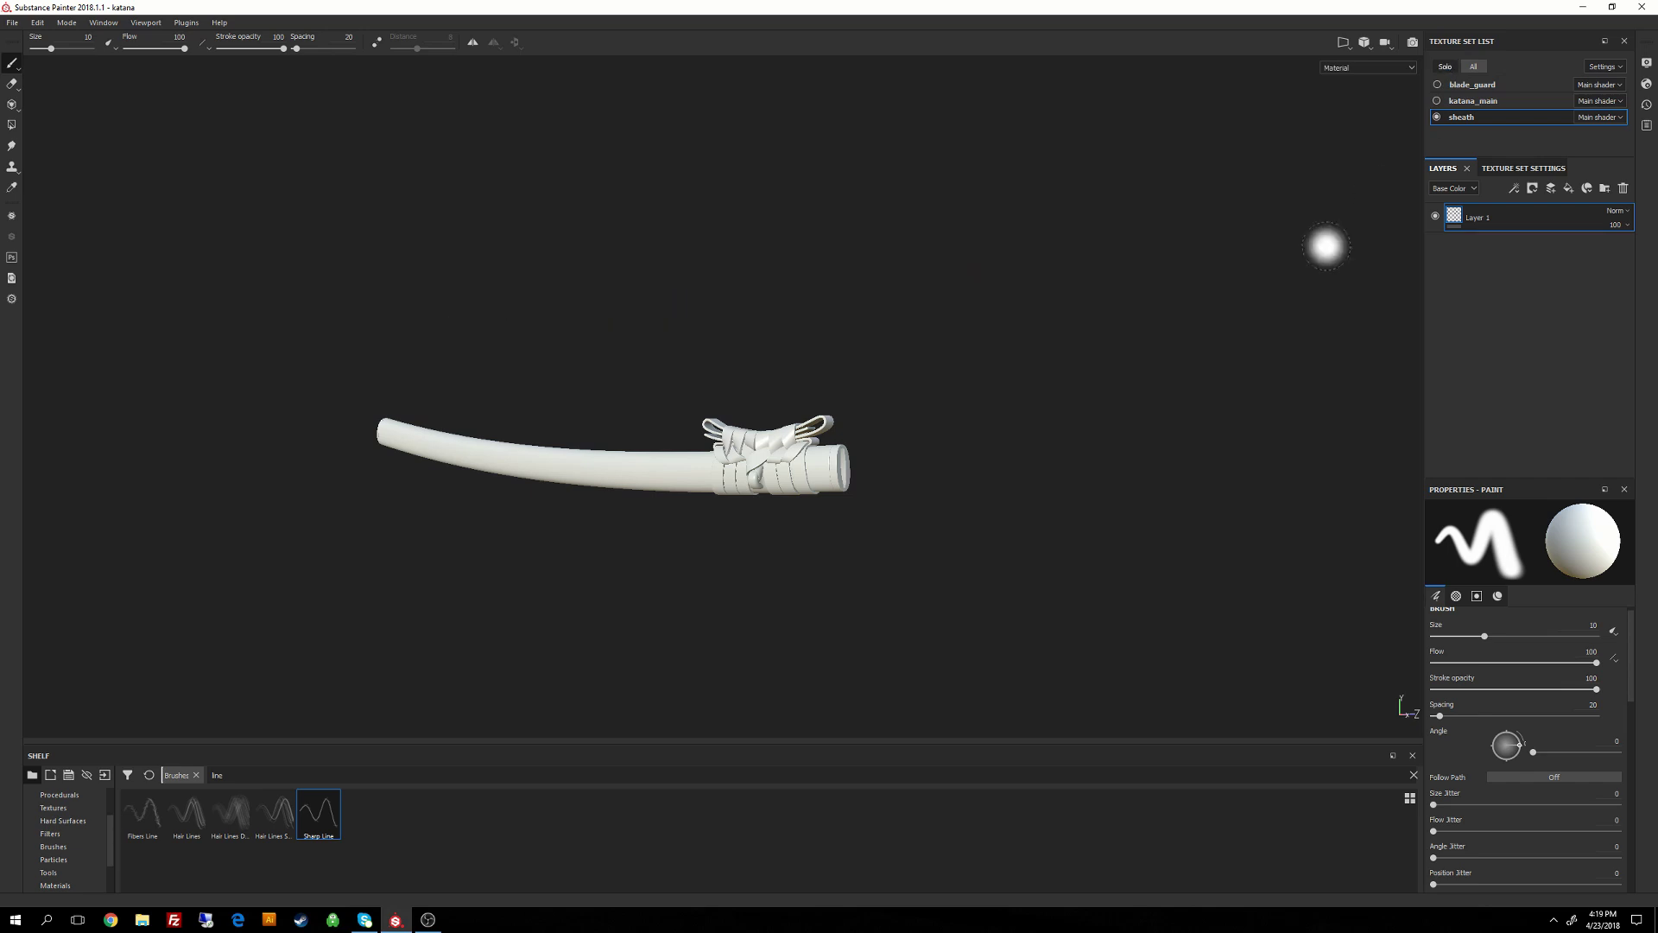
Delete the default paint layer from the sheath texture set.
middle_click_drag(870, 326, 988, 291, "alt")
right_click_drag(988, 291, 1140, 602, "alt")
middle_click_drag(1049, 466, 1053, 375, "alt")
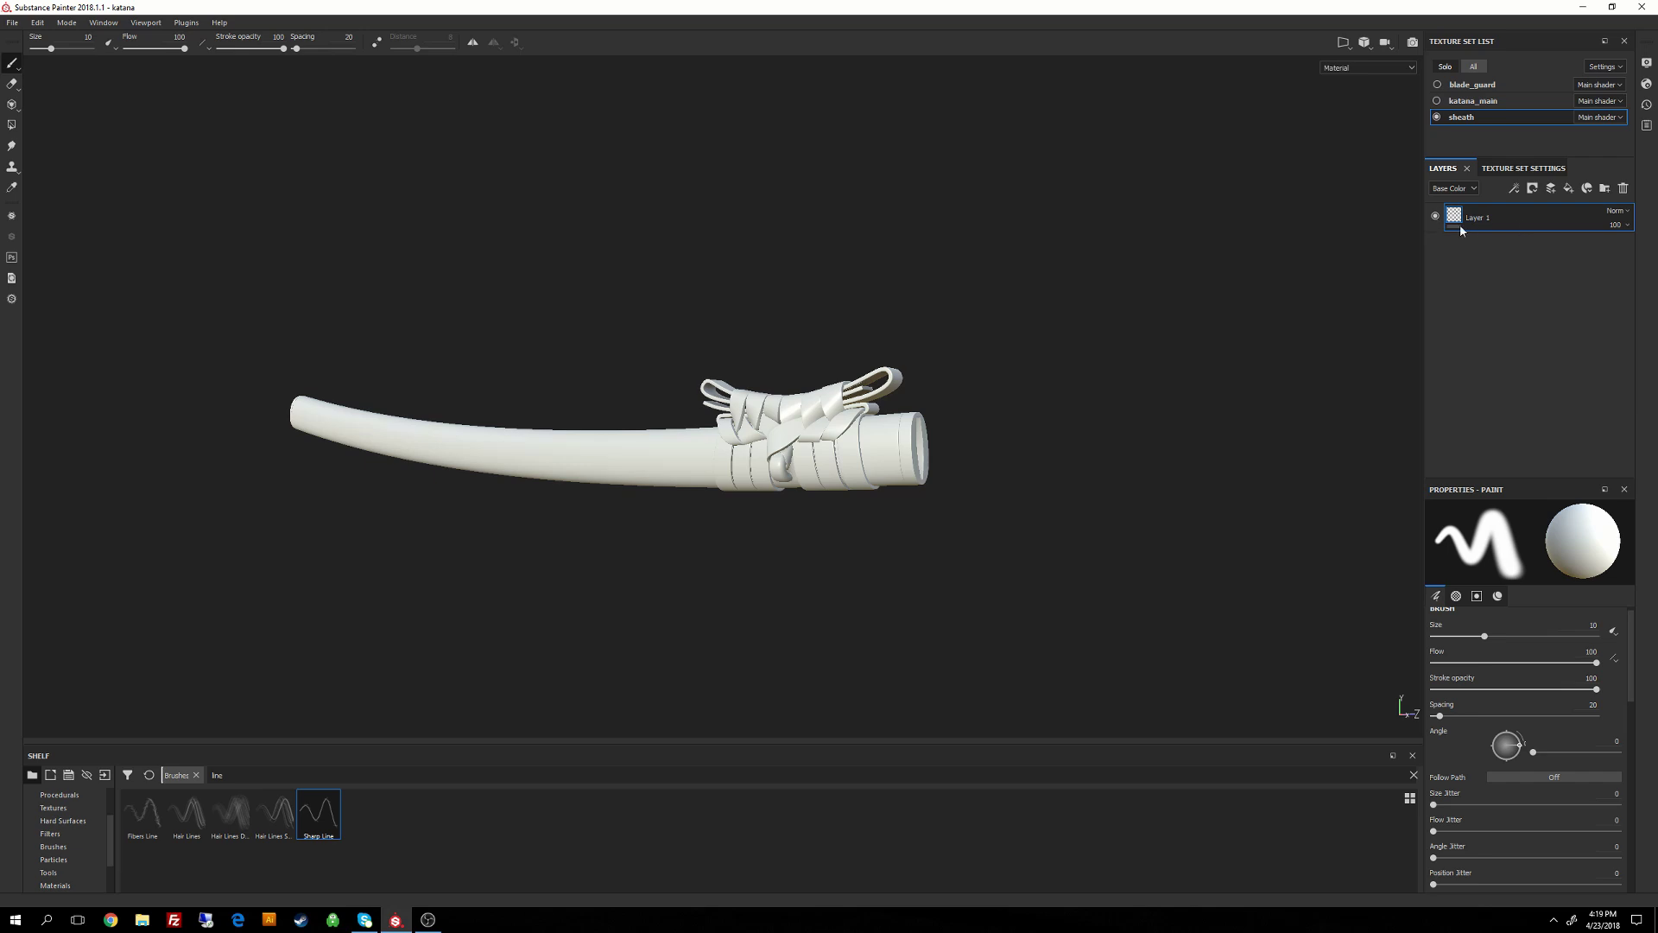
left_click(1624, 188)
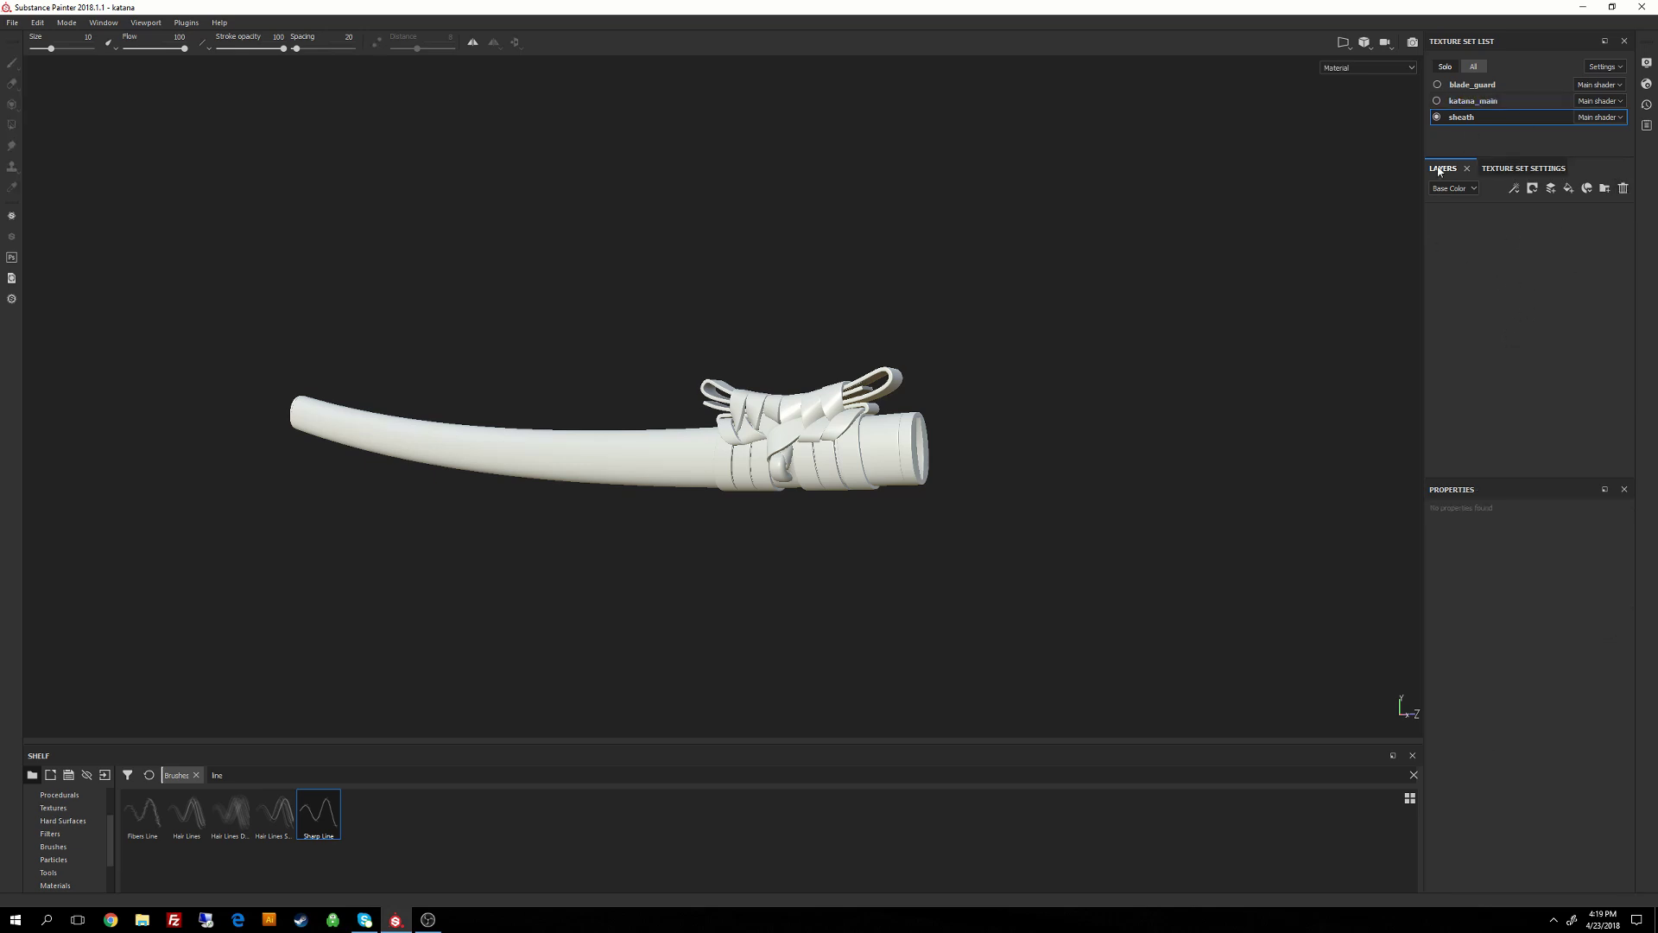
Choose a texture resolution for the sheath in its texture set settings and return to the layer stack.
left_click(1526, 170)
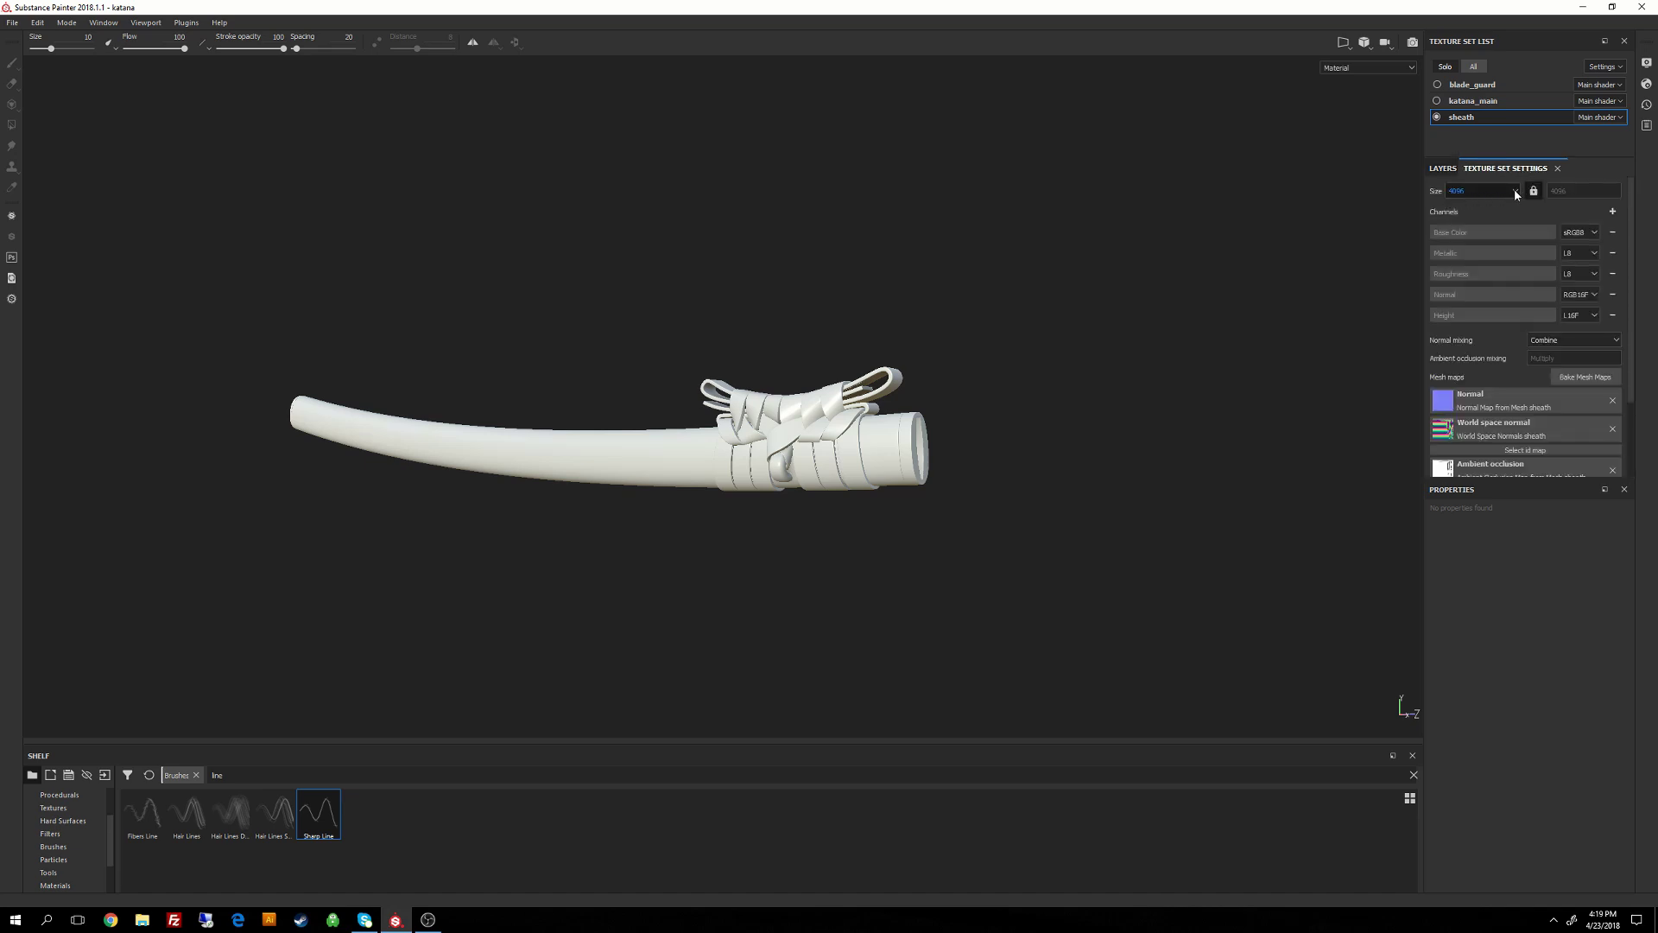
left_click(1512, 192)
left_click(1486, 261)
left_click(1443, 169)
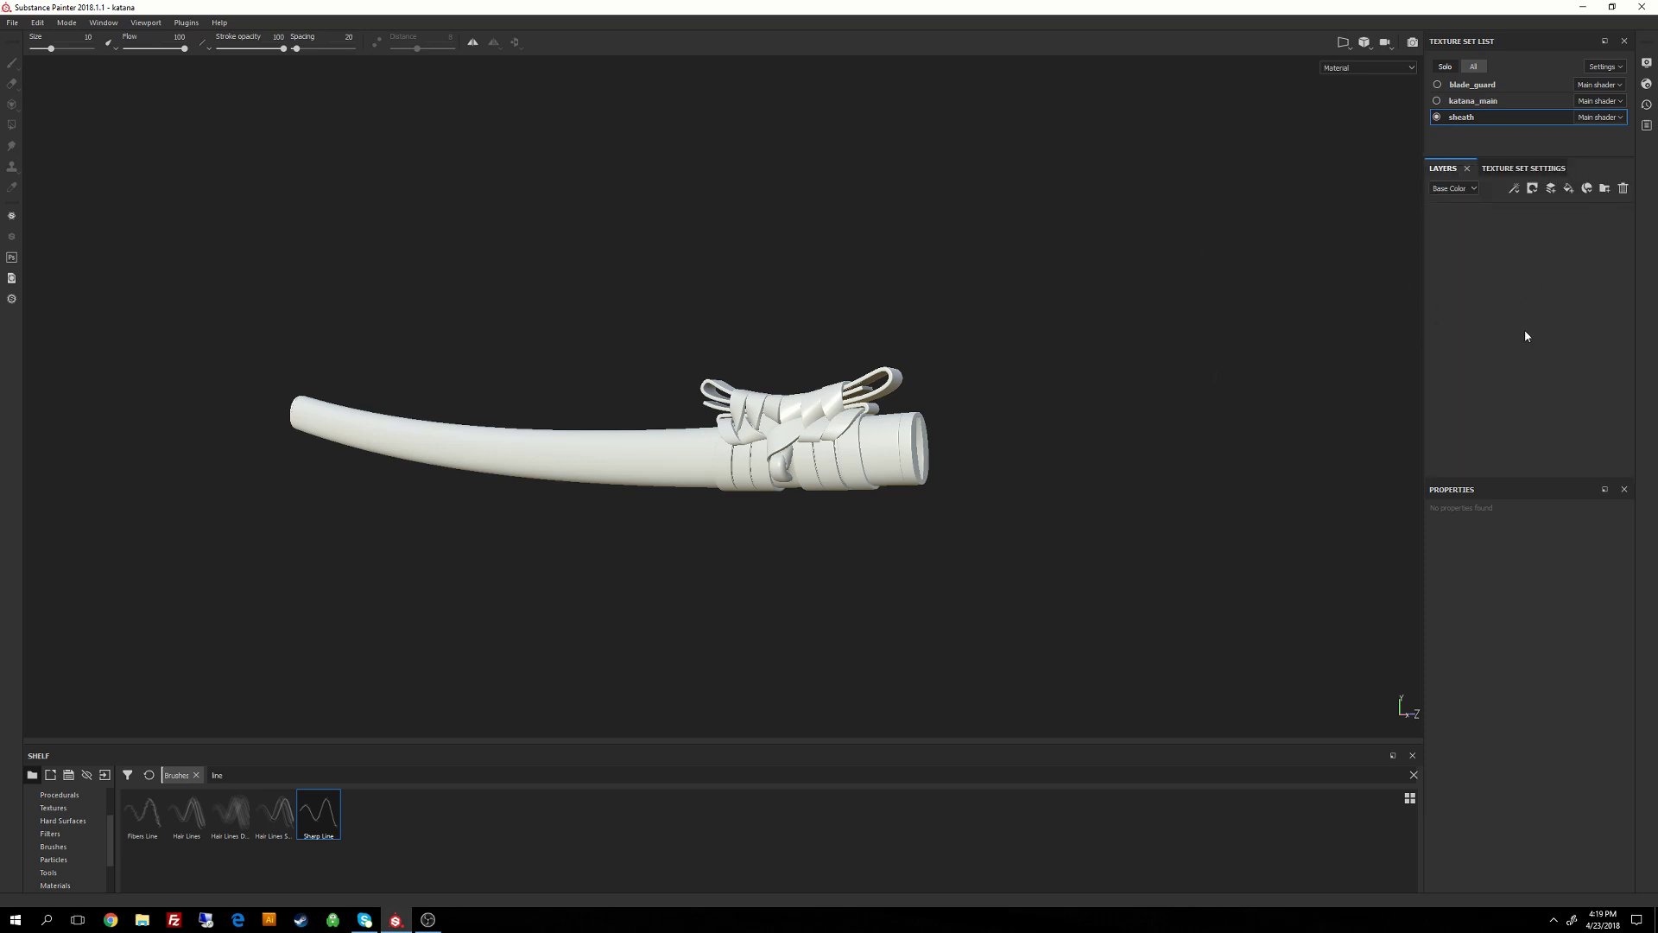
Create a layer folder in the sheath's layer stack and name it "Leather Sheath".
left_click(1607, 196)
double_click(1528, 218)
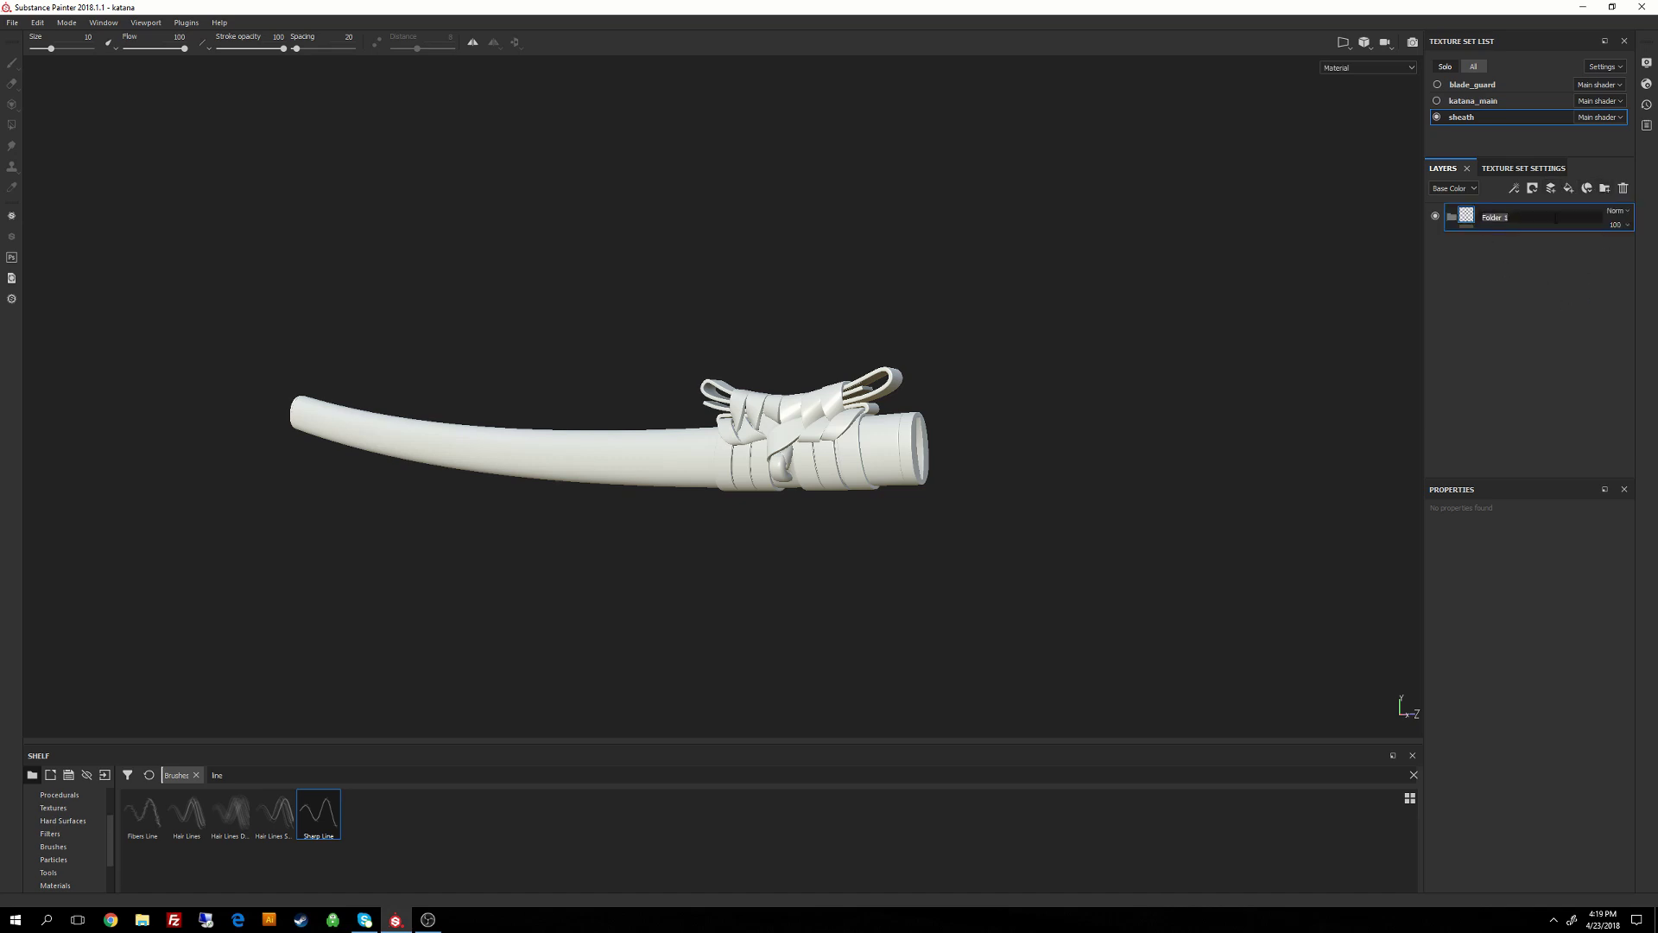
type("Leather Seha")
double_click(1507, 226)
left_click(1514, 218)
type("h")
key("Return")
Give the Leather Sheath folder a black mask and display the mask on the model.
left_click_drag(1111, 326, 1330, 253, "alt")
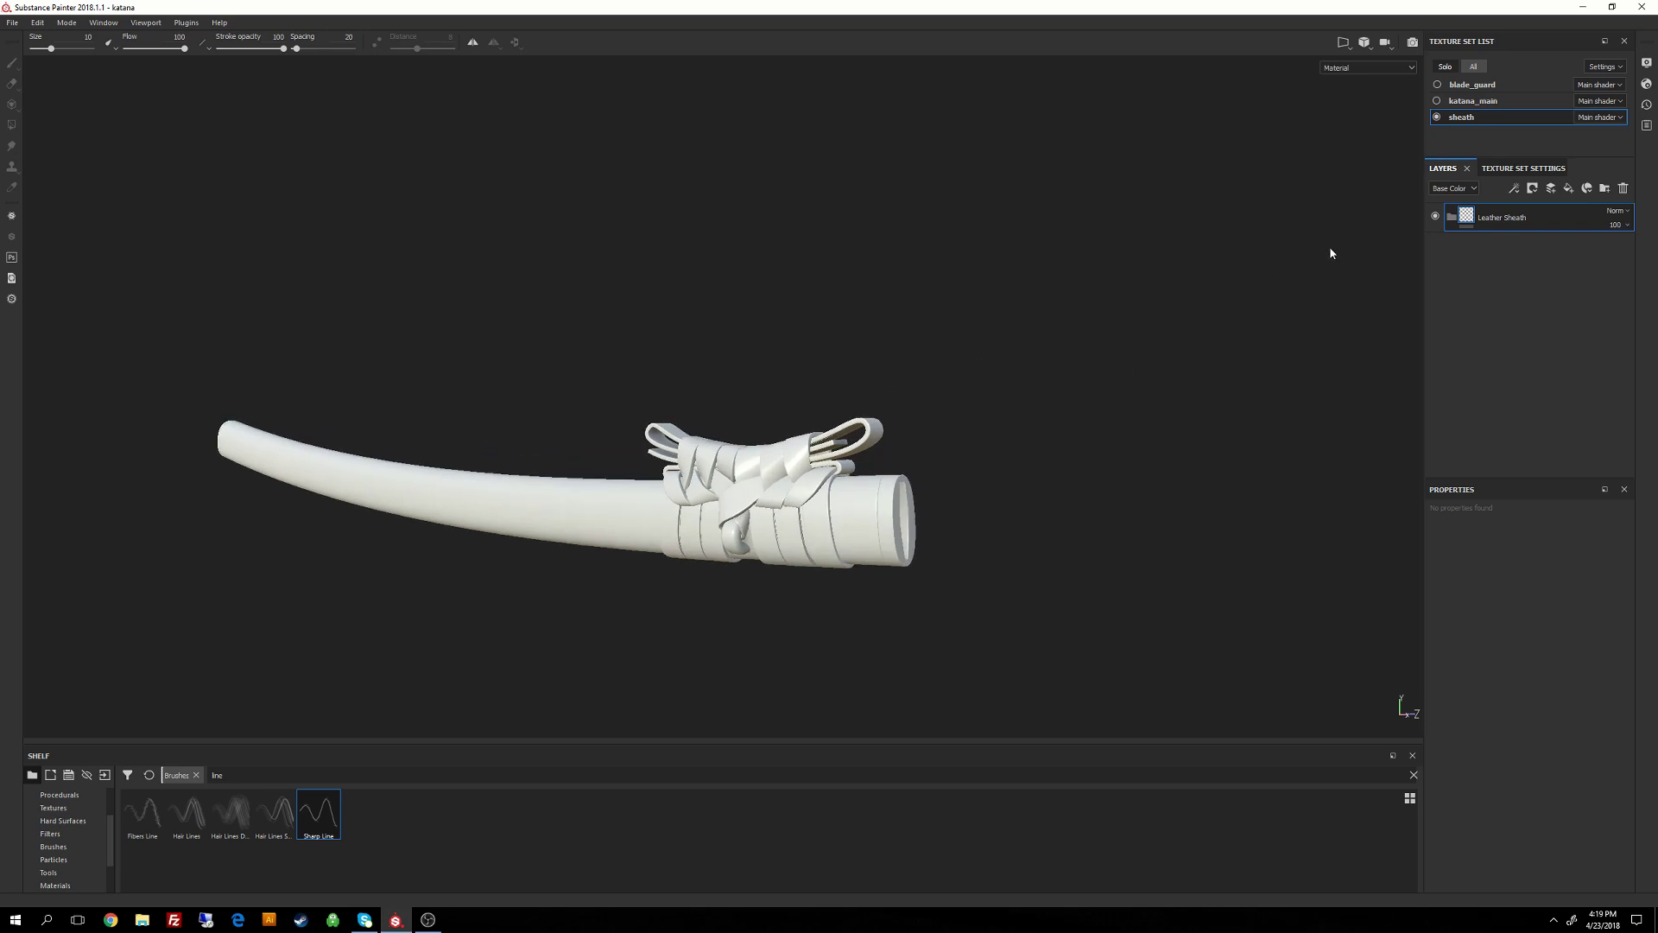
right_click(1466, 218)
left_click(1499, 229)
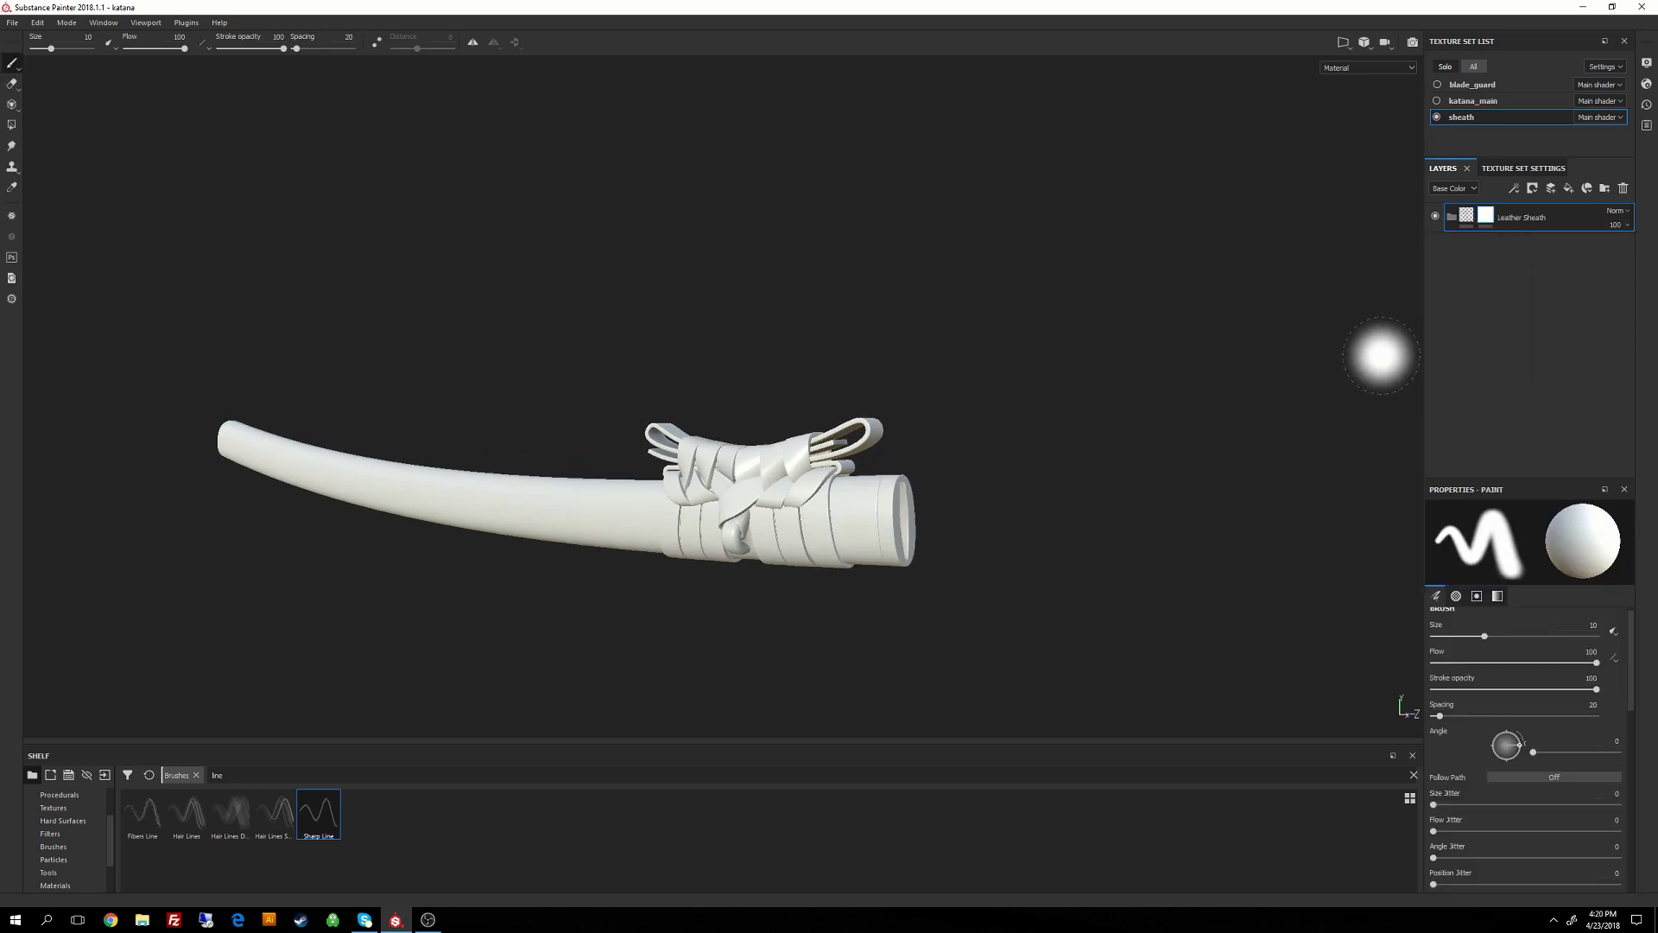
middle_click_drag(988, 448, 1033, 294, "alt")
right_click_drag(1034, 294, 1086, 428, "alt")
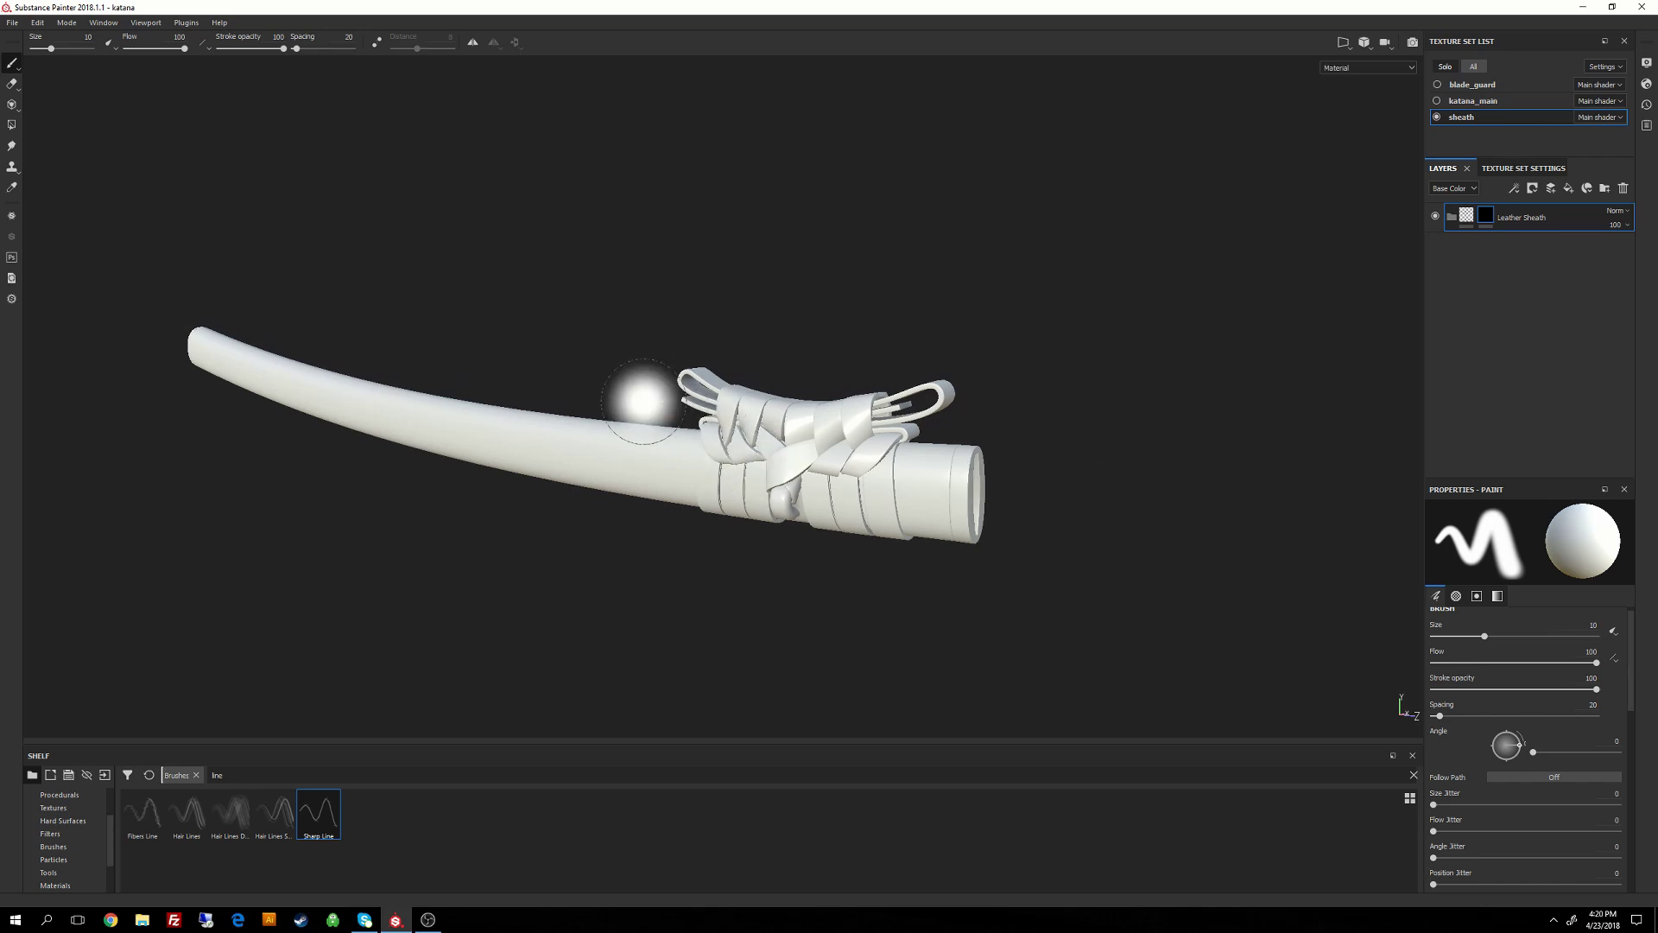
middle_click_drag(643, 402, 741, 381, "alt")
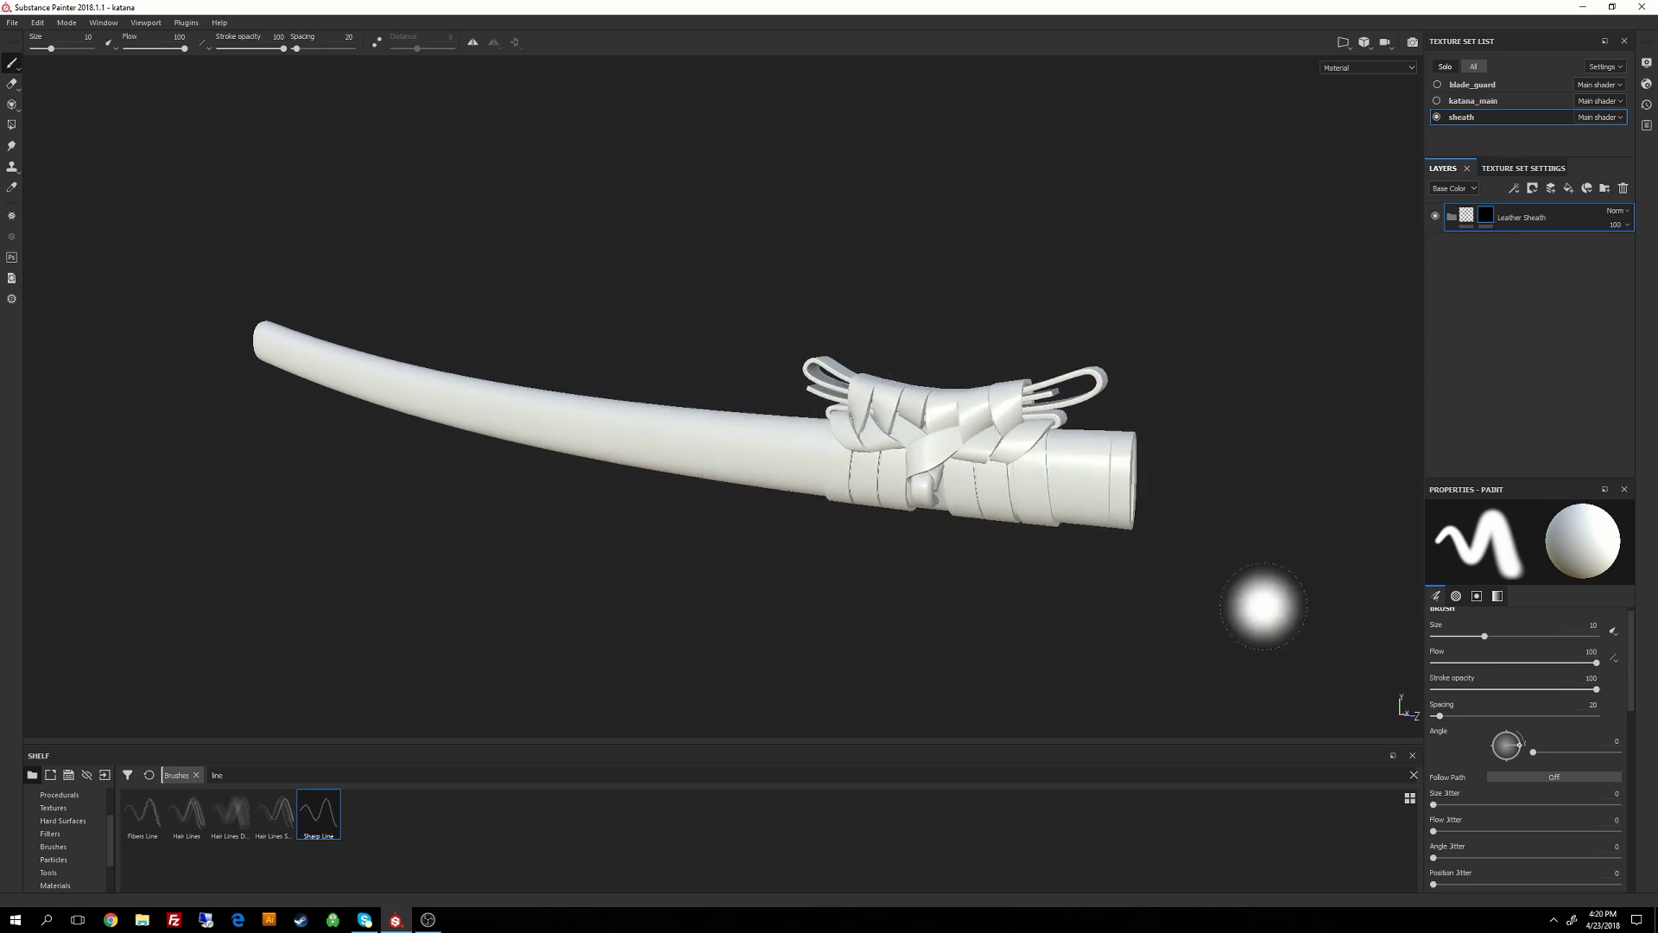
left_click(1486, 216)
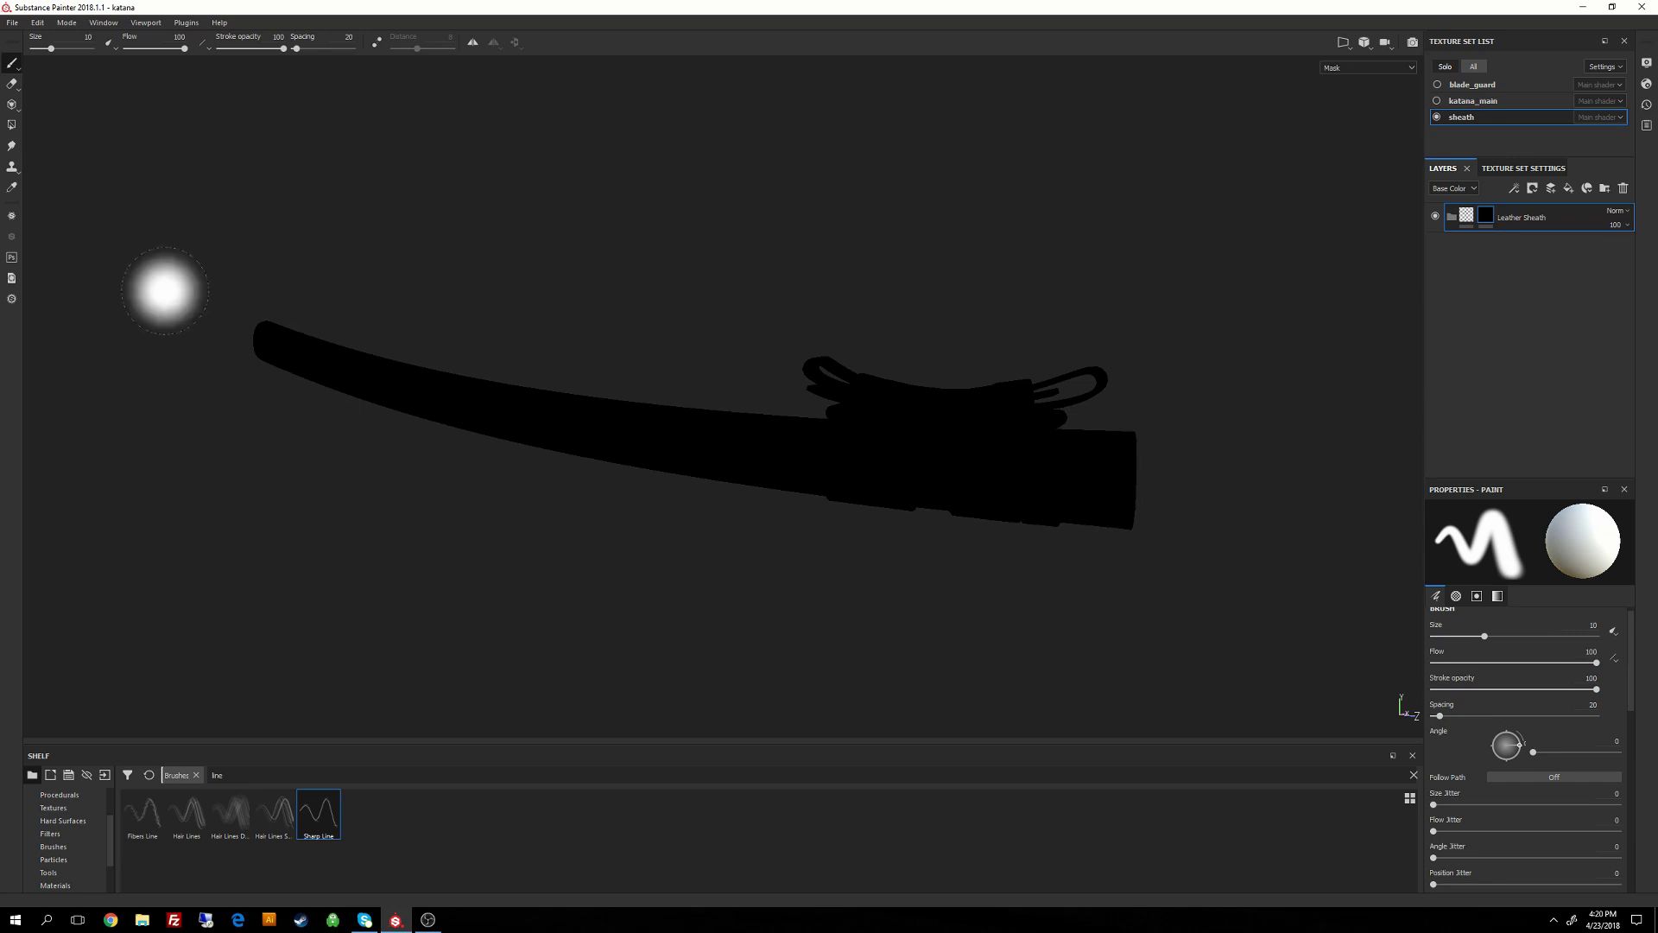
Fill the quads along the middle section of the sheath white in the folder's mask with Polygon Fill.
left_click(12, 124)
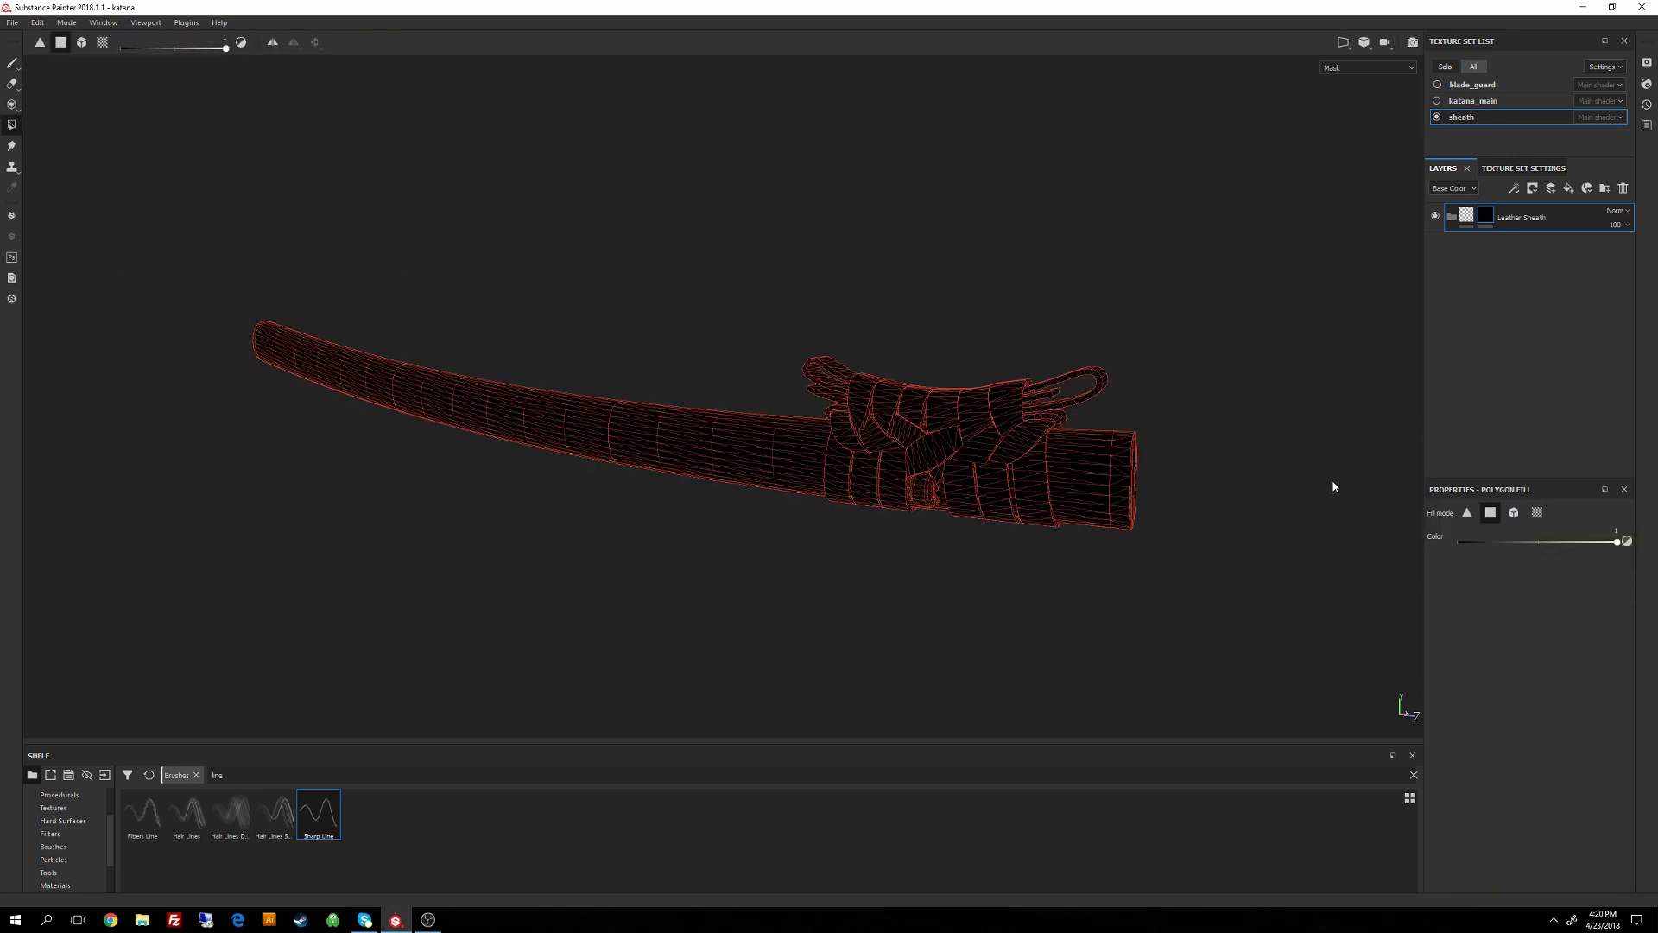
left_click_drag(544, 339, 661, 499)
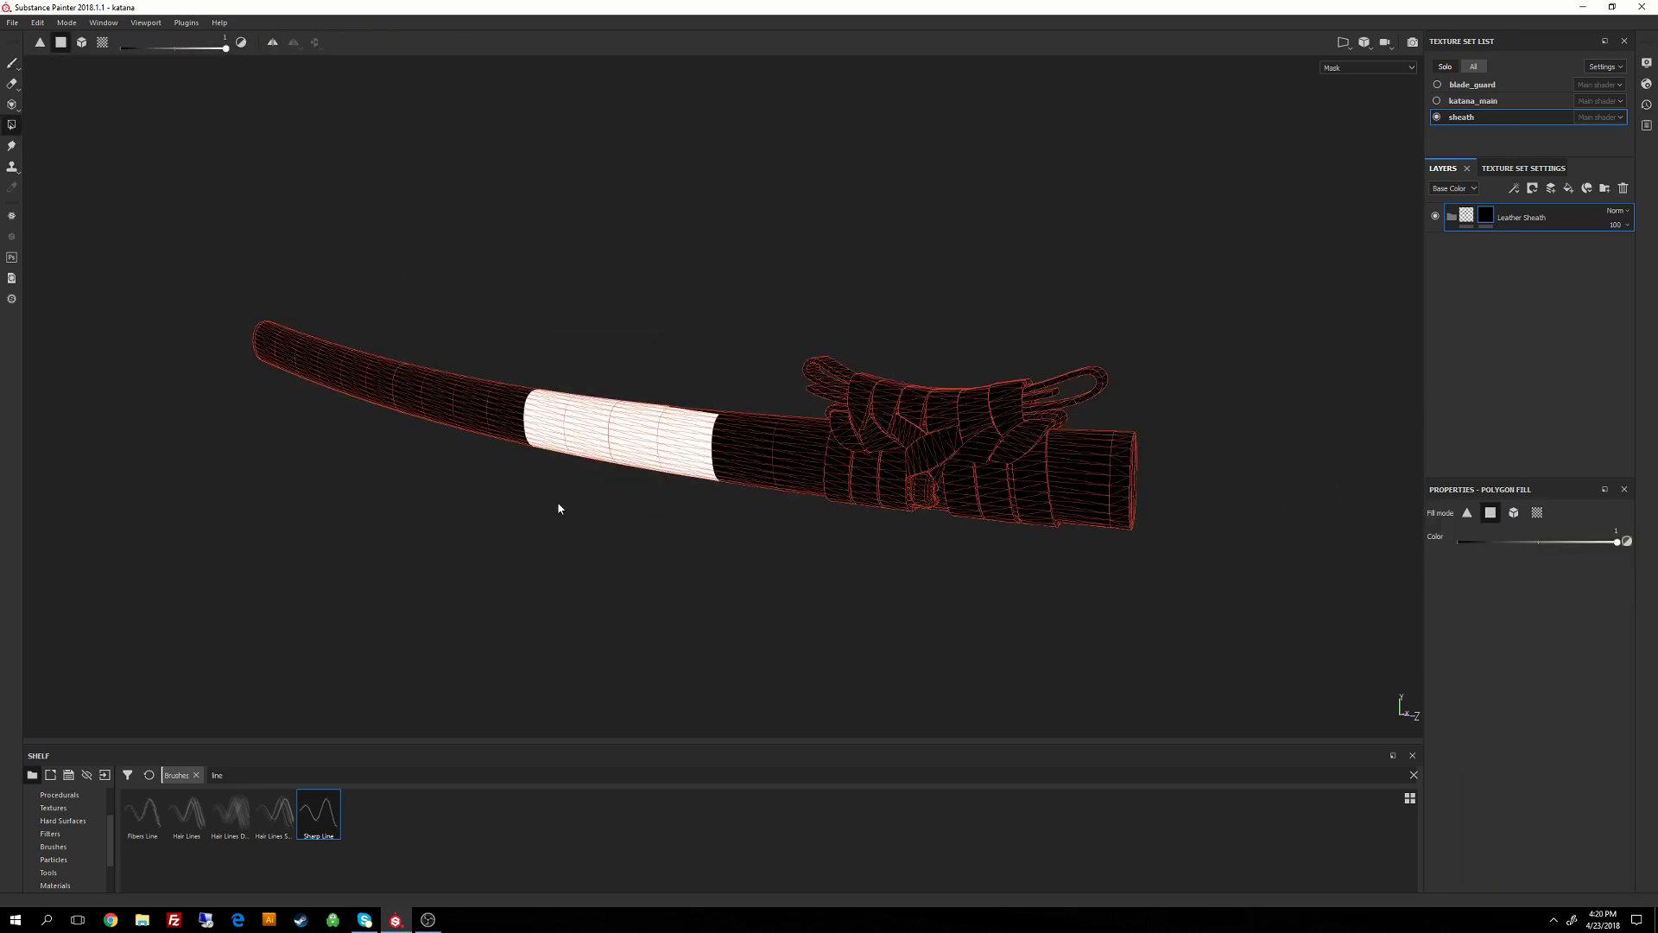
scroll(557, 477, "up", 3)
scroll(529, 527, "up", 2)
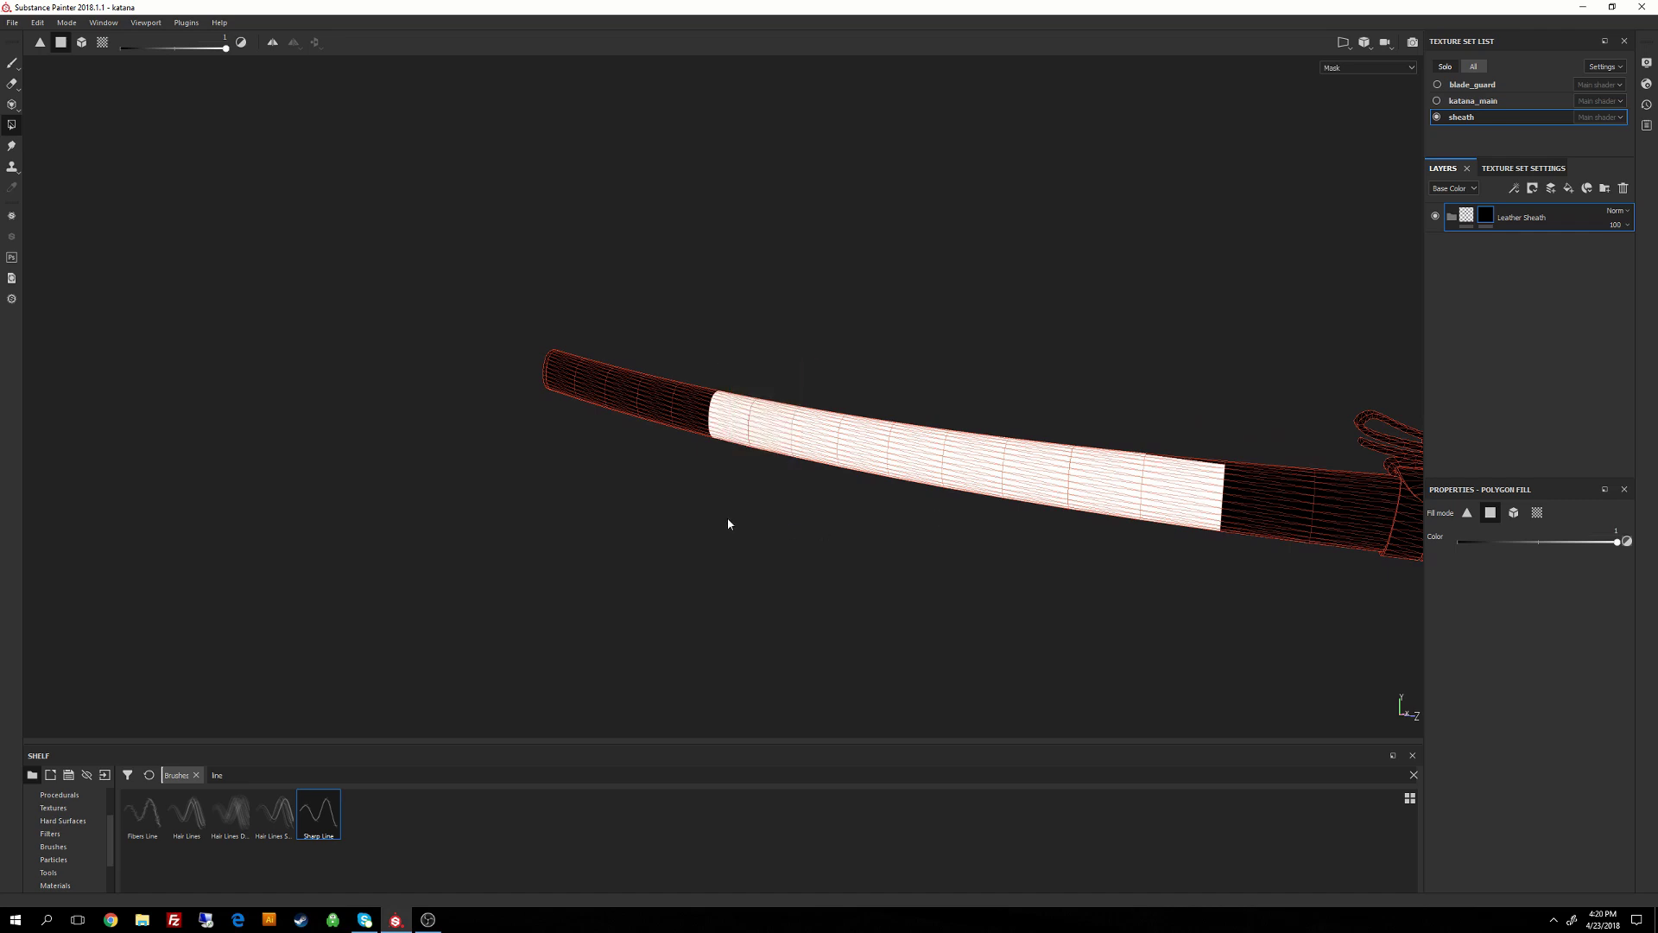
scroll(730, 519, "up", 4)
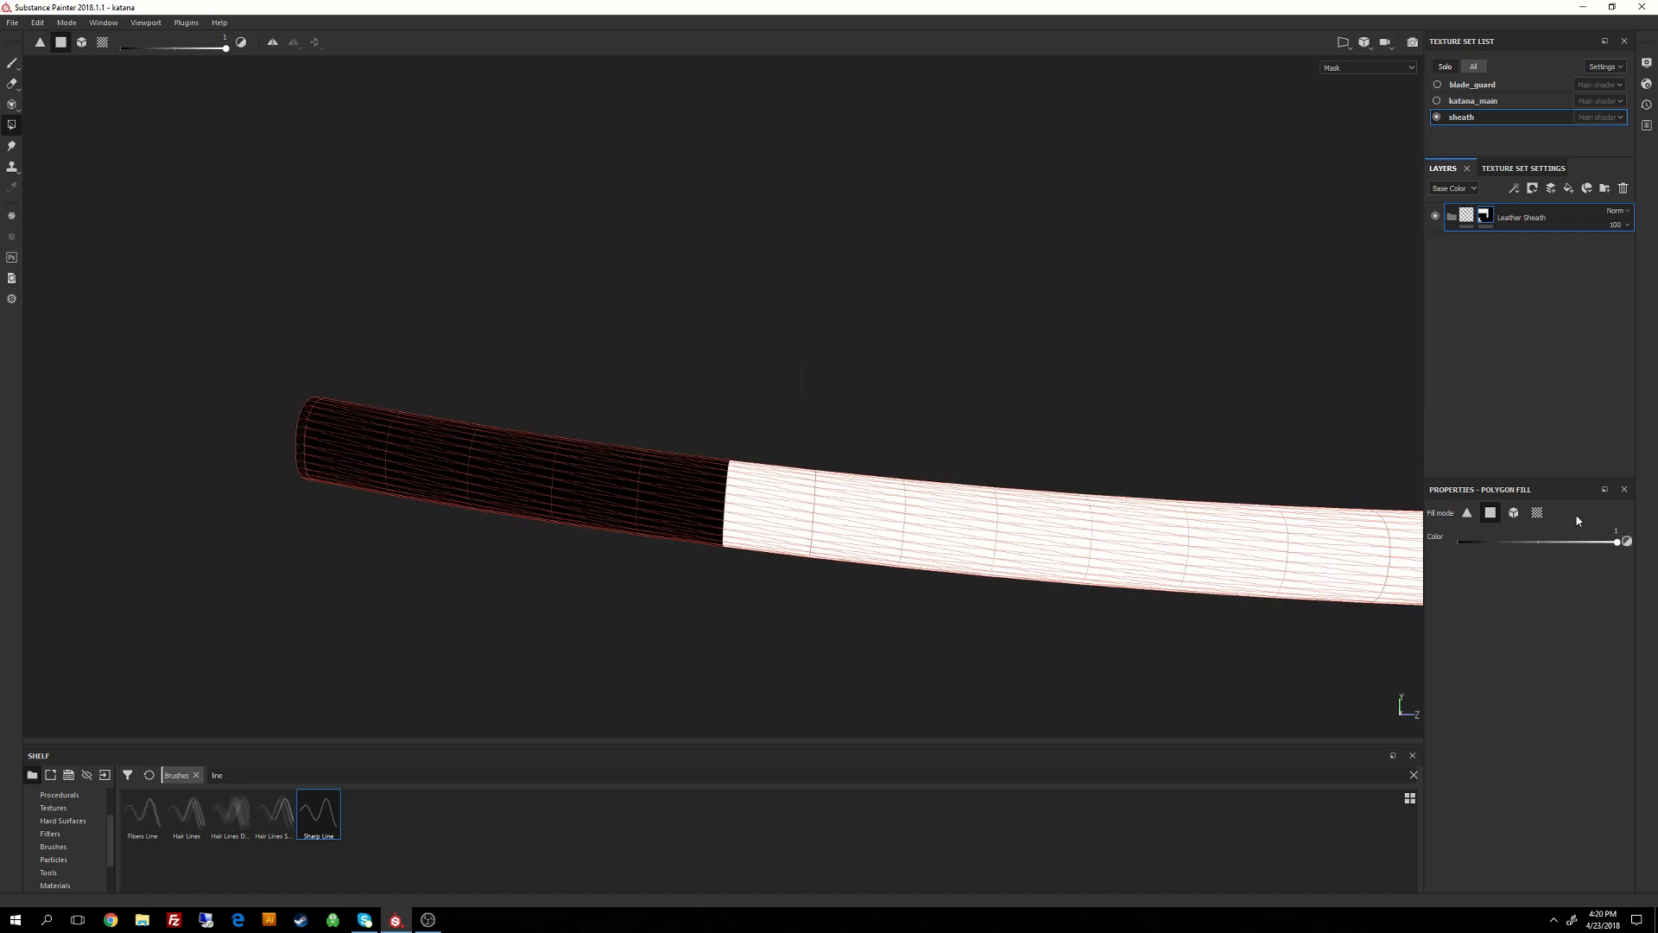
Fill the whole sheath body white in the mask using the UV chunk fill mode, and restore the material view.
left_click(1537, 512)
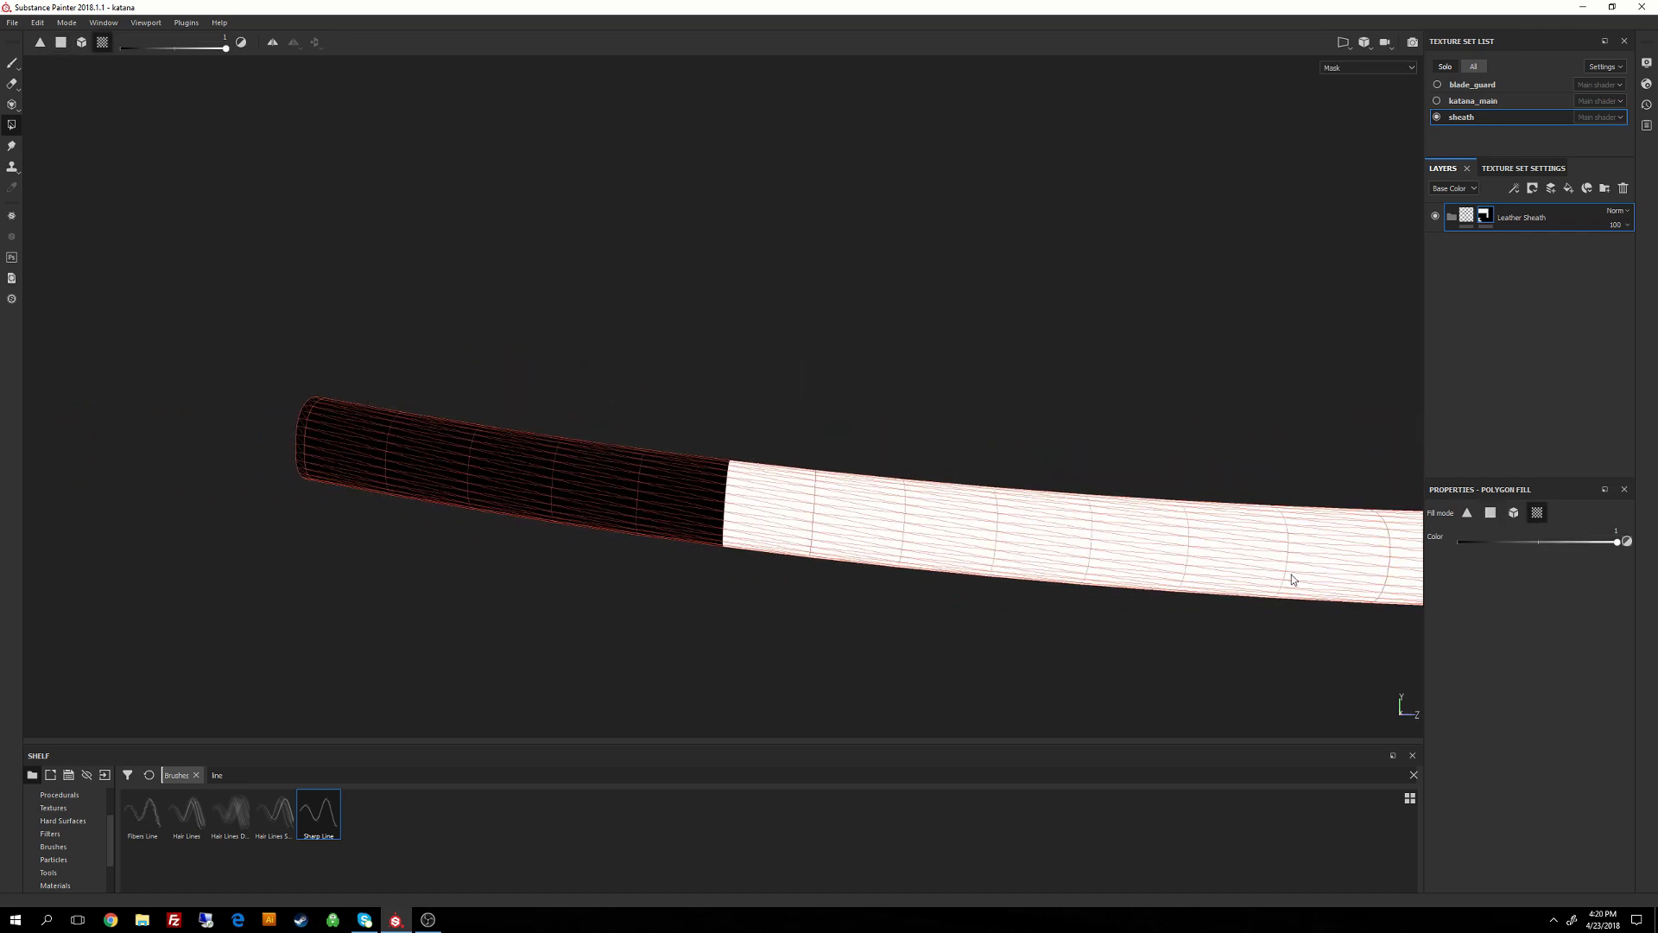
left_click(718, 525)
middle_click_drag(838, 512, 734, 470, "alt")
left_click_drag(734, 471, 835, 456, "alt")
middle_click_drag(834, 456, 1022, 340, "alt")
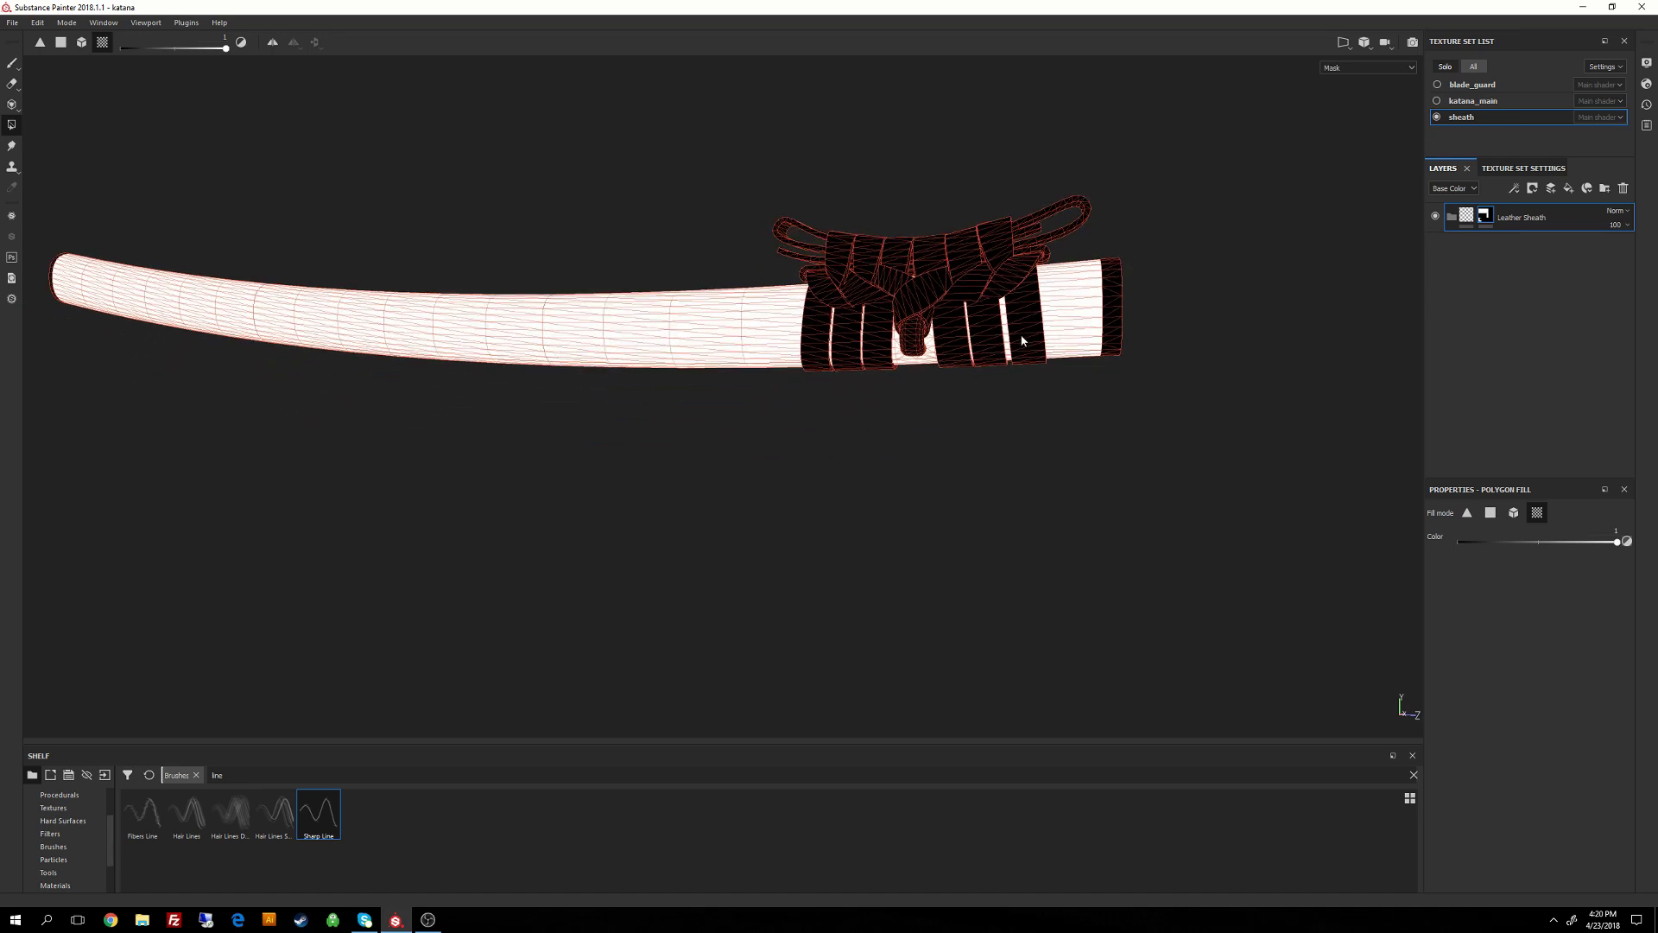
key("m")
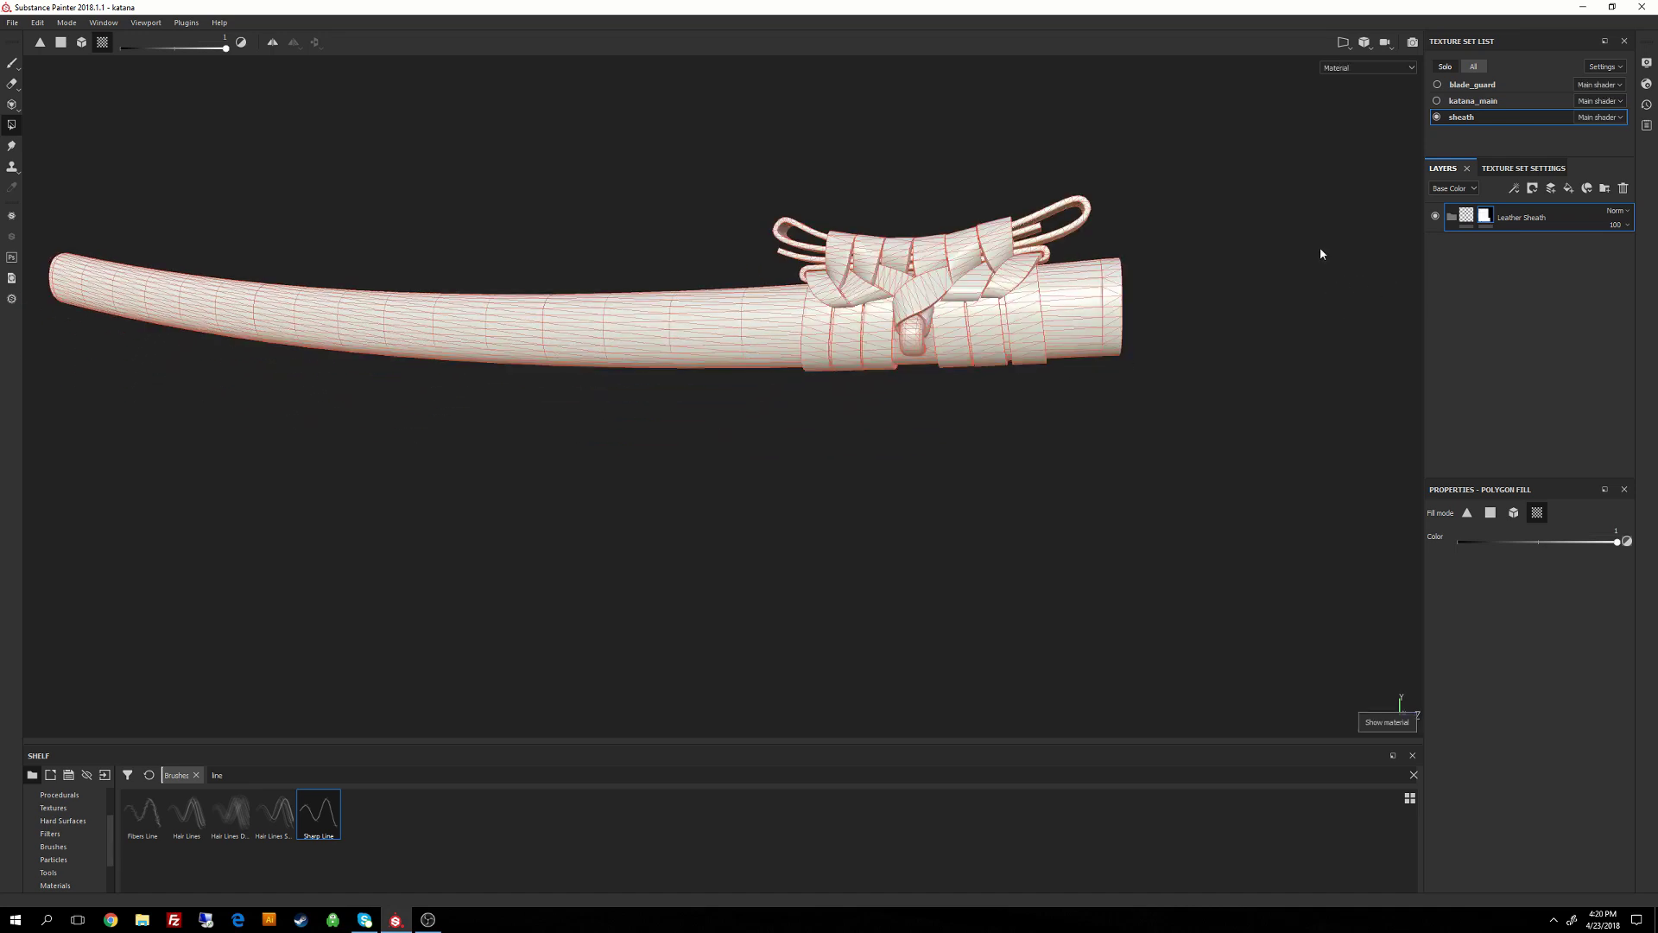
Search the materials for "Art" and place the Artificial Leather material inside the Leather Sheath folder.
left_click(1467, 215)
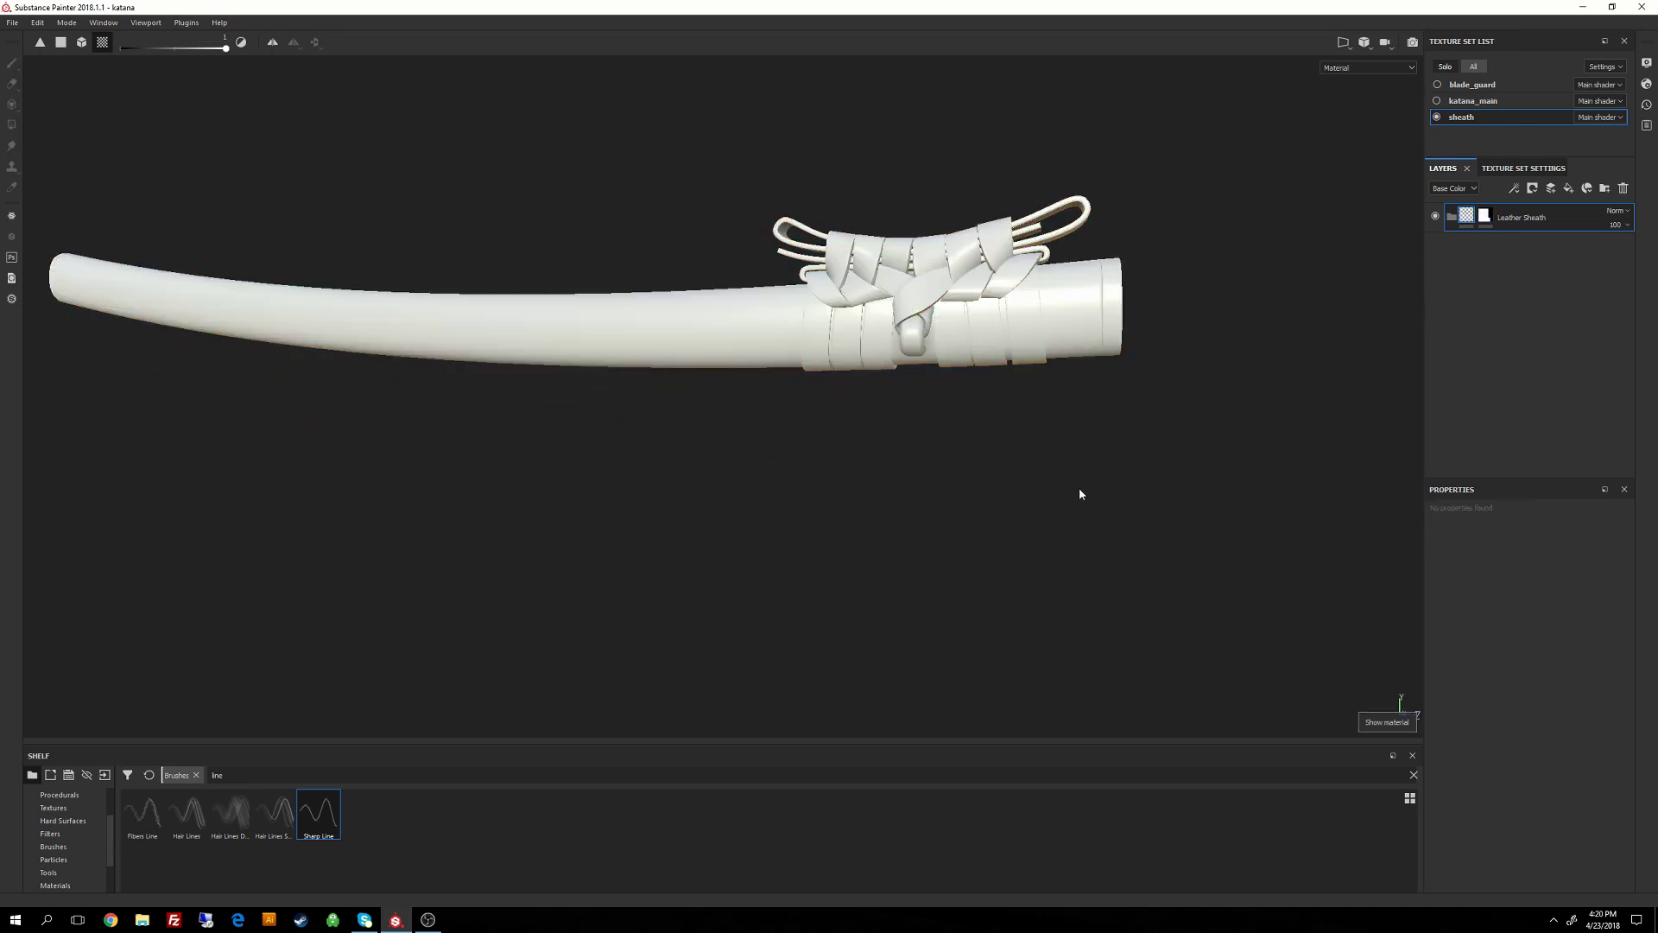
left_click_drag(1080, 494, 636, 516, "alt")
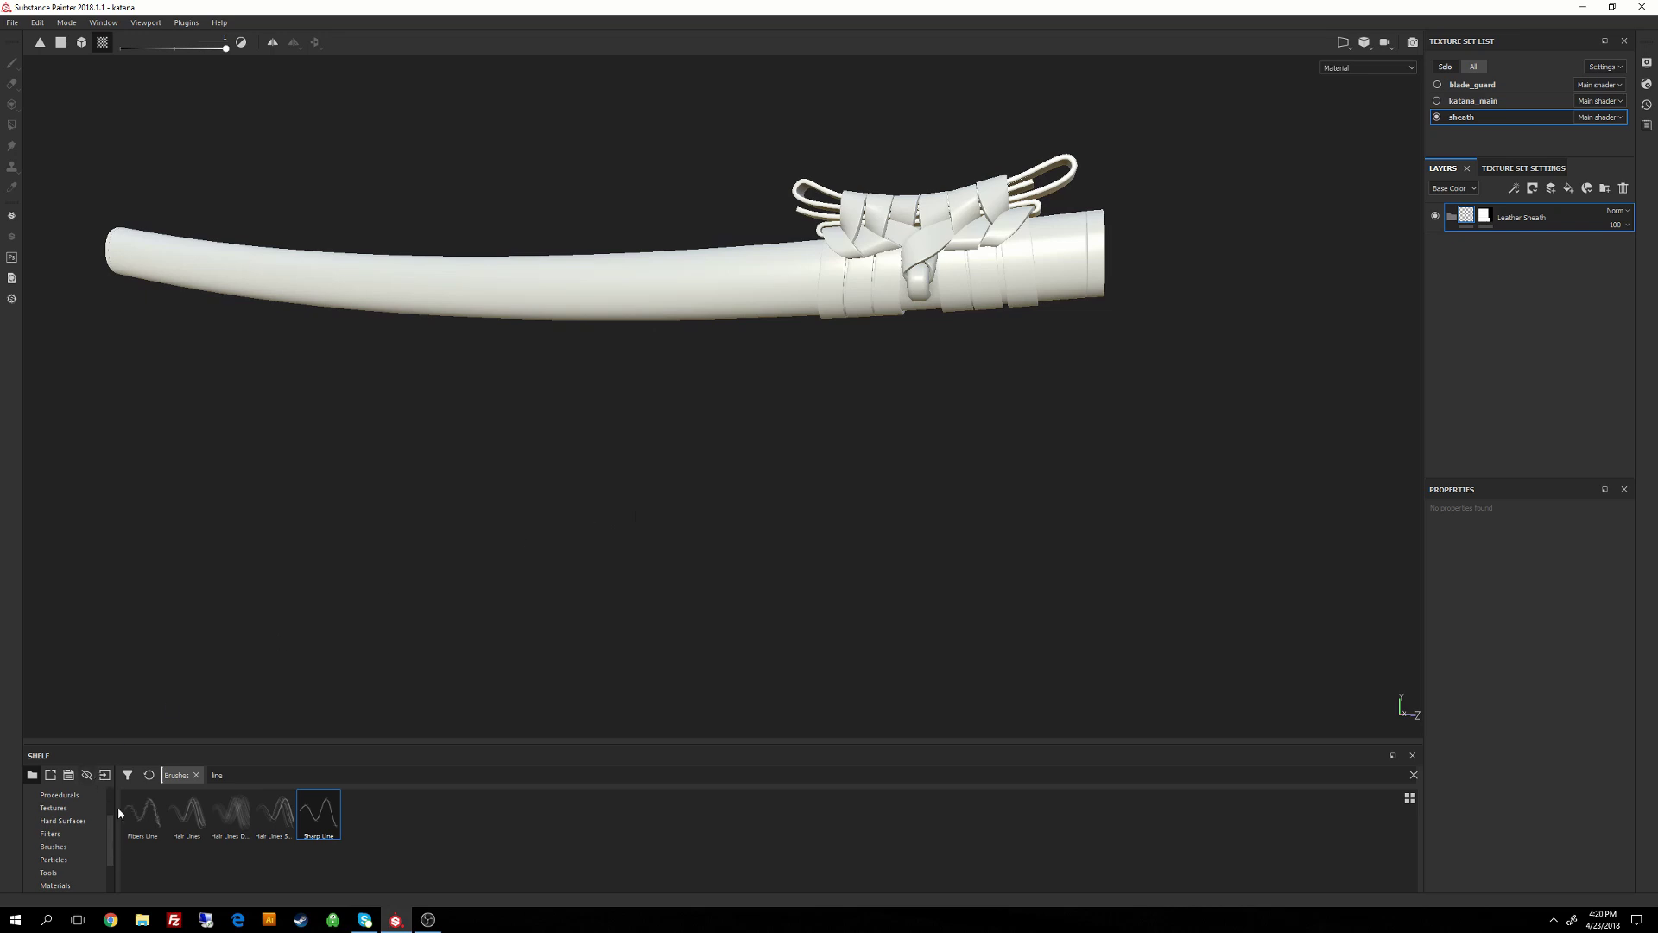
scroll(118, 806, "up", 4)
scroll(61, 834, "down", 8)
left_click(56, 835)
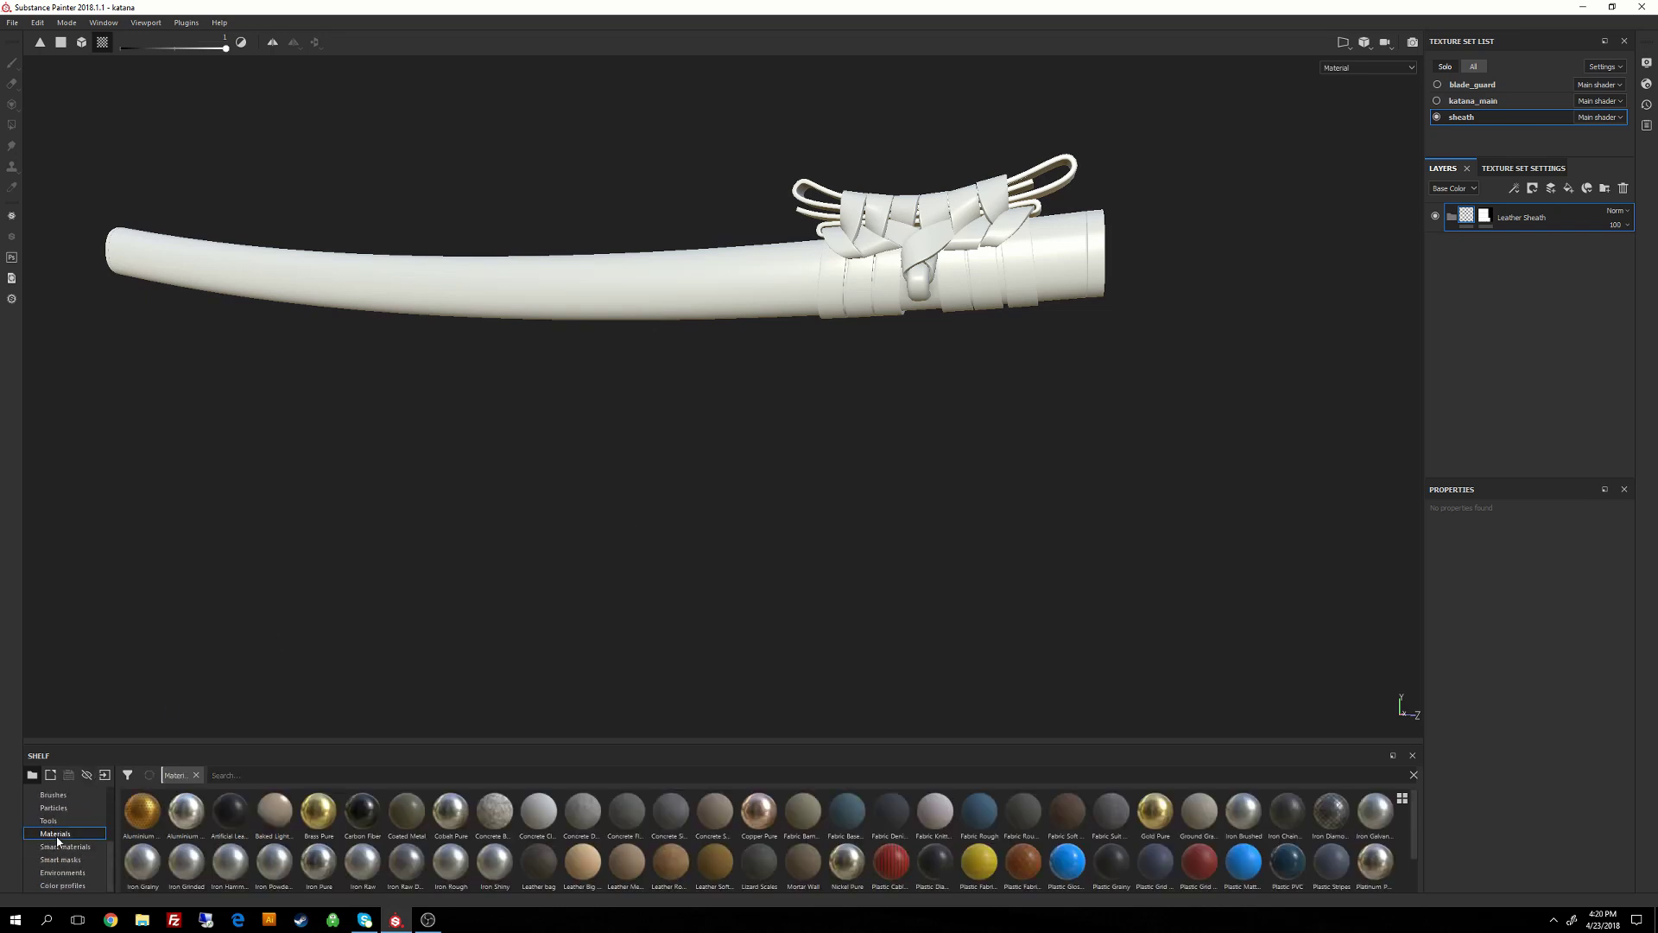
left_click(264, 775)
type("Art")
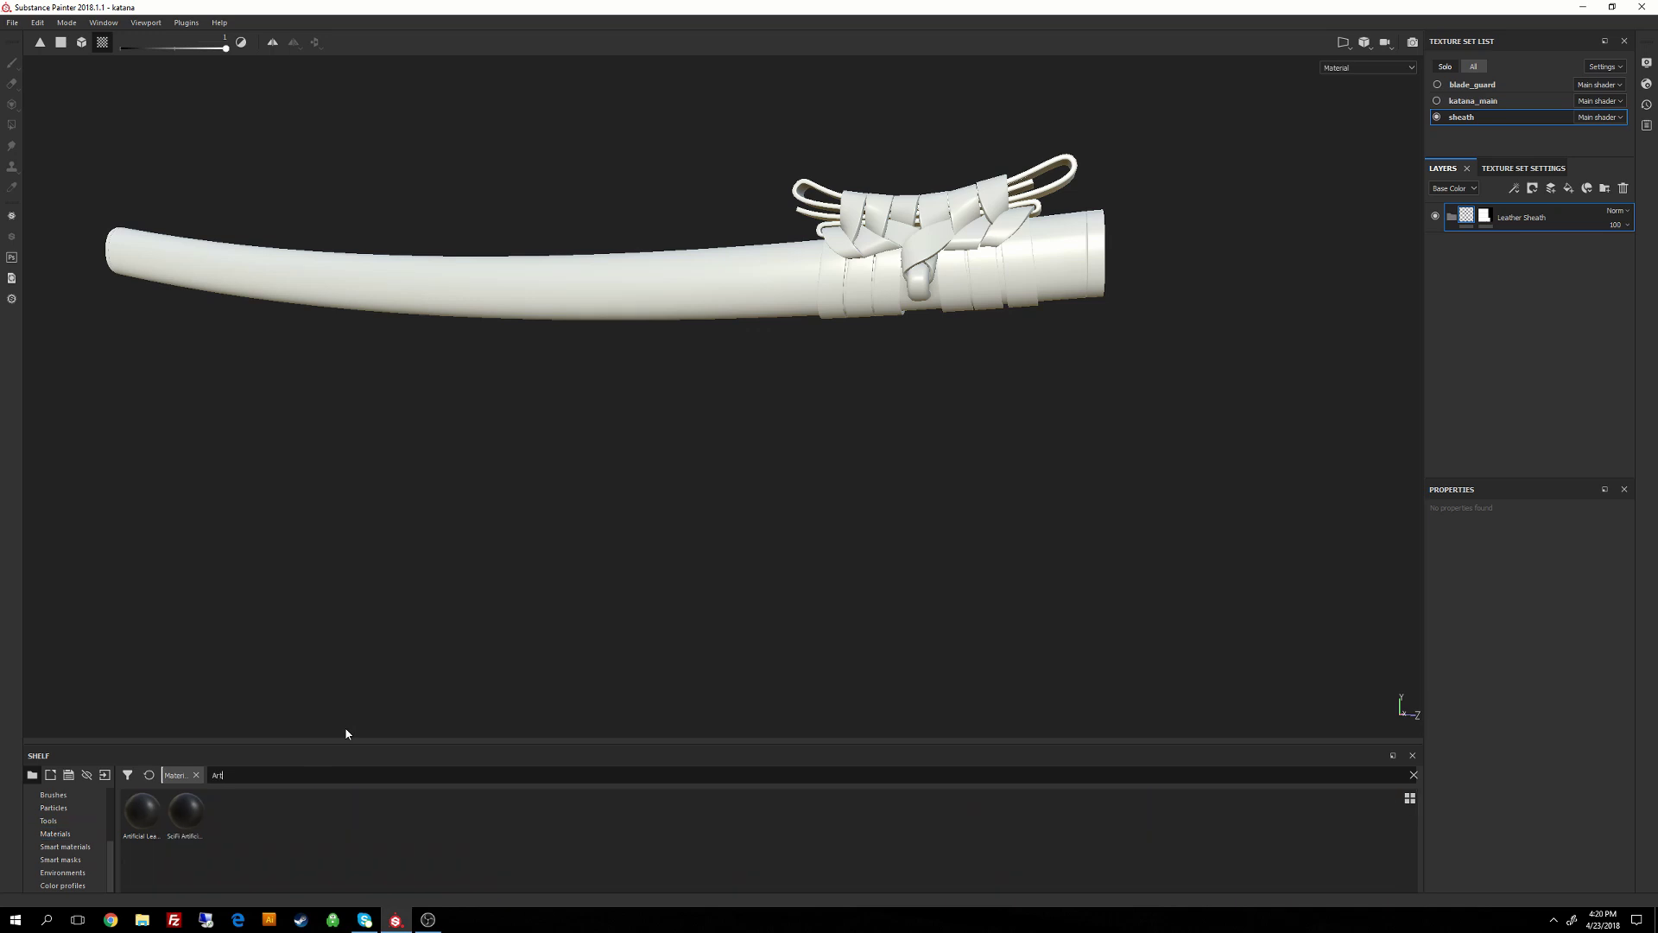
mouse_move(152, 817)
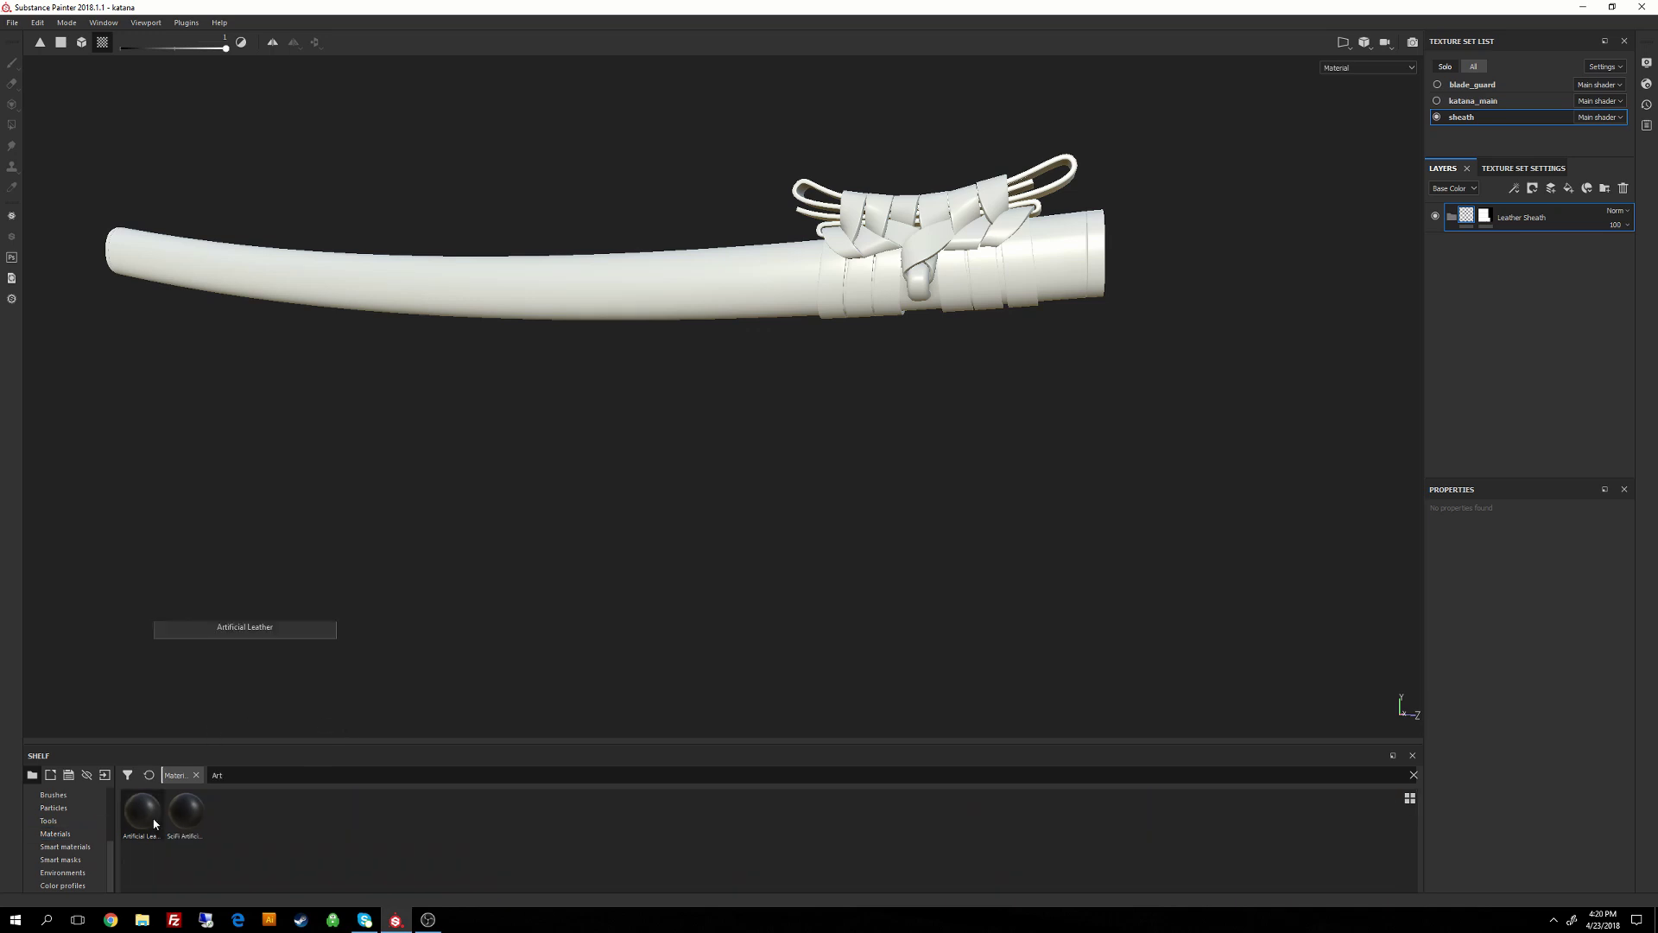
left_click_drag(145, 817, 1539, 226)
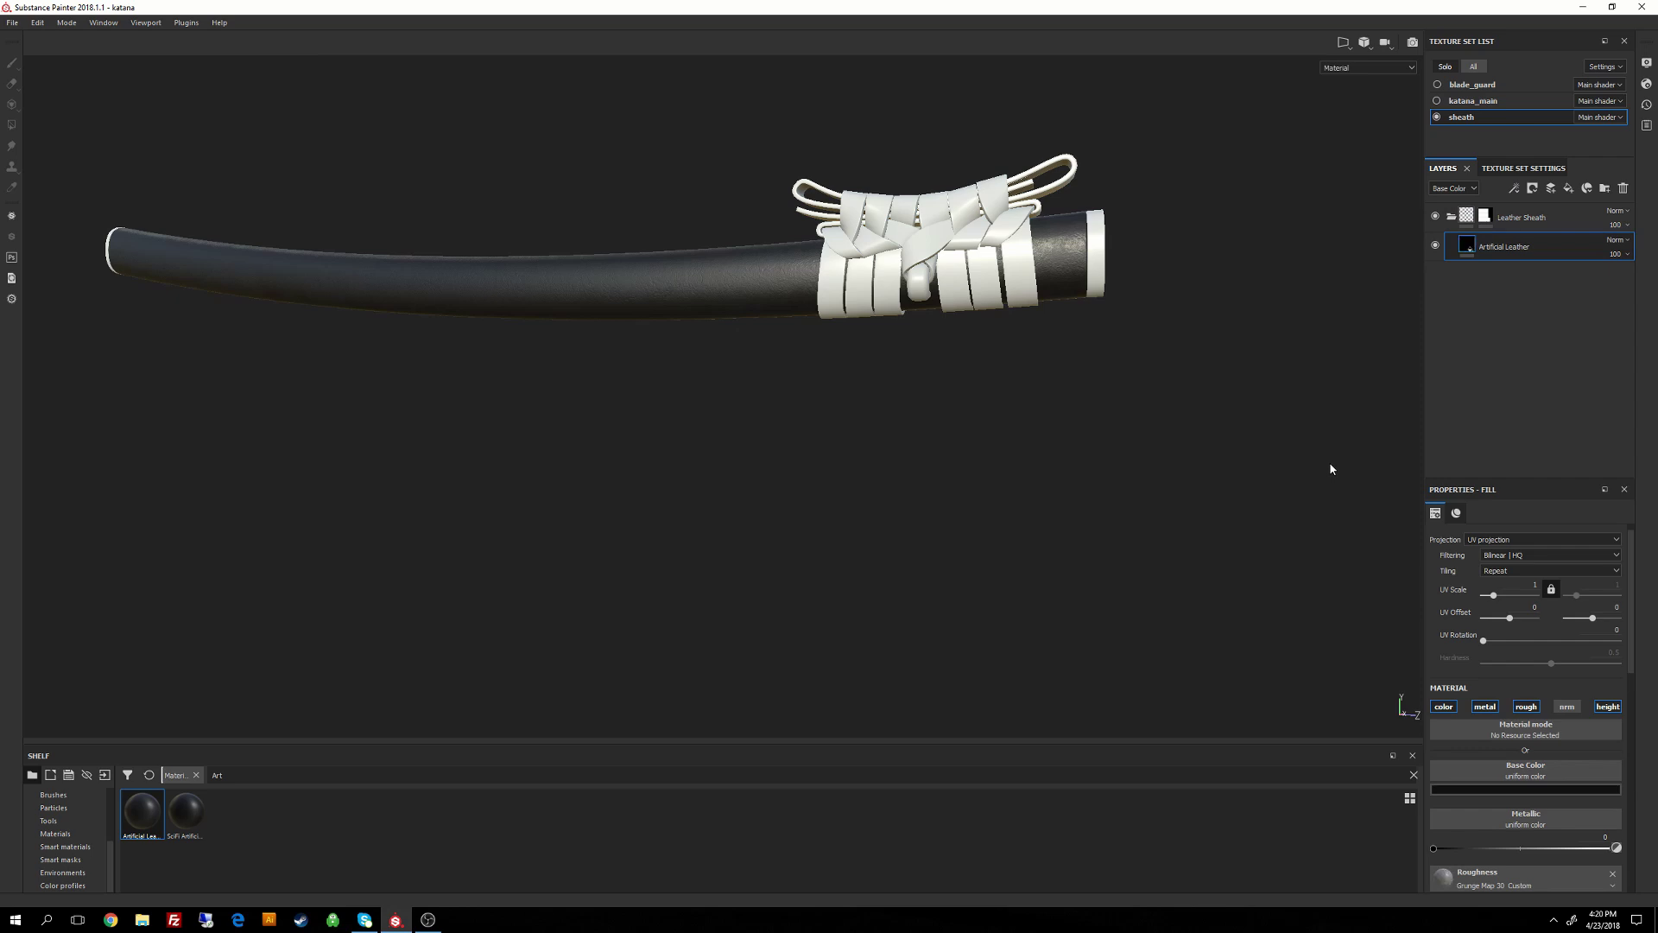
Add a fill layer above the Artificial Leather layer in the Leather Sheath folder.
middle_click_drag(1202, 315, 1184, 341, "alt")
right_click_drag(1184, 341, 1162, 620, "alt")
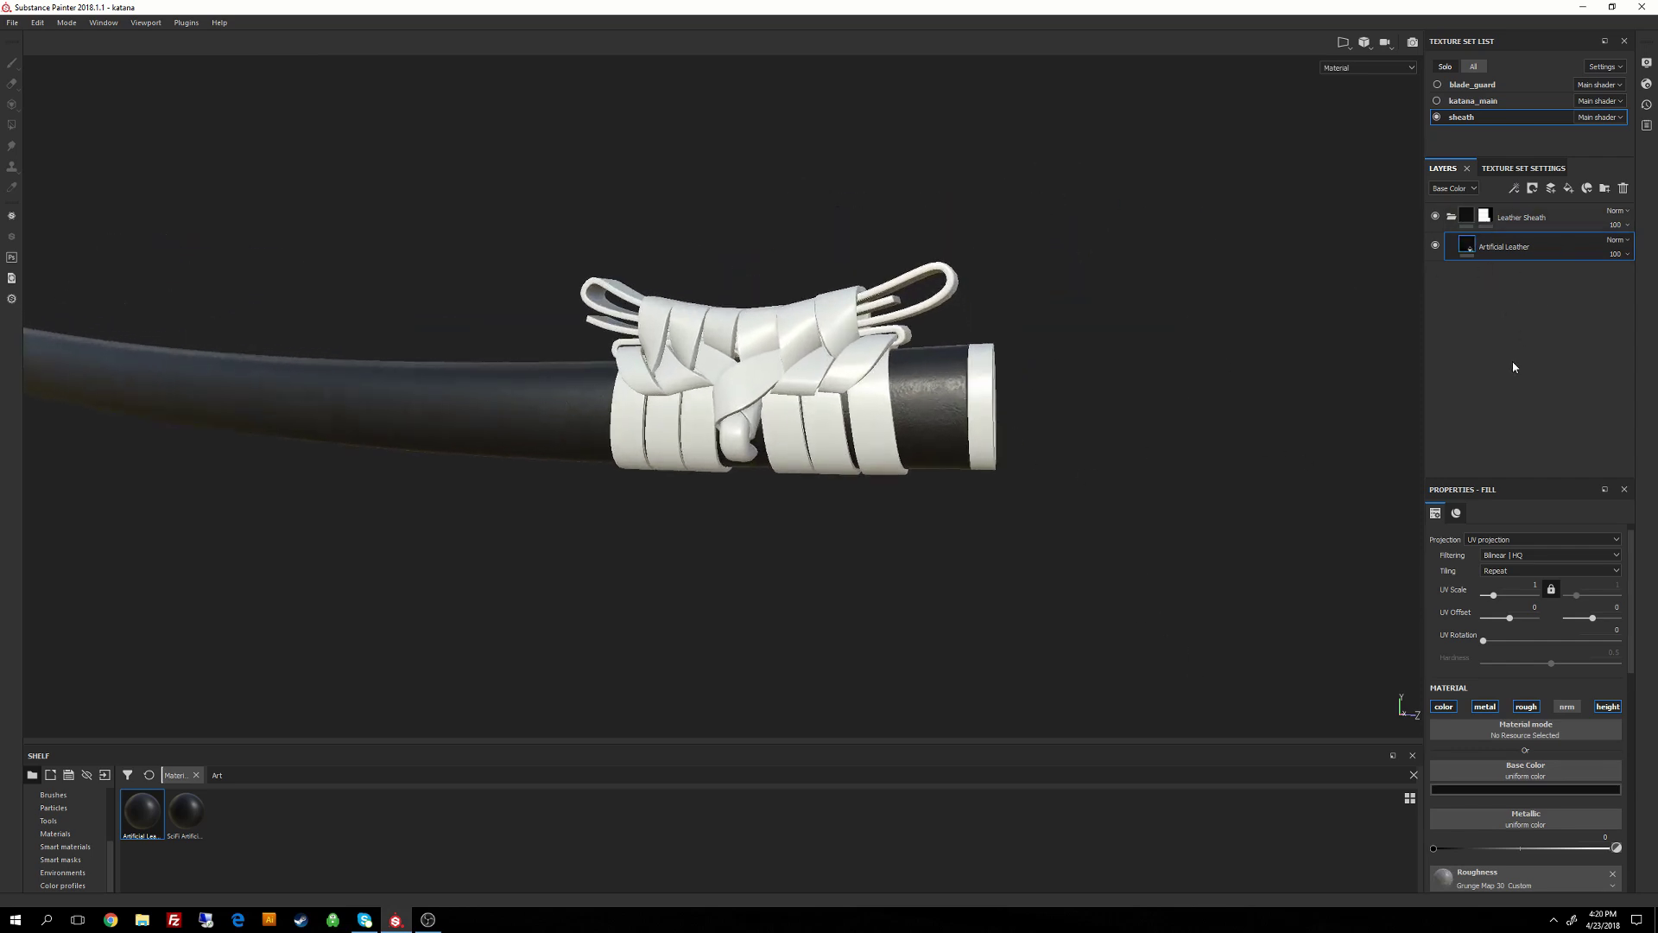
left_click(1568, 189)
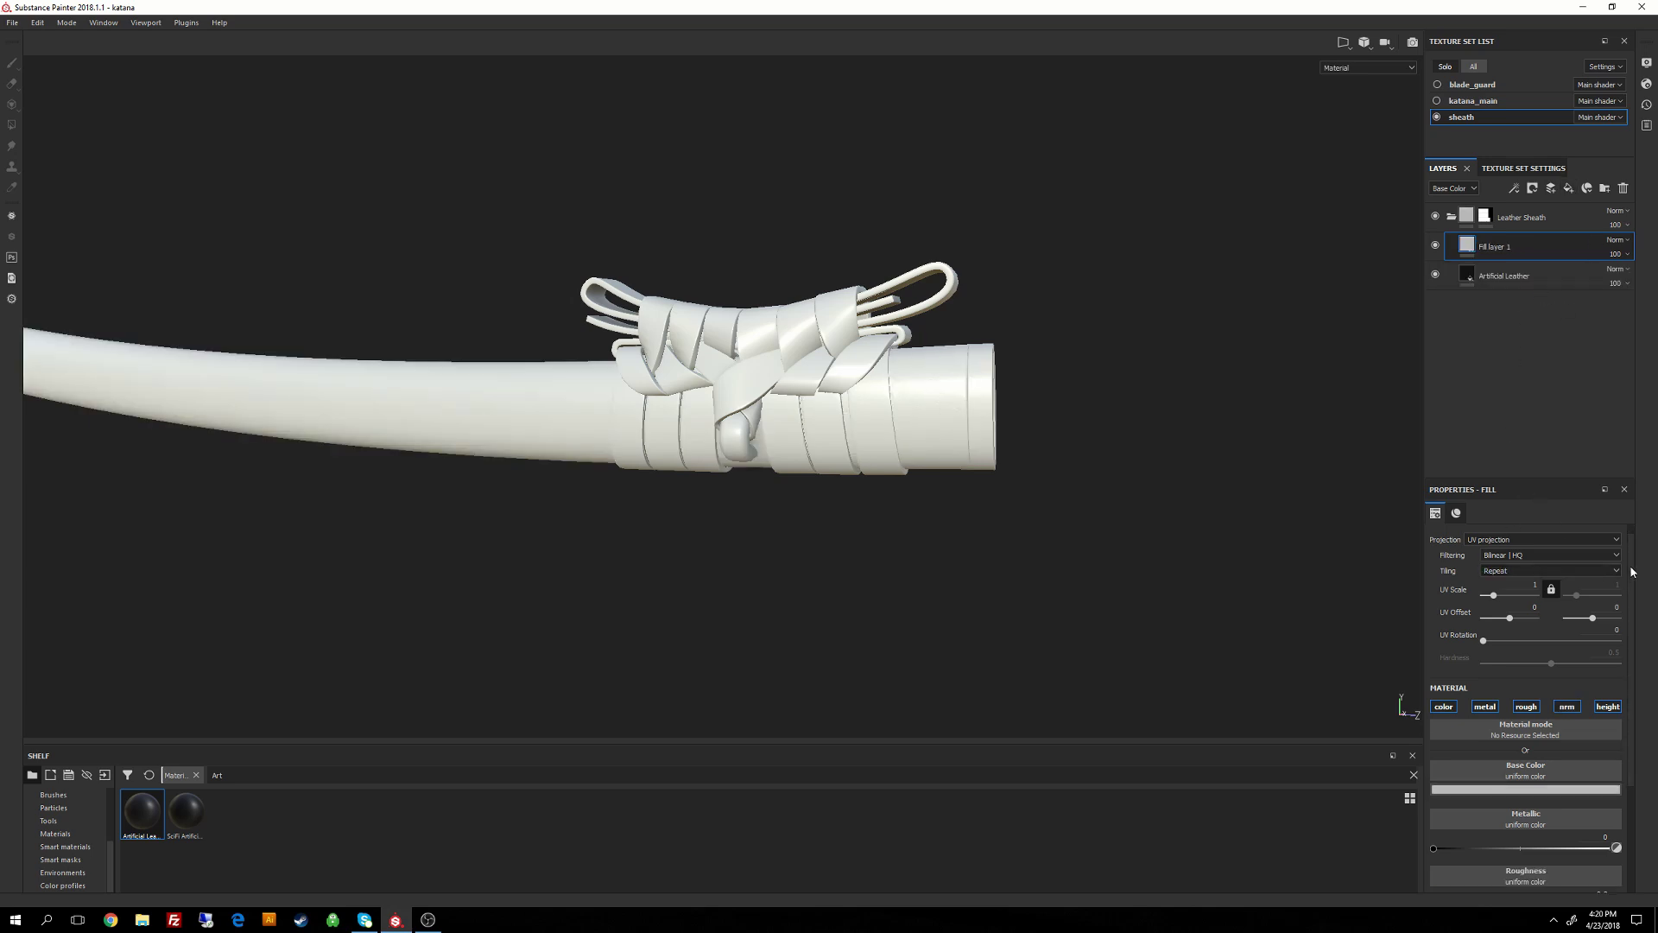
scroll(1523, 672, "down", 3)
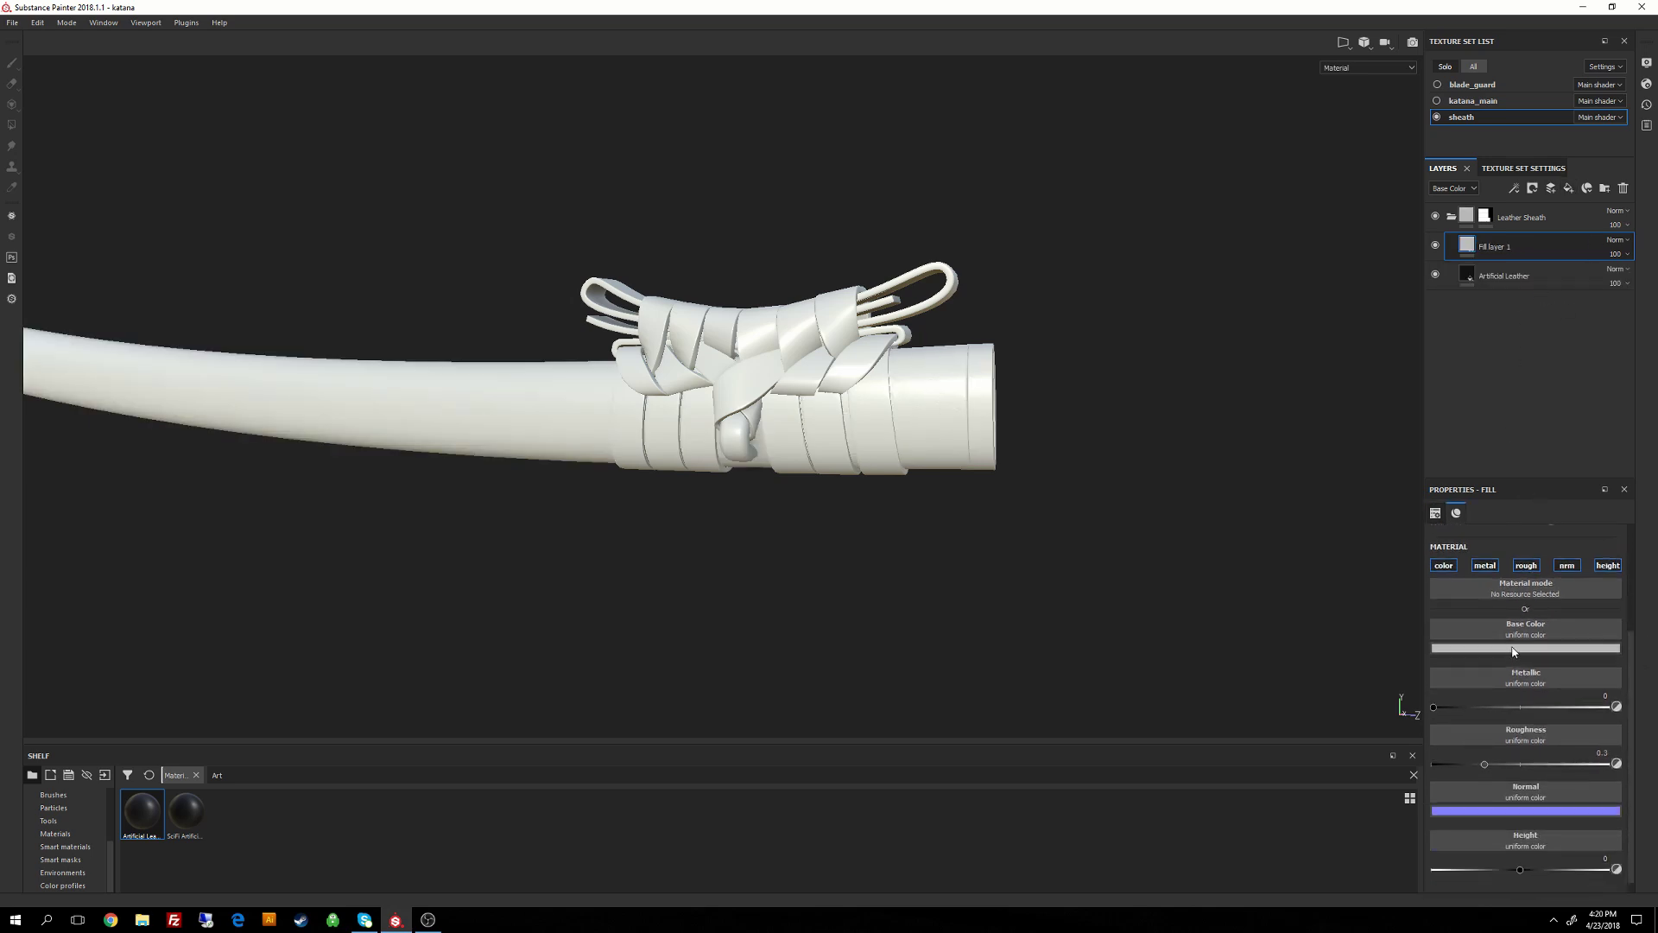
Set the new fill layer's base color to a brown with R 0.277, G 0.104 and B 0.057.
left_click(1511, 648)
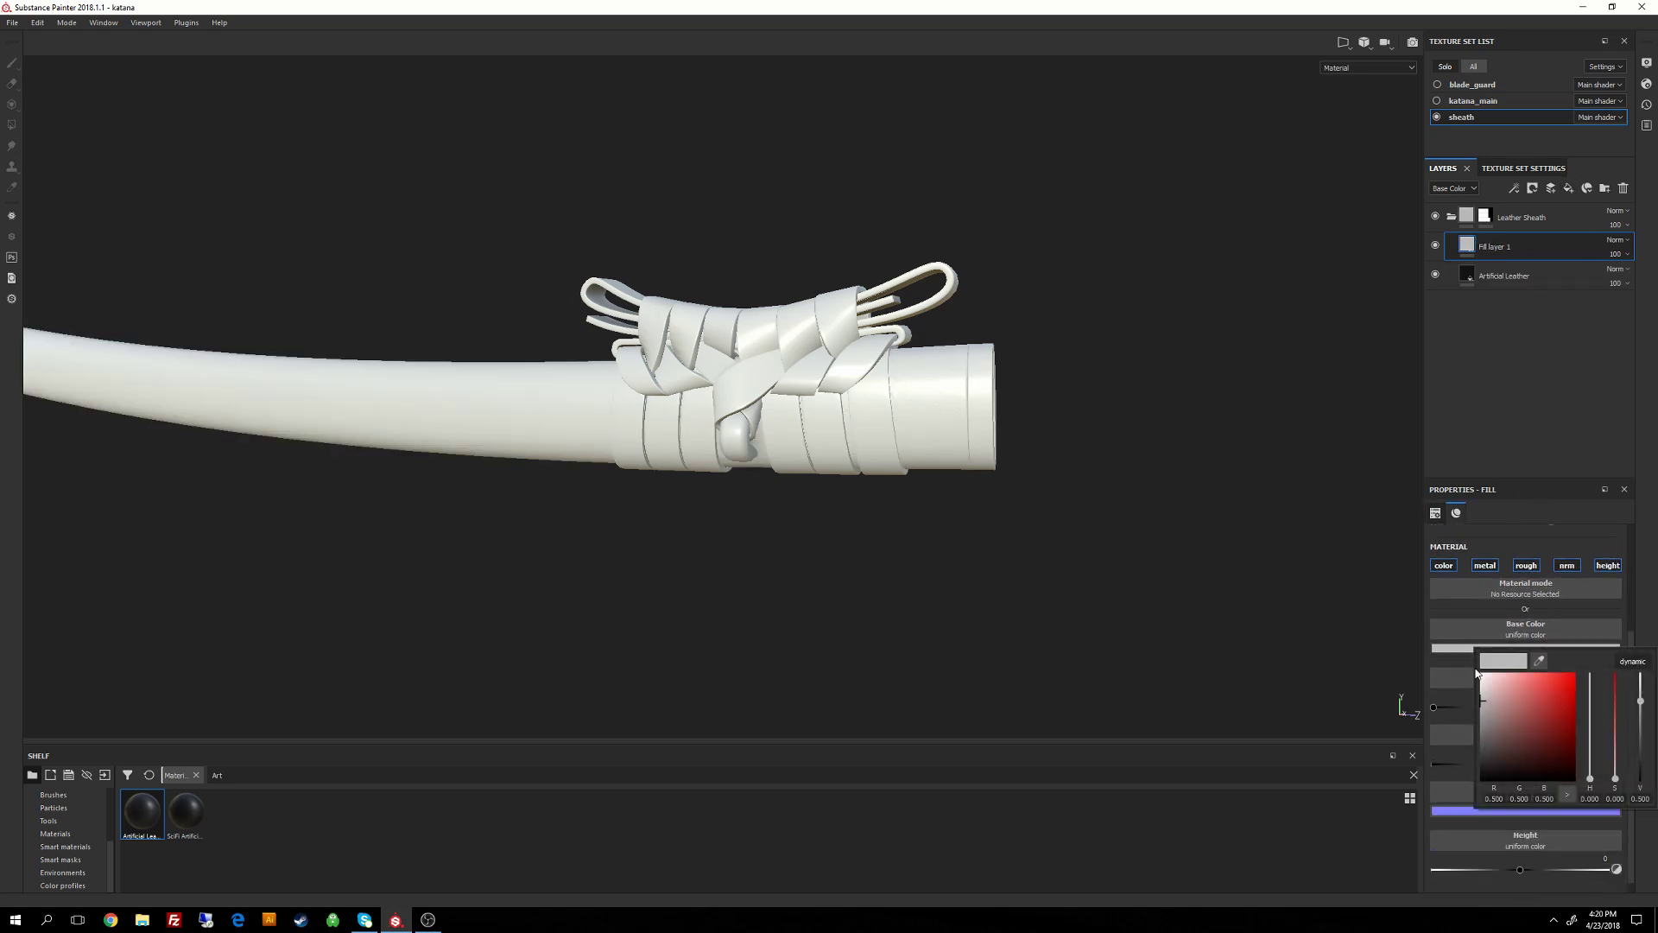
double_click(1497, 800)
type("277")
key("Return")
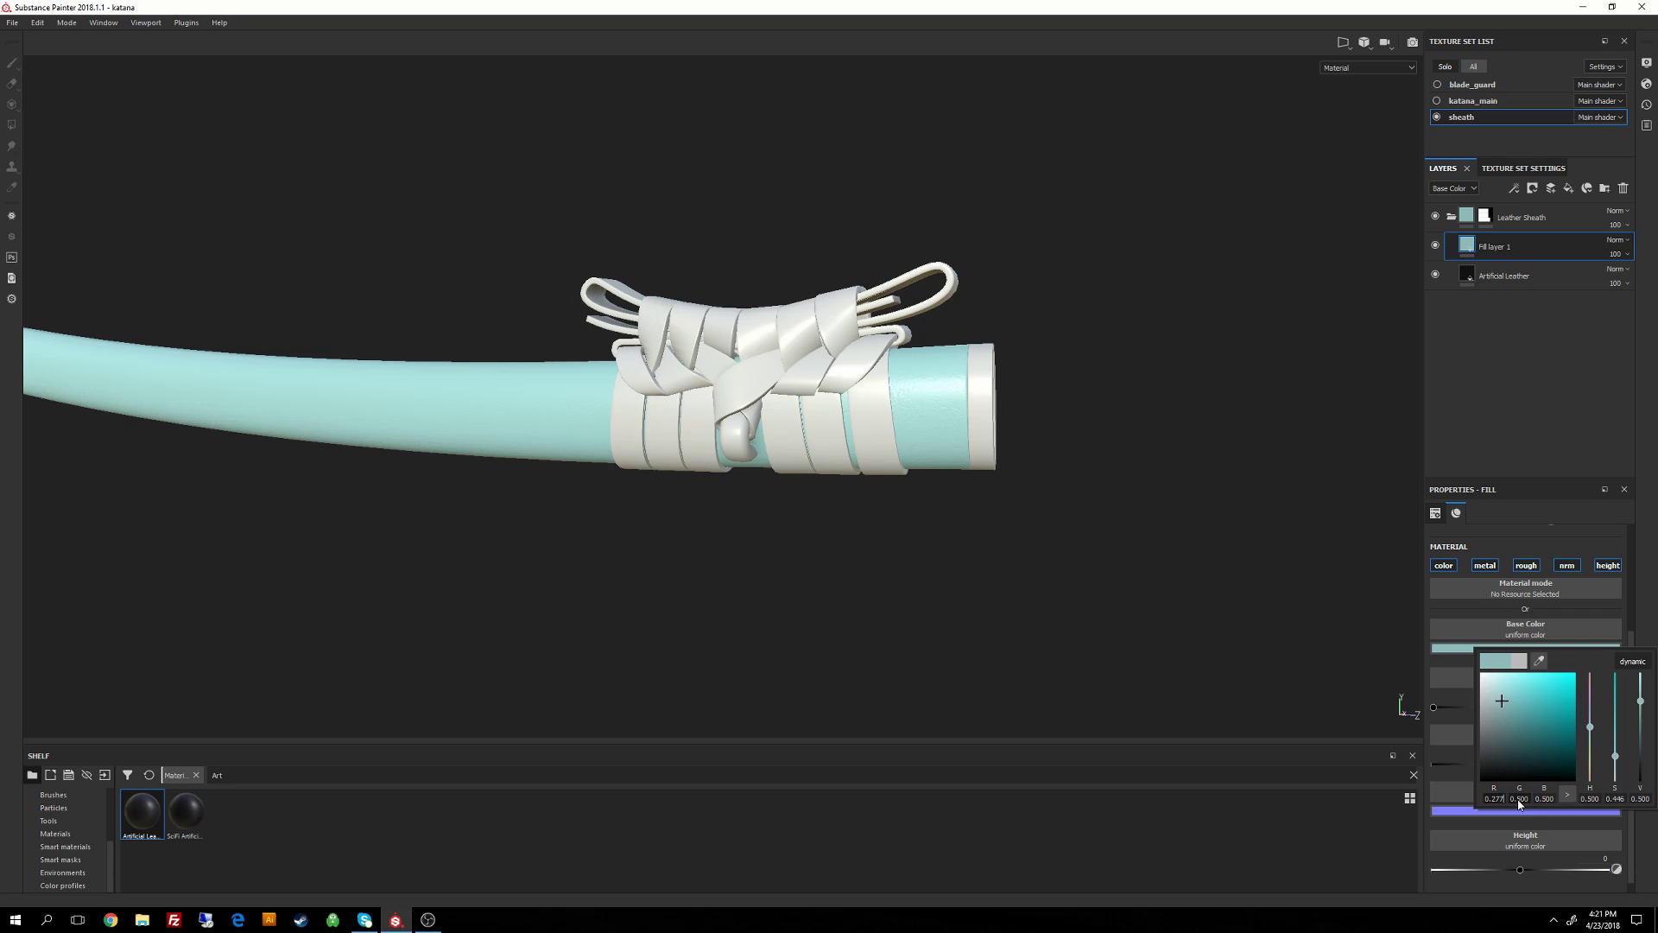
key("Tab")
type("0.5")
key("BackSpace")
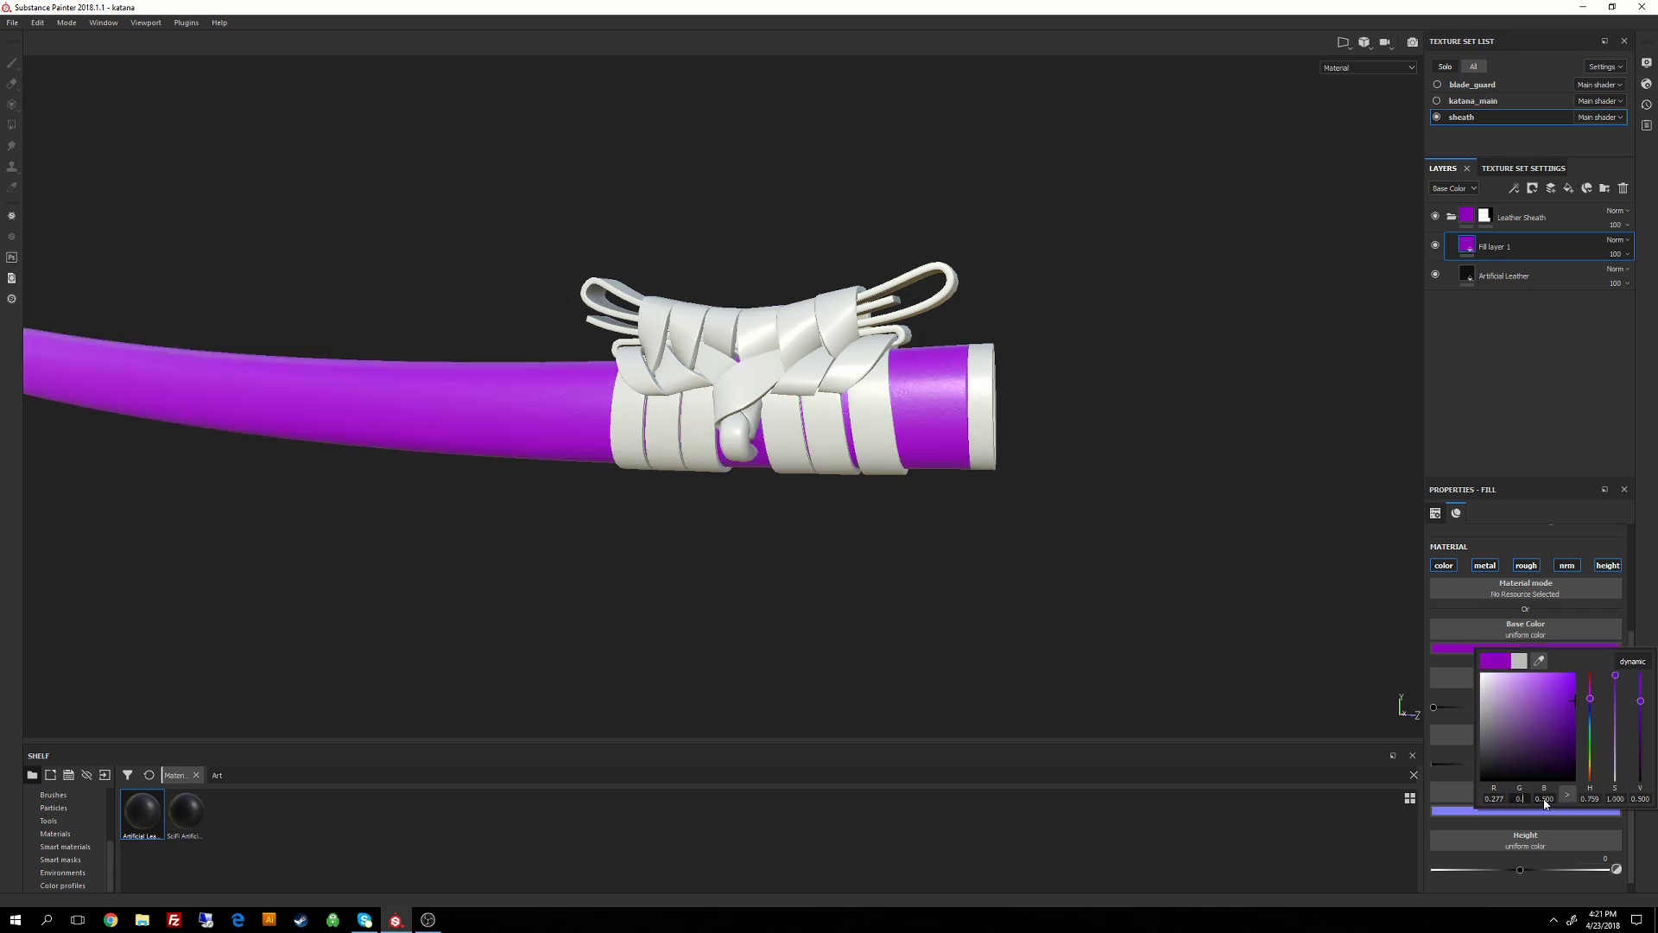
type("104")
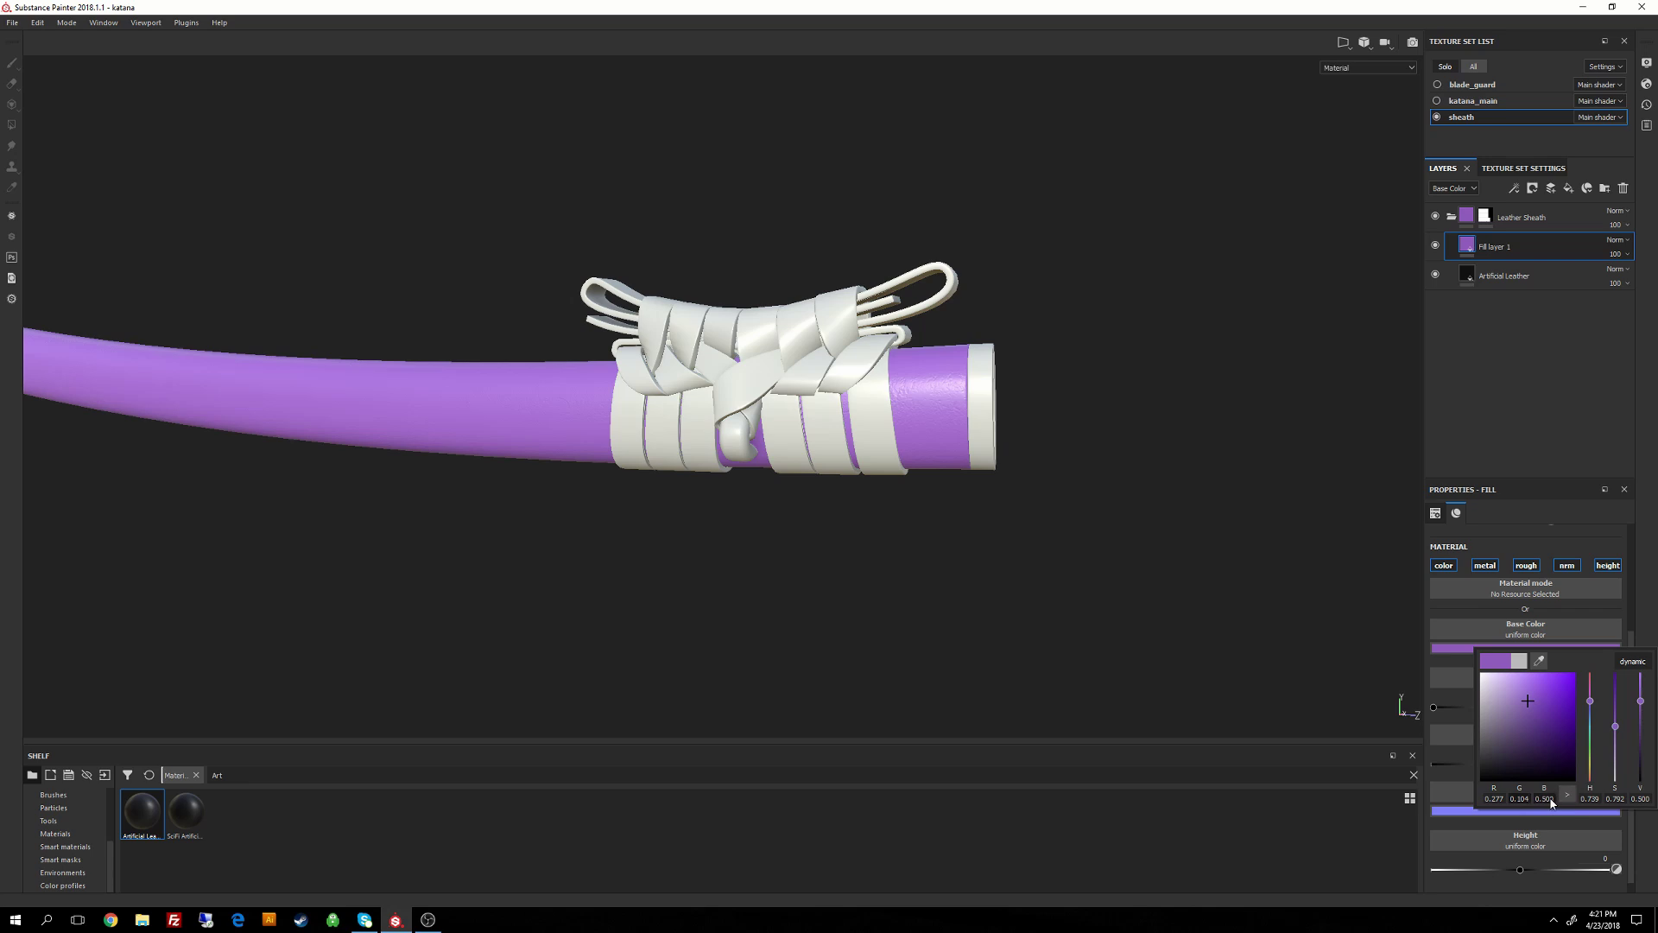
double_click(1546, 798)
type("0.057")
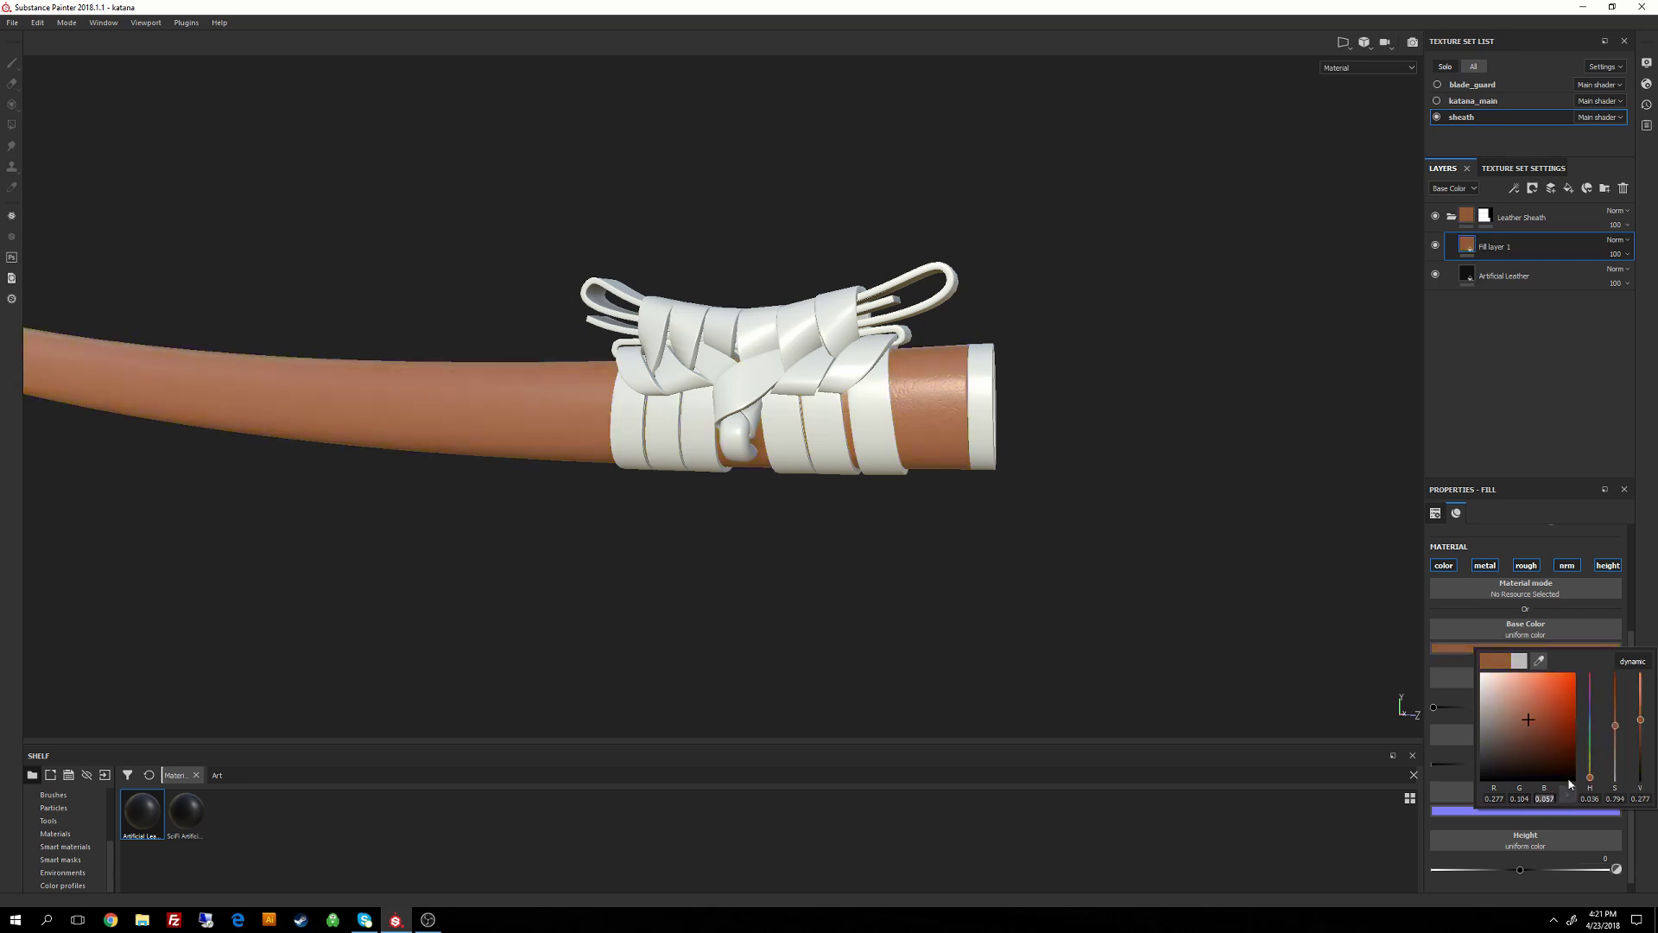
left_click(1288, 676)
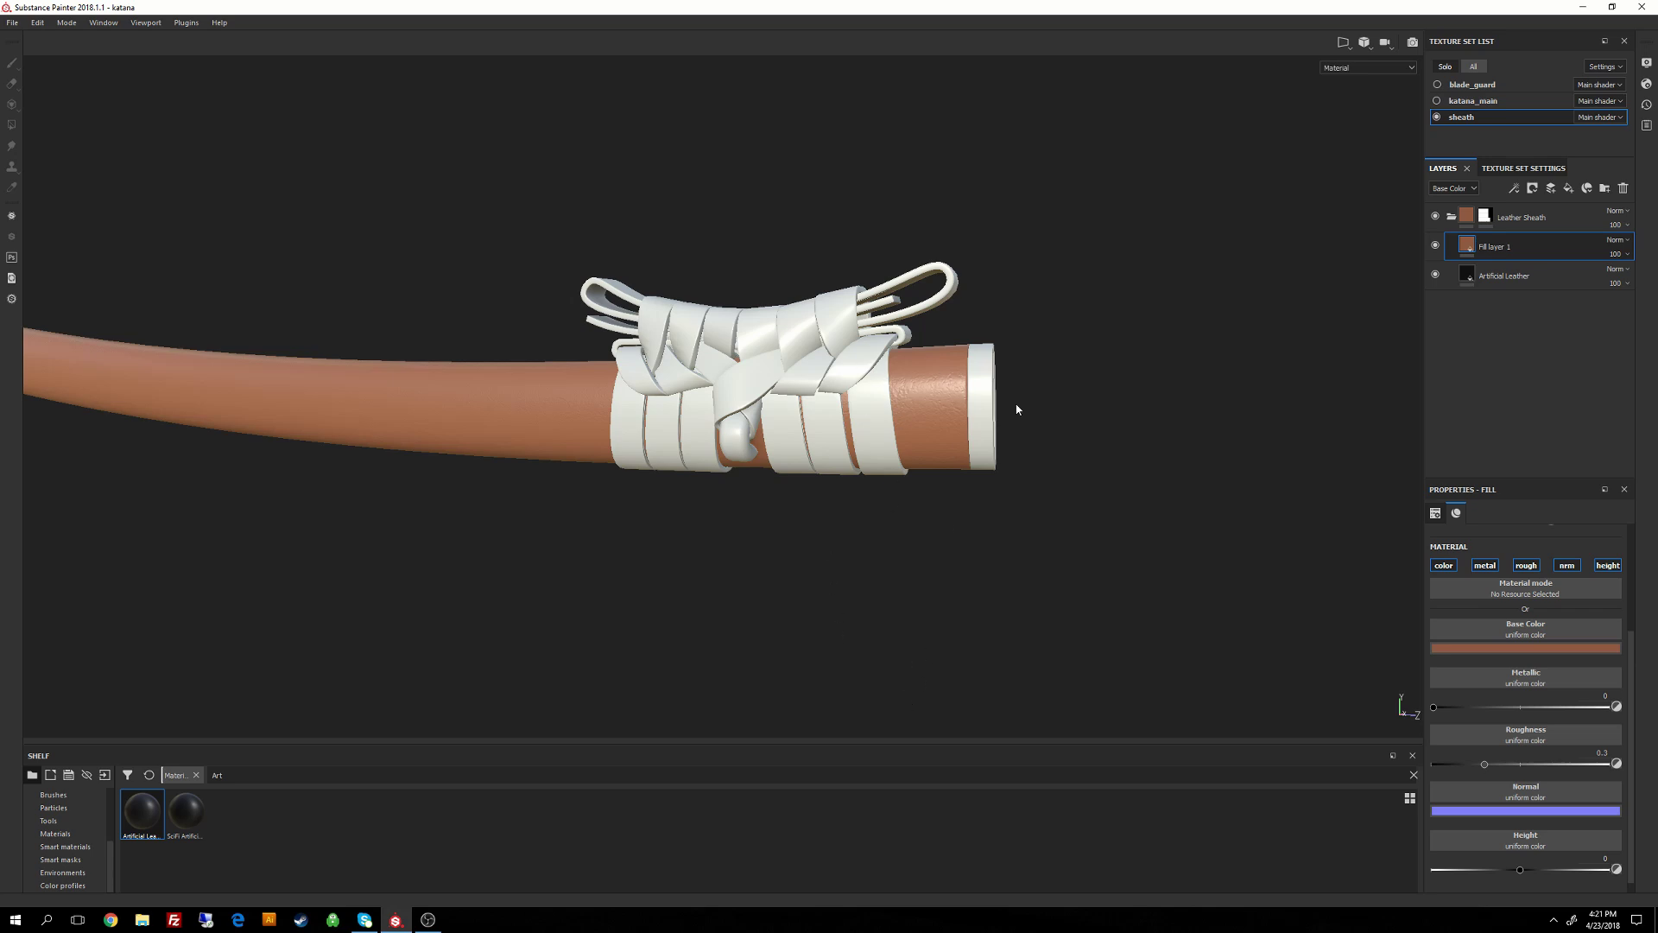
Add a black mask to the brown fill layer.
left_click_drag(917, 365, 889, 450, "alt")
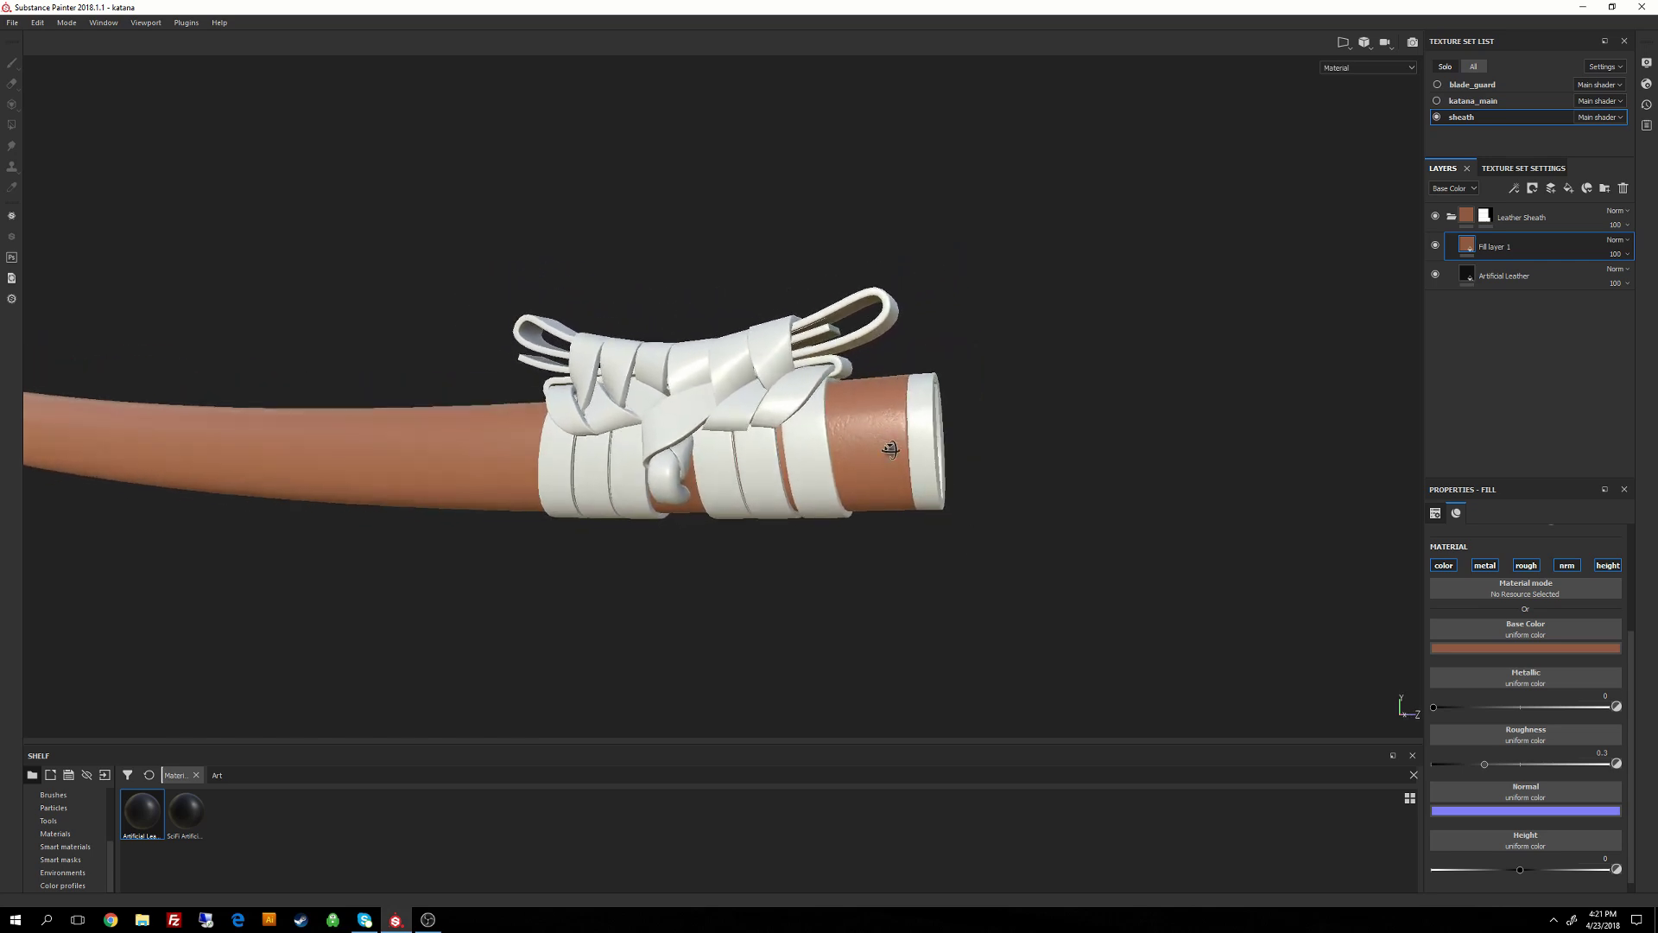
left_click(1533, 188)
left_click(1565, 219)
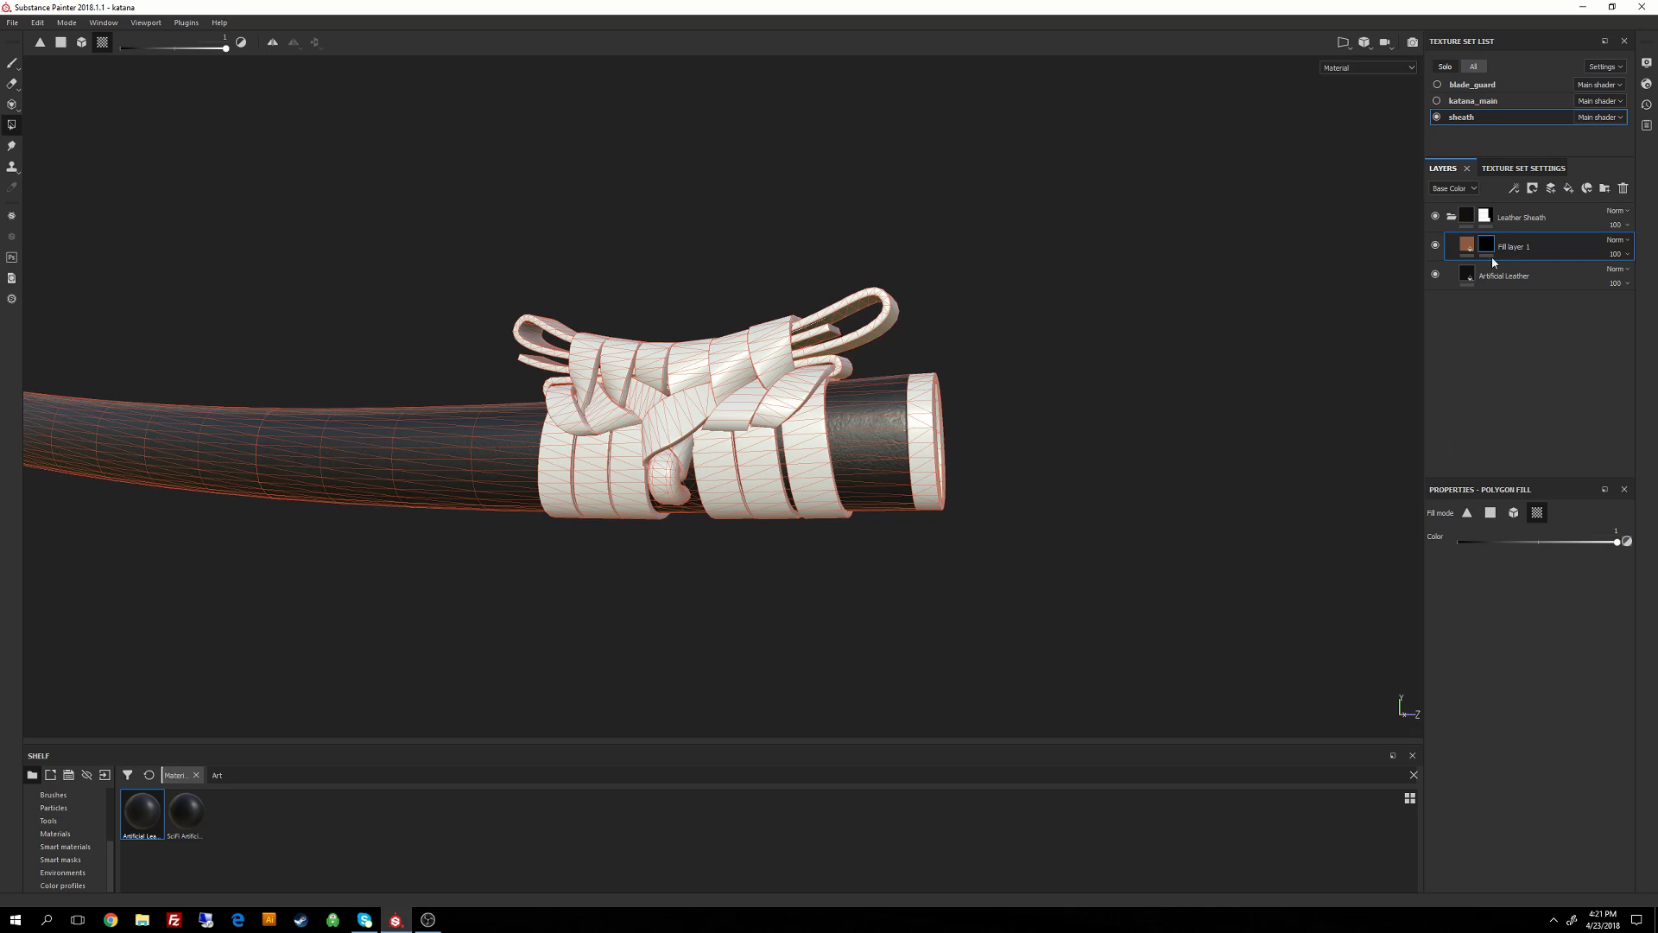
Add a fill effect to the brown layer's mask and assign the Grunge Dirt Thin texture as its grayscale.
left_click(1516, 190)
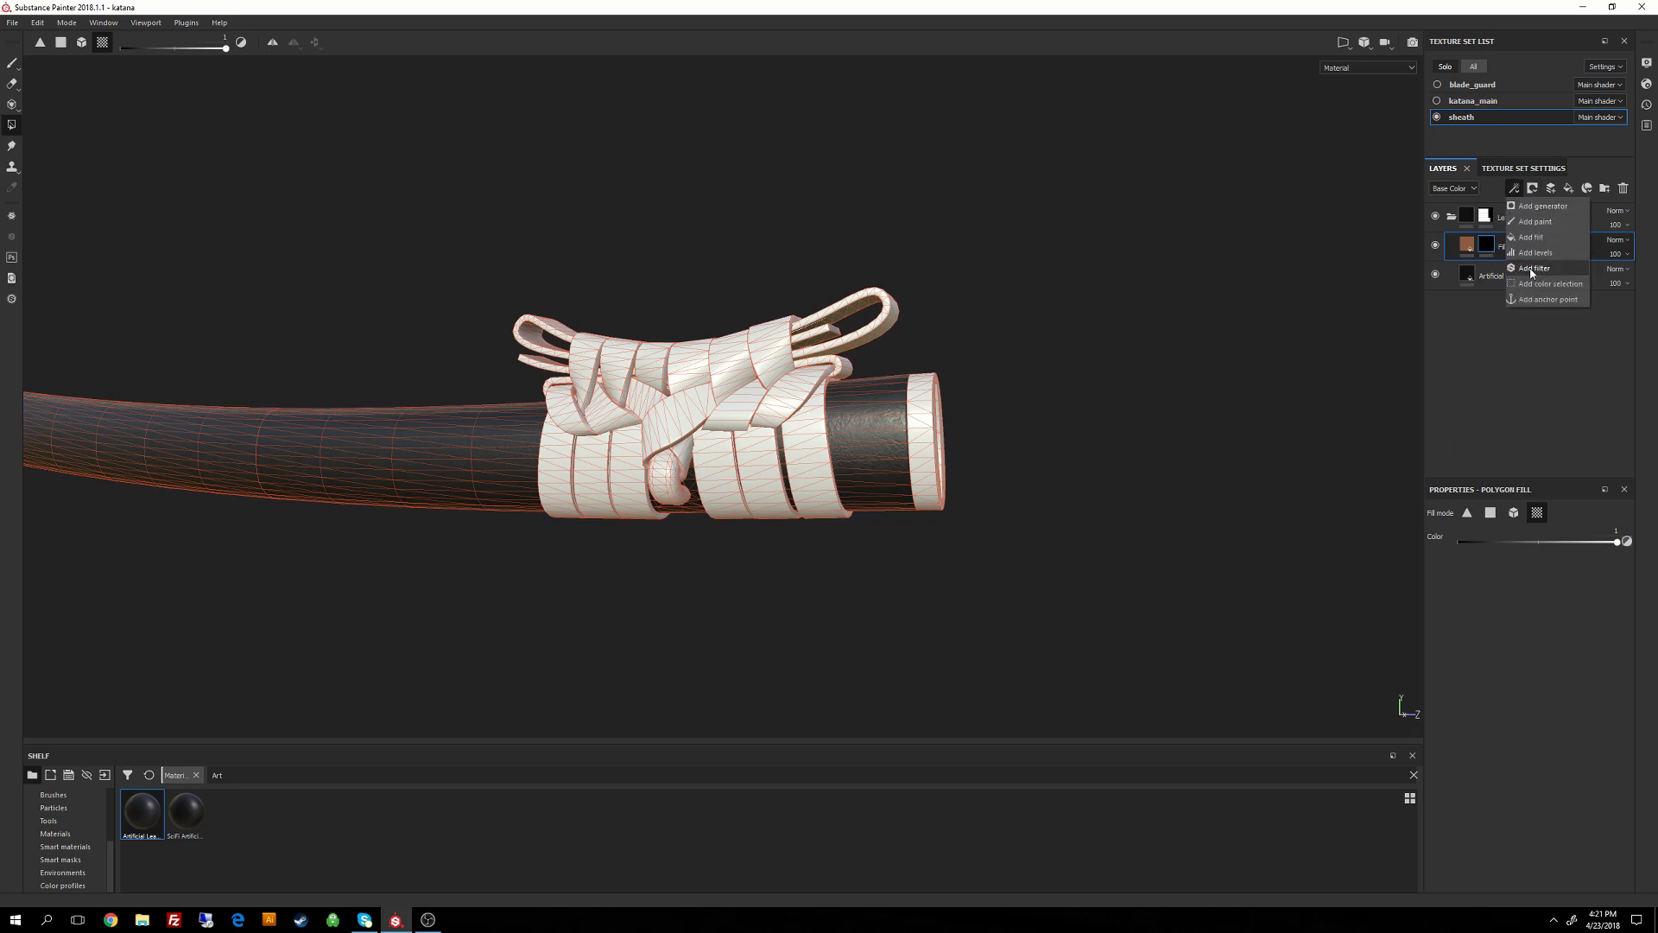
left_click(1534, 239)
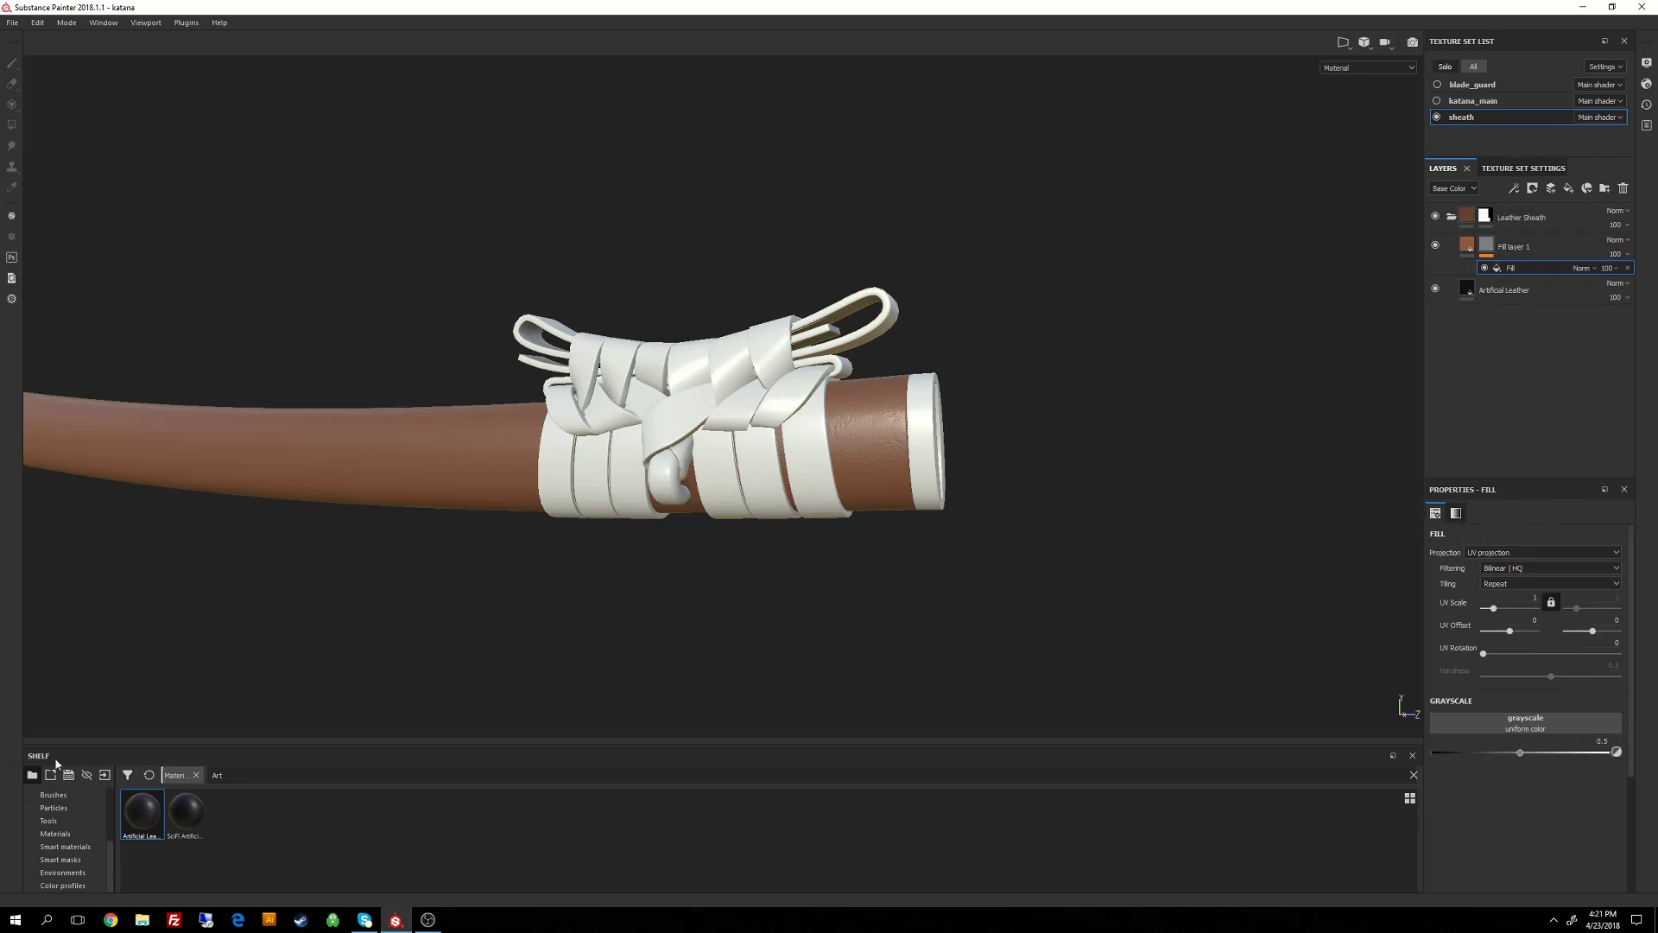
scroll(108, 846, "up", 5)
left_click(59, 833)
left_click(226, 775)
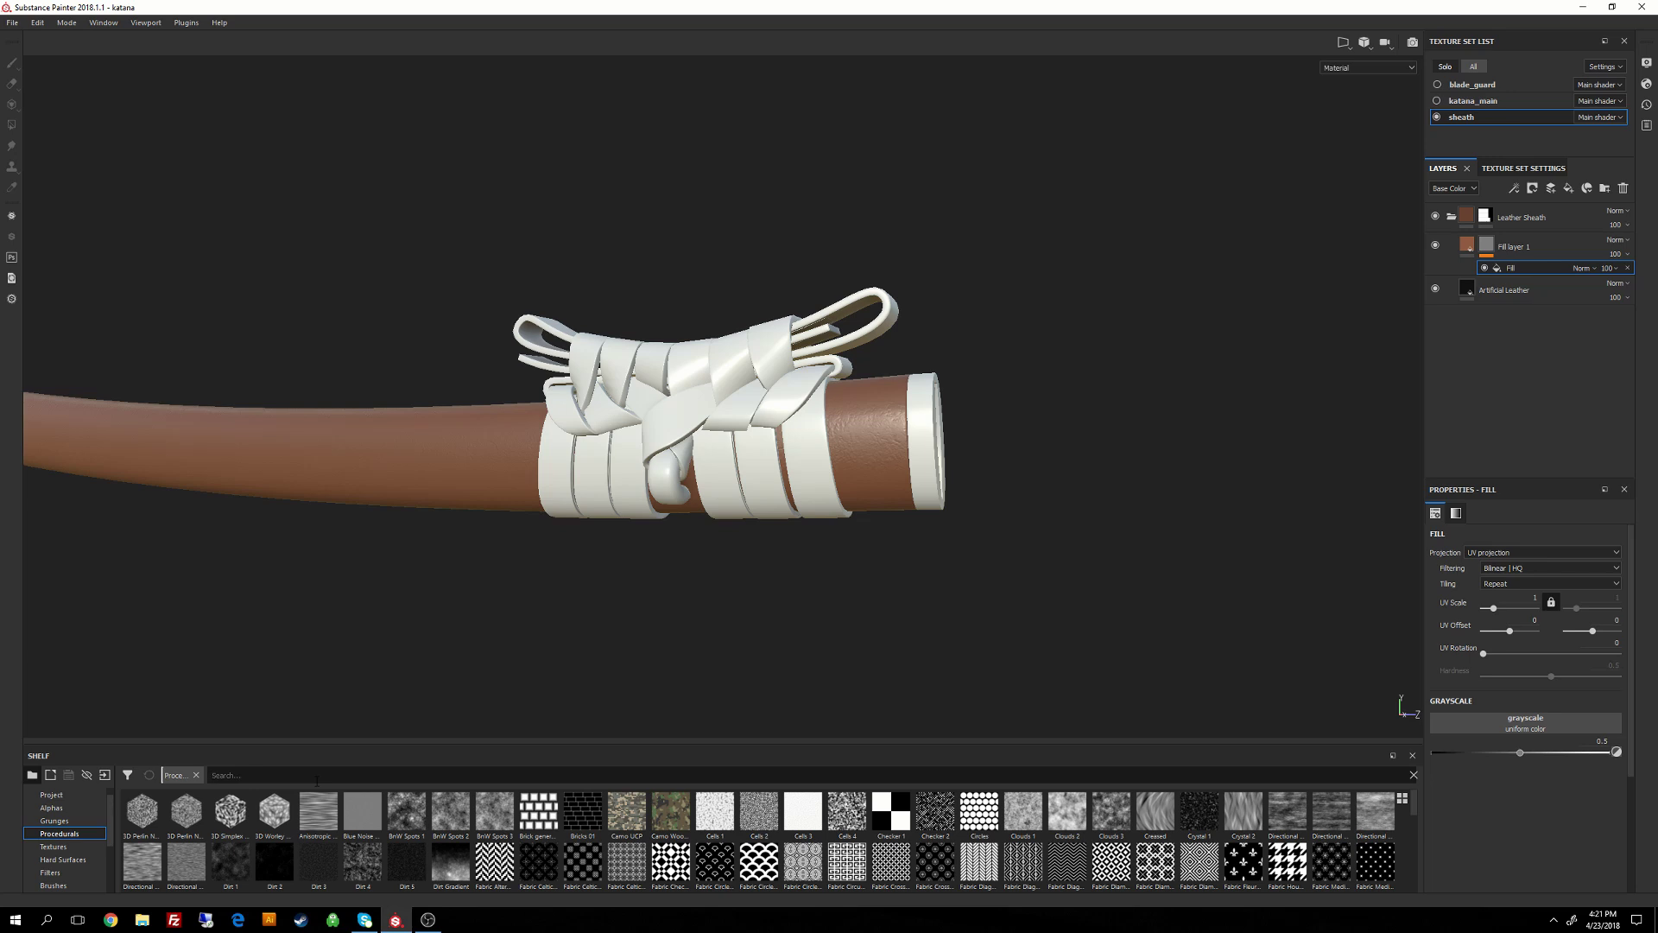
type("Grunge ")
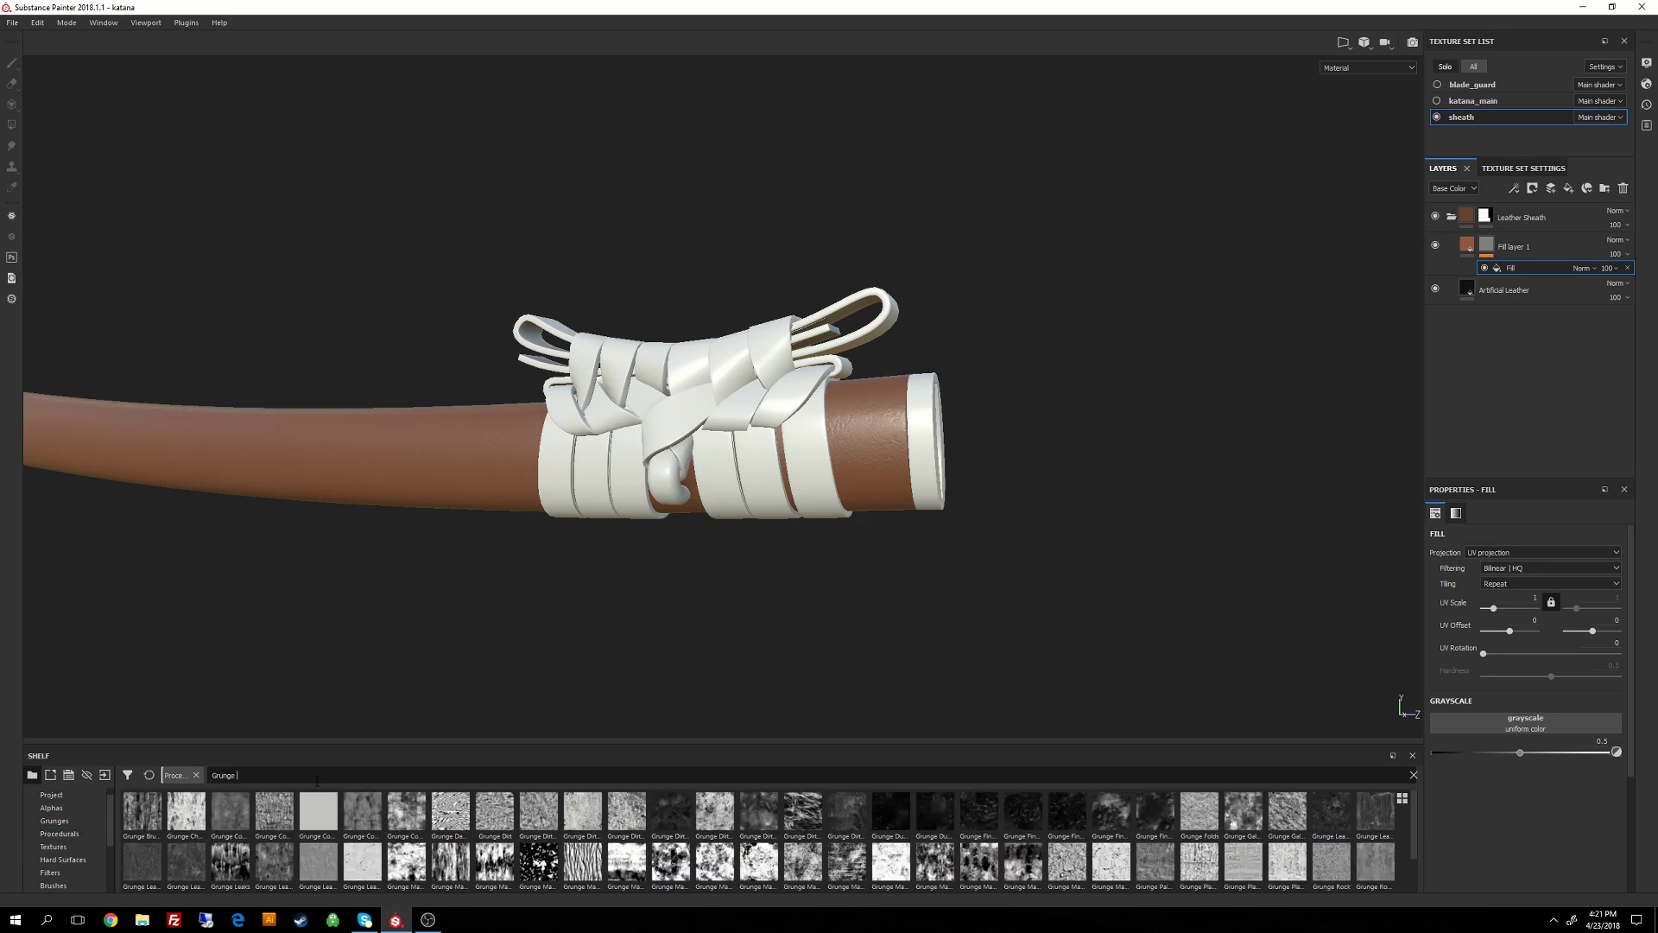
type("Dirt")
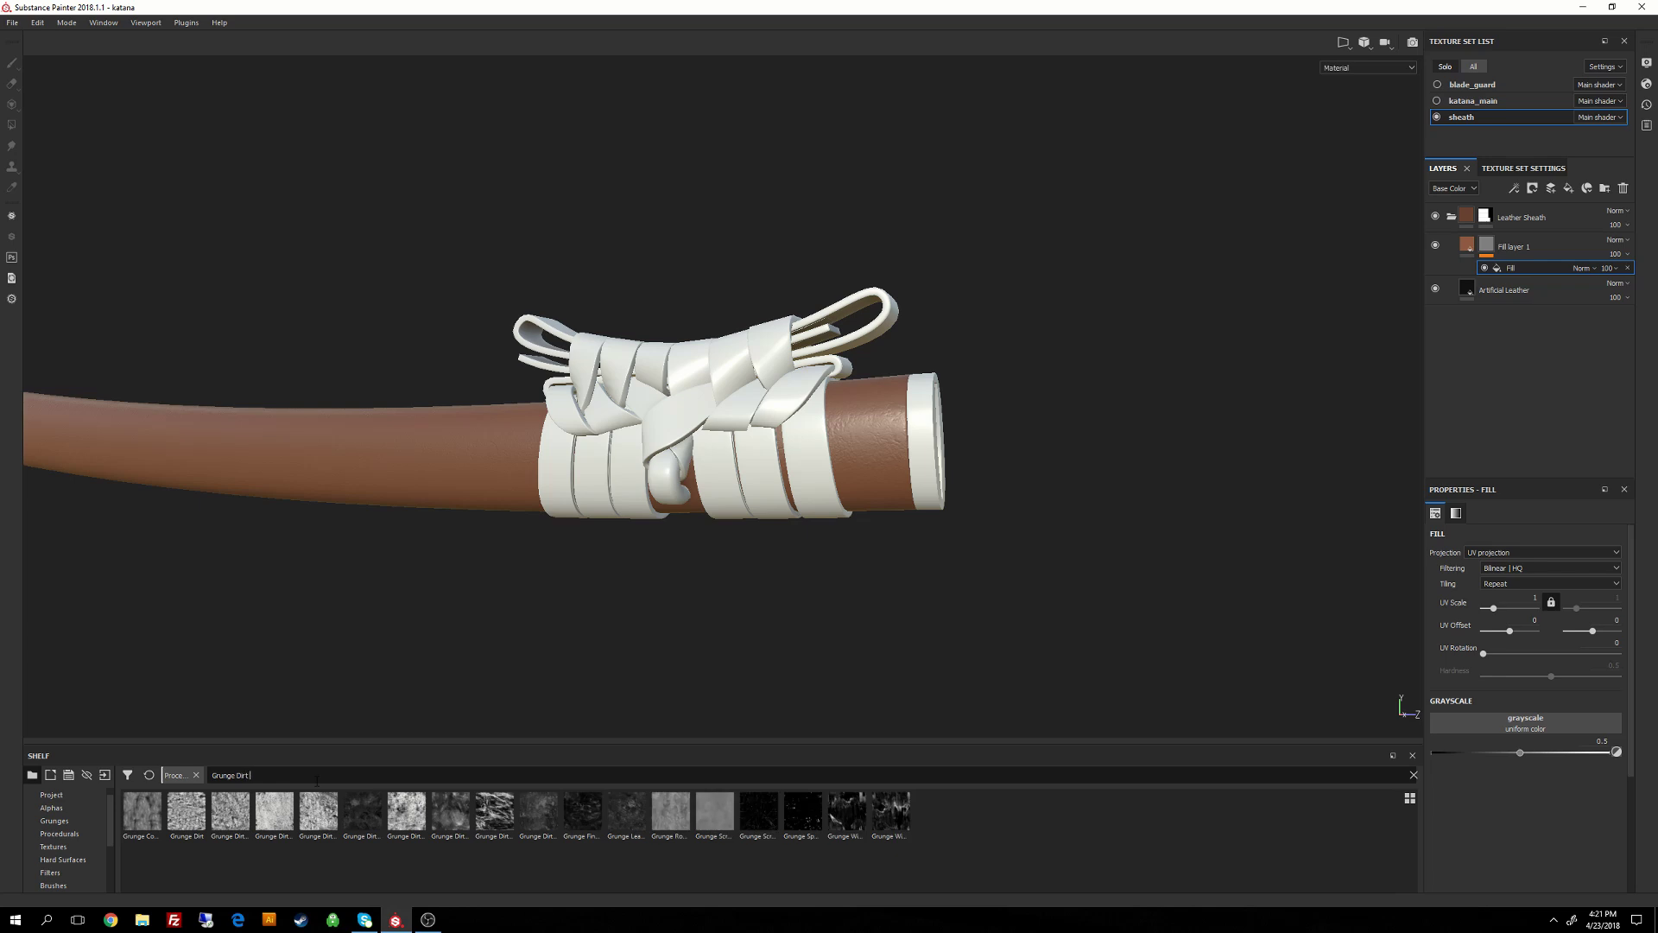
type(" Thin")
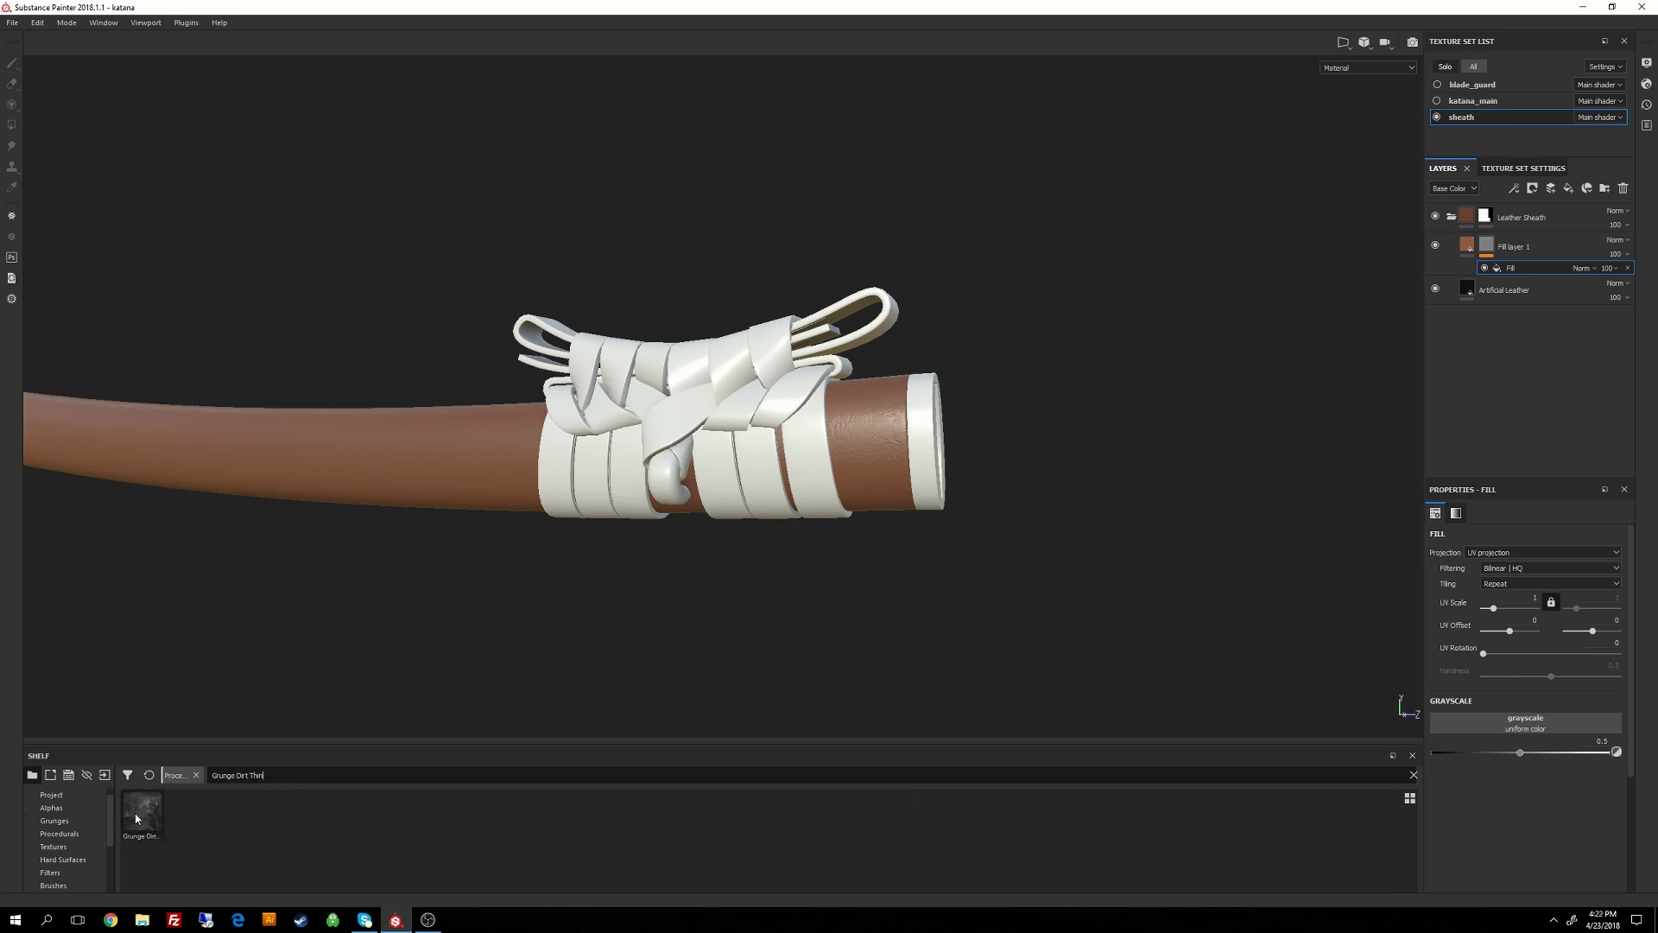
left_click_drag(143, 812, 1523, 722)
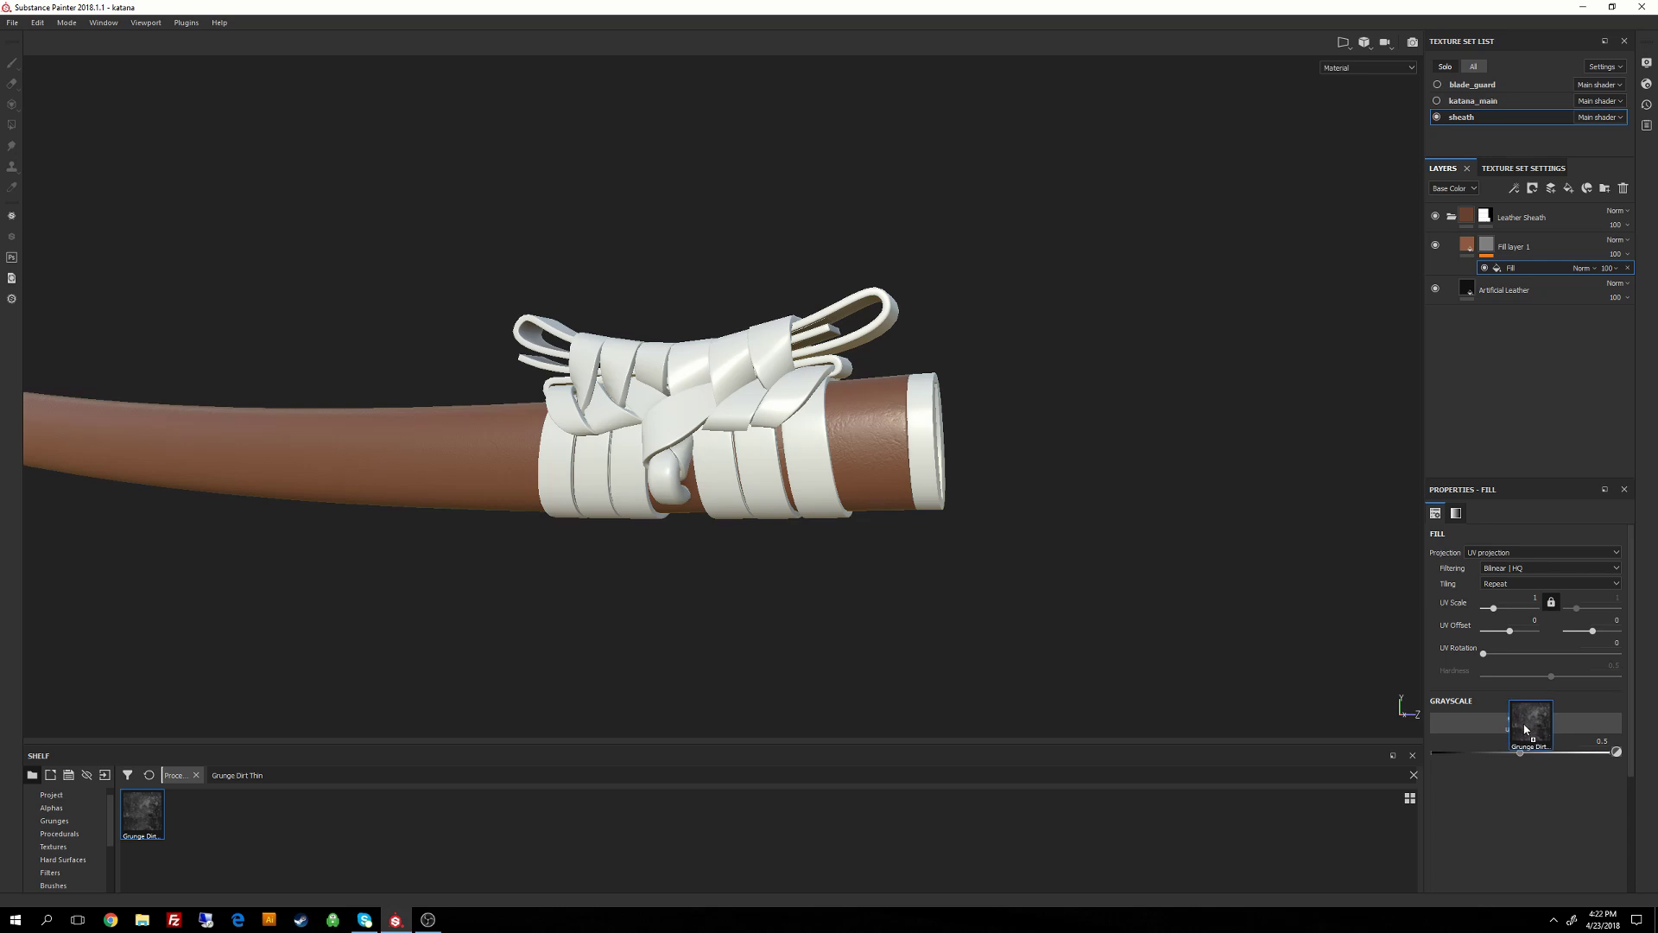
Switch the Grunge Dirt Thin fill to tri-planar projection and set its UV scale to 2.
left_click_drag(881, 714, 856, 511, "alt")
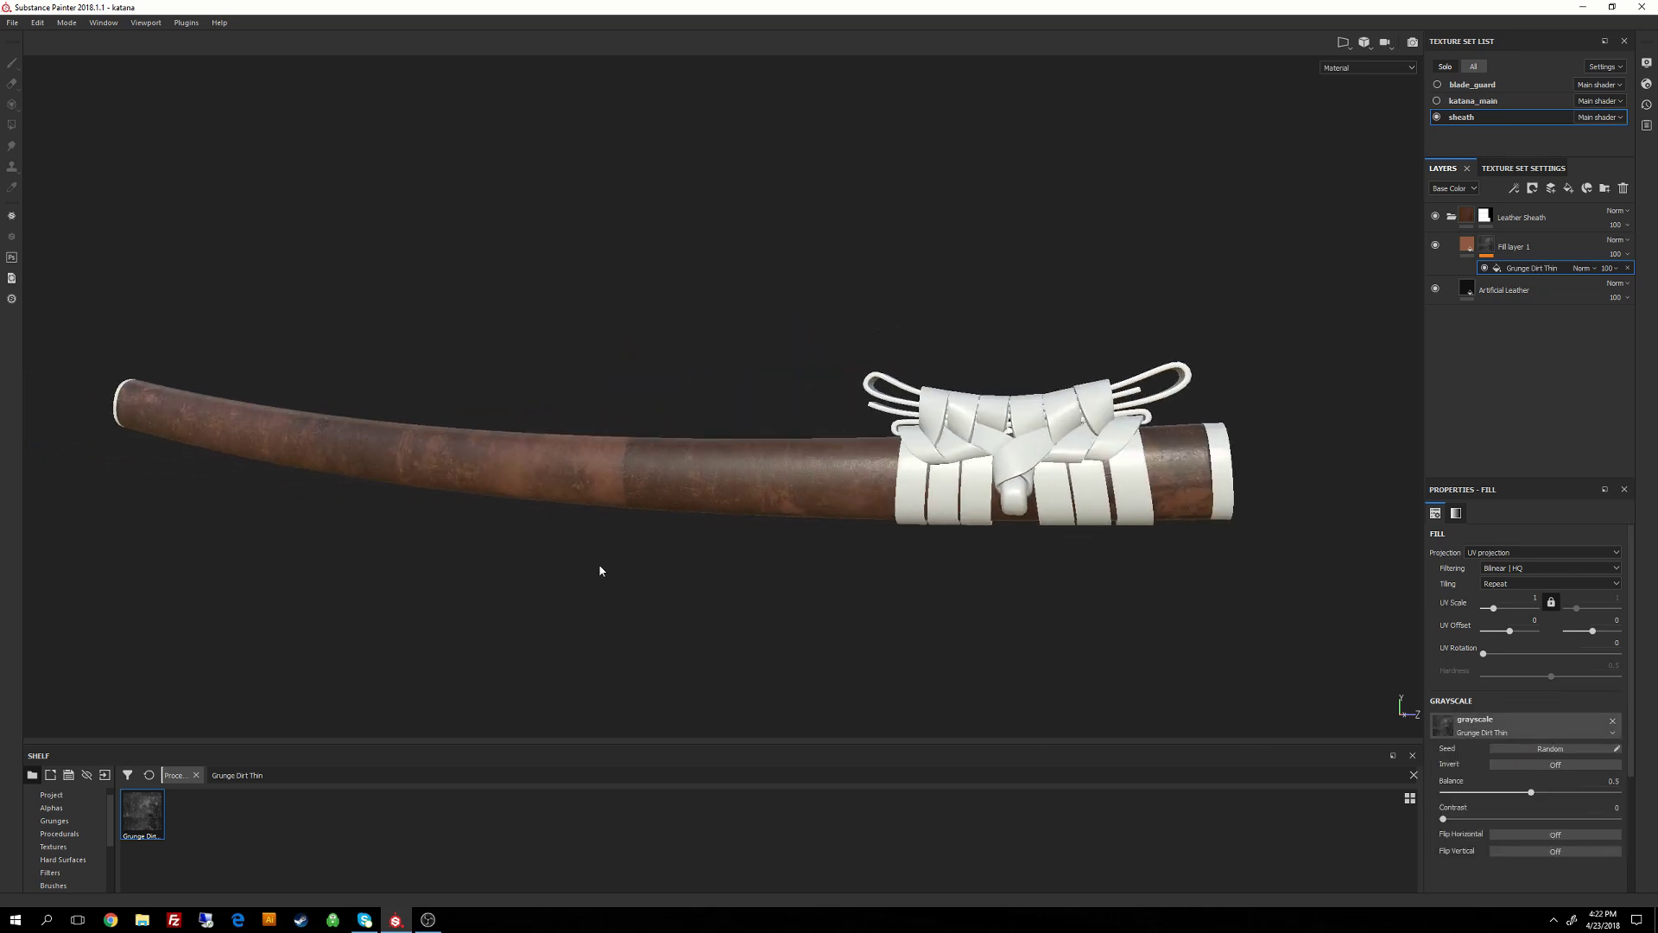
right_click_drag(458, 565, 562, 621, "alt")
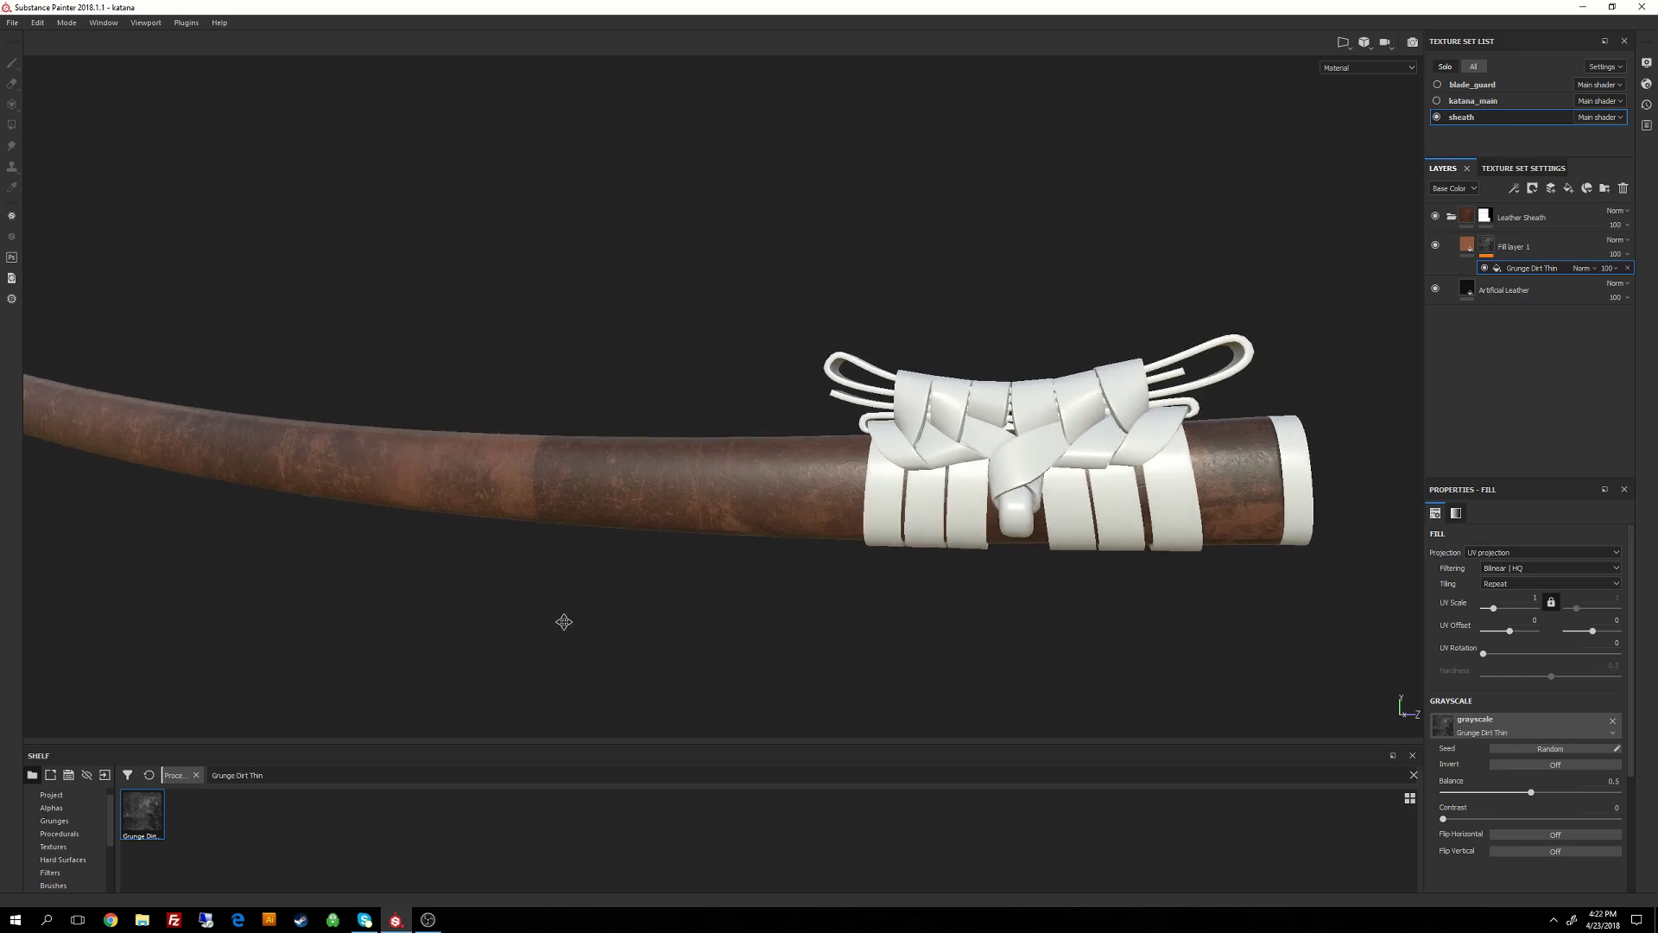
middle_click_drag(562, 622, 760, 632, "alt")
left_click_drag(741, 449, 664, 588, "alt")
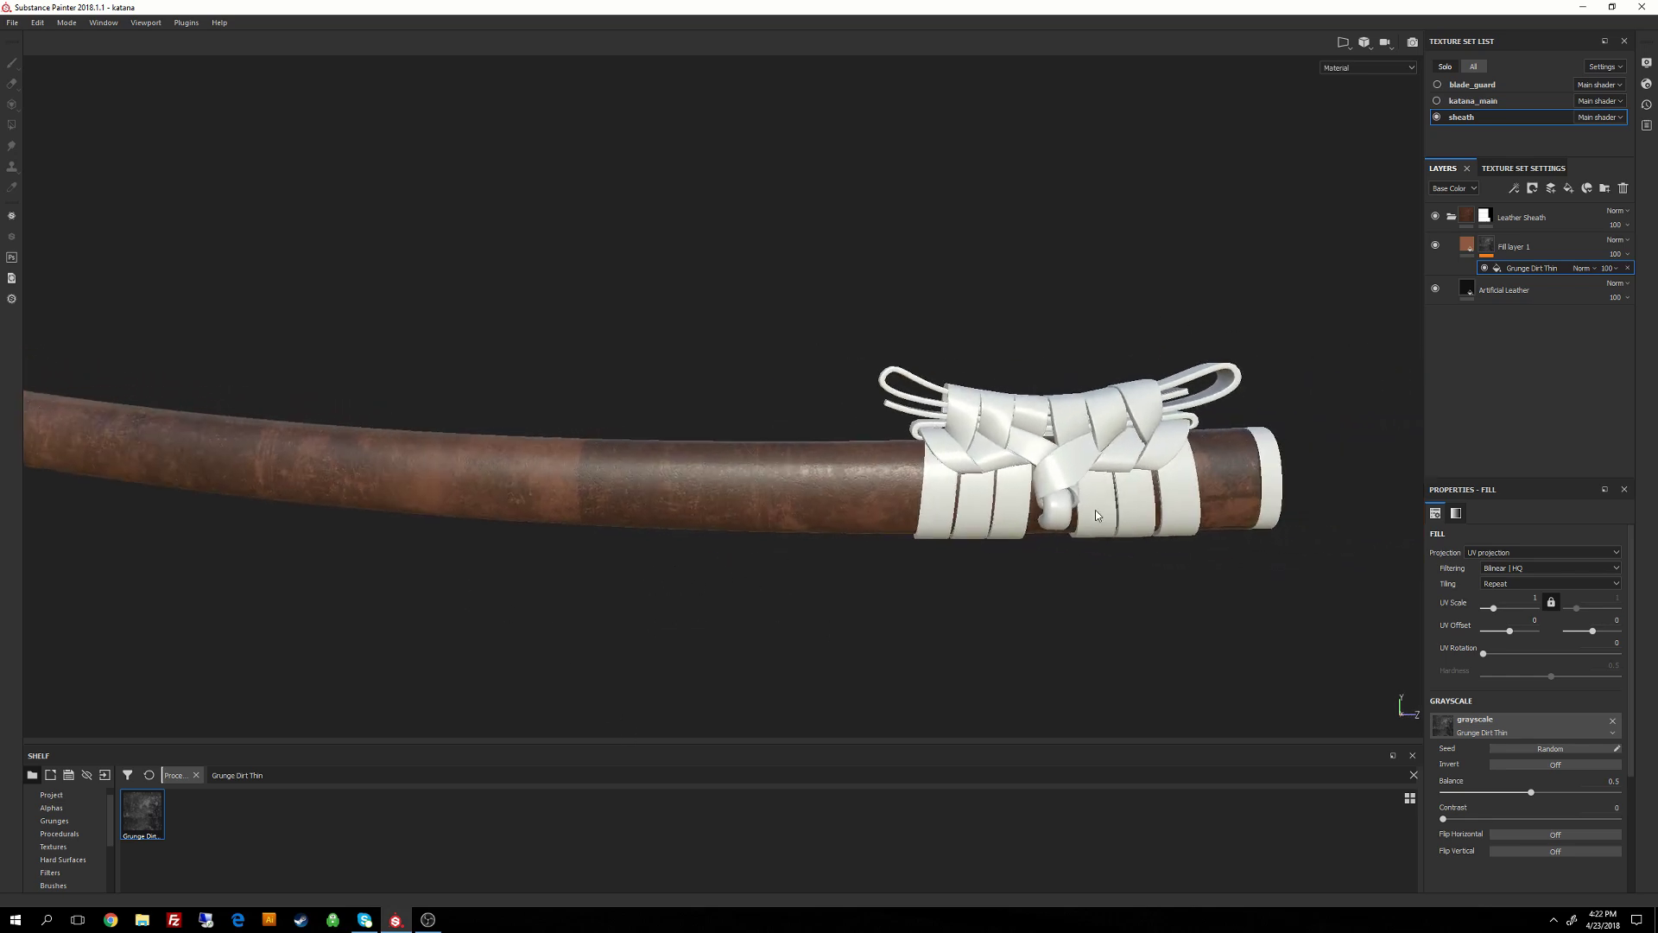
left_click(1514, 554)
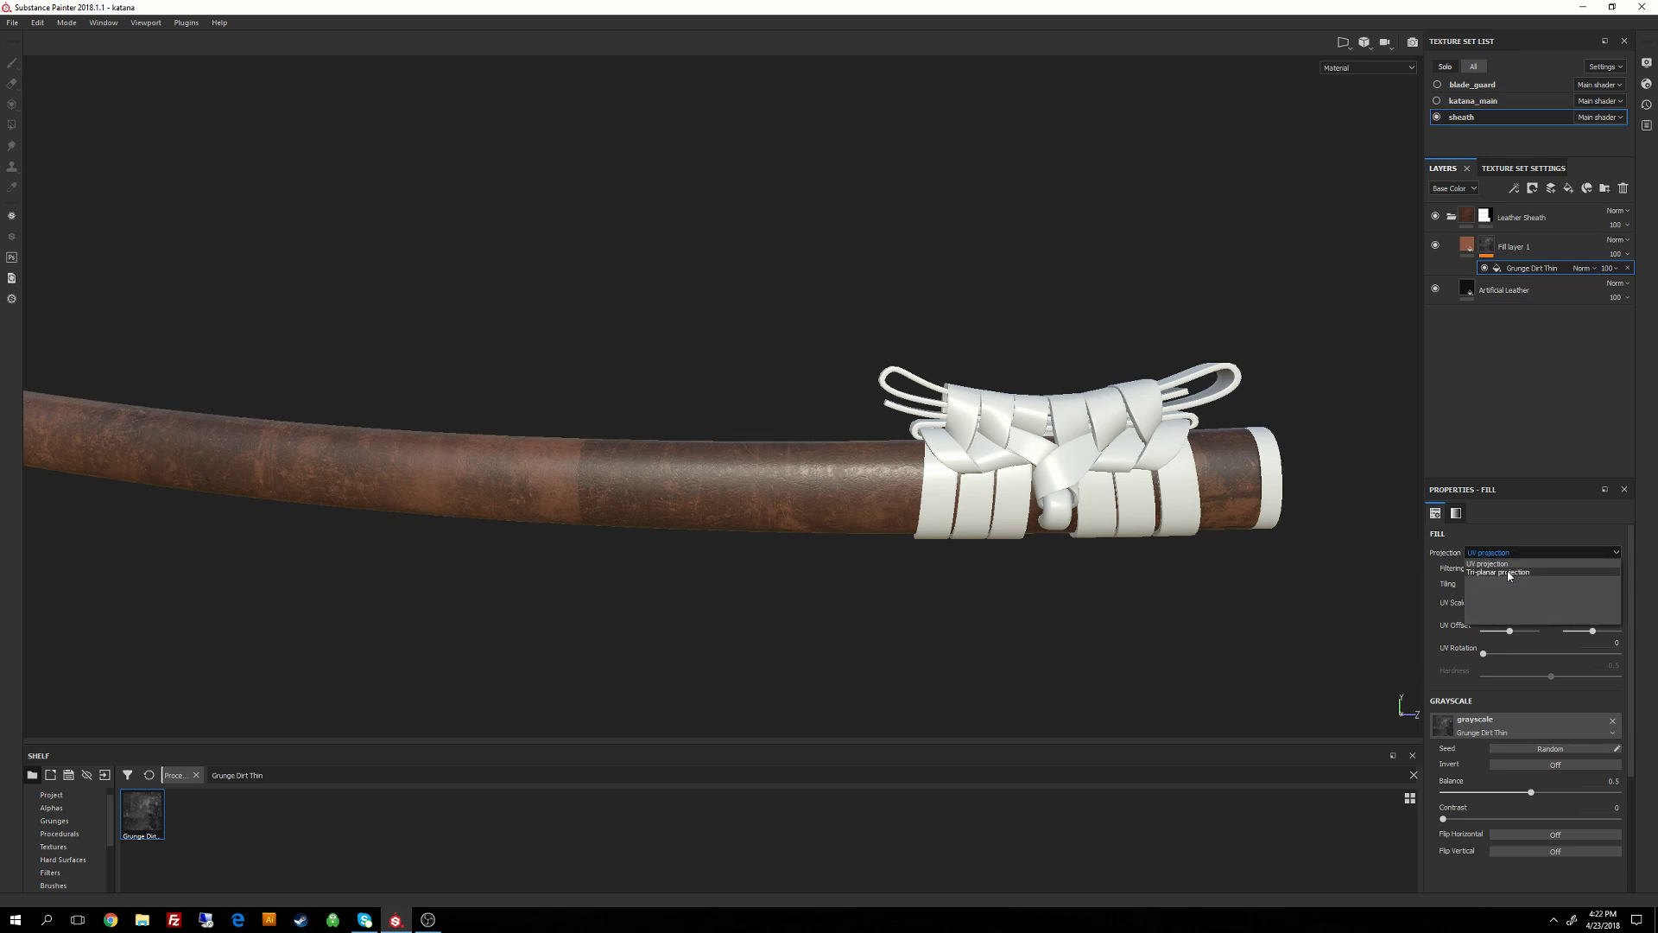
left_click(1506, 570)
left_click_drag(1081, 655, 911, 518, "alt")
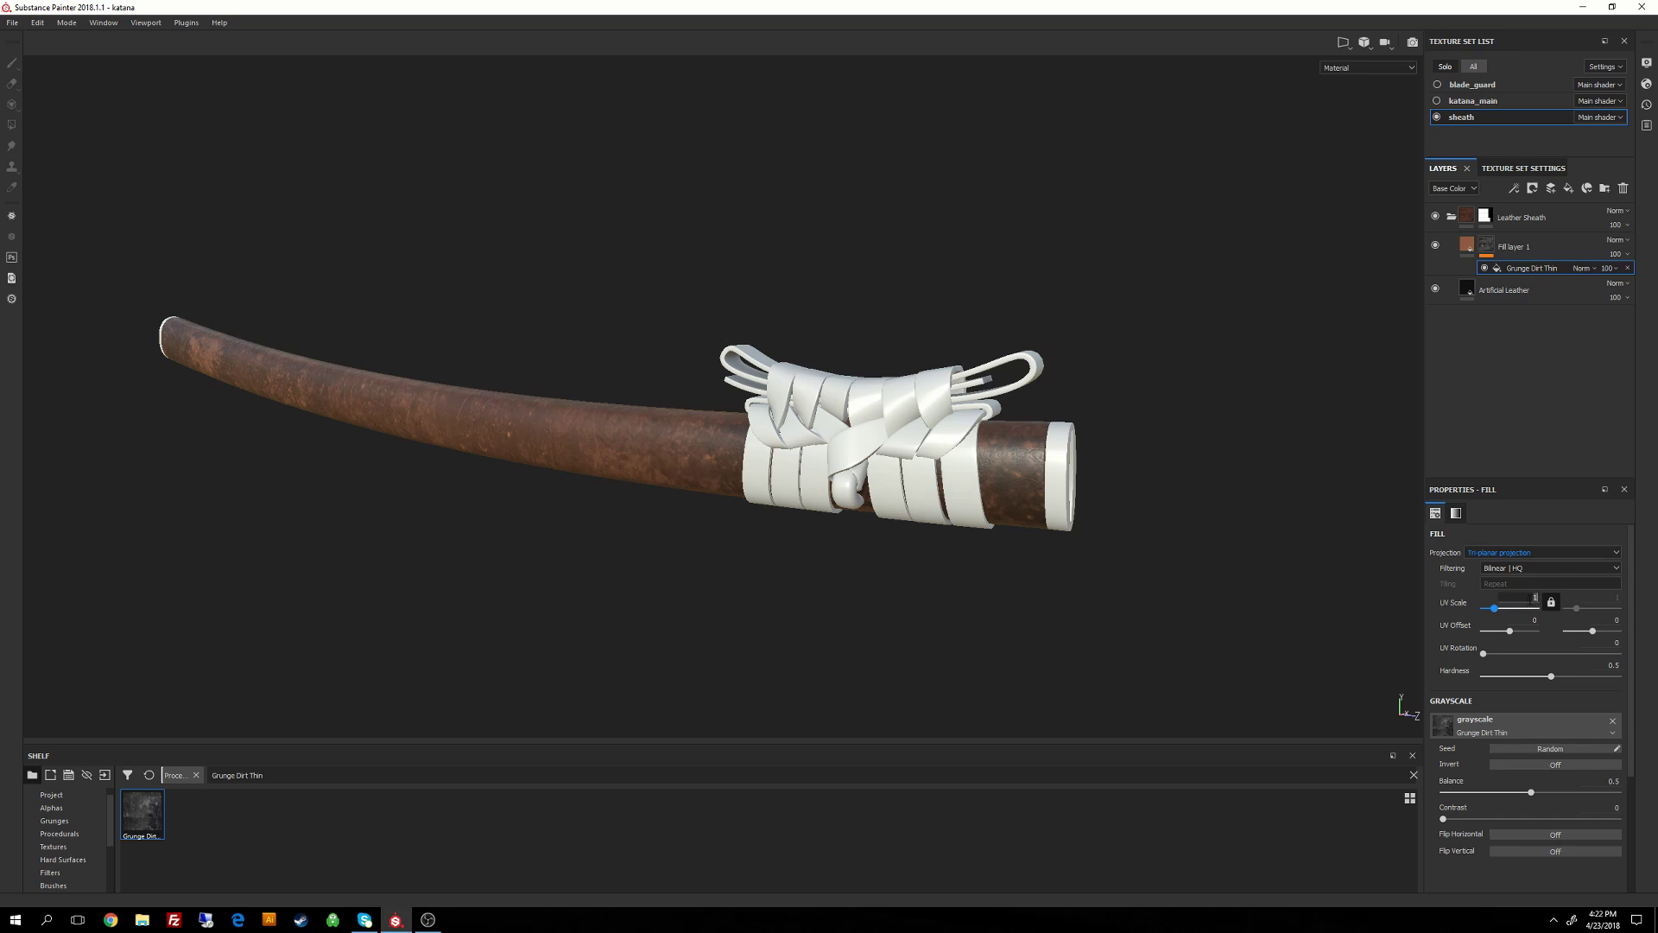
type("2")
key("Return")
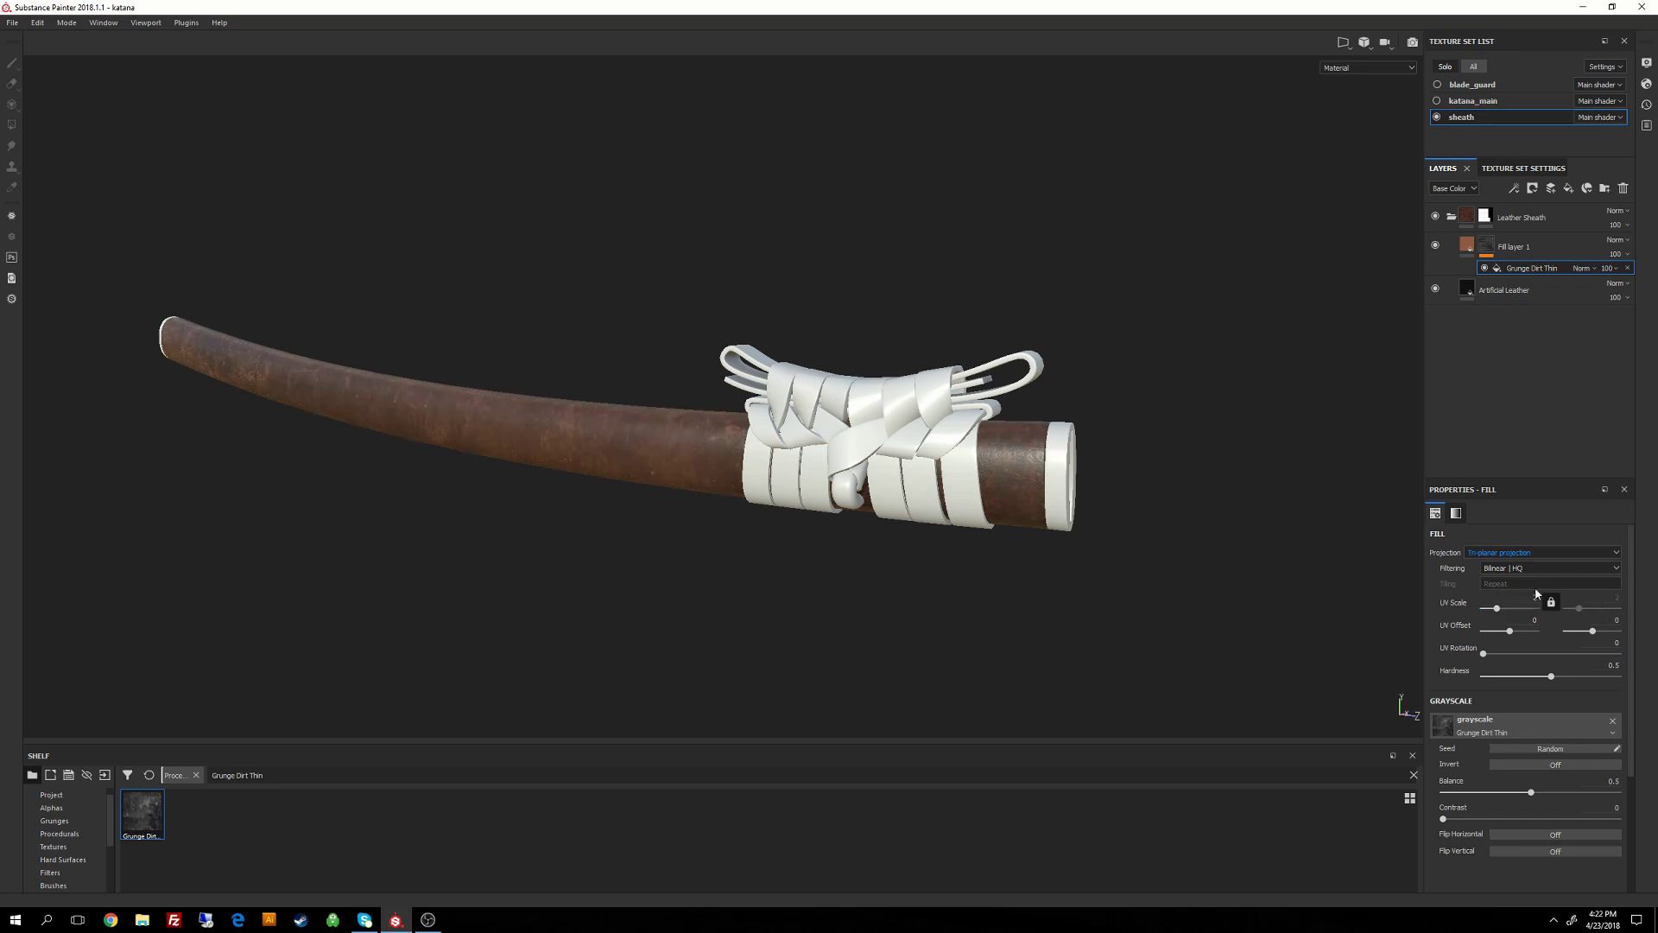
Examine the grunge and leather blend along the sheath and up close near its open end.
mouse_move(547, 429)
left_mouse_down("alt")
mouse_move(866, 404)
mouse_move(527, 445)
left_mouse_up("alt")
middle_click_drag(1067, 454, 843, 470, "alt")
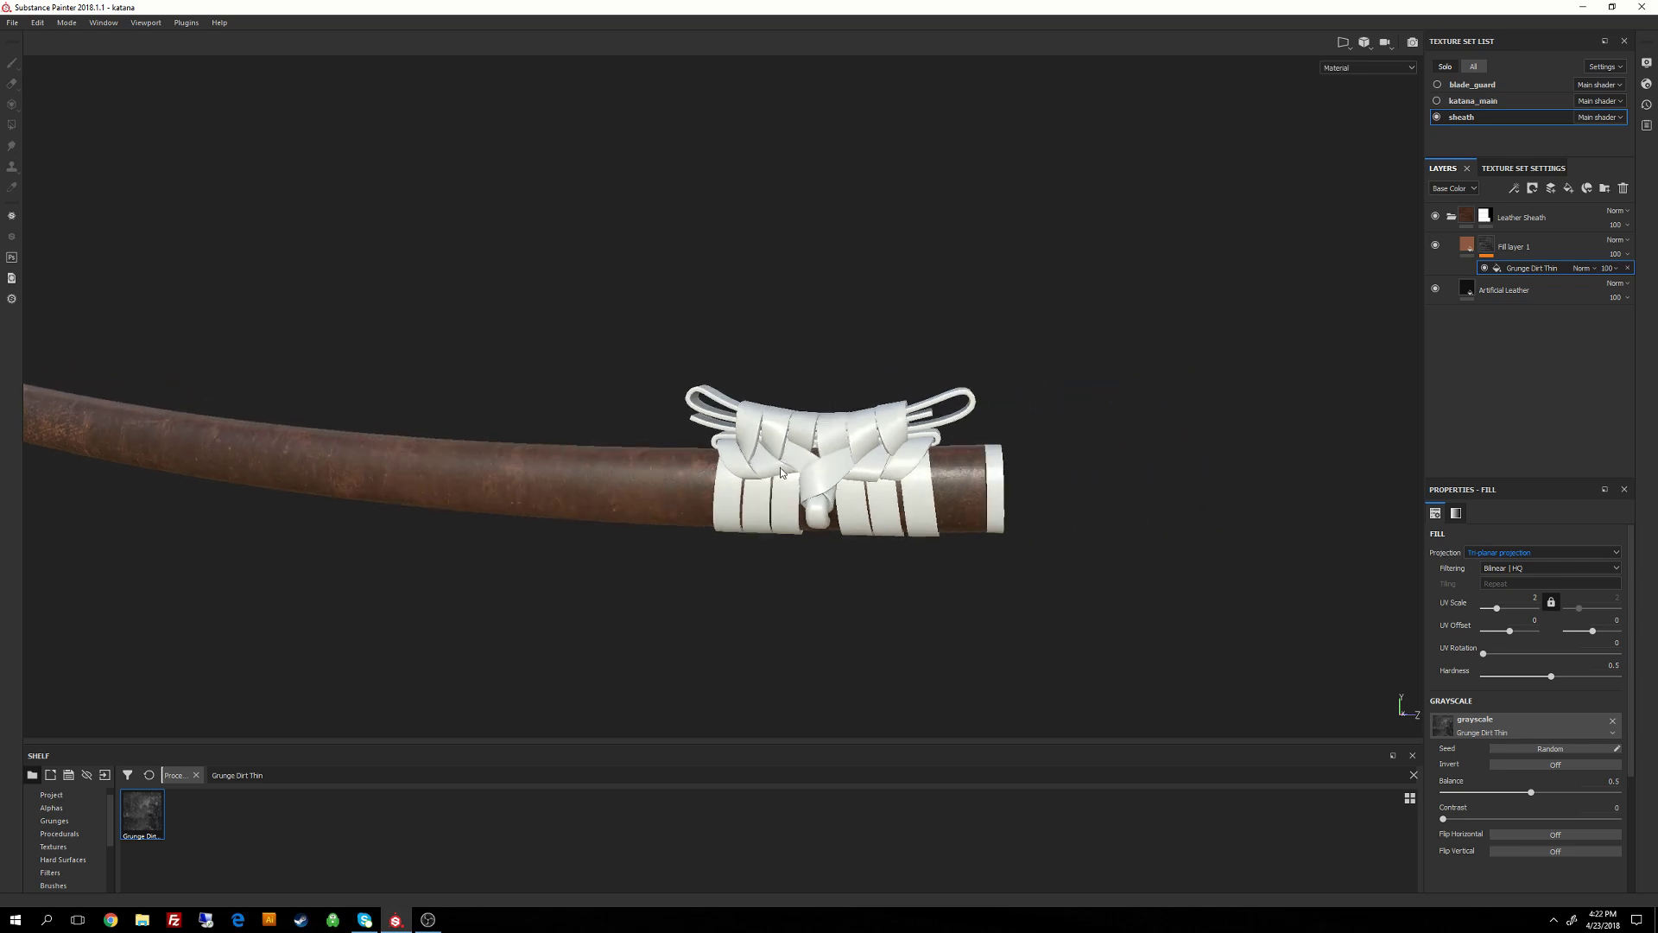
left_click_drag(984, 448, 929, 418, "alt")
right_click_drag(929, 418, 1025, 533, "alt")
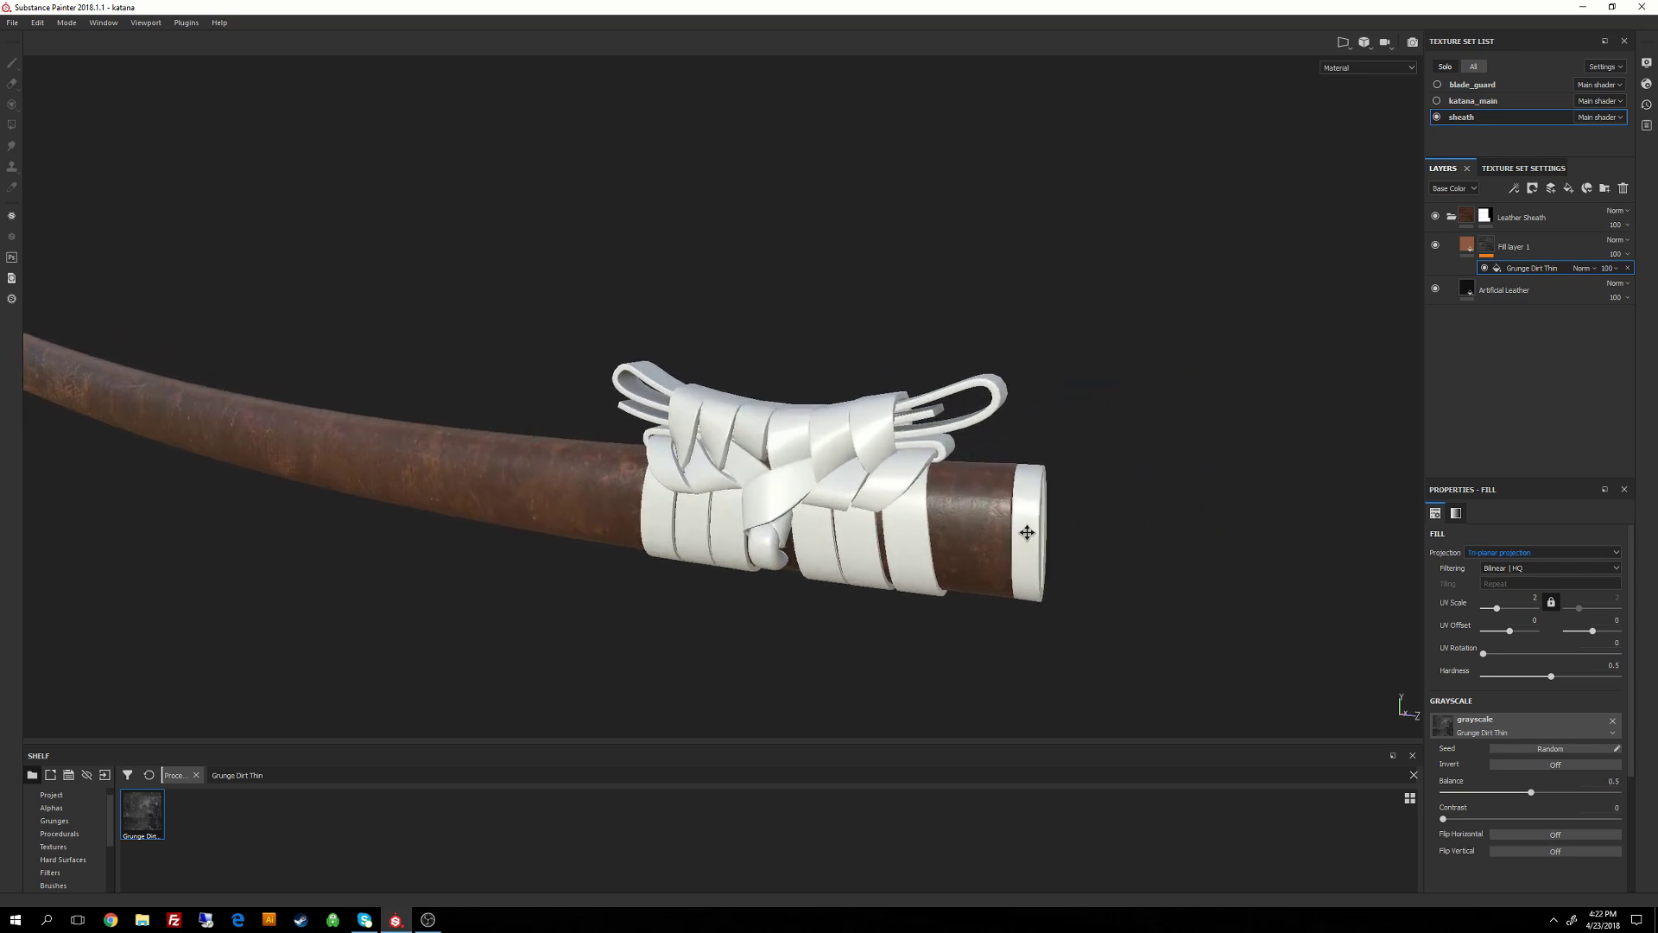
middle_click_drag(1025, 533, 872, 466, "alt")
right_click_drag(872, 466, 898, 549, "alt")
left_click_drag(898, 548, 882, 399, "alt")
right_click_drag(882, 399, 908, 546, "alt")
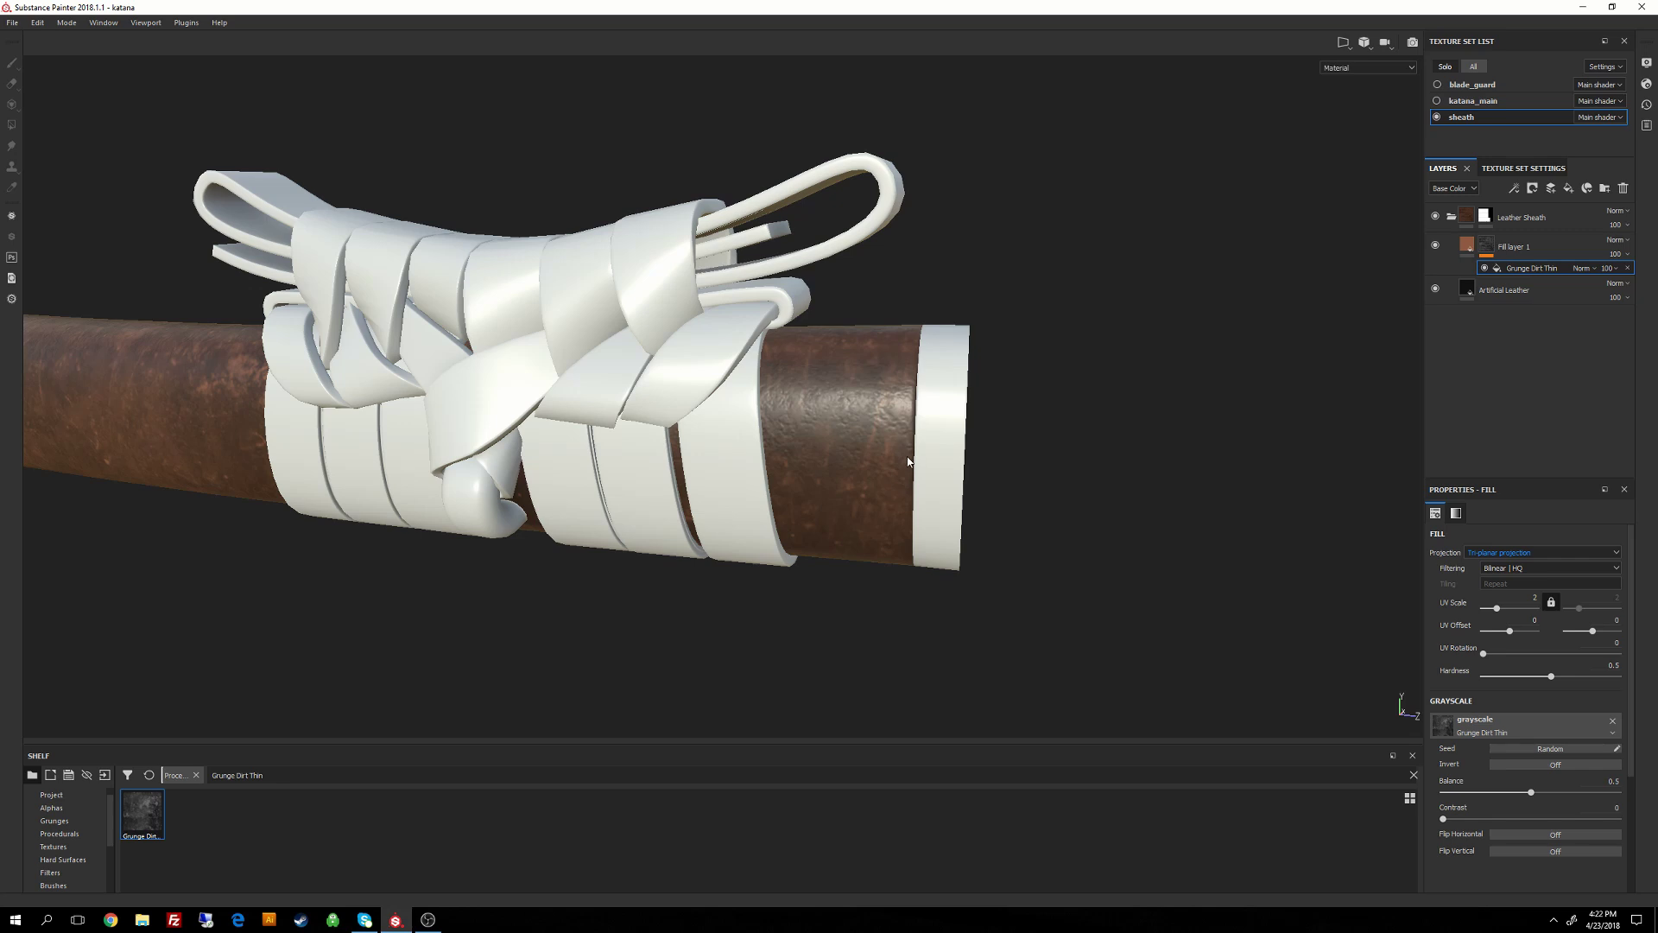
middle_click_drag(914, 363, 958, 344, "alt")
left_click_drag(949, 417, 941, 341, "alt")
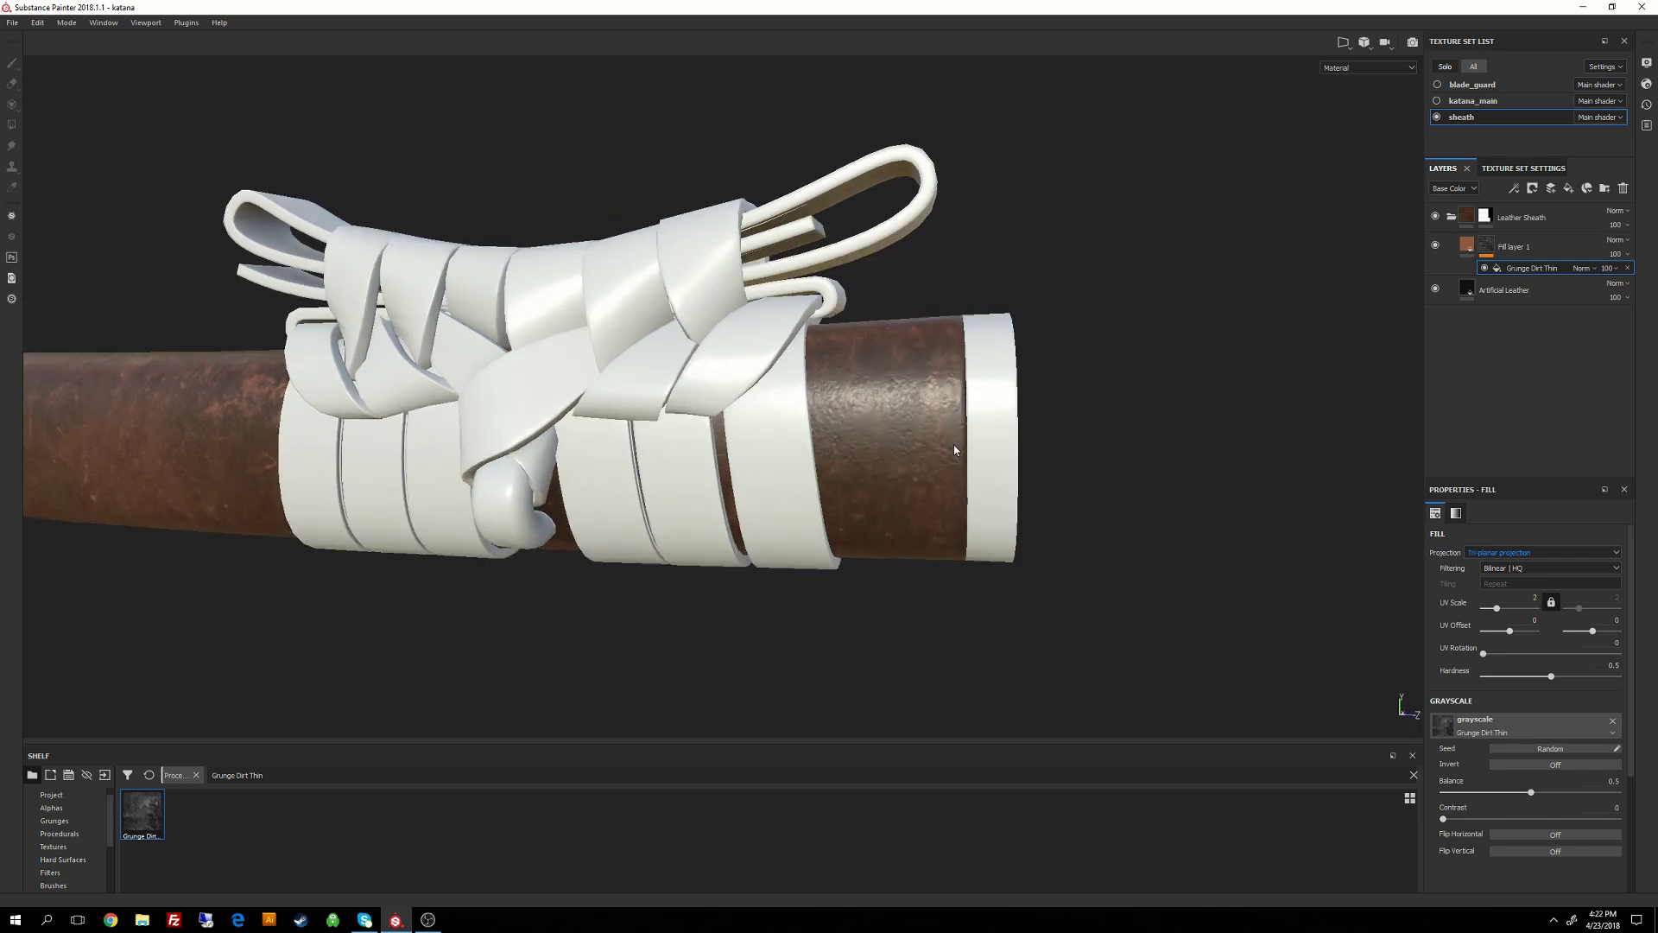
left_click_drag(943, 471, 832, 406, "alt")
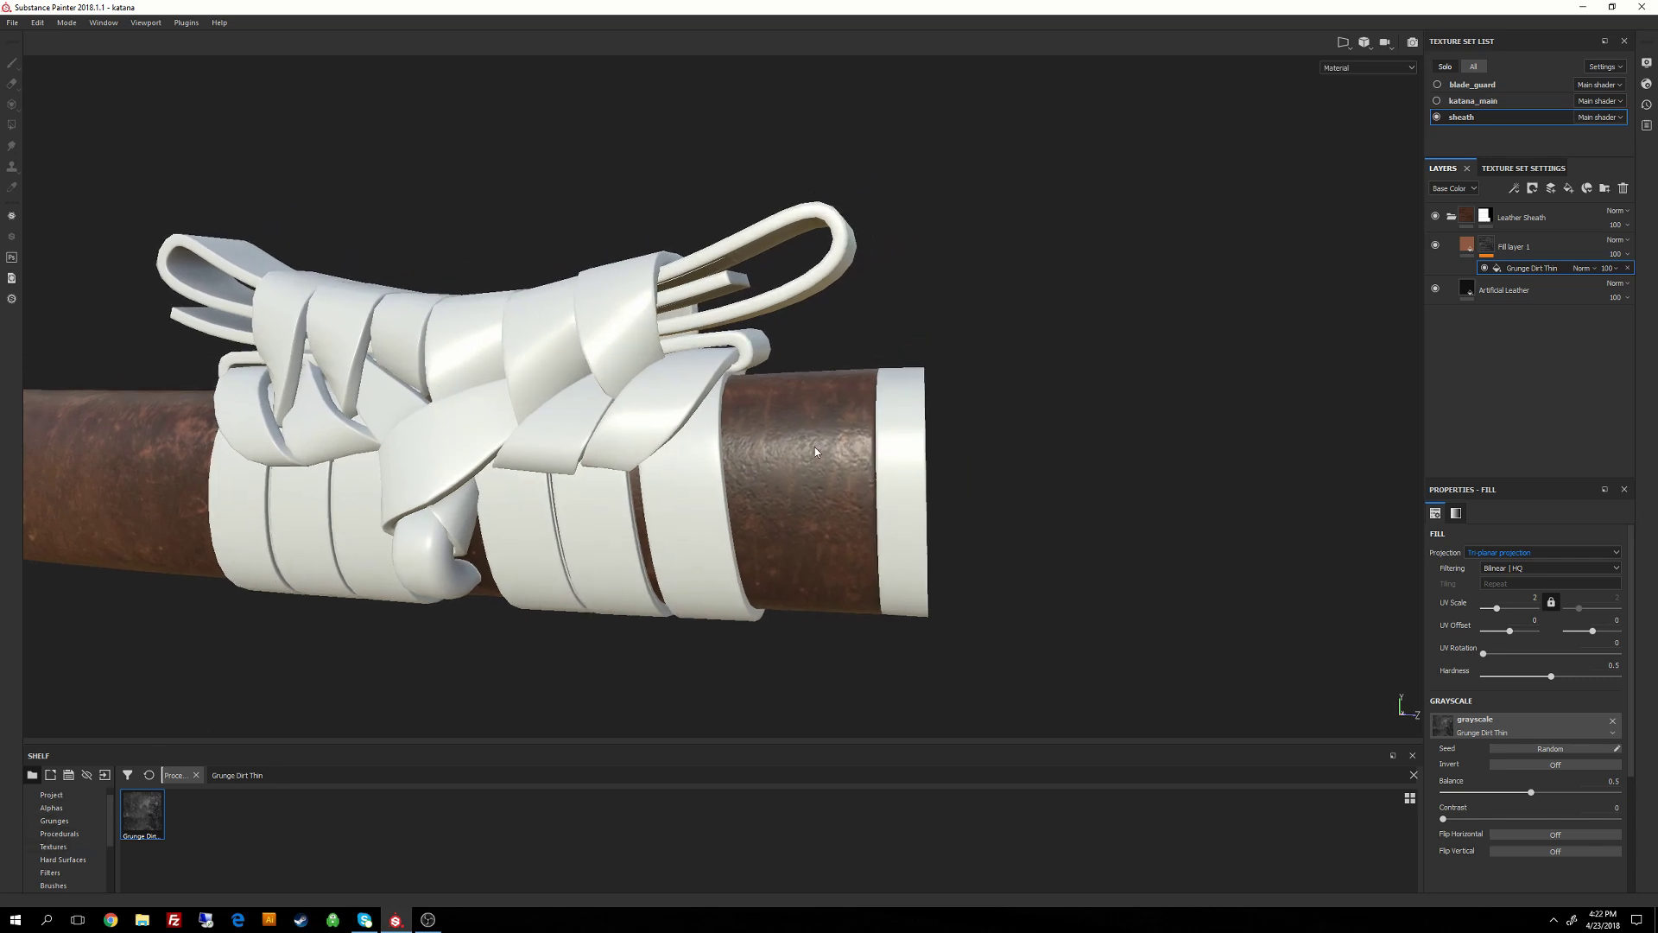
right_click_drag(995, 507, 992, 619, "alt")
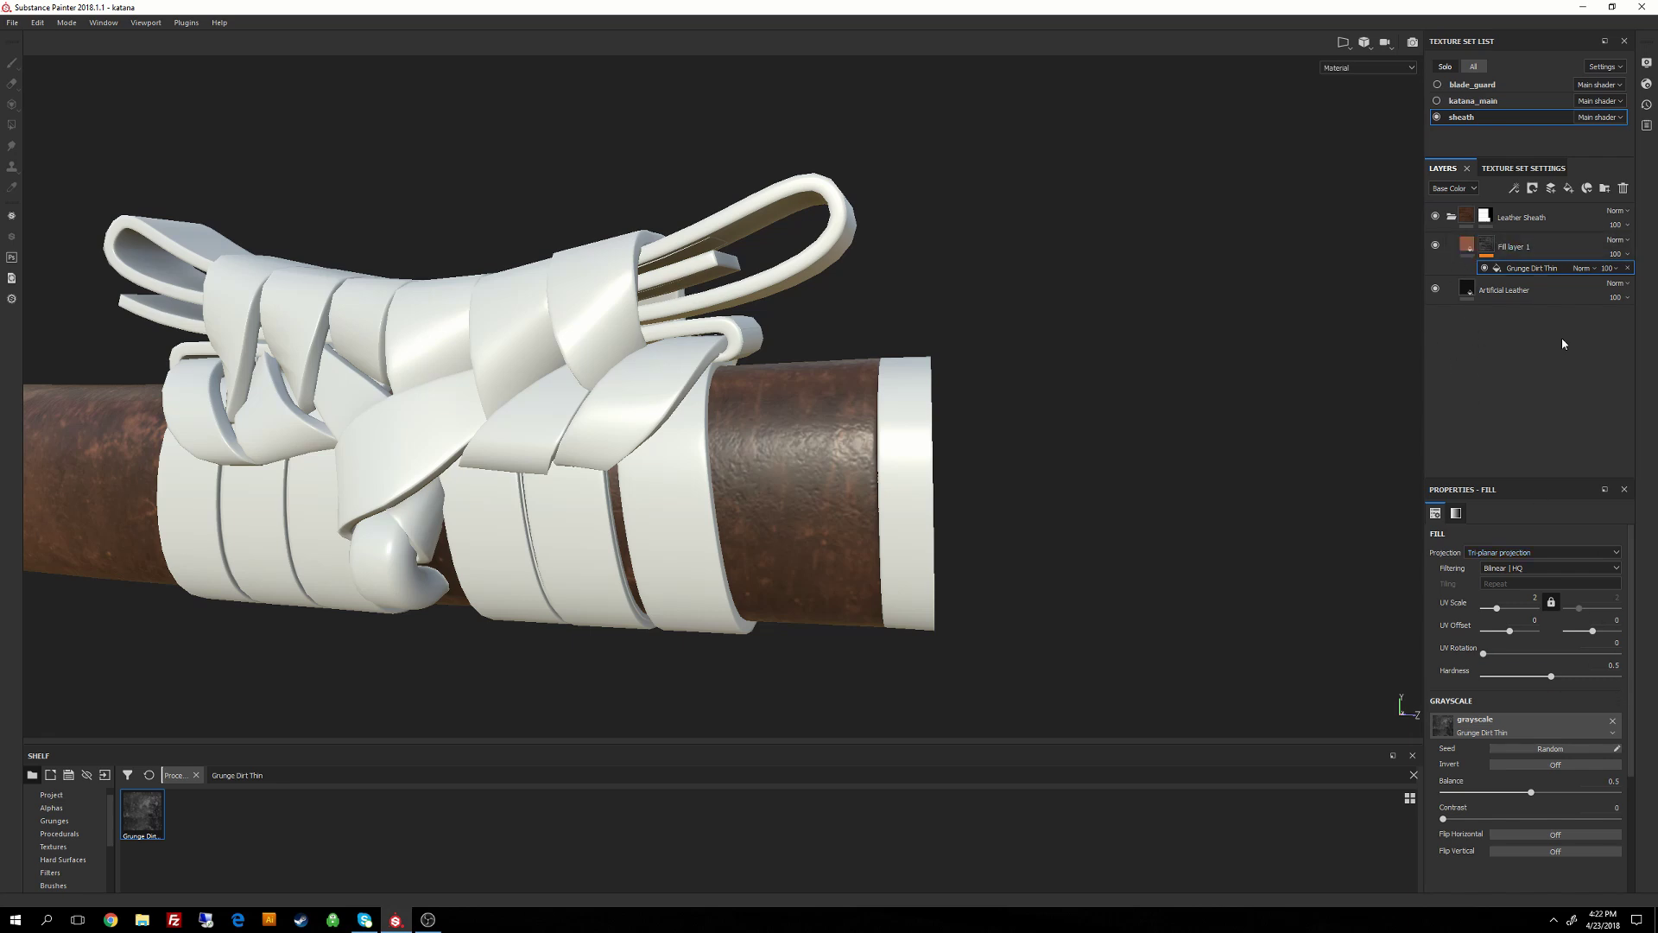
Disable the metal channel on the brown fill layer's material.
left_click(1466, 246)
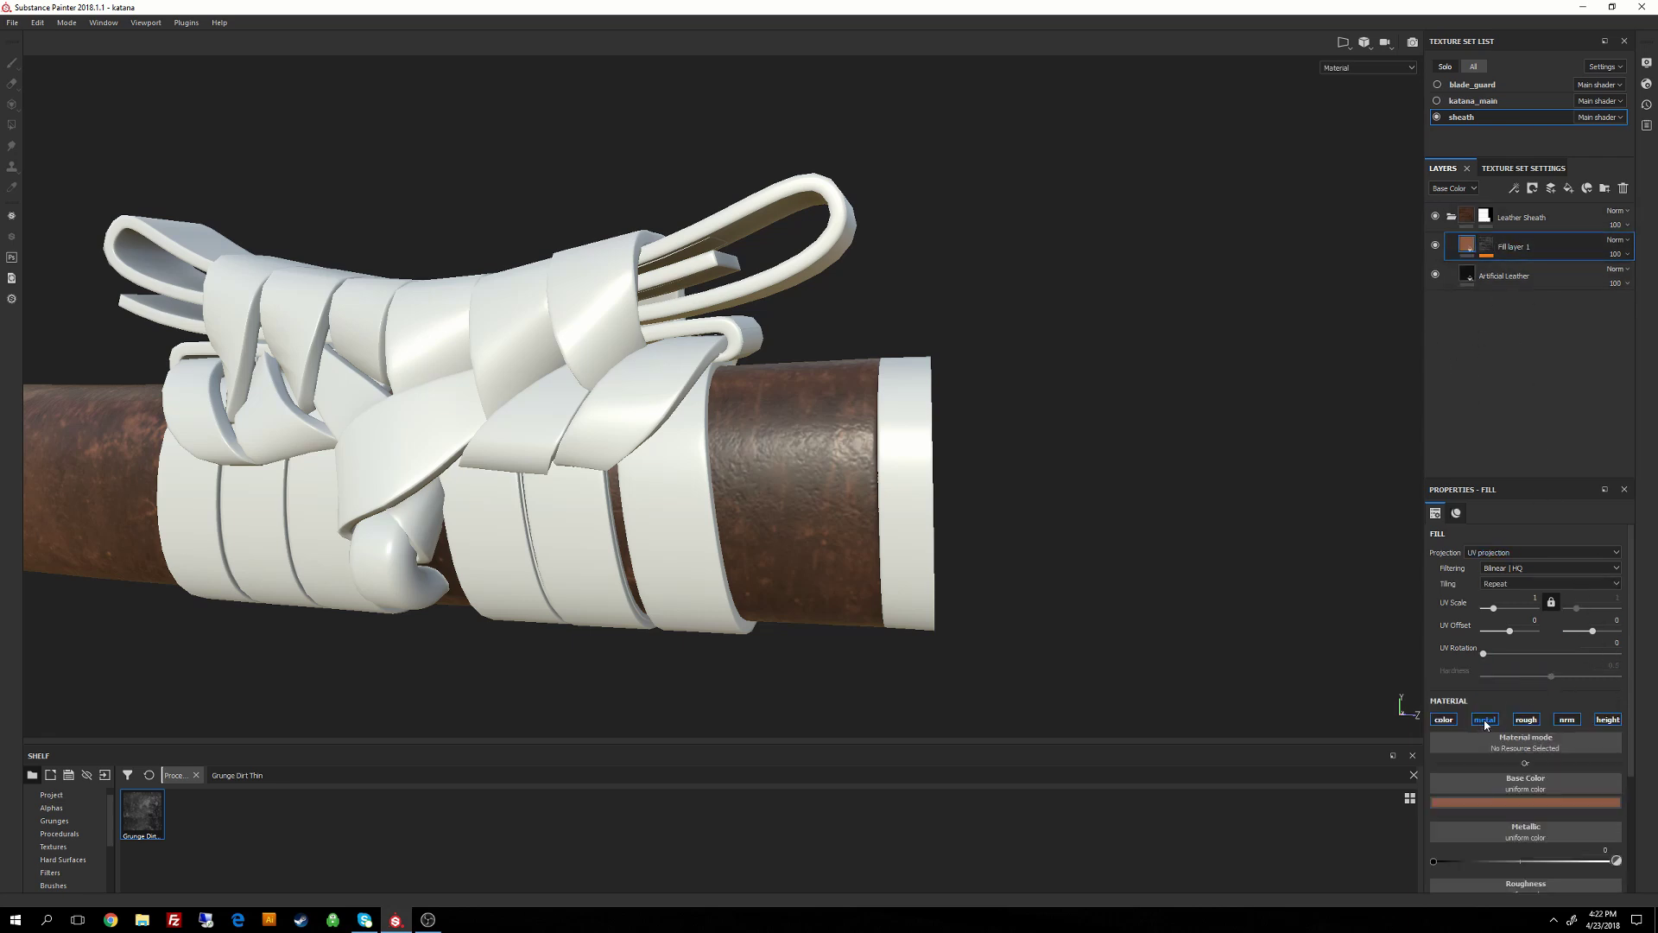
left_click(1485, 722)
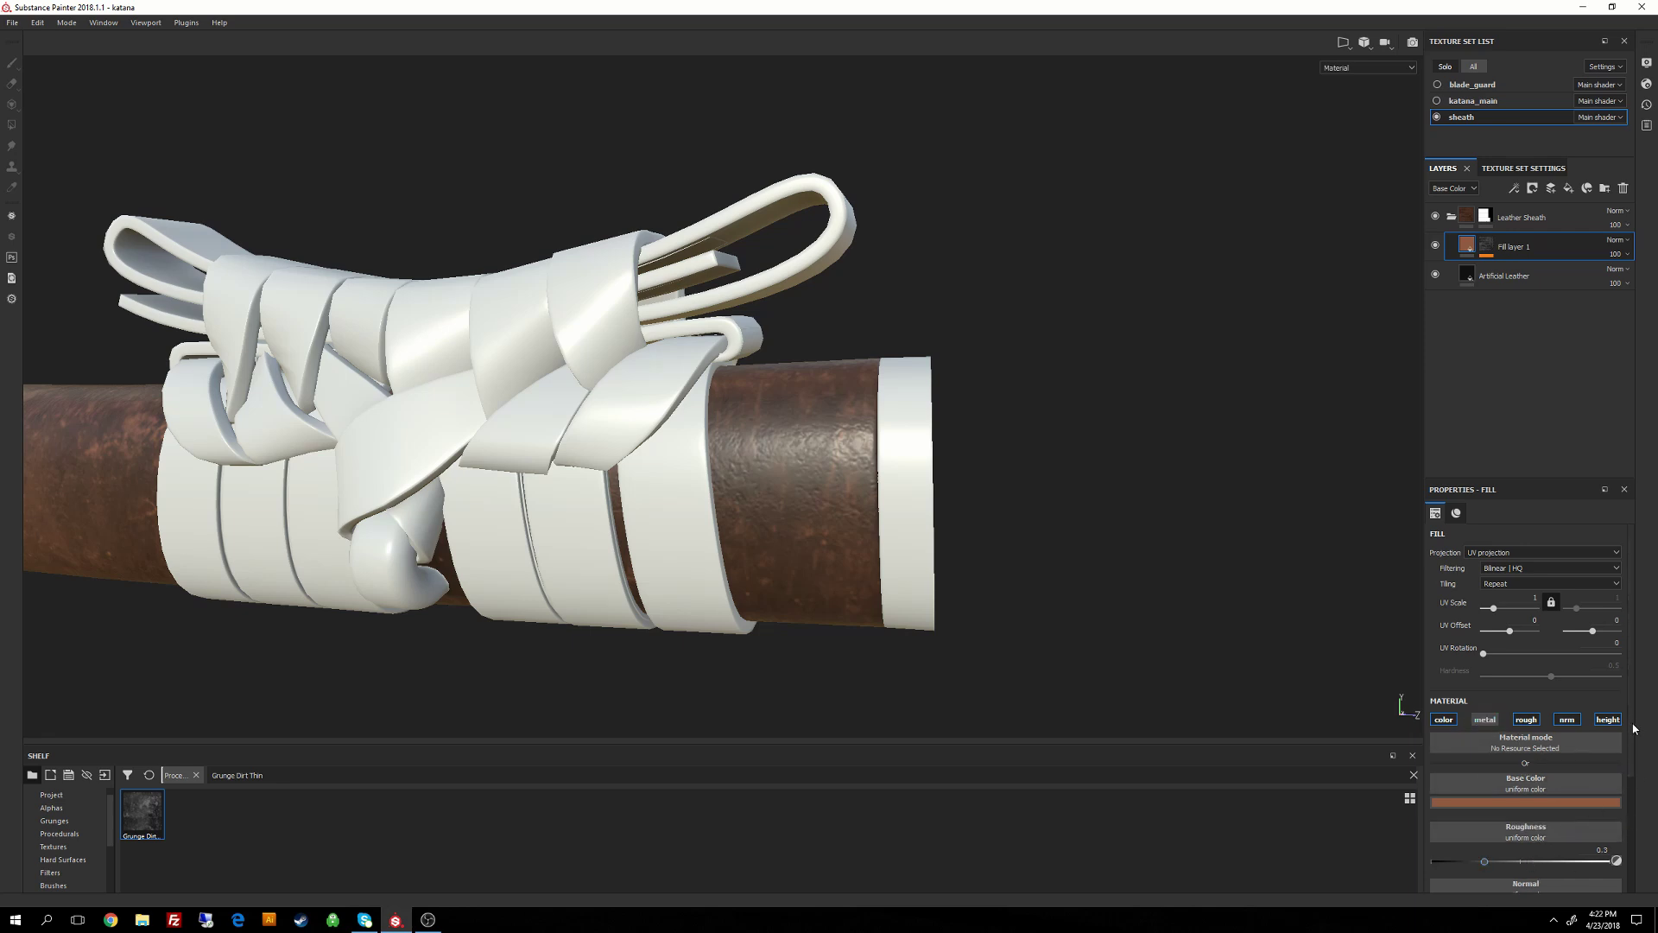
left_click_drag(1634, 723, 1627, 832)
scroll(1620, 755, "up", 5)
Rename the brown fill layer as Worn Leather.
double_click(1507, 250)
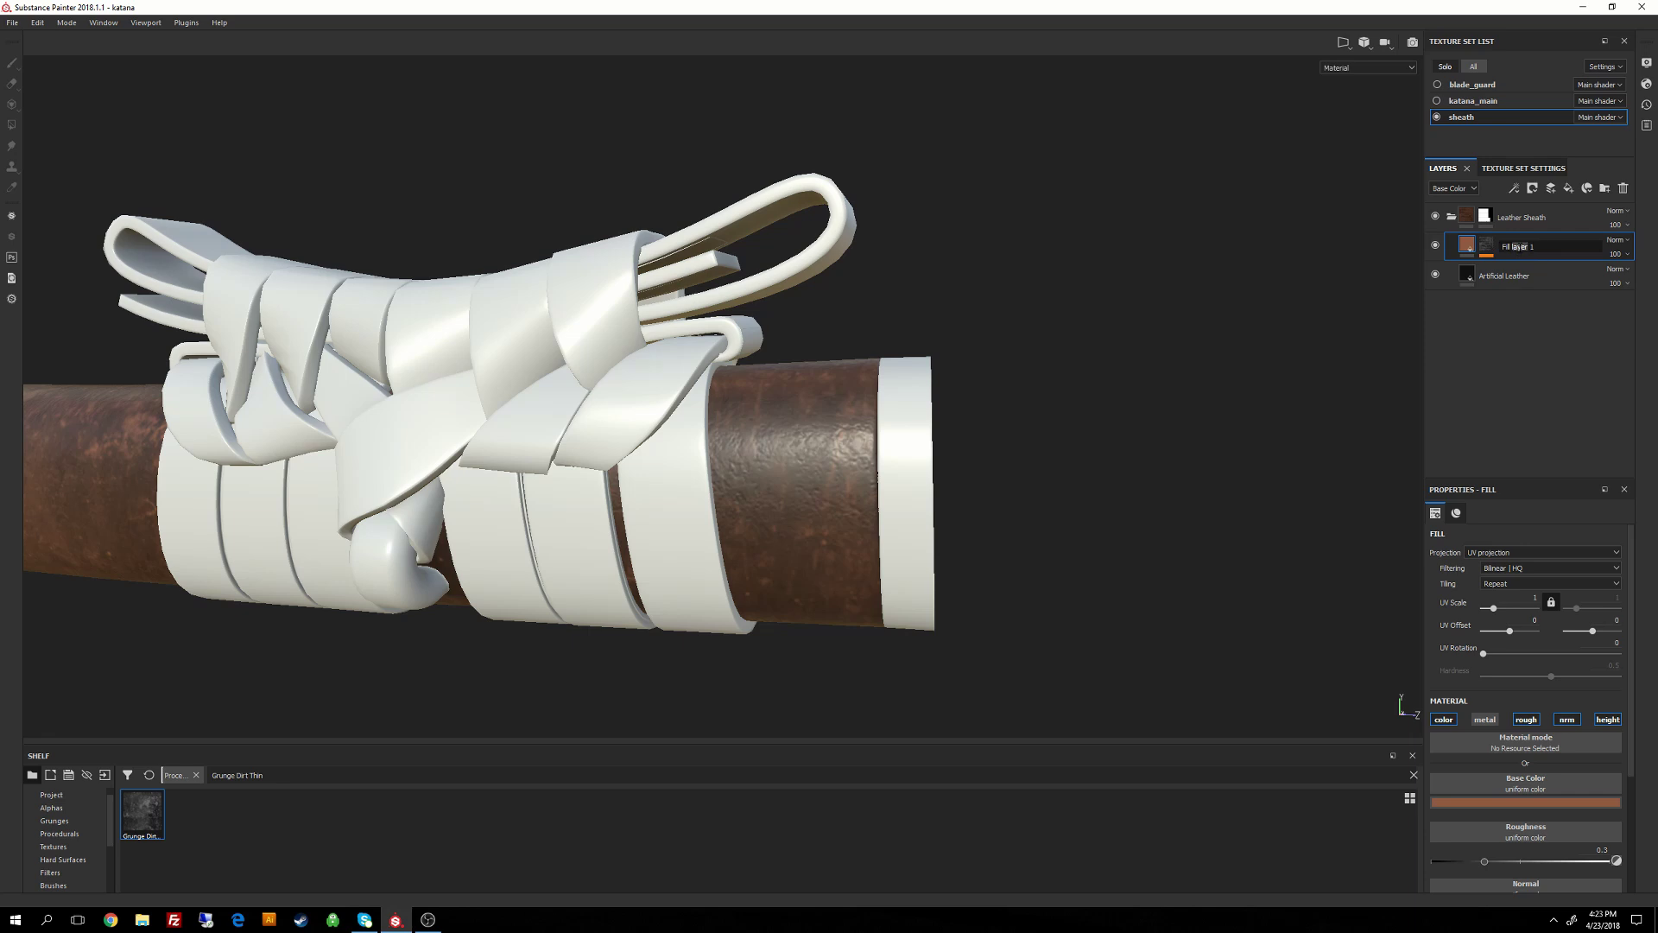
type("Worn Leather")
key("Return")
Add a fill layer with a black mask above Worn Leather and name it Stiches.
left_click(1569, 189)
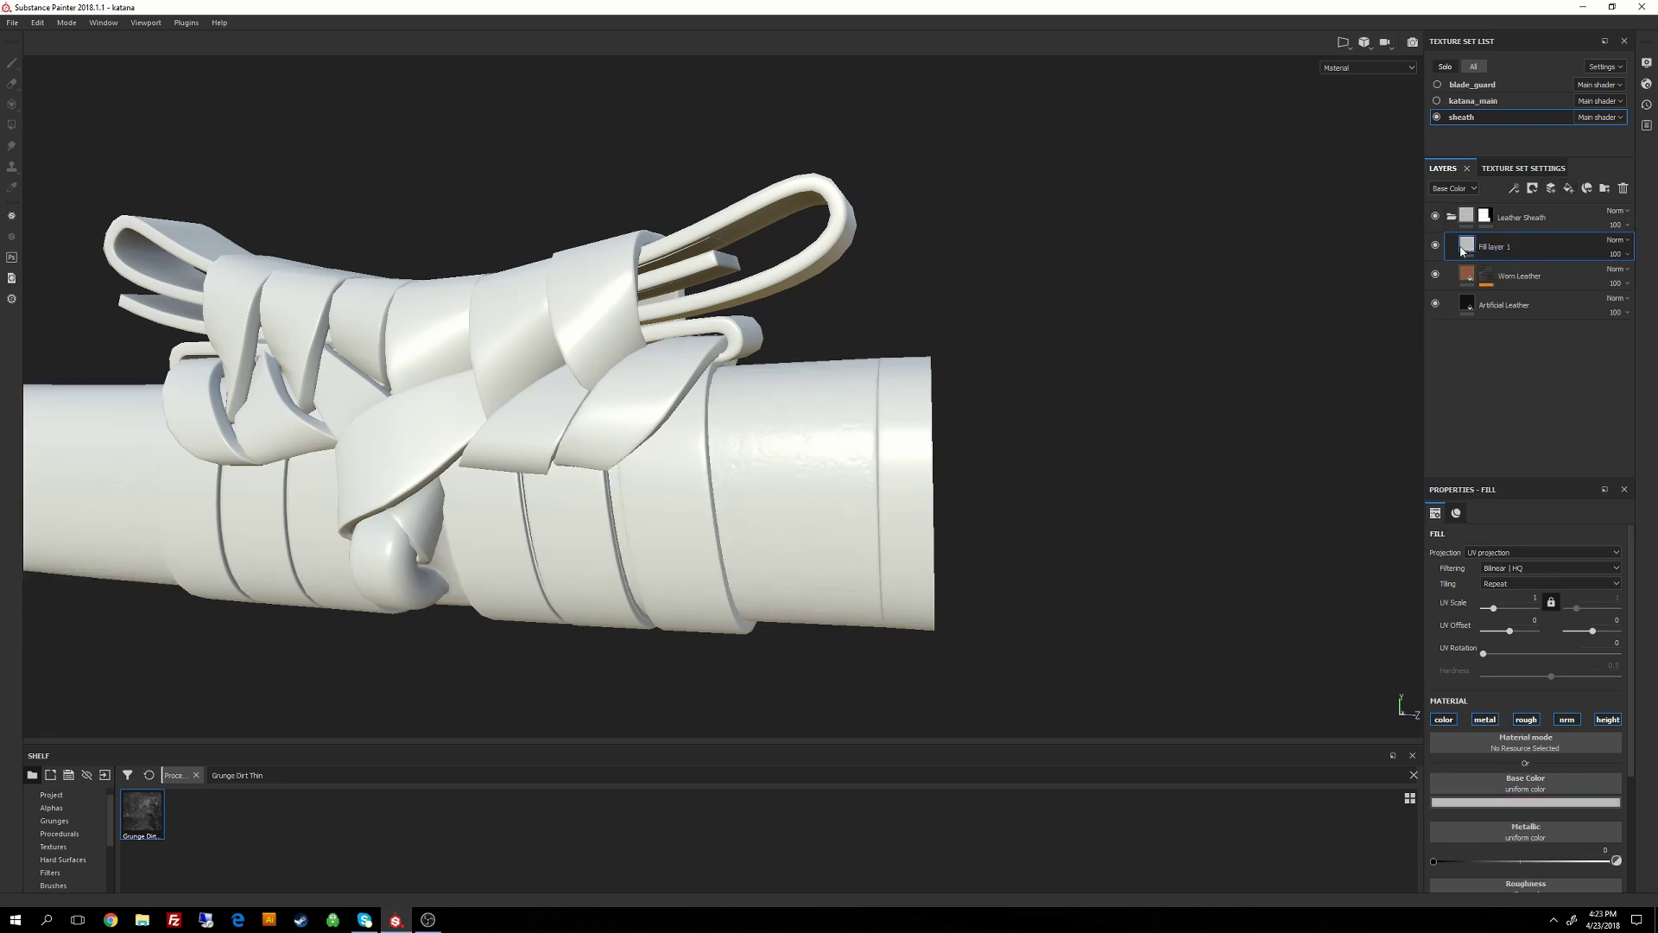
right_click(1469, 249)
left_click(1504, 268)
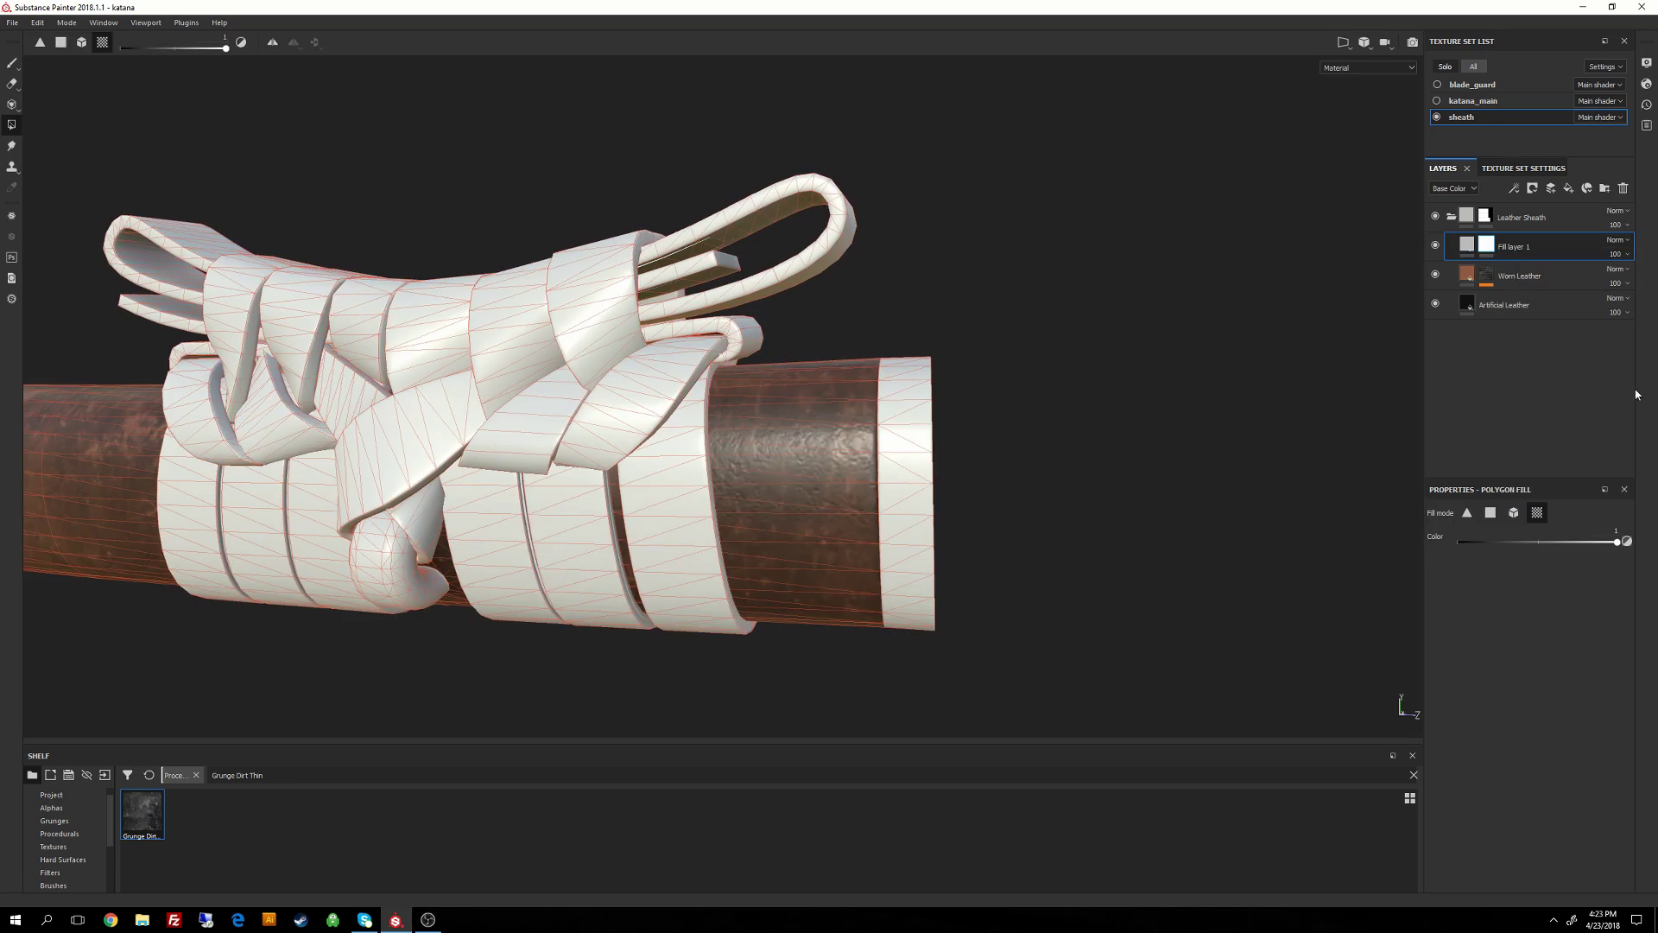
double_click(1514, 247)
type("Stiches")
key("Return")
Set the Stiches layer's base color to a greyish tan with R 0.352, G 0.305 and B 0.262.
left_click(1468, 246)
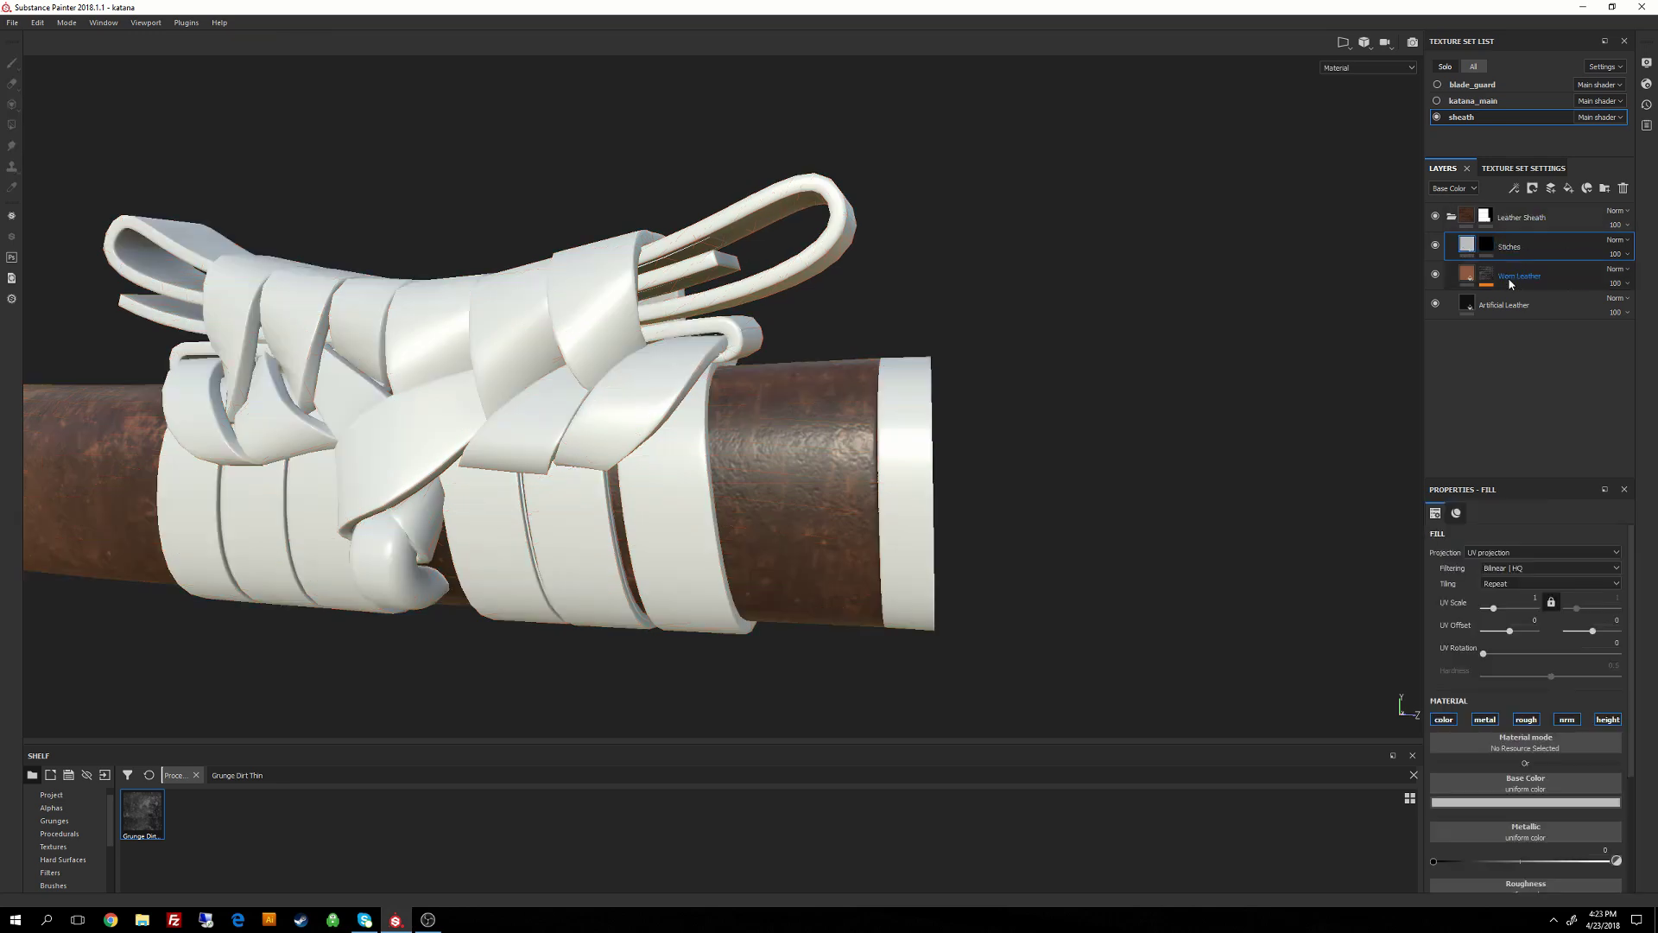
scroll(1630, 627, "down", 3)
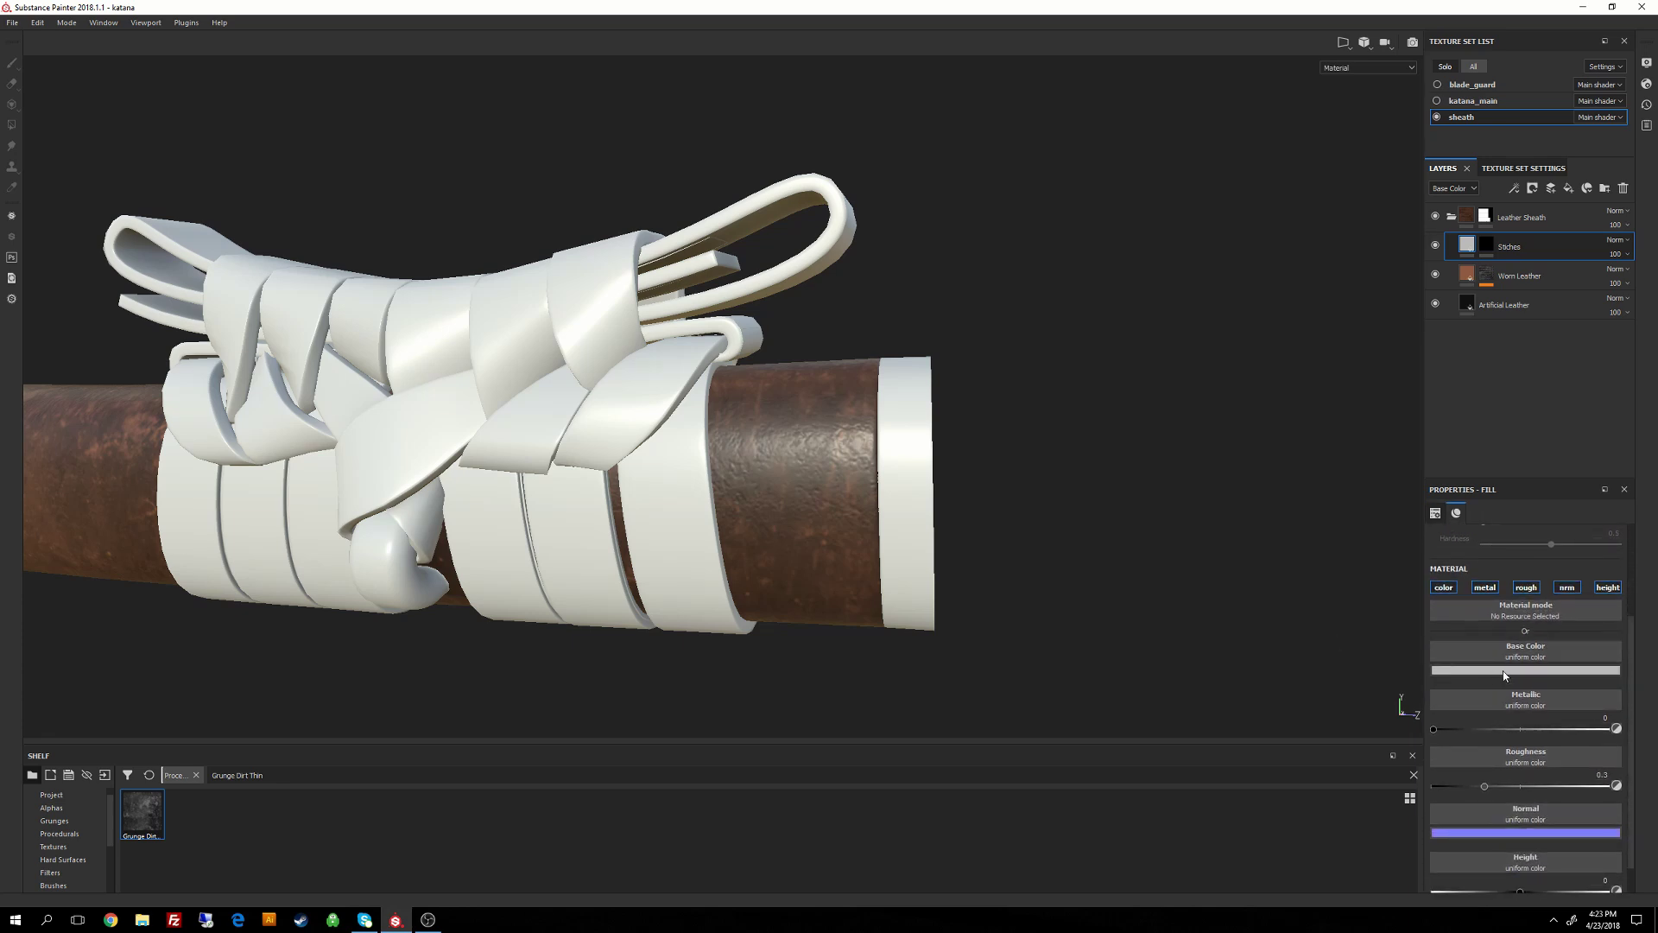
left_click(1527, 672)
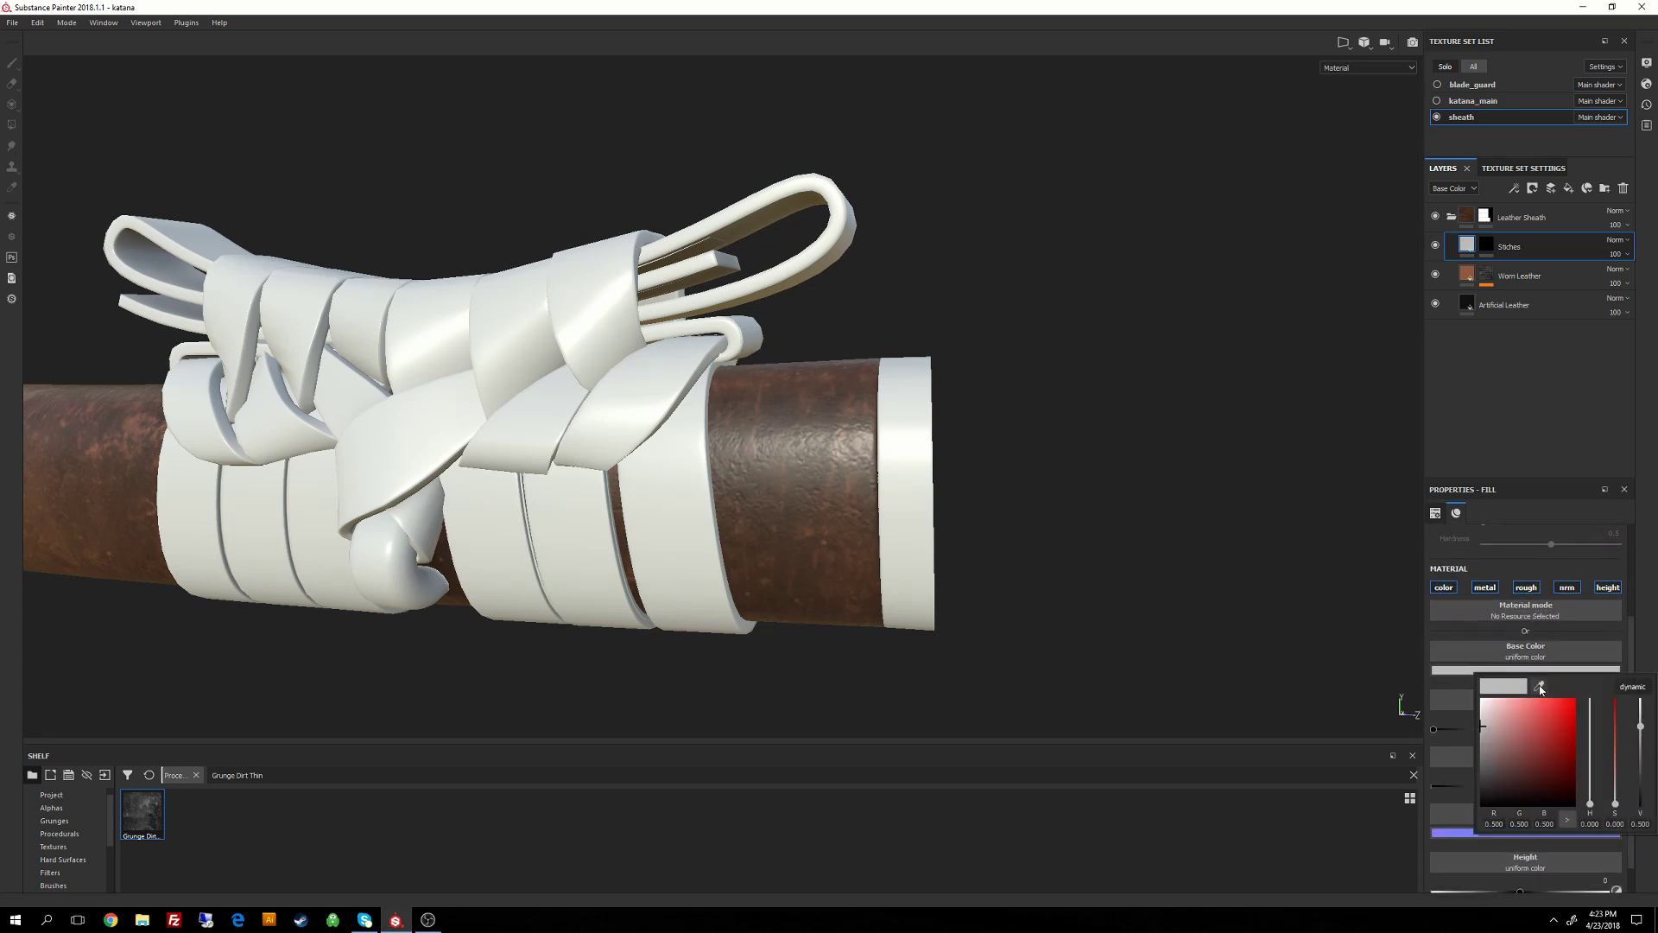
left_click(1539, 688)
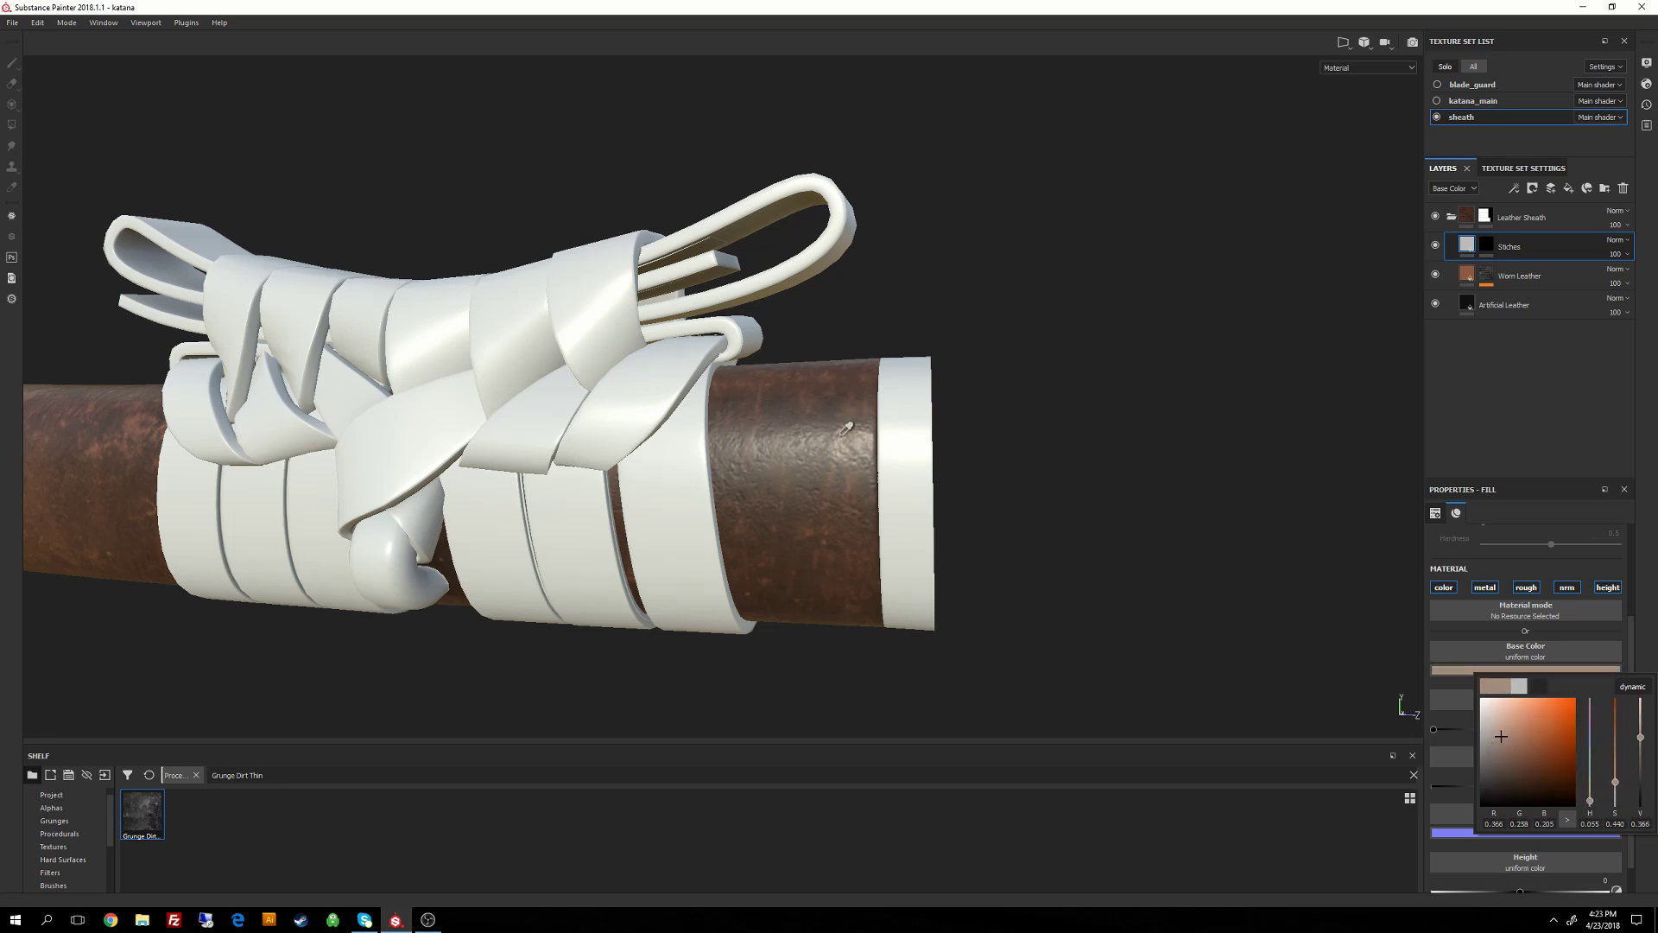
left_click(842, 429)
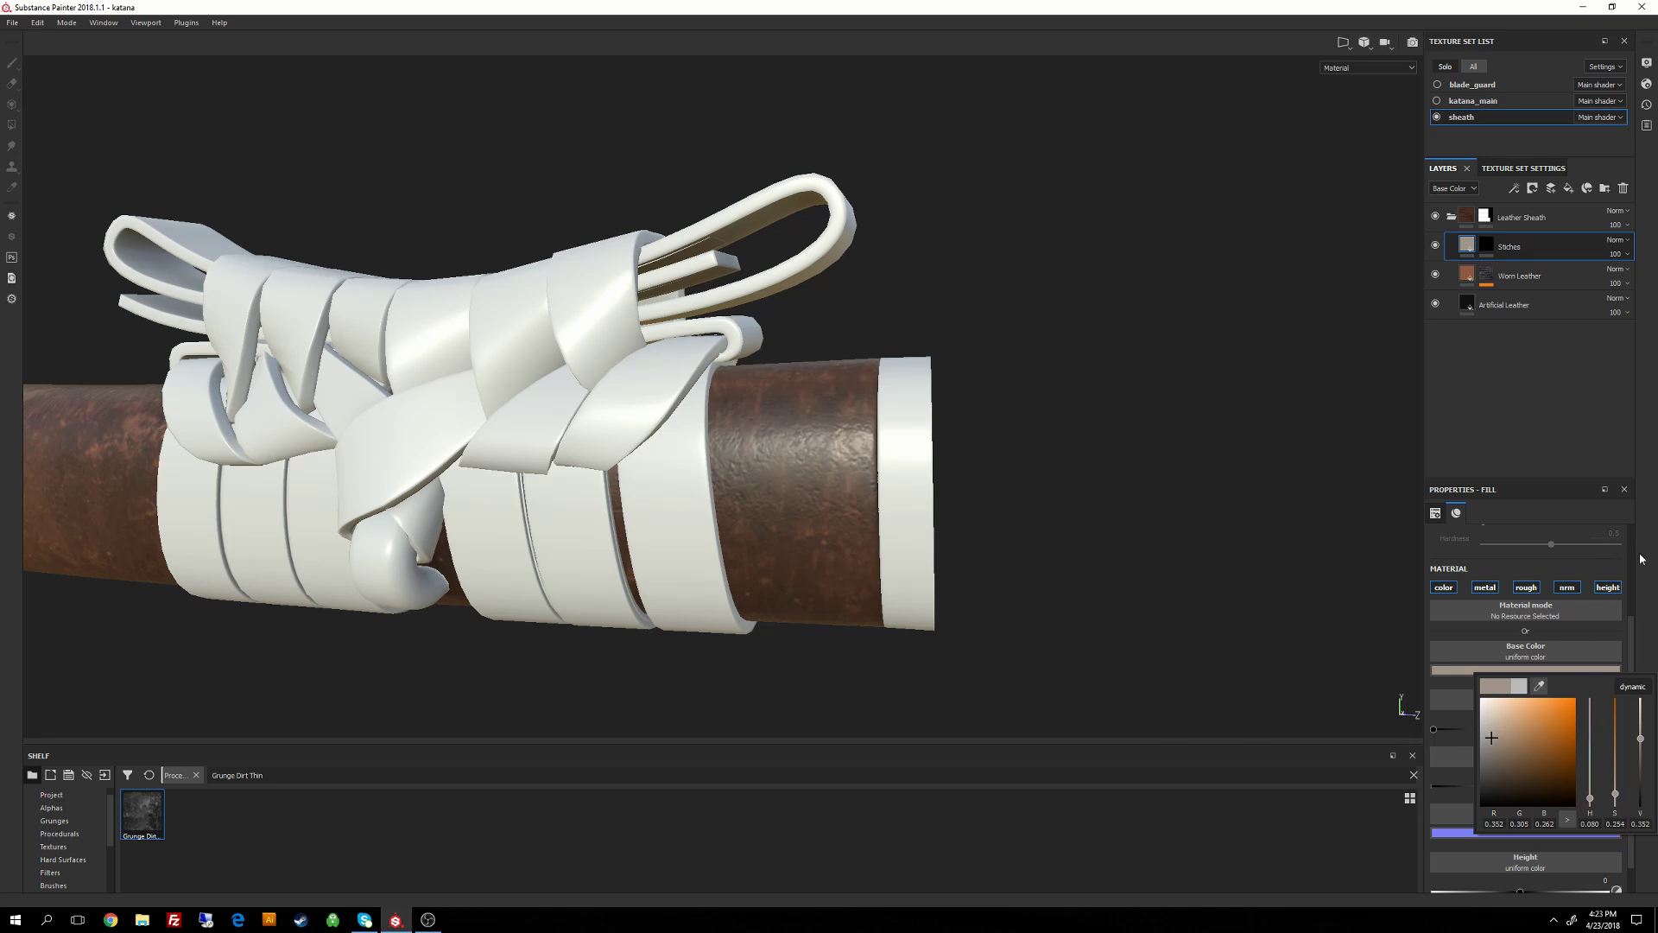
left_click(1633, 640)
Adjust the Stiches layer's height, trying a negative value of -0.4255 before moving it to a positive one.
scroll(1633, 639, "down", 1)
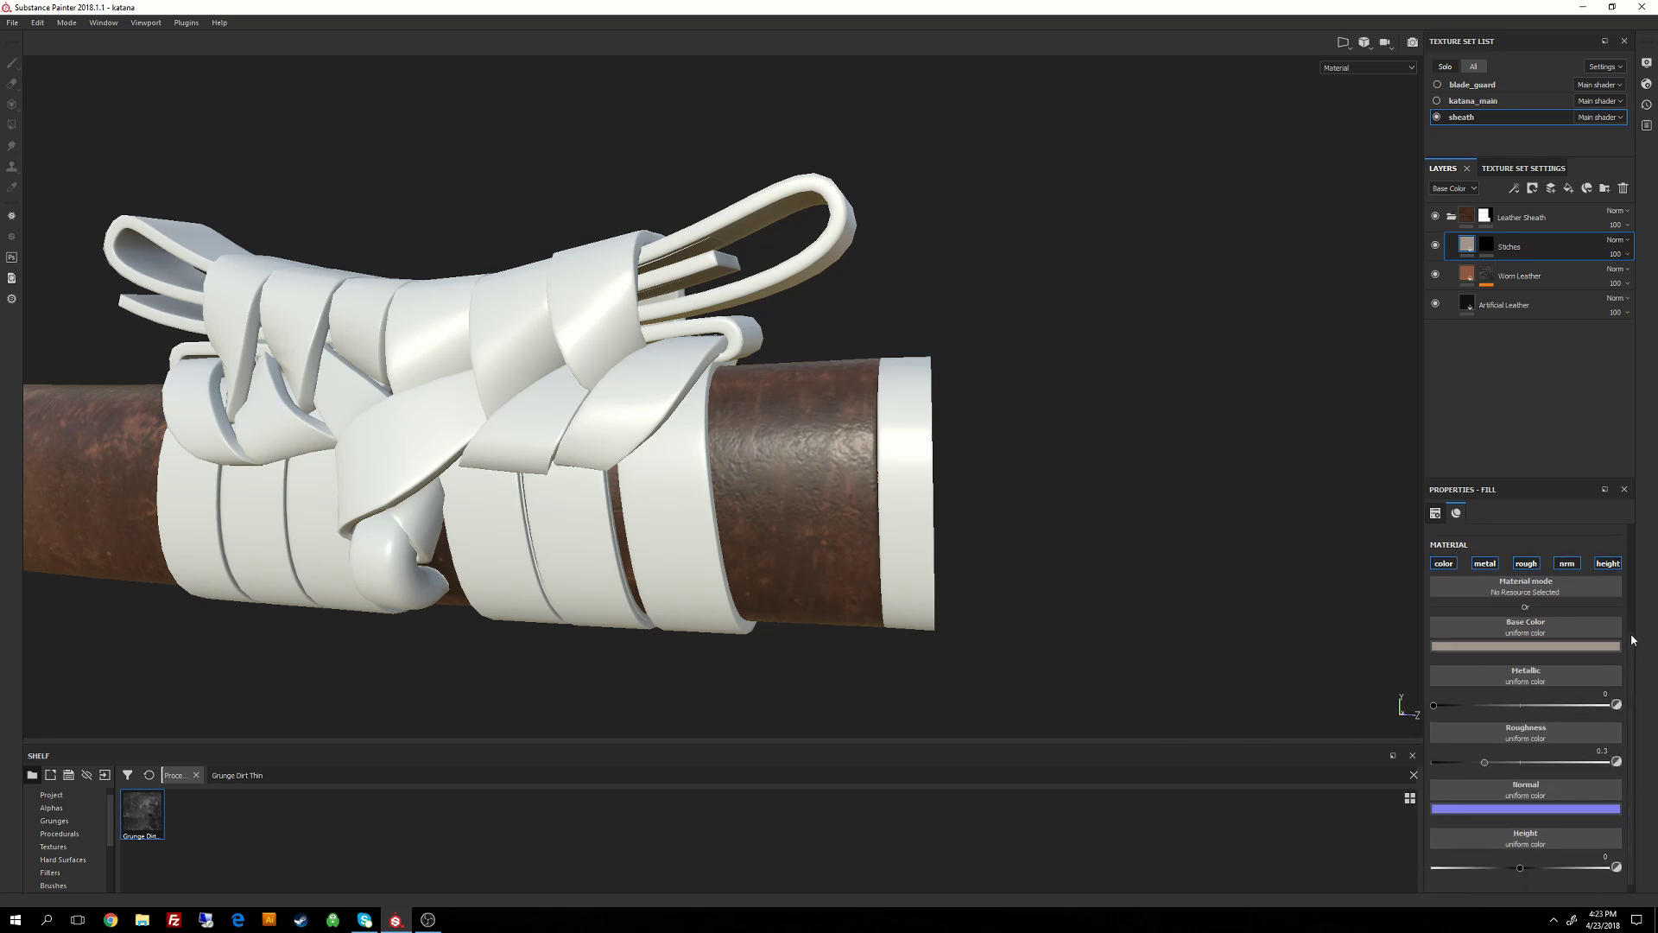
left_click_drag(1633, 639, 1641, 732)
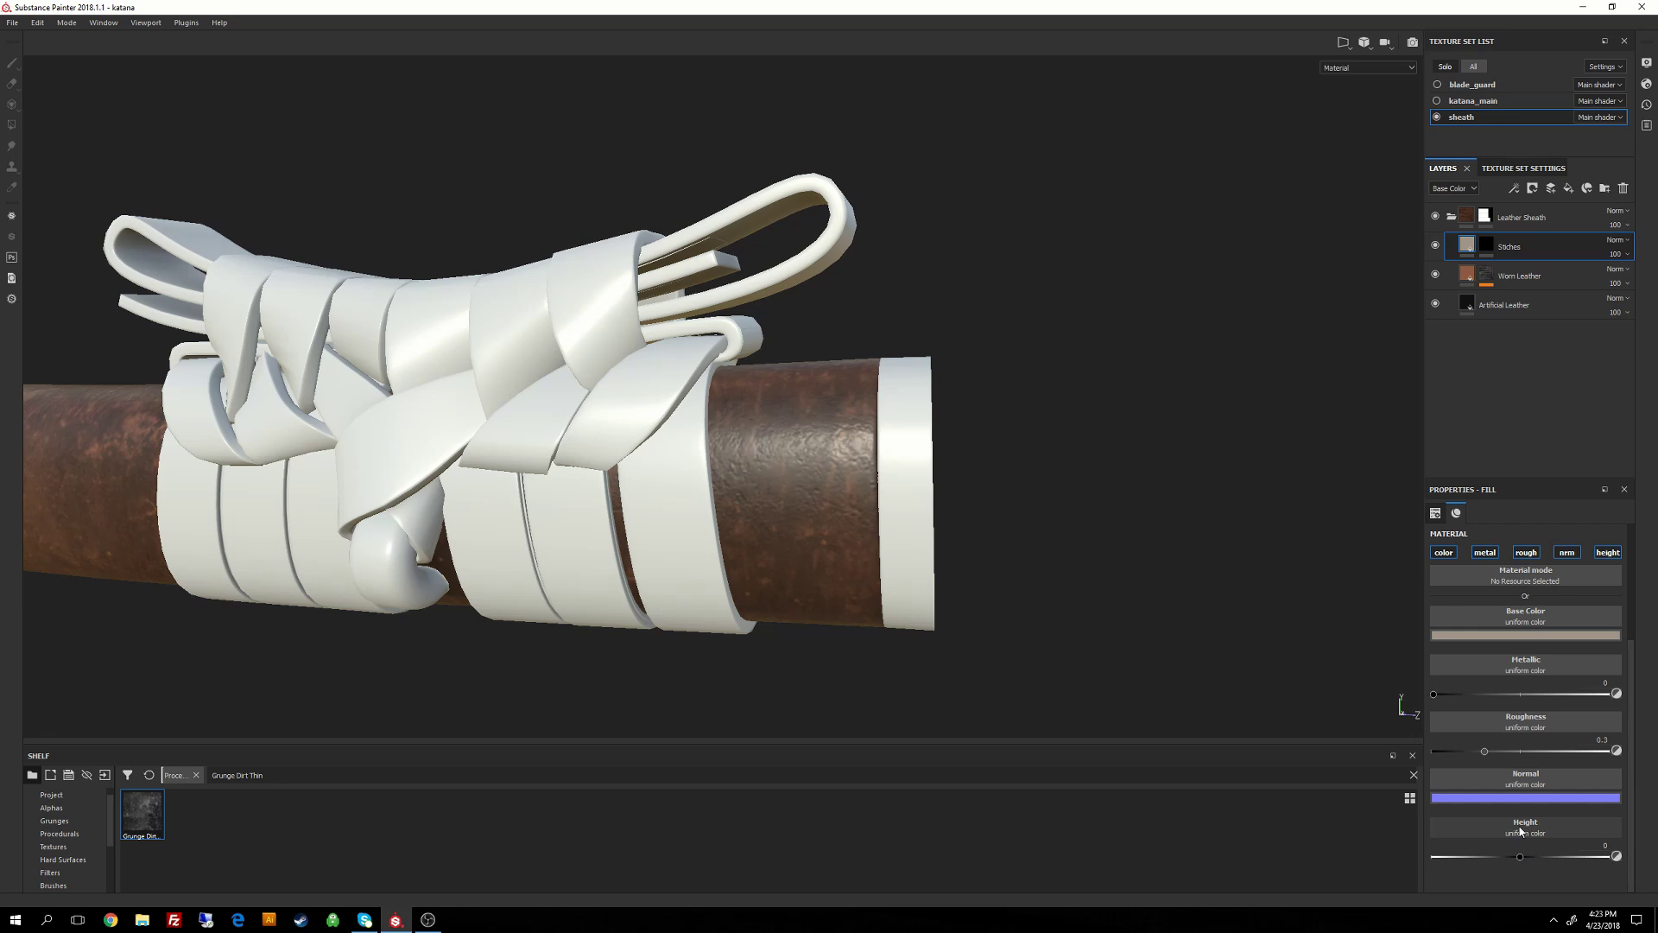
left_click_drag(1520, 857, 1476, 861)
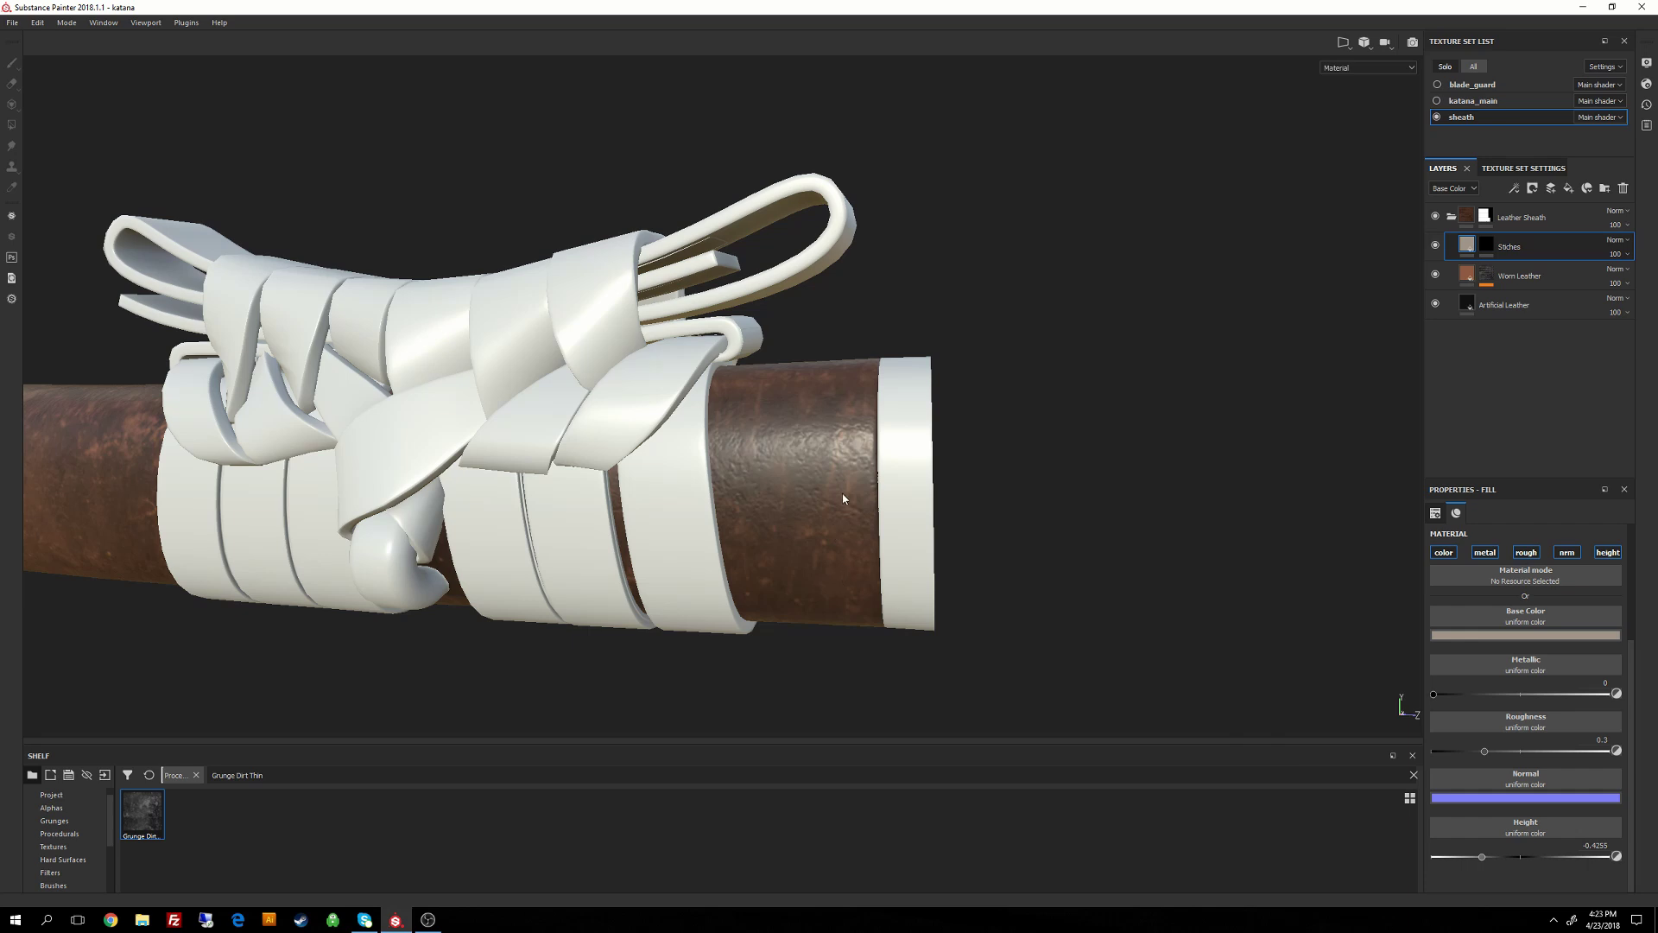
left_click_drag(1482, 856, 1546, 861)
scroll(1623, 662, "up", 3)
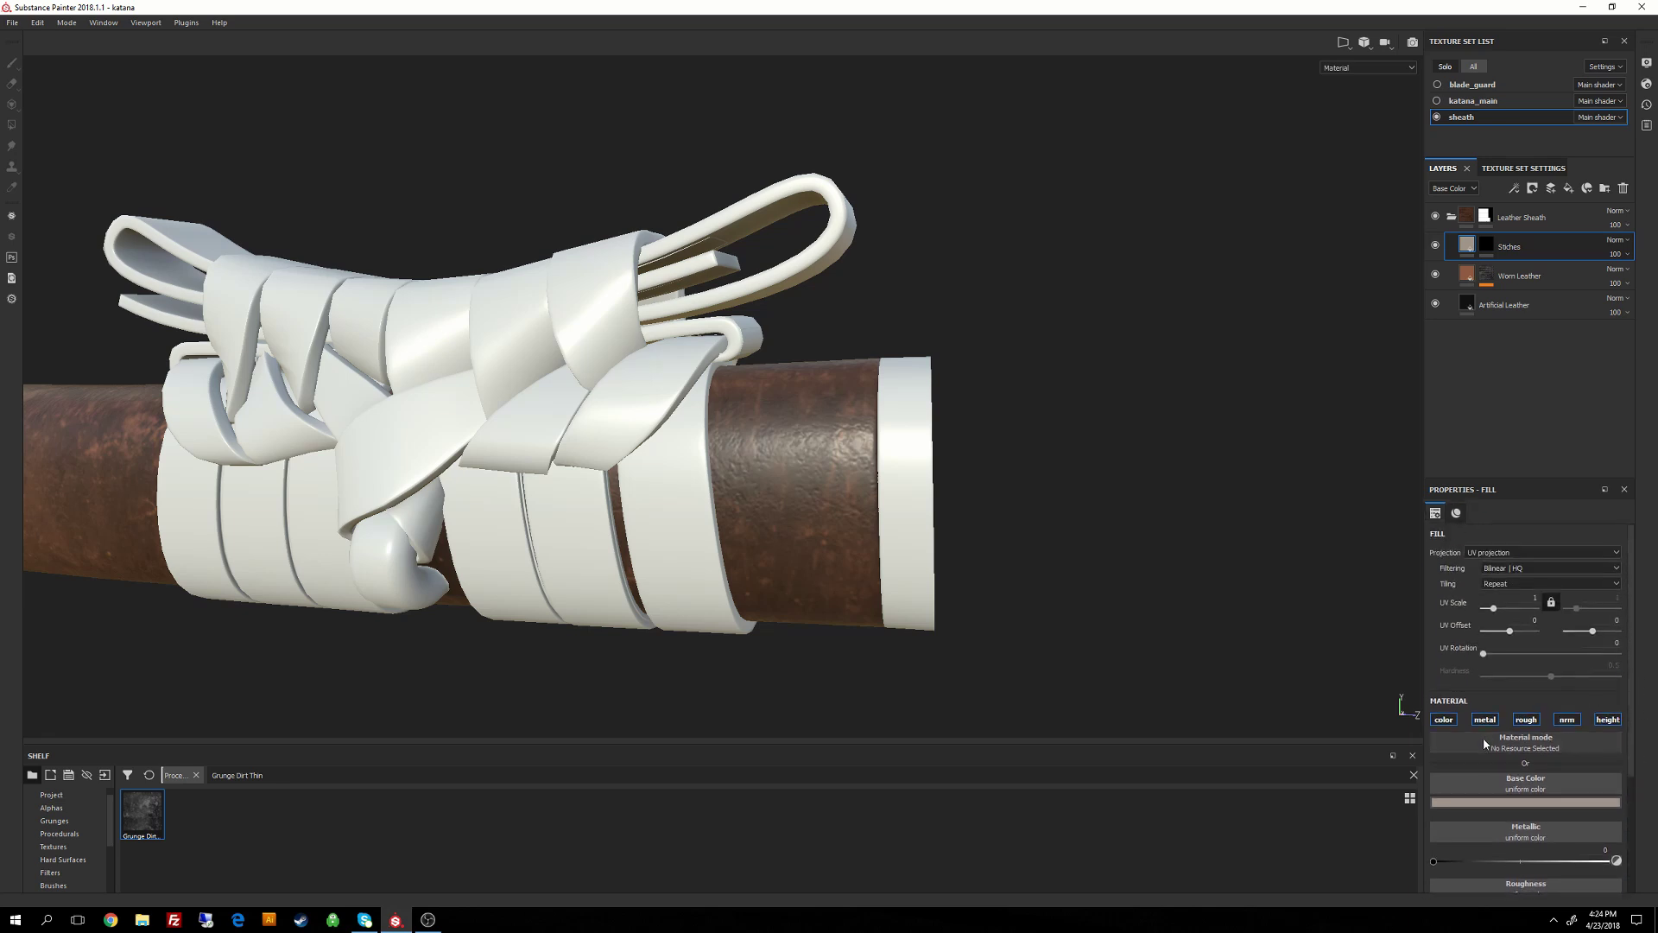
Target the Stiches layer's mask for painting, find the stitch brushes in the brush library and pick Stitches Small.
left_click(1487, 245)
key("4")
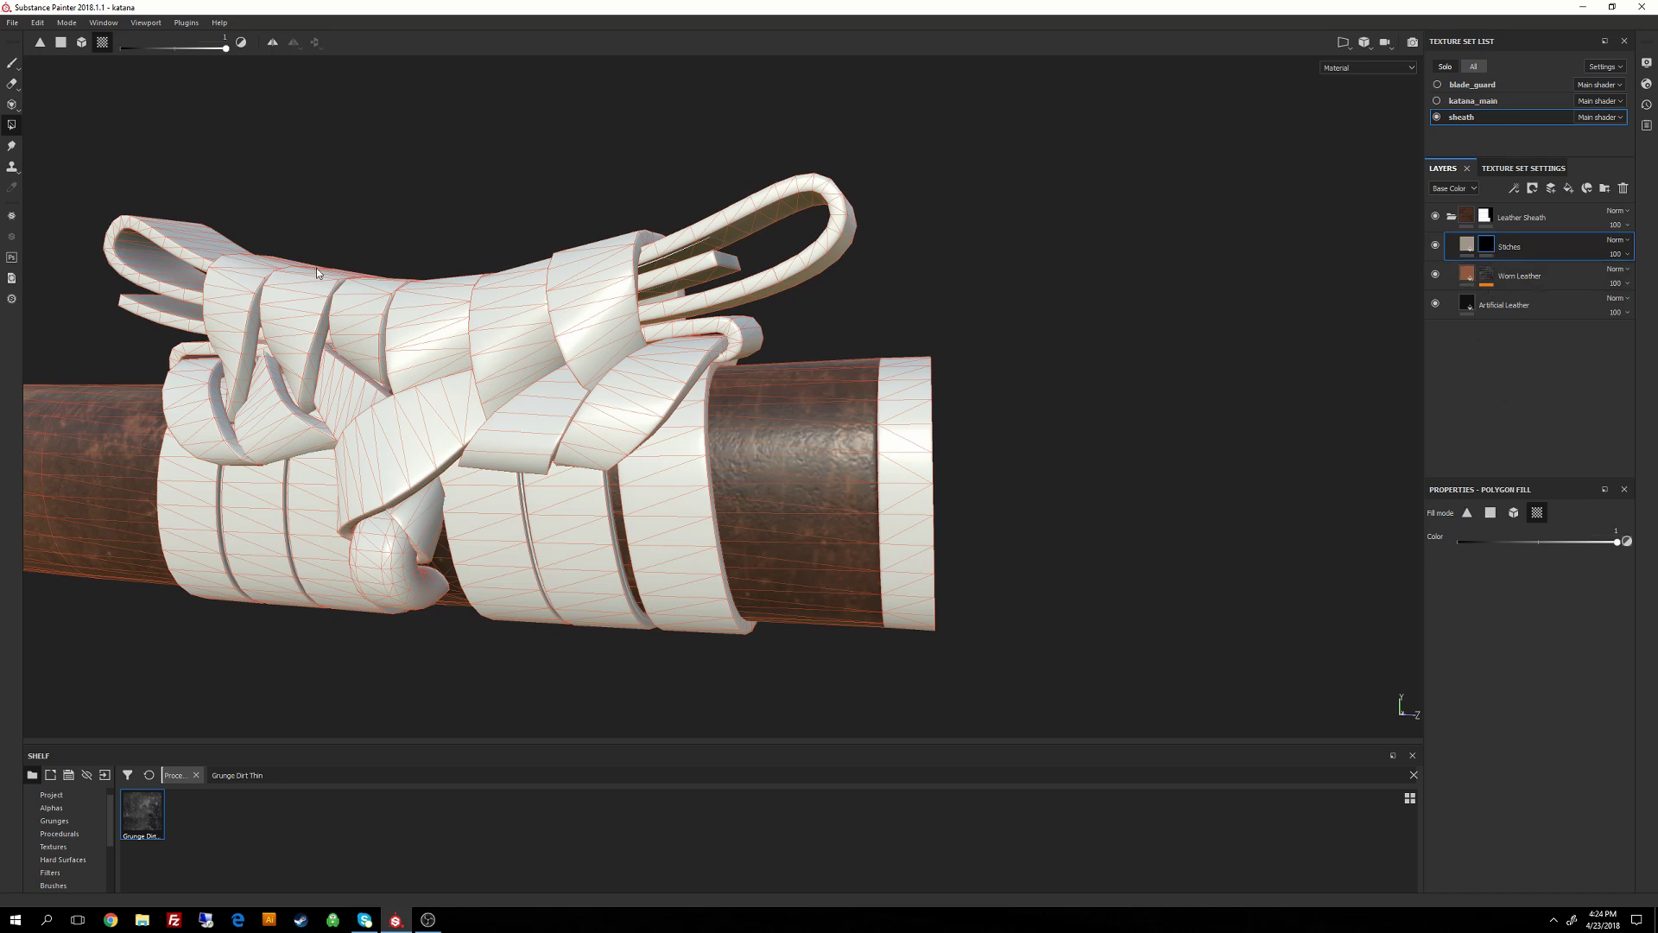
left_click(11, 66)
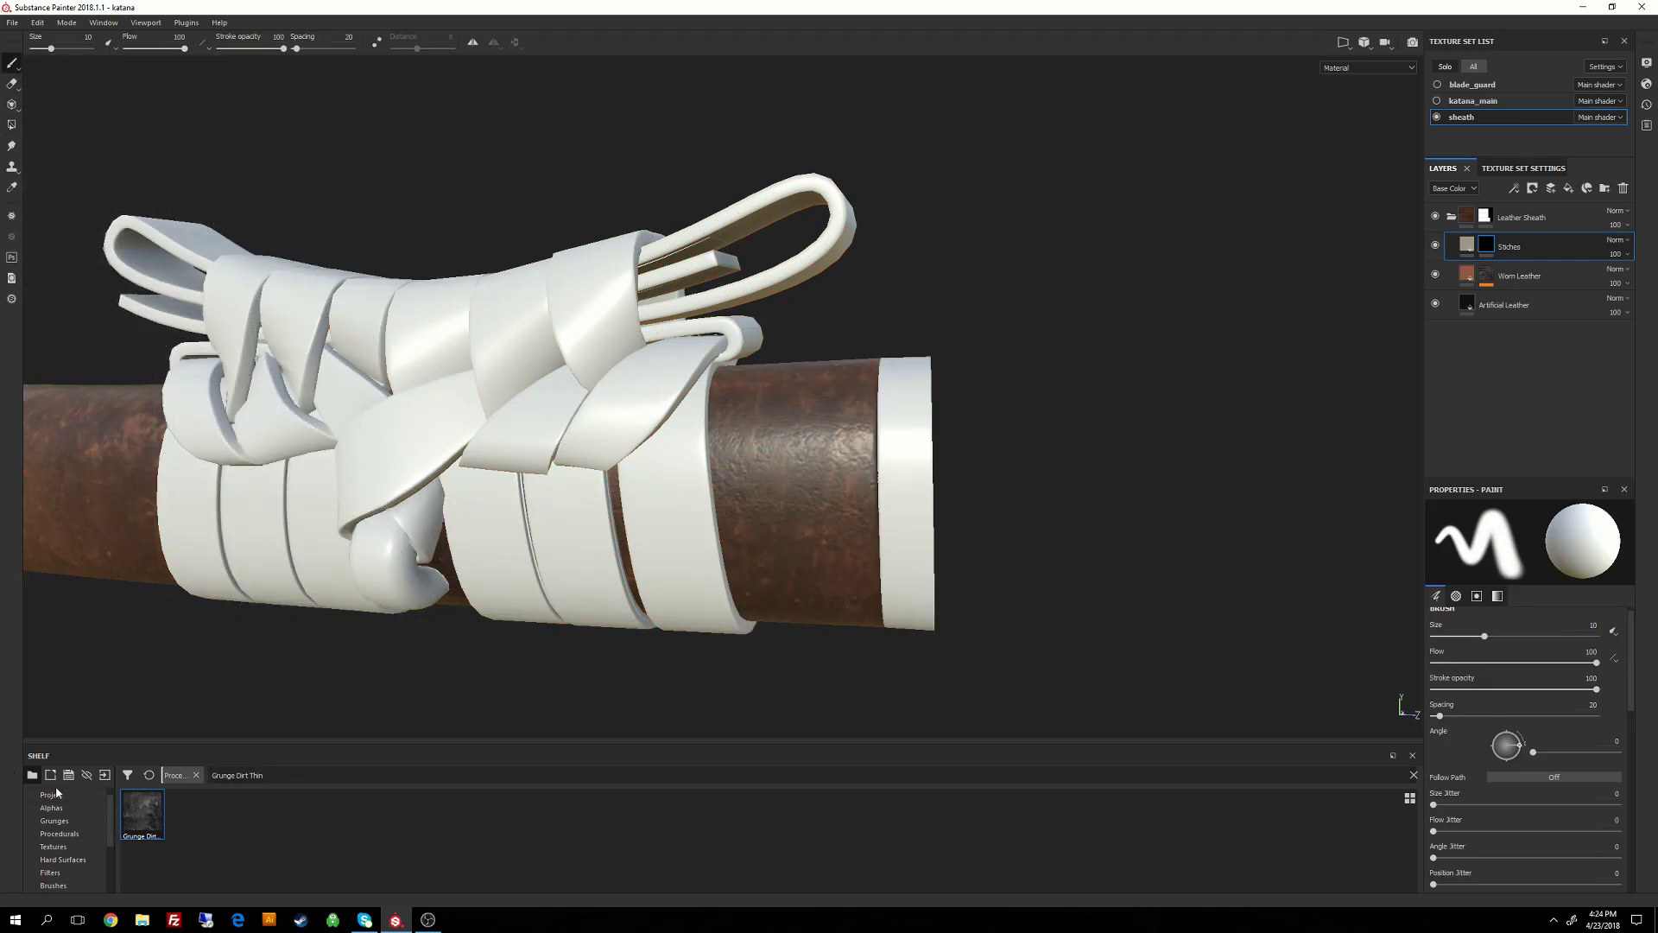
scroll(80, 836, "down", 1)
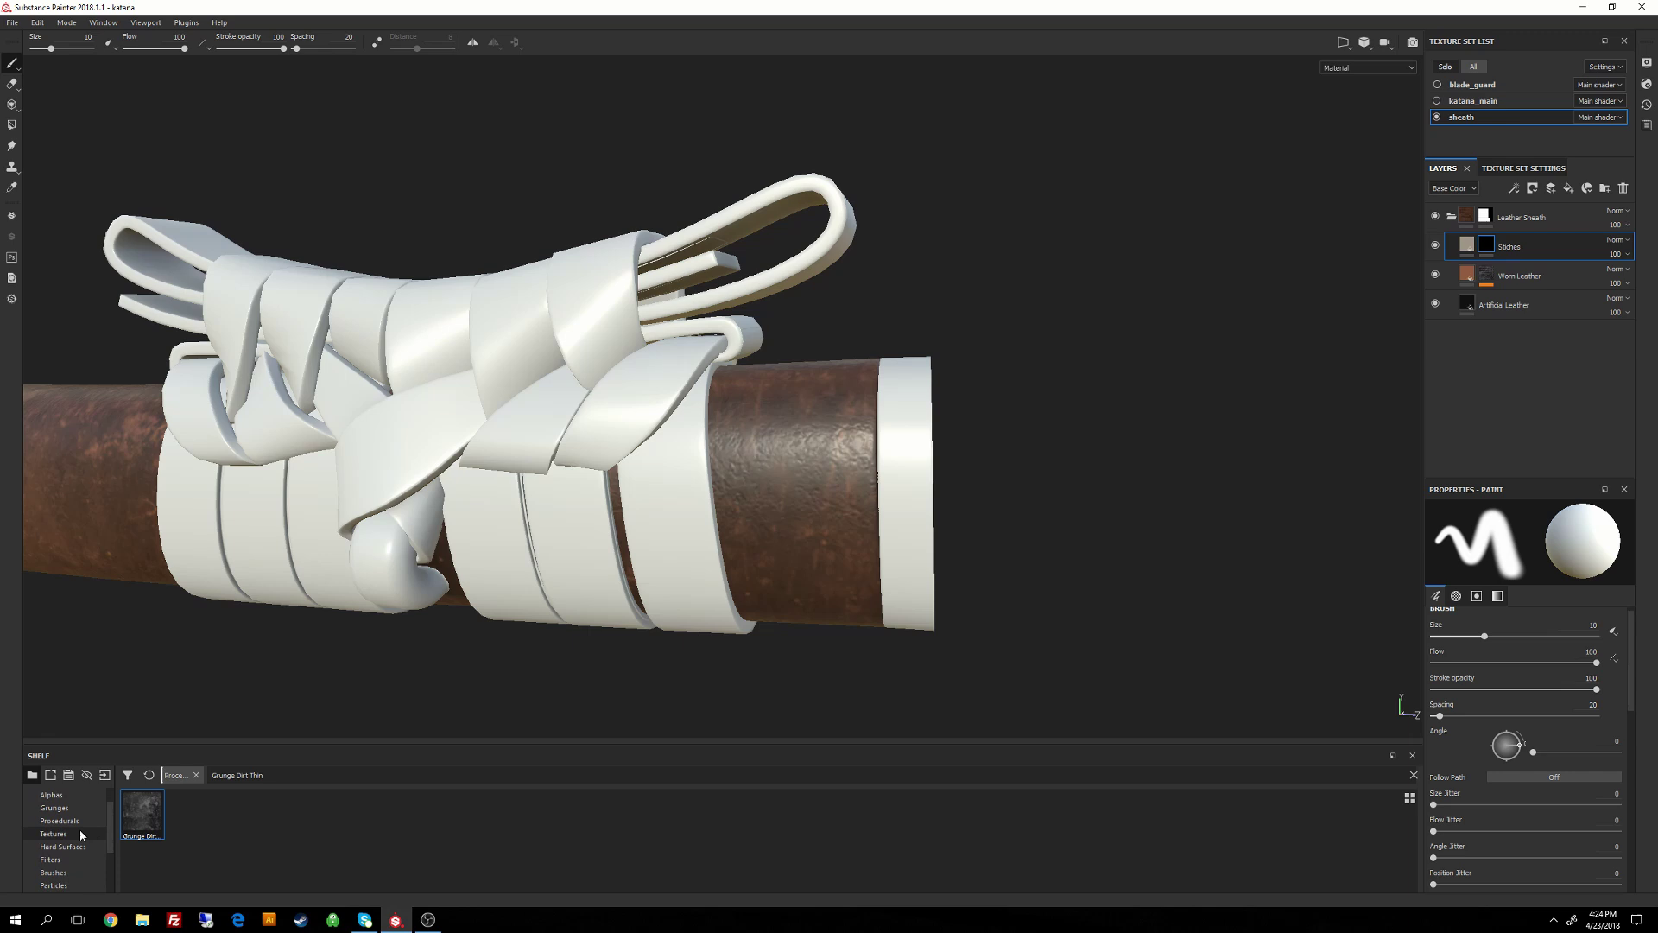
left_click(54, 873)
left_click(227, 774)
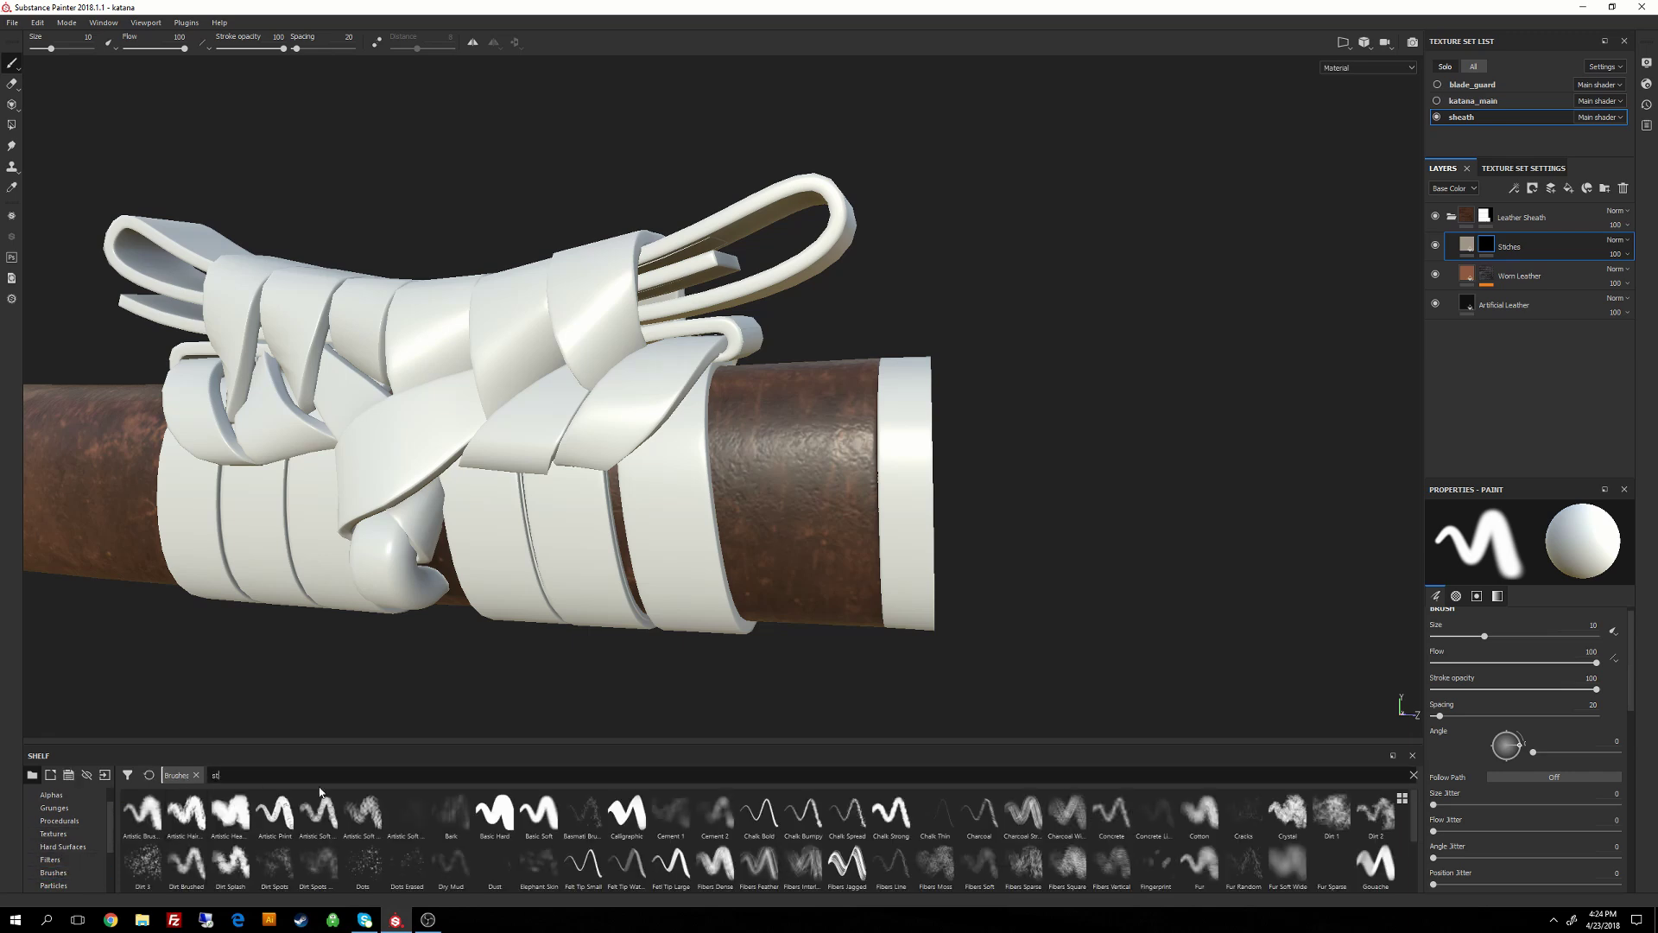
type("stiches")
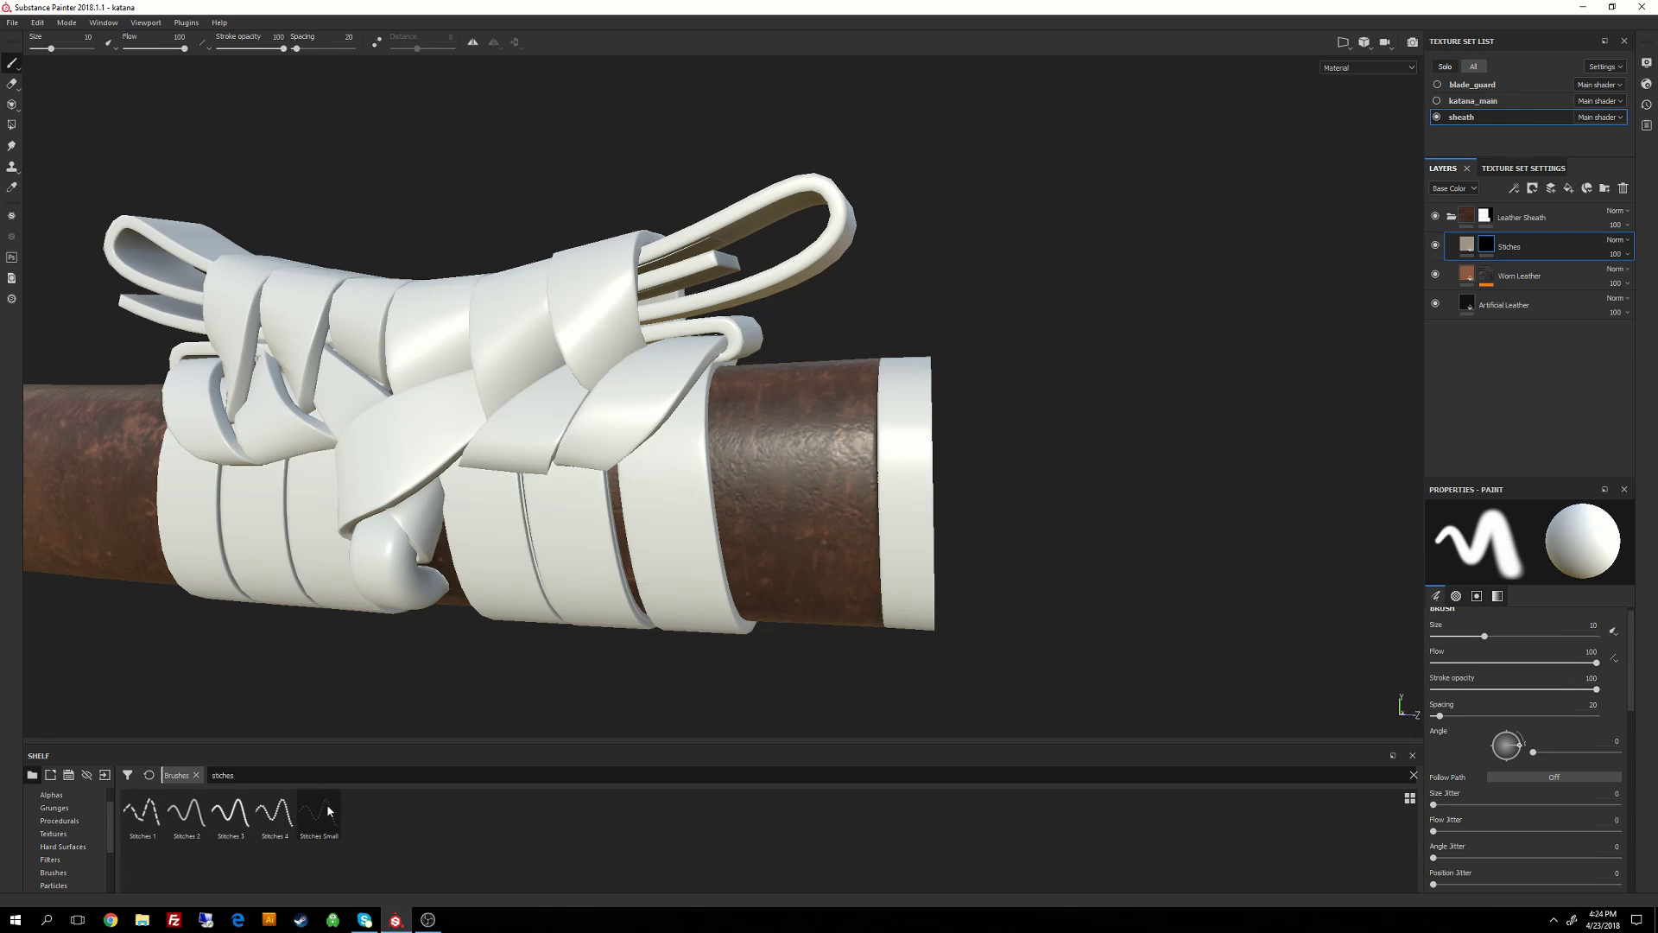
left_click(317, 825)
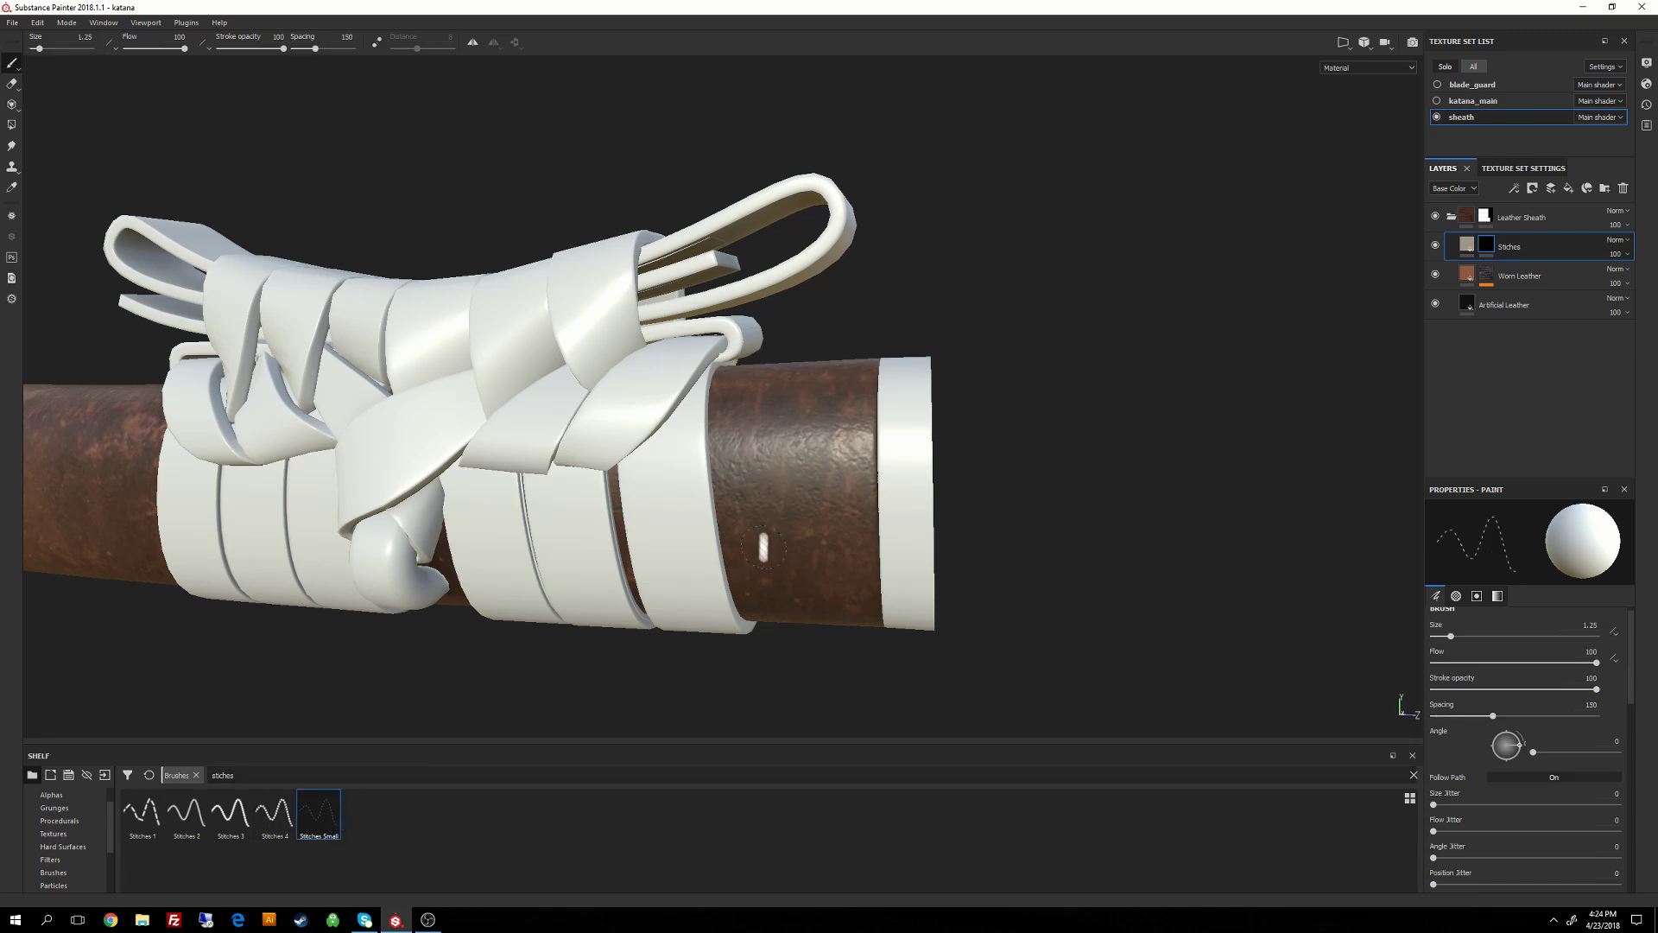
Reduce the Stitches Small brush size to 0.27 over the leather at the sheath's end.
mouse_move(758, 548)
left_mouse_down("alt")
mouse_move(851, 466)
mouse_move(884, 496)
mouse_move(858, 505)
left_mouse_up("alt")
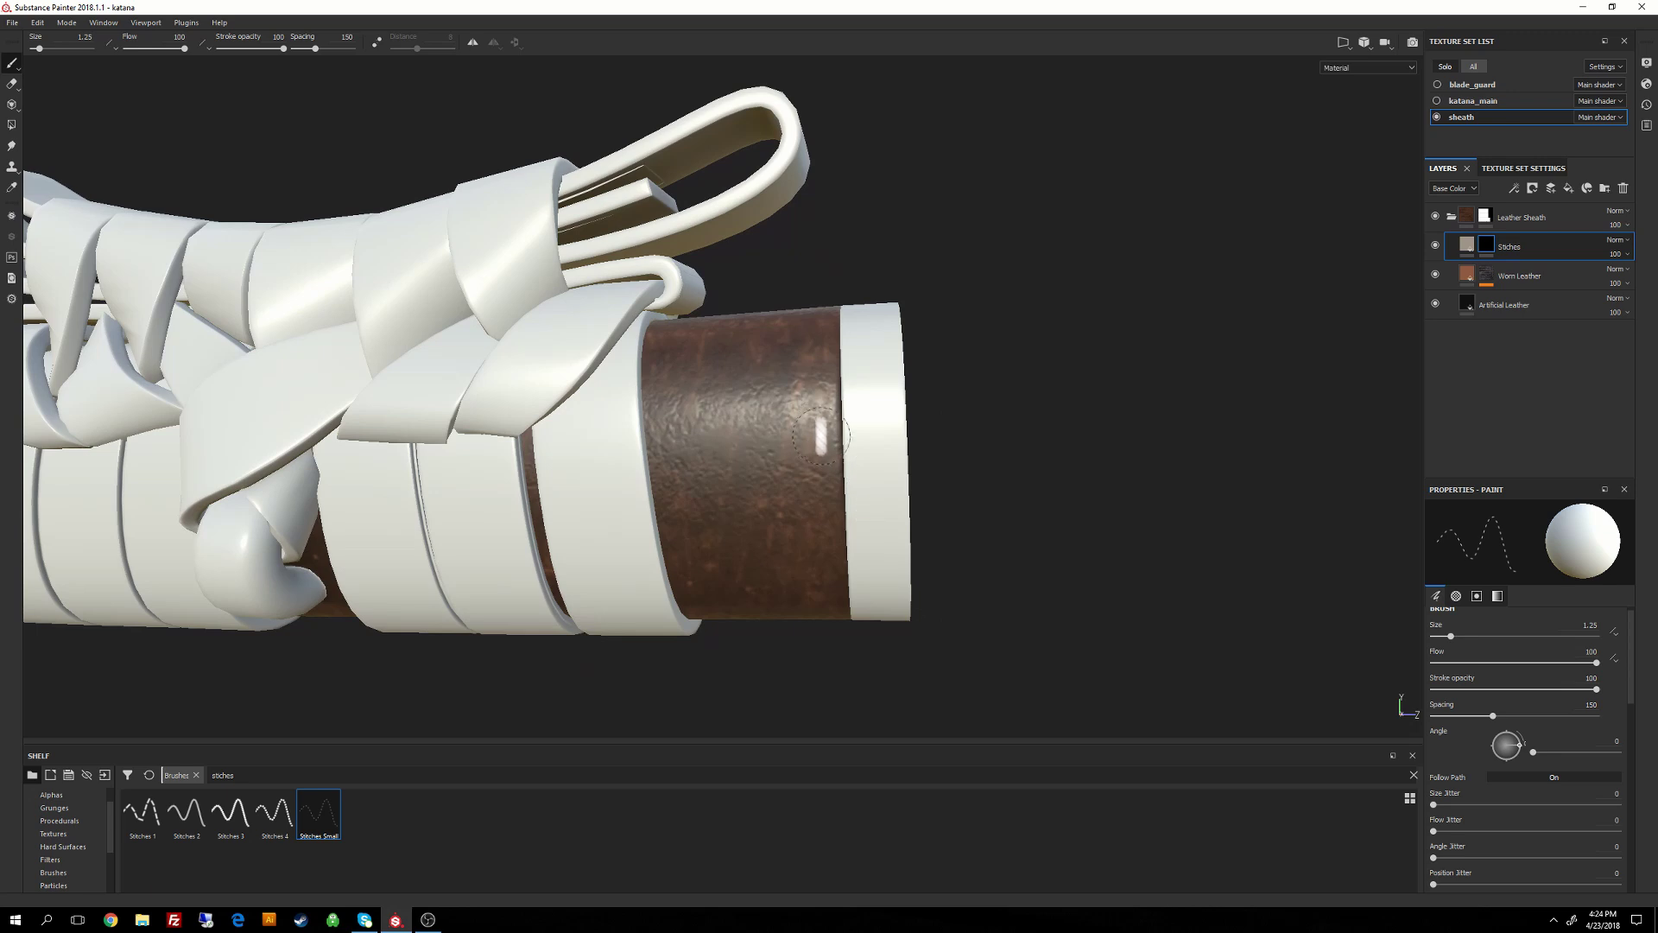
left_click_drag(807, 445, 802, 563, "alt")
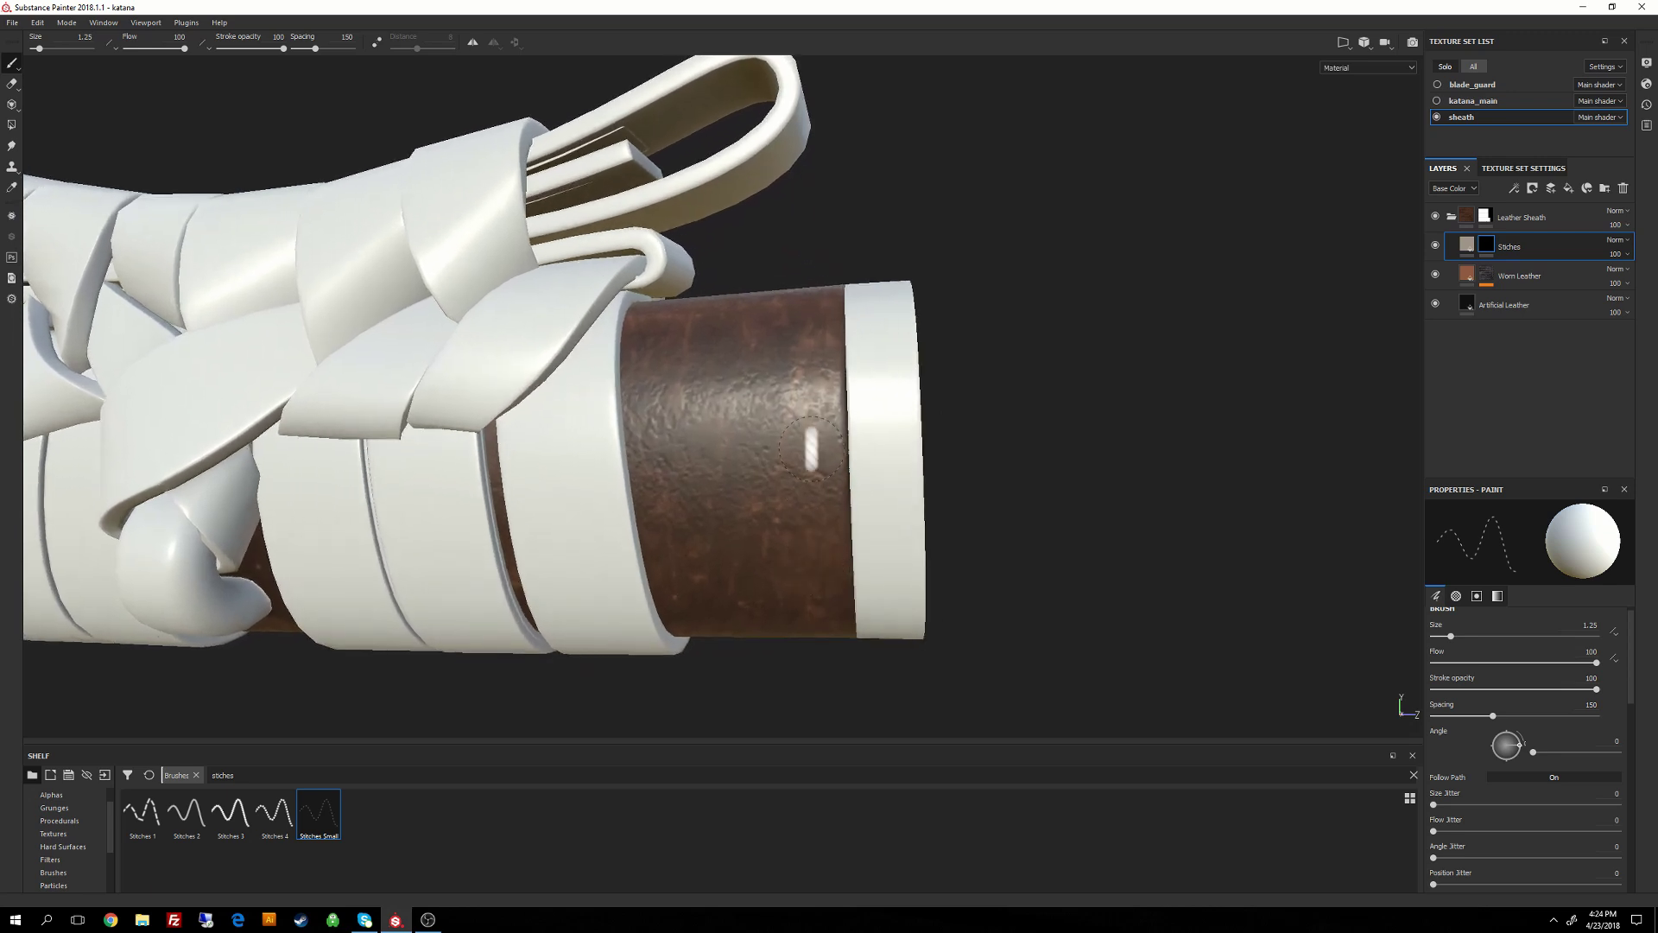
right_click_drag(811, 449, 829, 426, "ctrl")
Try a short freehand run of stitches on the leather near the white end band, inspect it up close and undo it.
left_click_drag(818, 494, 818, 503)
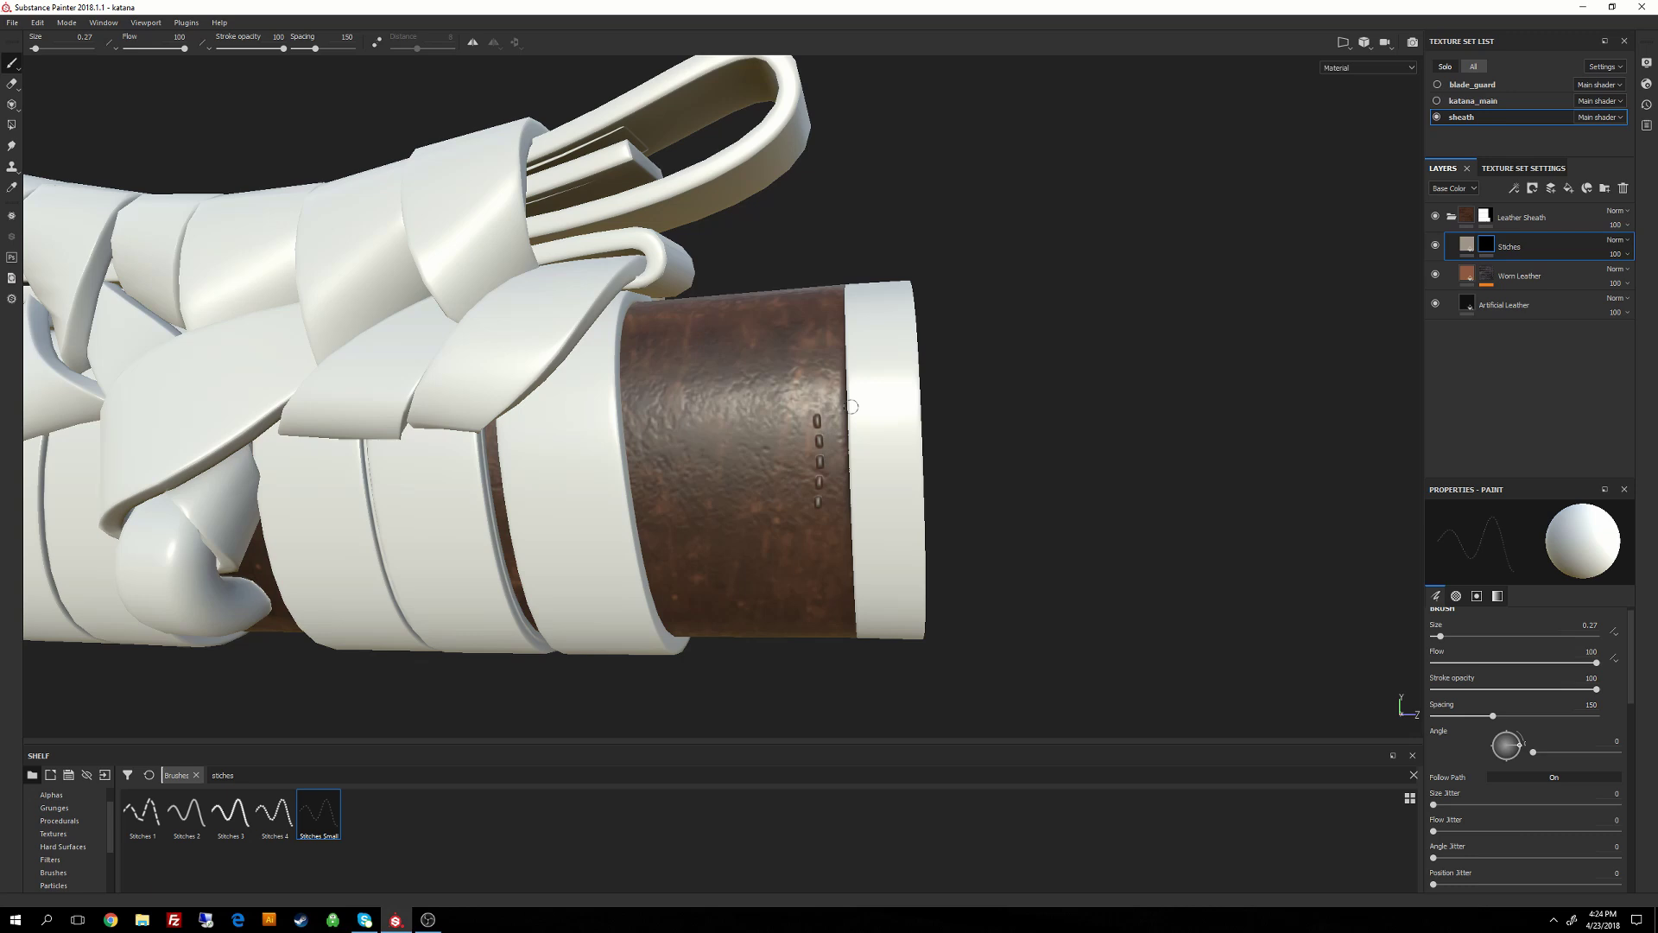
right_click_drag(851, 406, 921, 540, "alt")
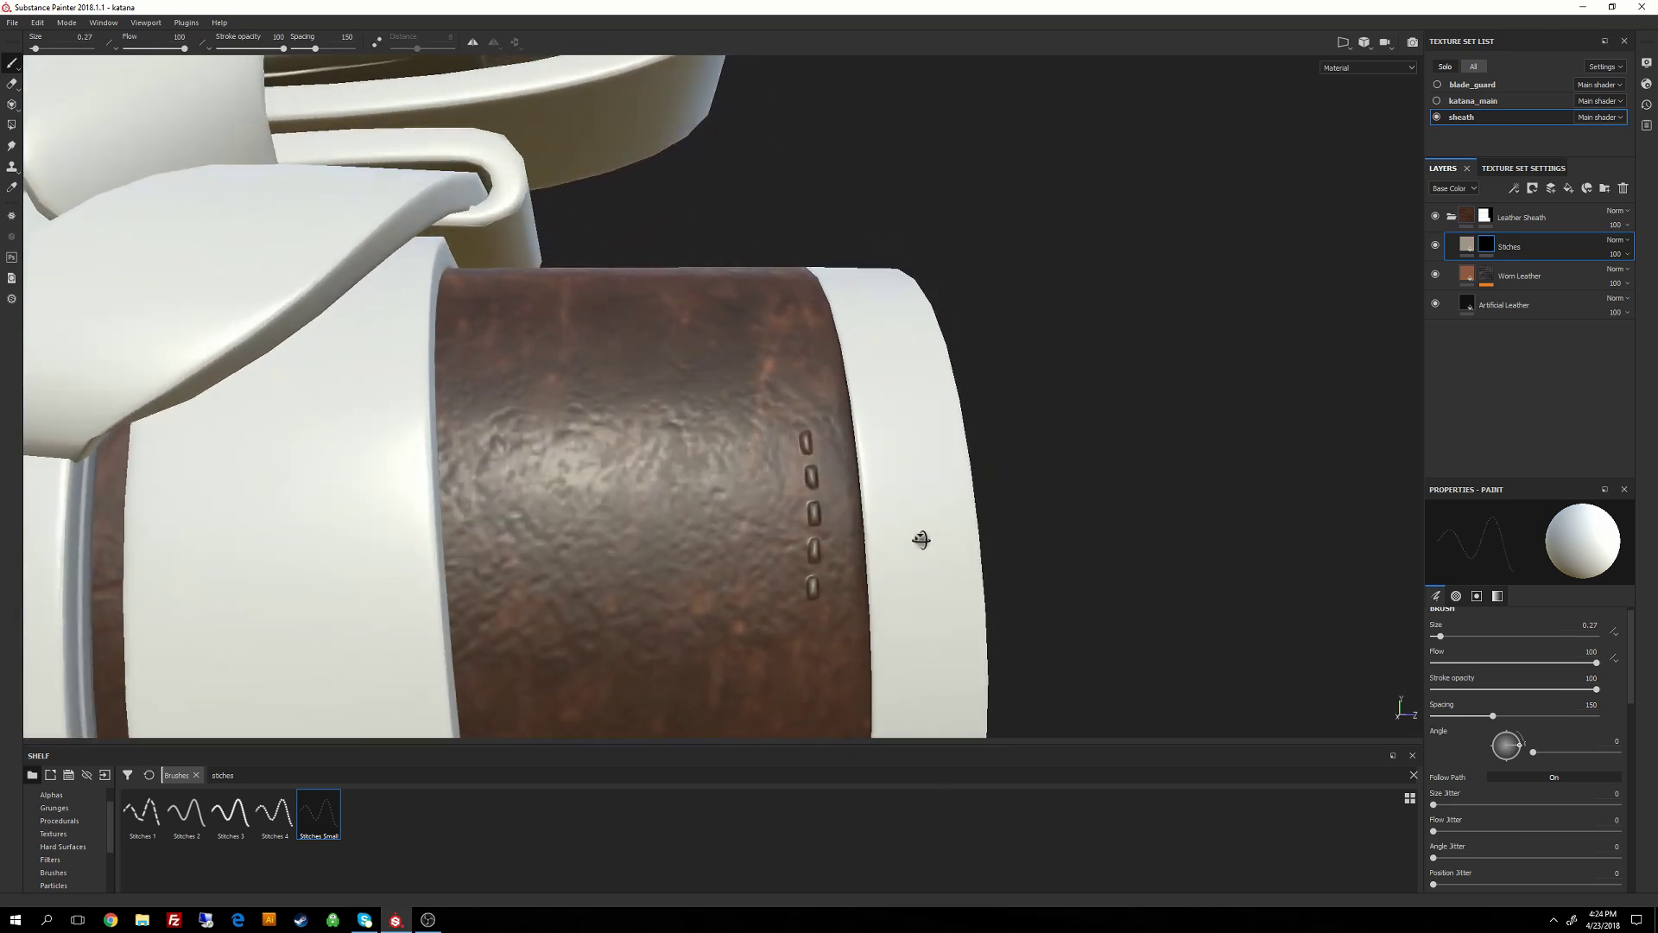
left_click_drag(921, 540, 921, 391, "alt")
scroll(896, 447, "up", 3)
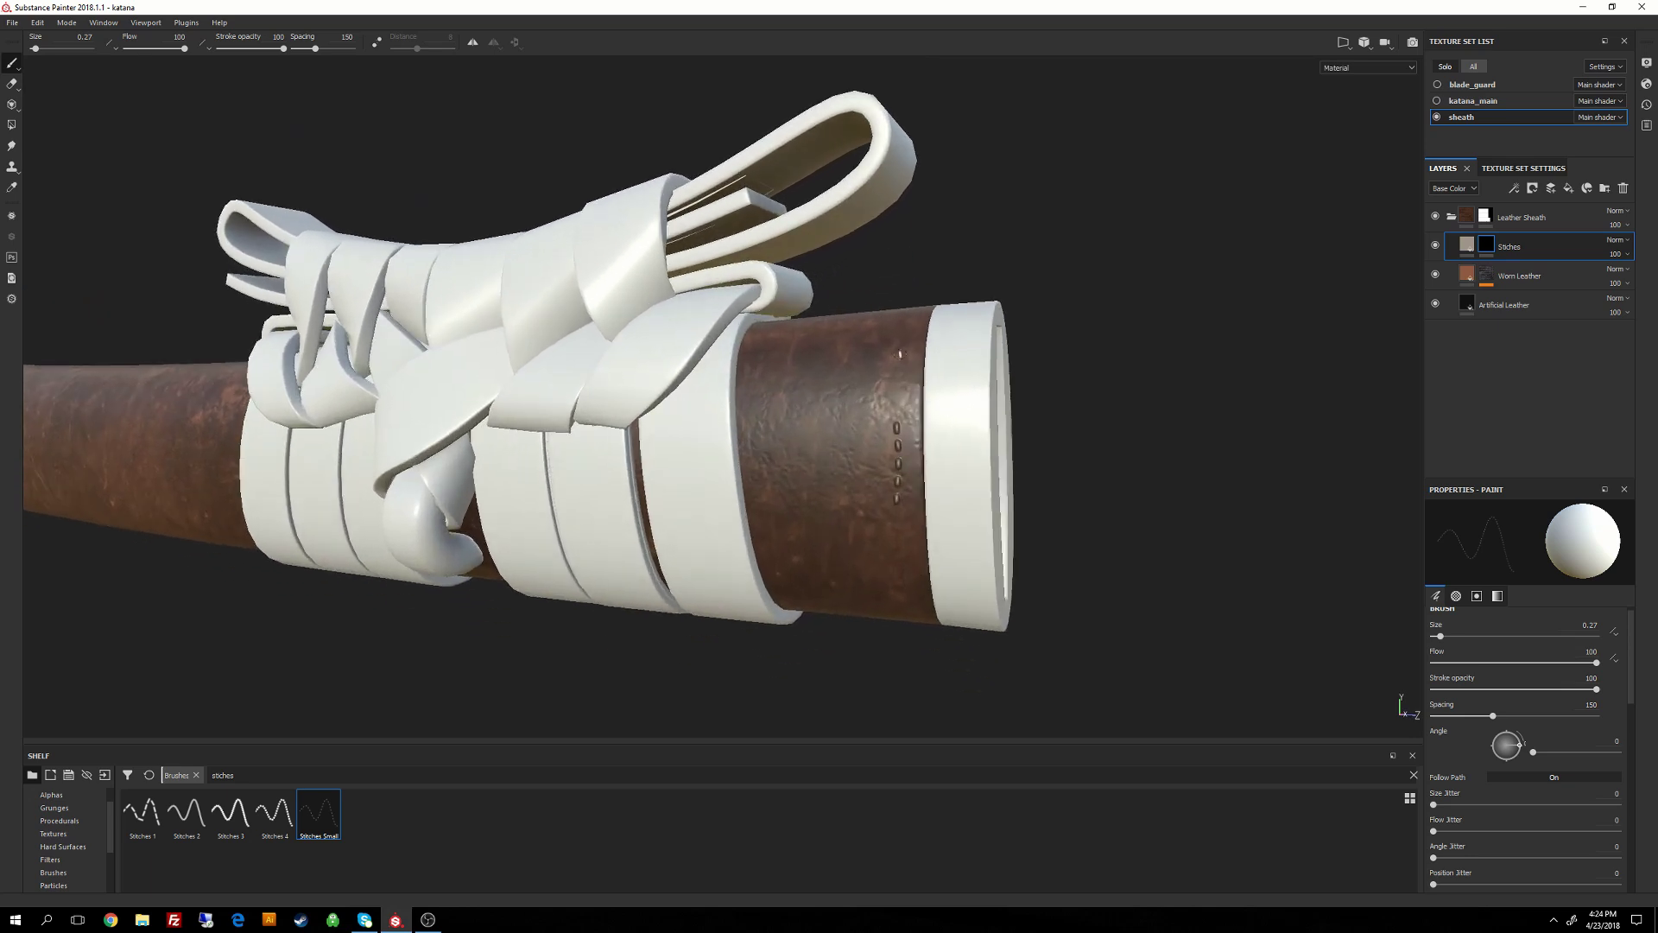
scroll(999, 492, "up", 5)
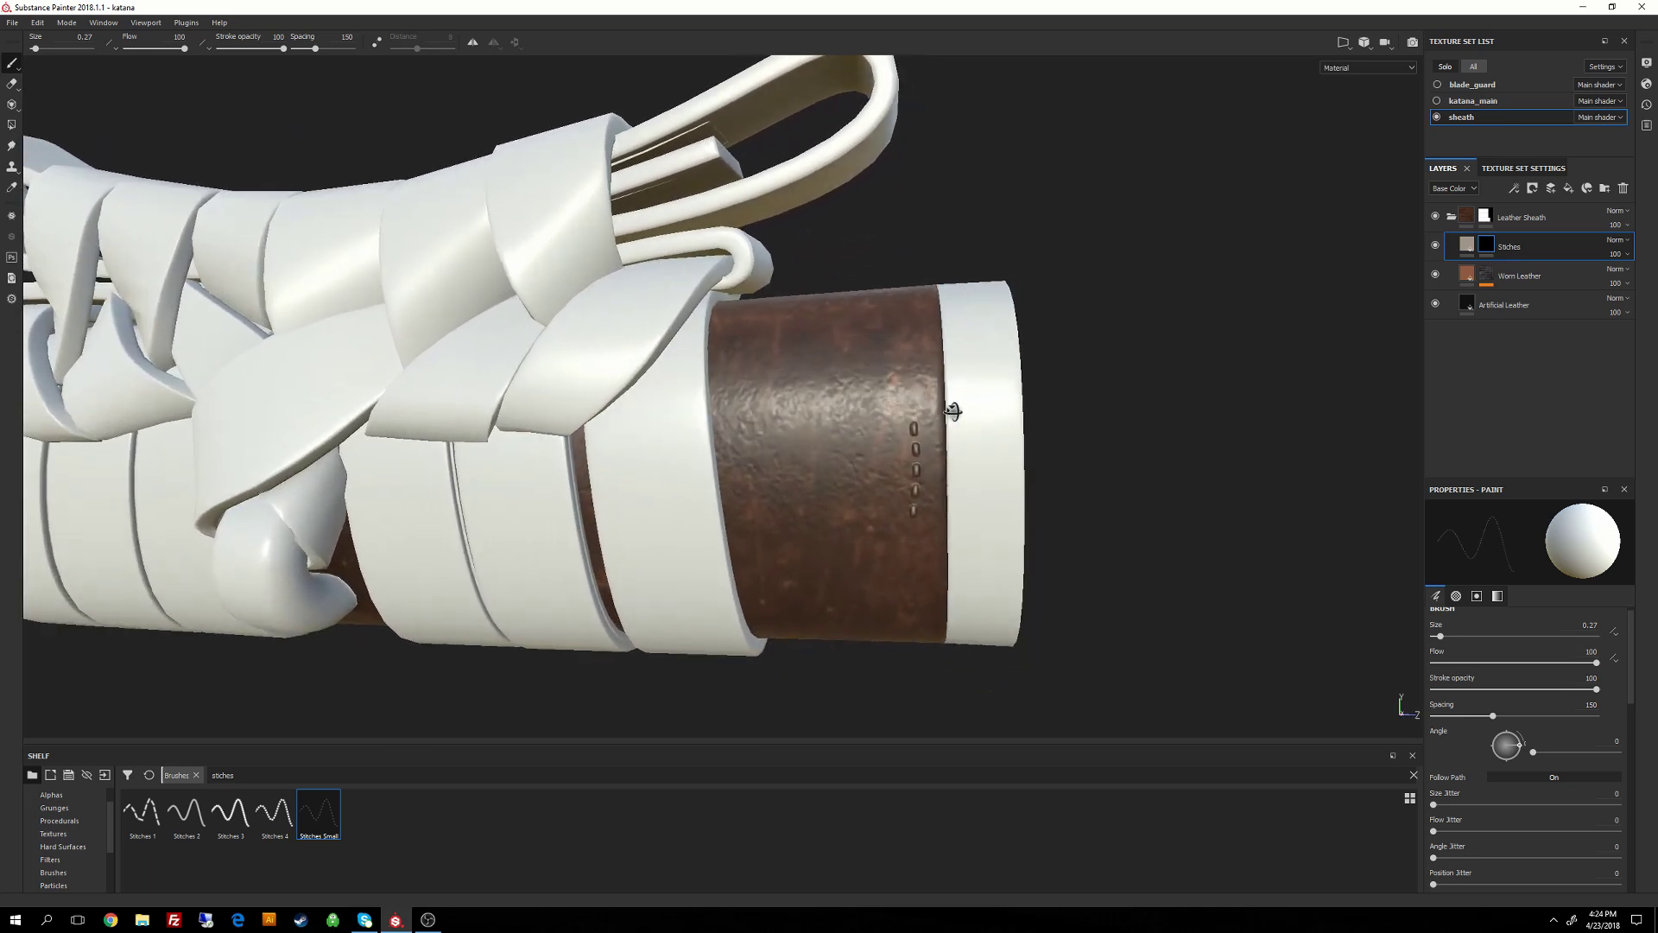
scroll(1008, 581, "down", 2)
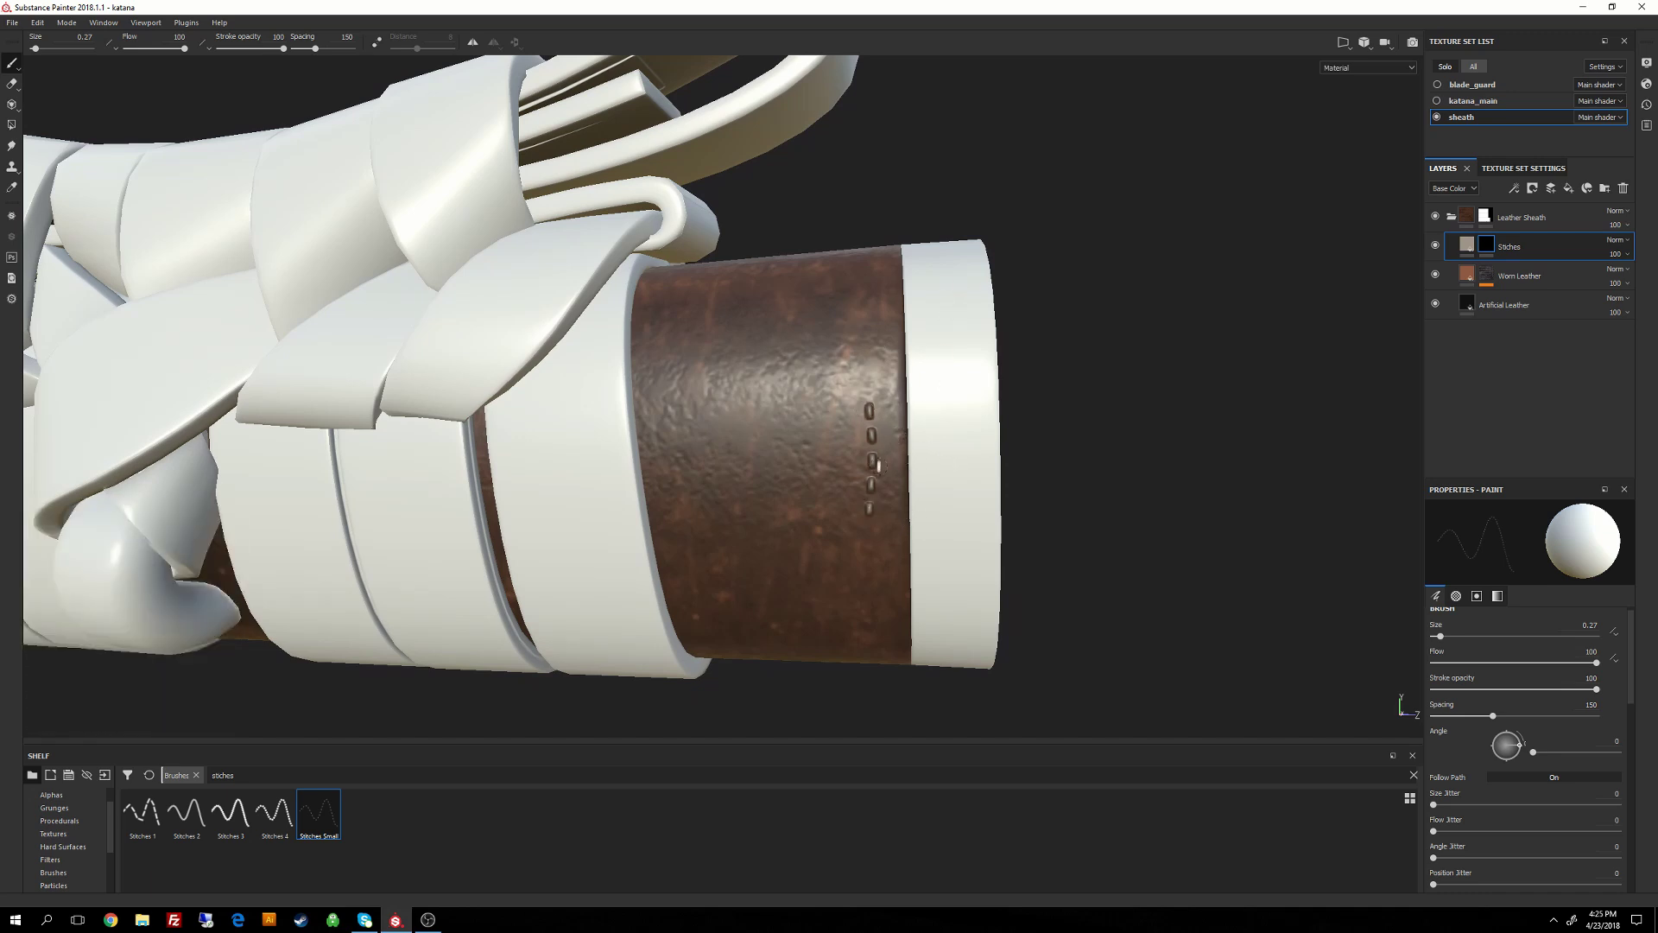
key("ctrl+z")
Show the 3D and 2D views side by side and frame the leather's UV island with its right edge in the 2D view.
key("F1")
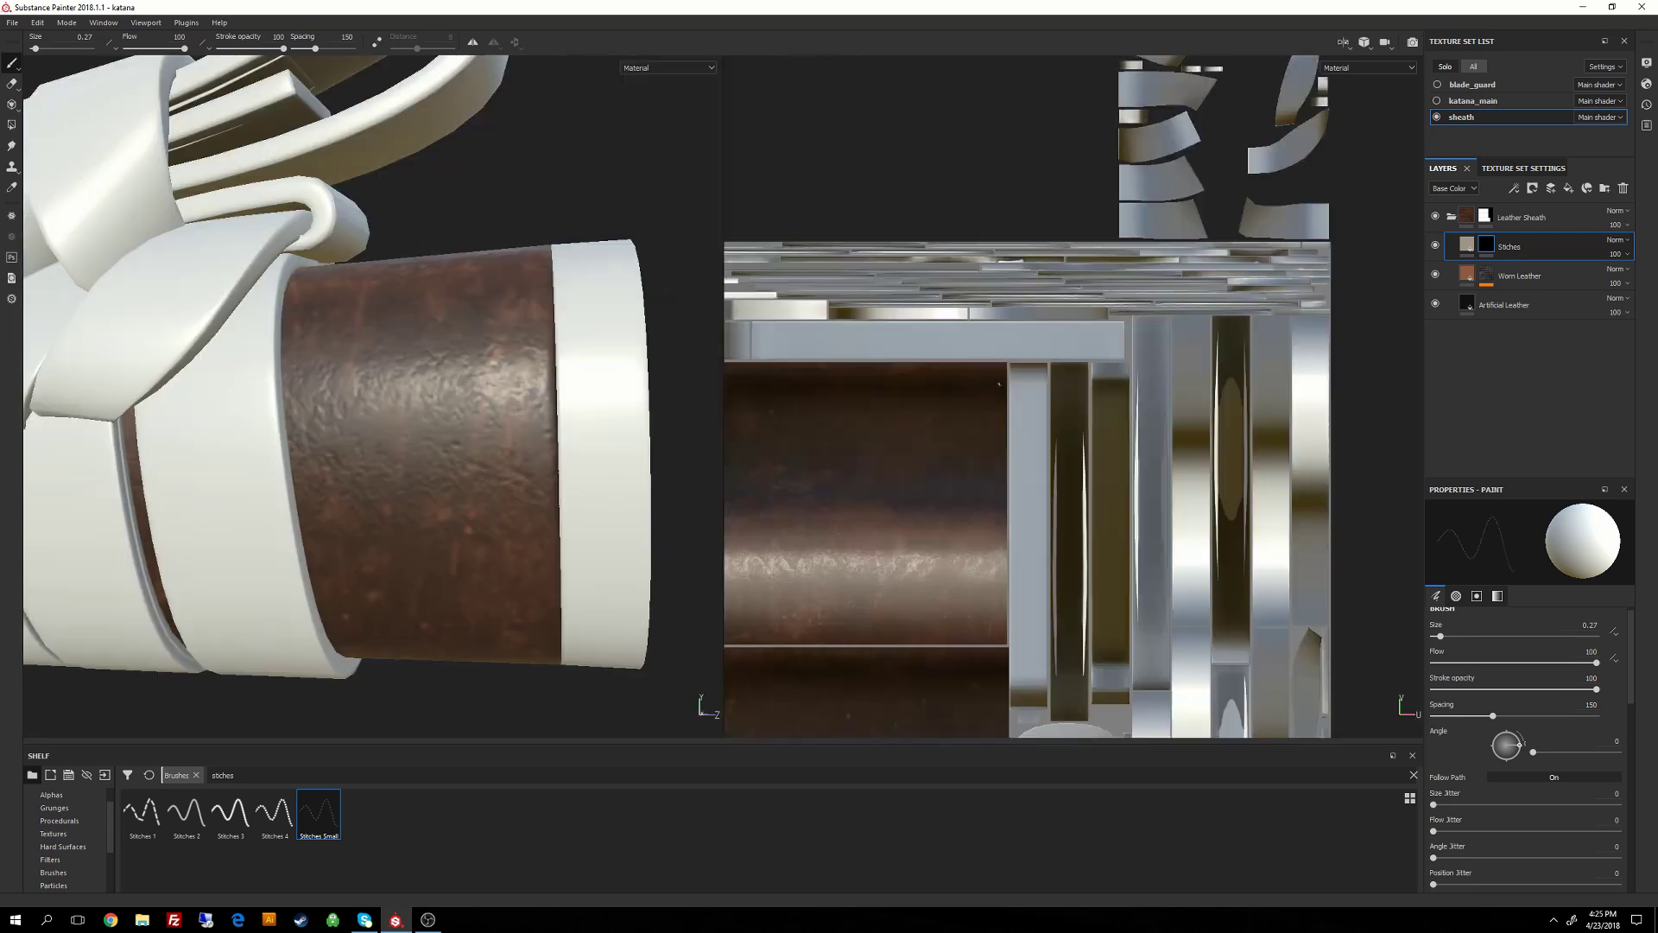
middle_click_drag(960, 625, 992, 306, "alt")
middle_click_drag(1056, 567, 1003, 317, "alt")
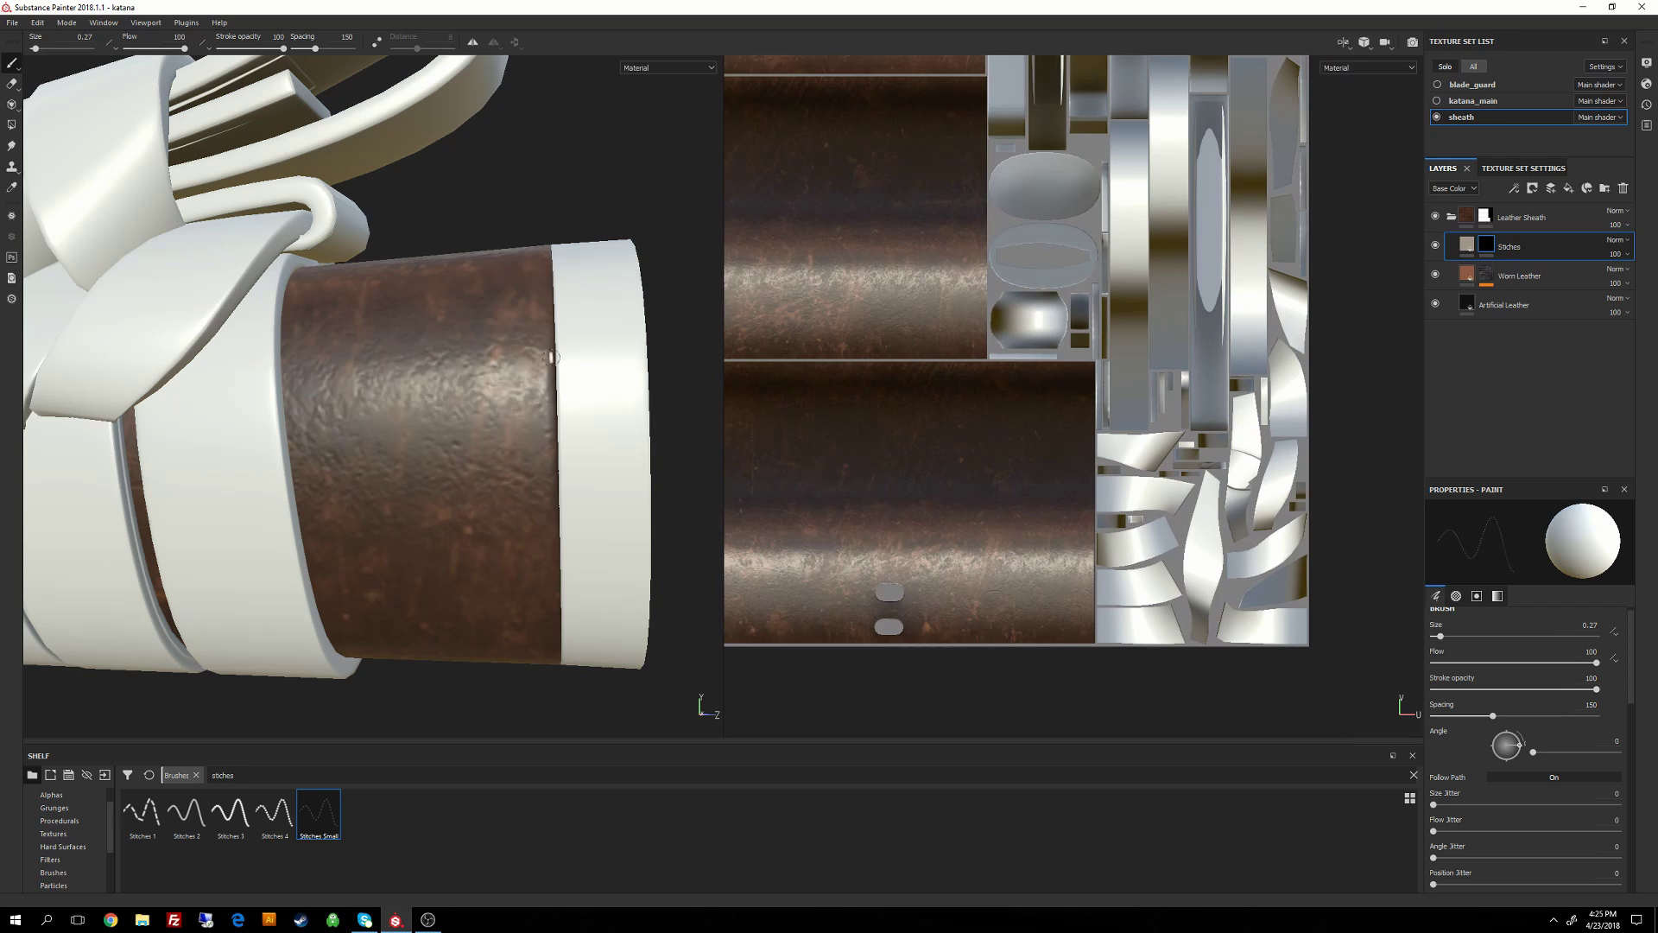
middle_click_drag(1080, 395, 965, 357, "alt")
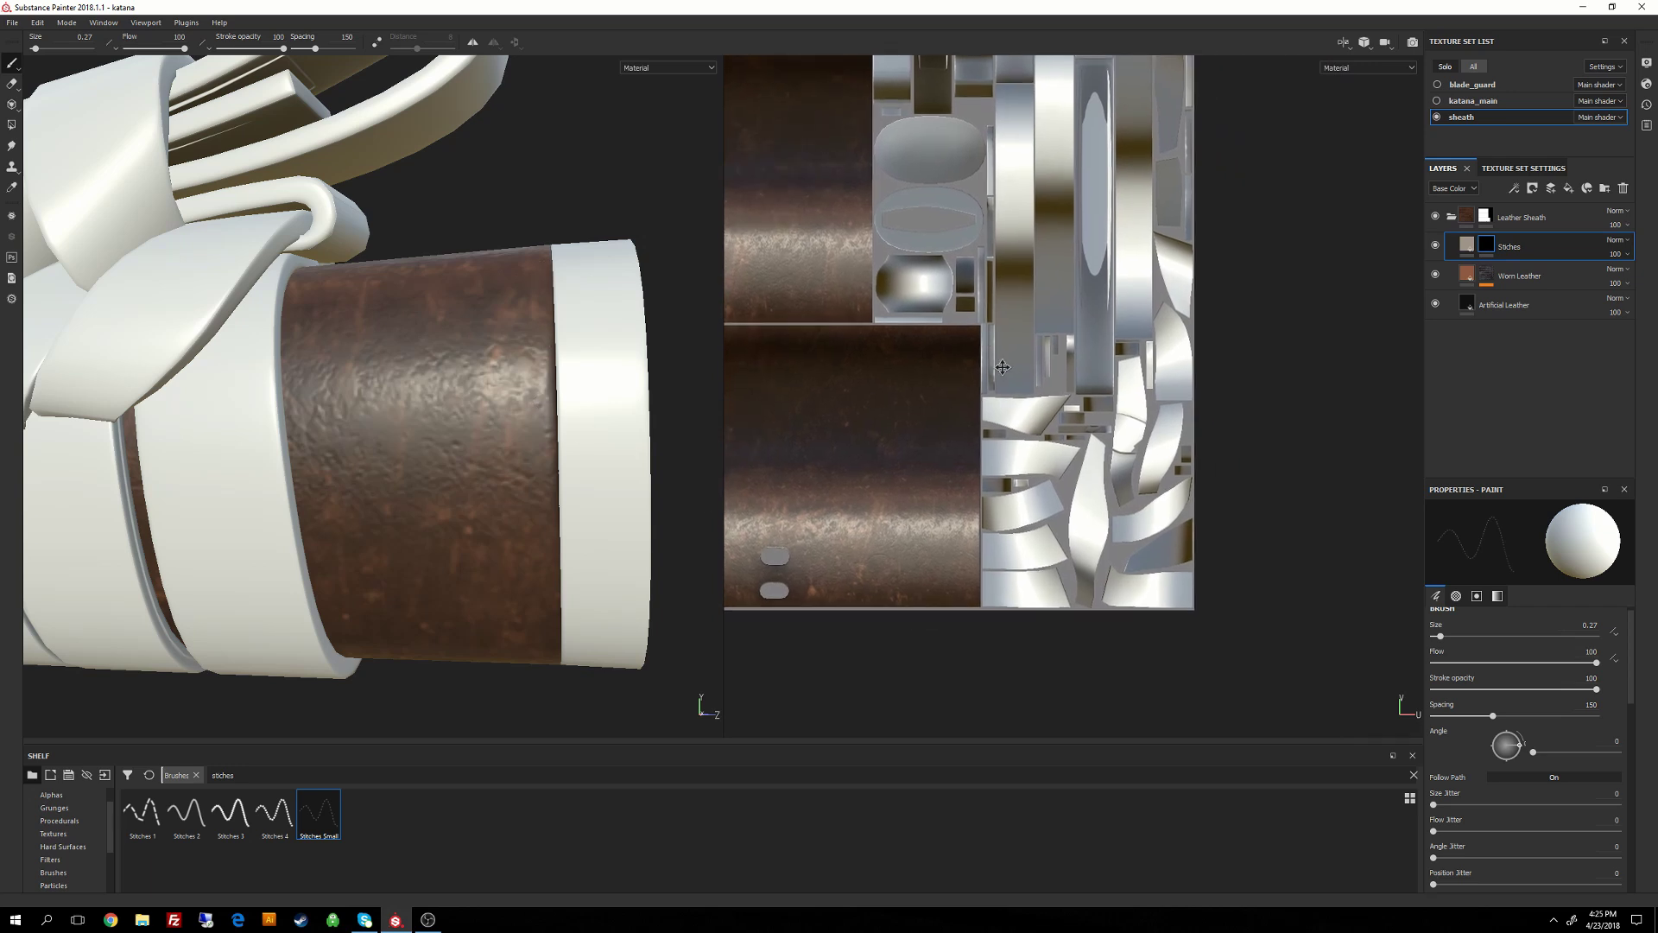
right_click_drag(965, 357, 1053, 496, "alt")
middle_click_drag(1026, 402, 1071, 355, "alt")
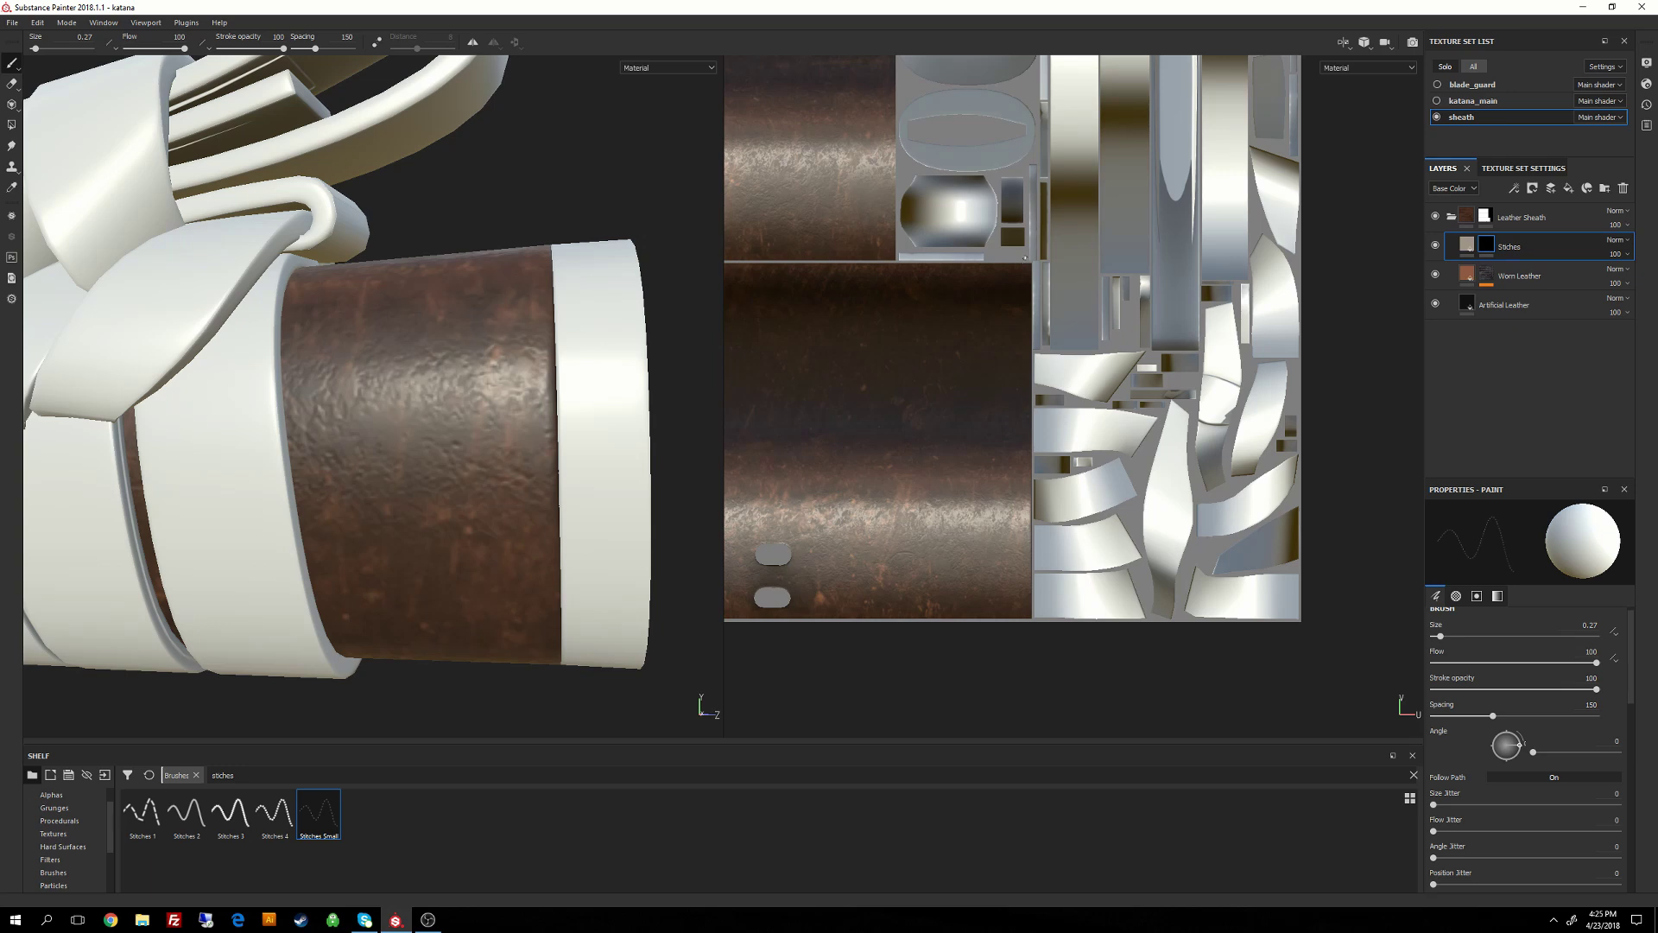
Try a straight vertical row of stitches along the leather UV island's right edge, and undo it.
key("shift")
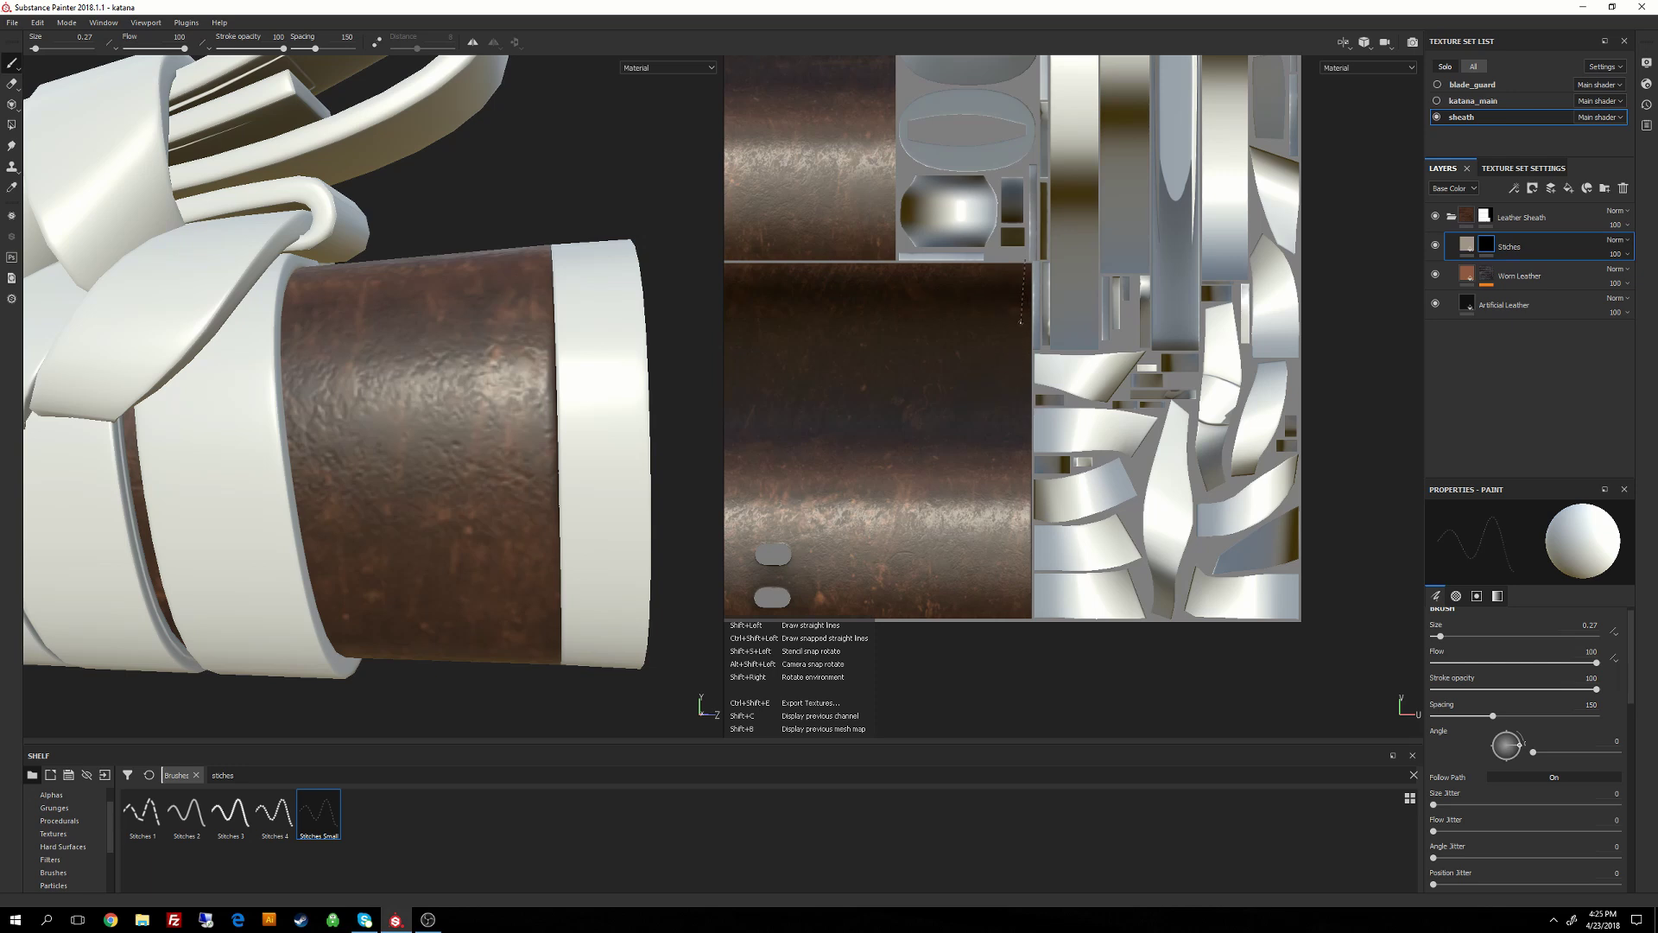
key("ctrl")
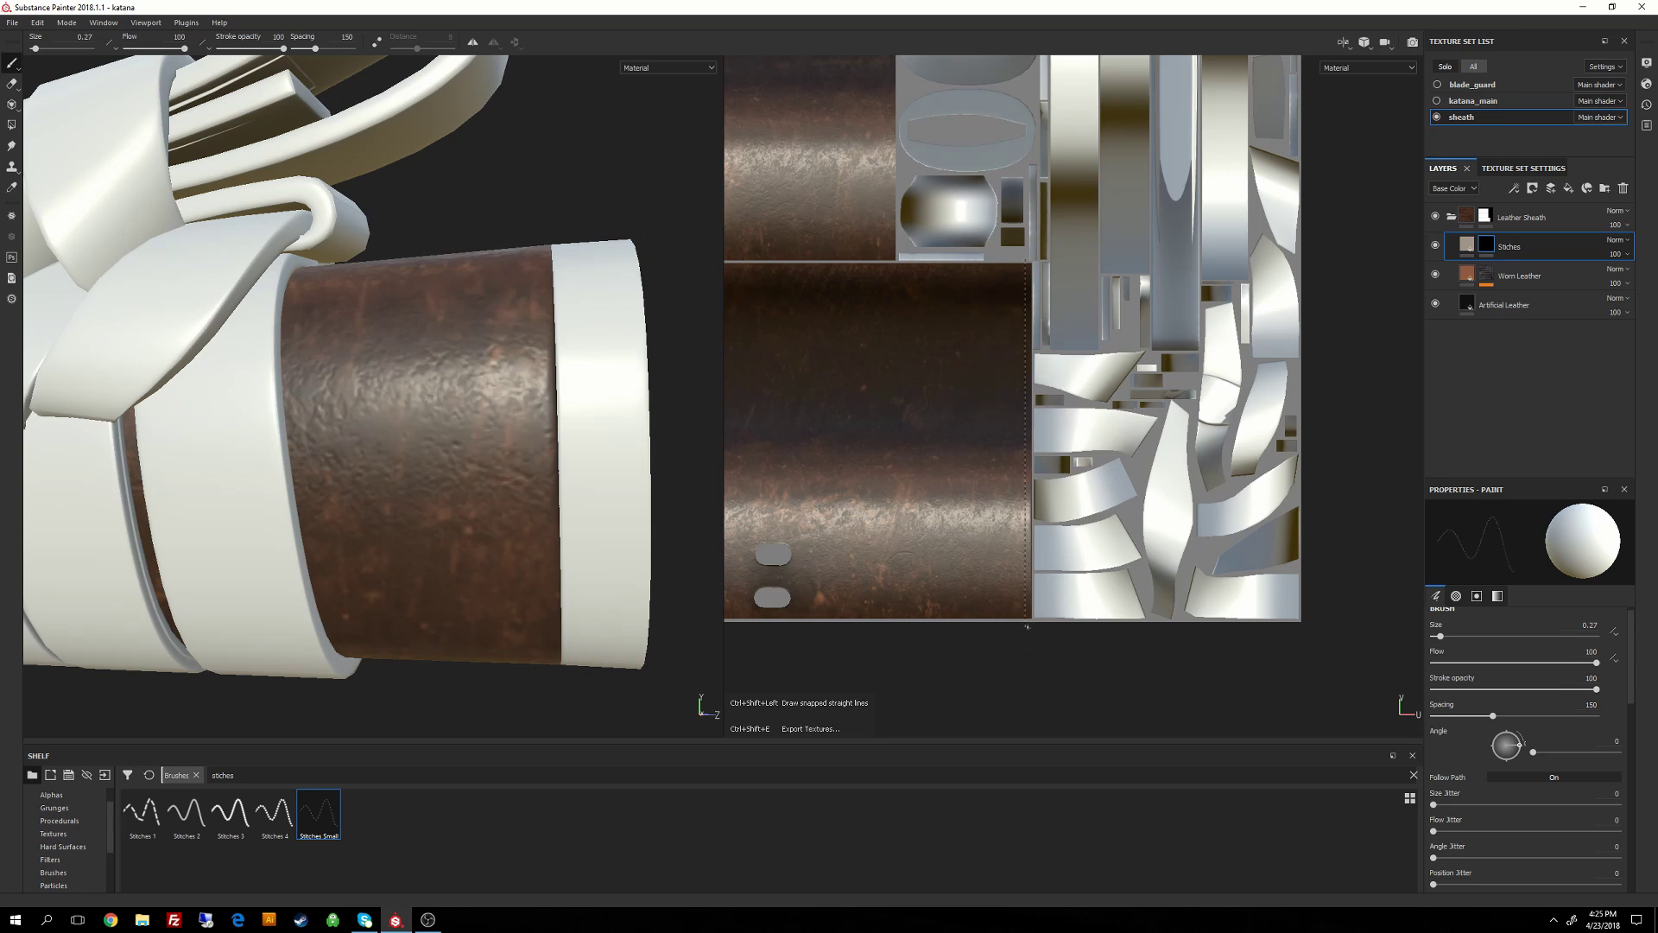
left_click(1027, 626, "shift")
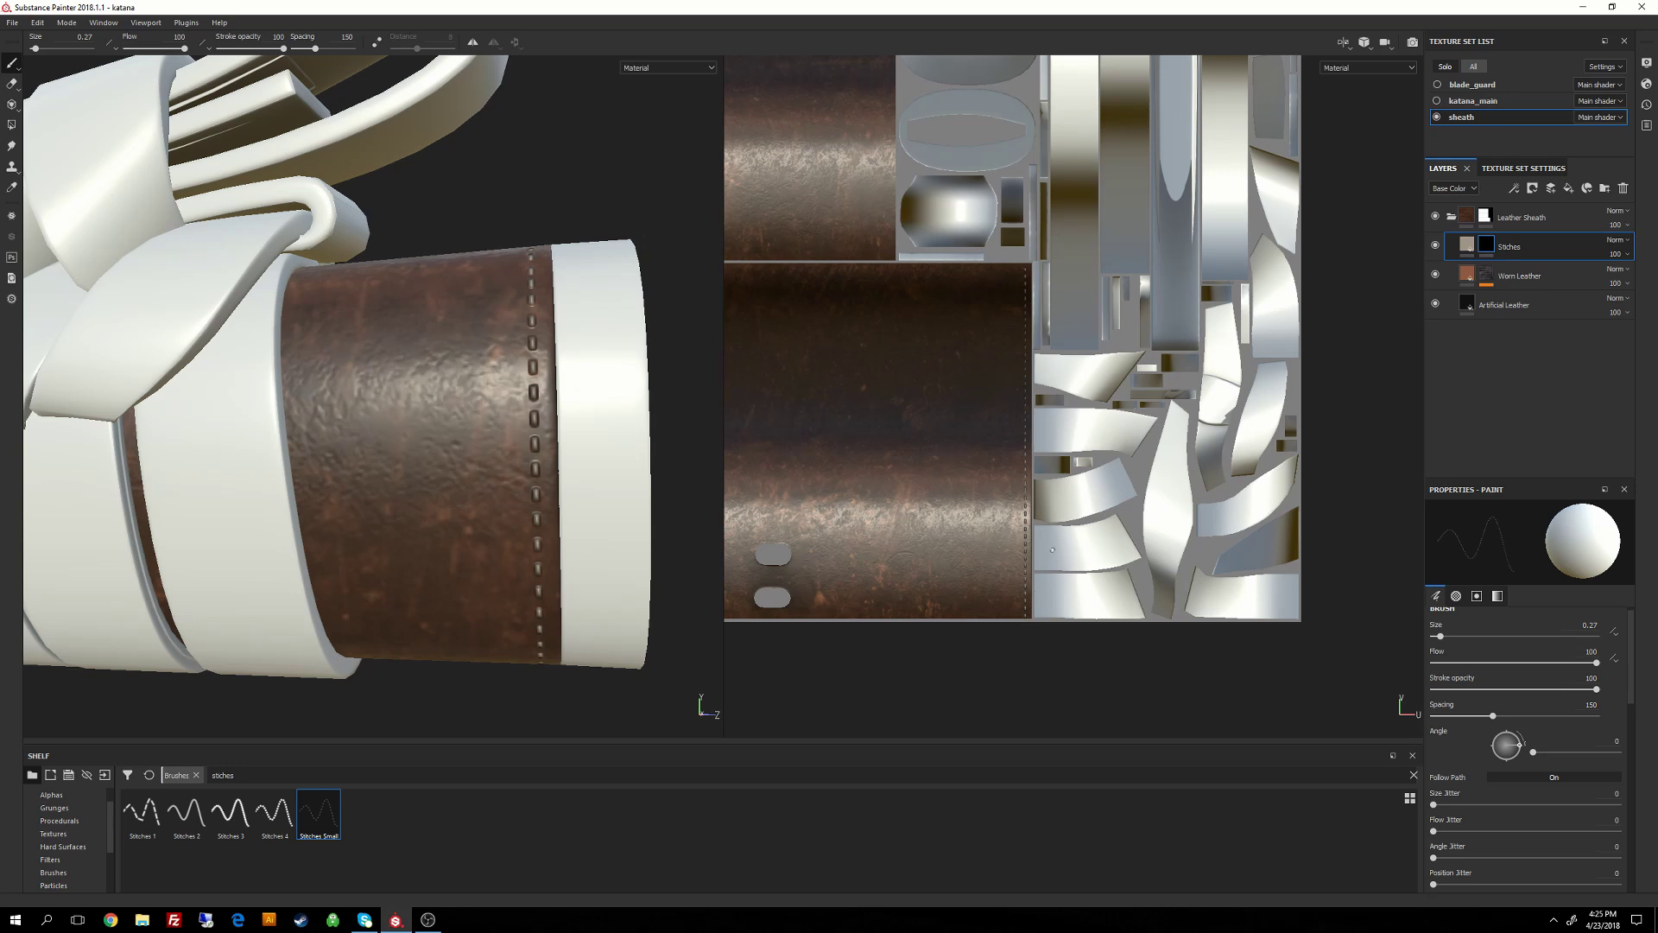
right_click(1077, 495)
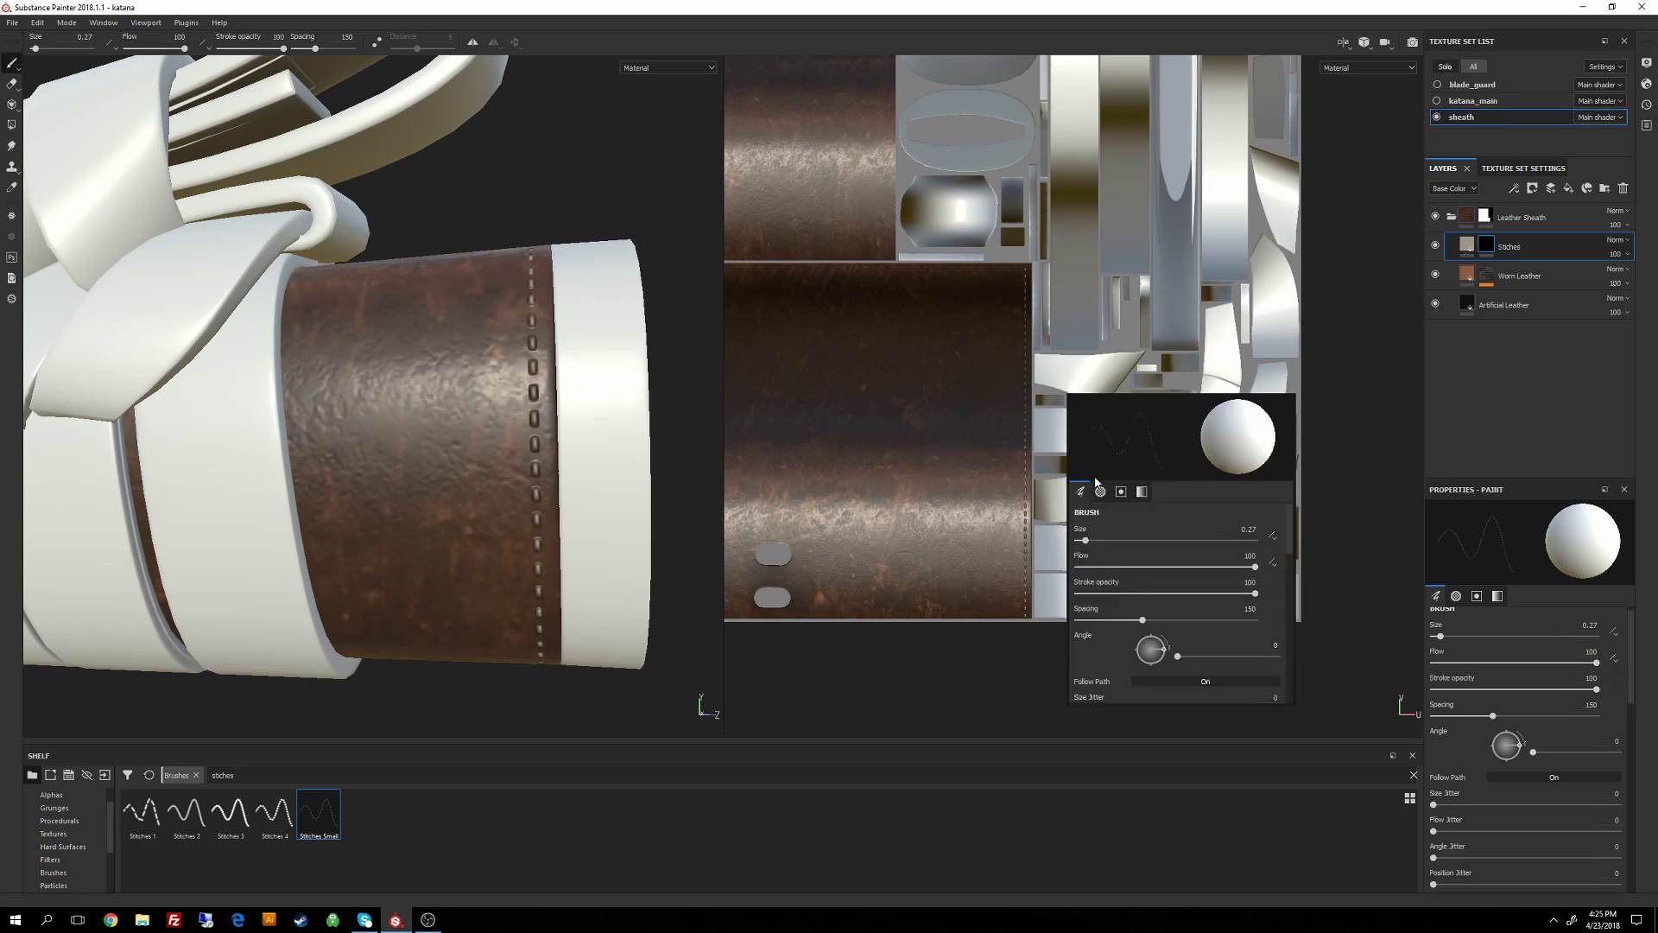
key("ctrl+z")
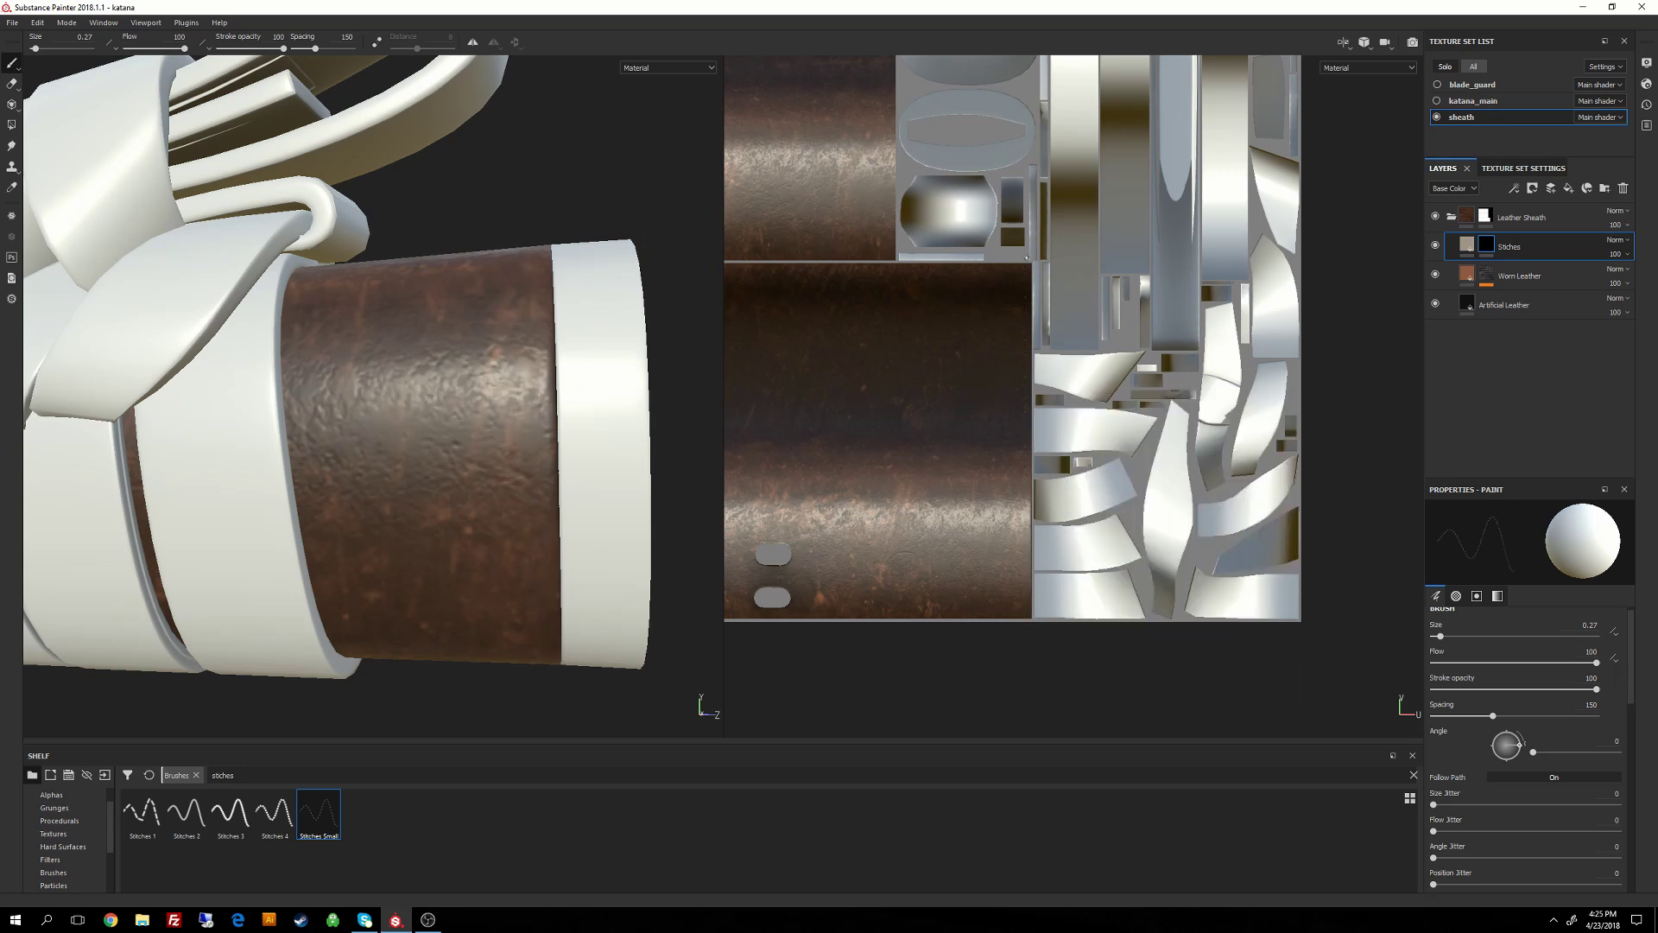
Try another snapped straight stitch row closer to the UV island's right edge, check it around the sheath and undo it.
key("shift")
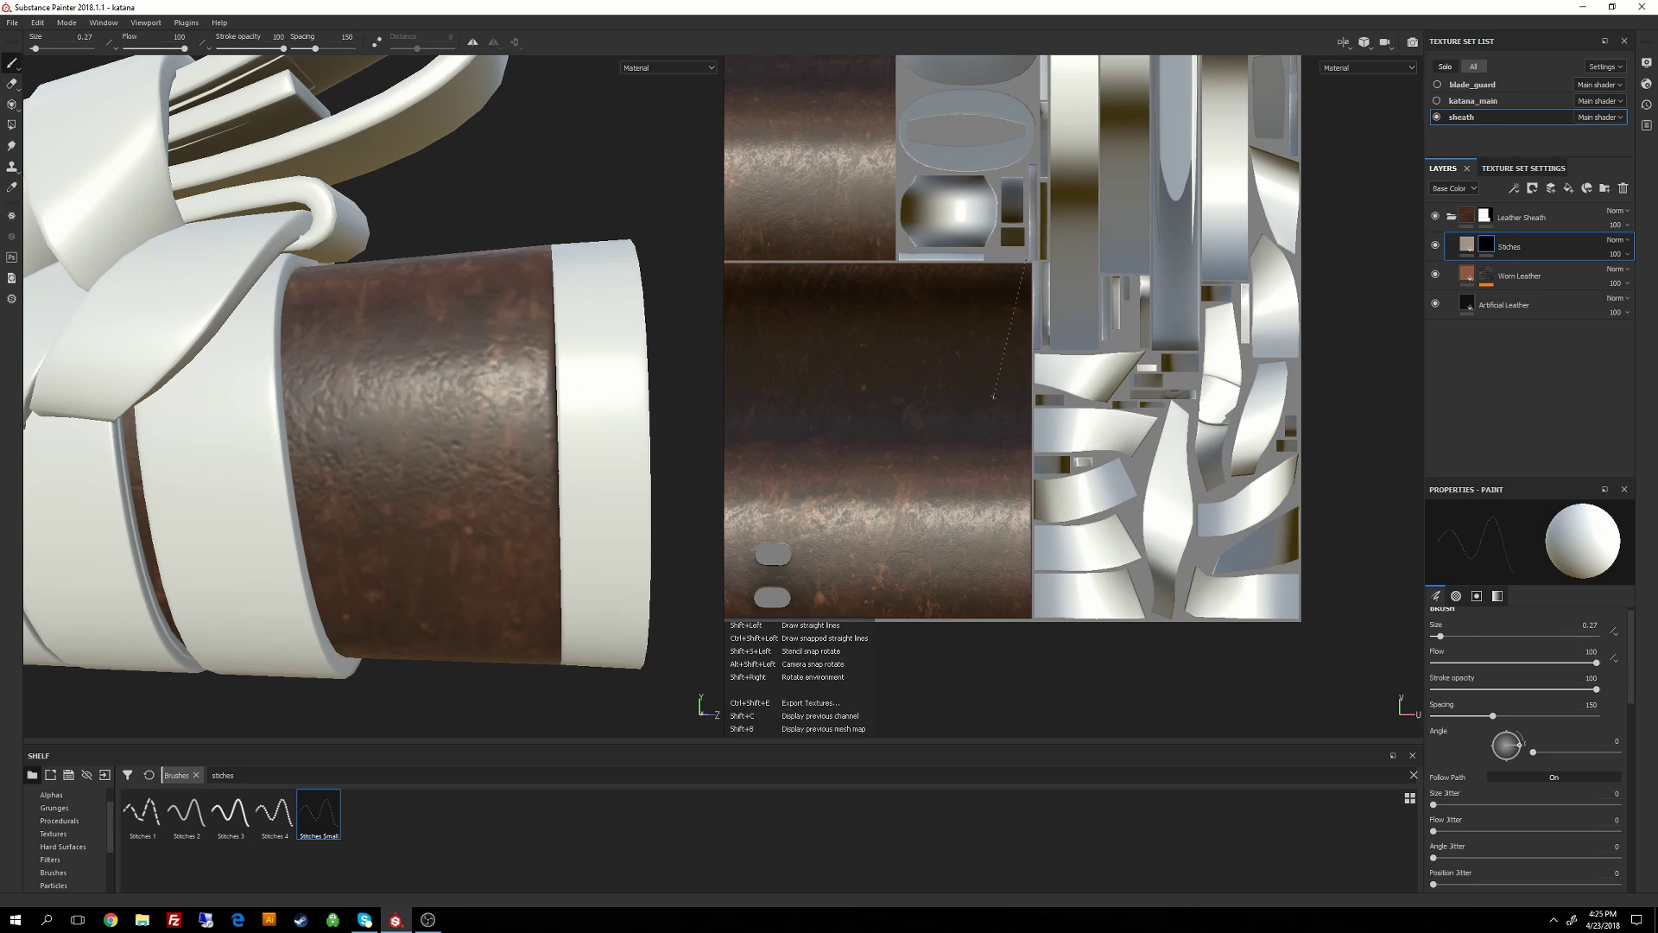
key("ctrl")
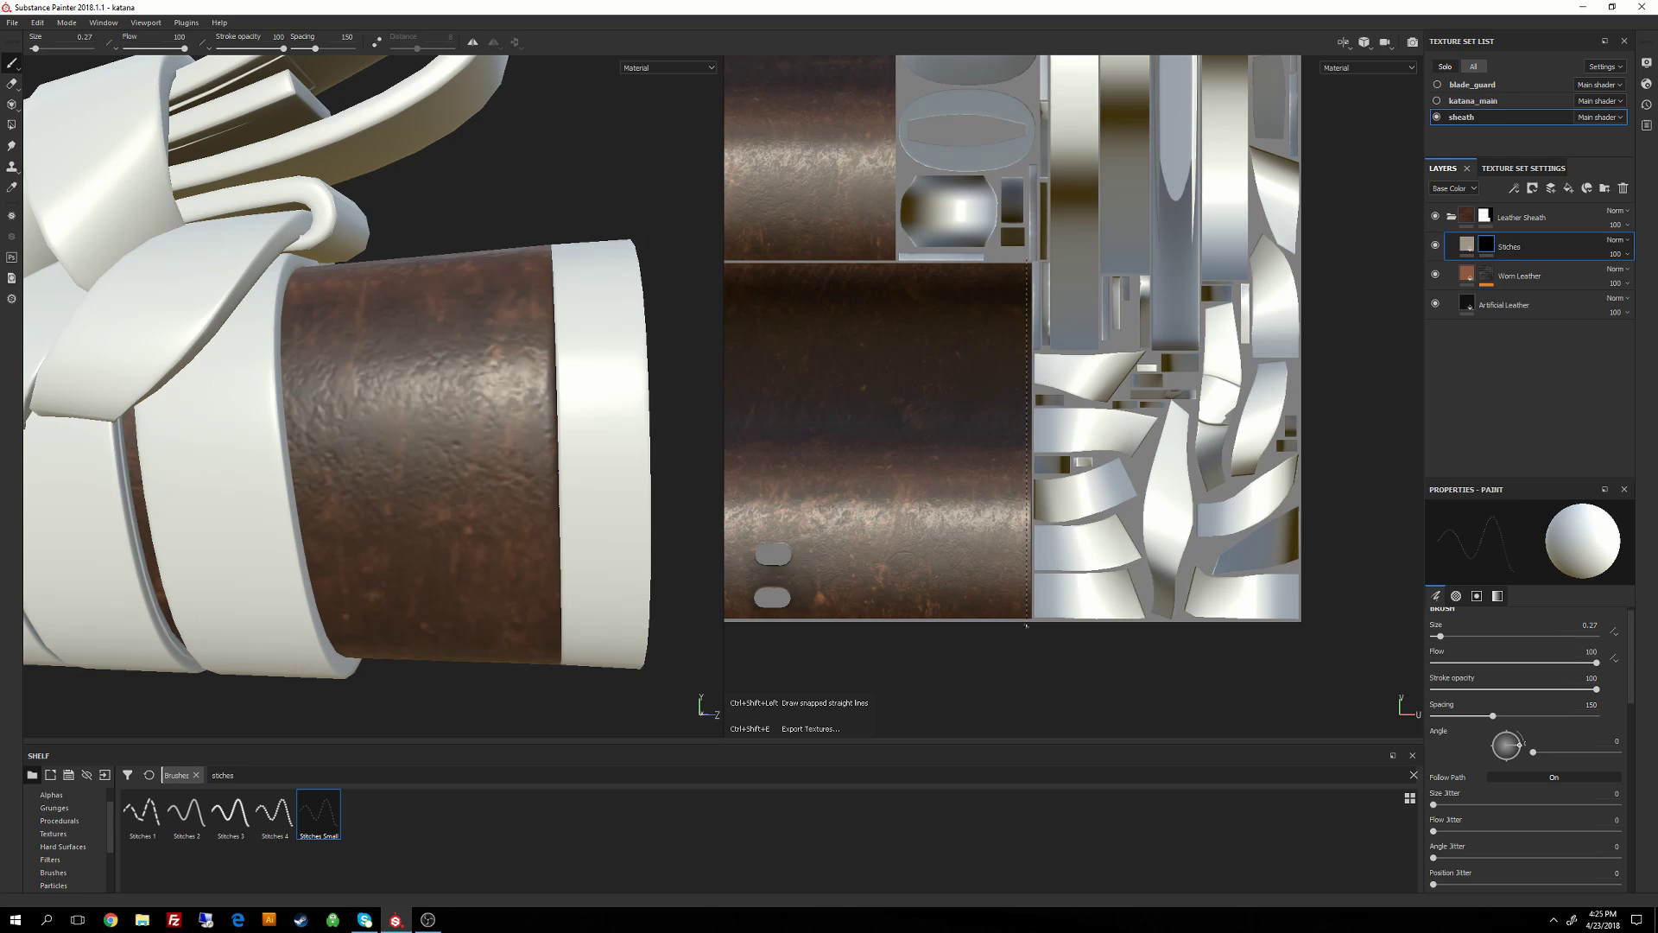
left_click(1027, 624, "ctrl+shift")
left_click_drag(418, 336, 491, 418, "alt")
left_click_drag(488, 70, 482, 505, "alt")
left_click_drag(451, 401, 452, 410, "alt")
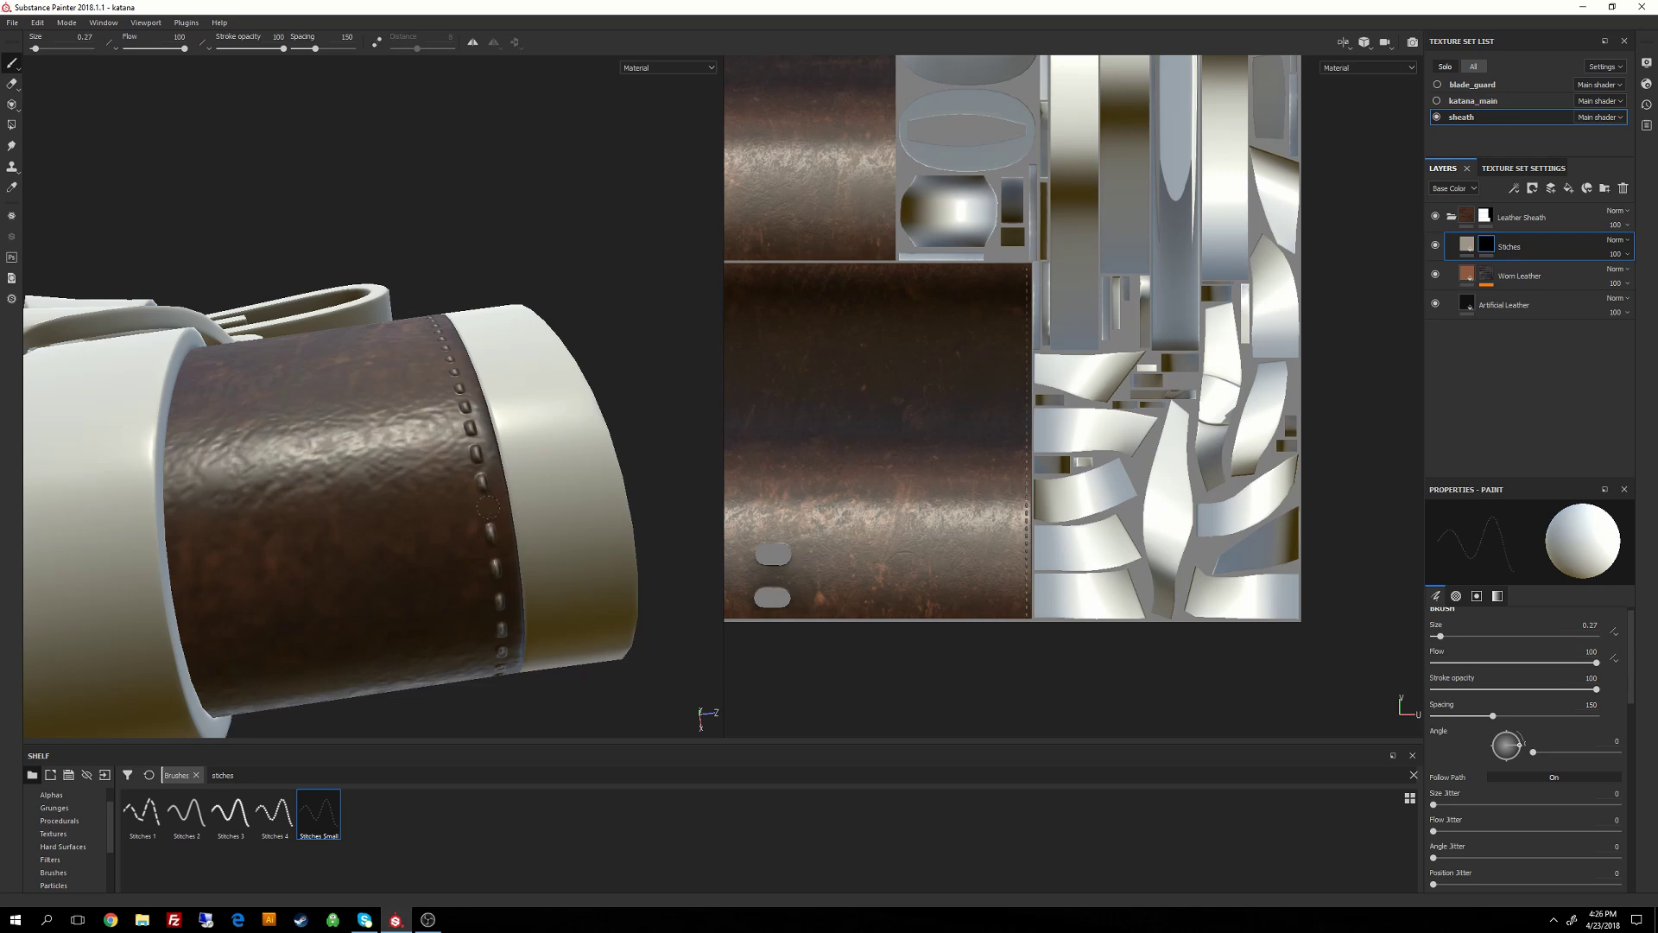
left_click_drag(590, 510, 544, 344, "alt")
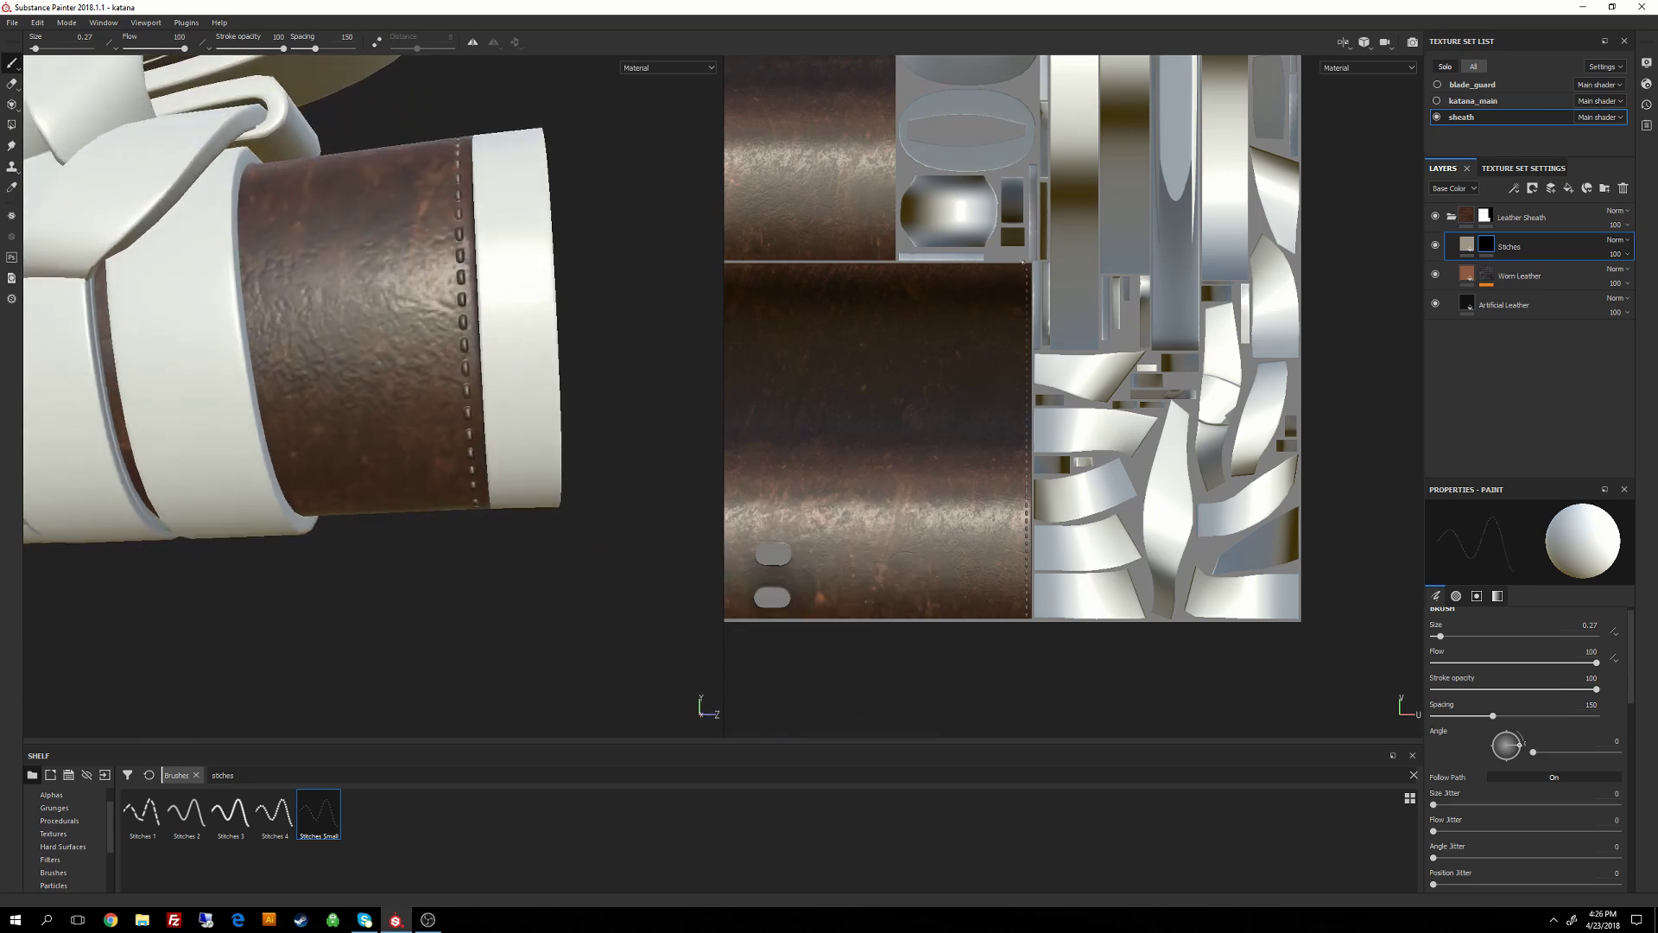
key("ctrl+z")
Paint two parallel, snapped straight rows of stitches down the full height of the leather UV island's right edge.
left_click(1026, 258)
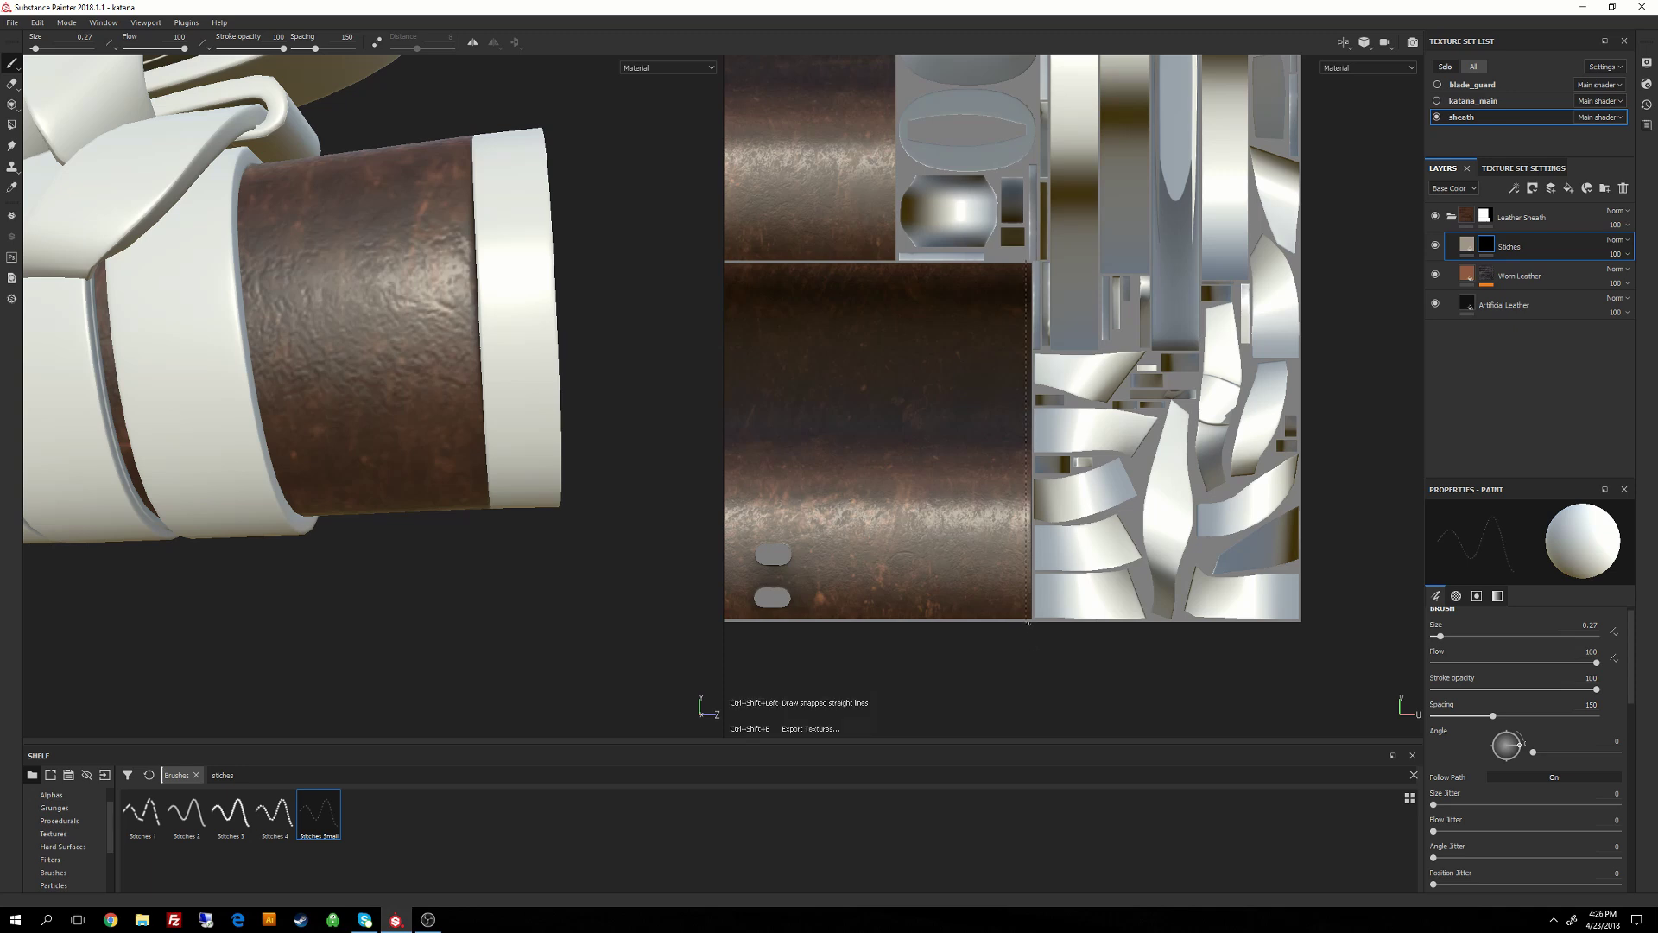
left_click(1028, 620, "ctrl+shift")
left_click_drag(501, 259, 574, 464, "alt")
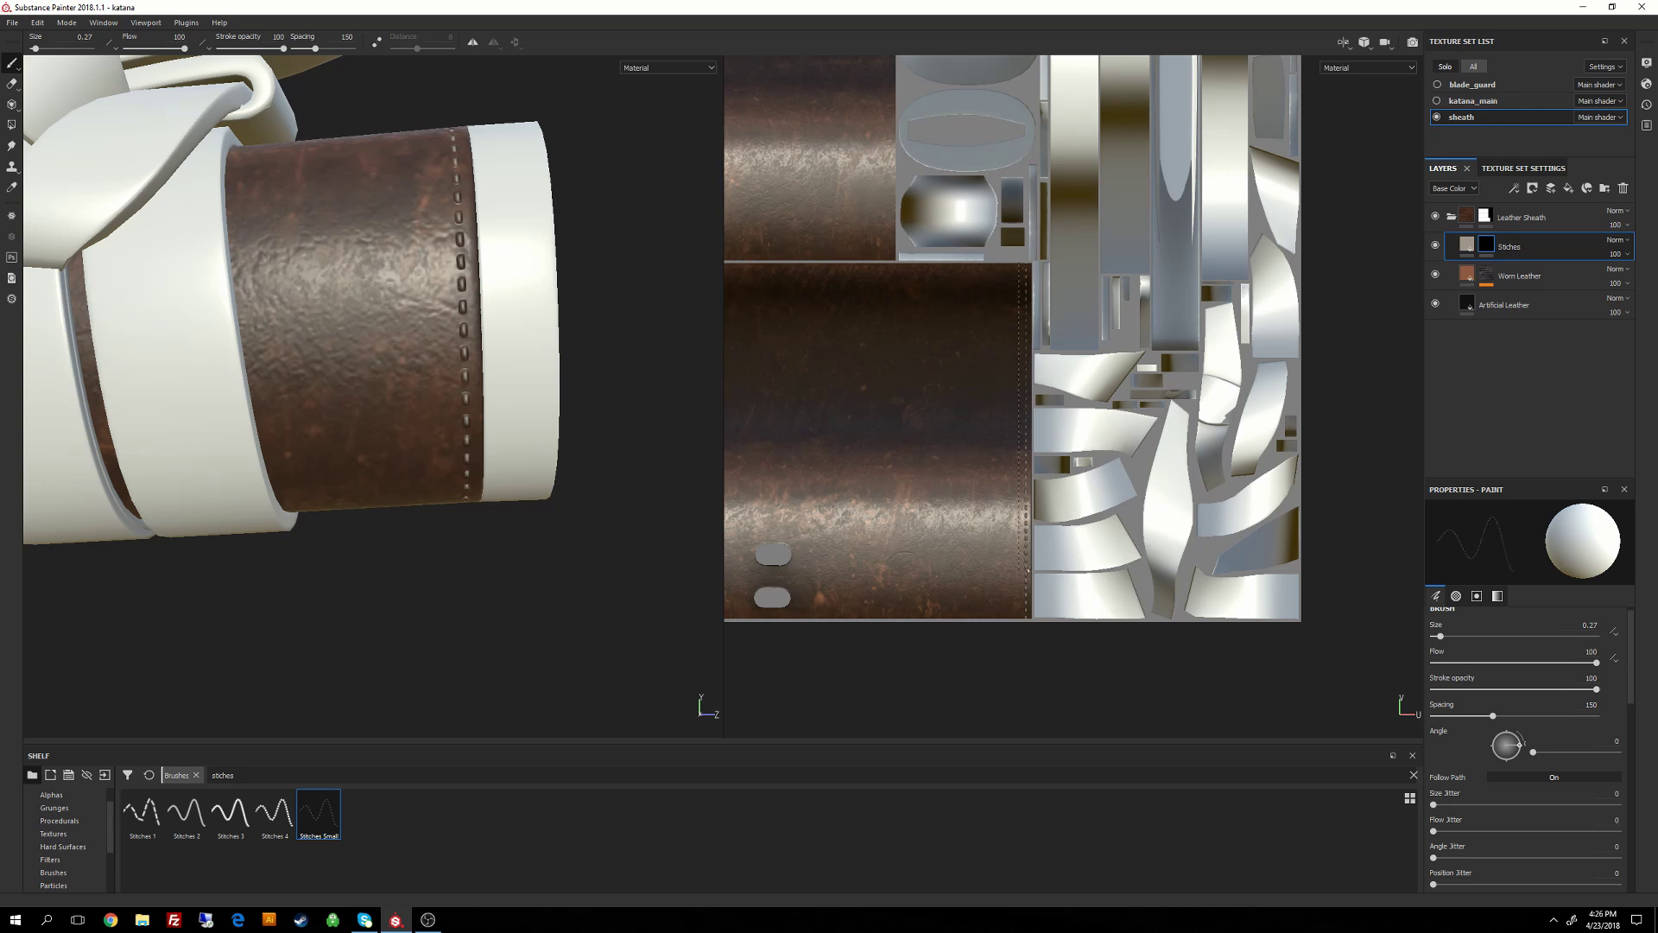
key("ctrl+shift")
left_click(1020, 629, "ctrl+shift")
left_click_drag(704, 397, 454, 527, "alt")
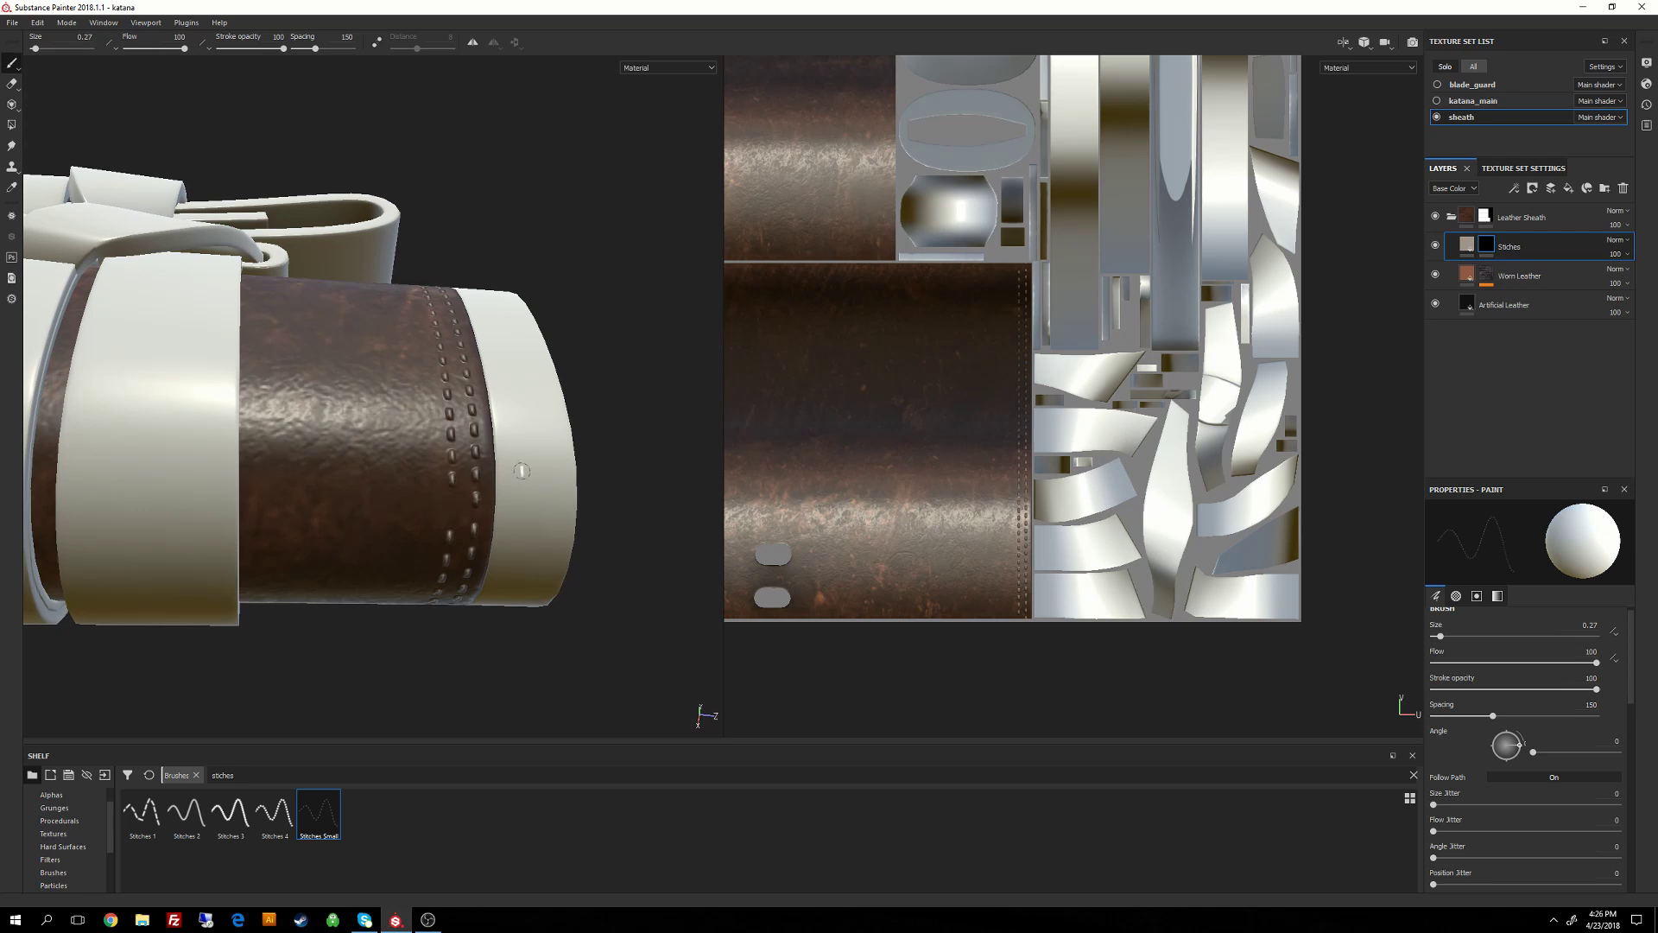
Examine the double row of stitches around the sheath's end and on the UV layout from several angles.
left_click_drag(855, 337, 895, 336, "alt")
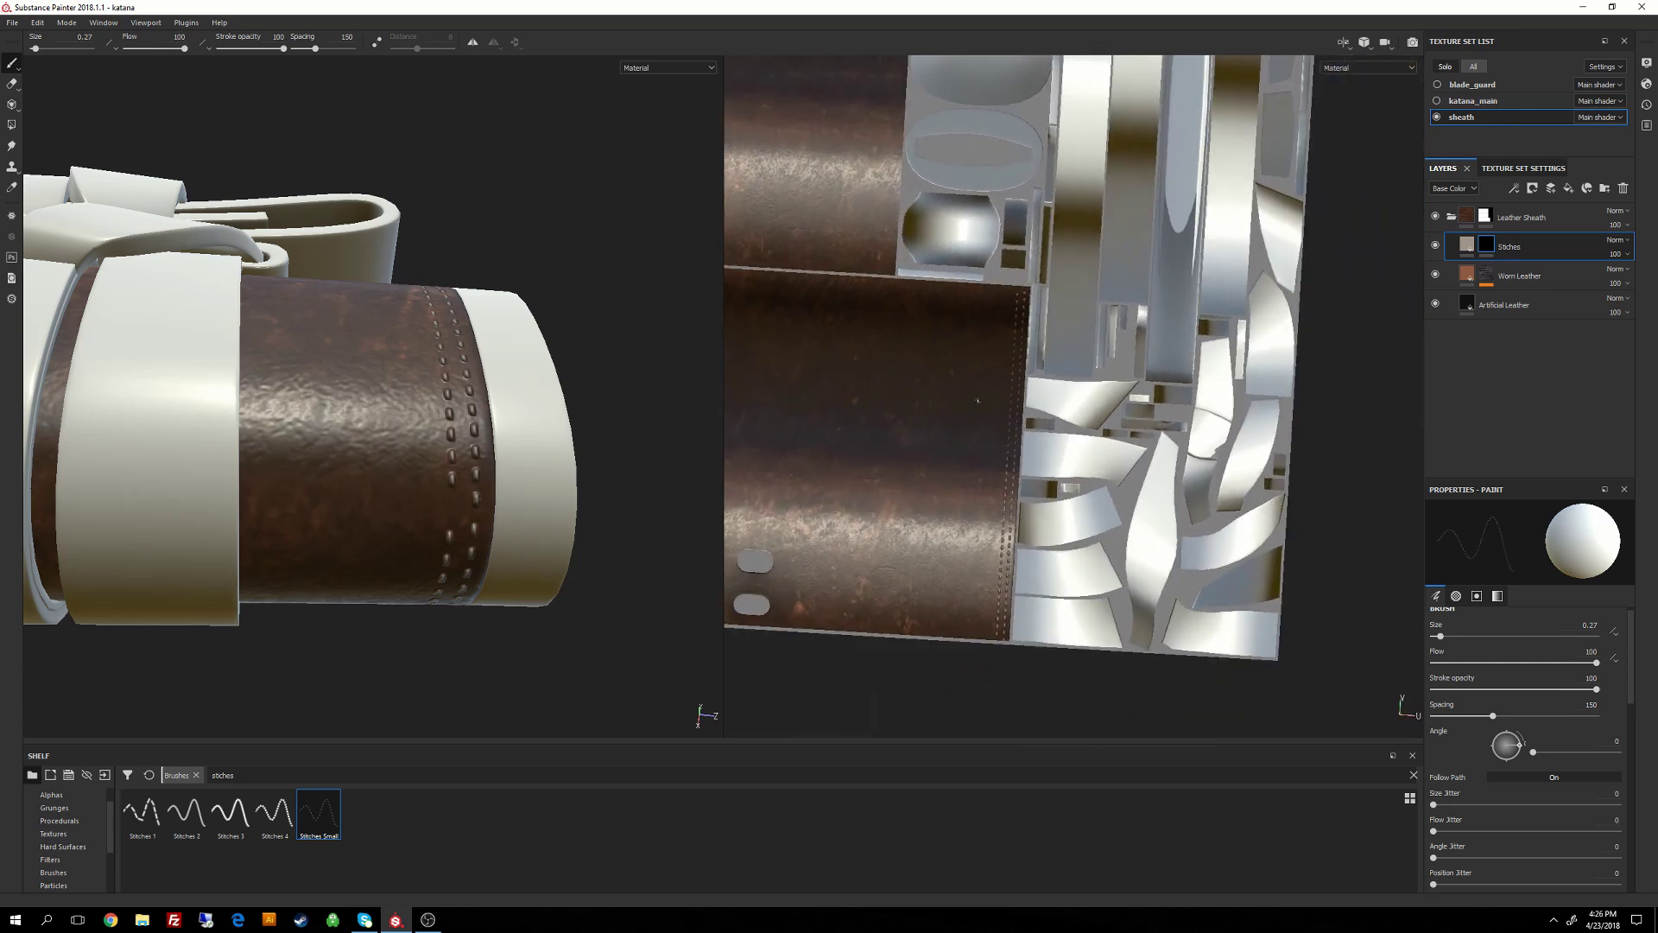
left_click_drag(978, 400, 1038, 278, "alt")
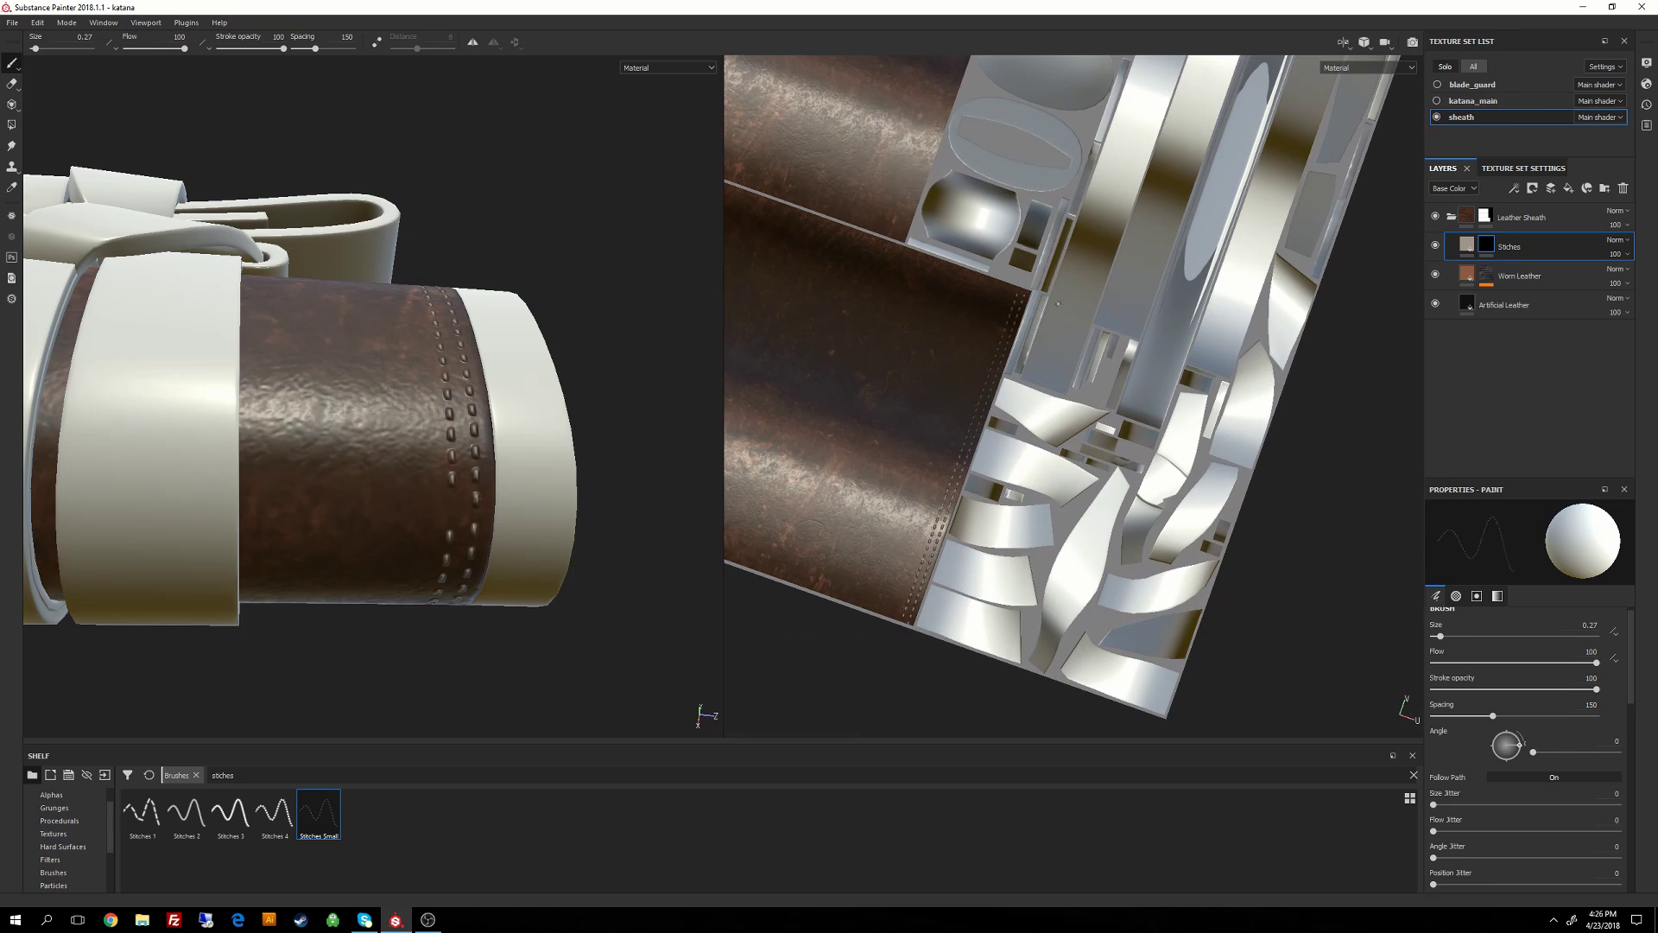
left_click_drag(1057, 302, 1050, 297, "alt+shift")
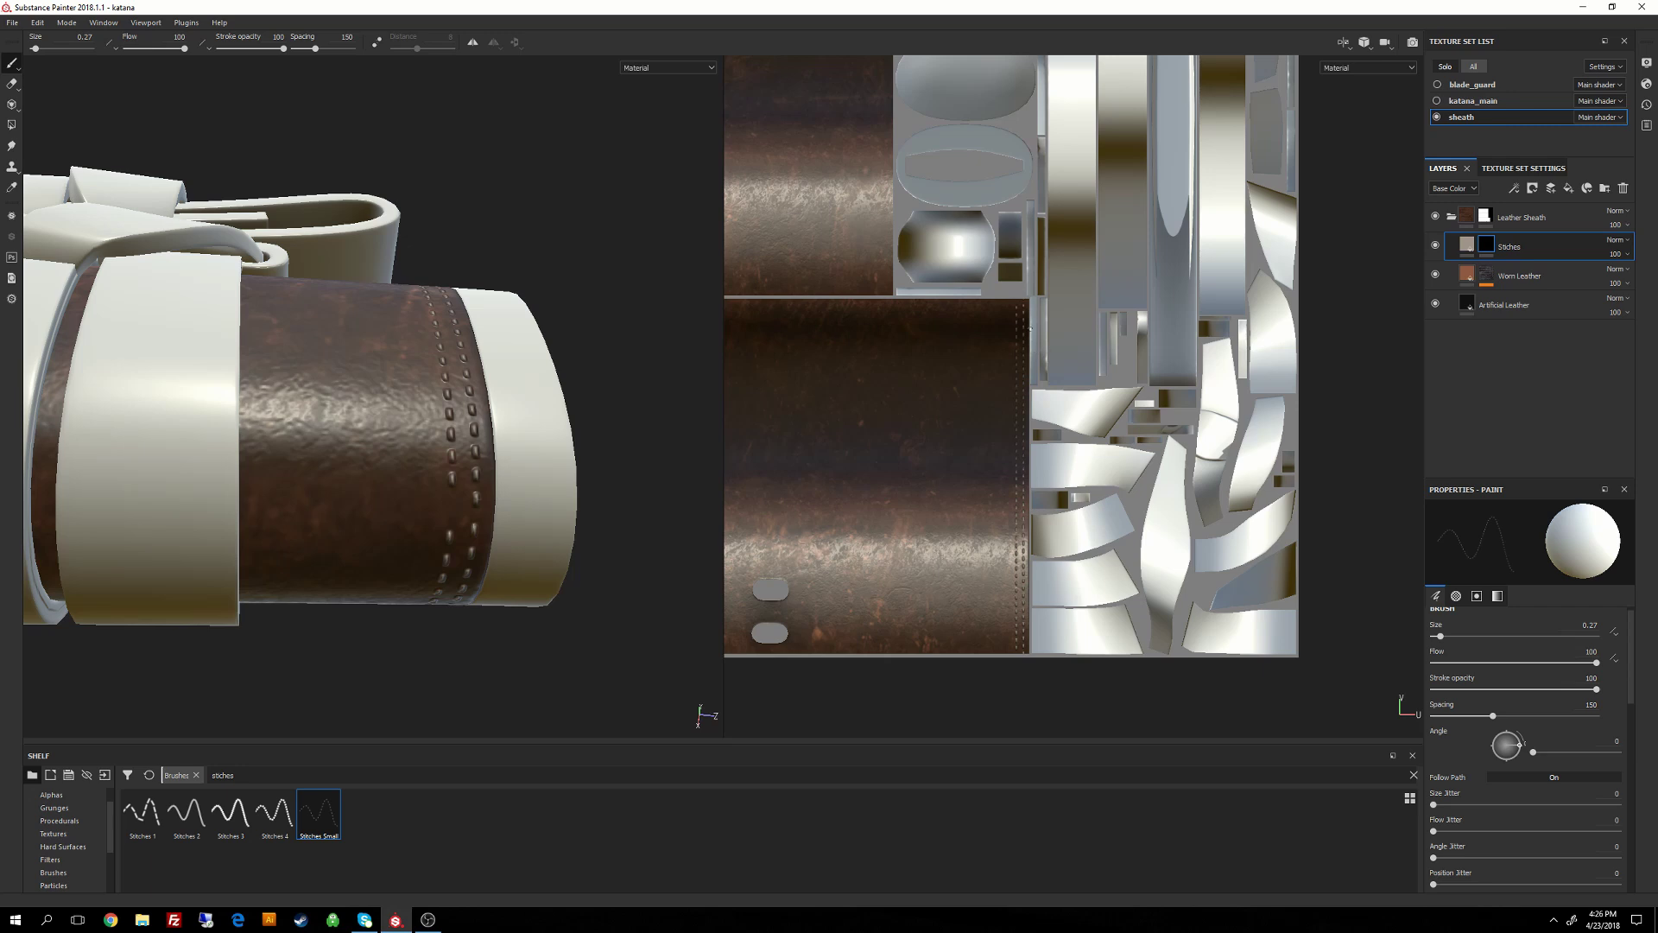
key("ctrl+z")
left_click_drag(456, 537, 414, 183, "alt")
scroll(518, 486, "up", 2)
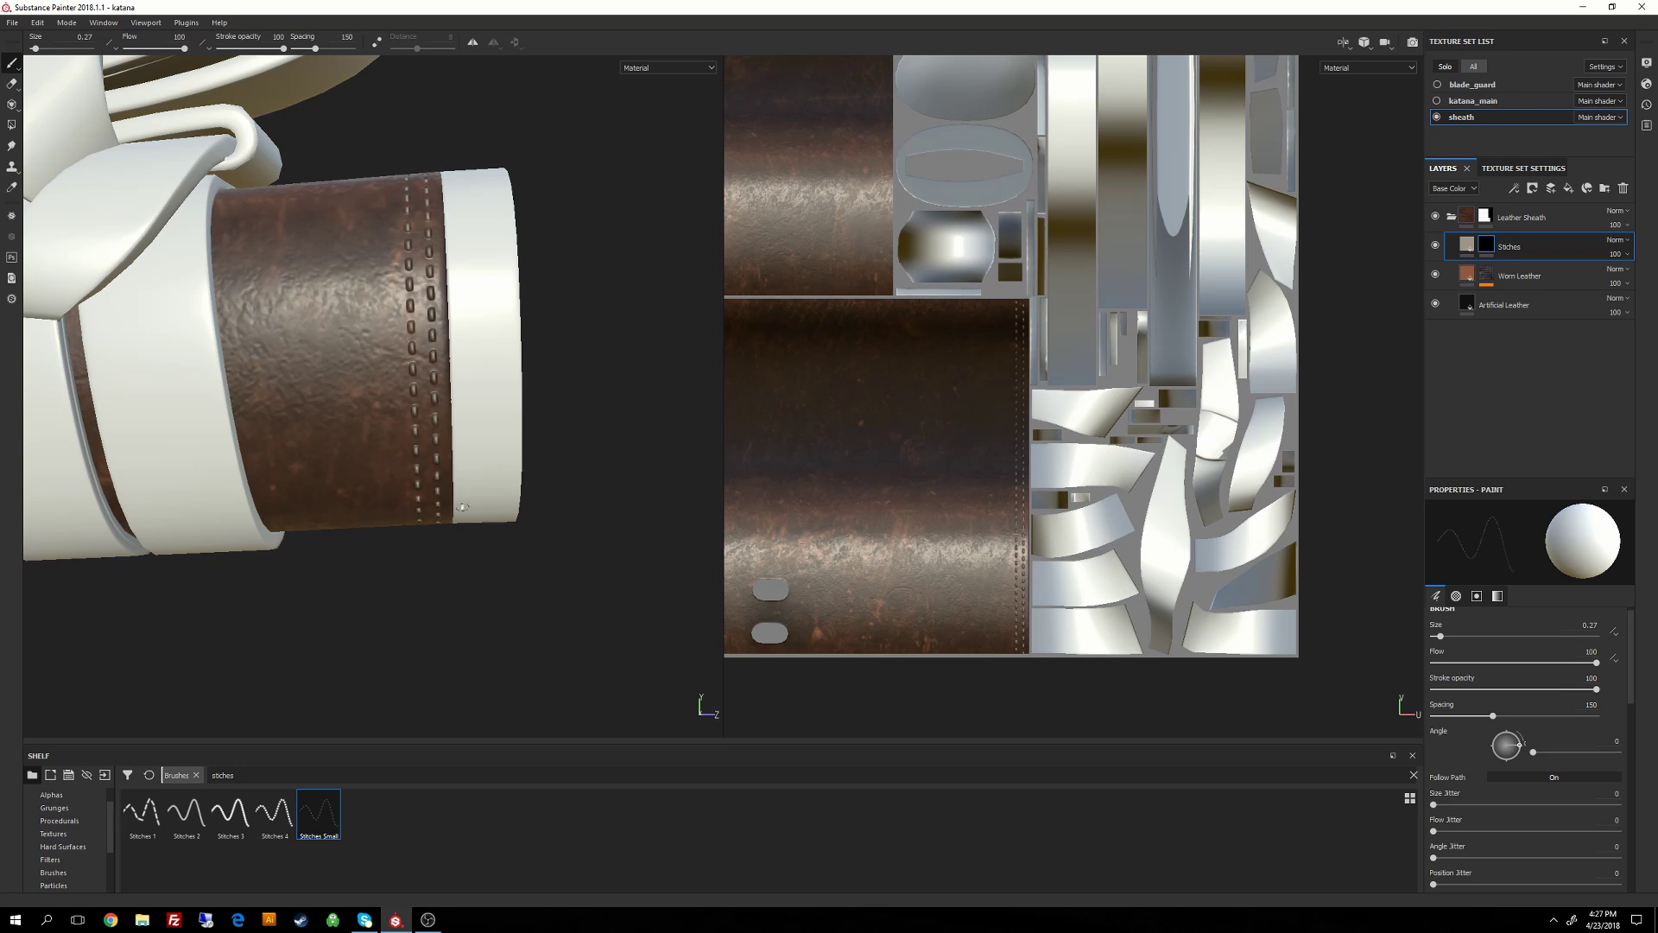
left_click_drag(470, 415, 404, 458, "alt")
left_click_drag(462, 127, 462, 234, "alt")
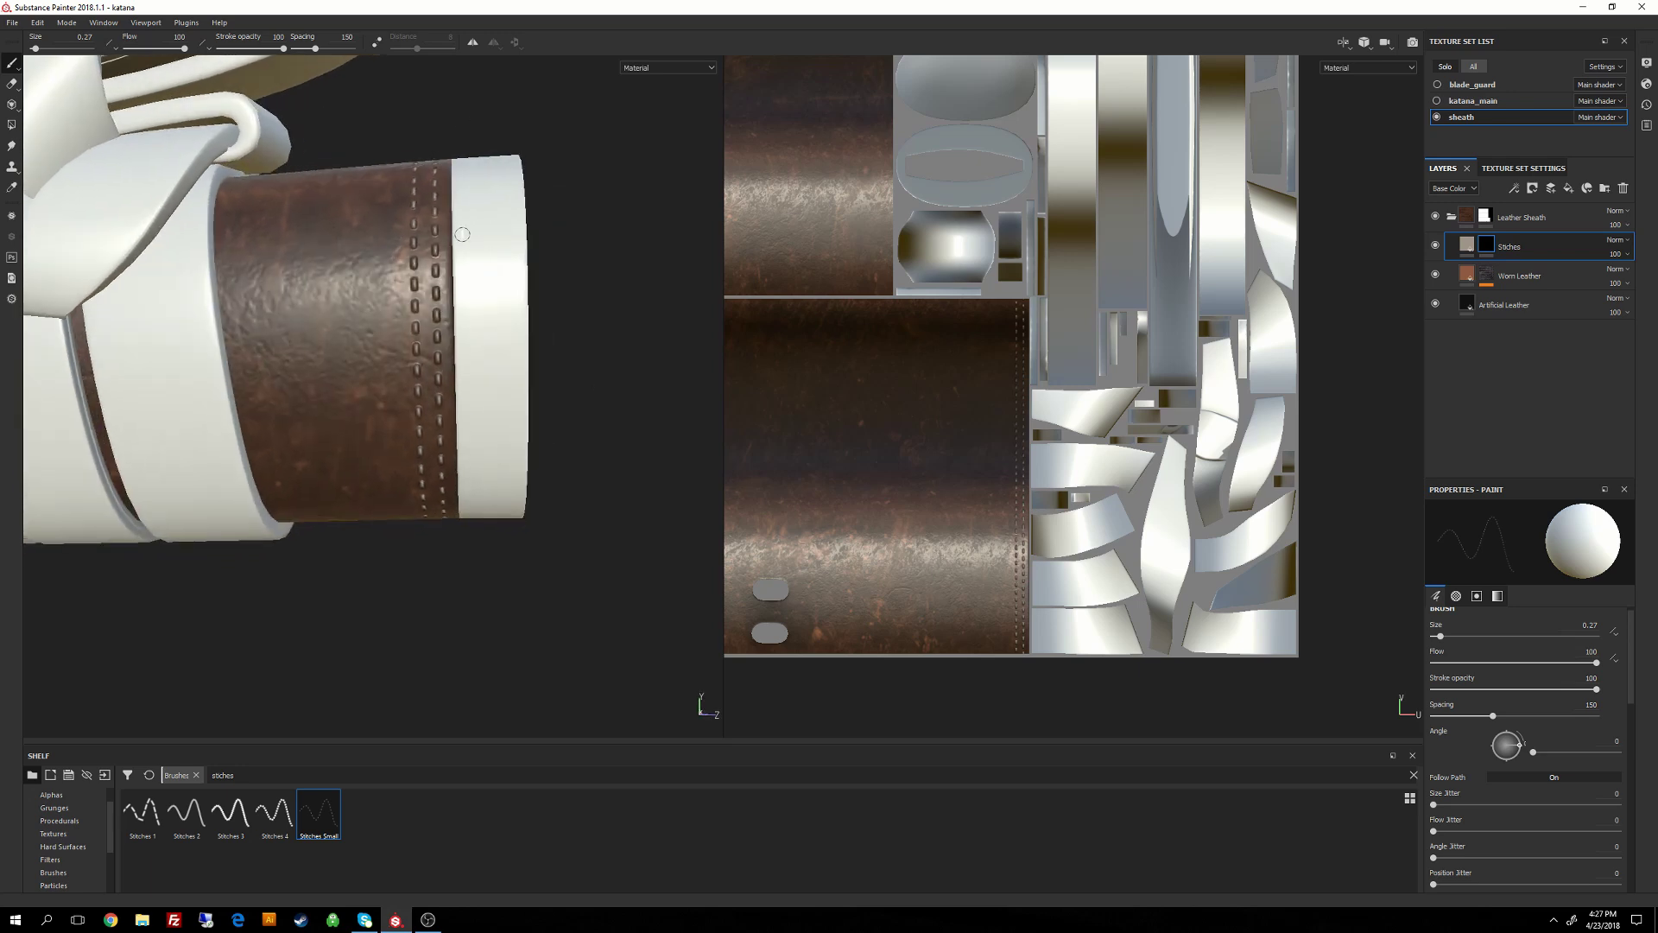
left_click_drag(434, 522, 496, 411, "alt")
middle_click_drag(497, 411, 508, 319, "alt")
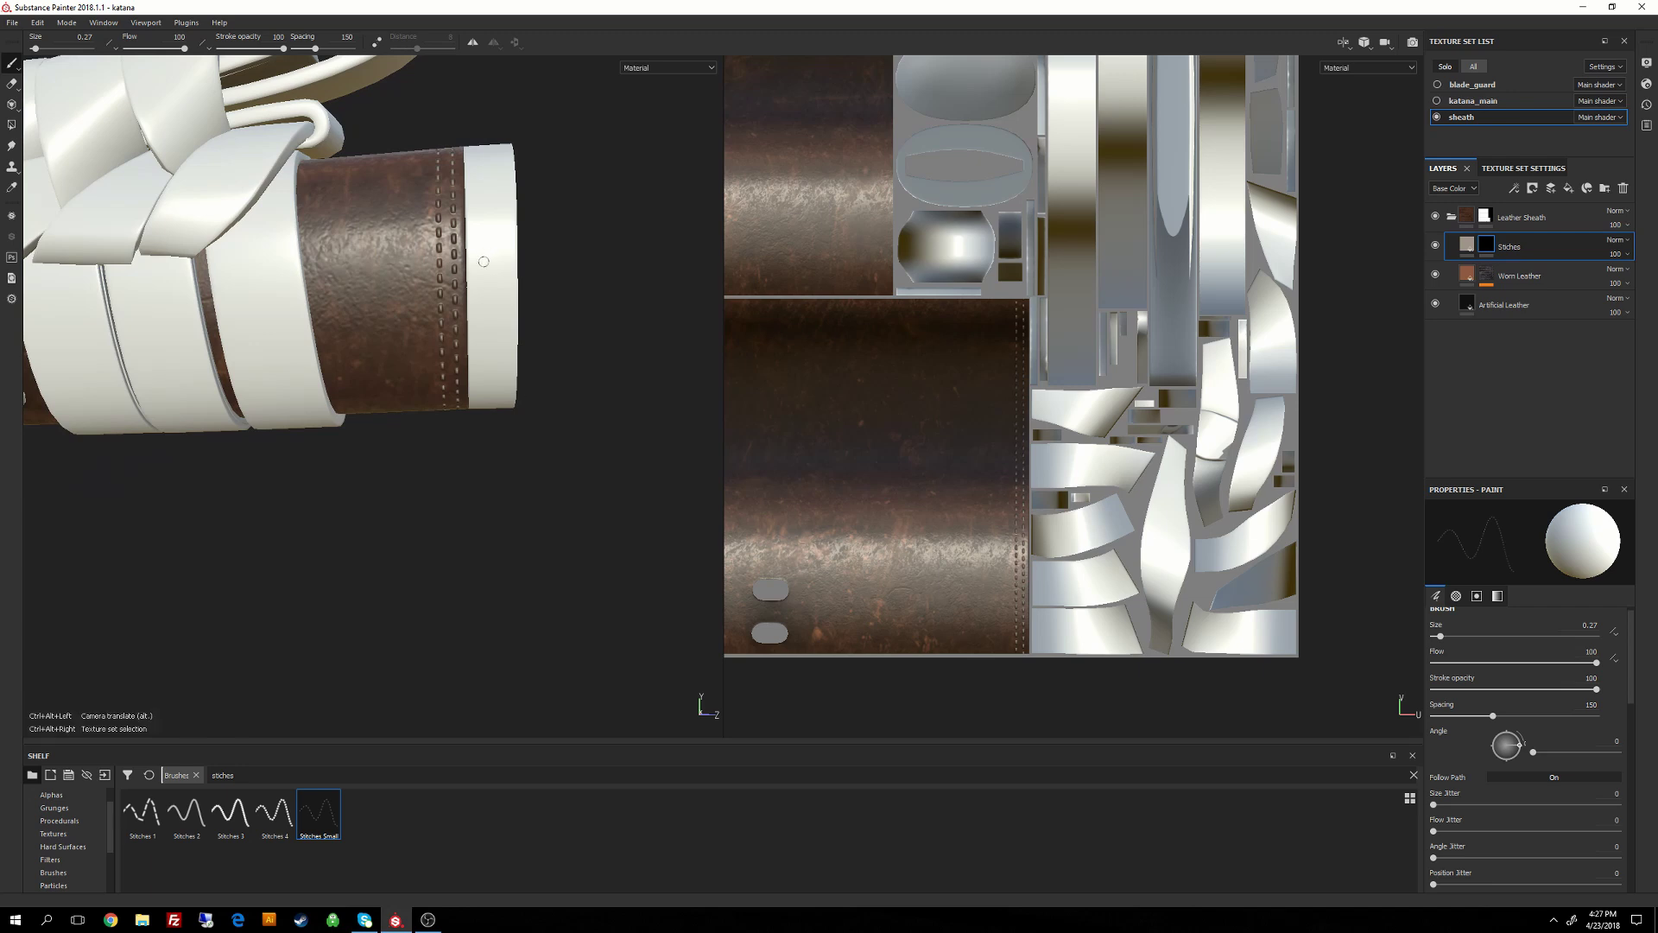
Try a short freehand run of stitches near the leather UV island's left edge, and undo it.
middle_click_drag(884, 451, 1157, 472, "alt")
middle_click_drag(847, 415, 1169, 411, "alt")
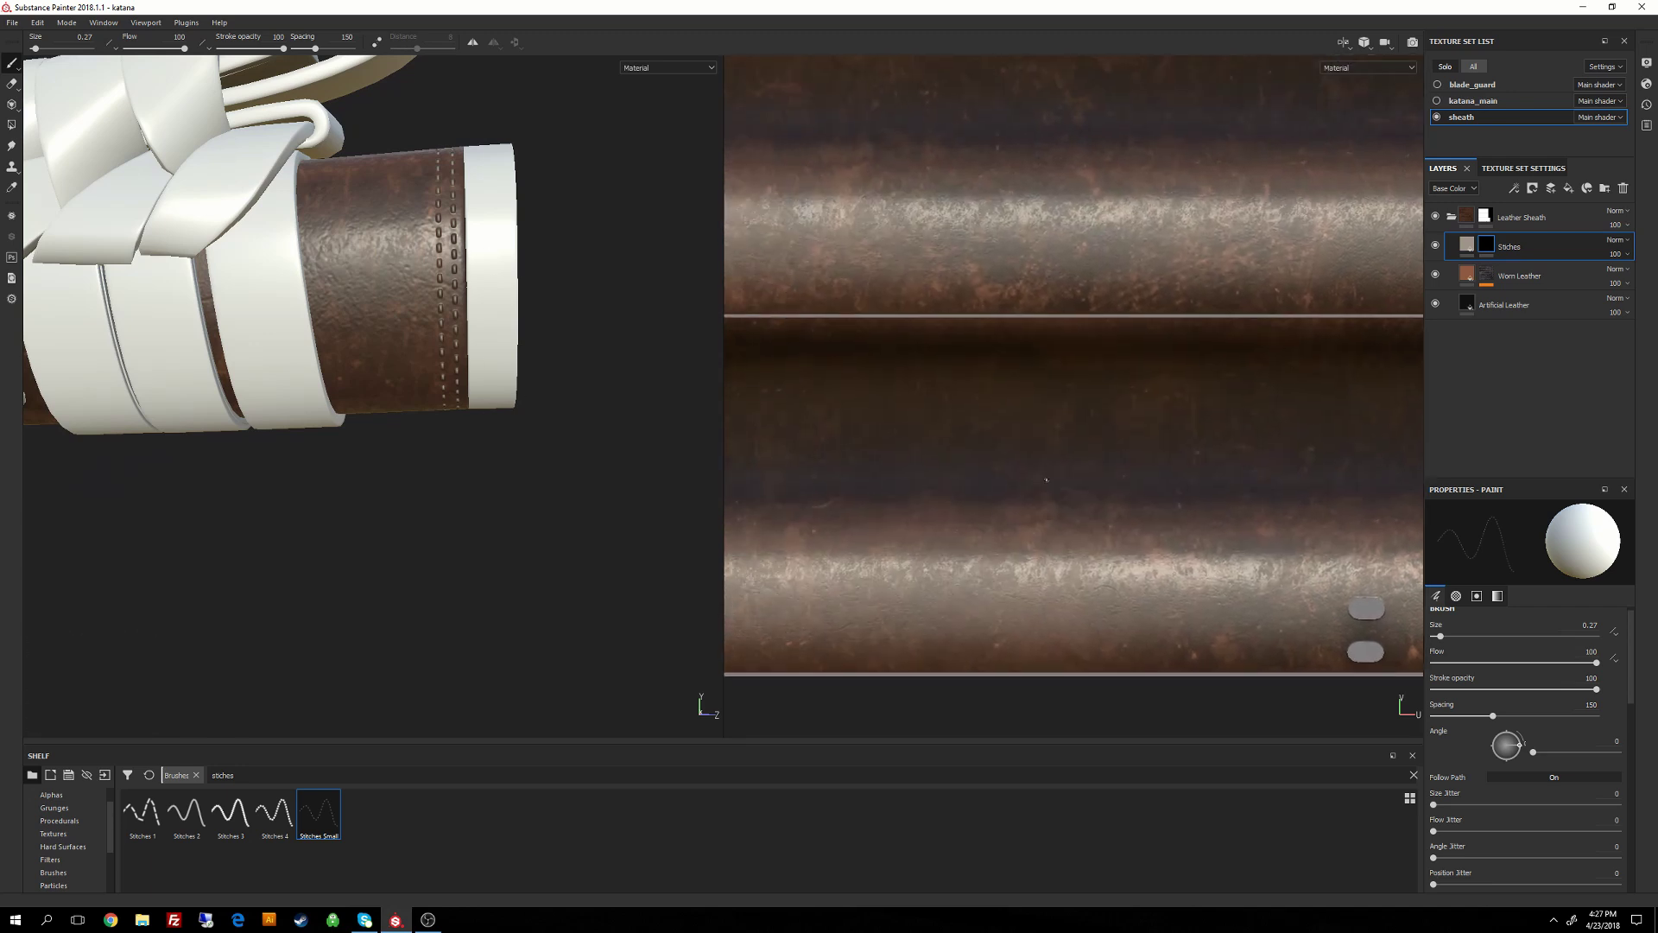
middle_click_drag(790, 352, 1043, 588, "alt")
left_click_drag(708, 466, 625, 446, "alt")
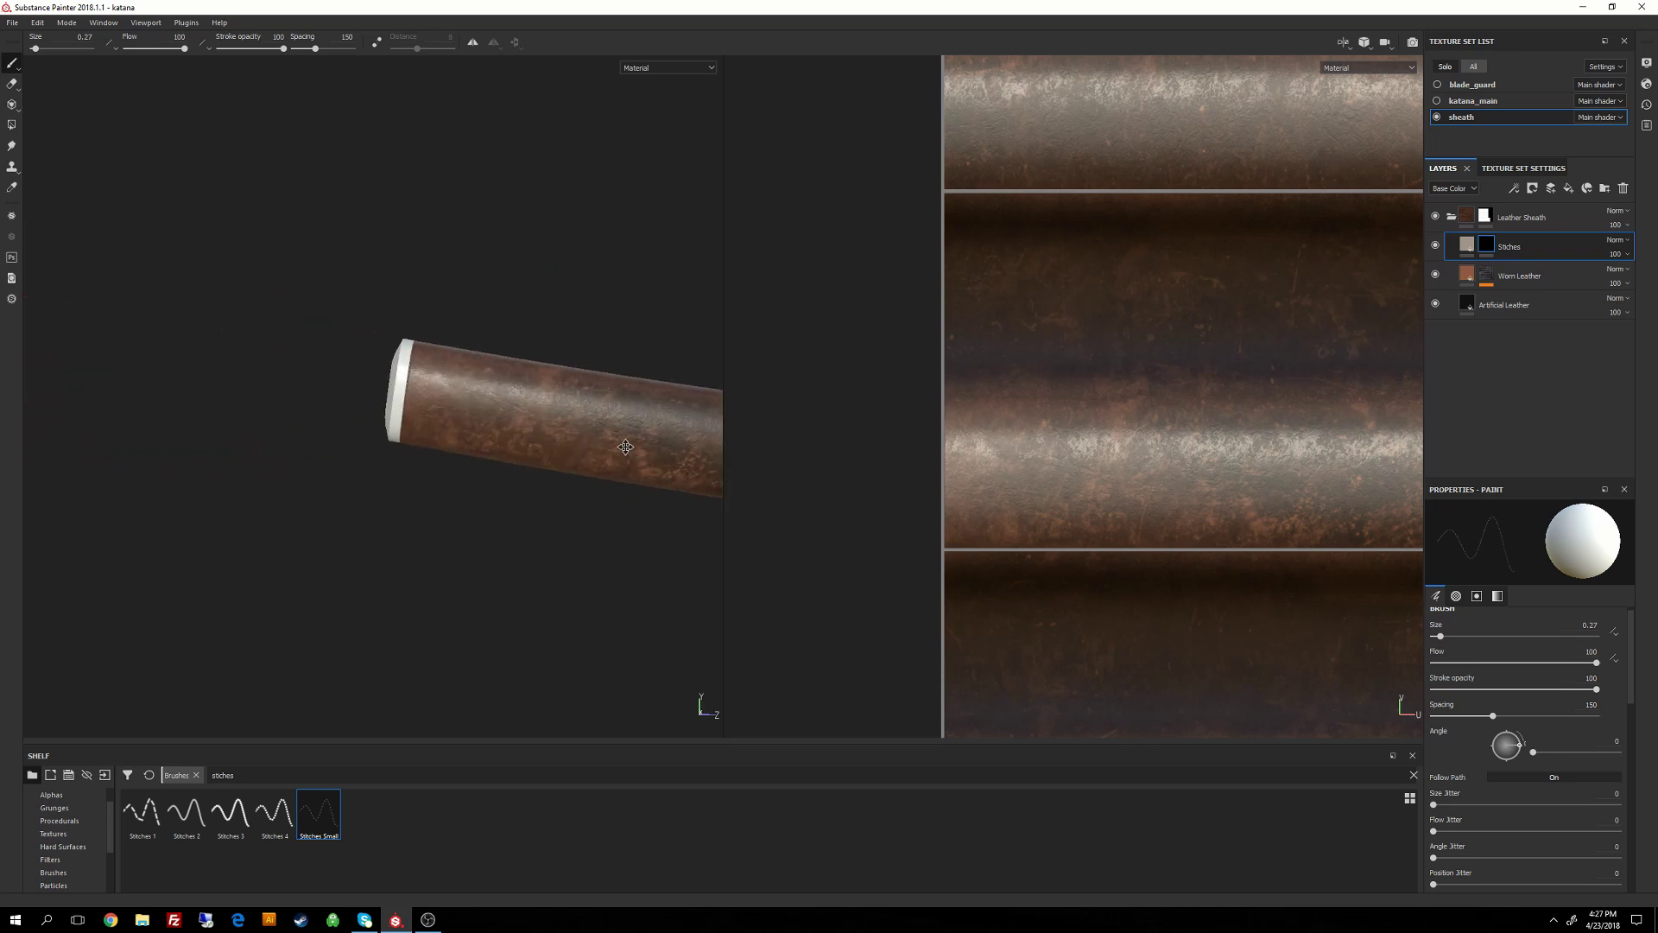
right_click_drag(625, 447, 368, 428, "alt")
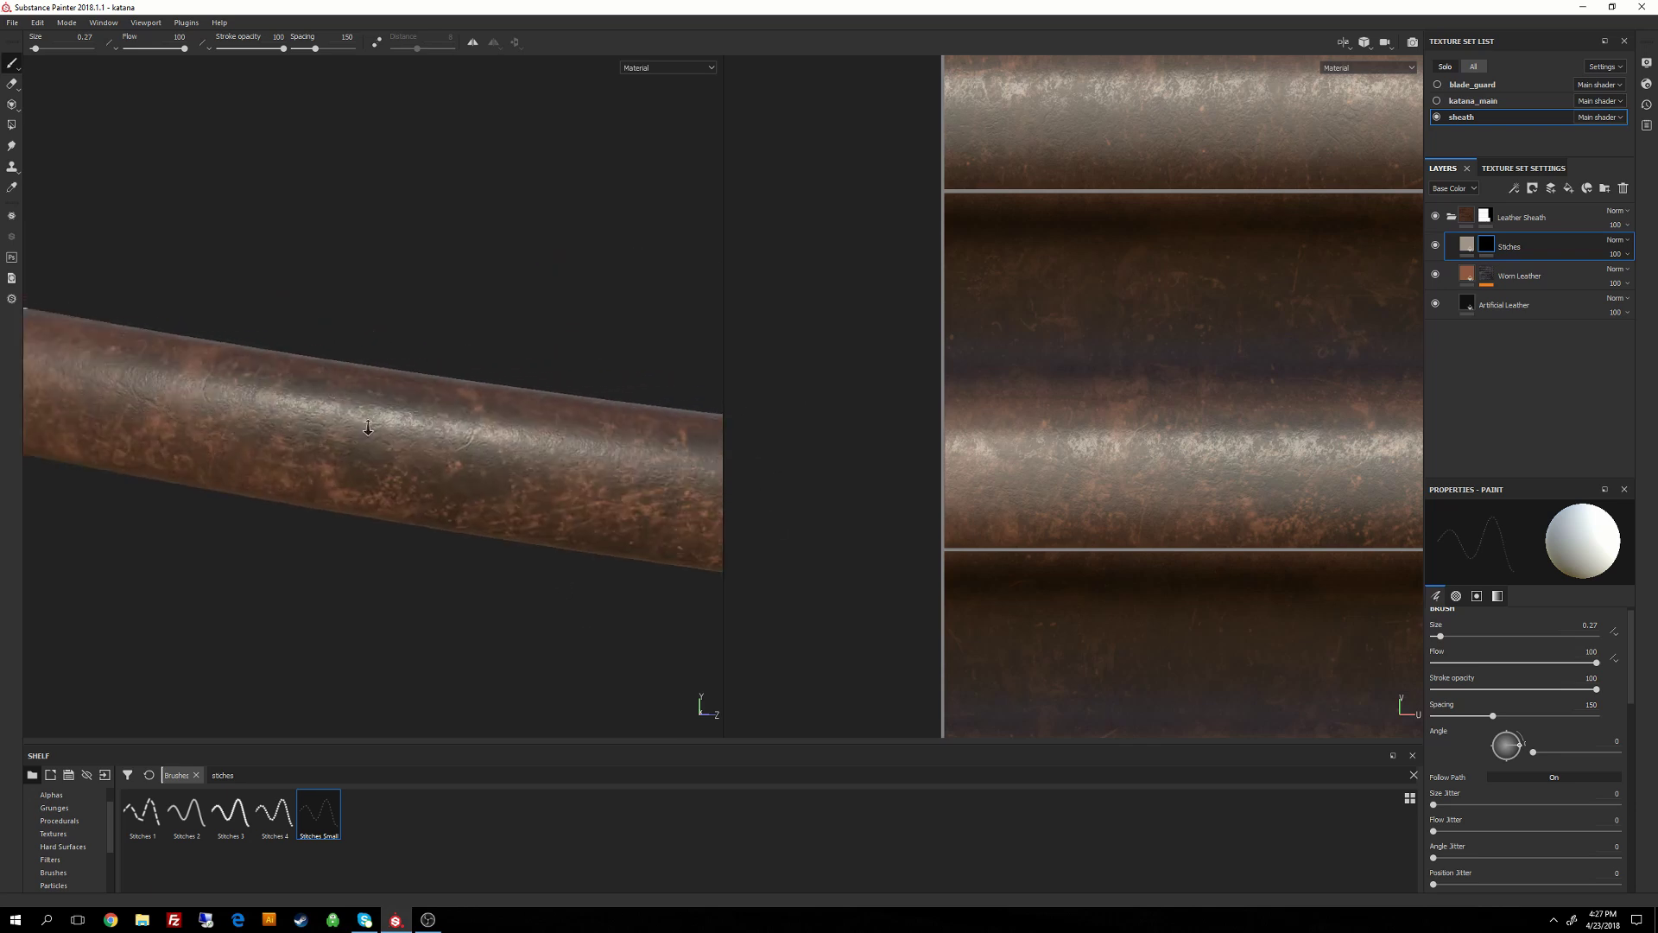
left_click_drag(368, 427, 481, 363, "alt")
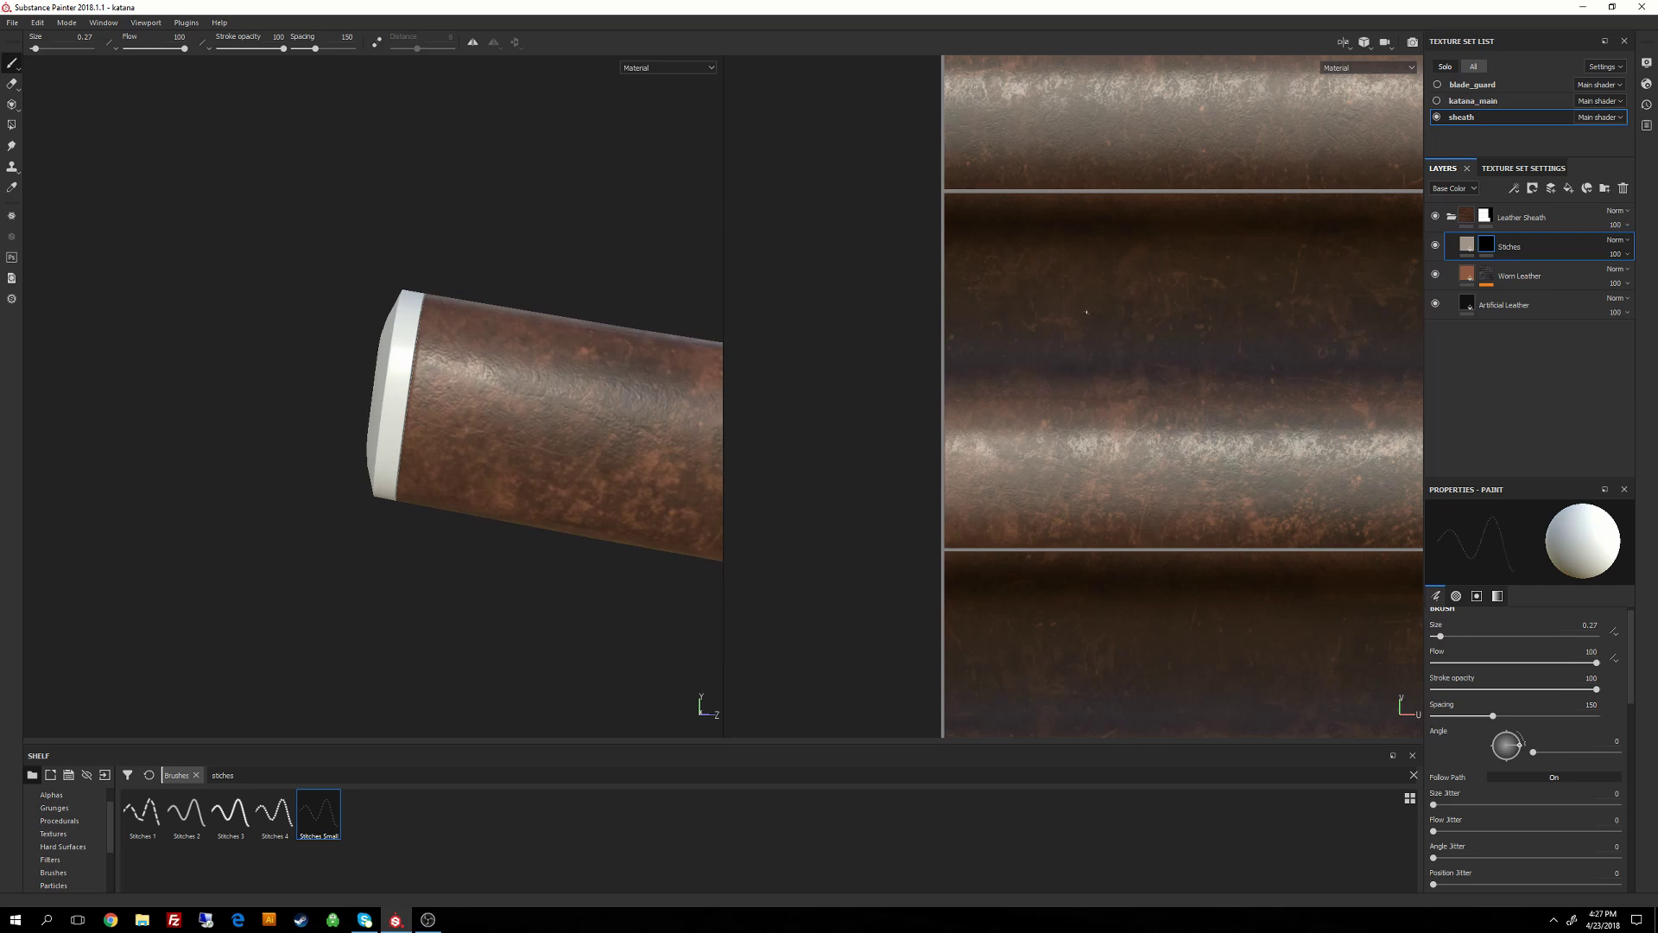
middle_click_drag(1087, 312, 899, 306, "alt")
left_click_drag(837, 234, 842, 338)
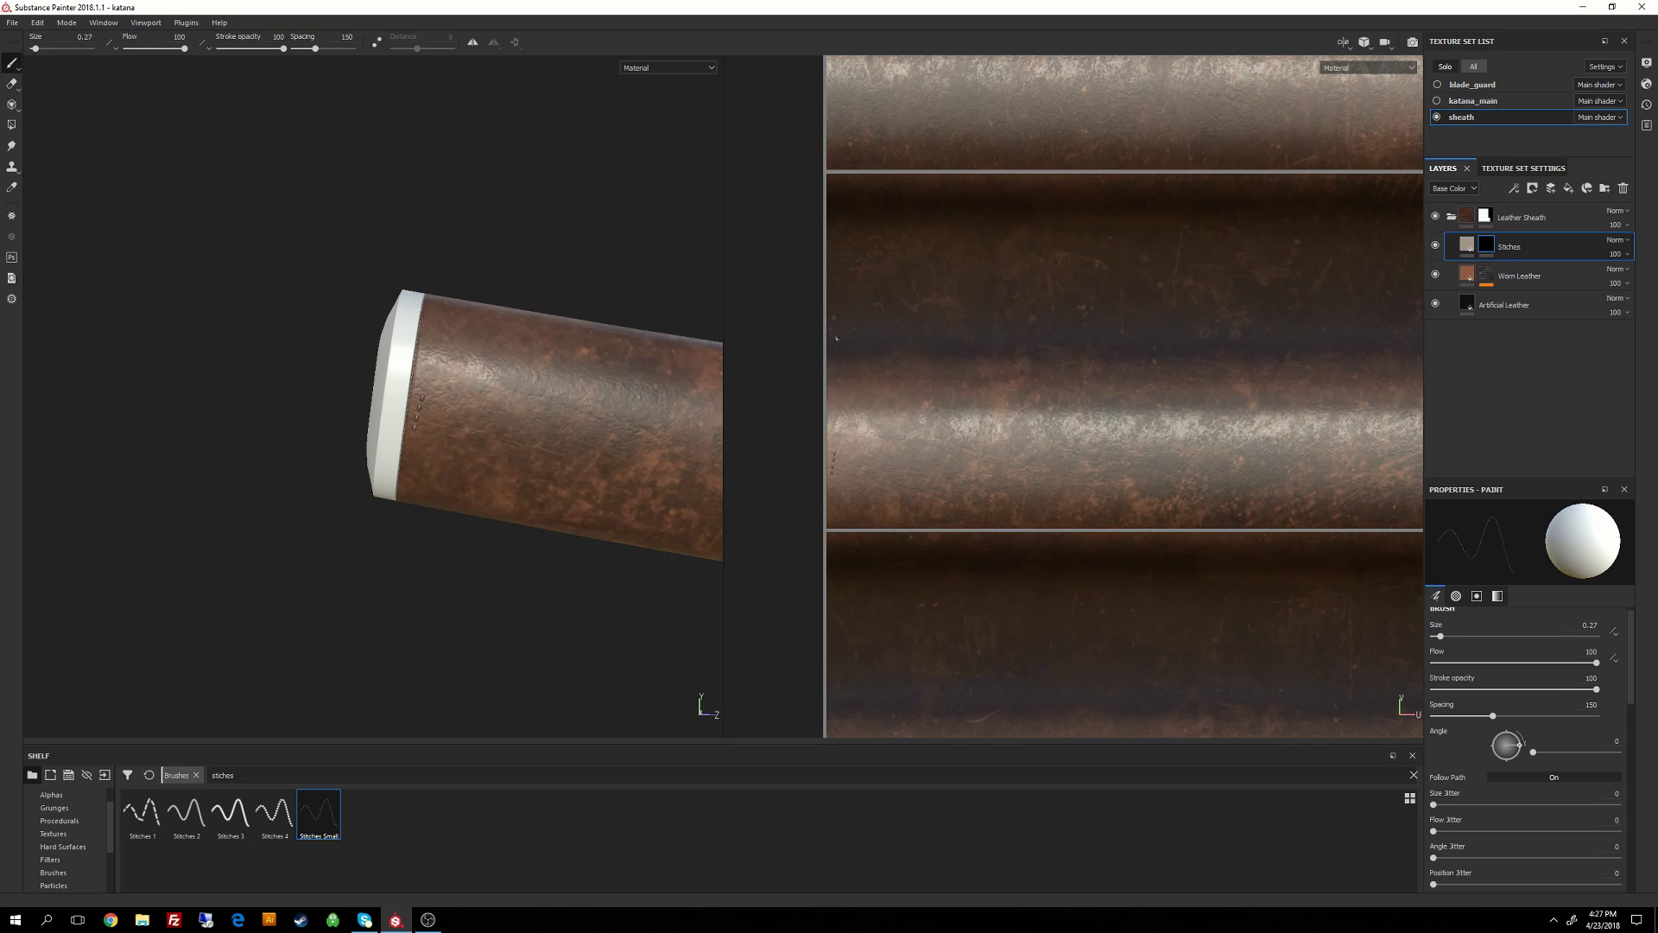
middle_click_drag(836, 338, 876, 362)
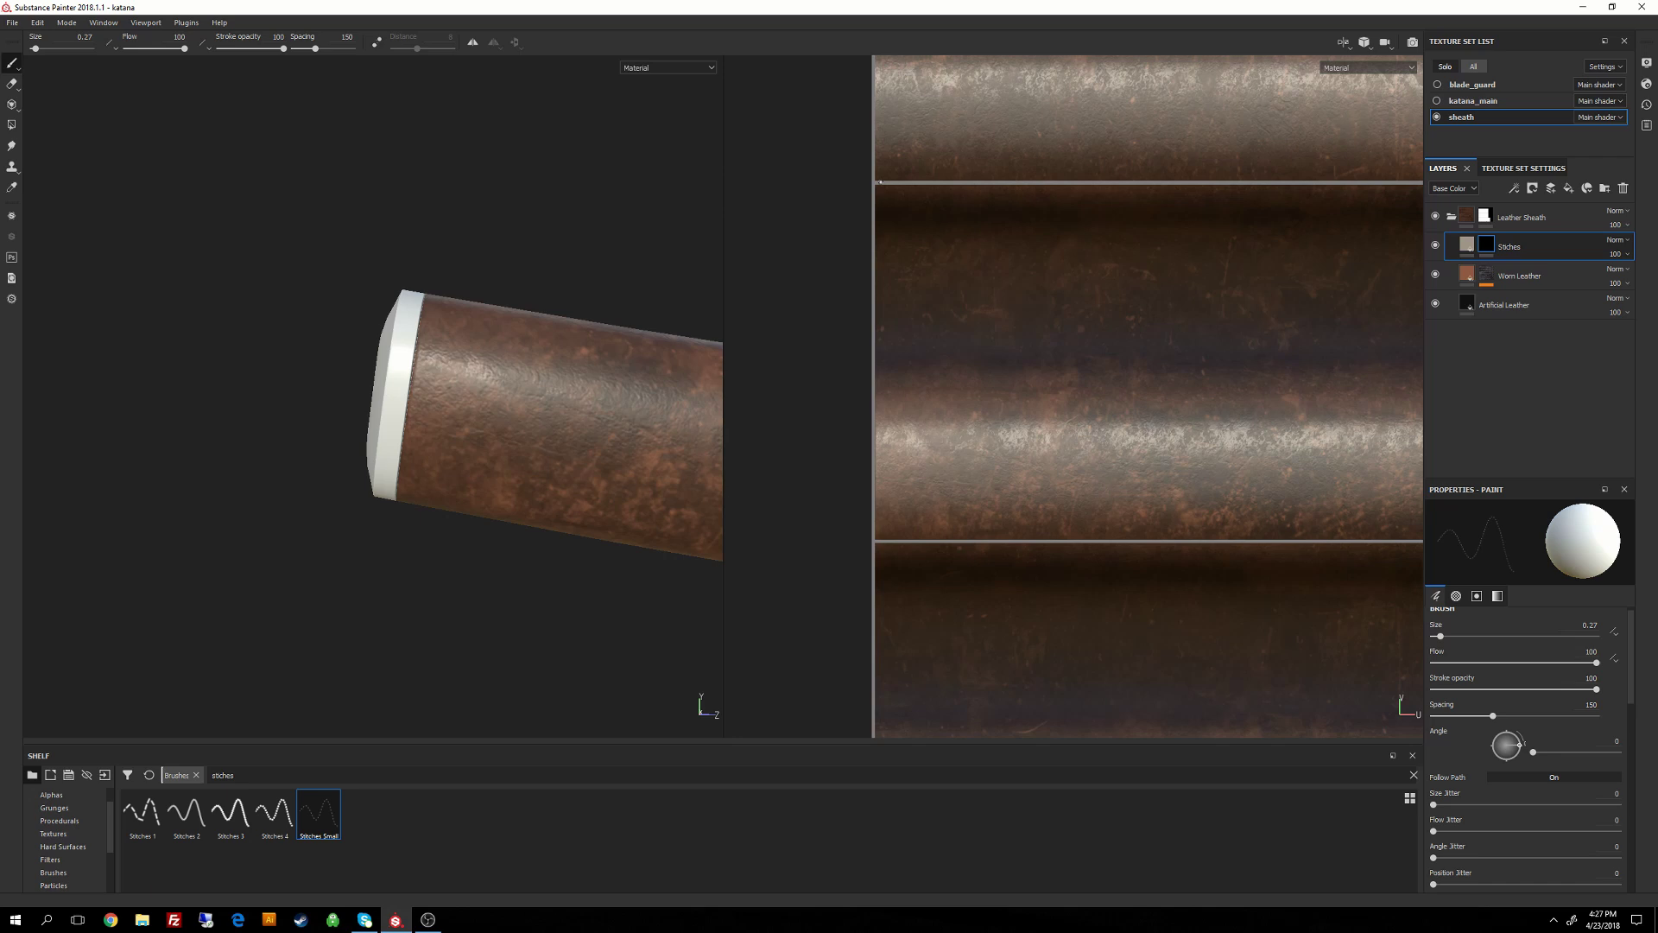
Try a snapped straight stitch row down the leather UV island's left edge, check it on the sheath and undo it.
left_click(881, 541, "ctrl+shift")
left_click_drag(437, 393, 457, 242, "alt")
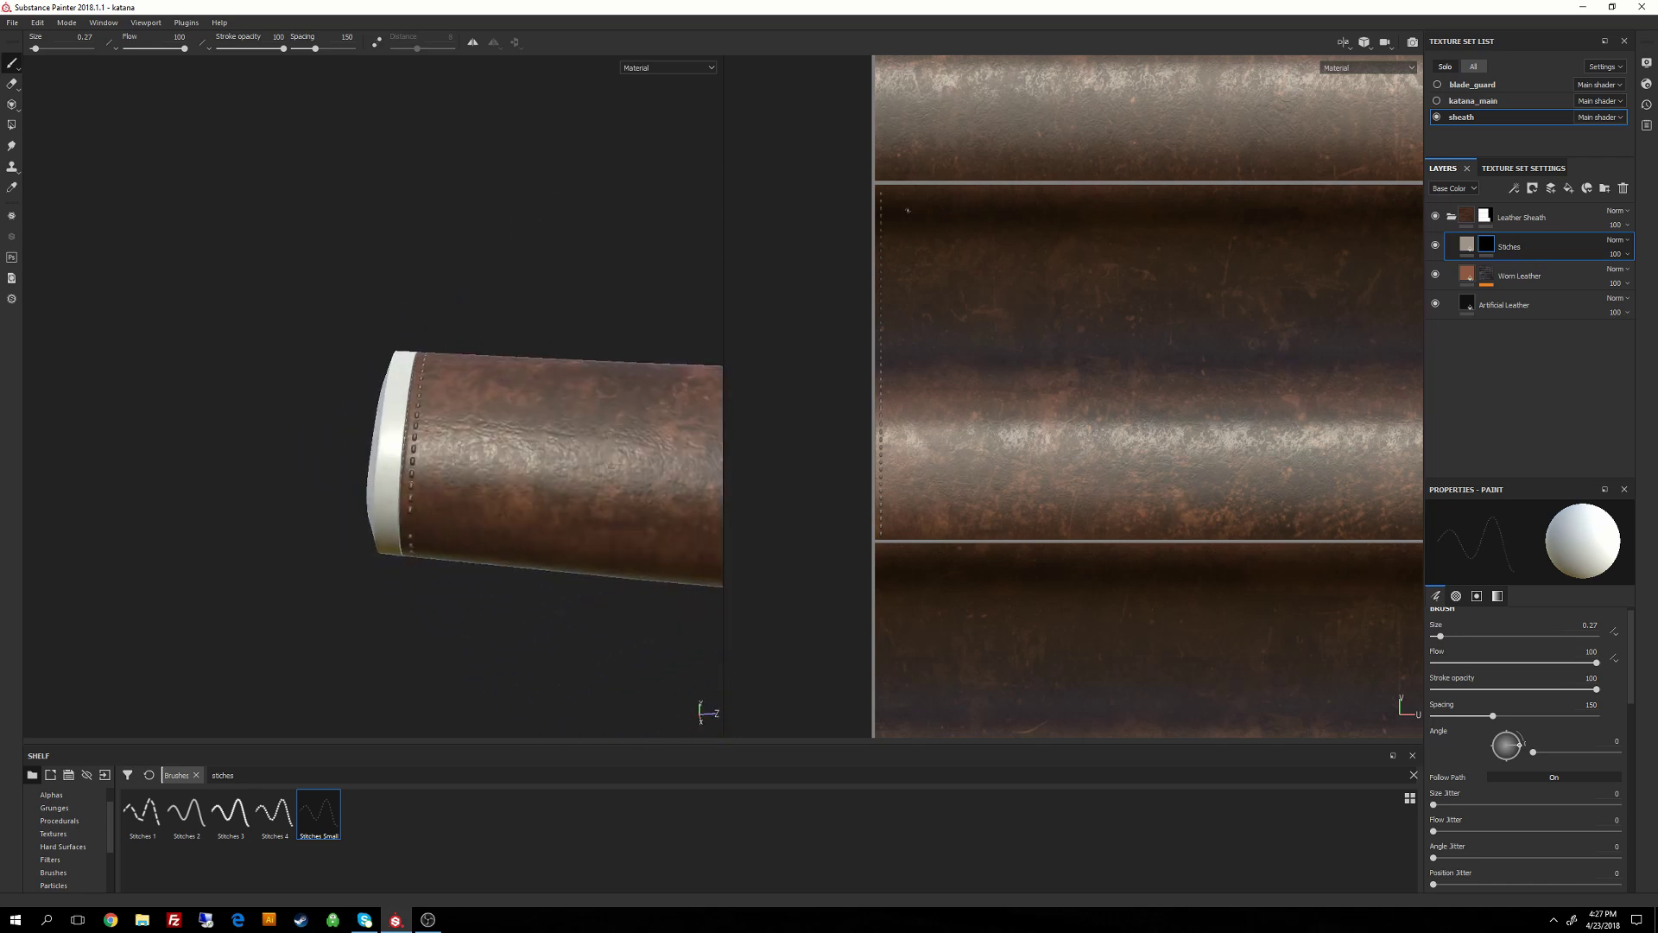
key("ctrl+z")
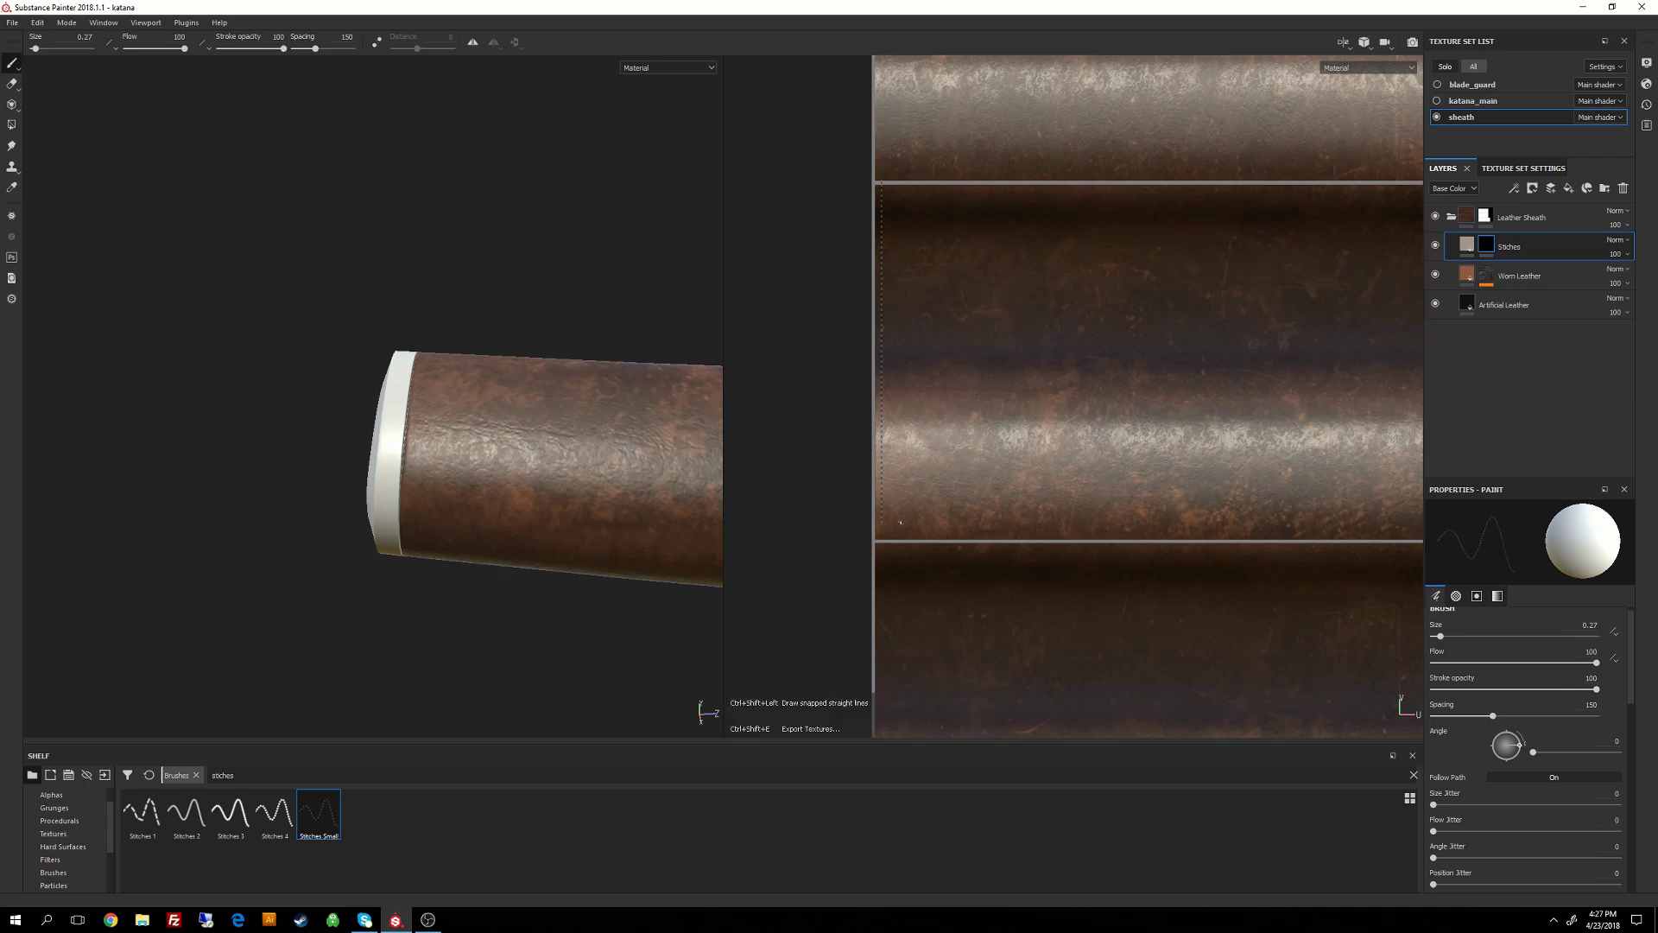
Paint two parallel, snapped straight rows of stitches down the full height of the leather UV island's left edge and check them on the sheath.
left_click(879, 542, "ctrl+shift")
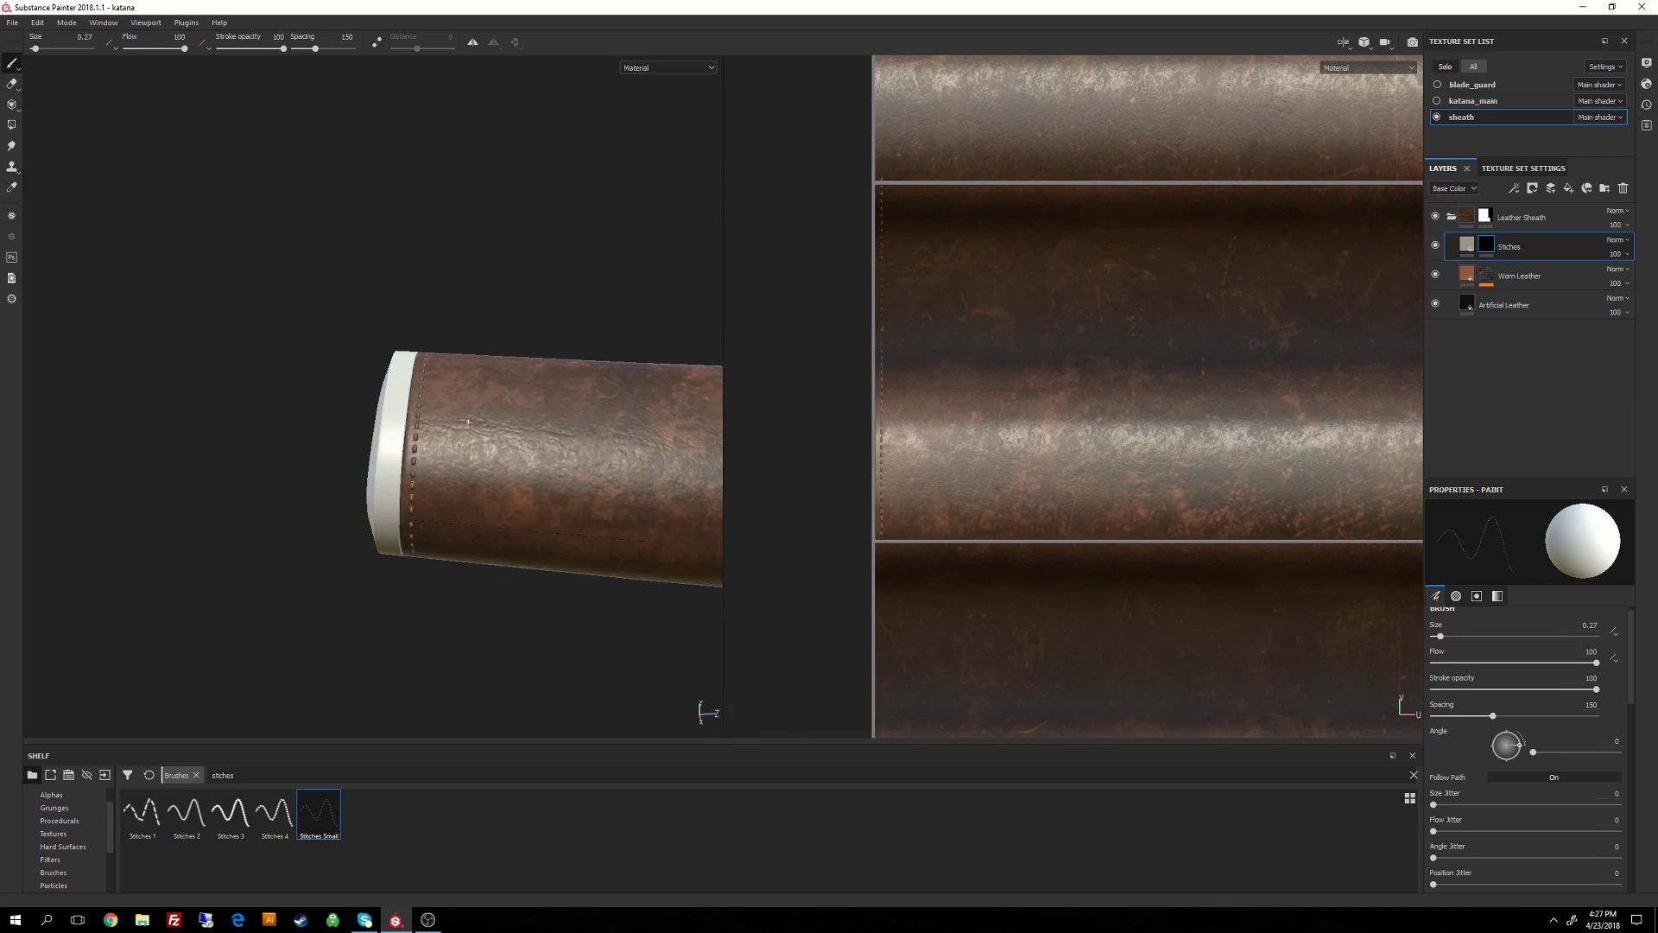
mouse_move(467, 422)
left_mouse_down("alt")
mouse_move(481, 743)
mouse_move(513, 383)
mouse_move(587, 320)
mouse_move(562, 389)
mouse_move(614, 449)
mouse_move(473, 533)
mouse_move(923, 131)
left_mouse_up("alt")
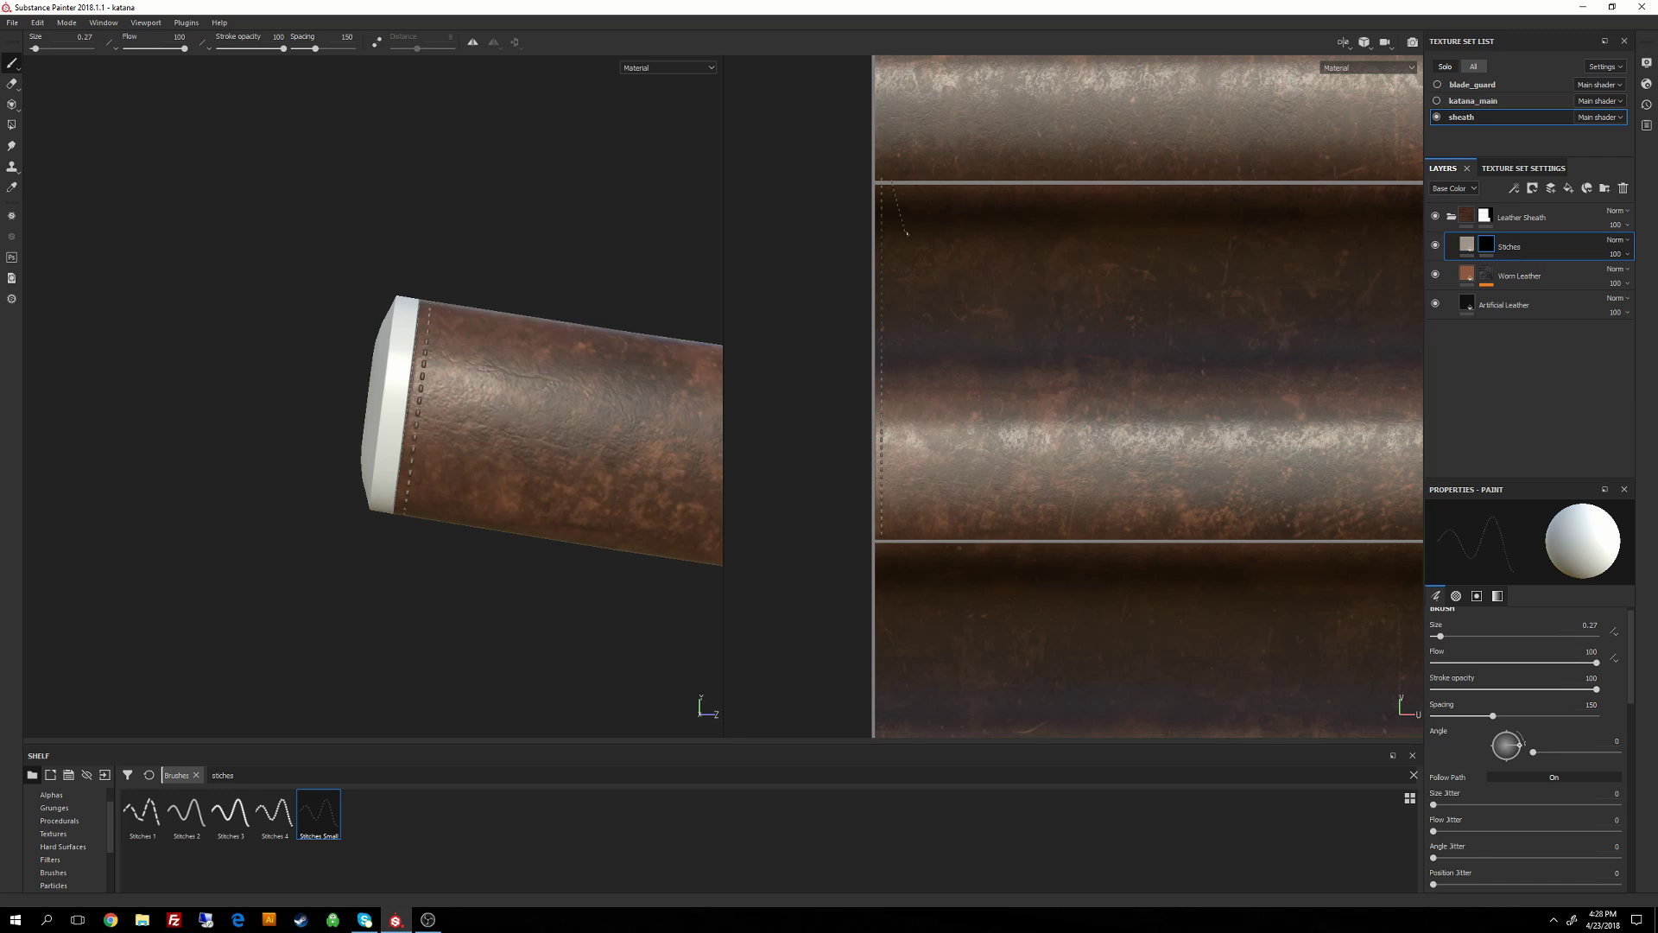
left_click(891, 540, "ctrl+shift")
scroll(950, 192, "up", 5)
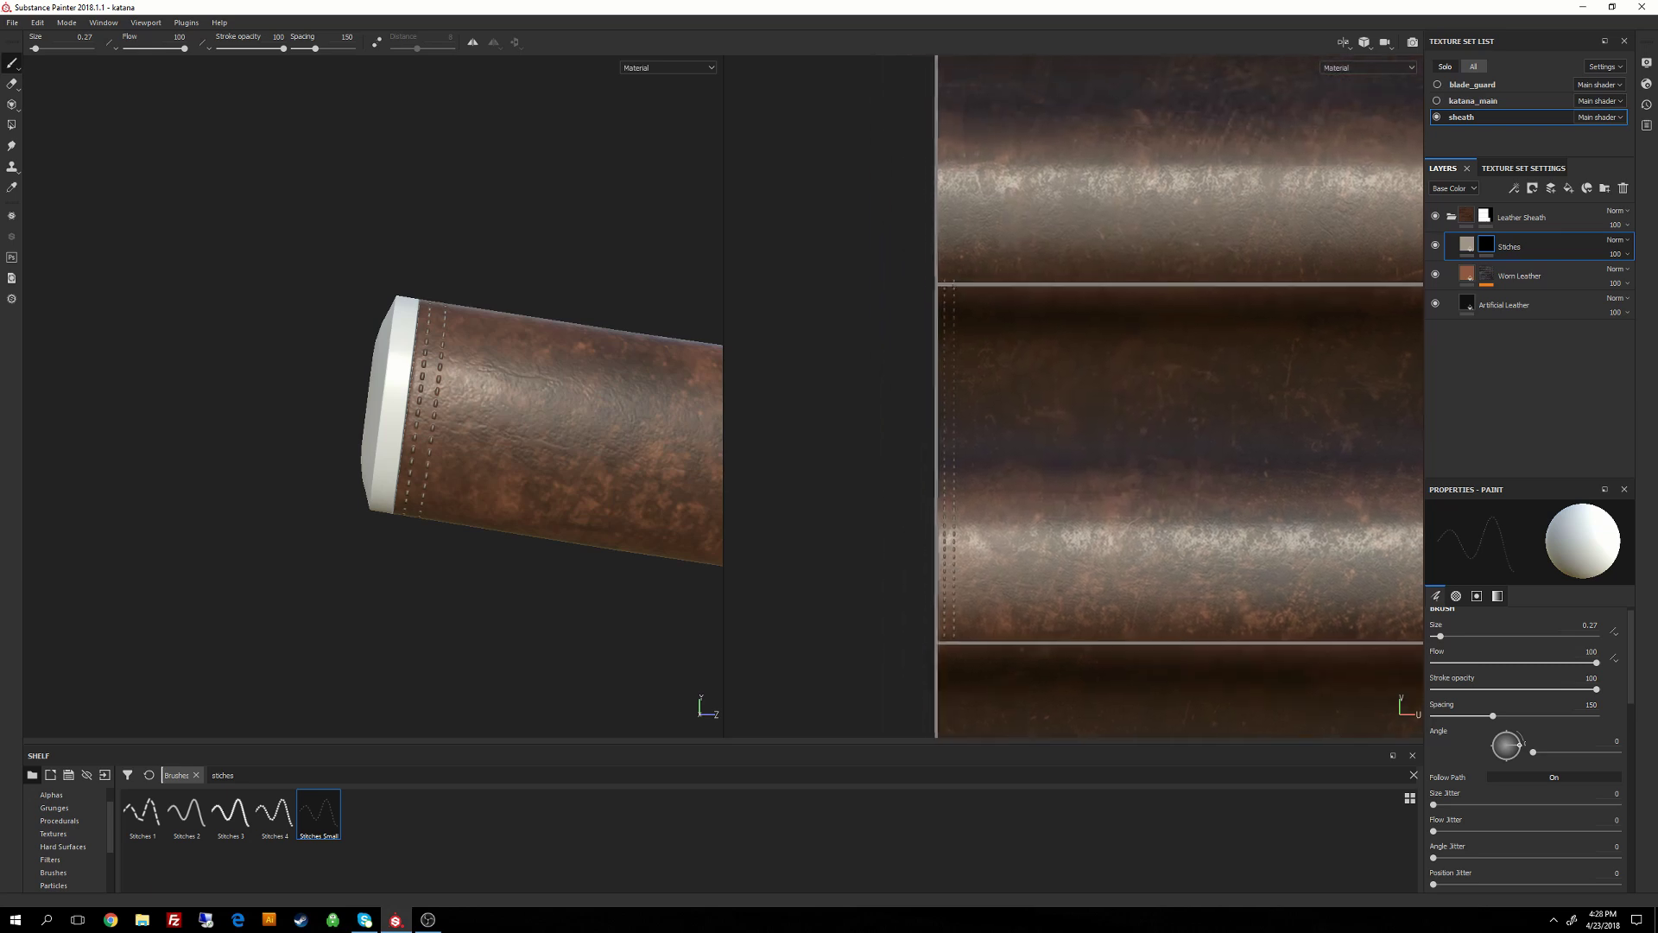
scroll(950, 286, "up", 2)
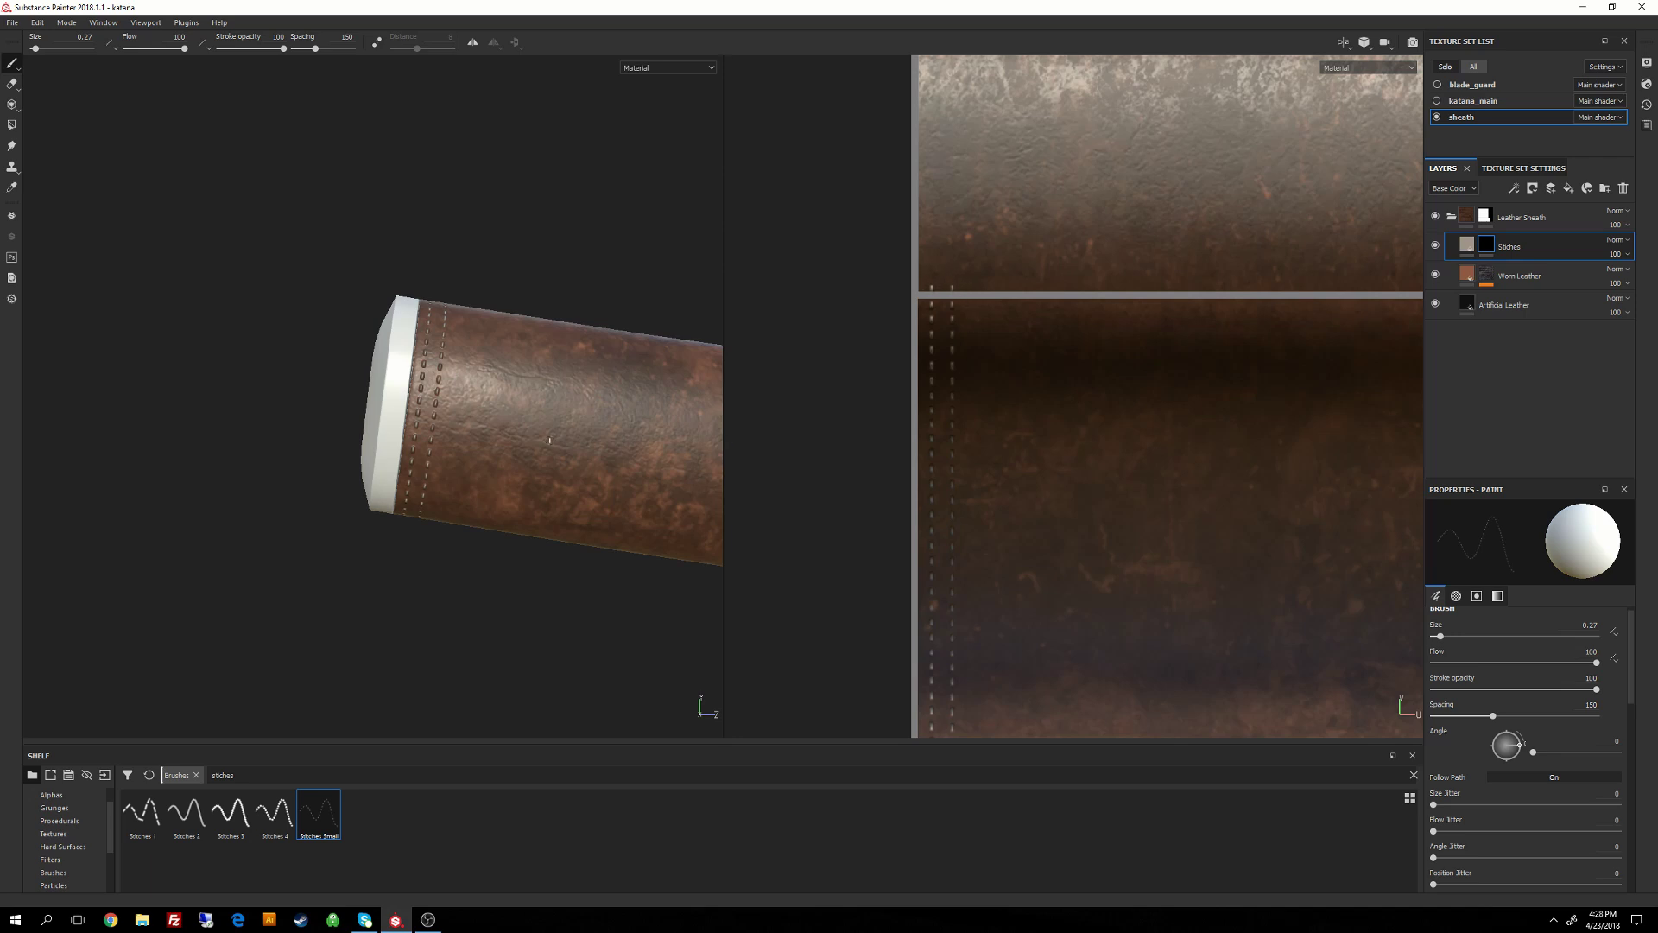
left_click_drag(657, 454, 513, 235, "alt")
middle_click_drag(998, 443, 959, 533)
scroll(959, 533, "down", 3)
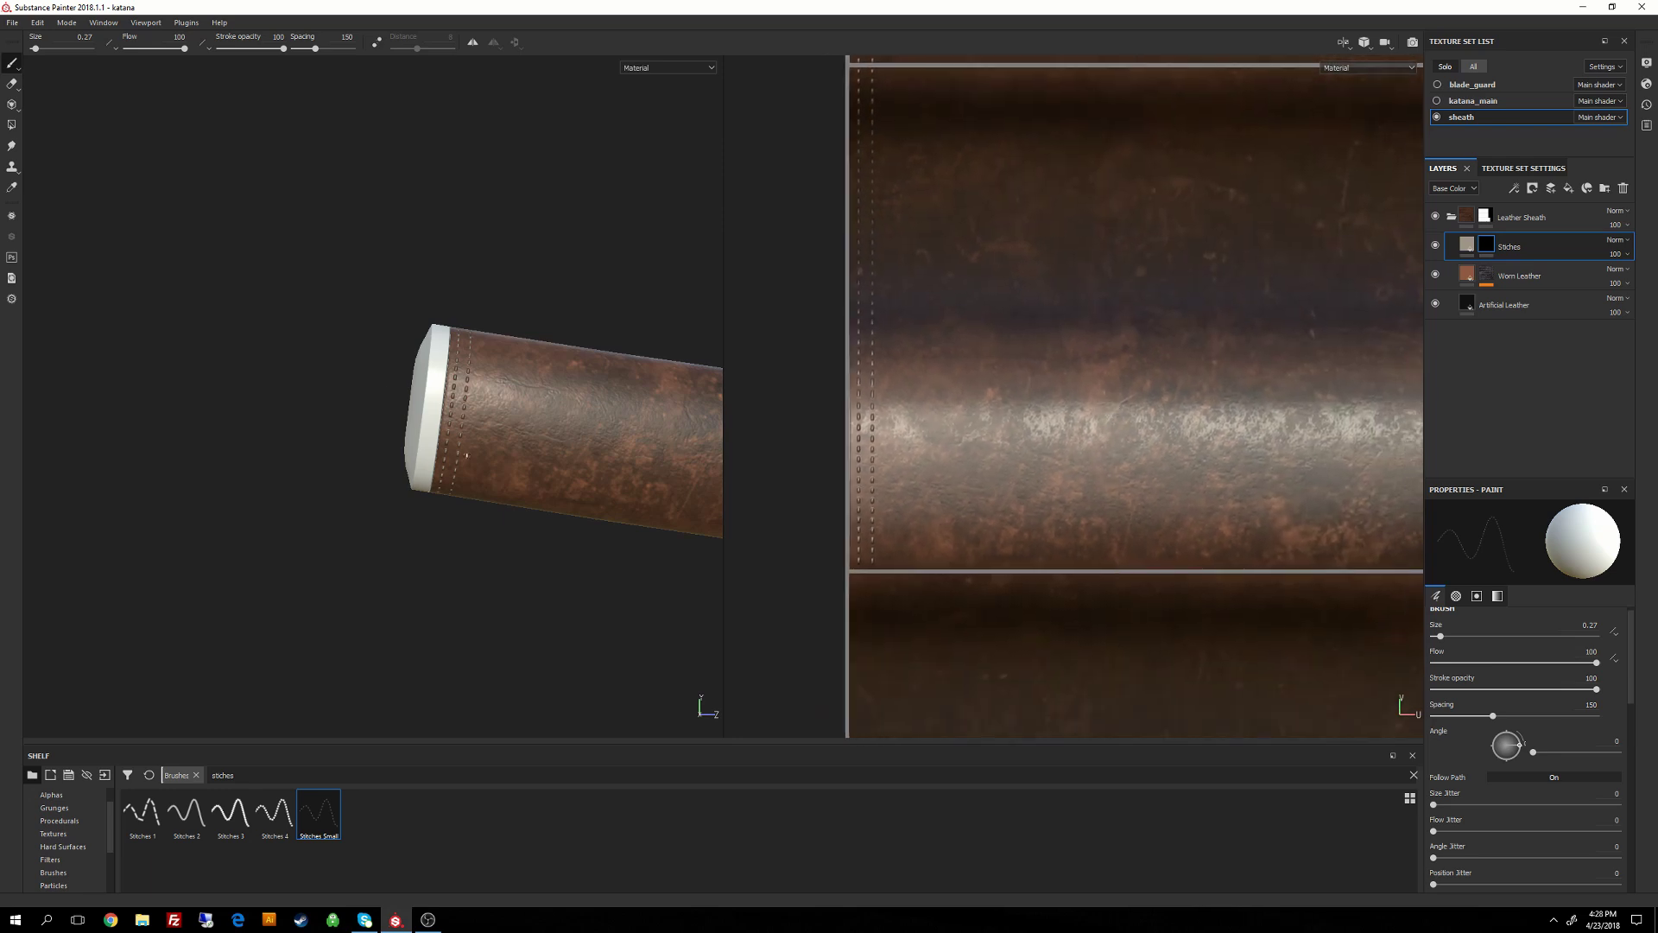
Add a fill layer named Seam above the stitches layer and give it a black mask.
left_click(1569, 189)
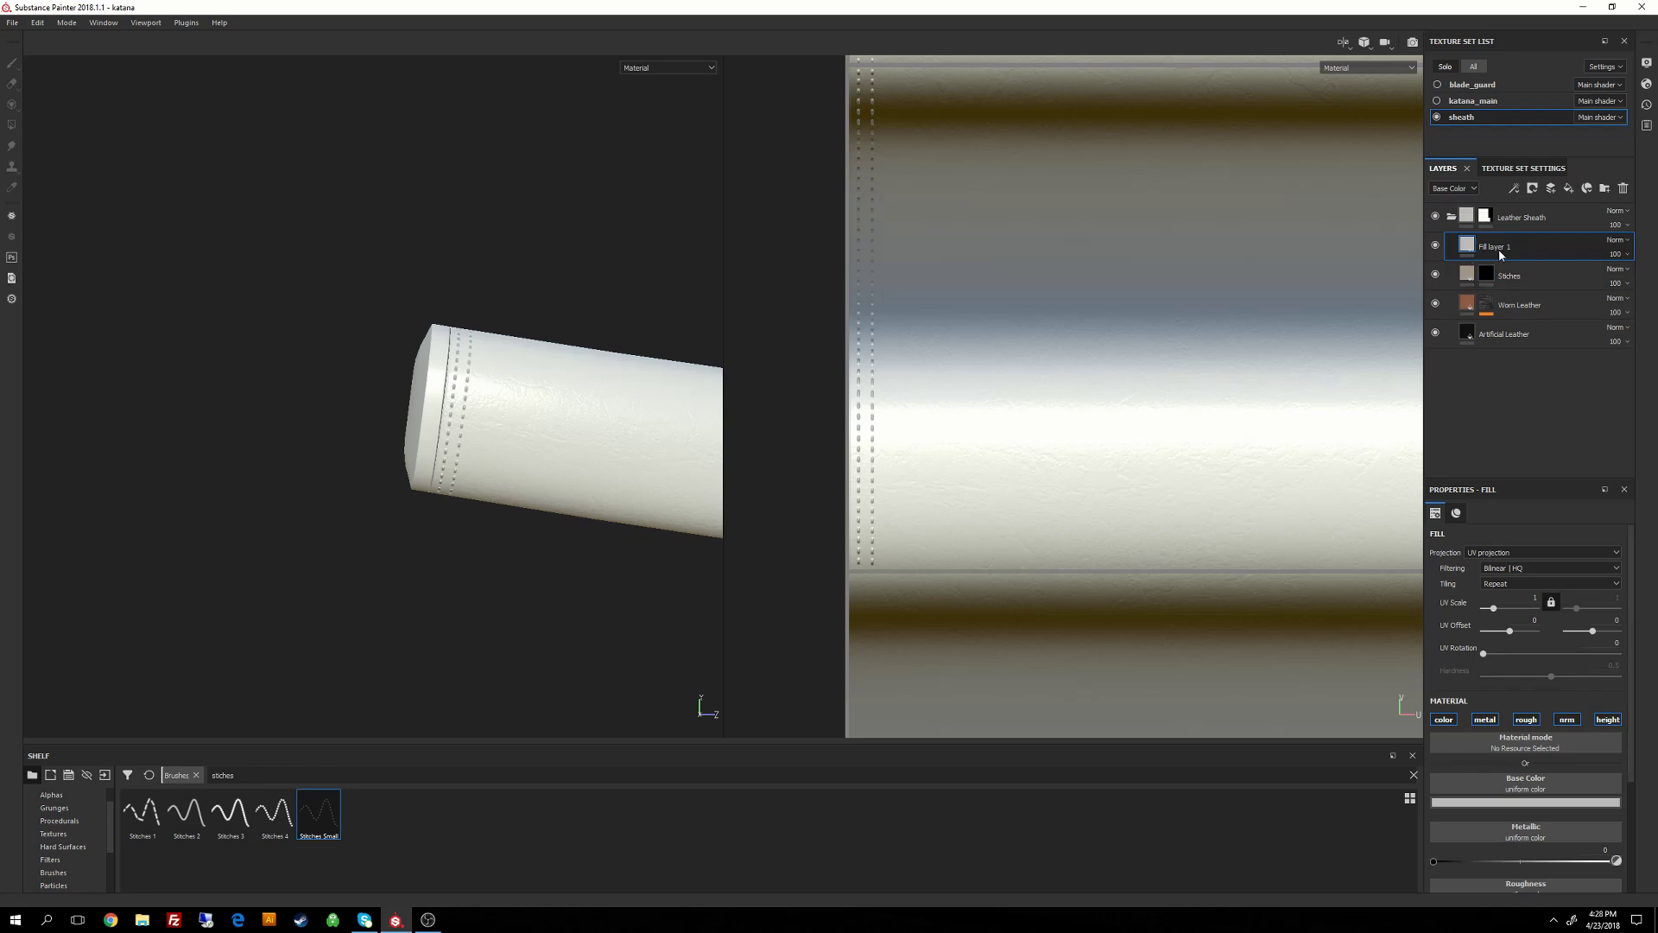
double_click(1496, 247)
type("Seam")
key("Return")
right_click(1470, 243)
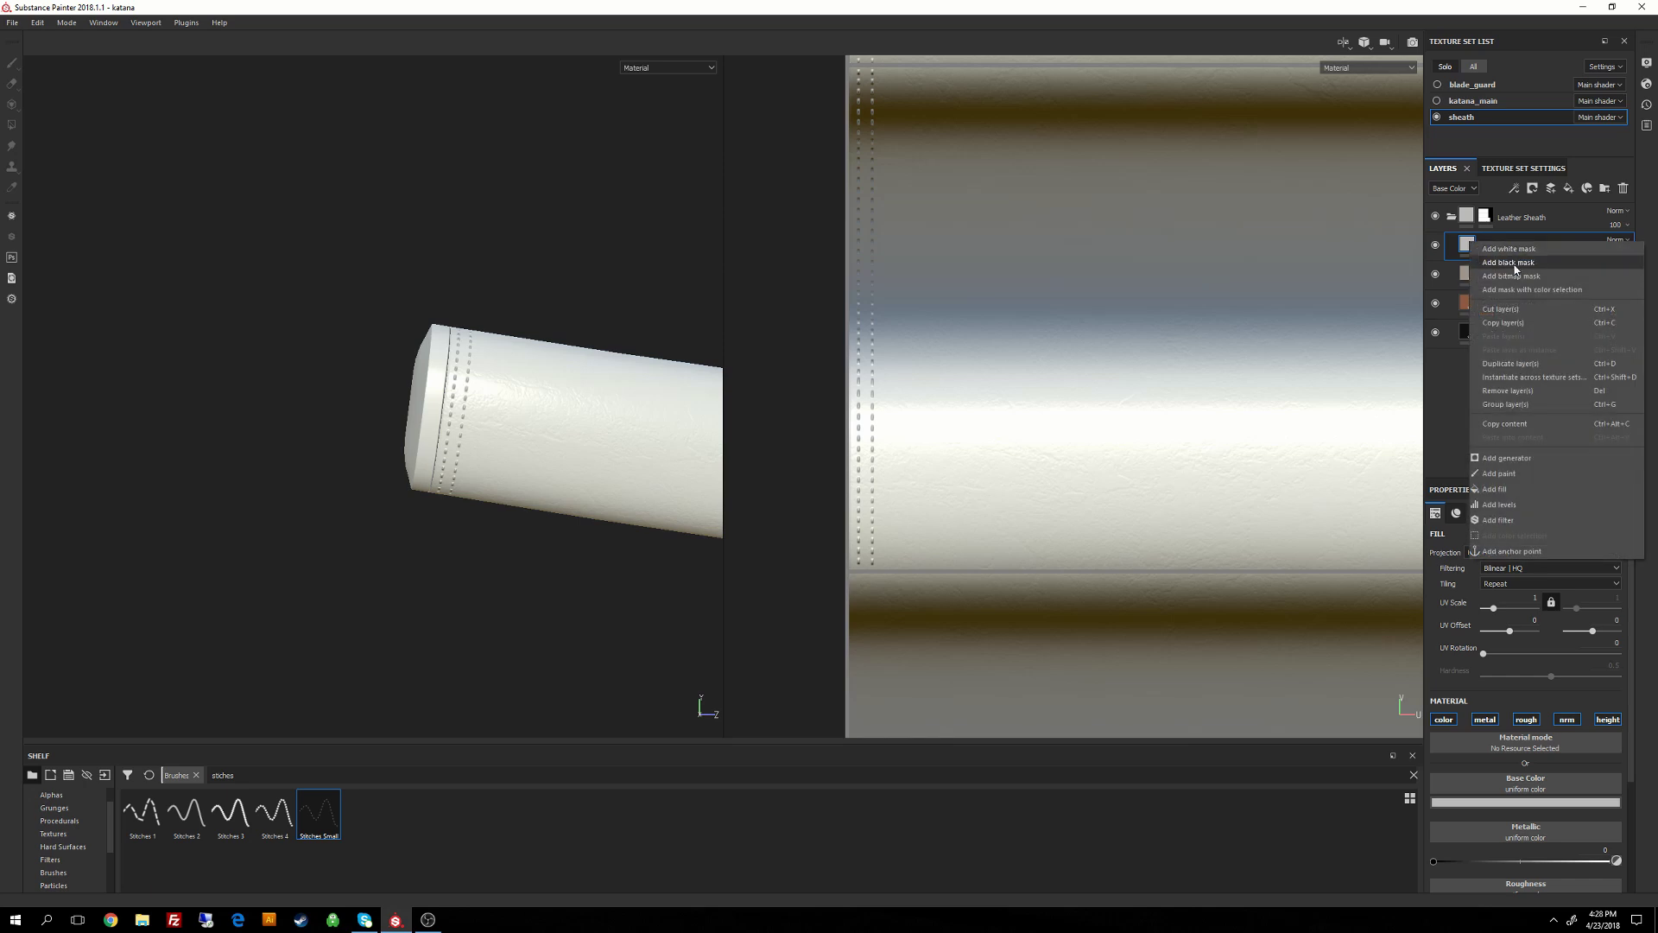
left_click(1517, 268)
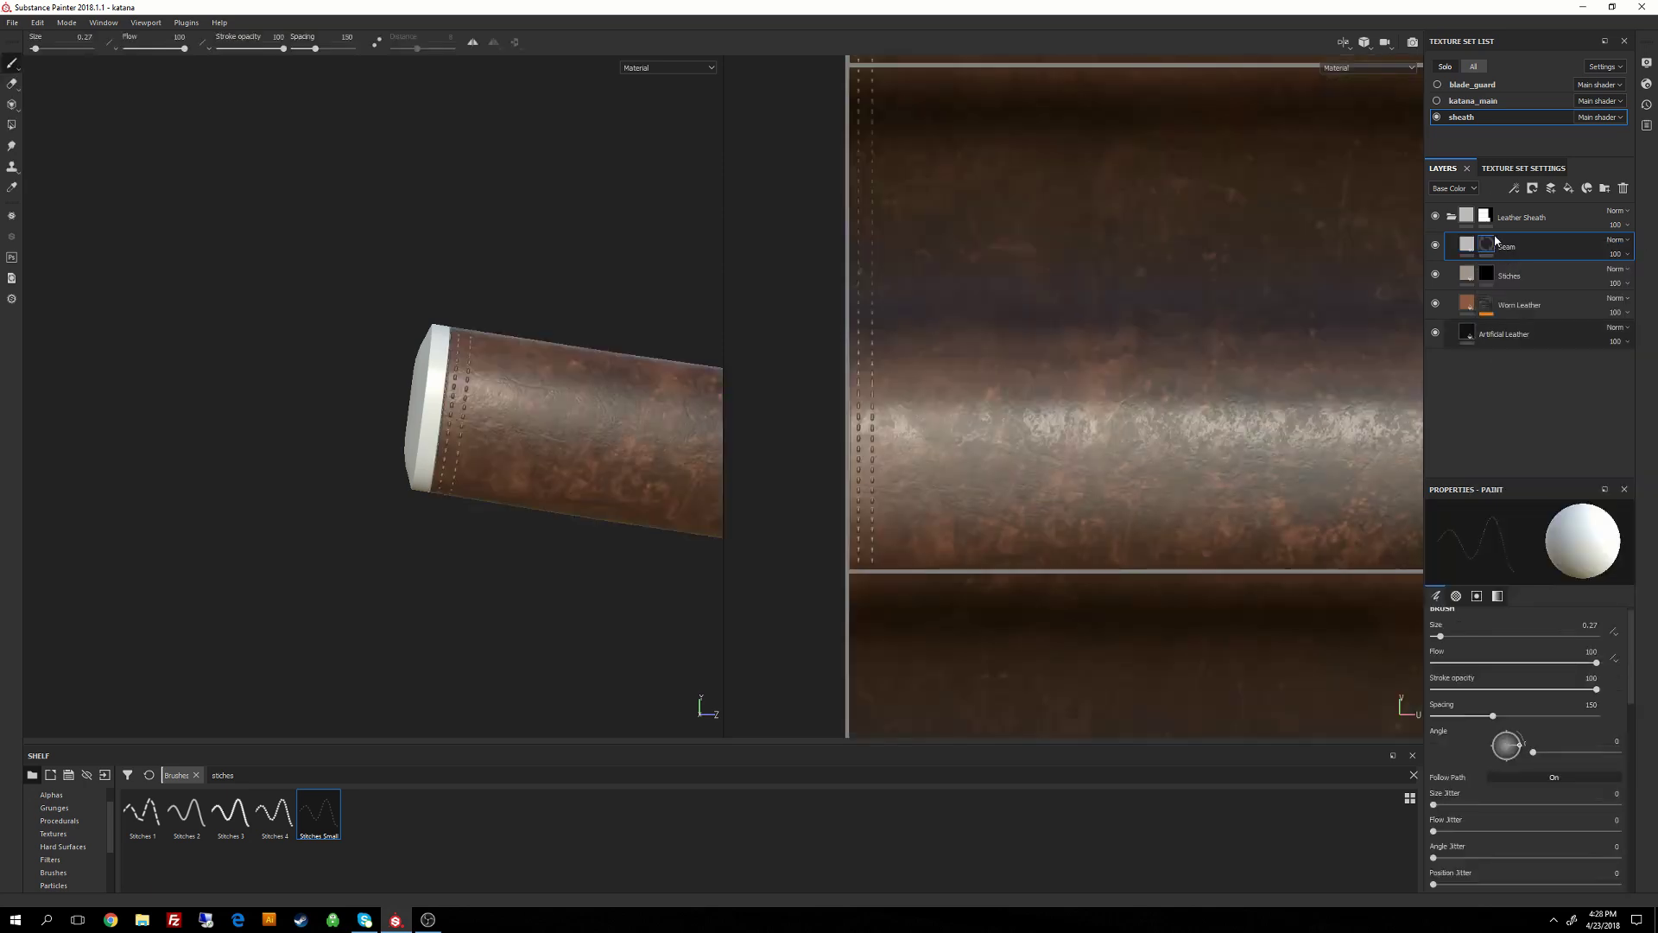
Set the Seam layer's base color to a dark brown sampled from the shaded leather.
left_click(1470, 249)
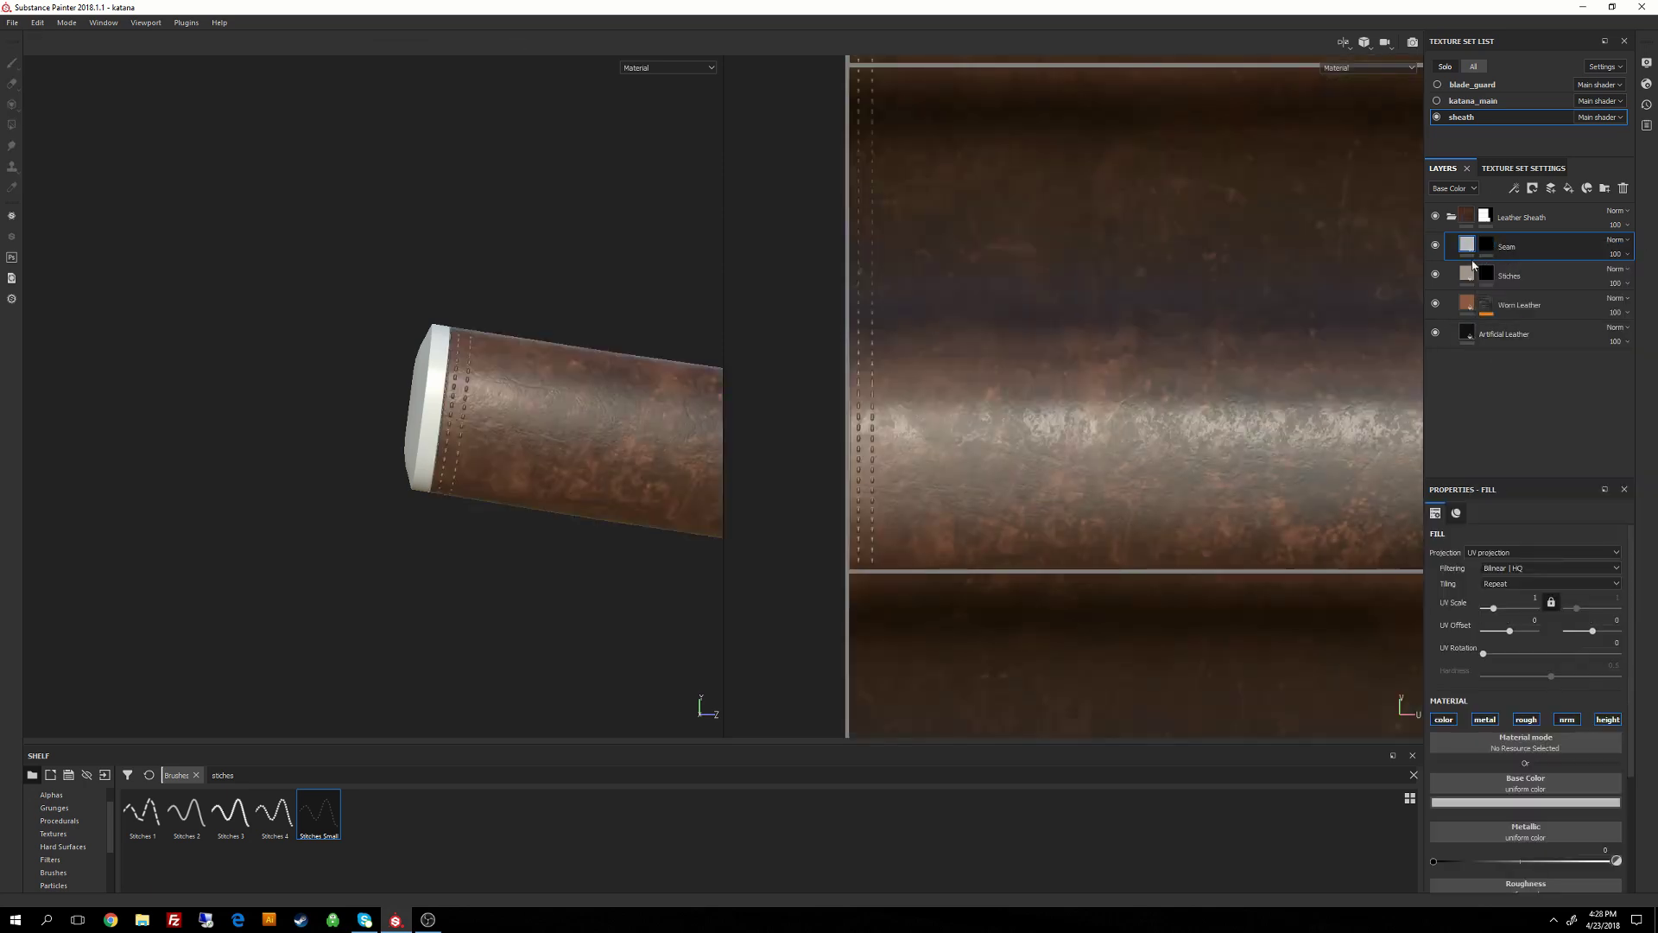
left_click(1552, 803)
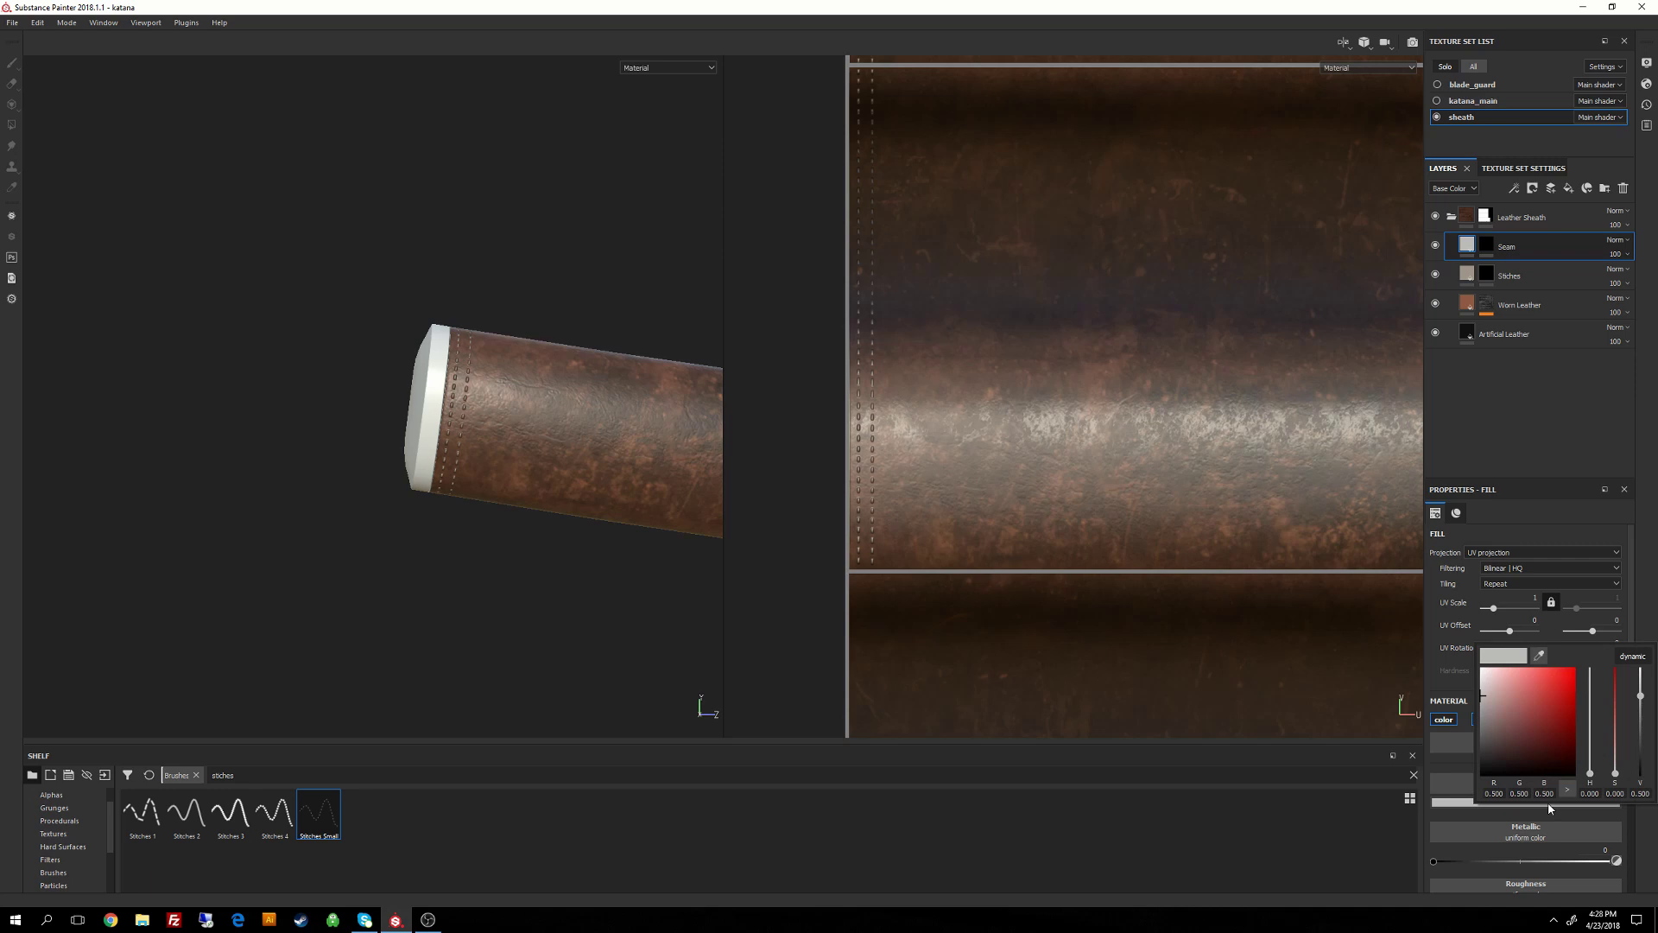
left_click(1539, 656)
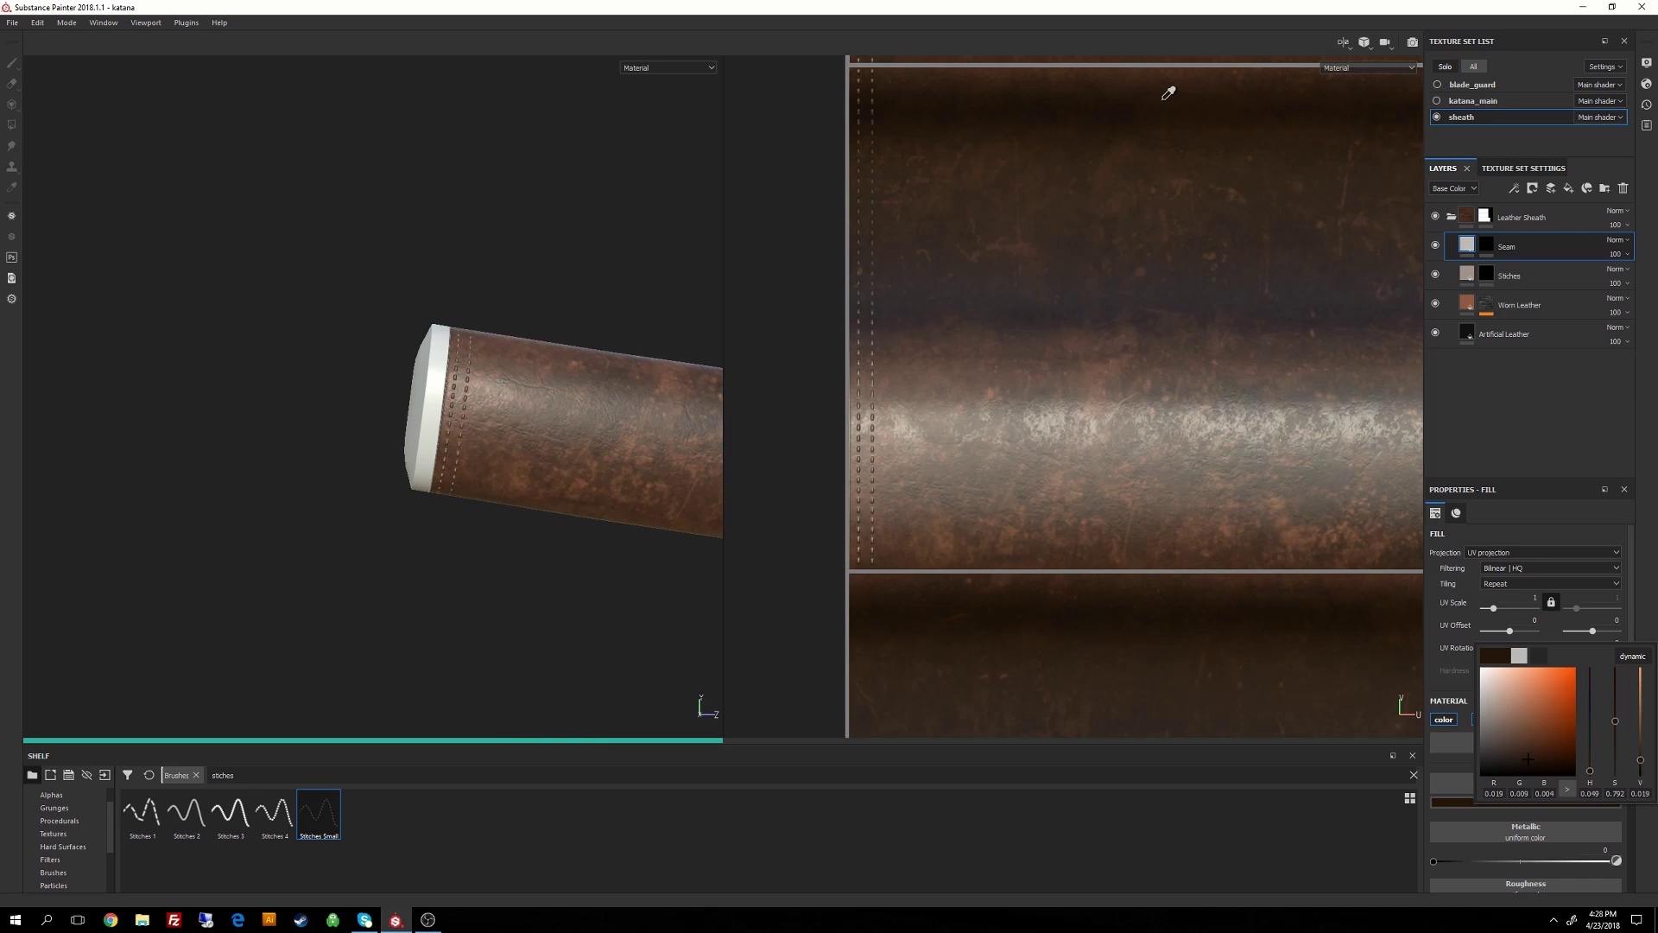
left_click(1164, 99)
left_click(1640, 592)
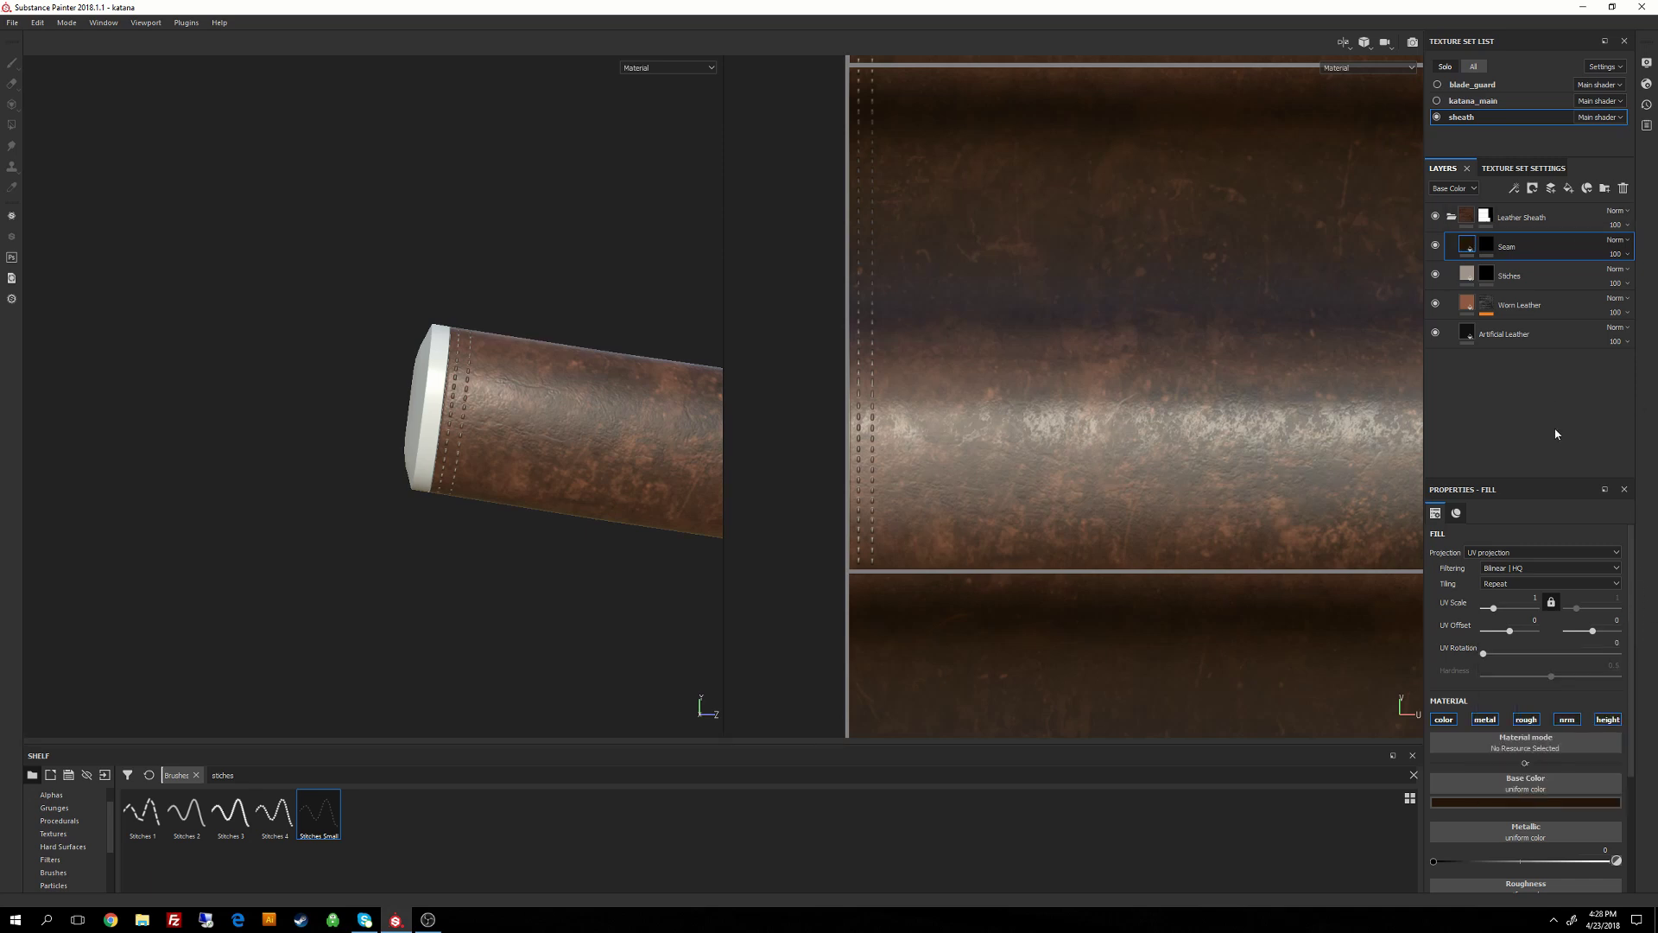
Lower the Seam layer's height to about -0.3.
scroll(1640, 615, "down", 2)
scroll(1641, 615, "down", 5)
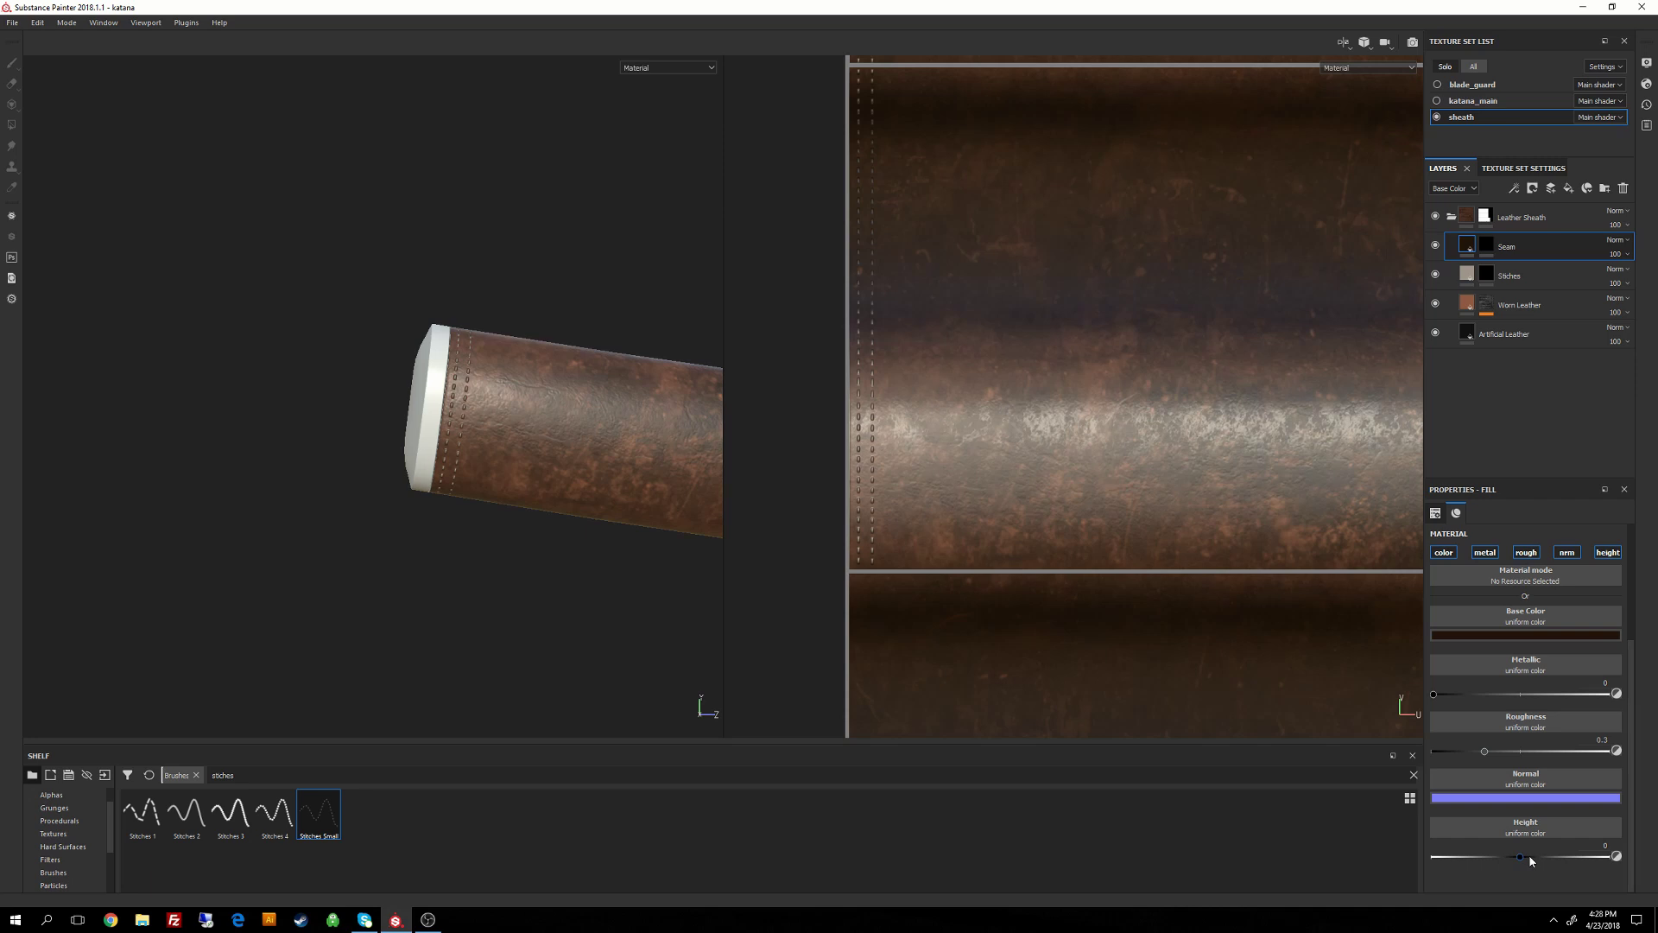
left_click_drag(1520, 857, 1493, 862)
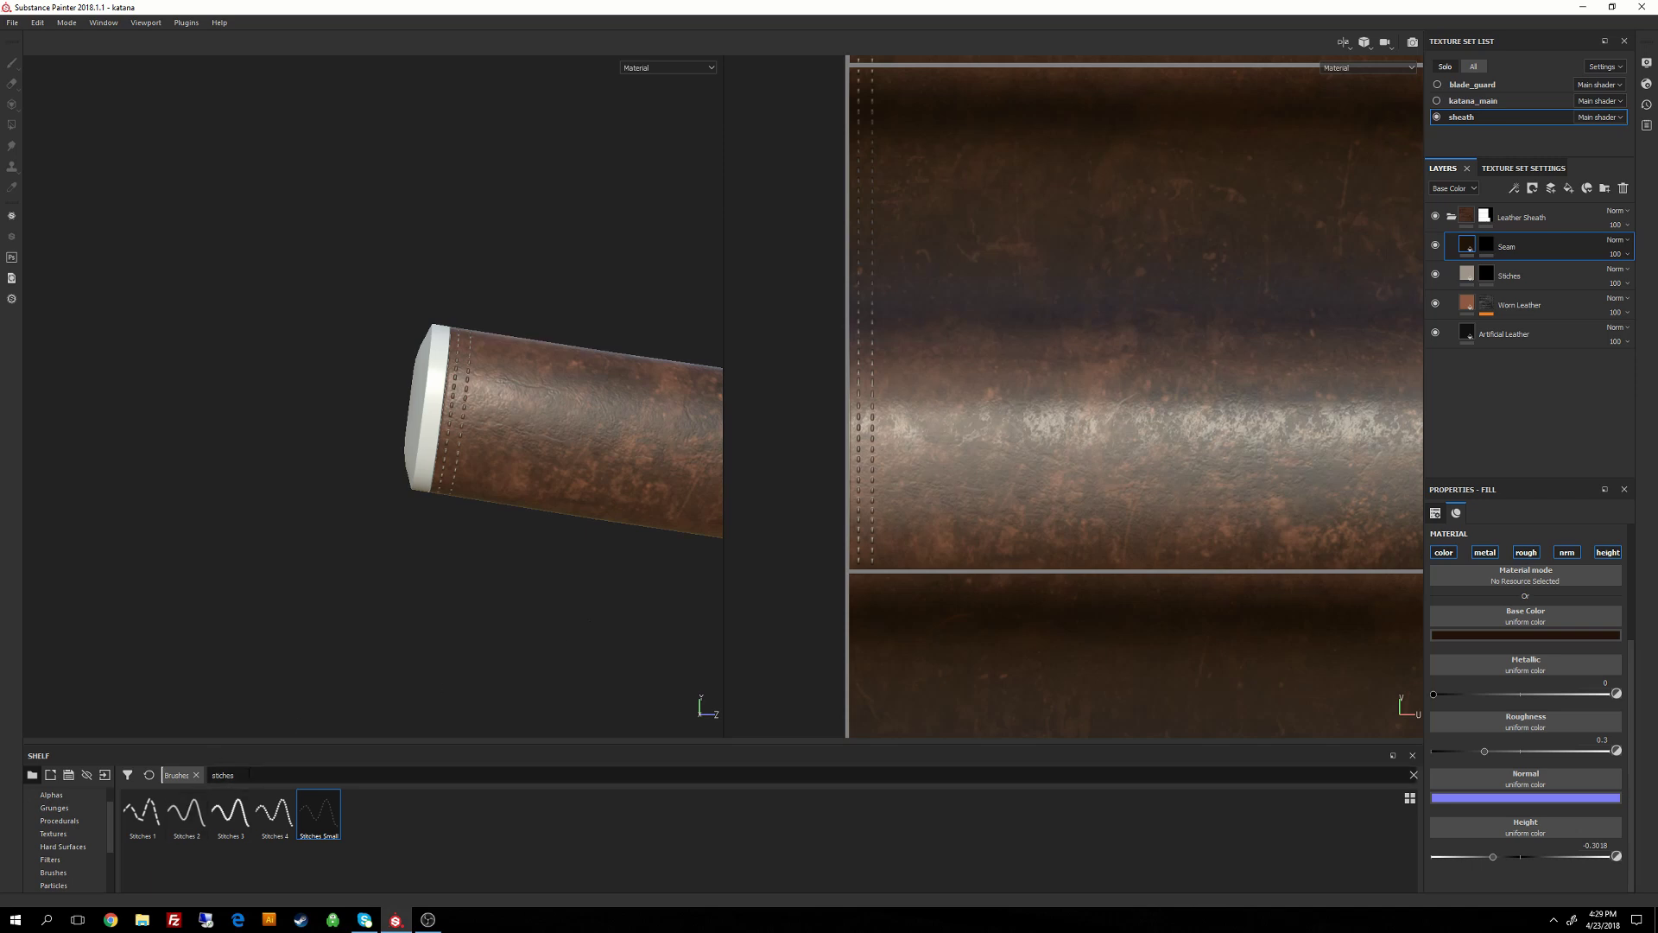
Search the shelf's brushes for "straight" and "line", and choose the Sharp Line brush for the Seam mask.
double_click(221, 770)
type("st")
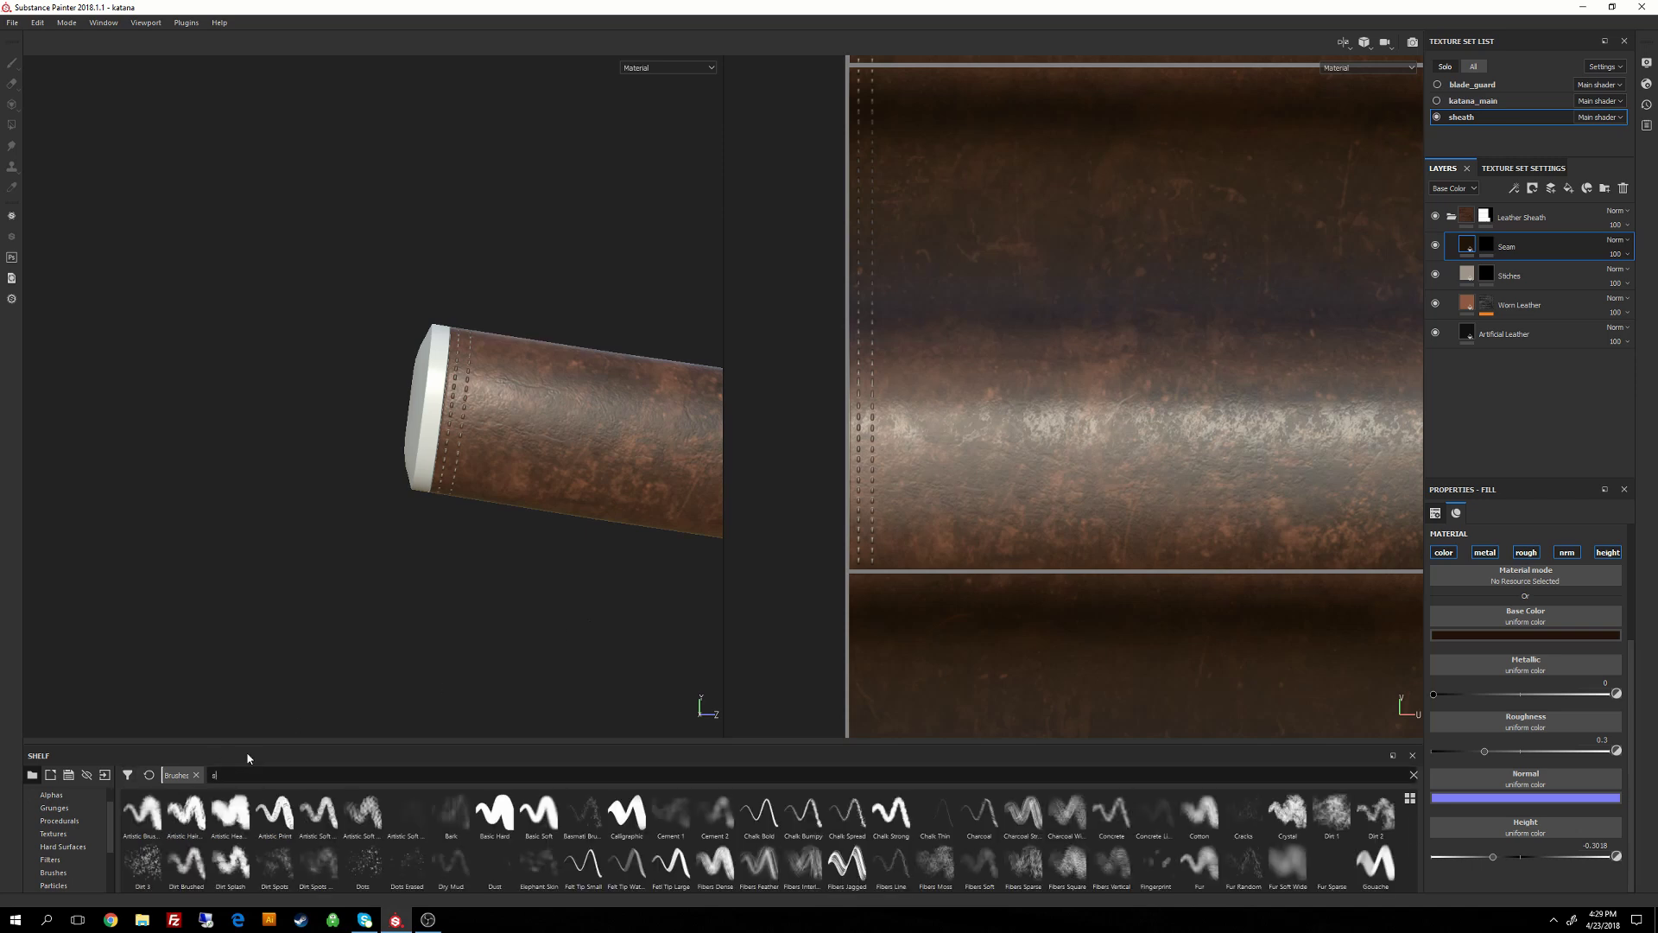
type("raight")
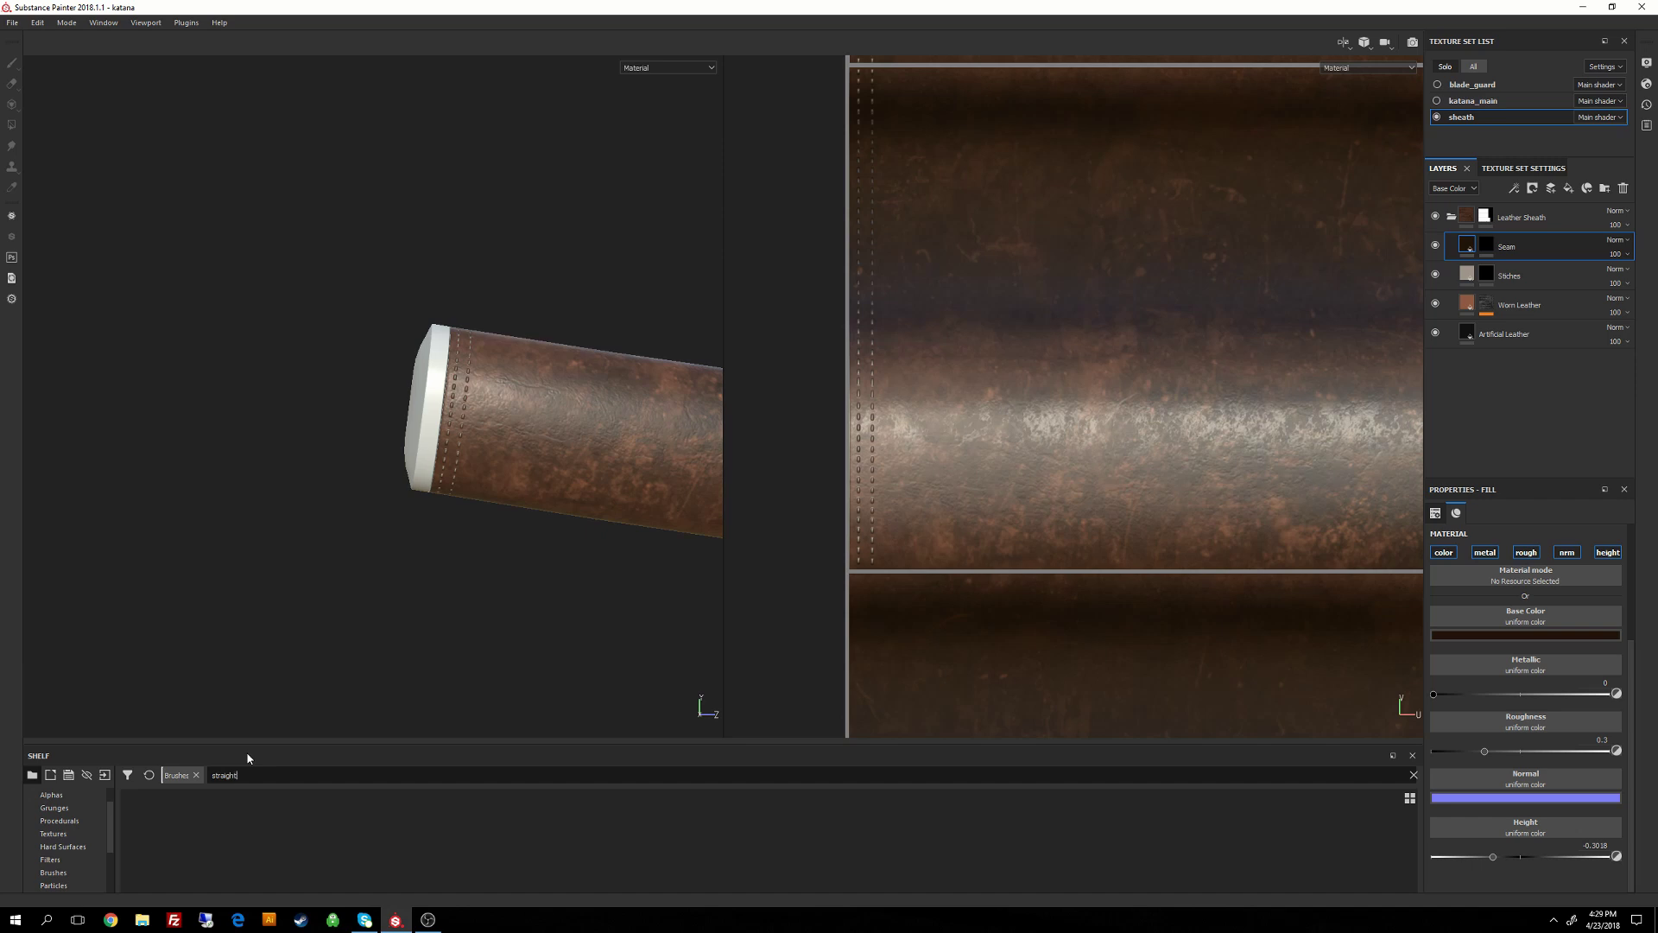
left_click(54, 872)
type("line")
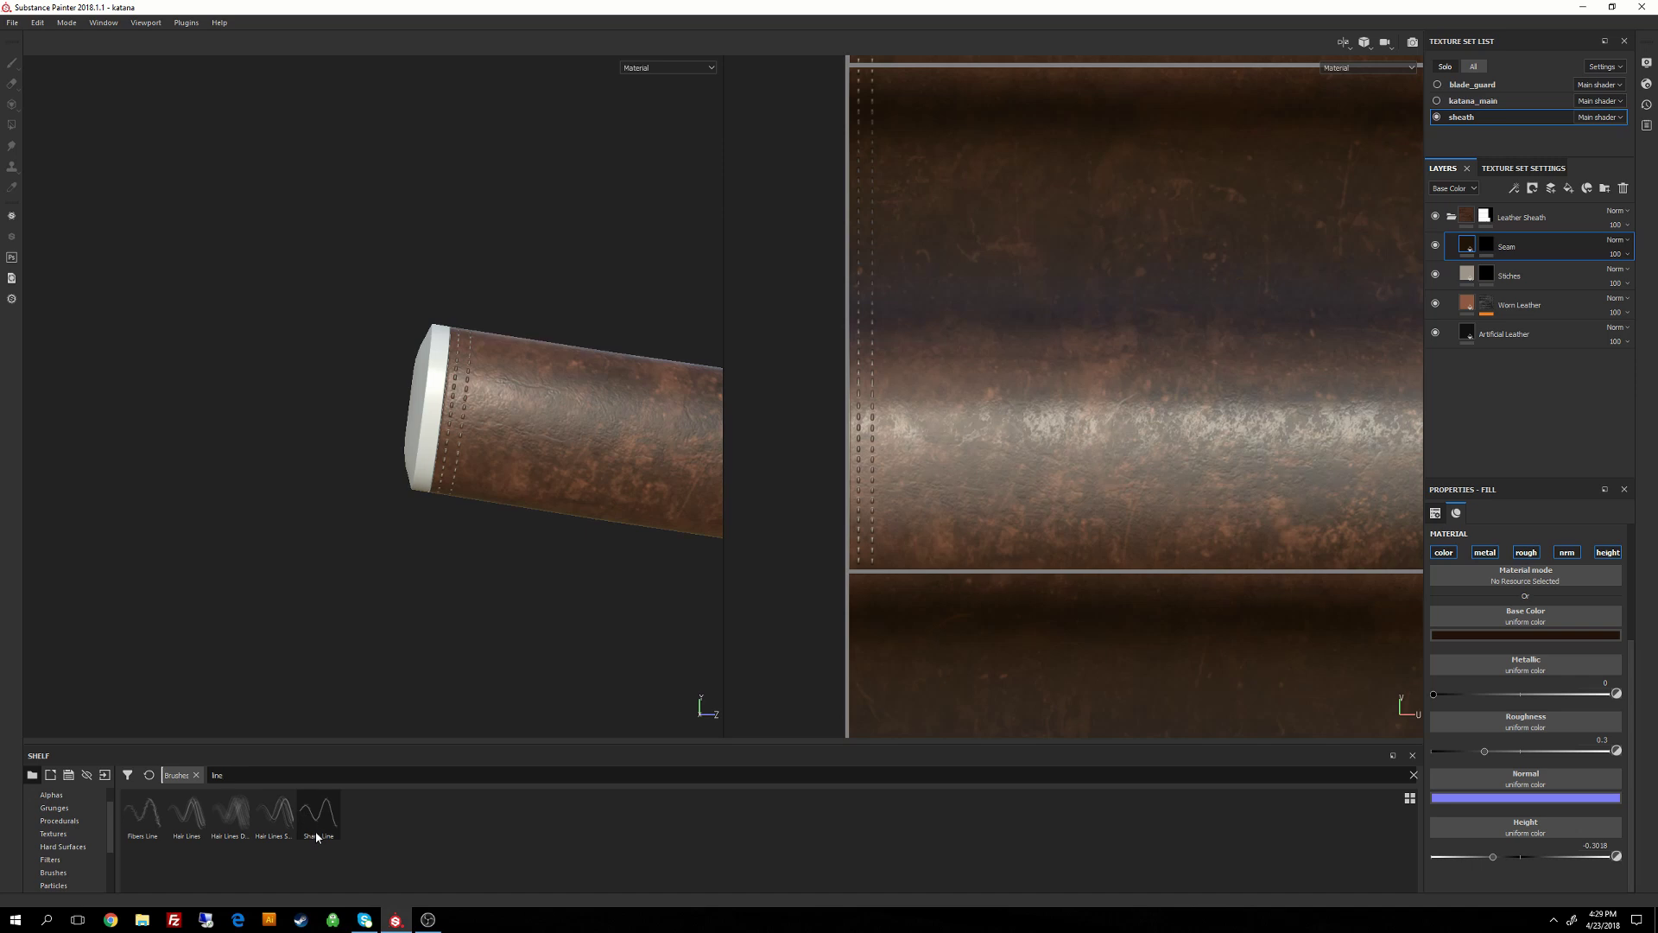
left_click(328, 826)
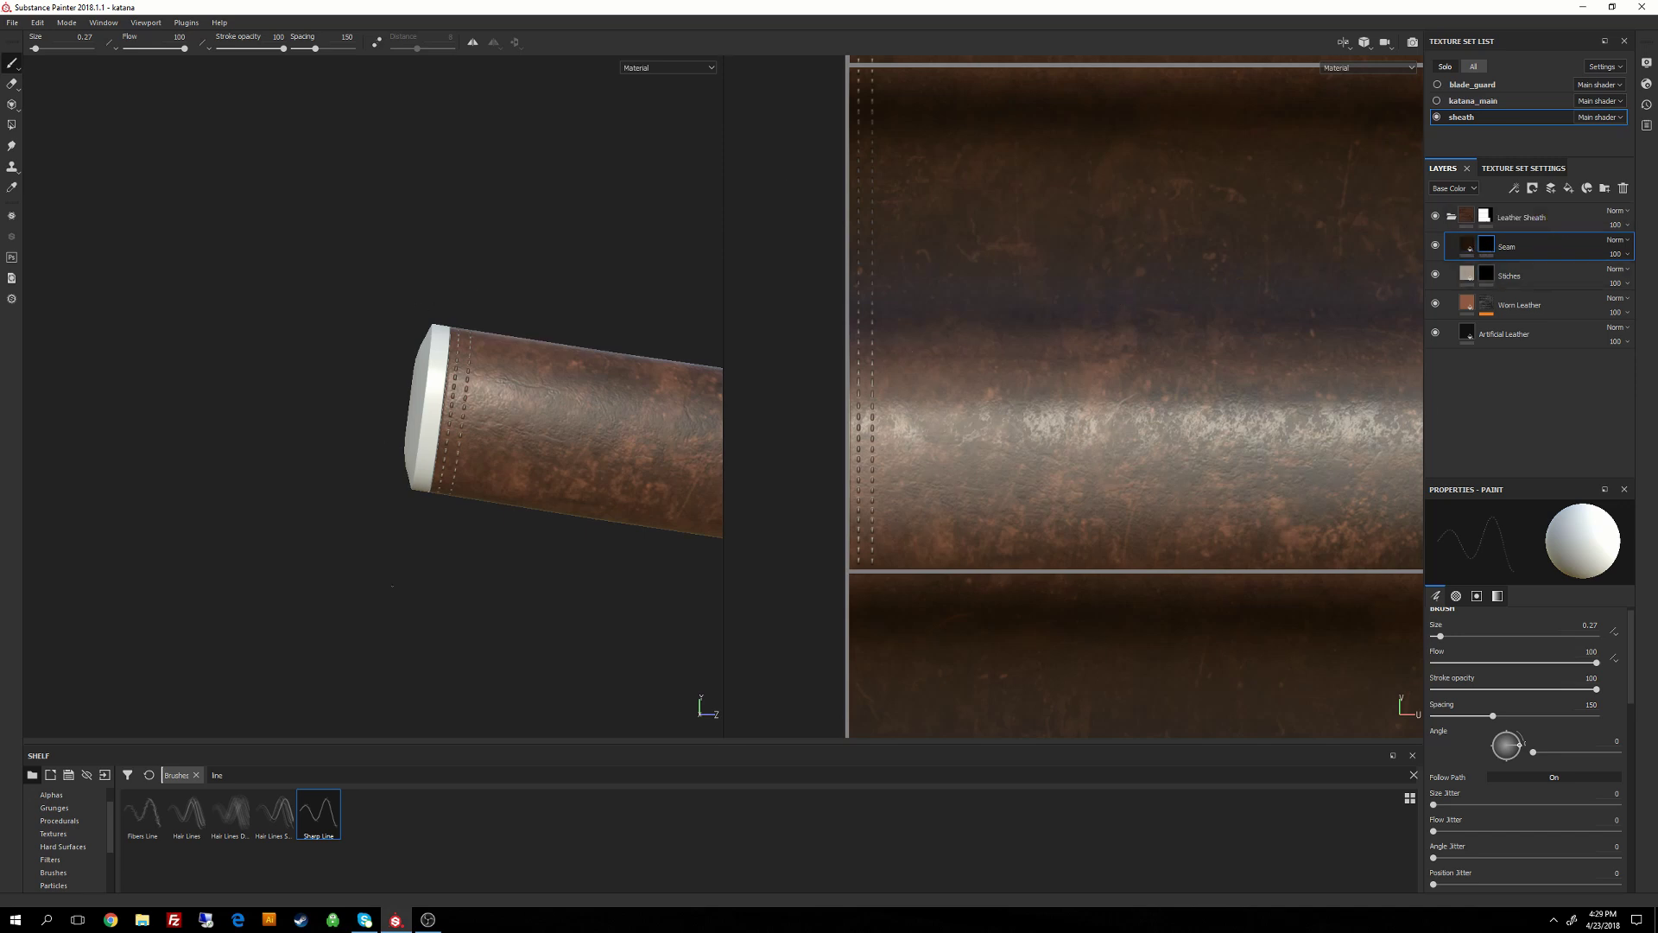
Try a short stroke on the leather beside the stitch rows at the sheath's end, and undo it.
scroll(572, 471, "up", 5)
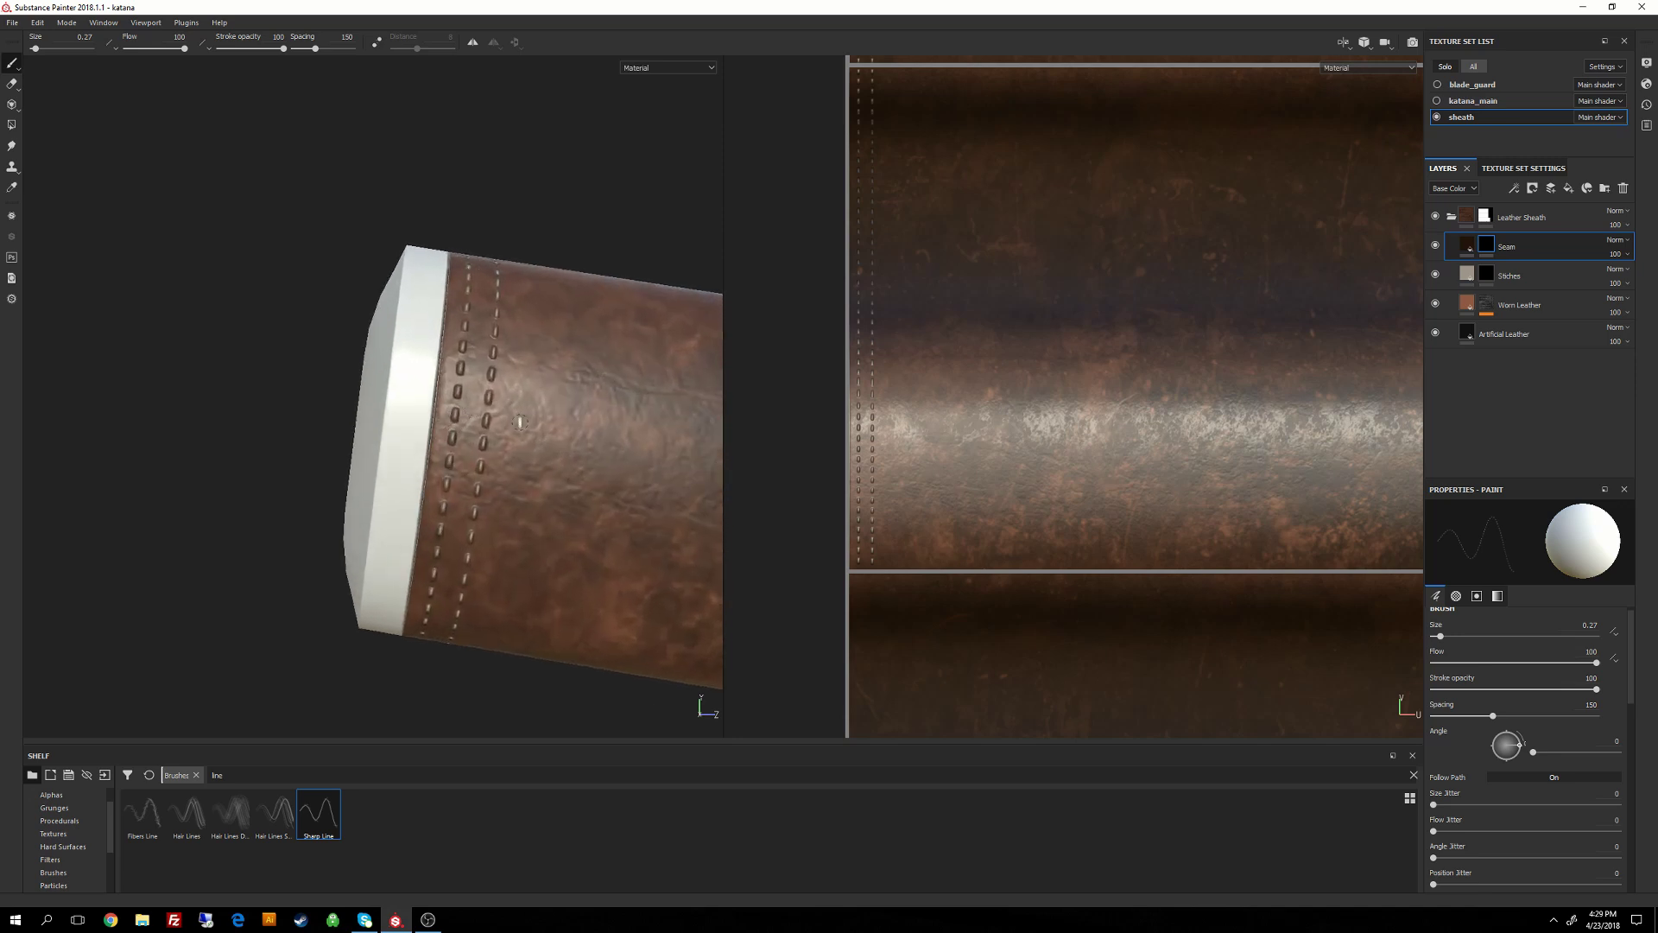
middle_click_drag(520, 423, 438, 332, "alt")
scroll(453, 327, "down", 1)
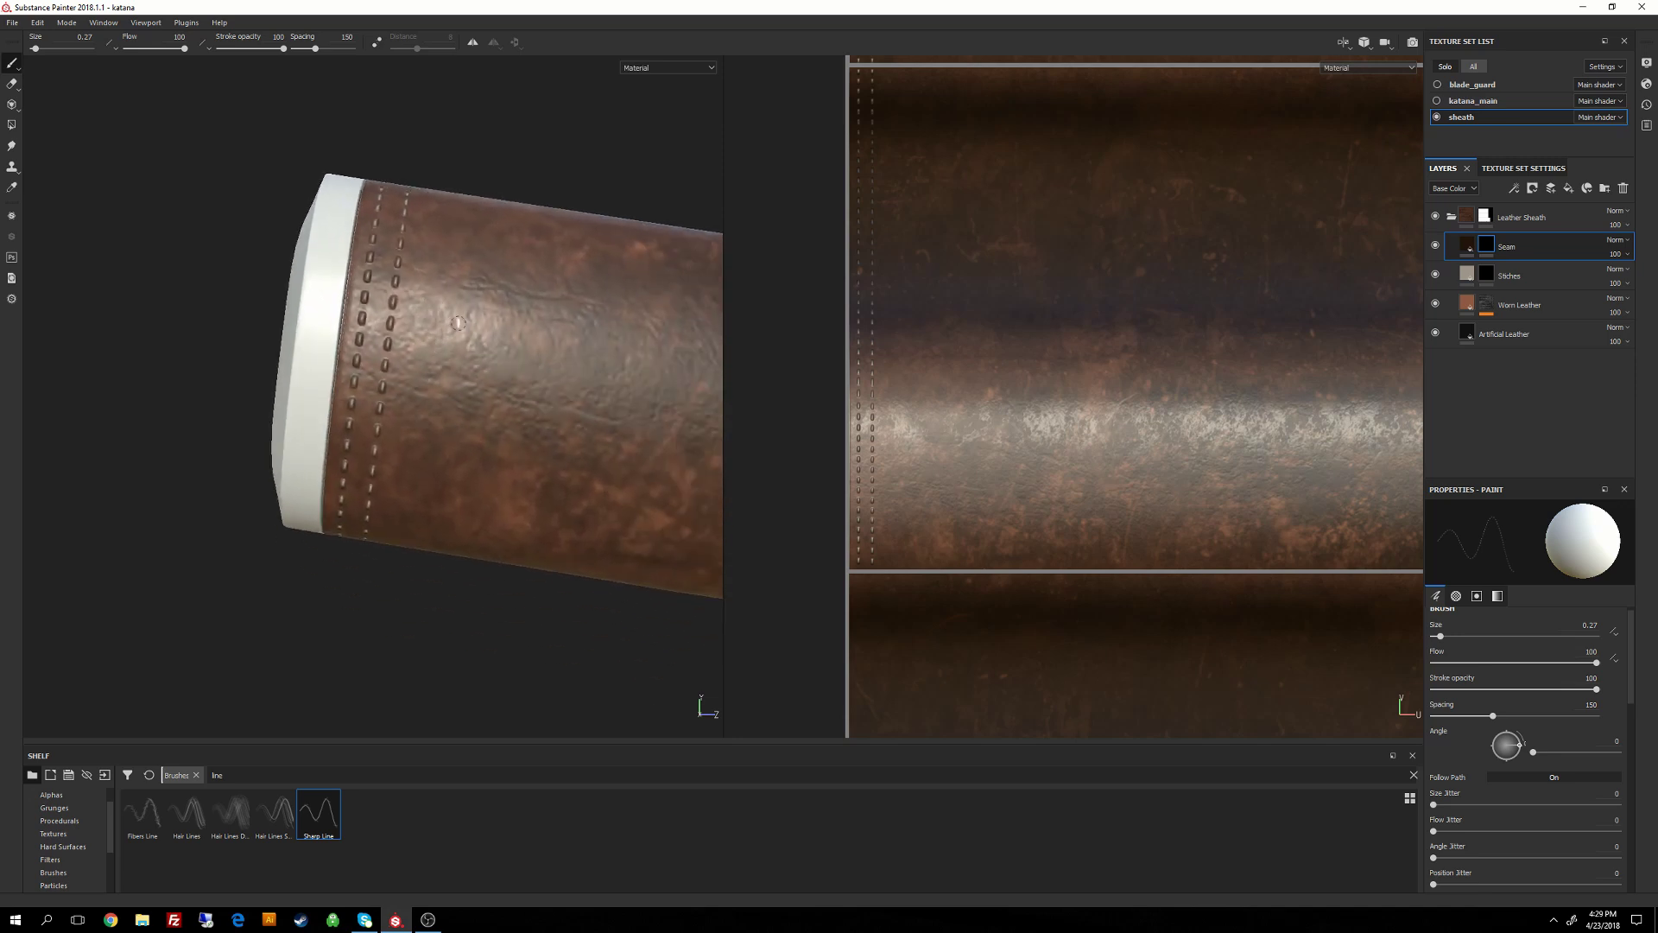
left_click_drag(454, 327, 454, 386)
key("ctrl+z")
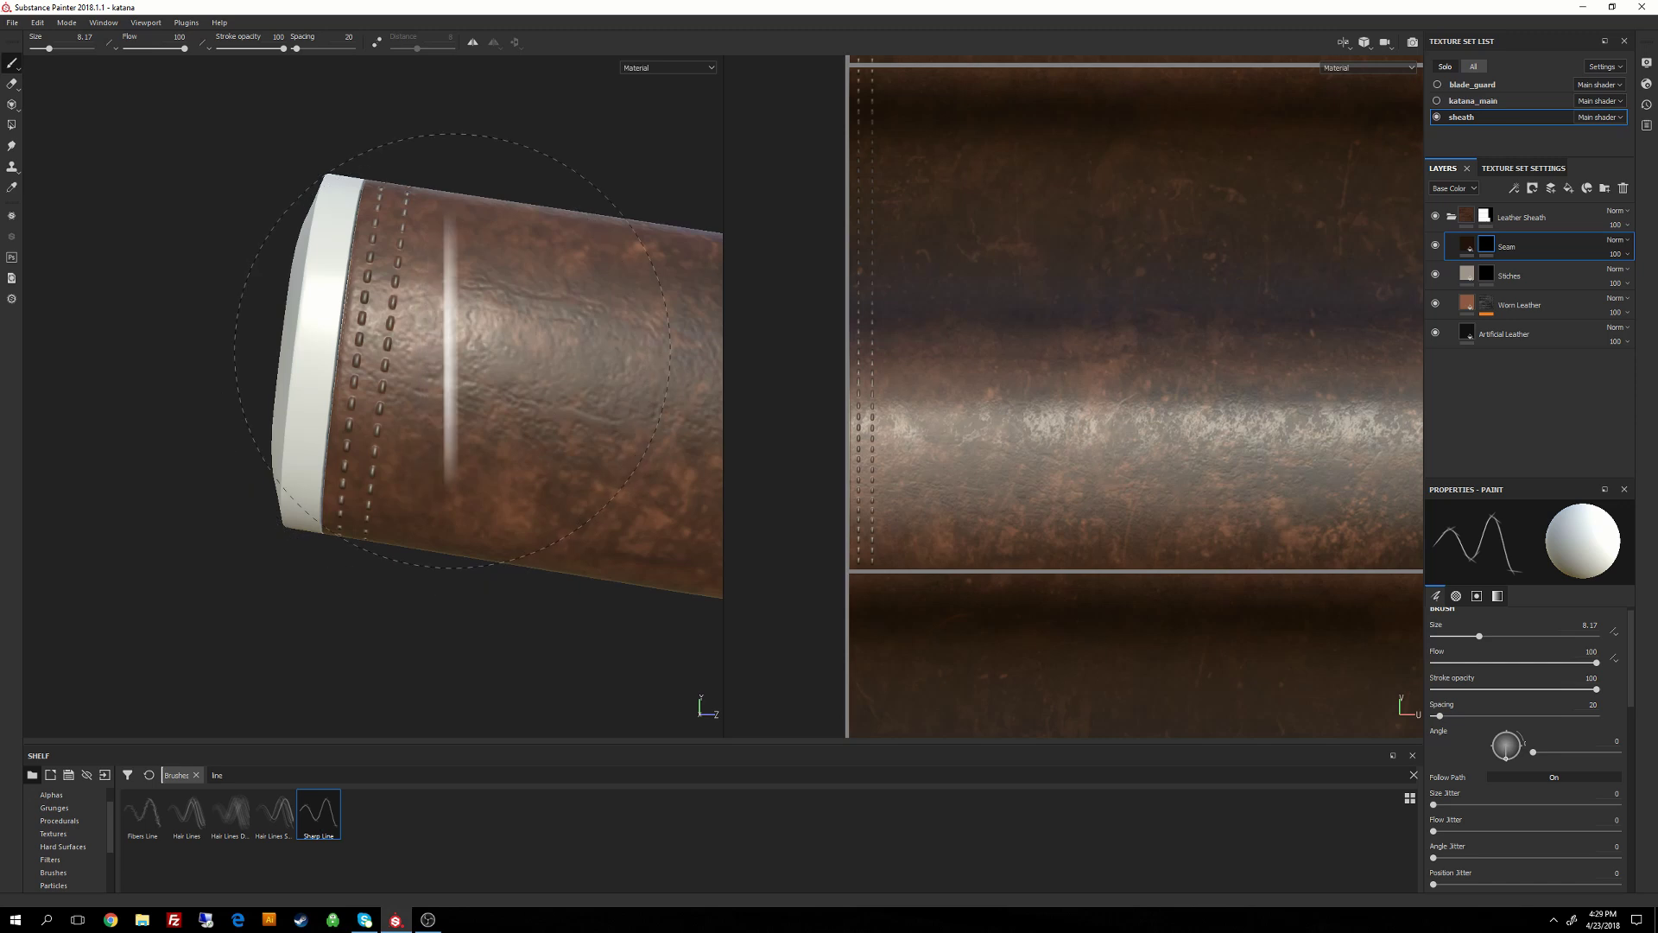
Reduce the Sharp Line brush size to 0.44.
key("bracketleft")
key("bracketleft")
key("bracketleft")
key("bracketleft")
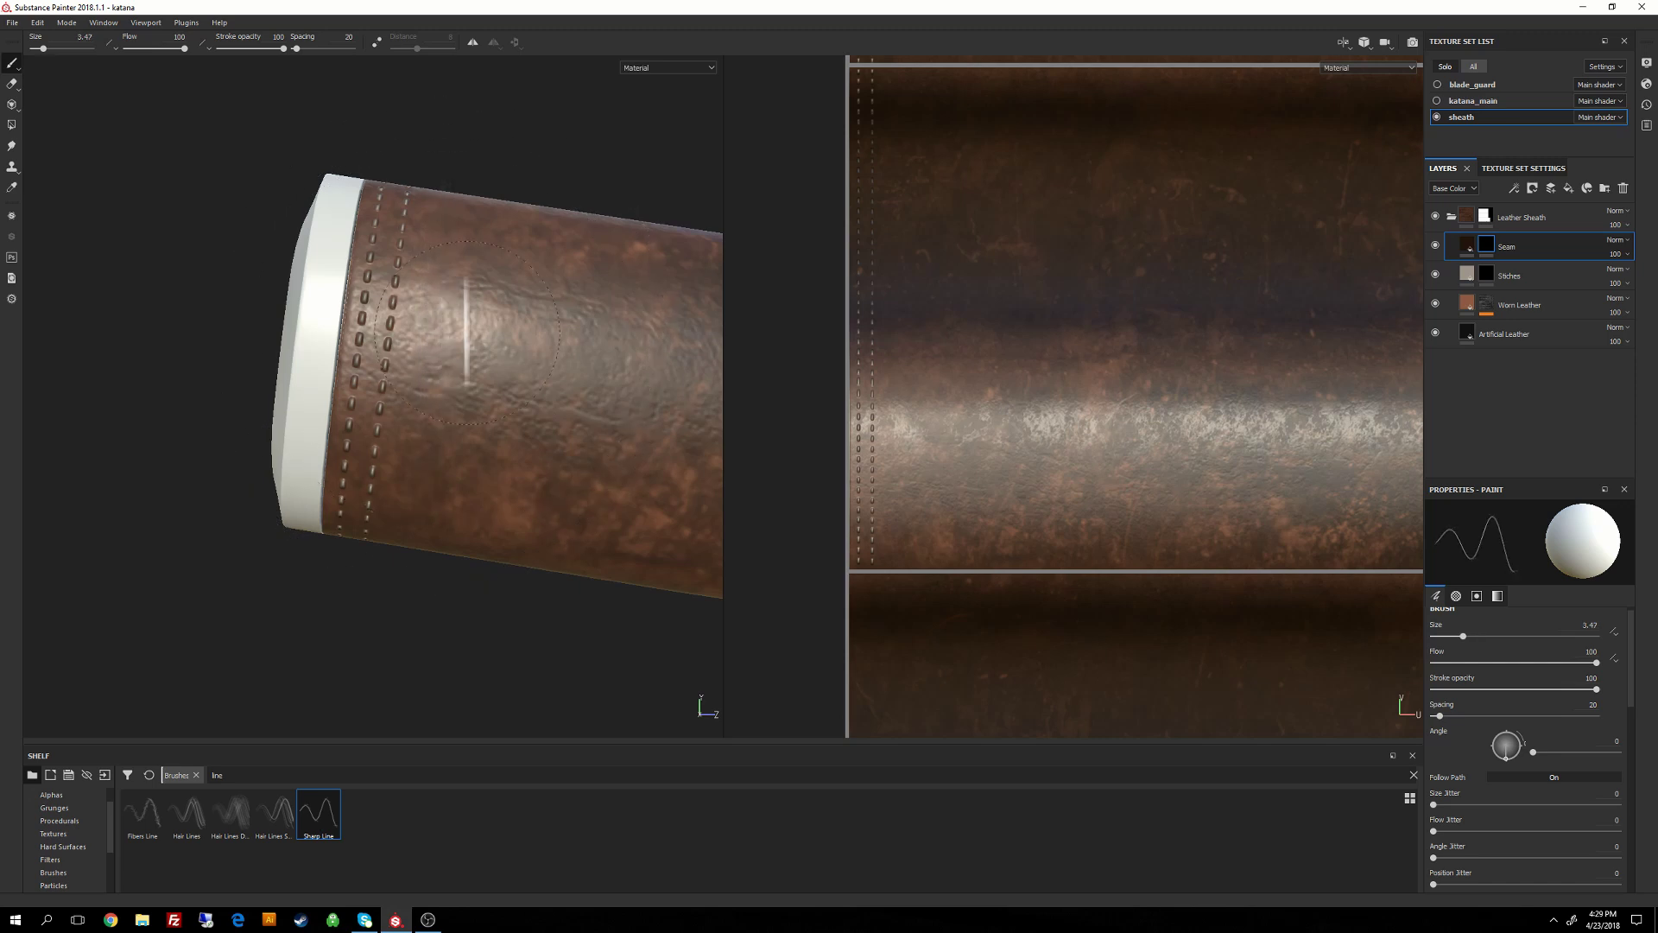
key("bracketleft")
key("bracketleft")
key("bracketleft")
key("bracketleft")
Try two thin seam strokes on the leather beside the stitch rows, undoing each one.
left_click_drag(436, 329, 439, 452)
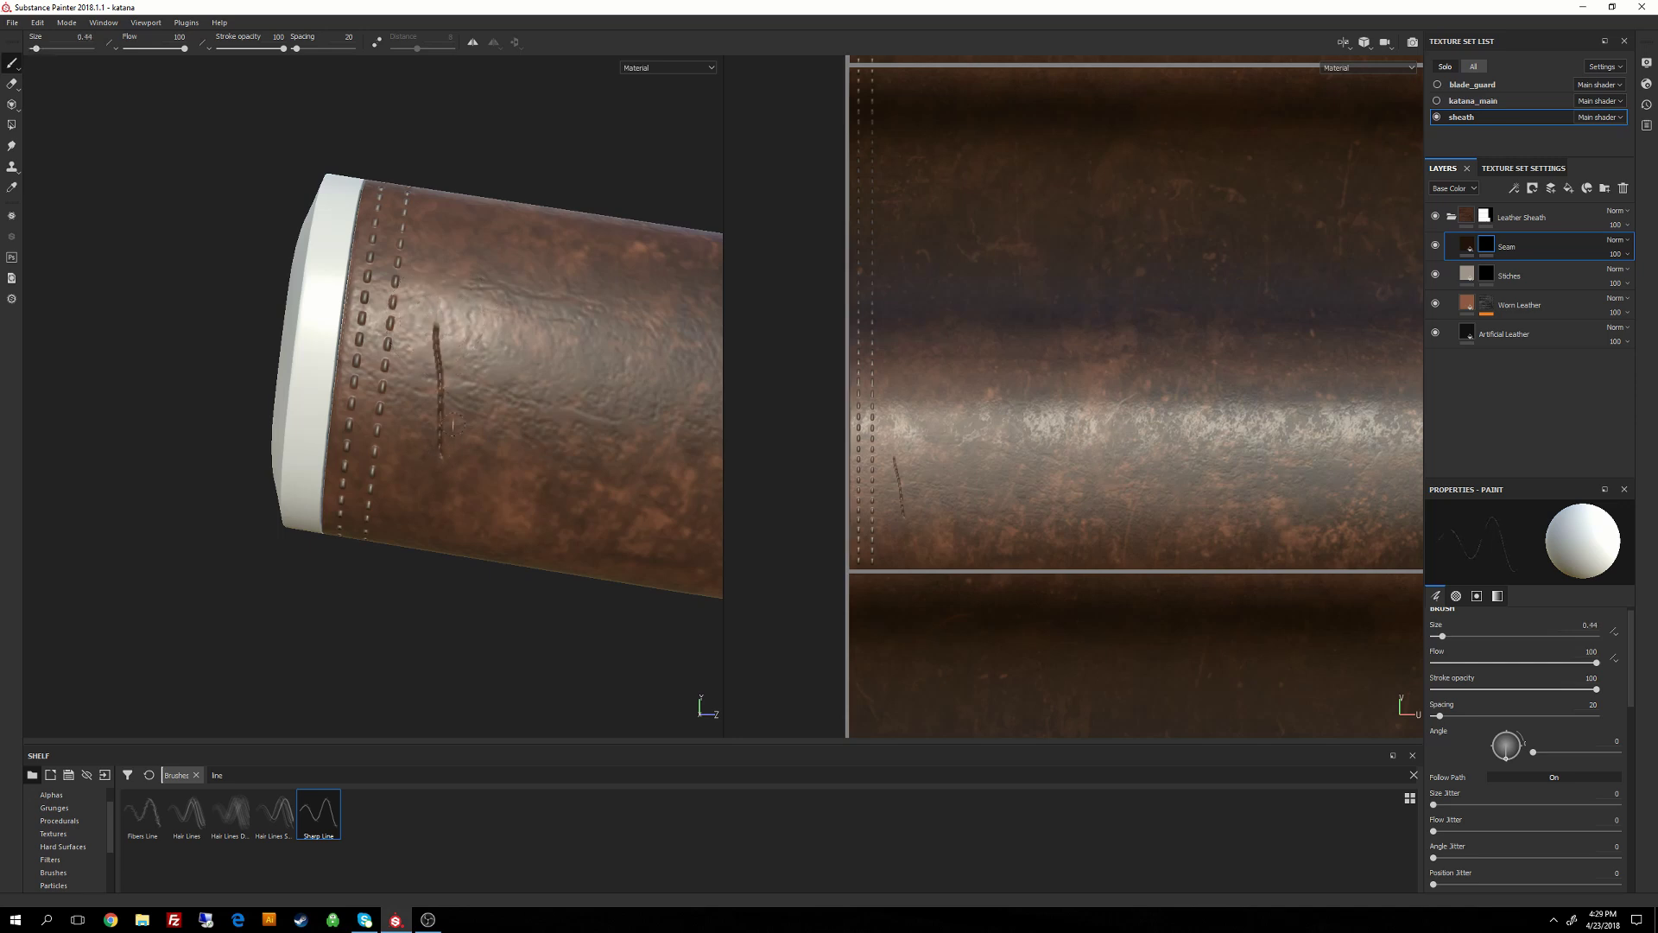
key("ctrl+z")
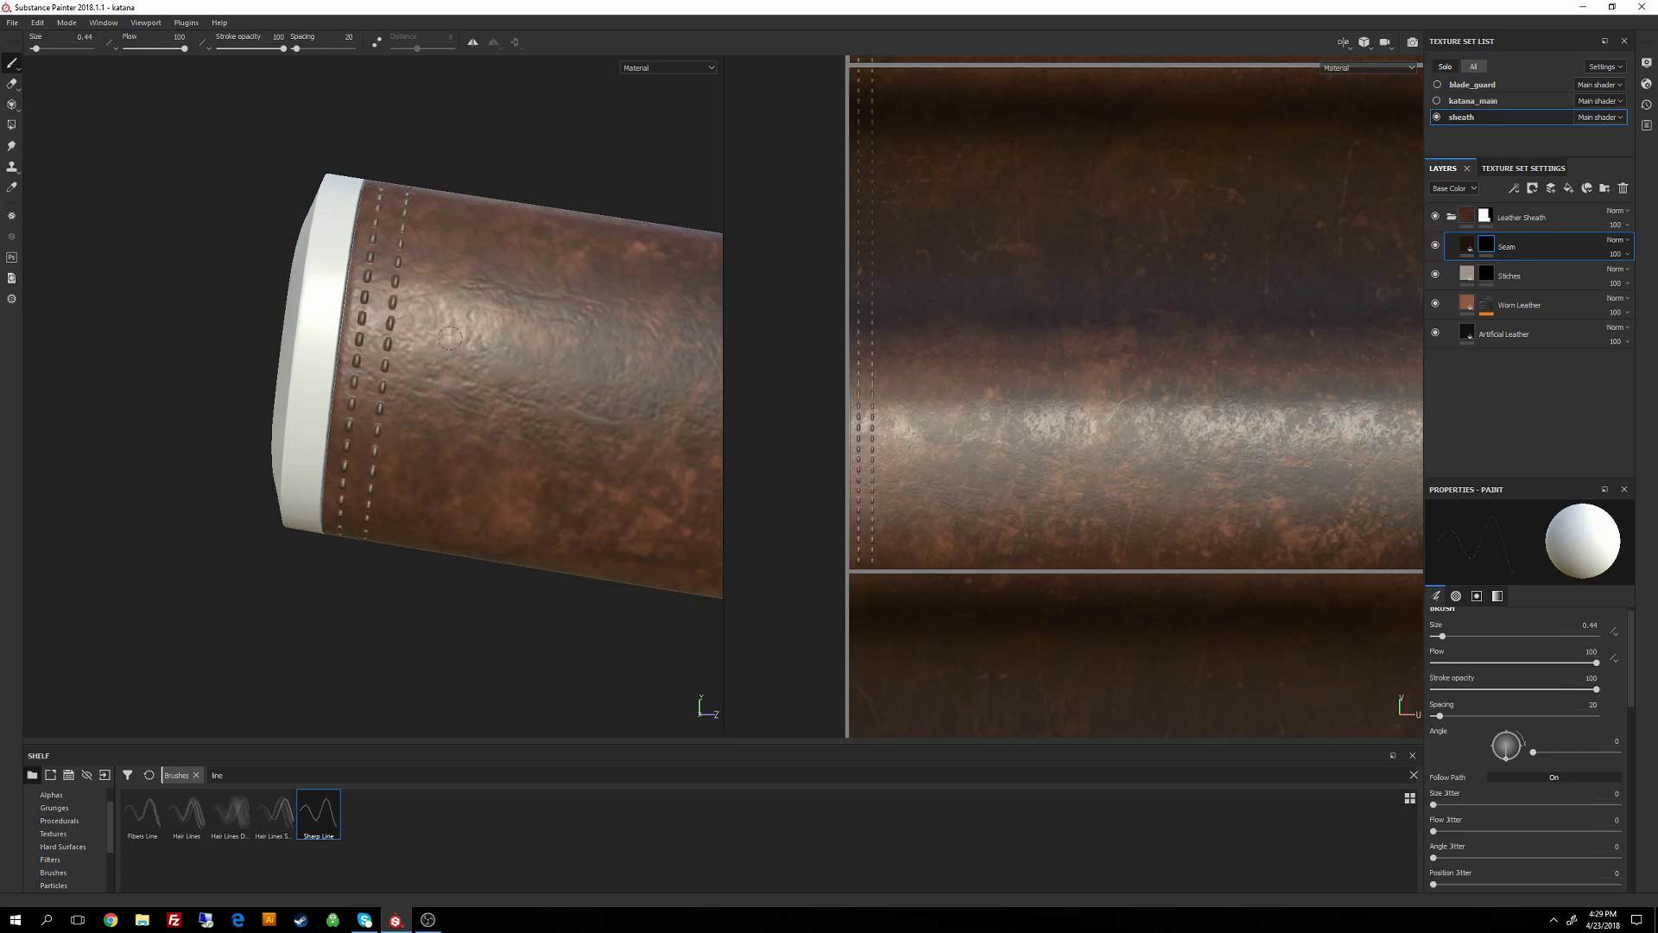
left_click_drag(450, 338, 450, 413)
key("ctrl+z")
Paint a snapped straight seam line between the two stitch rows along the leather UV island's left edge.
middle_click_drag(907, 288, 961, 333)
scroll(962, 333, "down", 1)
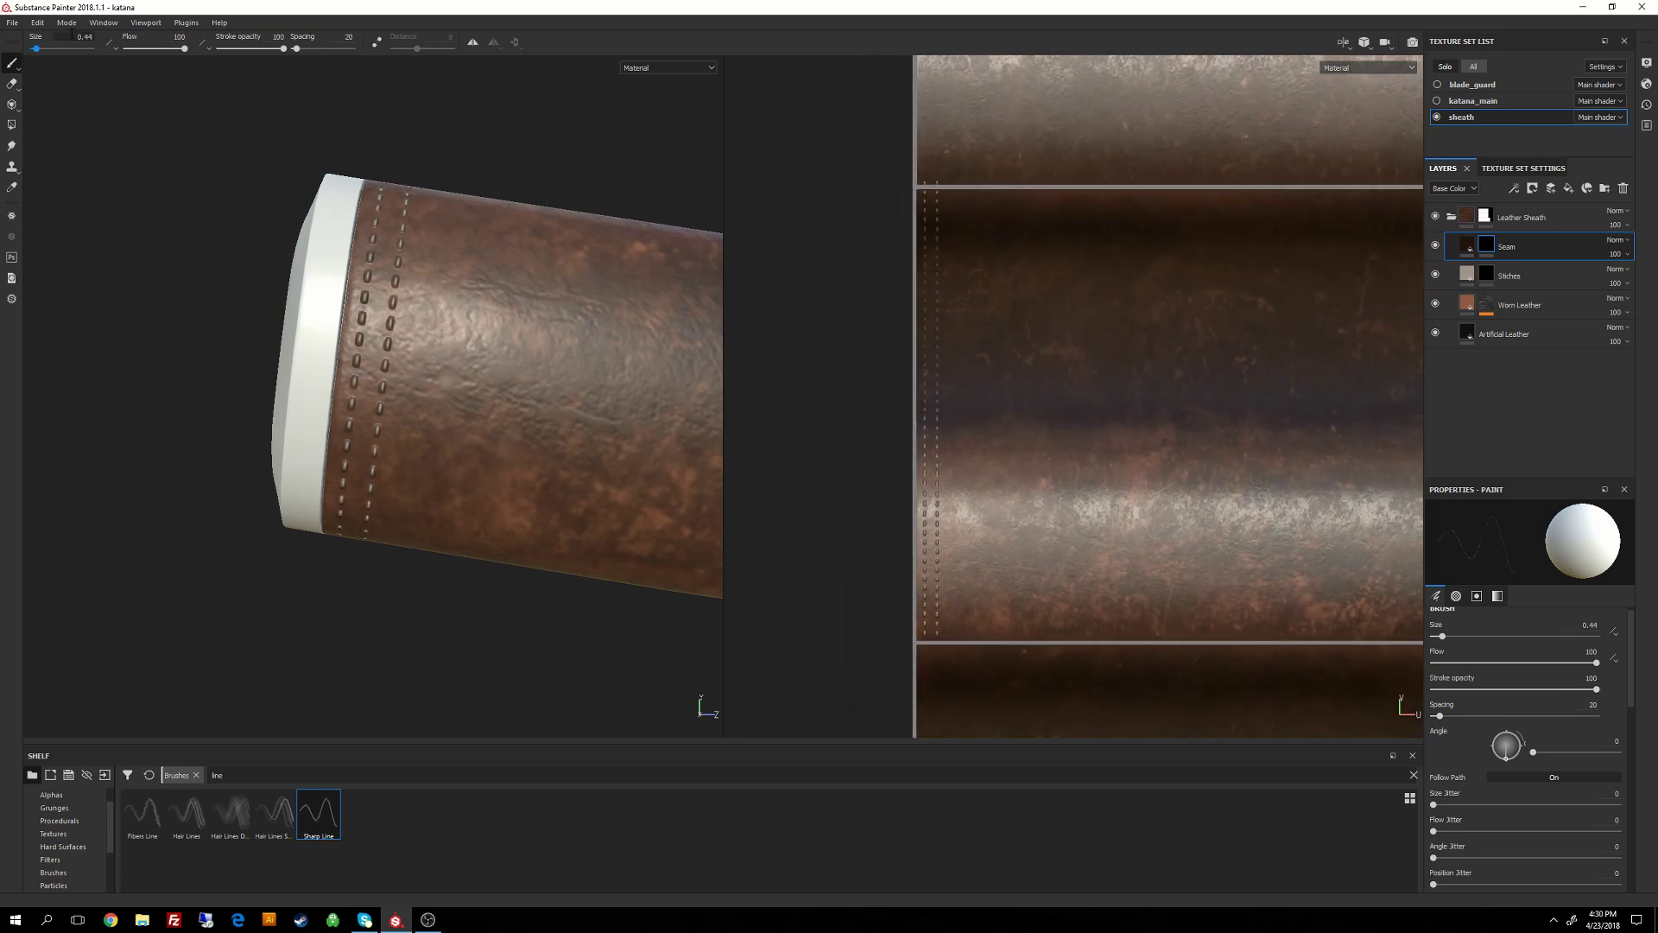
middle_click_drag(933, 272, 988, 276)
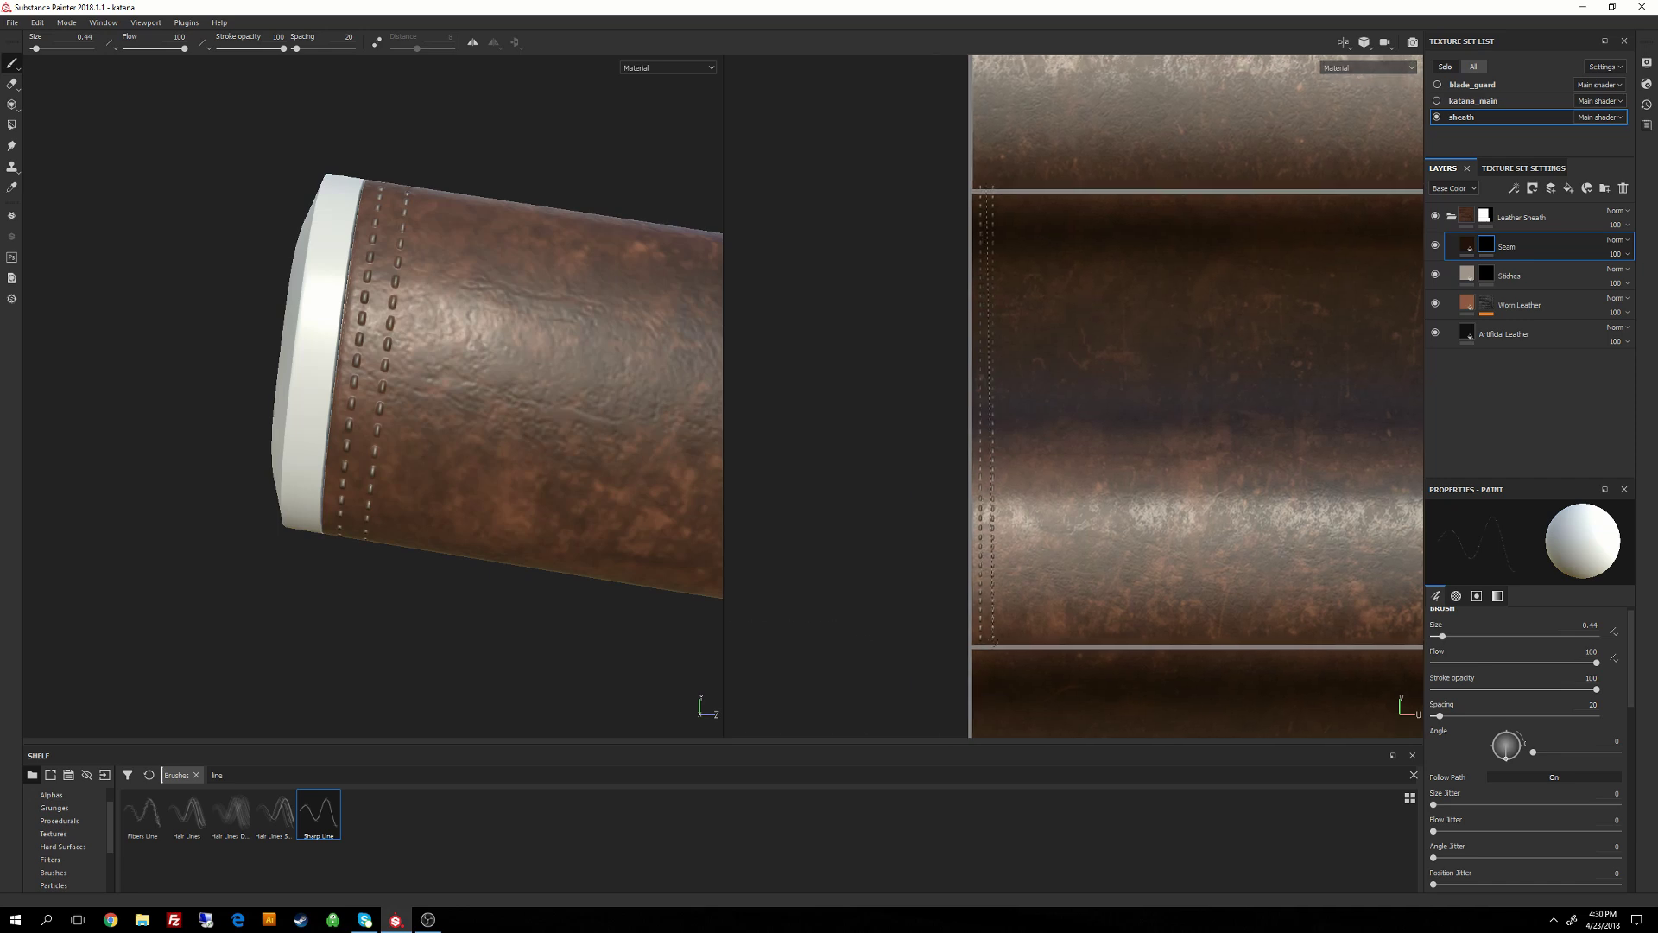
key("ctrl+shift")
left_click(367, 528, "ctrl+shift")
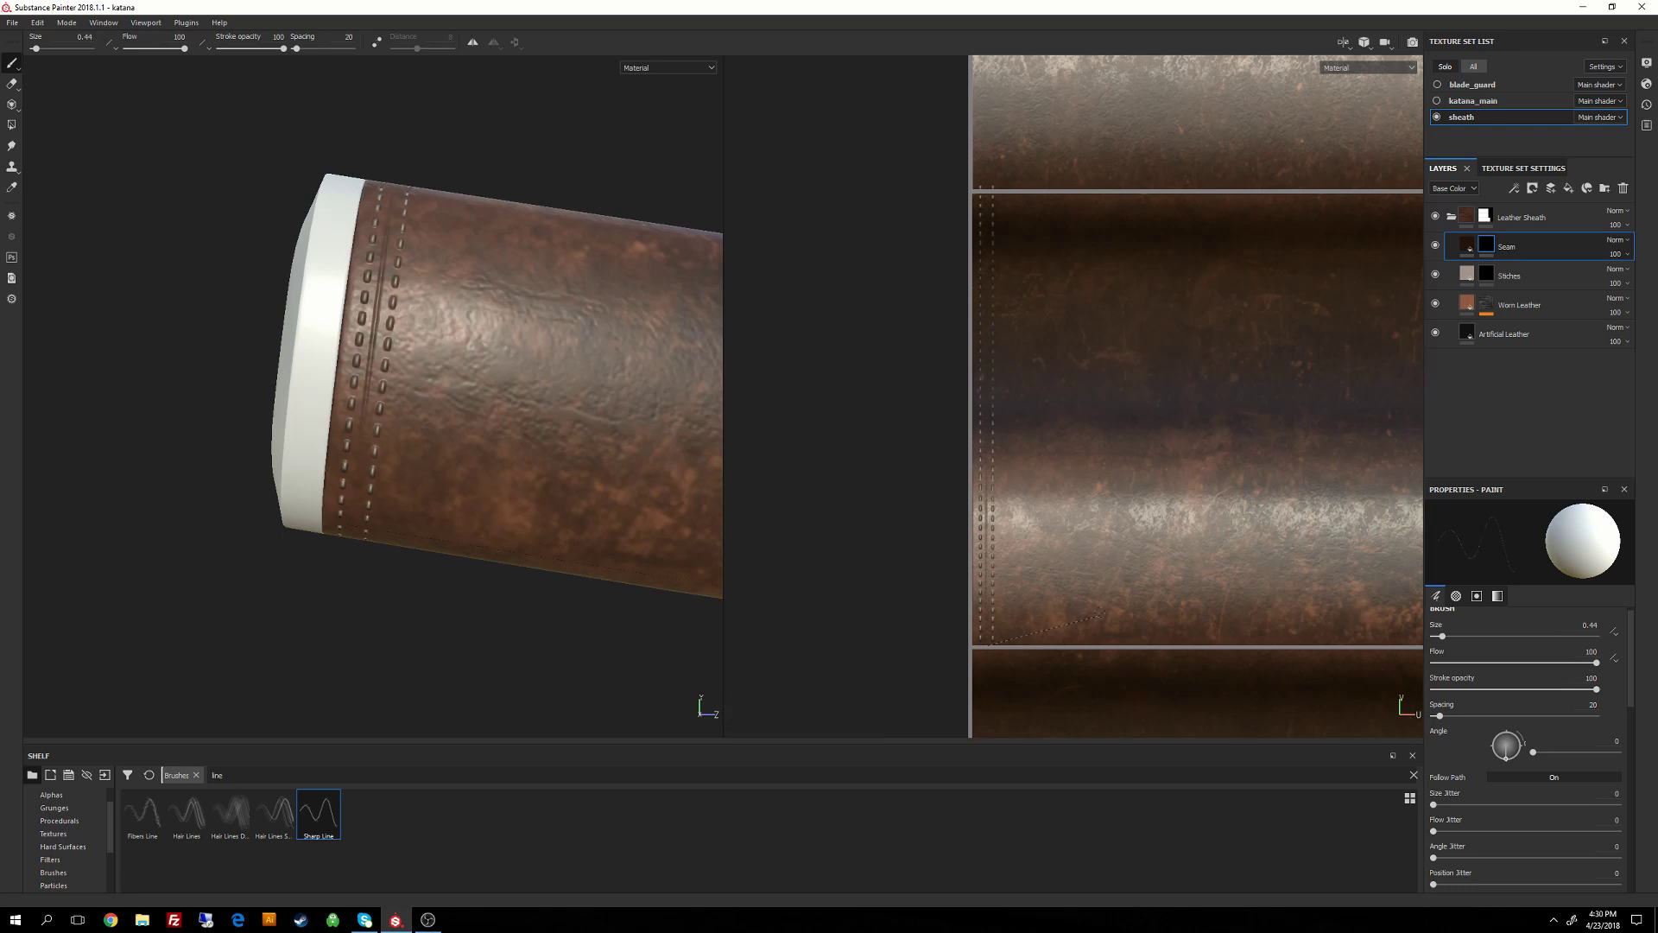
Undo the last seam stroke and repaint a snapped straight line between the two stitch rows at the leather island's left edge.
right_click(1078, 343)
left_click(1008, 187)
key("ctrl+z")
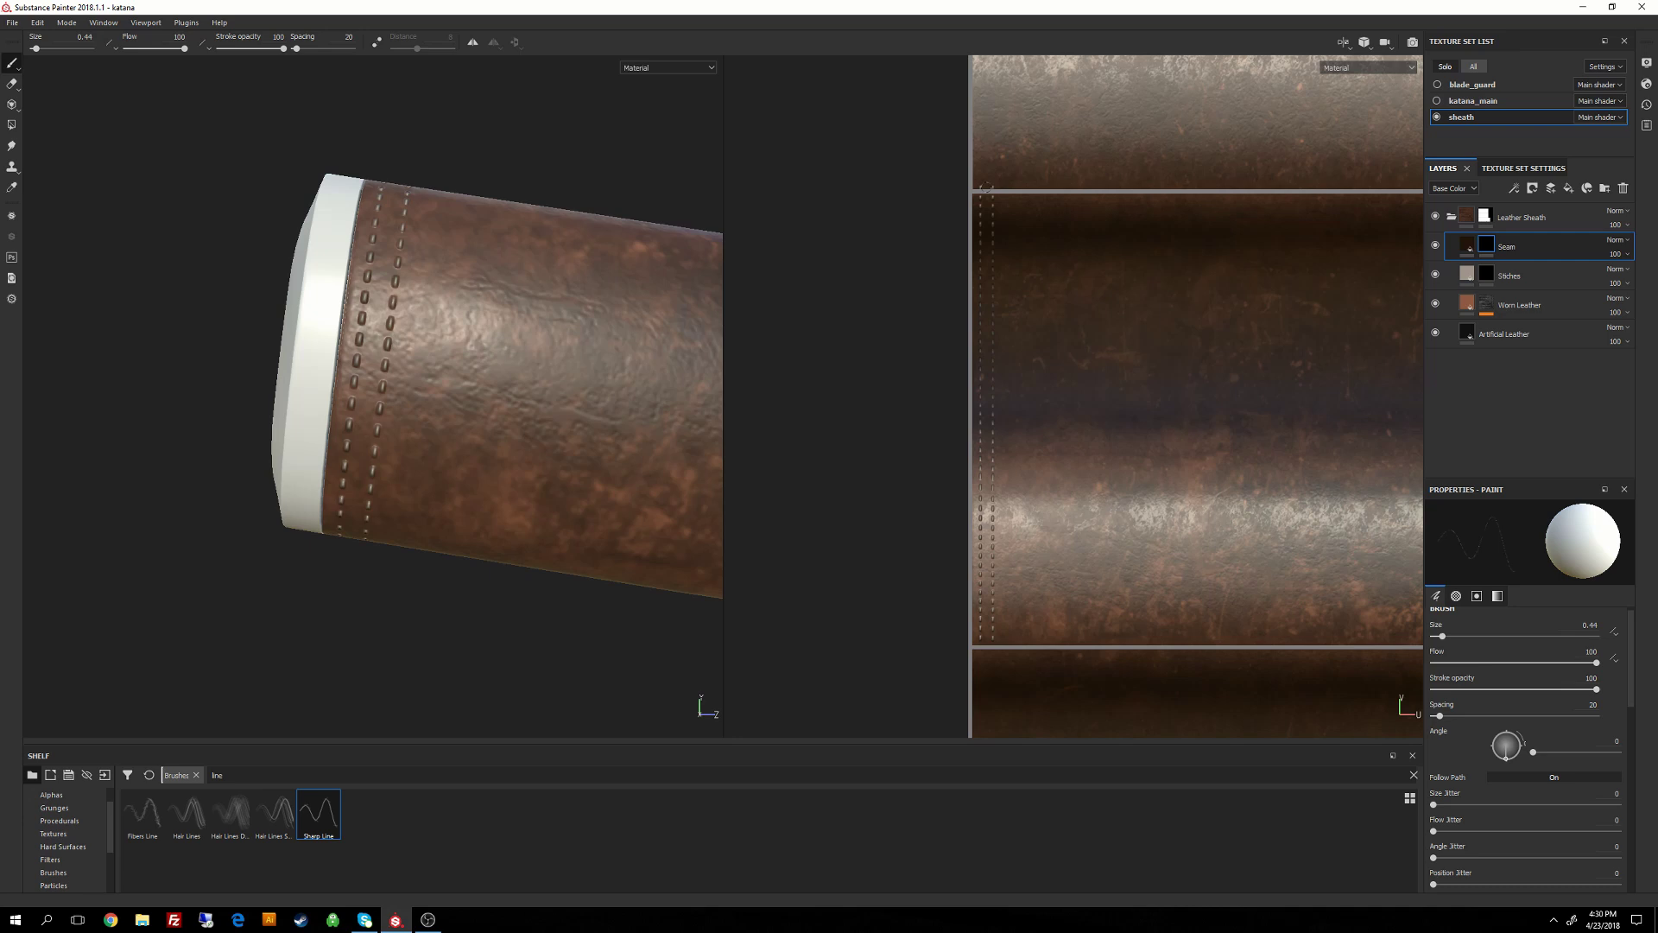
key("ctrl+shift")
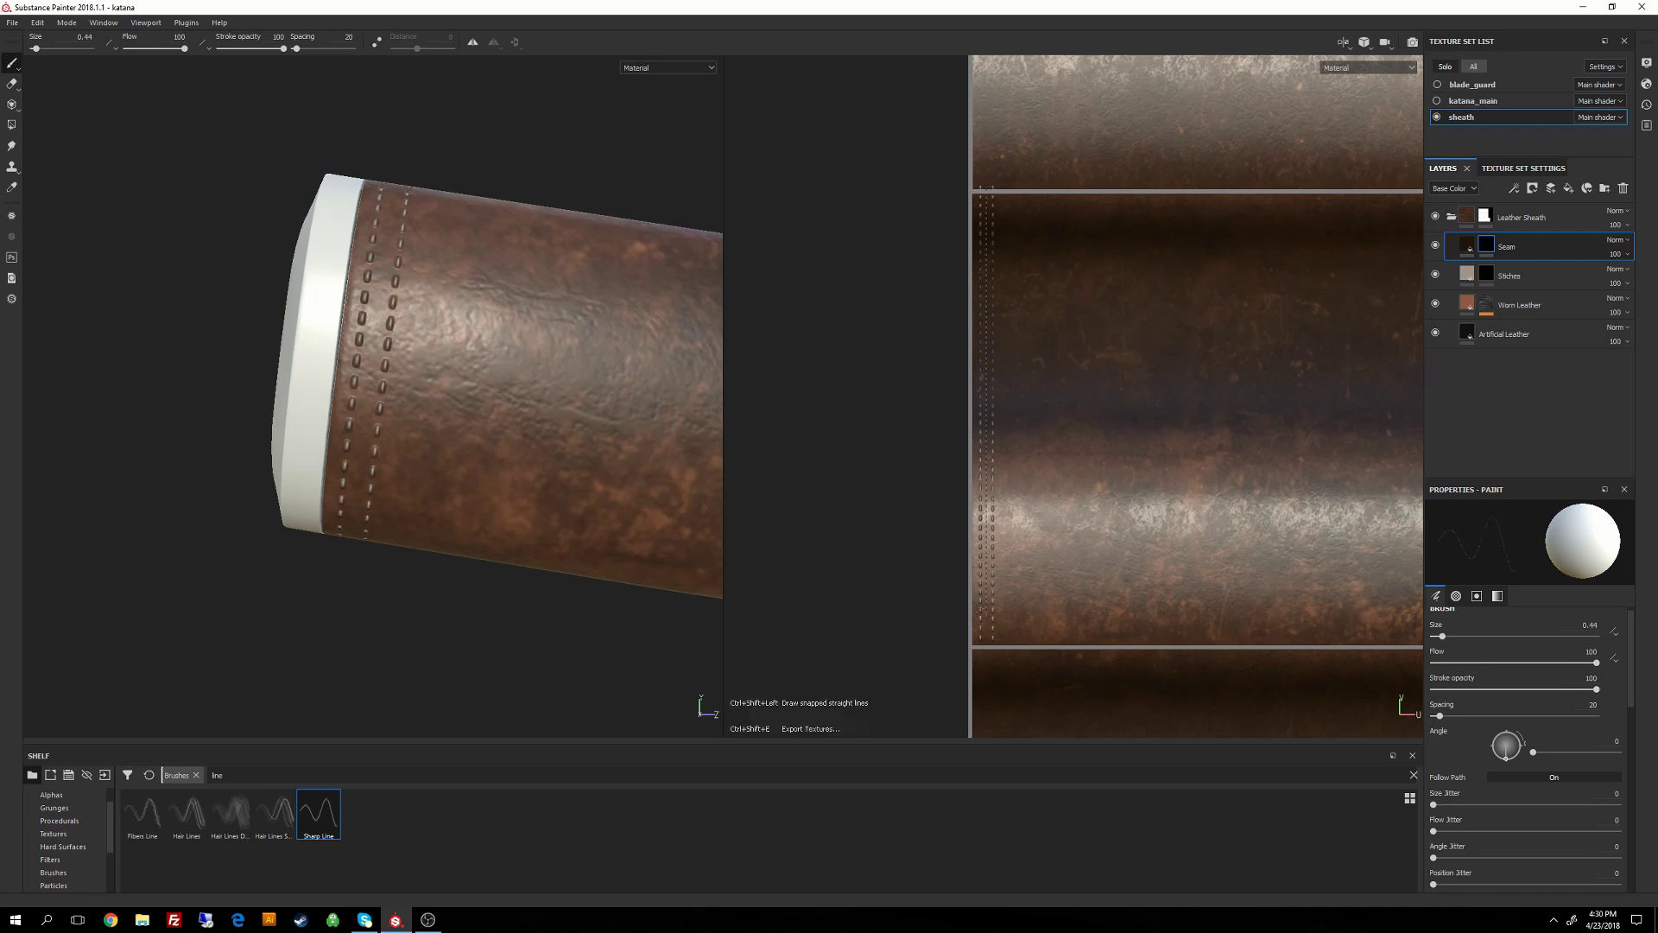
right_click(1078, 343)
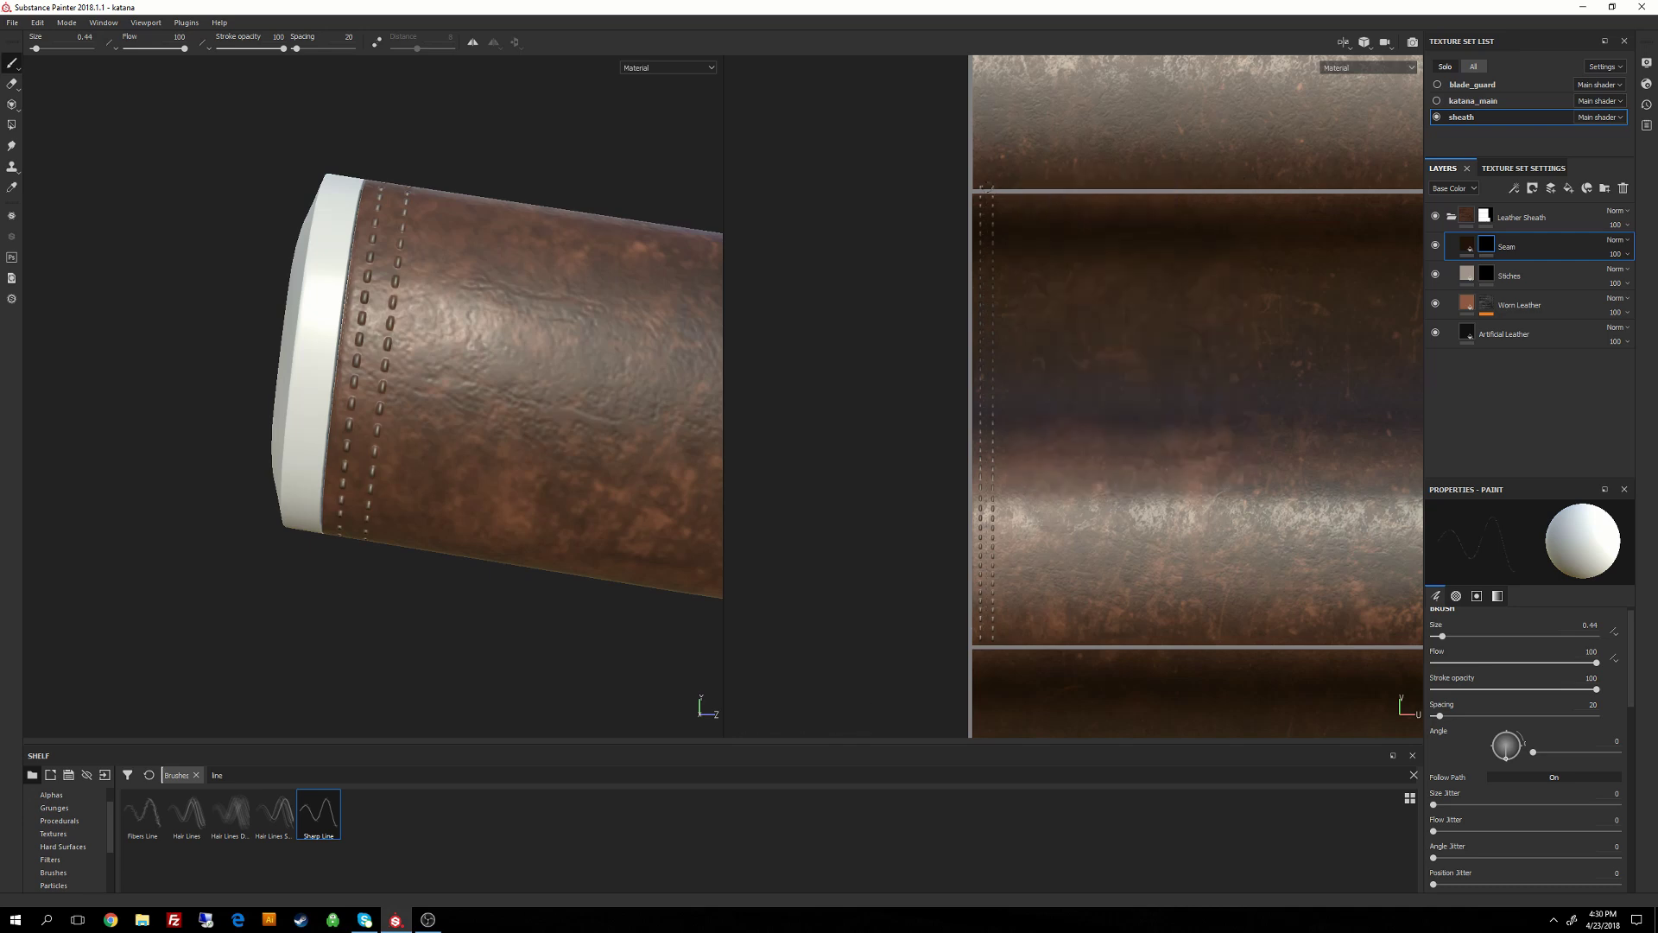
key("ctrl+shift")
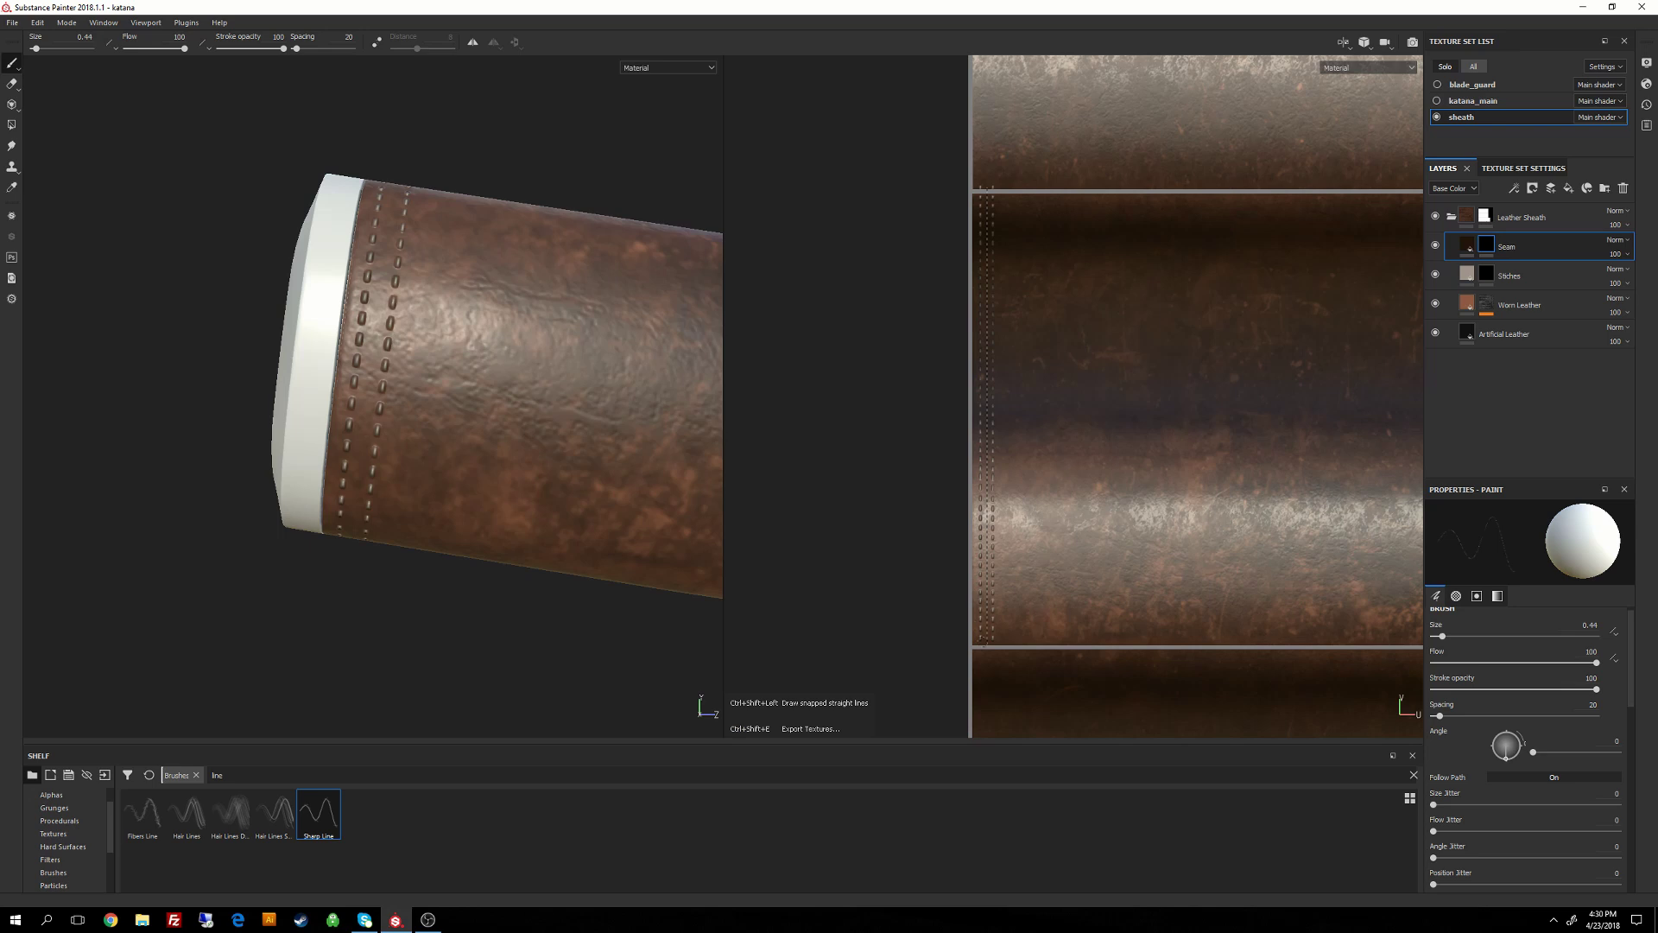
left_click(988, 645, "ctrl+shift")
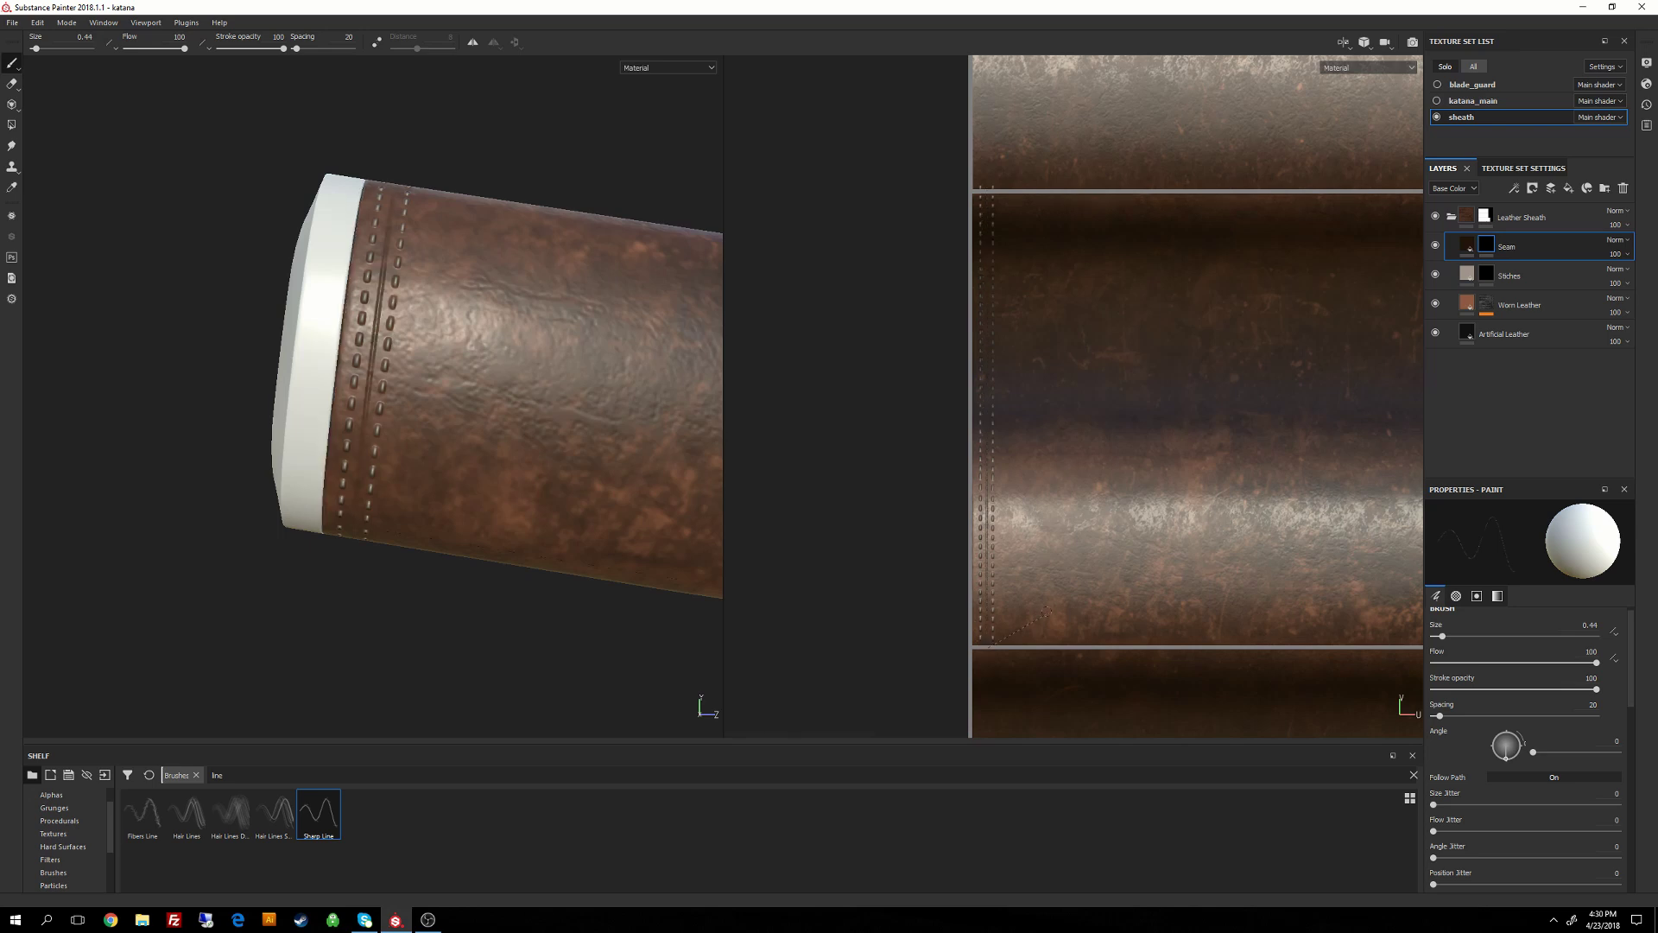
right_click(1071, 342)
Paint a matching snapped straight seam line between the two stitch rows at the opposite edge of the leather UV island.
middle_click_drag(1115, 452, 885, 469, "alt")
right_click_drag(1199, 506, 1123, 276, "alt")
middle_click_drag(1225, 524, 935, 493, "alt")
middle_click_drag(553, 321, 367, 324, "alt")
right_click_drag(518, 531, 466, 406, "alt")
middle_click_drag(704, 509, 501, 419, "alt")
left_click_drag(500, 418, 423, 453, "alt")
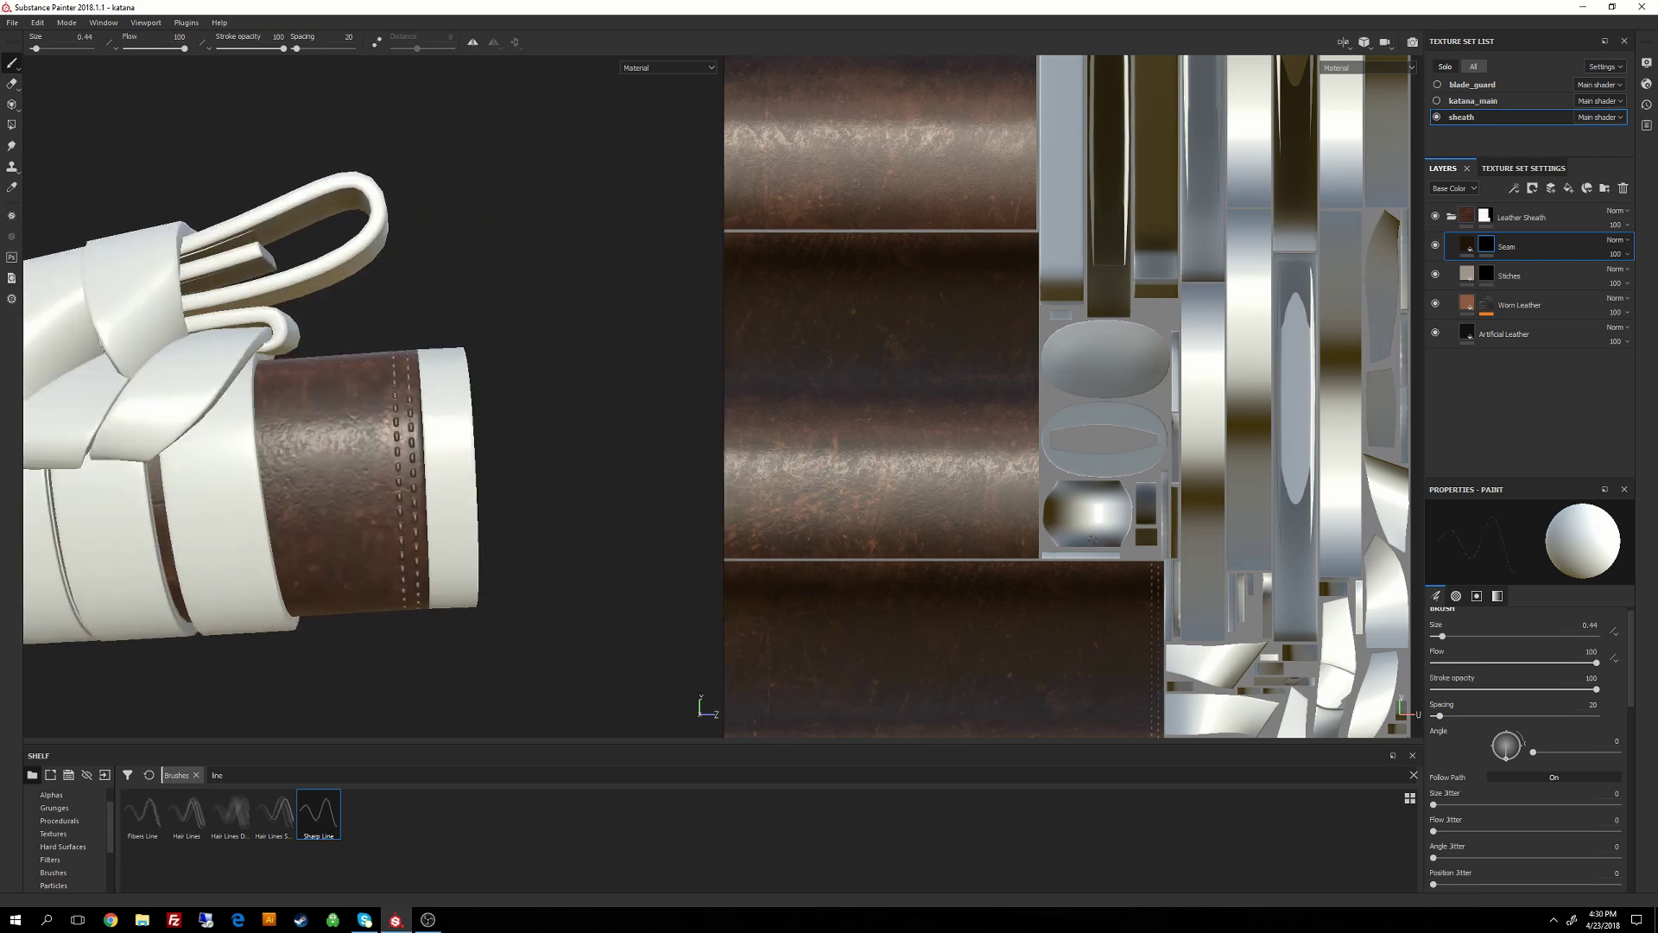
middle_click_drag(1093, 539, 907, 316, "alt")
right_click_drag(907, 316, 981, 462, "alt")
middle_click_drag(982, 462, 1011, 394, "alt")
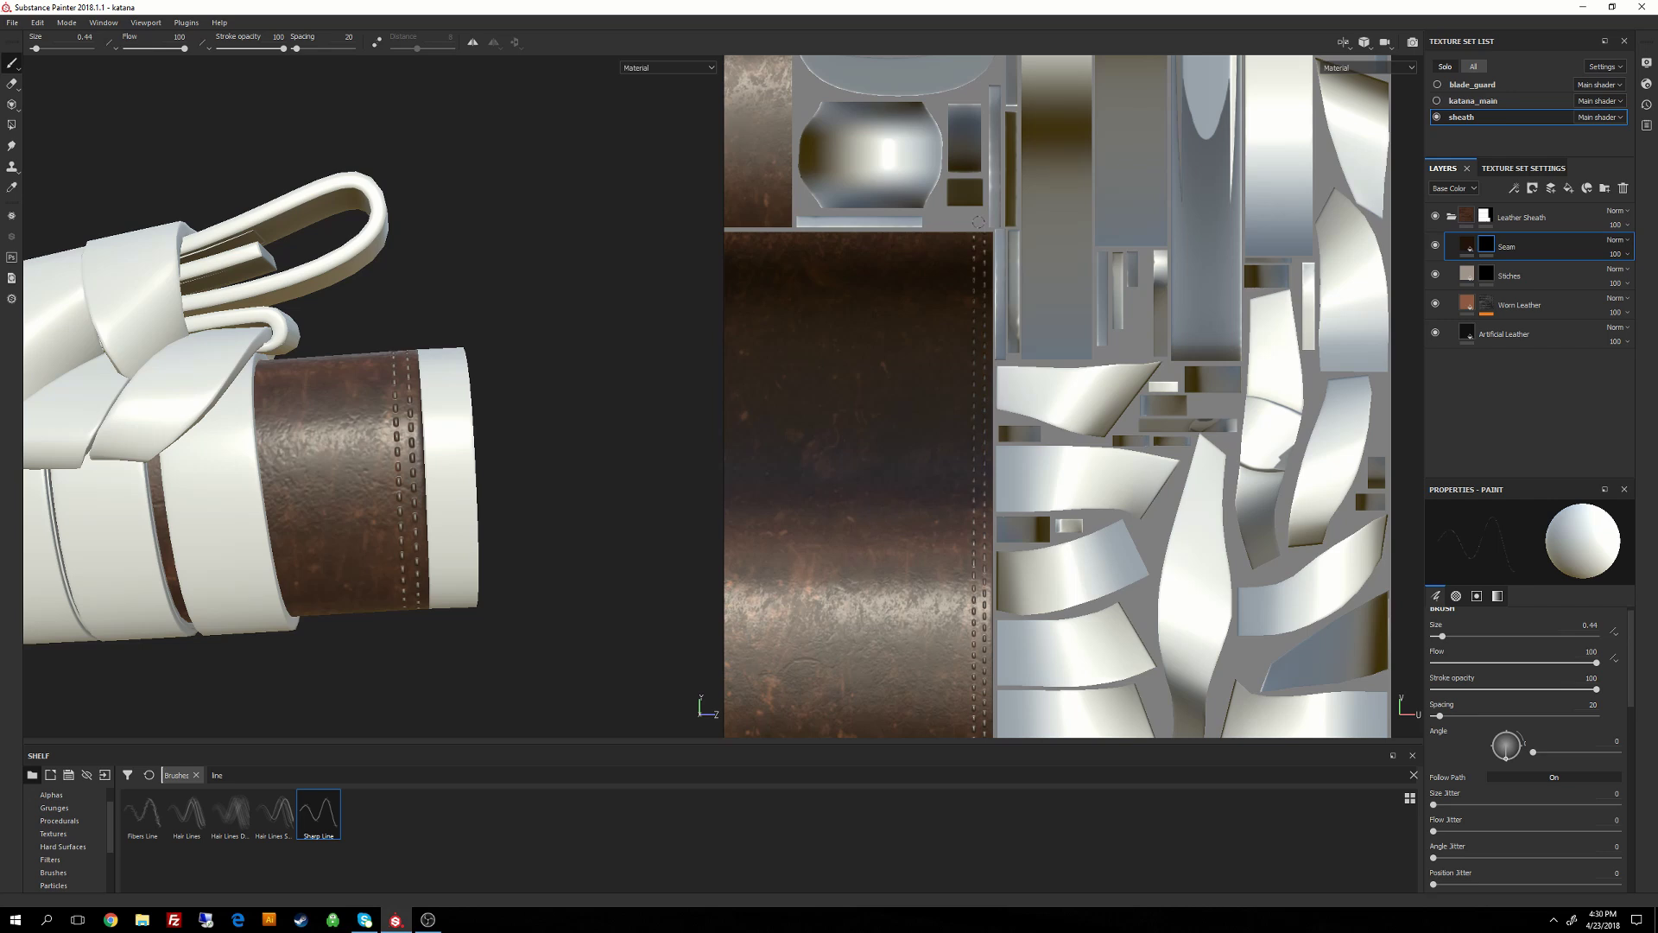
middle_click_drag(1375, 465, 1376, 363)
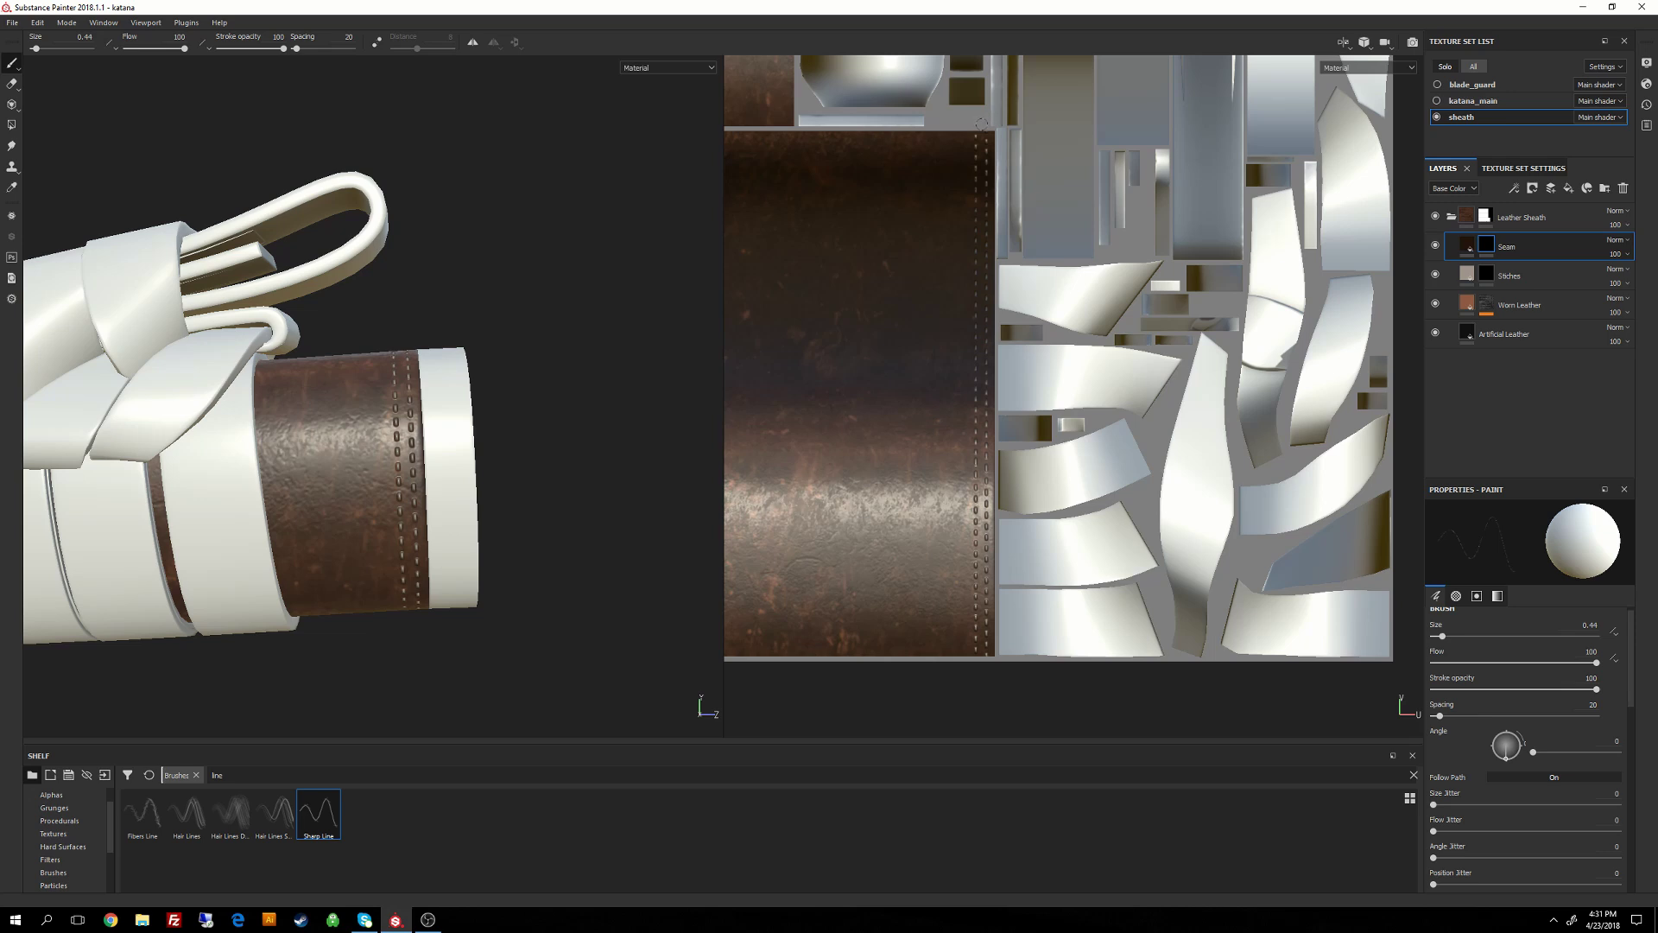
key("ctrl+shift")
right_click(1017, 361)
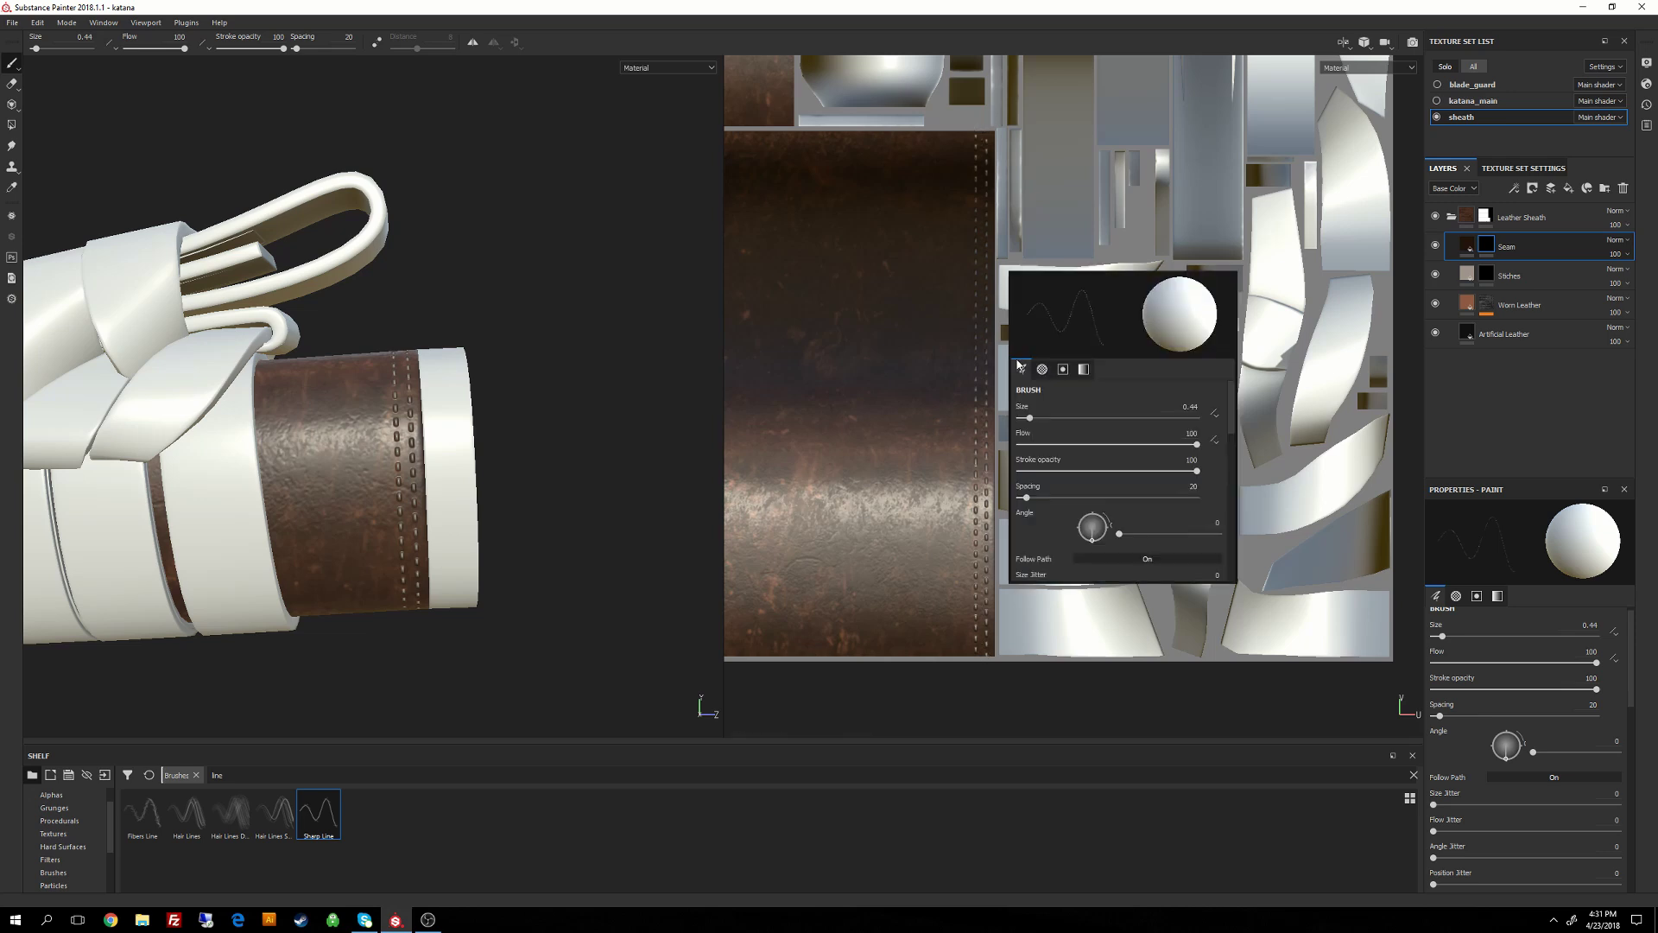
left_click(981, 125)
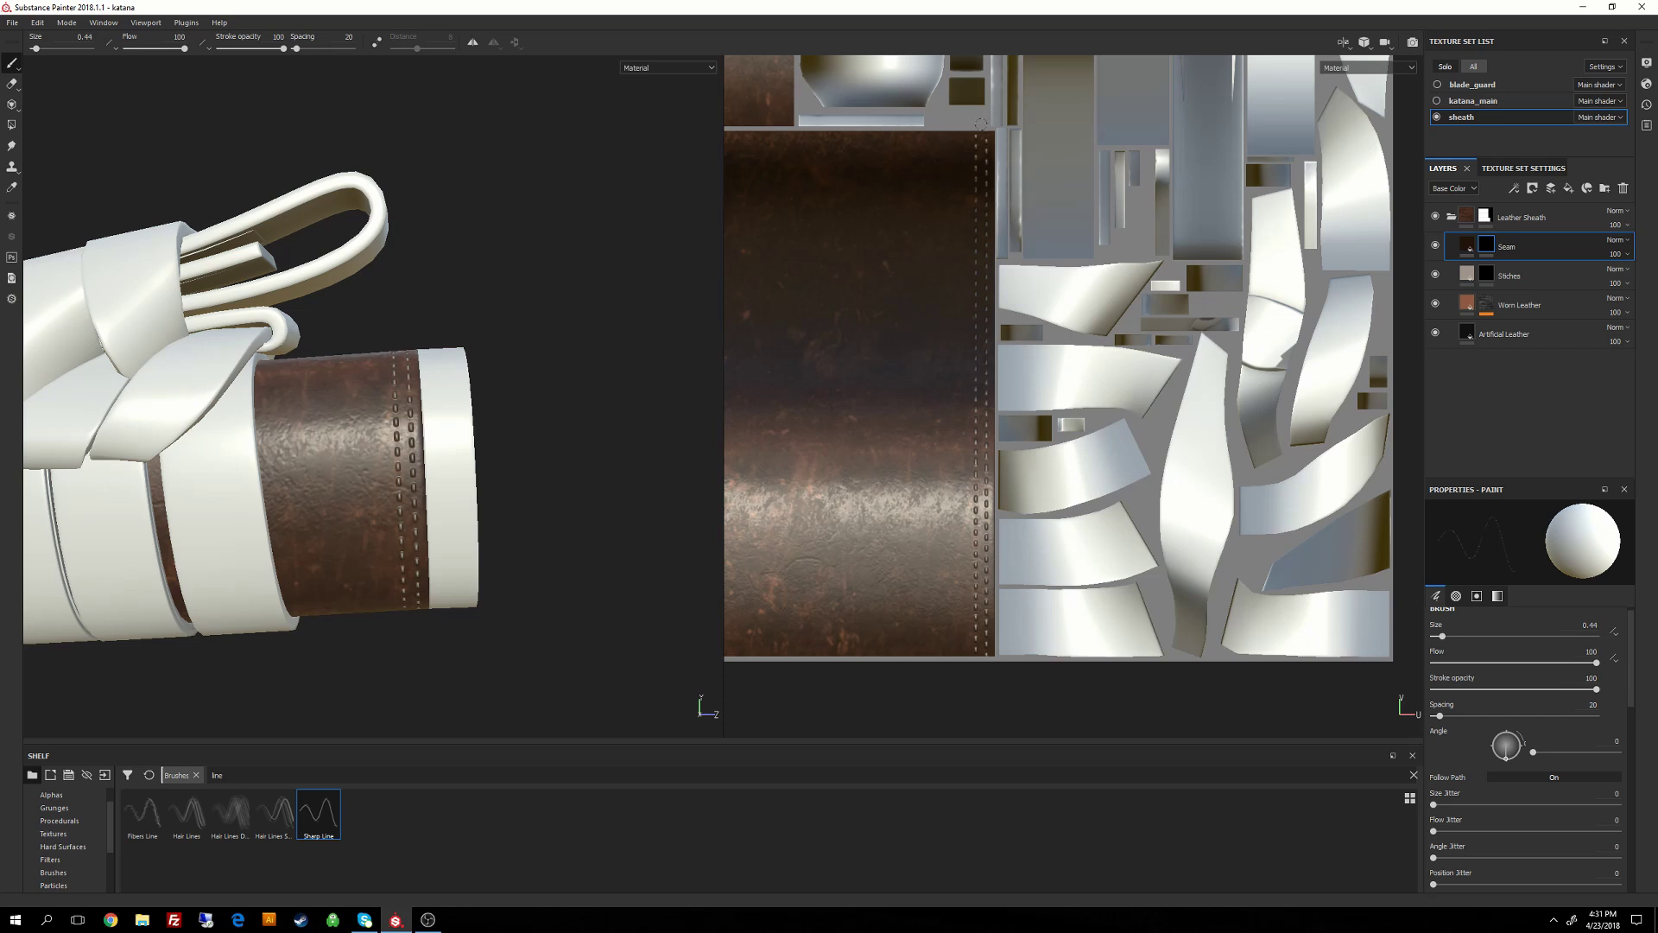
key("ctrl+shift")
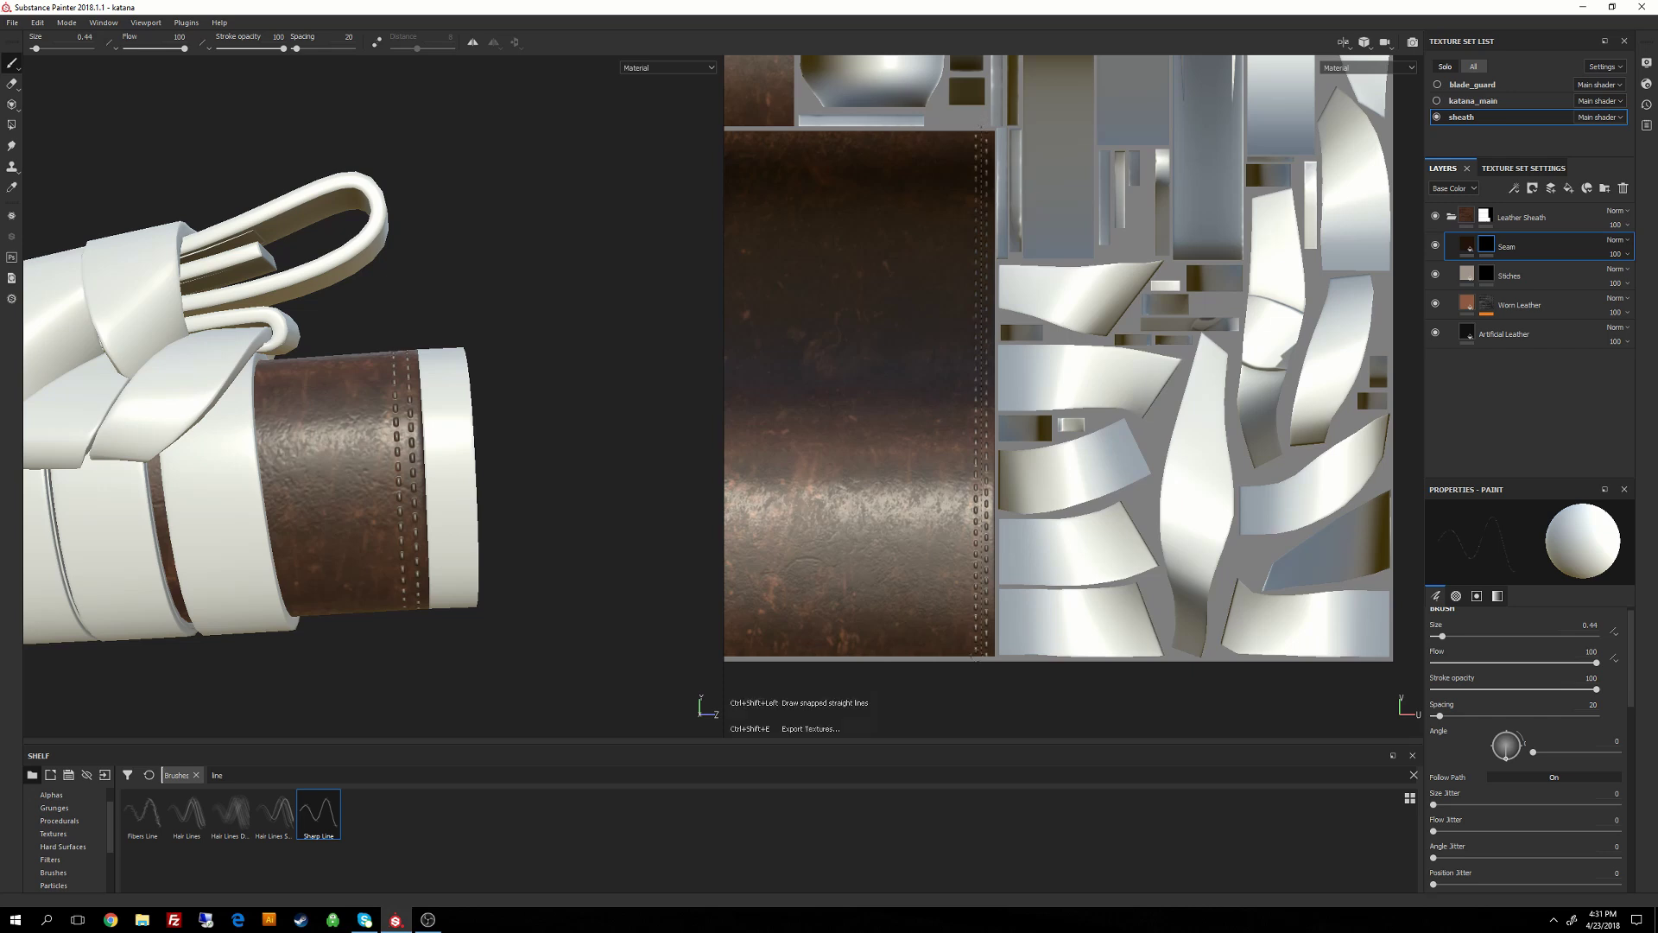
left_click(982, 659, "ctrl+shift")
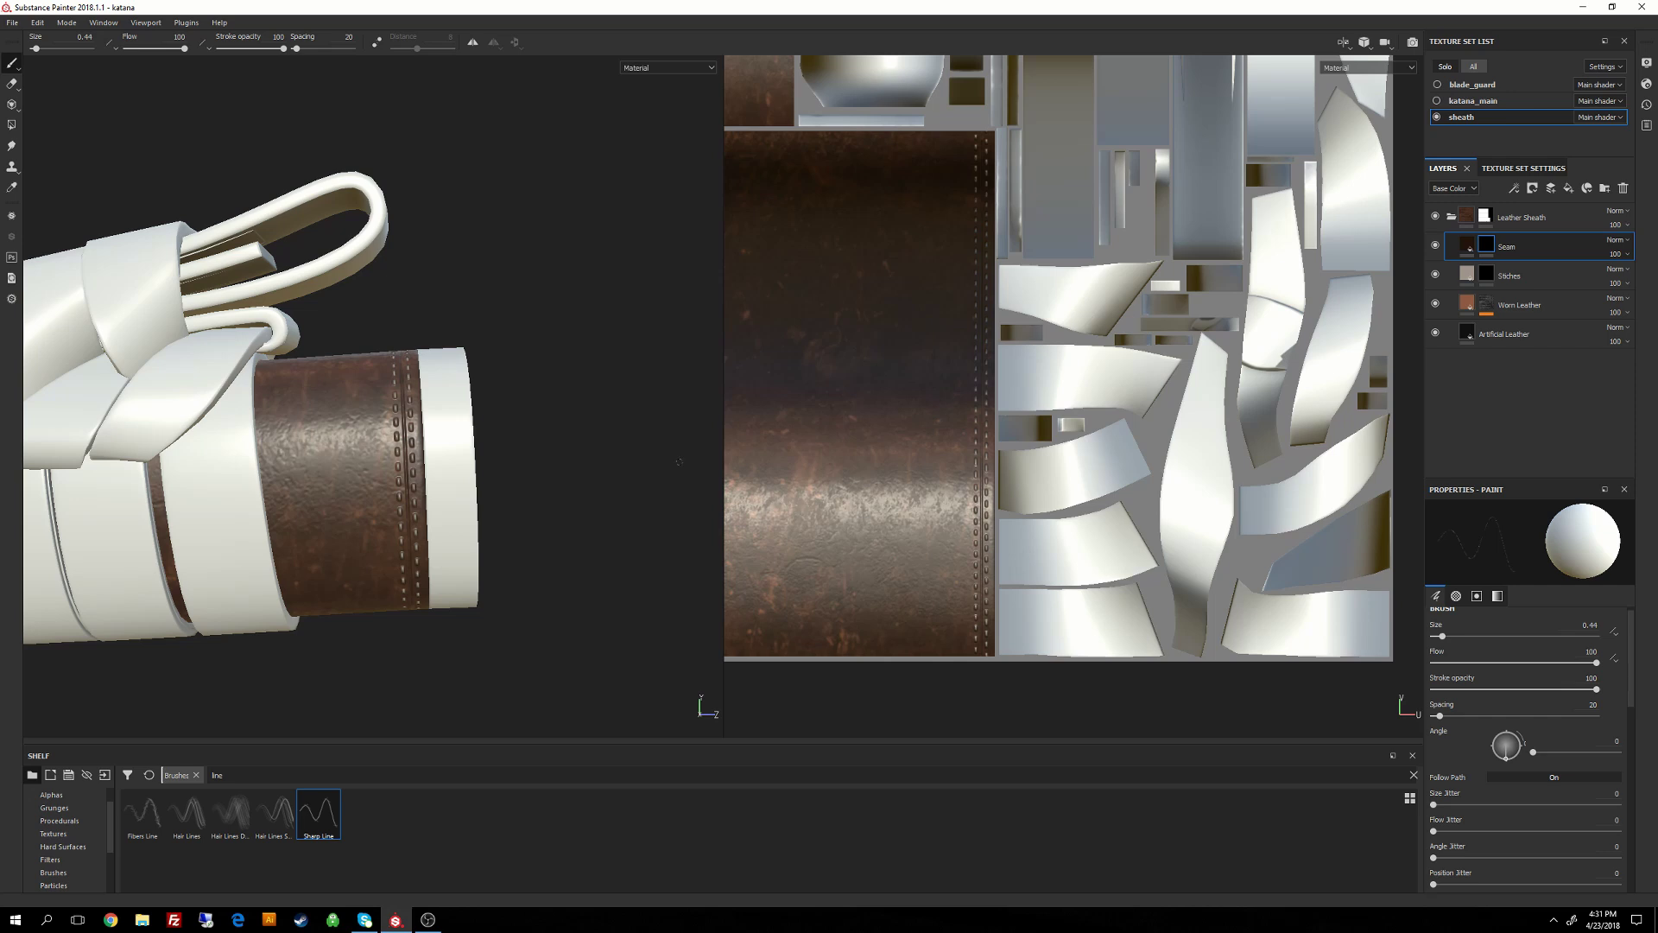
Examine the stitching and seam lines around the sheath's mouth and along the leather body.
left_click_drag(536, 377, 32, 393, "alt")
left_click_drag(522, 218, 385, 370, "alt")
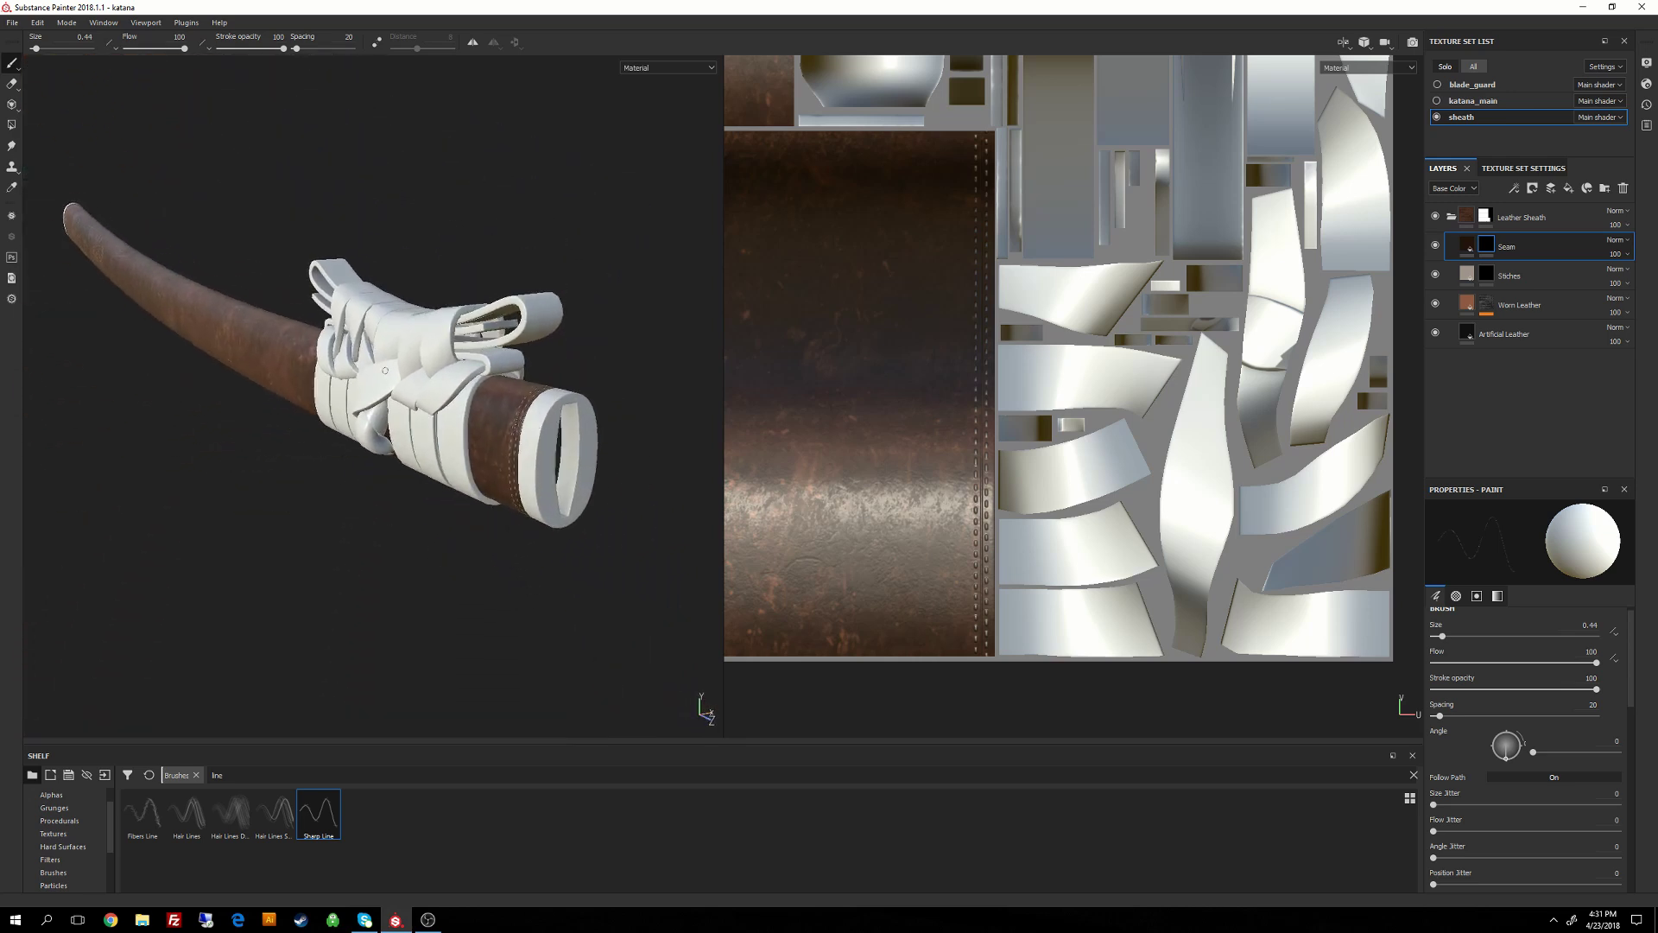
scroll(388, 400, "up", 3)
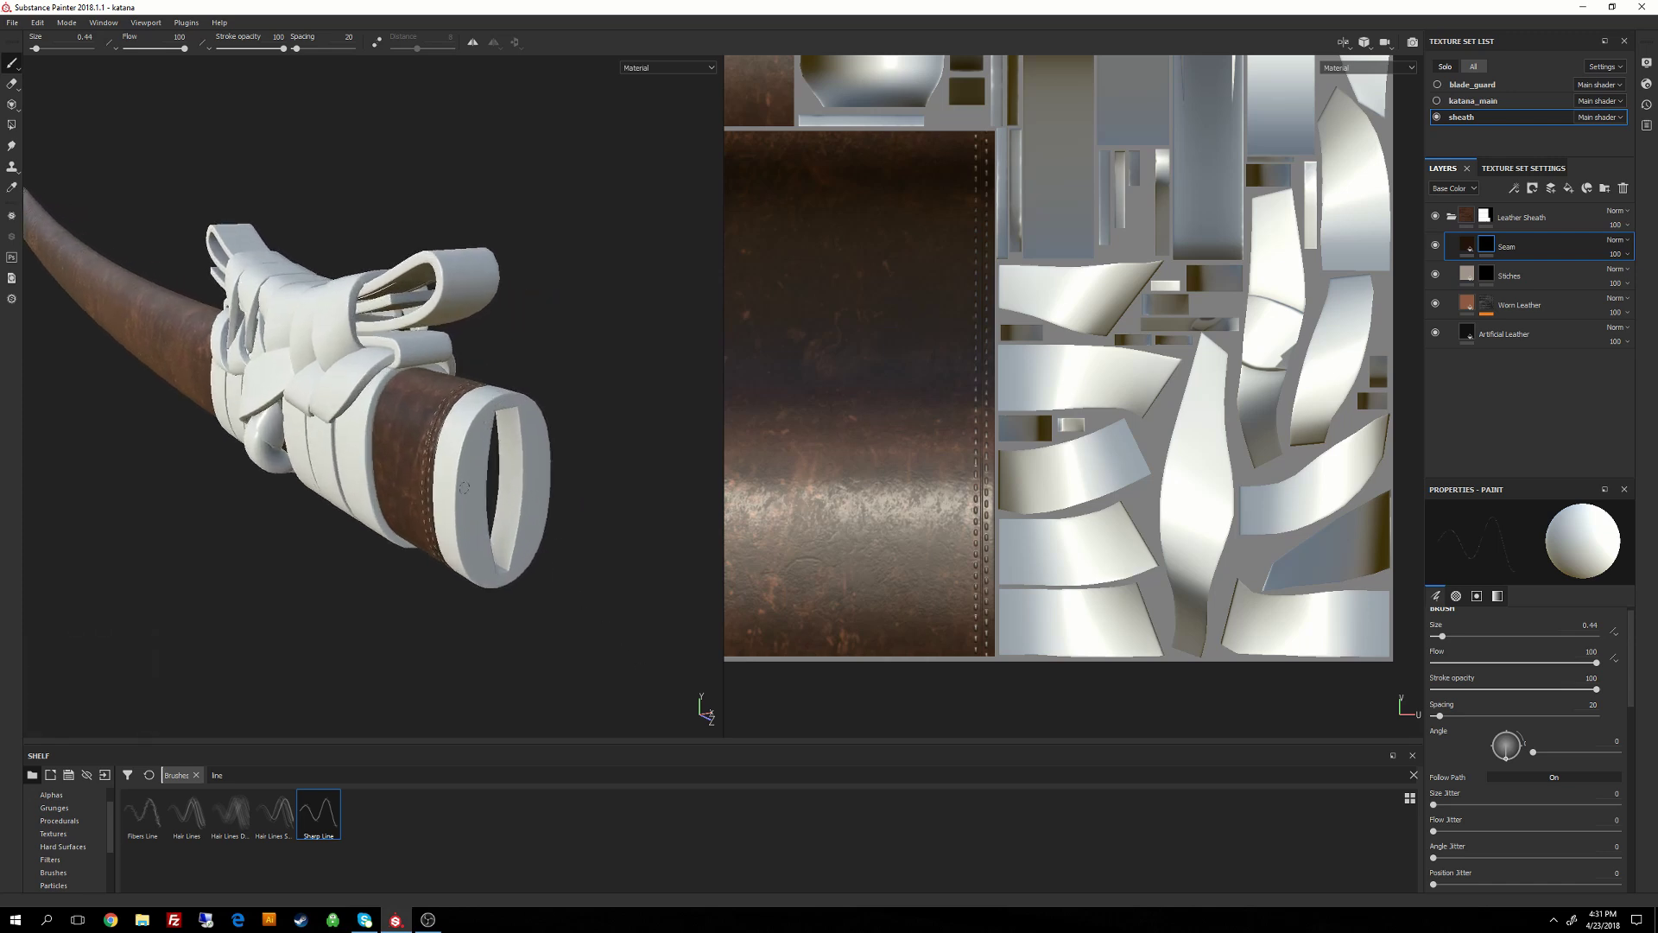
scroll(463, 488, "down", 3)
middle_click_drag(377, 244, 628, 374, "alt")
scroll(628, 374, "up", 2)
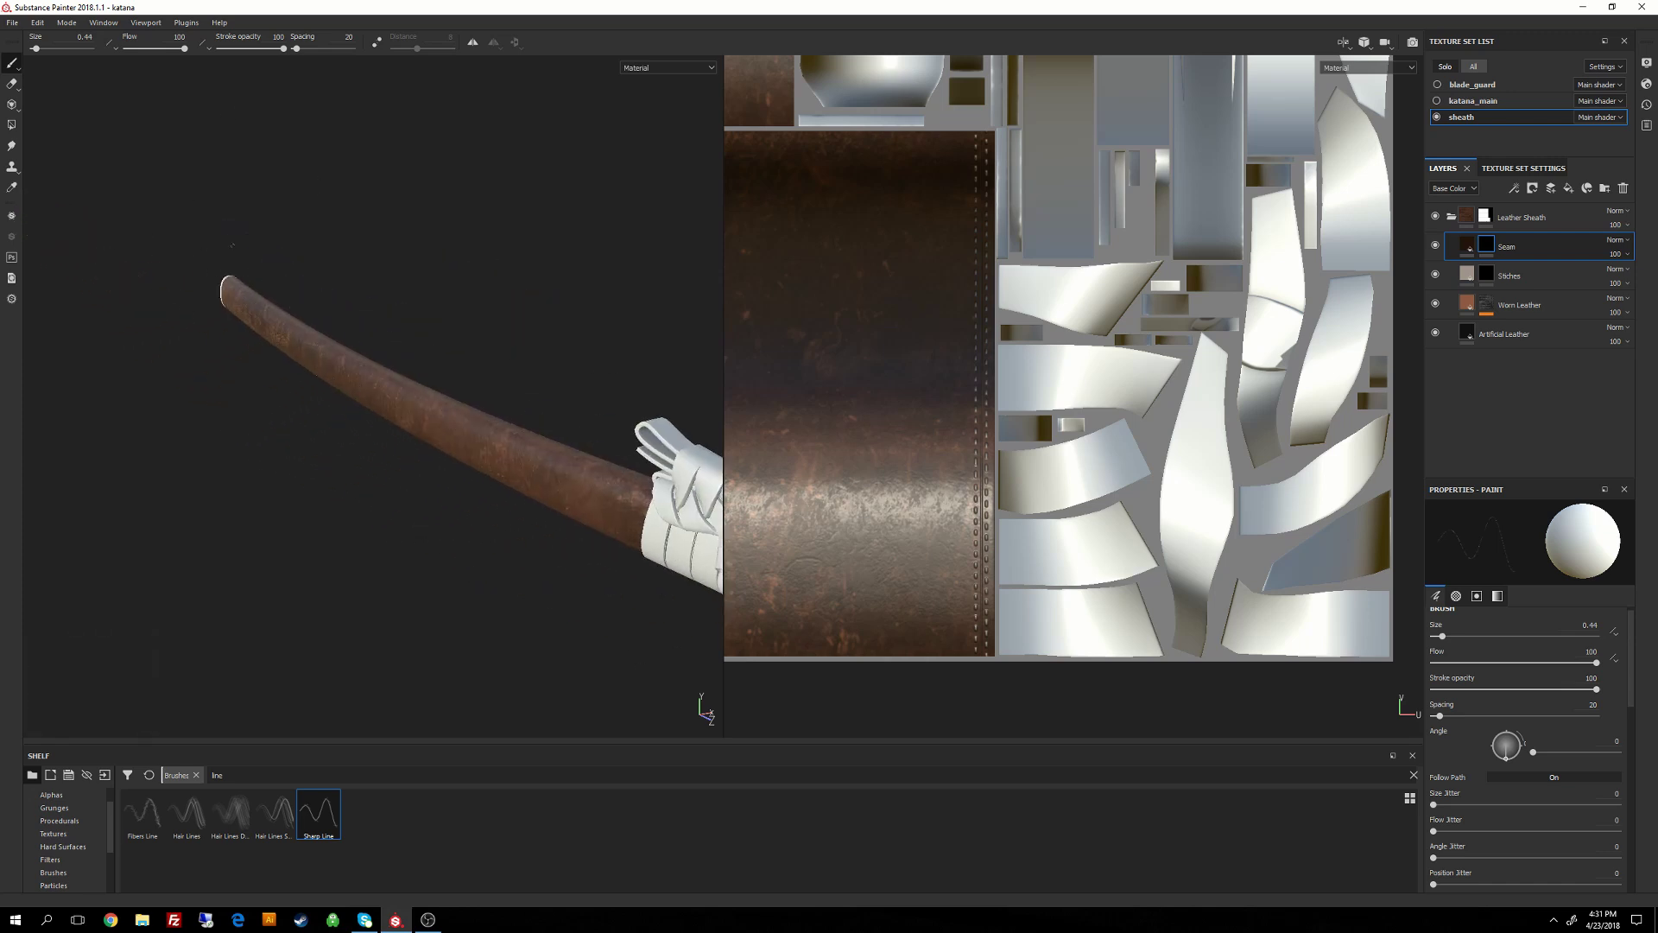
middle_click_drag(656, 484, 513, 413, "alt")
scroll(513, 414, "up", 3)
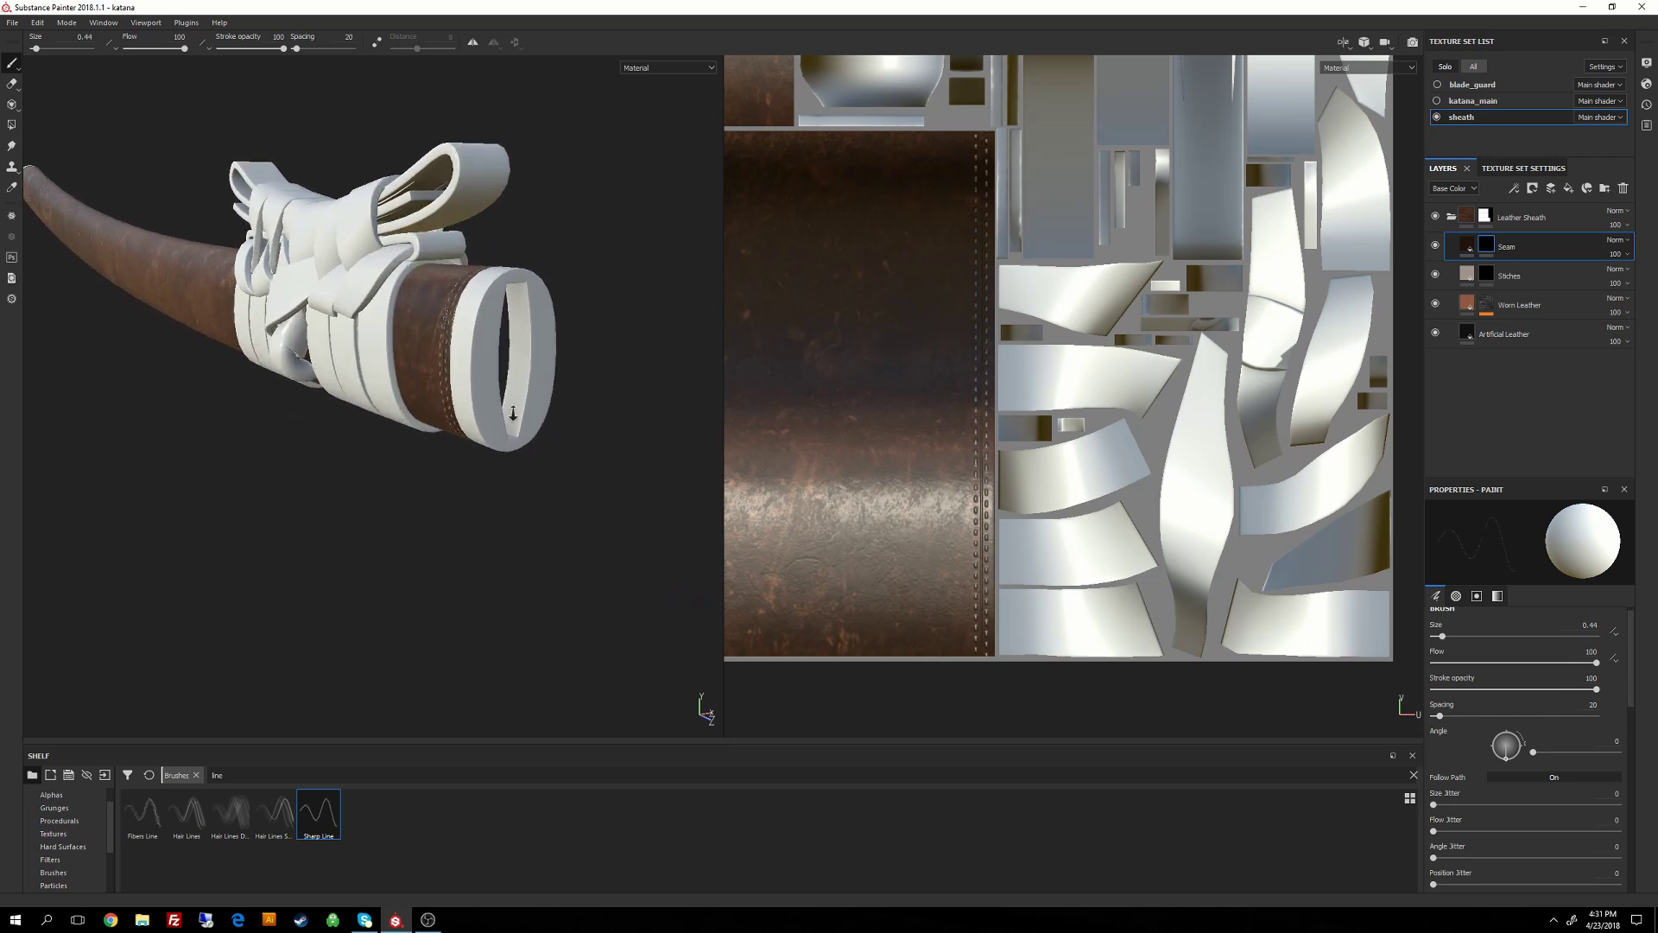
left_click_drag(513, 414, 483, 441, "alt")
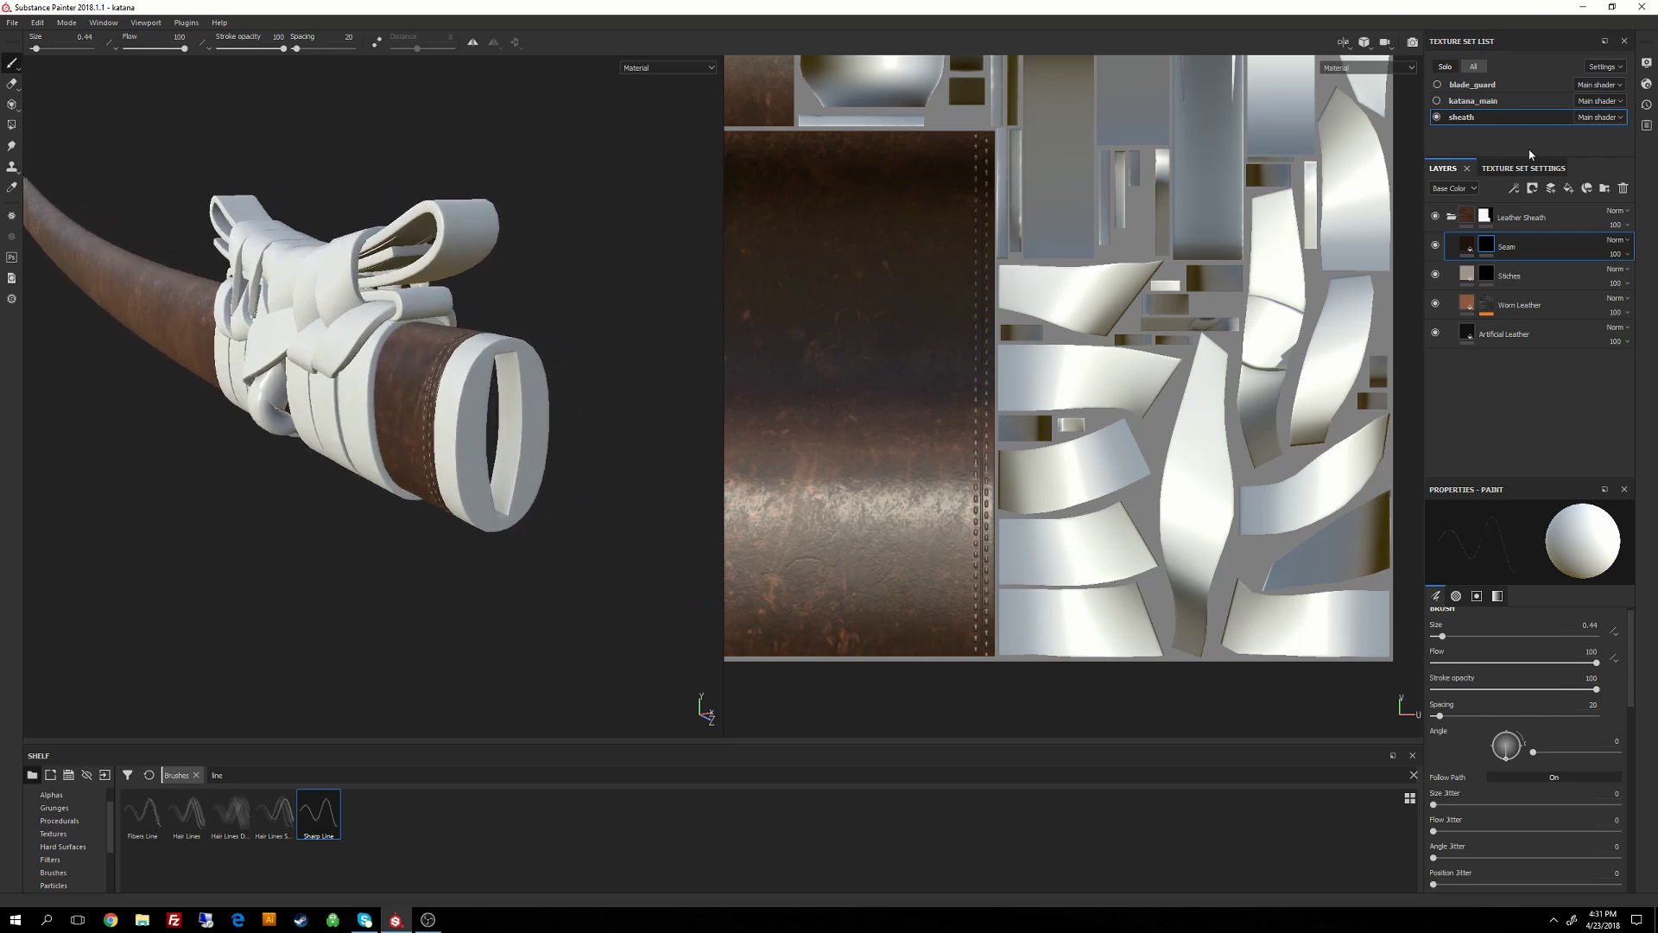
Add a folder named Bronze Parts above the Leather Sheath folder and give it a black mask.
left_click(1453, 218)
left_click_drag(1518, 217, 1521, 223)
left_click(1453, 248)
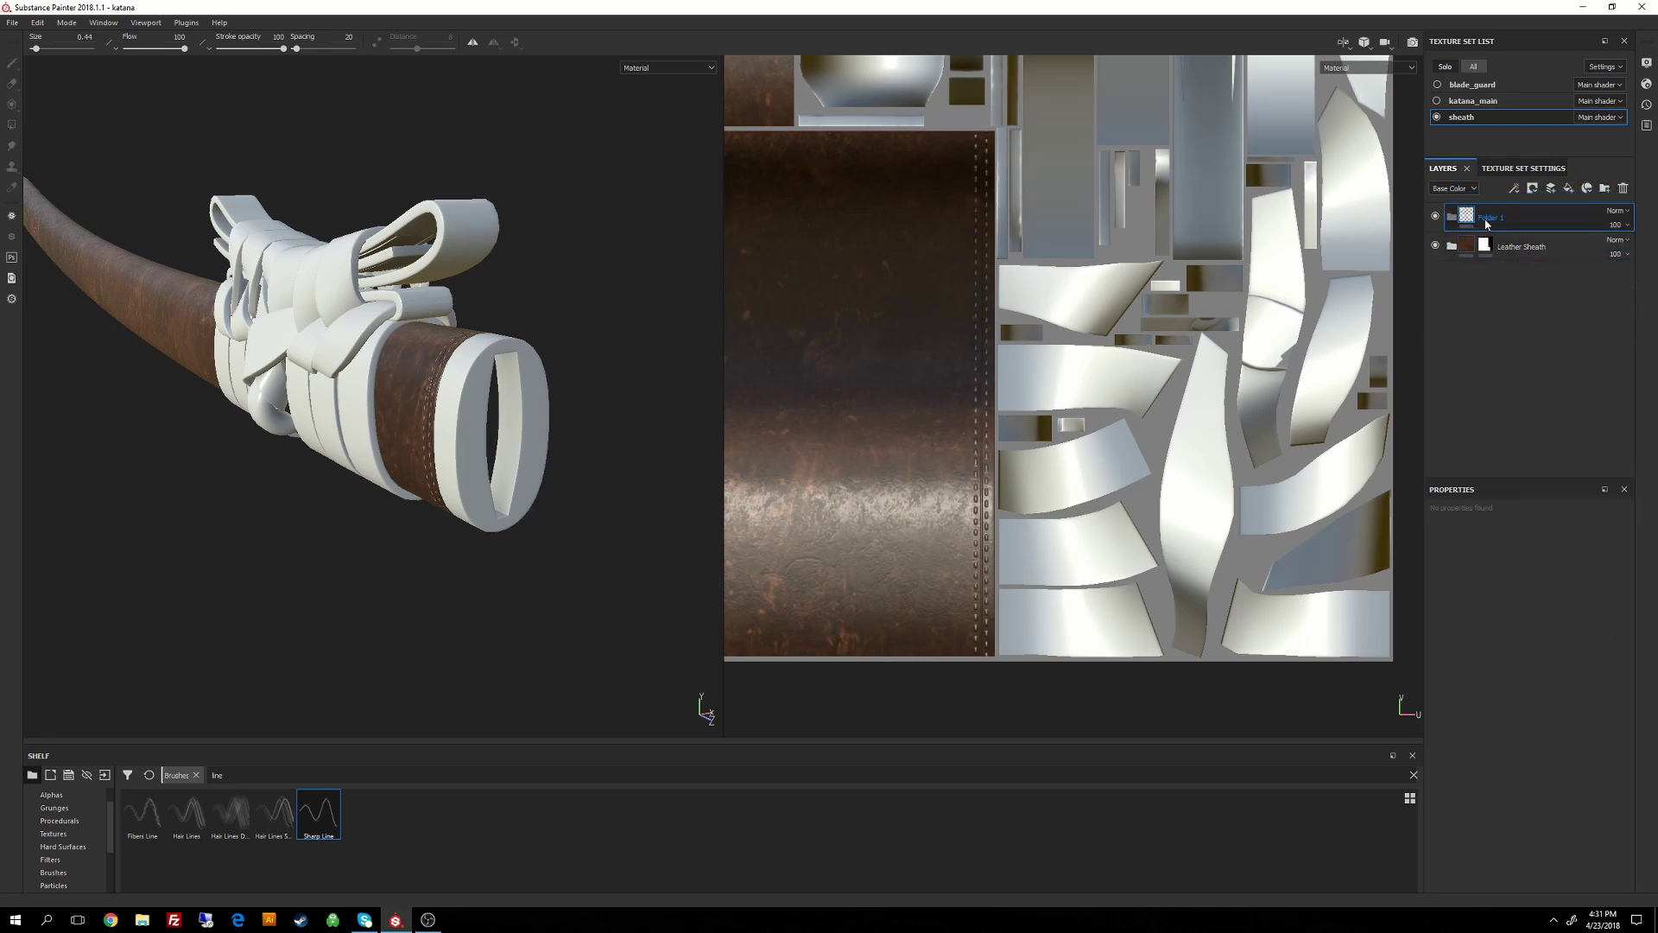
double_click(1503, 218)
type("Bronze Parts")
key("Return")
left_click(1533, 190)
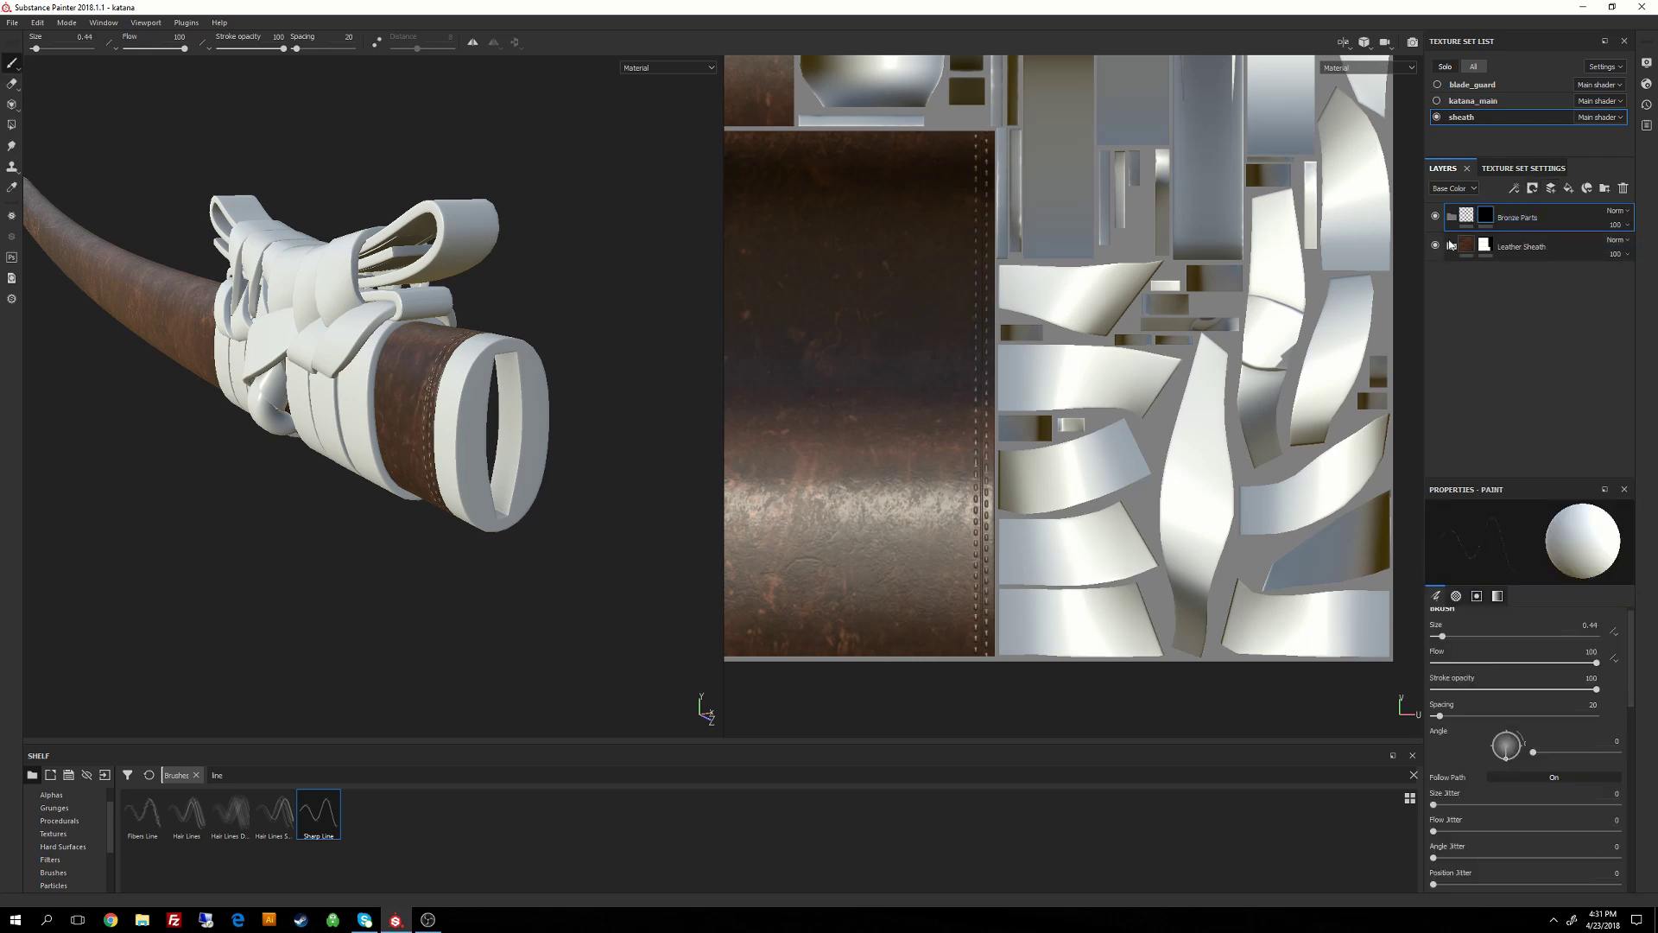
In the mask view, use UV-island Polygon Fill to add the collar at the sheath's mouth to the Bronze Parts mask.
scroll(568, 229, "down", 1)
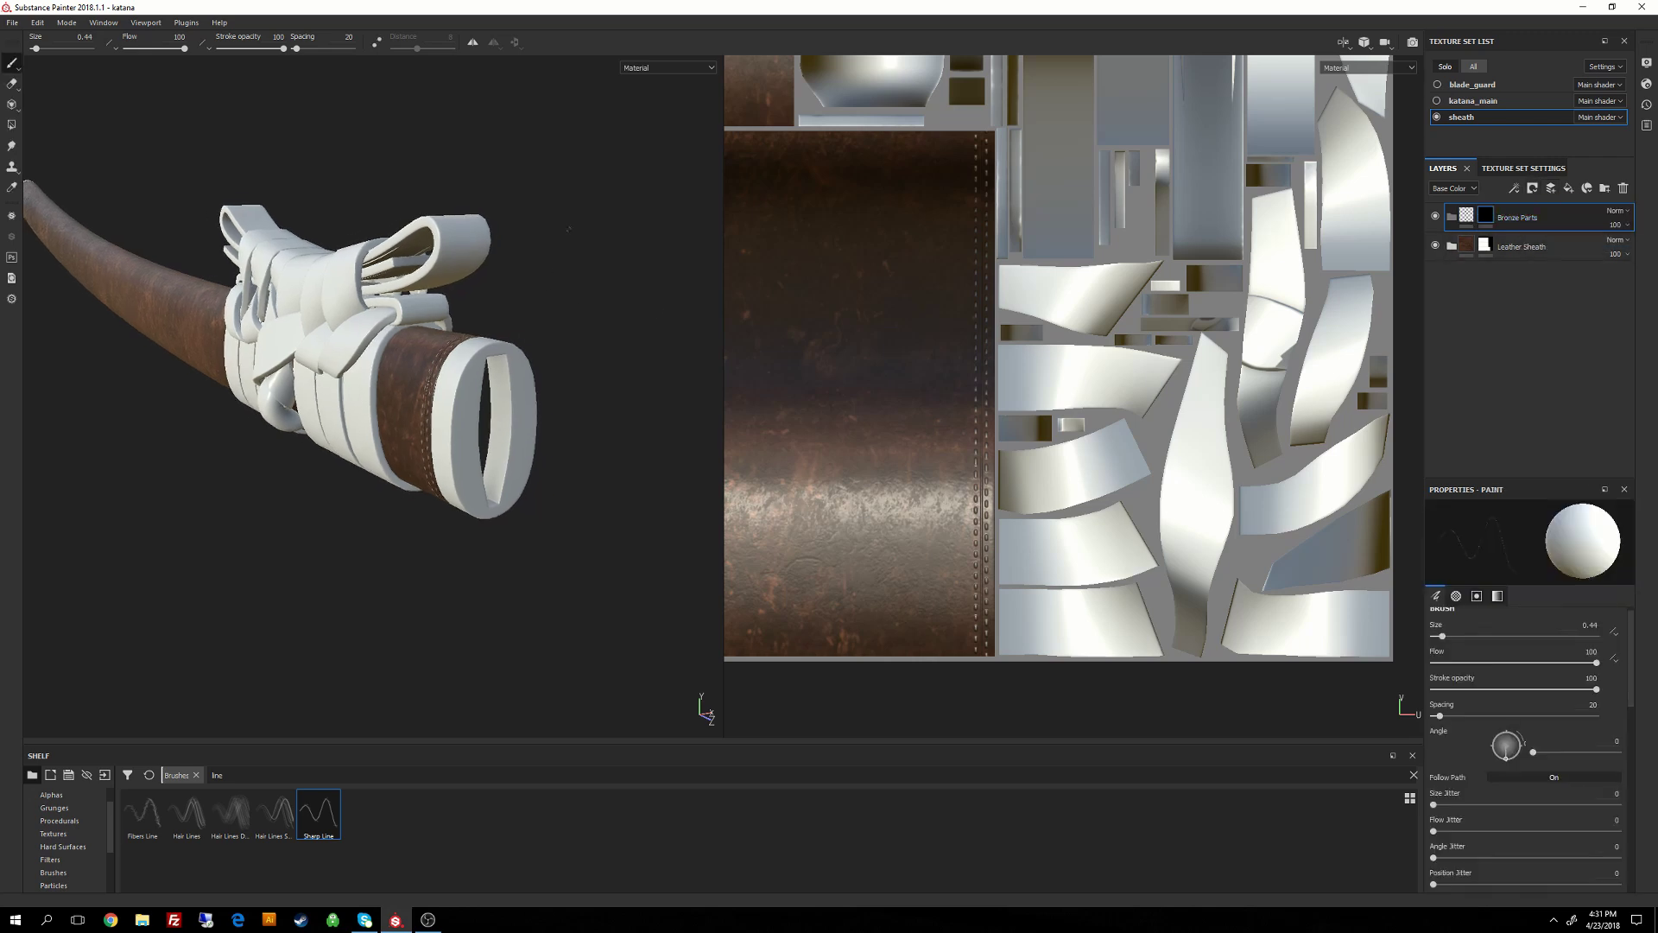
left_click(11, 125)
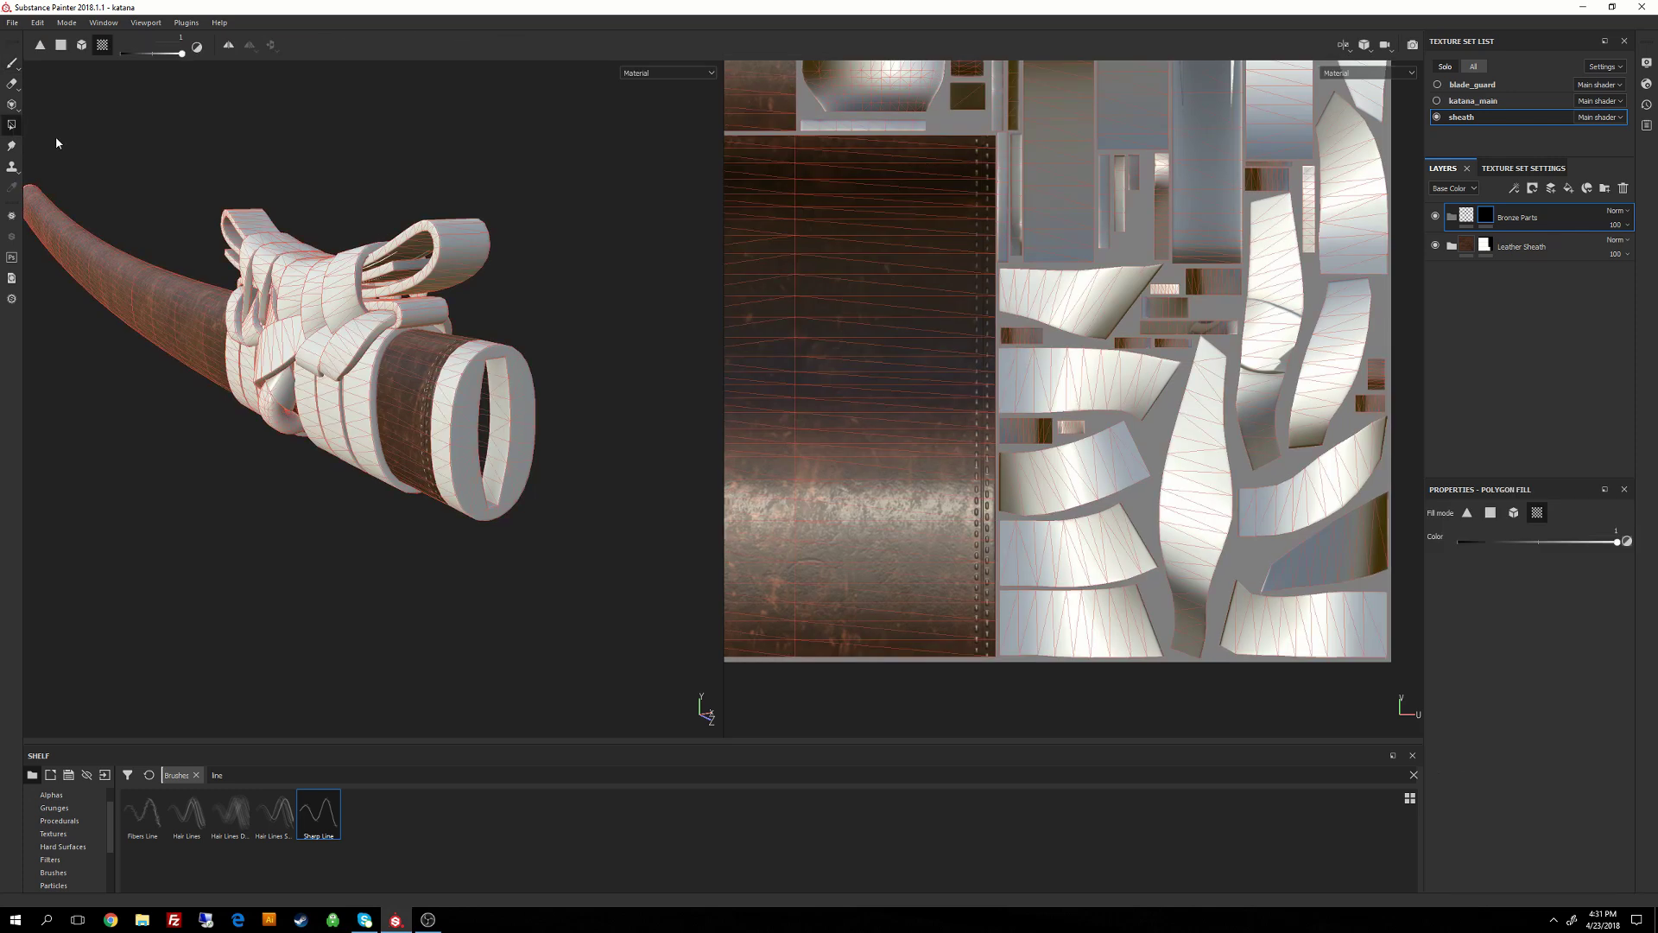
left_click_drag(475, 311, 540, 309, "alt")
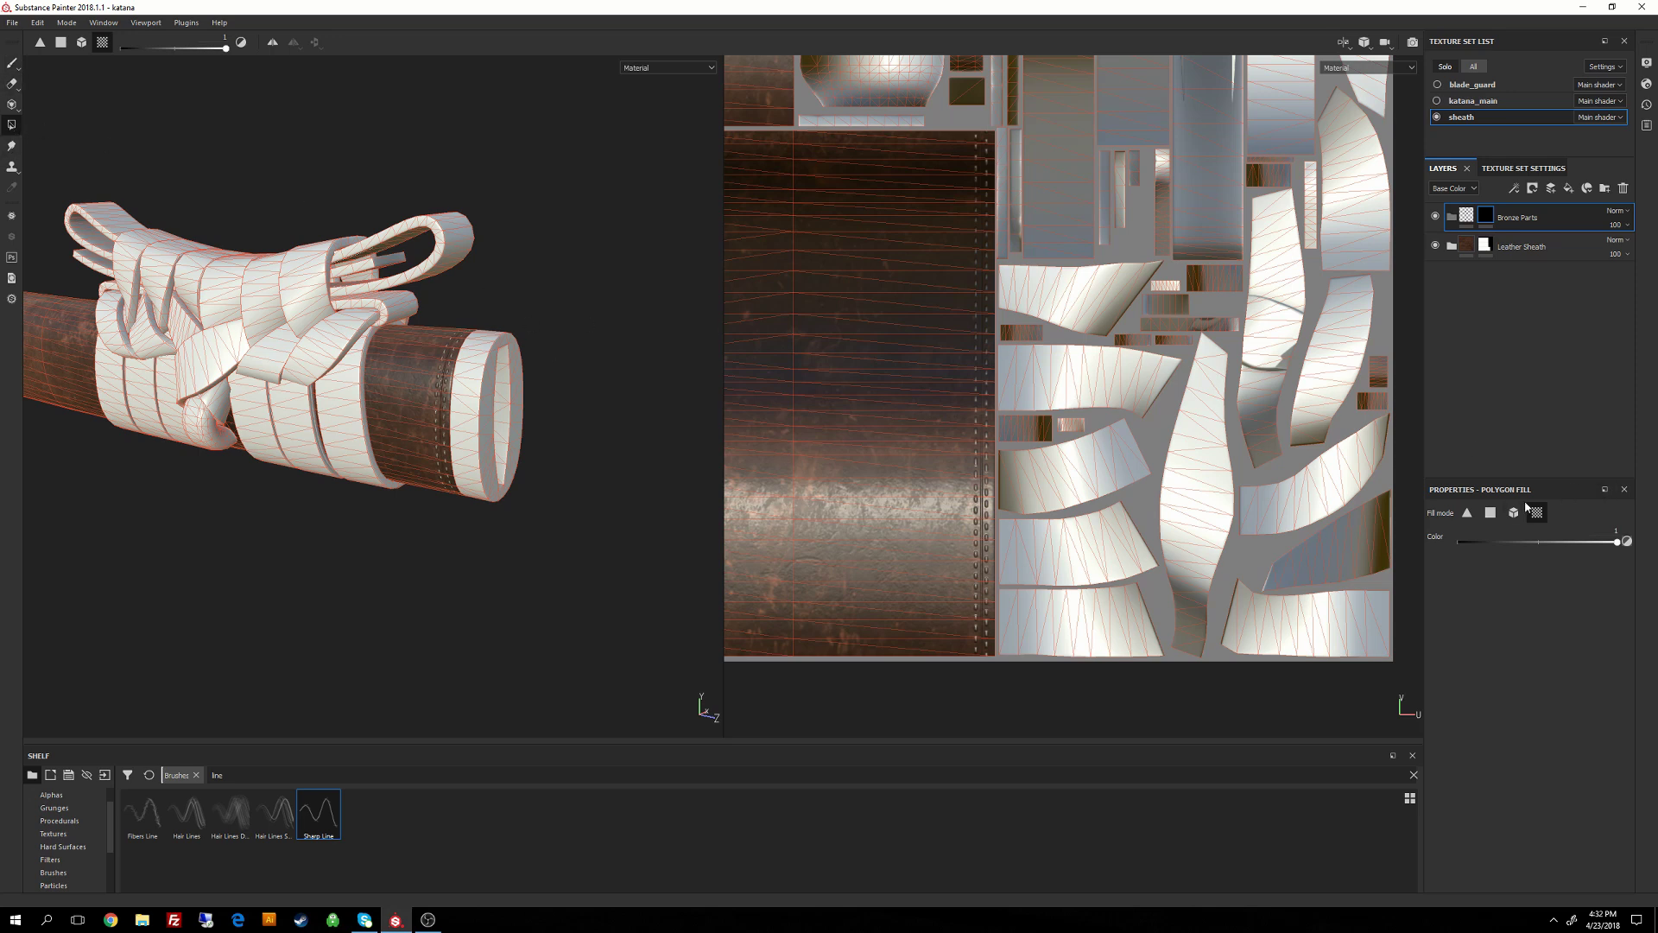
key("m")
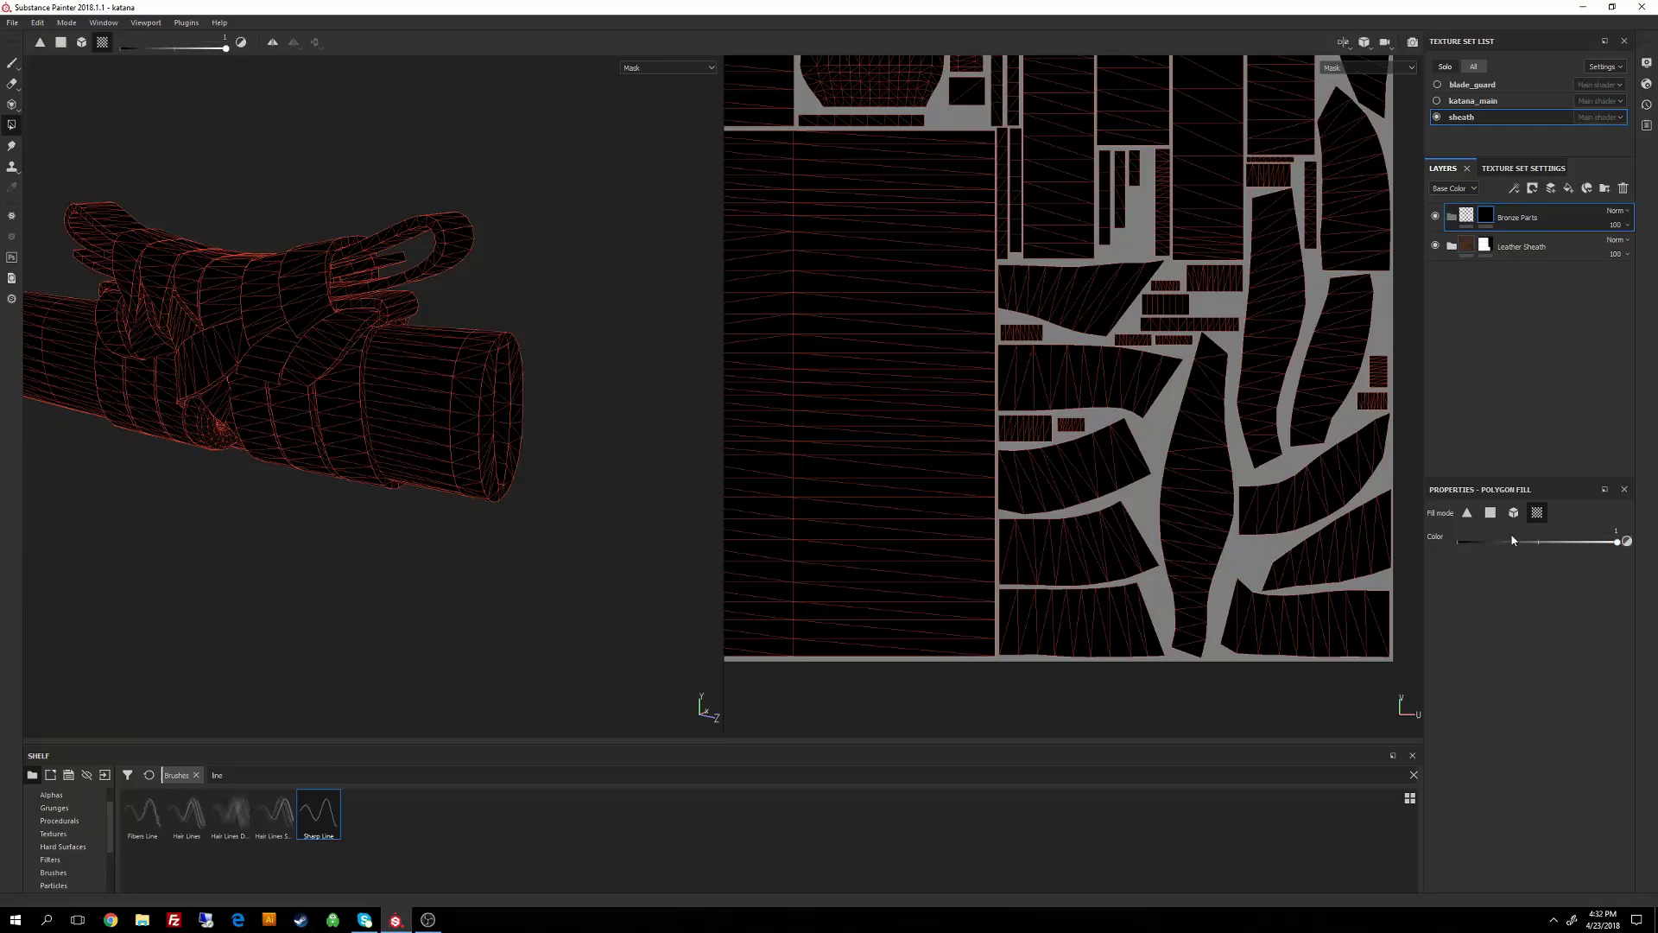
left_click_drag(524, 429, 497, 379, "alt")
left_click(473, 398)
left_click(458, 393)
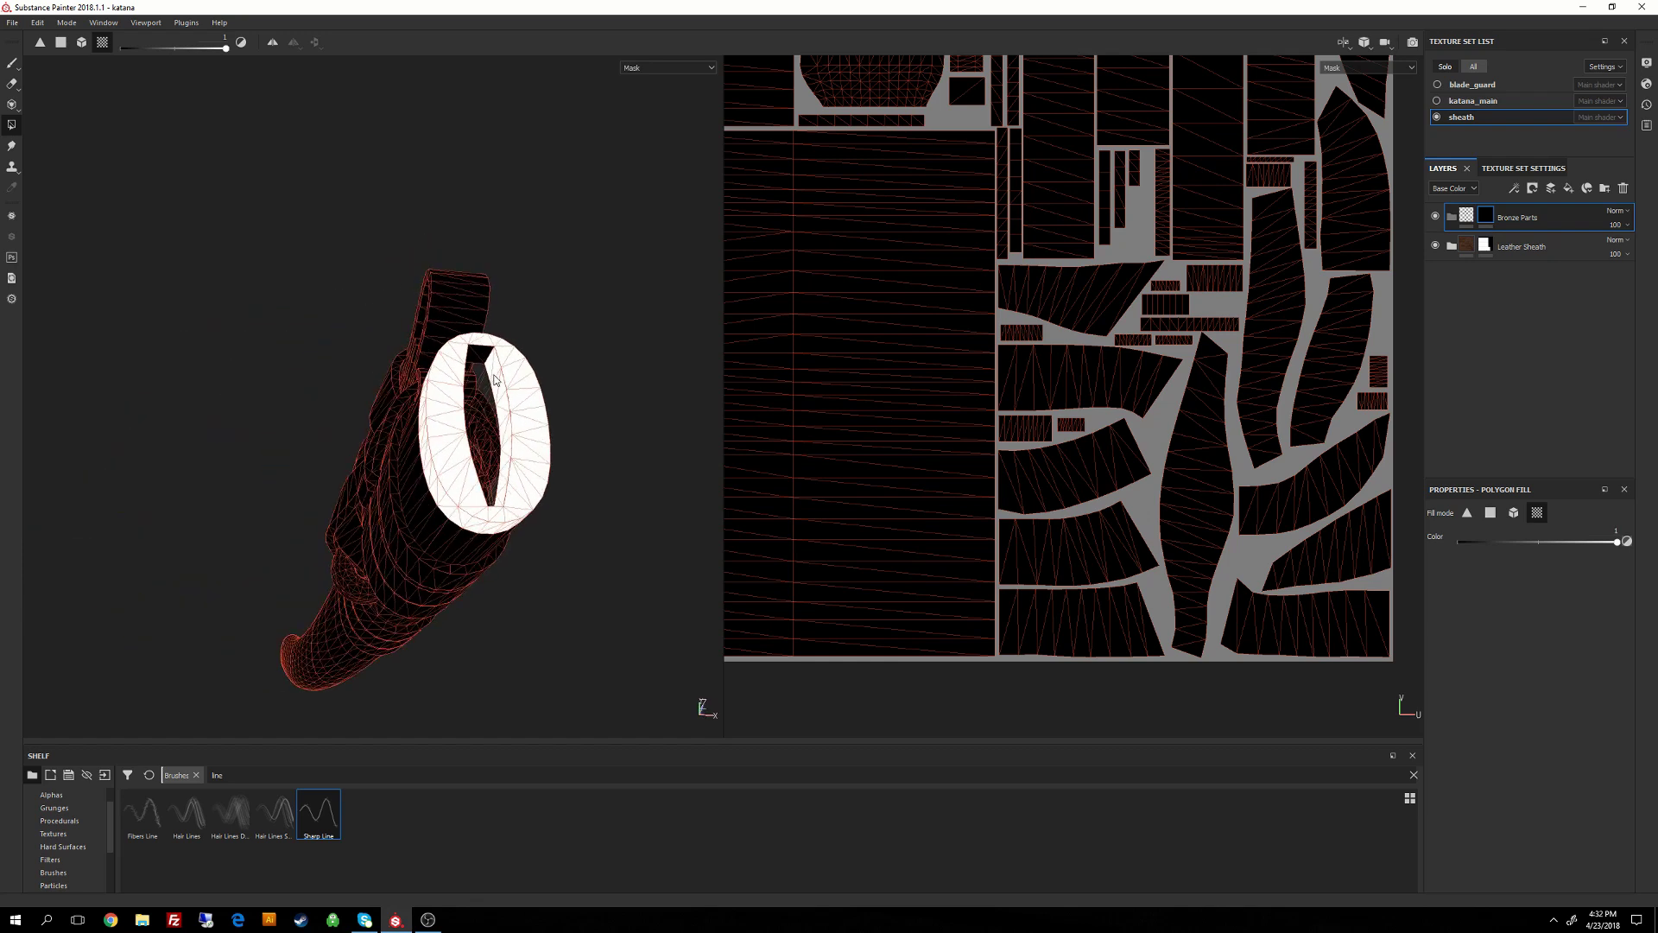
left_click_drag(604, 362, 501, 350, "alt")
left_click(486, 344)
left_click_drag(514, 449, 688, 428, "alt")
left_click(482, 399)
Set the fill color to 0 and remove the sheath's leather UV island from the Bronze Parts mask.
key("x")
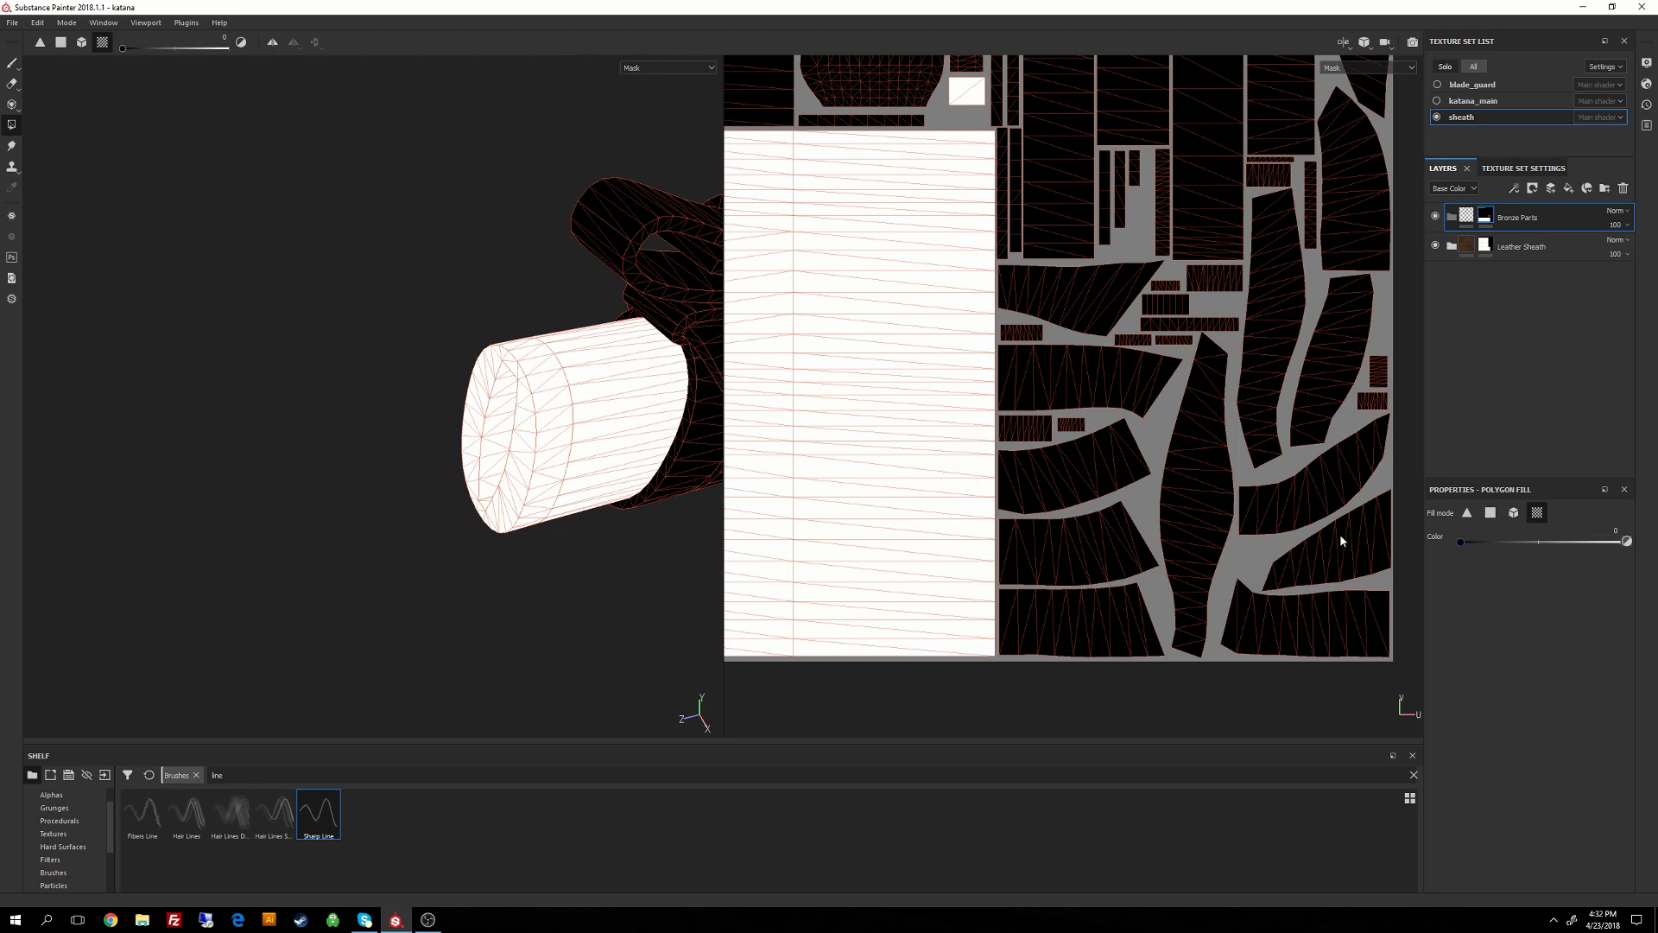
left_click(624, 381)
left_click_drag(625, 381, 1000, 445, "alt")
right_click_drag(622, 345, 515, 107, "alt")
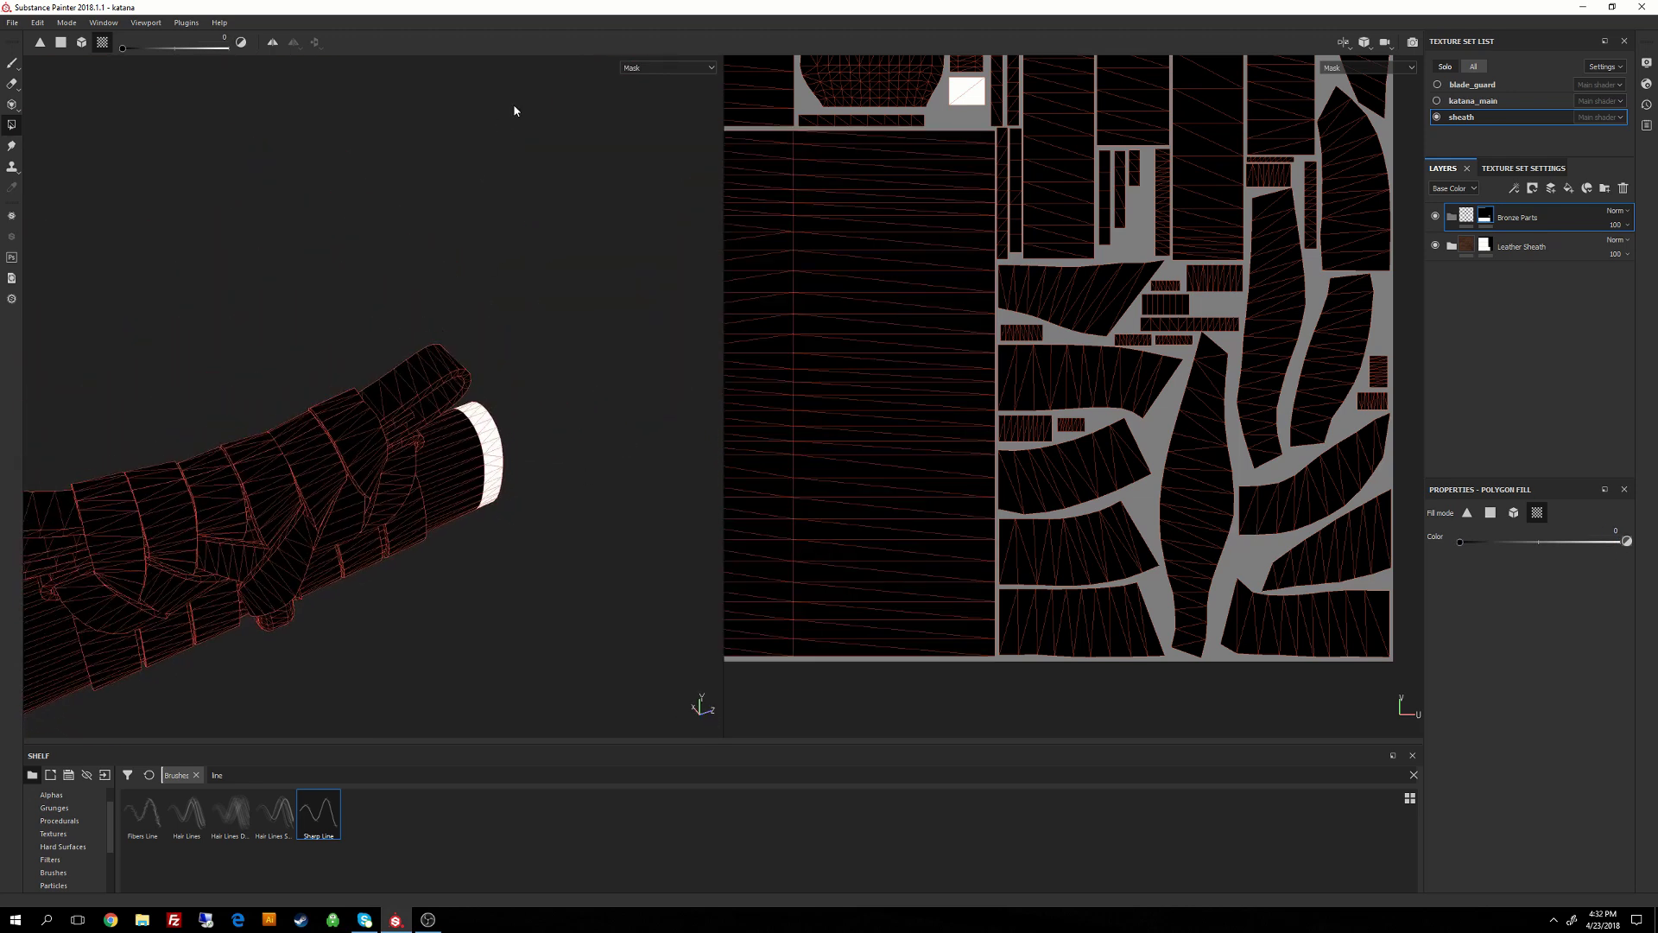
Fill the cap at the sheath's tip with white in the Bronze Parts mask and return to the material display.
middle_click_drag(406, 570, 774, 300, "alt")
right_click_drag(674, 276, 470, 148, "alt")
middle_click_drag(165, 268, 383, 389, "alt")
left_click_drag(382, 389, 530, 348, "alt")
key("x")
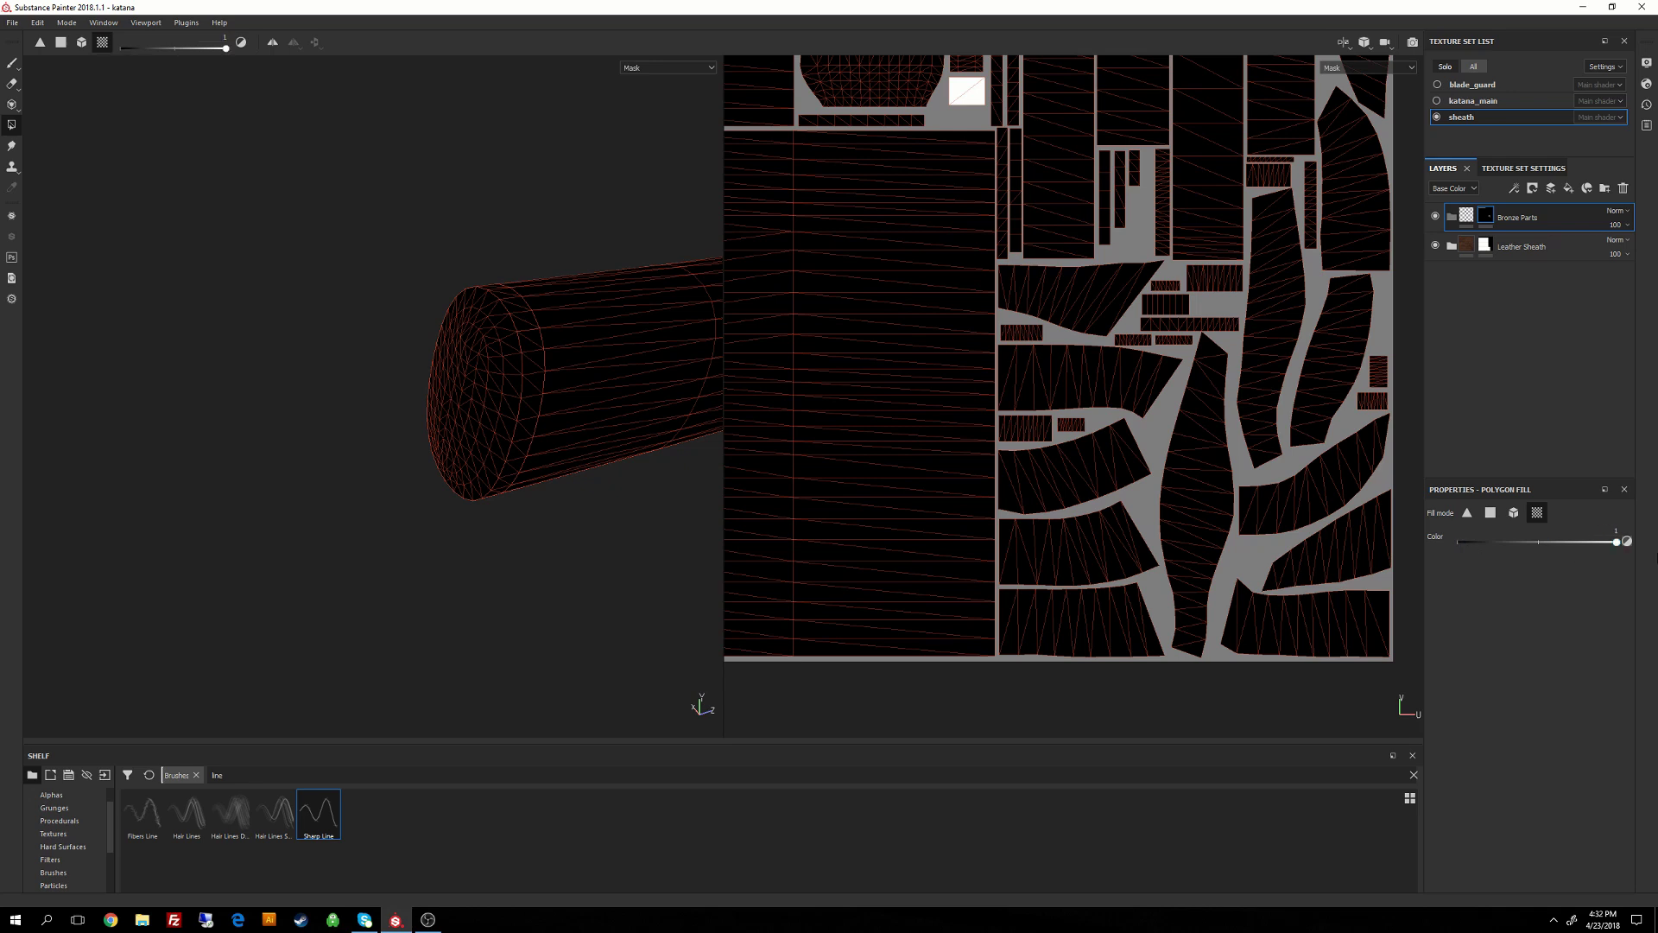
left_click(456, 370)
left_click(527, 376)
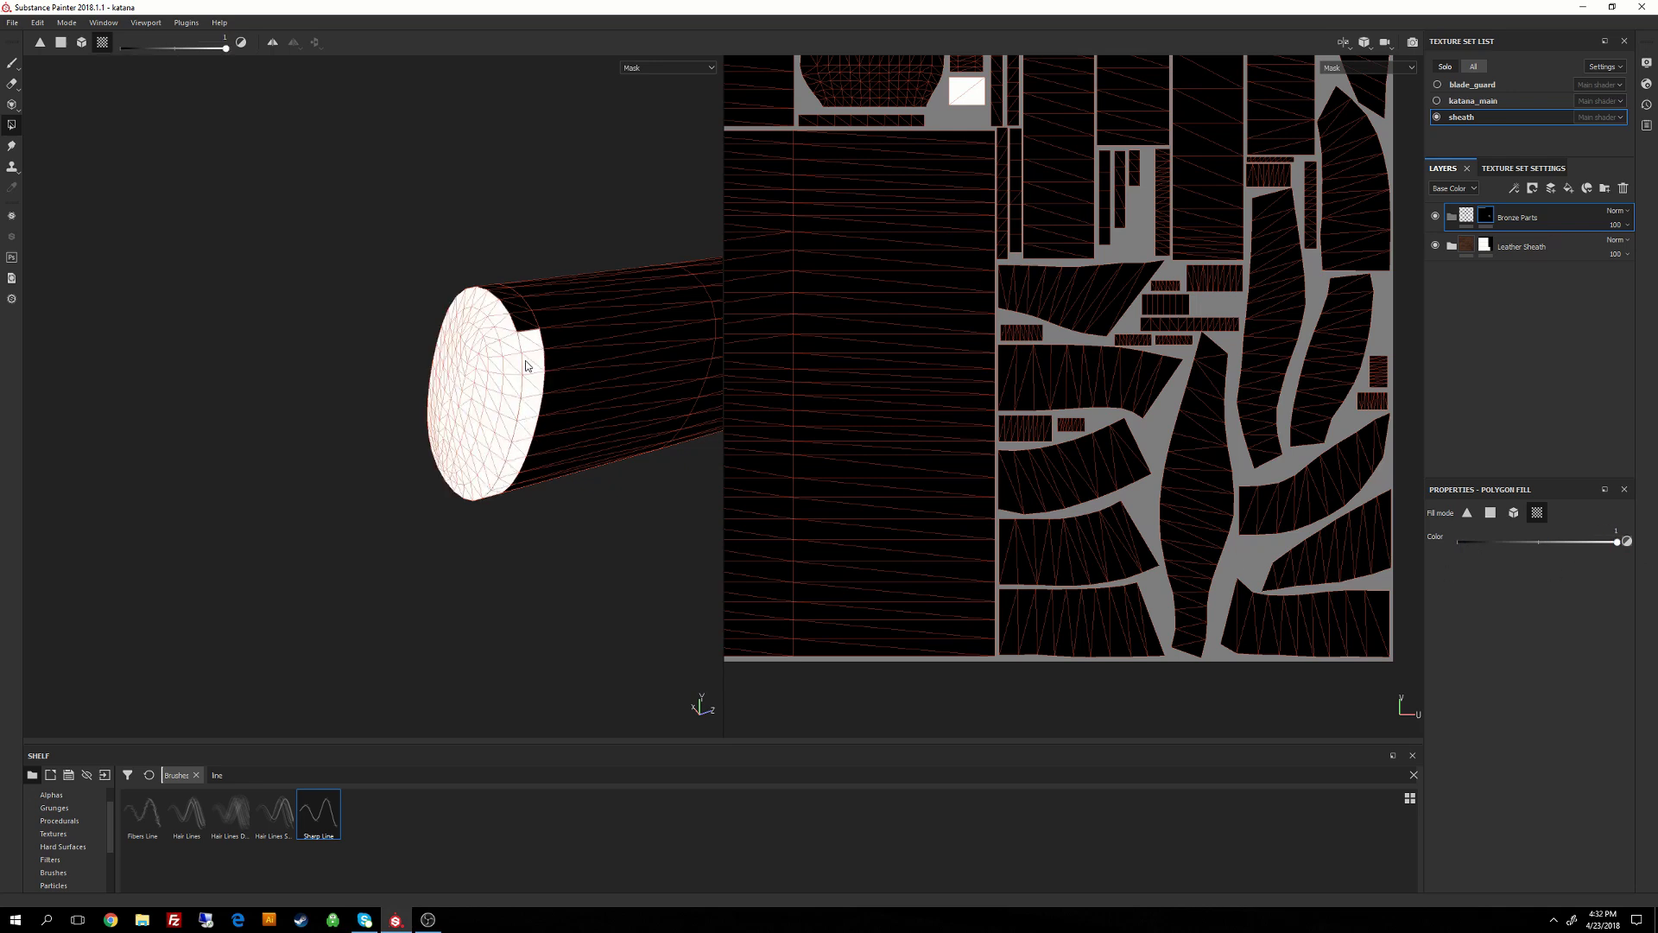
left_click_drag(483, 366, 397, 315, "alt")
key("m")
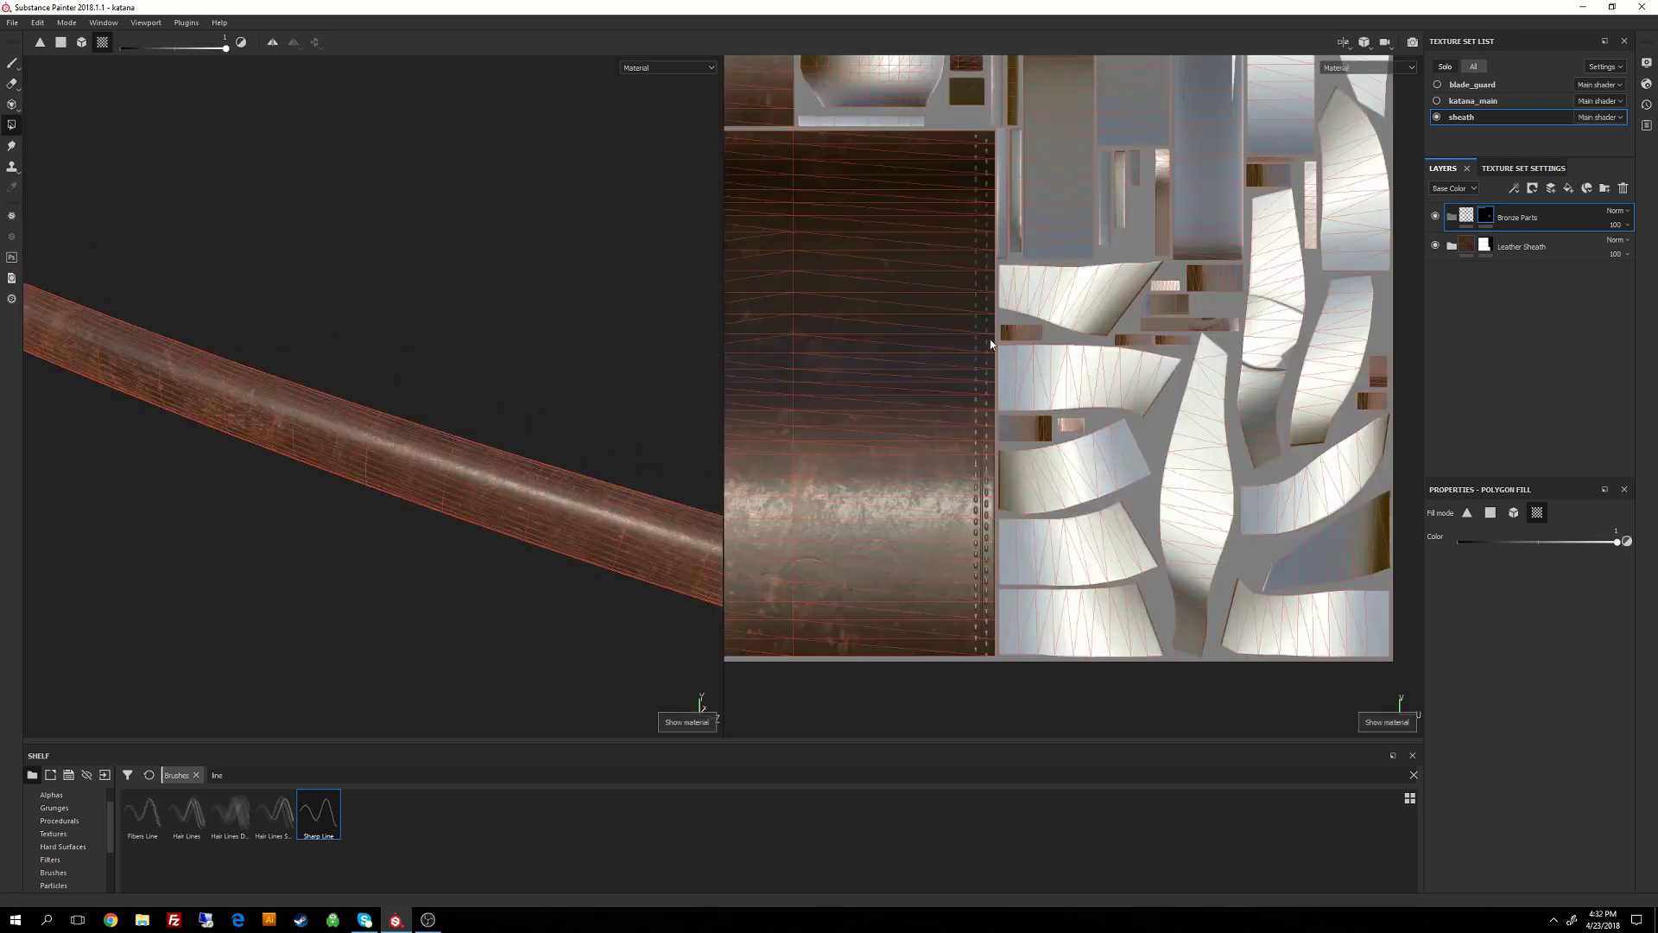
left_click(1467, 217)
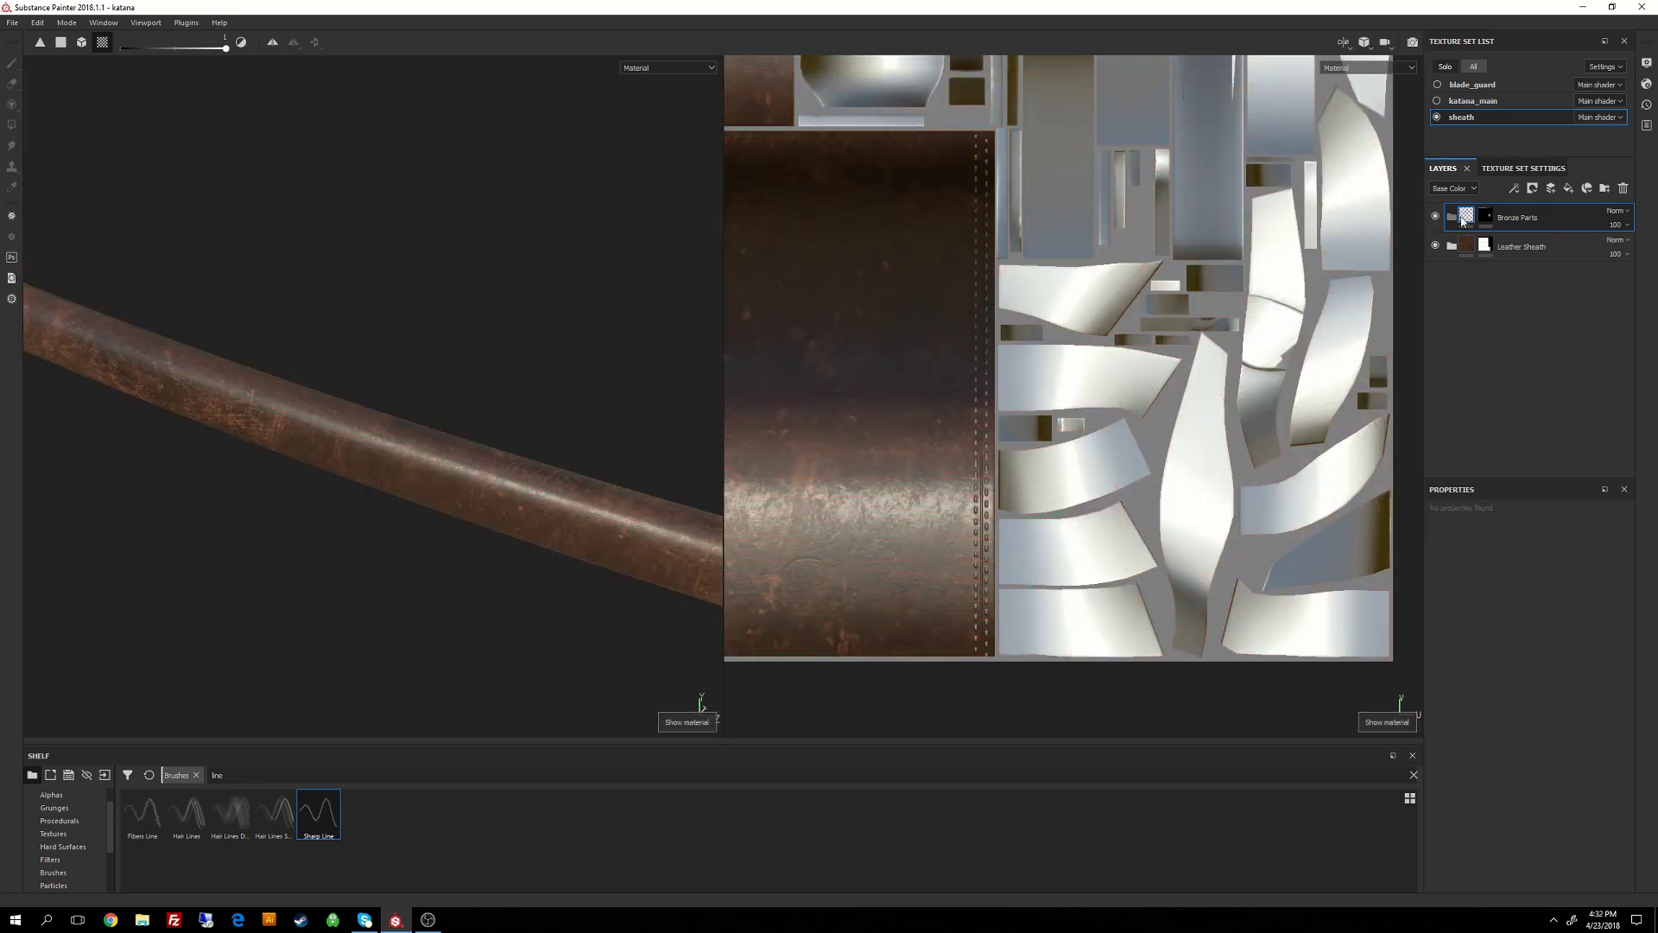
Show only the 3D viewport and examine the whole sheath with its wrappings and collar.
left_click_drag(644, 477, 544, 414, "alt")
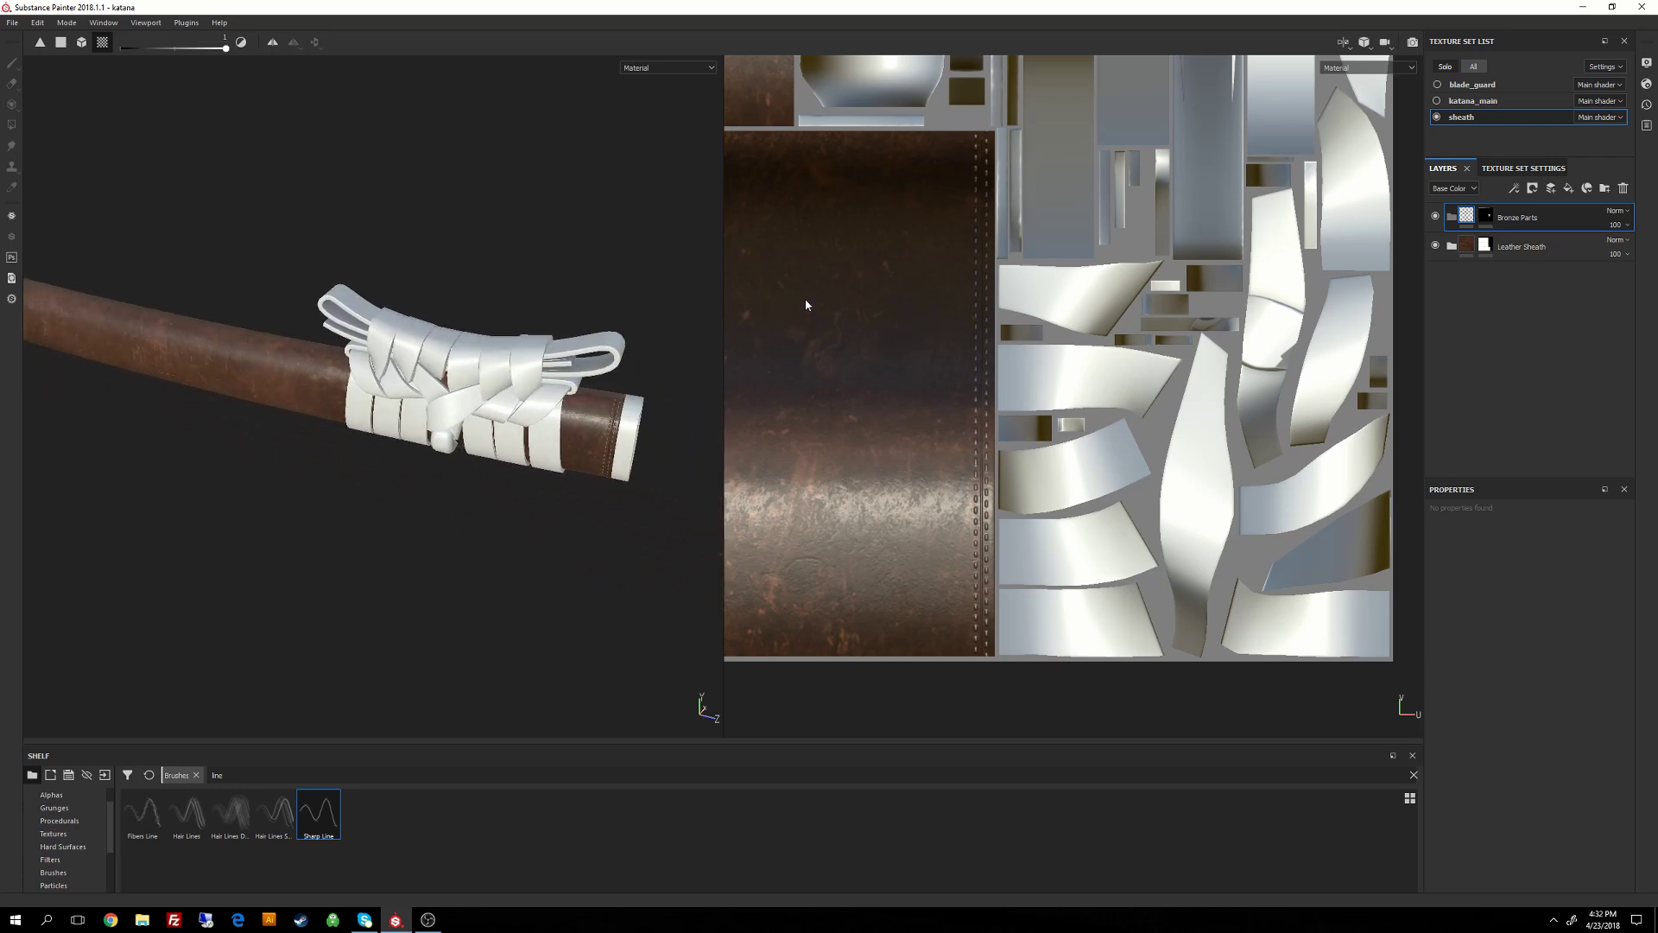
key("F2")
left_click_drag(834, 185, 649, 209, "alt")
right_click_drag(649, 209, 808, 359, "alt")
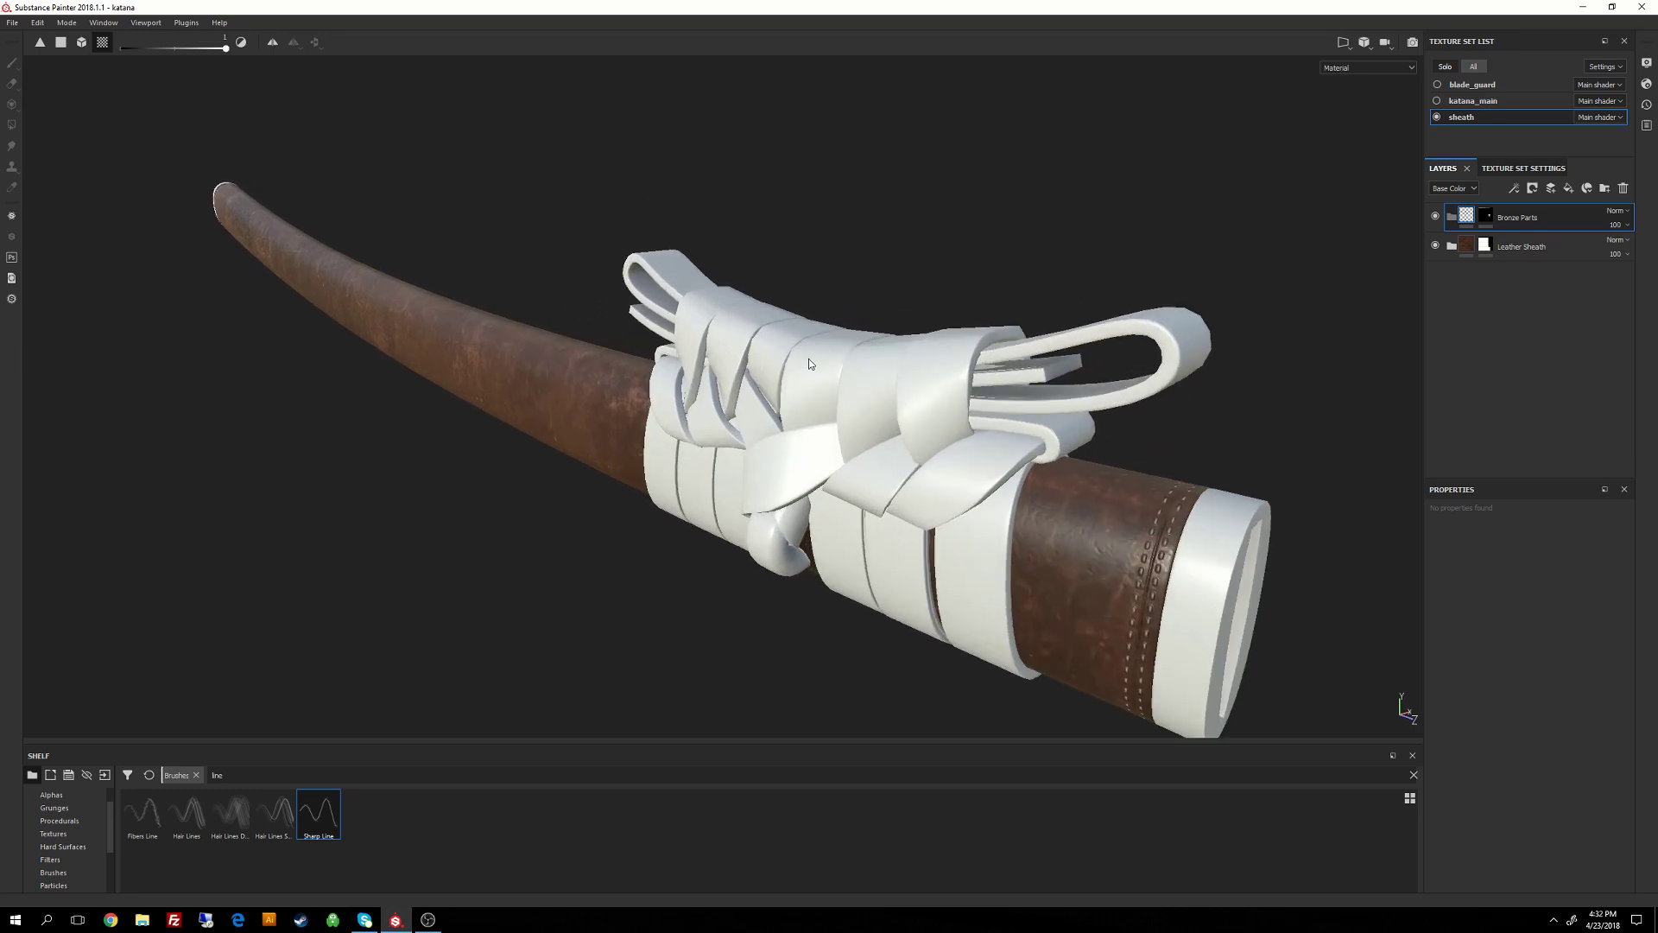
middle_click_drag(809, 360, 596, 194, "alt")
right_click_drag(596, 195, 604, 134, "alt")
middle_click_drag(604, 134, 635, 220, "alt")
right_click_drag(635, 220, 658, 109, "alt")
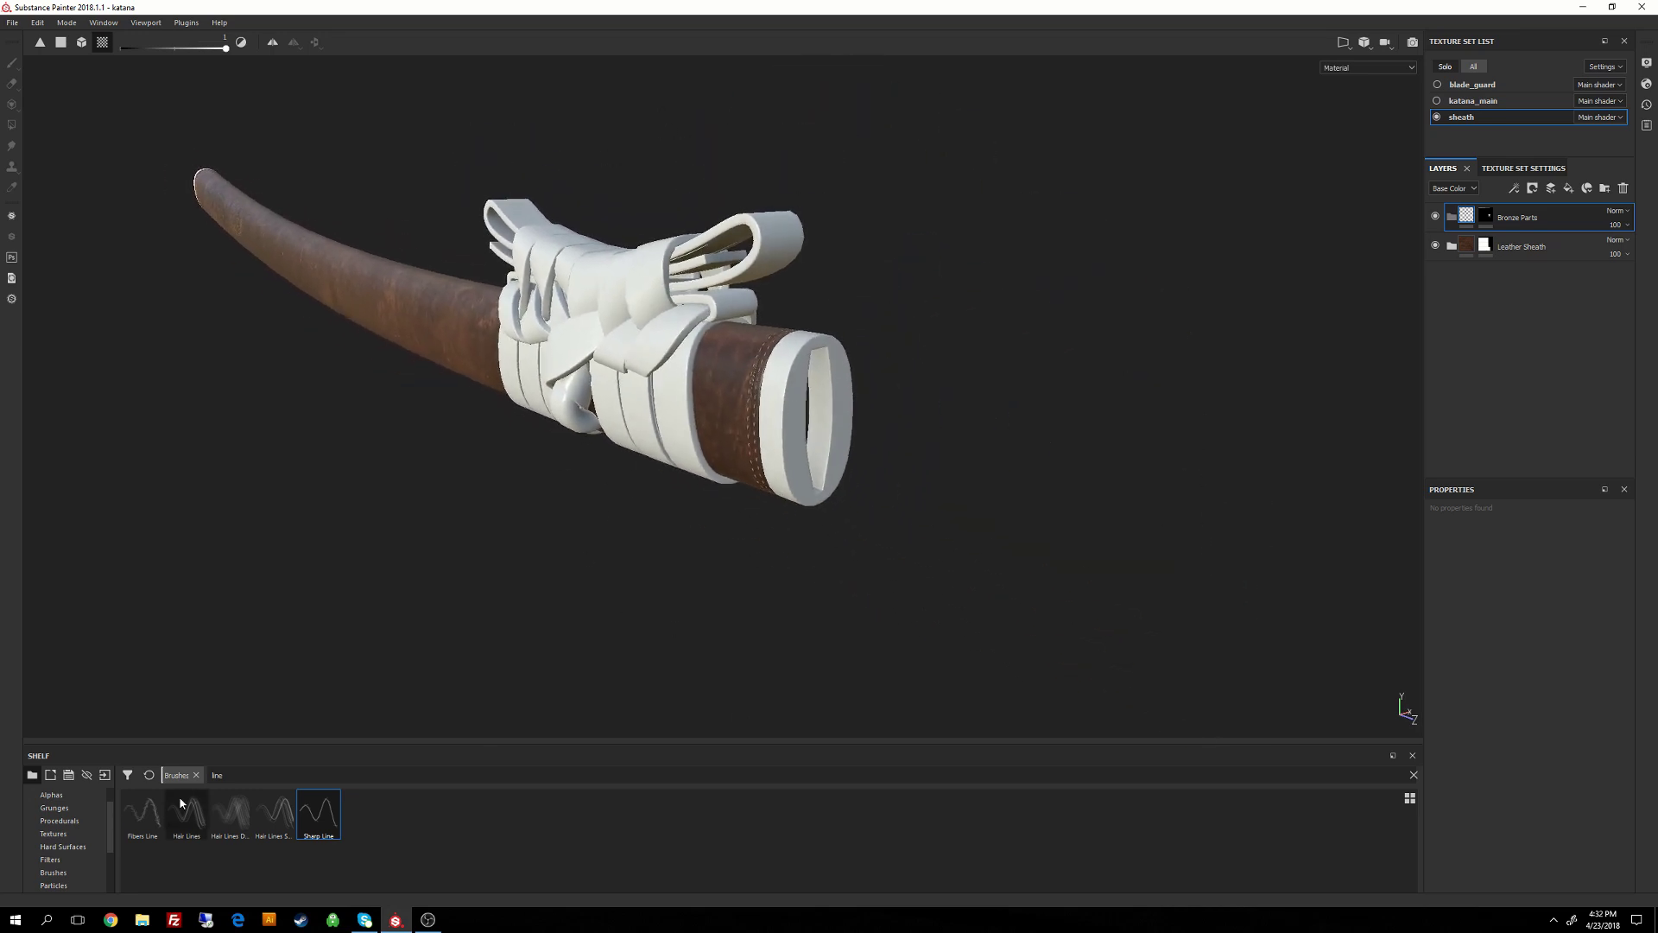
Find the Bronze Armor smart material with the search term "bro" and place it inside the Bronze Parts folder.
scroll(105, 850, "up", 2)
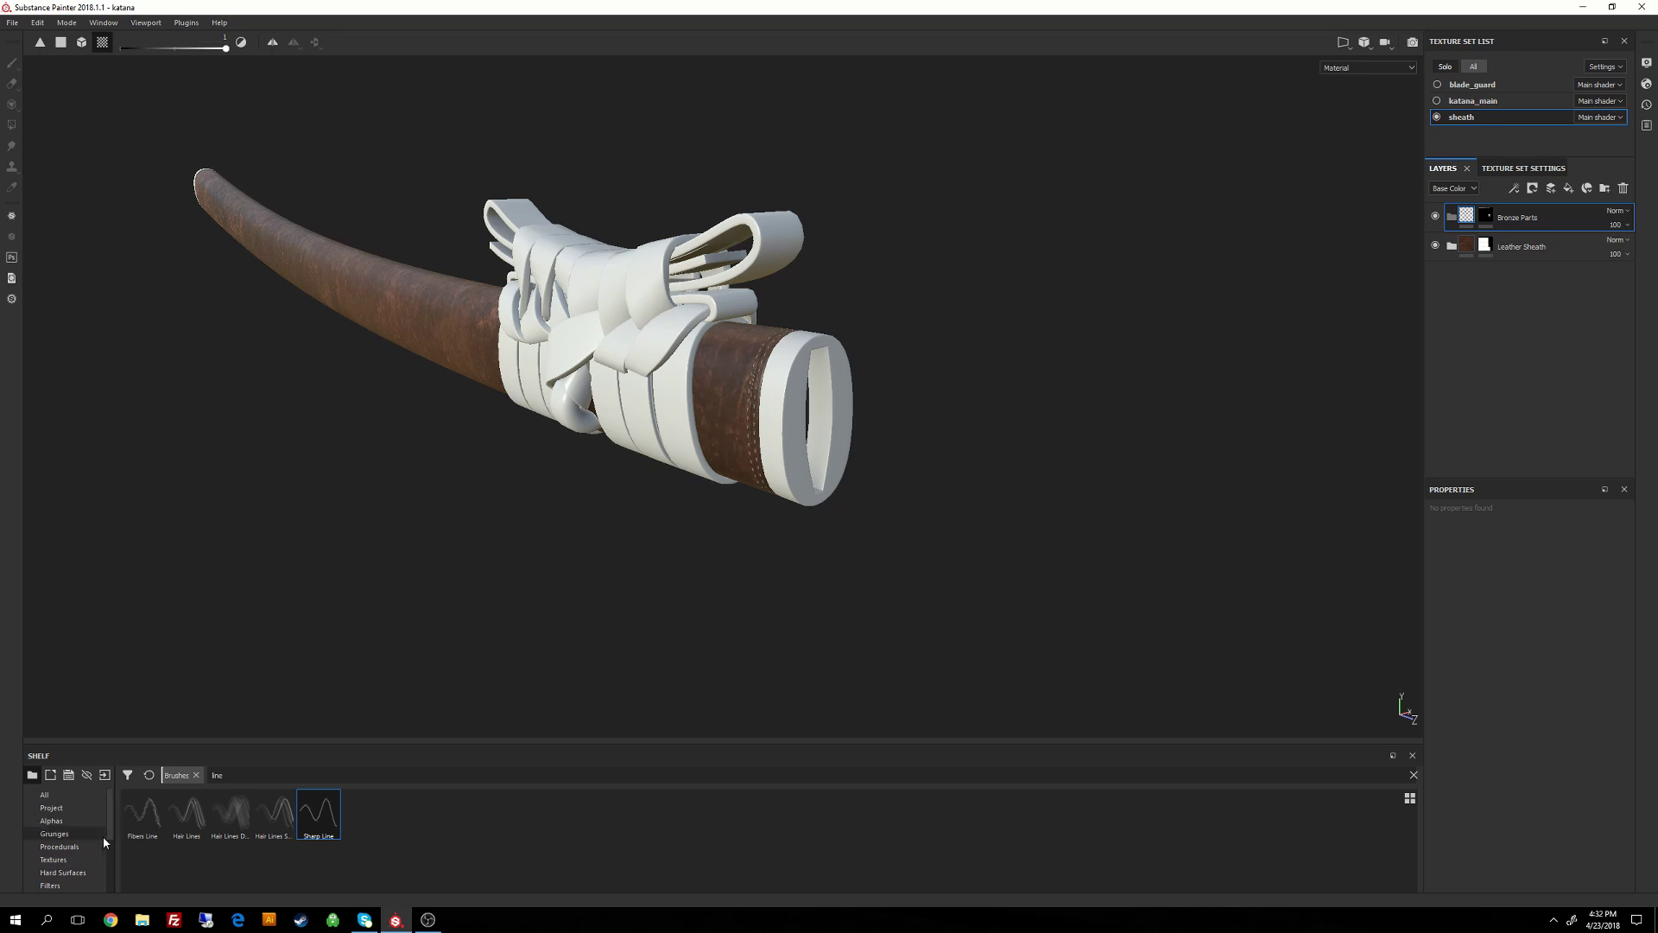
scroll(110, 838, "down", 2)
scroll(109, 846, "down", 5)
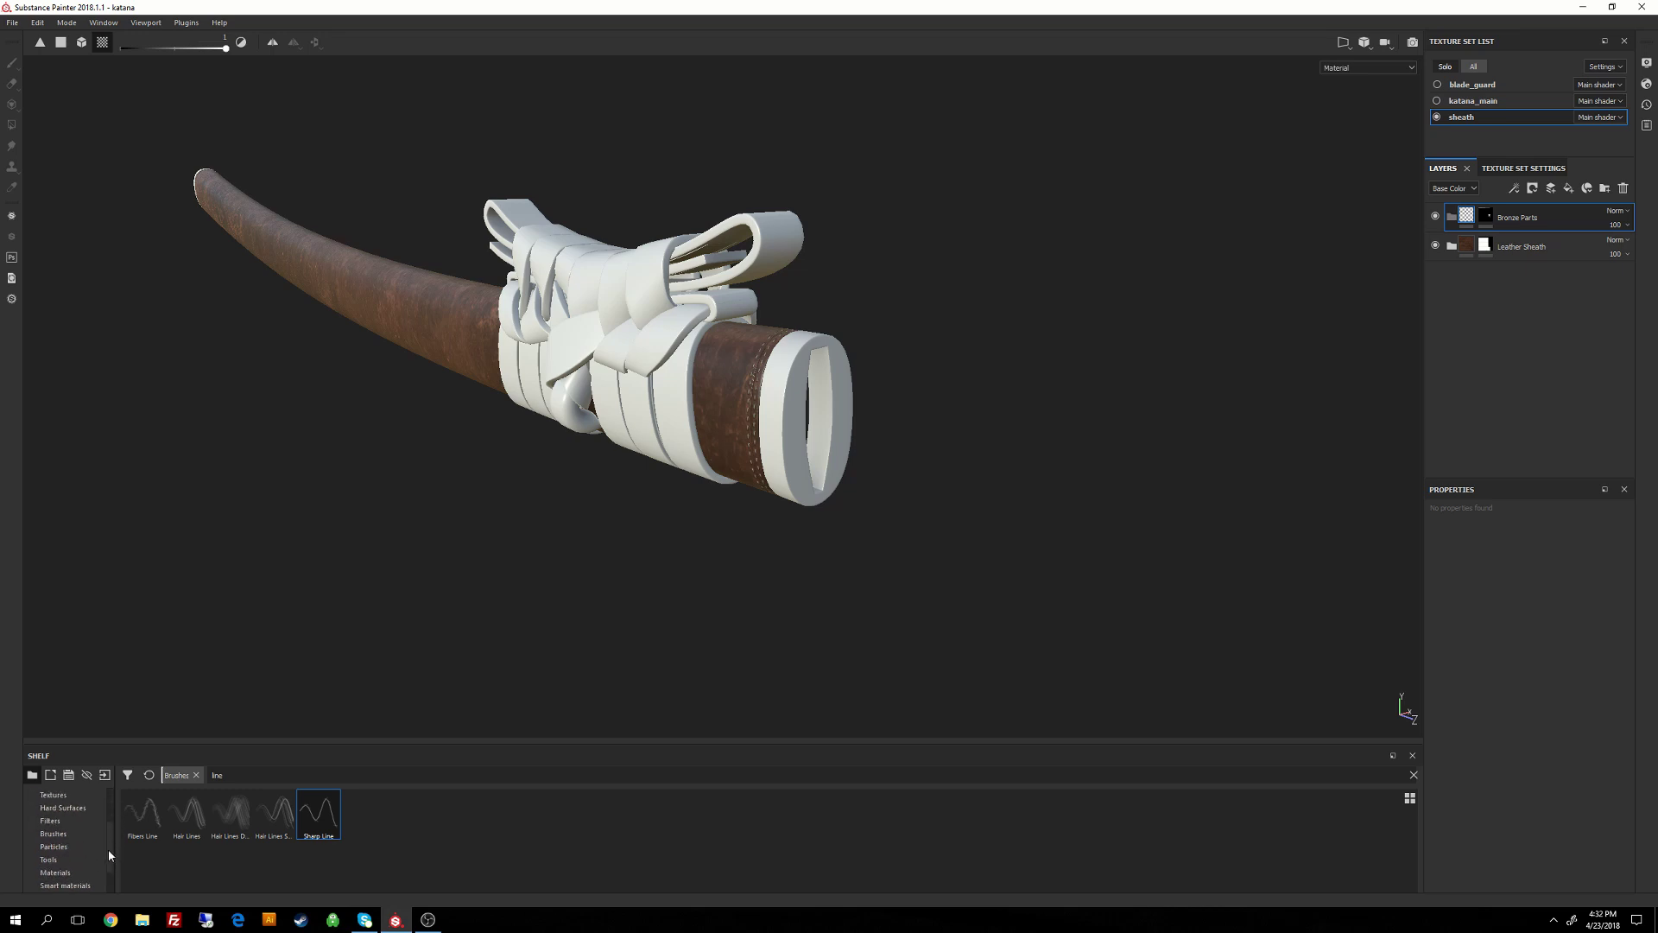
left_click(102, 860)
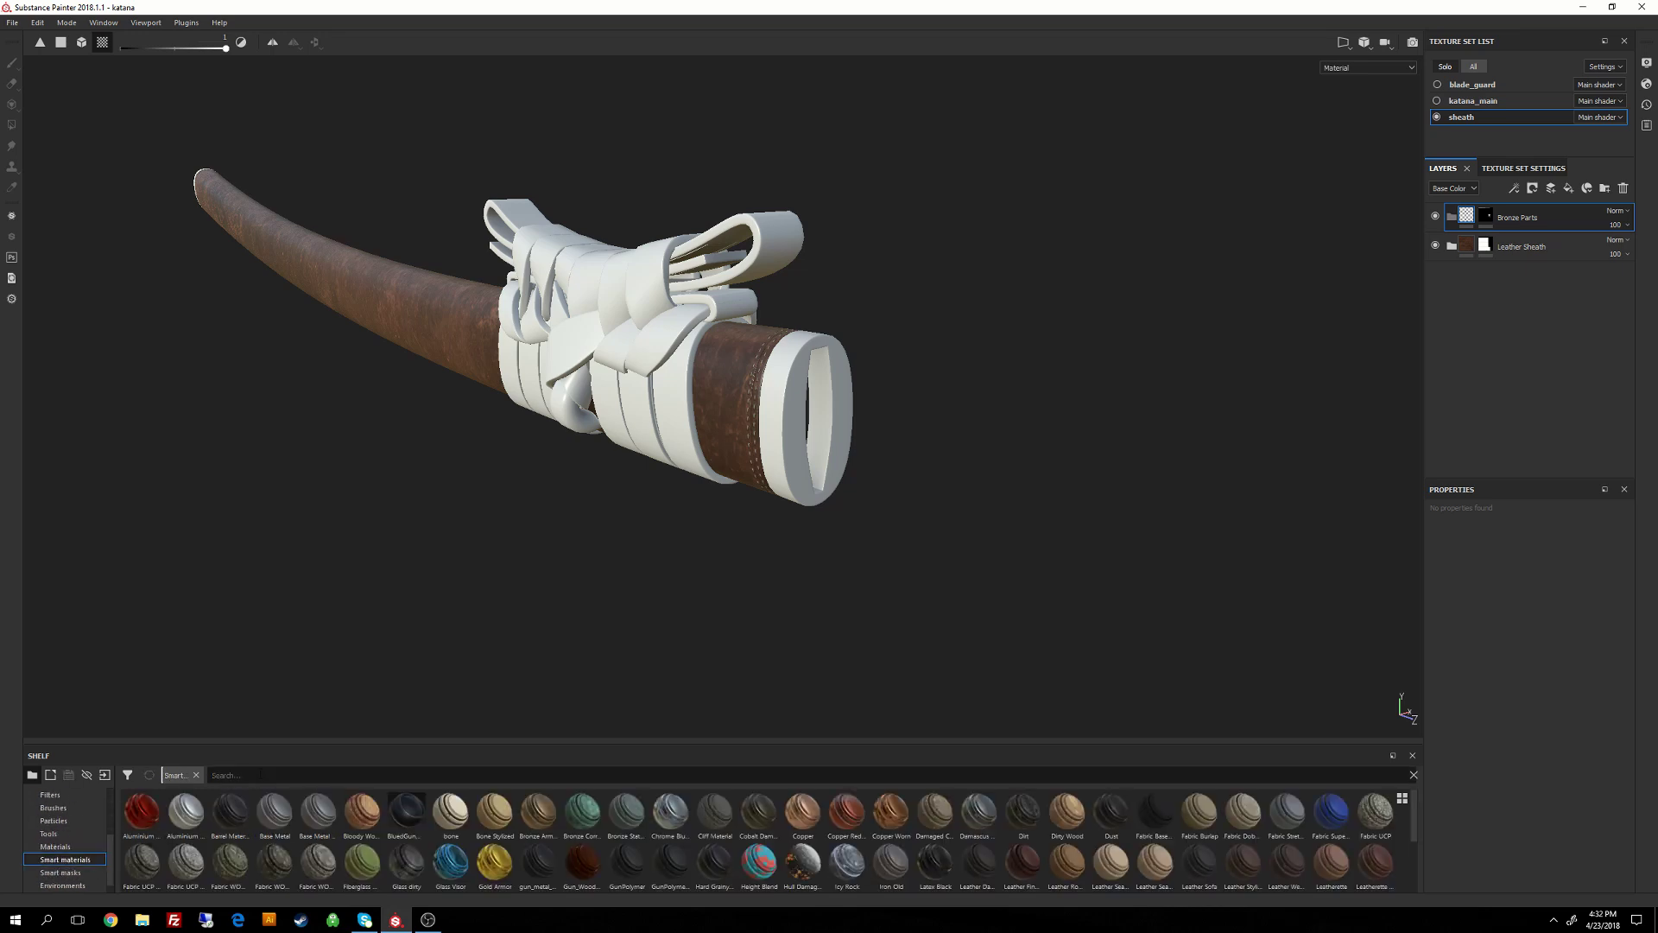
left_click(247, 776)
type("bro")
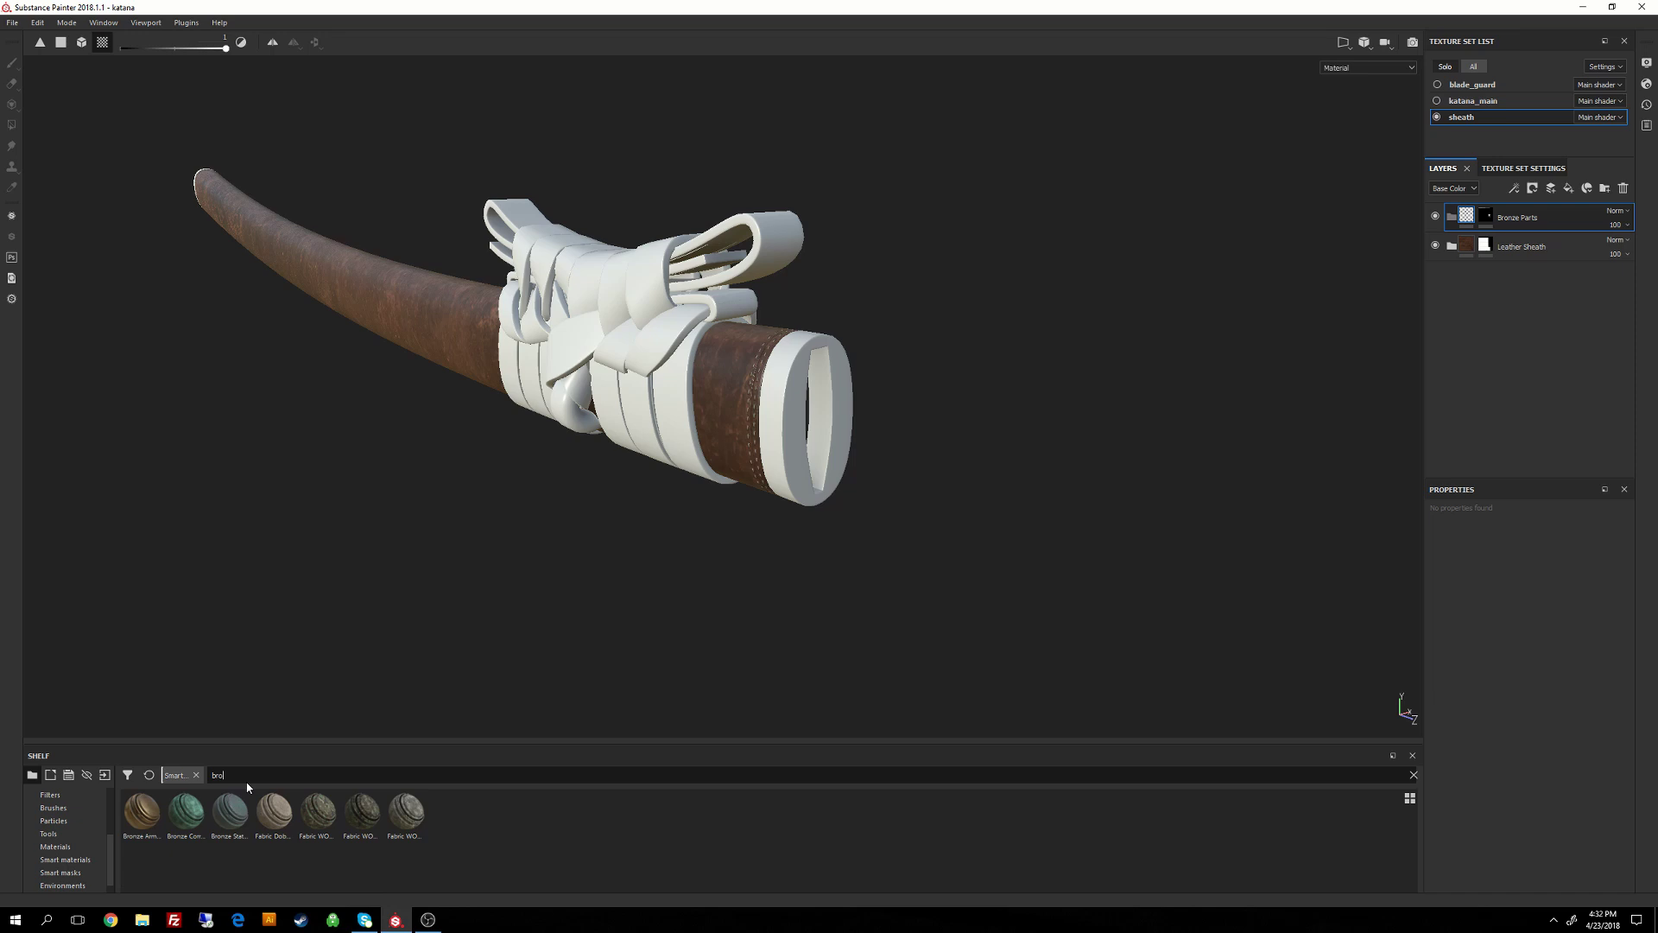
left_click_drag(142, 812, 1520, 217)
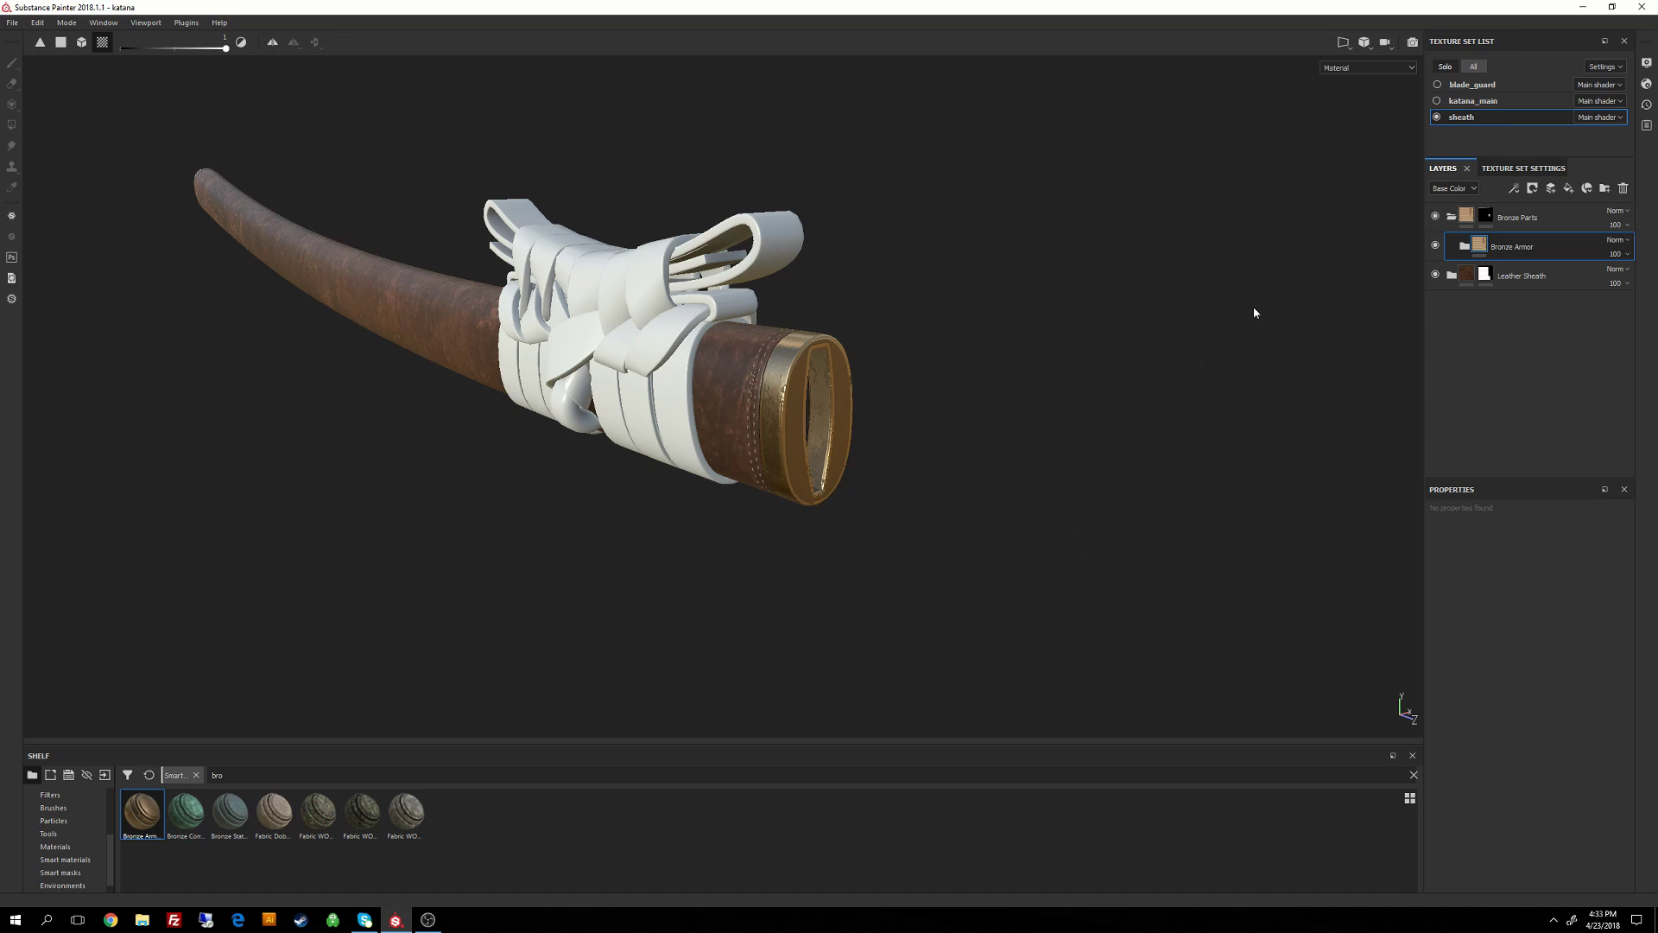
Expand the Bronze Armor material and delete its Edges Damages layer.
left_click(1464, 246)
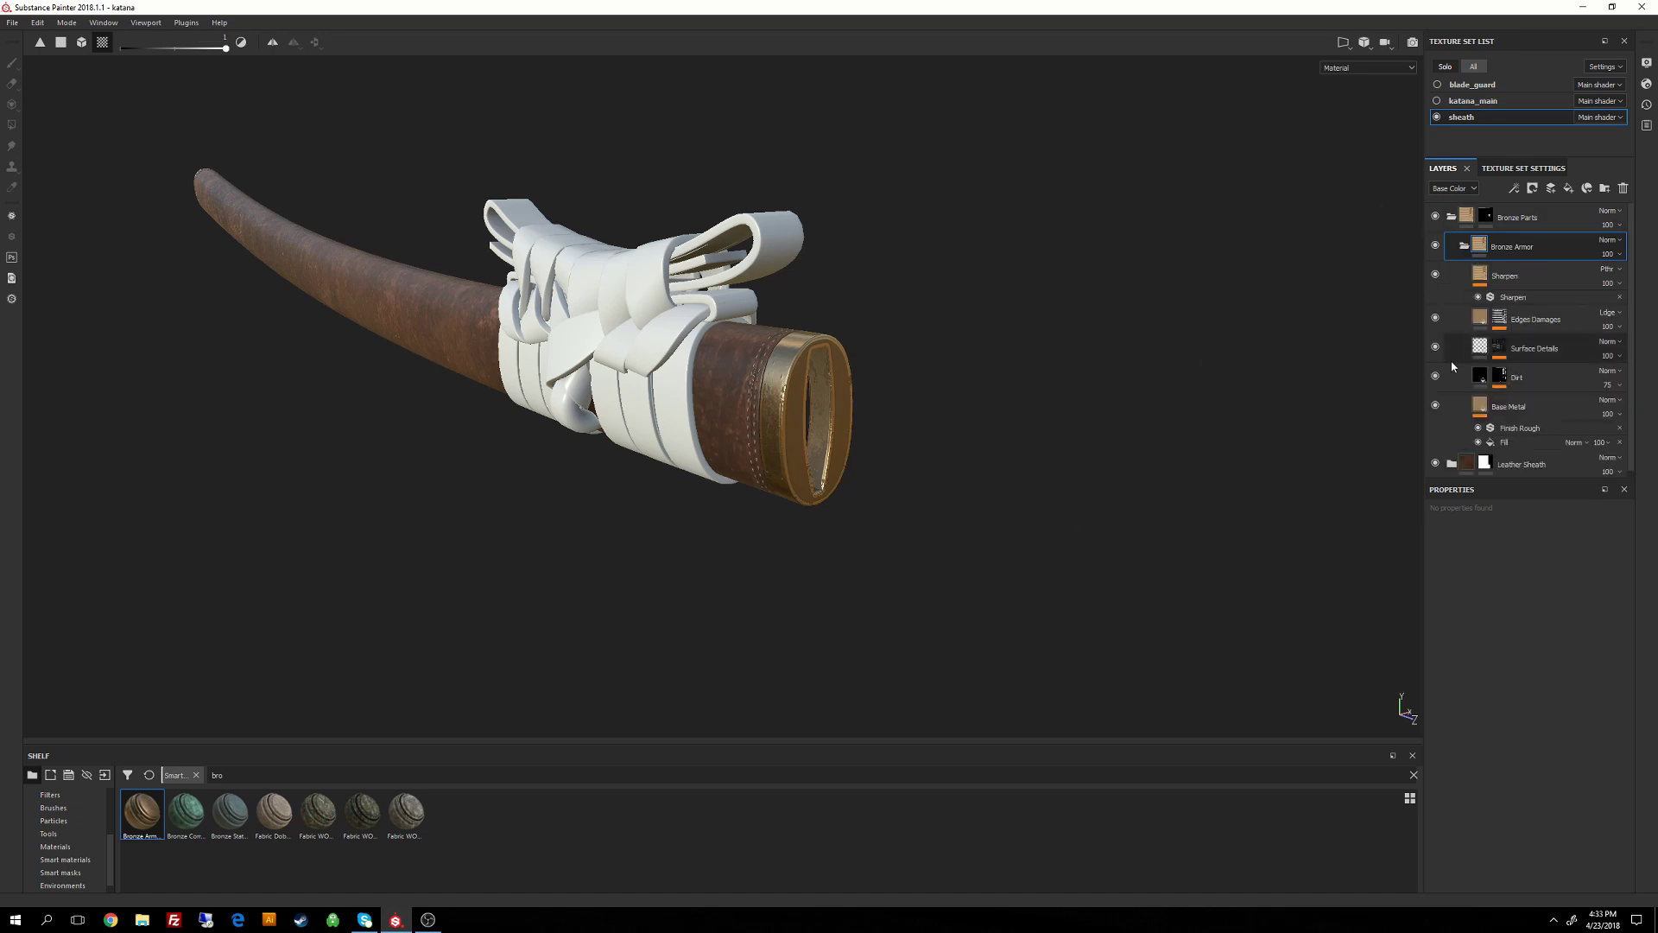
scroll(903, 599, "up", 3)
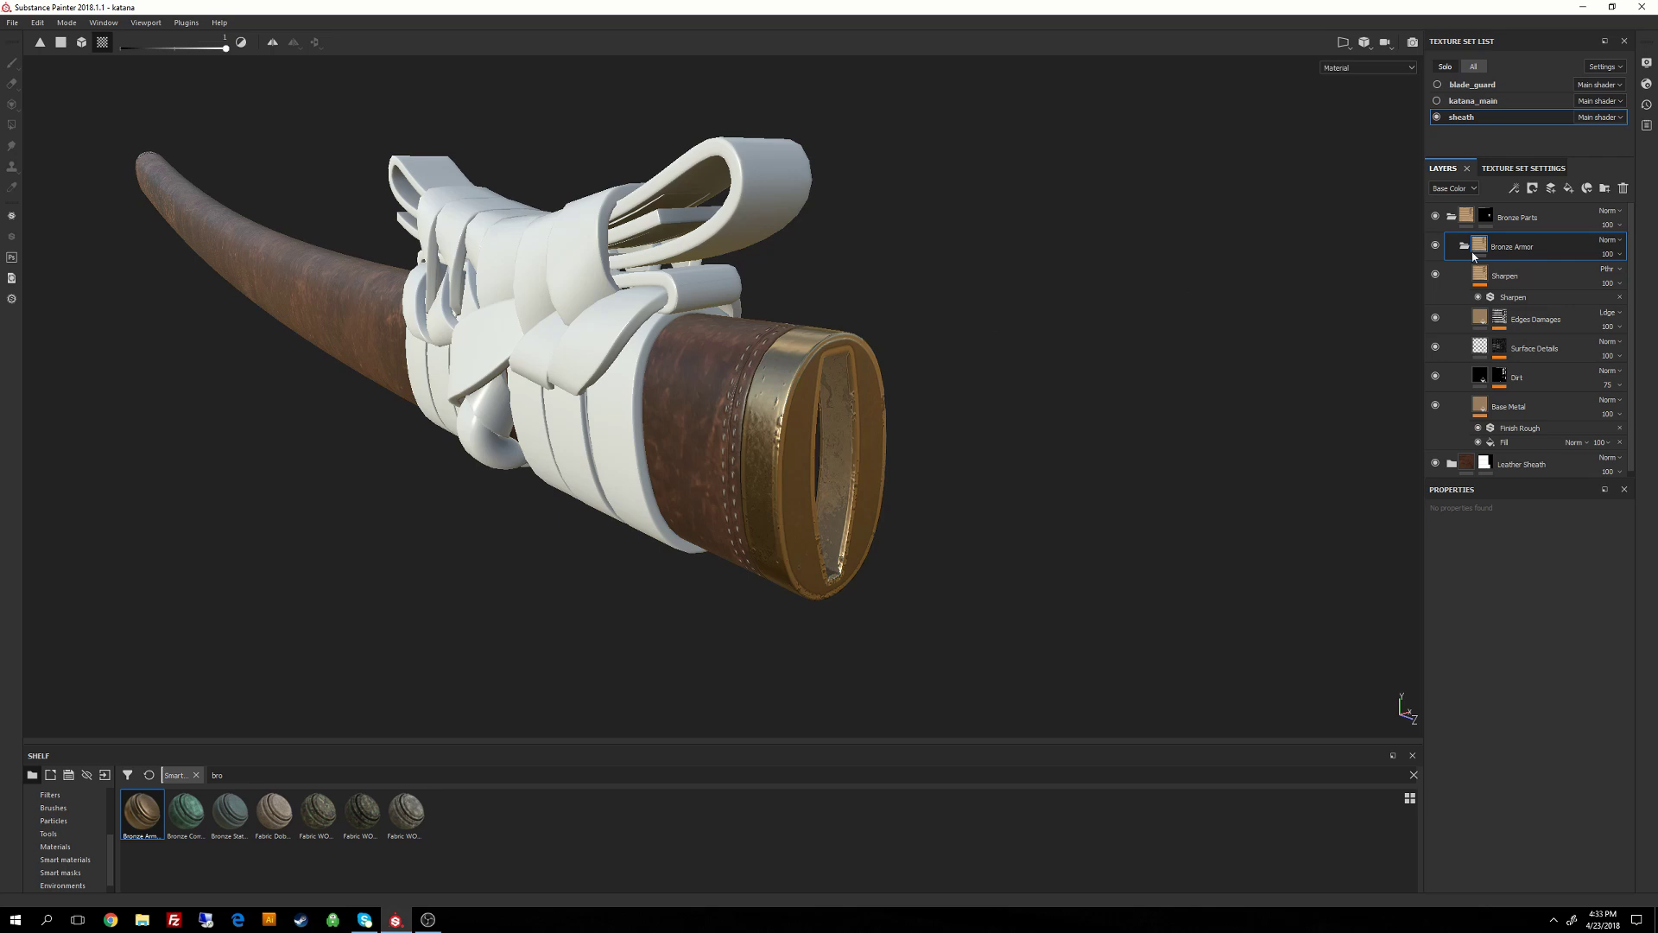
left_click(1539, 326)
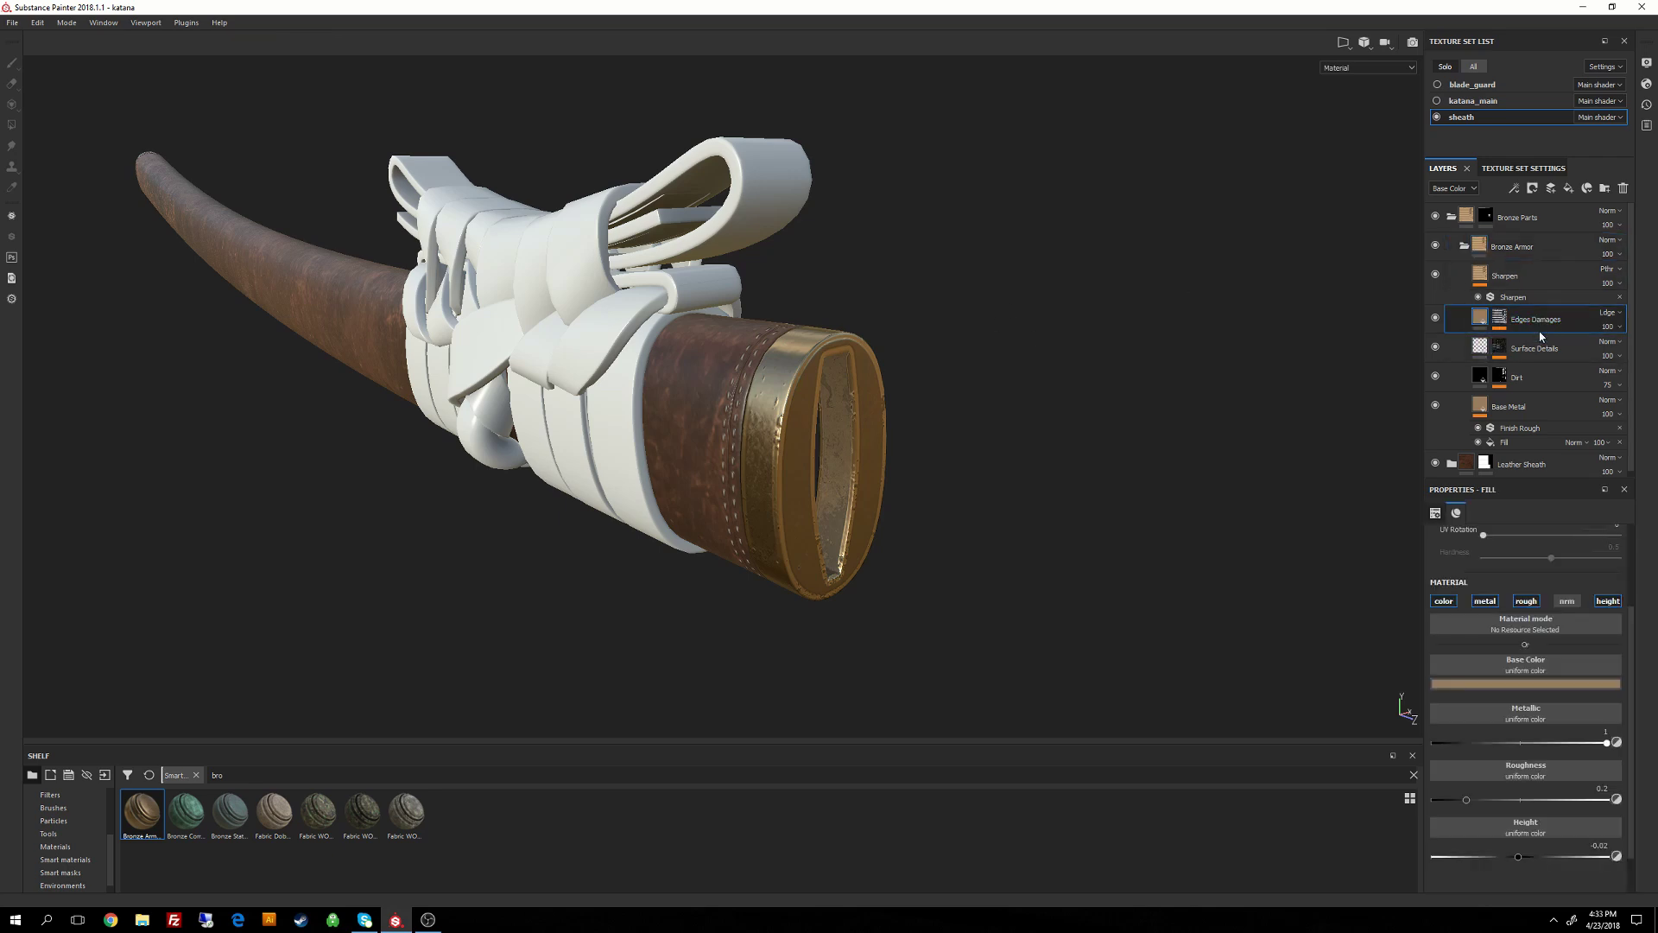
left_click(1623, 188)
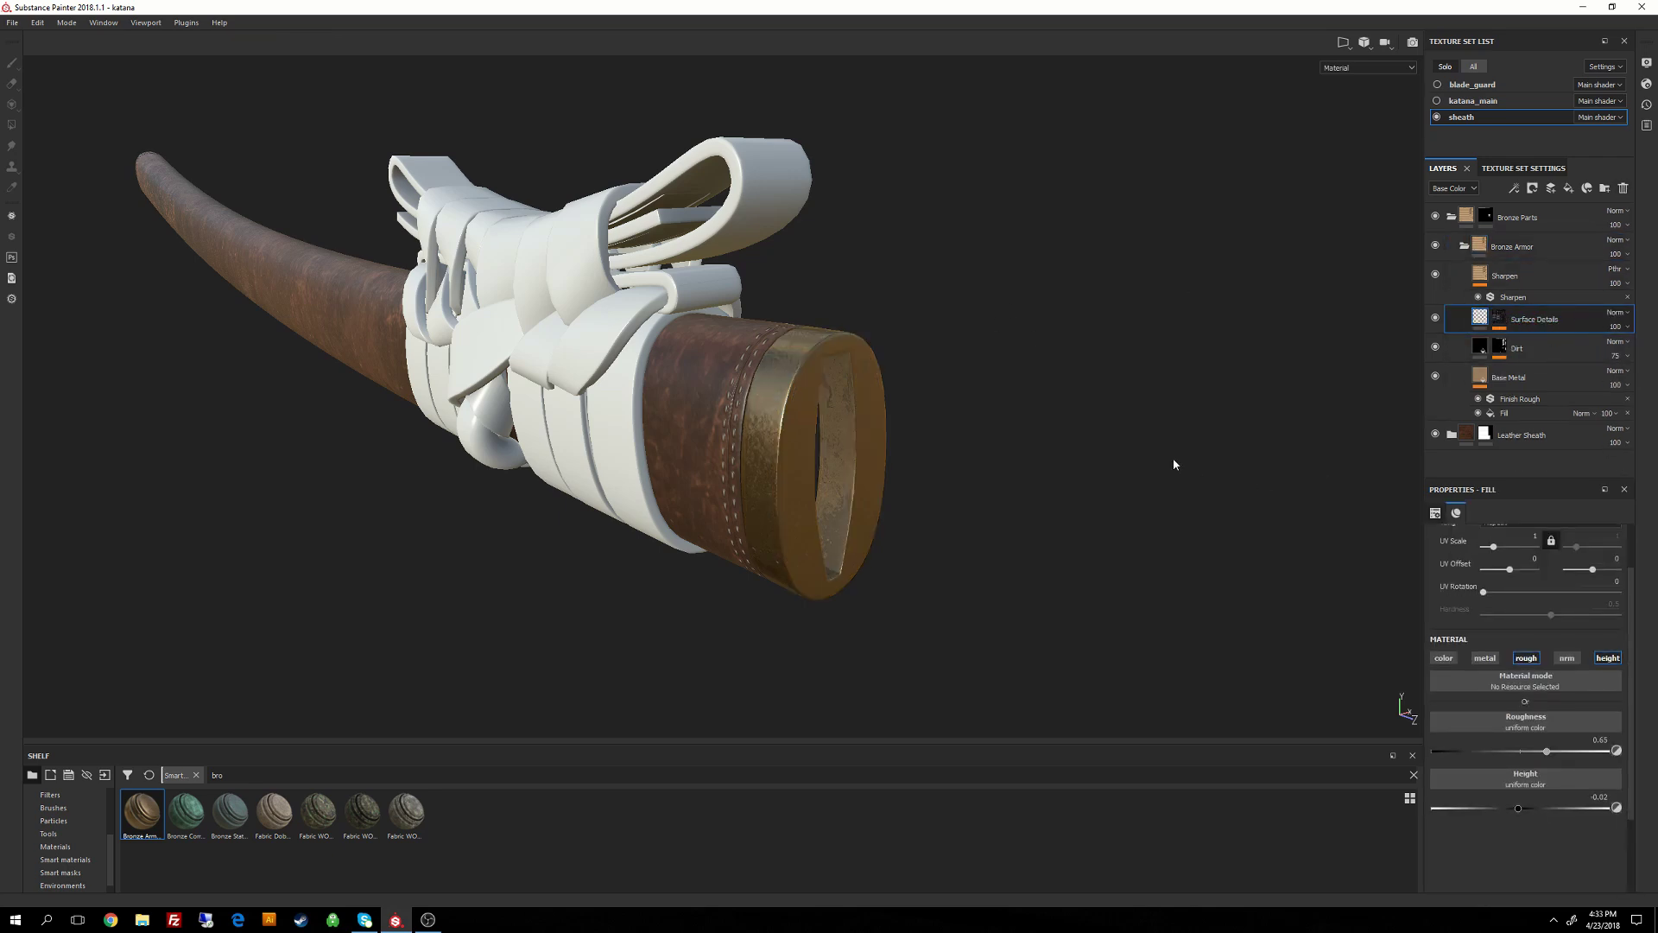
Add the small knob below the crossed straps to the Bronze Parts mask, return to the material display and collapse the folder.
left_click_drag(1174, 464, 664, 532, "alt")
middle_click_drag(664, 532, 674, 315, "alt")
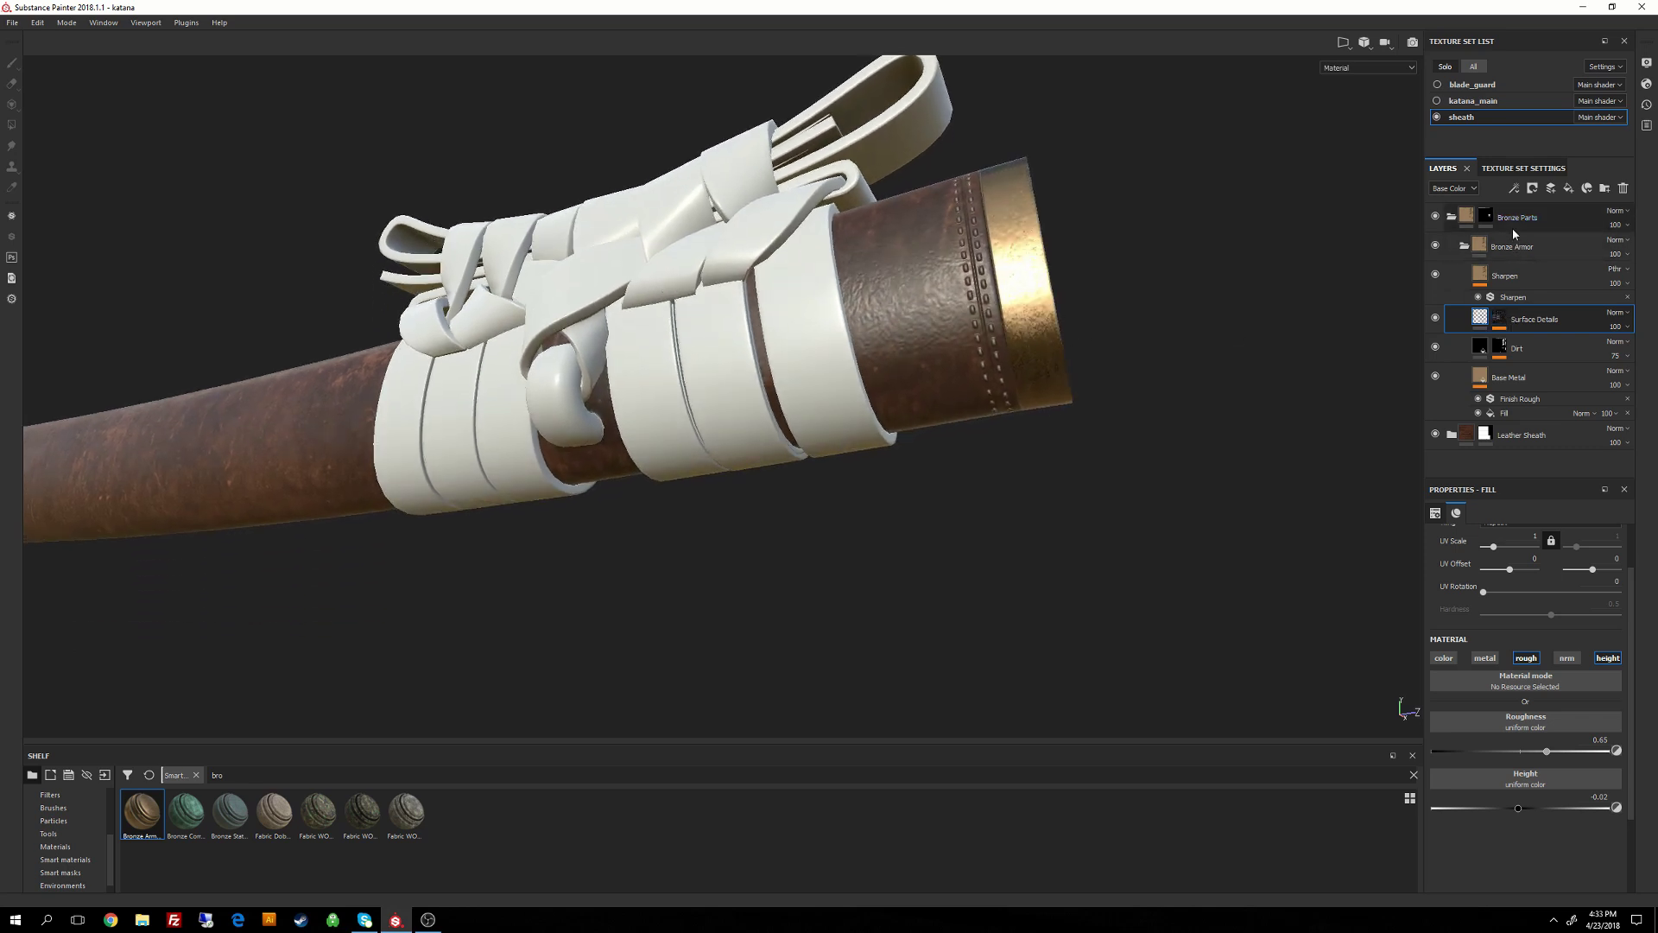
left_click(1488, 218)
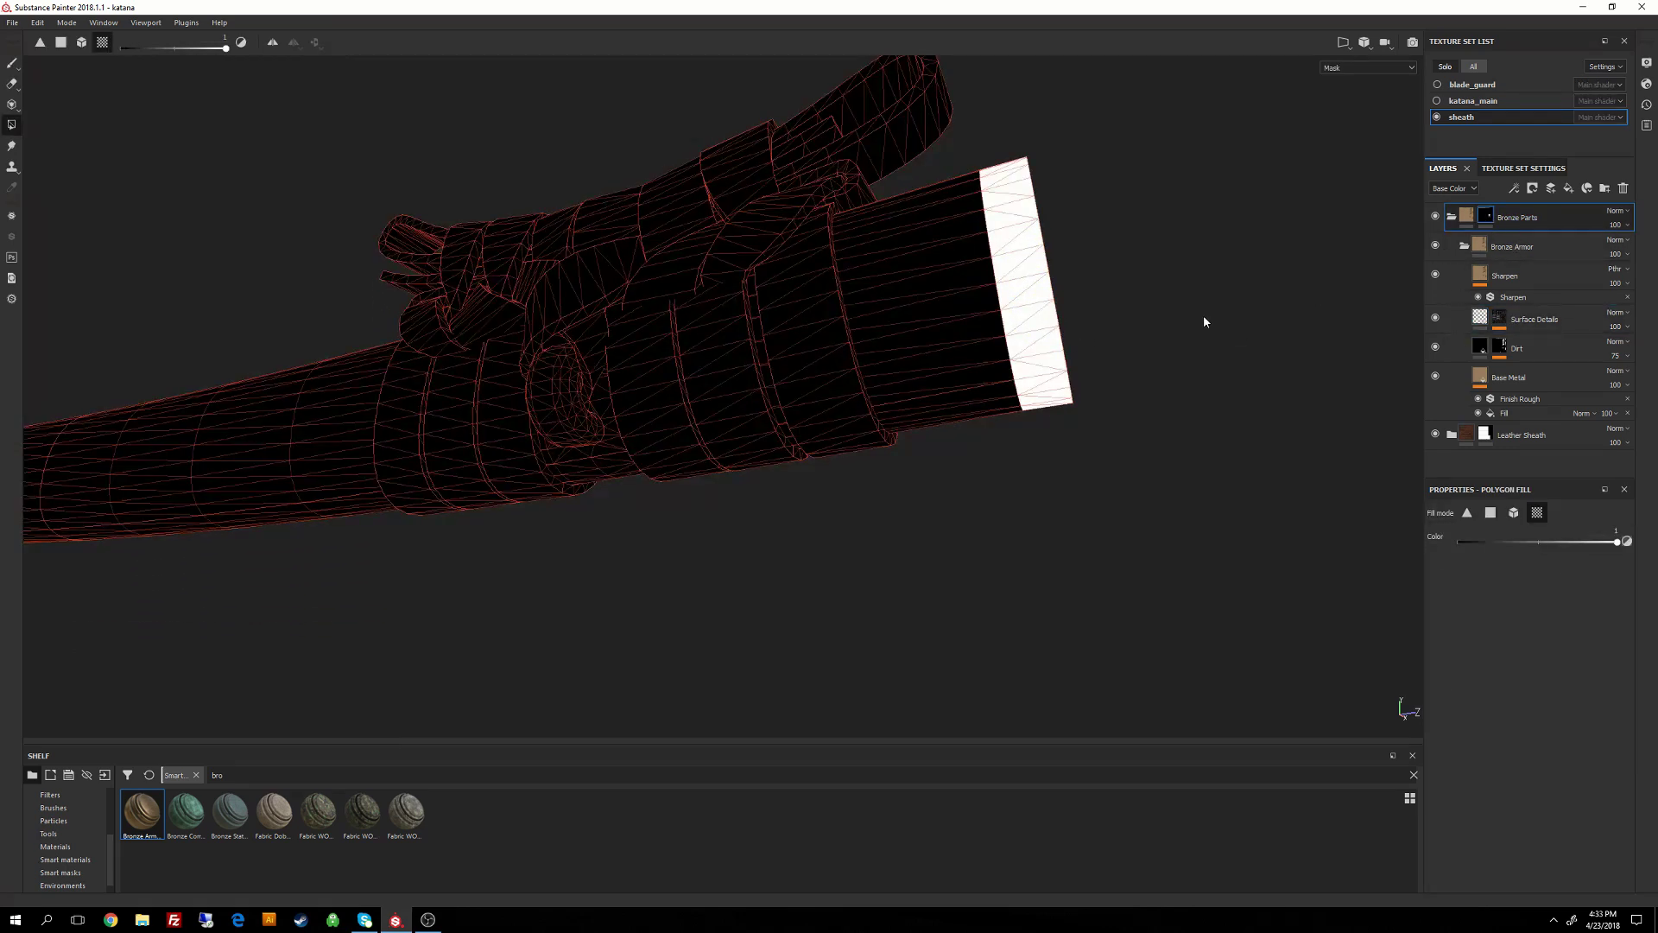
left_click_drag(987, 324, 1006, 329, "alt")
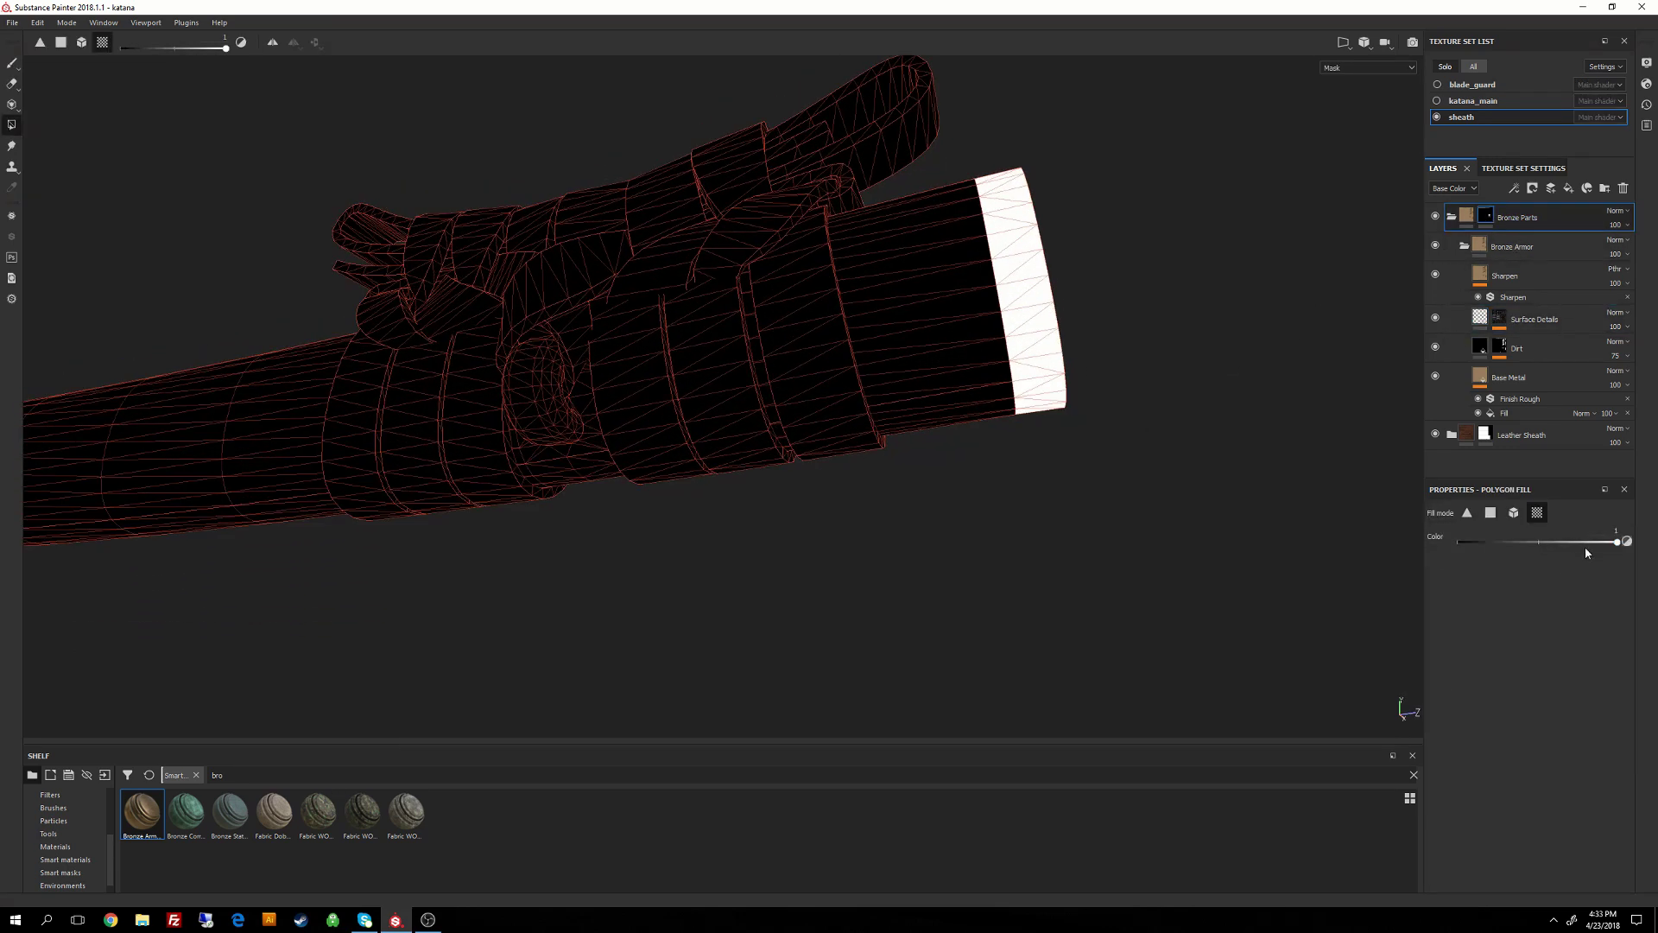
left_click(551, 395)
left_click_drag(553, 398, 519, 449, "alt")
left_click_drag(752, 400, 1208, 301, "alt")
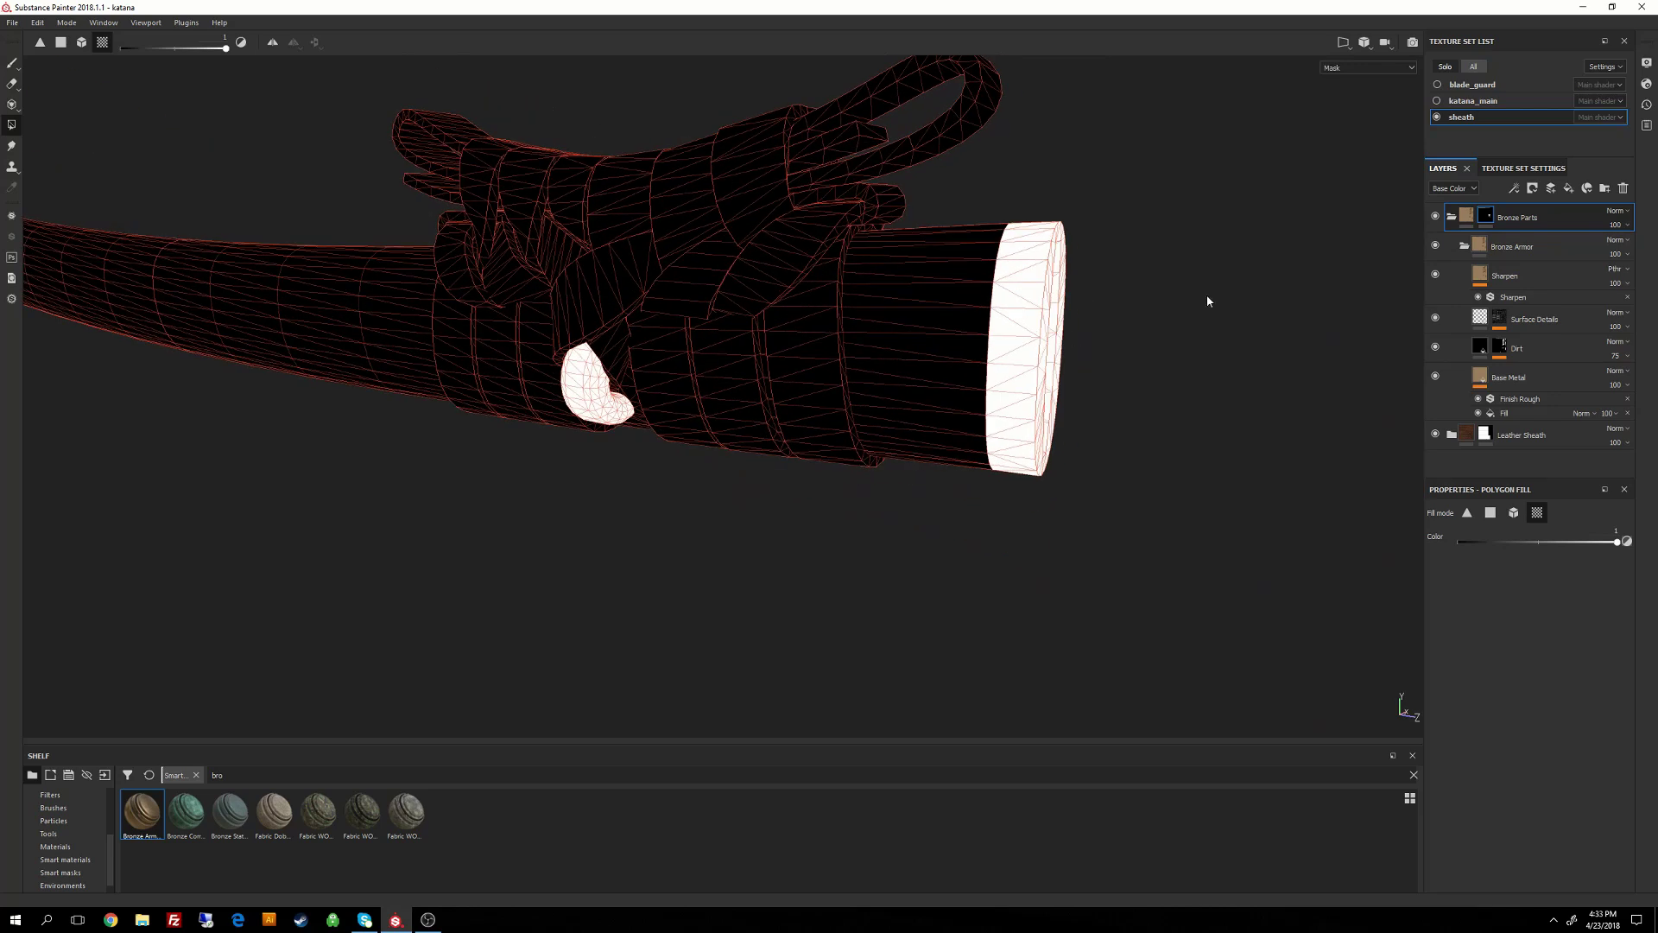
left_click(1472, 221)
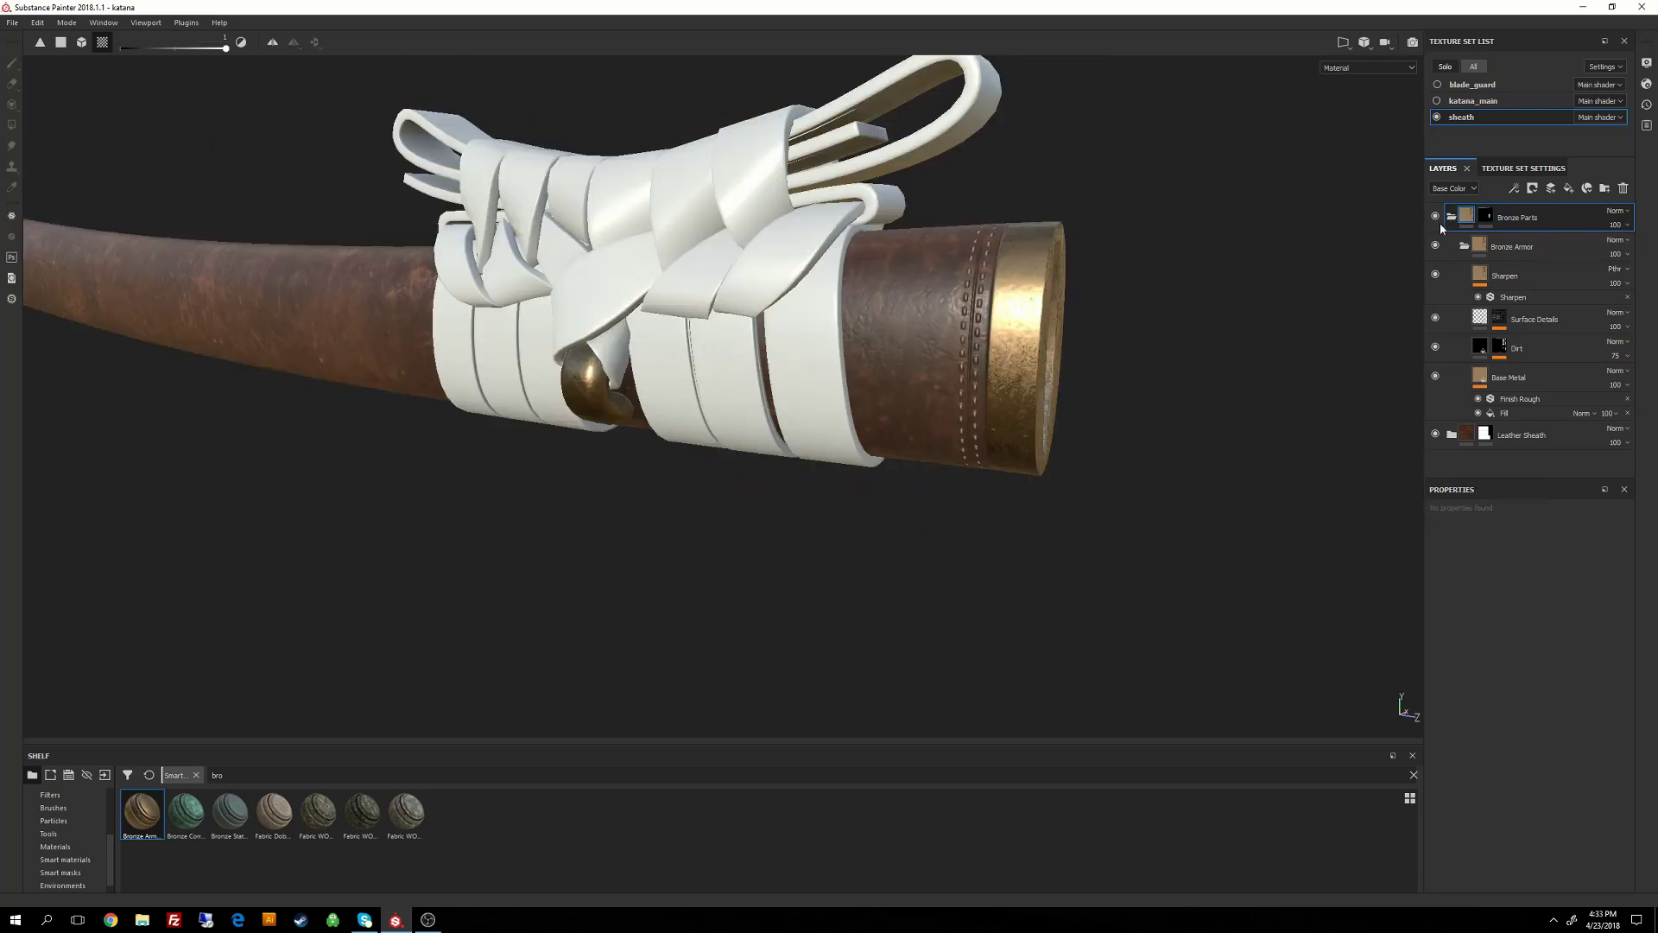
left_click(1452, 218)
Create a new layer folder above Bronze Parts and name it Straps.
left_click_drag(1103, 267, 787, 369, "alt")
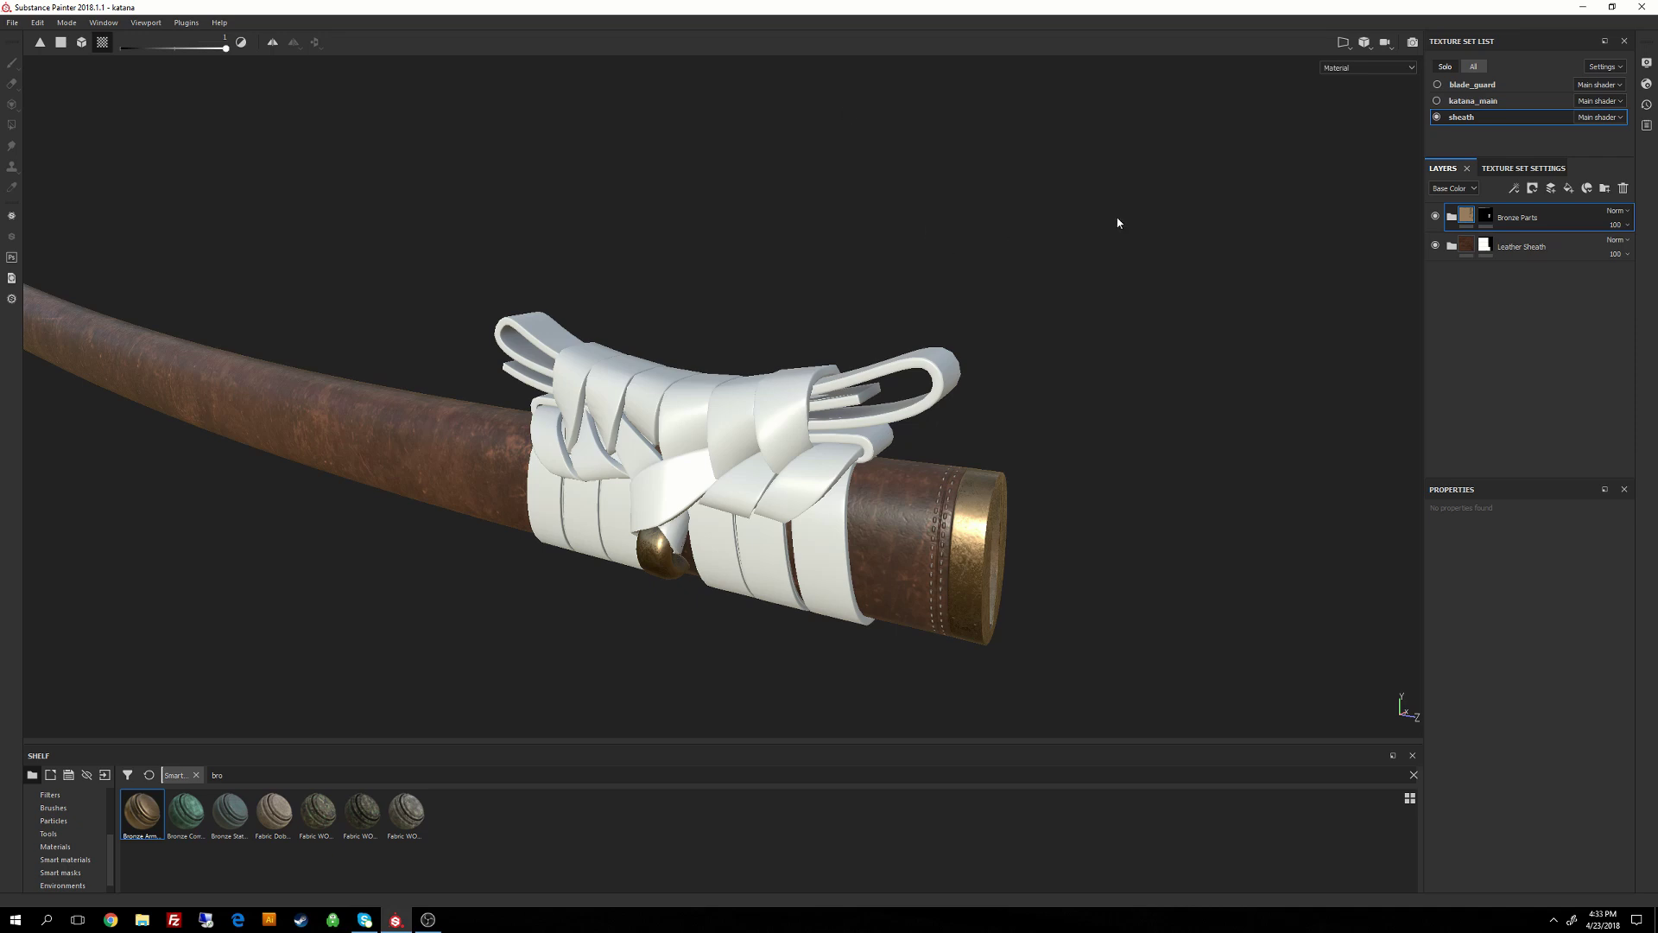
left_click(1605, 188)
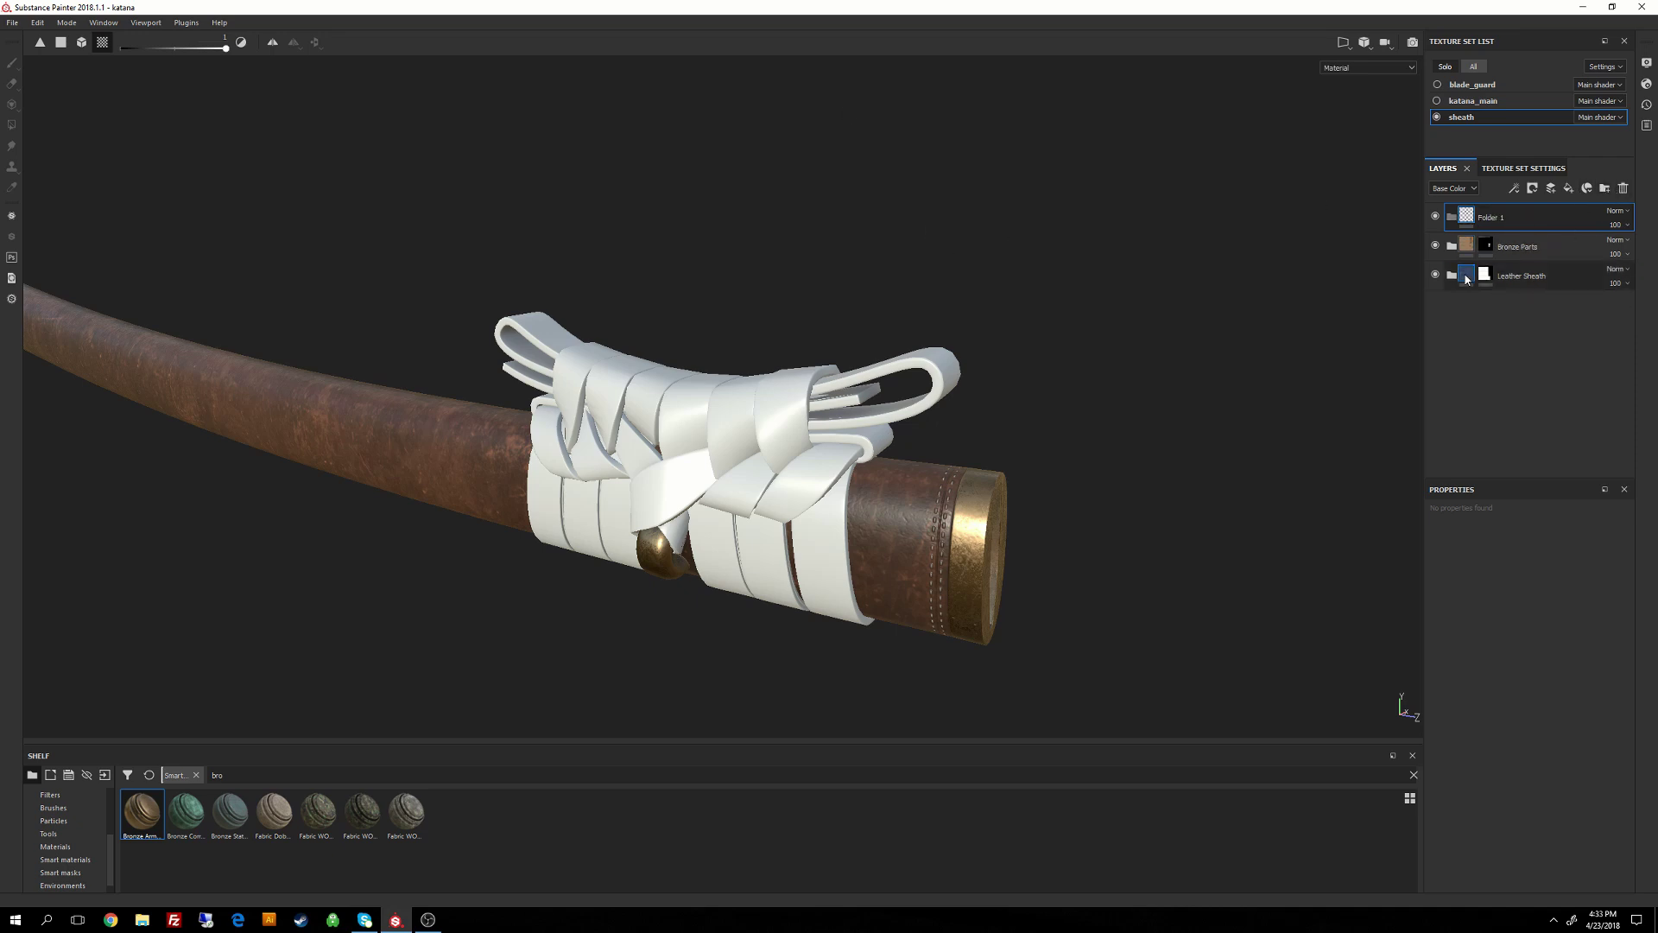
double_click(1527, 218)
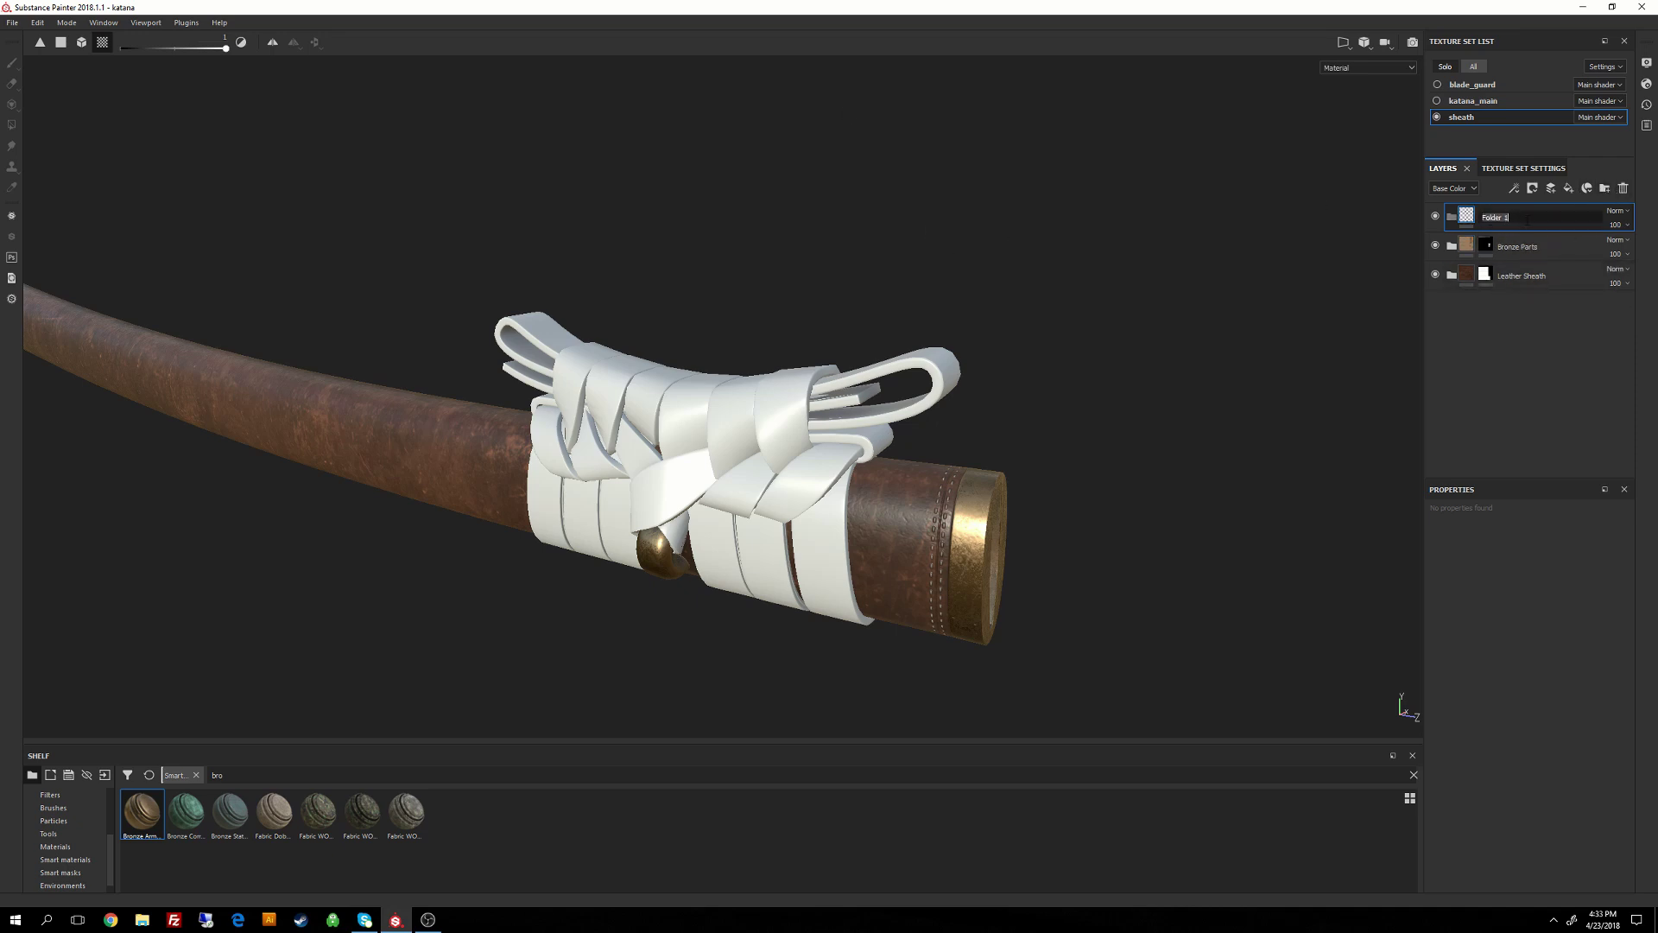
type("Straps")
key("Return")
right_click_drag(818, 501, 938, 497, "alt")
mouse_move(938, 498)
left_mouse_down("alt")
mouse_move(1001, 476)
mouse_move(923, 469)
left_mouse_up("alt")
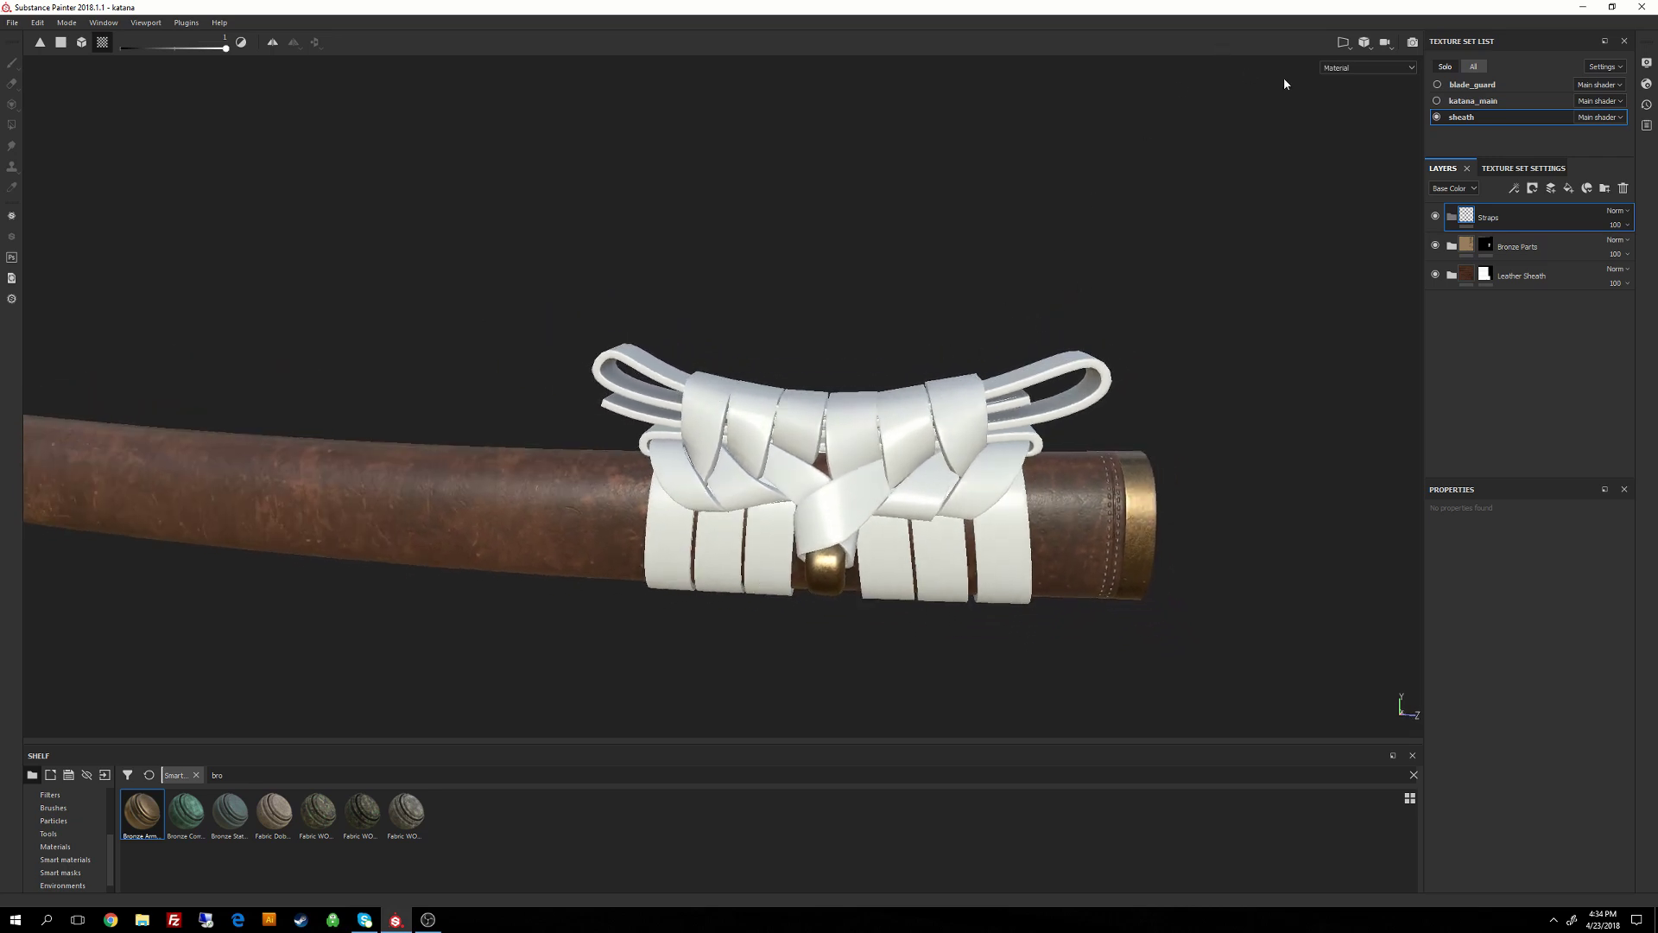
Show the 2D view beside the 3D view, examine the UV layout of the straps, and return to 3D only.
key("F1")
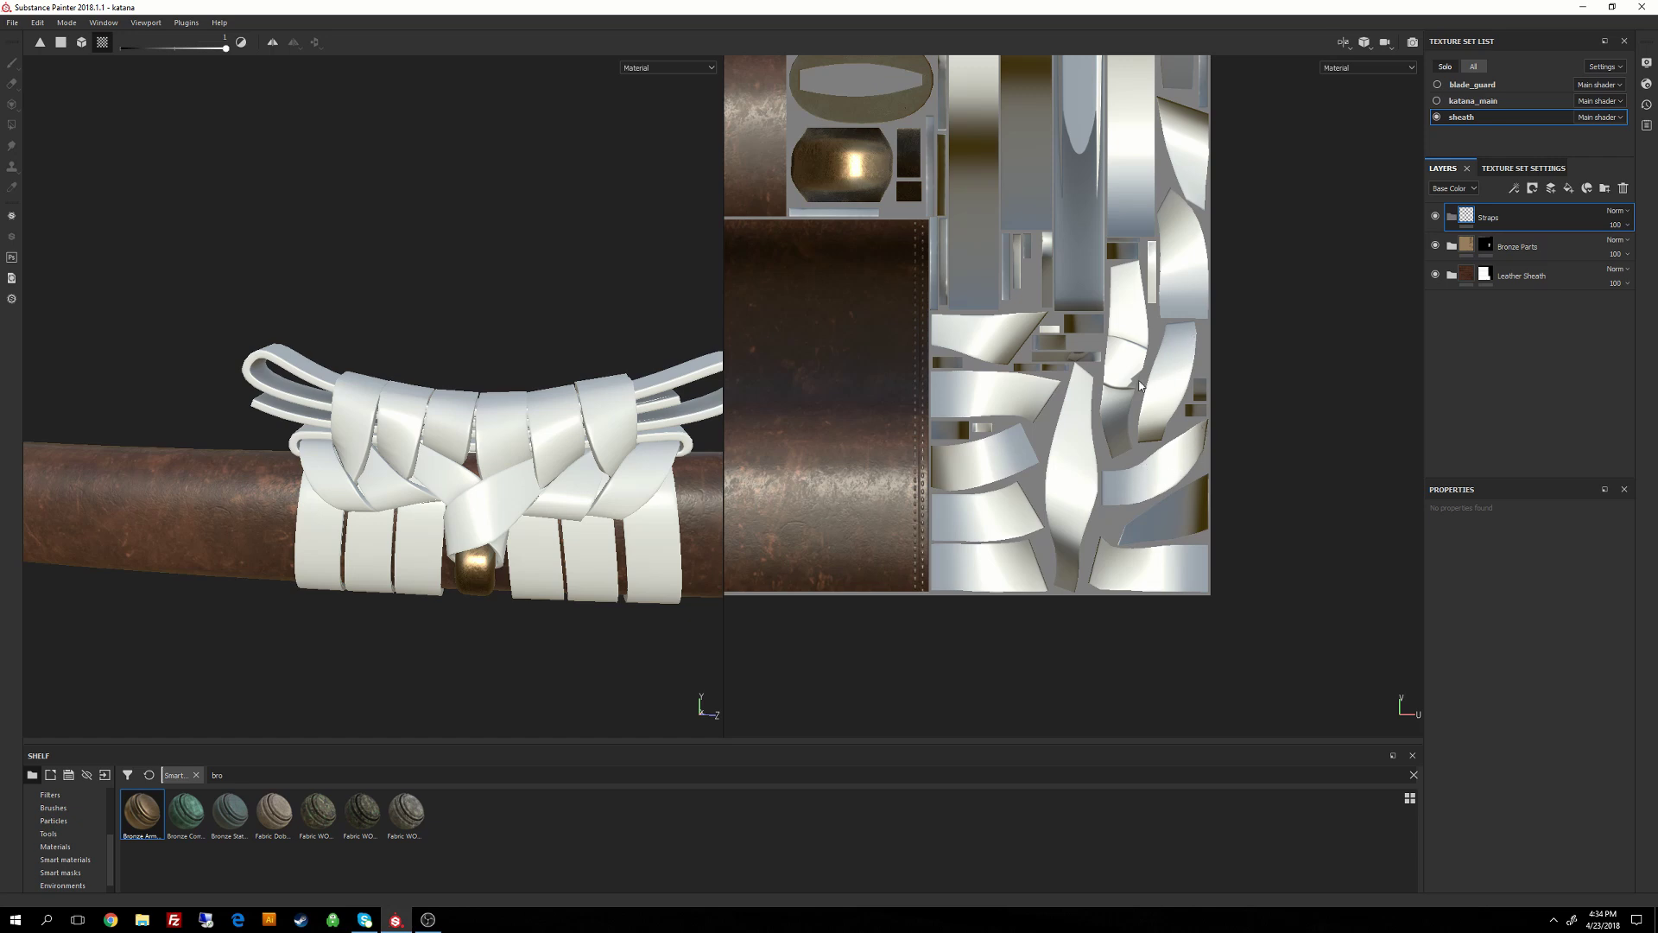
middle_click_drag(1133, 320, 1108, 486, "alt")
right_click_drag(1108, 487, 1157, 496, "alt")
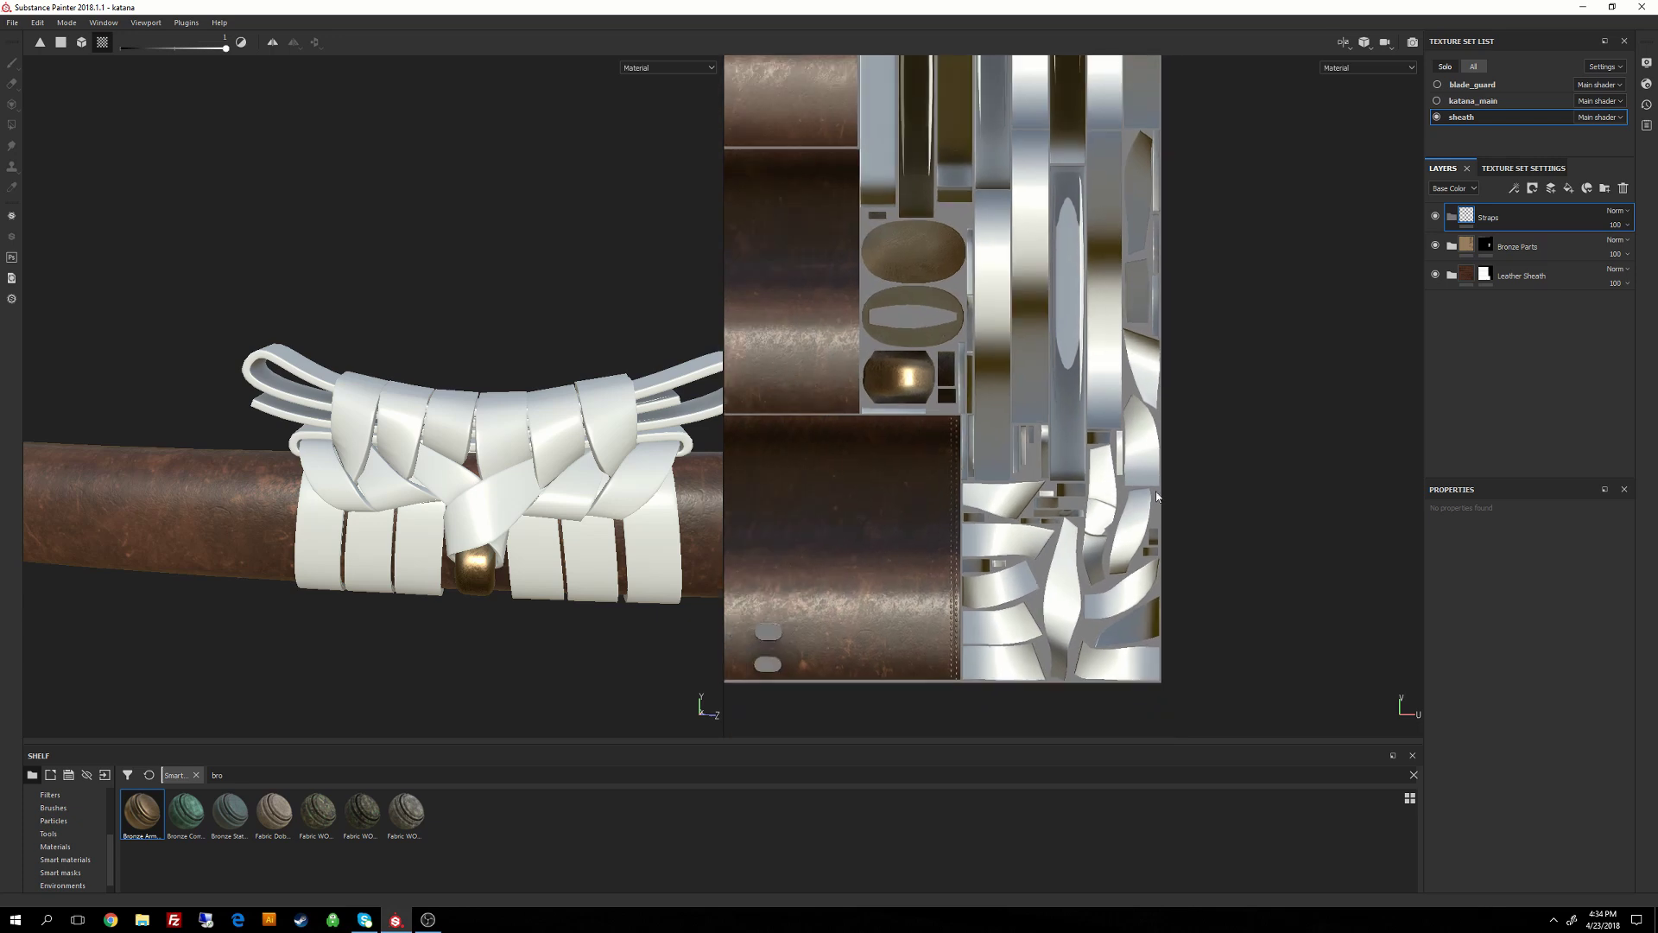
middle_click_drag(1157, 496, 1139, 374, "alt")
right_click_drag(1139, 374, 1096, 404, "alt")
middle_click_drag(1095, 404, 1093, 432, "alt")
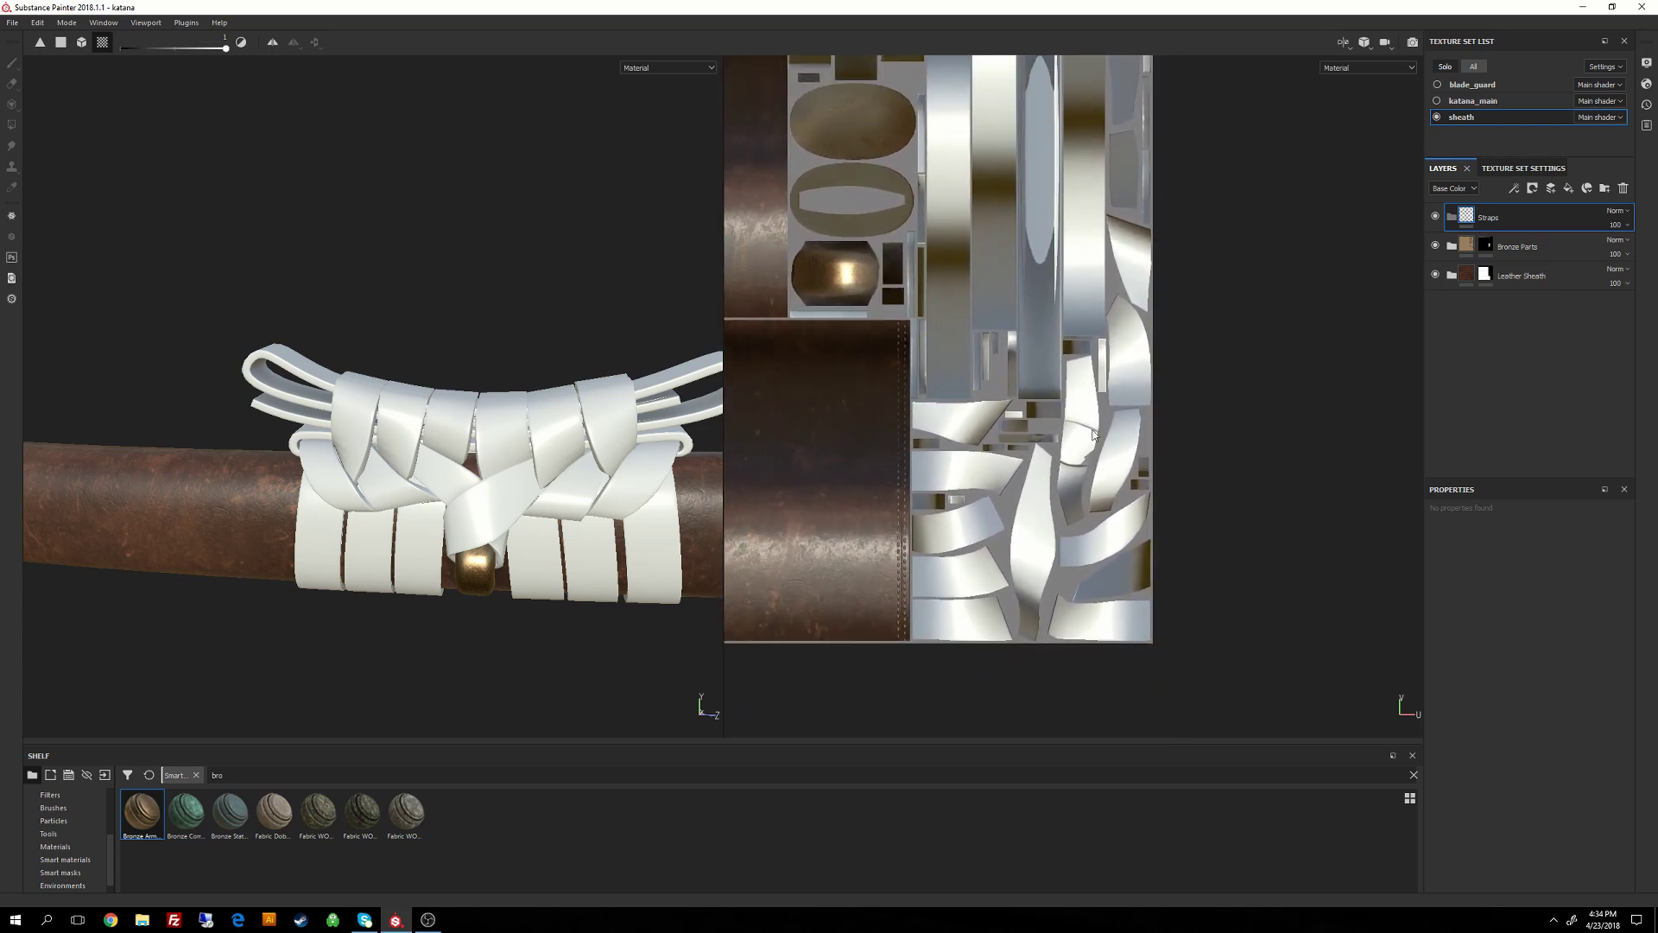
middle_click_drag(945, 475, 1062, 374, "alt")
right_click_drag(1107, 511, 1098, 621, "alt")
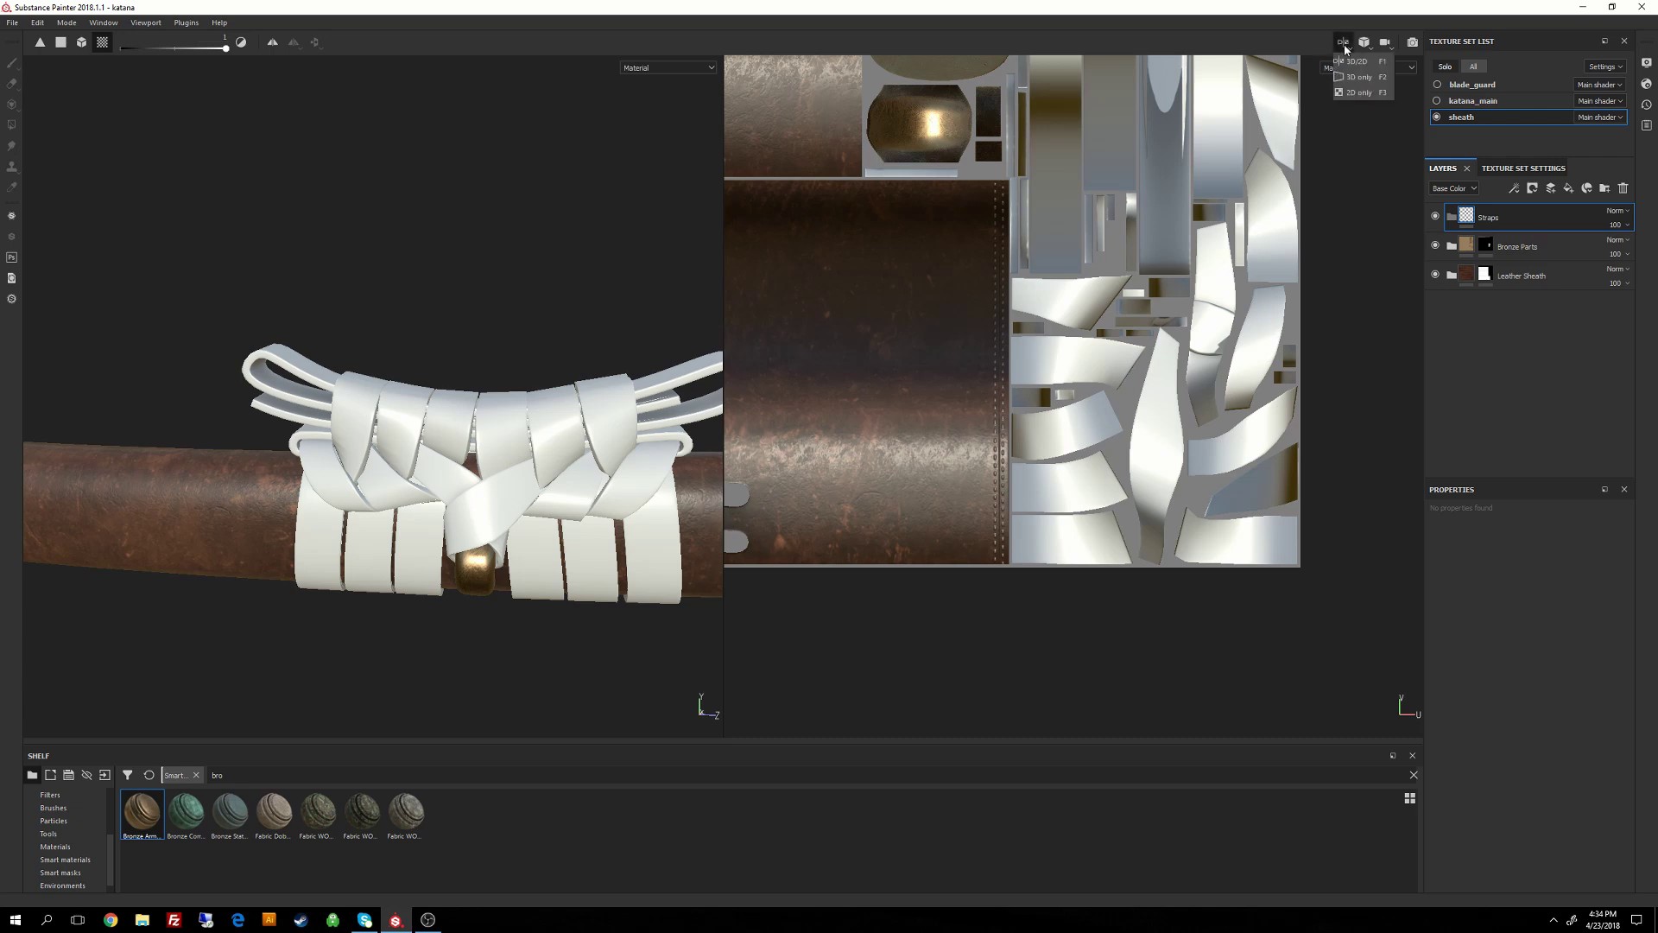
left_click(1344, 43)
key("f")
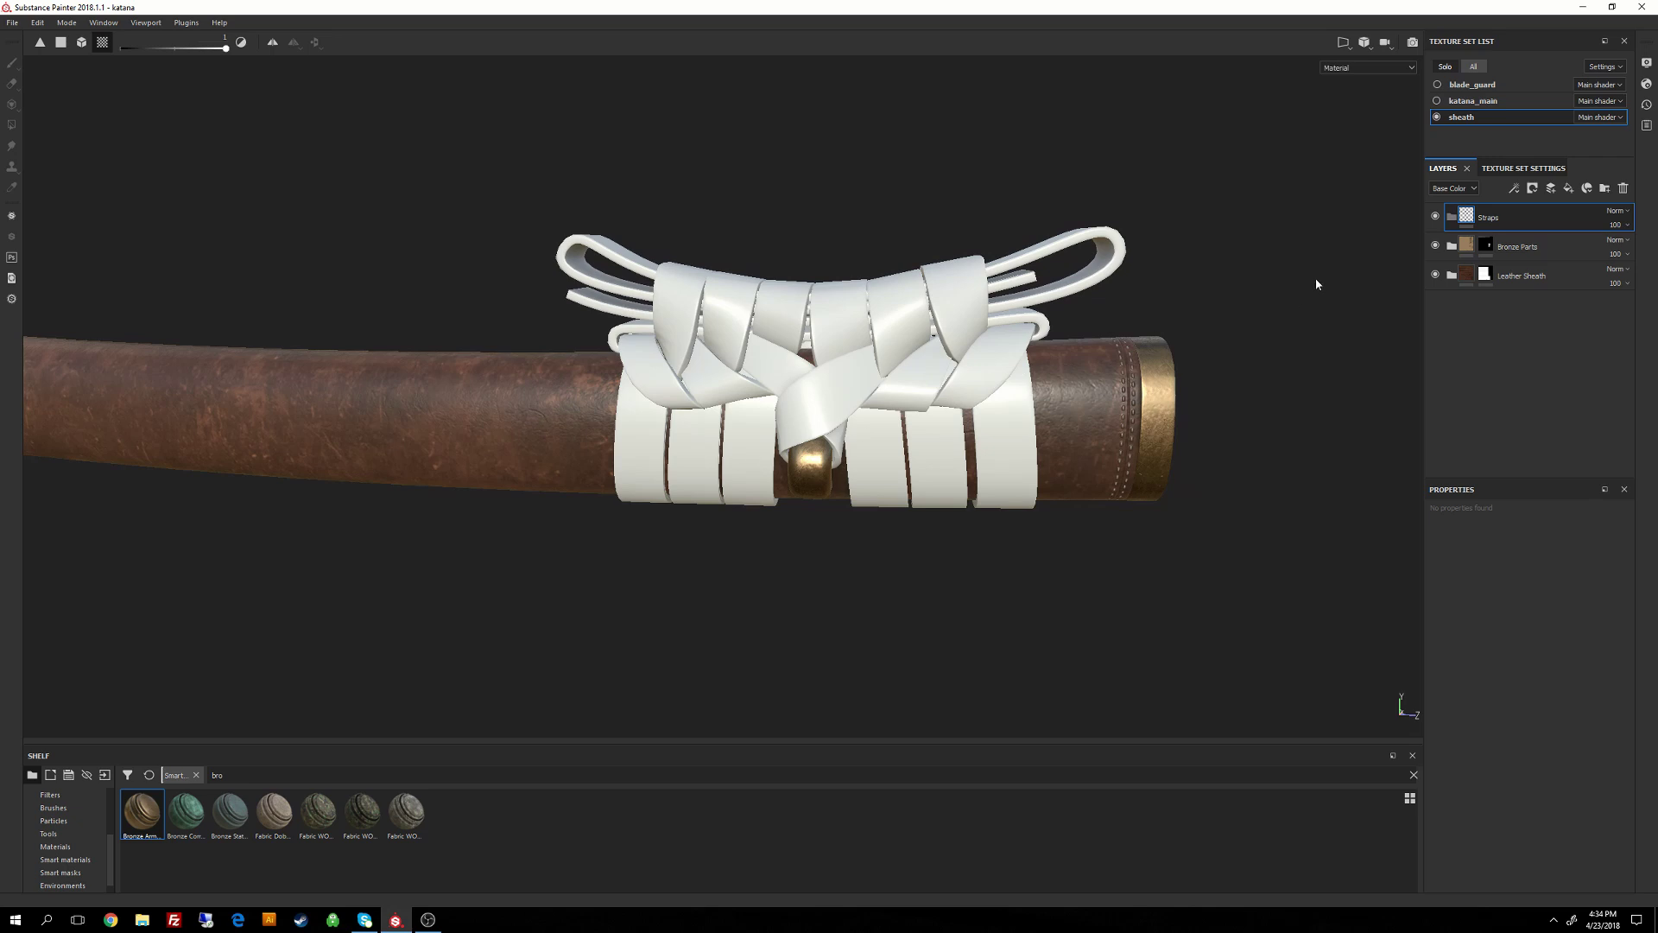
Rename the Straps folder to Straps 1 and give it a black mask.
double_click(1487, 218)
key("Return")
right_click(1466, 235)
left_click(1508, 240)
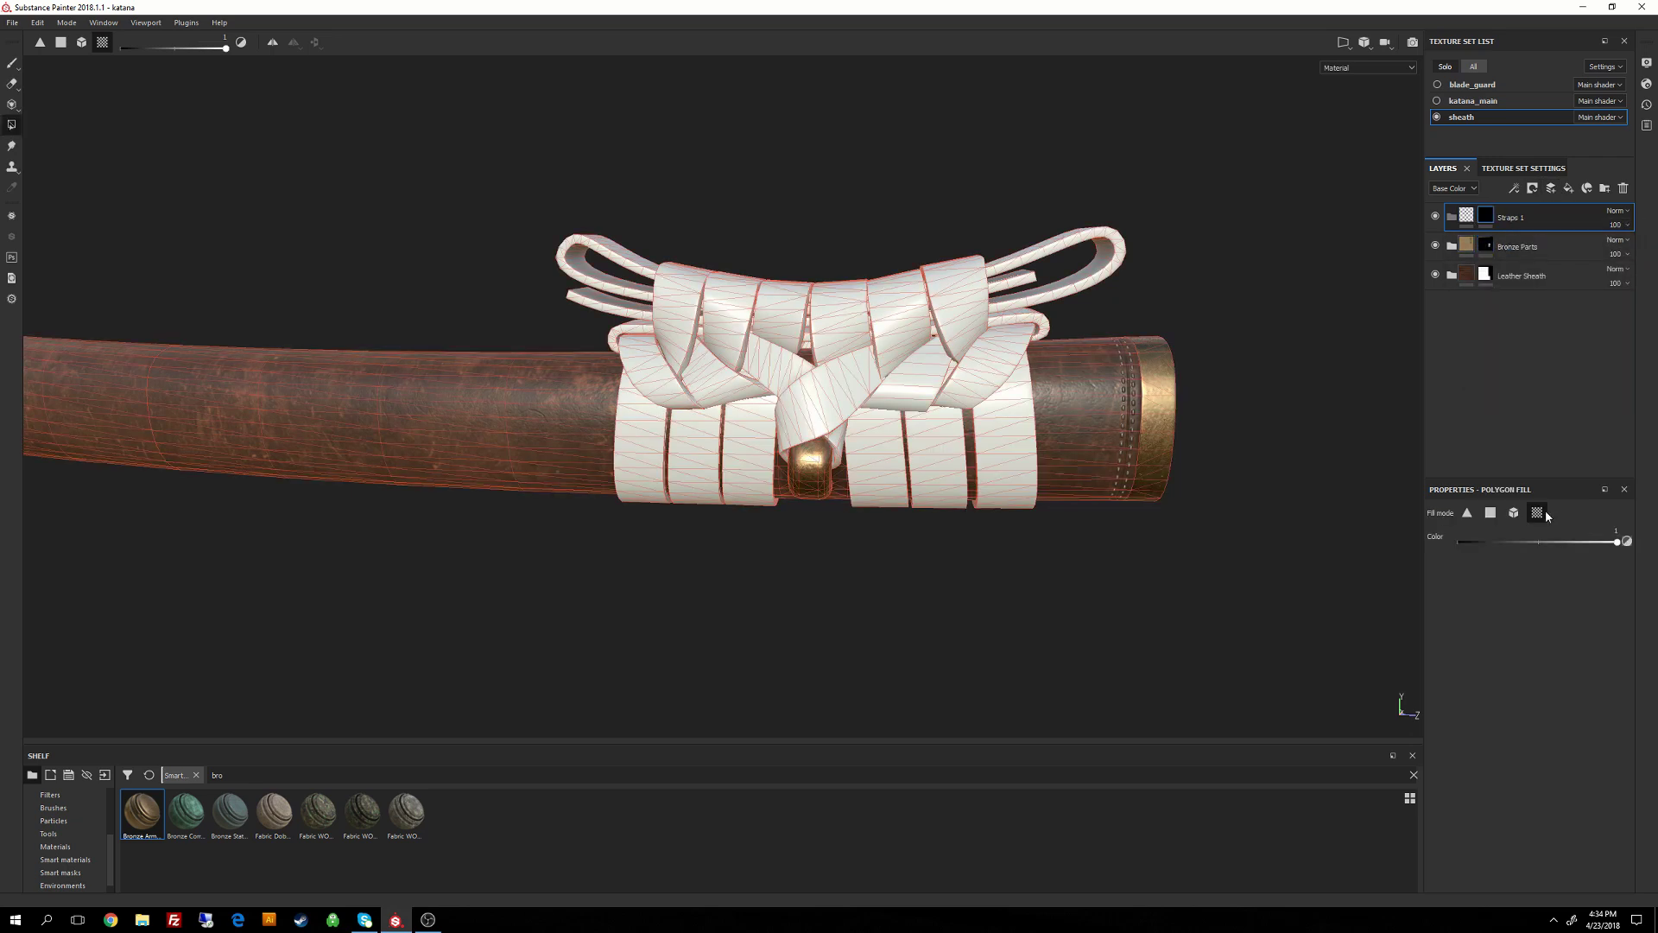
In the mask view, fill the UV islands of the six vertical strap bands around the sheath with white.
key("m")
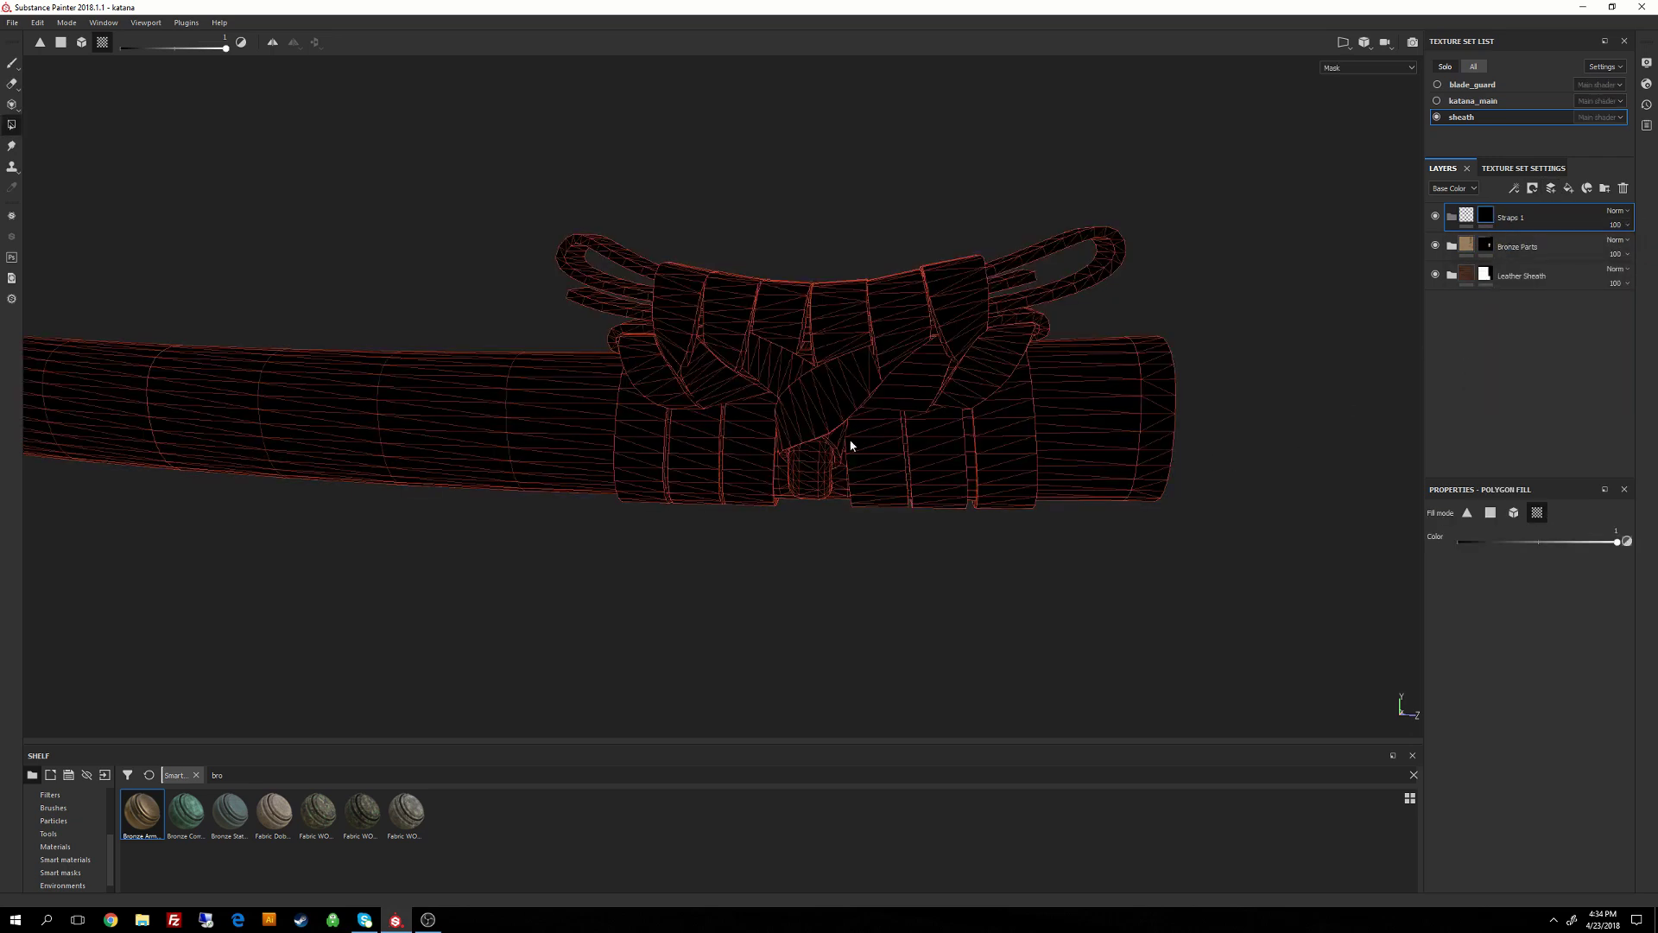
left_click(647, 481)
left_click(689, 481)
left_click(748, 481)
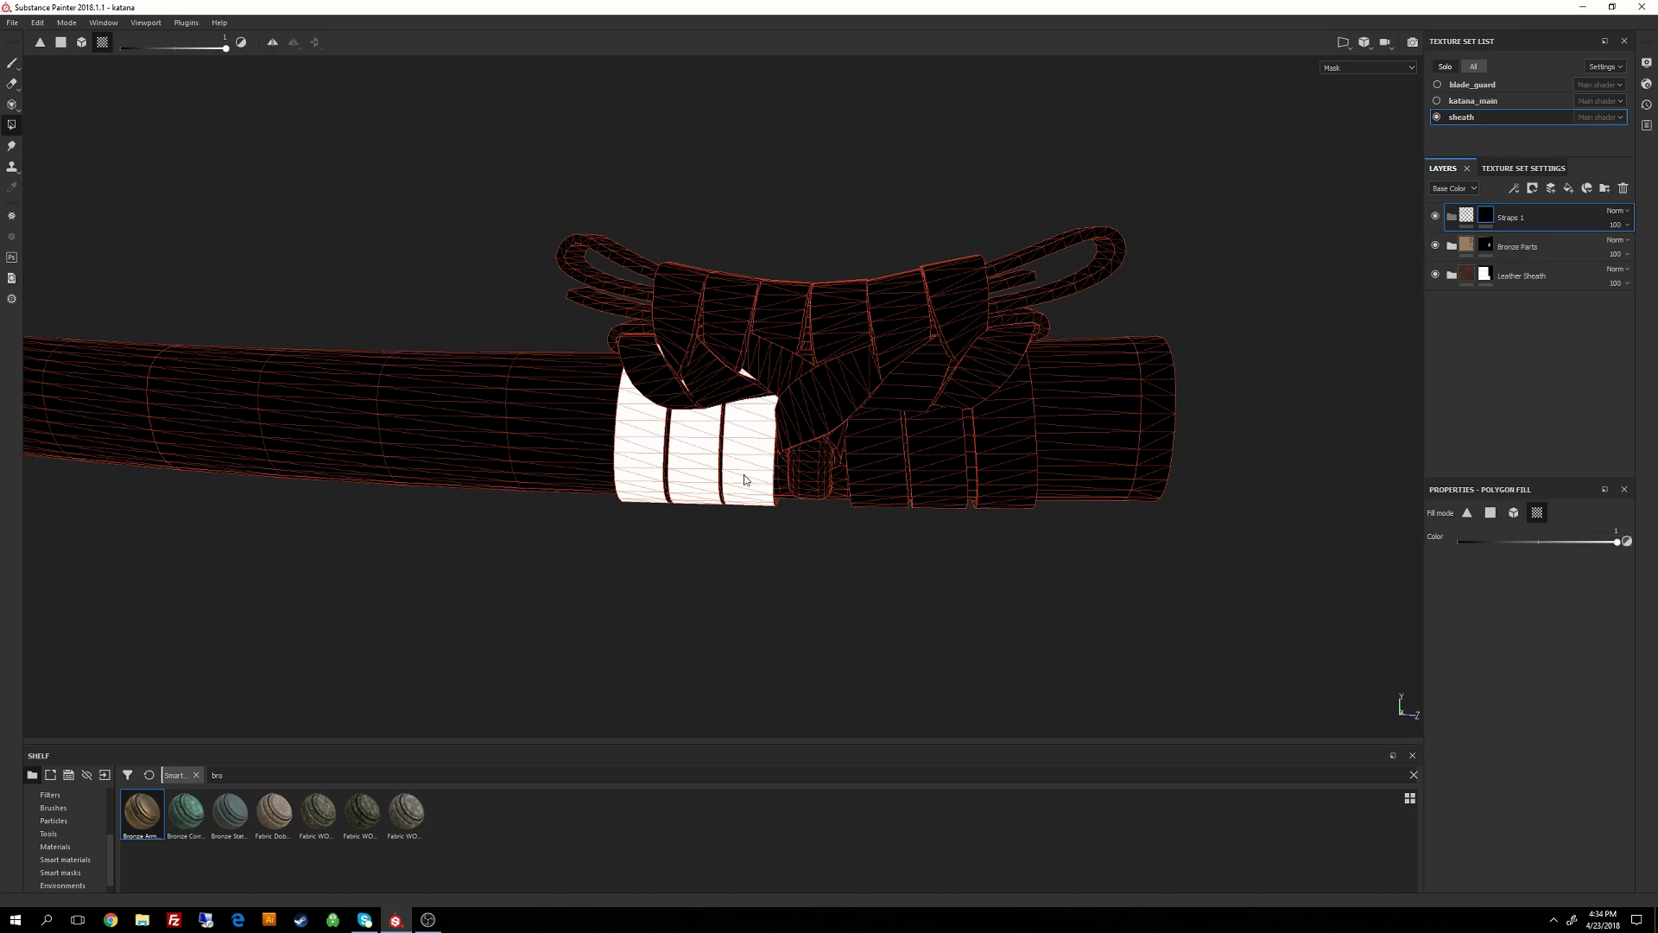
left_click(881, 485)
left_click(935, 475)
left_click(994, 475)
Switch Polygon Fill to mesh fill and fill the remaining faces of the vertical strap bands in the Straps 1 mask.
left_click_drag(993, 475, 1008, 499, "alt")
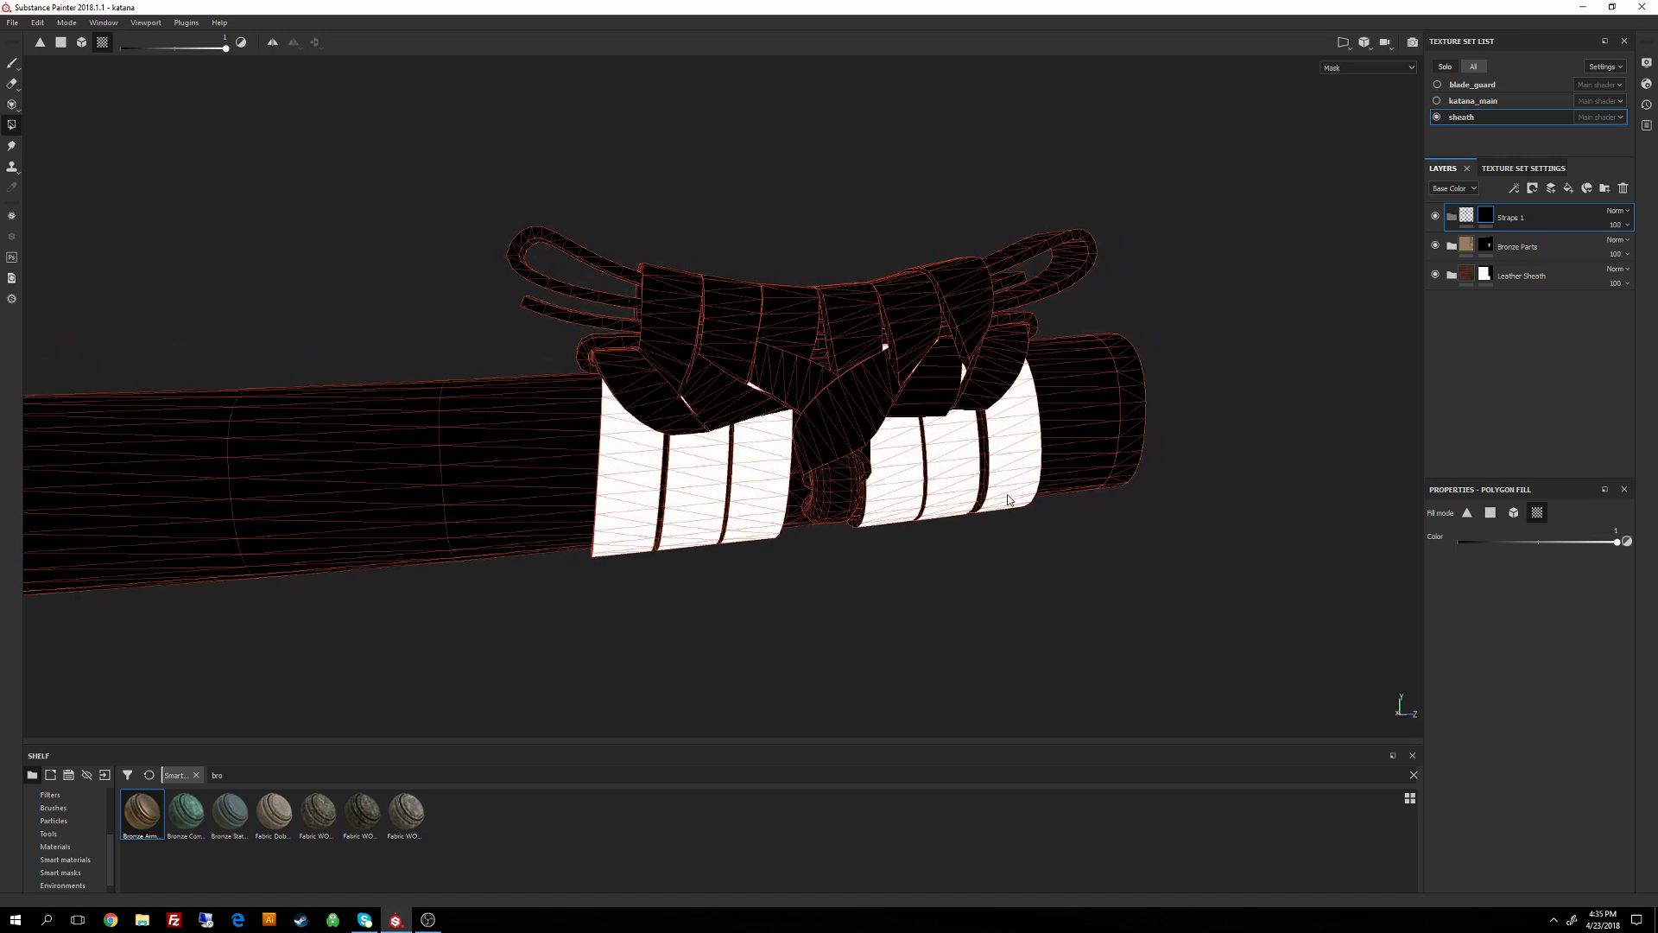
left_click(1512, 516)
left_click(894, 496)
left_click(945, 482)
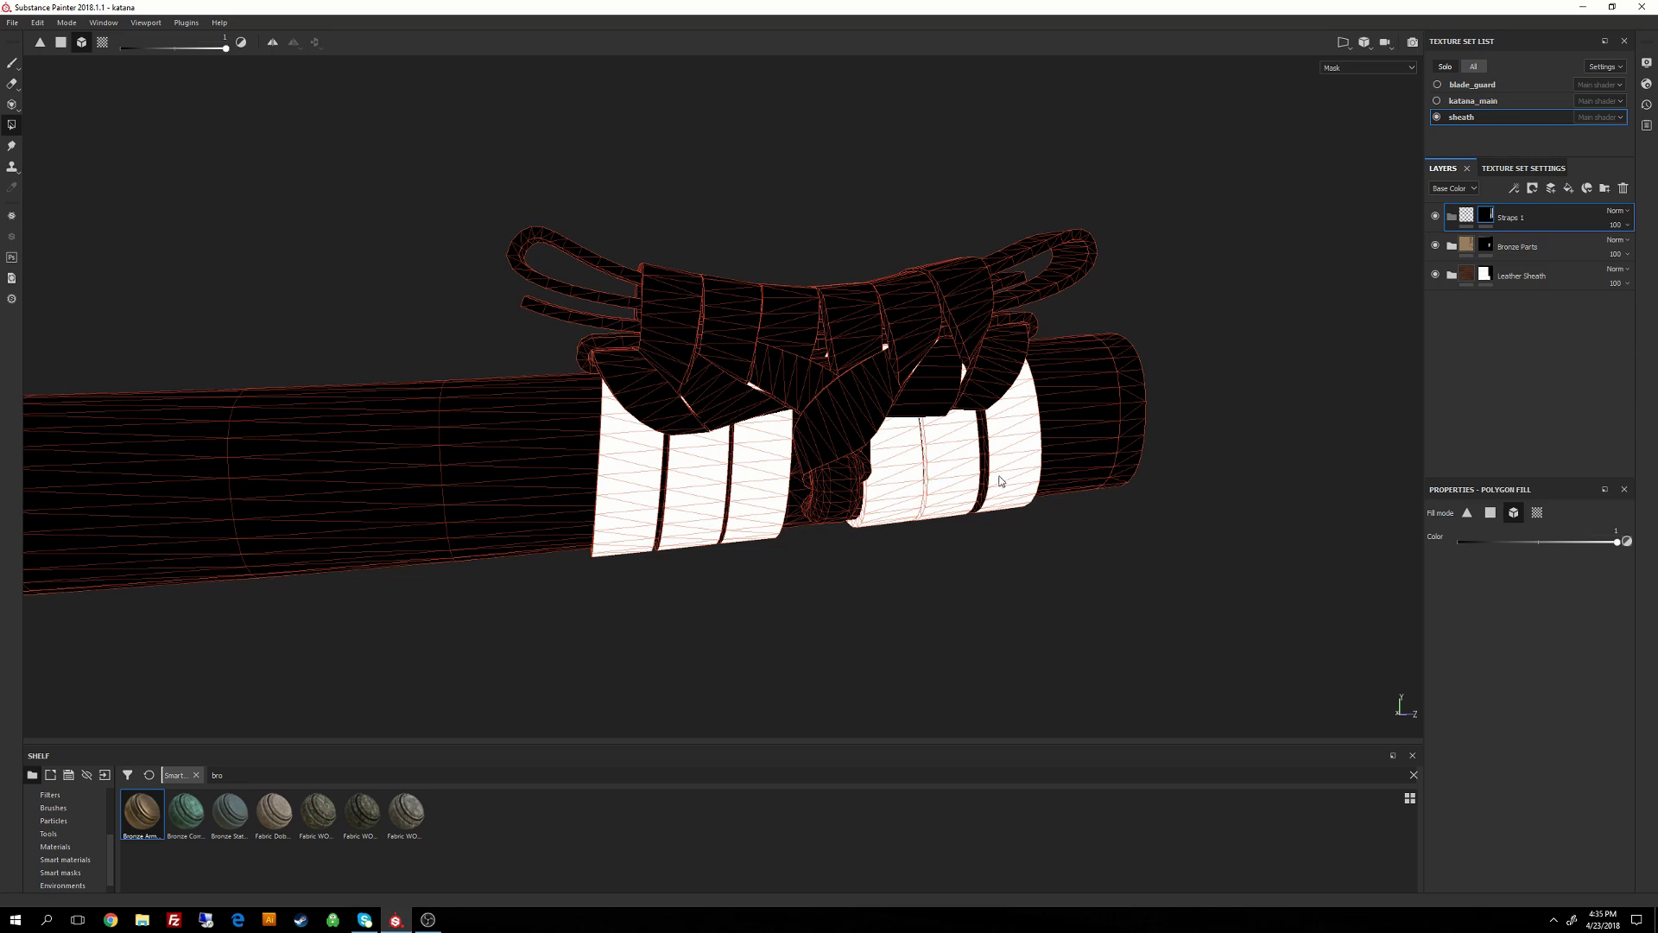
left_click(1001, 482)
left_click(758, 506)
left_click(623, 515)
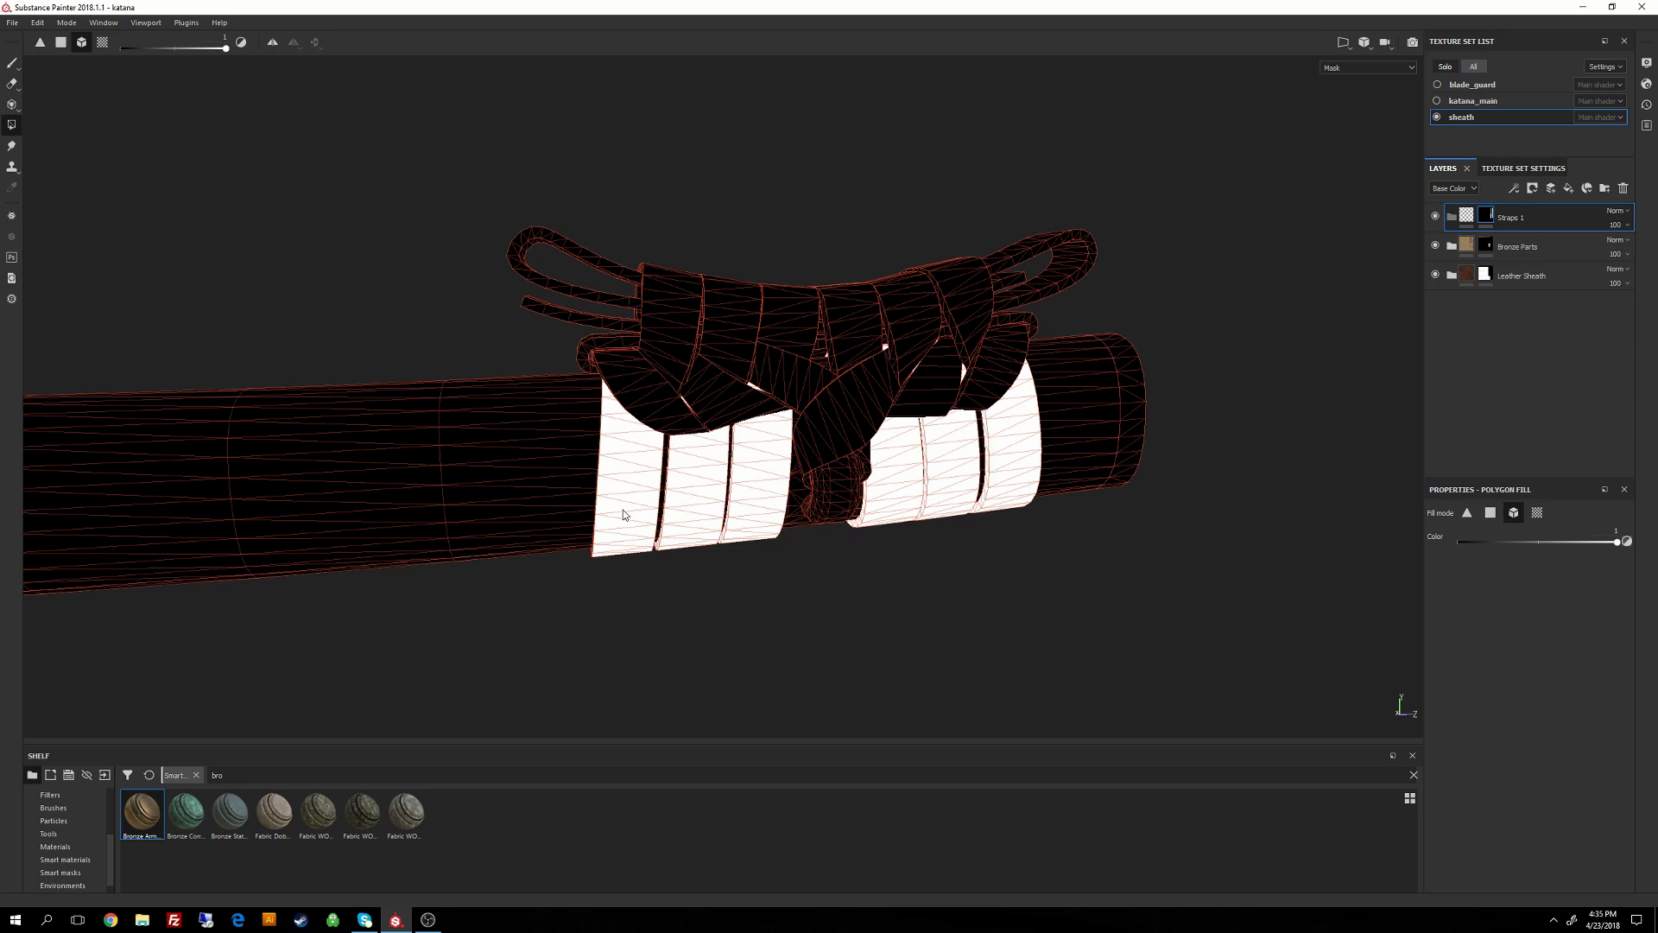
left_click_drag(699, 507, 670, 466, "alt")
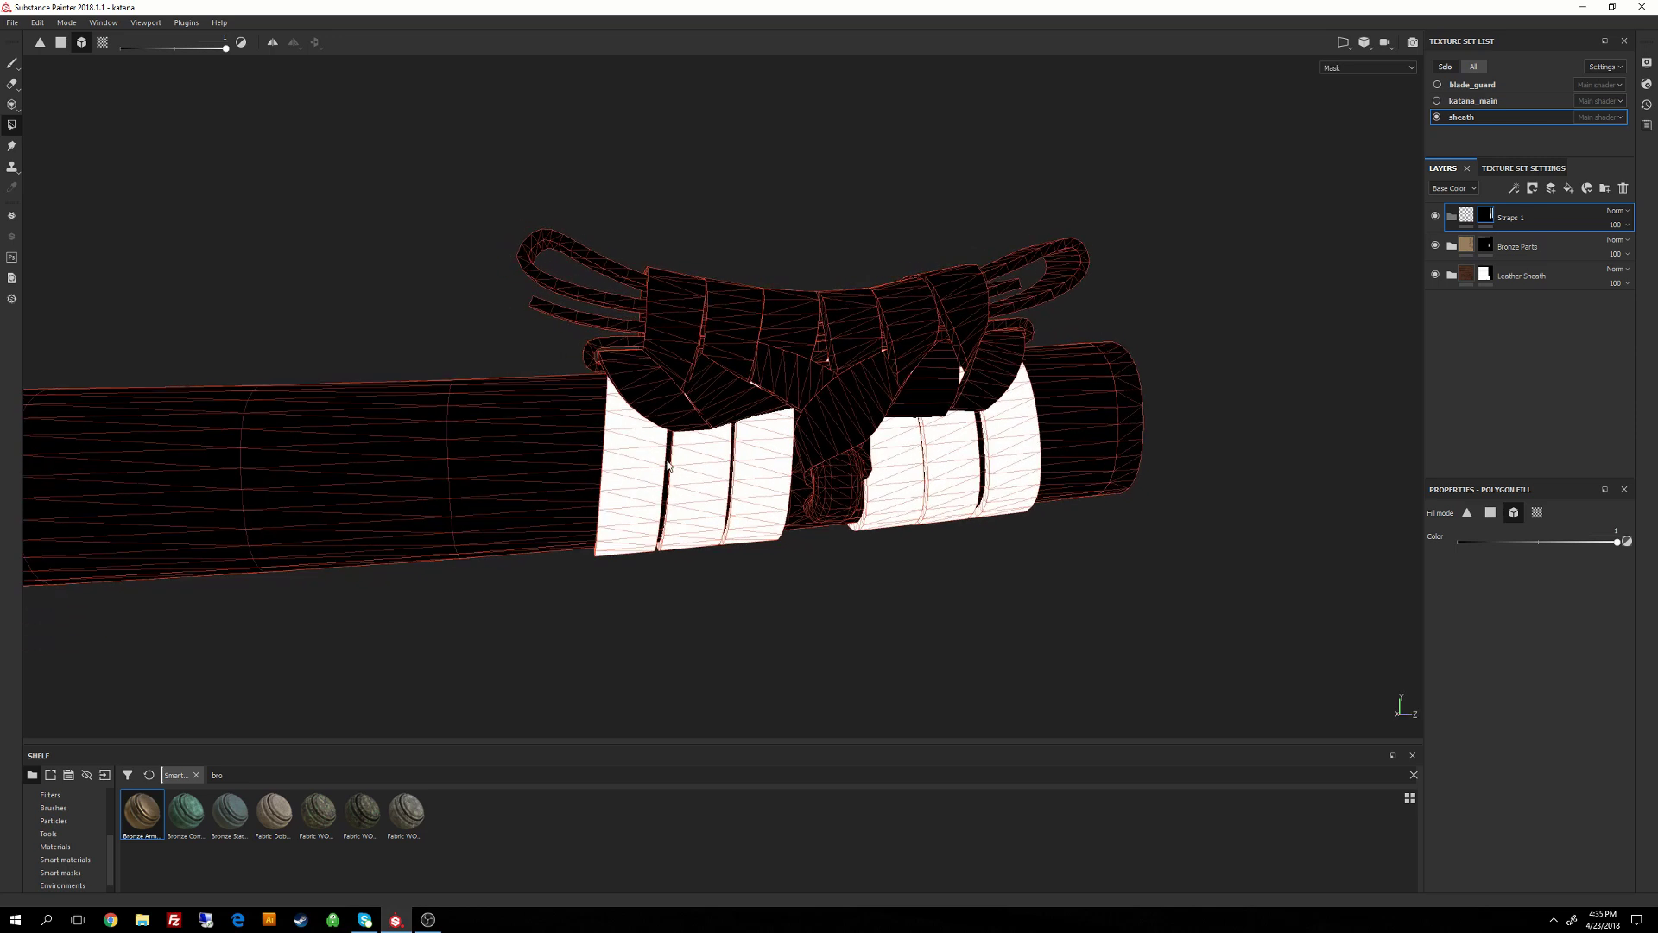
left_click_drag(1140, 444, 1001, 442, "alt")
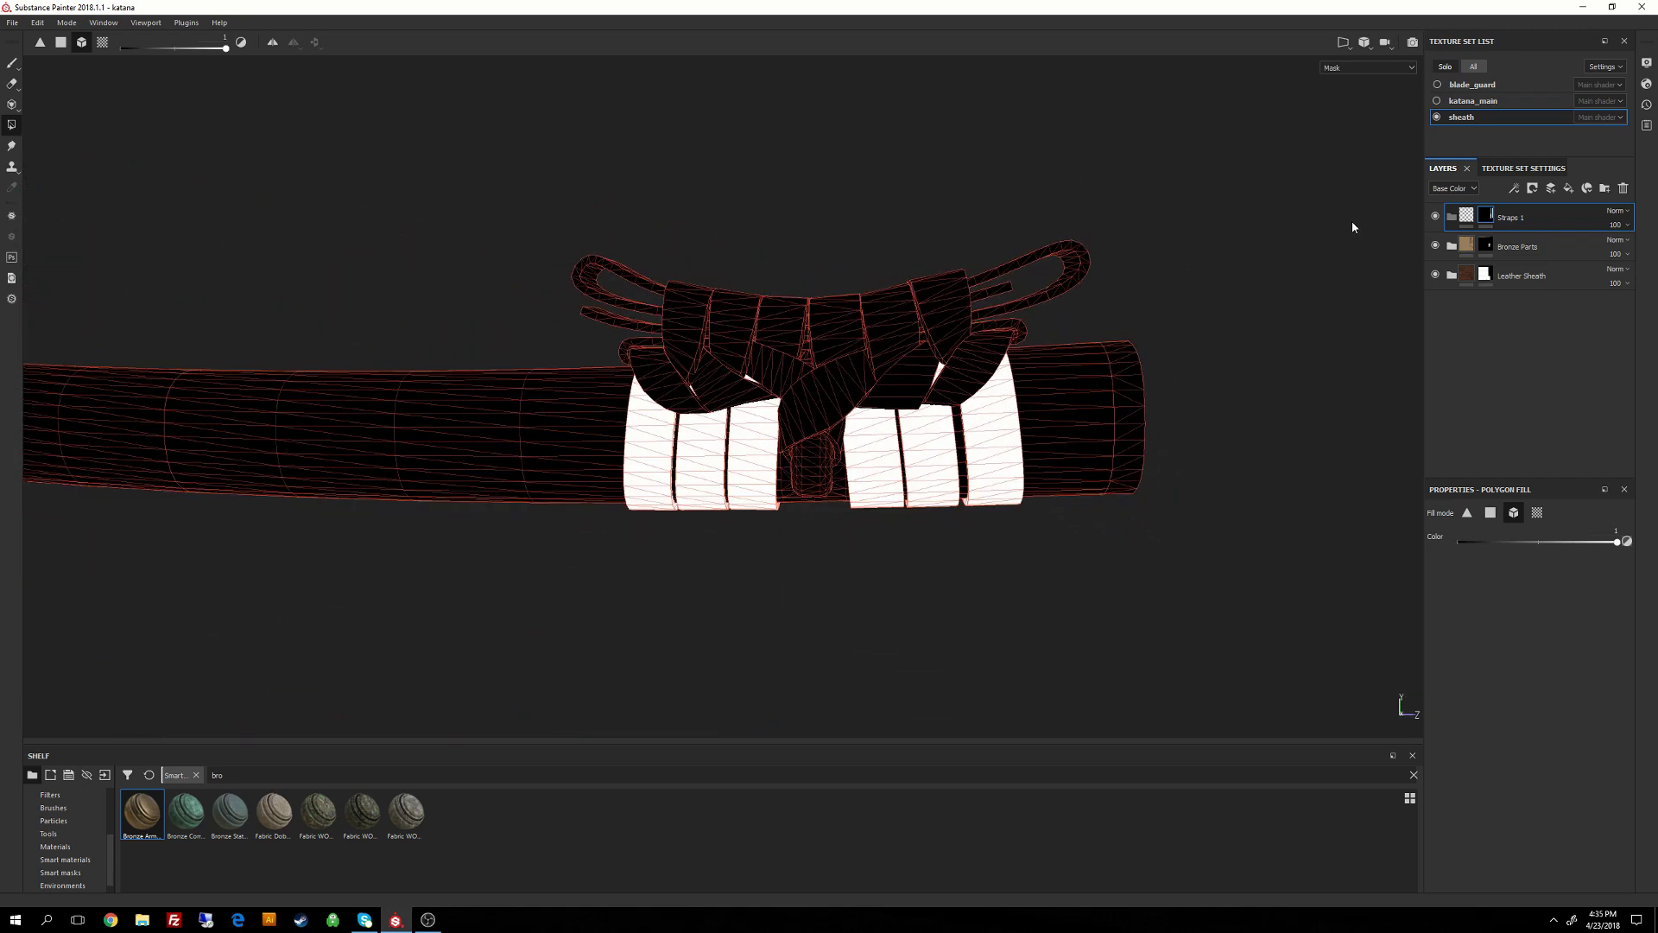
Return to the material display, add a fill layer and move it inside the Straps 1 folder.
left_click(1467, 216)
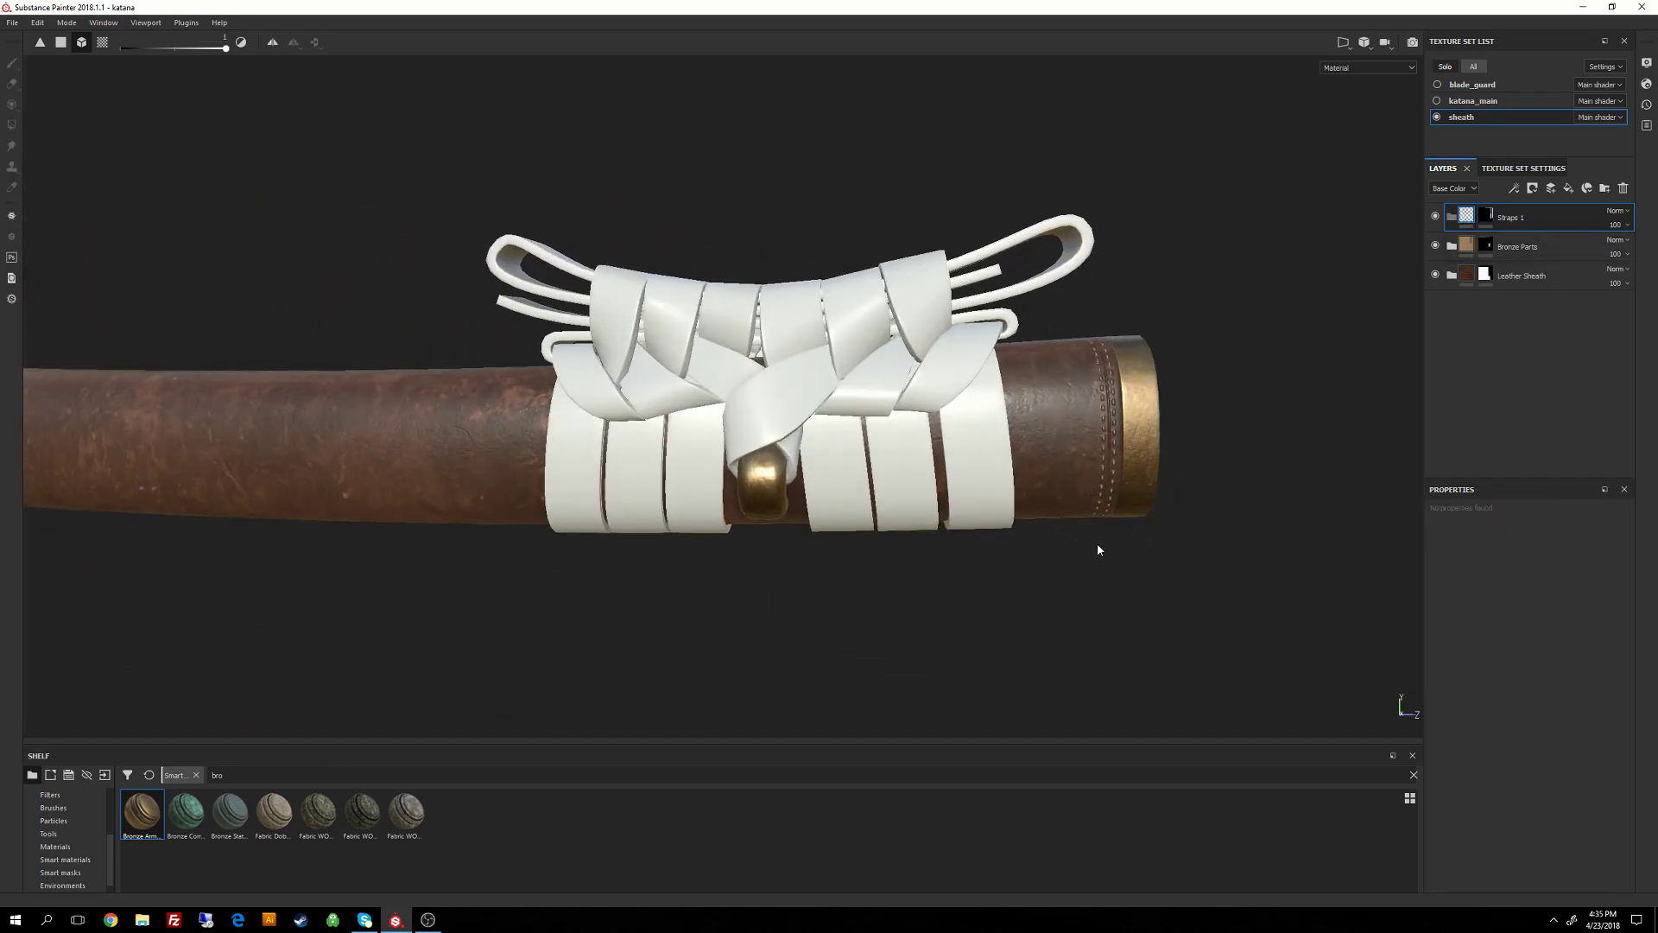
middle_click_drag(1096, 547, 998, 419, "alt")
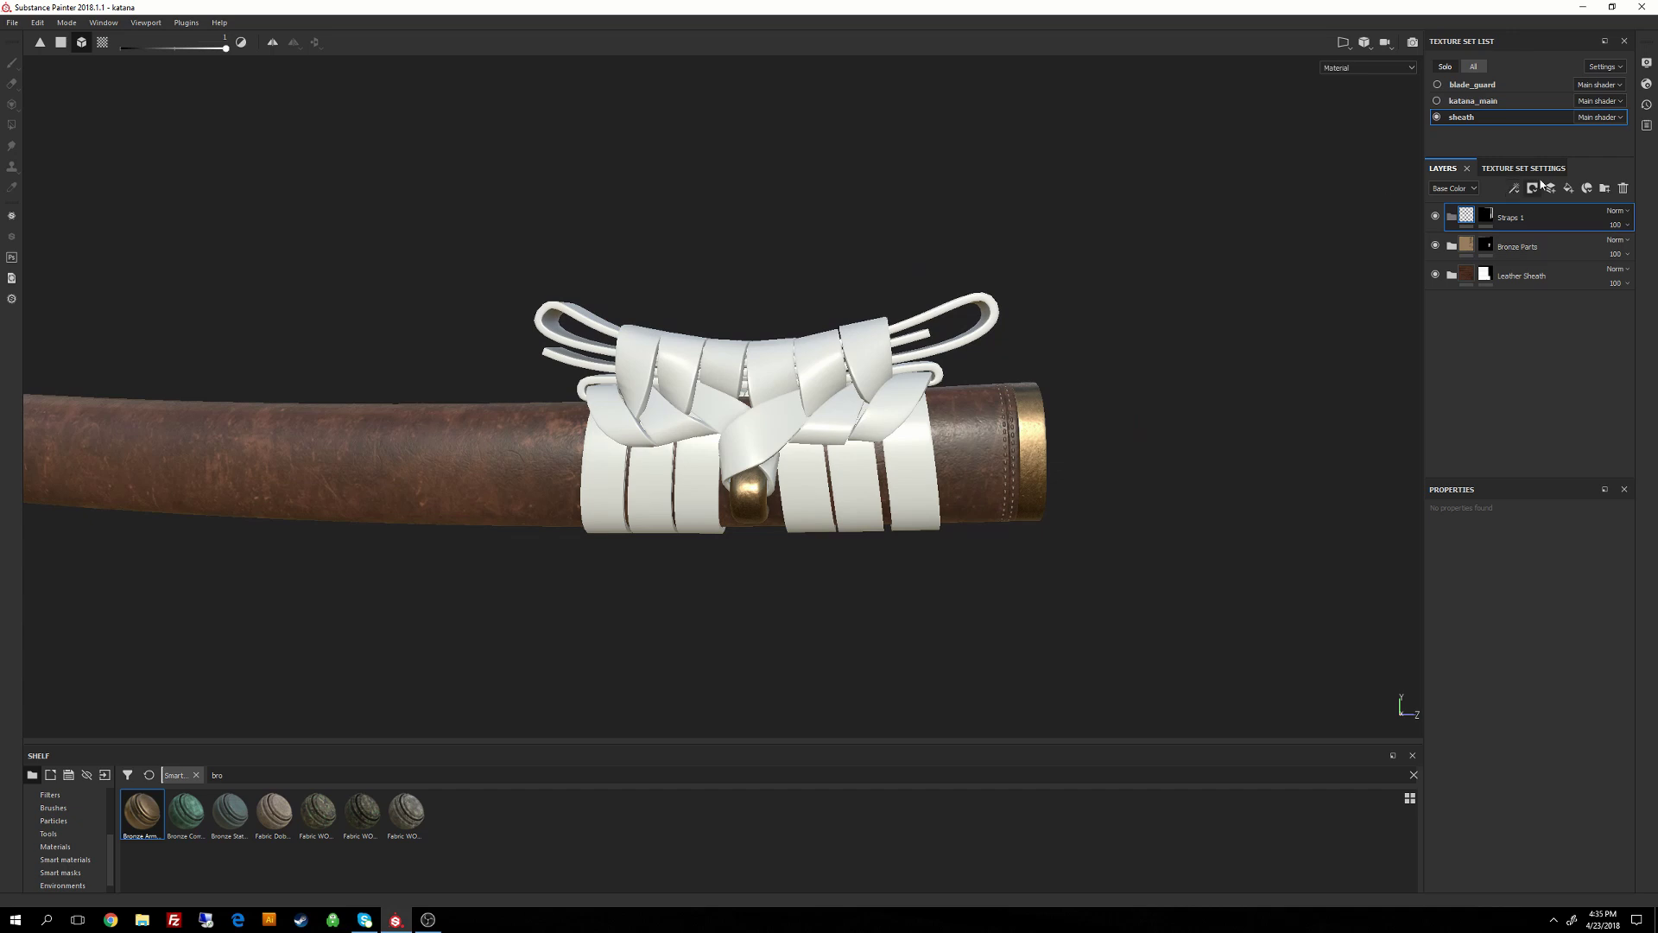
left_click(1570, 189)
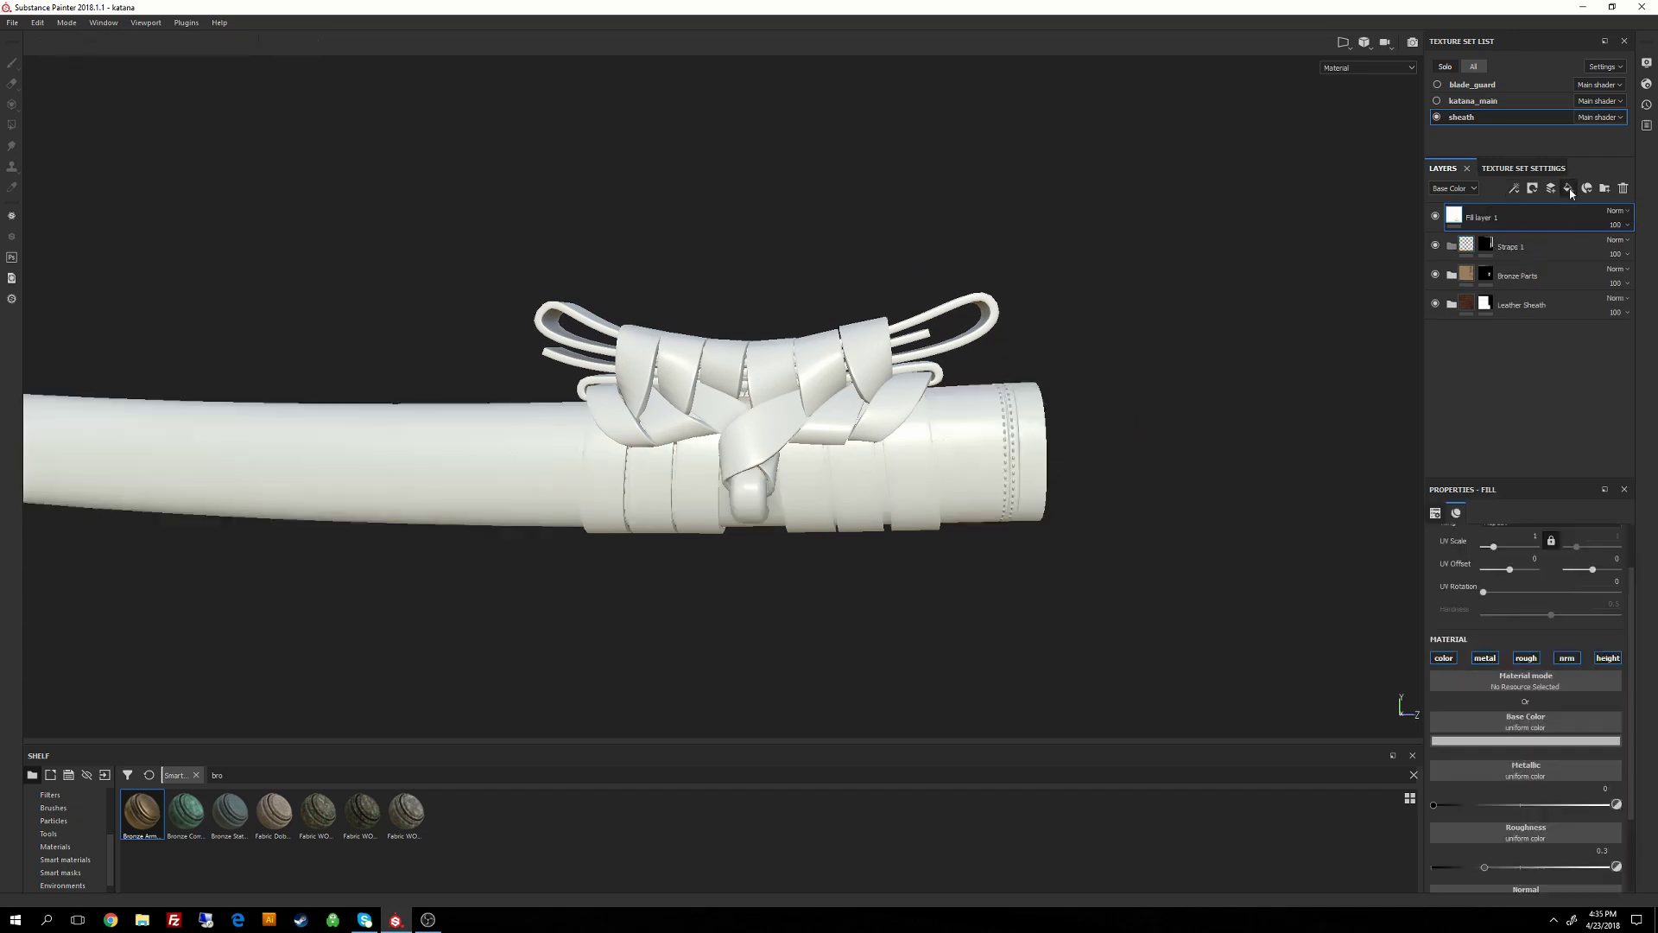
left_click_drag(1511, 220, 1525, 247)
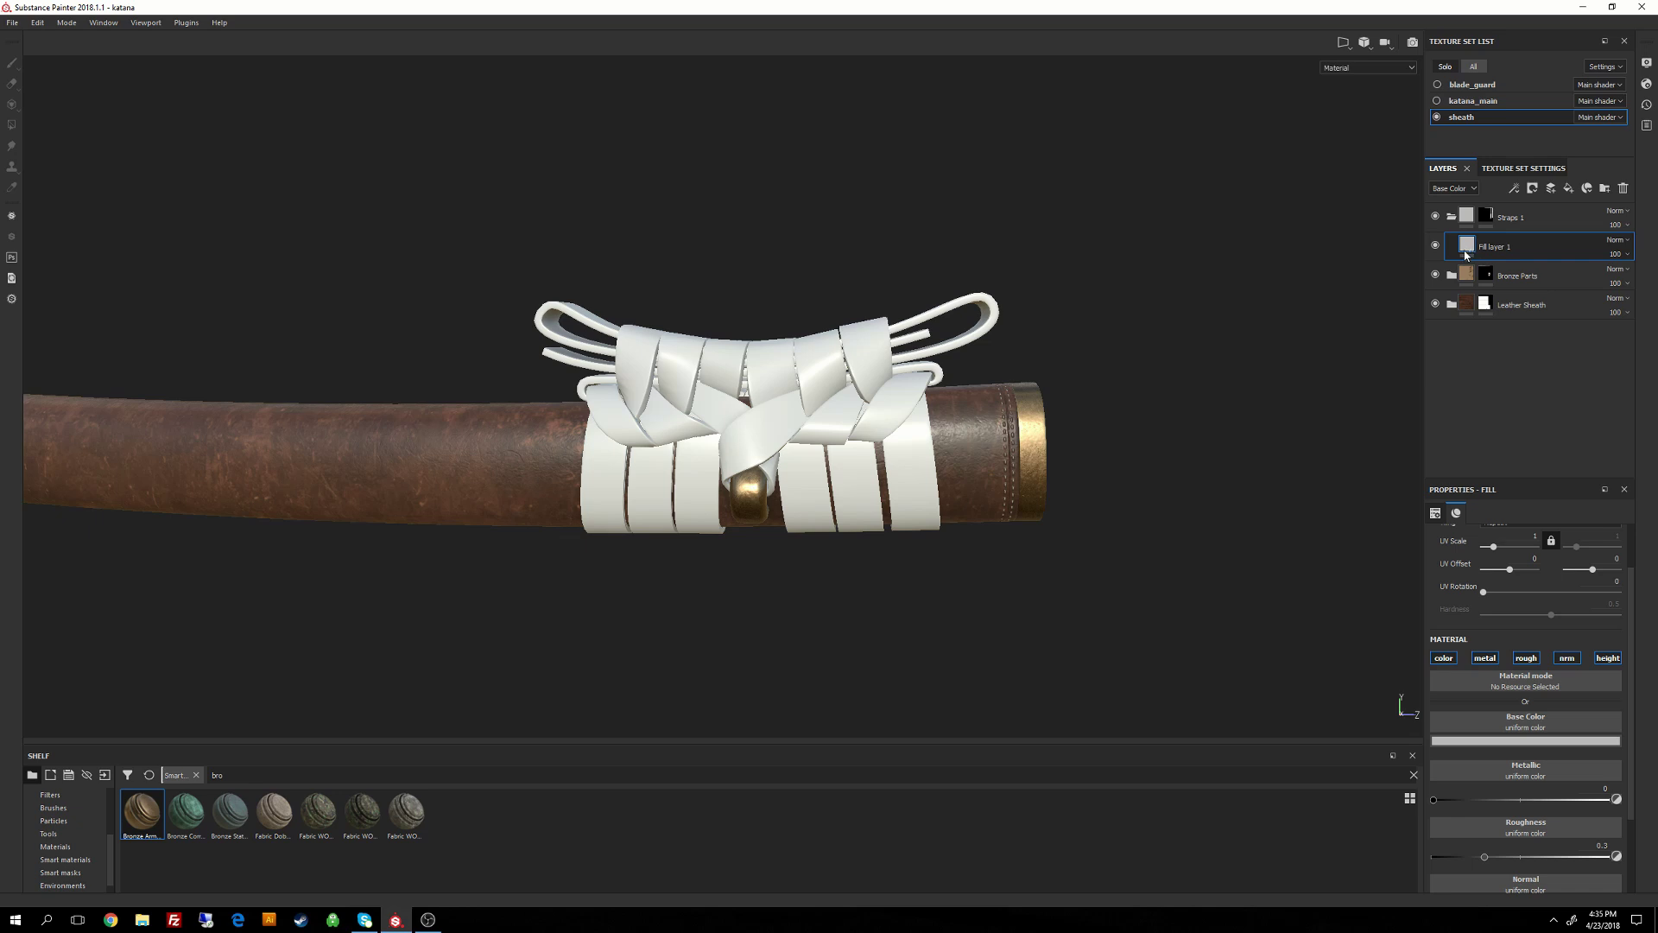
Set the Straps 1 fill layer's base color to a very dark brown with red 0.034, green 0.019 and near-zero blue.
left_click(1551, 741)
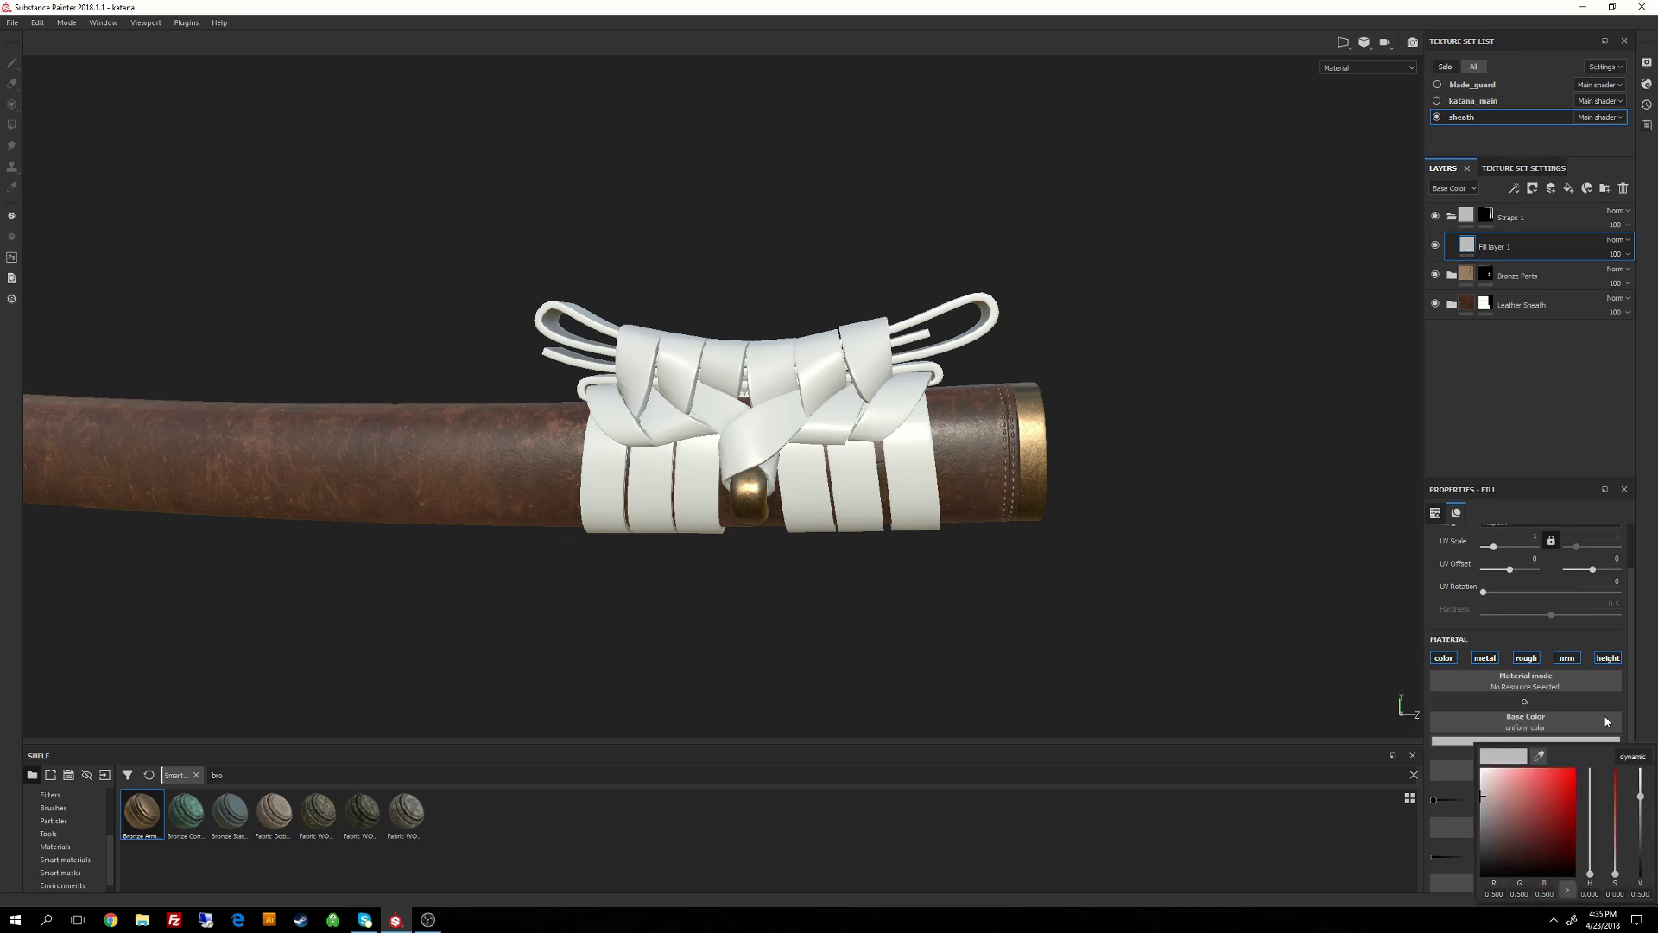
left_click(1501, 898)
type("0.0")
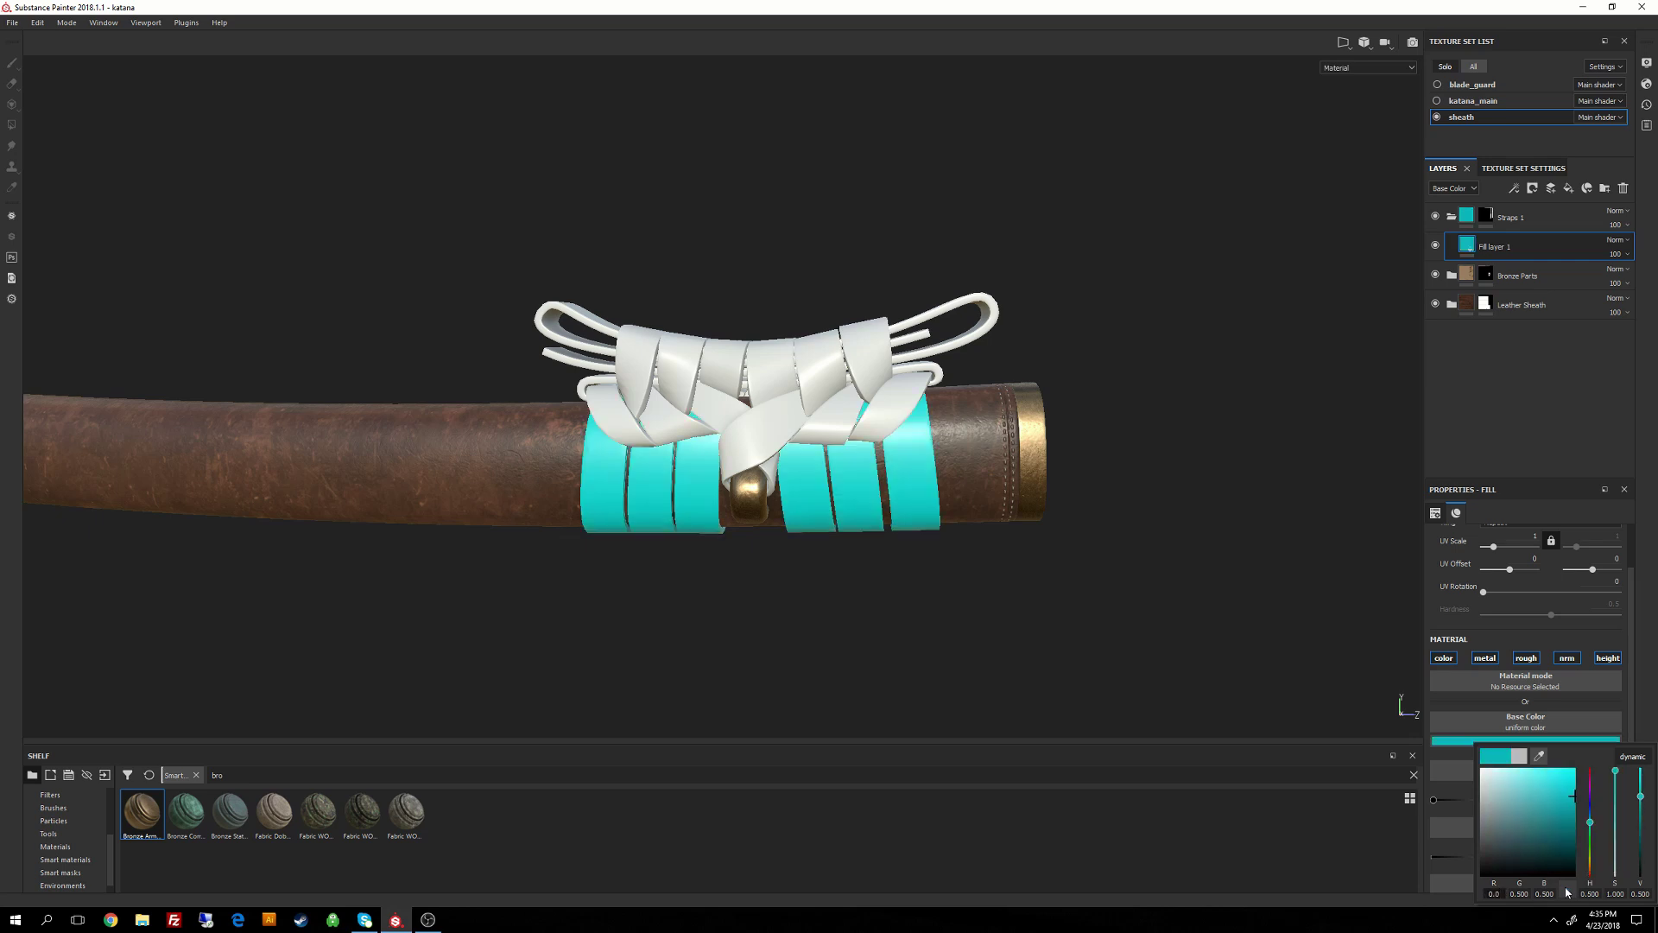
type("34")
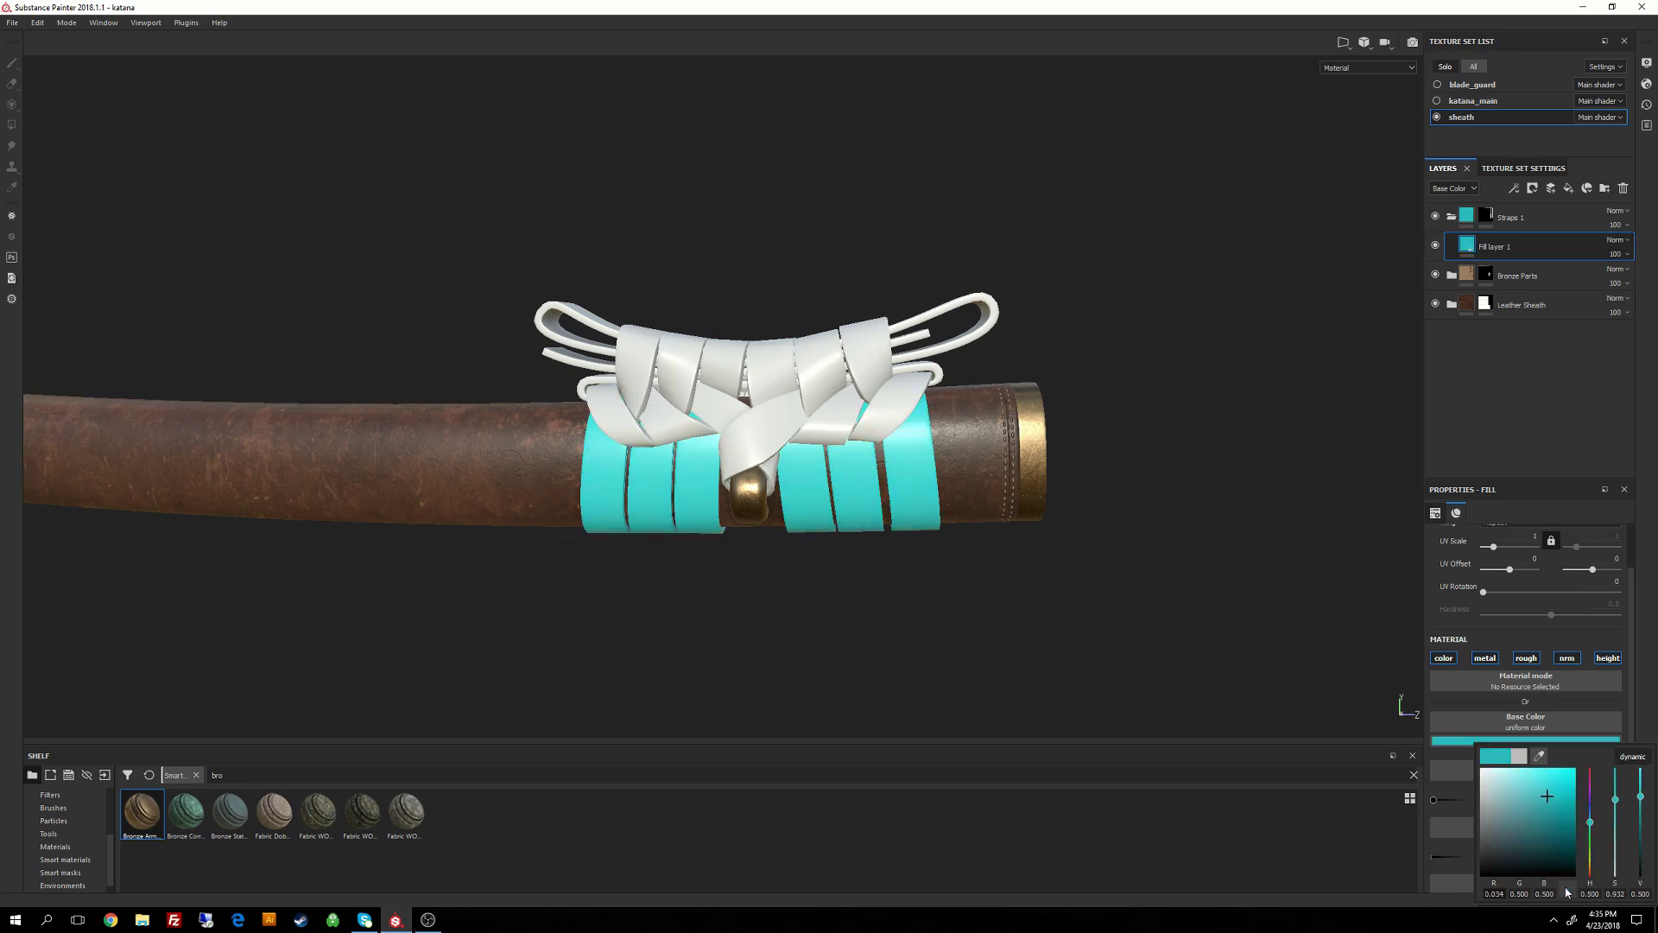
key("Return")
left_click(1524, 895)
left_click_drag(1521, 896, 1545, 898)
type("0.019")
key("Return")
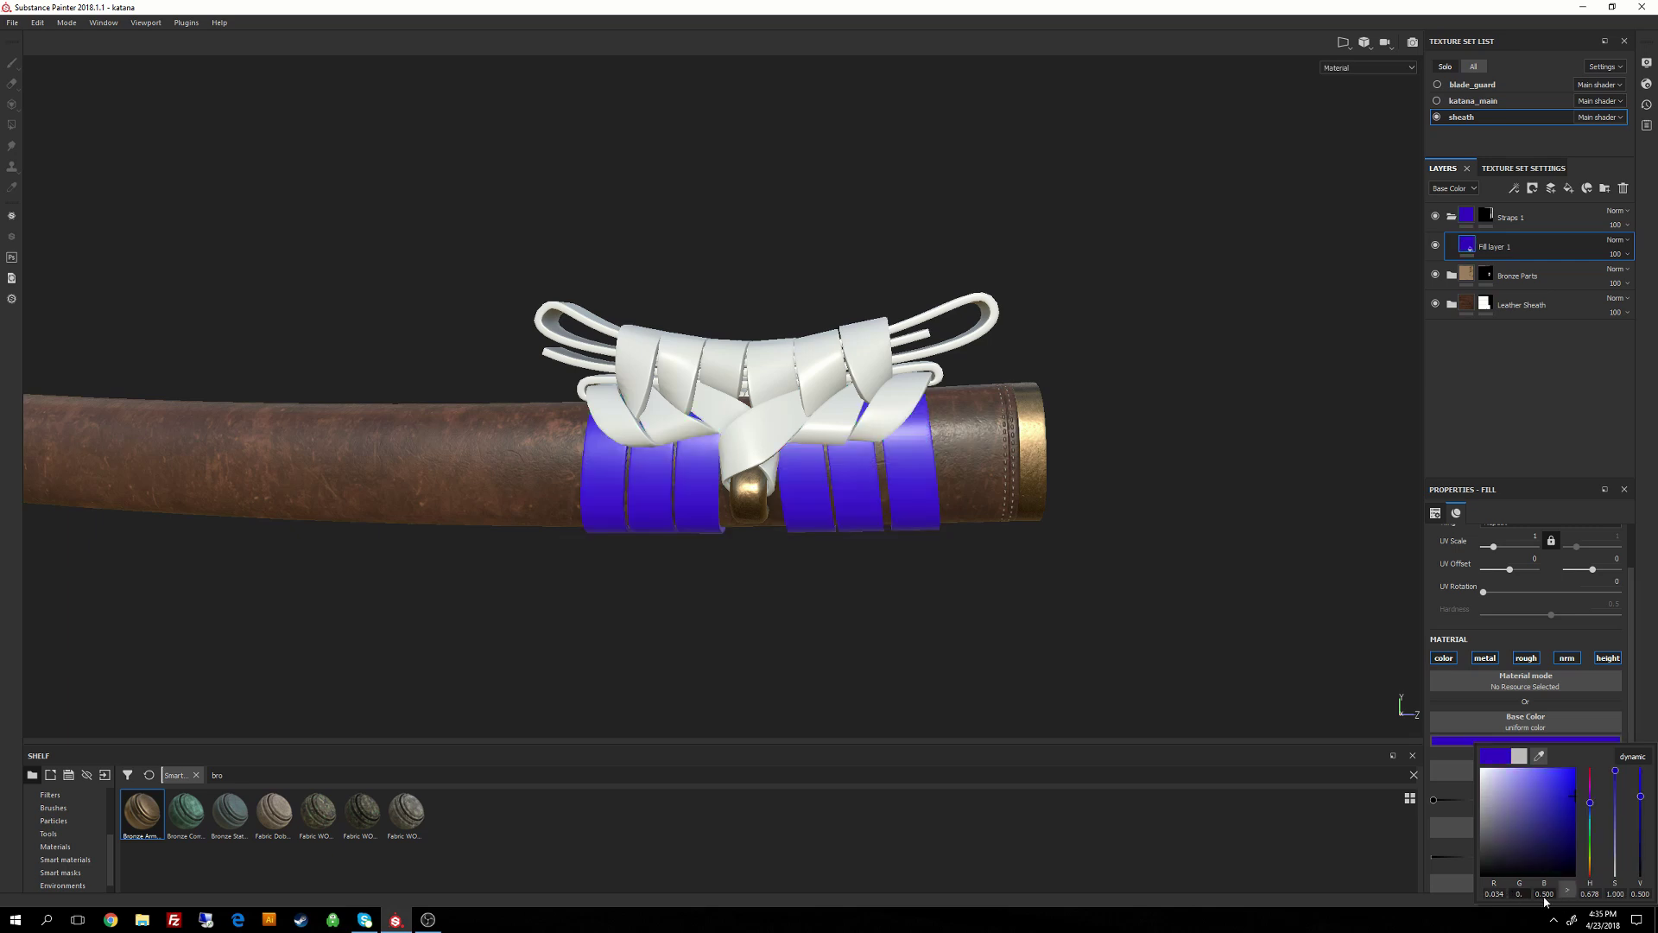
left_click_drag(1542, 896, 1582, 900)
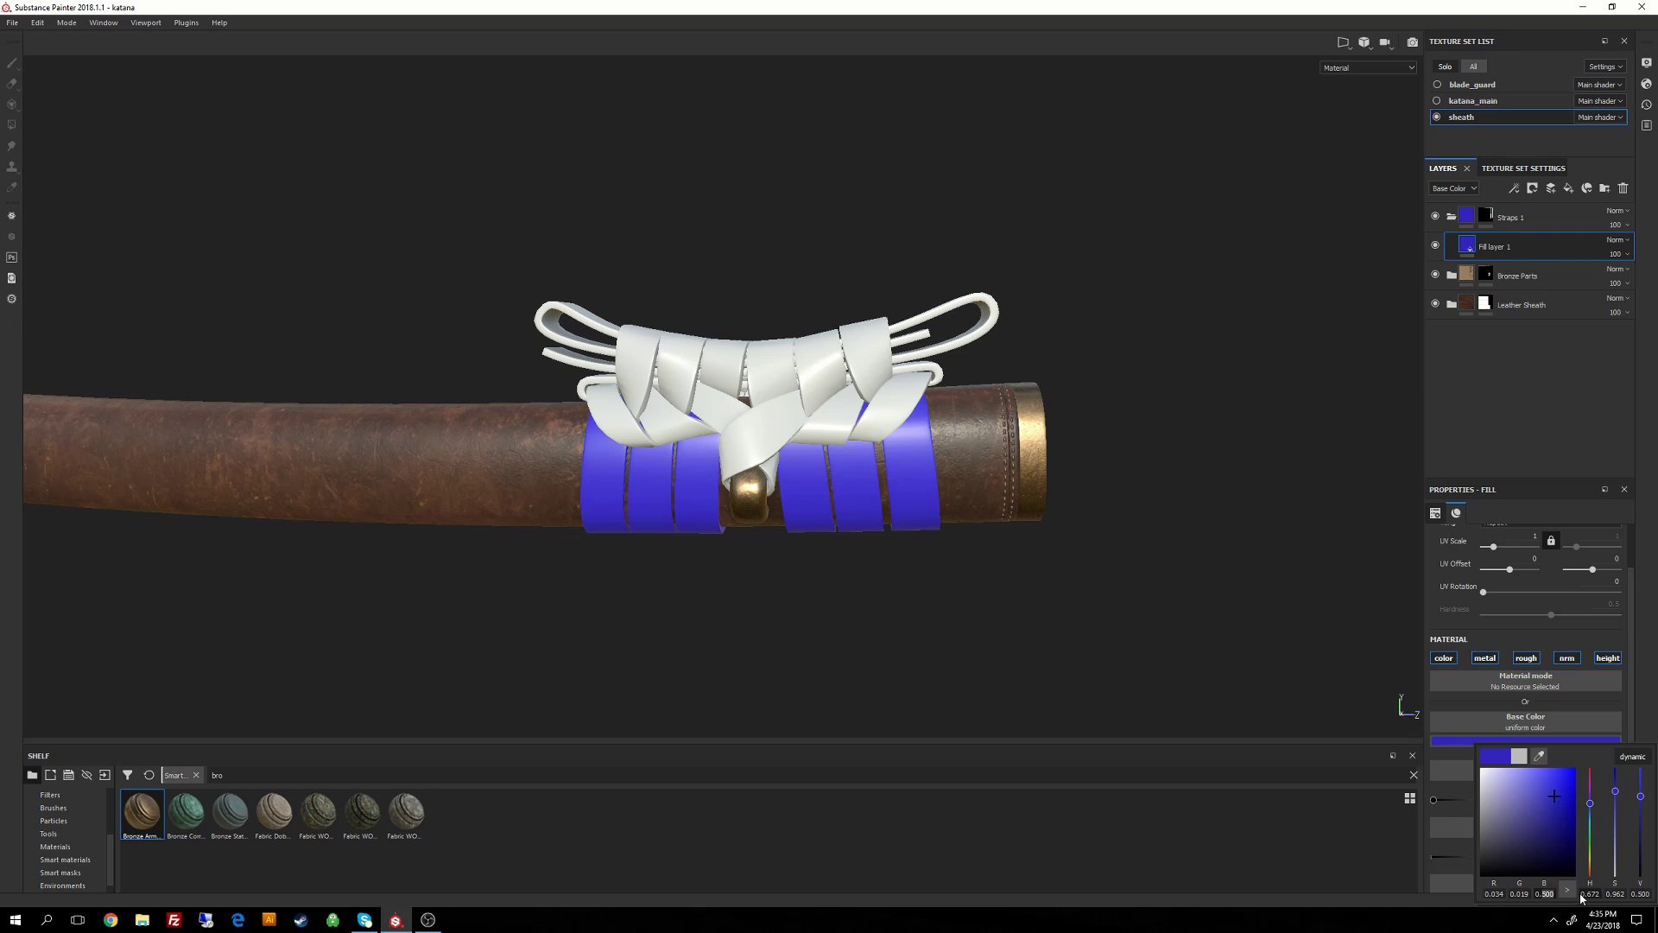
type("00")
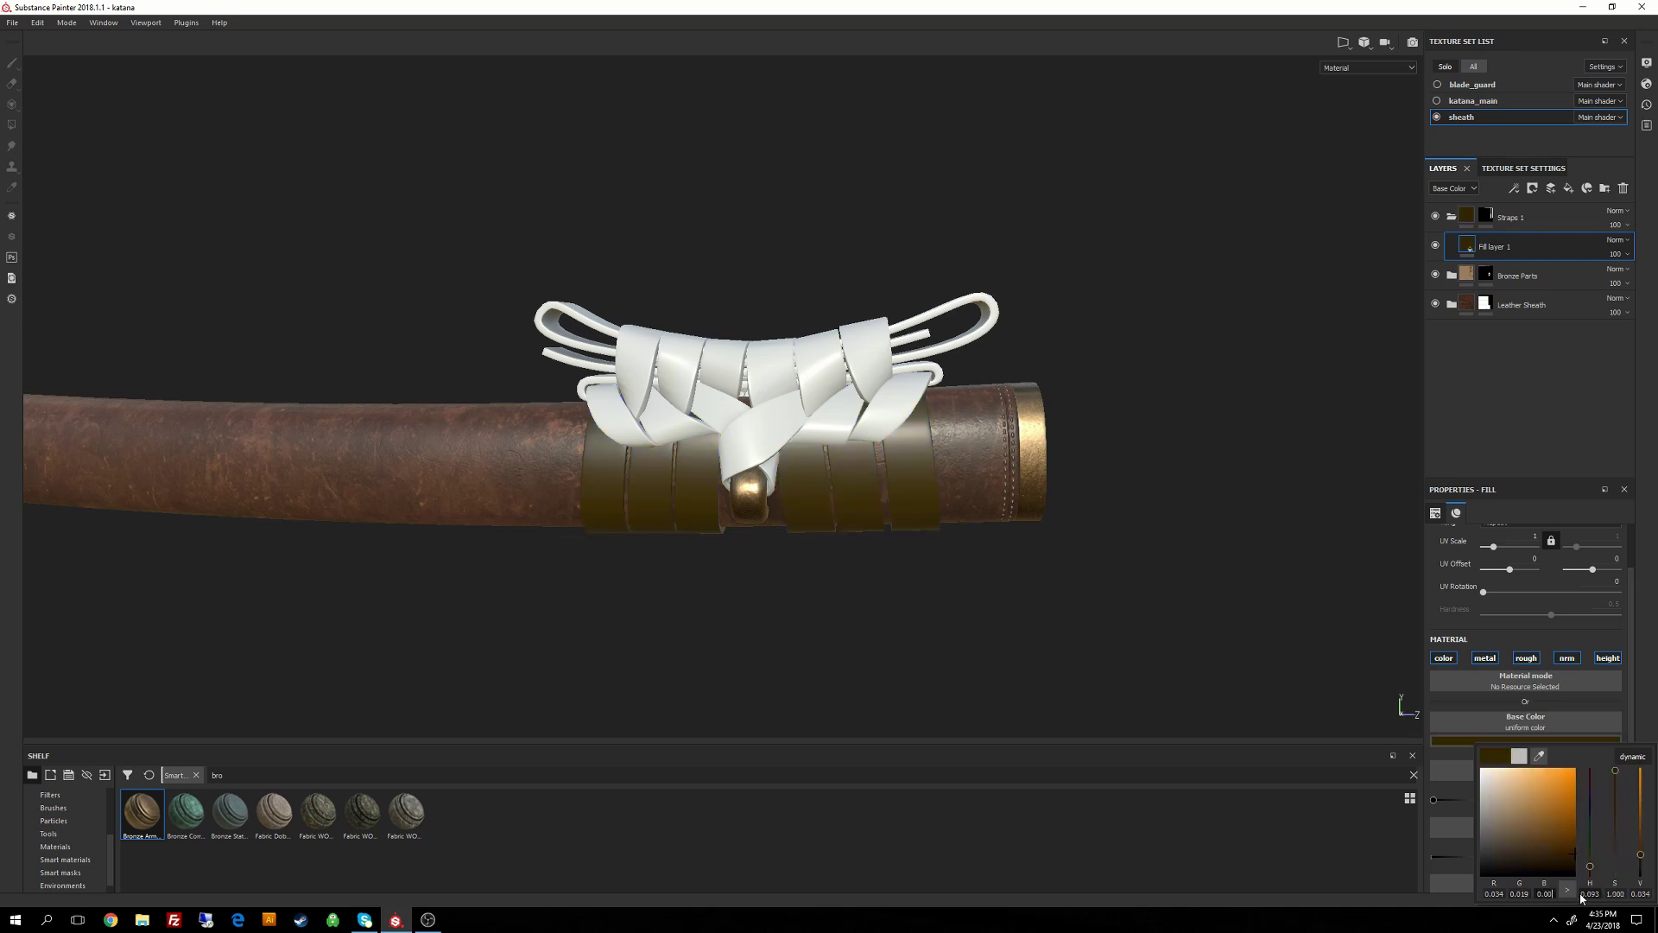
key("Return")
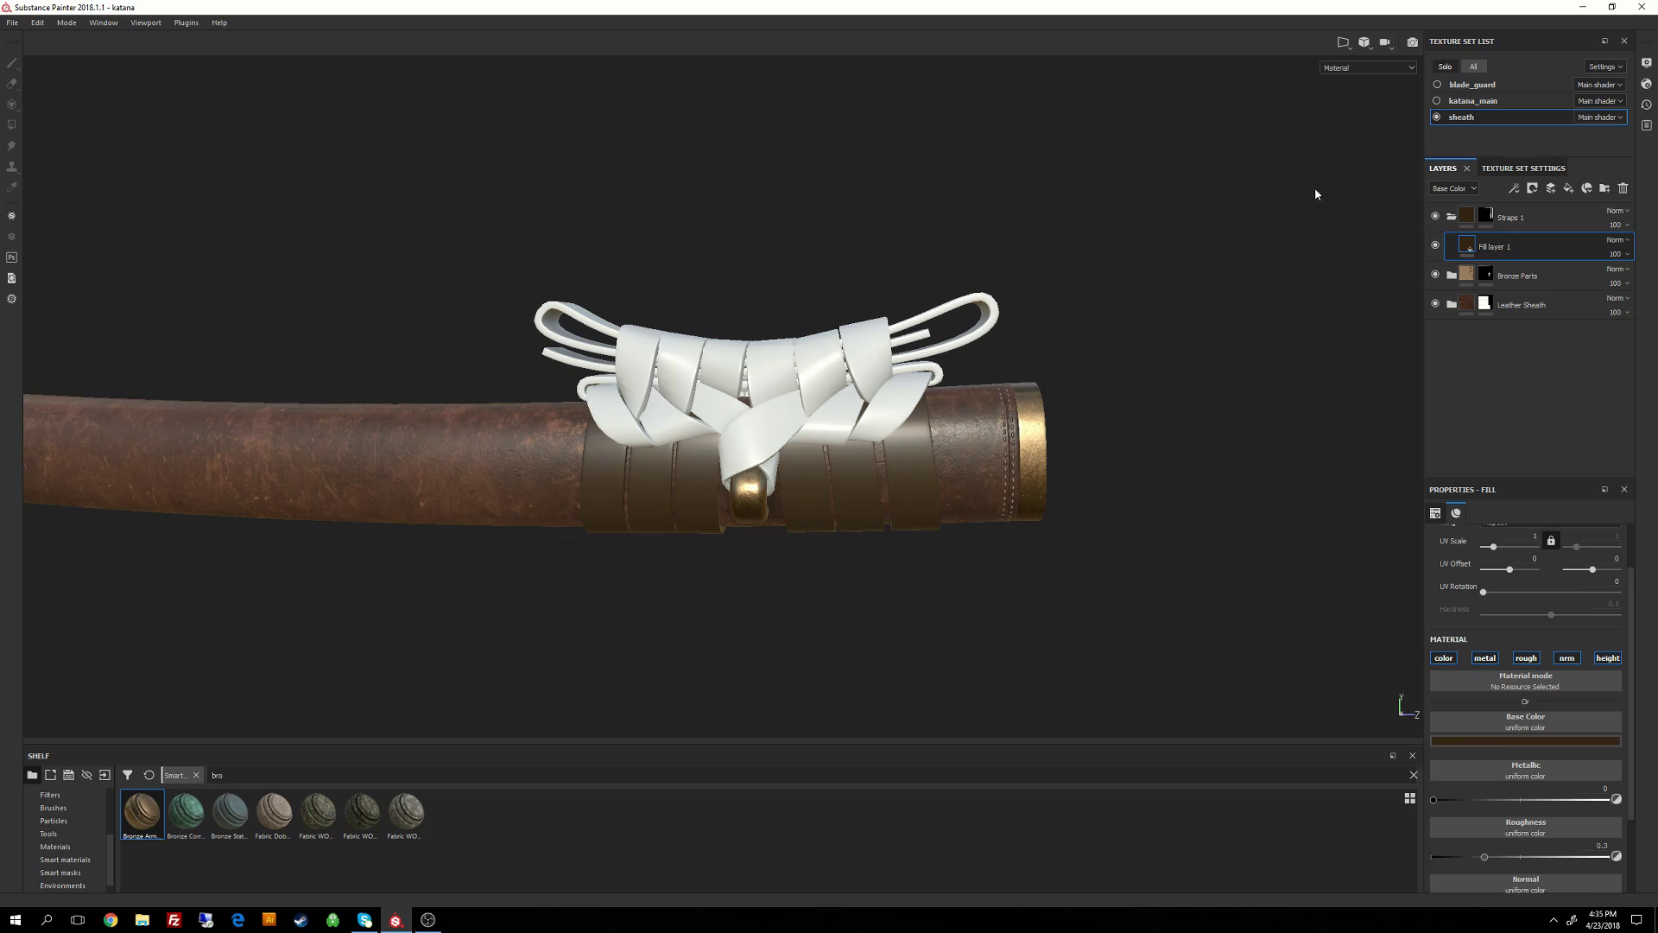
Find the Fibers 2 procedural and assign it to the fill layer's height channel, then close the shelf.
scroll(1646, 698, "down", 3)
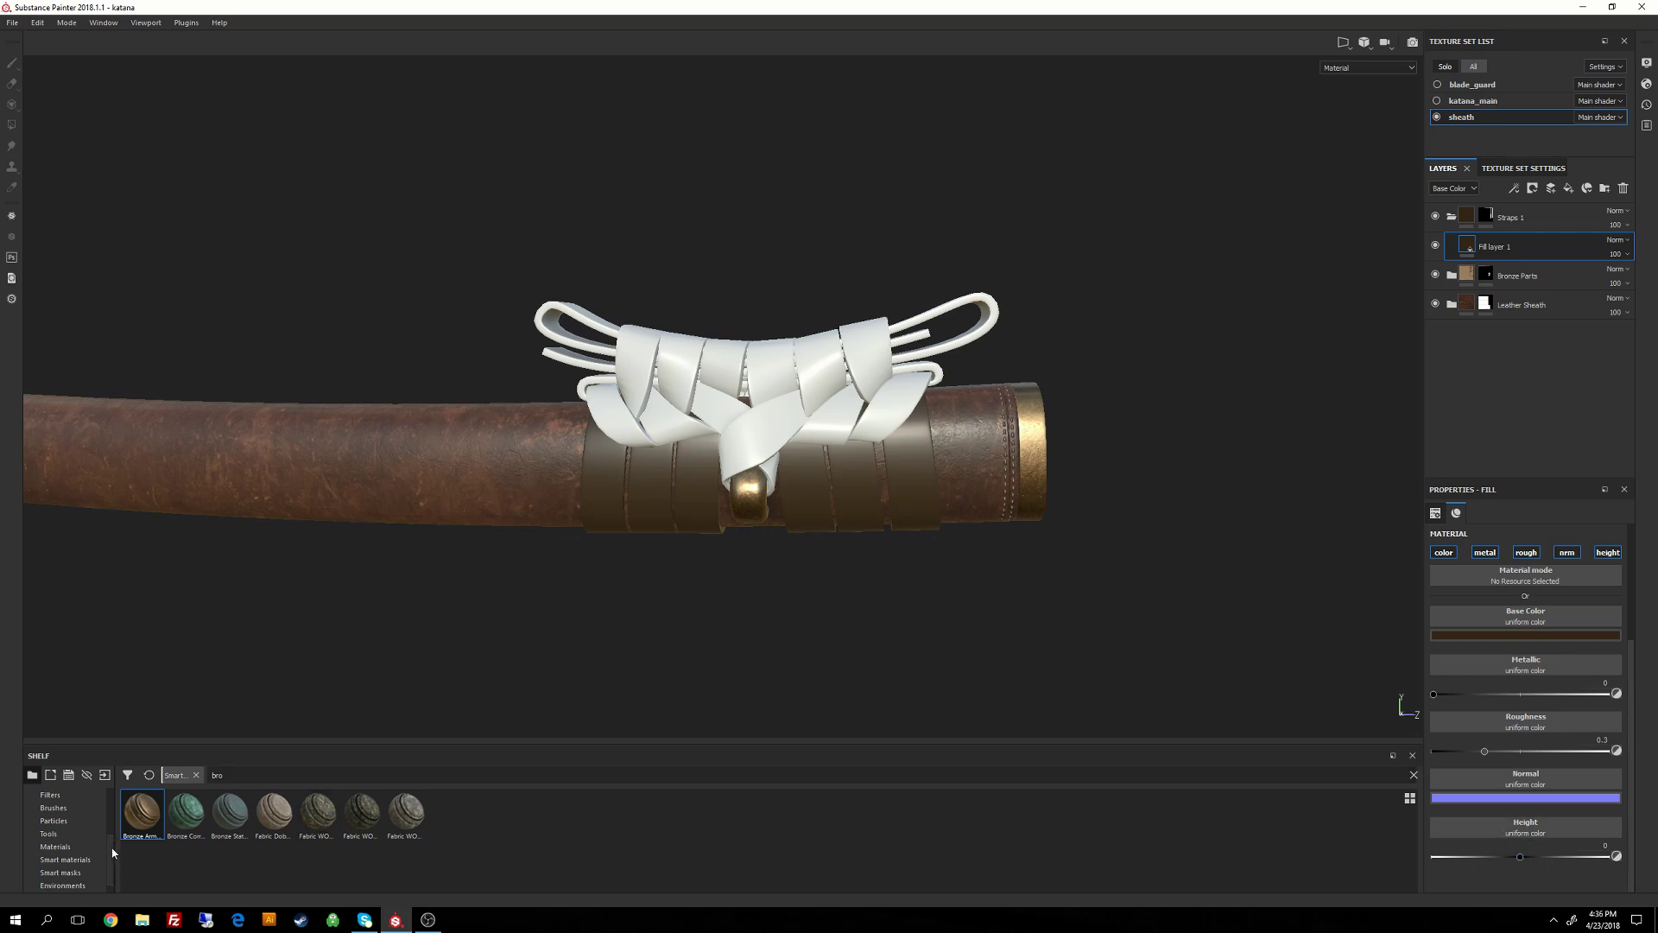
scroll(112, 851, "up", 2)
scroll(112, 831, "up", 1)
scroll(111, 825, "up", 4)
left_click(59, 846)
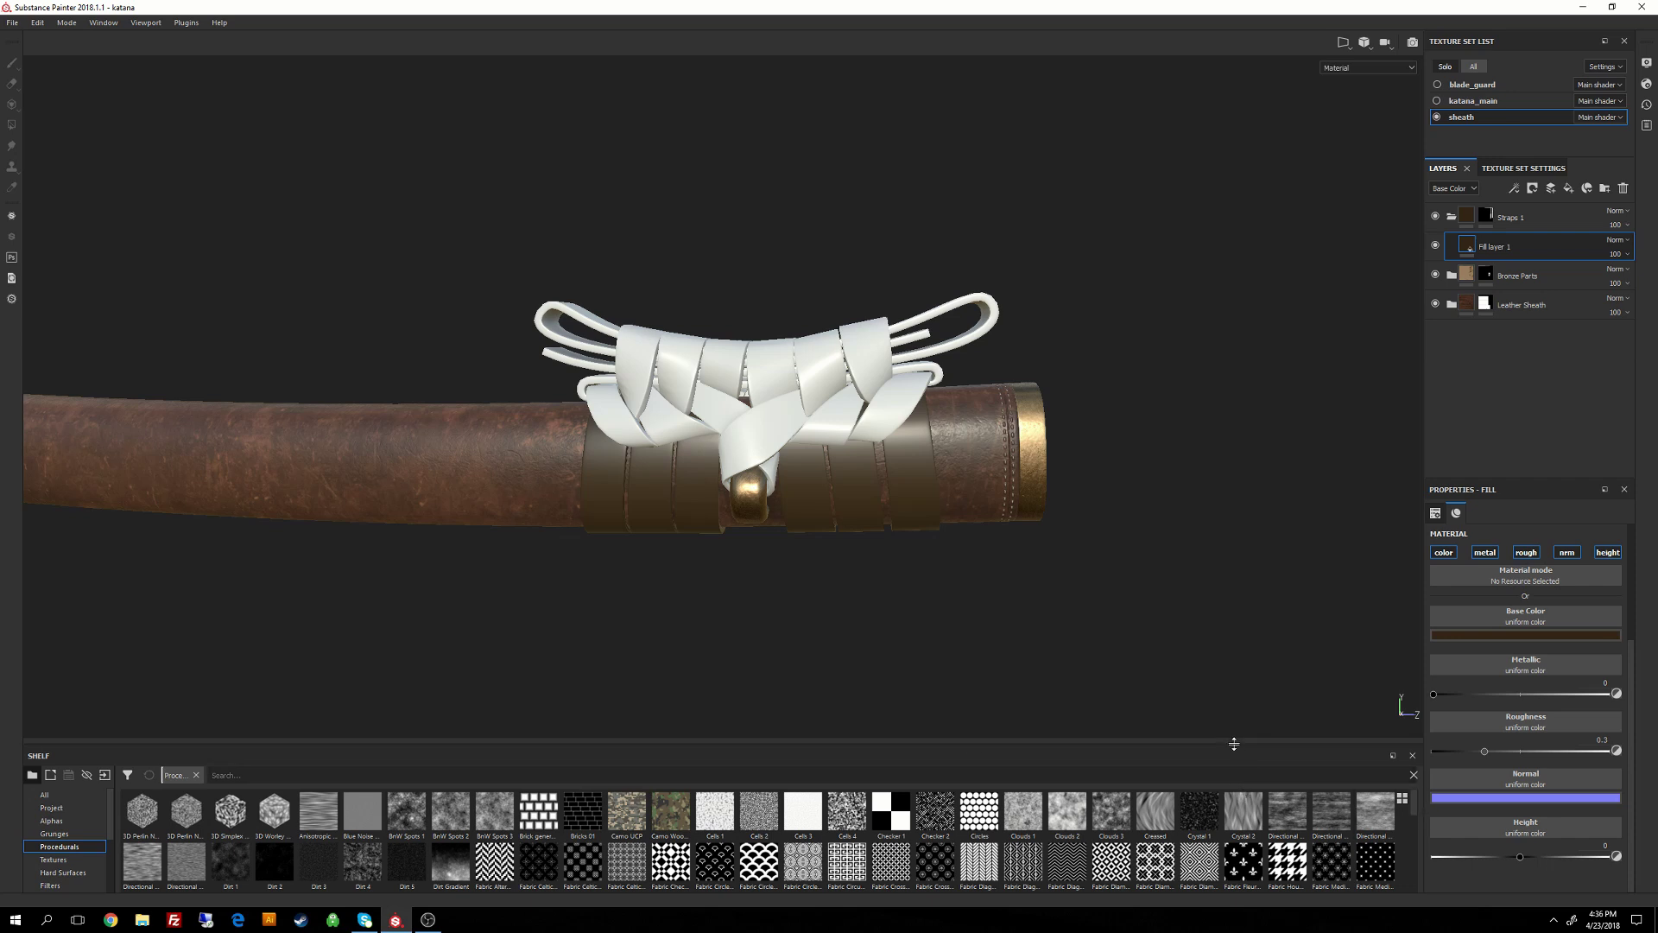
left_click_drag(1235, 744, 1216, 523)
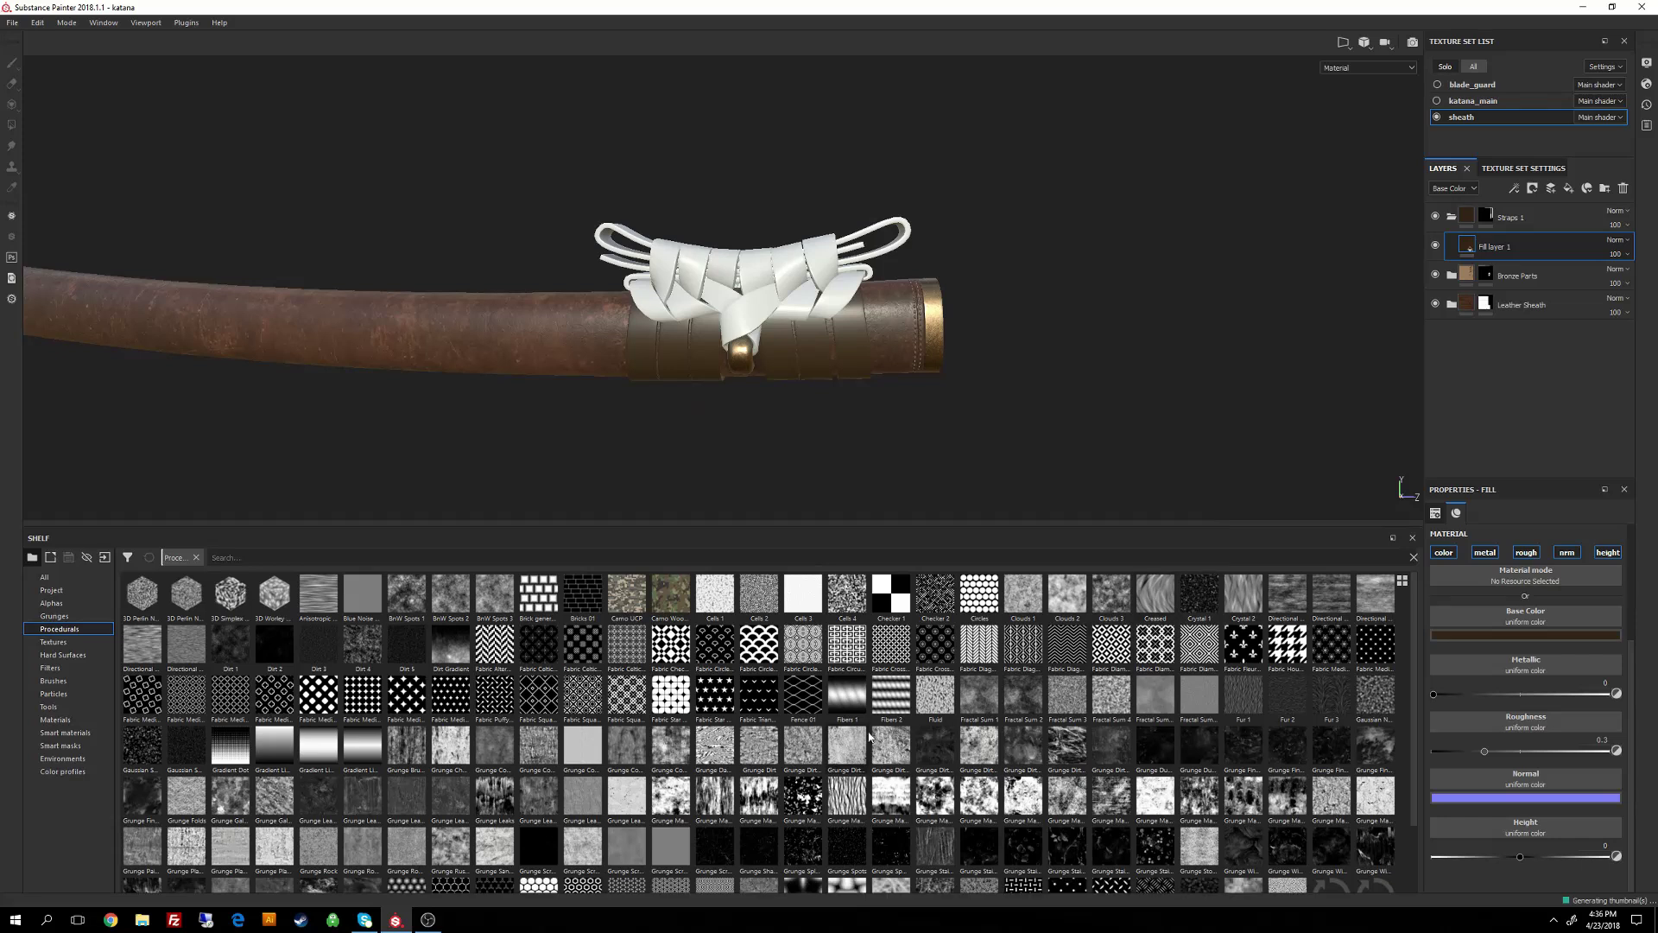
left_click(887, 691)
left_click_drag(887, 691, 1529, 836)
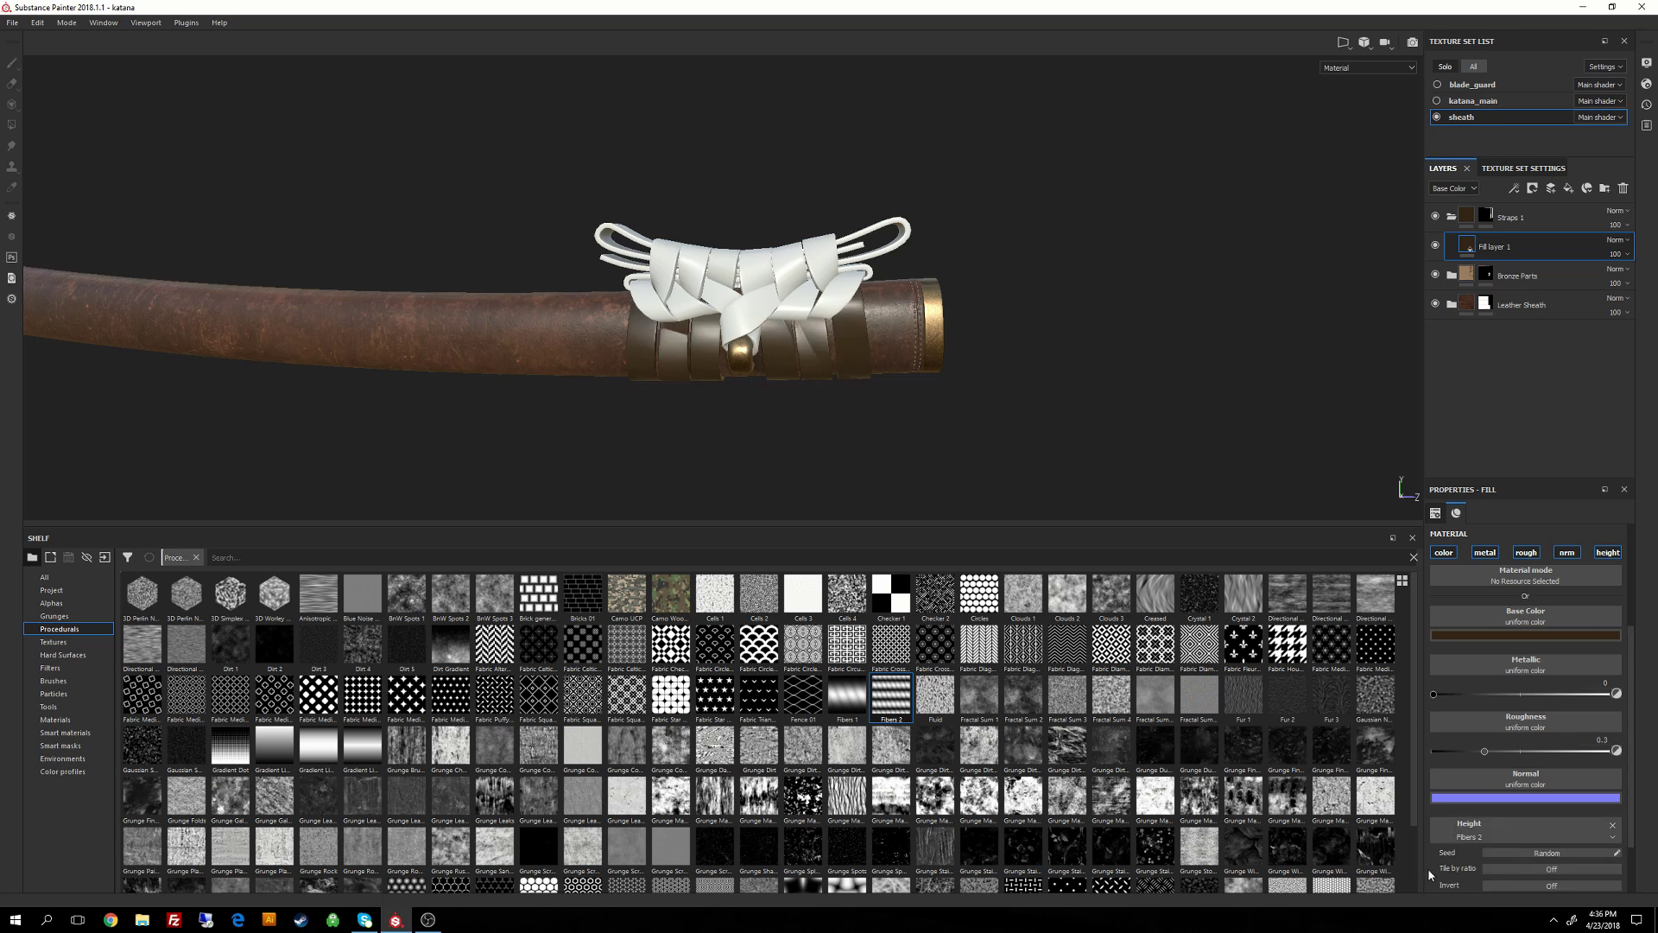
left_click(1413, 538)
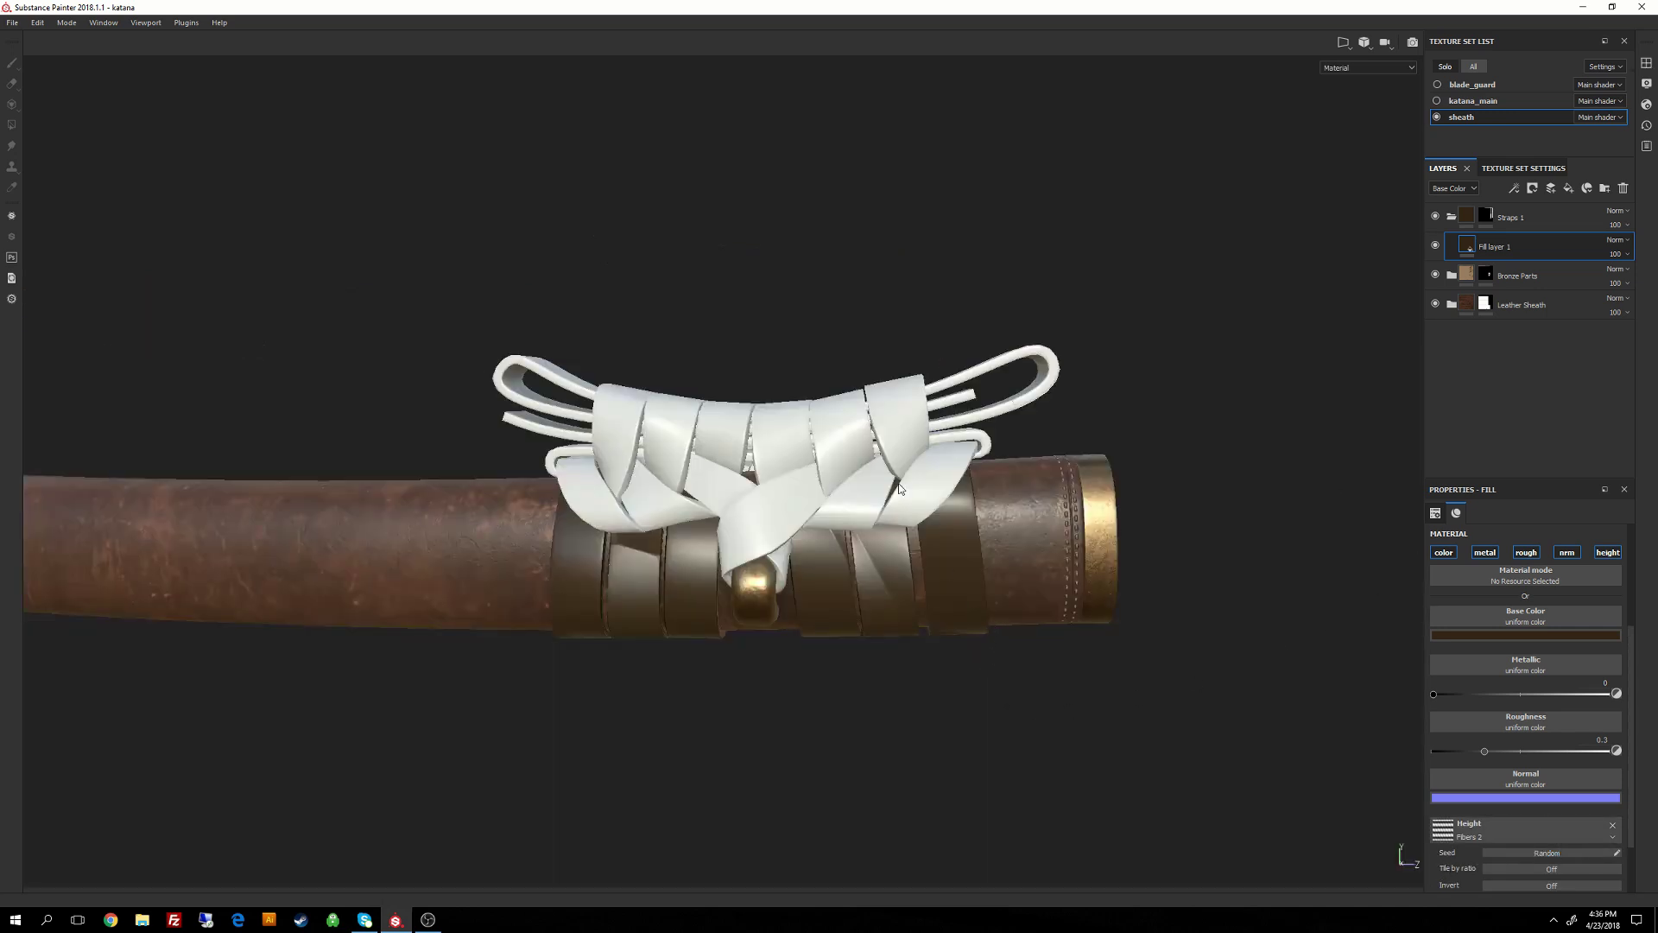
Raise the tiling of the Fibers 2 height pattern to its maximum of 16.
scroll(1620, 829, "down", 2)
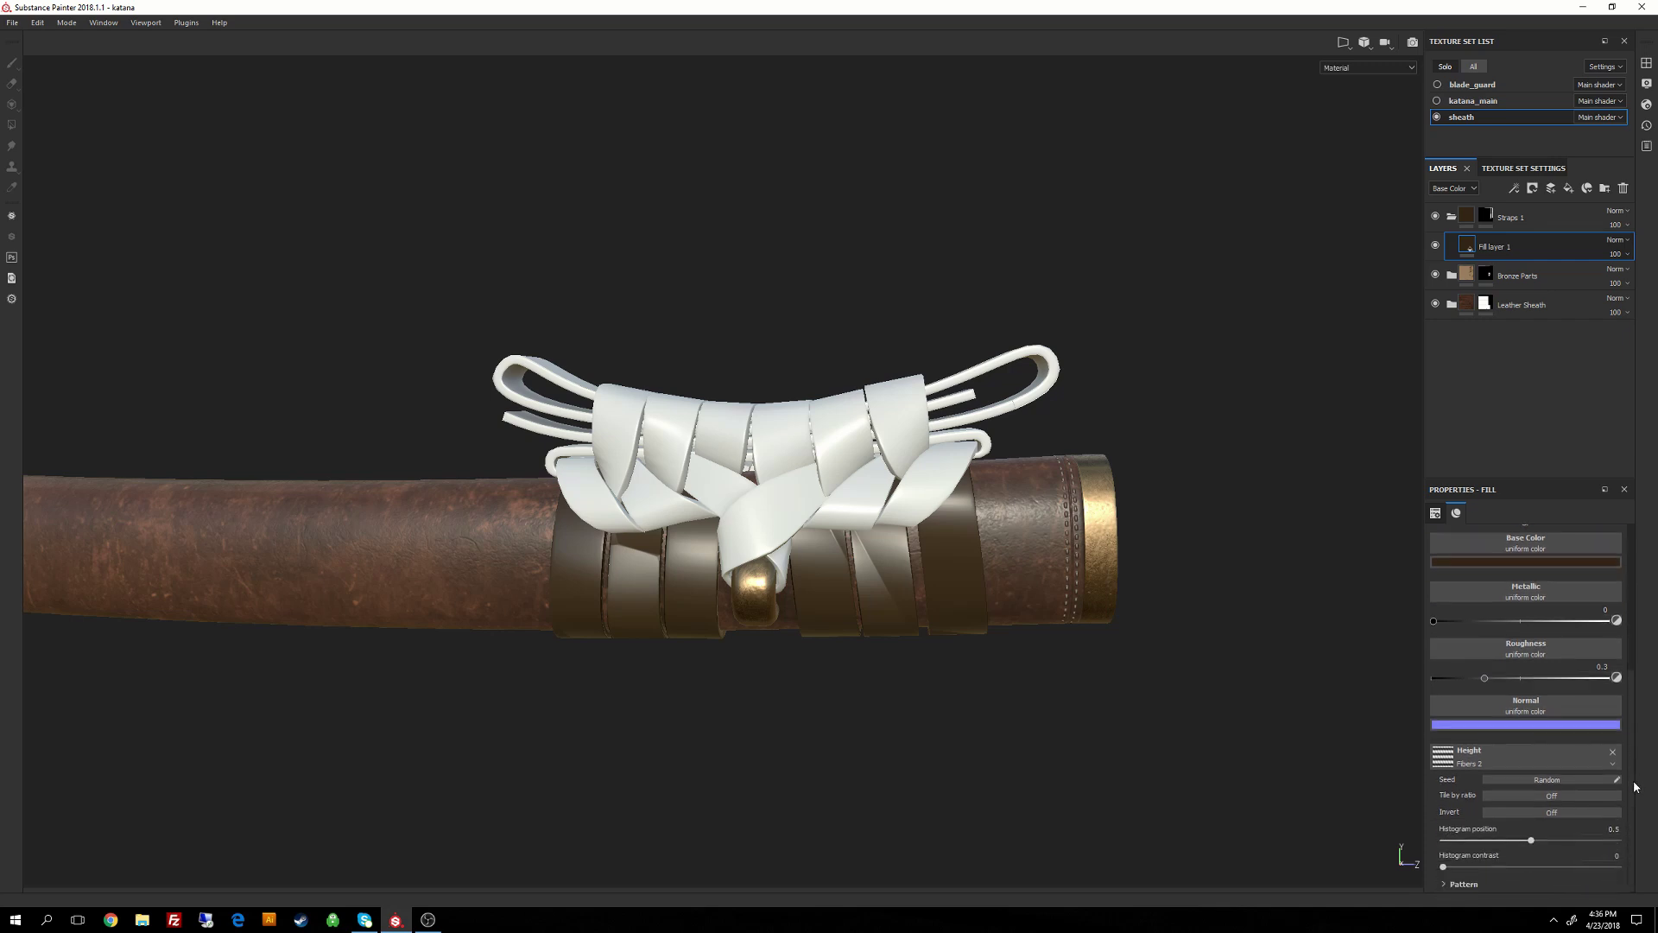
left_click(1468, 884)
scroll(1511, 863, "down", 1)
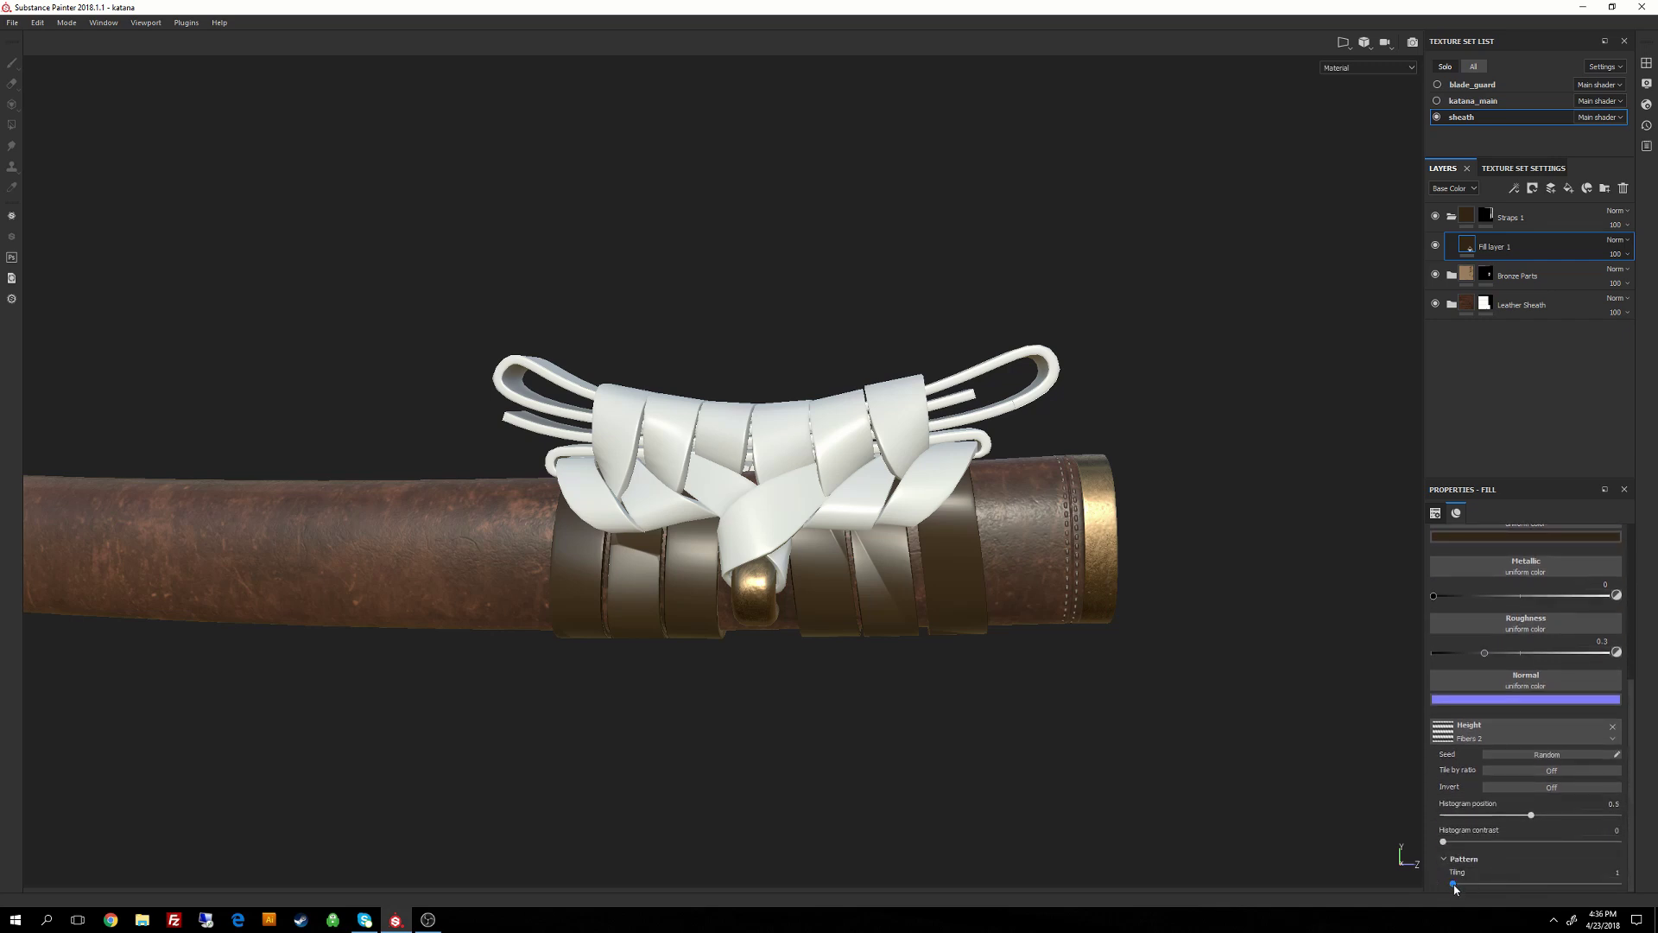
left_click_drag(1453, 887, 1641, 893)
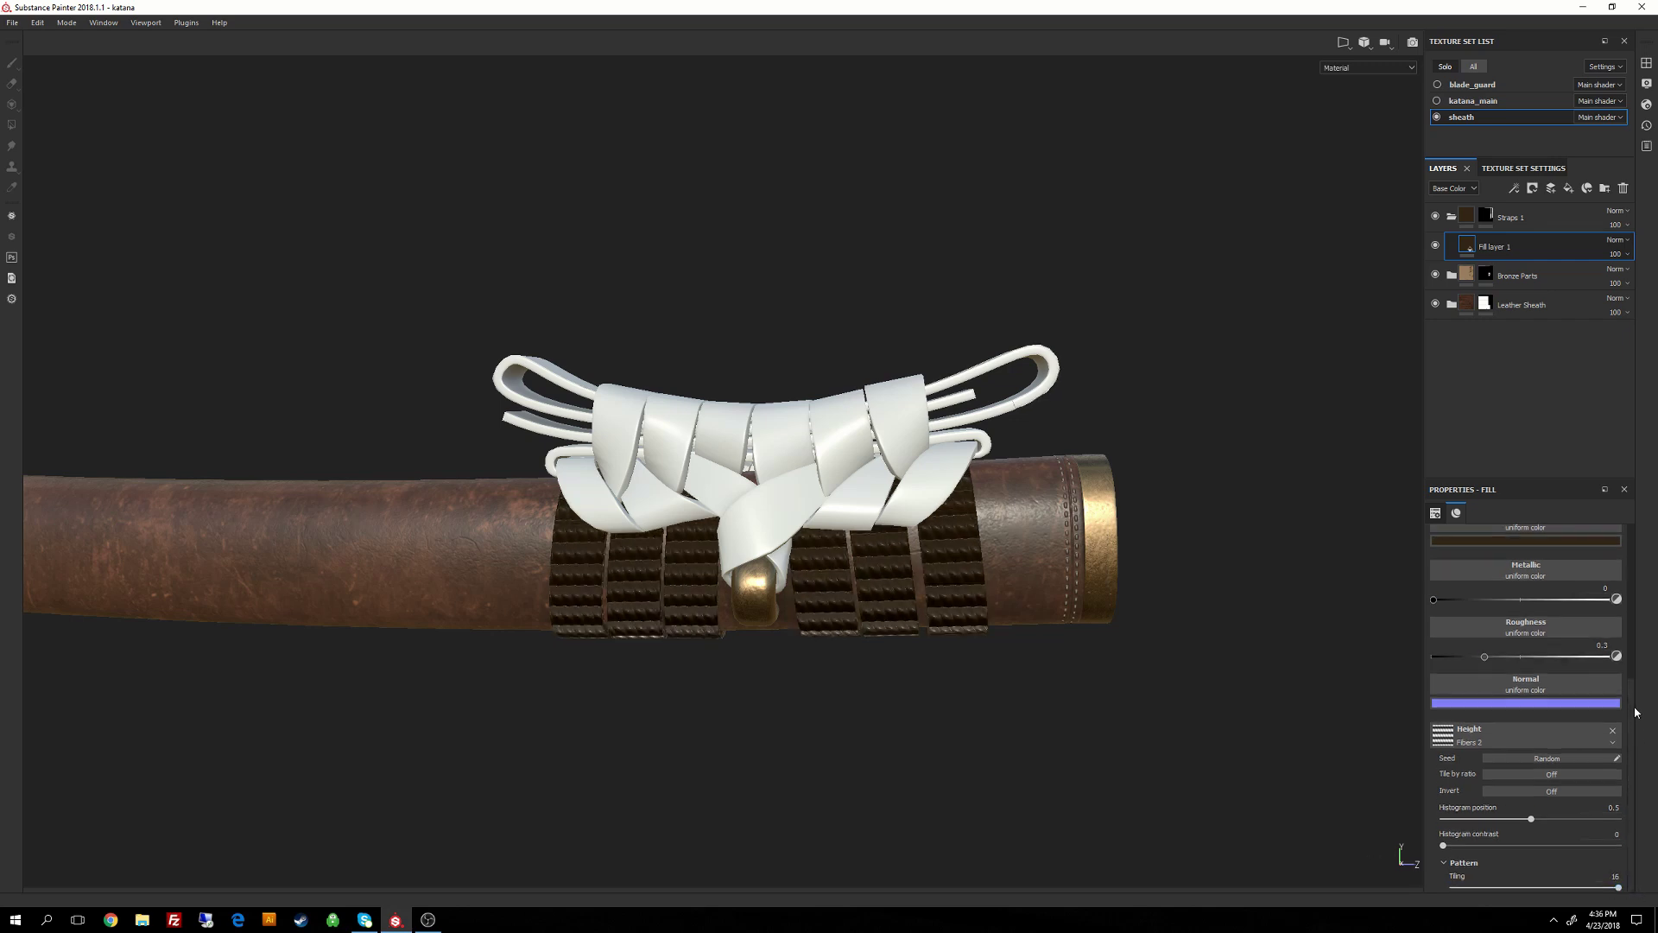
Set the strap fill layer's UV rotation to 90 degrees.
left_click_drag(1636, 743, 1639, 550)
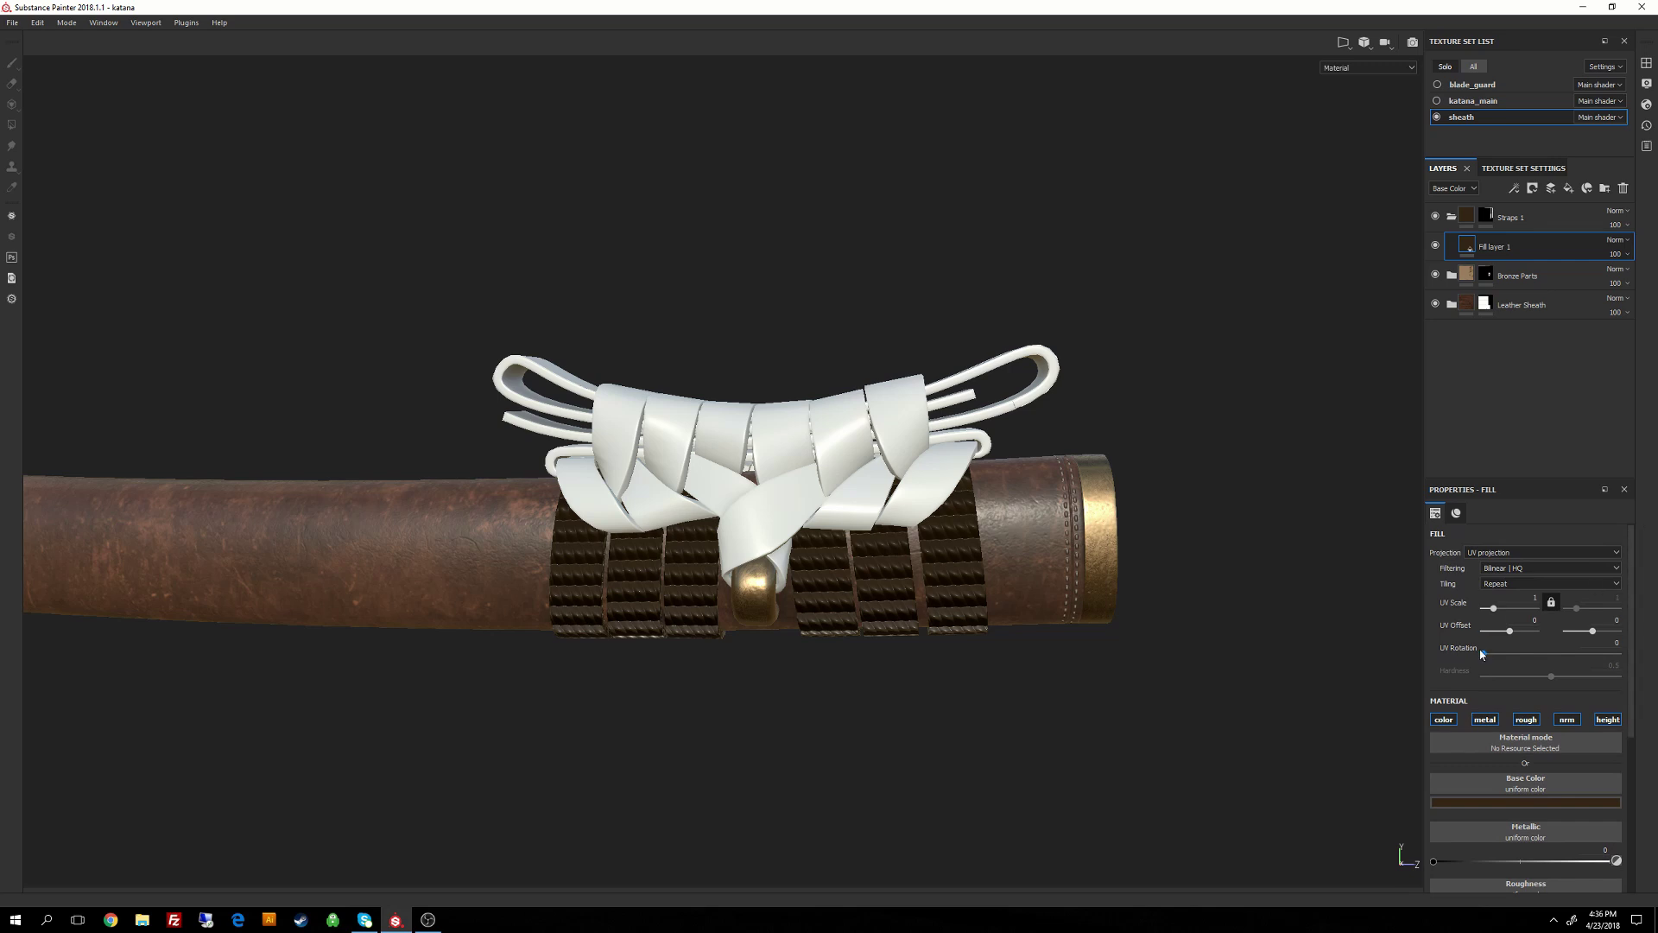
left_click_drag(1484, 654, 1515, 662)
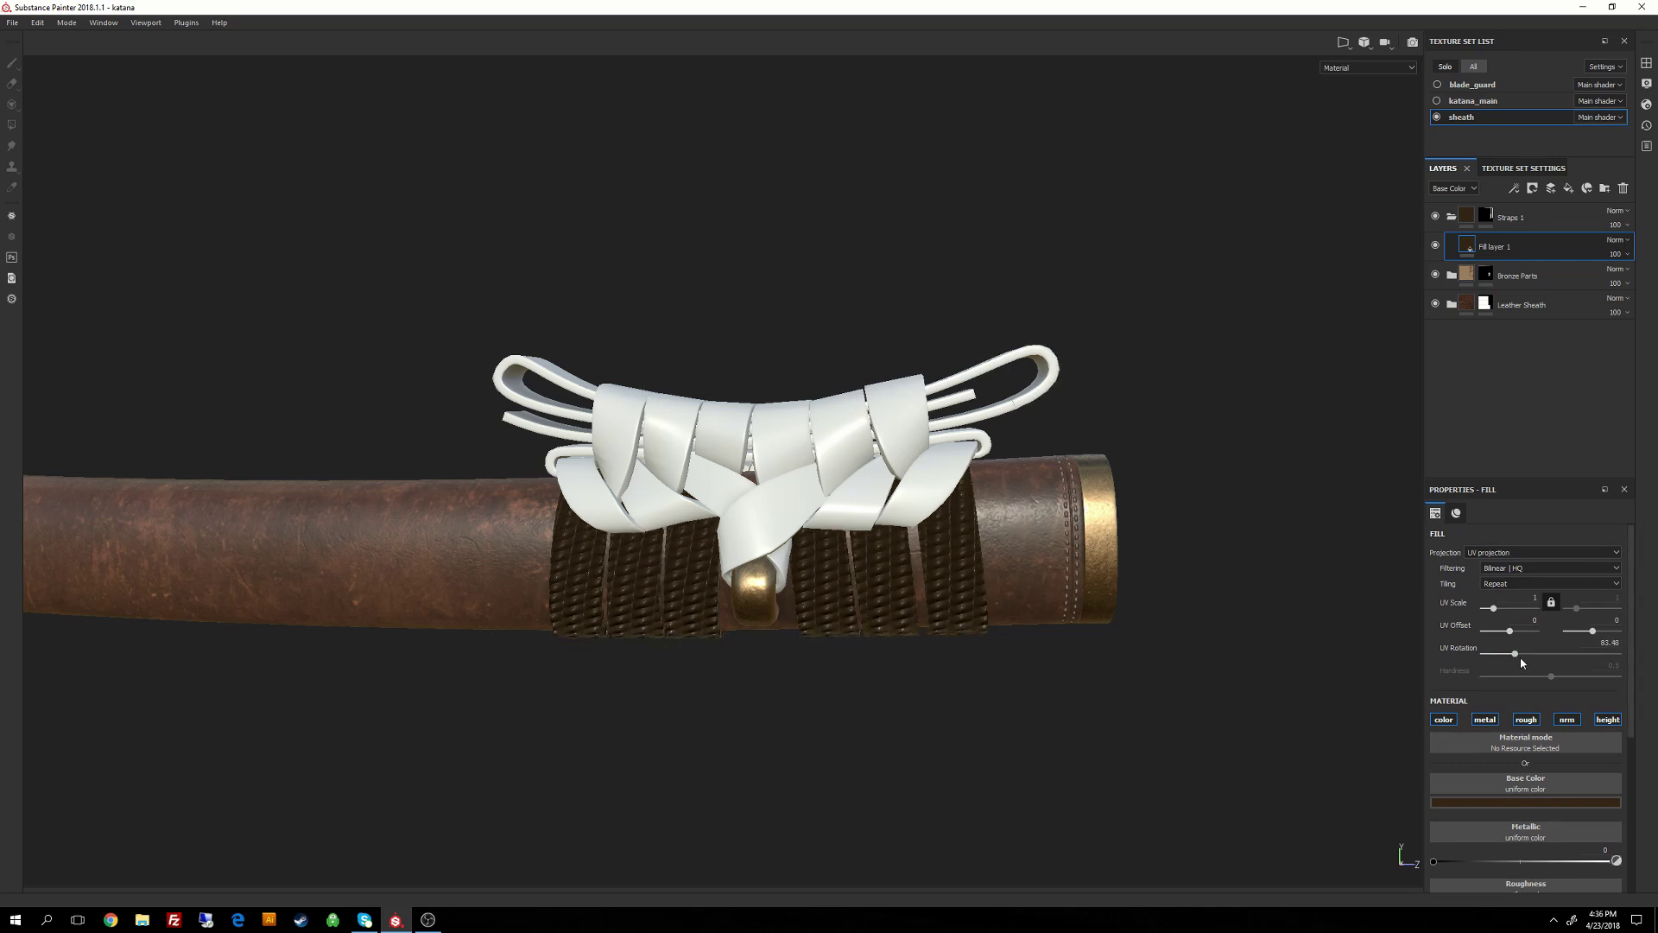
double_click(1609, 643)
type("90")
key("Return")
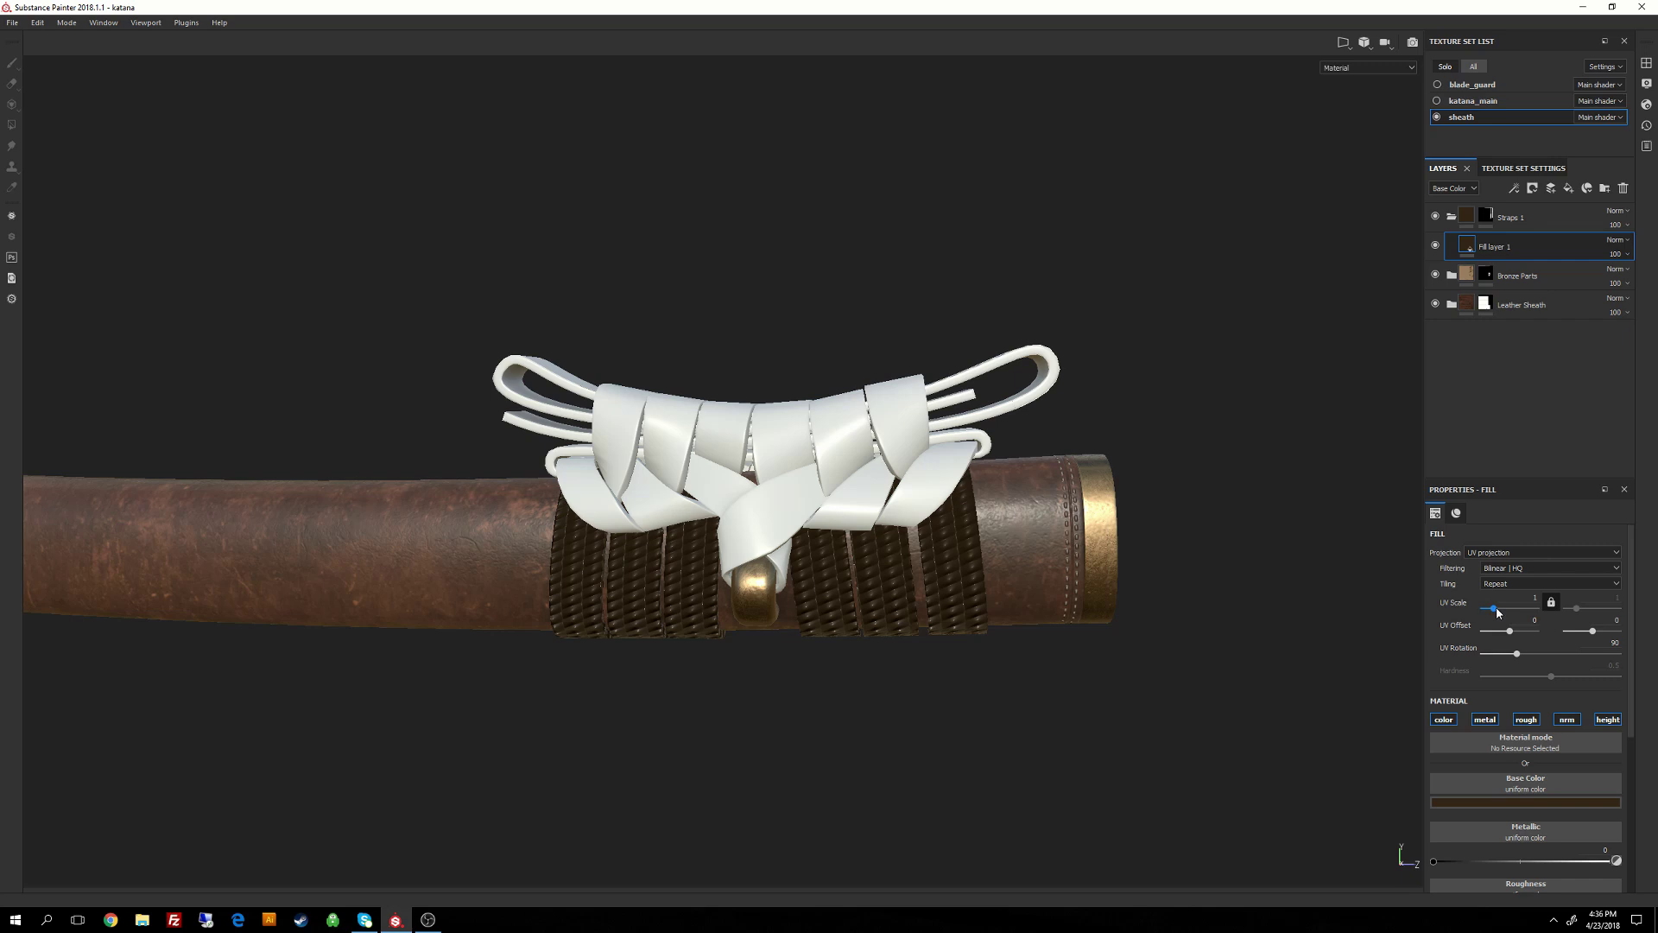
Set the strap fill layer's UV scale to 3.
left_click_drag(1497, 611, 1498, 610)
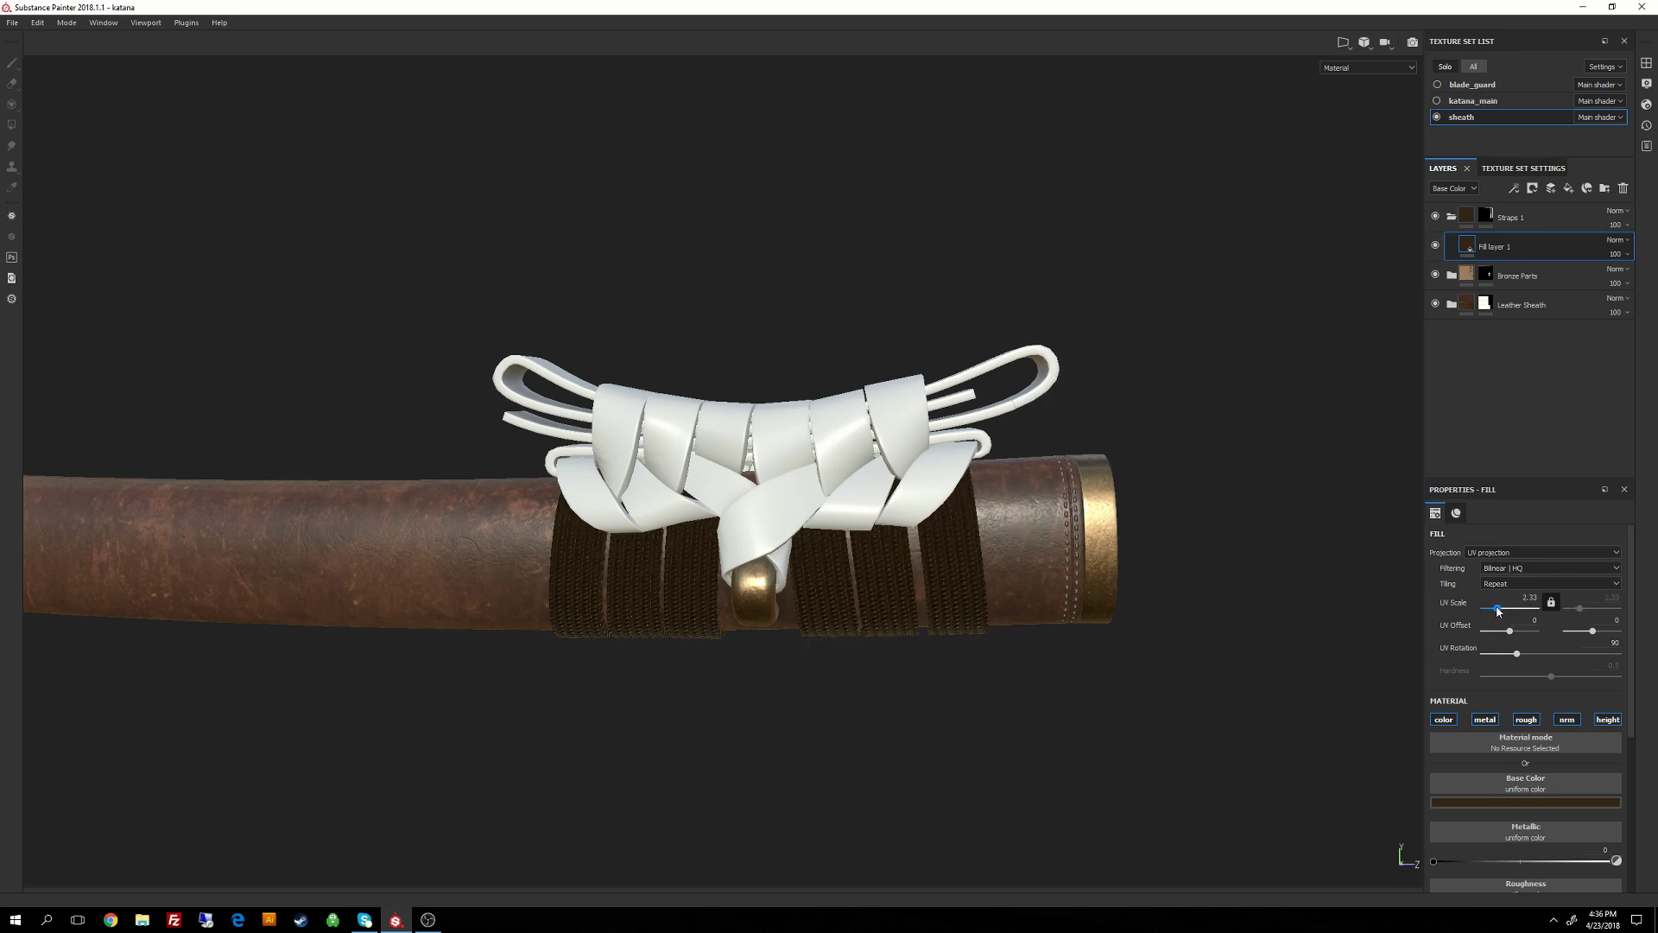
left_click(1529, 597)
type("3")
key("Return")
Examine the woven strap pattern from several angles in the base color, height and combined normal channel views.
right_click_drag(875, 539, 955, 624, "alt")
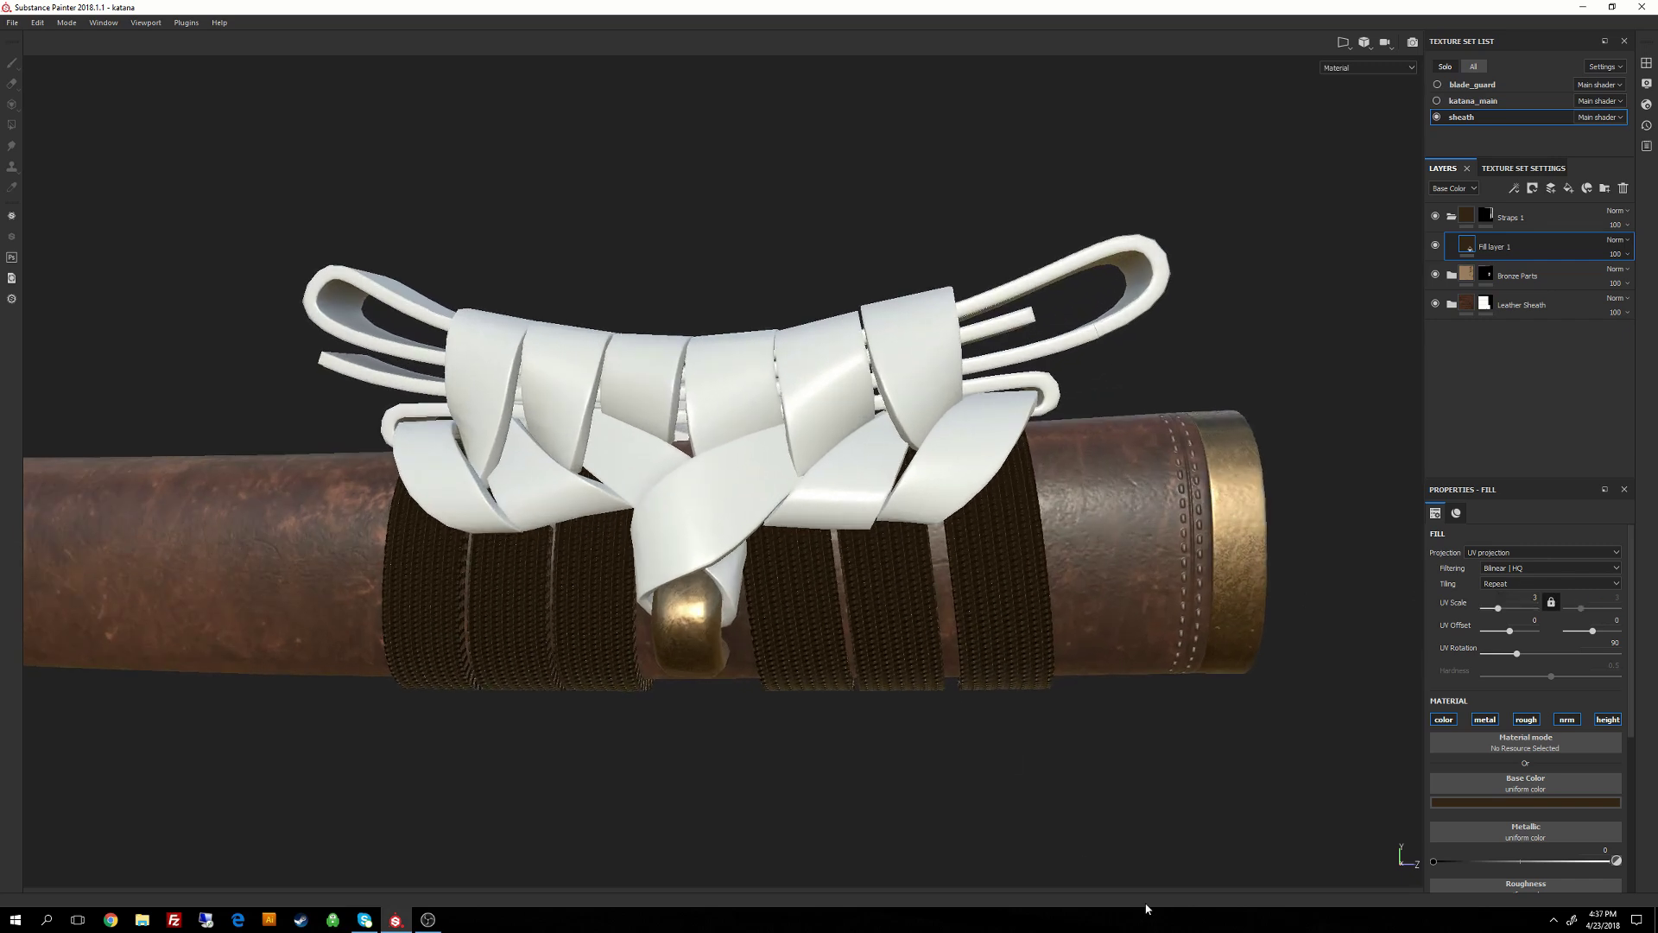
left_click_drag(954, 623, 1032, 610, "alt")
key("c")
key("c")
key("c")
key("c")
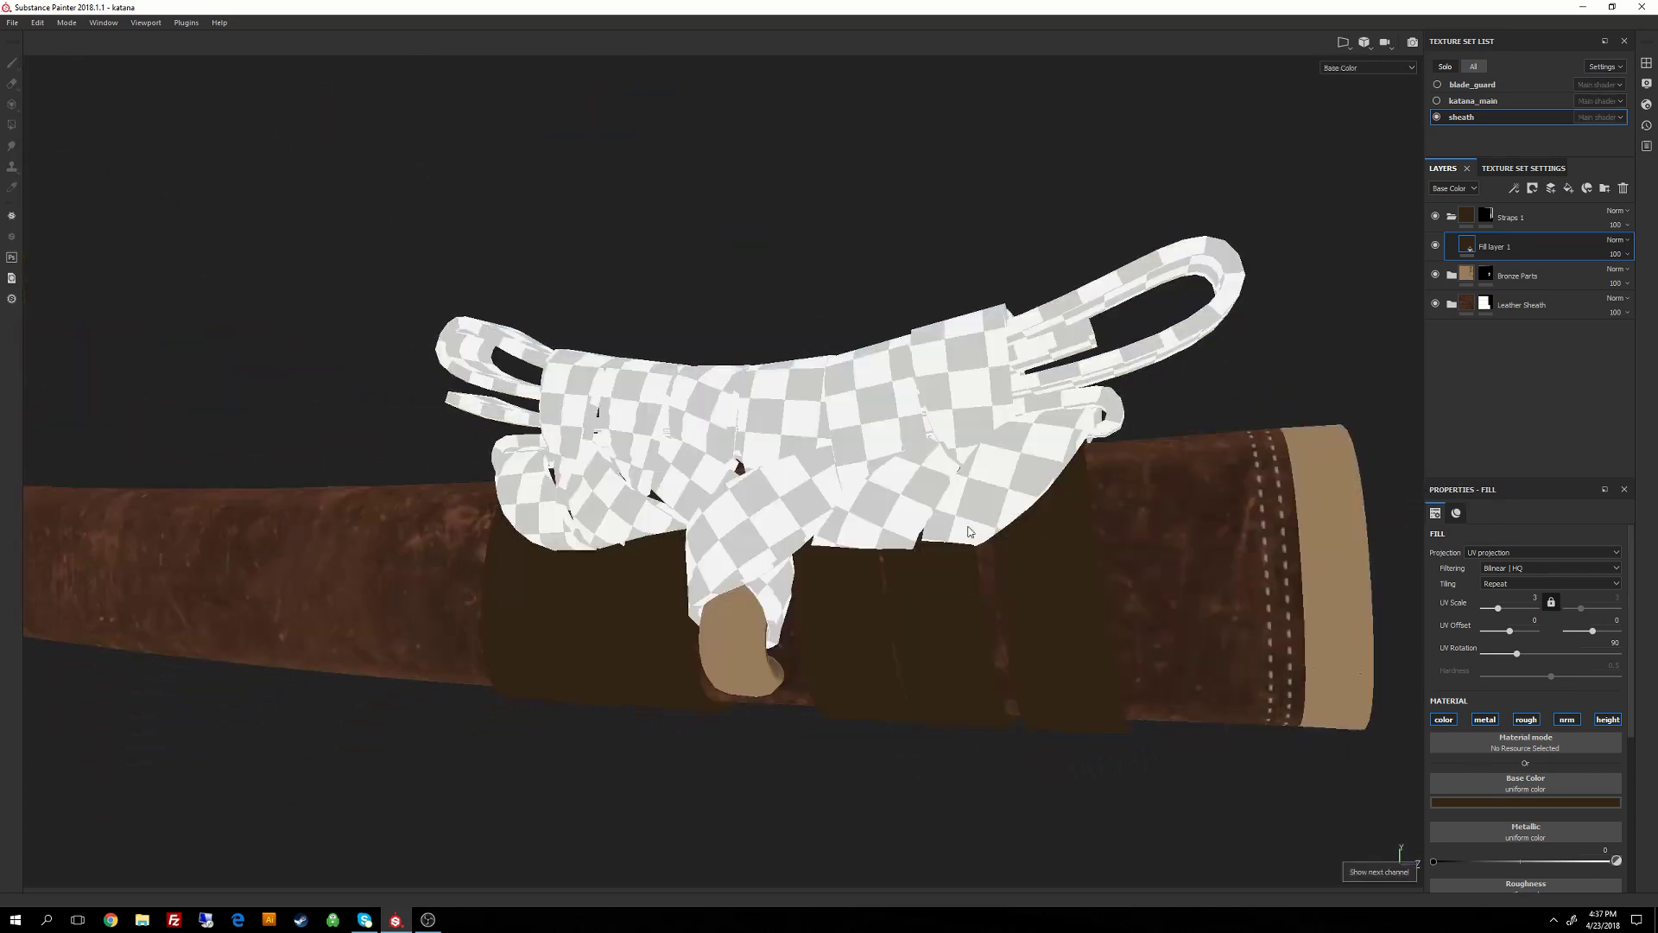
key("c")
key("c")
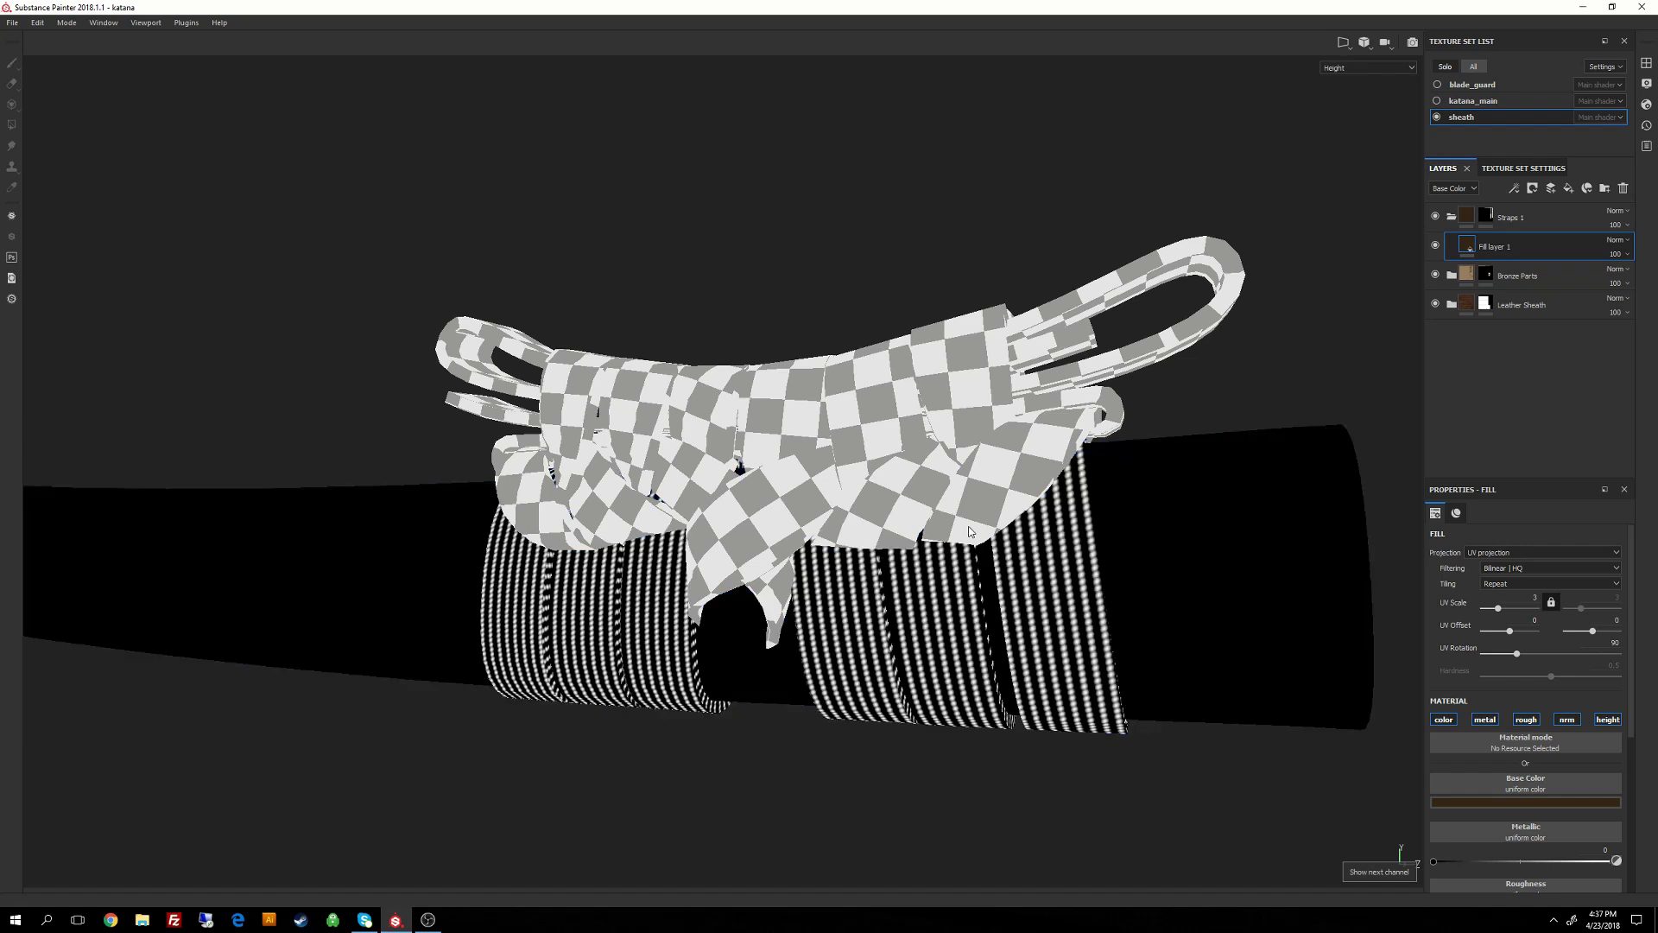
left_click_drag(969, 533, 1092, 513, "alt")
middle_click_drag(1093, 513, 1002, 528, "alt")
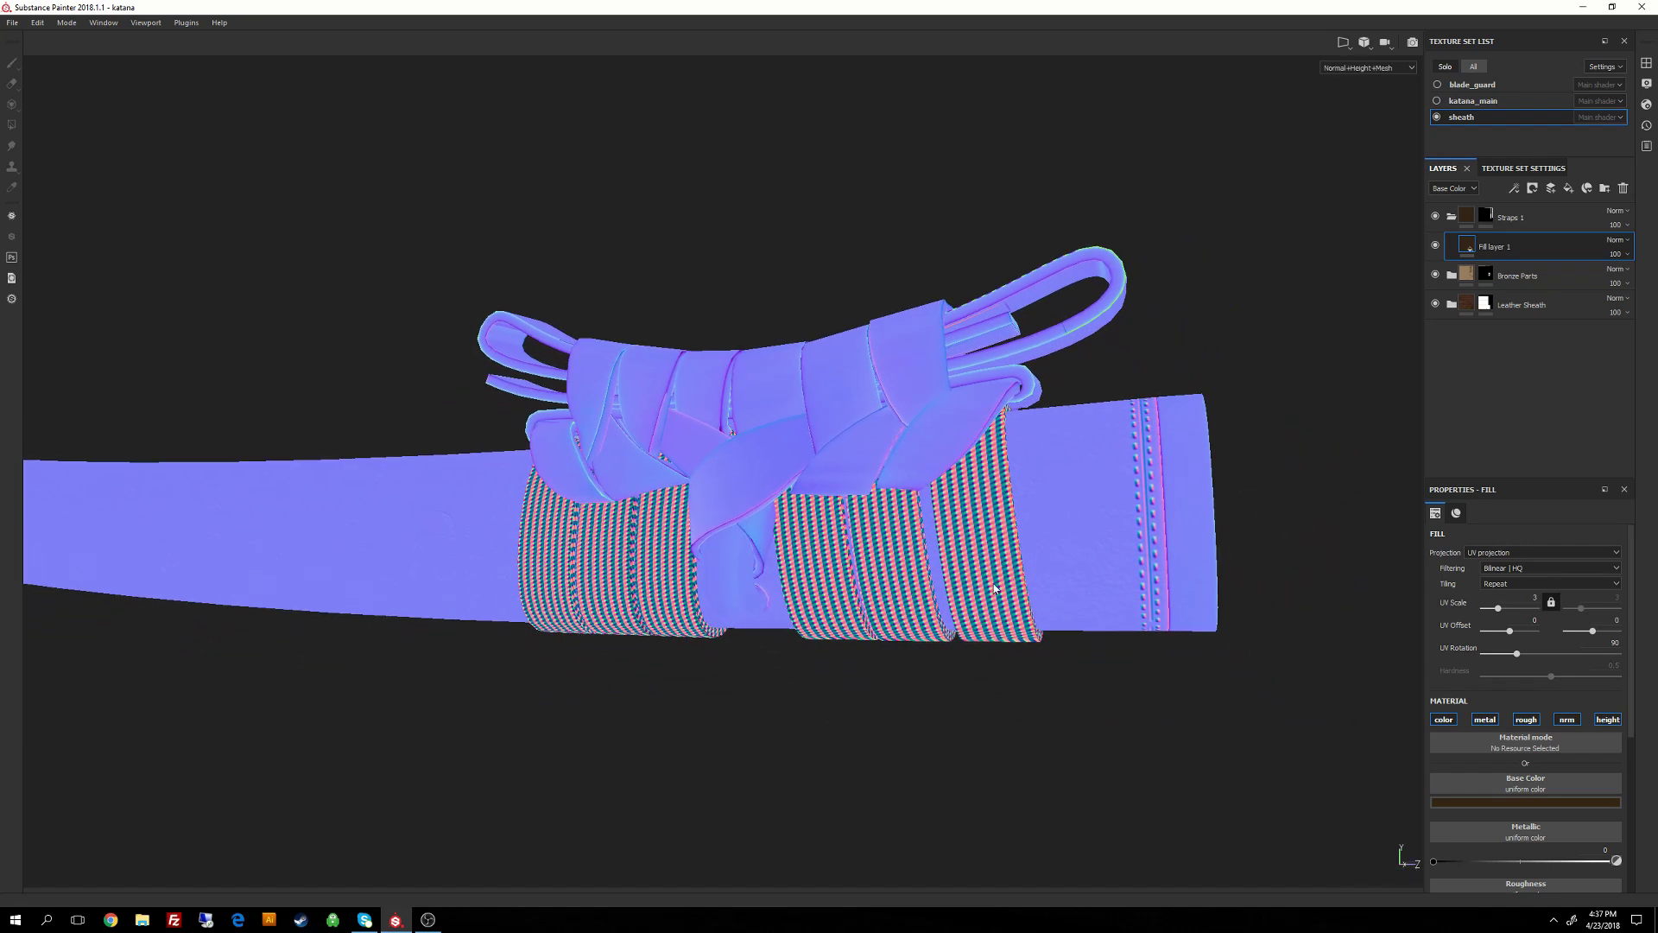
left_click_drag(995, 588, 970, 633, "alt")
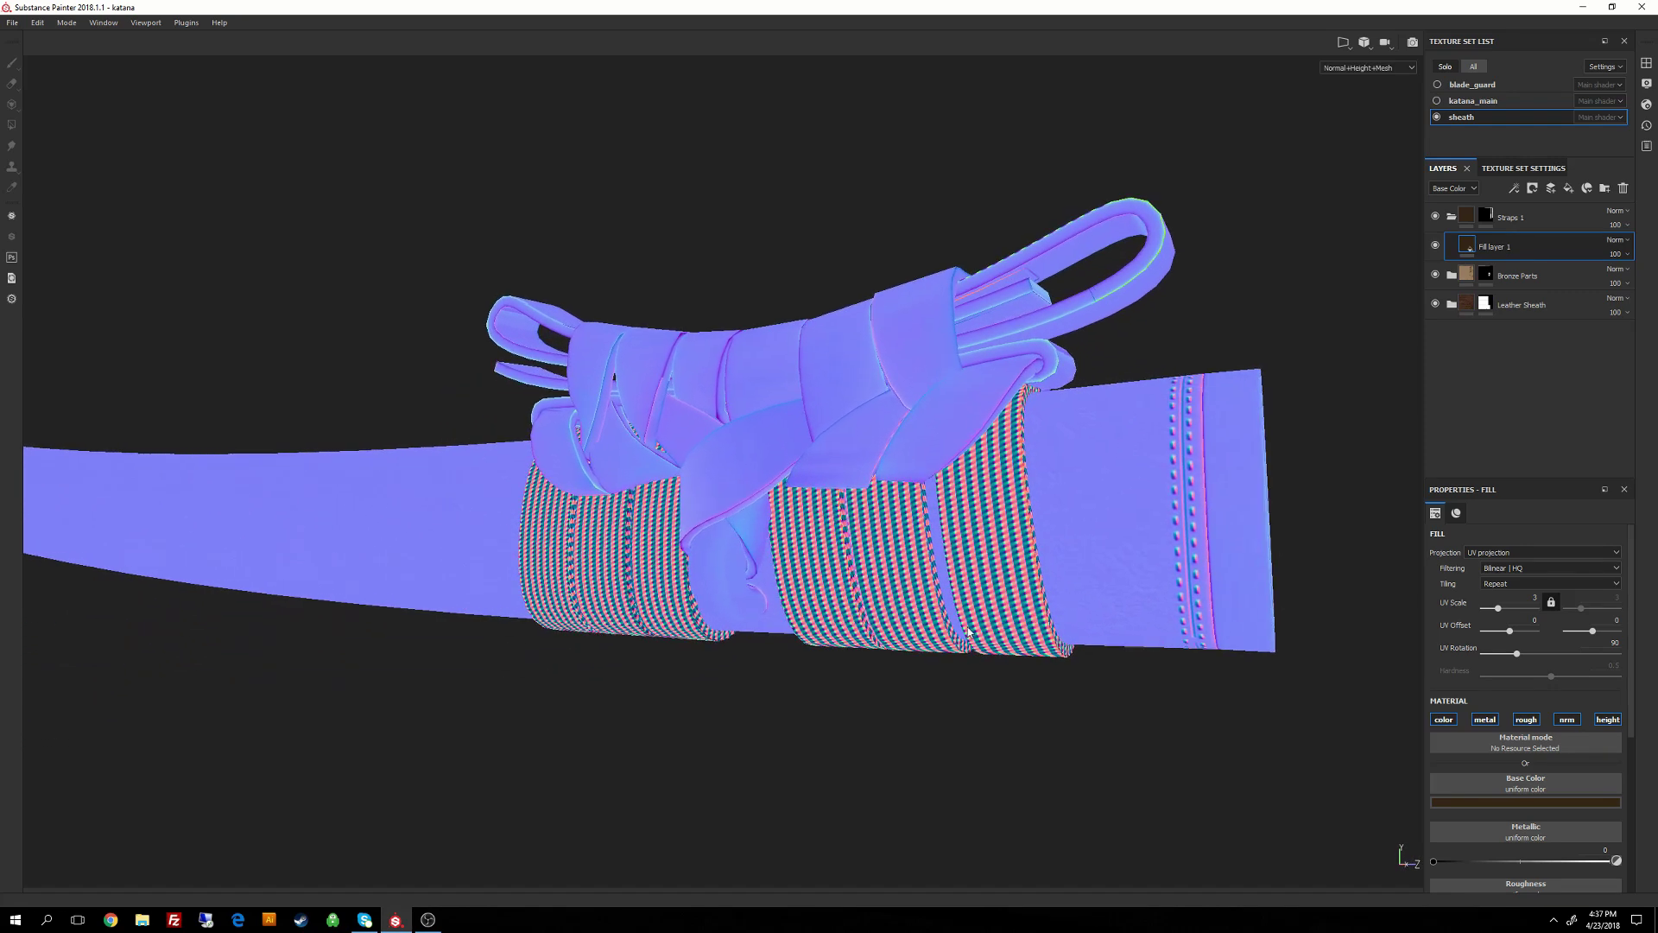
scroll(1636, 707, "down", 3)
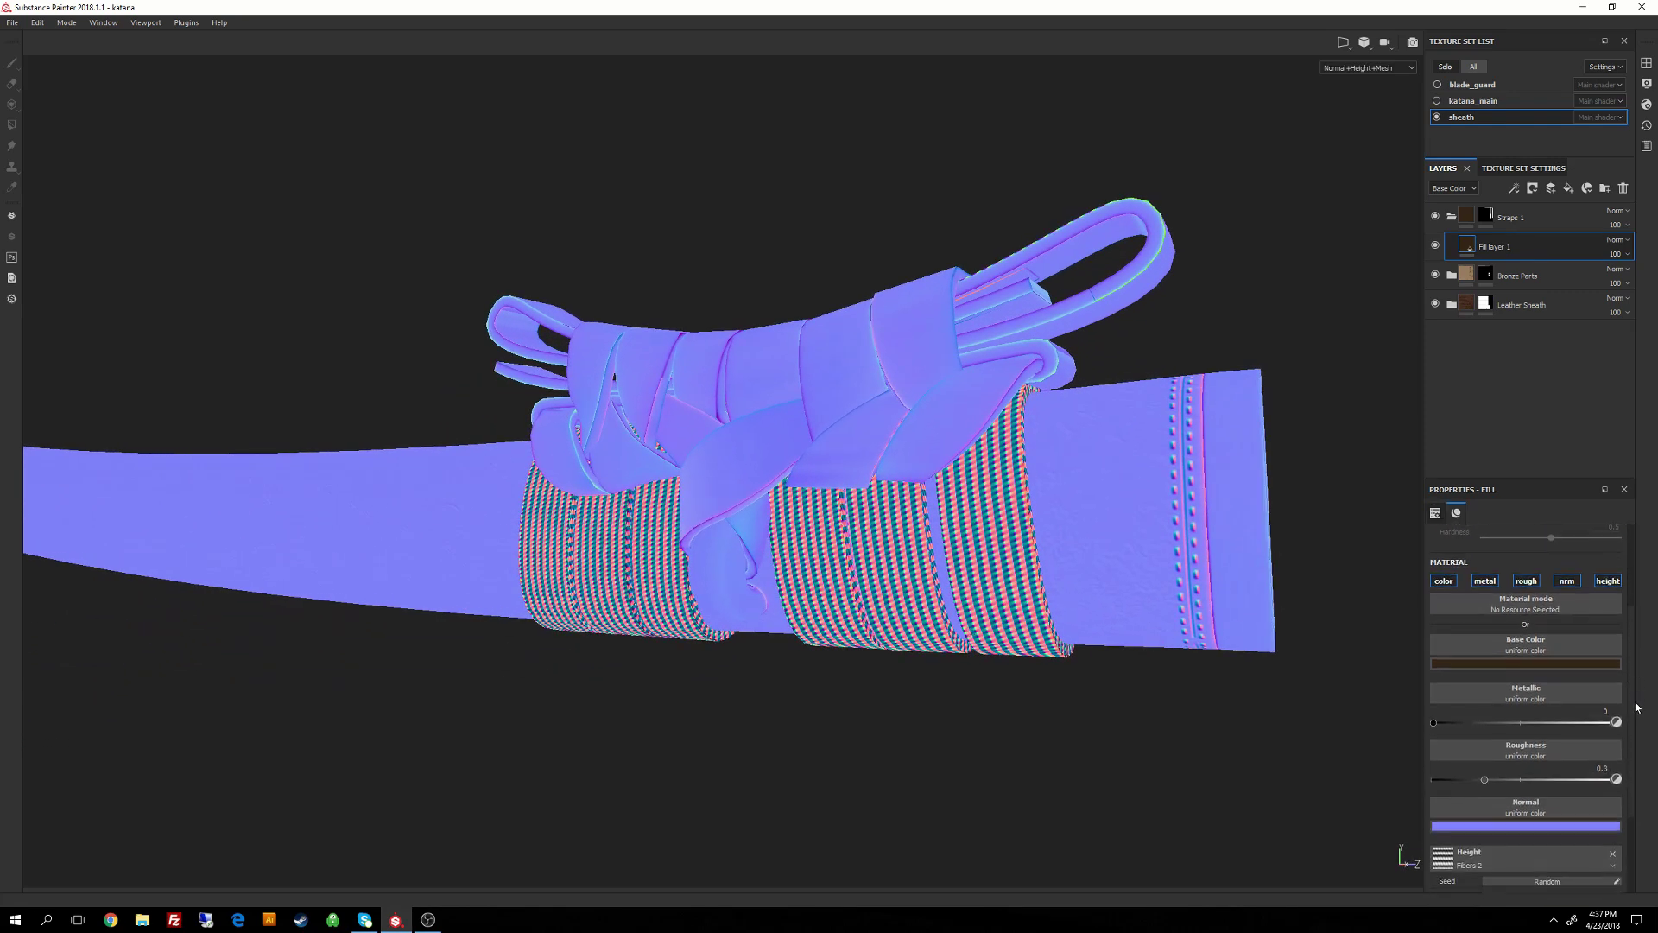
scroll(1635, 707, "up", 3)
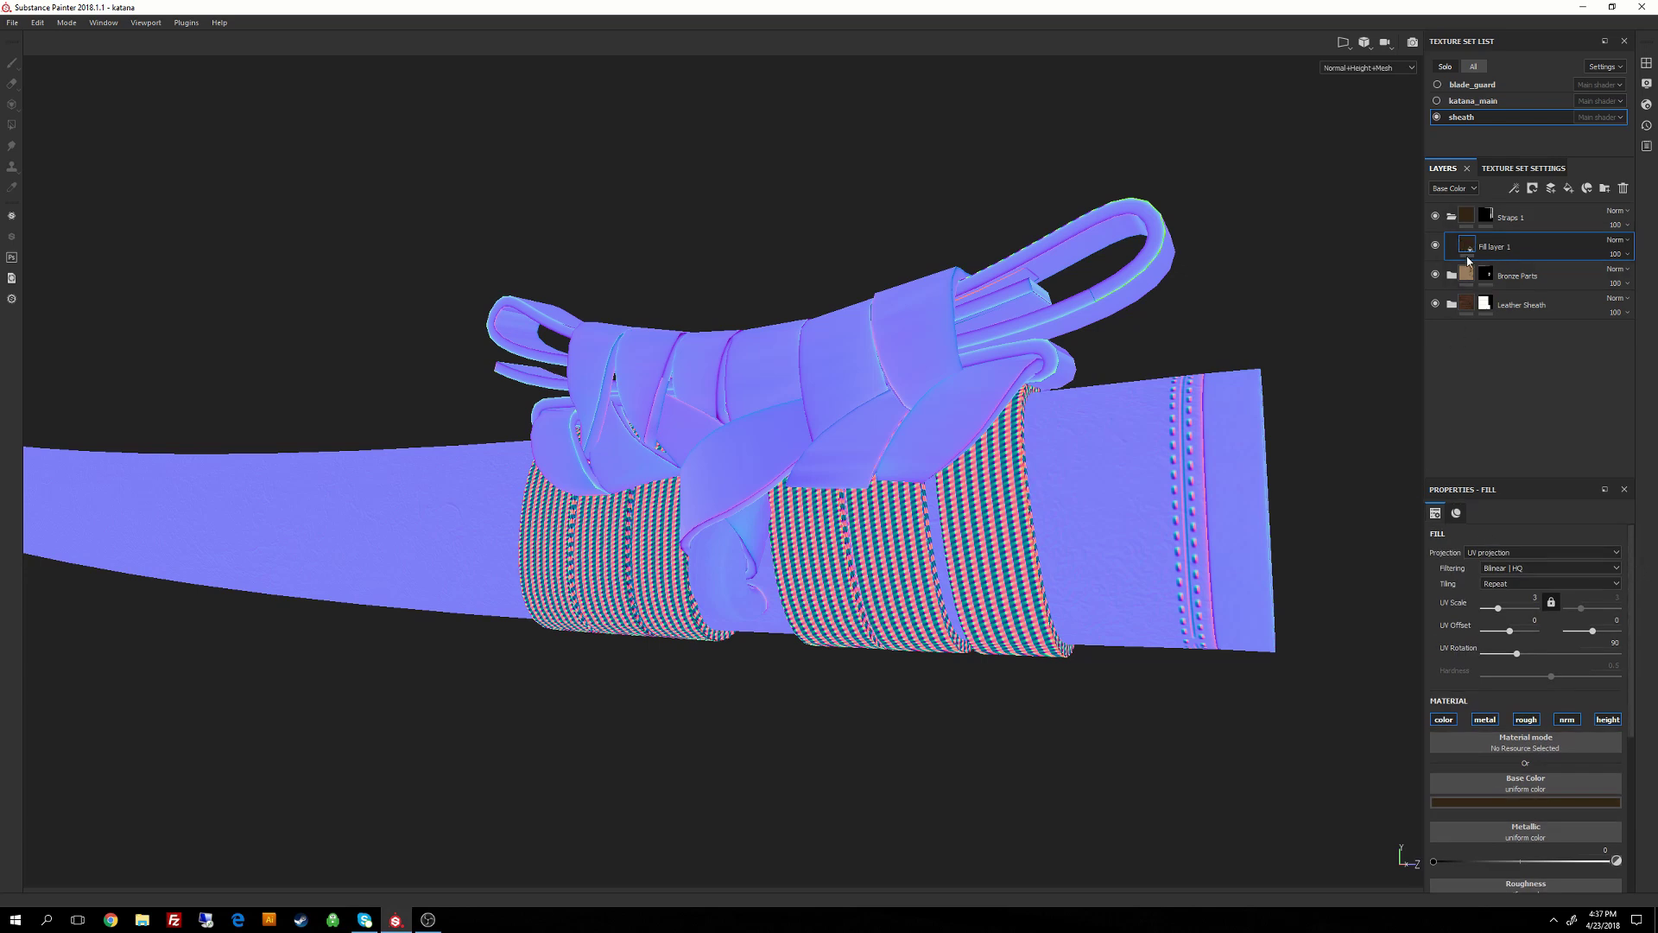
Add a Levels effect to the strap fill layer and set its affected channel to Height.
left_click(1514, 188)
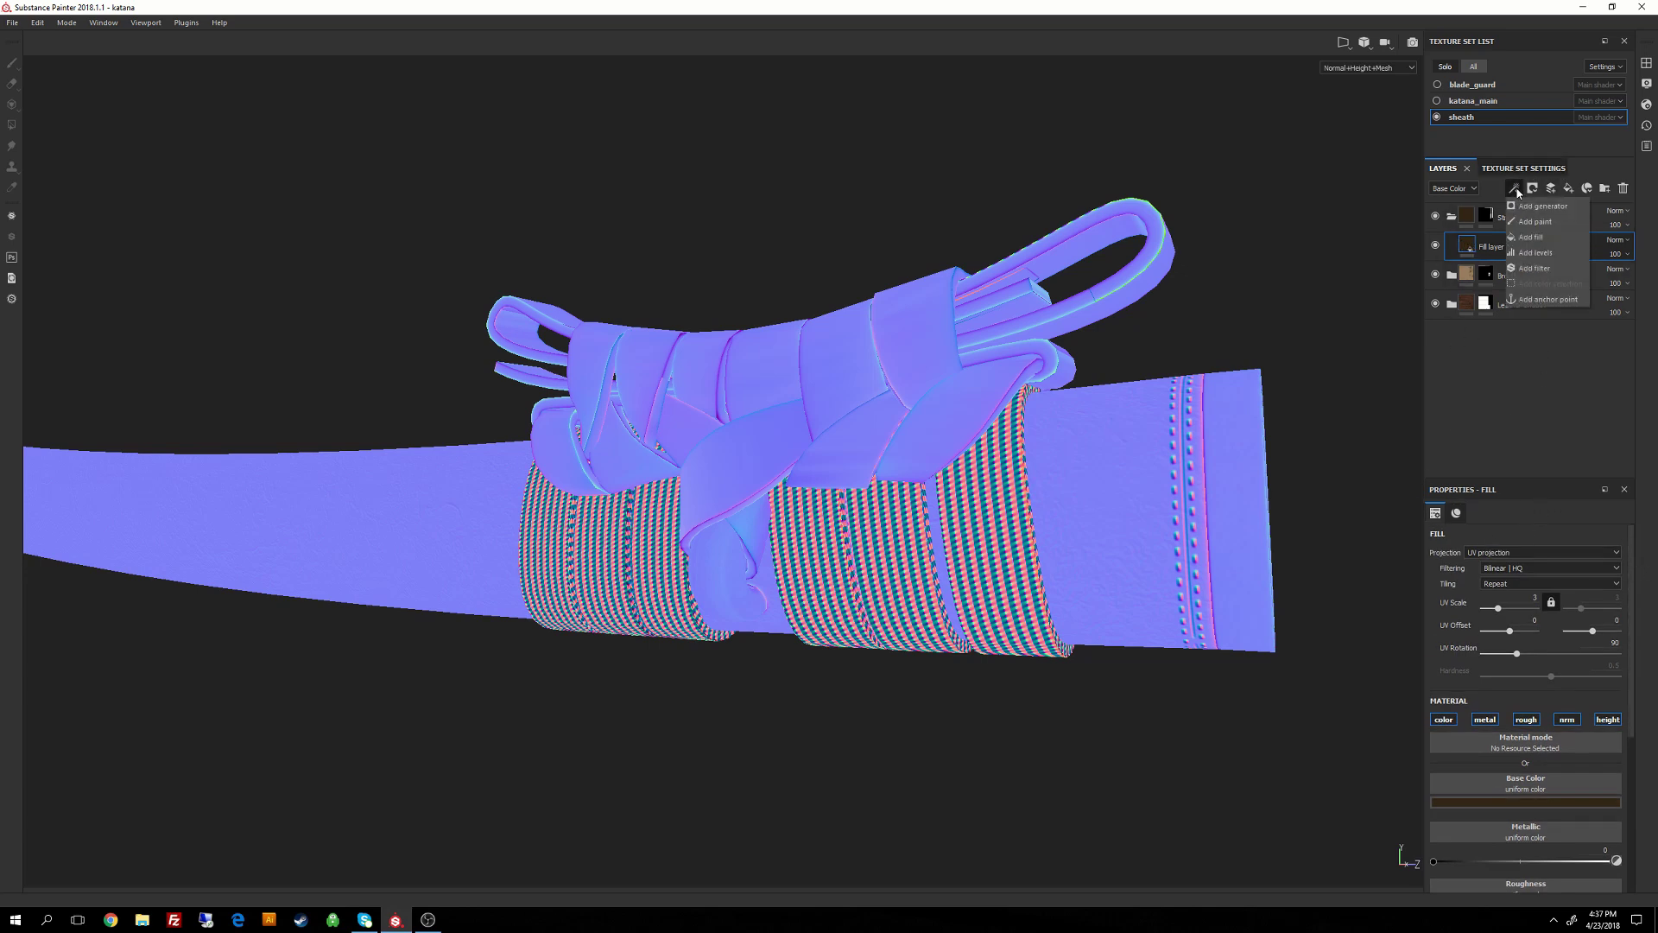
left_click(1535, 253)
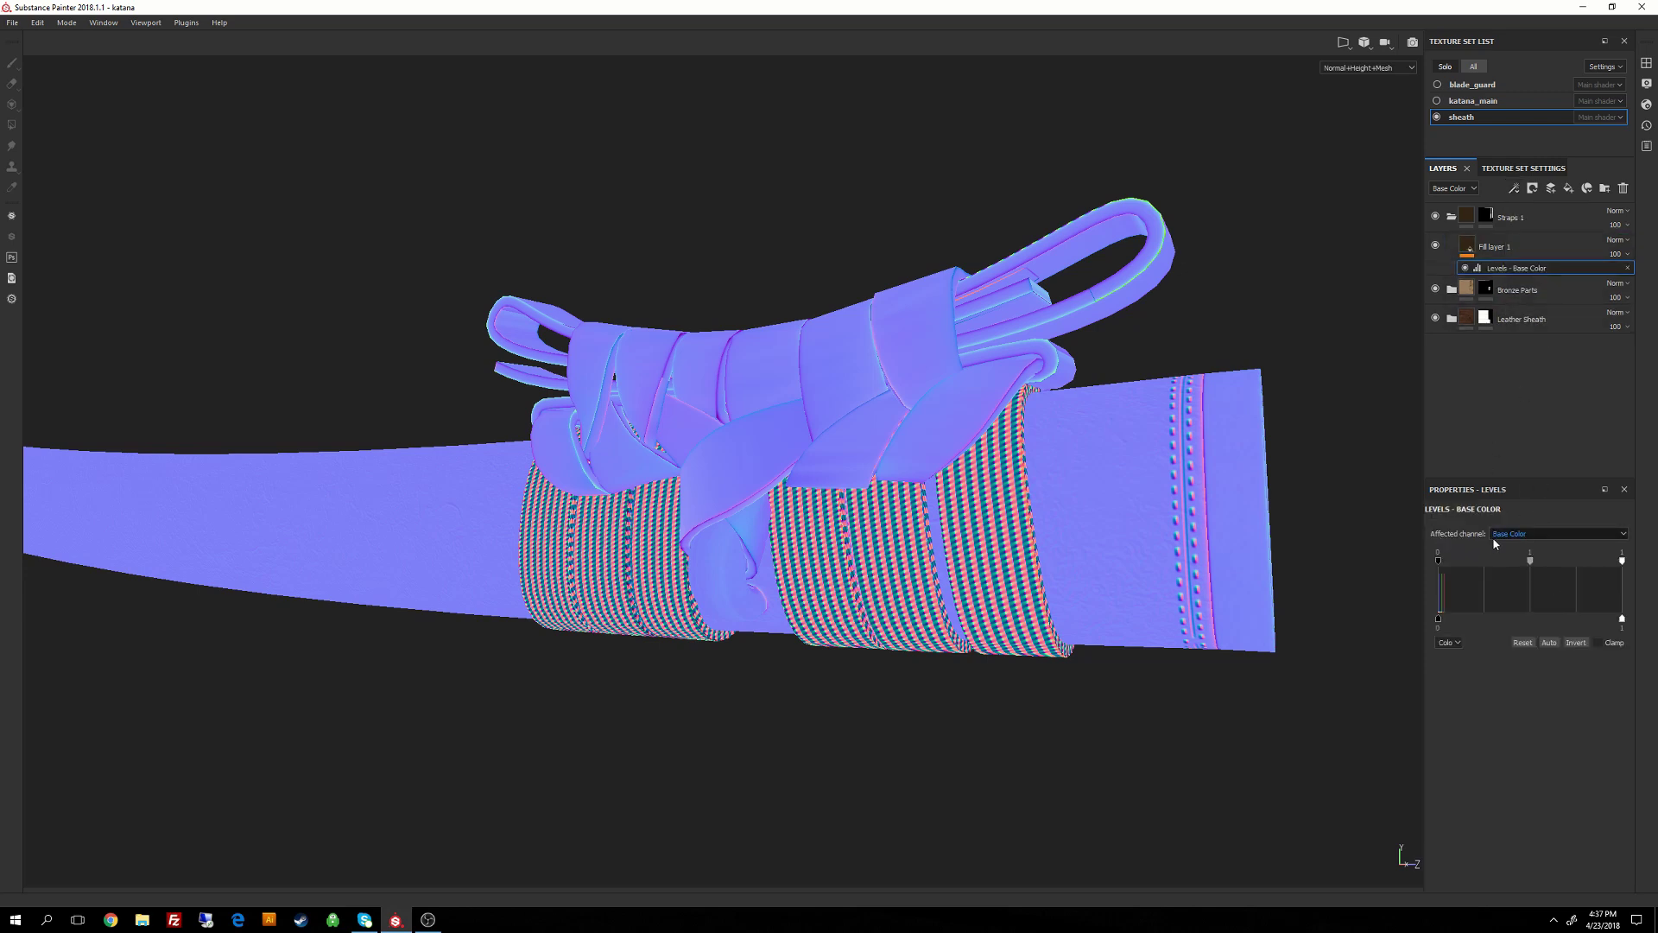
left_click(1533, 533)
left_click(1511, 580)
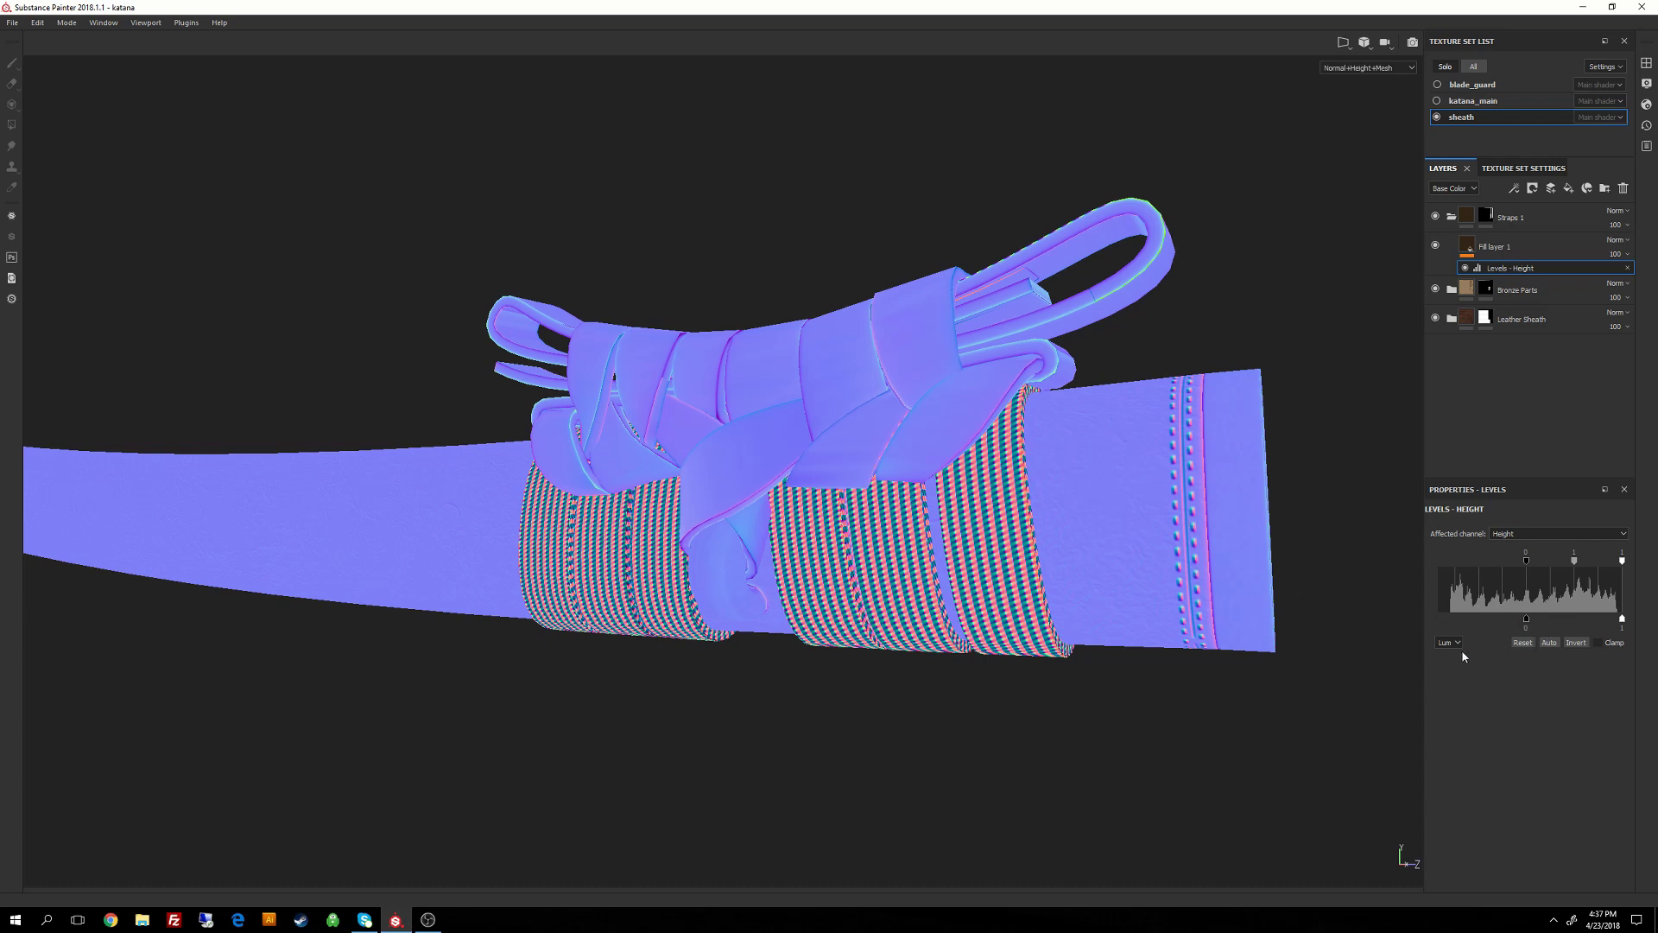
Compare the strap weave in the material and normal views, and display the Height channel for a closer look.
left_click_drag(1375, 546, 1125, 555, "alt")
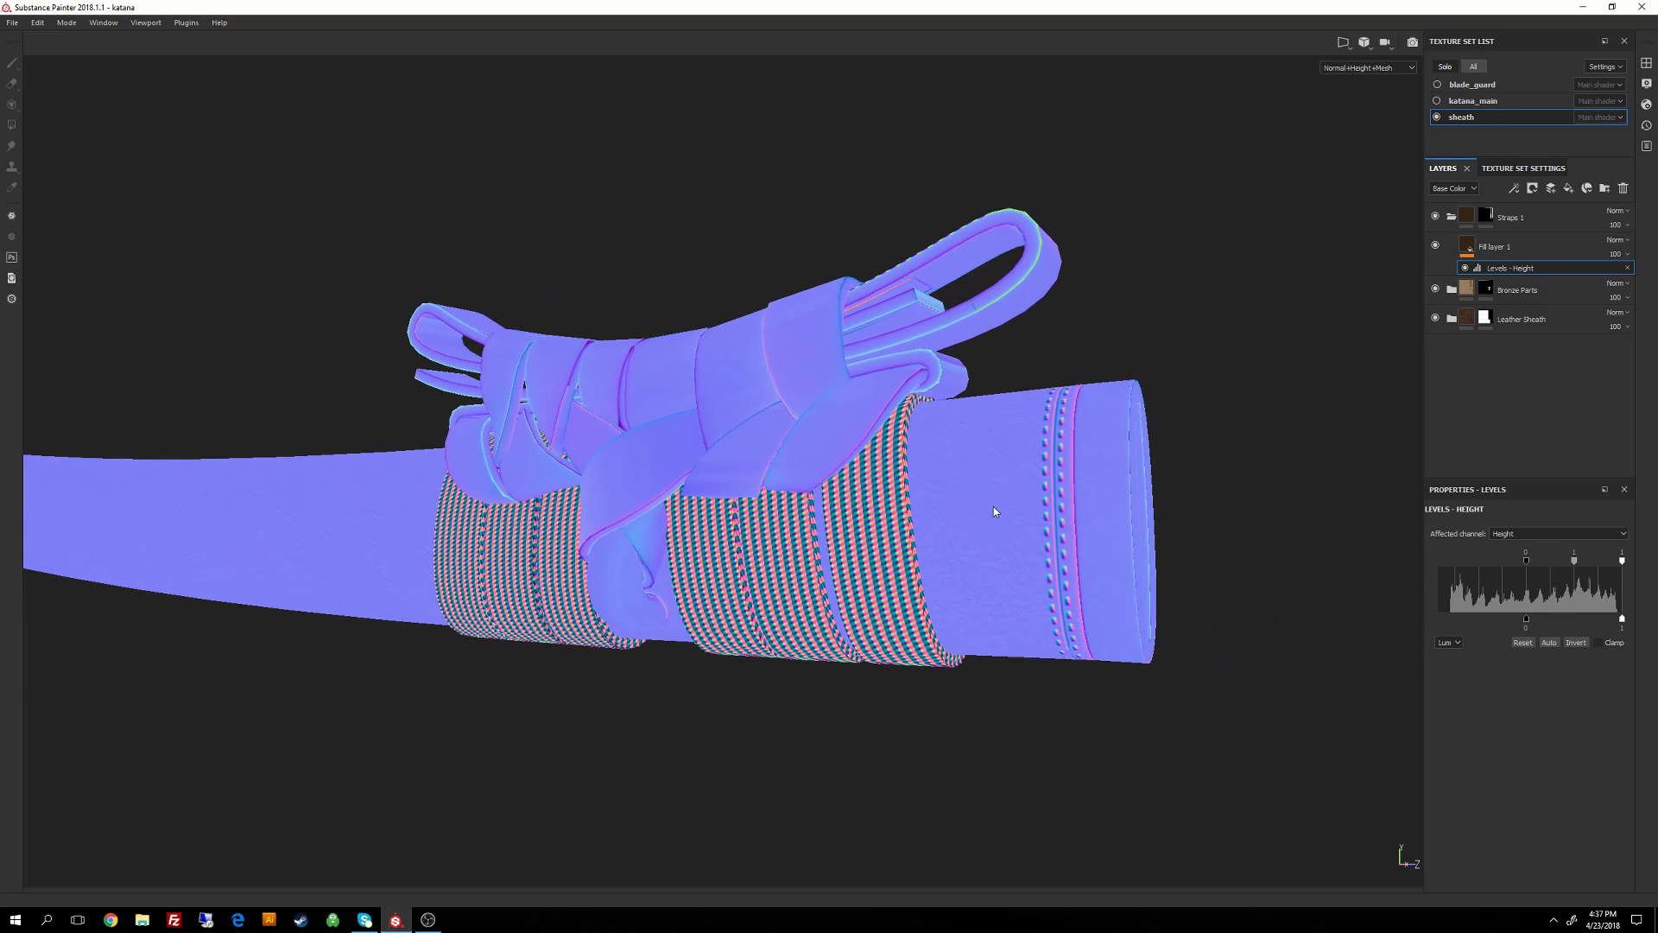
left_click_drag(986, 488, 990, 492, "alt")
key("m")
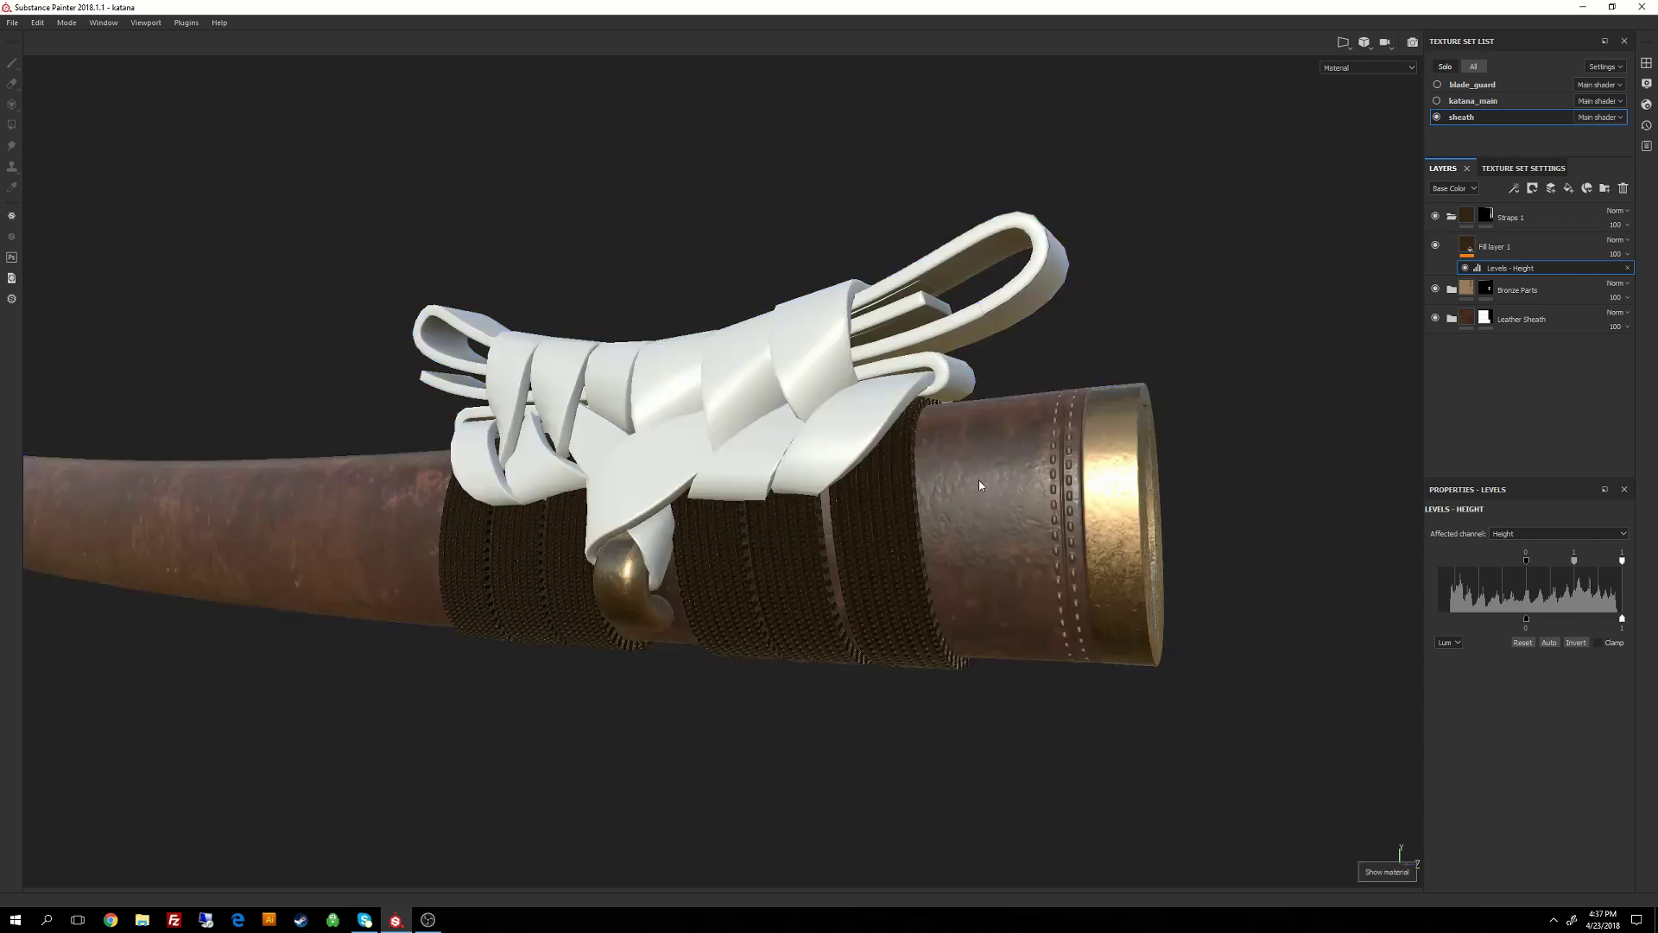
key("c")
key("c")
key("c")
key("c")
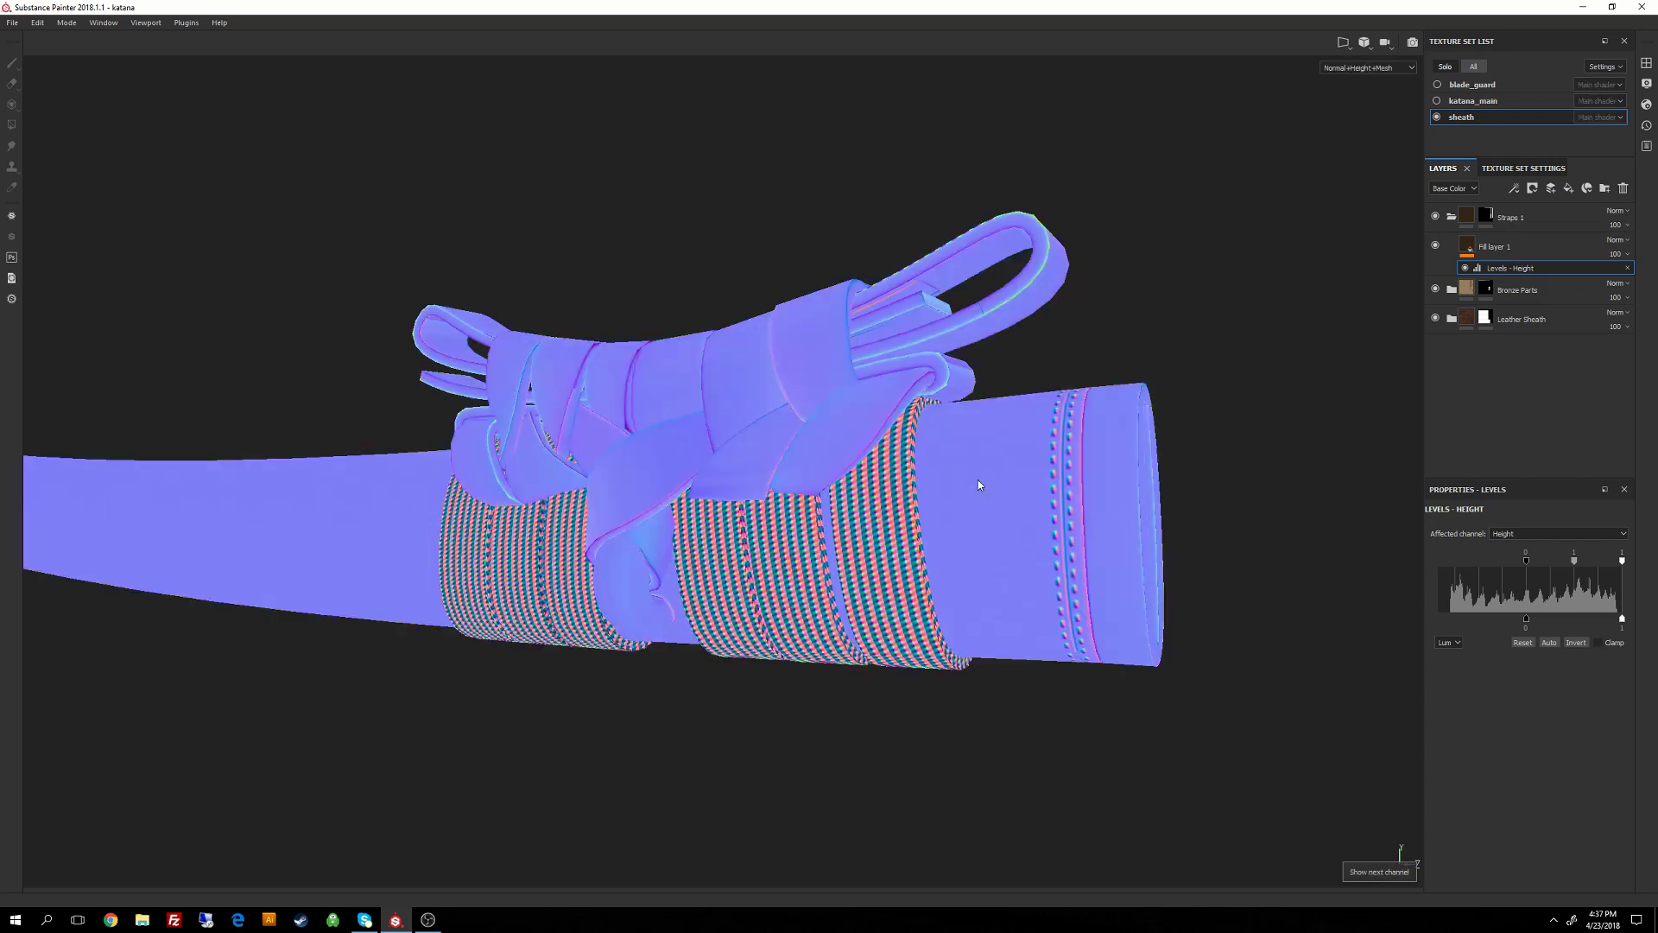
key("c")
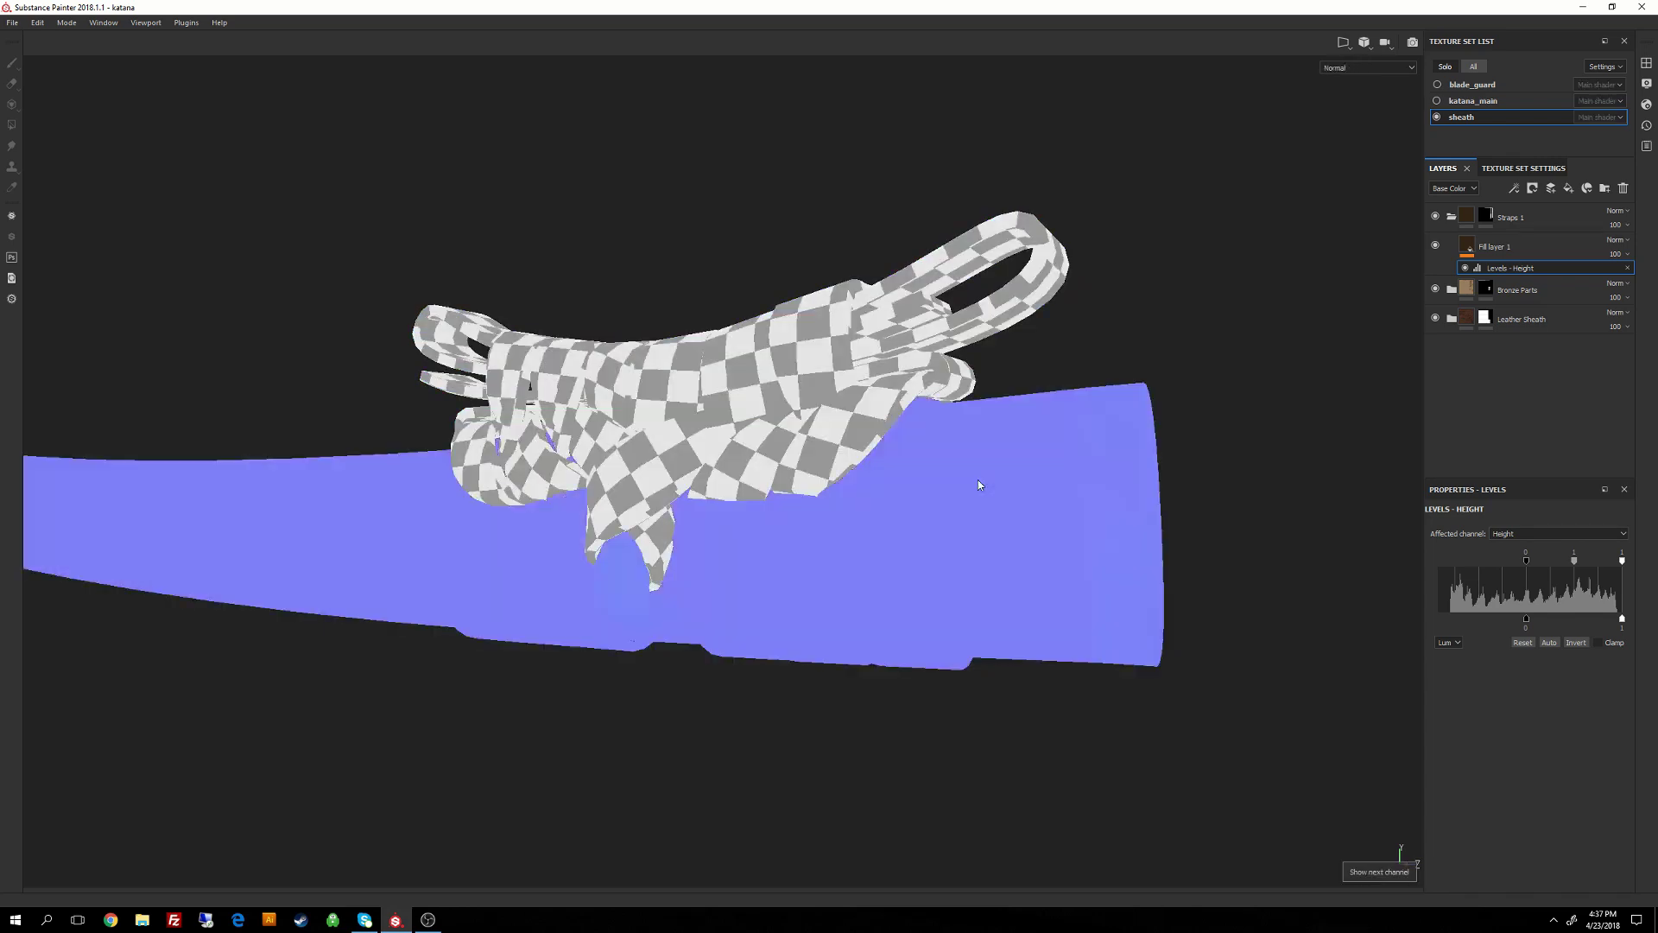
left_click(1408, 67)
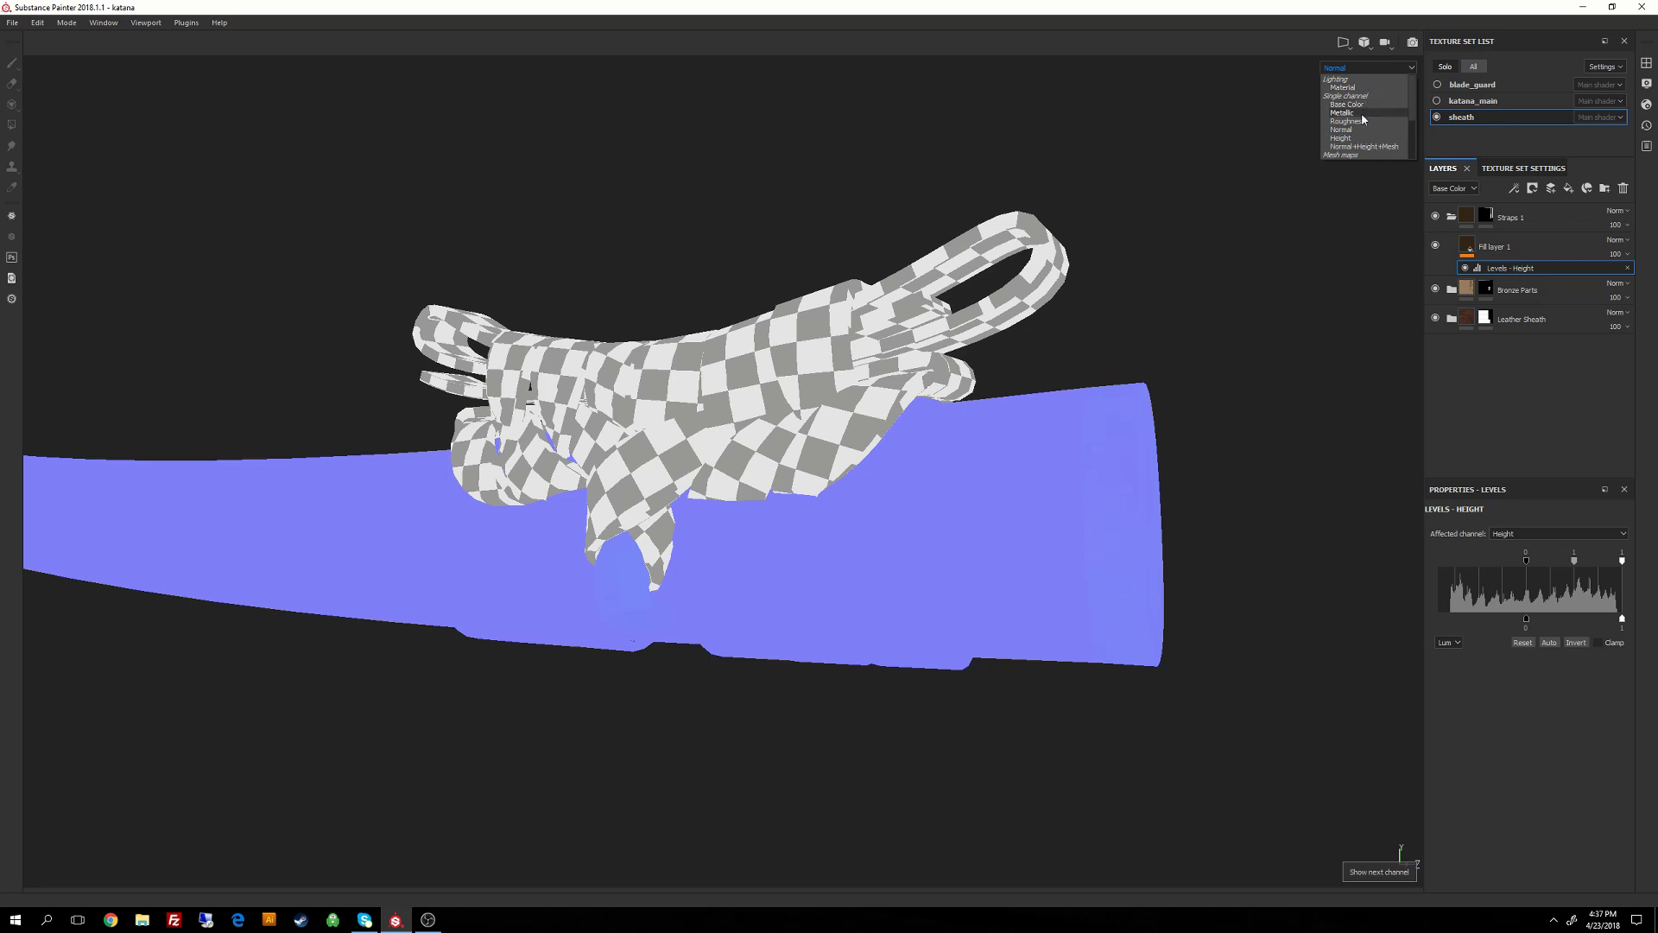
left_click(1344, 138)
scroll(872, 524, "up", 2)
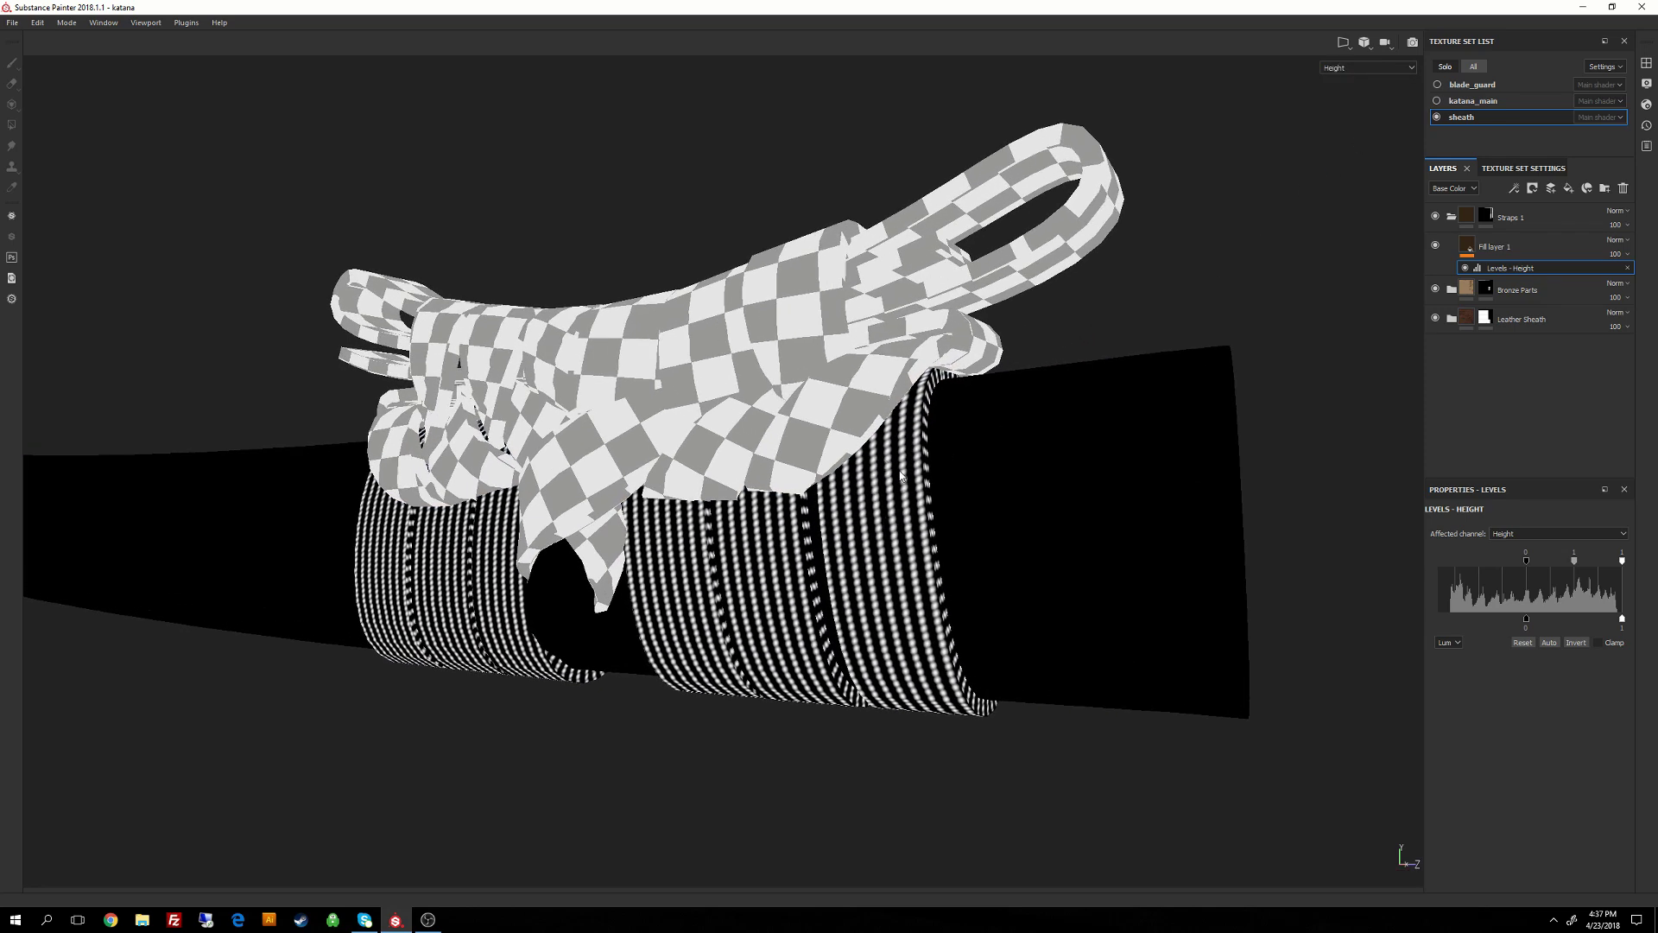
Raise the low output level of the strap's Height levels to about 0.79 and check the straps in the material view.
left_click_drag(901, 475, 892, 489, "alt")
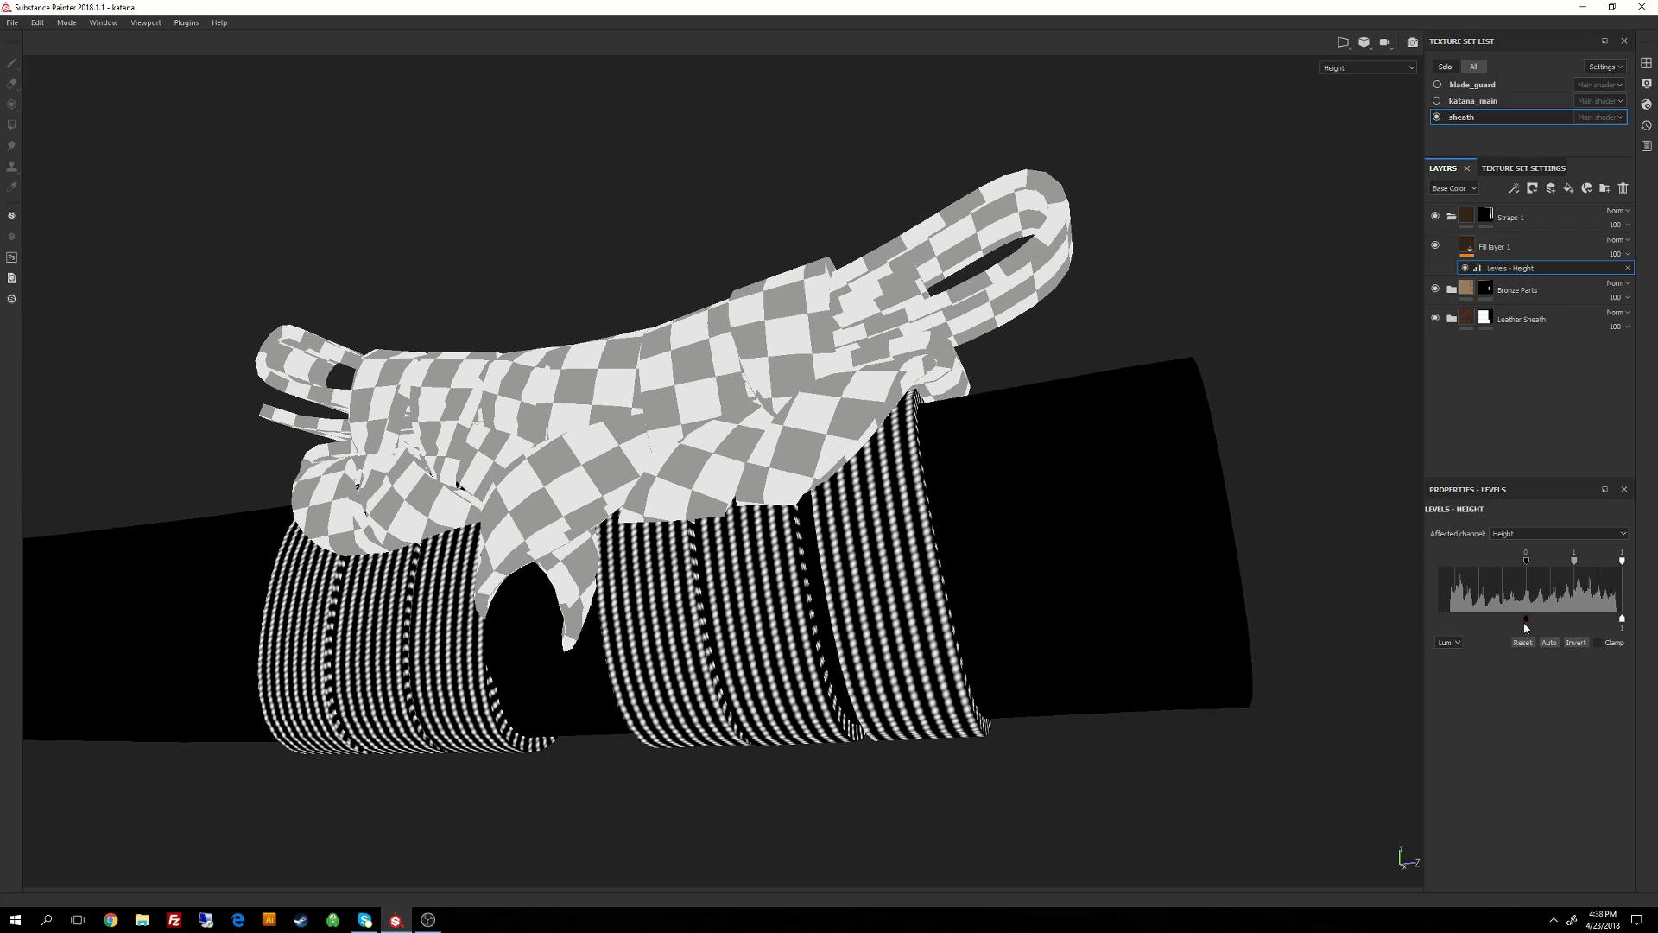
left_click_drag(1528, 620, 1597, 626)
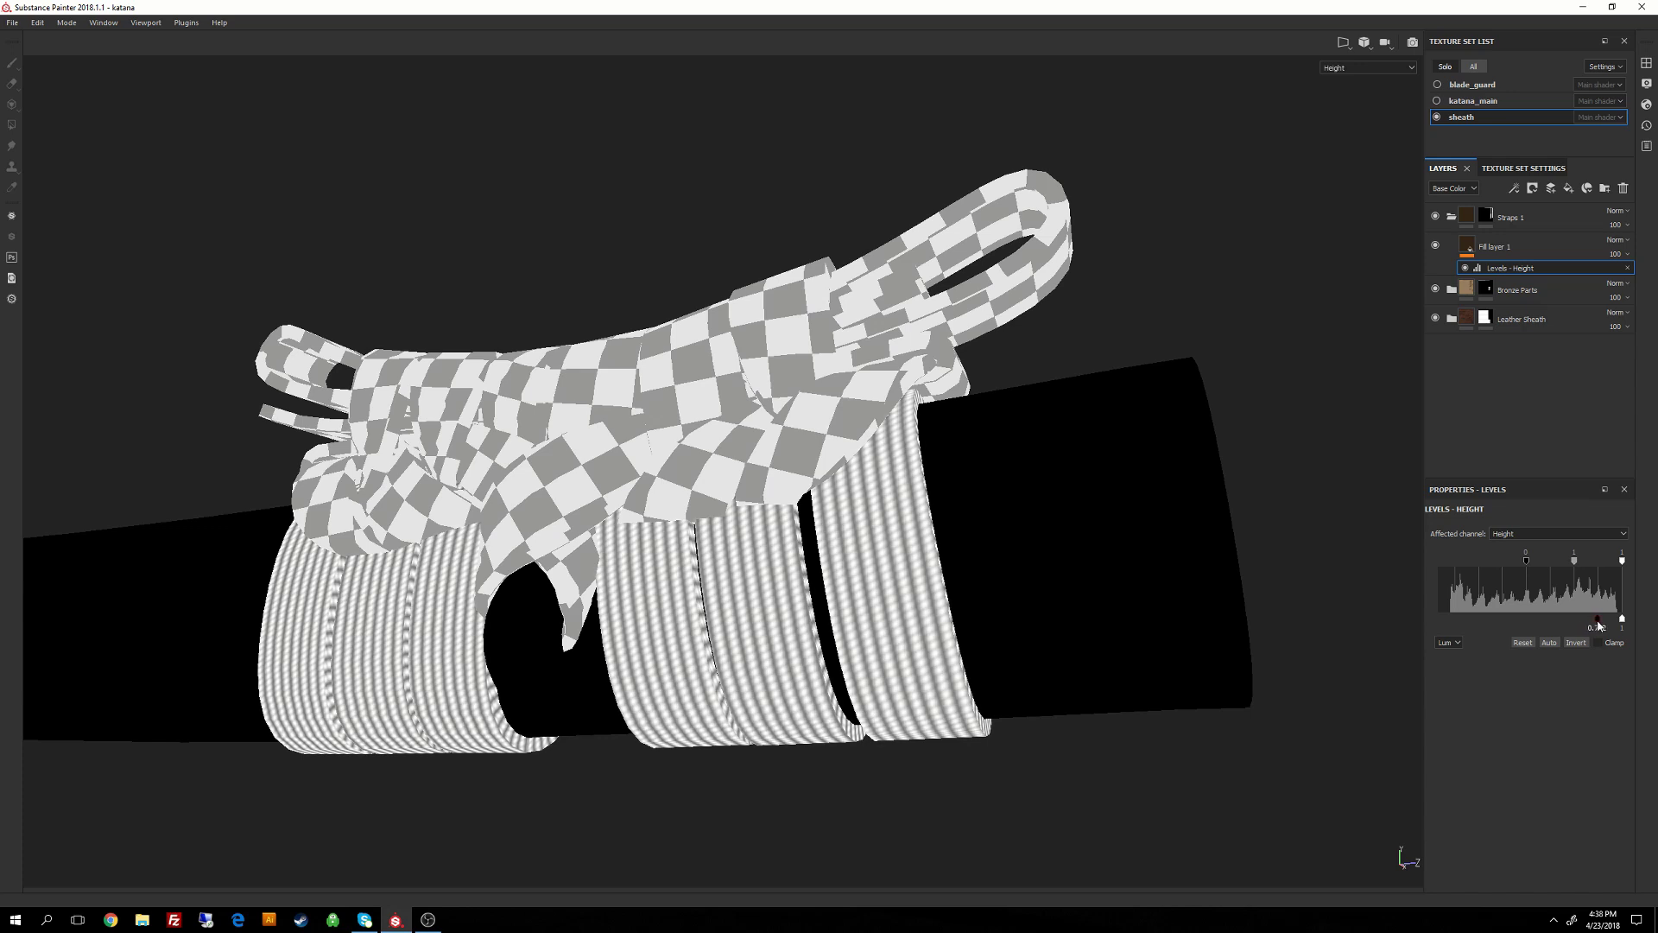
left_click_drag(1598, 625, 1601, 626)
left_click_drag(1185, 443, 1092, 461, "alt")
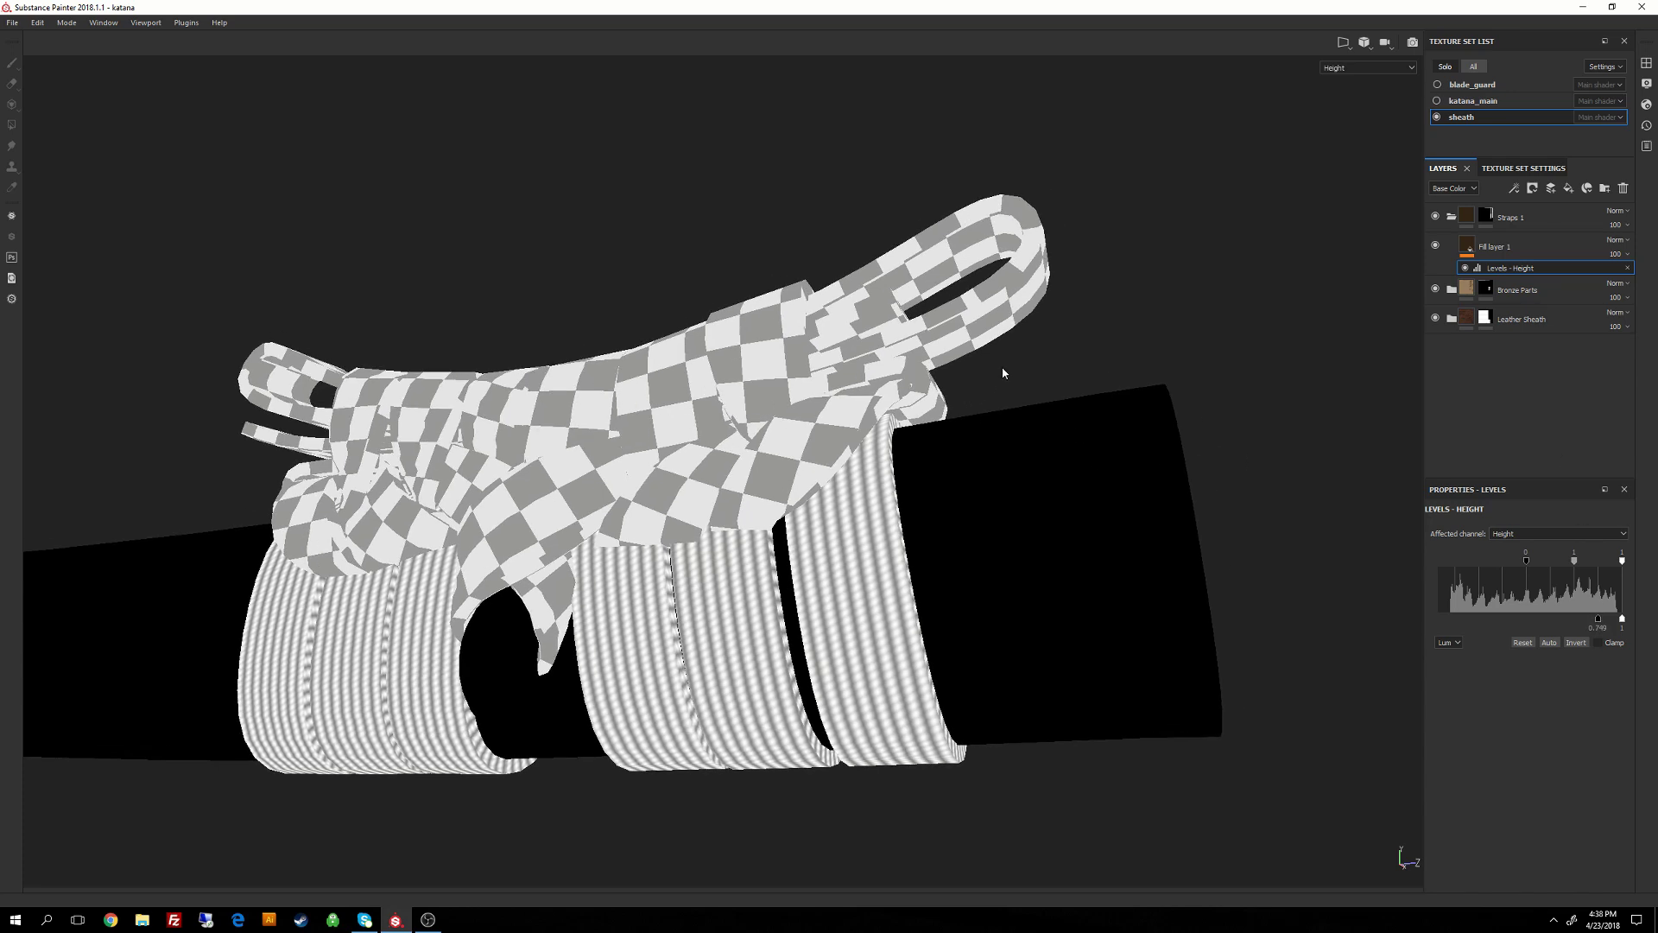
key("m")
left_click_drag(984, 443, 997, 348, "alt")
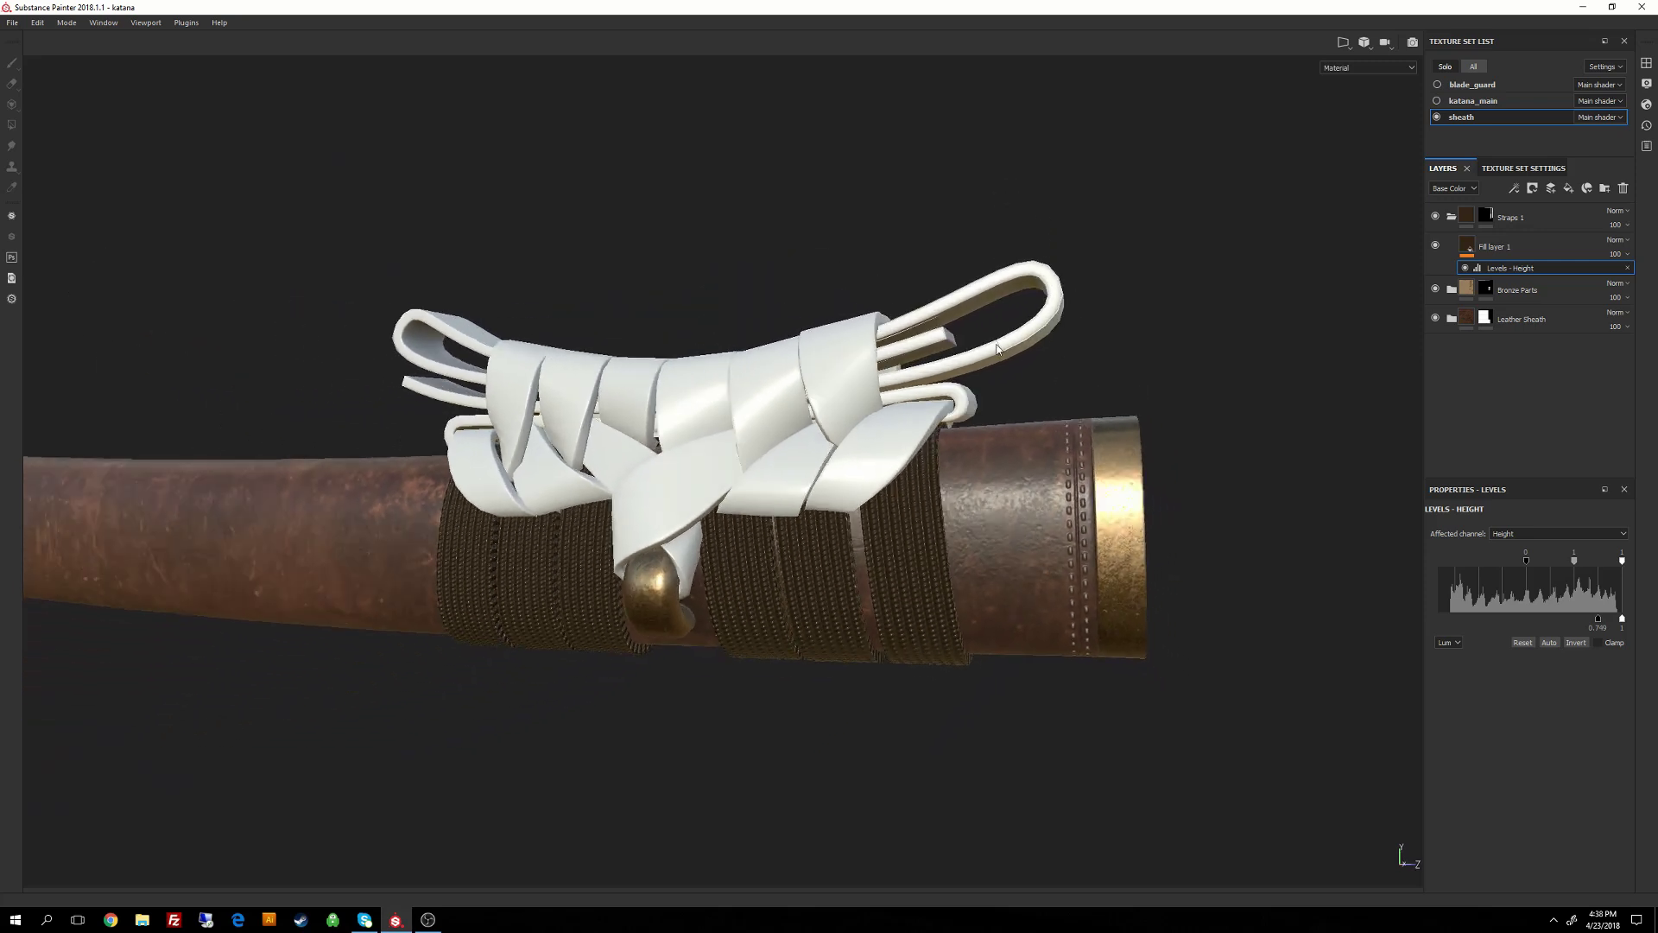
left_click_drag(940, 286, 962, 259, "alt")
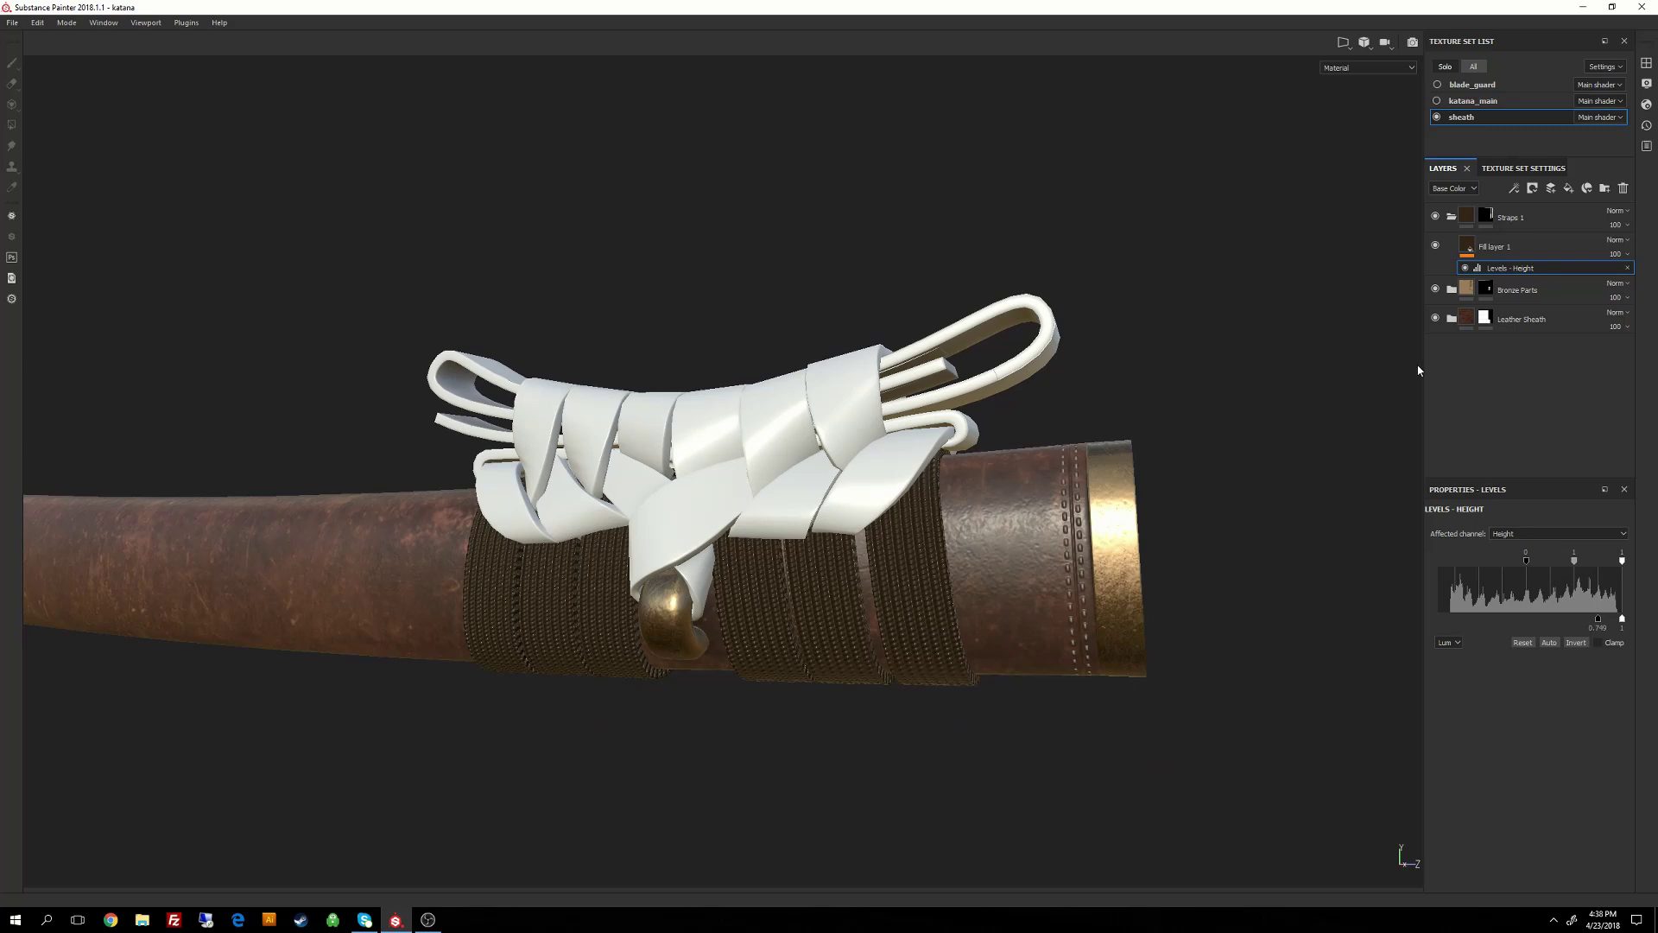
Add an Ambient occlusion channel to the sheath texture set with the strap fill layer selected.
left_click(1511, 247)
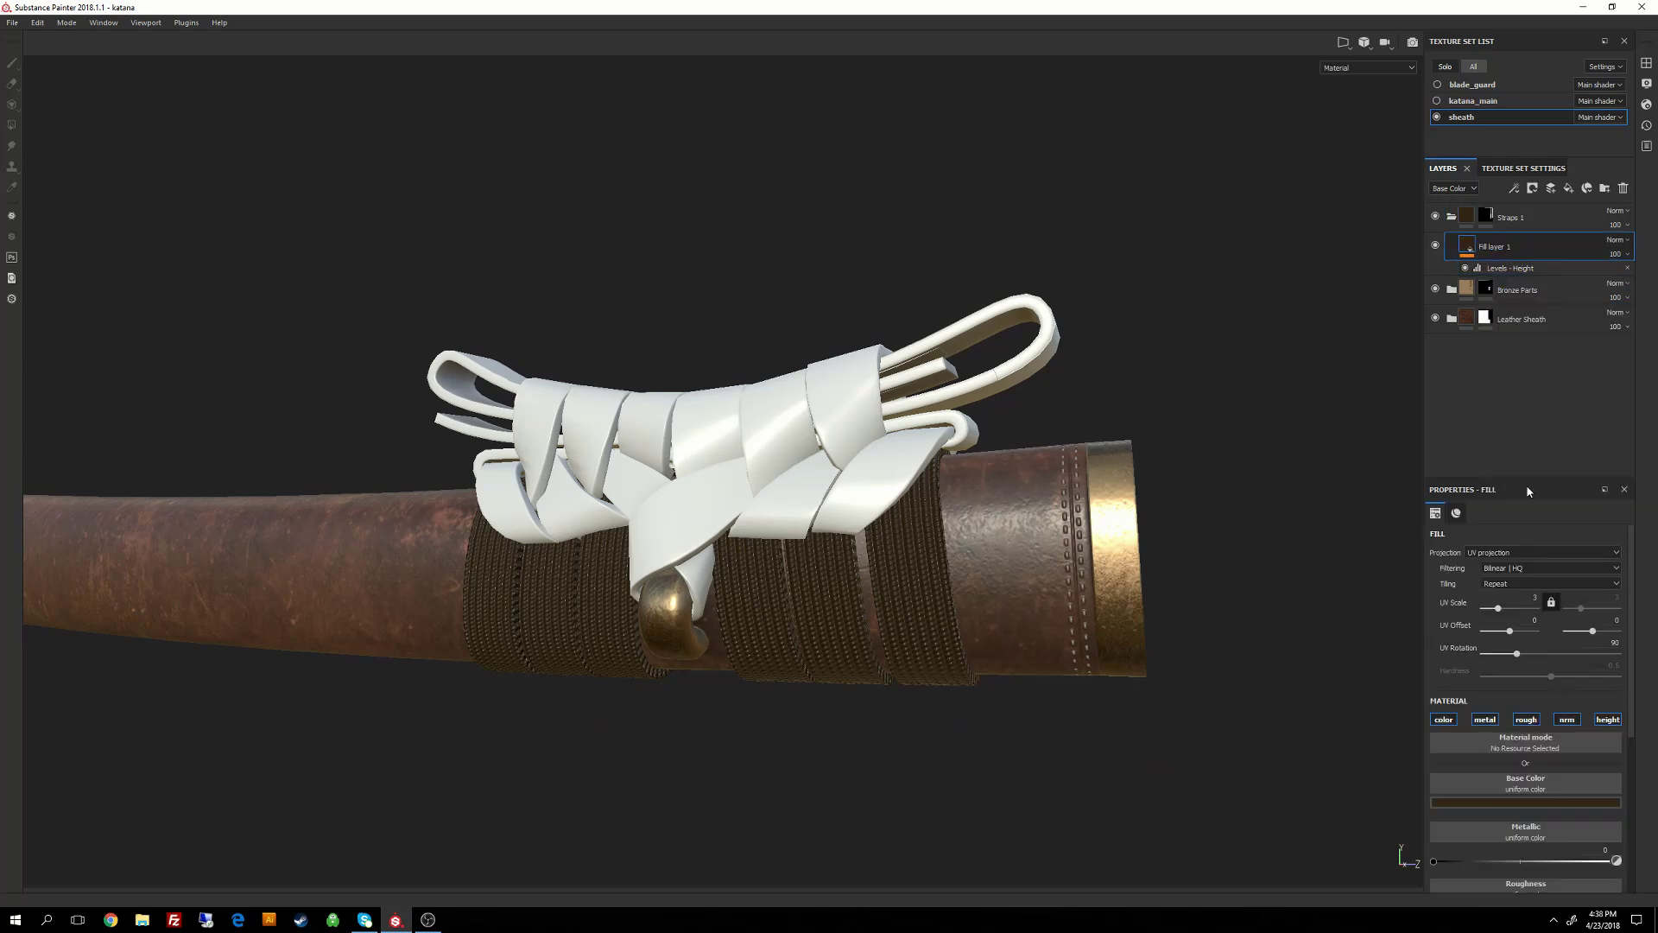
scroll(1606, 760, "down", 5)
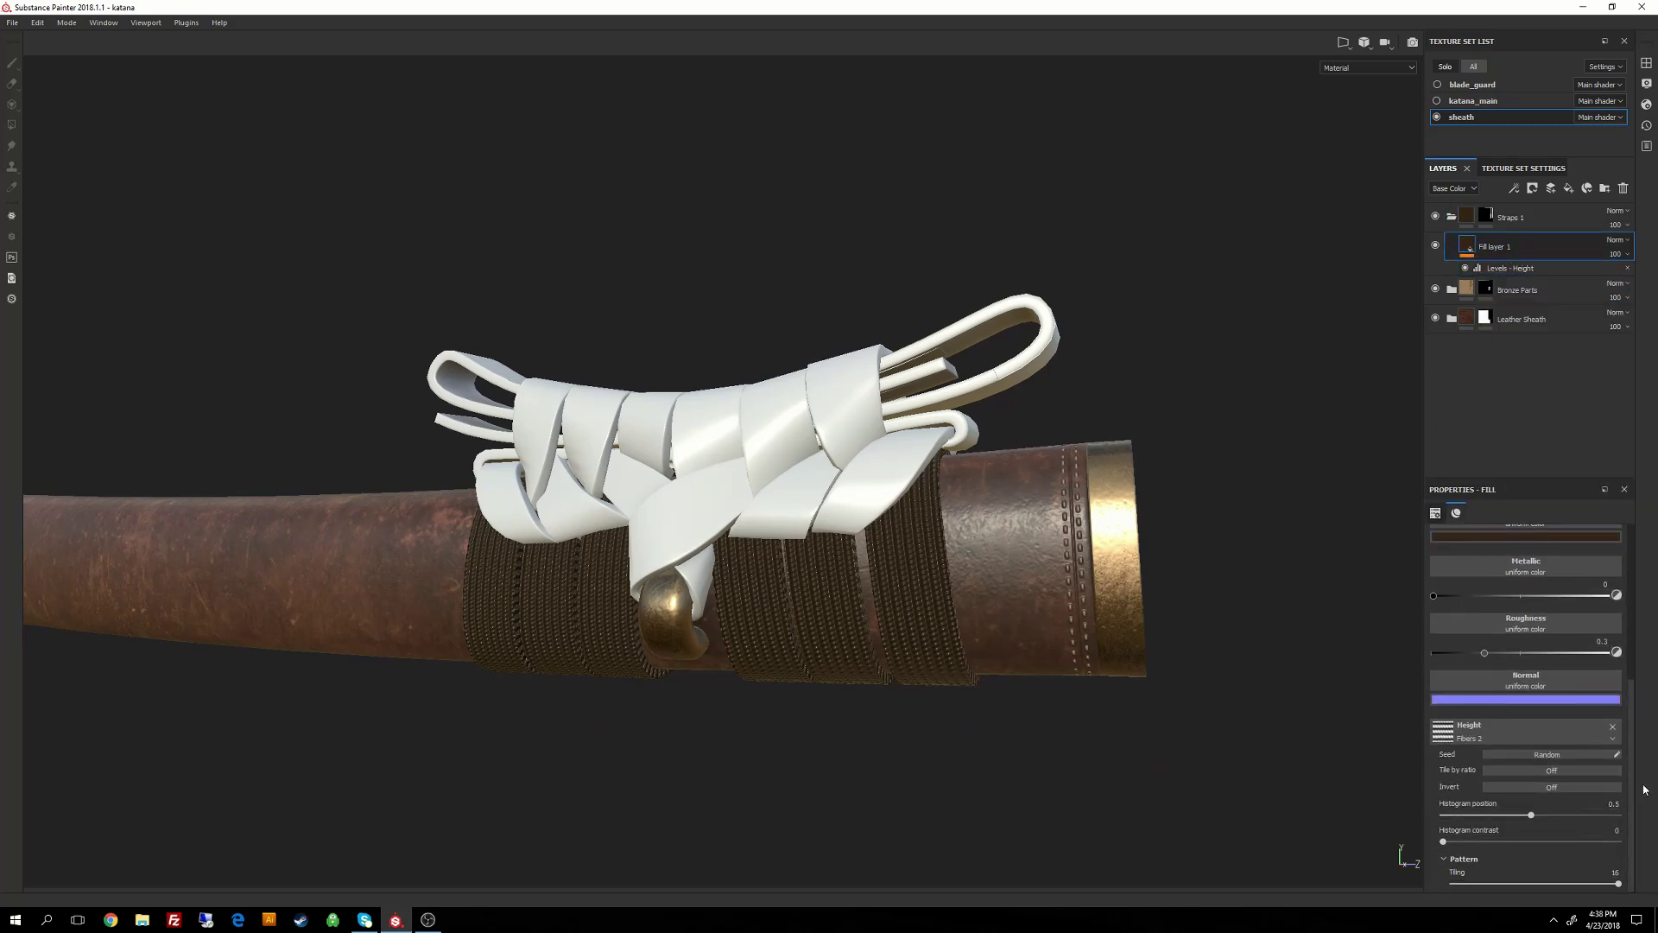
scroll(1612, 704, "up", 5)
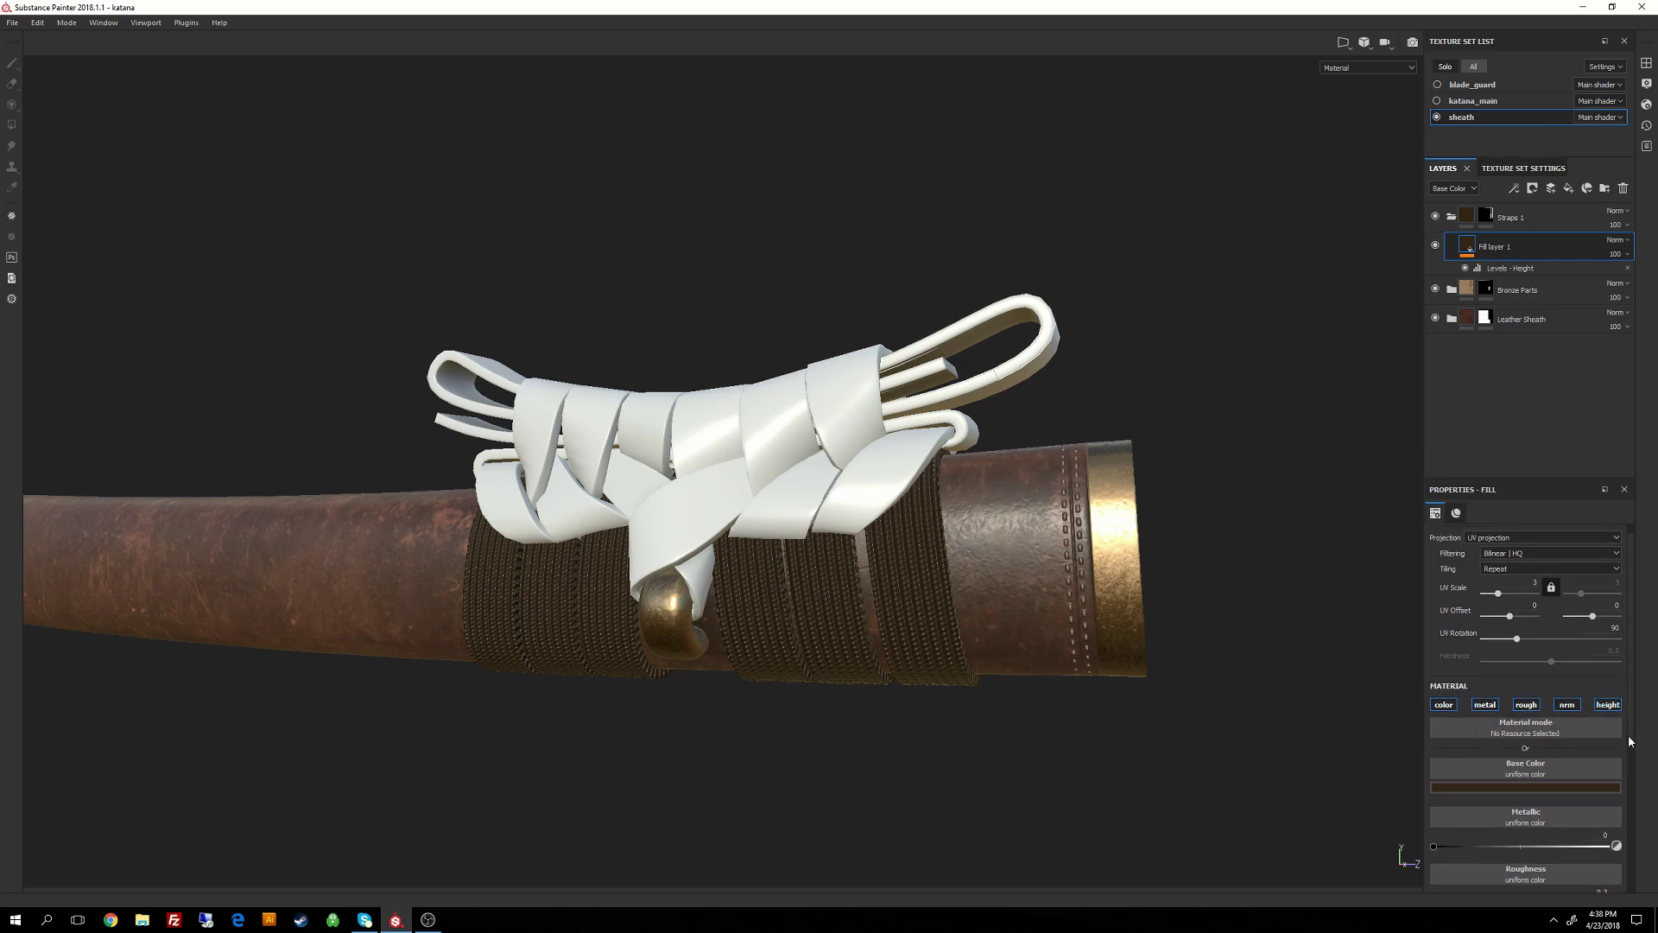
left_click_drag(1635, 691, 1633, 659)
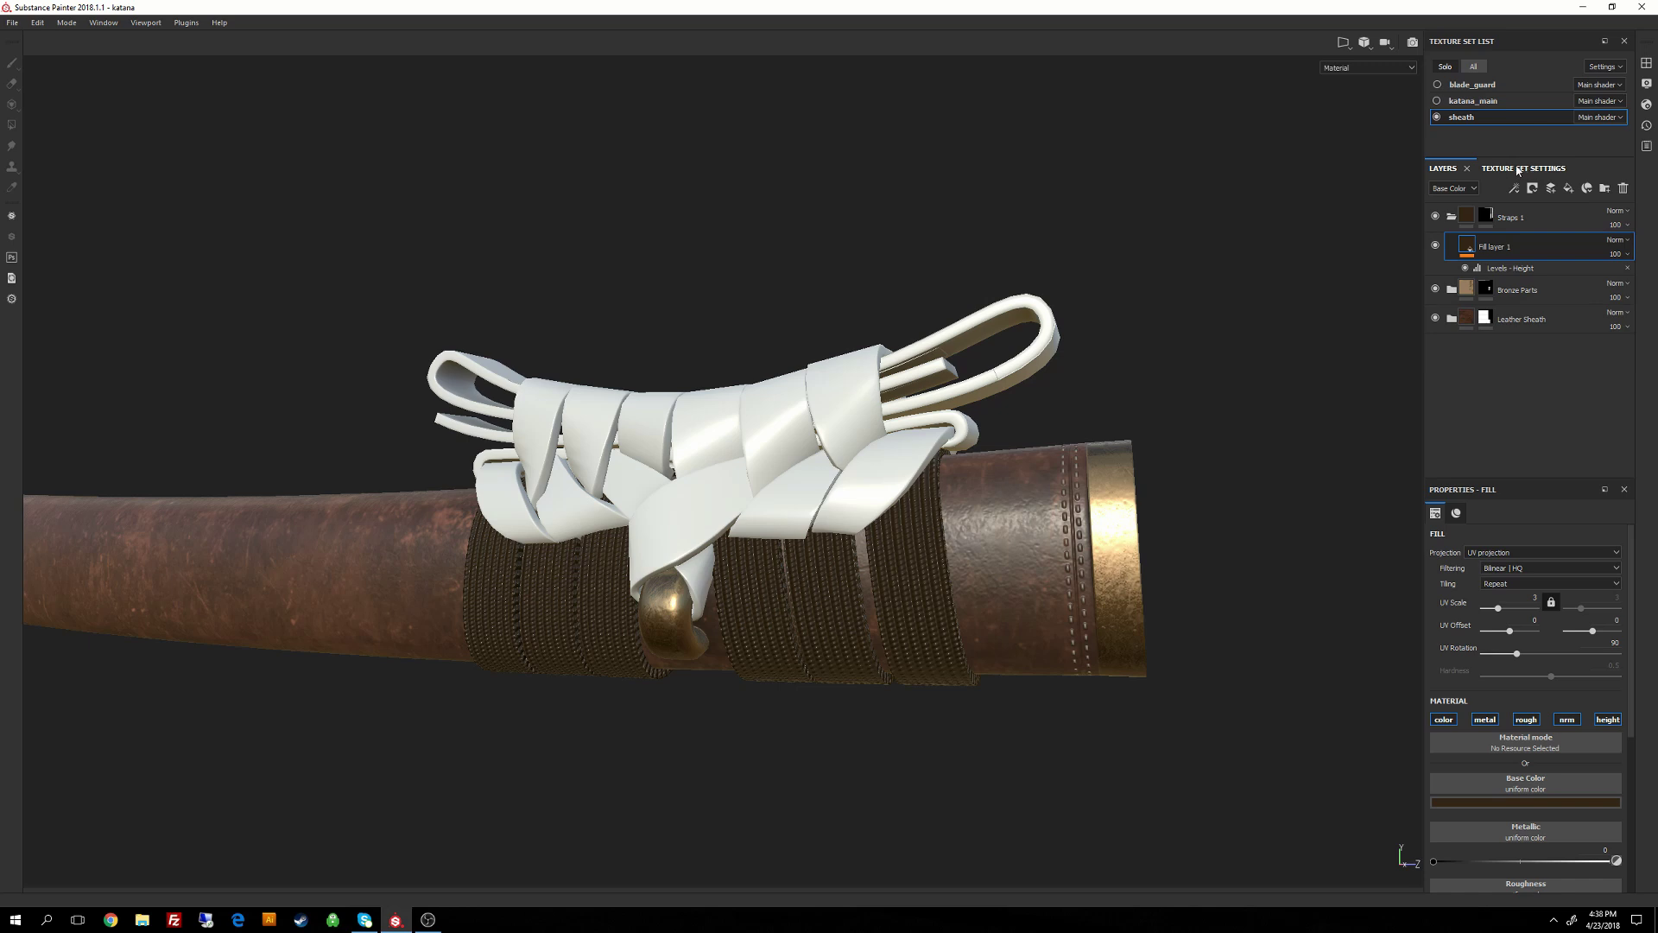
left_click(1518, 168)
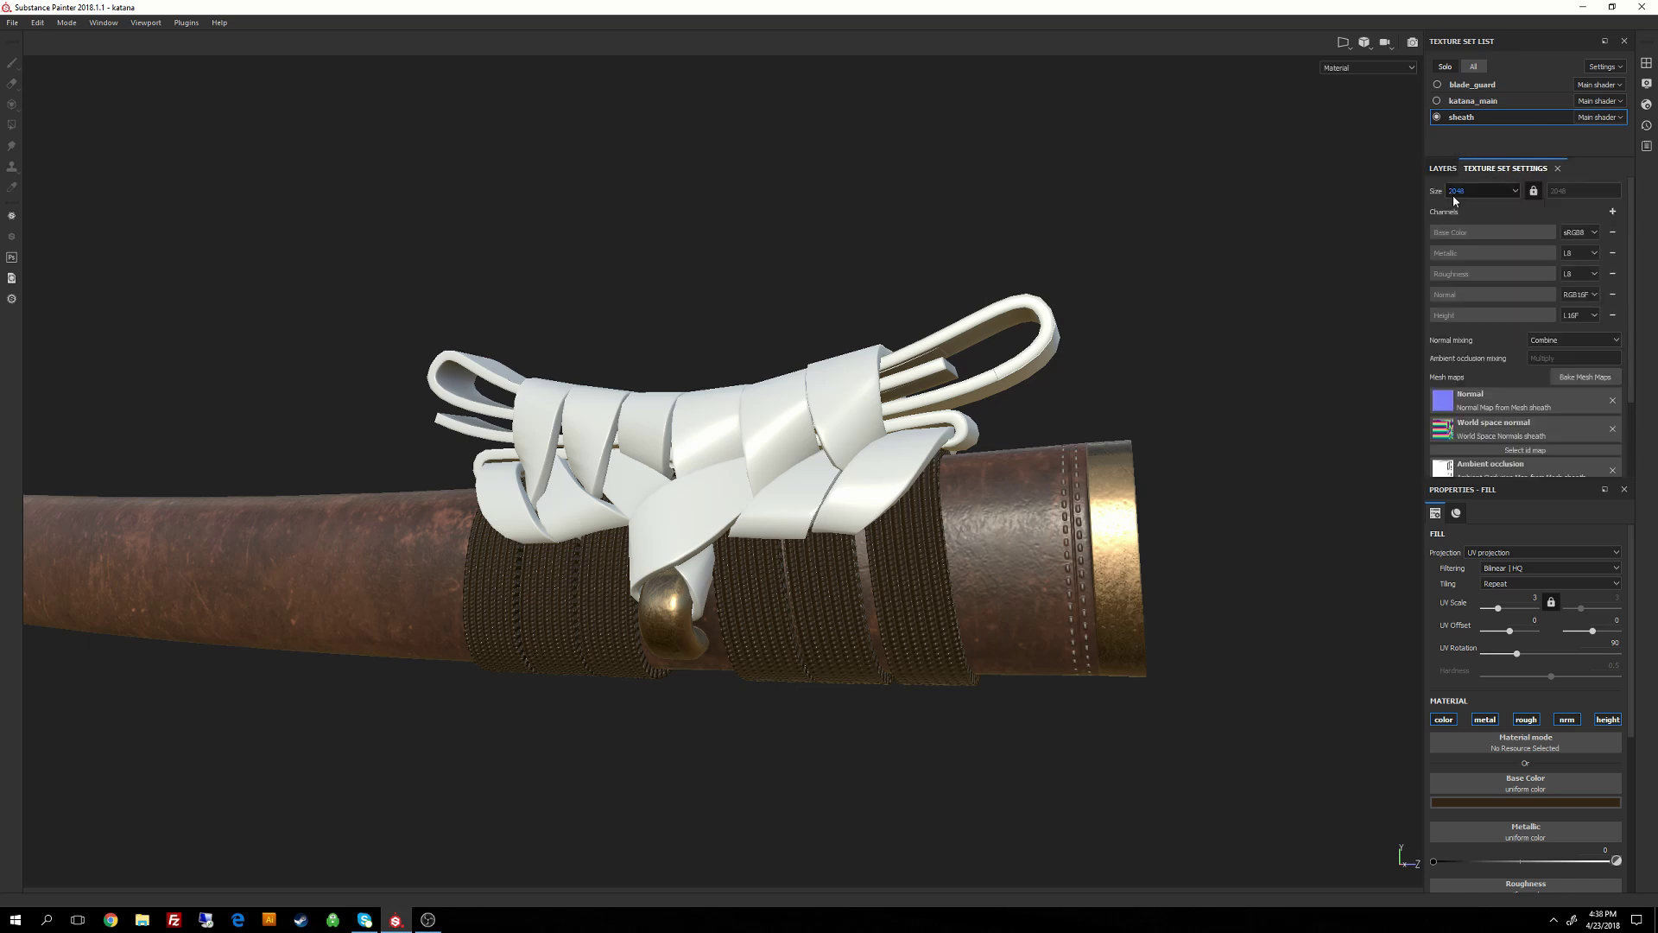
left_click(1613, 213)
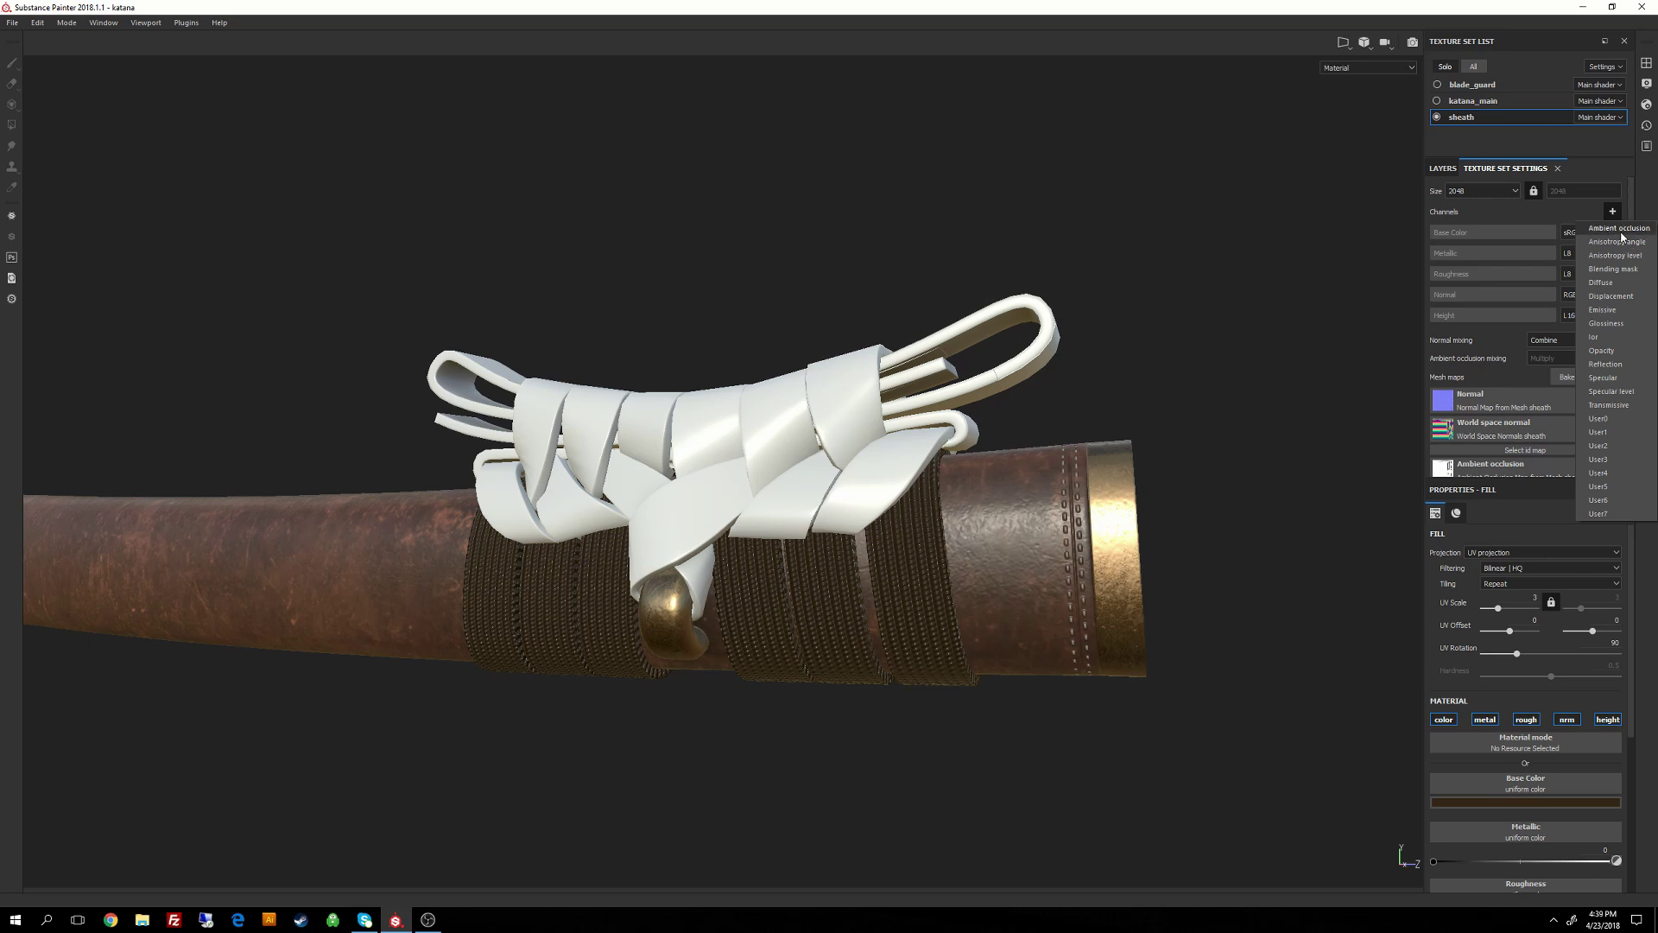
left_click(1620, 229)
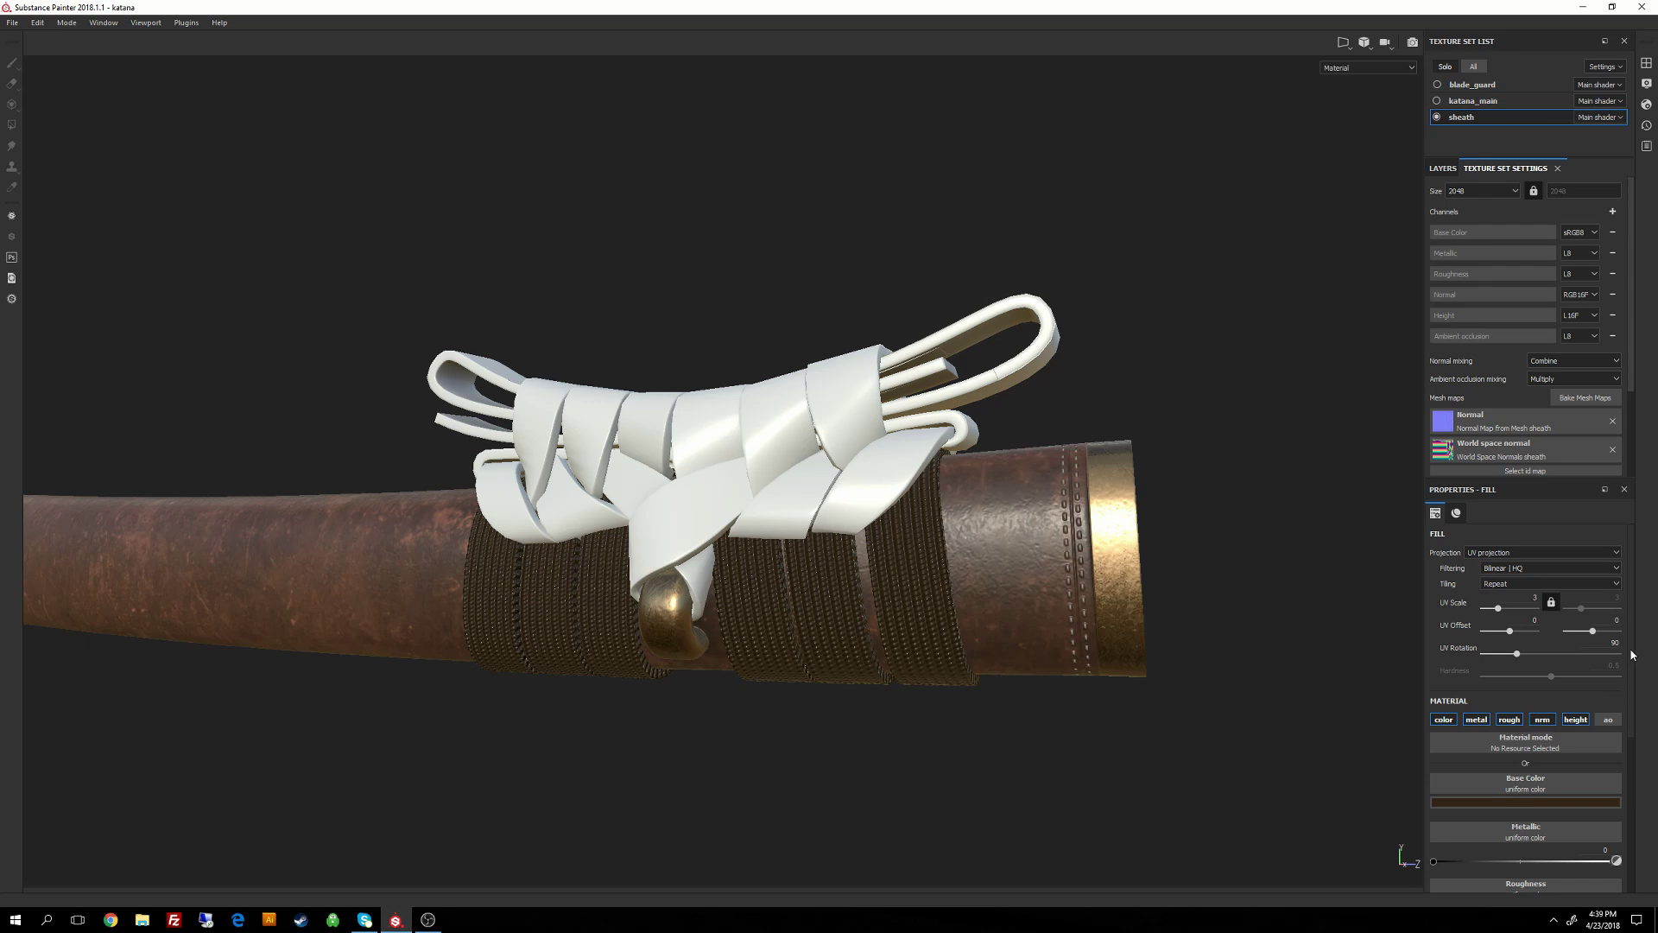
Bring back the shelf and assign the Fibers 2 procedural to the strap fill layer's ambient occlusion channel.
mouse_move(1634, 650)
left_mouse_down()
mouse_move(1633, 697)
mouse_move(1632, 646)
left_mouse_up()
left_click_drag(1634, 691, 1308, 803)
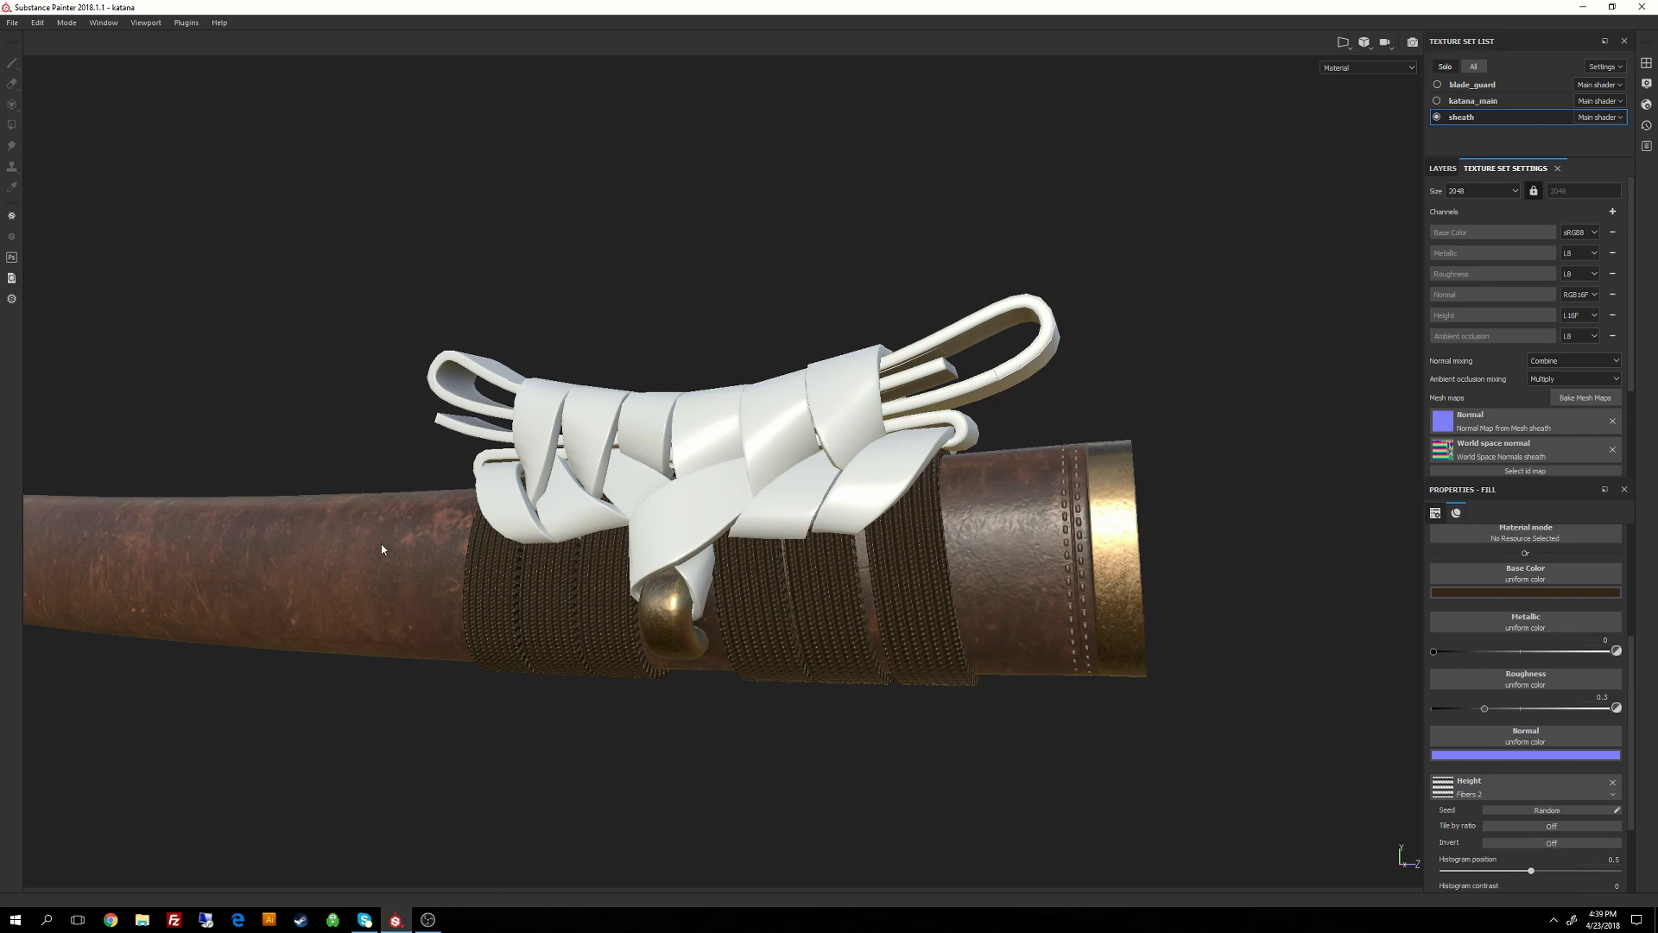
left_click(103, 23)
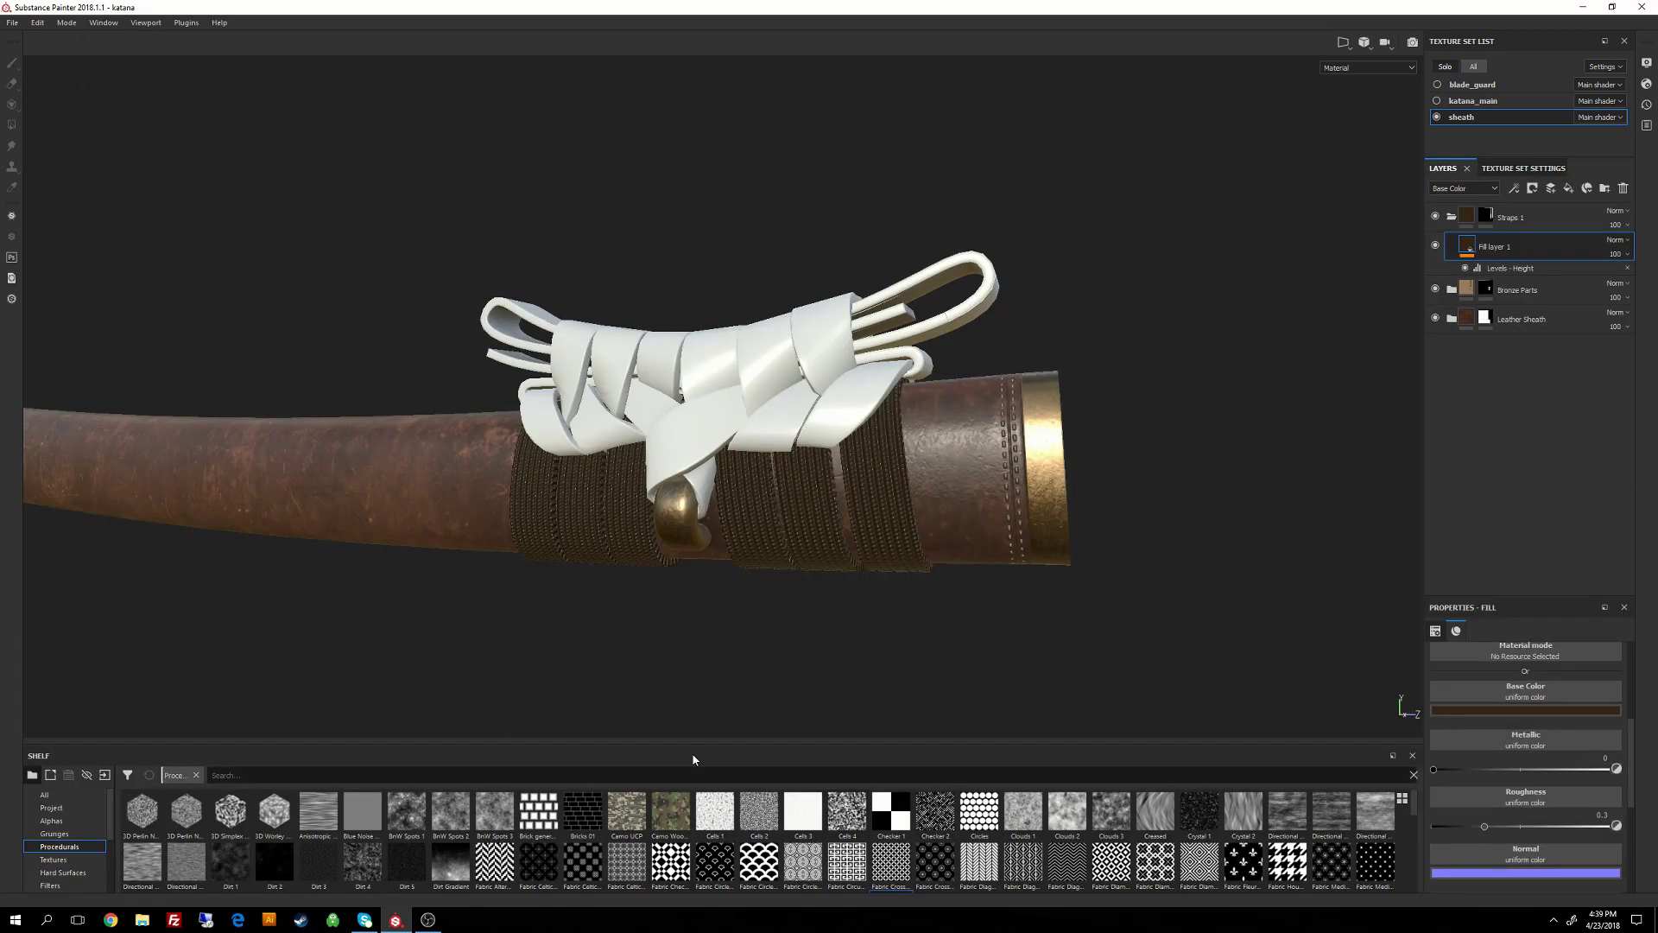
scroll(898, 851, "down", 5)
scroll(907, 855, "up", 3)
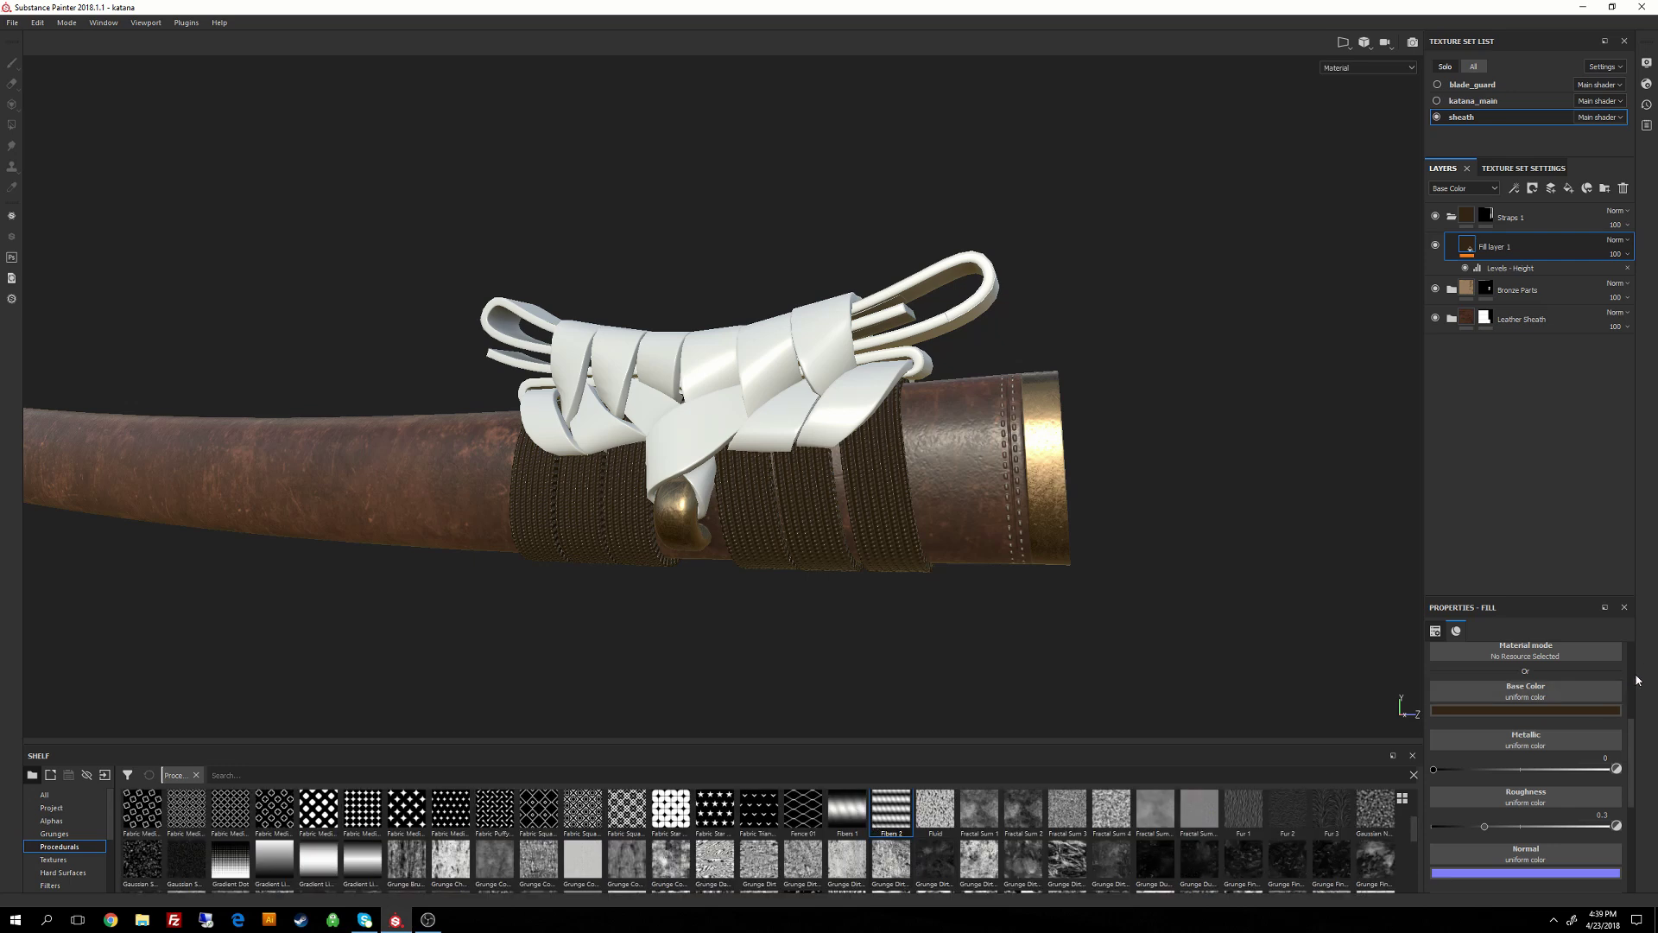
scroll(1633, 730, "up", 3)
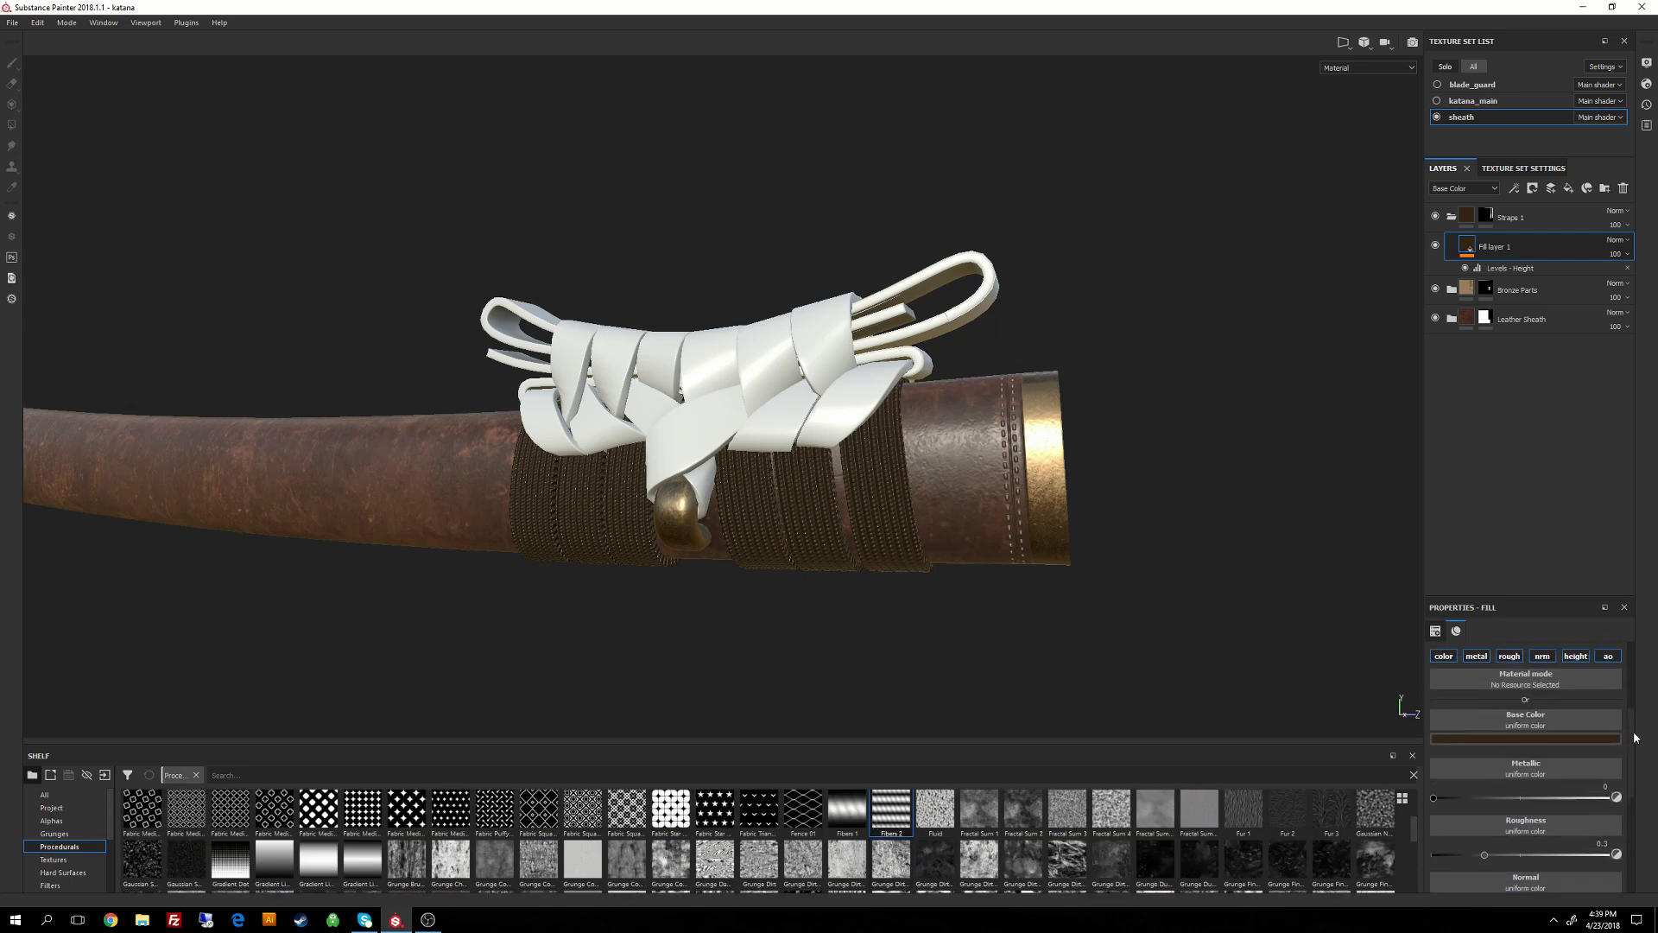
scroll(1634, 716, "down", 10)
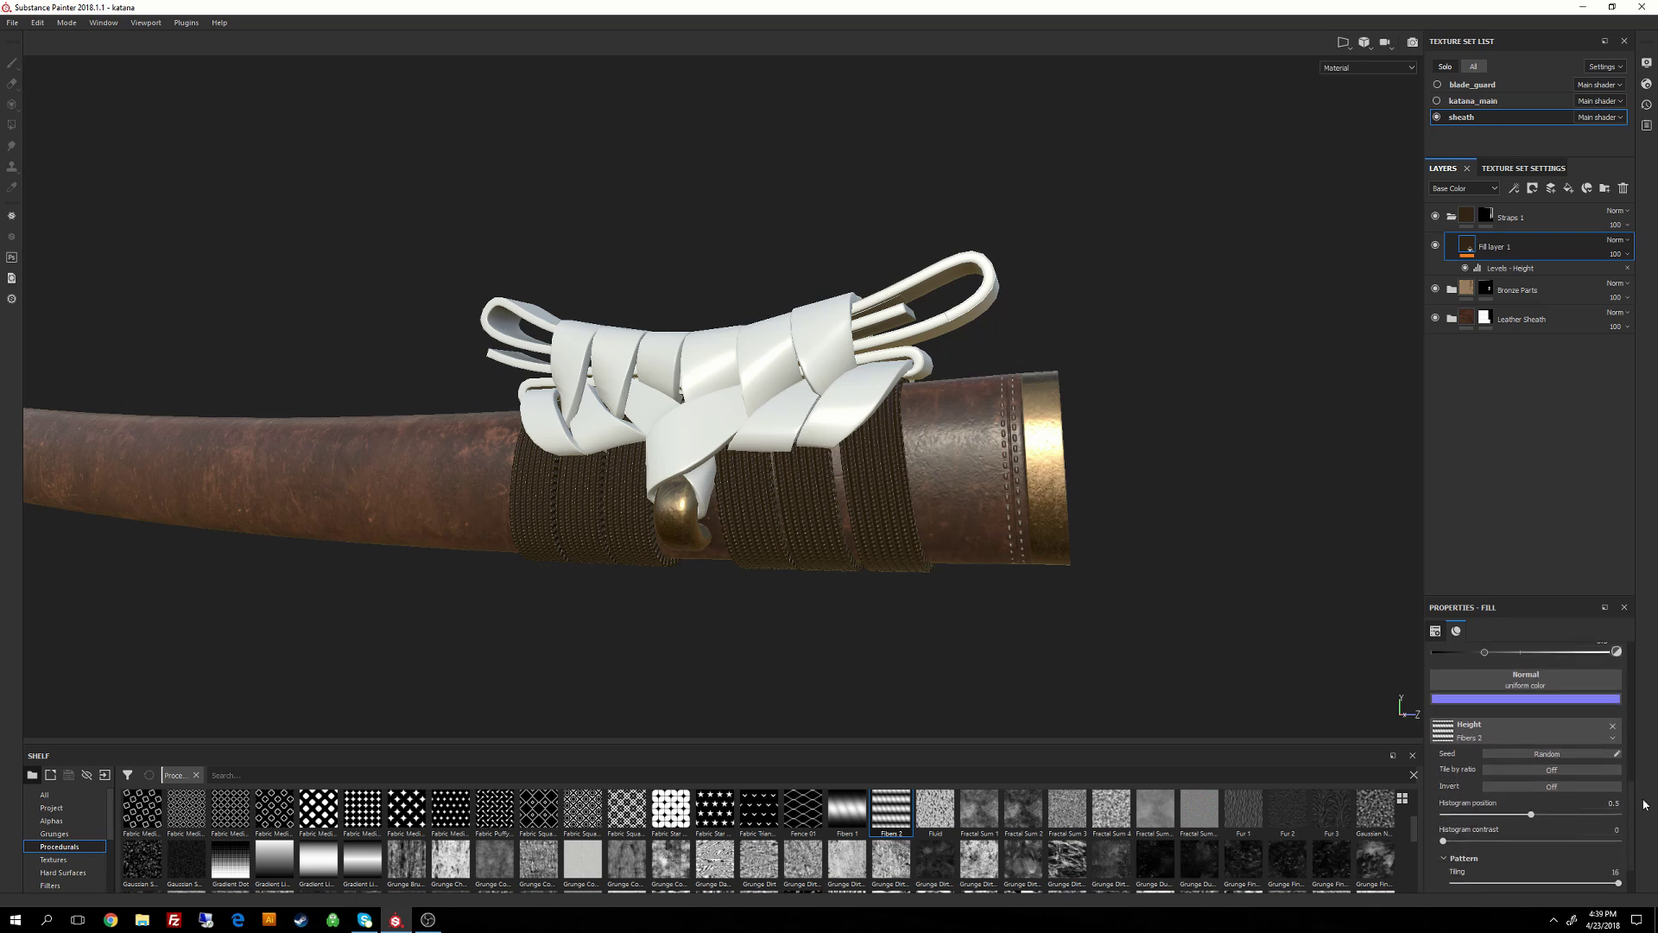
scroll(1643, 819, "down", 1)
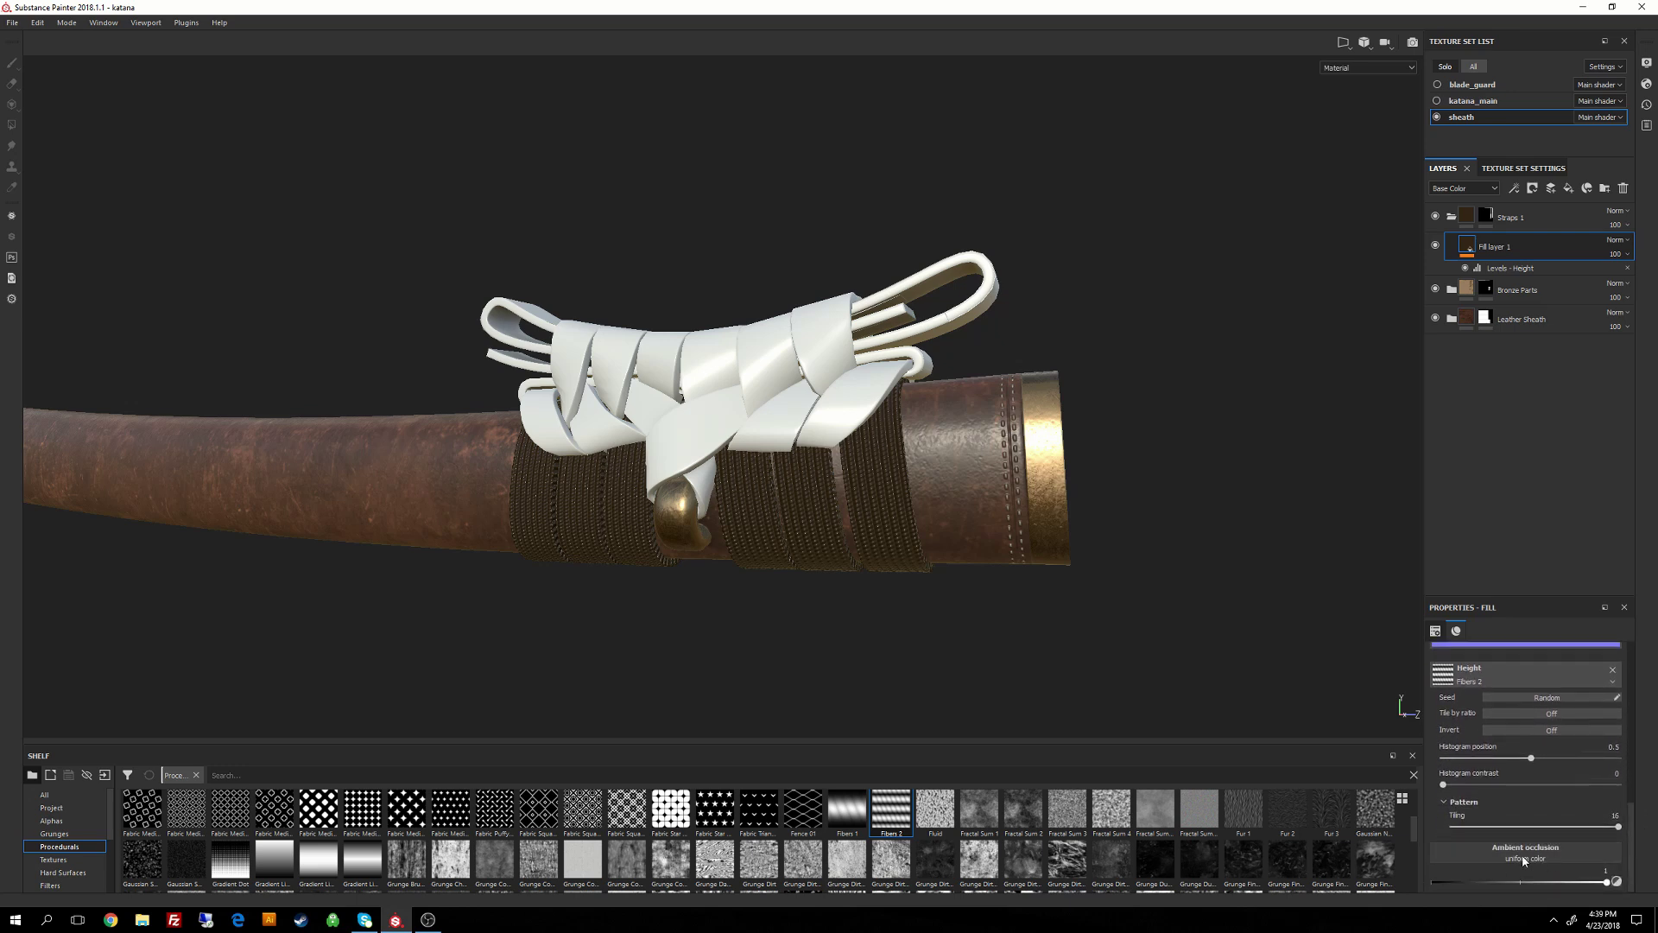
left_click_drag(878, 812, 1522, 851)
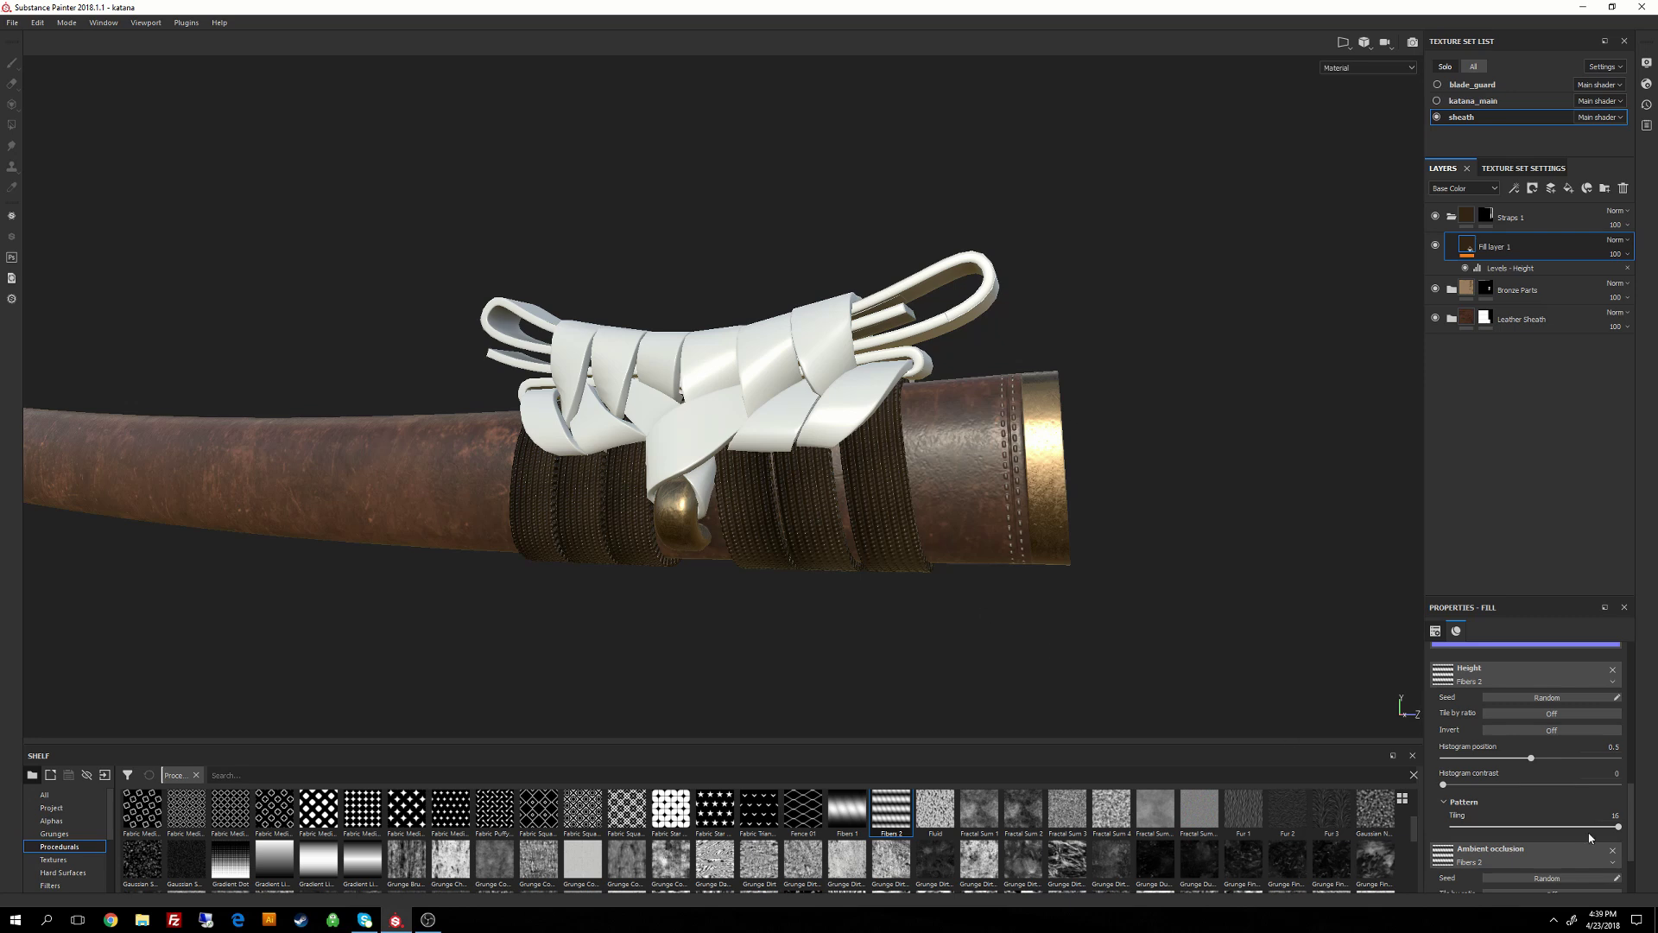
Set the tiling of the strap's ambient occlusion Fibers 2 pattern to 16 and inspect the weave up close.
scroll(1638, 855, "down", 3)
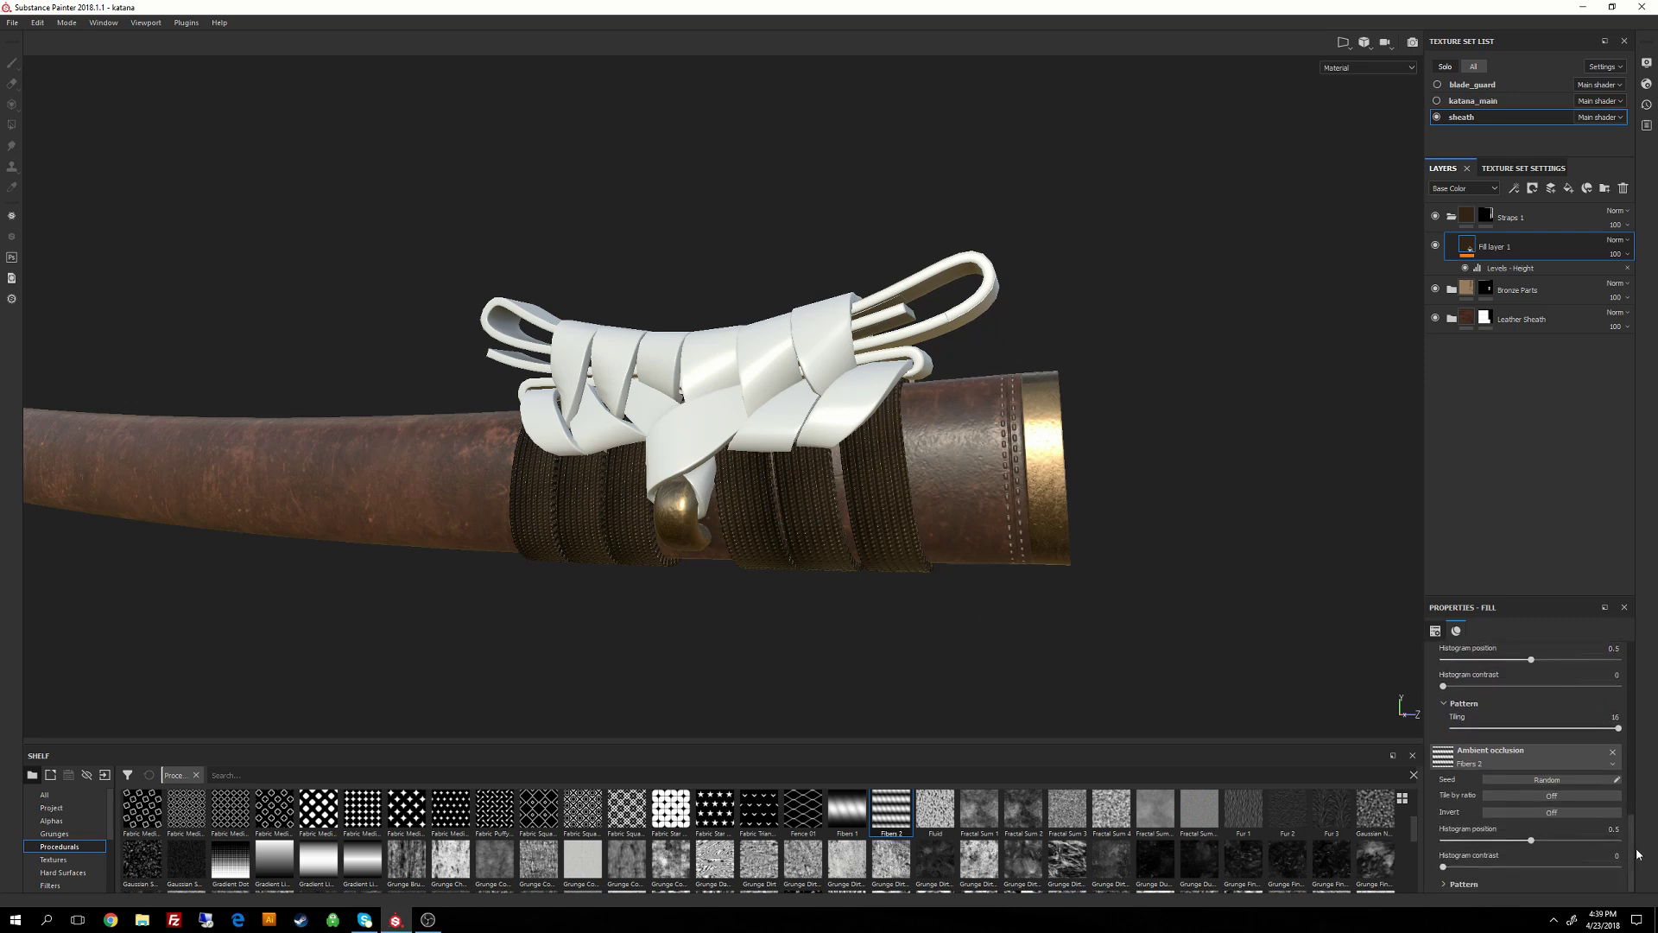
left_click(1614, 884)
scroll(1633, 824, "down", 1)
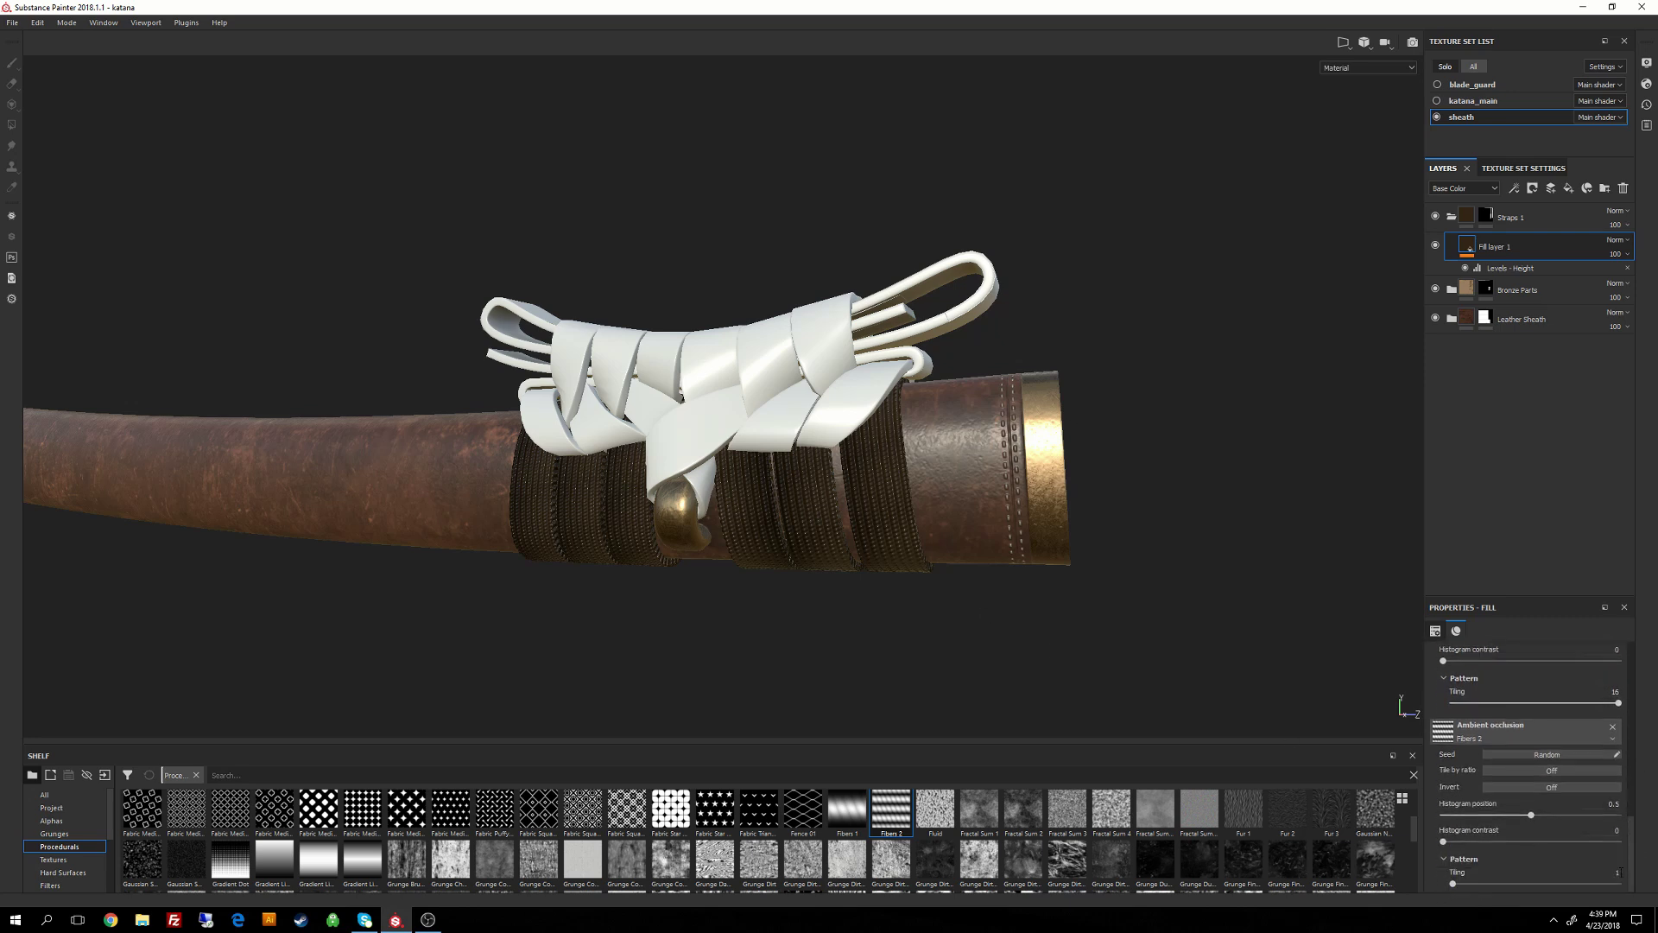
left_click_drag(1456, 886, 1618, 884)
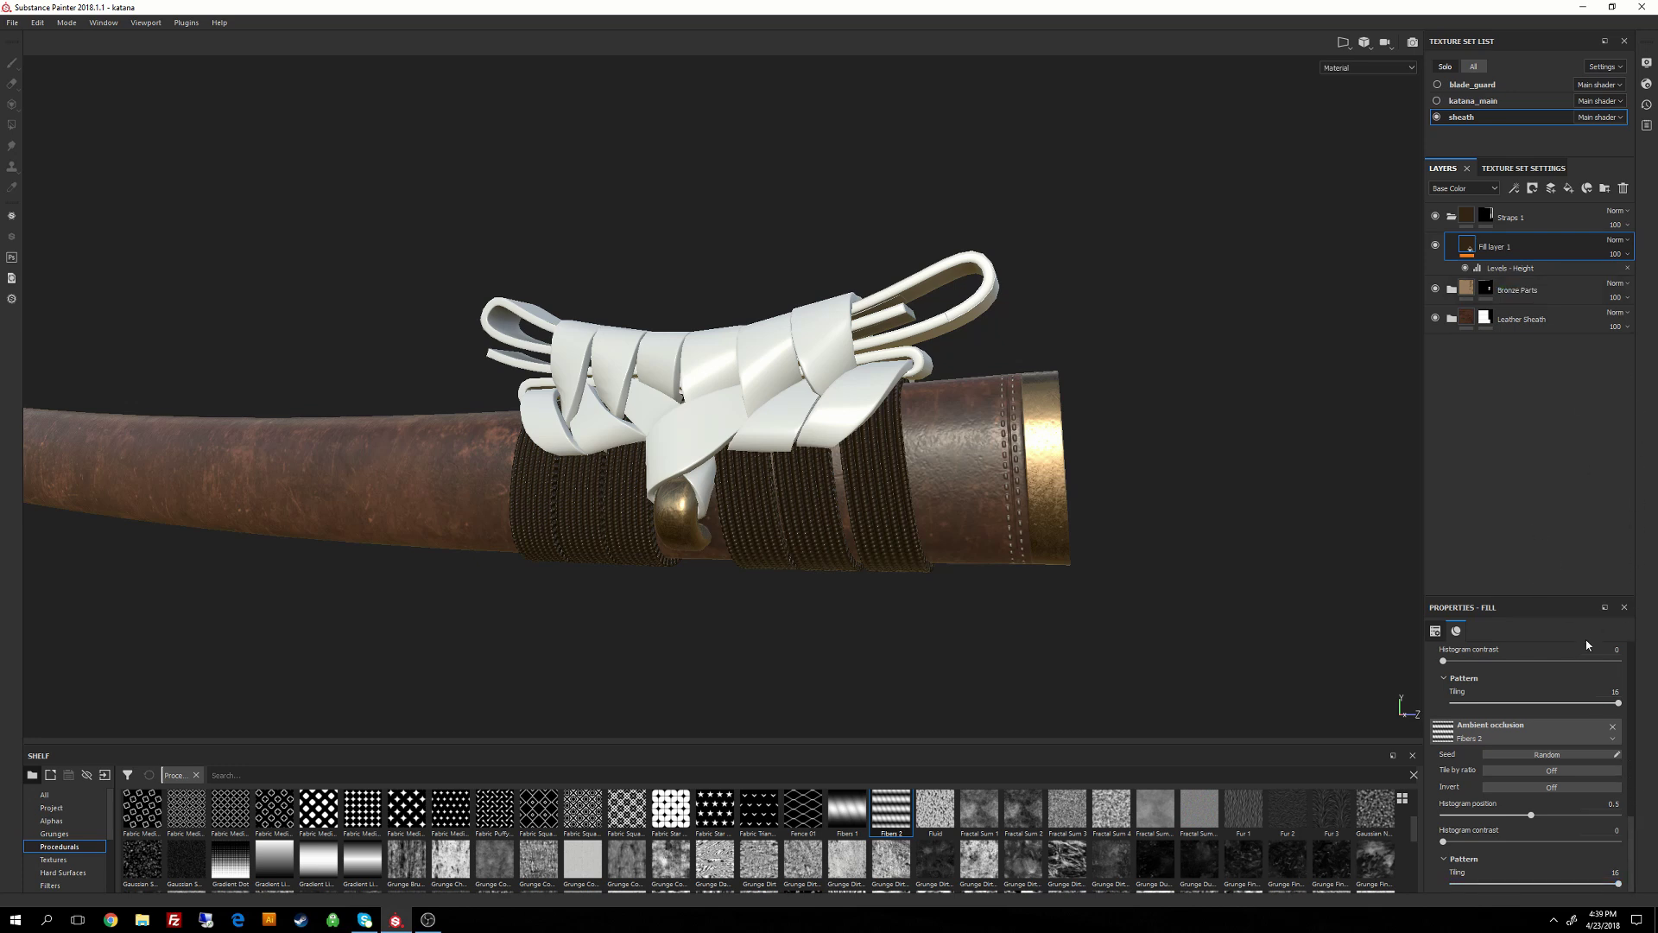
left_click_drag(1632, 831, 1639, 704)
scroll(1633, 704, "down", 1)
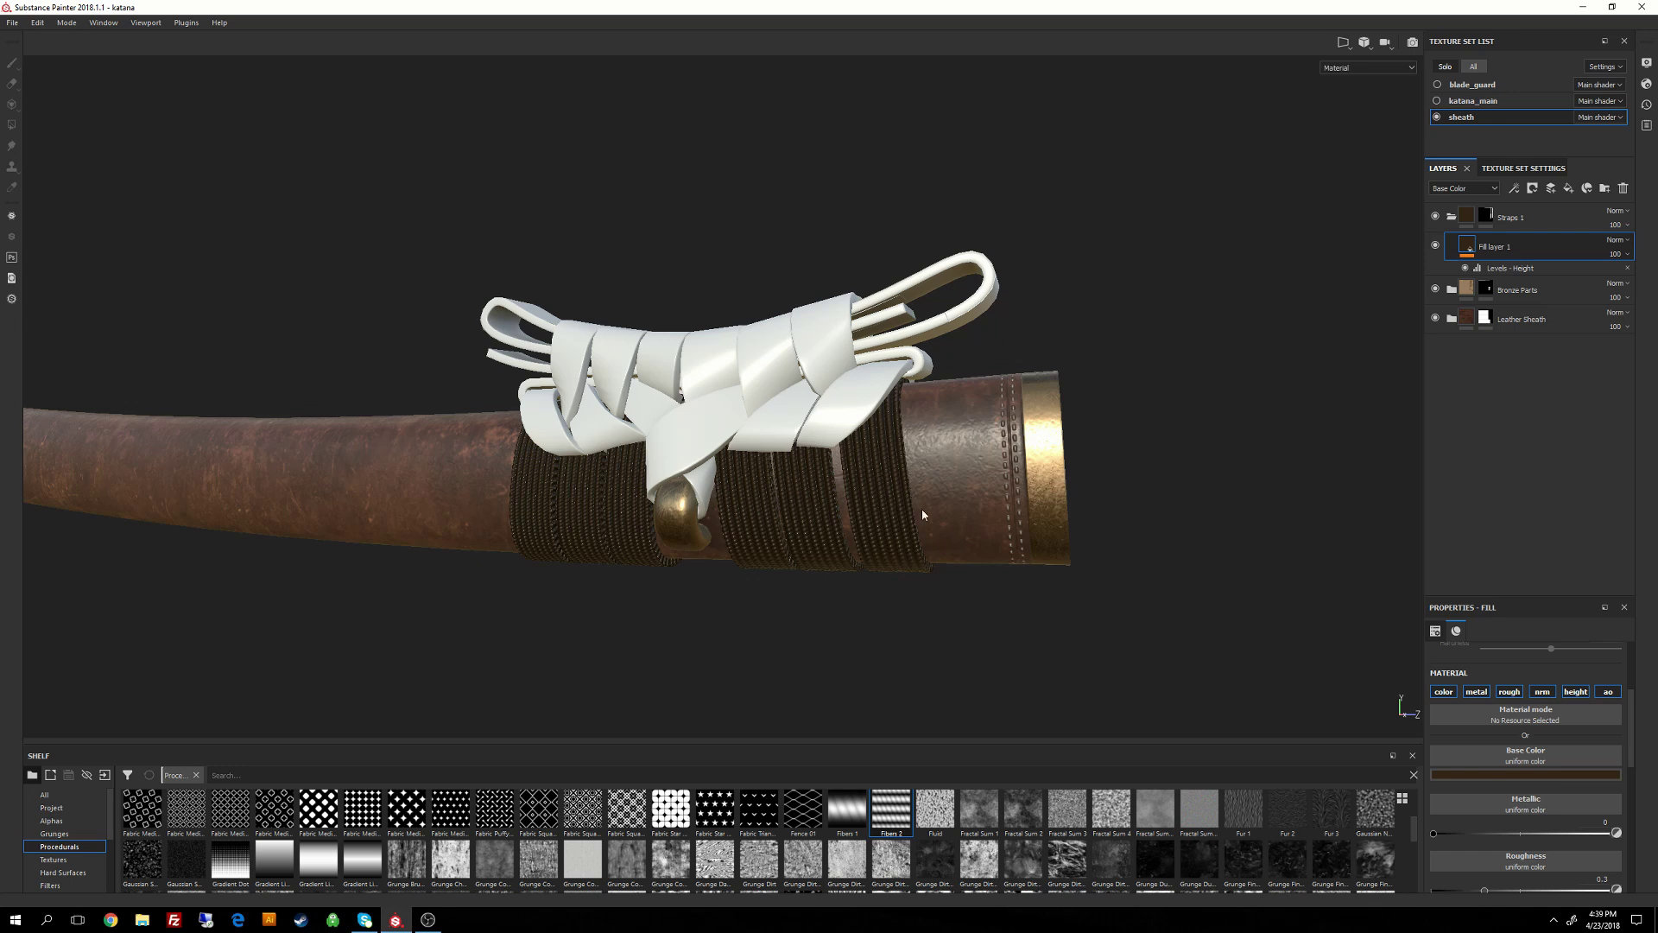
scroll(888, 475, "up", 8)
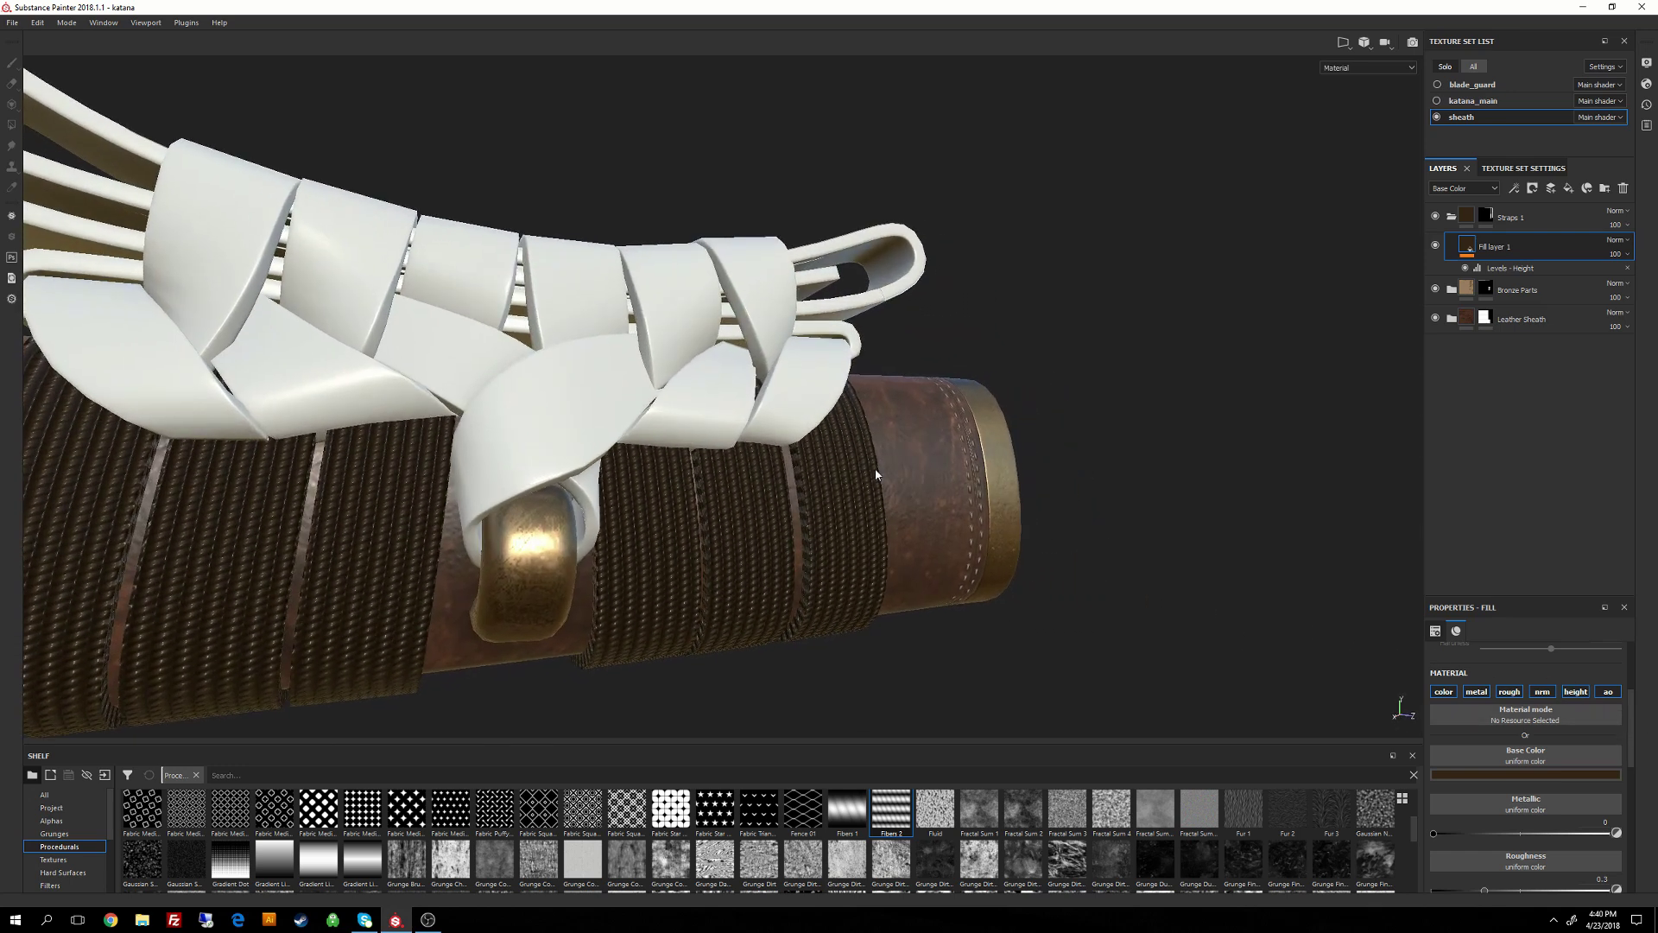
left_click_drag(876, 474, 1041, 484, "alt")
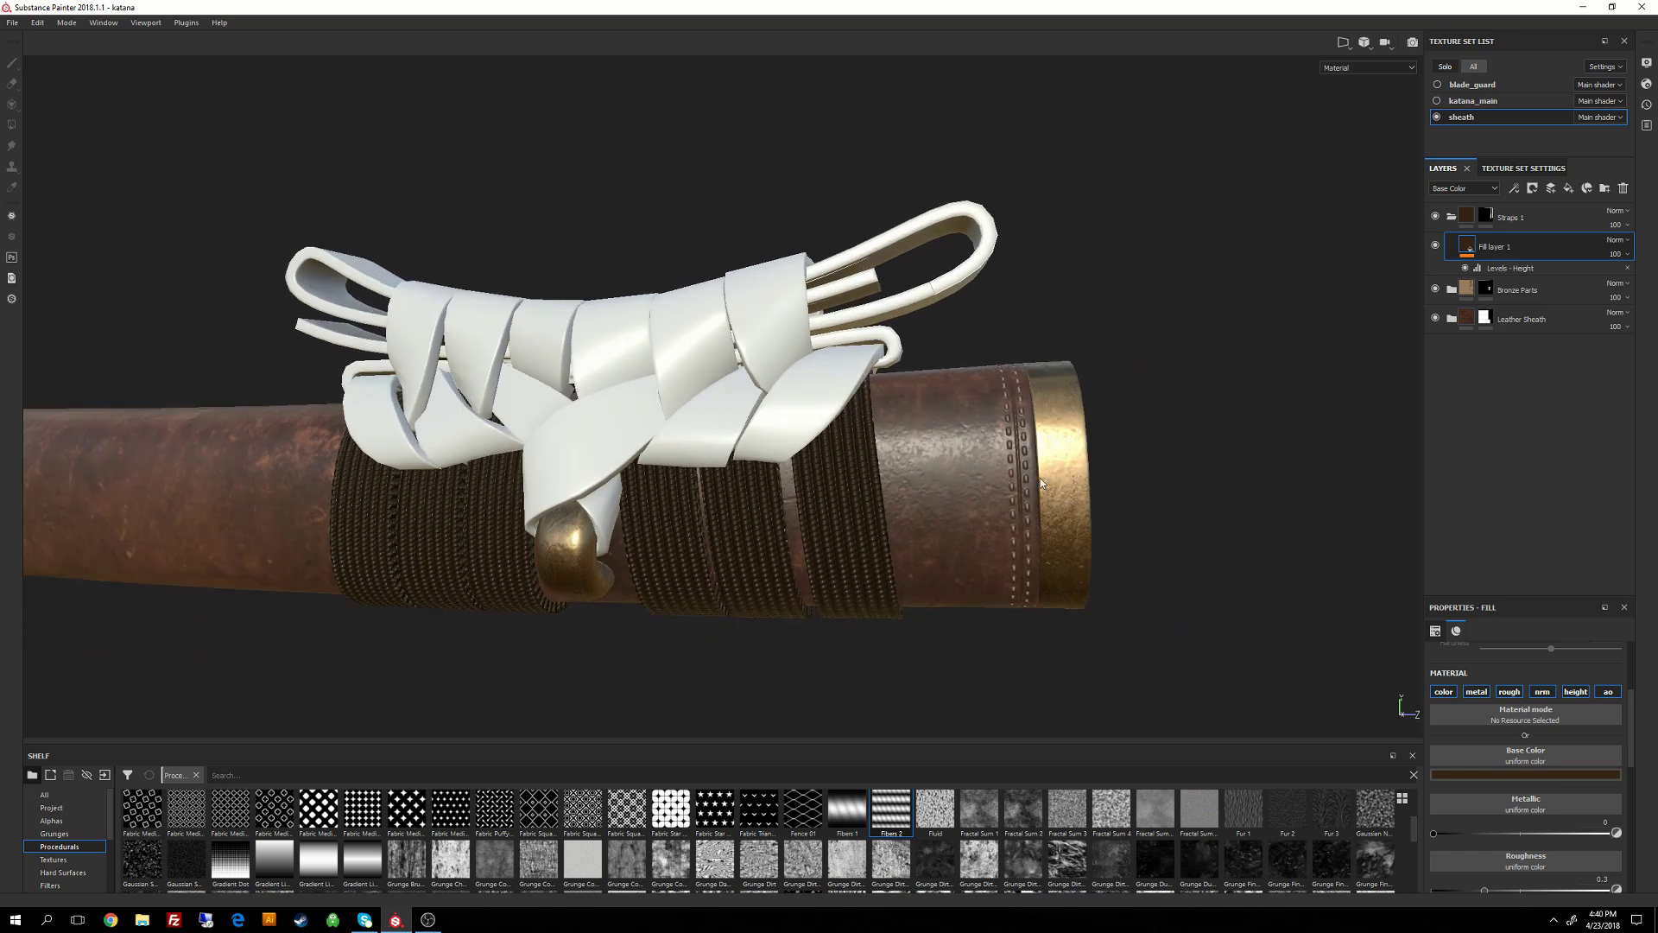
Disable the strap fill layer's metallic channel and raise its roughness to about 0.74.
scroll(1633, 717, "up", 2)
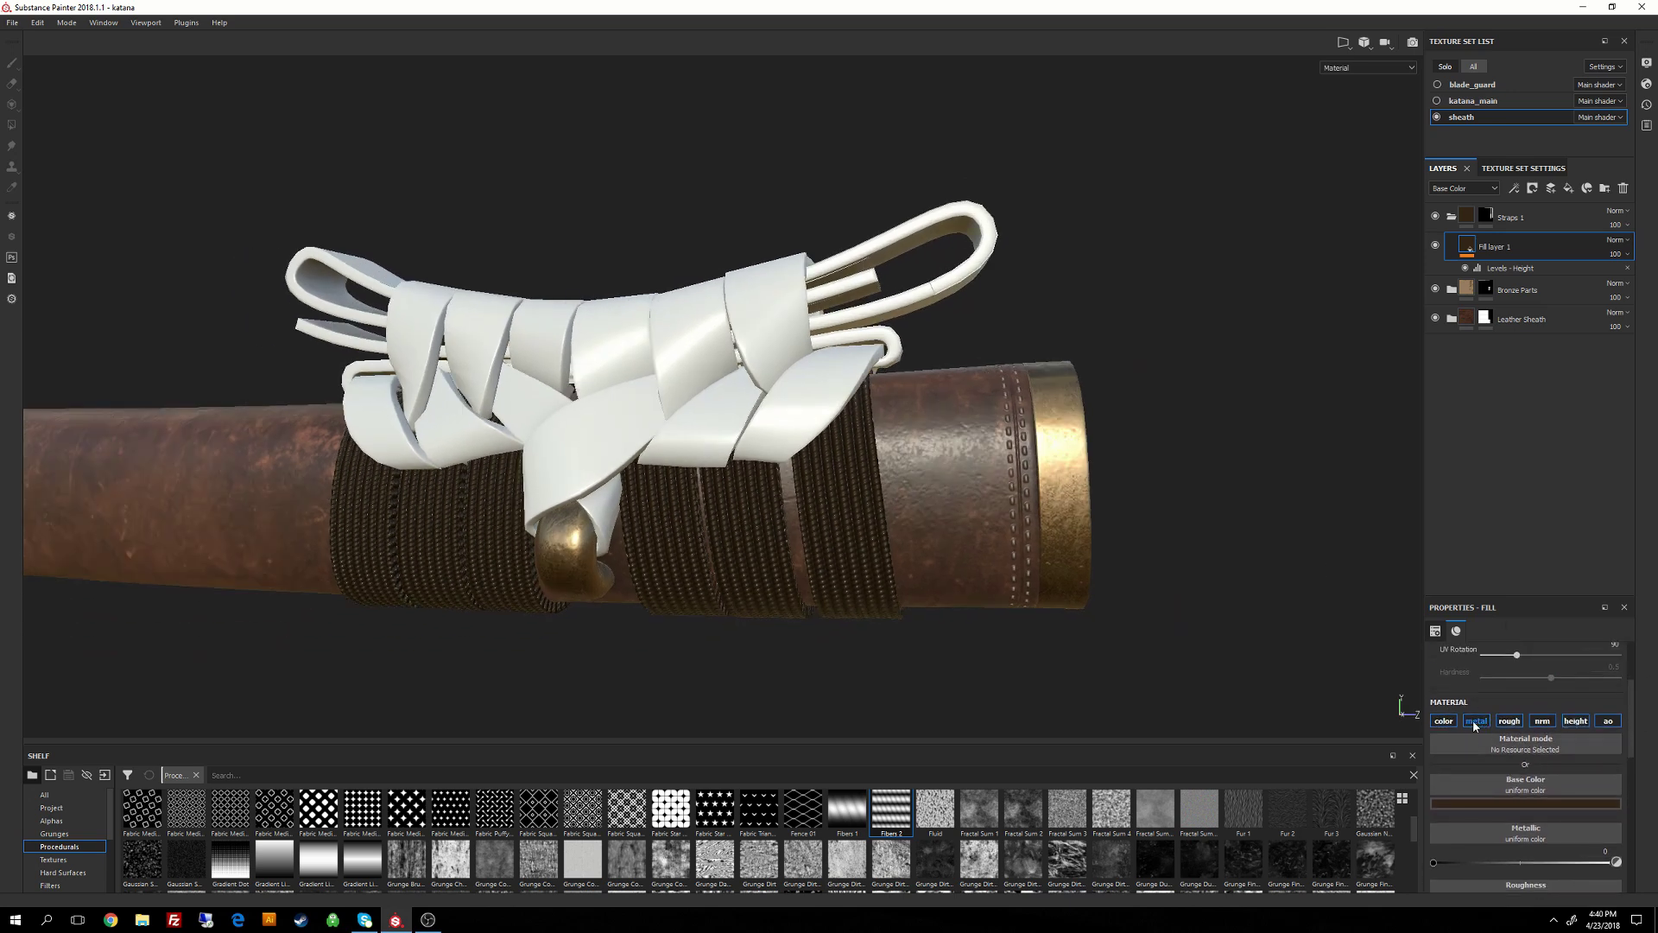
left_click(1476, 722)
left_click_drag(1632, 720, 1625, 760)
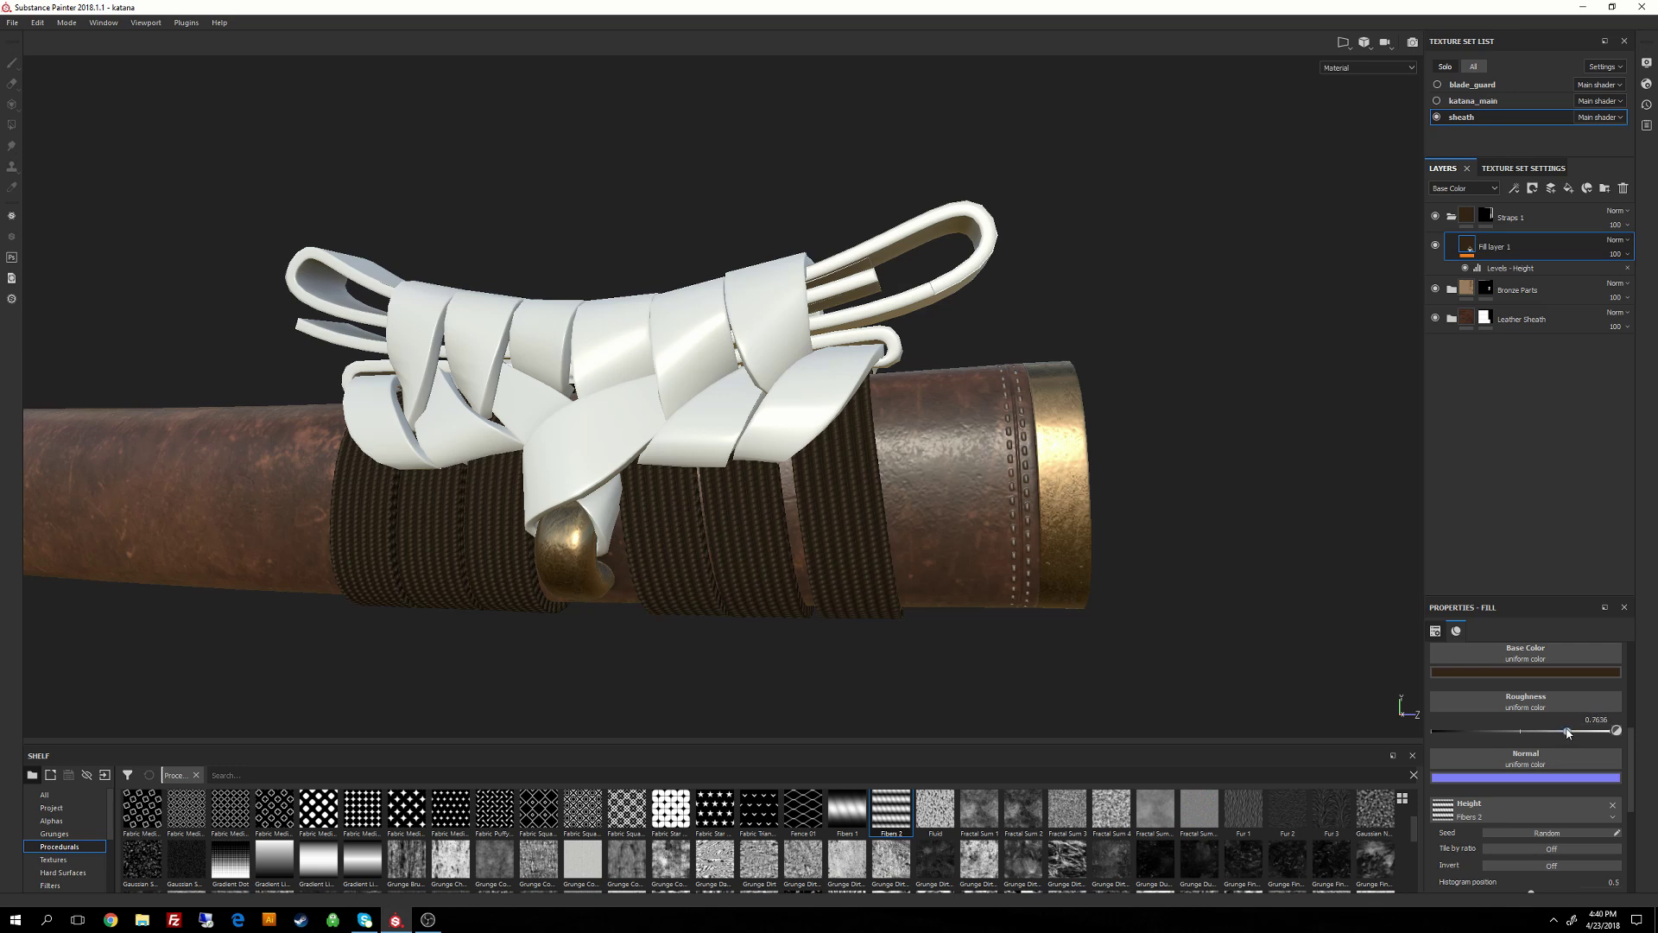
Fine-tune the strap roughness to about 0.75 while checking the sheath from several angles, and collapse the Straps 1 folder.
left_click_drag(1069, 590, 804, 596, "alt")
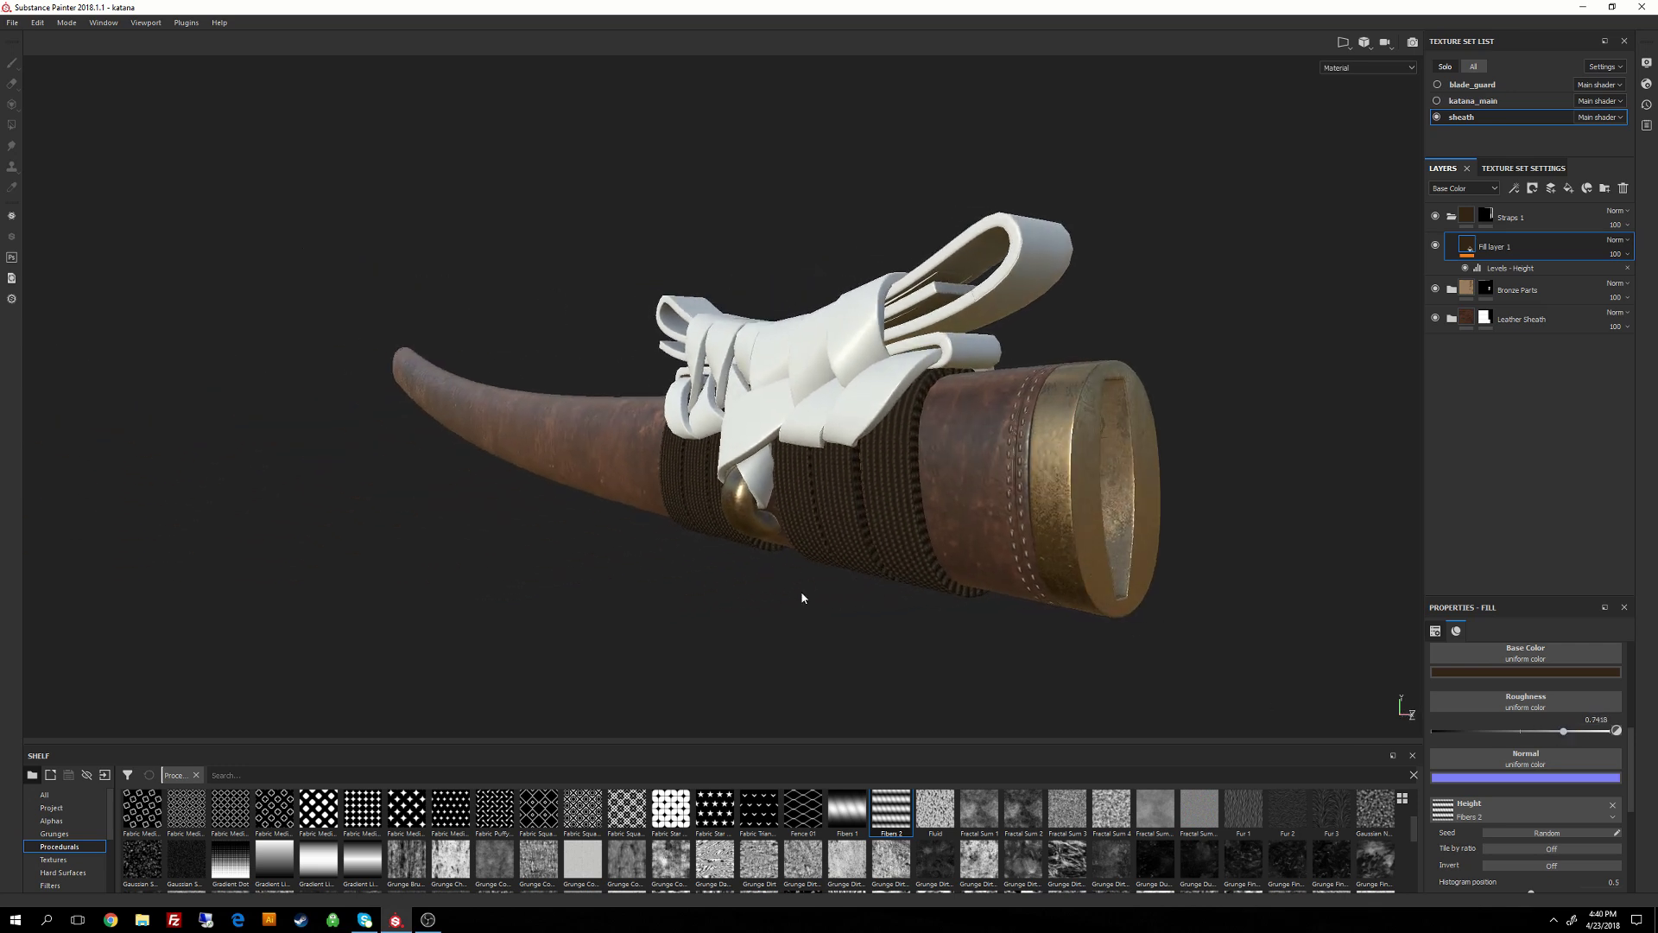
right_click_drag(803, 596, 816, 514, "alt")
left_click_drag(816, 514, 1044, 508, "alt")
right_click_drag(1044, 508, 1000, 441, "alt")
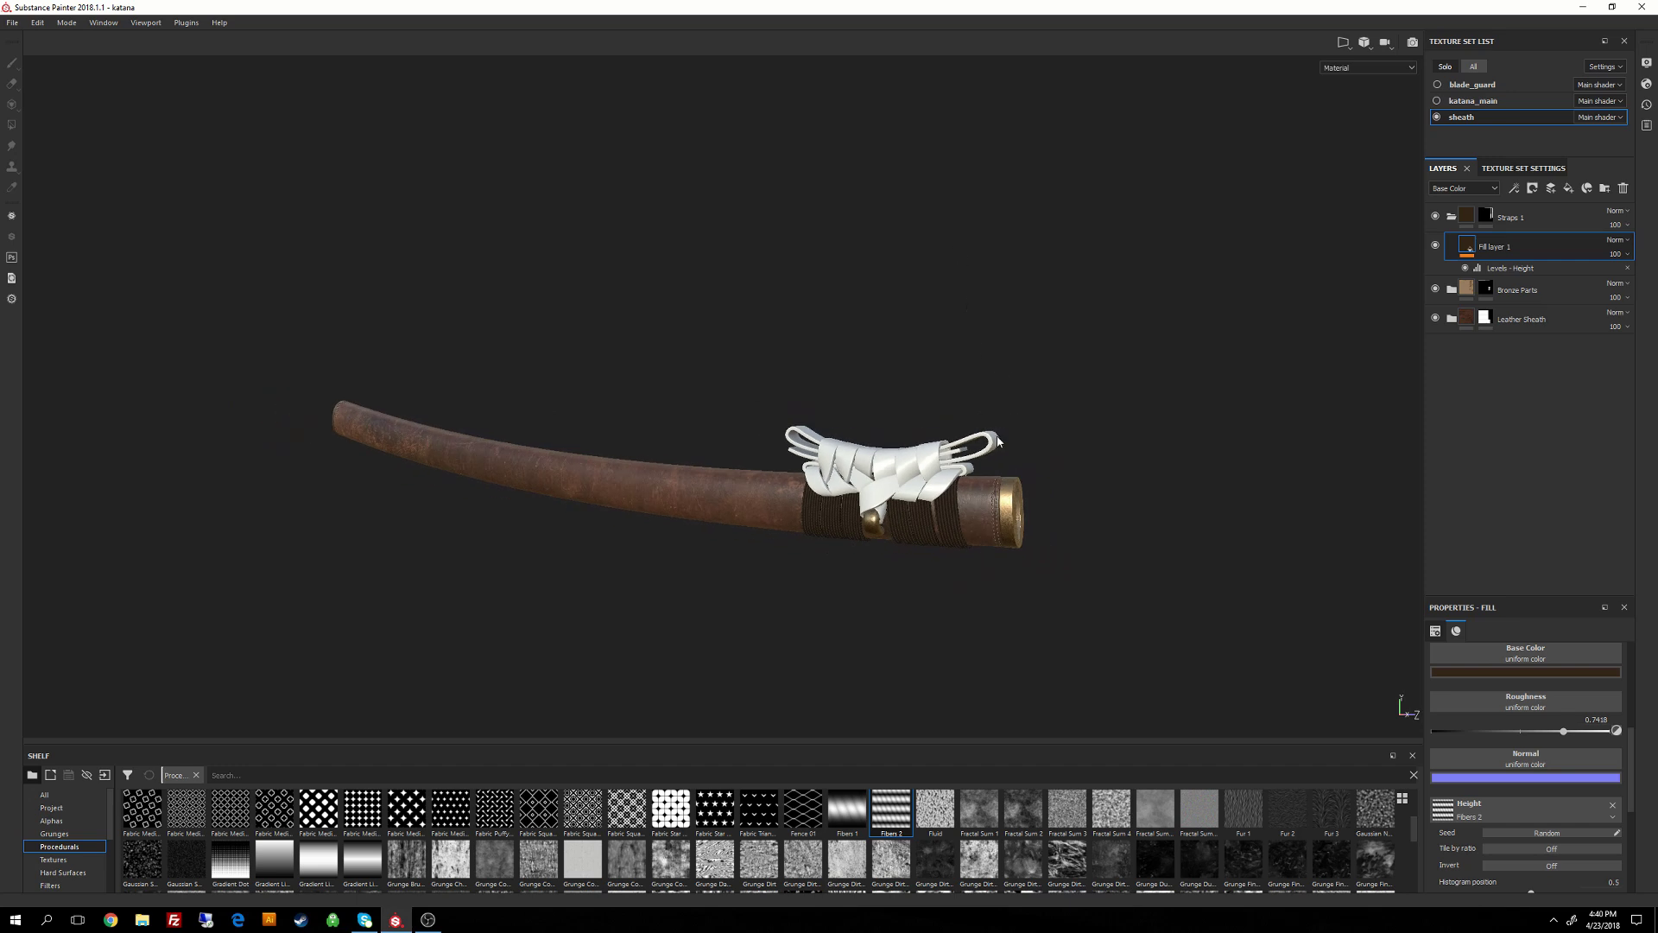
left_click_drag(1000, 441, 1140, 483, "alt")
right_click_drag(1140, 484, 1139, 731, "alt")
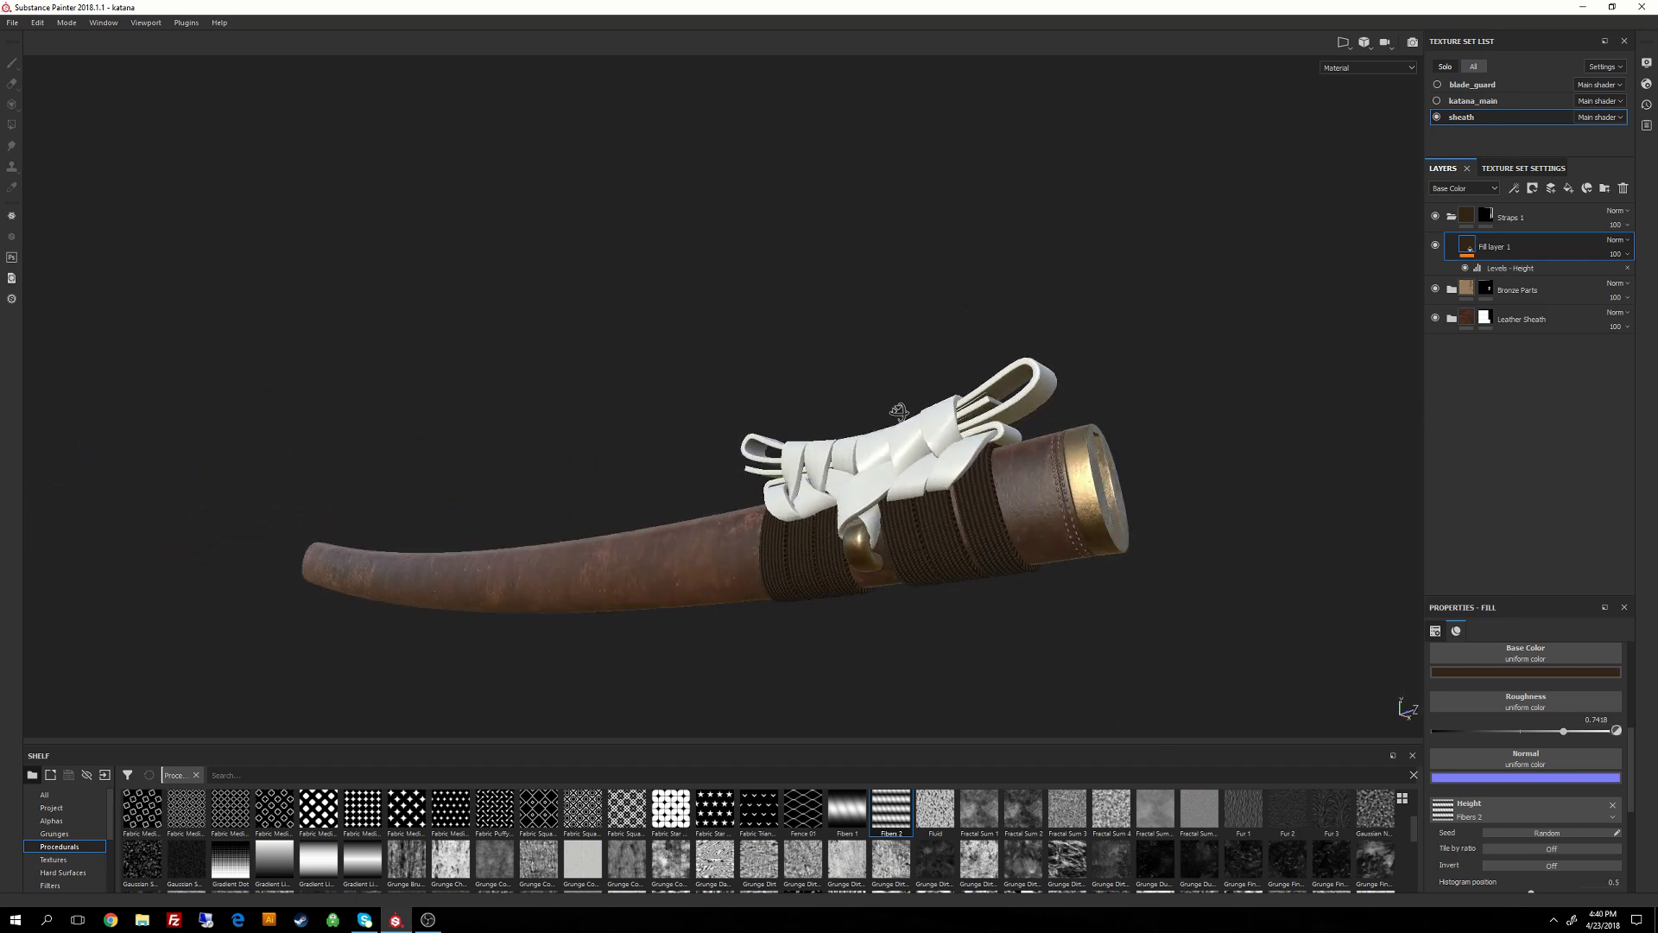
left_click_drag(1139, 731, 1296, 624, "alt")
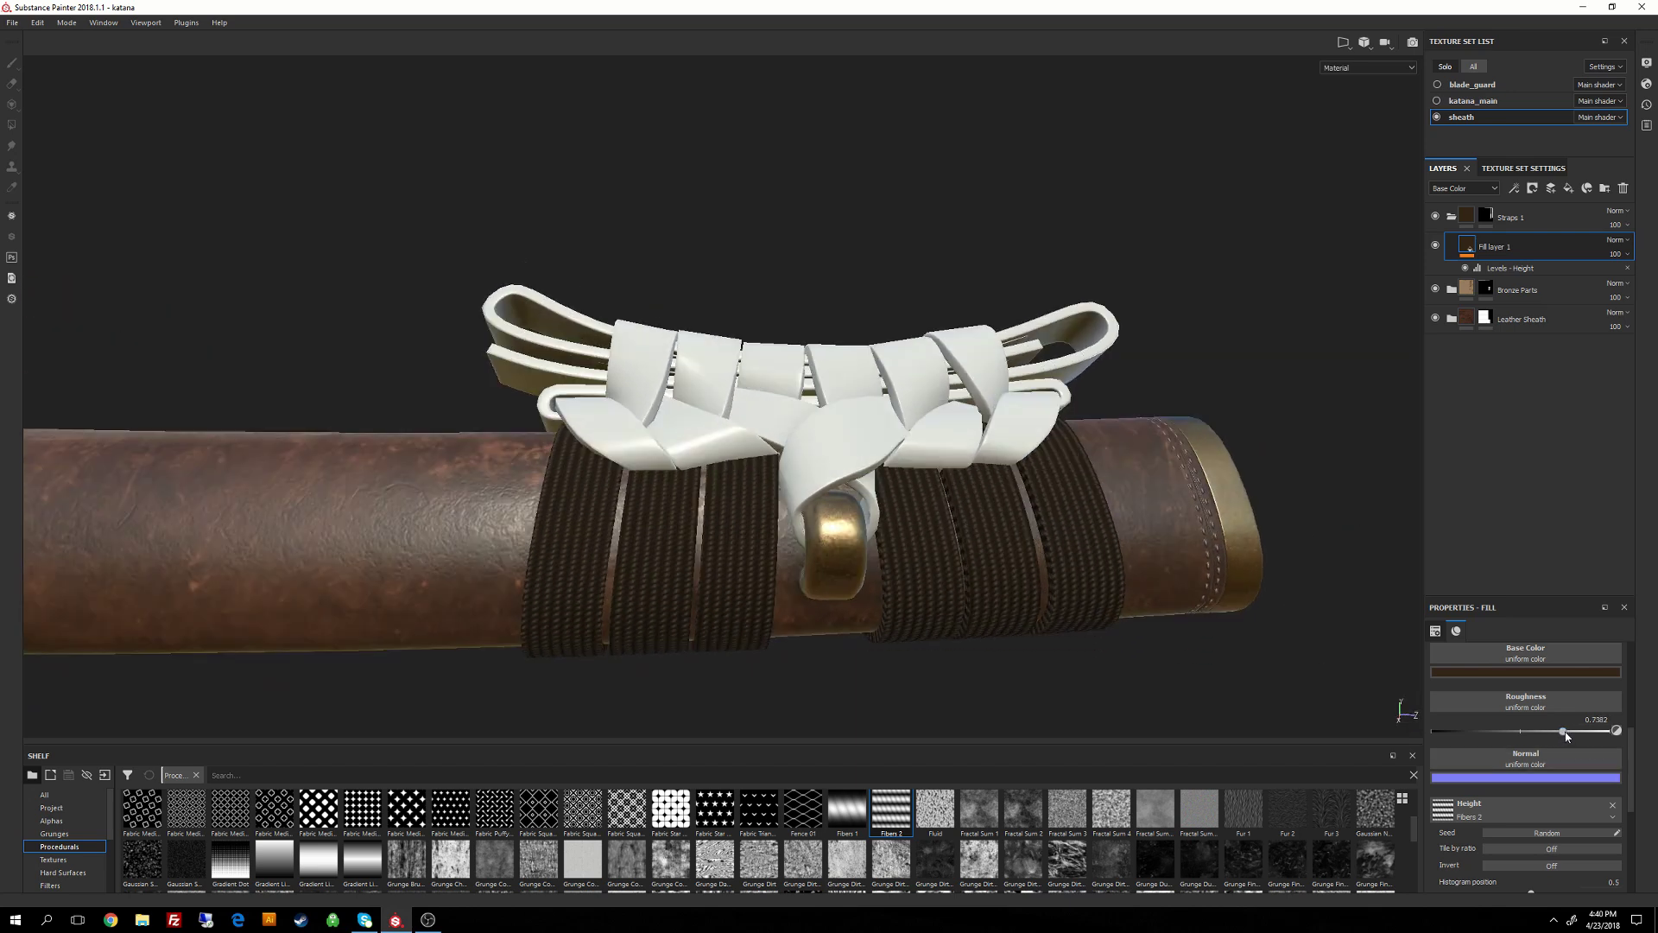
left_click_drag(1232, 653, 1068, 430, "alt")
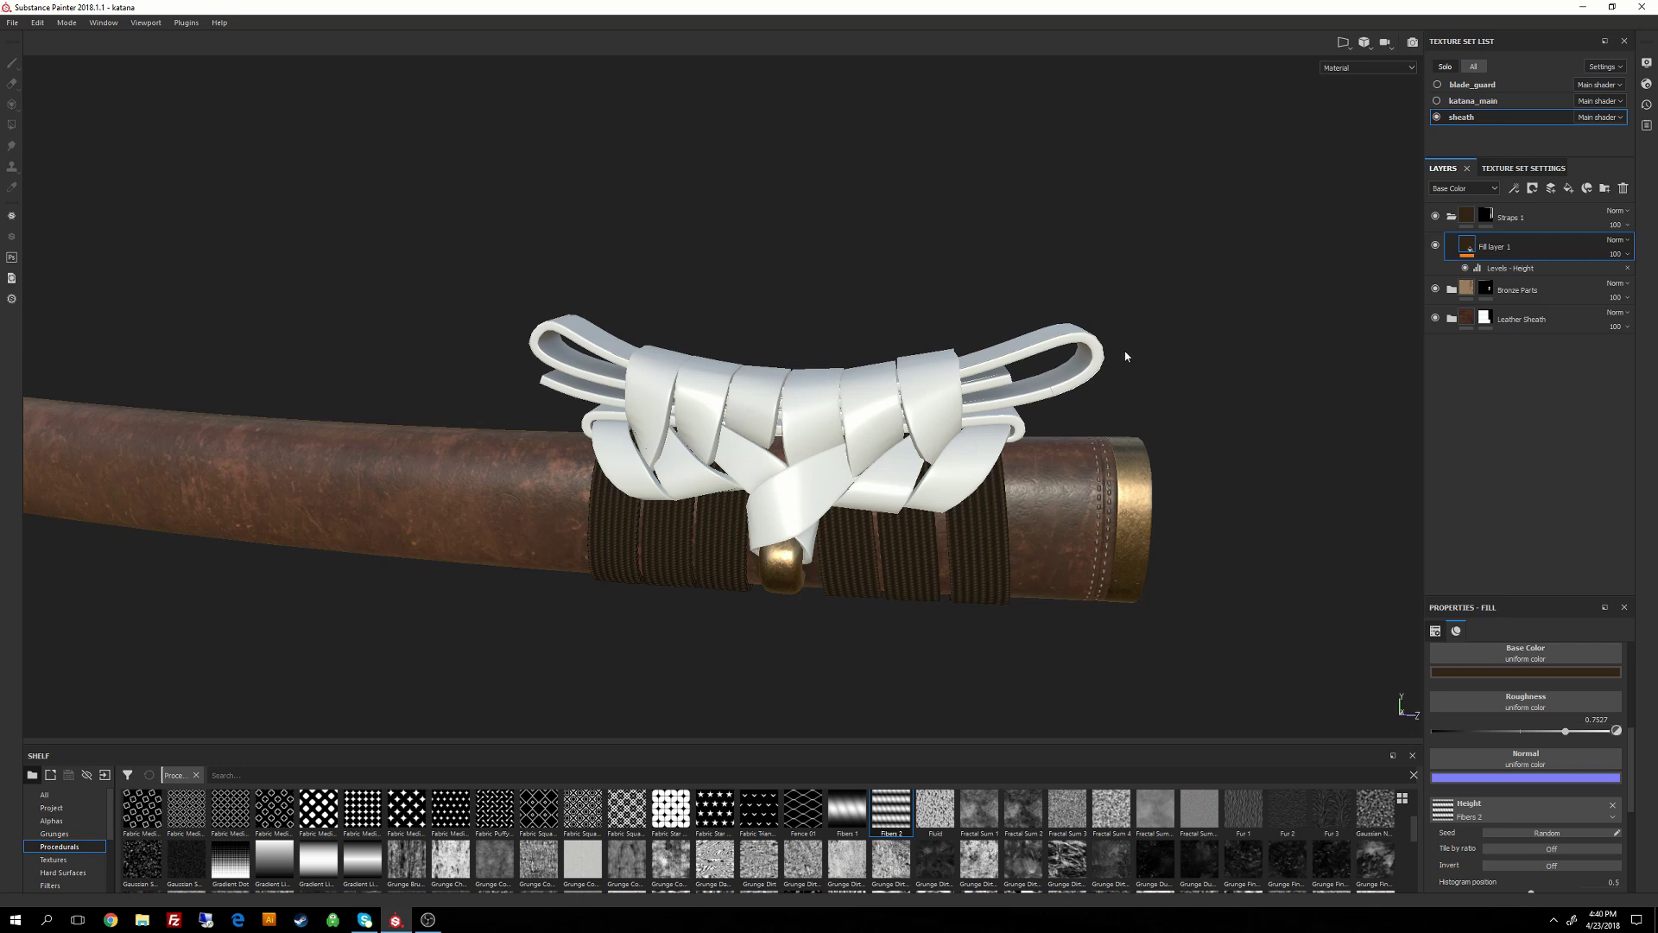
left_click(1452, 217)
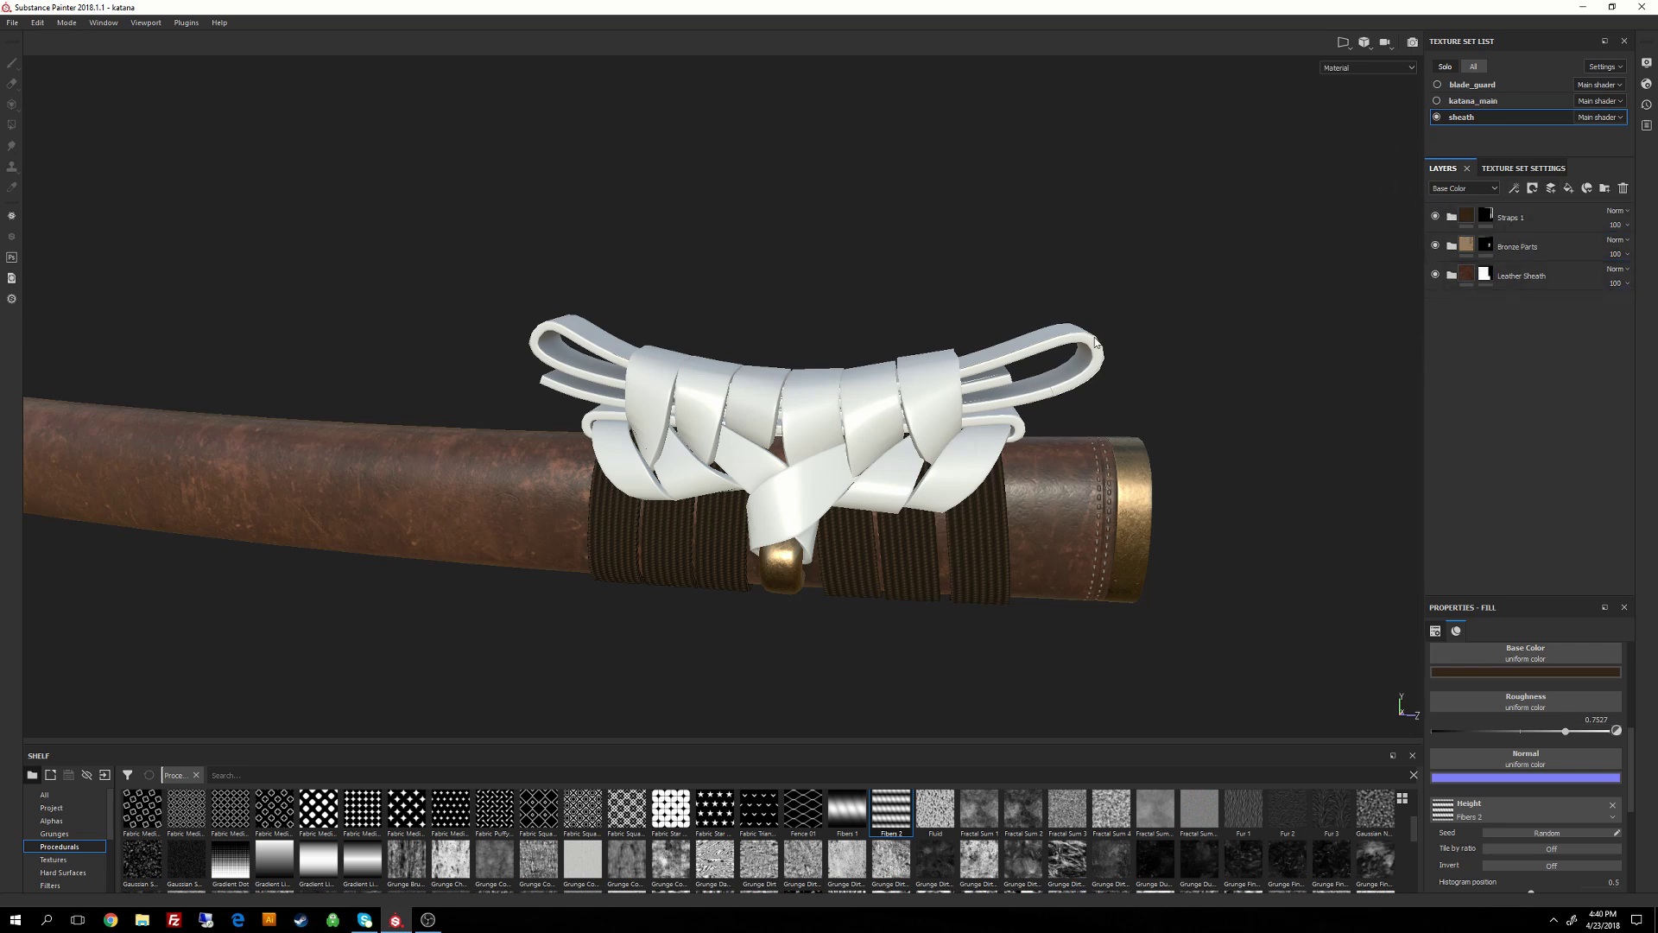
Duplicate the Straps 1 layer folder in the sheath texture set.
scroll(838, 408, "up", 3)
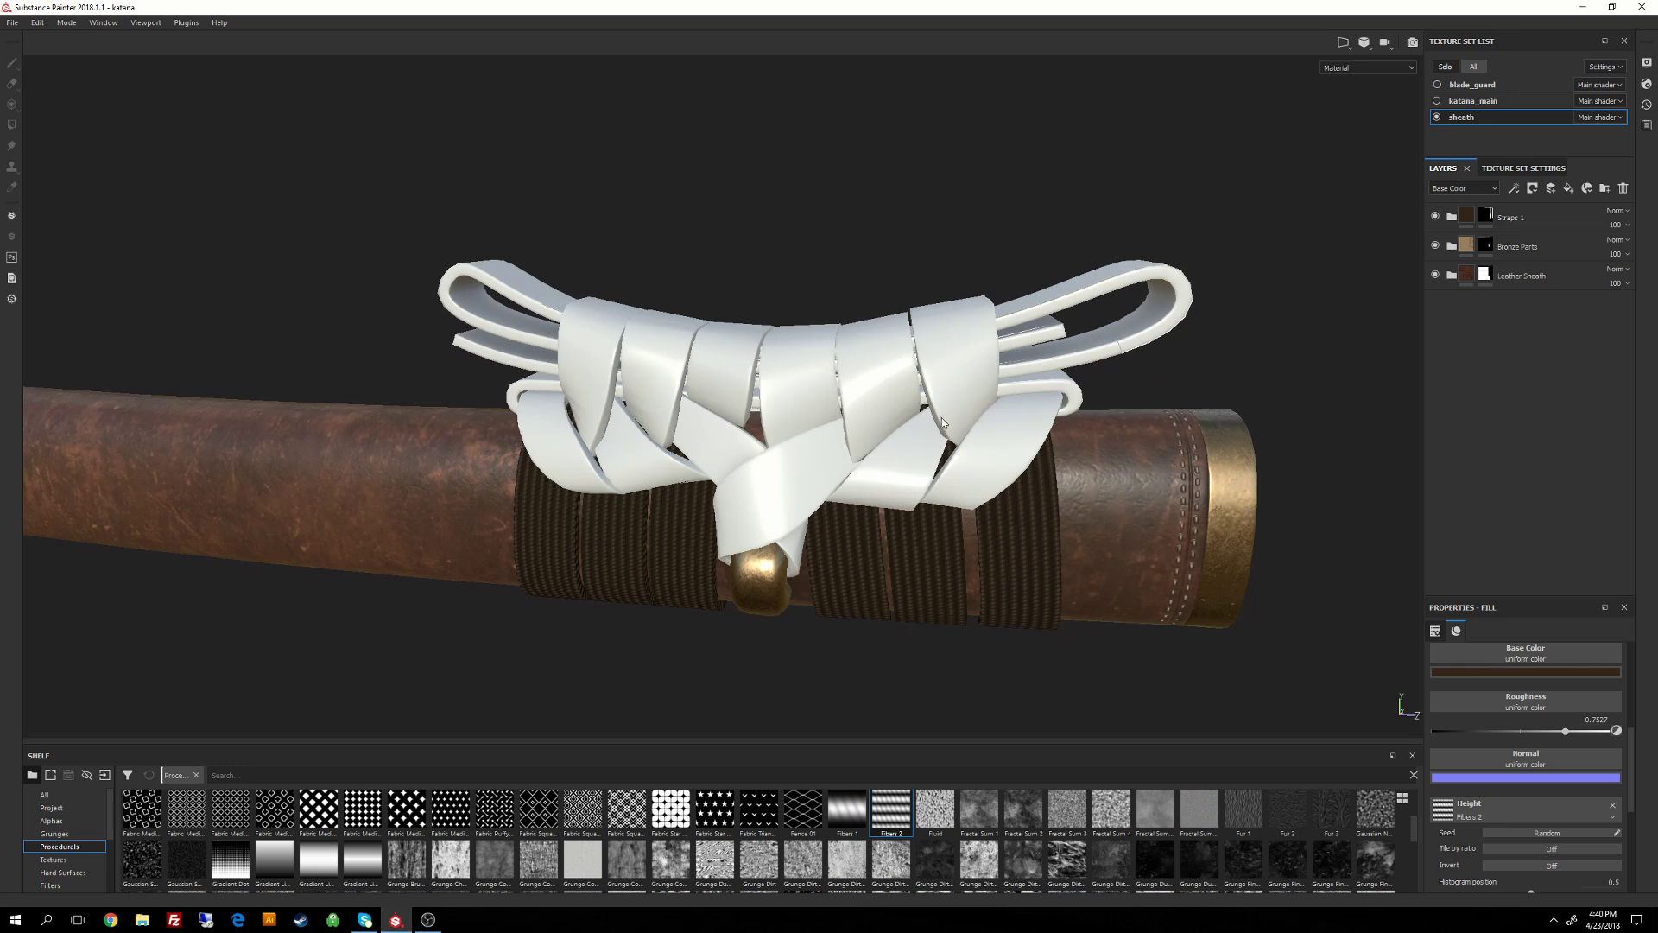
left_click_drag(948, 436, 1003, 386, "alt")
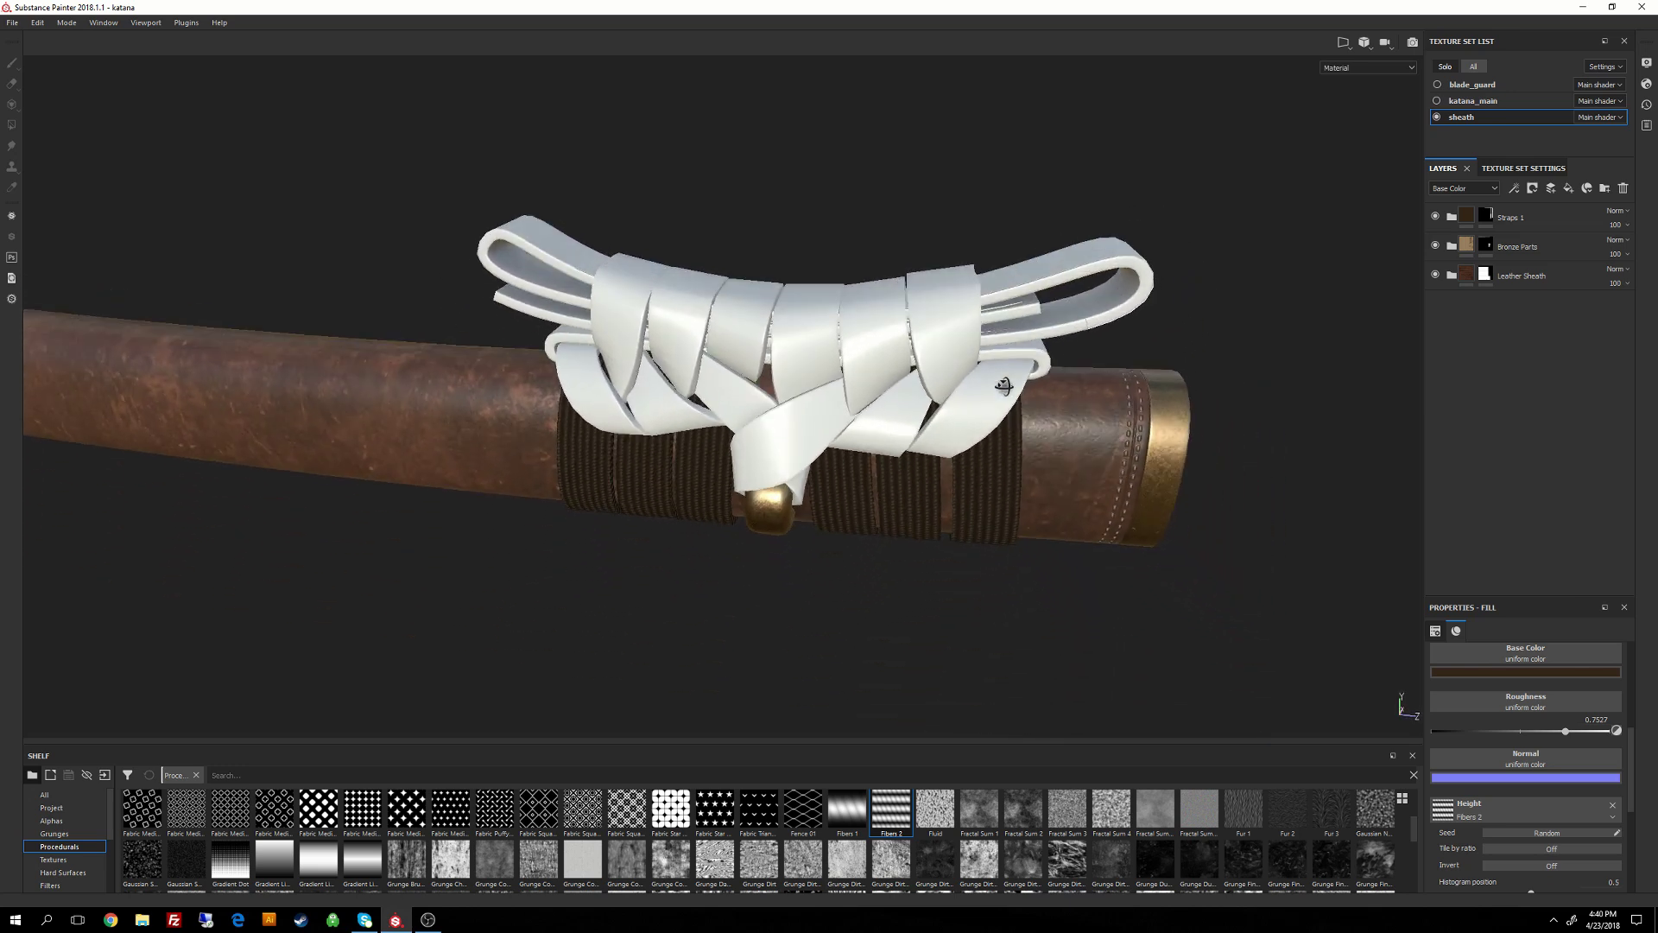
left_click_drag(1068, 307, 883, 385, "alt")
left_click_drag(896, 482, 1003, 262, "alt")
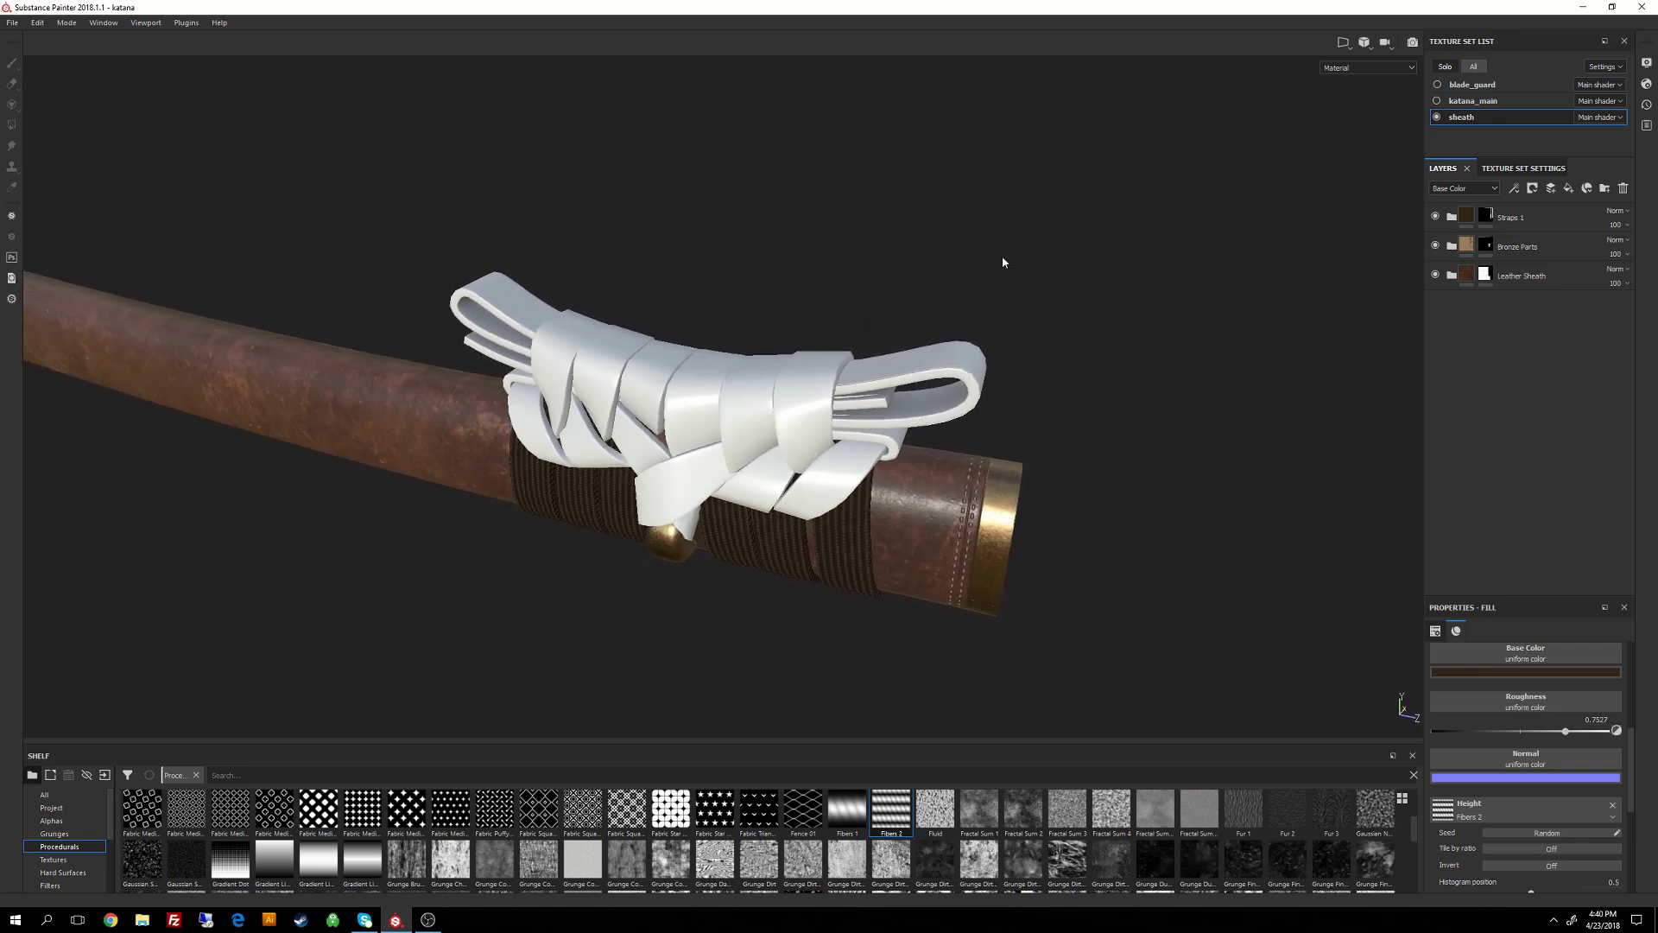
left_click_drag(812, 386, 971, 434, "alt")
left_click(1521, 221)
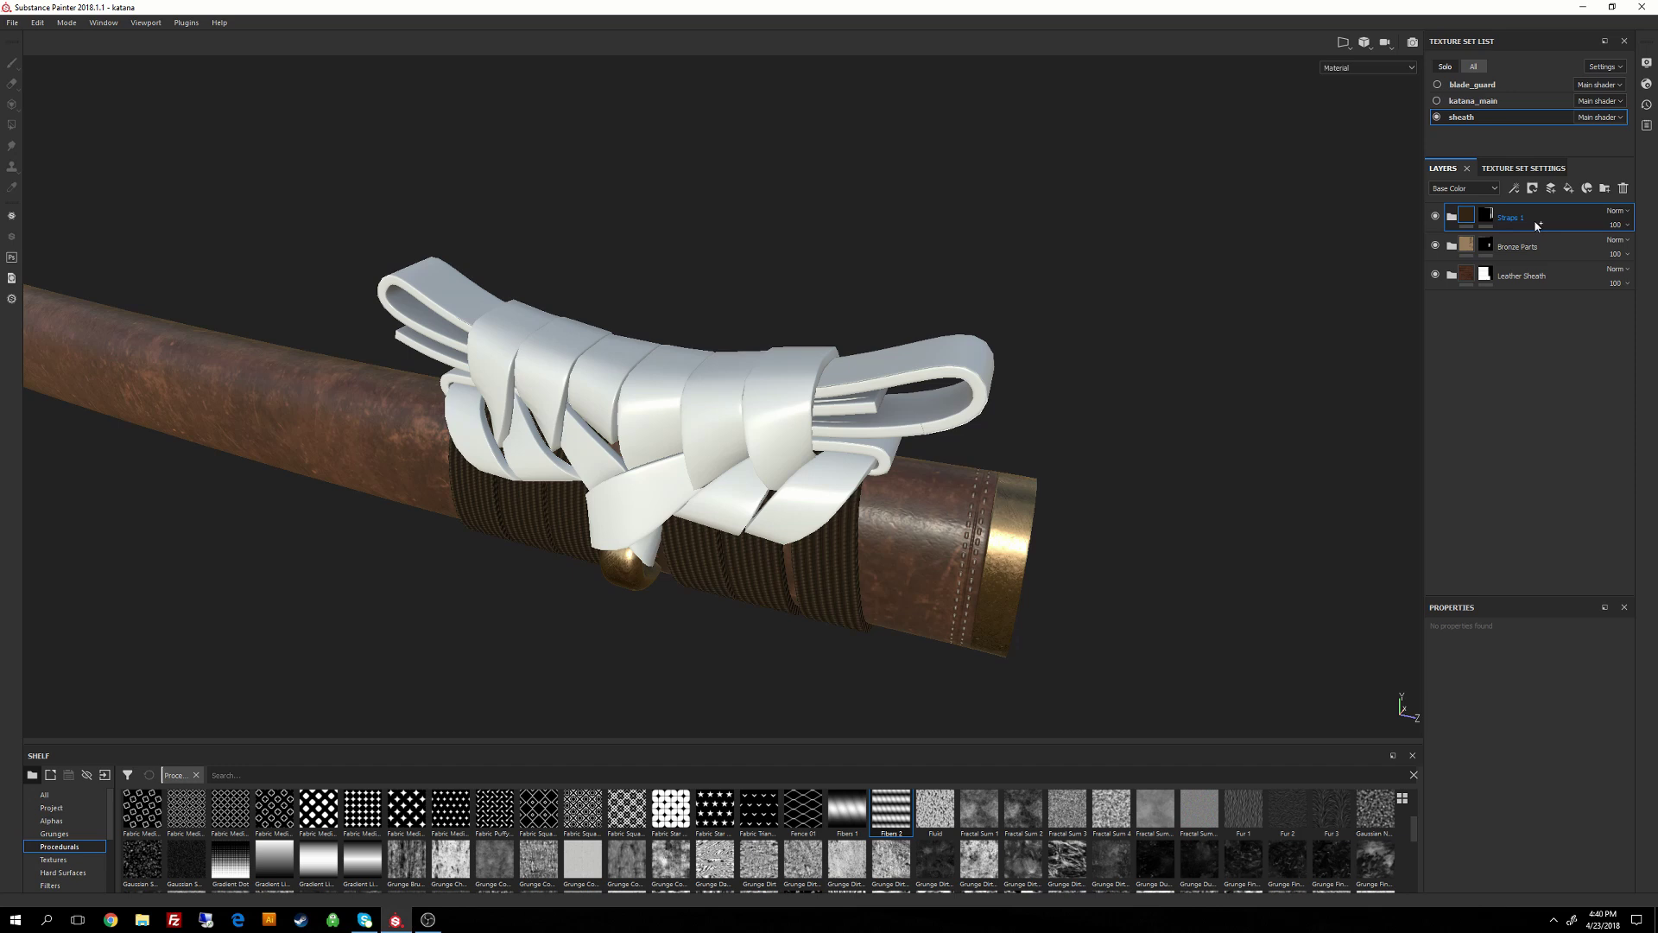
key("ctrl+d")
Clear the duplicated Straps 1 folder's mask to black and display only that mask on the model.
key("4")
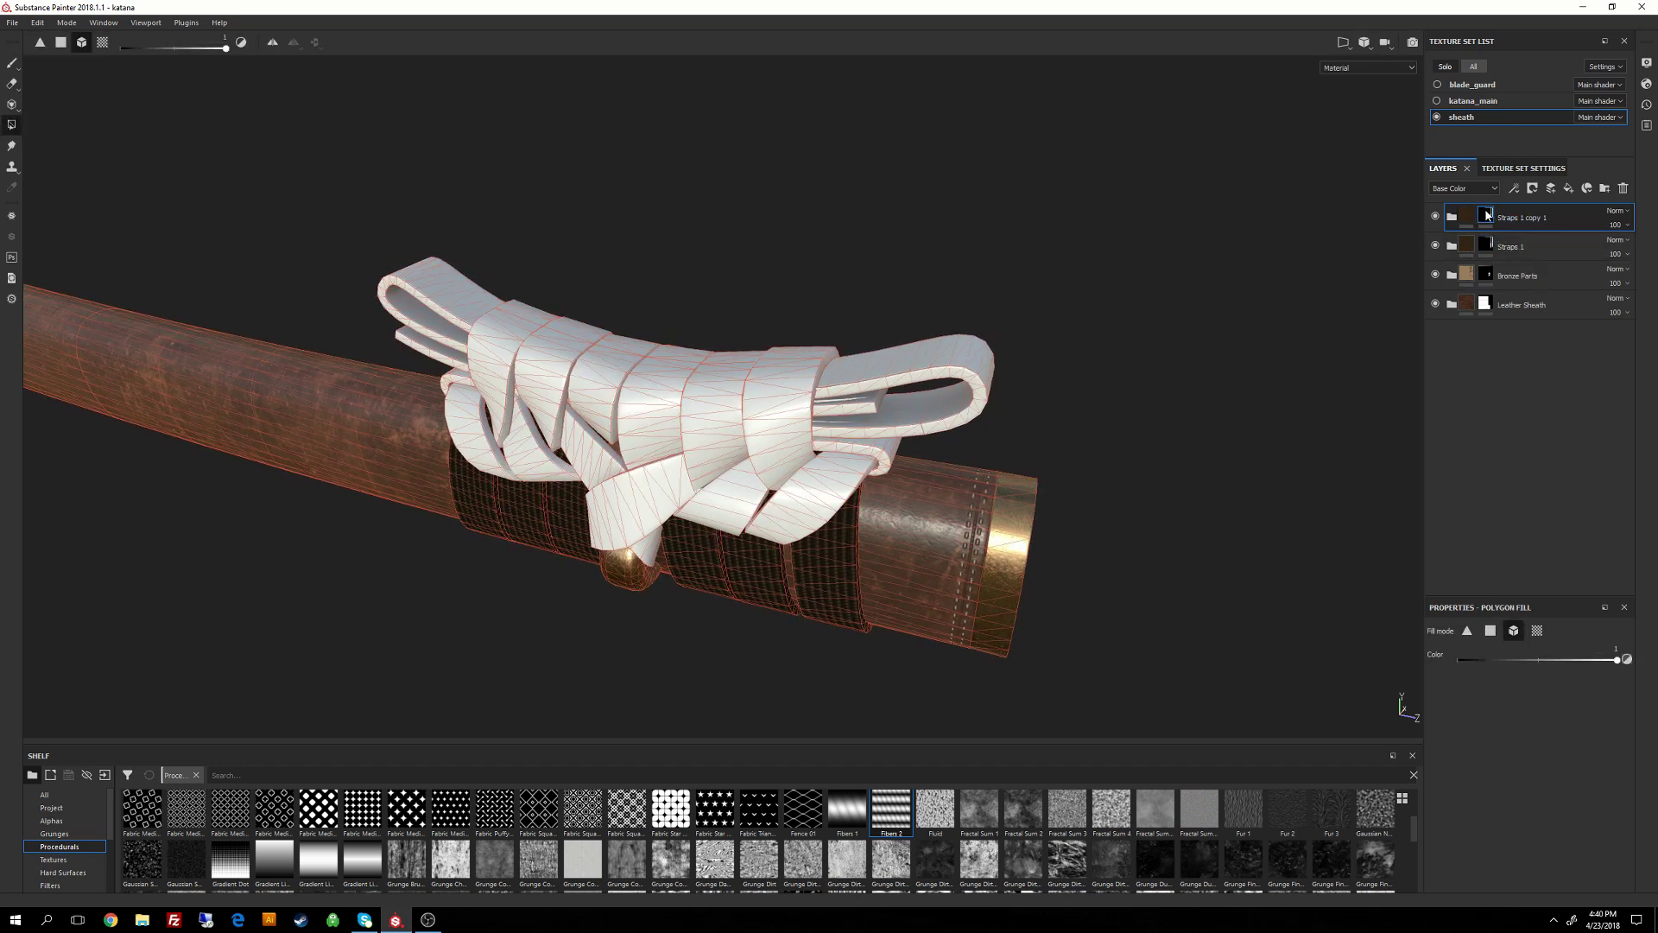
right_click(1492, 219)
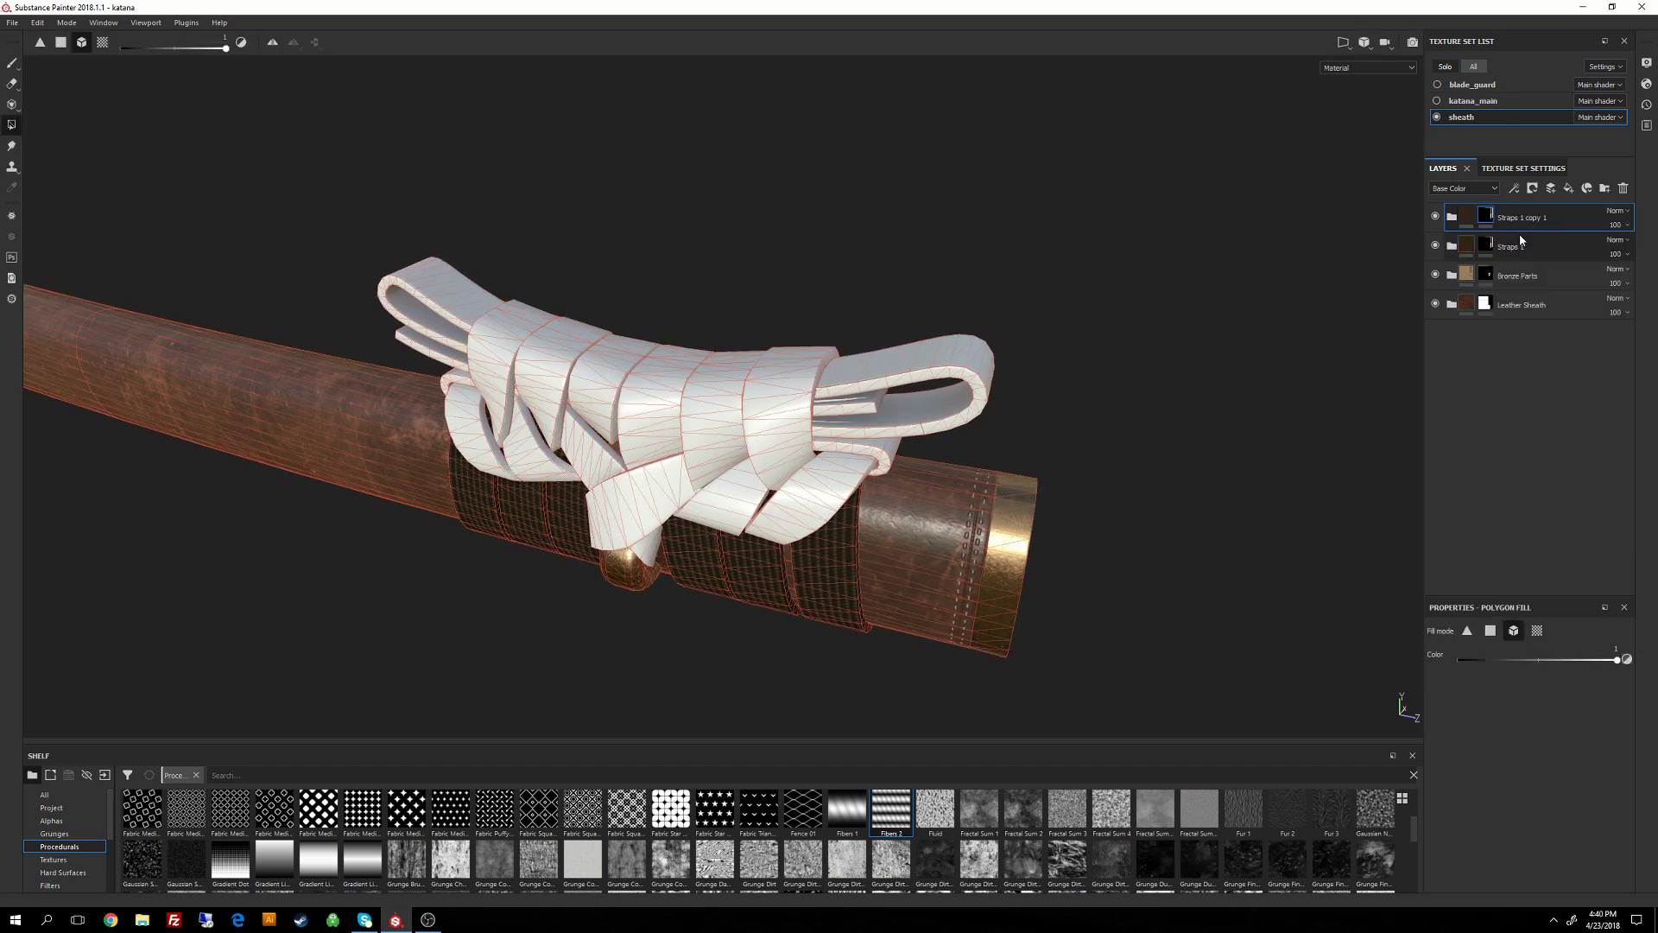
left_click(1494, 225)
left_click(1489, 212, "alt")
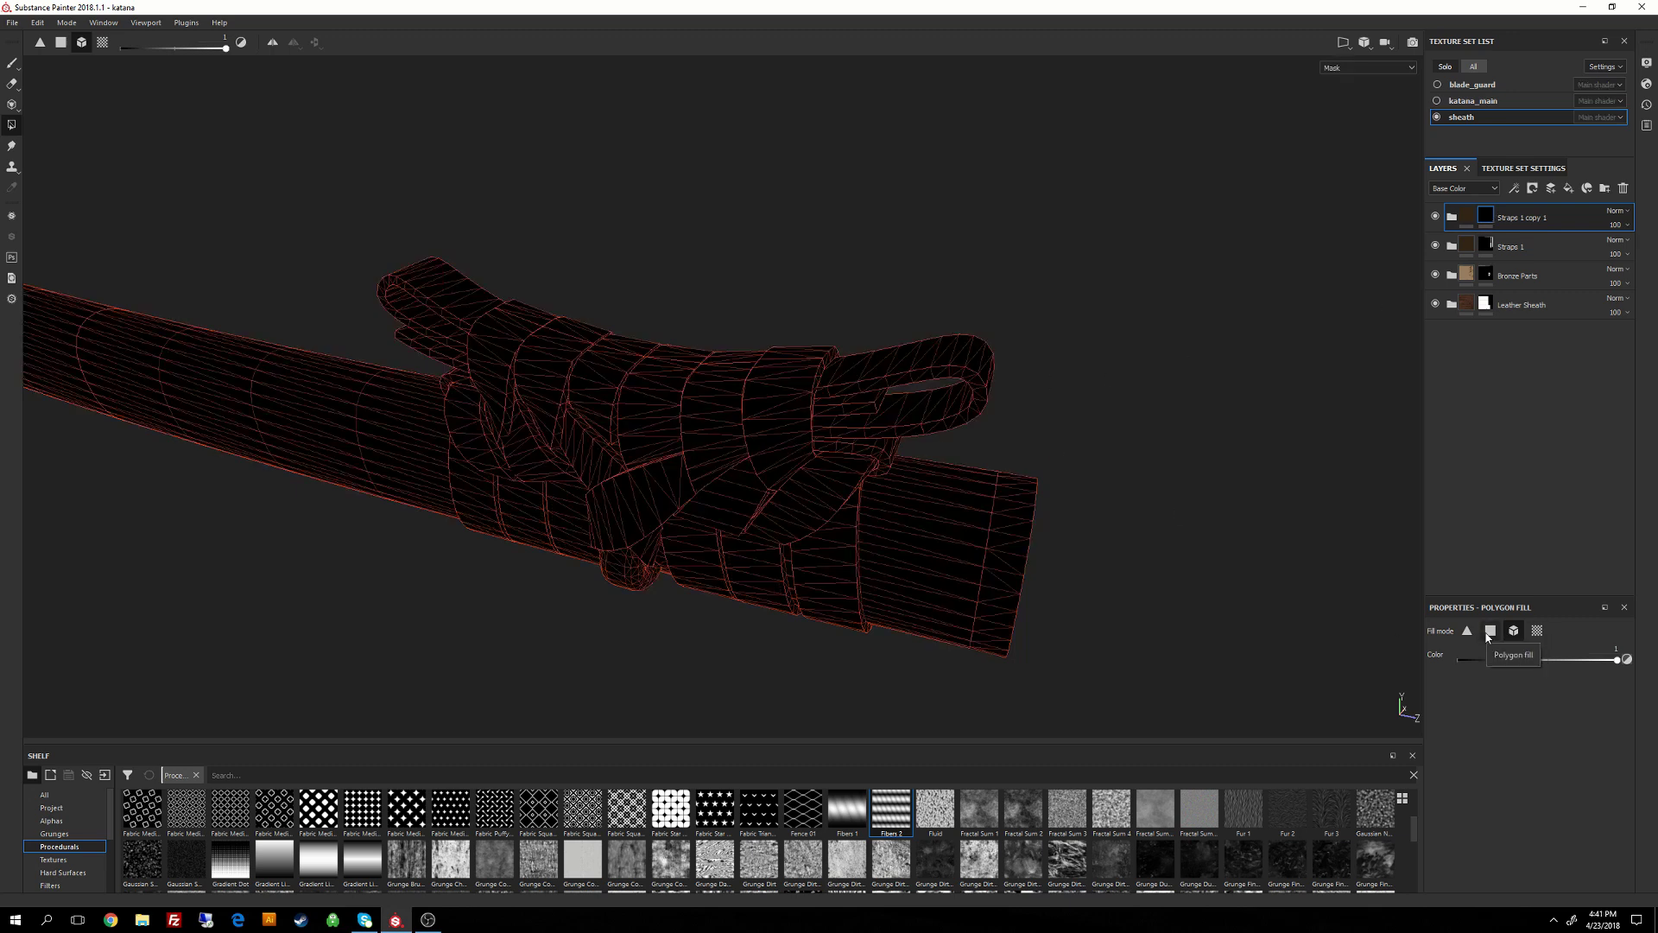
Polygon-fill the two large strap loops white in the copied folder's mask, using UV chunk fill and whole-mesh fill.
left_click(1537, 630)
left_click(912, 373)
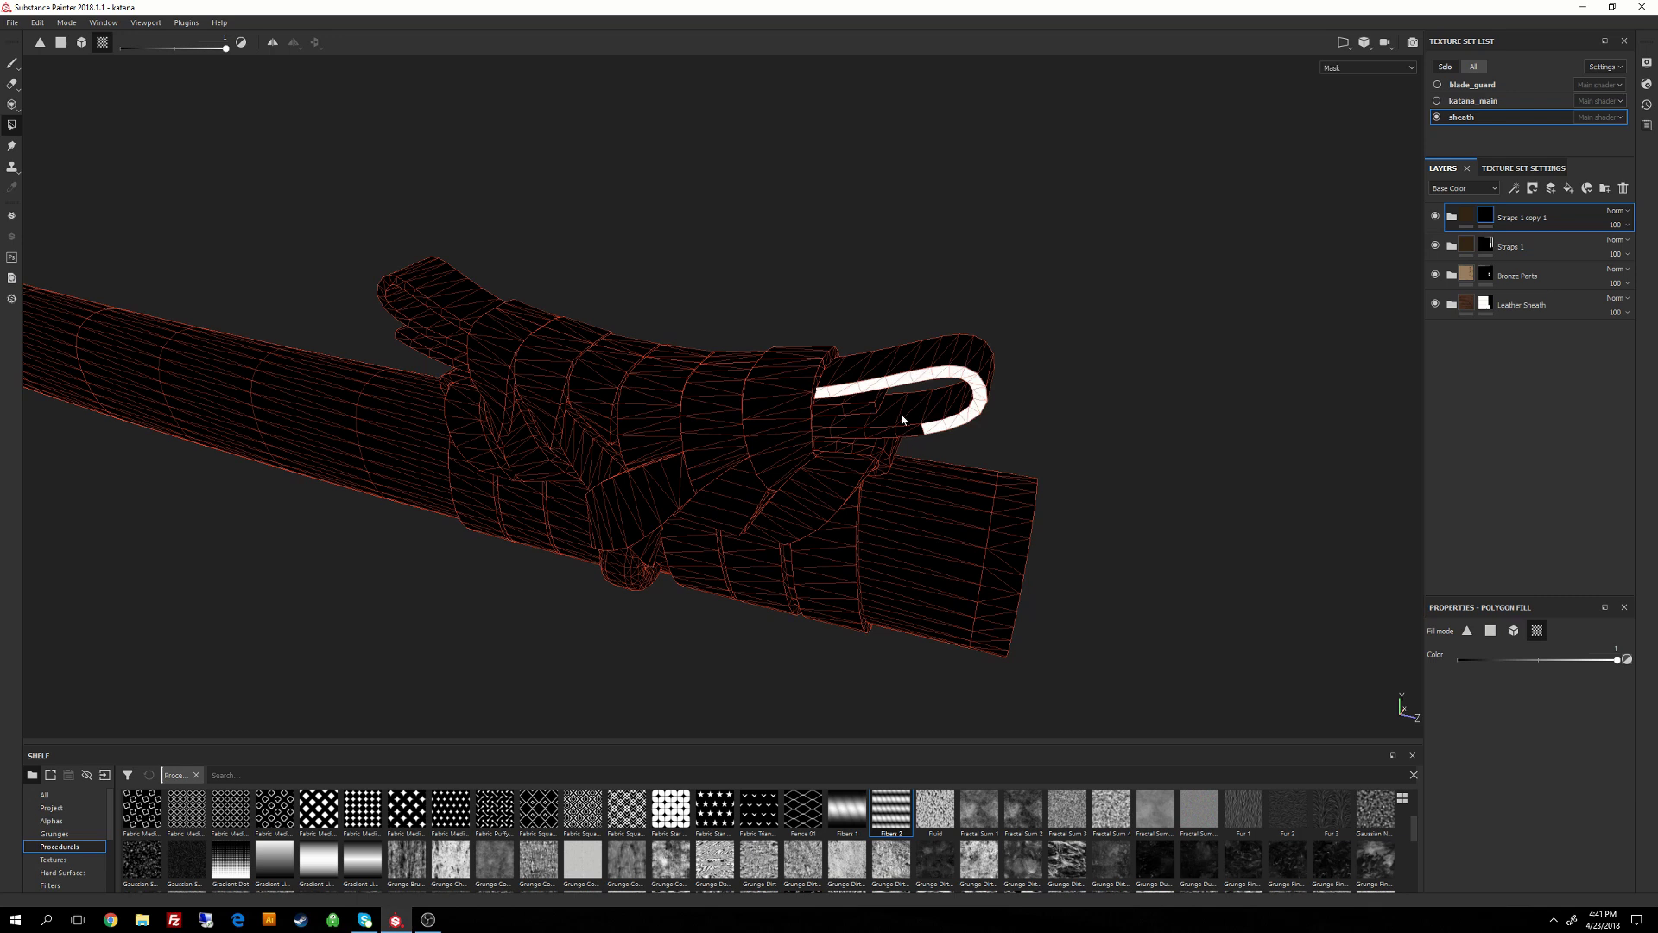
left_click(974, 388)
left_click(927, 425)
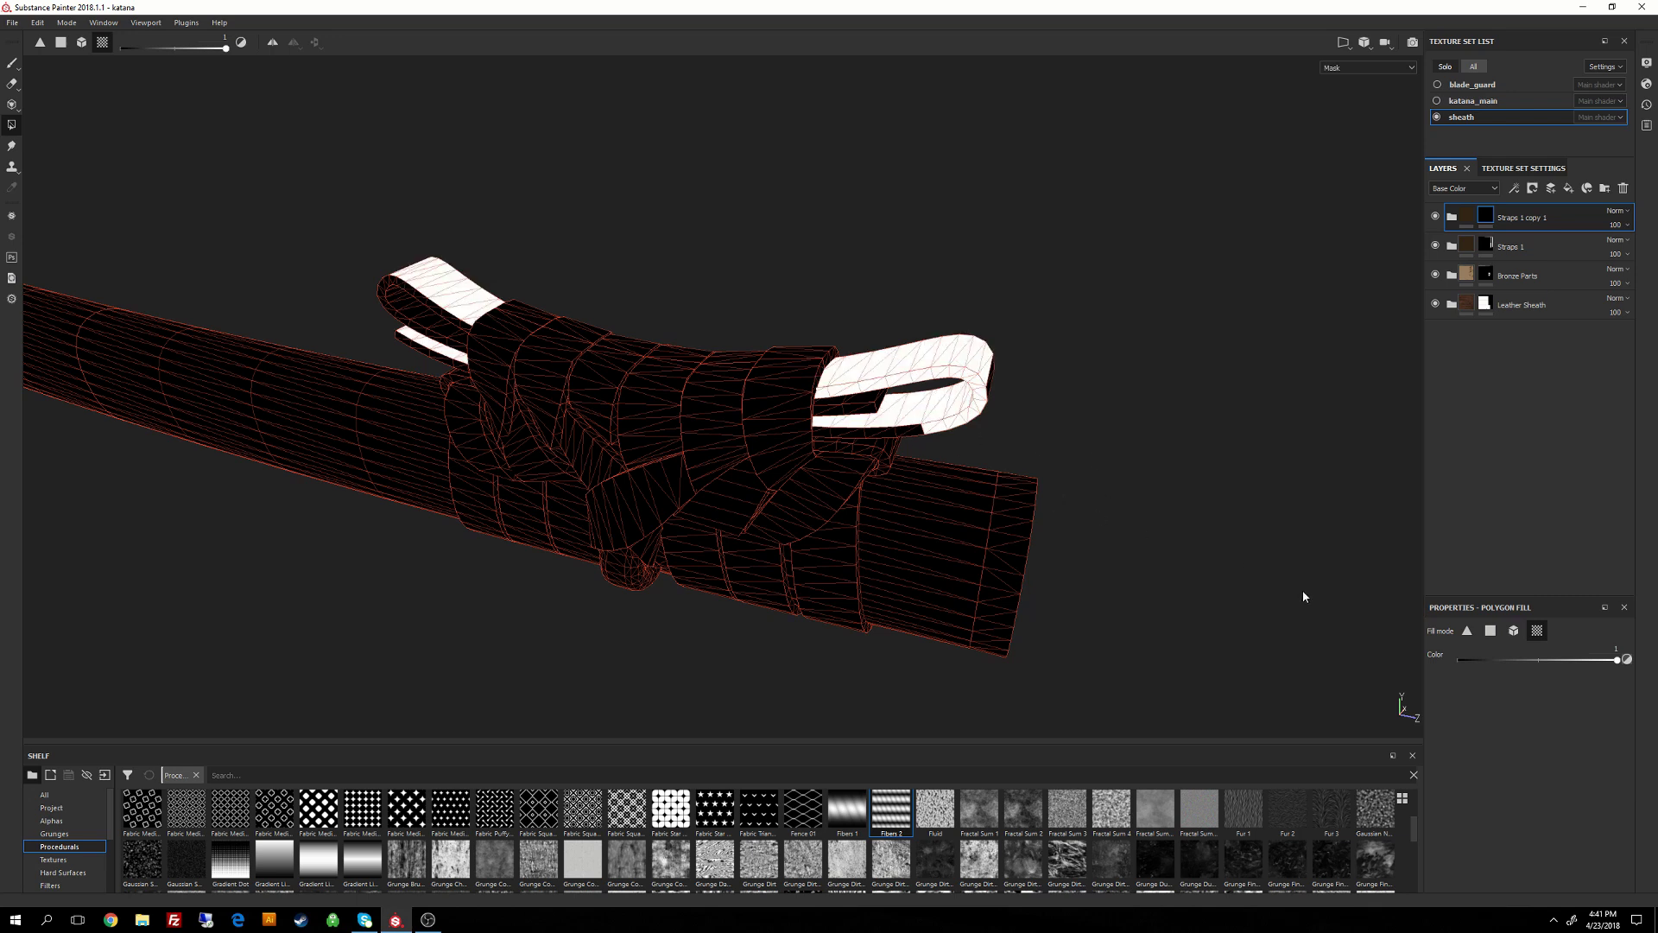
left_click(1513, 631)
left_click(917, 429)
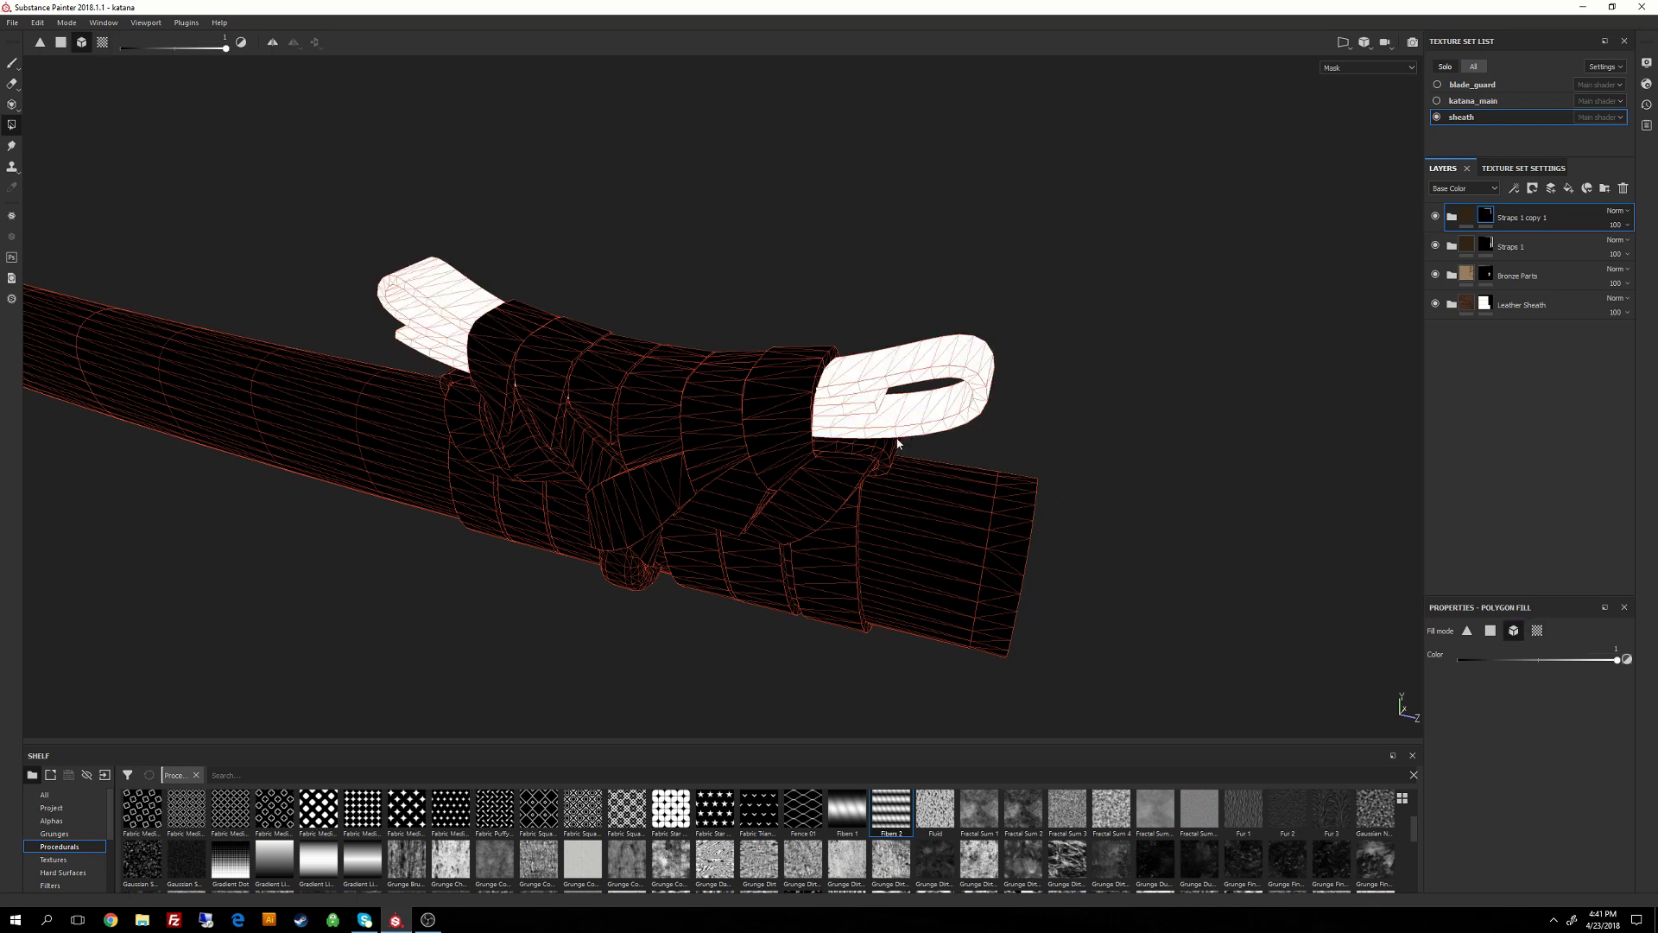
left_click_drag(898, 436, 901, 356, "alt")
left_click_drag(840, 502, 949, 516, "alt")
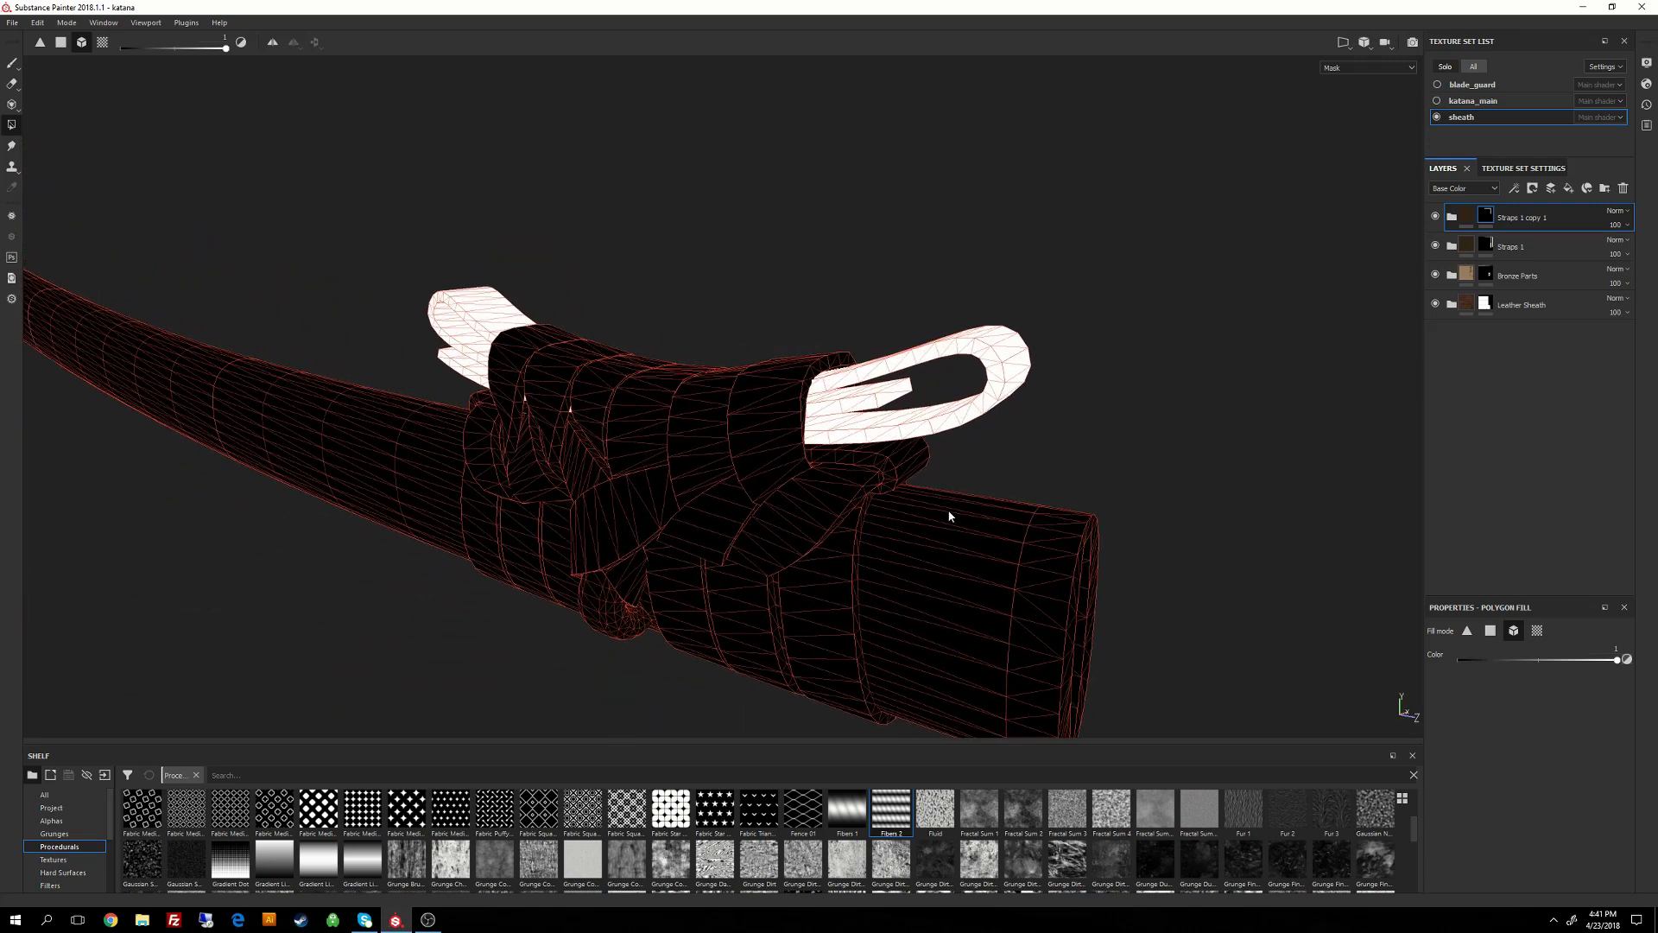
Examine the fiber direction on the strap loops in material view, comparing them with the copied folder hidden and shown.
left_click(1468, 218)
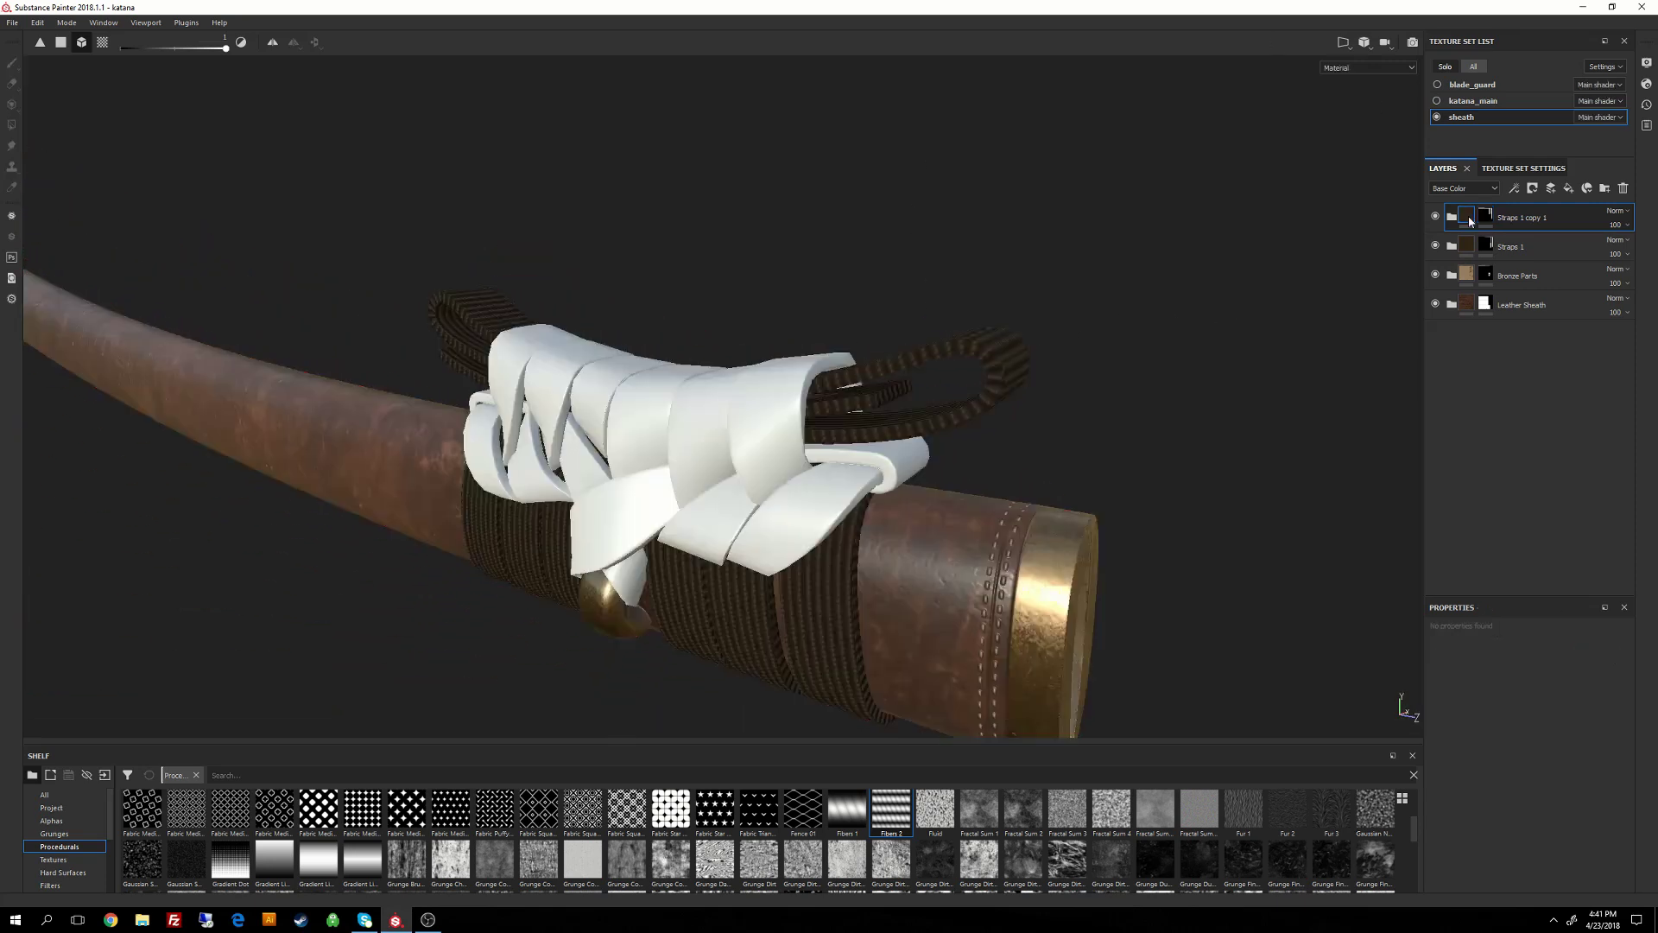
left_click_drag(1132, 302, 1033, 492, "alt")
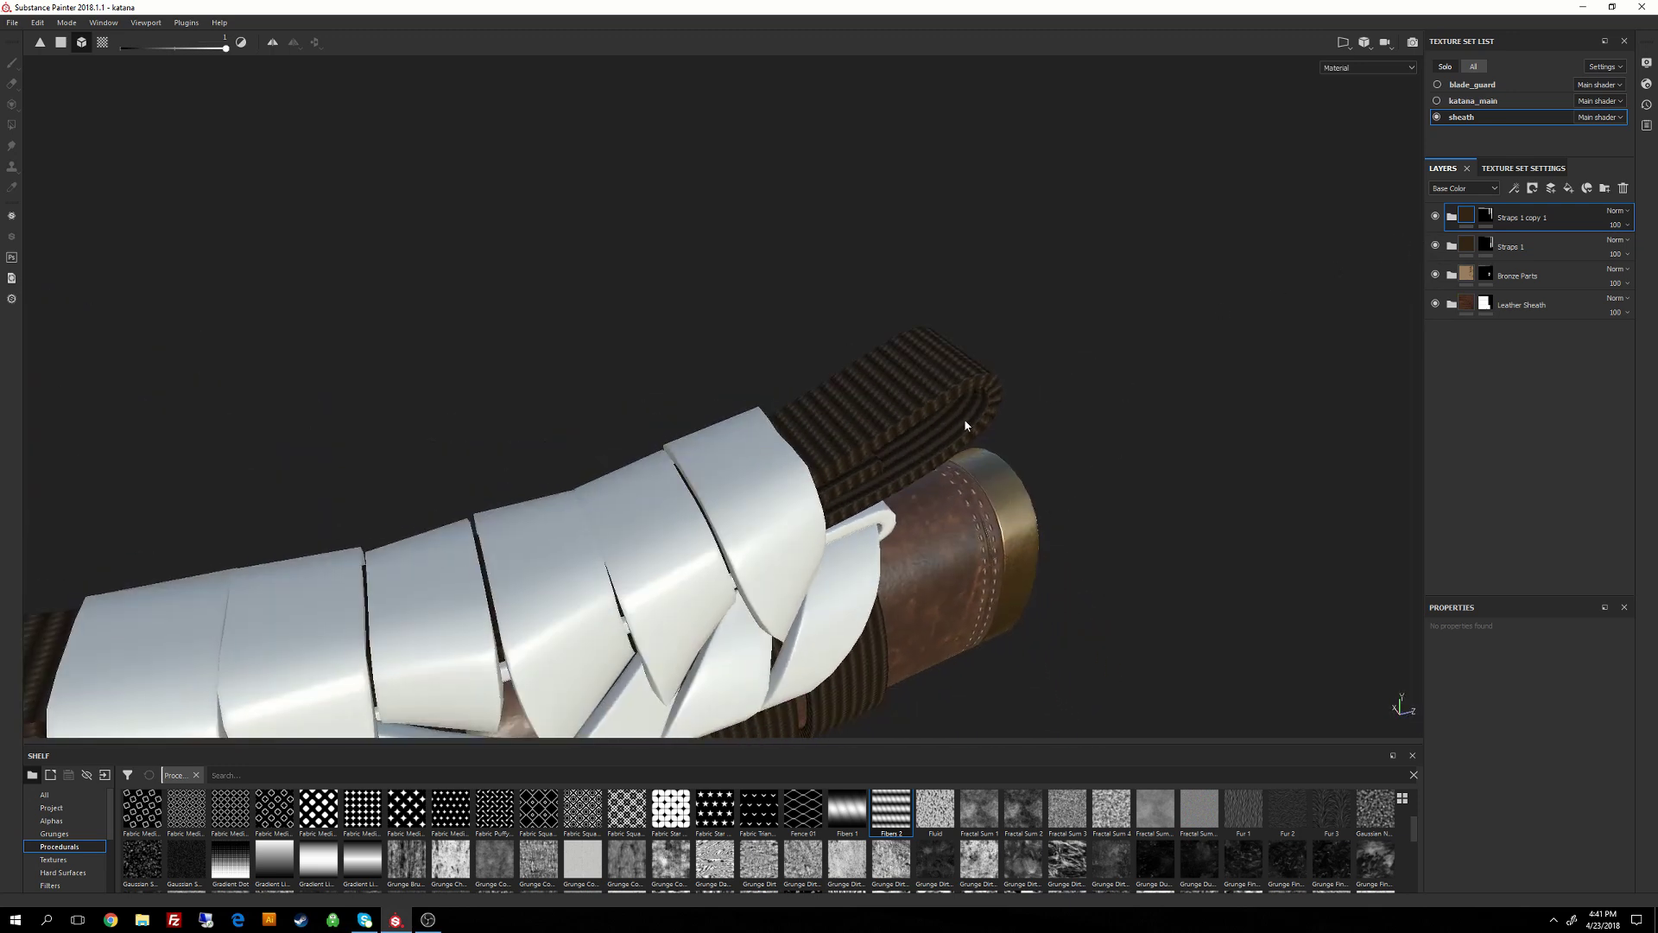
left_click_drag(966, 423, 1005, 343, "alt")
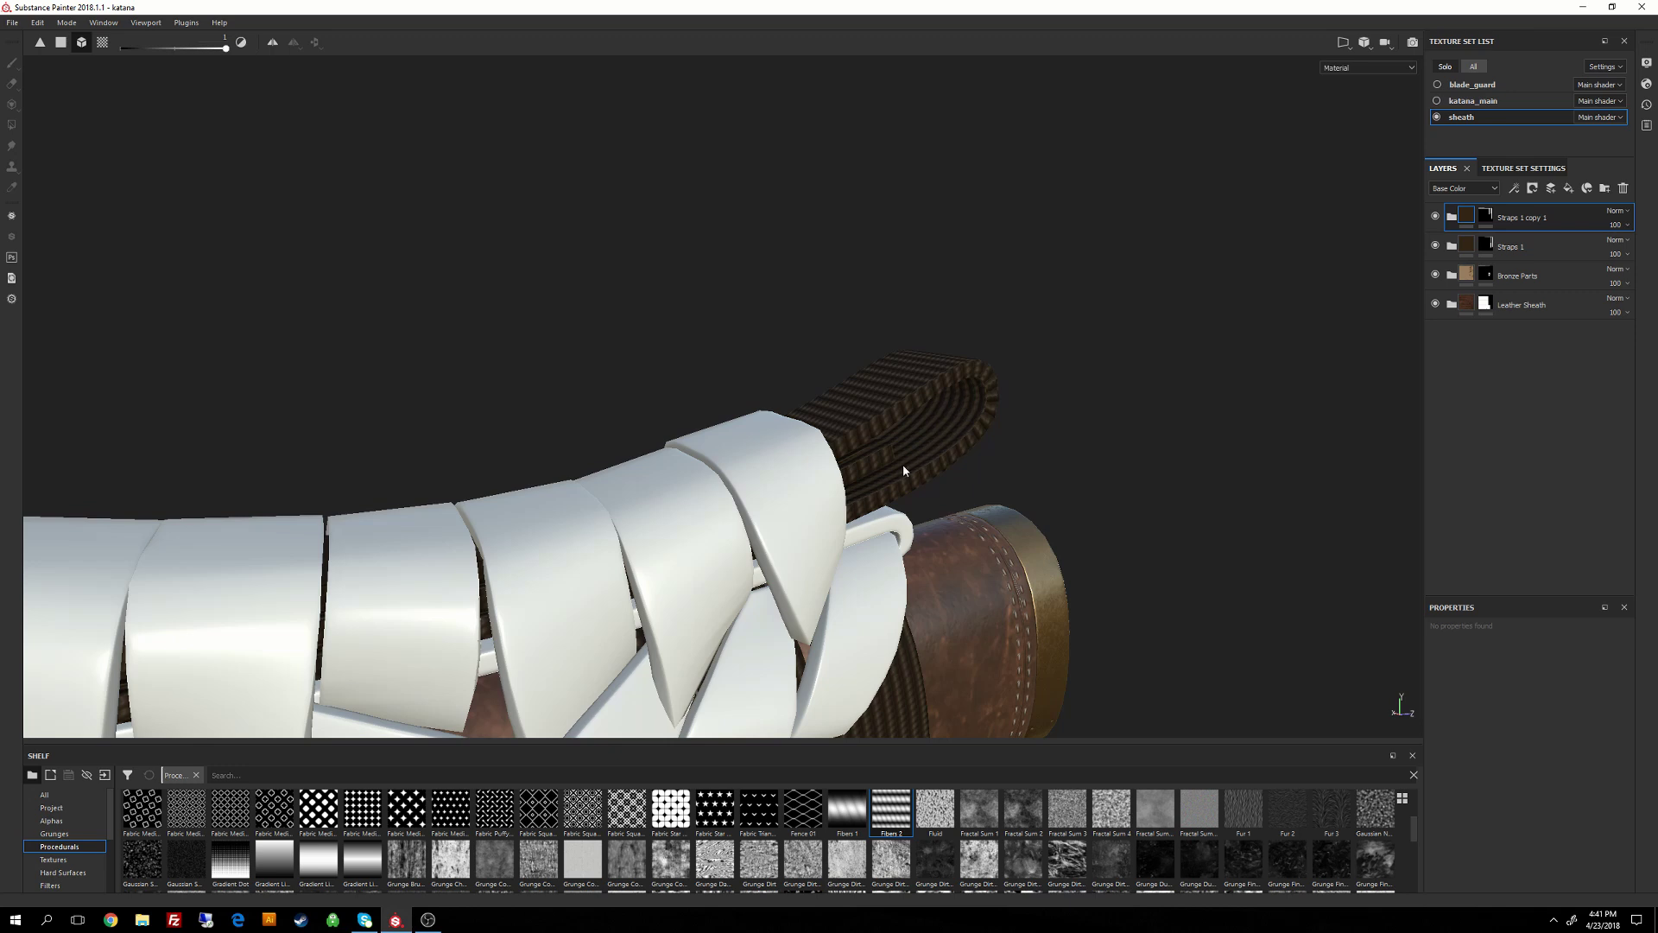
left_click_drag(921, 453, 1096, 366, "alt")
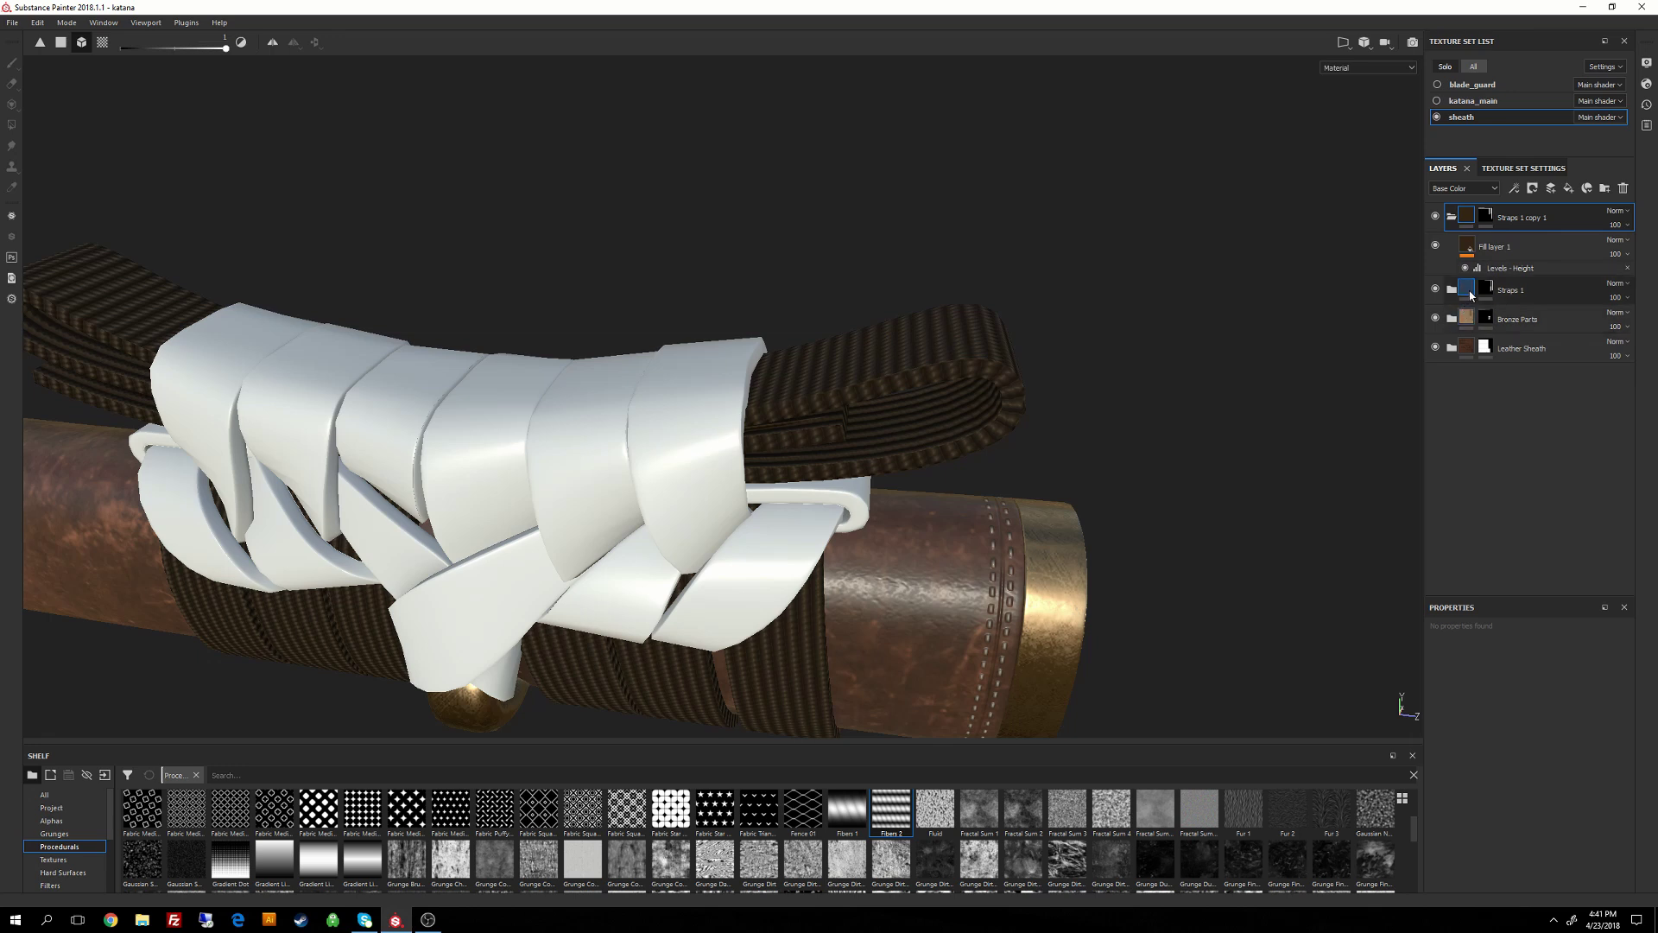
left_click(1452, 217)
left_click(1452, 217)
left_click(1436, 215)
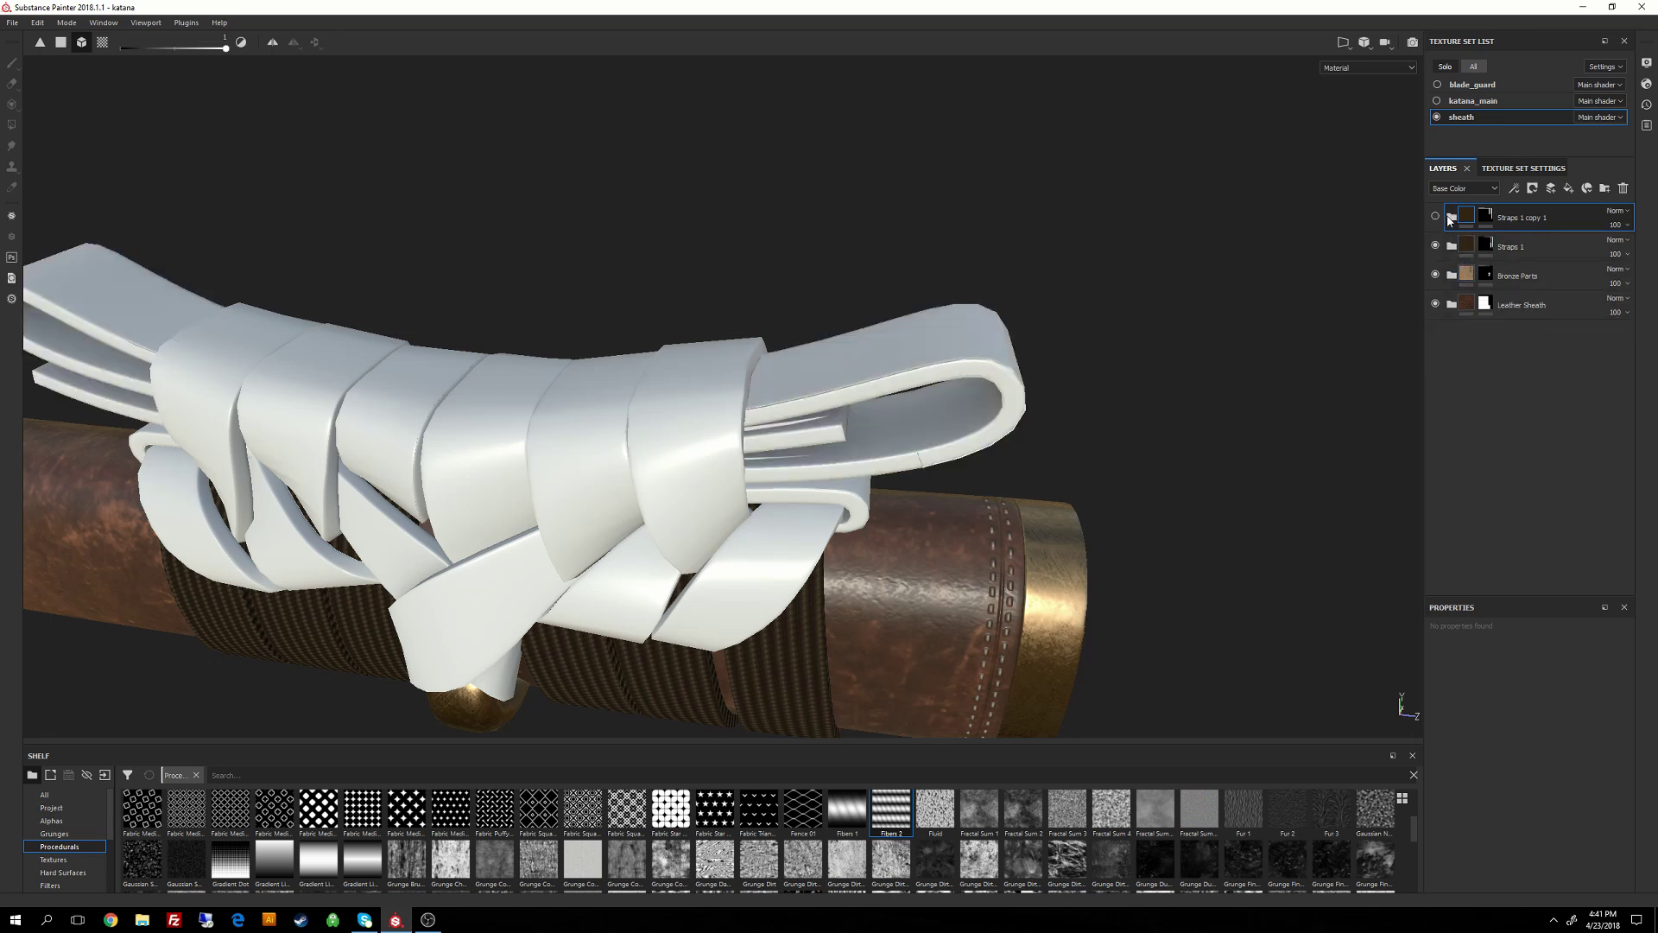
left_click(1436, 216)
Switch the projection of Fill layer 1 inside the copied straps folder to Tri-planar projection.
left_click(1453, 216)
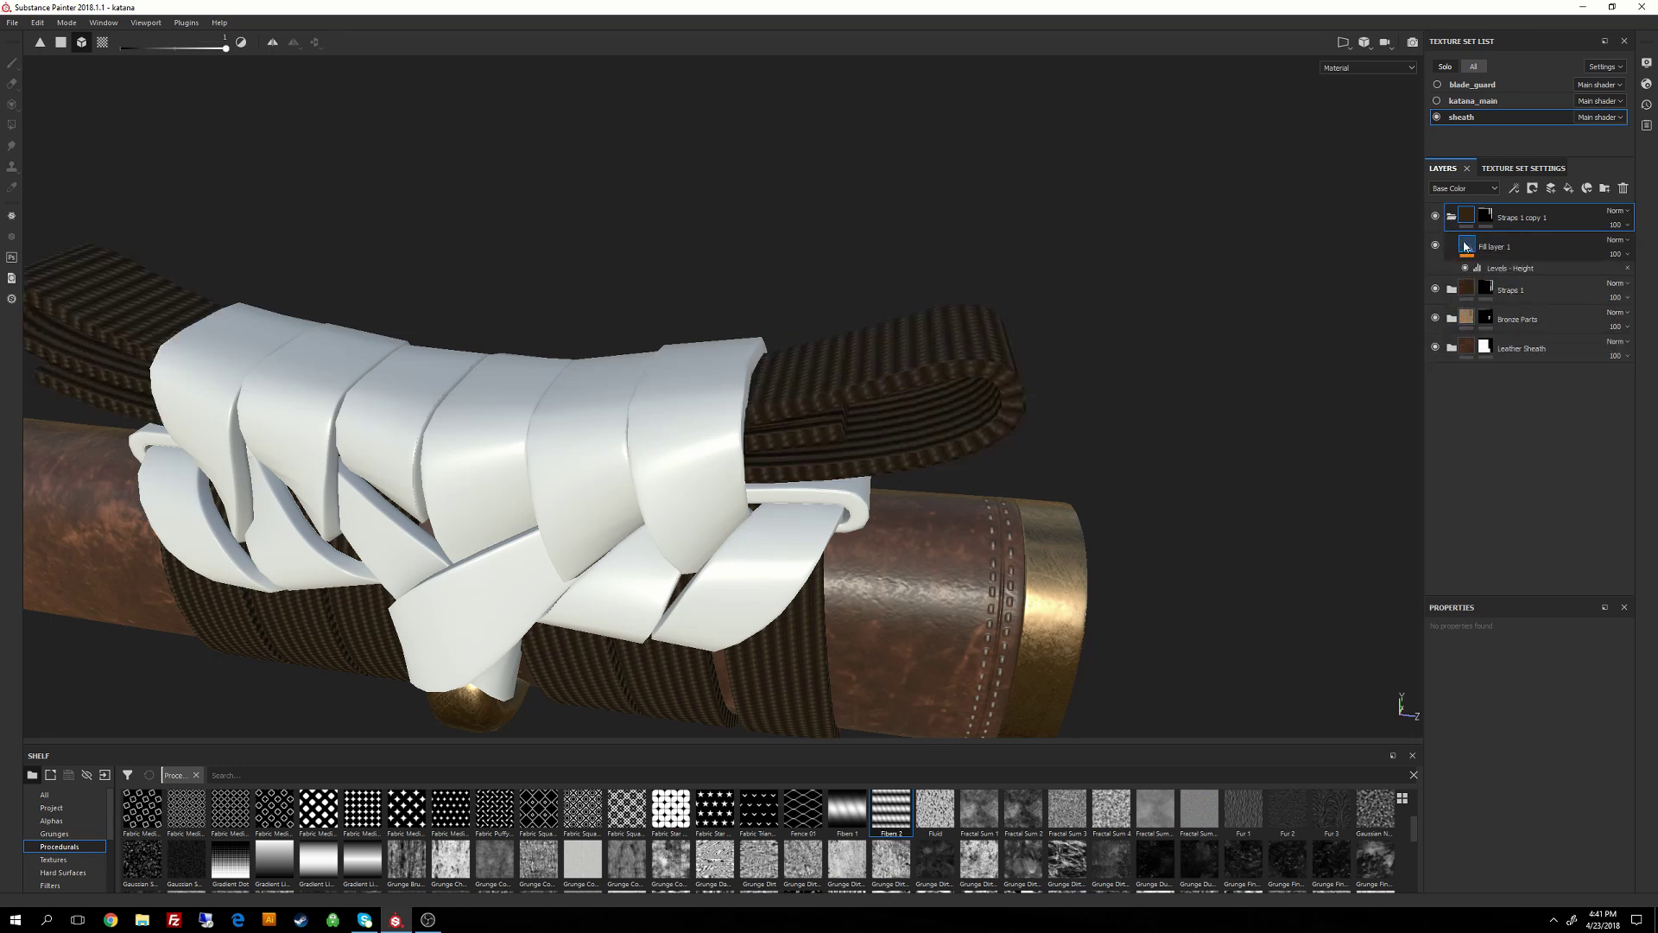
left_click(1466, 247)
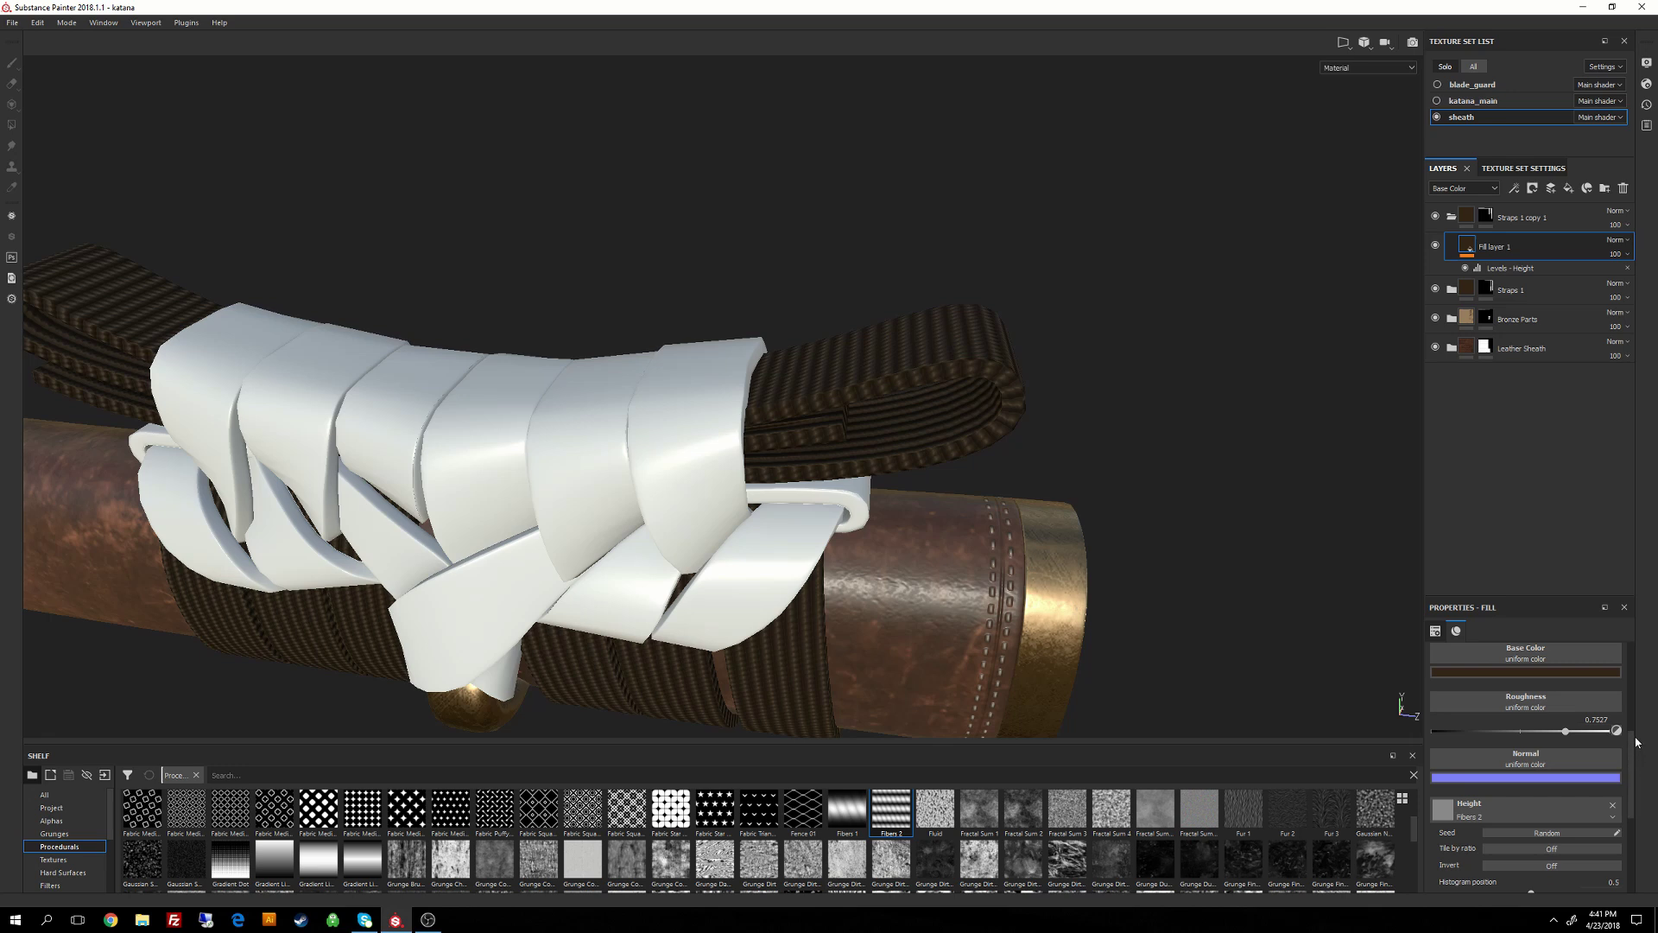
left_click_drag(1635, 741, 1631, 676)
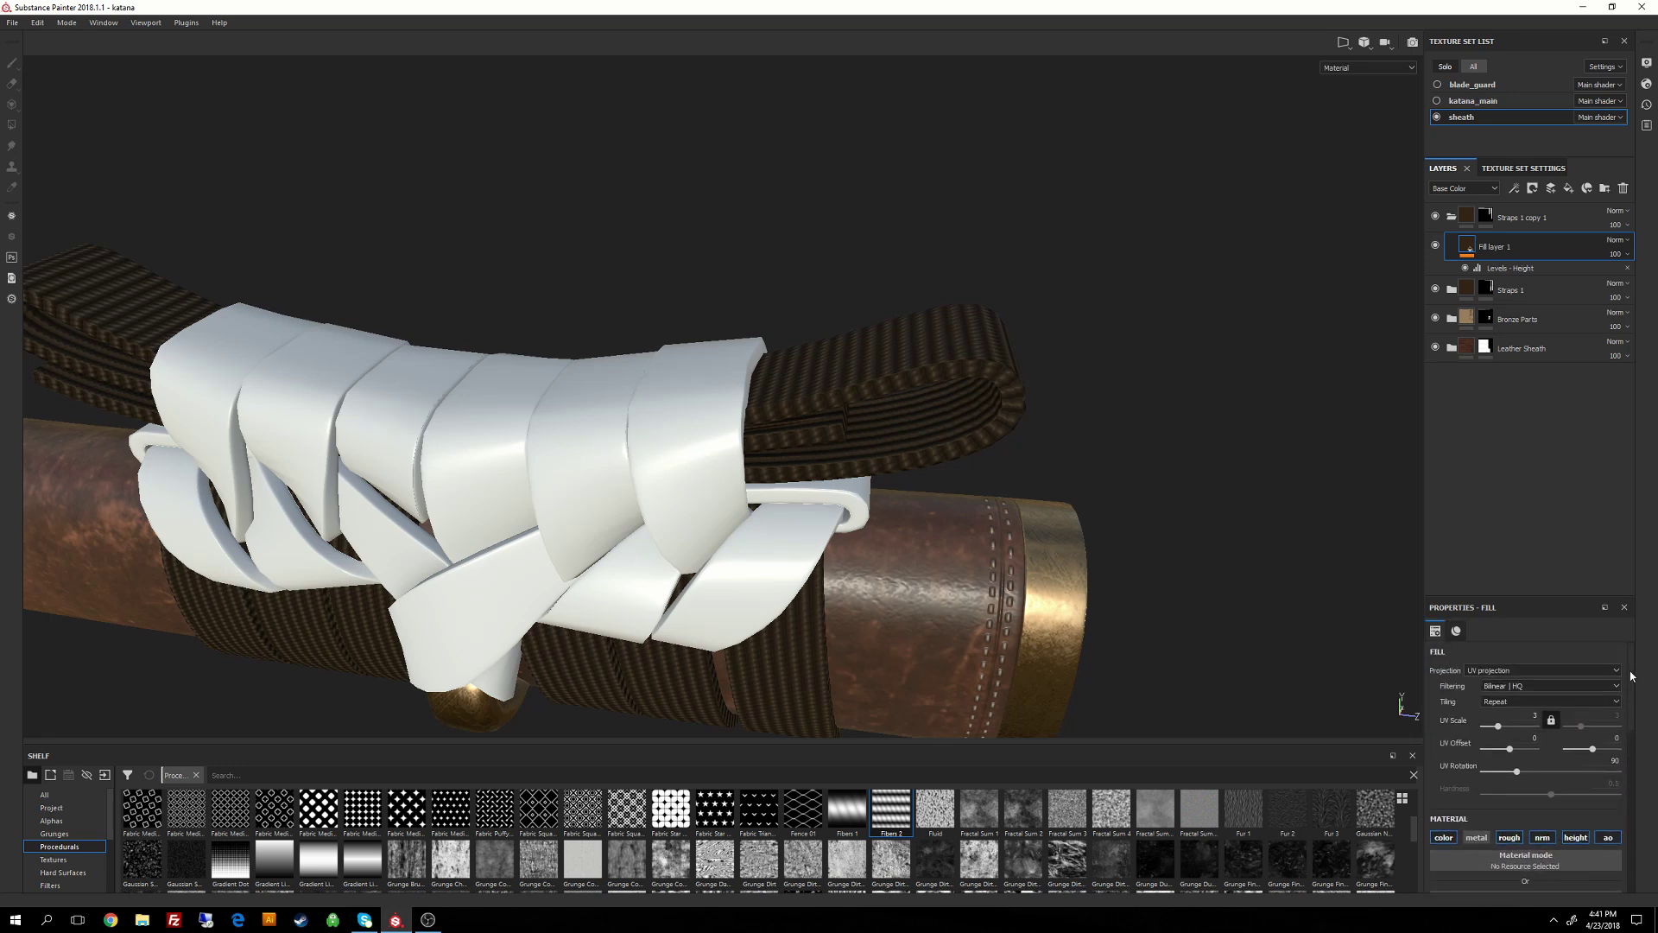
left_click(1517, 670)
left_click(1499, 688)
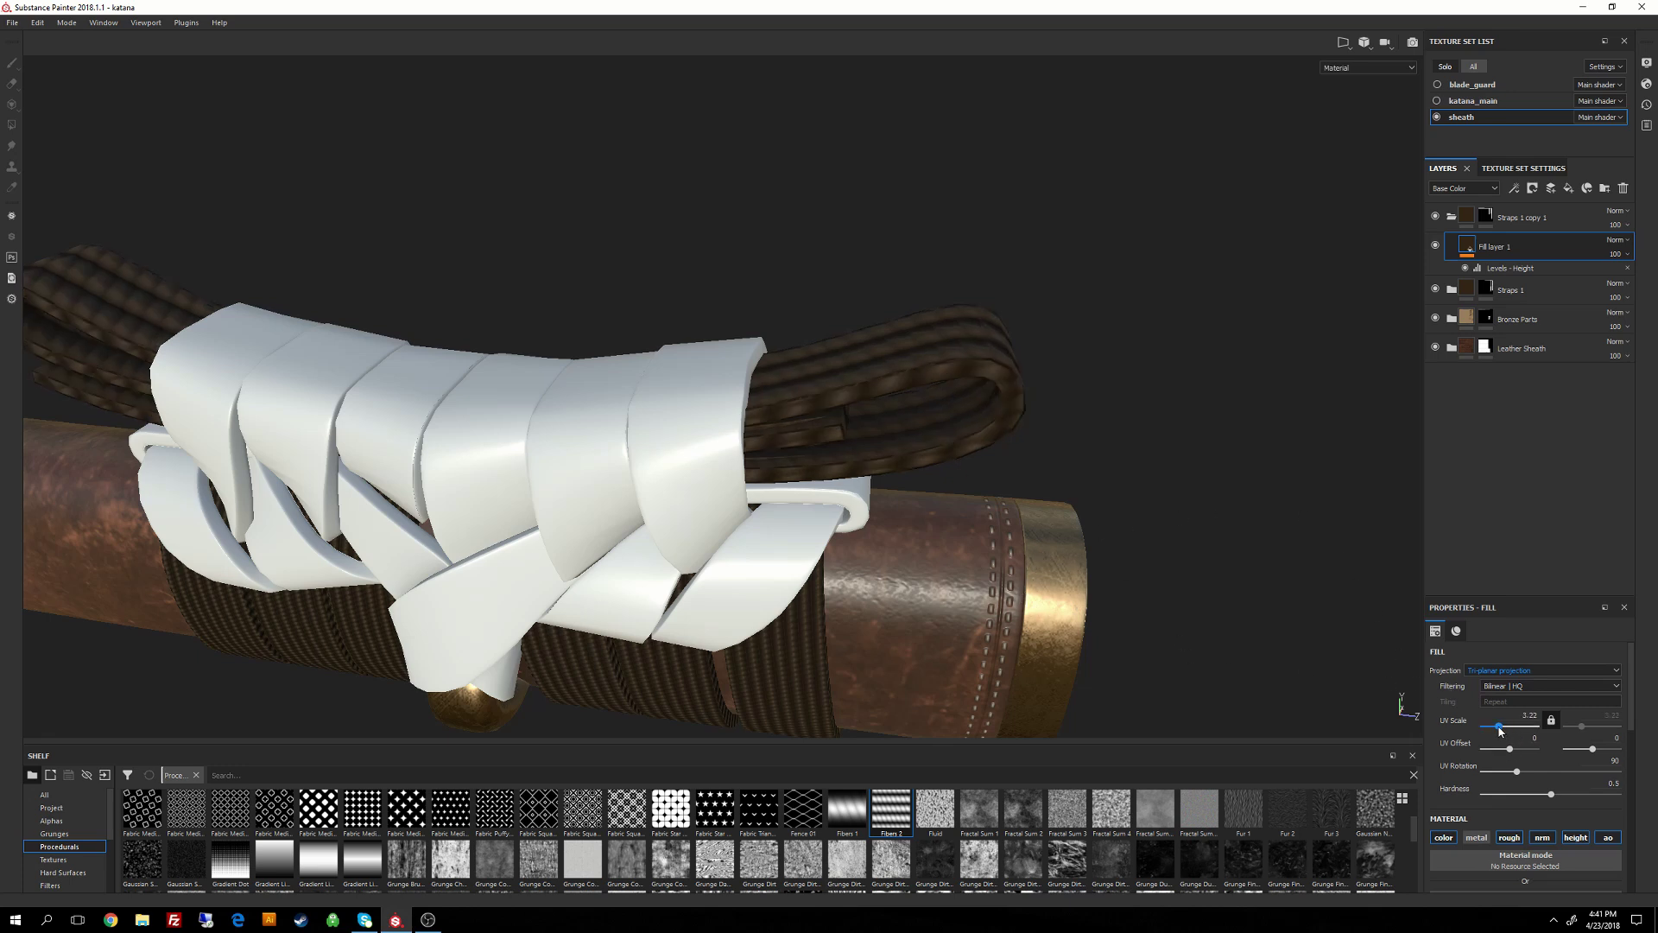
Set the UV Scale of the copied folder's fill layer to 8.
left_click_drag(1499, 730, 1507, 731)
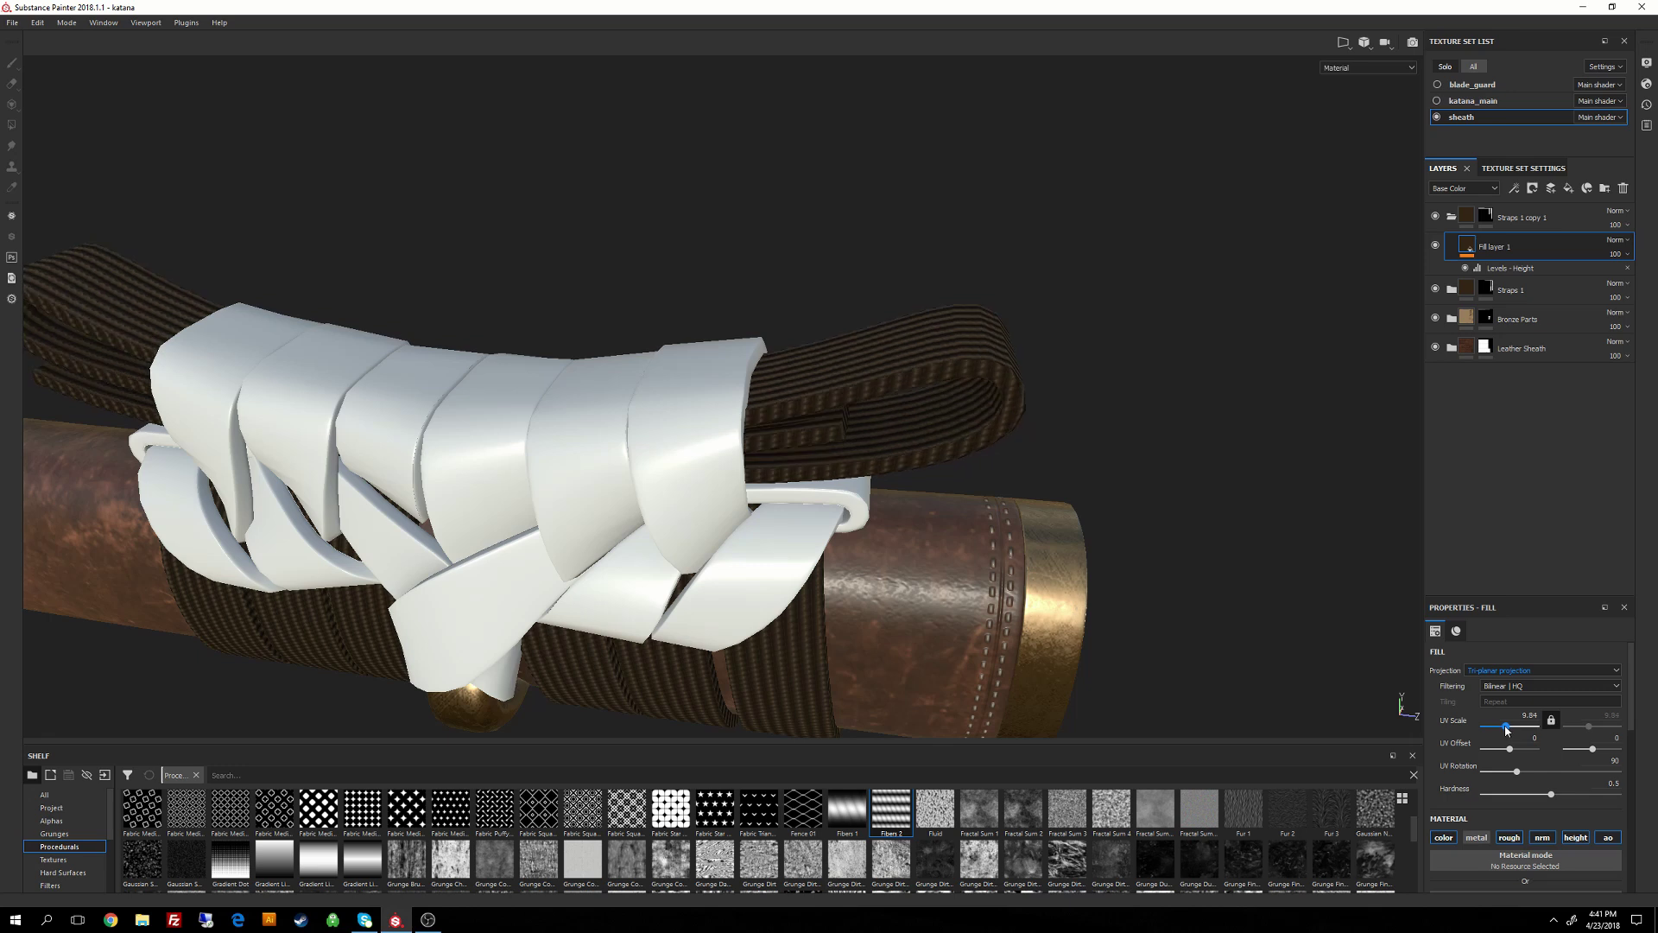
left_click_drag(1395, 684, 1037, 469, "alt")
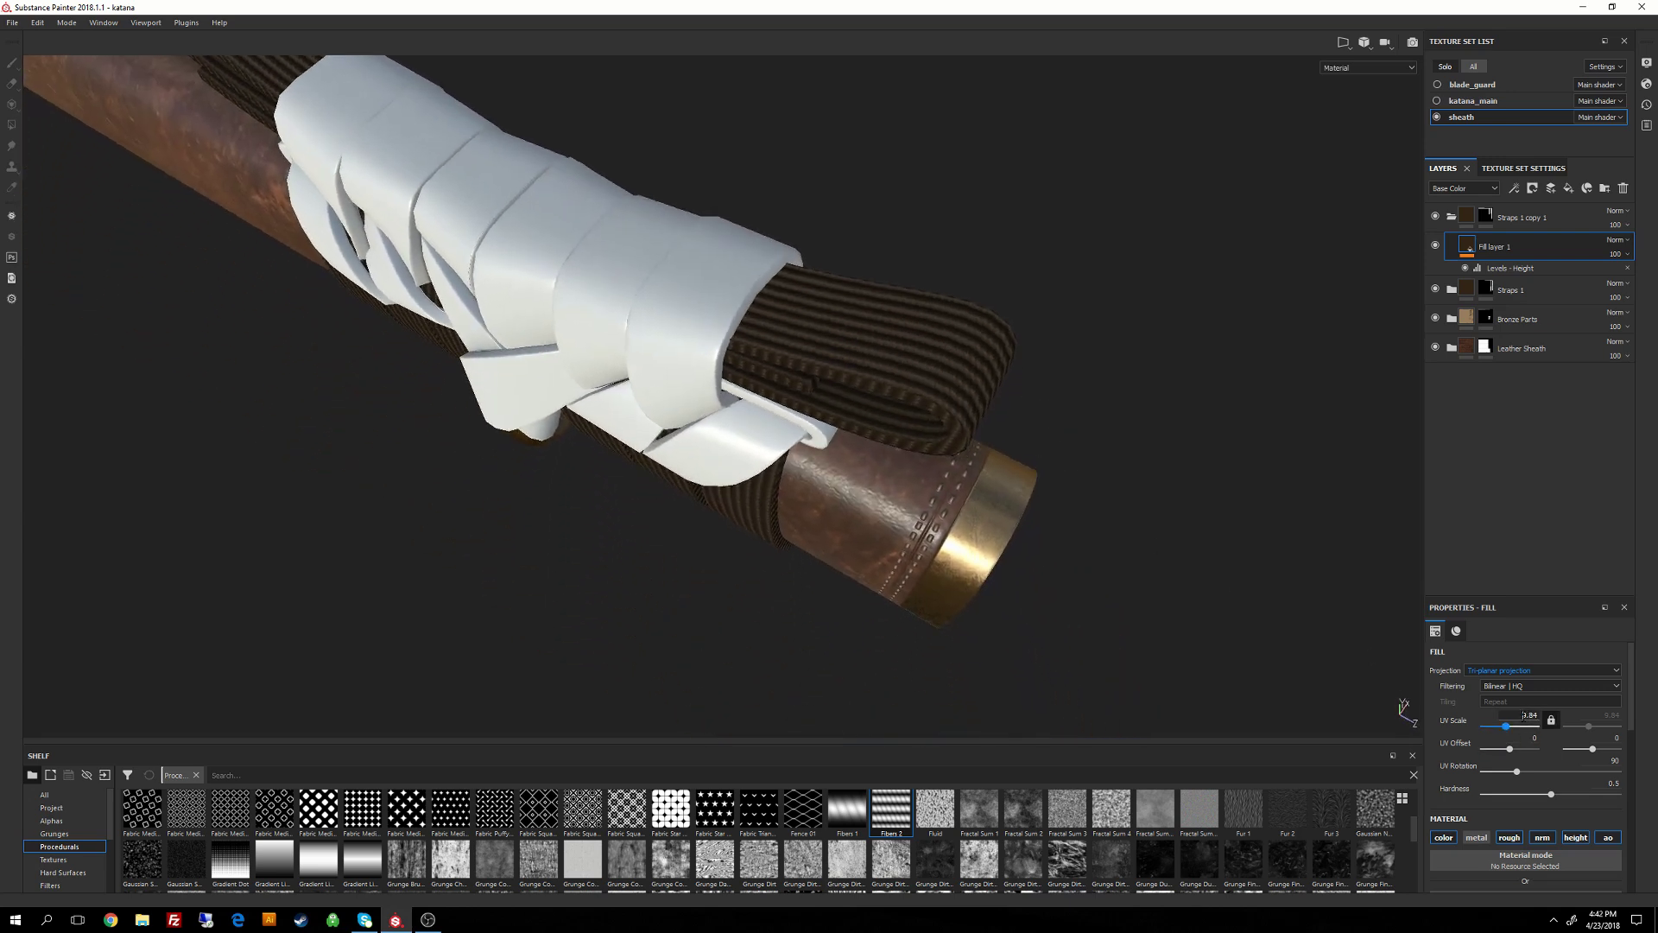
type("8")
key("Return")
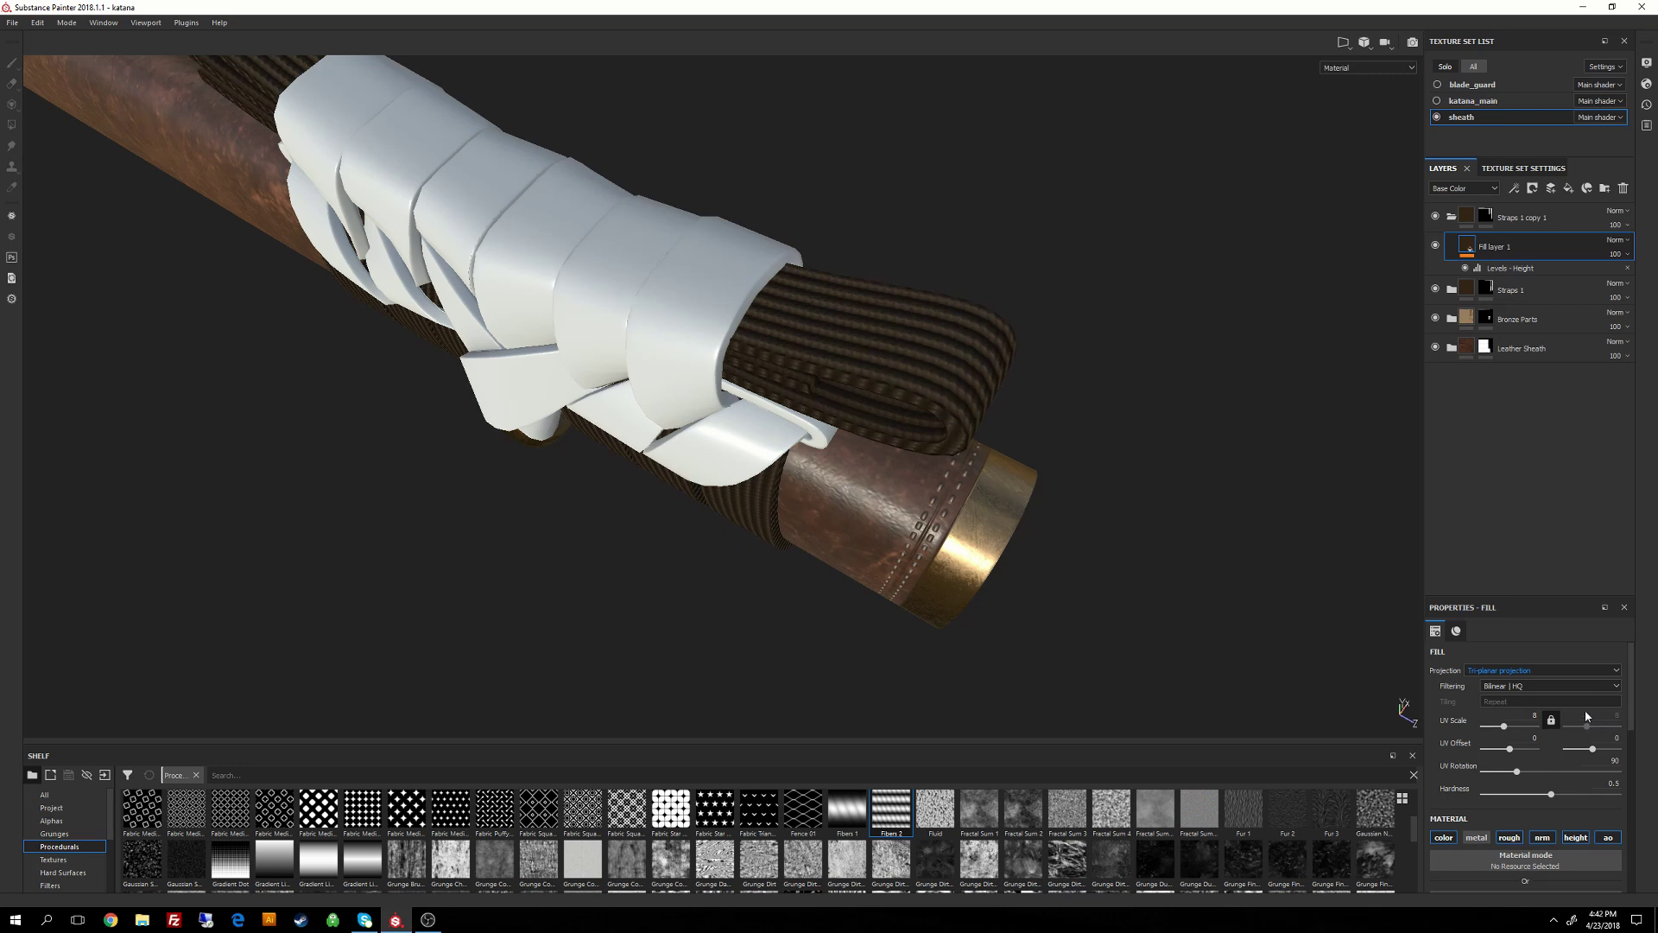
Add the small lower strap loops beneath the large ones to the copied folder's mask with mesh fill.
left_click_drag(1149, 557, 1043, 484, "alt")
right_click_drag(1043, 484, 965, 486, "alt")
left_click_drag(965, 486, 985, 449, "alt")
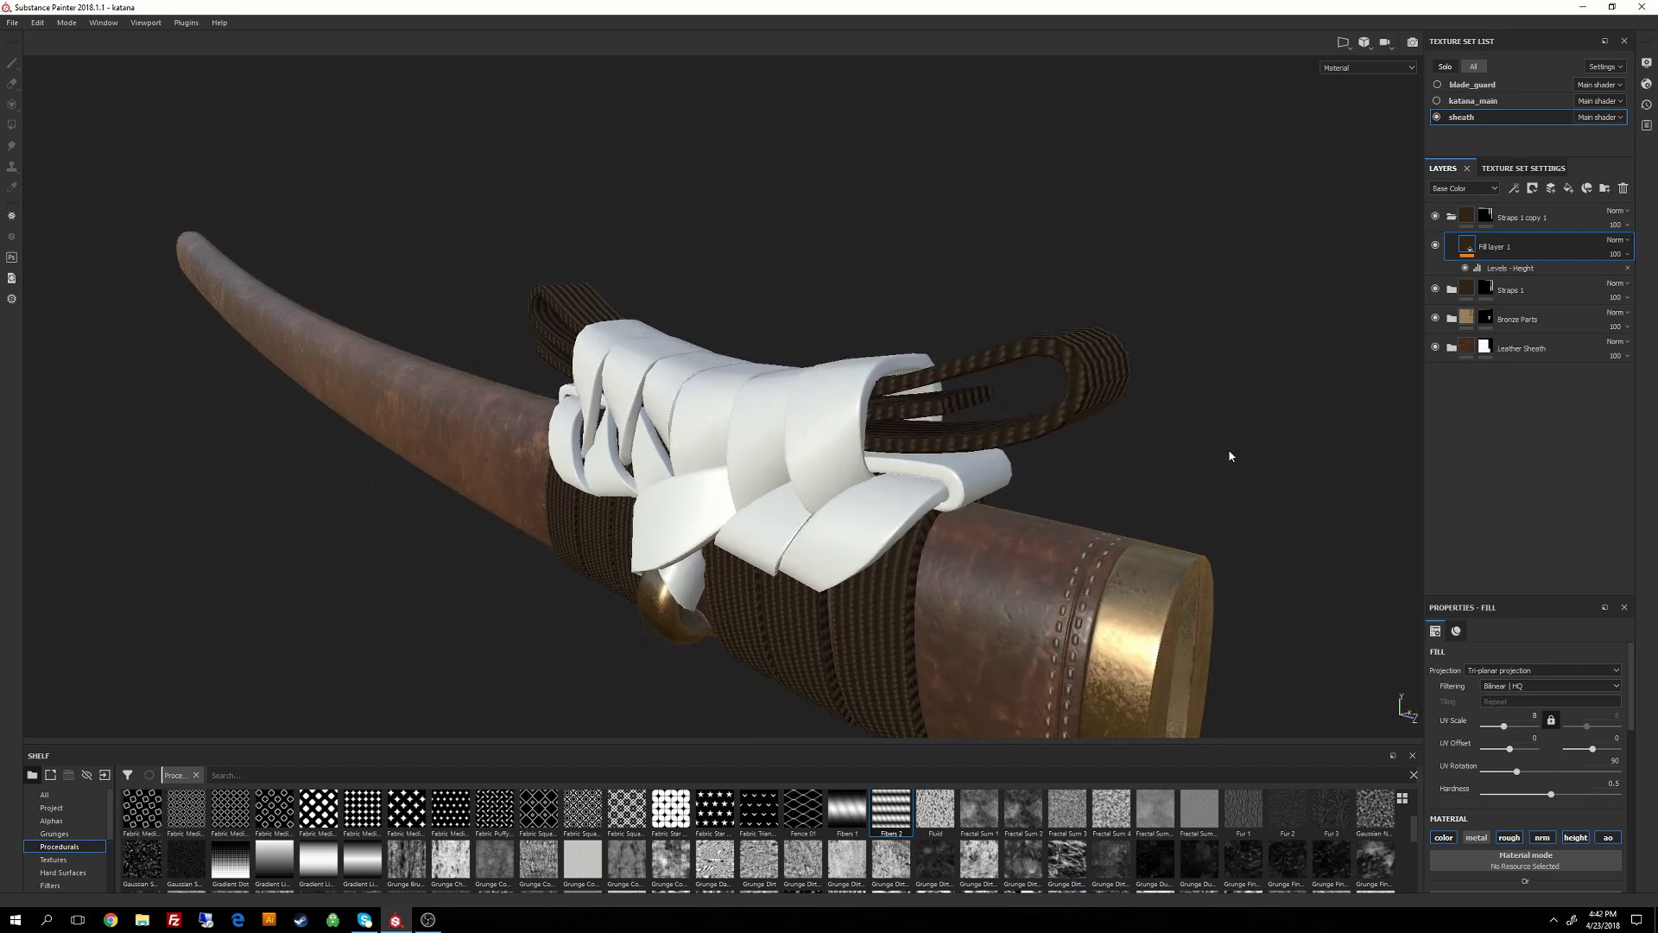
key("4")
left_click(1486, 217)
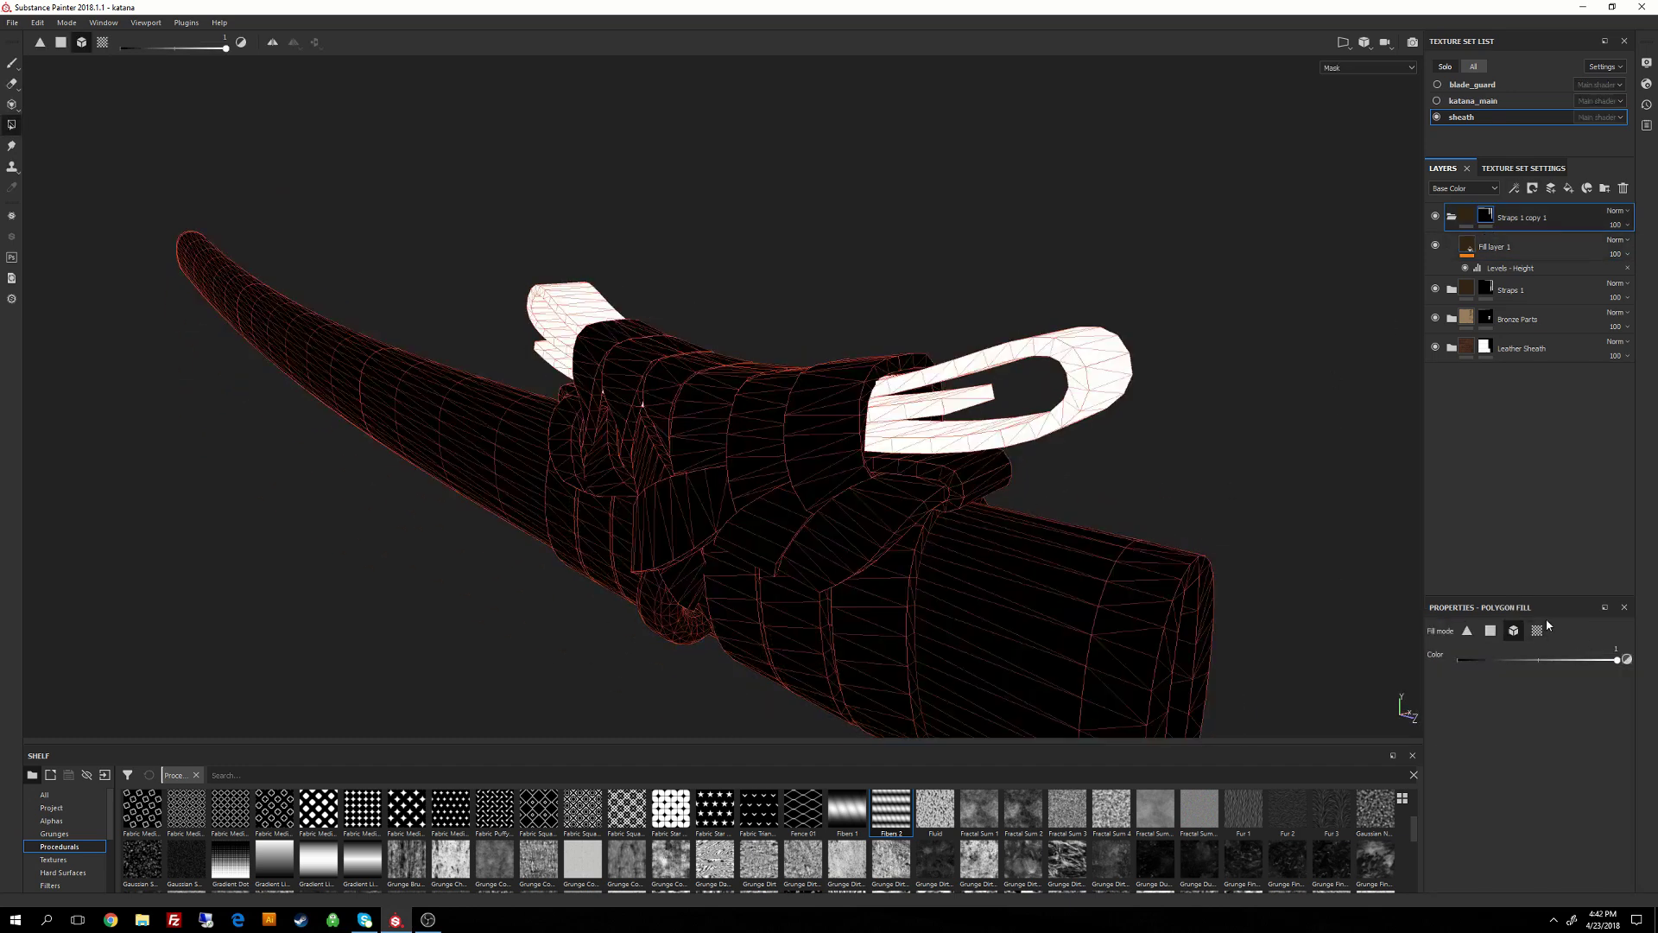
left_click(990, 500)
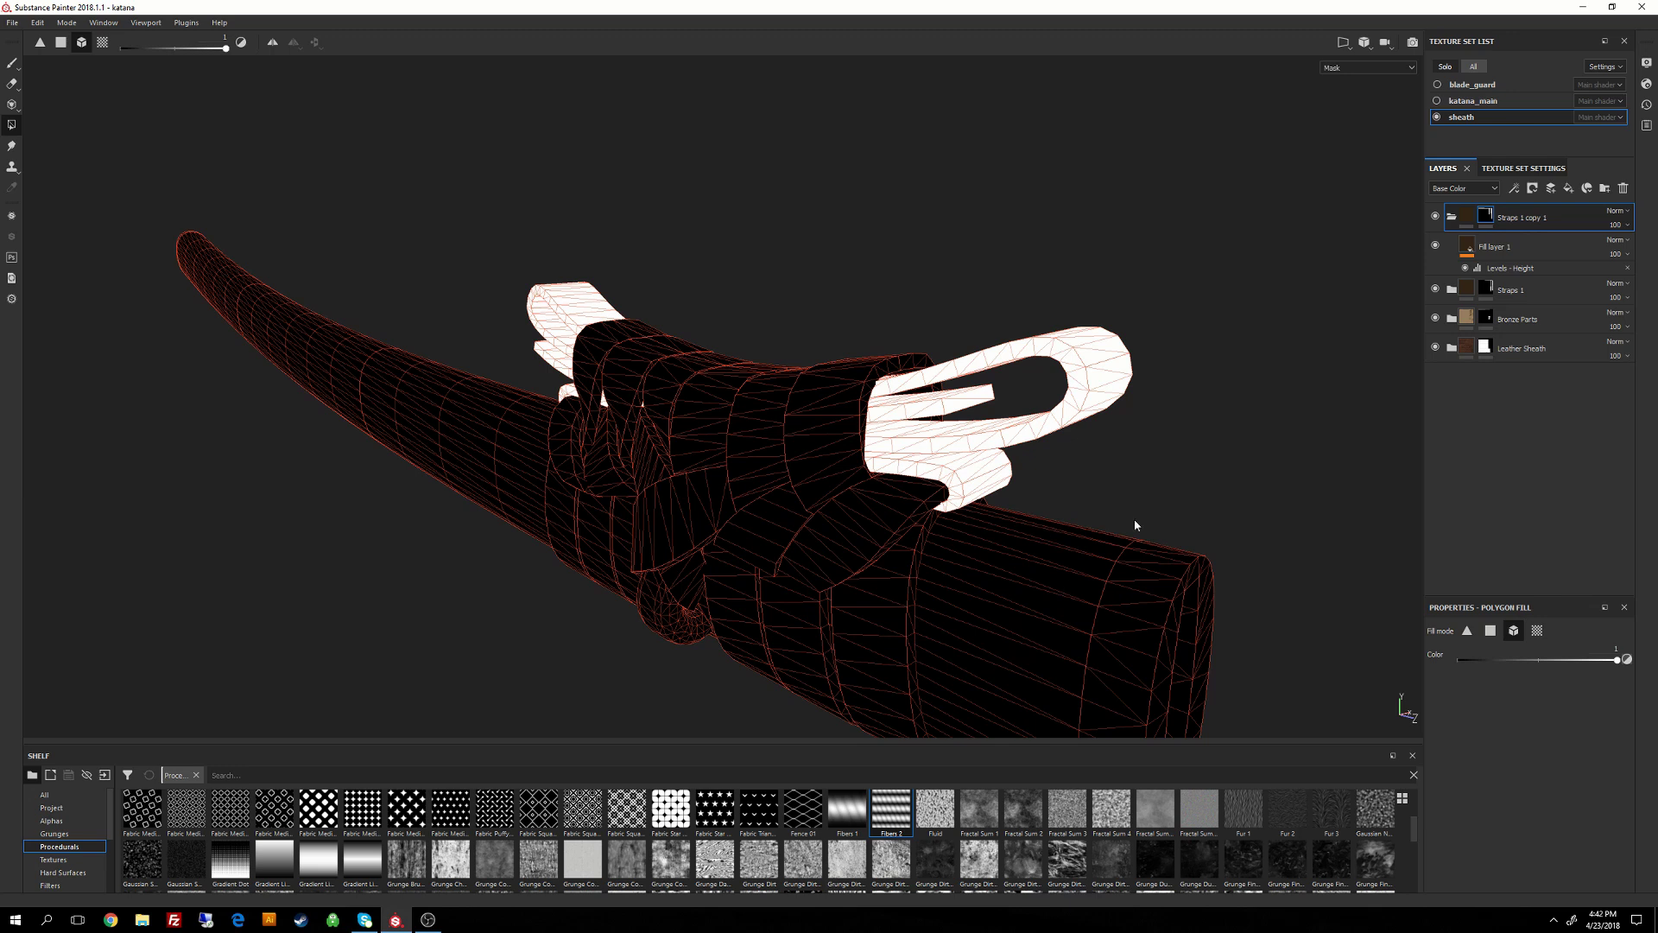
Return to material view and inspect the fabric on the upper and lower strap loops from several angles.
left_click(1472, 215)
left_click_drag(1148, 478, 848, 377, "alt")
right_click_drag(847, 379, 1036, 436, "alt")
left_click_drag(1036, 436, 843, 445, "alt")
right_click_drag(842, 445, 950, 488, "alt")
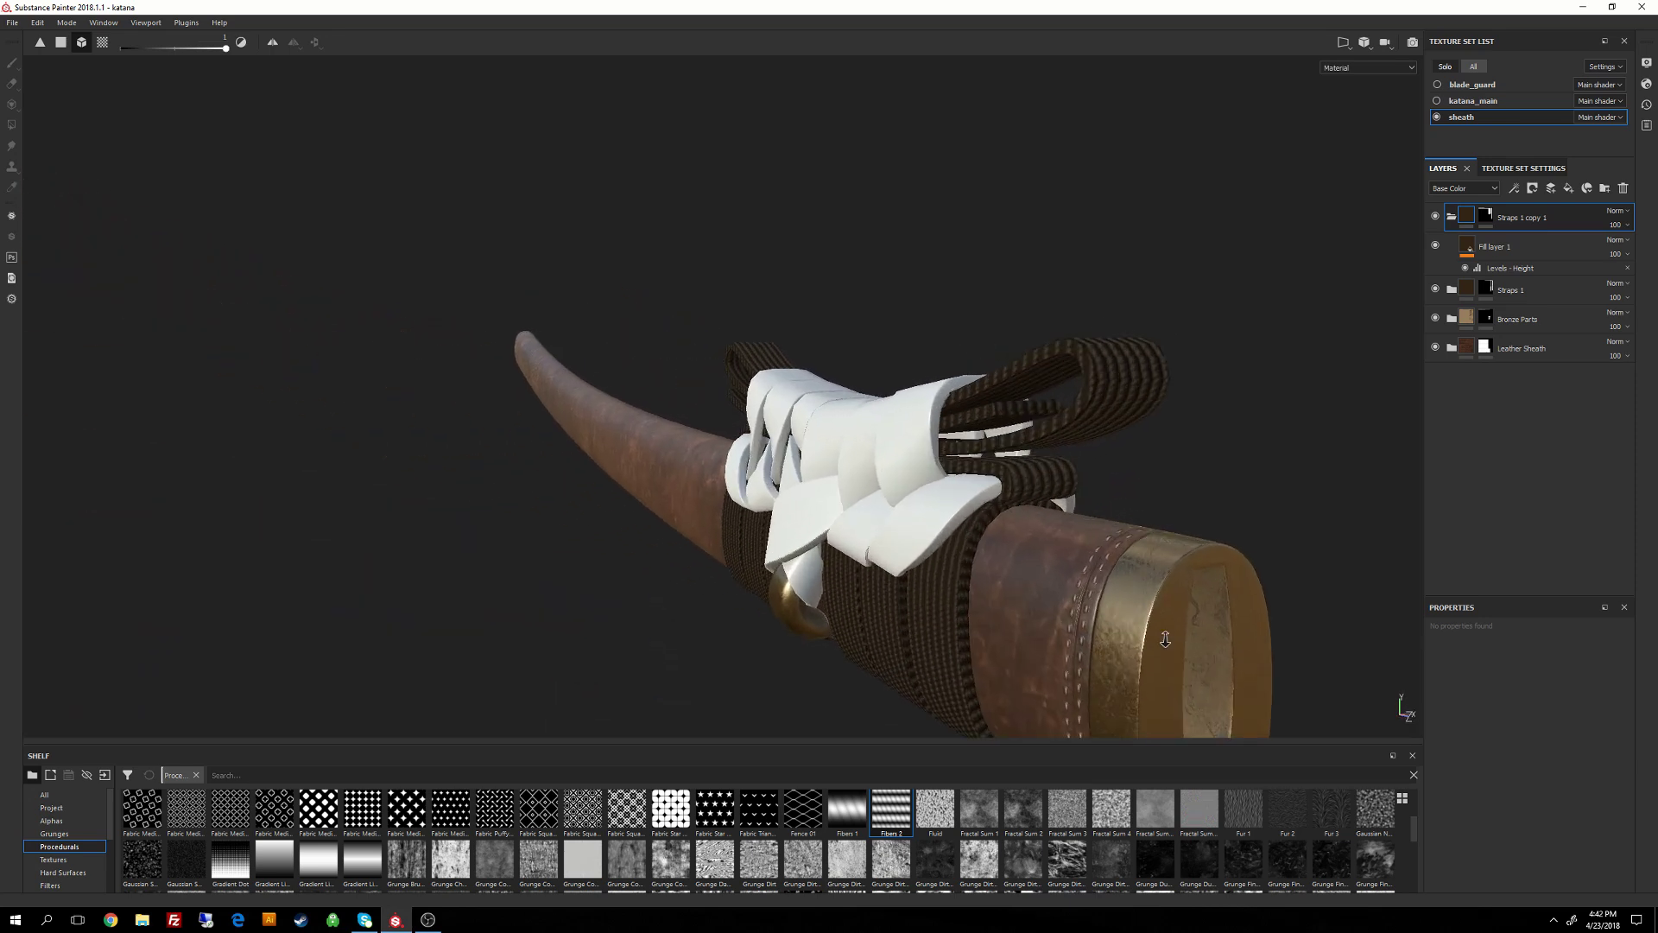
left_click_drag(950, 488, 1169, 565, "alt")
right_click_drag(1169, 565, 1092, 315, "alt")
left_click_drag(1092, 315, 1132, 380, "alt")
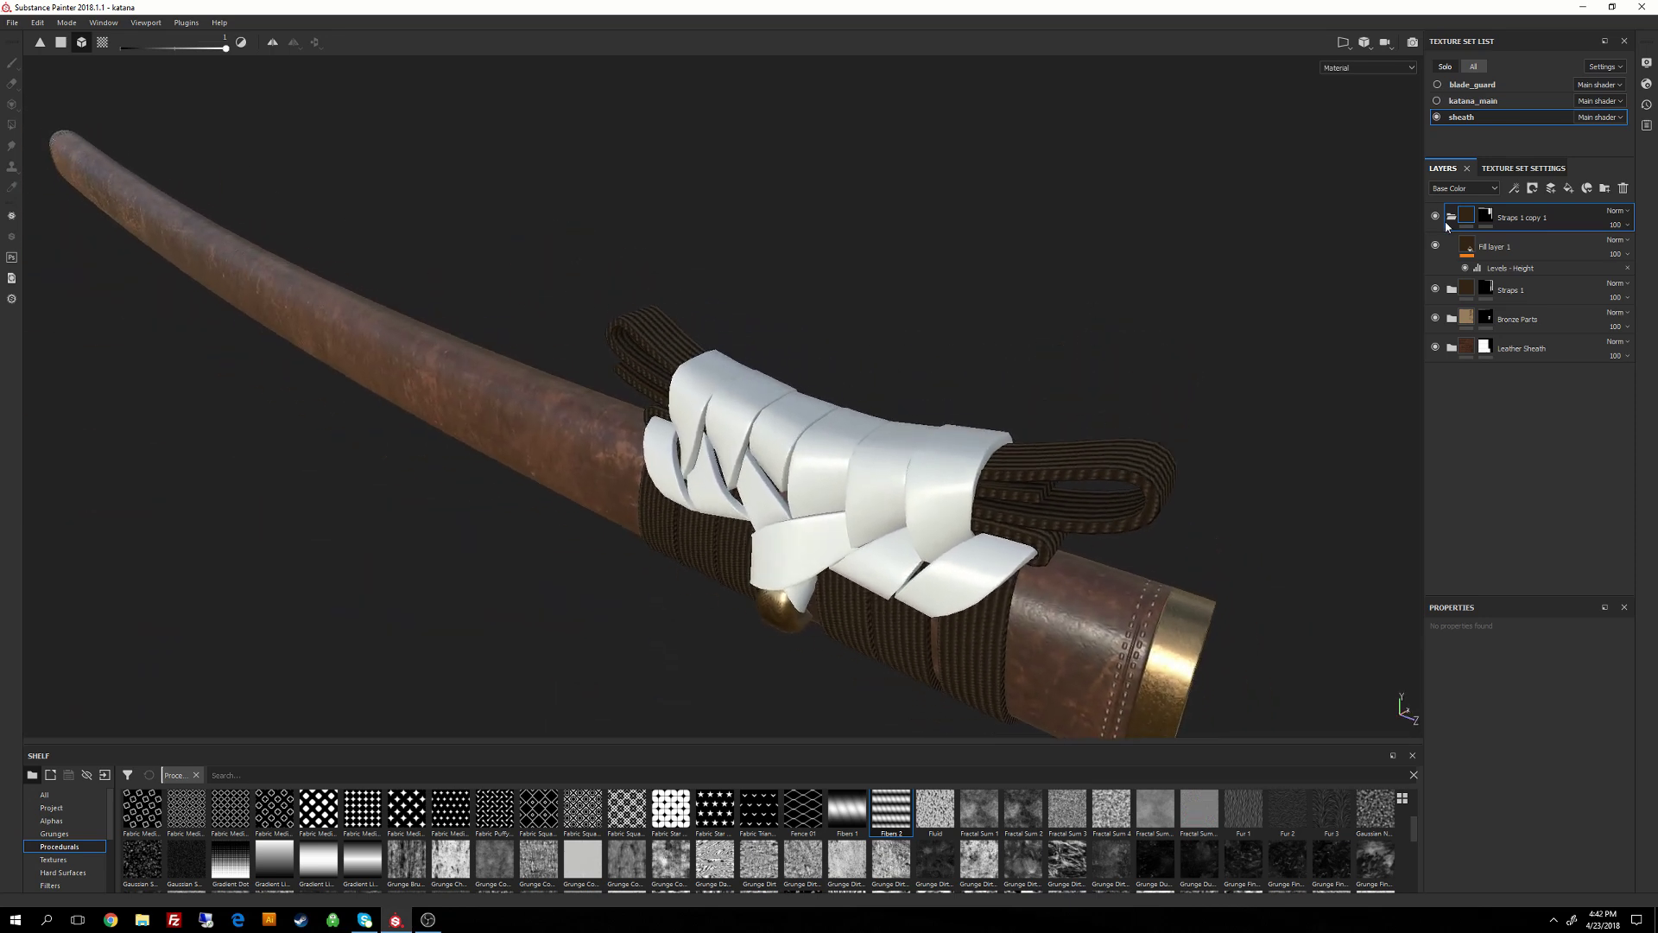
Collapse the copied straps folder and rename it Straps 2.
left_click(1451, 217)
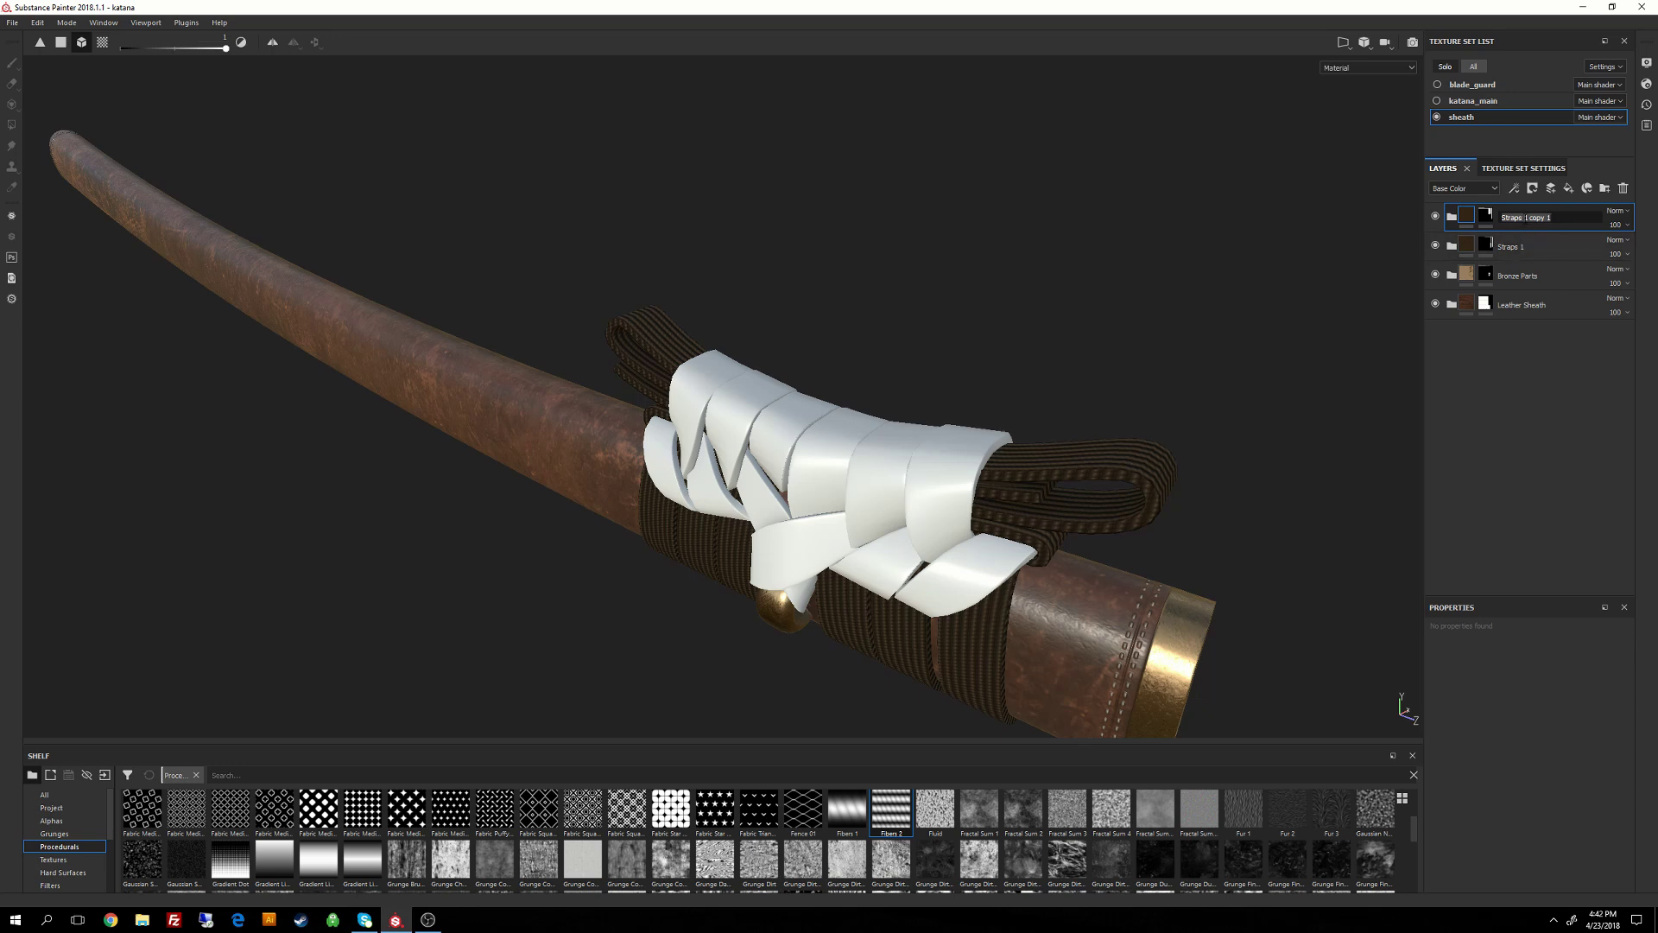
type("2")
key("Return")
Duplicate the Straps 2 folder and clear the copy's mask to black.
key("ctrl+d")
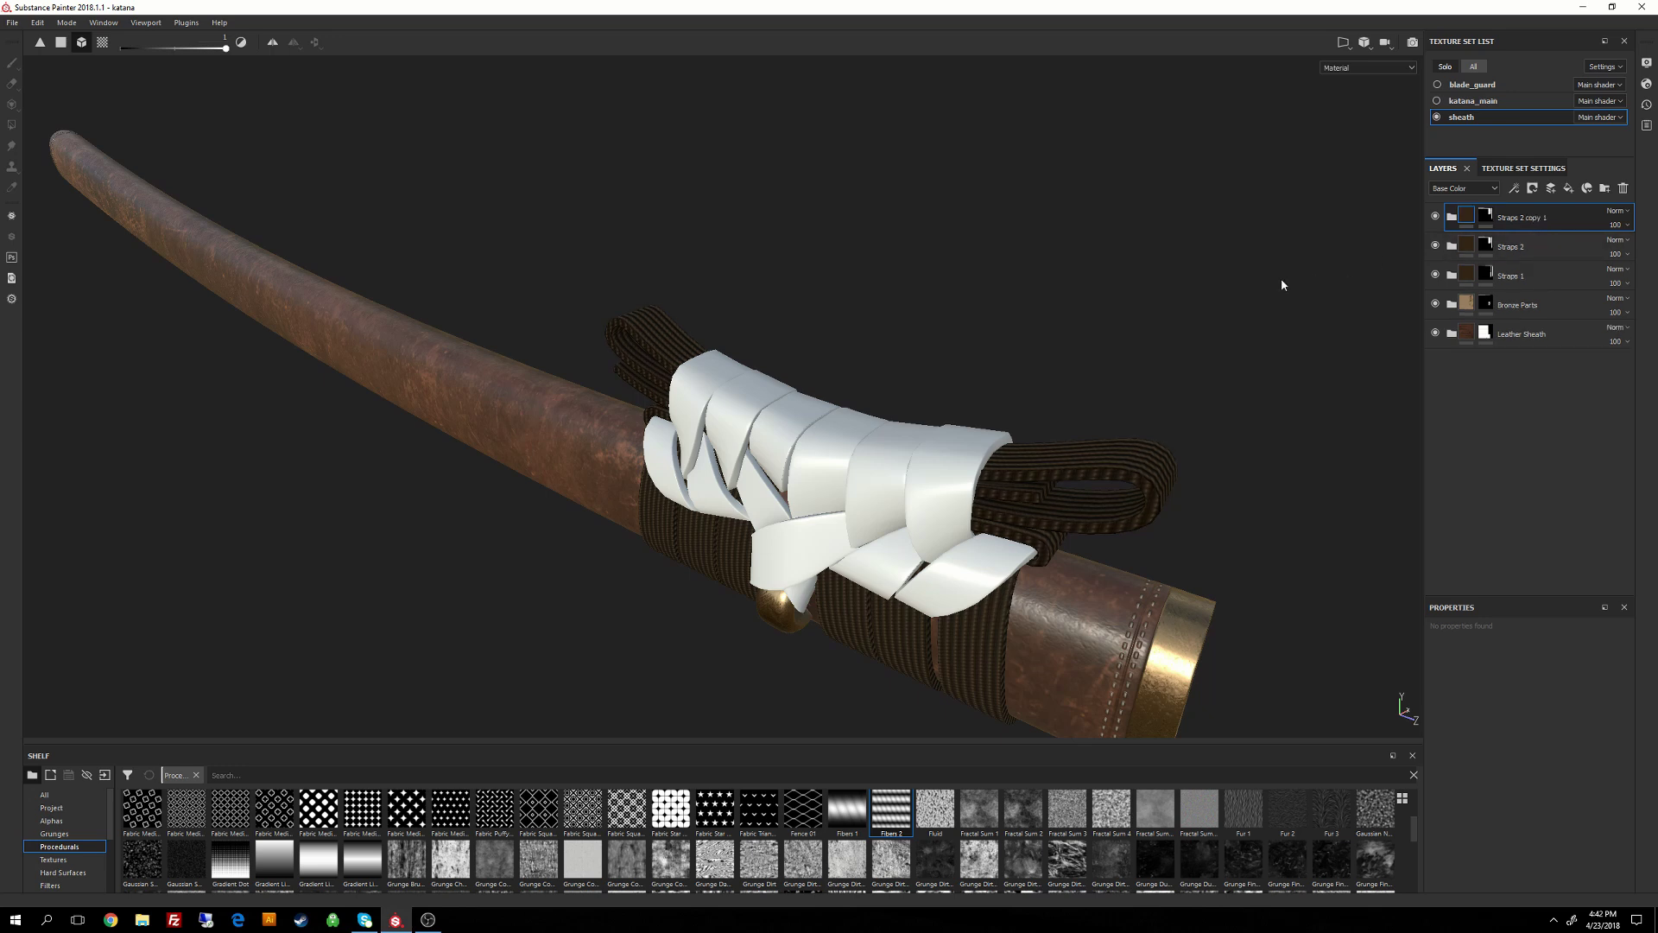
left_click_drag(1134, 312, 1341, 374, "alt")
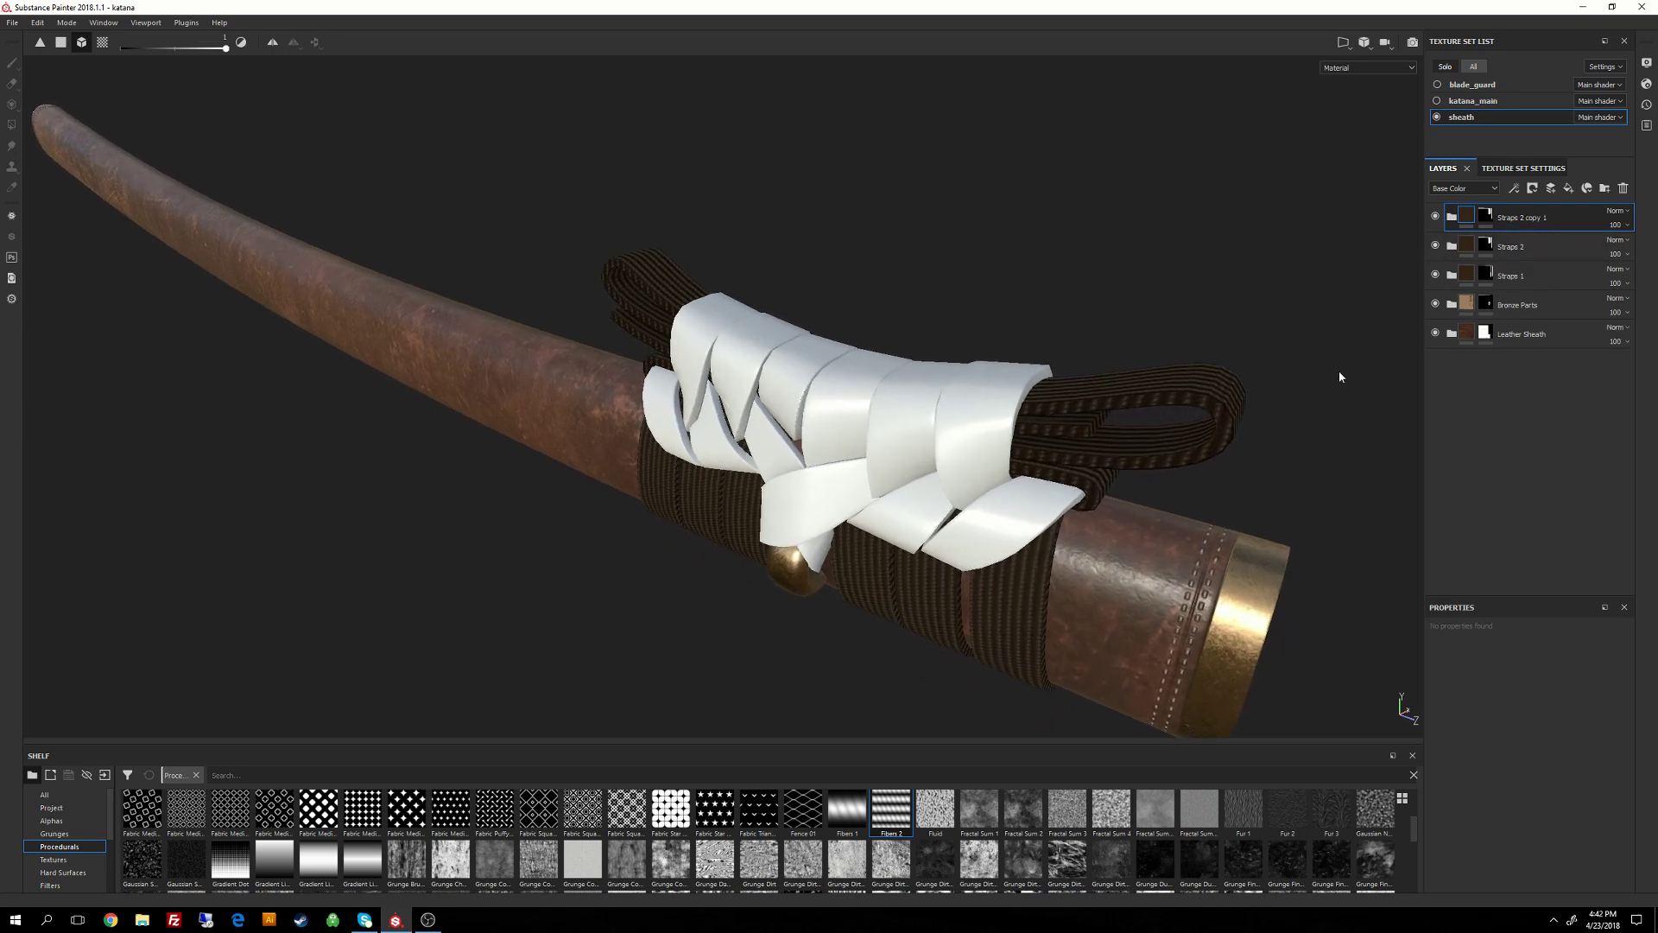
right_click(1485, 216)
left_click(1530, 237)
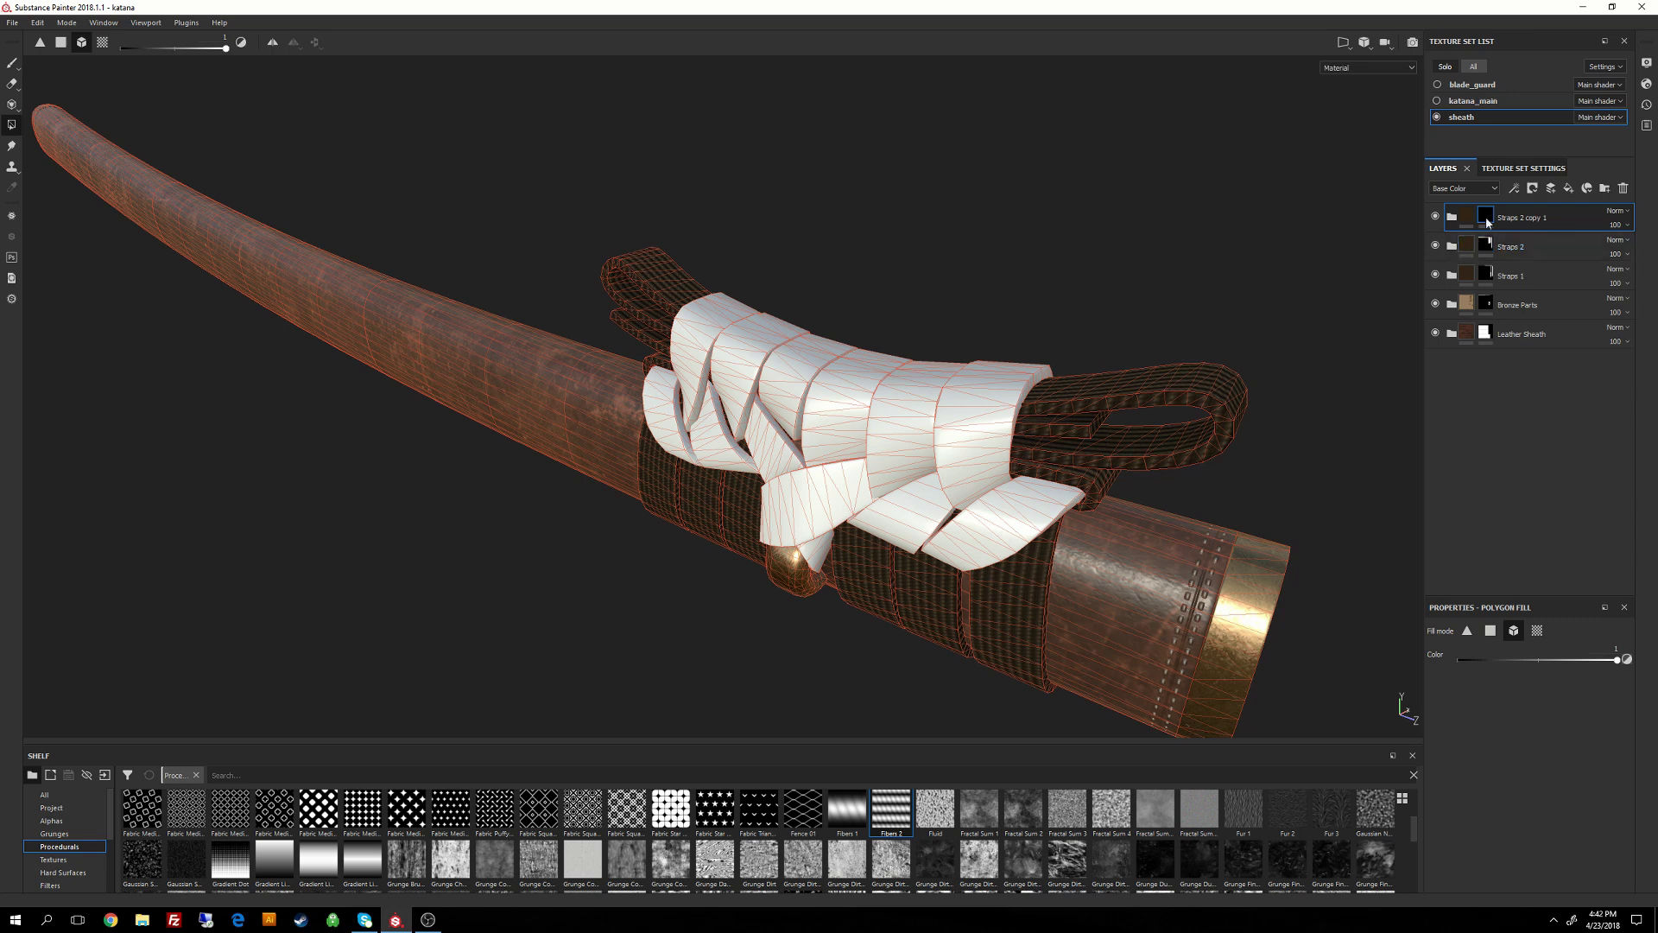
Add the six white upper wraps between the two large loops to the Straps 2 copy's mask with mesh fill.
left_click_drag(1025, 354, 1178, 337, "alt")
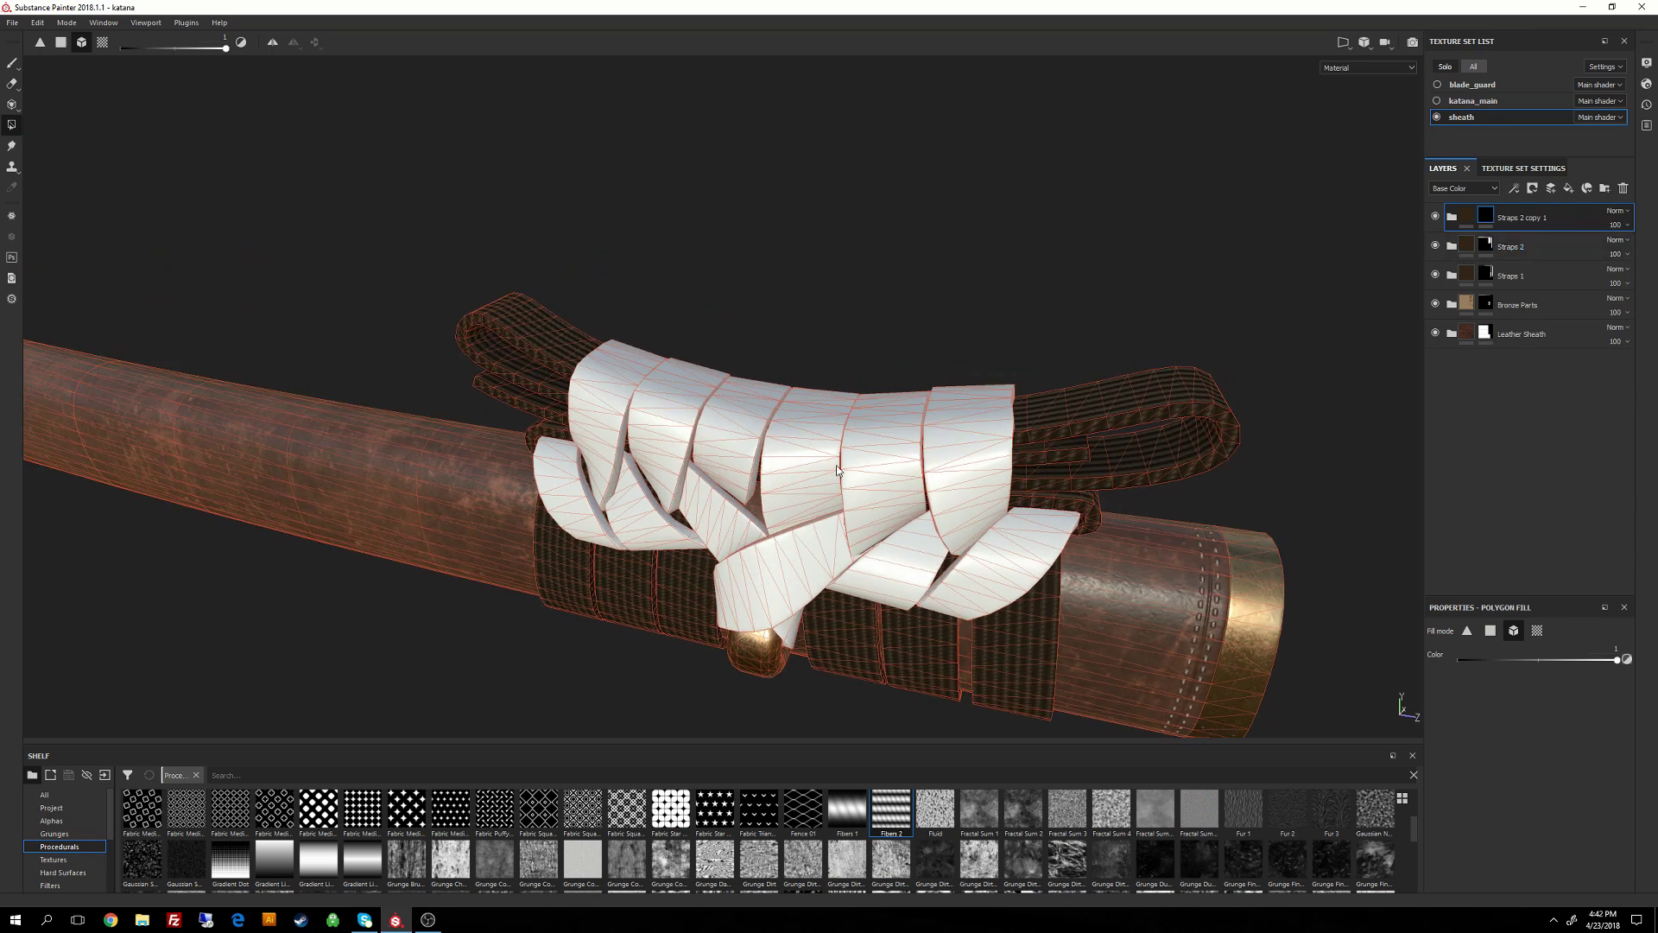
left_click_drag(912, 413, 1092, 285, "alt")
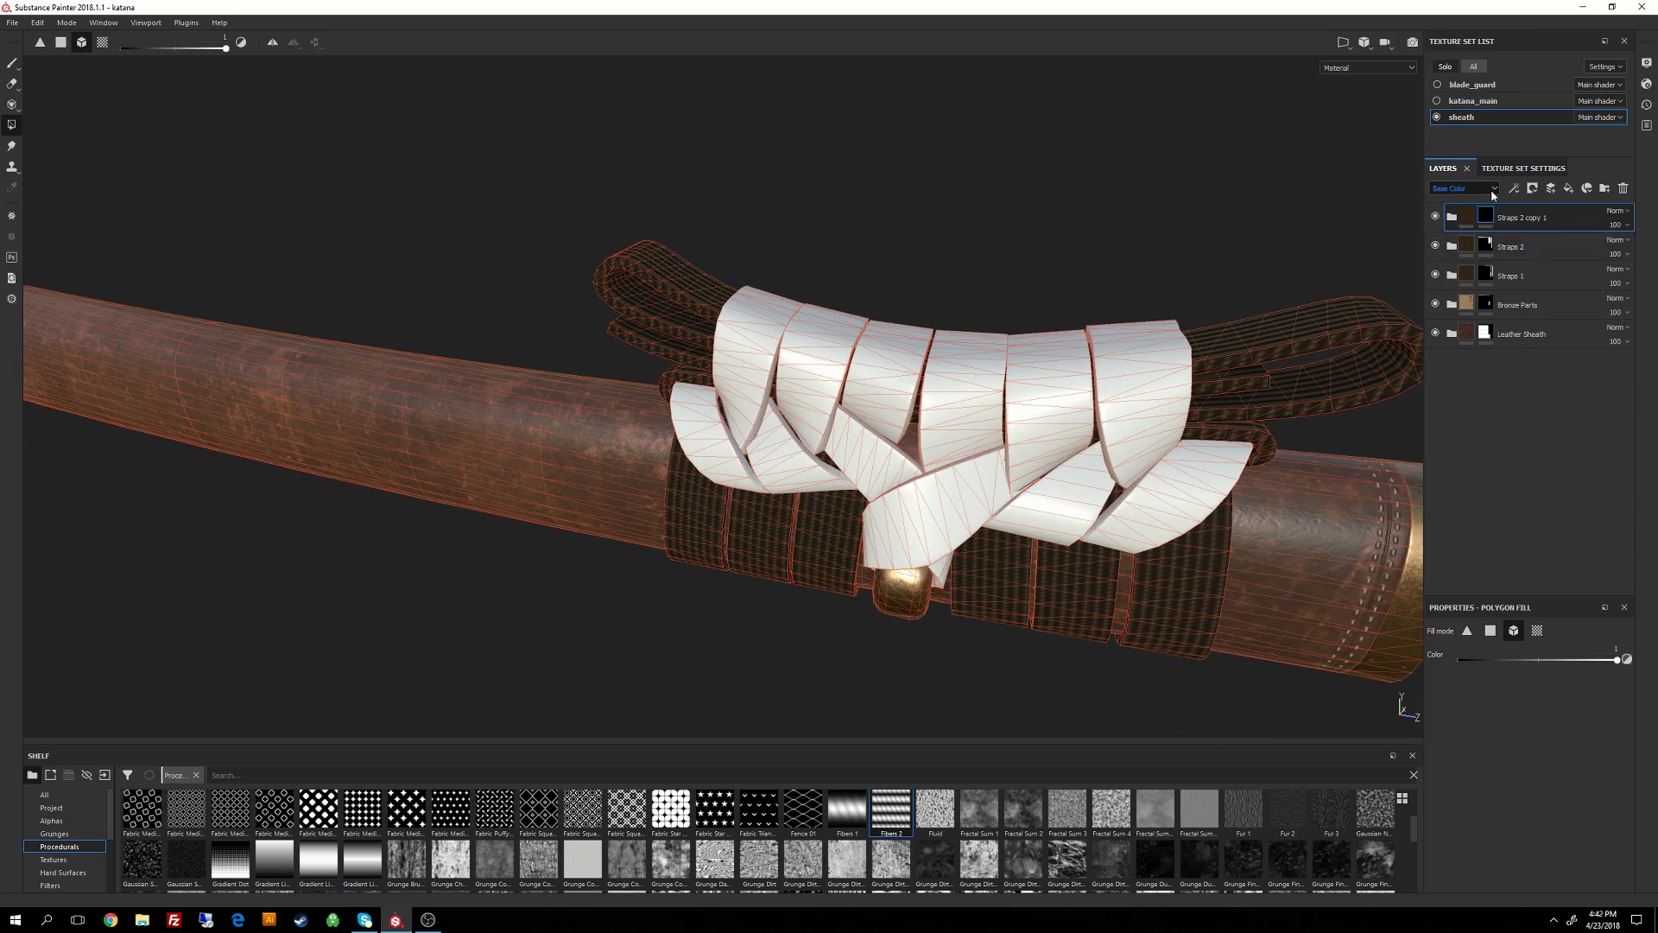
left_click(738, 344, "ctrl")
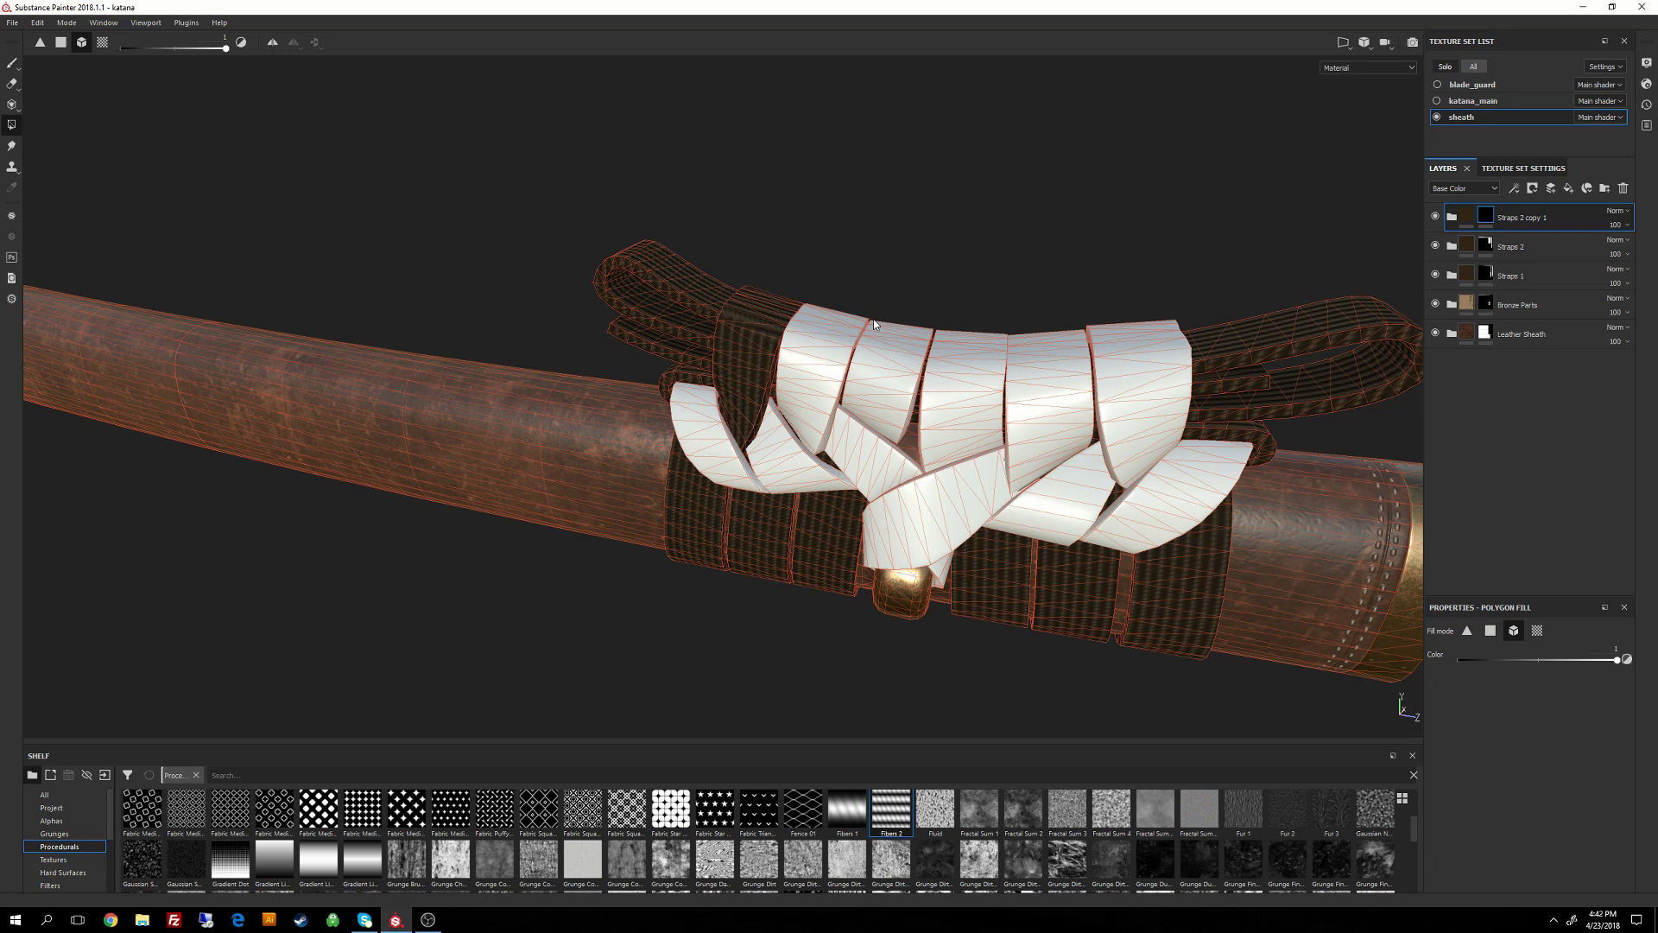
left_click(807, 386, "ctrl")
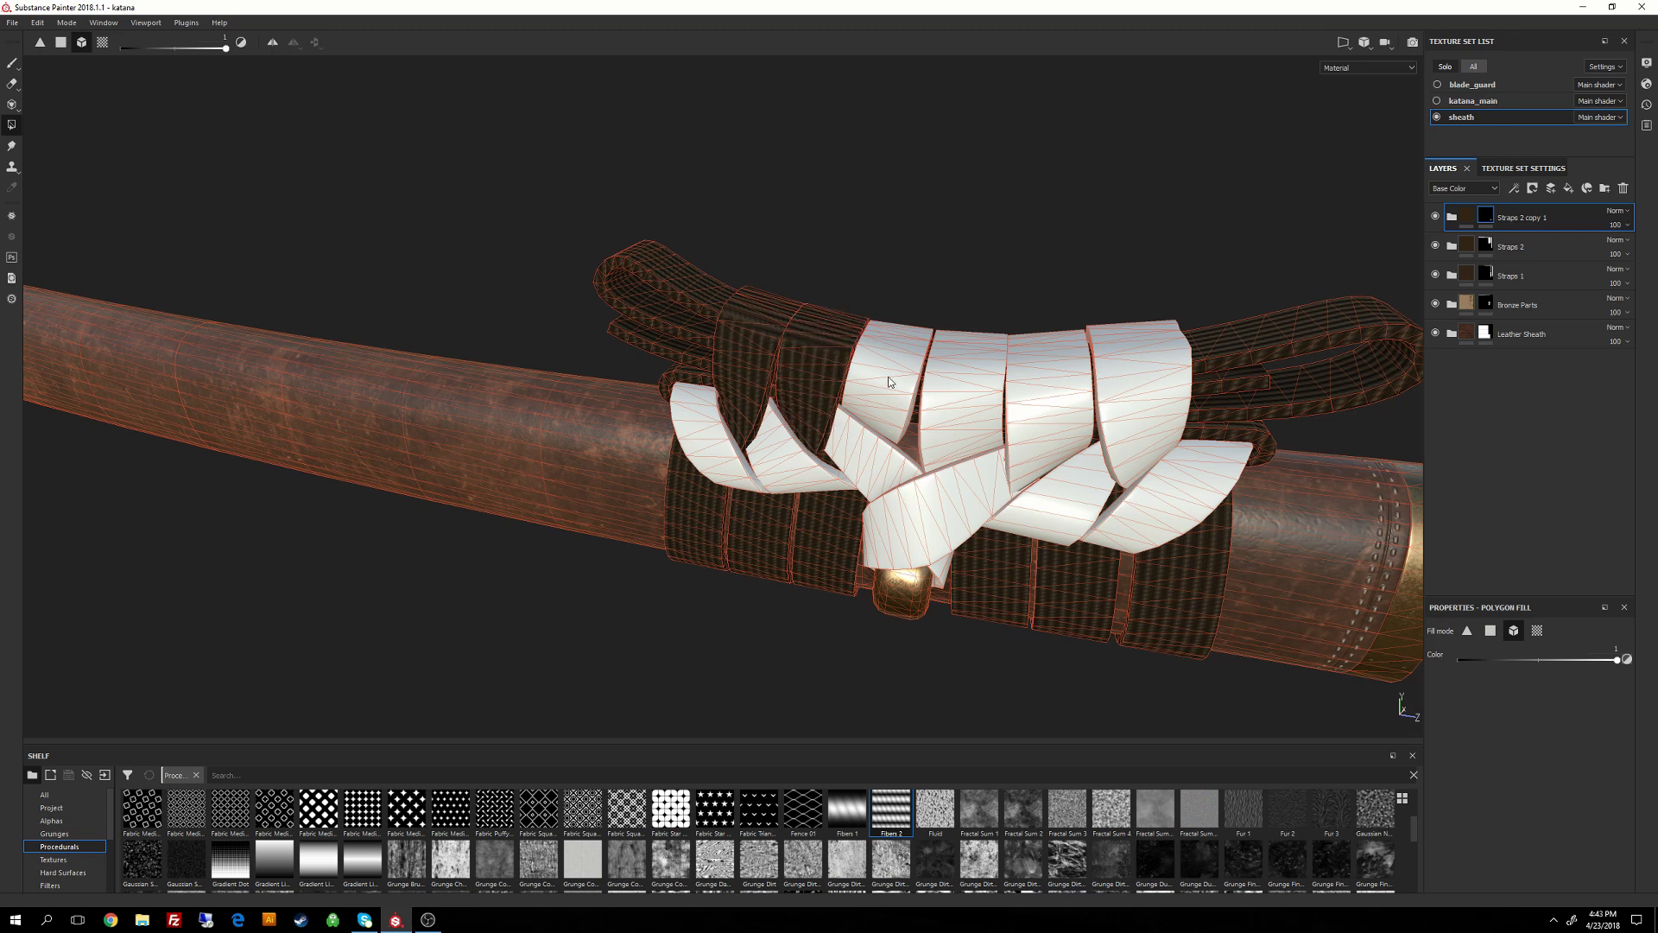
left_click(890, 382, "ctrl")
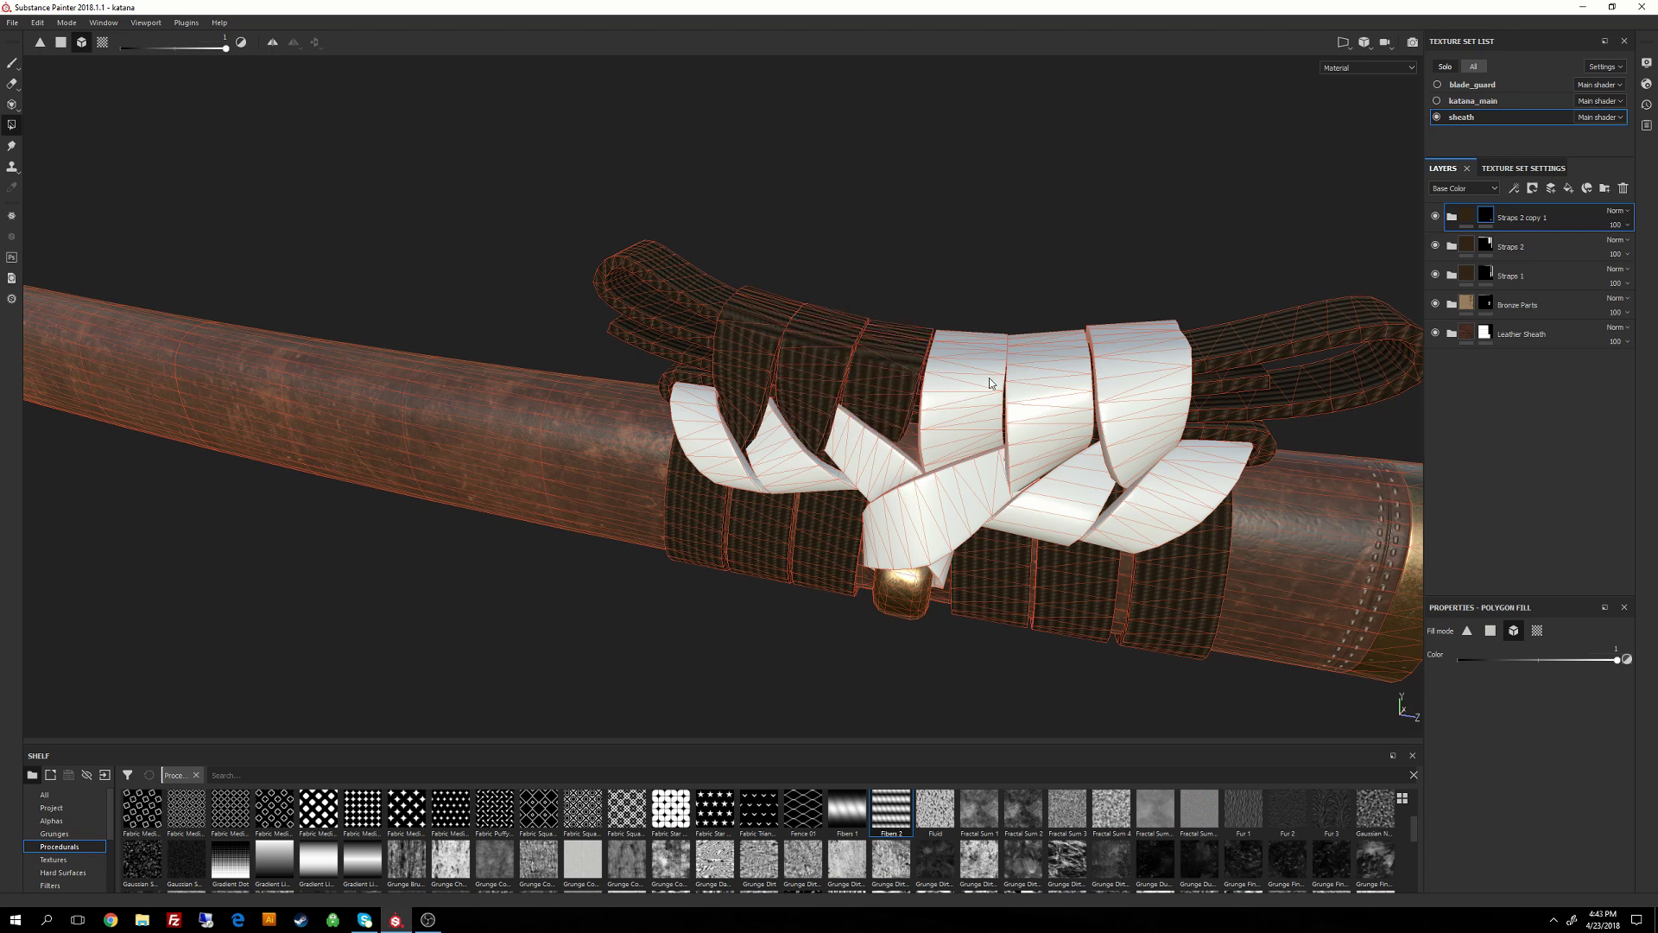
left_click(1002, 414, "ctrl")
left_click(1045, 396, "ctrl")
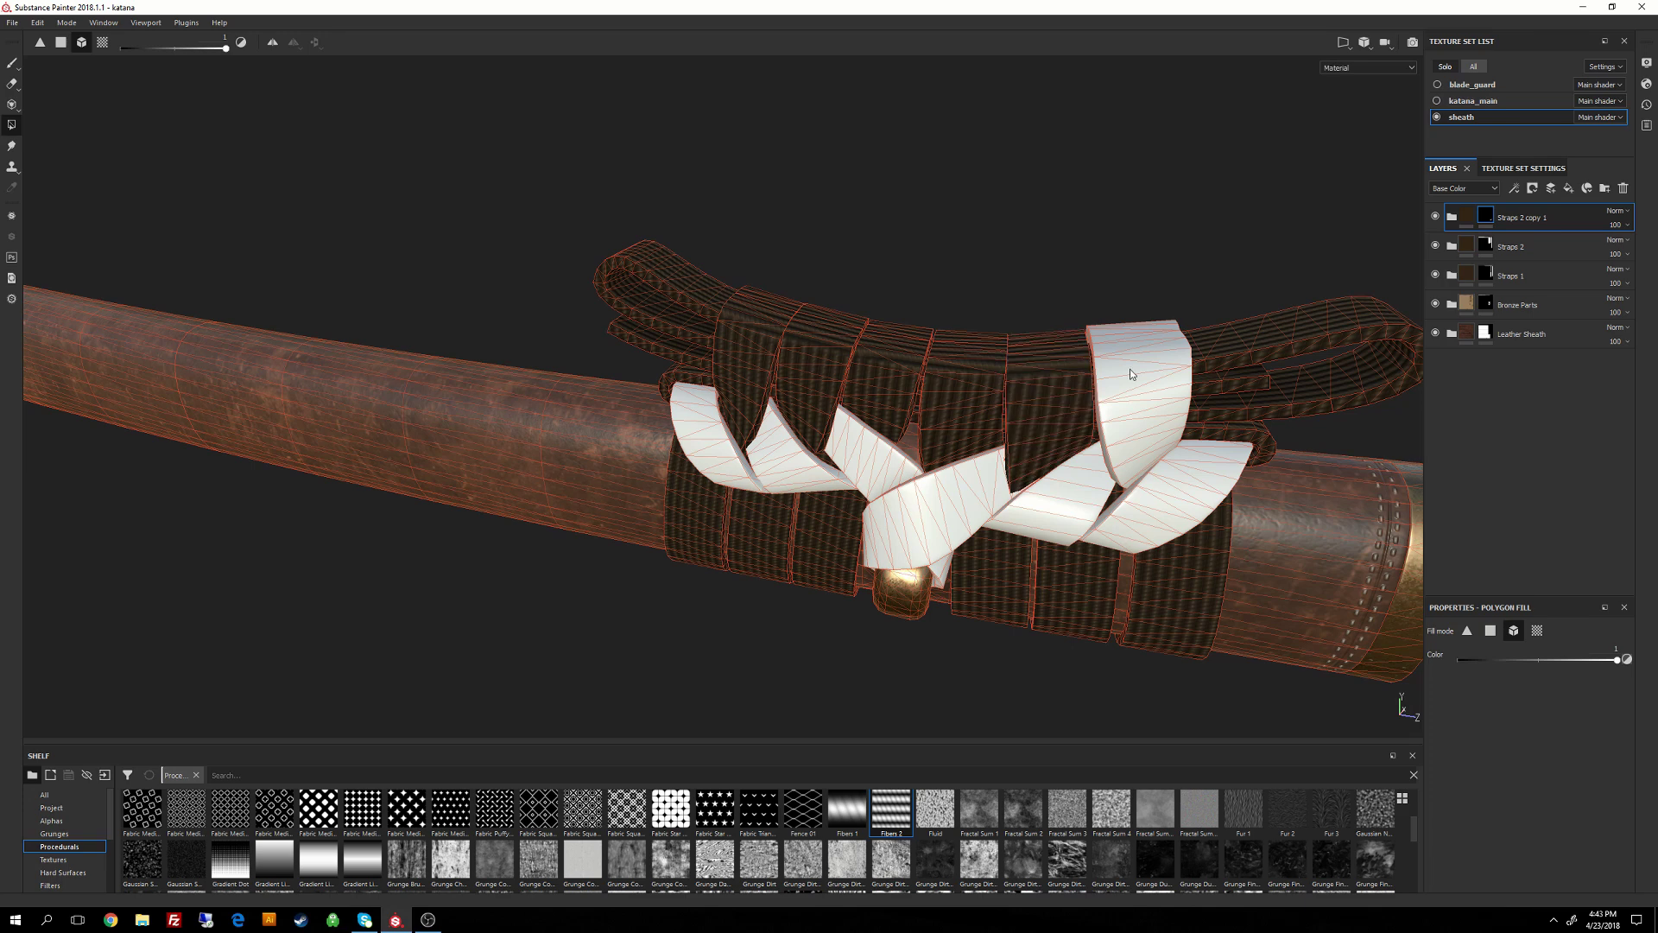
left_click(1130, 370, "ctrl")
Open the copied straps folder and switch its fill layer from tri-planar to UV projection.
left_click_drag(982, 372, 1042, 344, "alt")
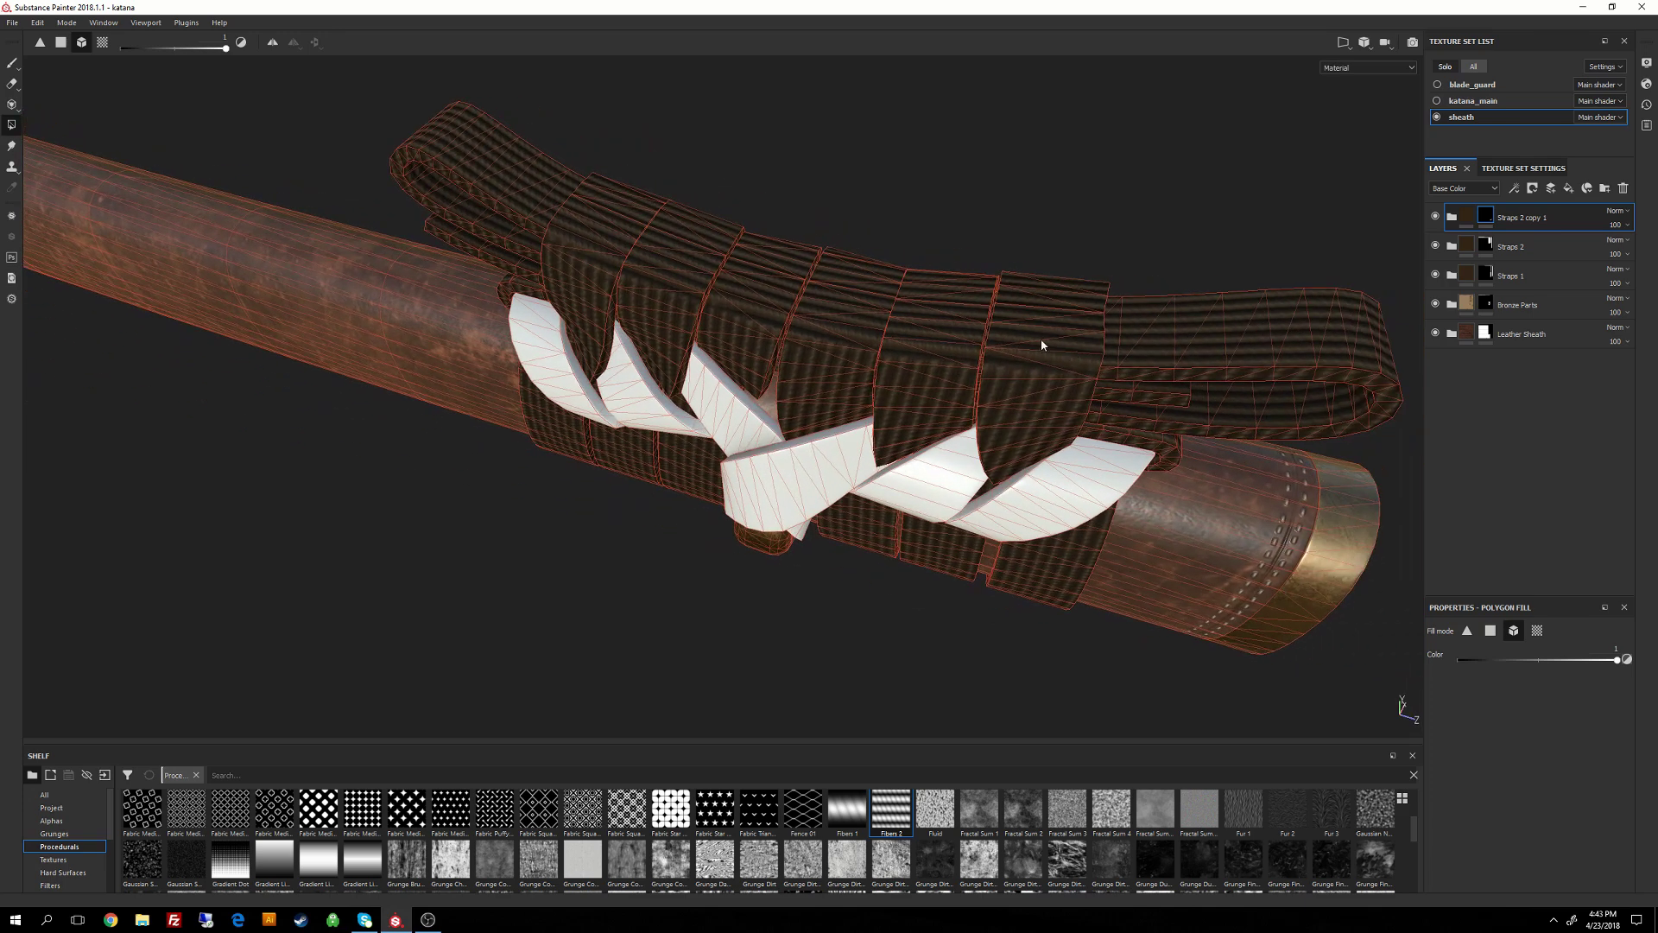
left_click_drag(931, 381, 1080, 345, "alt")
left_click(1513, 169)
left_click(1443, 168)
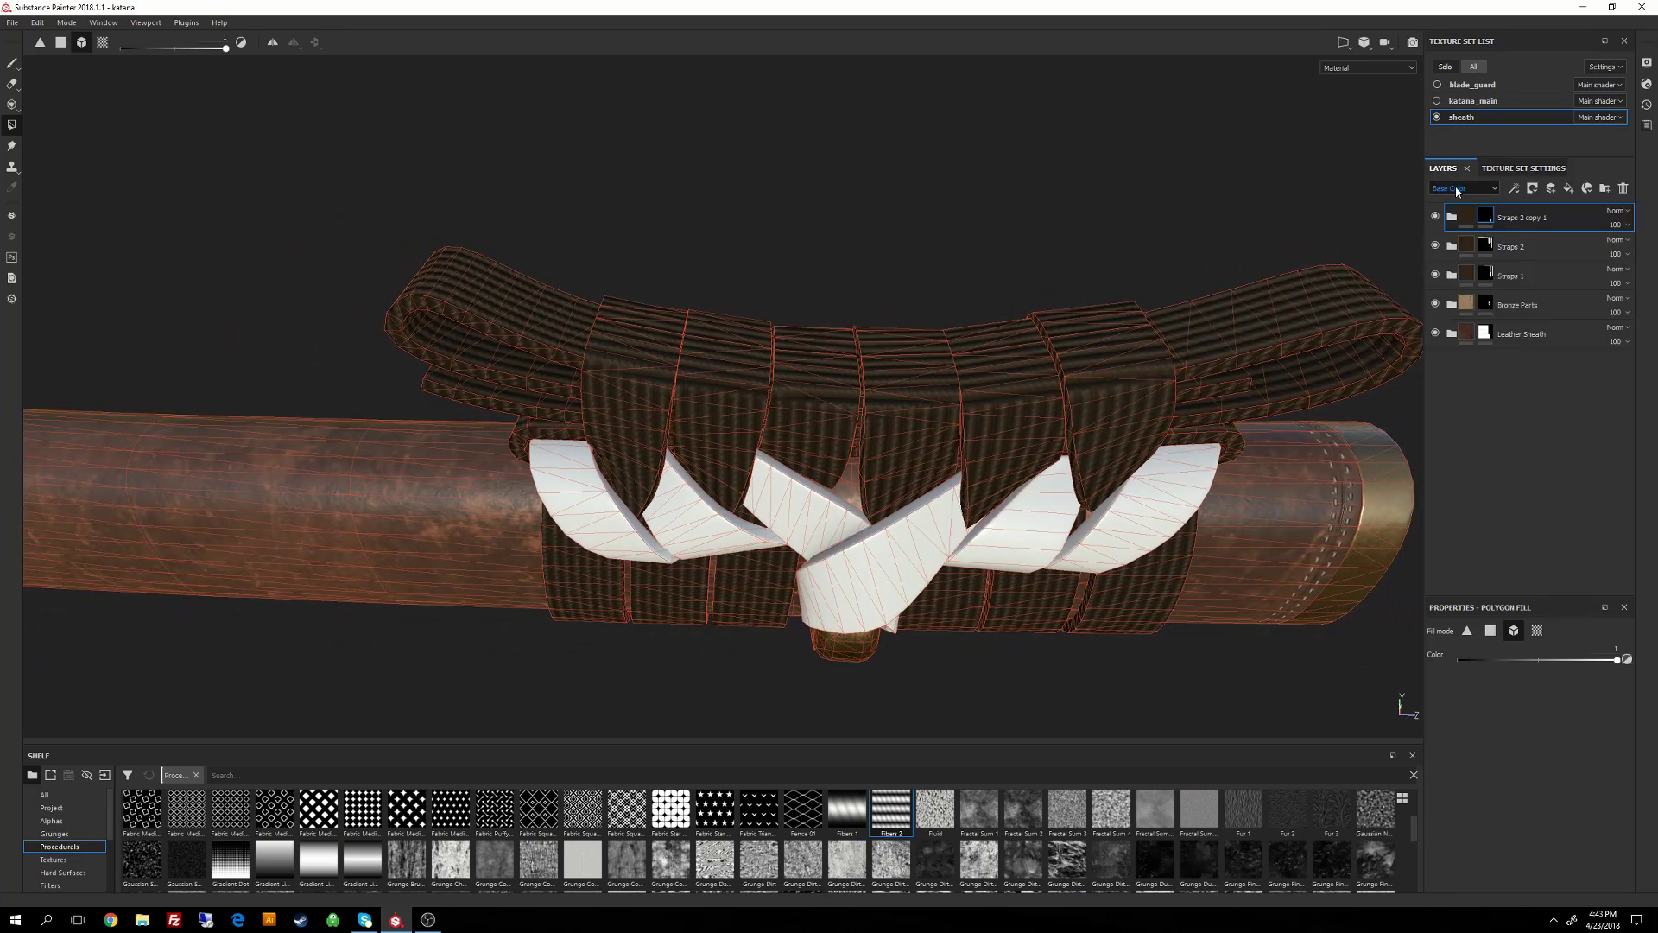
left_click(1456, 223)
left_click(1466, 245)
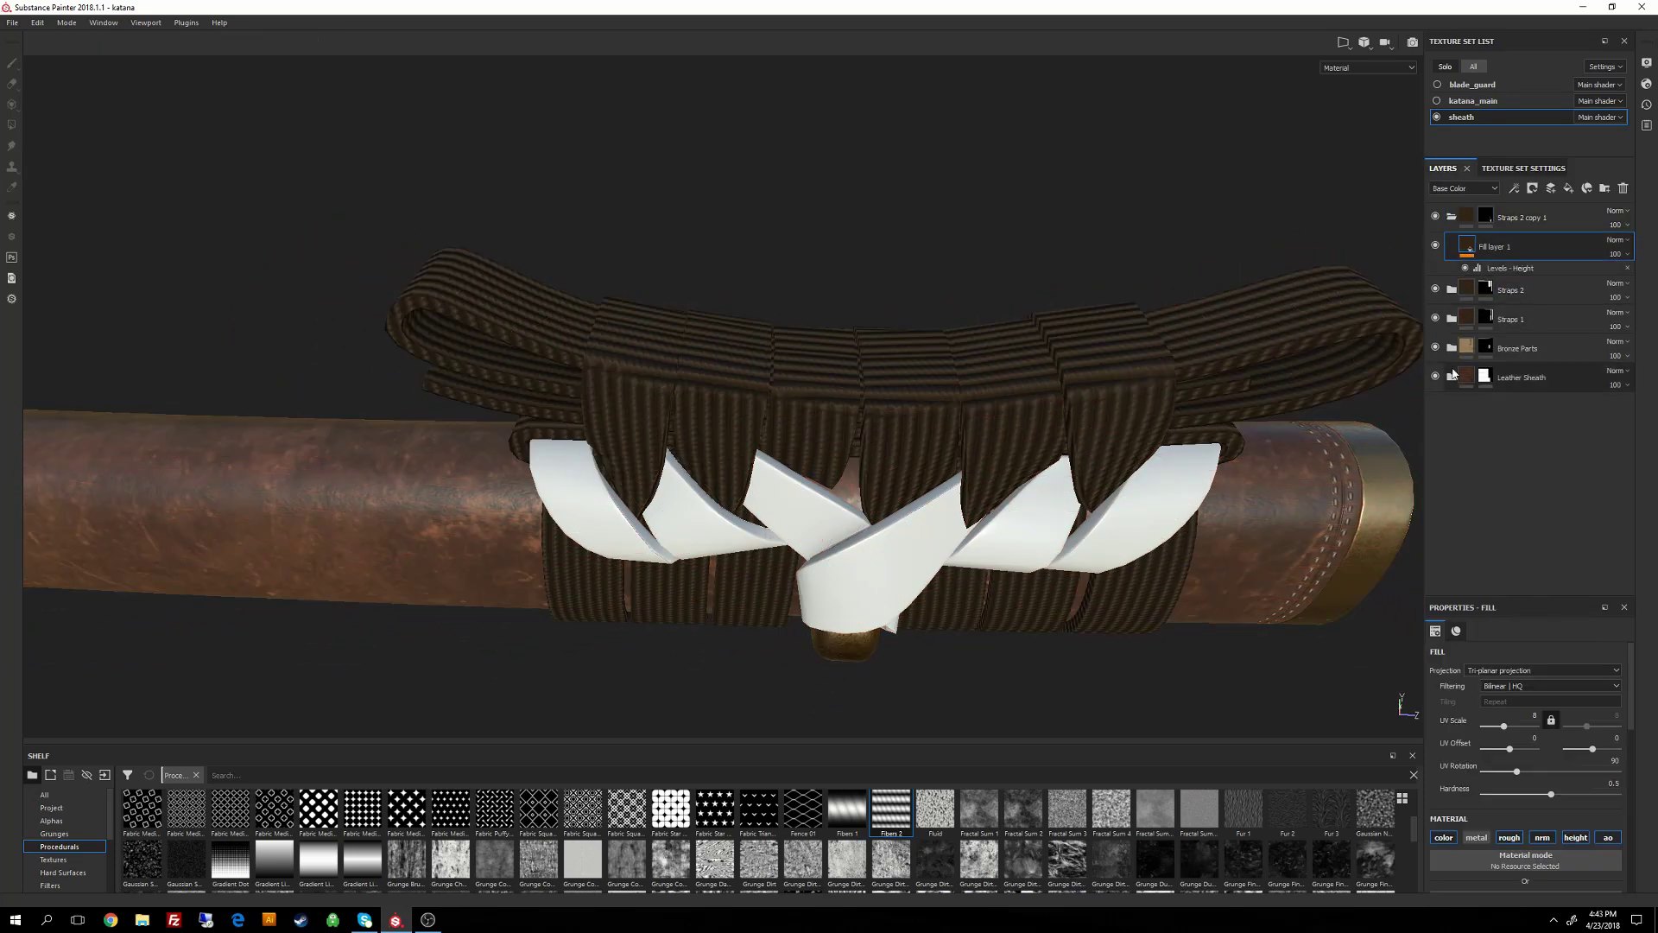
scroll(1560, 675, "up", 1)
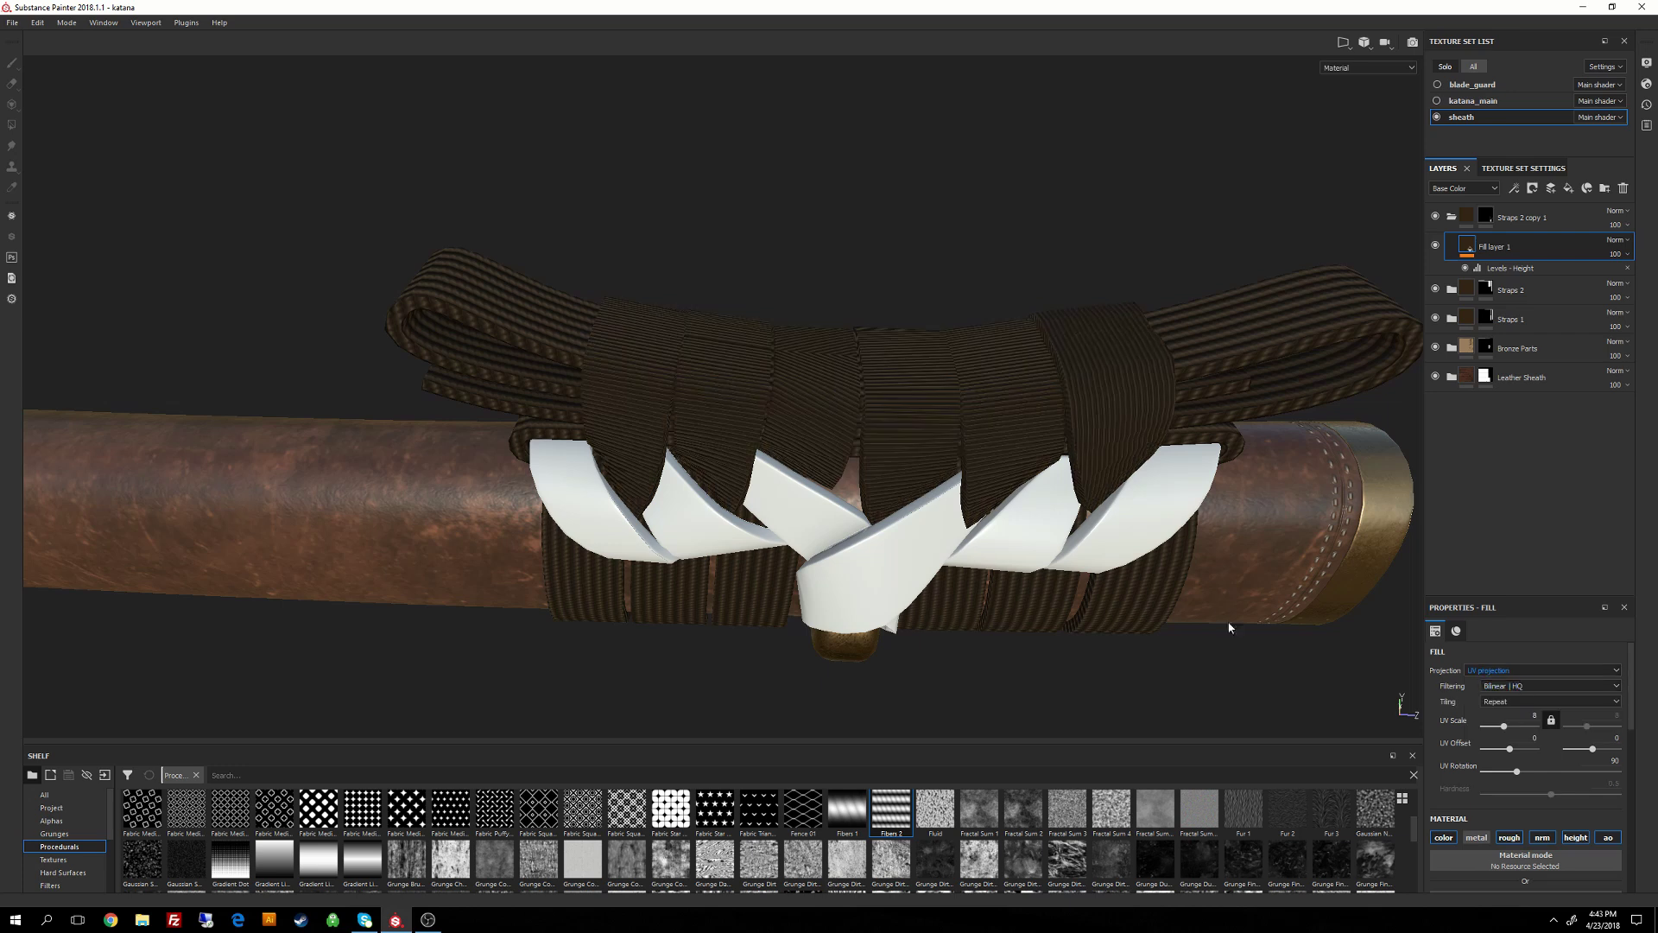
Set the copied fill layer's UV scale to 3 and check the weave on the upper wraps.
left_click_drag(950, 488, 889, 386, "alt")
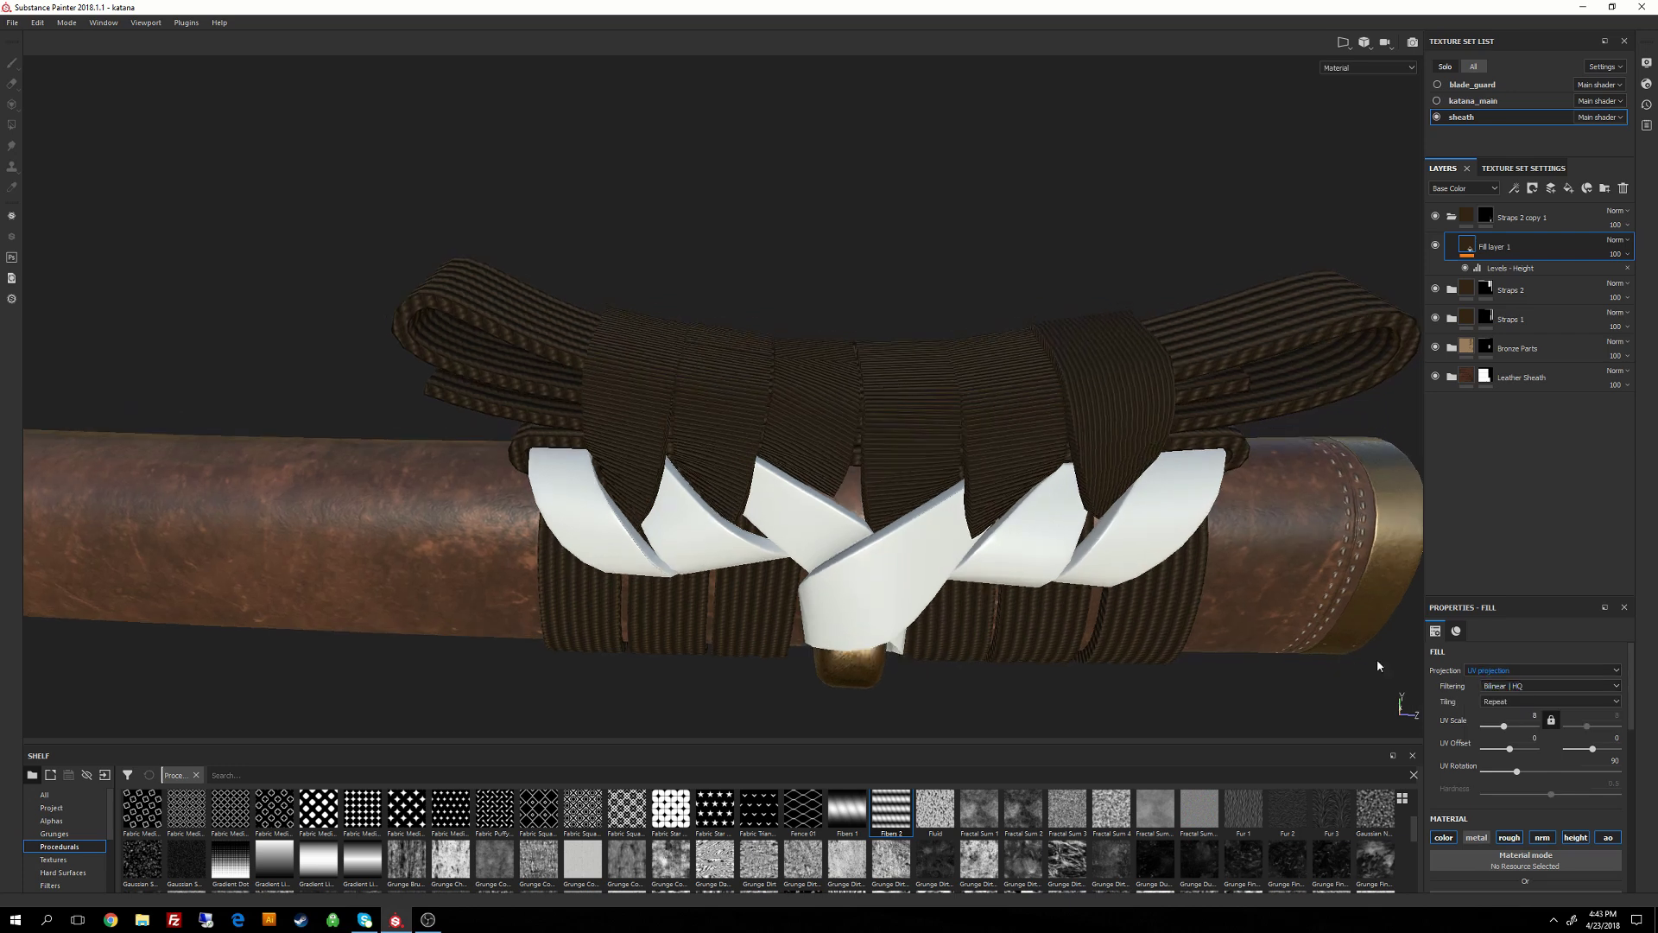
left_click(1529, 715)
key("Return")
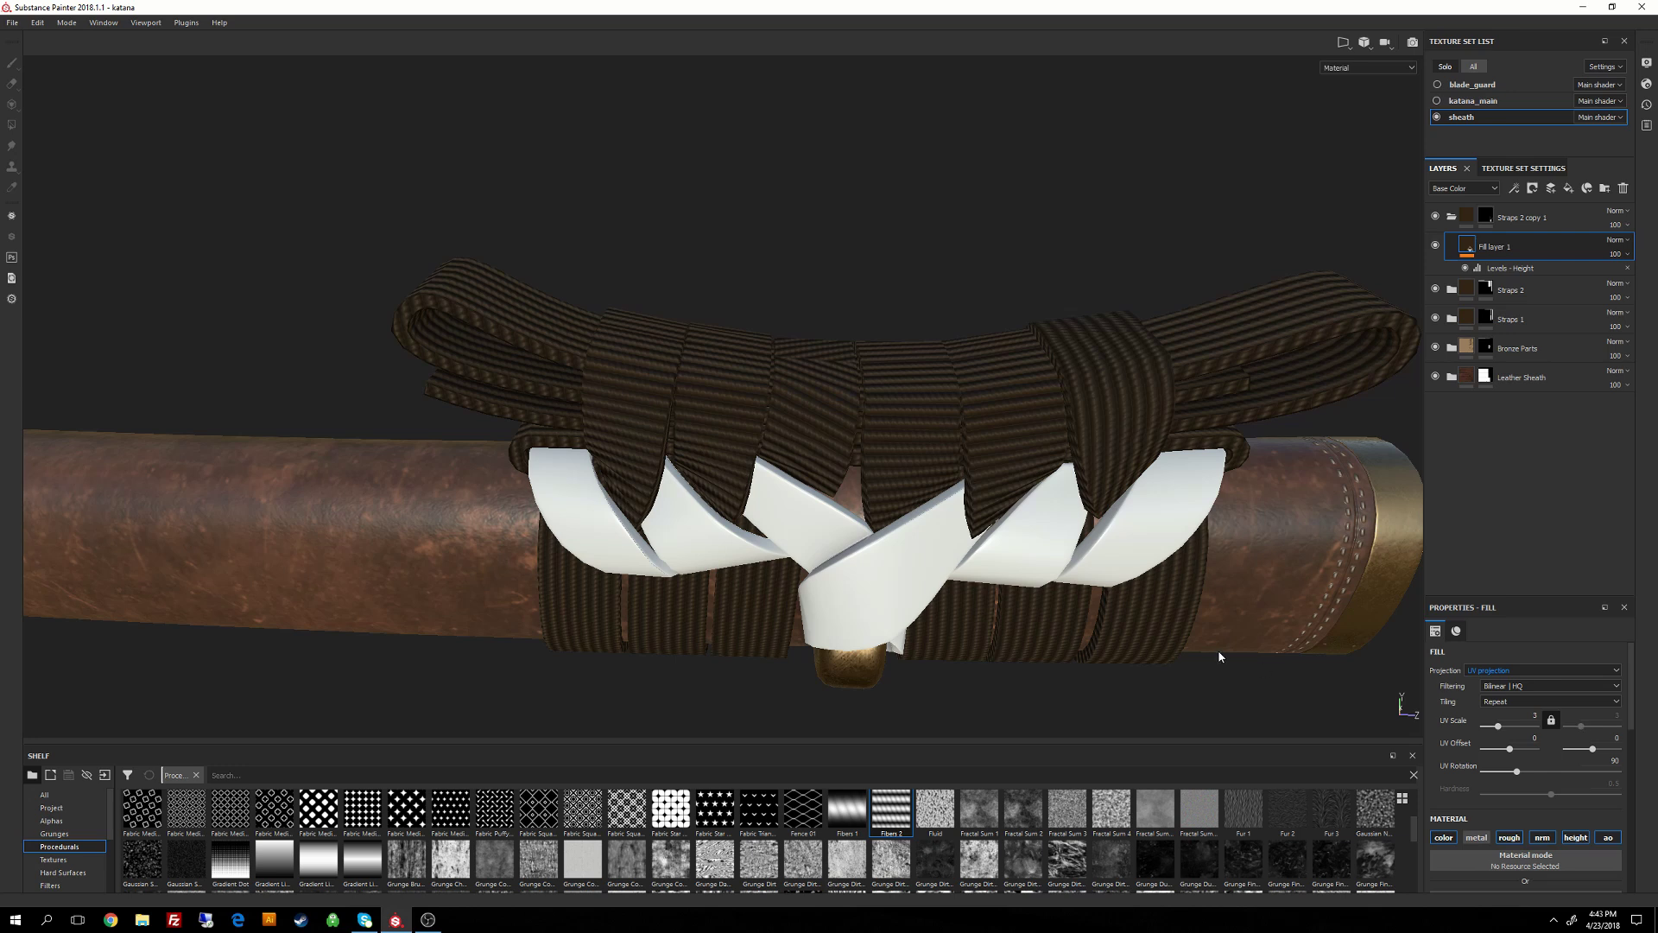
left_click_drag(956, 484, 867, 446, "alt")
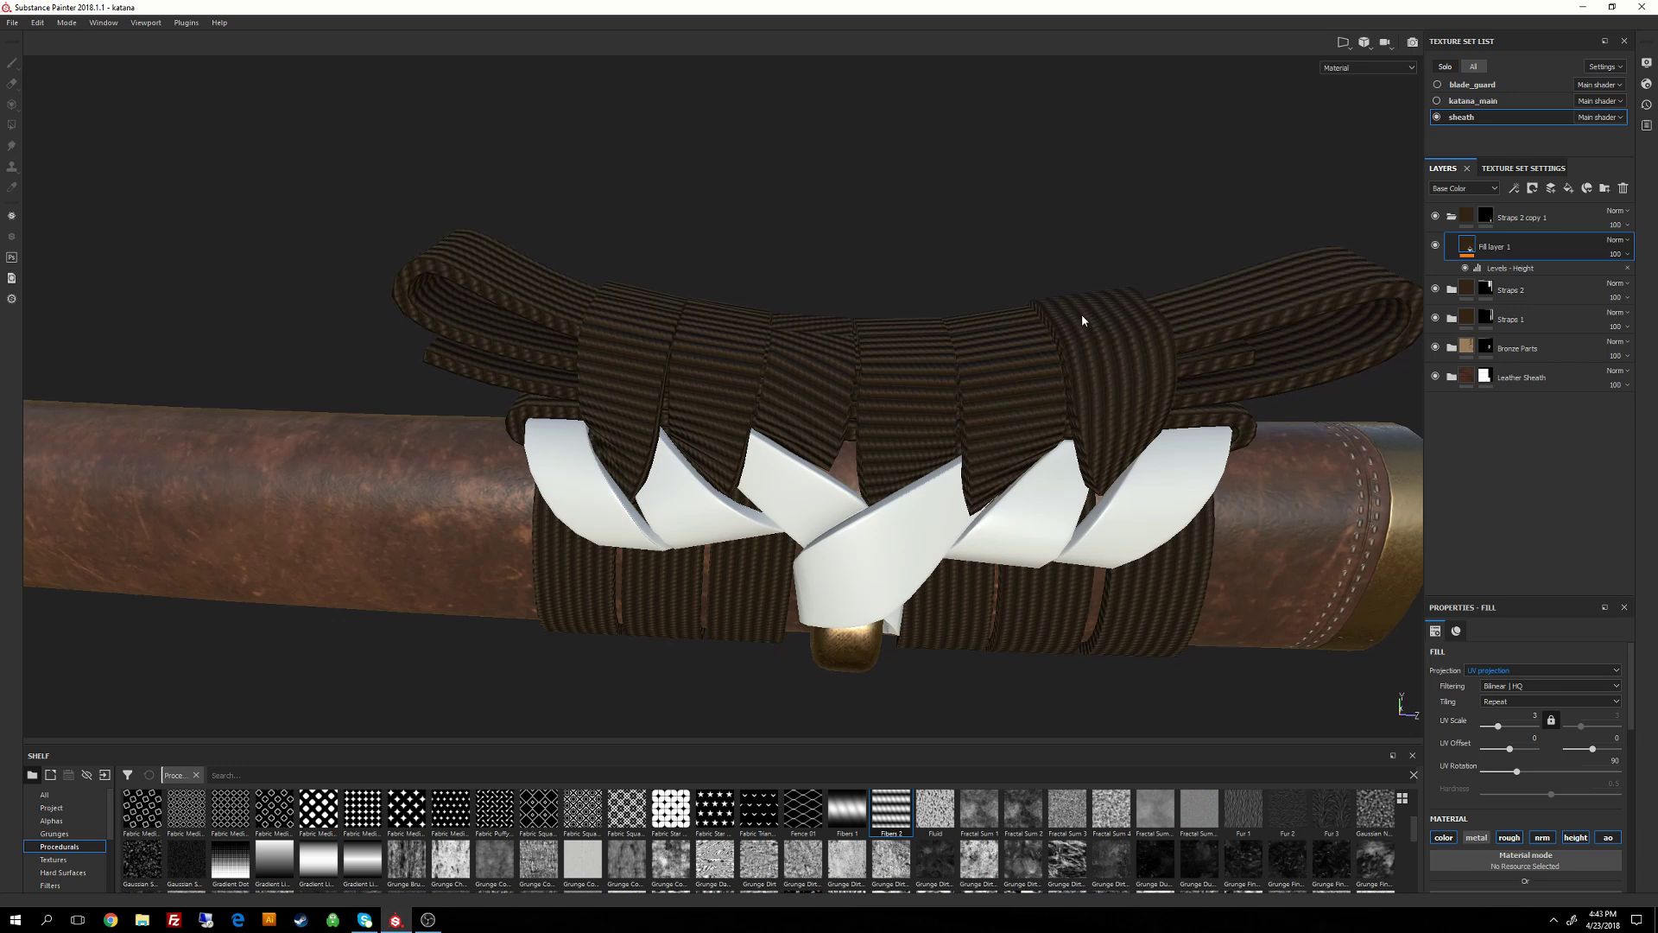
left_click_drag(954, 508, 842, 492, "alt")
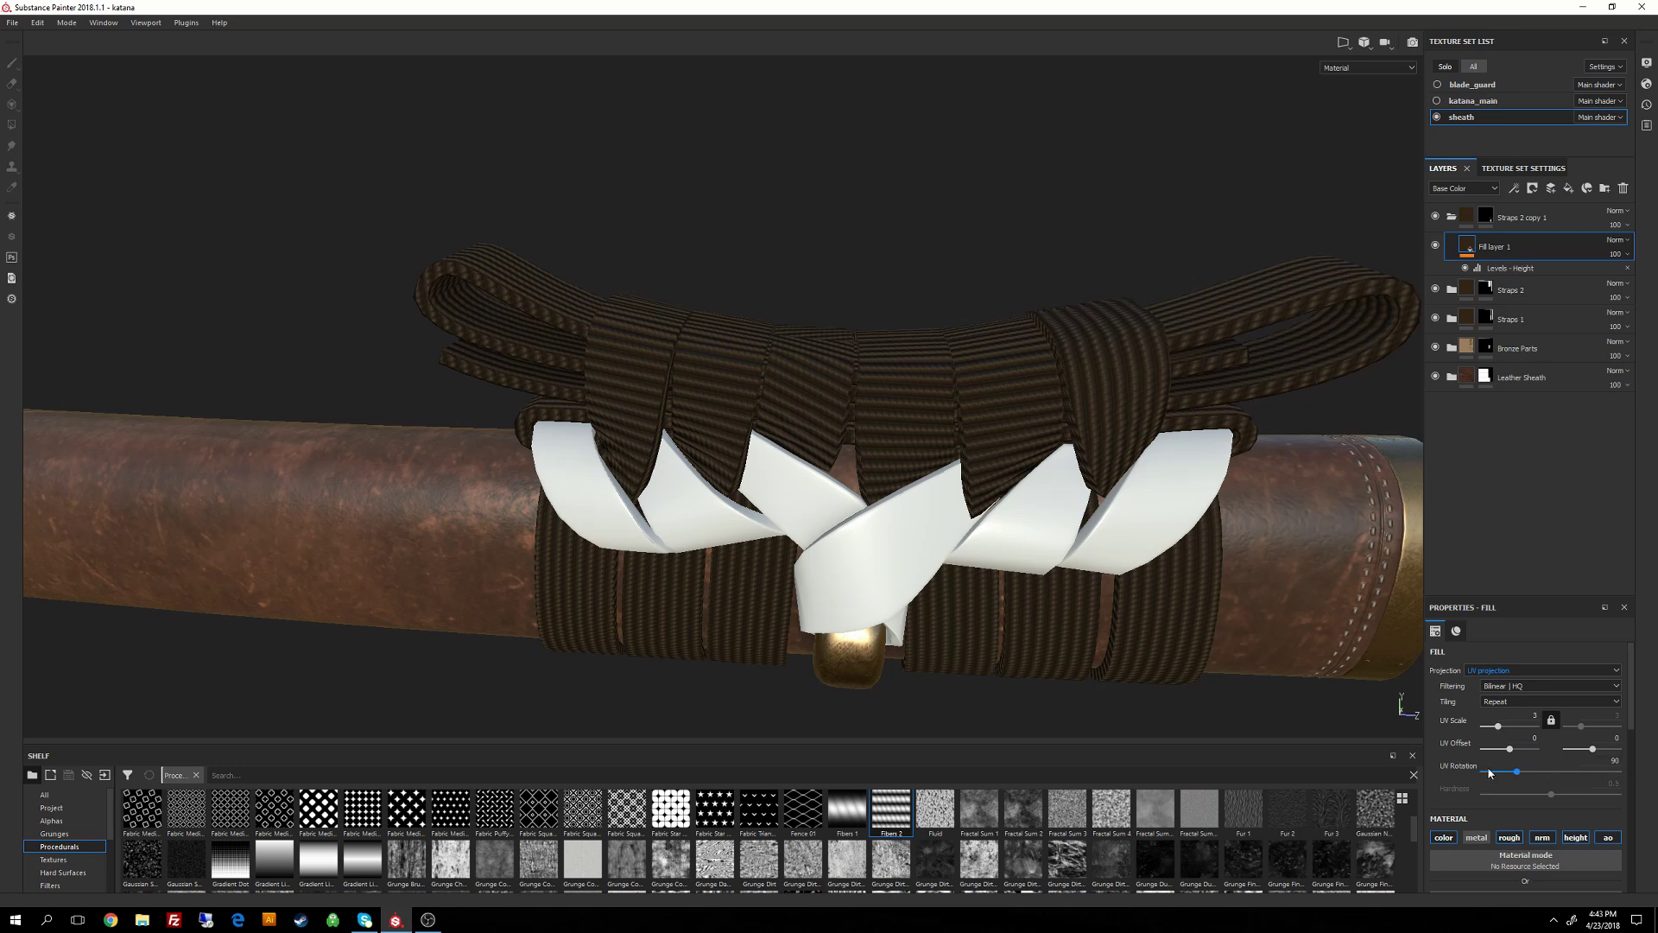
Set the copied fill layer's UV rotation to 0 so the weave runs along the upper wraps.
left_click_drag(1518, 771, 1451, 777)
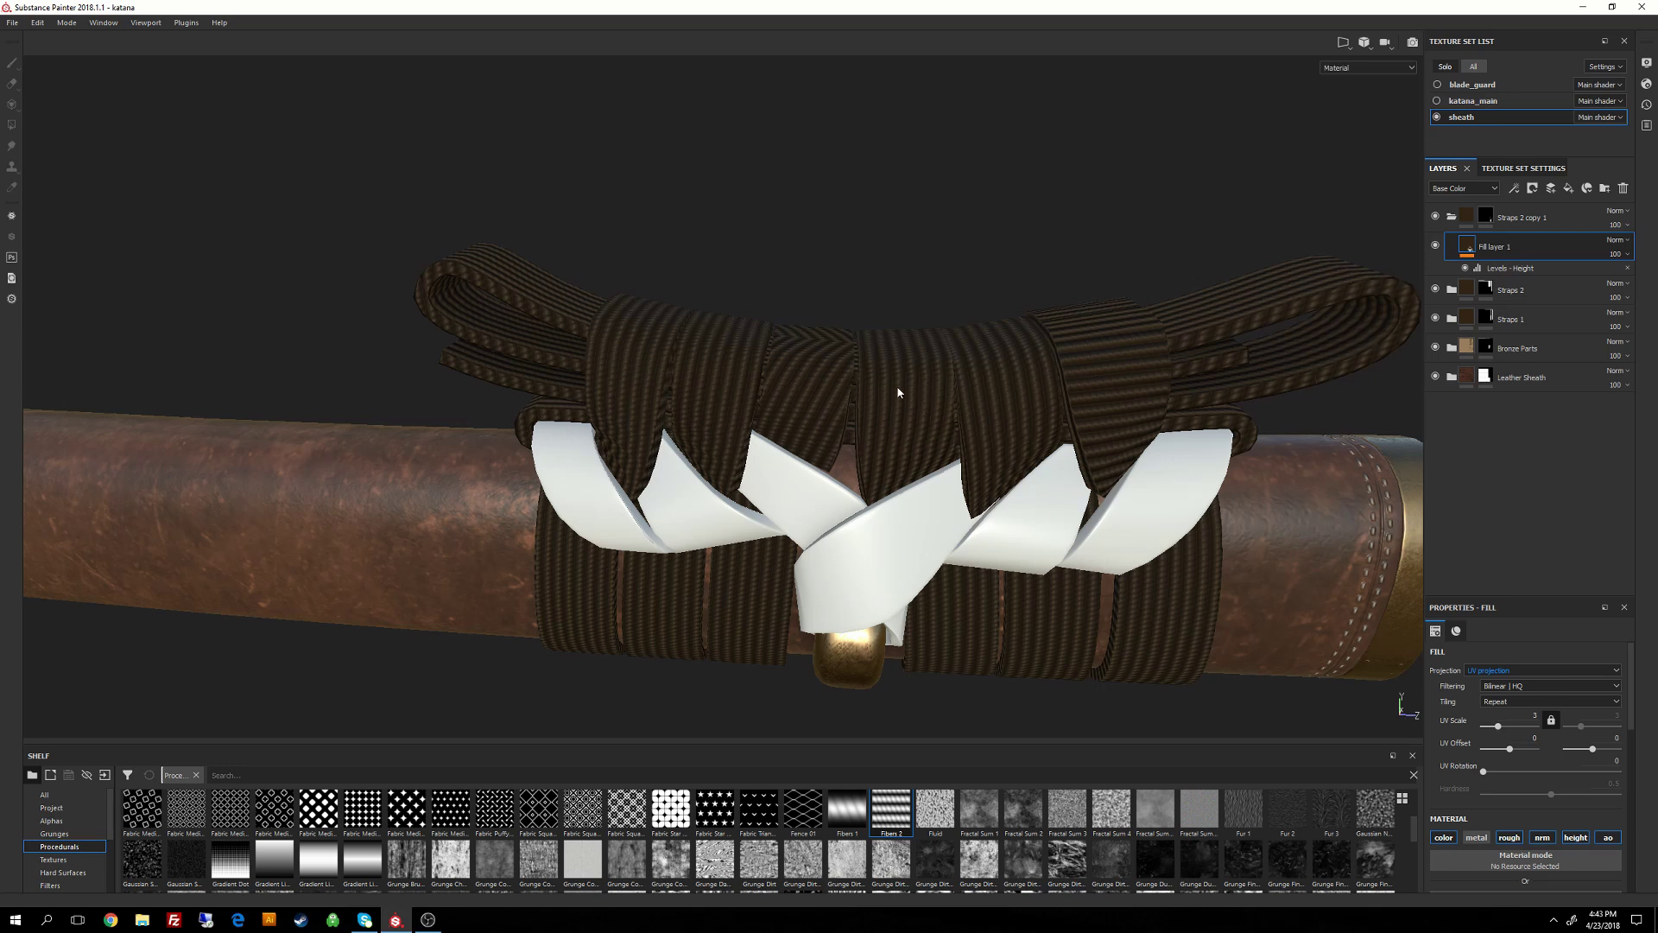
scroll(815, 462, "up", 3)
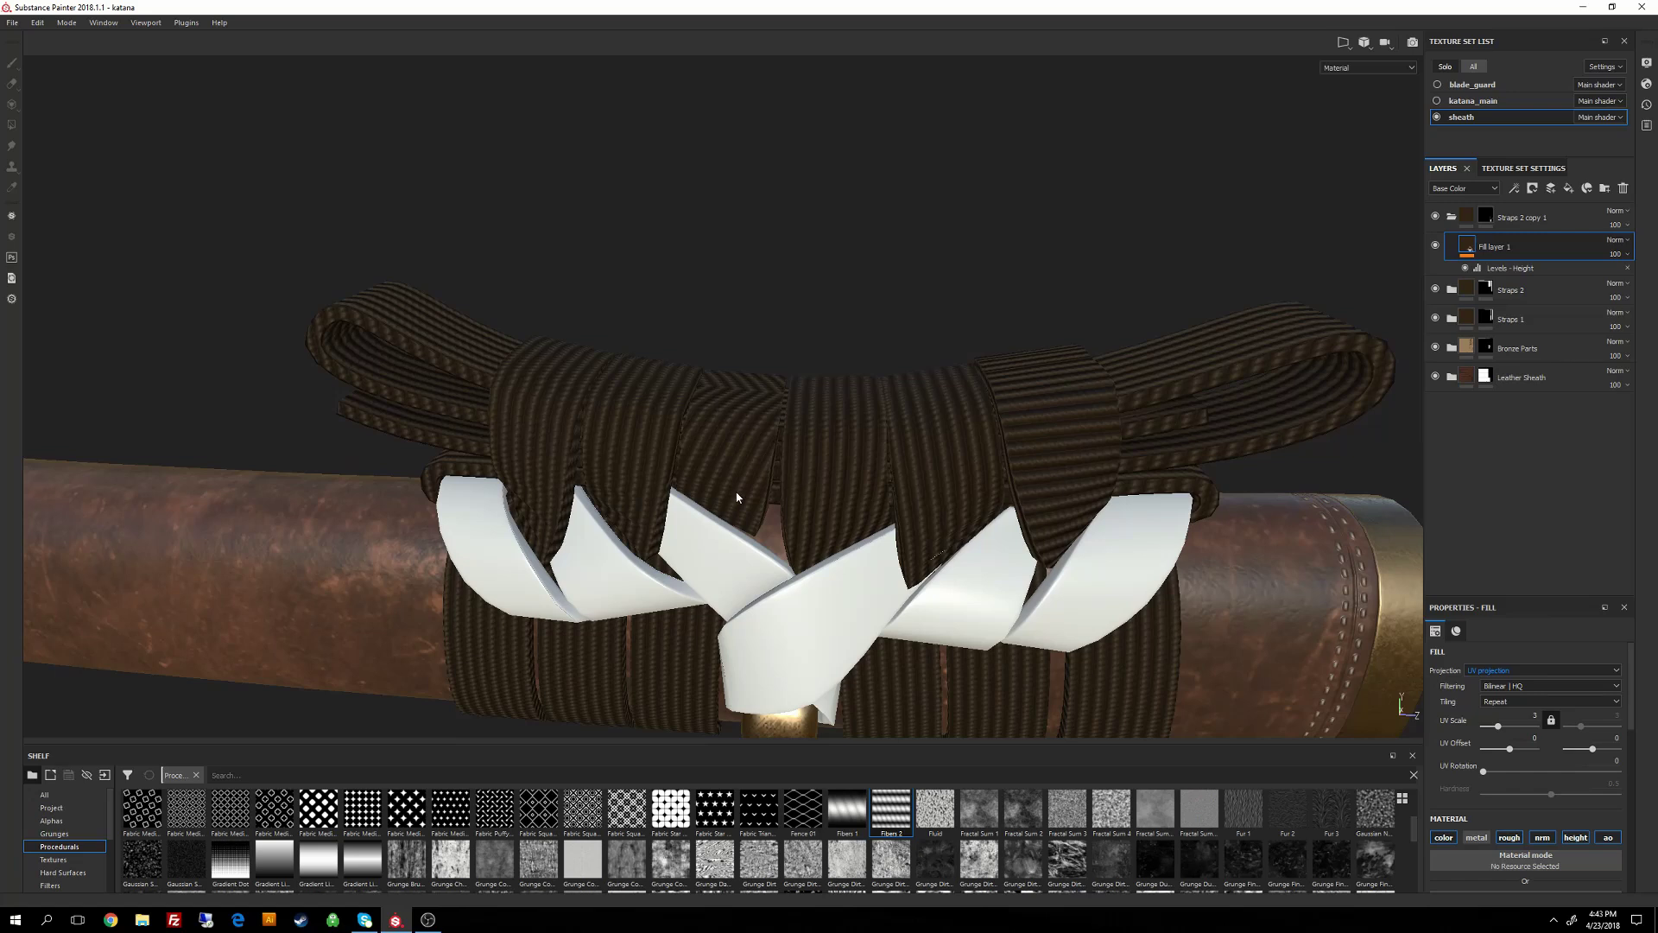
left_click_drag(1011, 516, 1371, 536, "alt")
Remove the third and sixth upper wraps from the copied folder's mask using mesh fill with colour 0.
left_click(1486, 217)
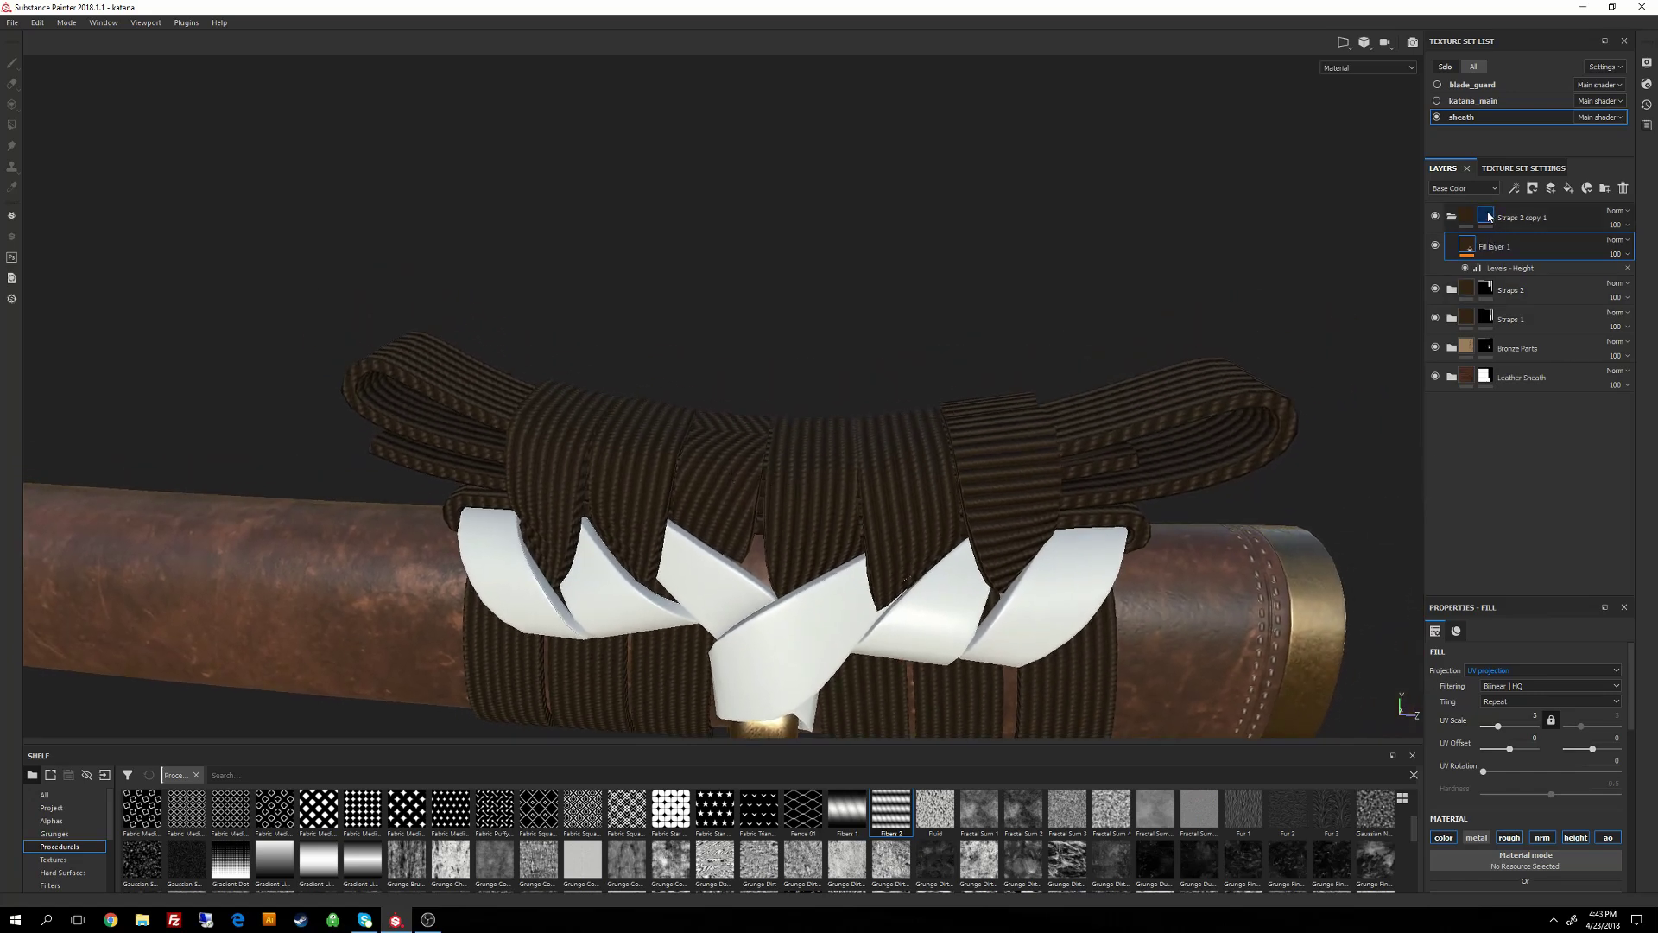
key("4")
left_click_drag(1618, 659, 1391, 666)
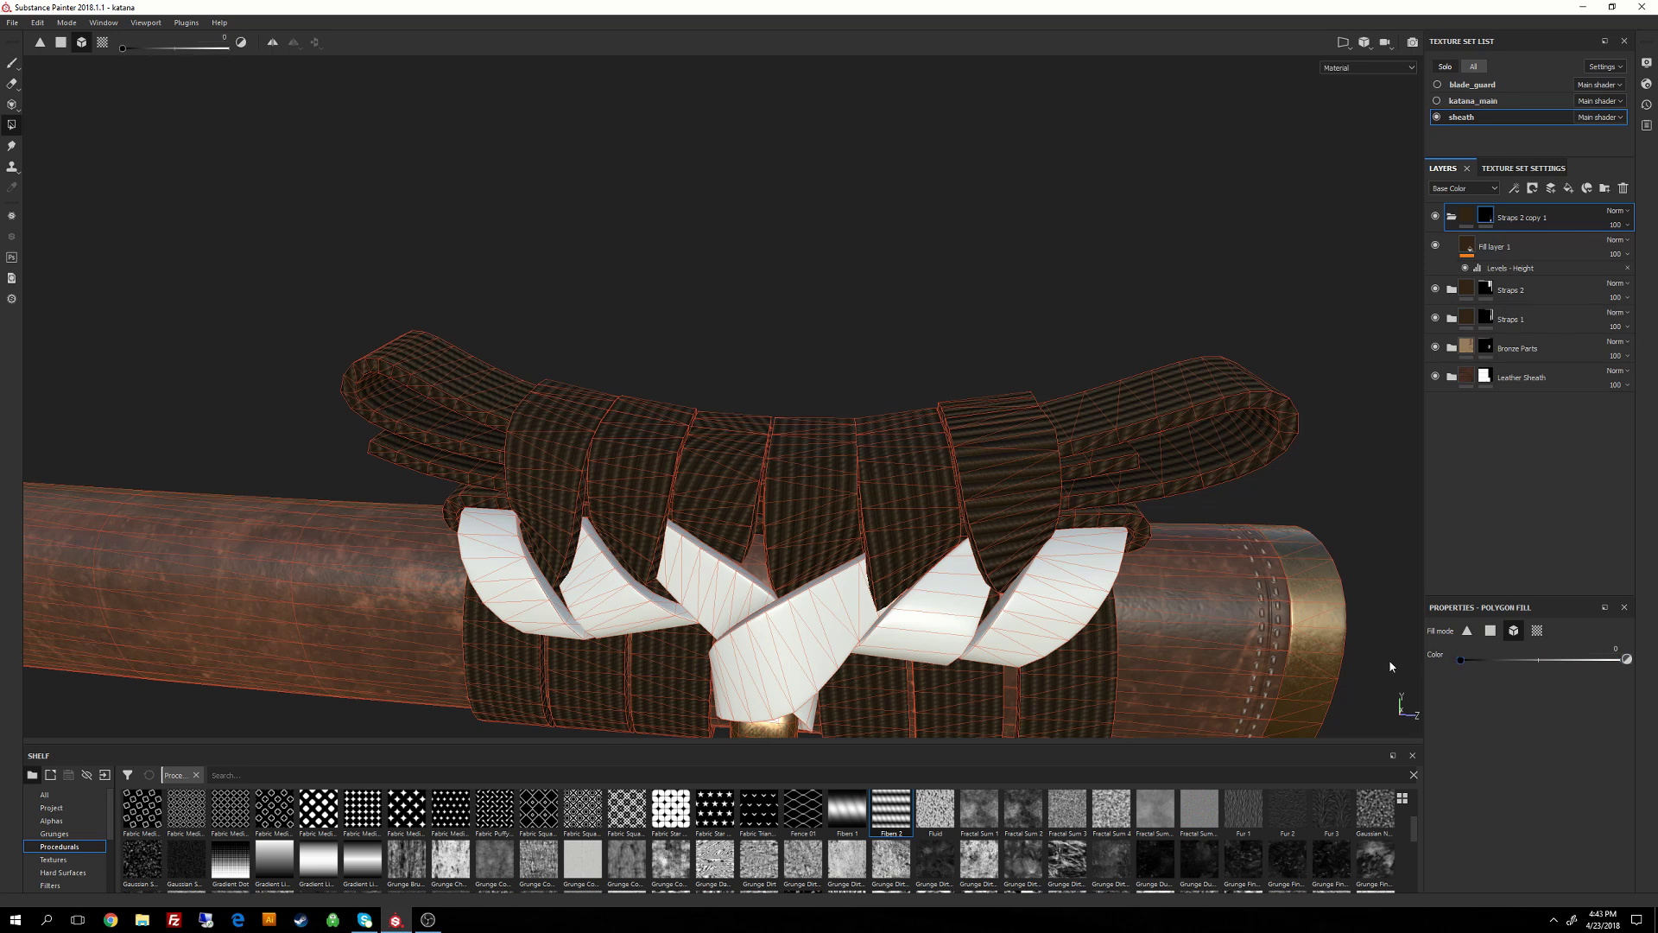
left_click(721, 501)
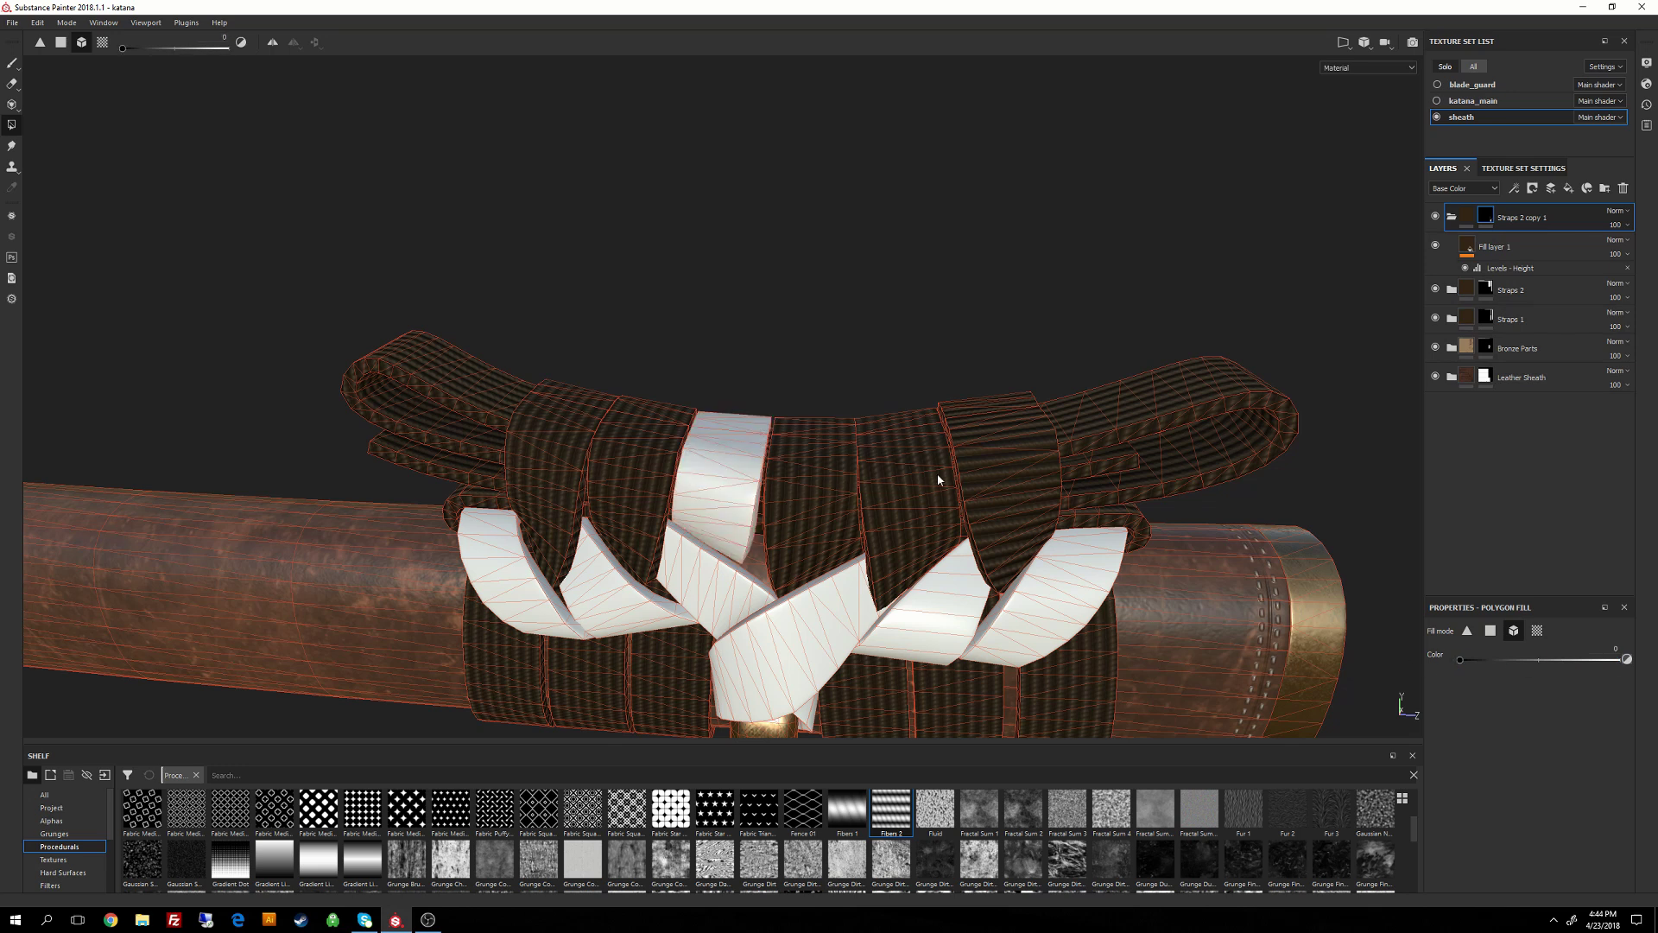
left_click(1008, 474)
left_click_drag(920, 648, 895, 486, "alt")
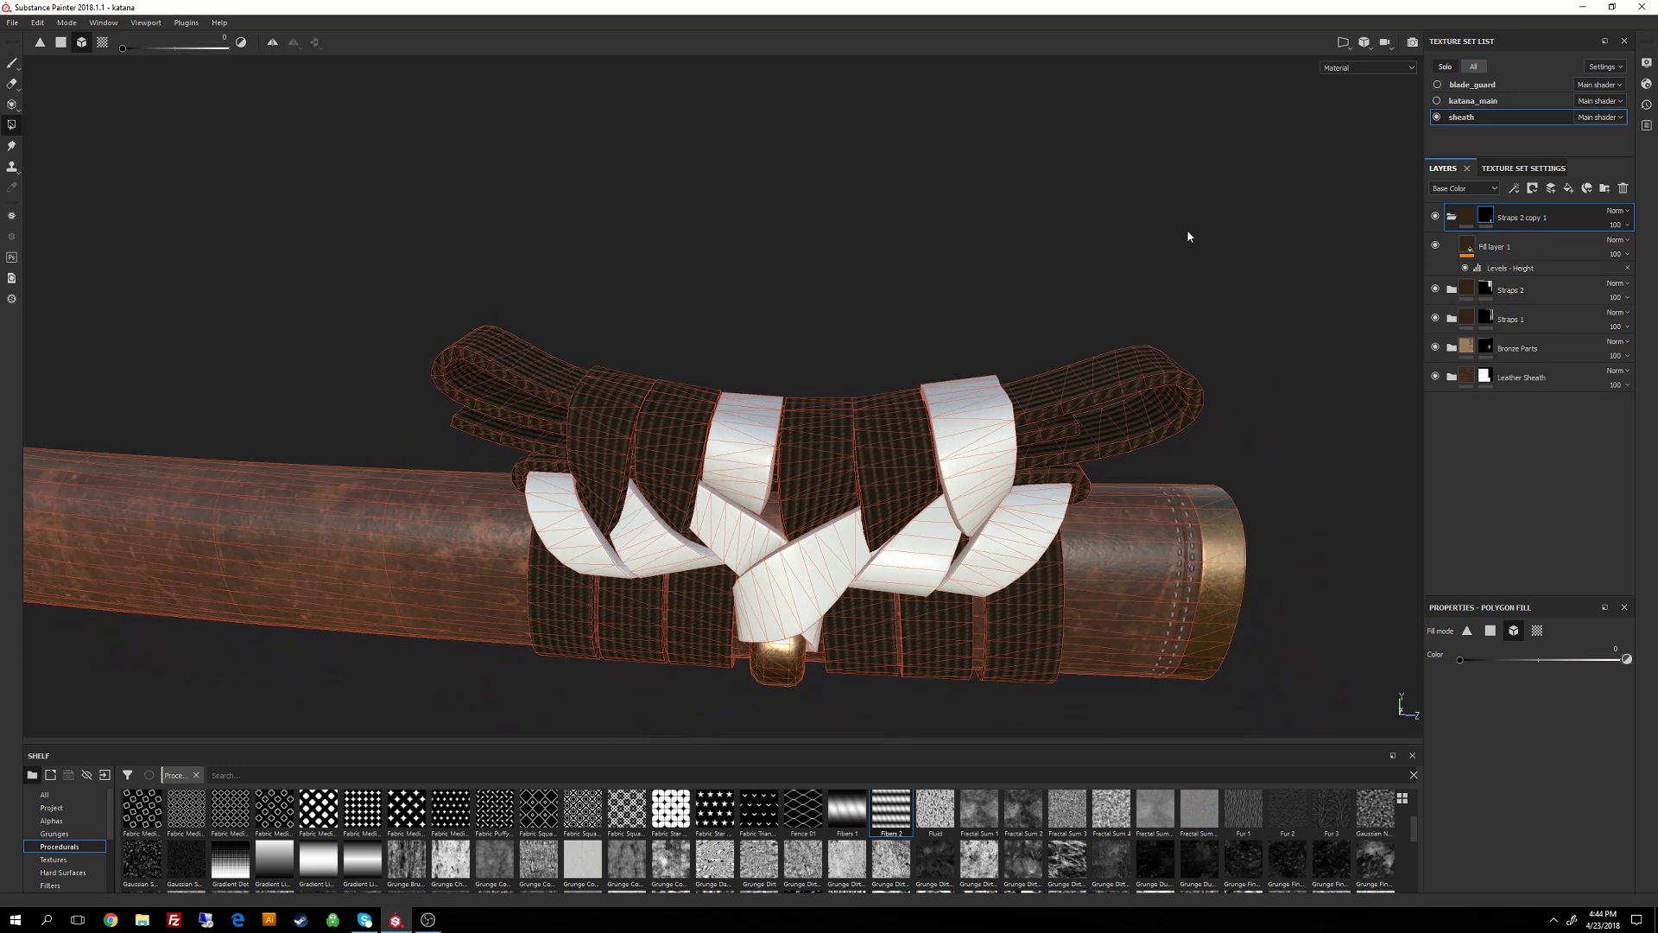
Rename the copied straps folder Straps 3 and duplicate it.
left_click(1469, 220)
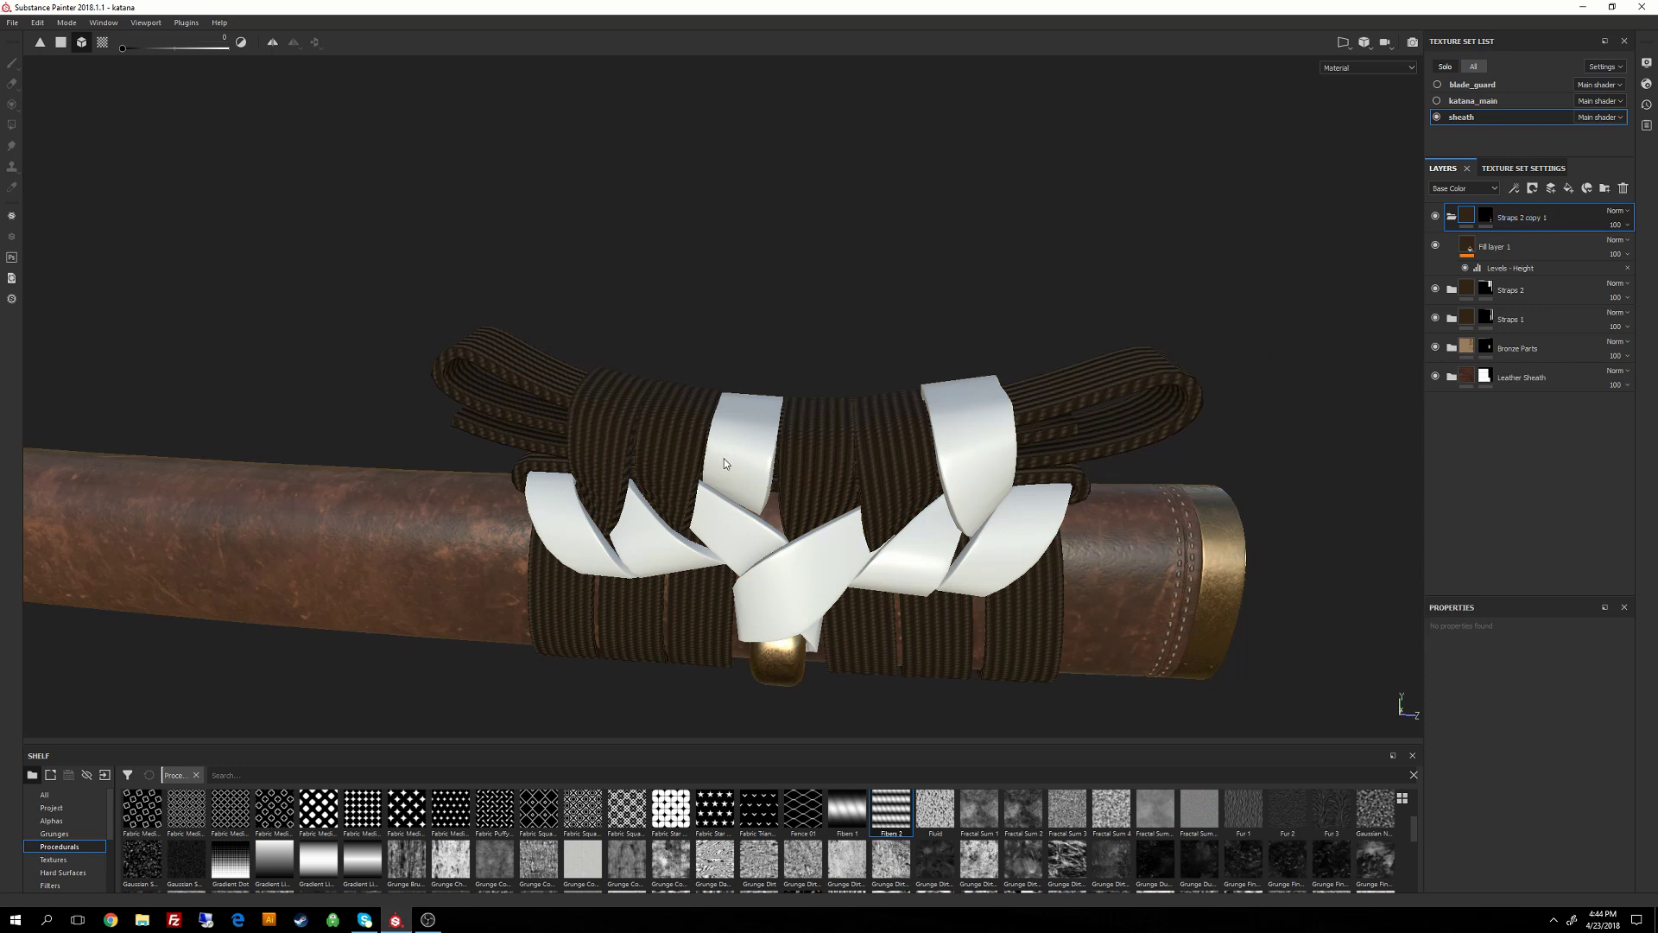
double_click(1542, 218)
type("3")
key("Return")
key("ctrl+d")
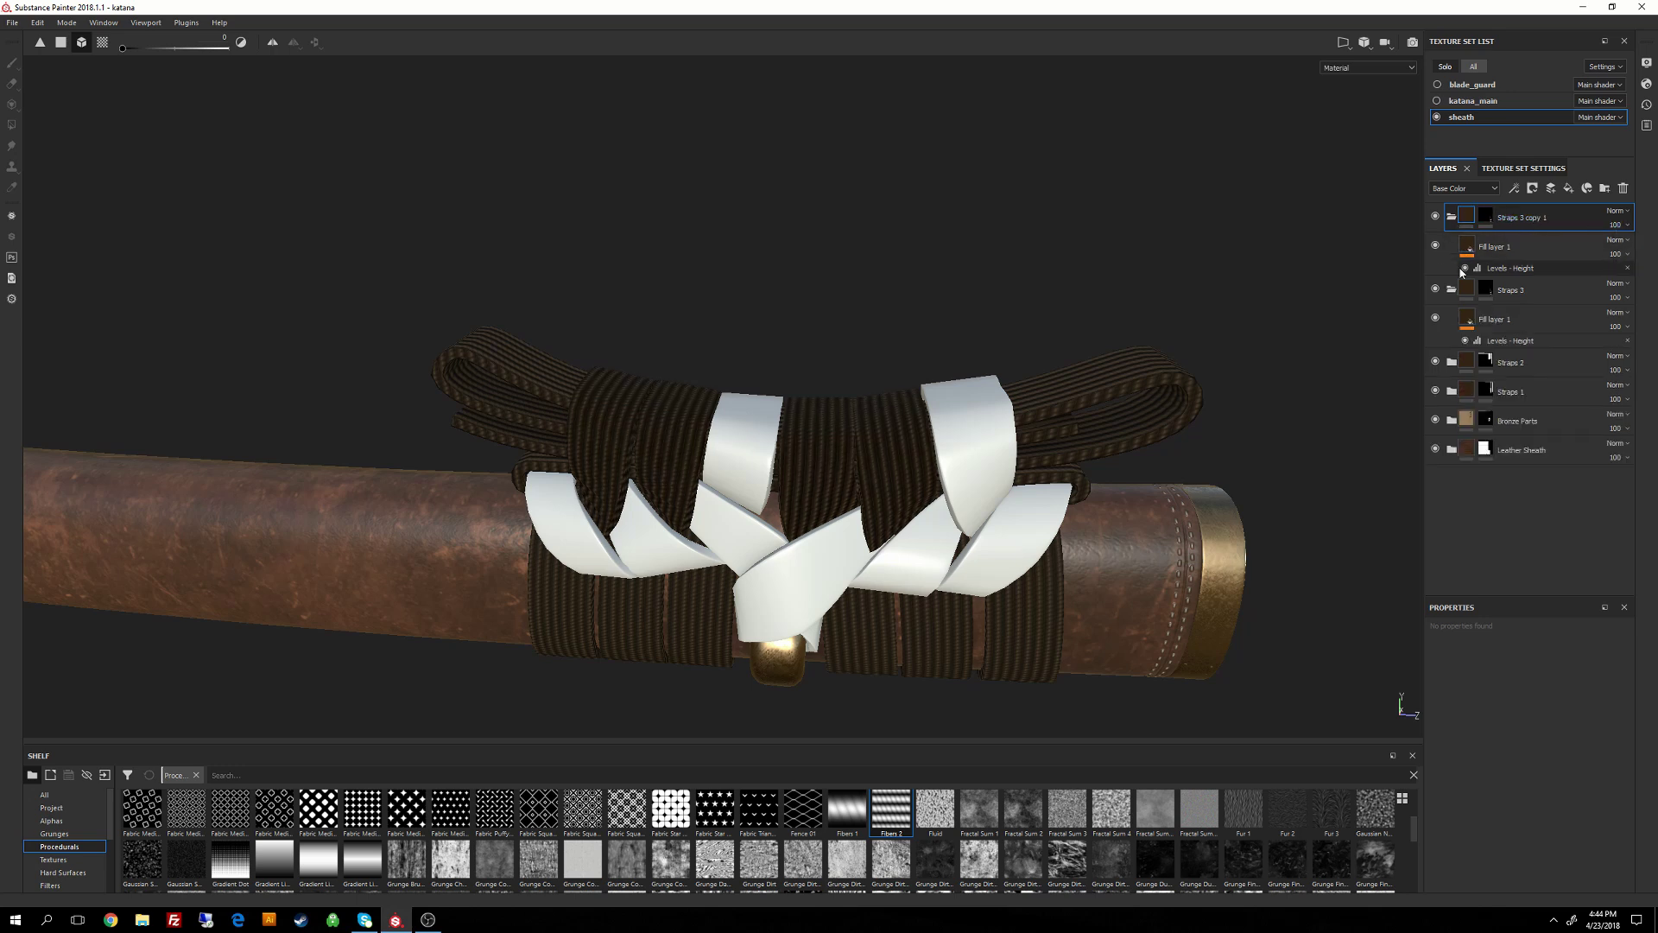
Rename the duplicate folder Straps 4, clear its mask to black and add only the third upper wrap to it.
double_click(1521, 217)
left_click_drag(1524, 217, 1590, 222)
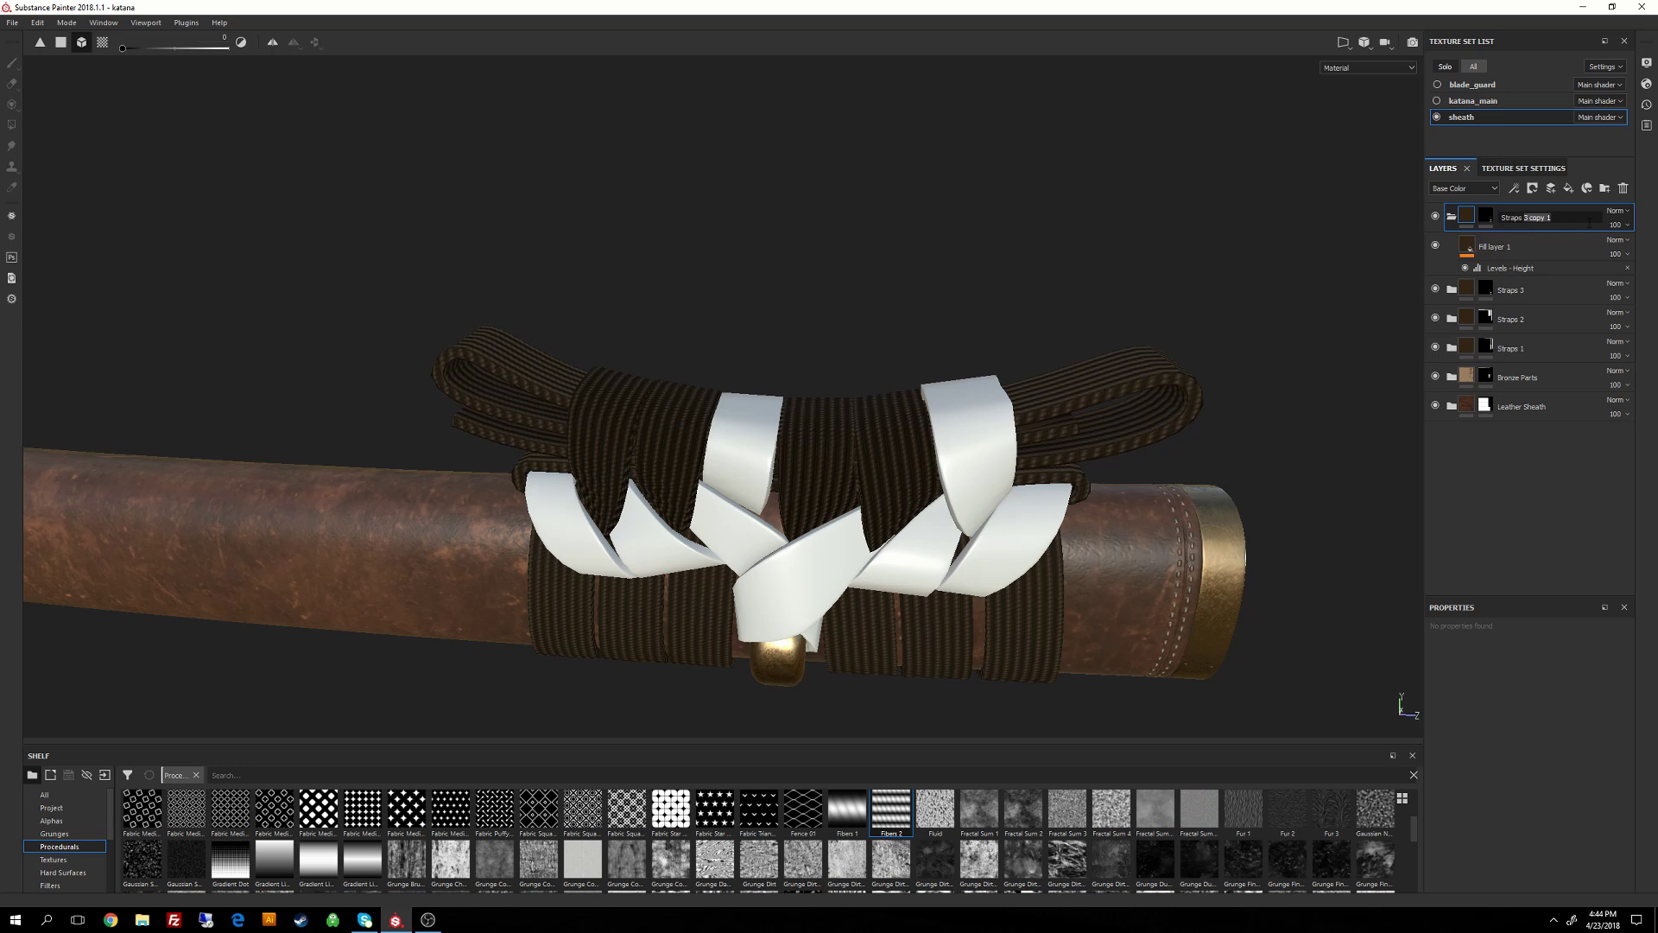
type("4")
key("Return")
right_click(1485, 217)
left_click(1529, 238)
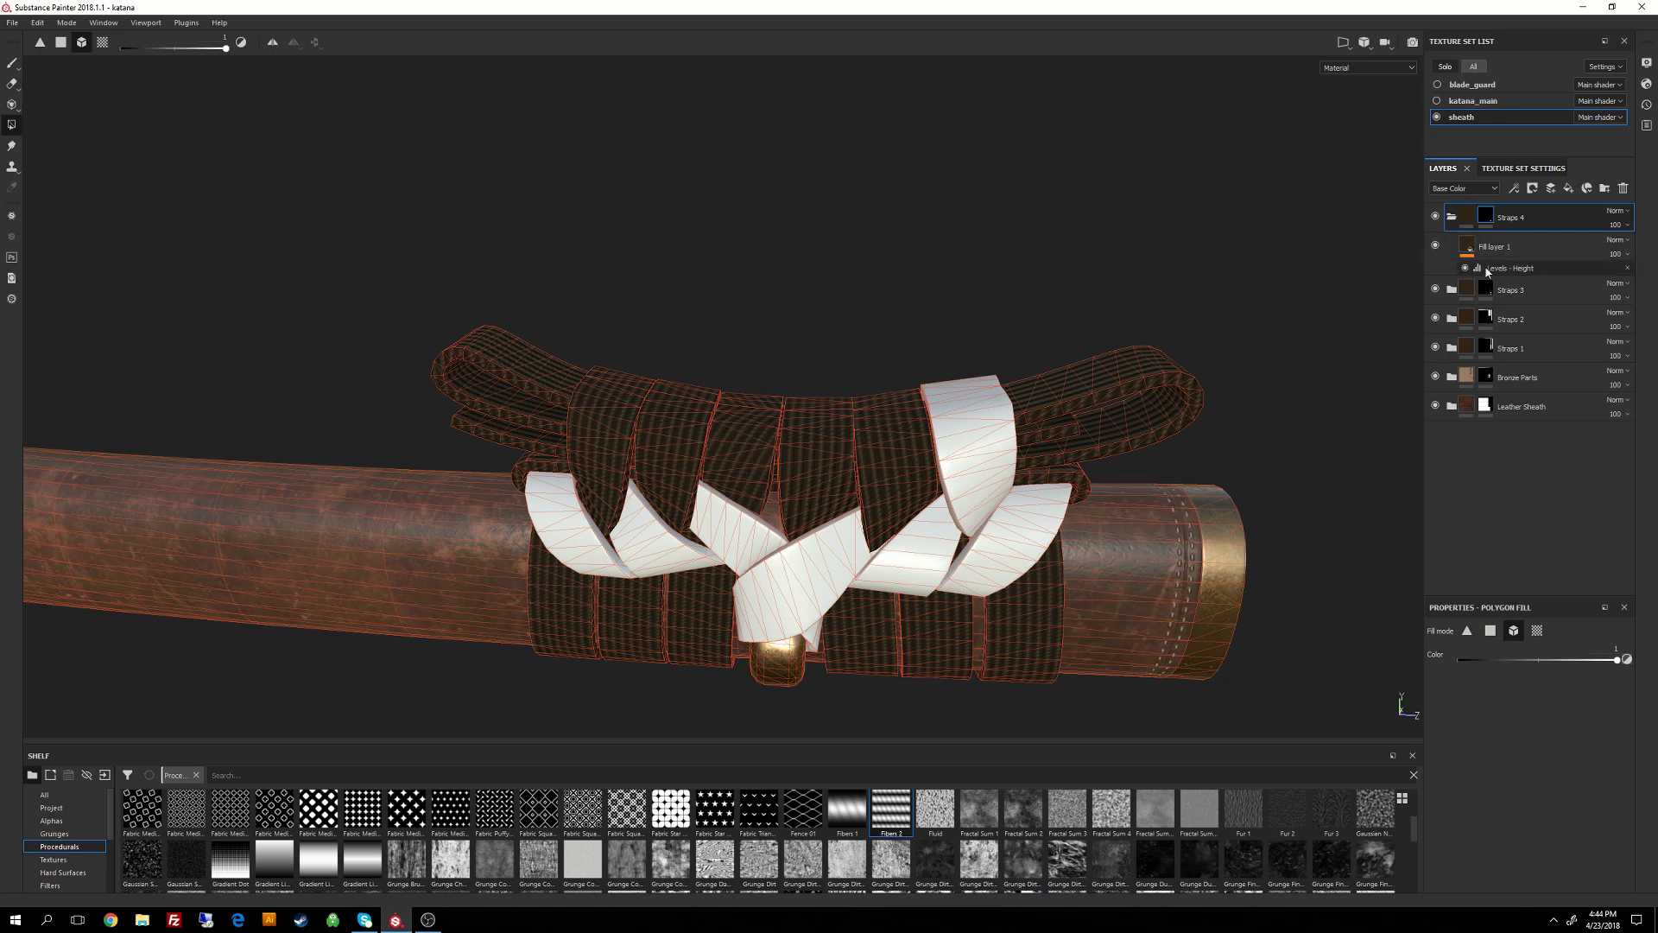
Set the Straps 4 fill layer's UV rotation to 24.35 to align the third wrap's weave with its neighbours.
left_click(1461, 242)
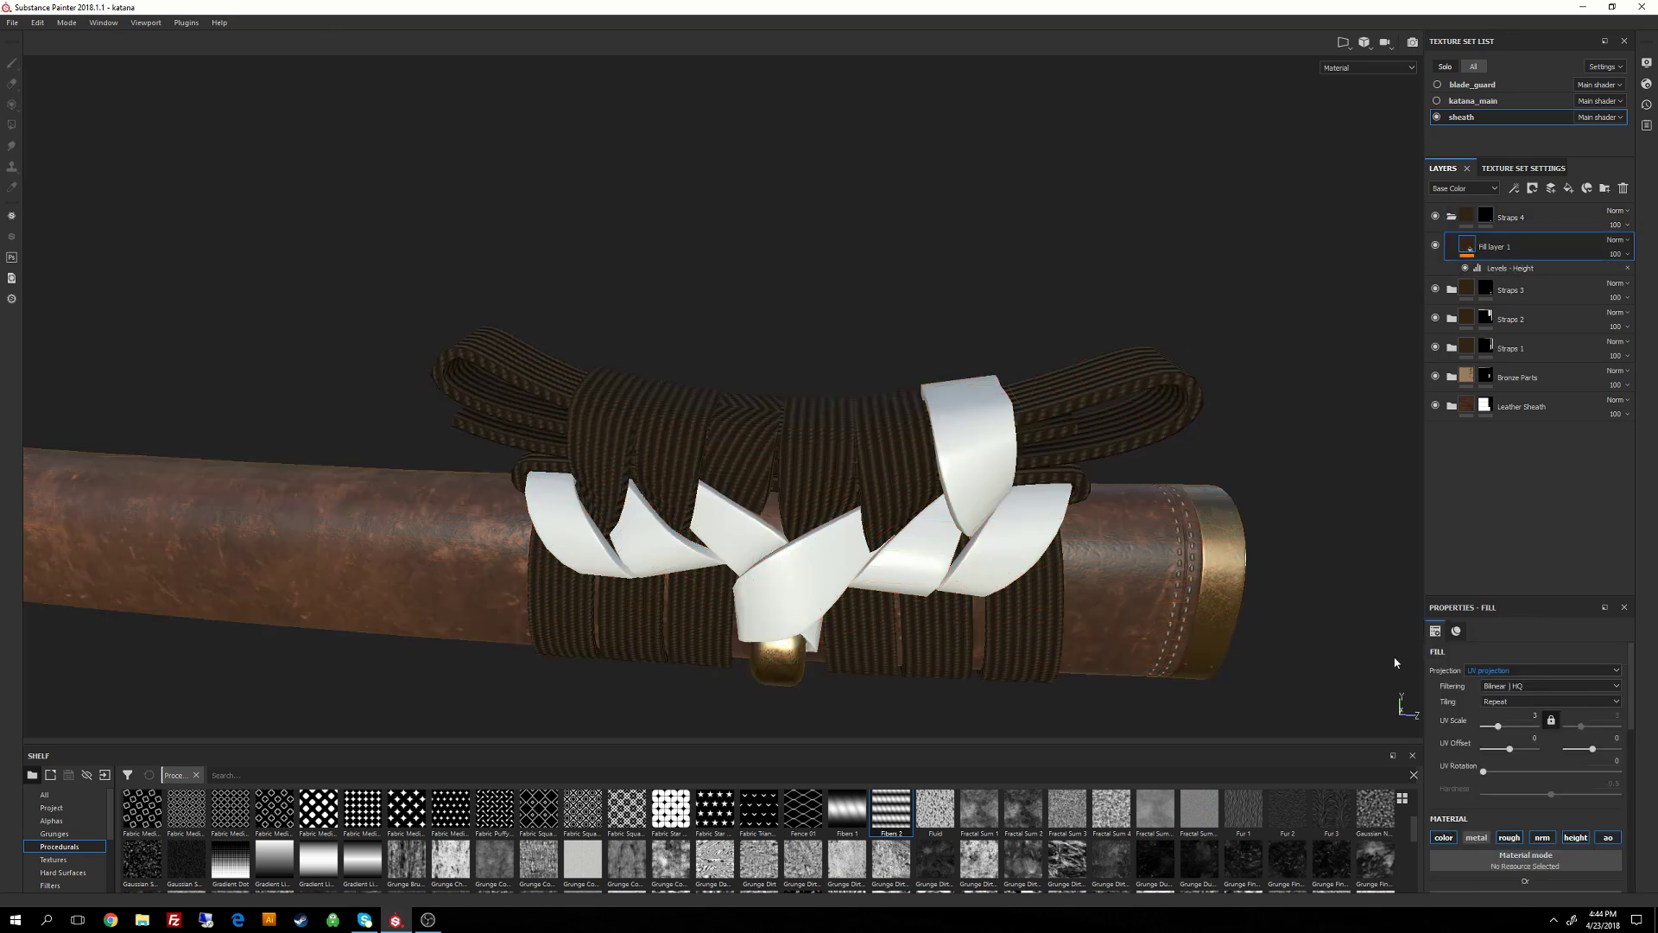
scroll(1479, 786, "down", 2)
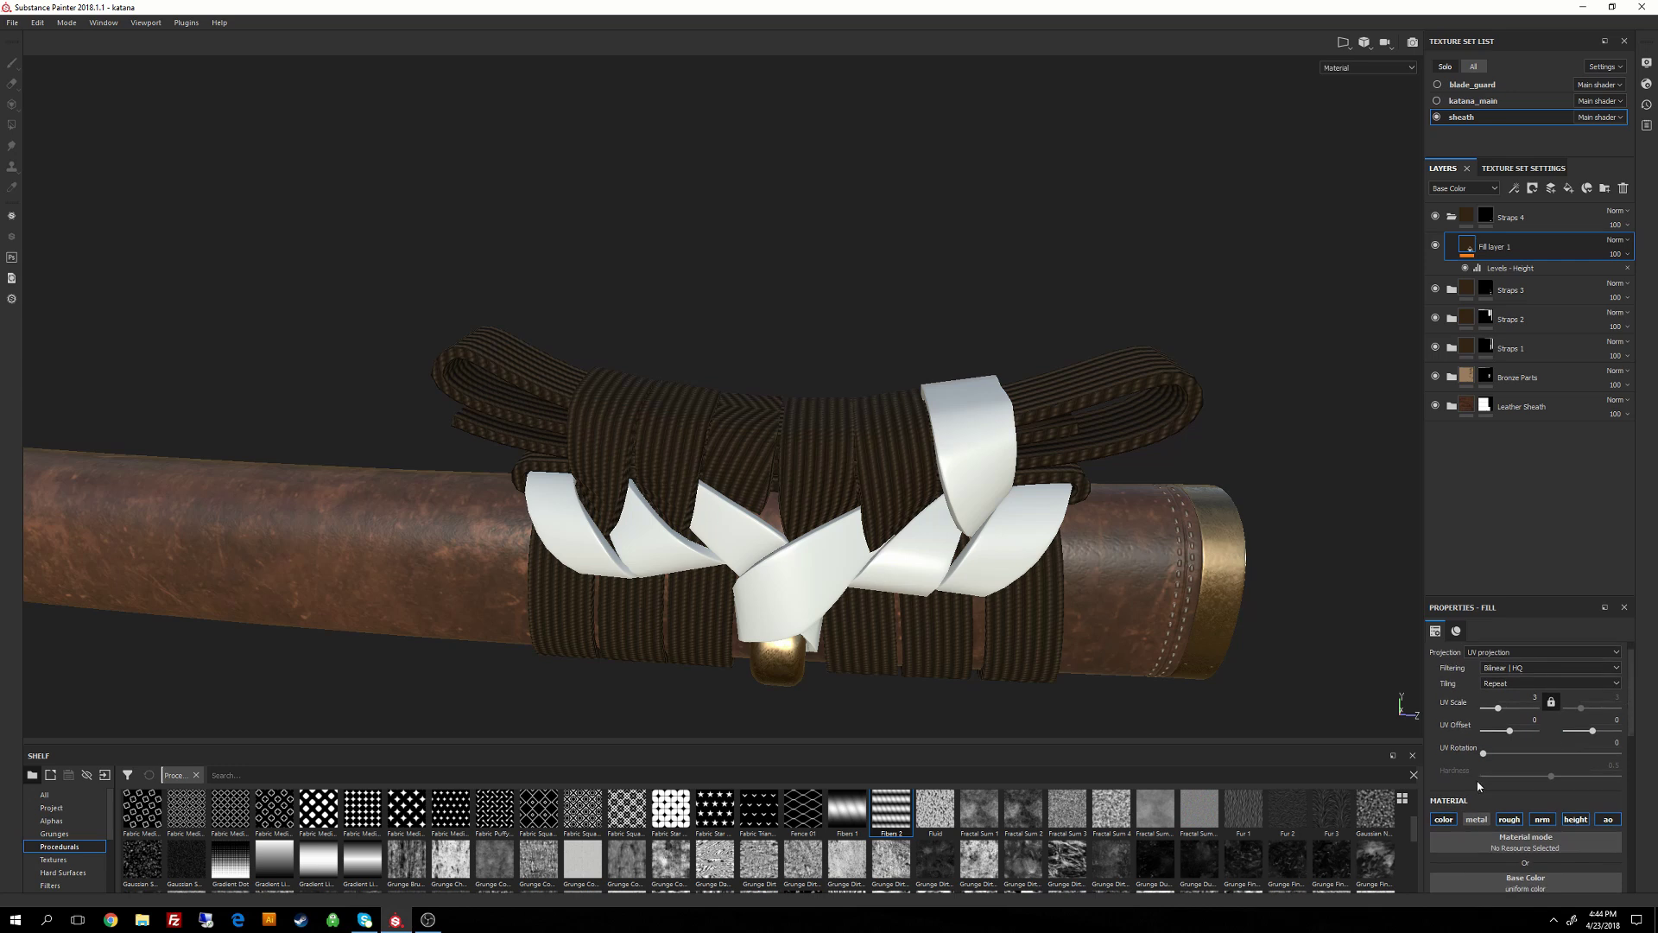
scroll(1128, 644, "up", 5)
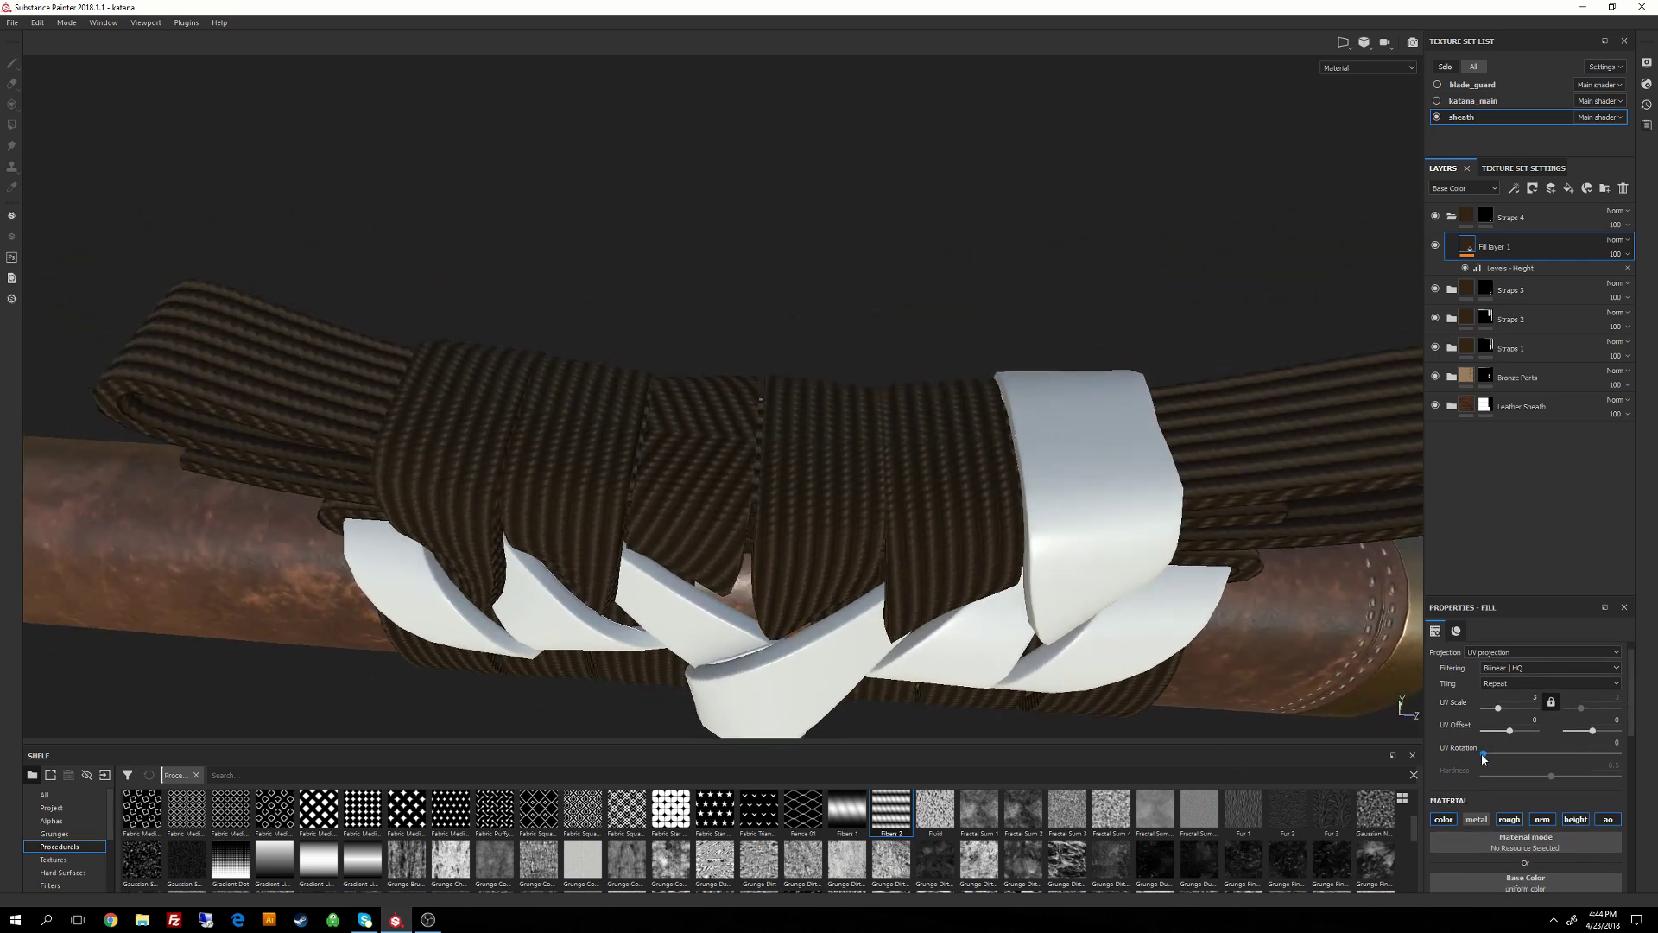
left_click_drag(1483, 756, 1495, 757)
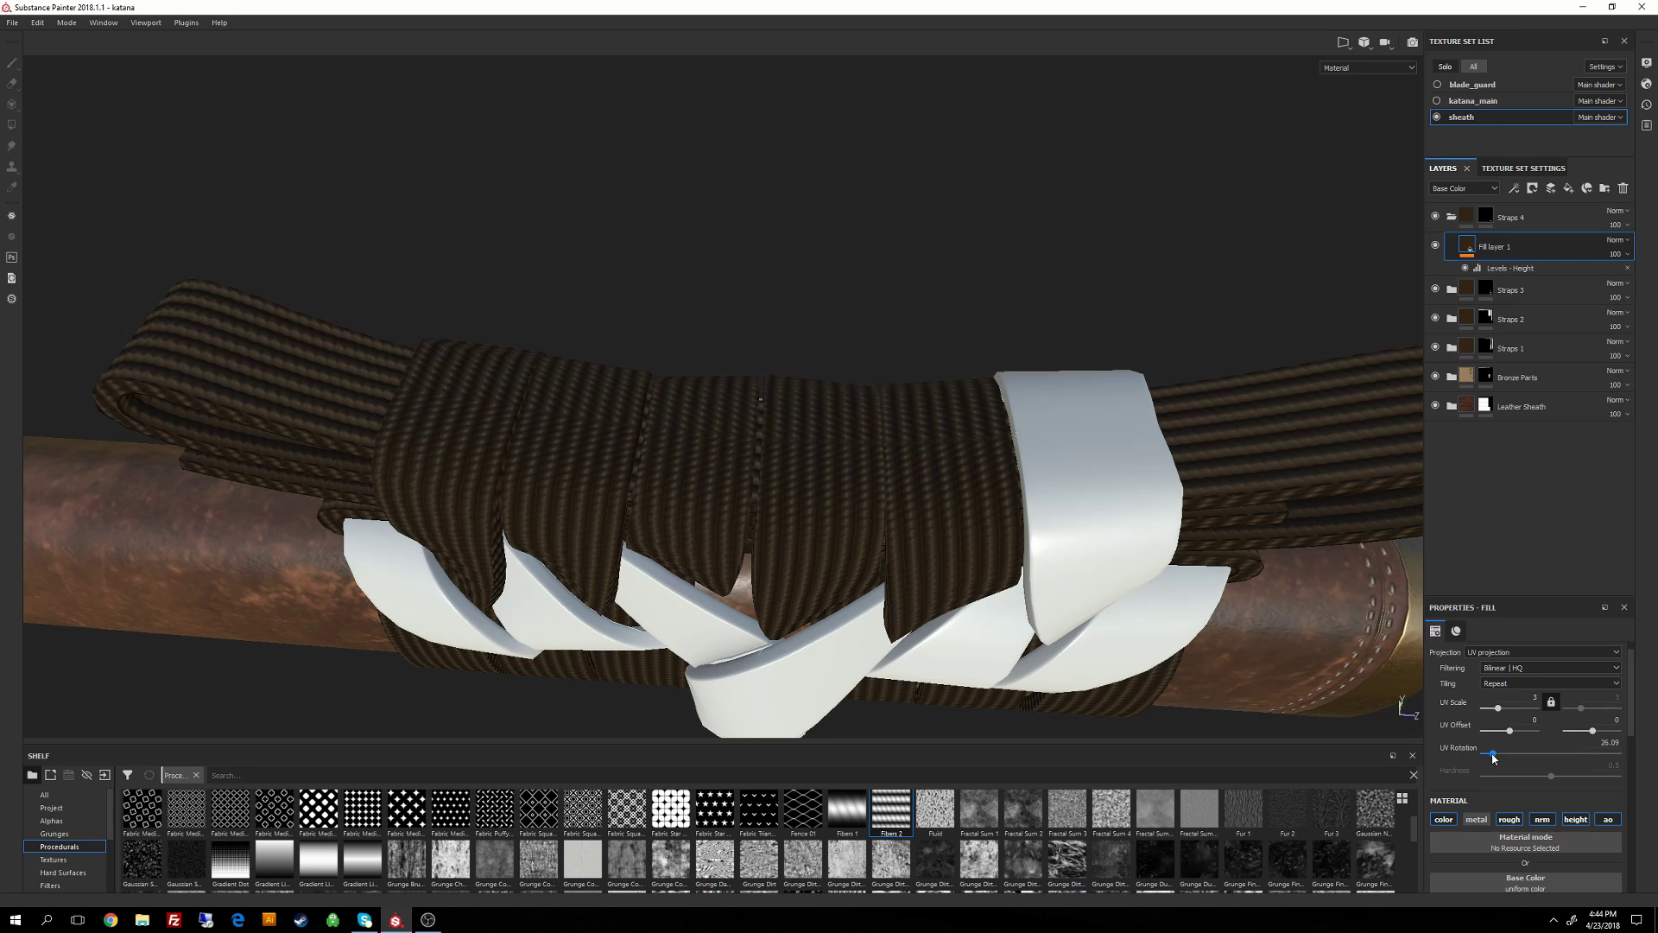
left_click_drag(1036, 553, 994, 477, "alt")
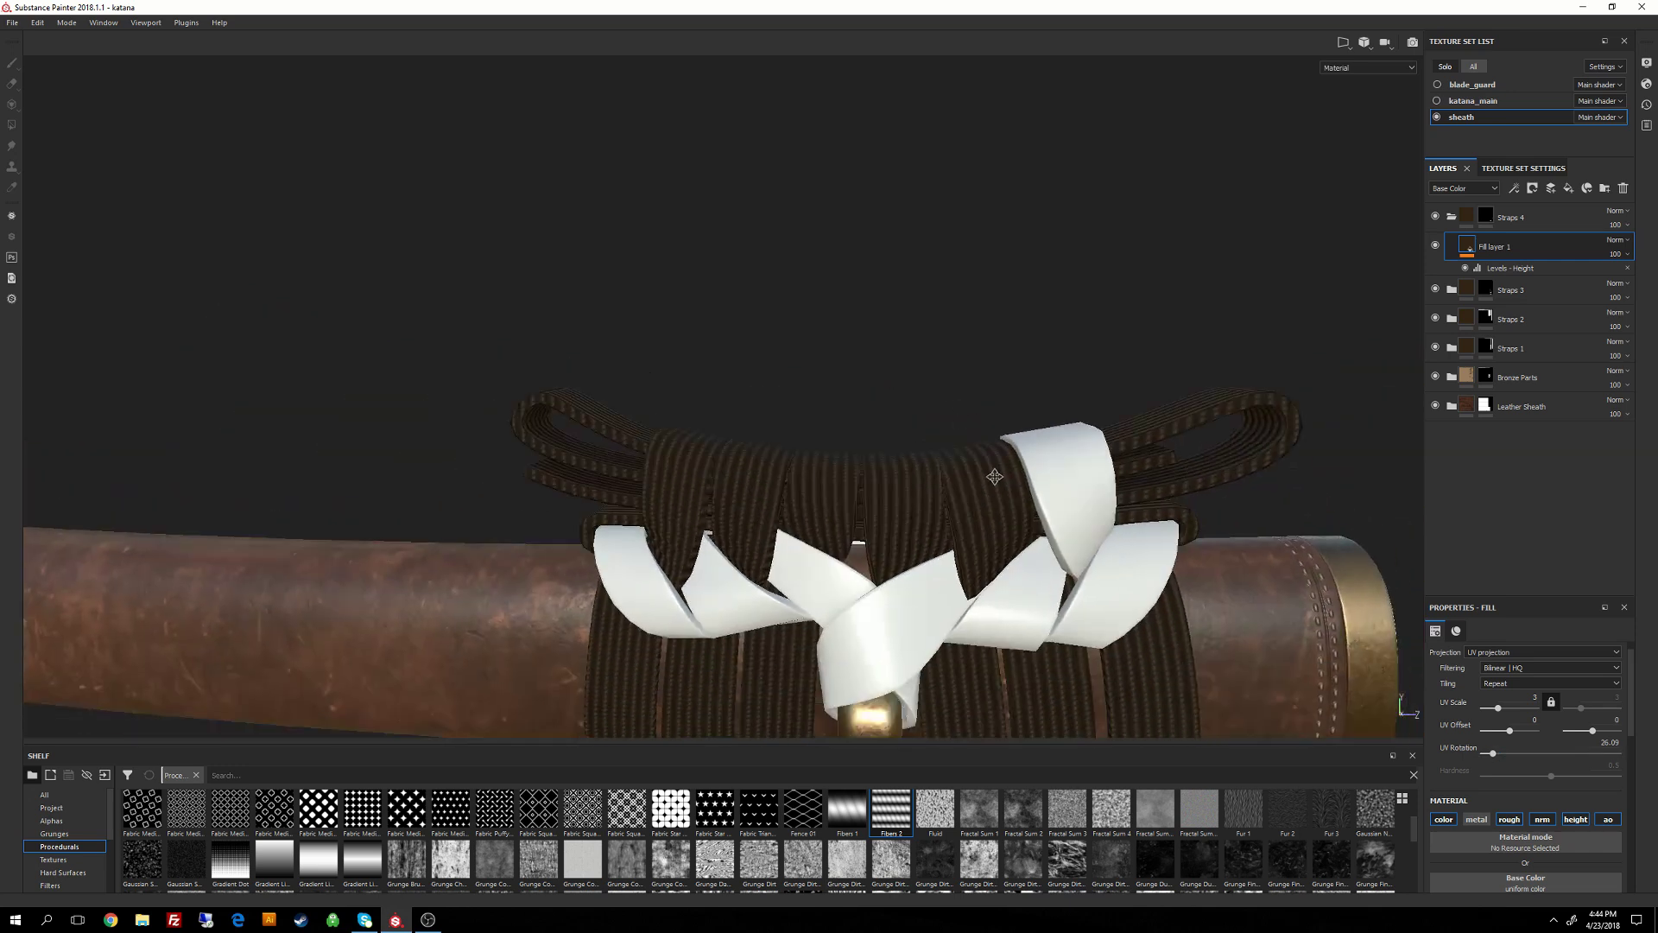
middle_click_drag(994, 476, 981, 443, "alt")
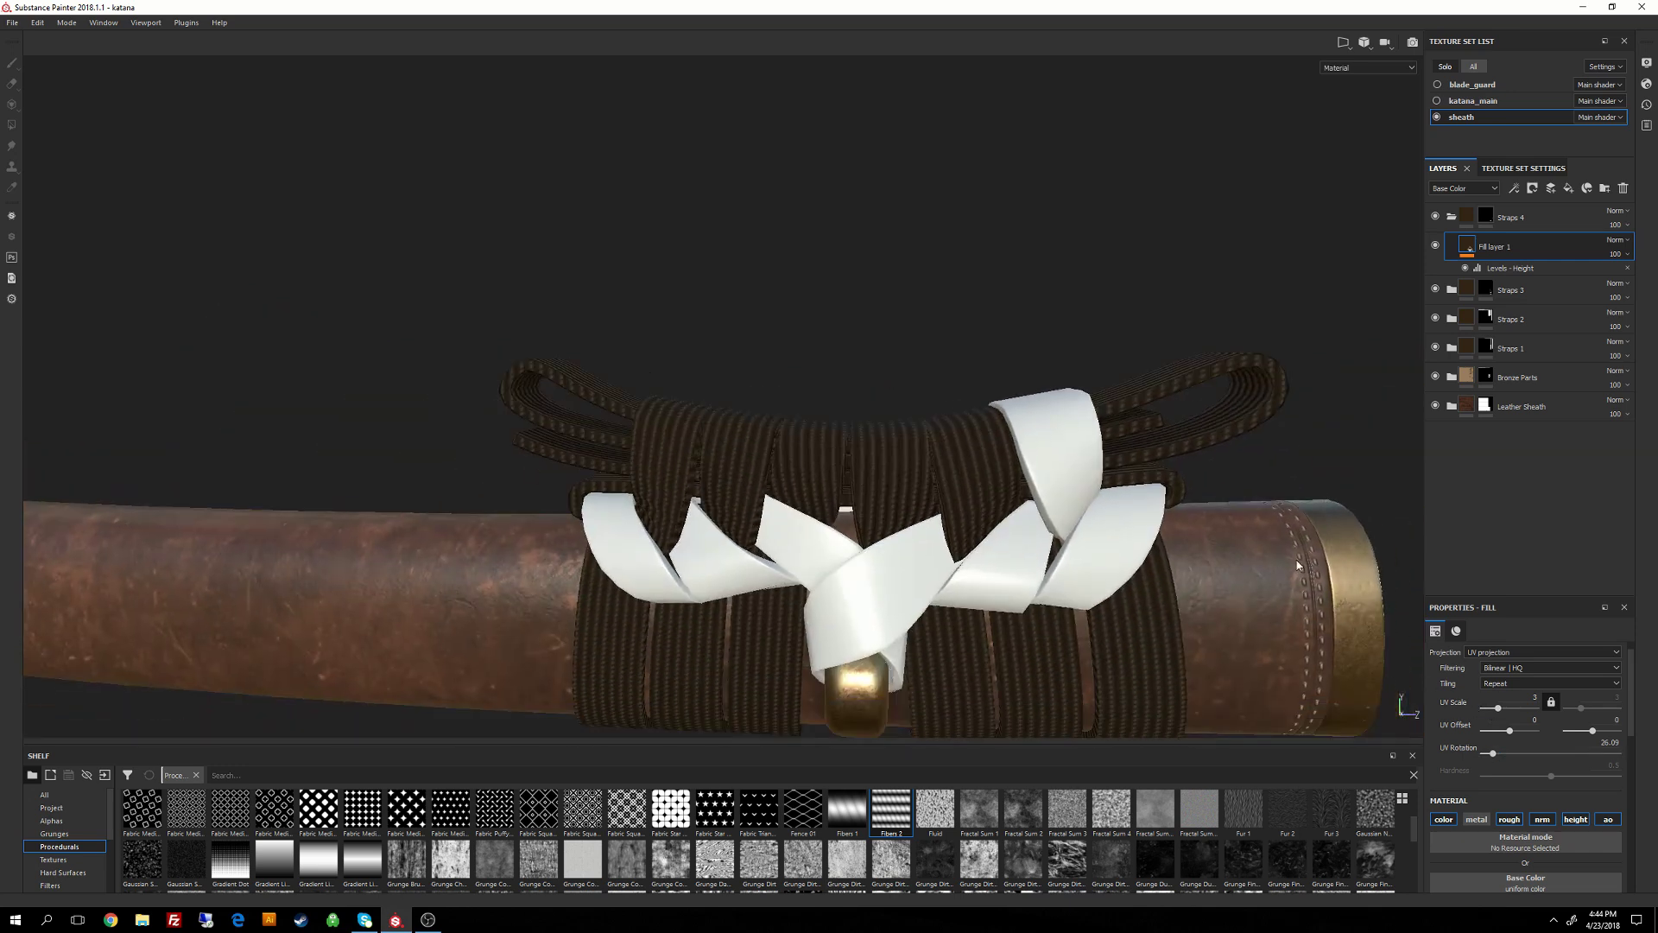
left_click_drag(1398, 621, 1176, 656, "alt")
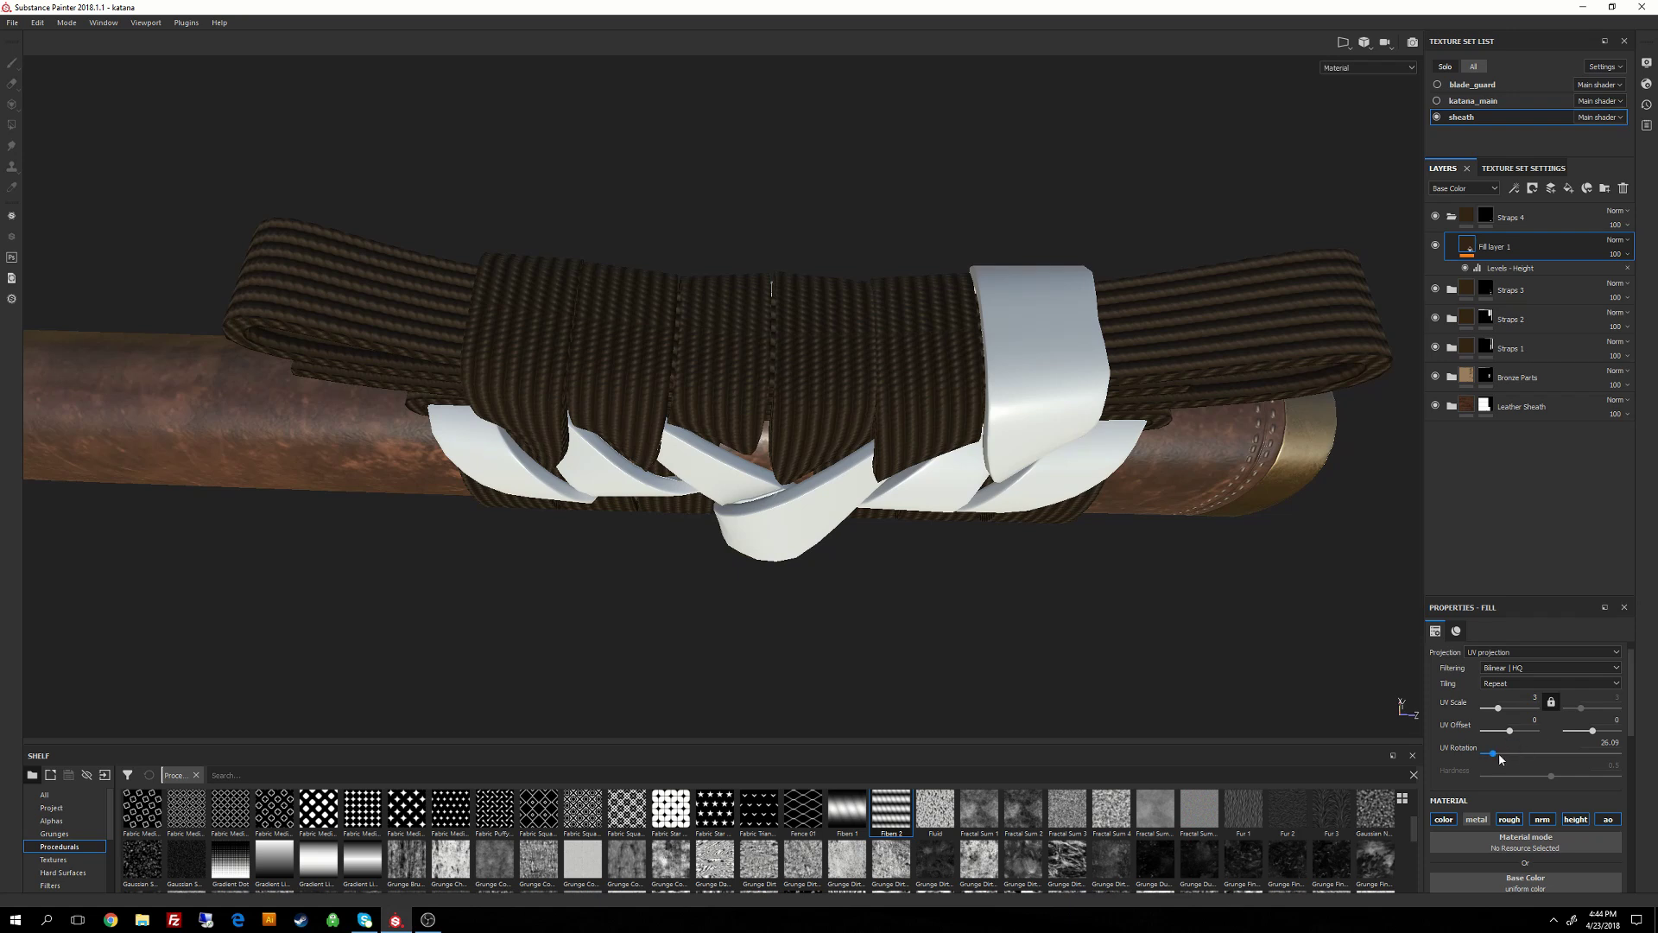
left_click_drag(1500, 753, 1493, 757)
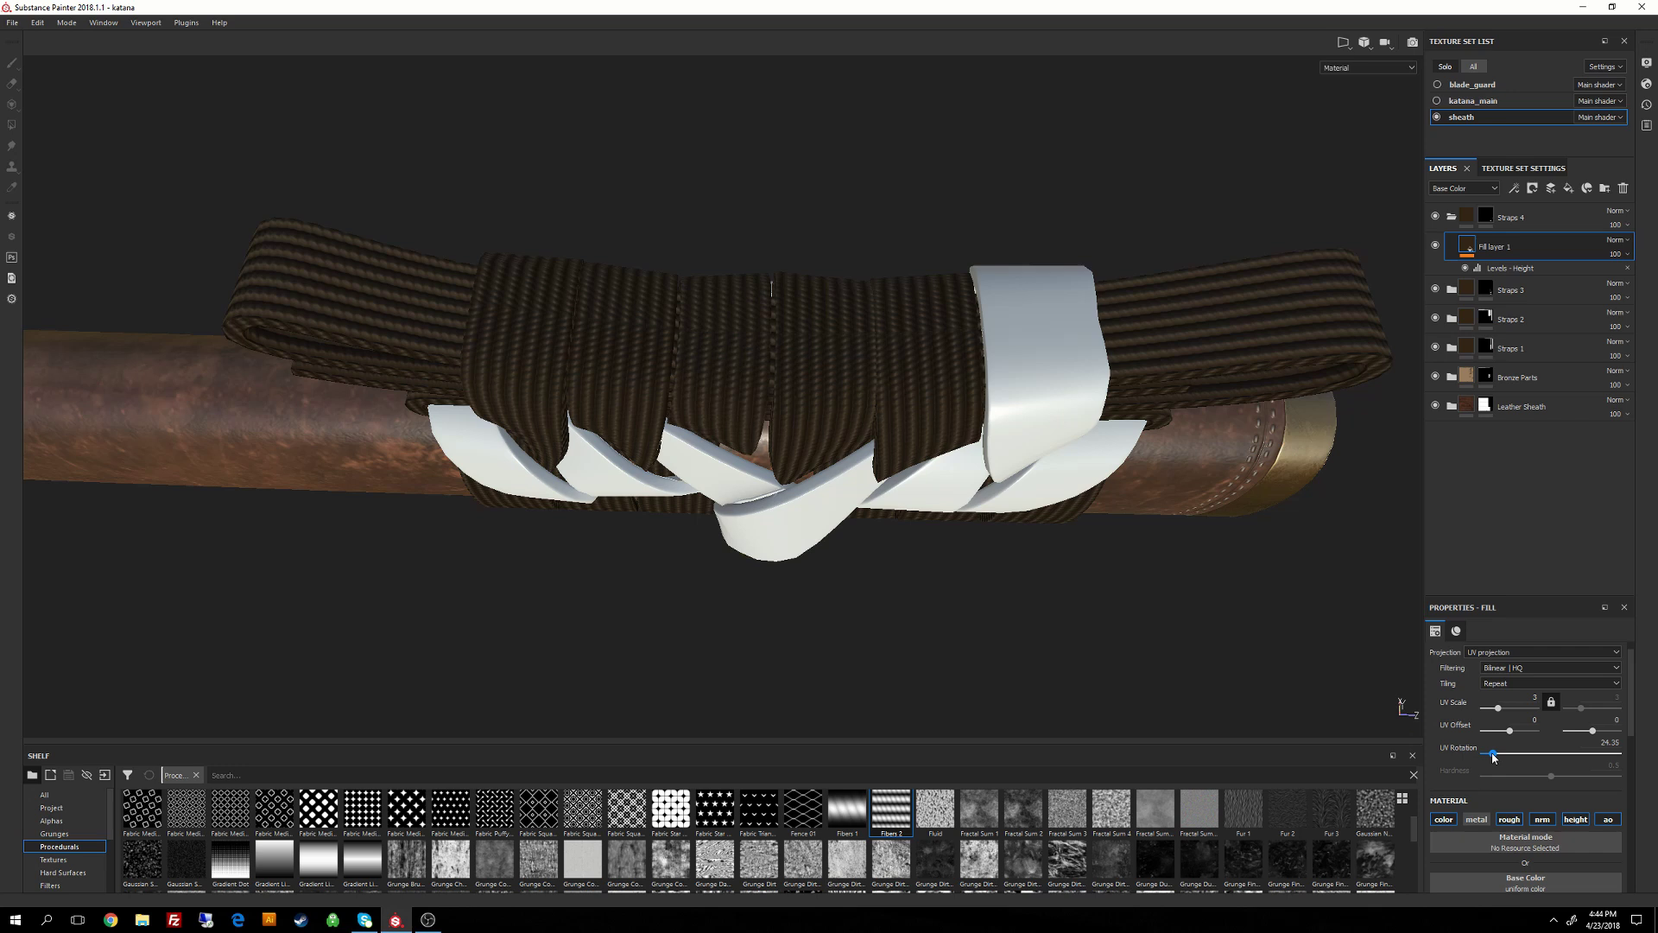
Inspect the weave direction on the upper wraps from above, close up and from the side.
left_click_drag(732, 323, 1071, 501, "alt")
right_click_drag(1071, 501, 783, 348, "alt")
left_click_drag(784, 348, 765, 394, "alt")
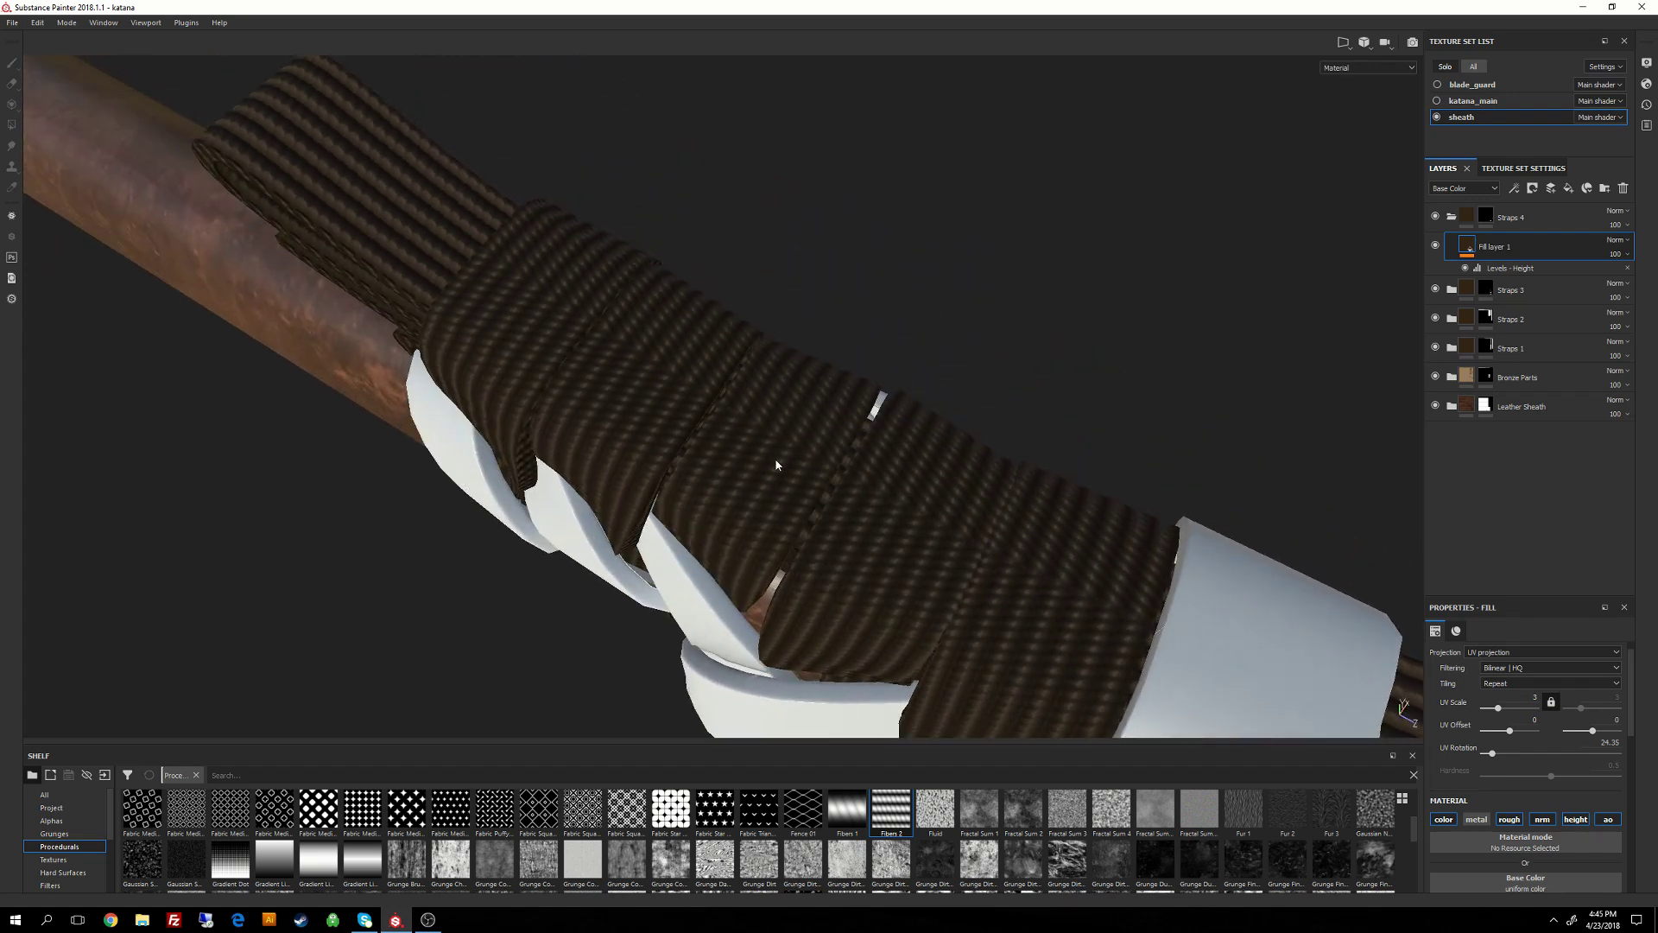
left_click_drag(776, 464, 796, 512, "alt")
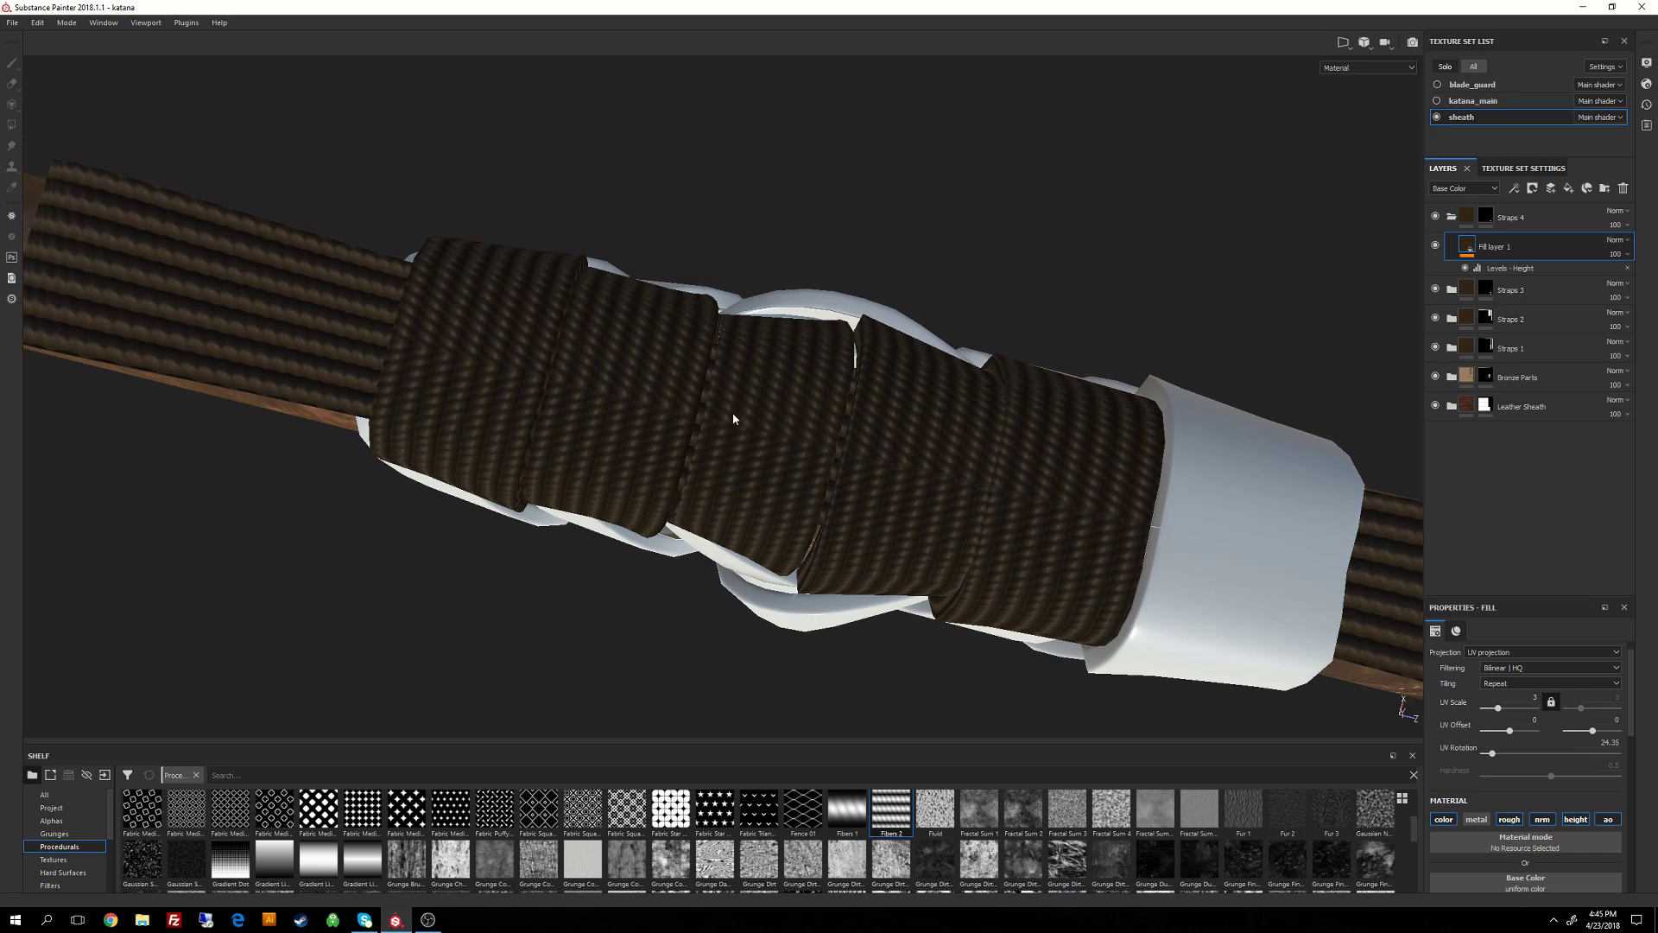
left_click_drag(764, 531, 716, 383, "alt")
right_click_drag(716, 384, 1201, 505, "alt")
left_click_drag(967, 440, 640, 544, "alt")
right_click_drag(639, 545, 821, 630, "alt")
left_click_drag(822, 629, 920, 588, "alt")
right_click_drag(920, 518, 799, 416, "alt")
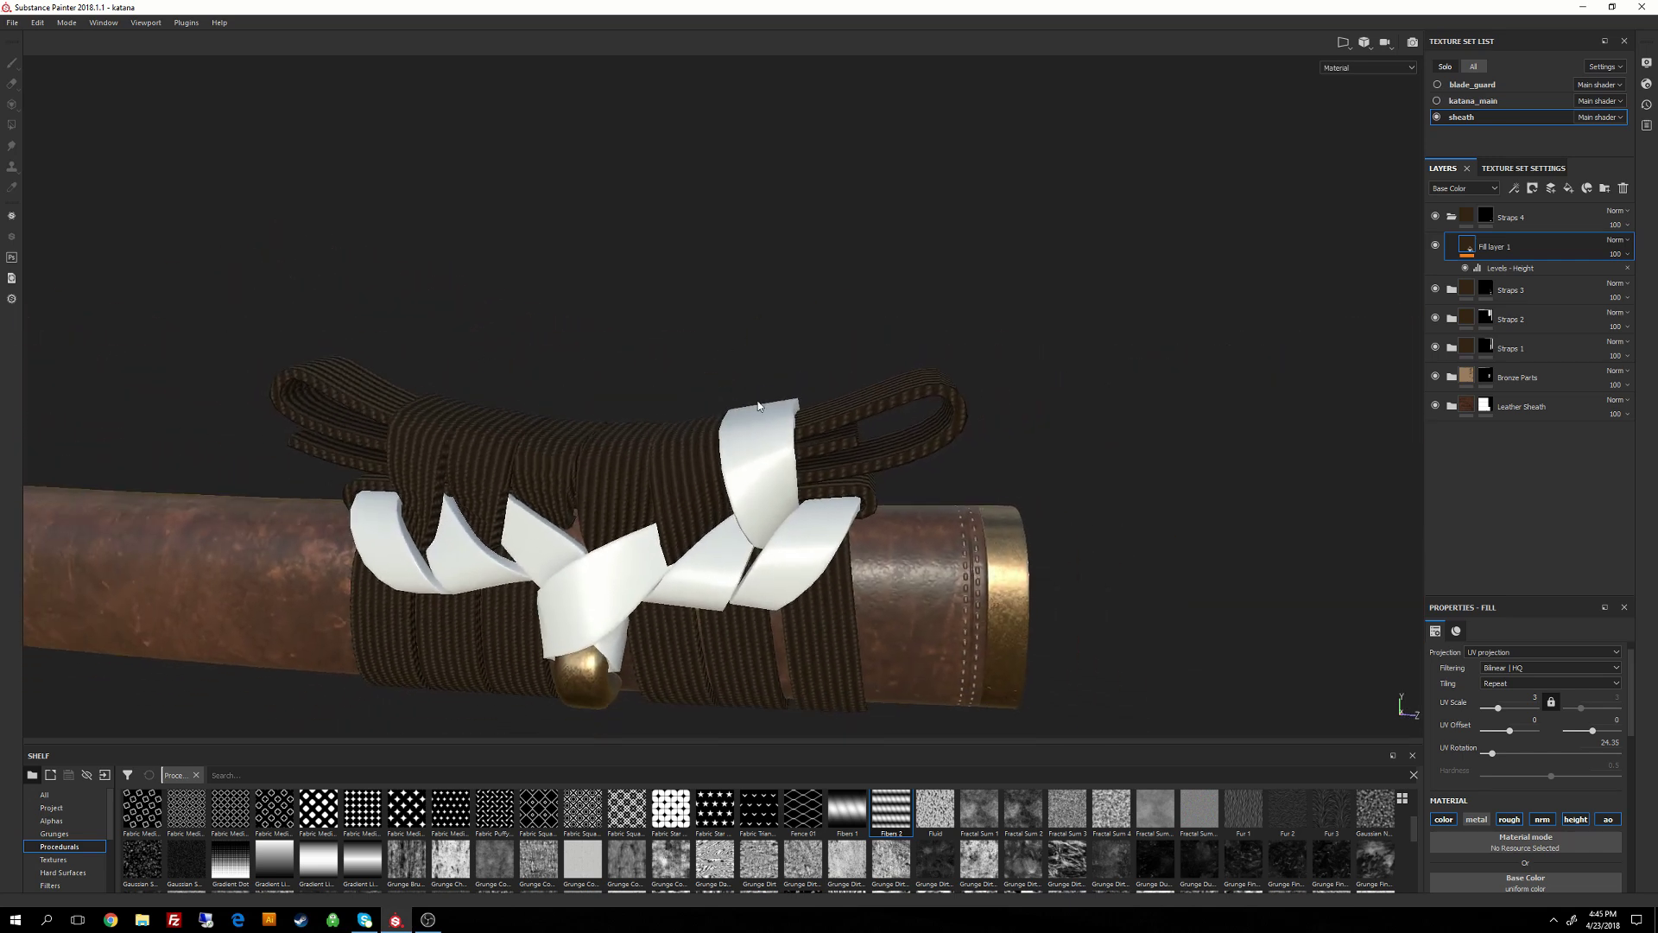
Duplicate the Straps 4 folder and rename the copy Straps 5.
left_click_drag(799, 416, 894, 455, "ctrl+alt")
right_click_drag(899, 577, 900, 564, "alt")
left_click_drag(901, 563, 900, 524, "ctrl+alt")
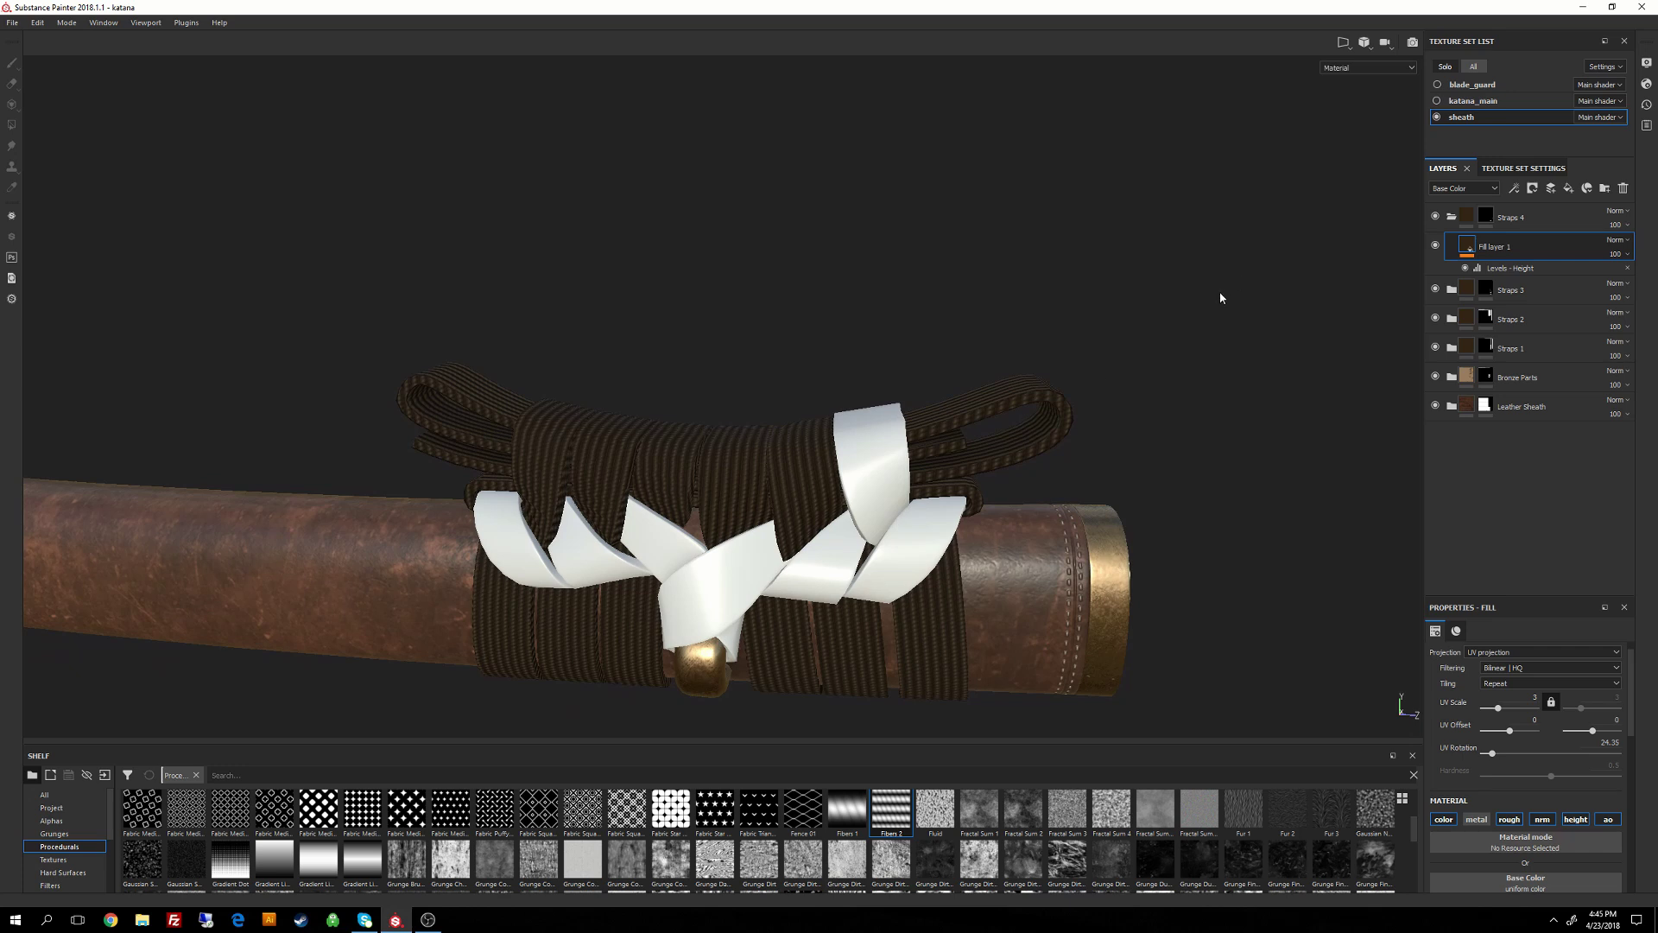
left_click(1452, 217)
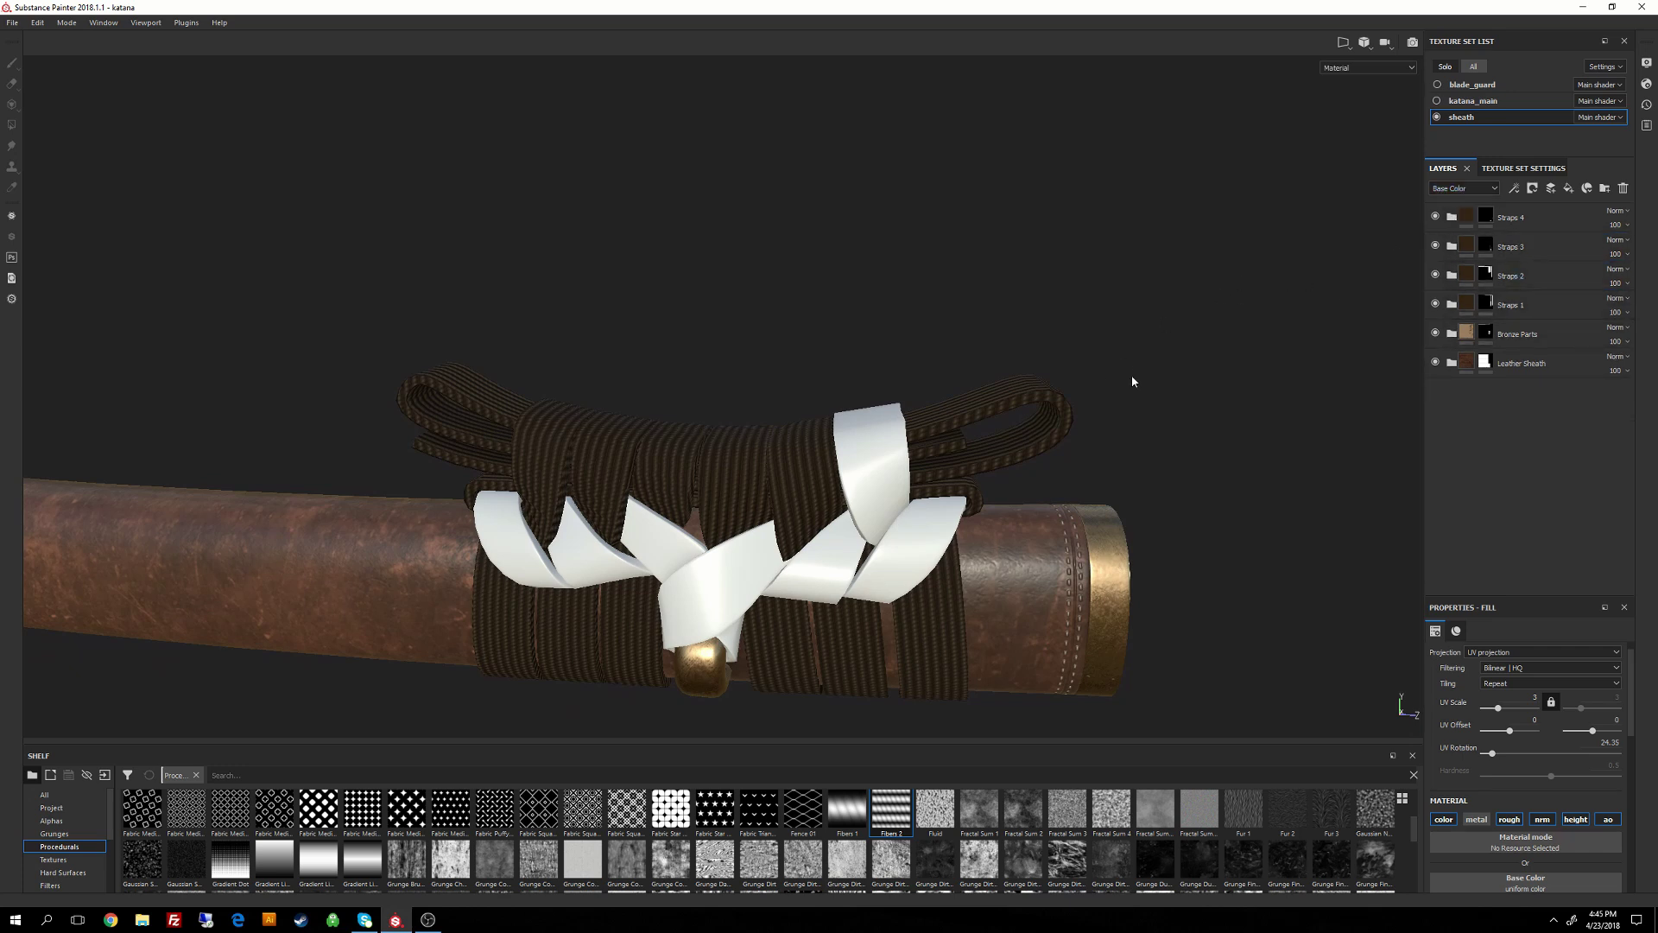
right_click_drag(935, 331, 1073, 363, "alt")
left_click_drag(1073, 363, 1128, 328, "ctrl+alt")
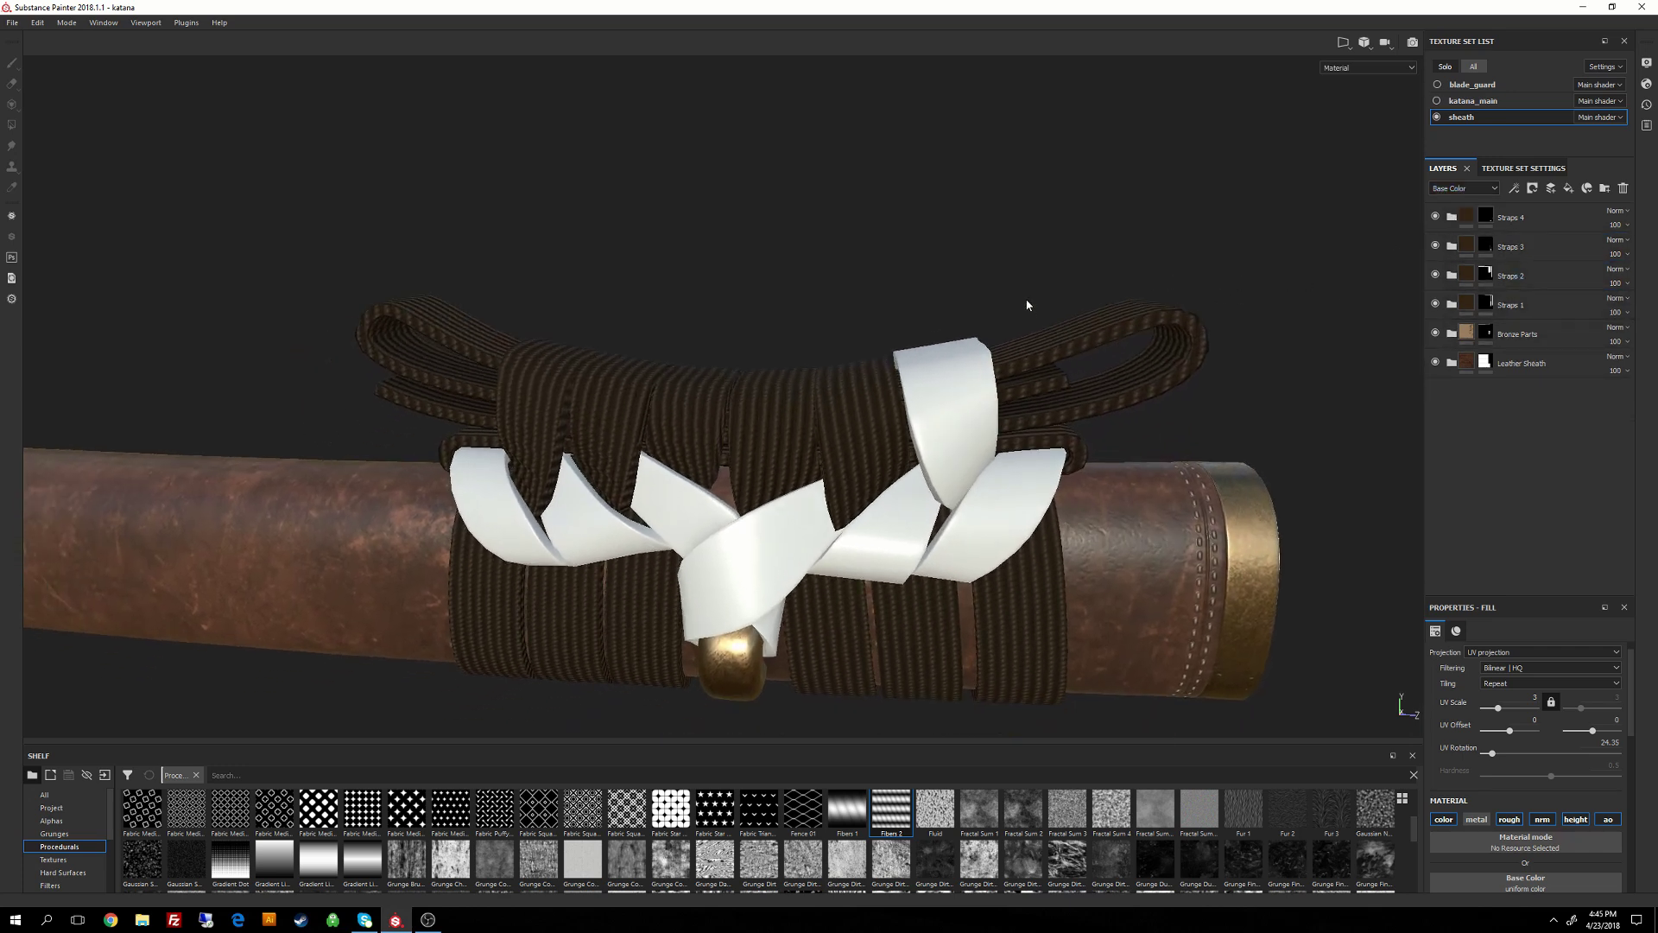
middle_click_drag(1074, 330, 1009, 353, "alt")
left_click(1540, 217)
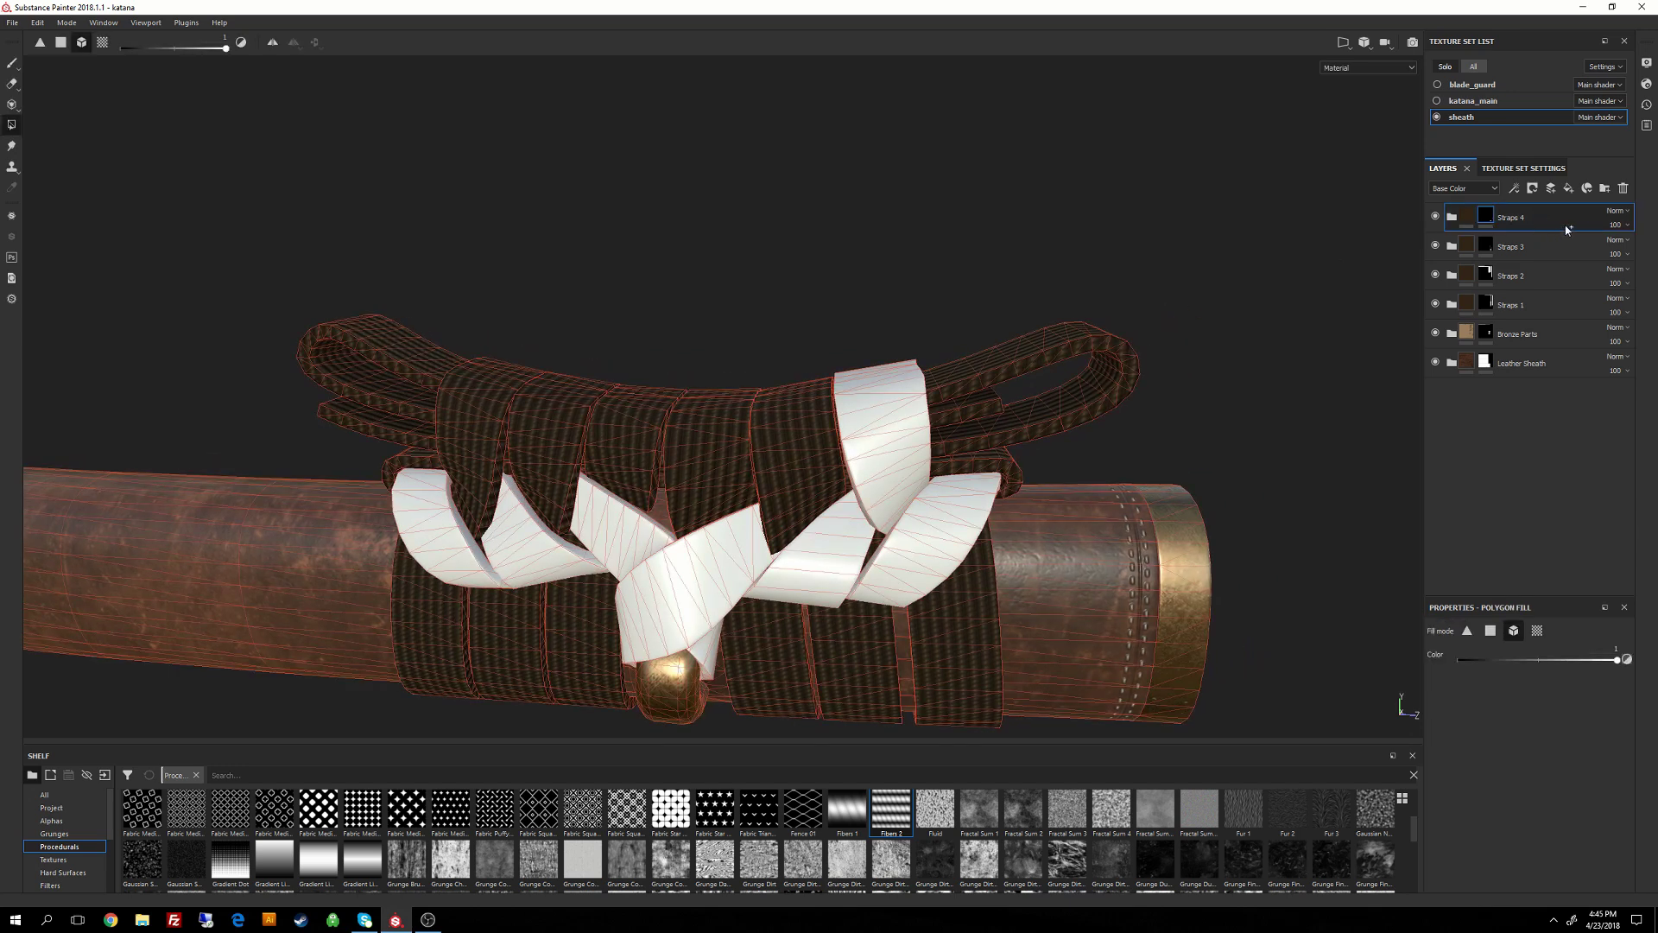
key("ctrl+d")
double_click(1527, 221)
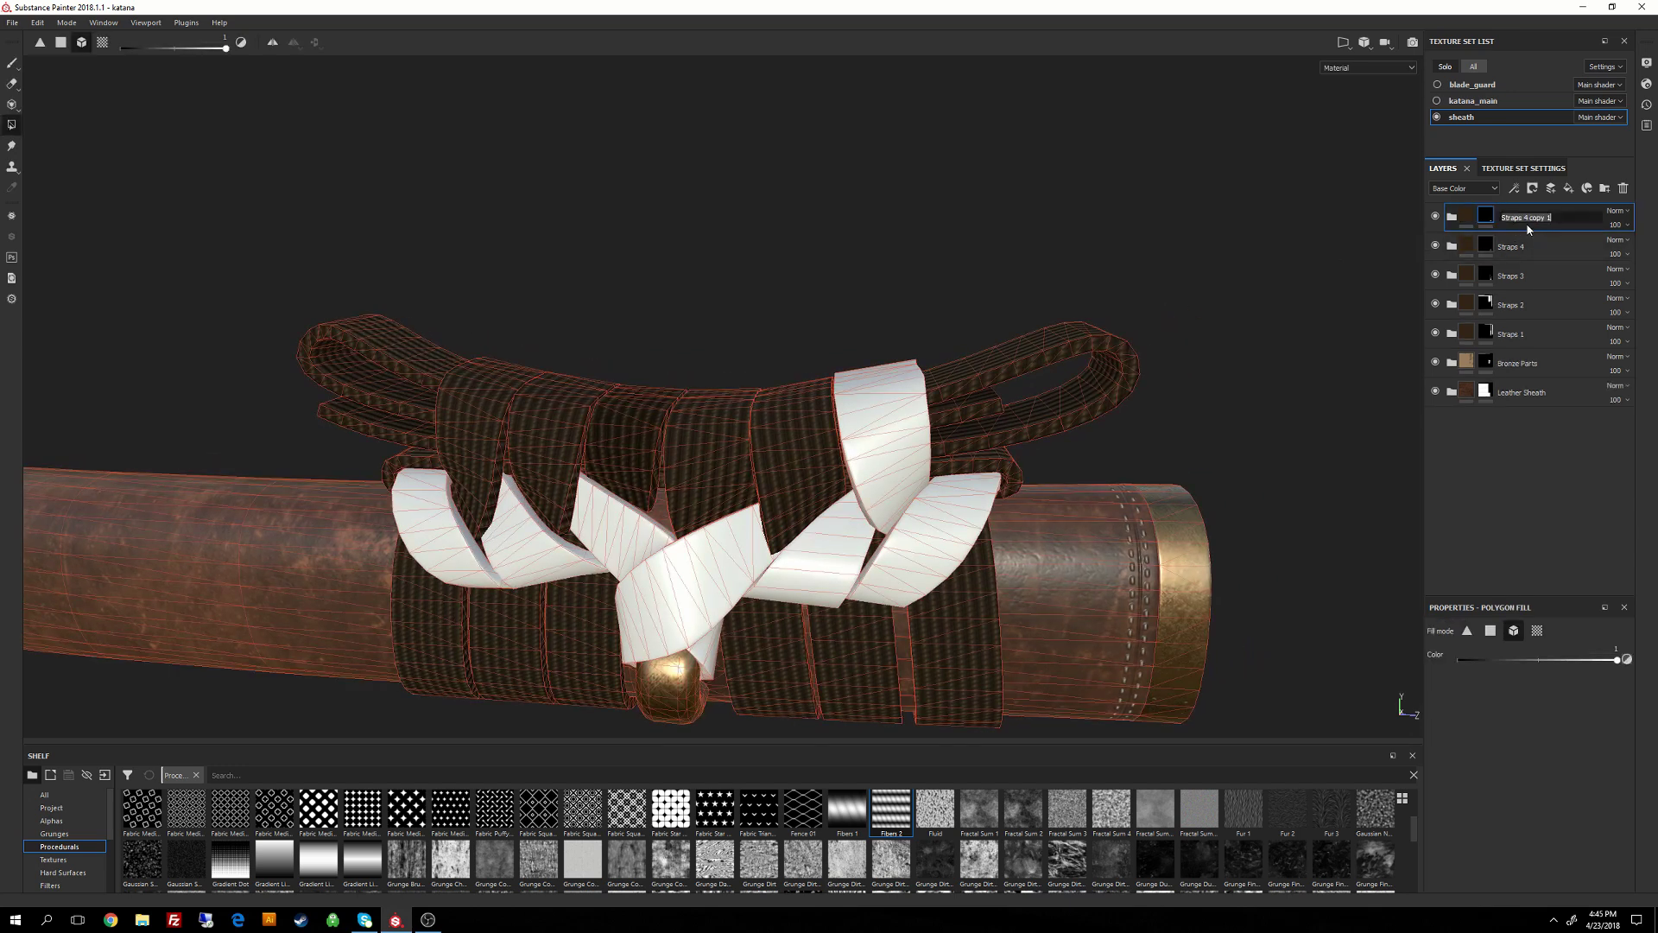
left_click_drag(1525, 223, 1656, 222)
key("BackSpace")
type("5")
key("Return")
Clear the Straps 5 mask to black and add only the white upper wrap nearest the bronze end cap.
right_click(1487, 223)
left_click(1509, 244)
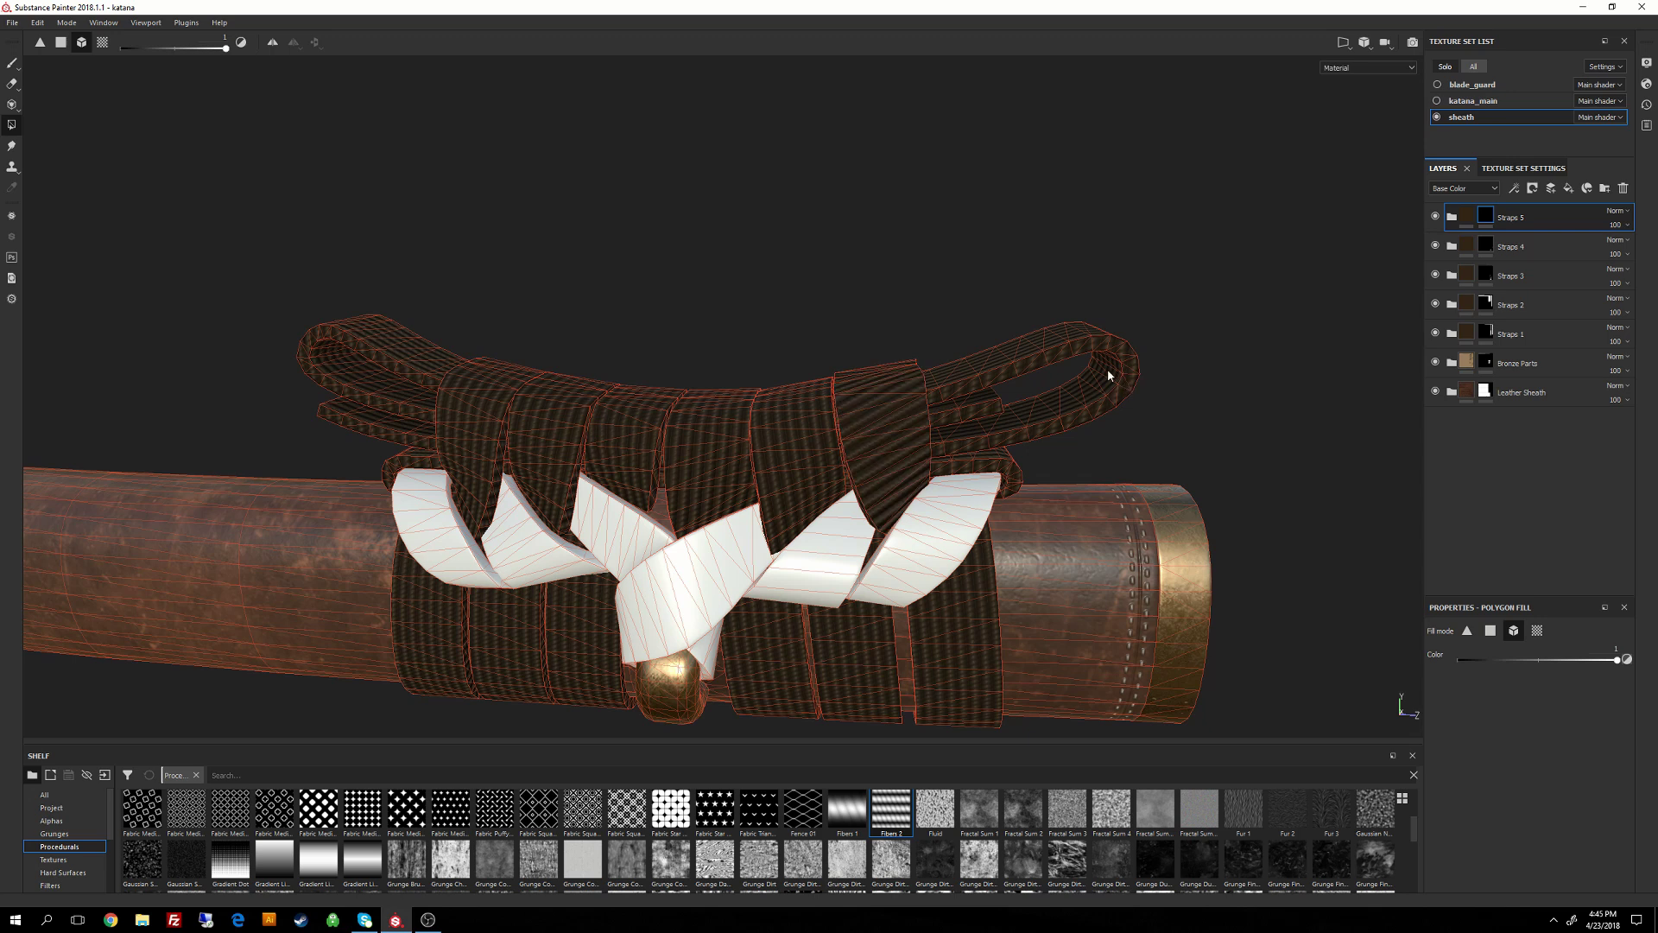
left_click_drag(1108, 370, 1021, 297, "alt")
Set the Straps 5 fill layer's UV rotation to 88.7 to align the weave with the neighbouring wraps, and collapse the folder.
left_click(1453, 218)
left_click(1469, 248)
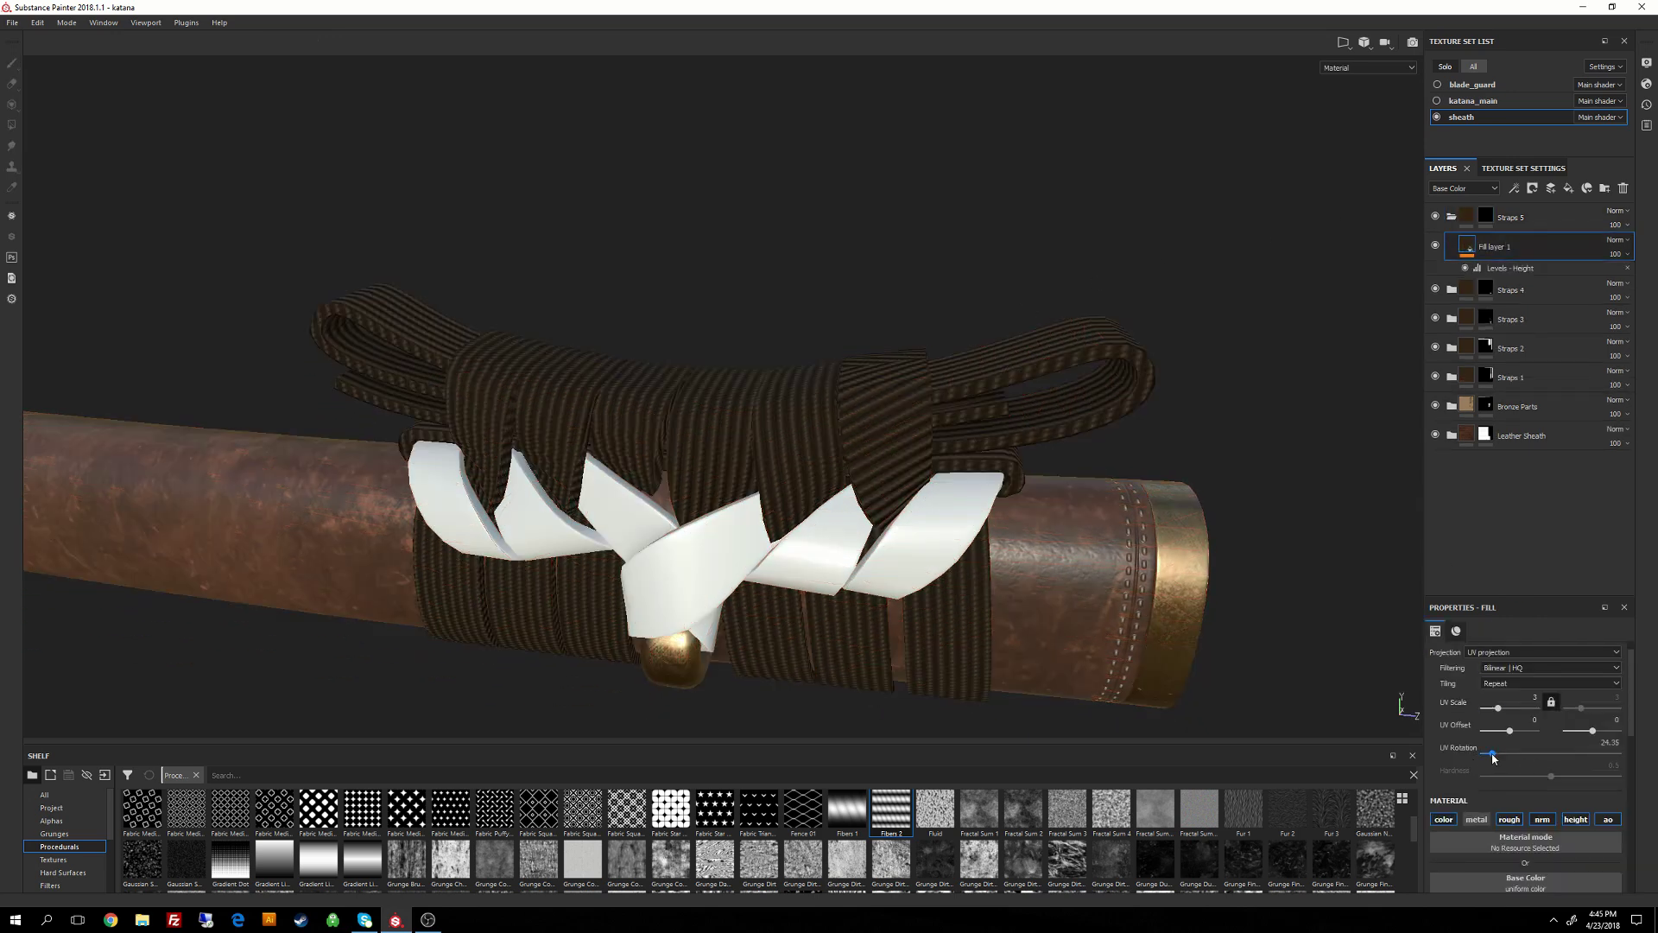
left_click_drag(1493, 757, 1519, 759)
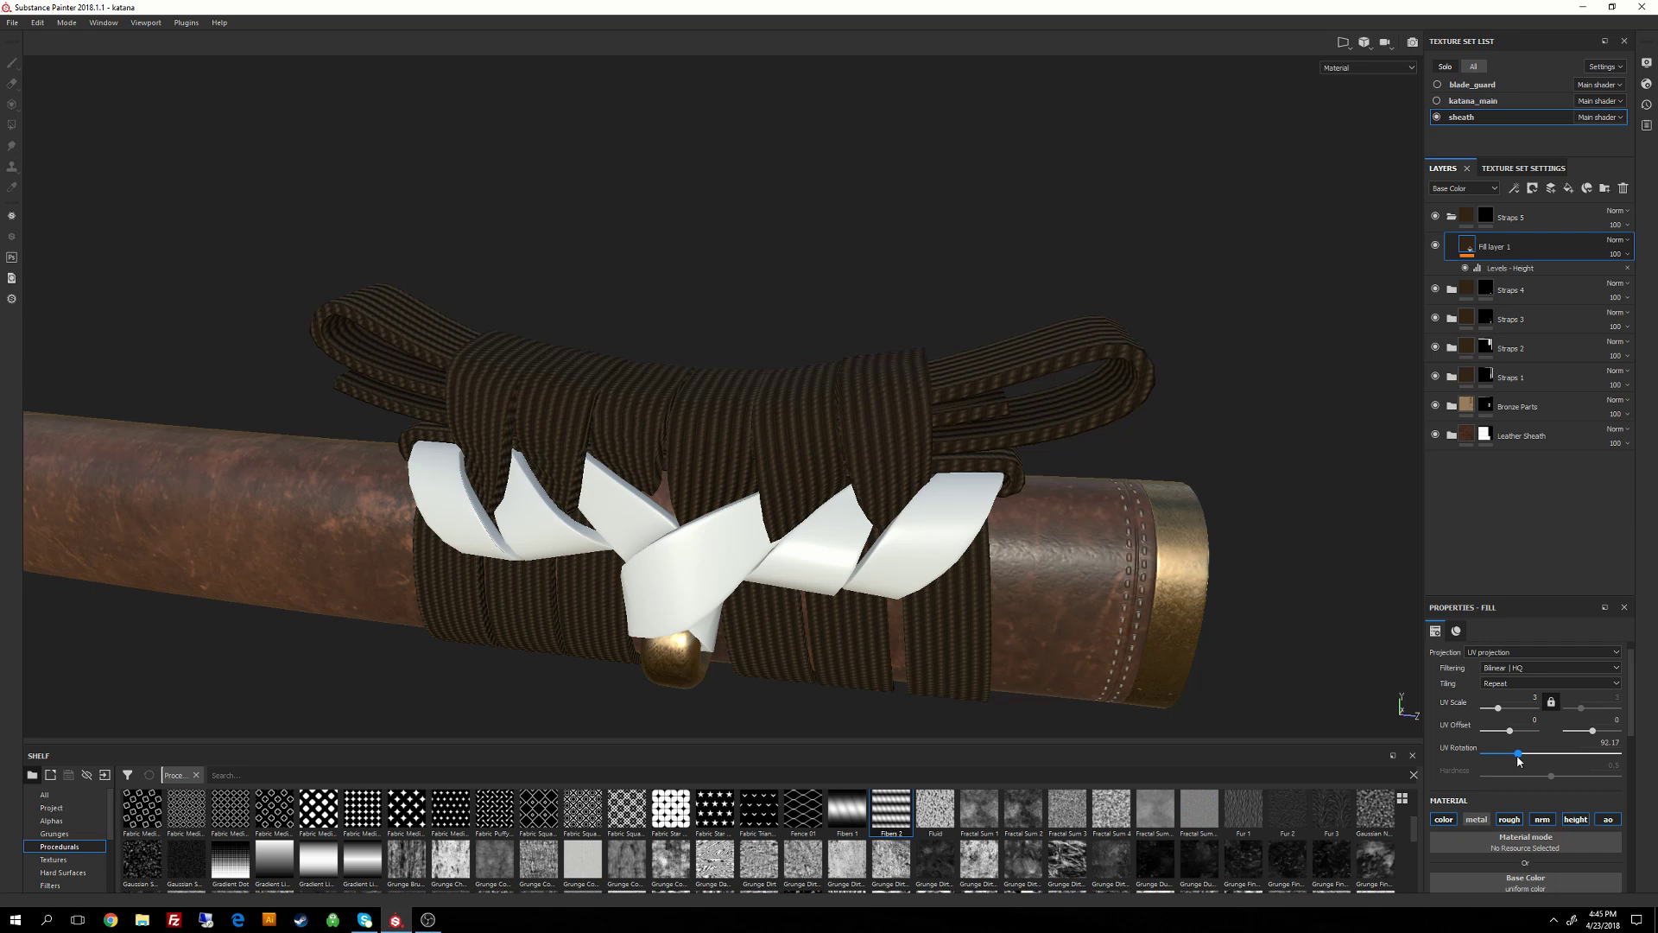
left_click_drag(1177, 527, 1188, 659, "alt")
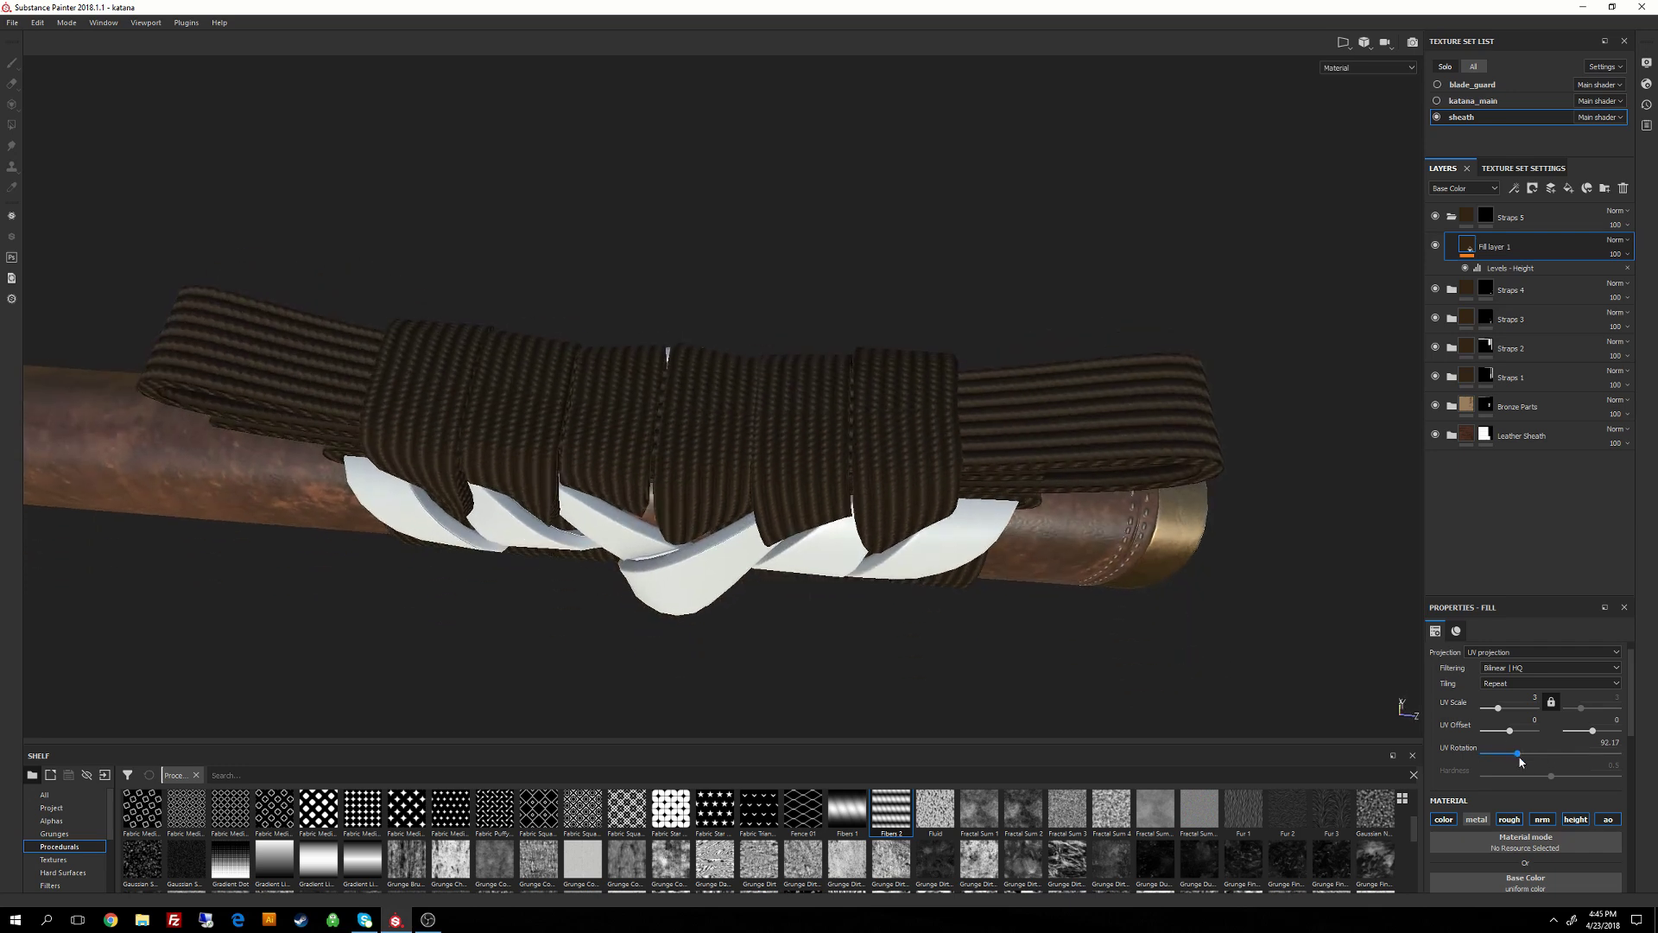
left_click_drag(1520, 756, 1518, 755)
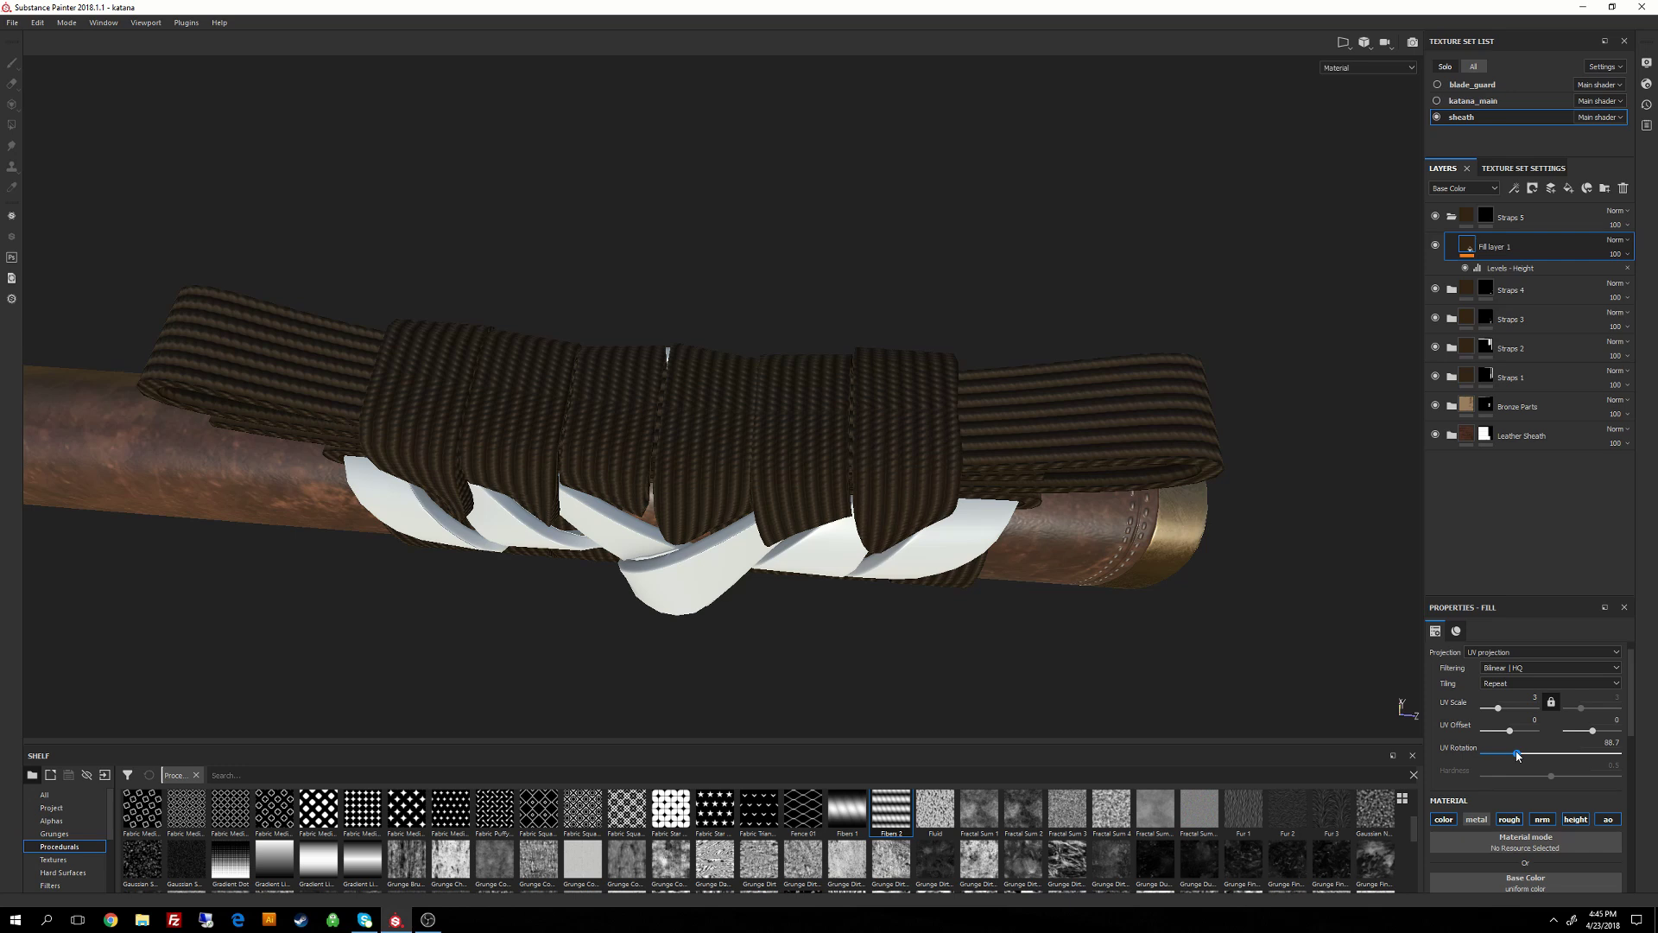
left_click_drag(1202, 652, 1133, 728, "alt")
left_click_drag(1175, 498, 1239, 571, "alt")
middle_click_drag(1218, 488, 1141, 402, "alt")
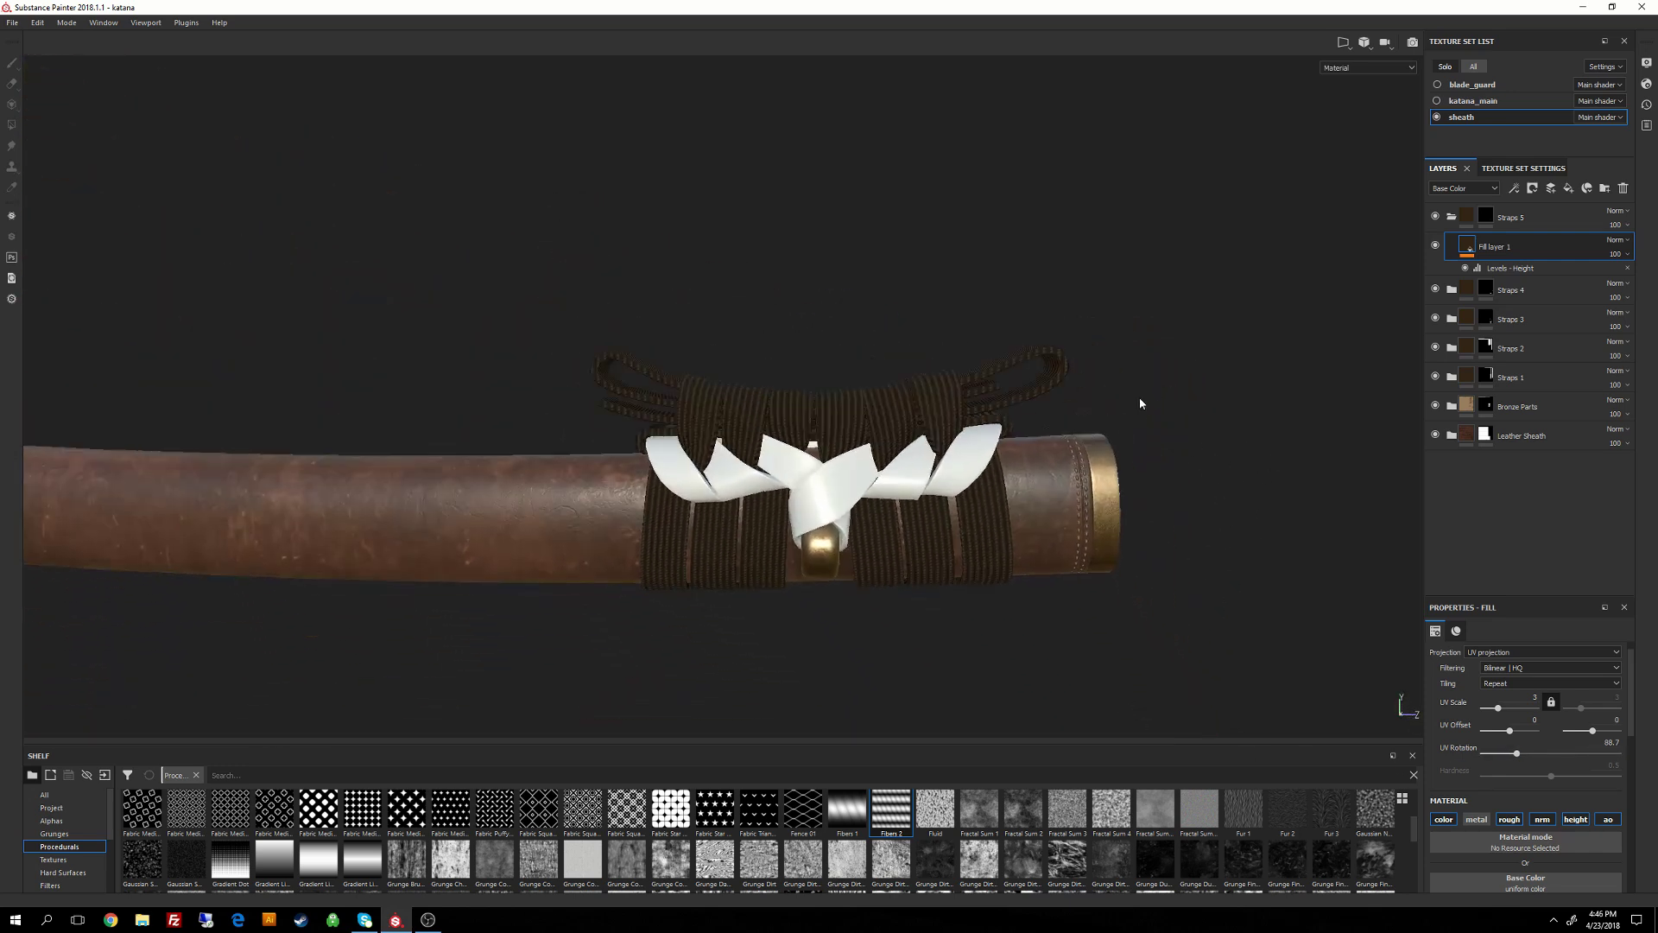
left_click(1452, 218)
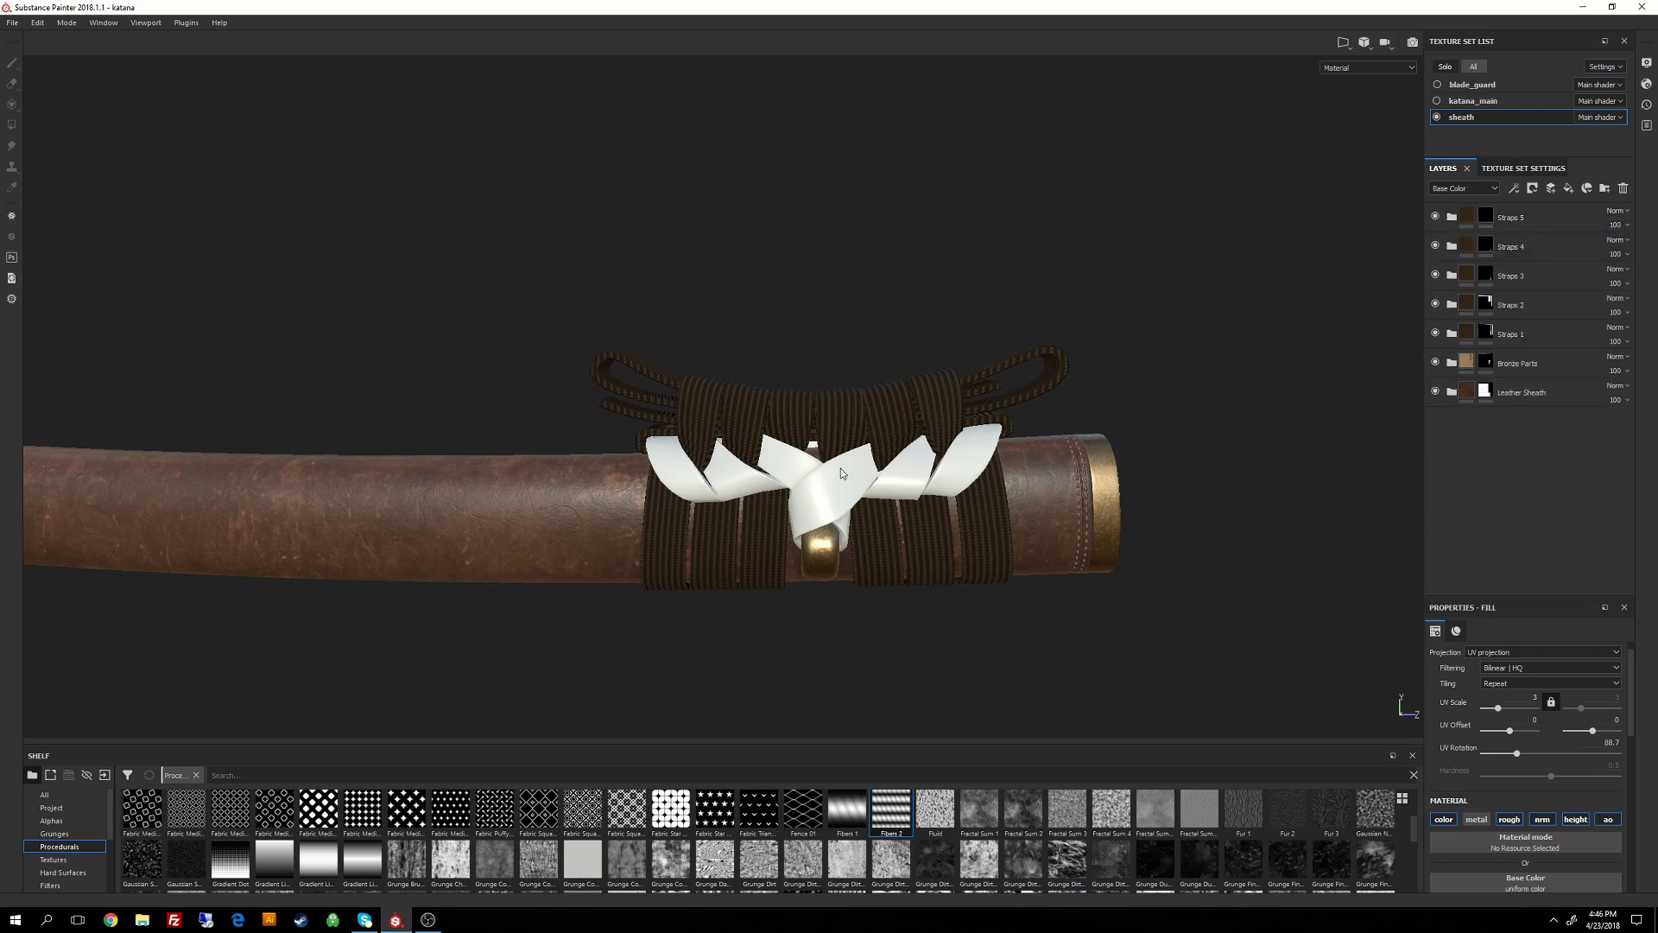
Duplicate the Straps 5 folder and rename the copy Straps 6.
right_click_drag(810, 368, 943, 581, "alt")
middle_click_drag(817, 399, 865, 341, "alt")
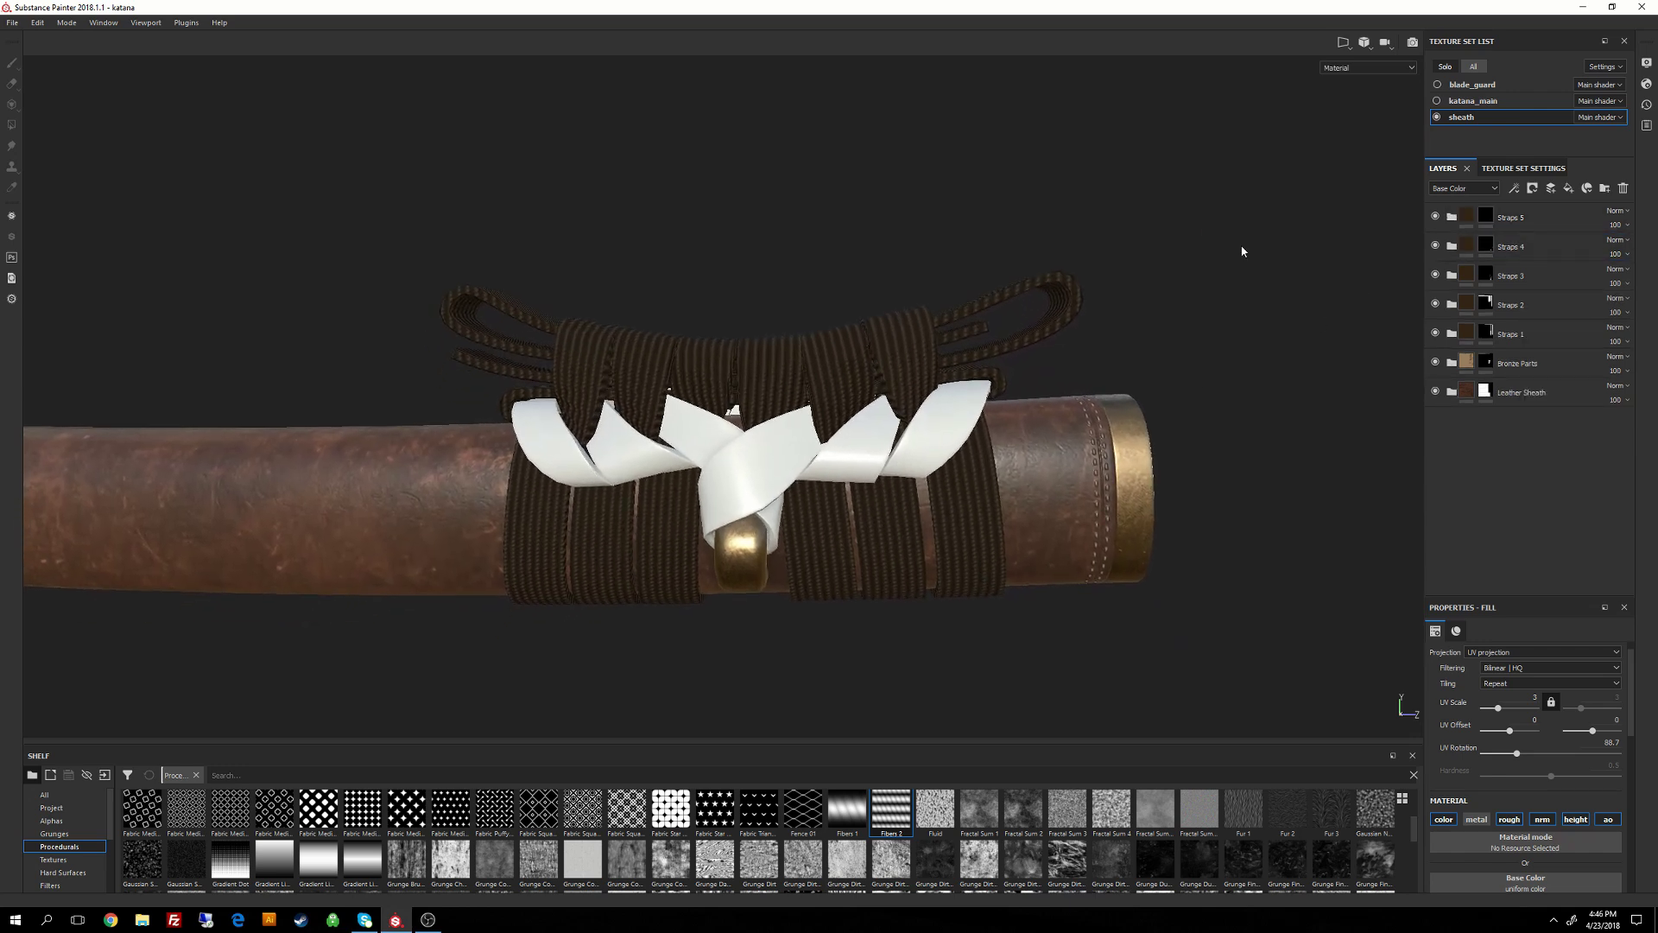
left_click(1546, 226)
key("p")
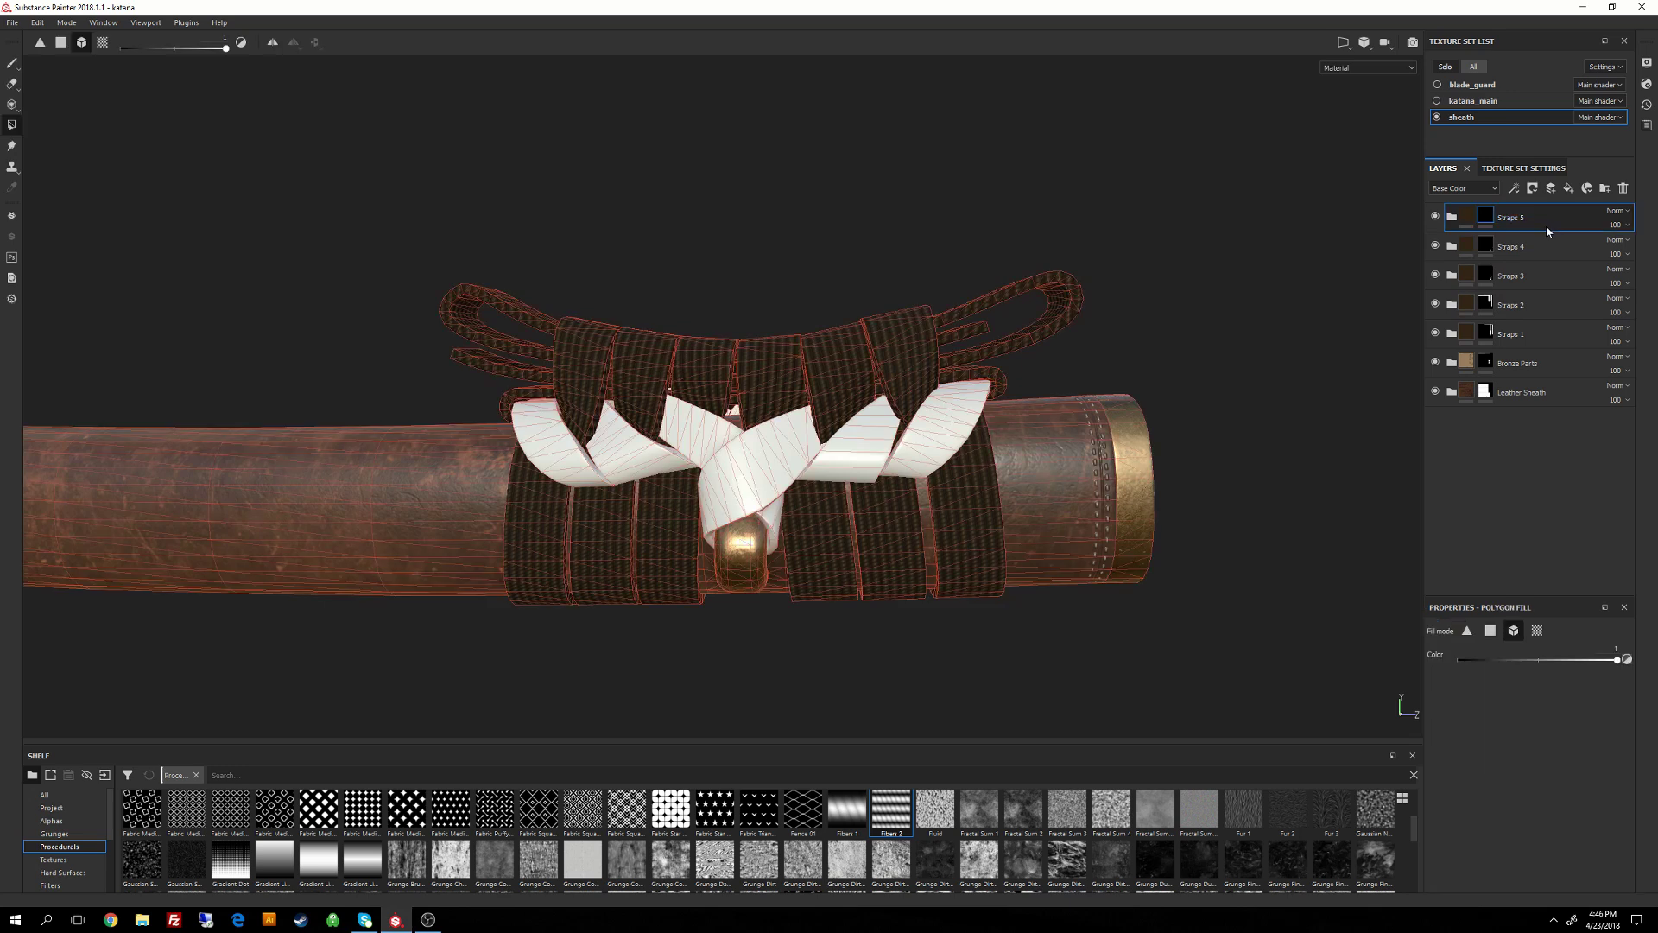
key("ctrl+d")
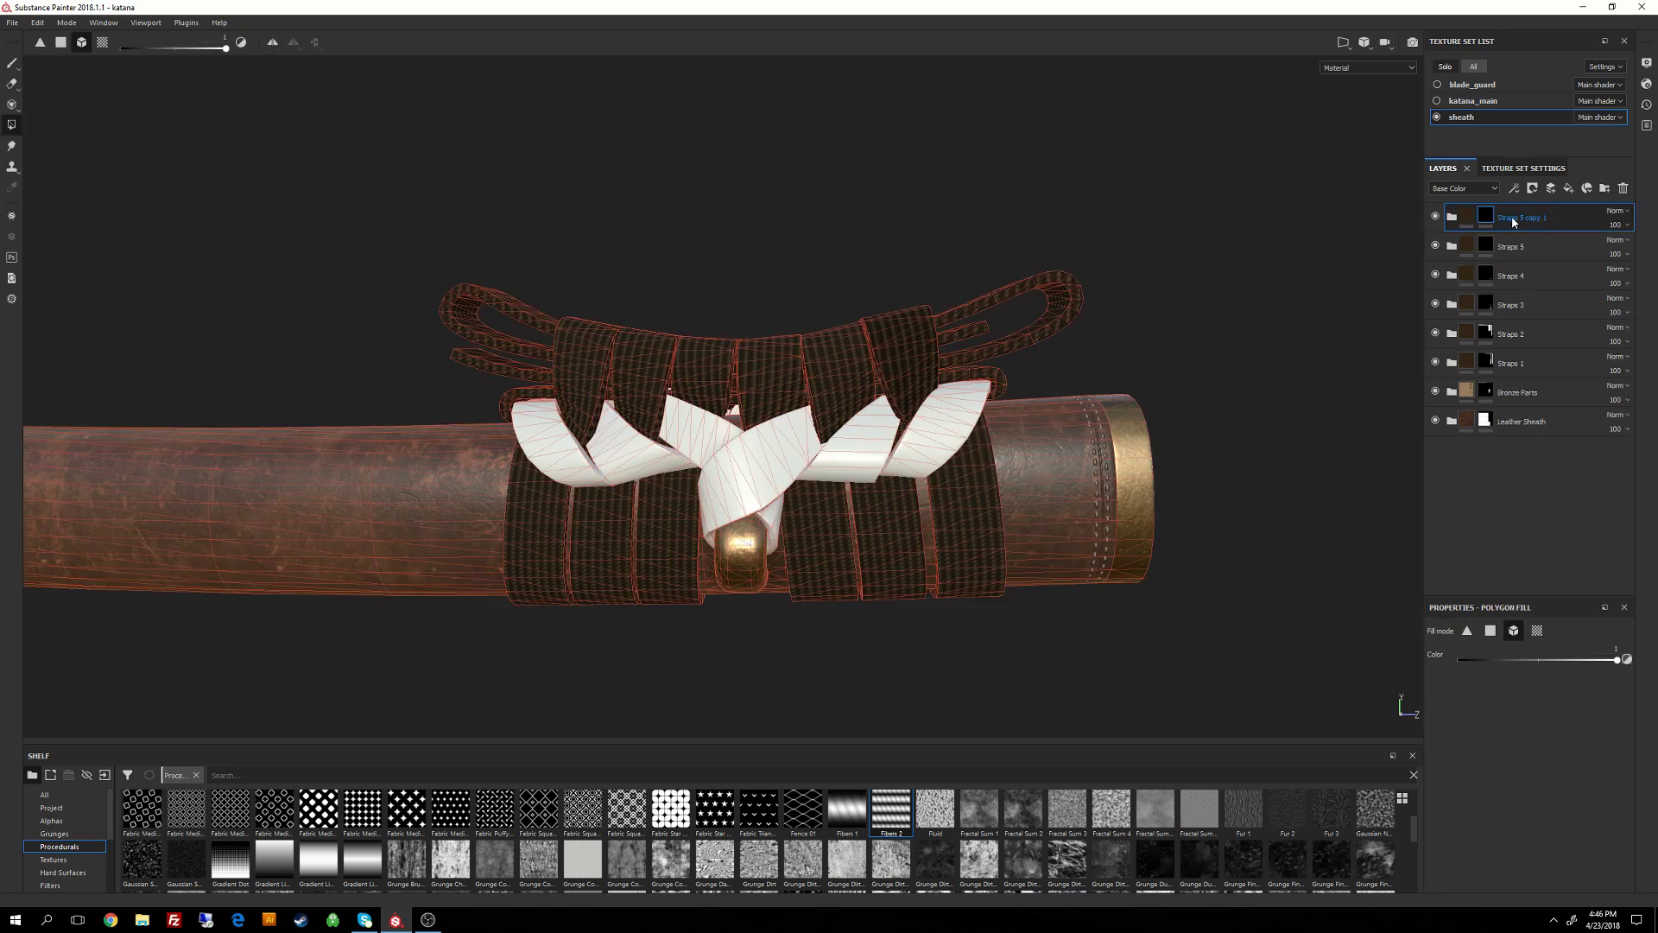
double_click(1513, 223)
left_click(1523, 221)
left_click_drag(1523, 220, 1555, 221)
type("6")
left_click(1522, 220)
left_click(1584, 228)
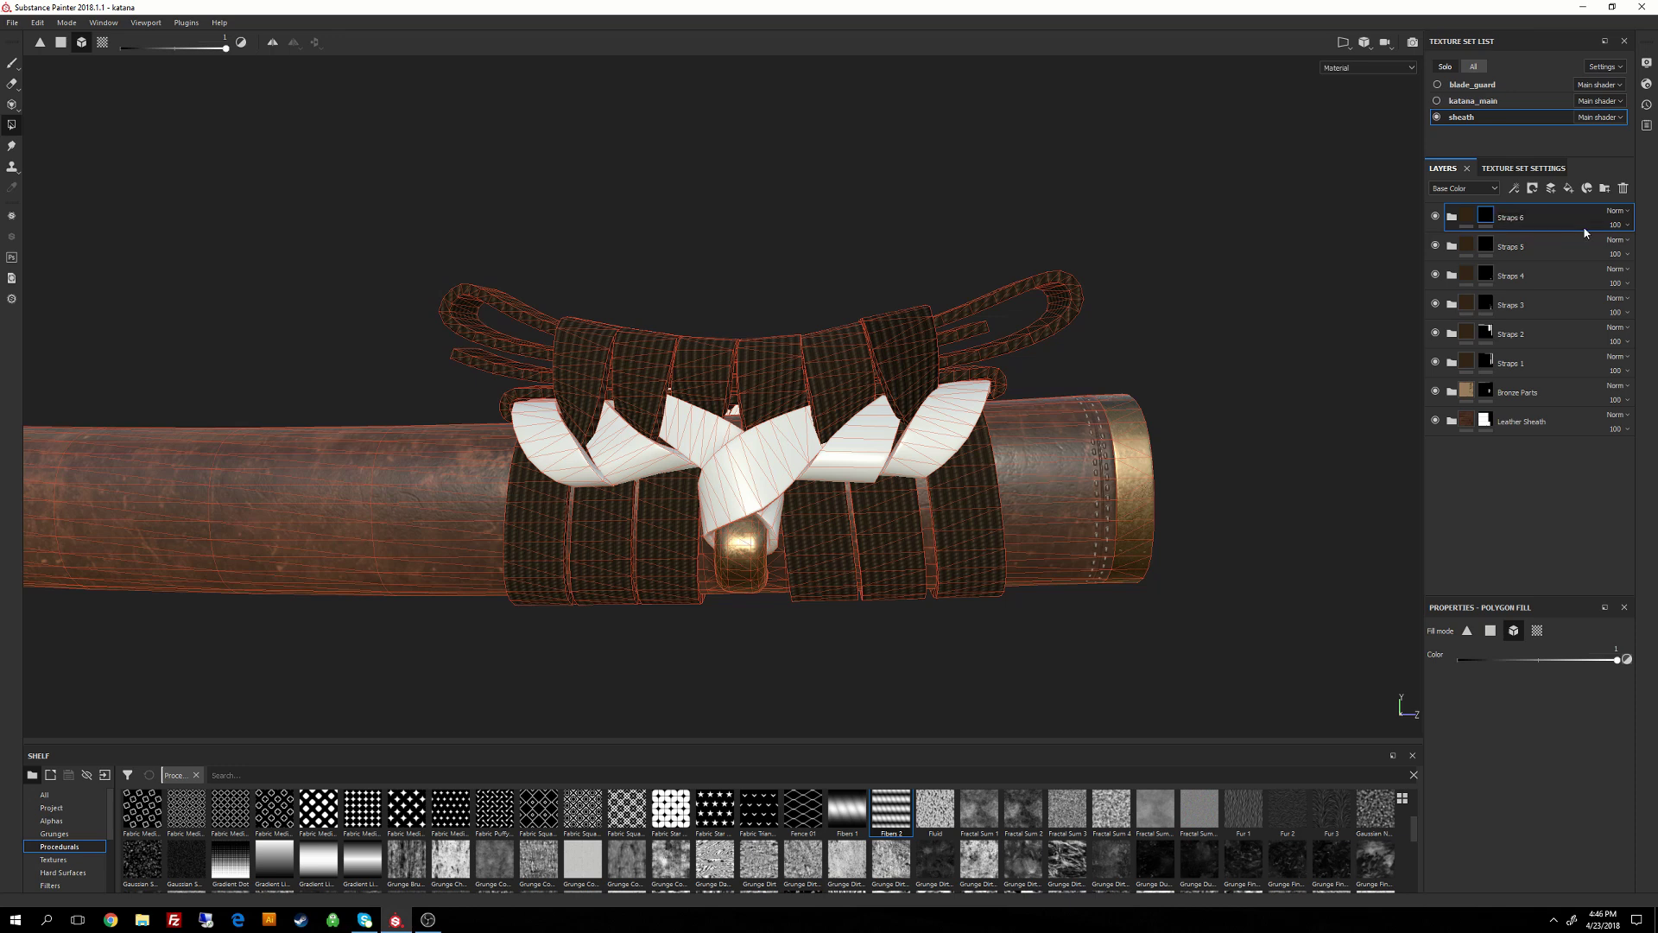
Clear the Straps 6 mask to black and add all the white diagonal straps crossing the front of the sheath.
right_click(1491, 215)
left_click(1529, 235)
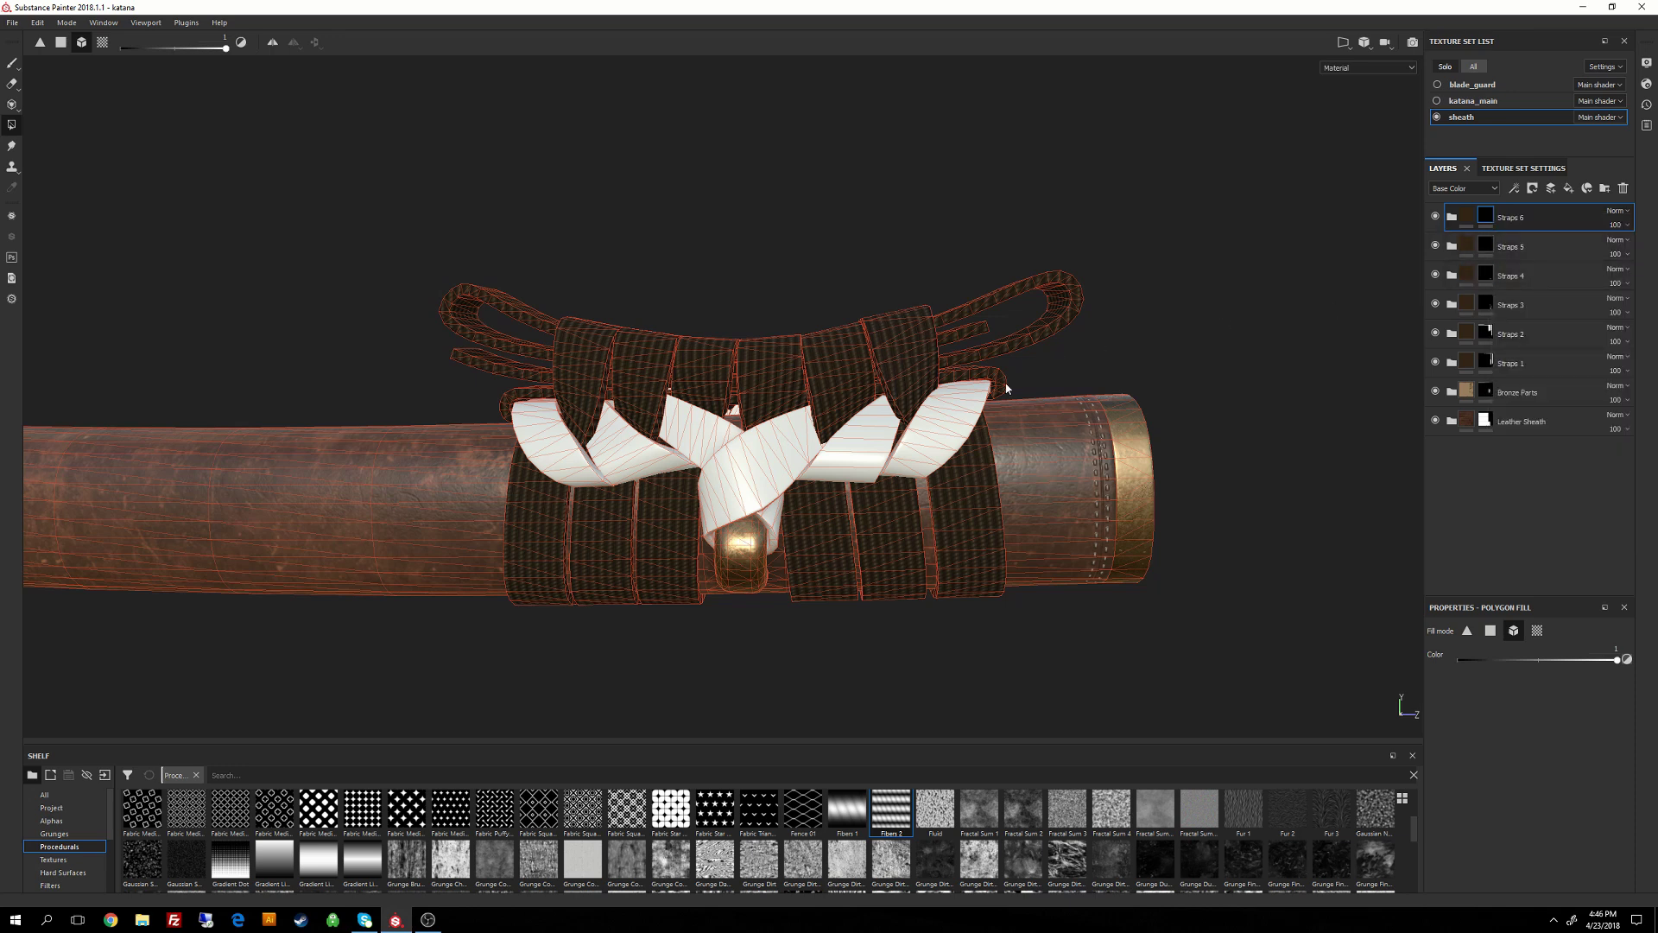
left_click(555, 450)
left_click(638, 454)
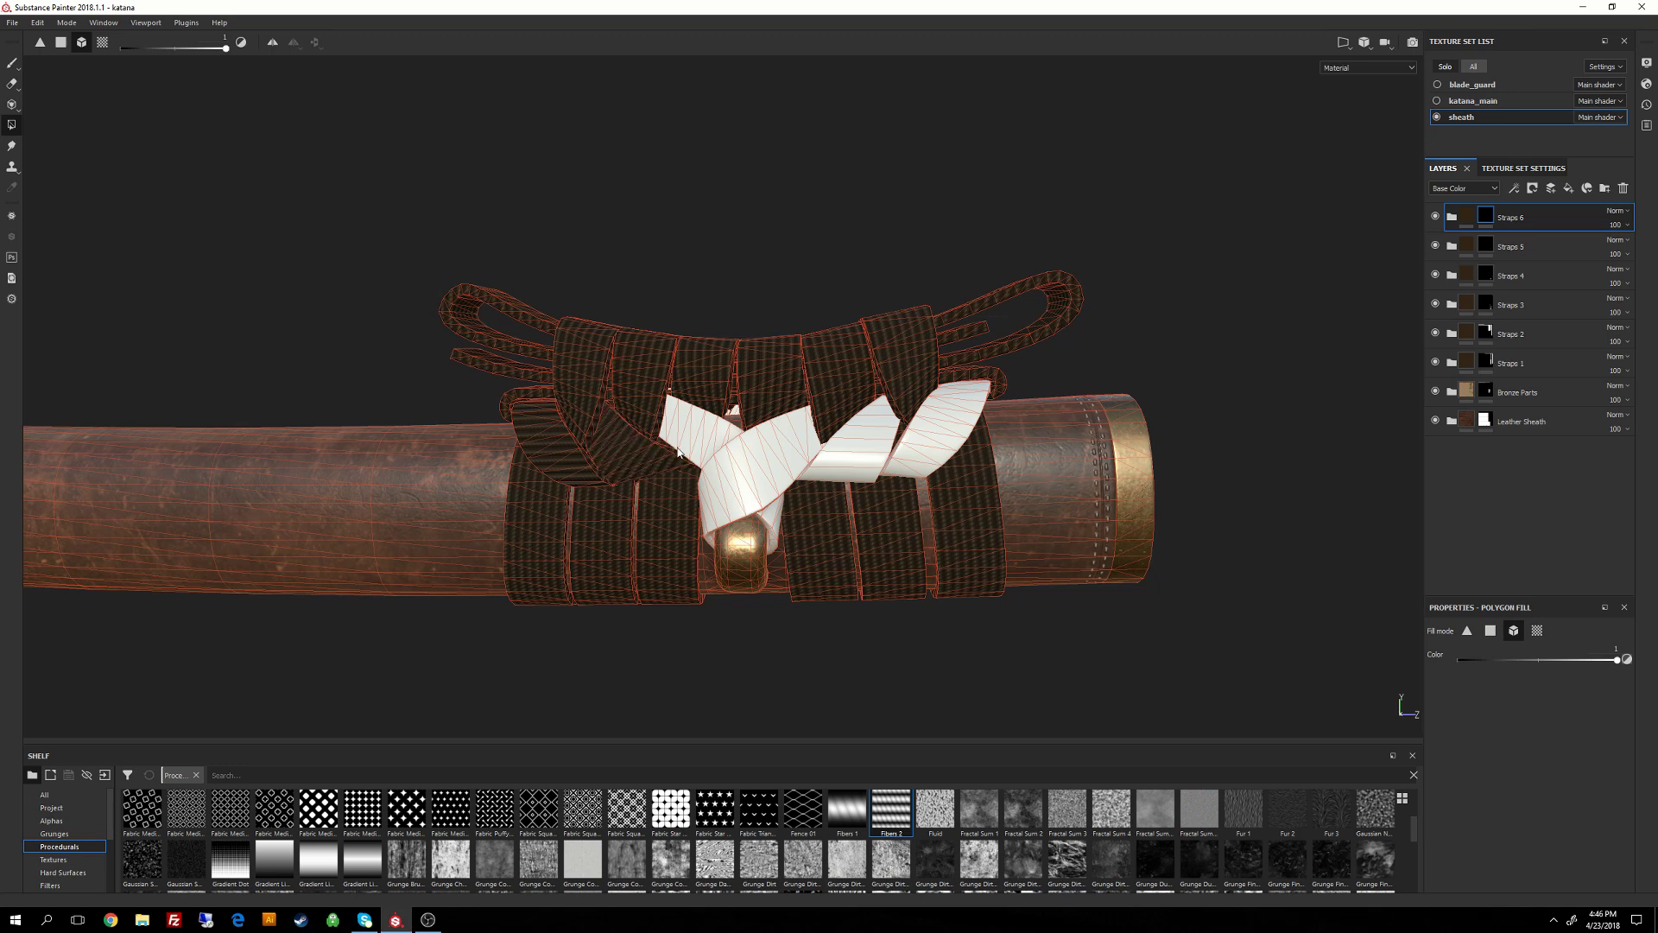
left_click(740, 456)
left_click(842, 455)
left_click(931, 438)
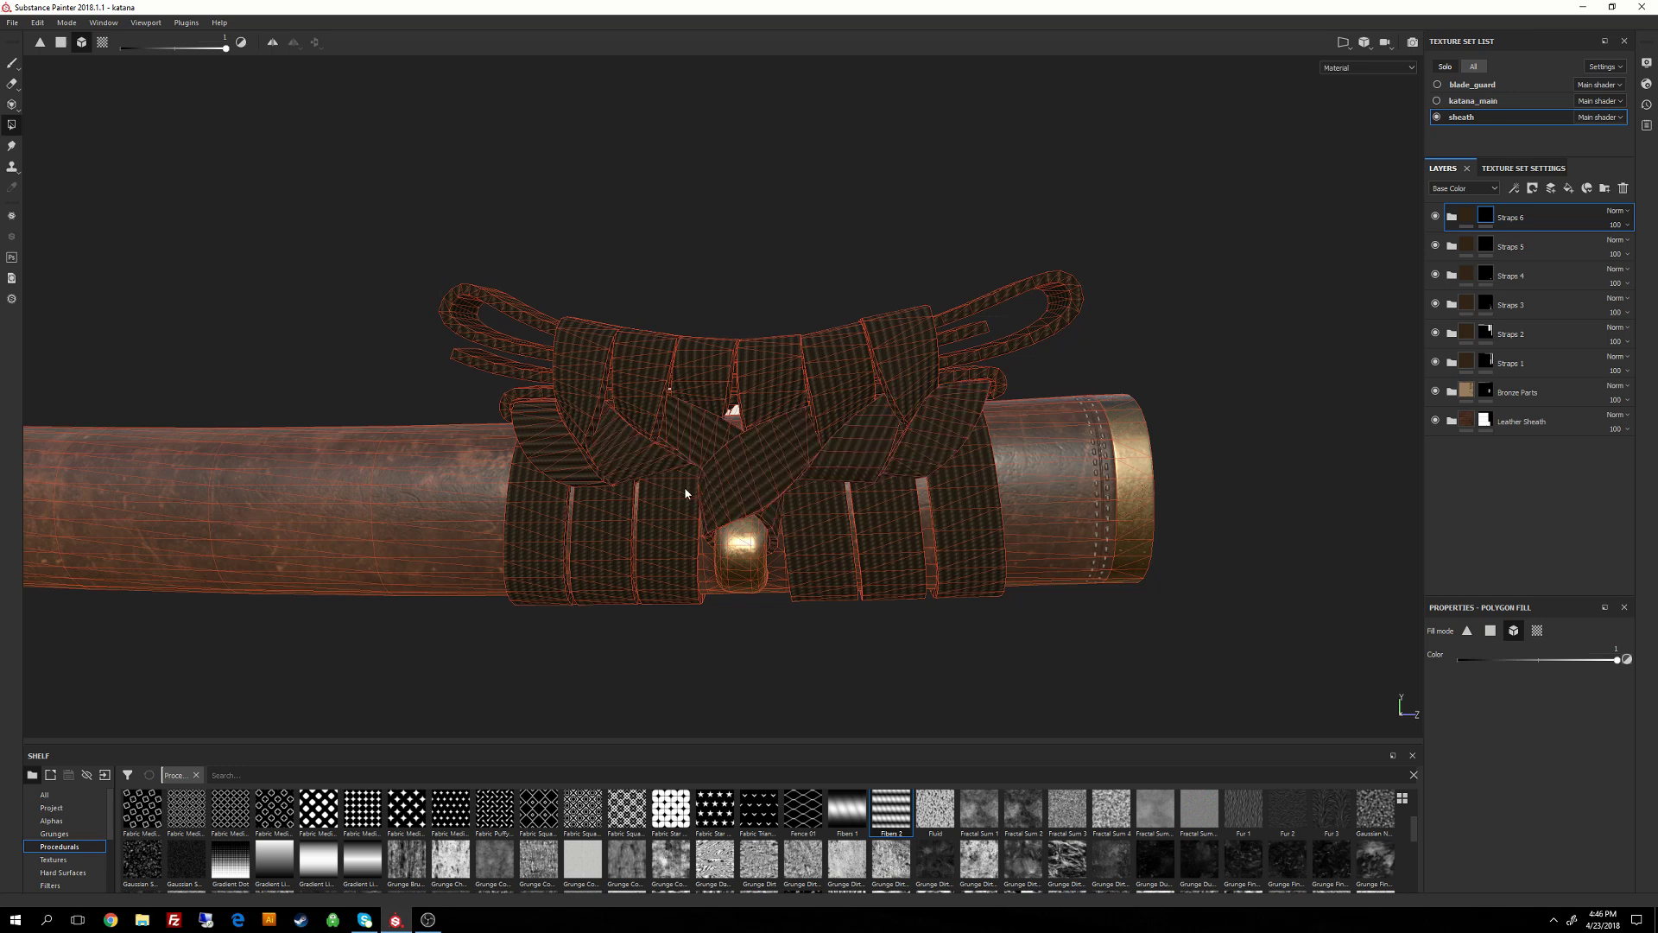
Set the polygon fill color to 0 and remove the two diagonal straps farthest from the bronze end cap from the Straps 6 mask.
scroll(629, 452, "up", 3)
left_click_drag(629, 453, 642, 464, "alt")
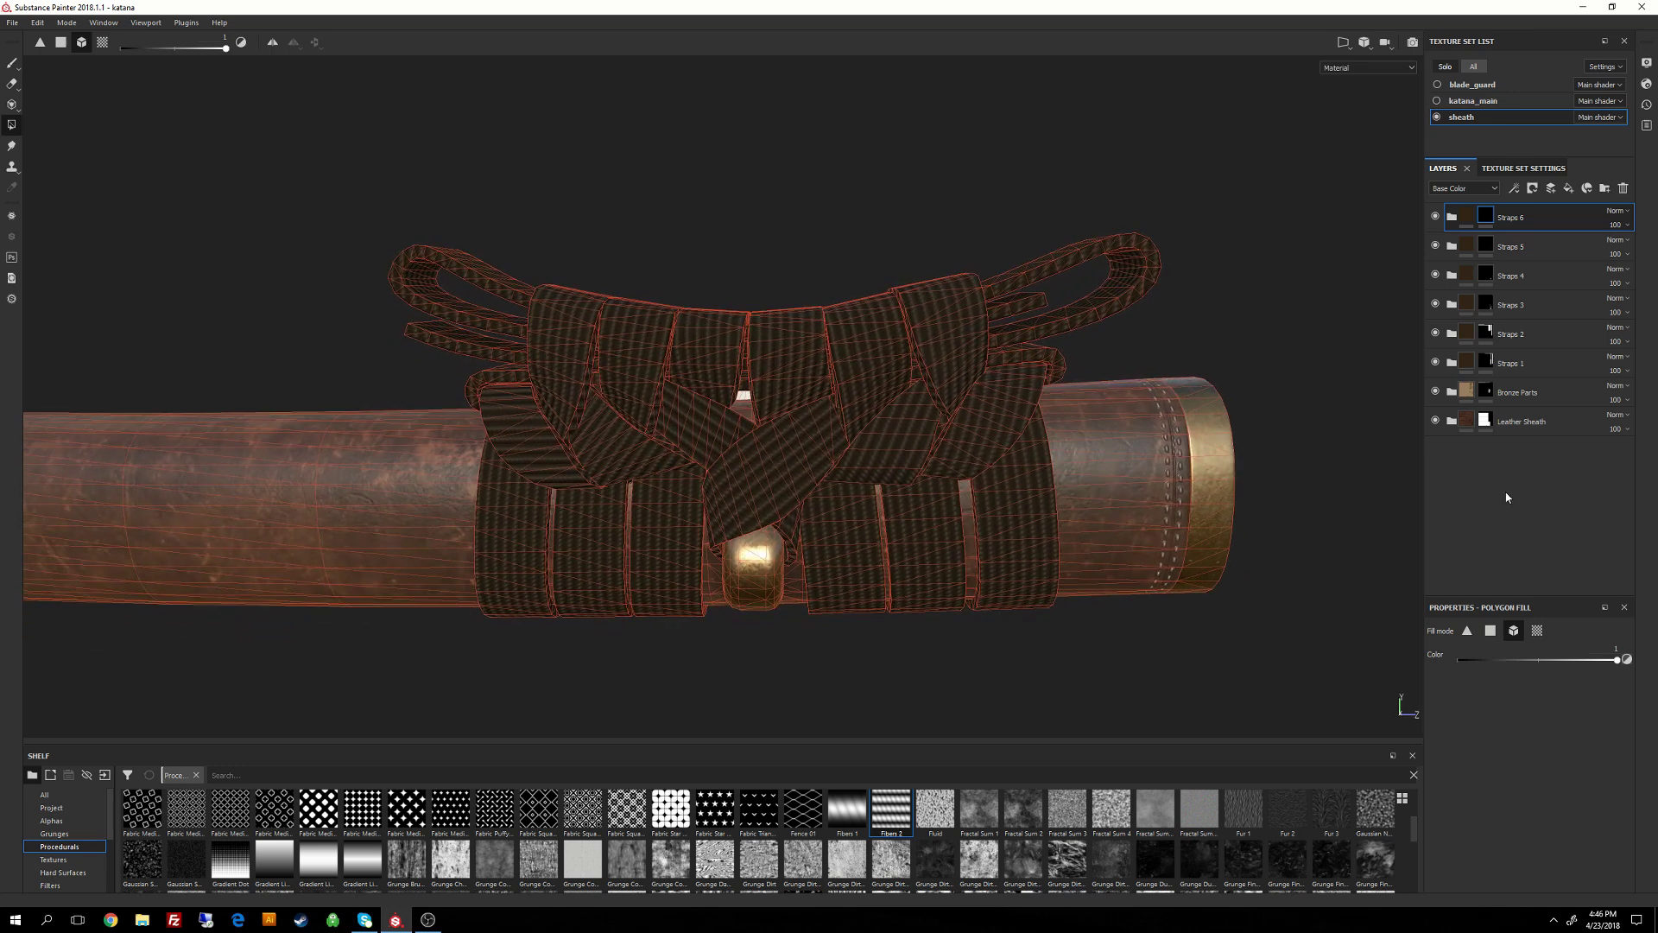
left_click(1466, 216)
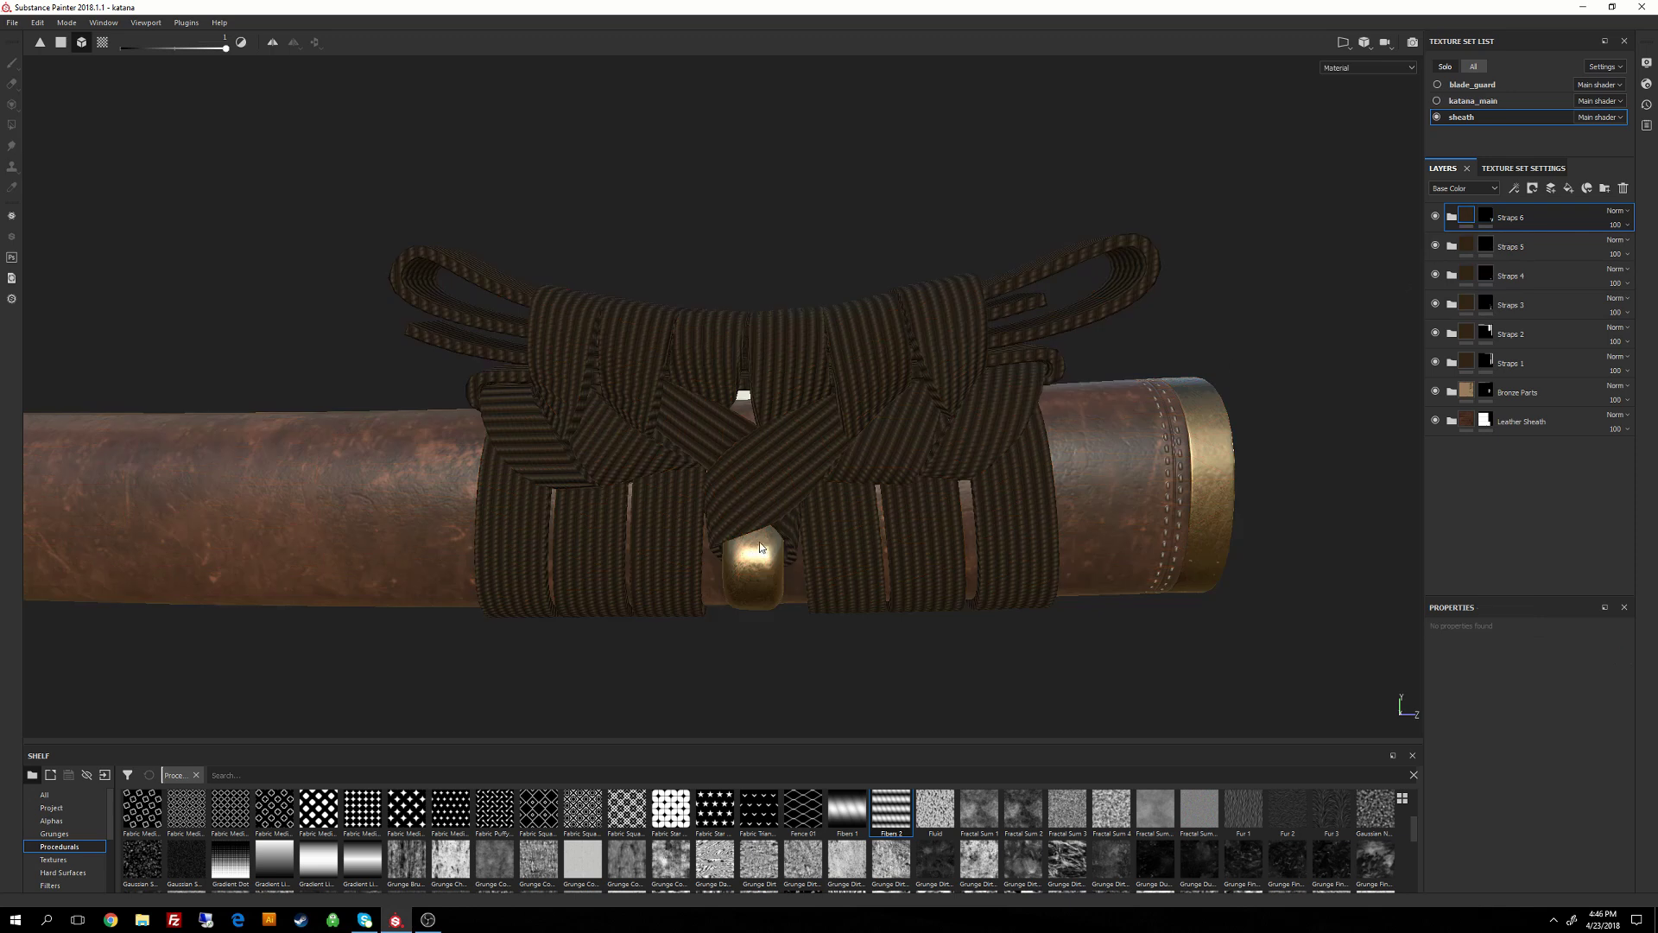
left_click_drag(758, 490, 687, 424, "alt")
left_click_drag(762, 540, 711, 444, "alt")
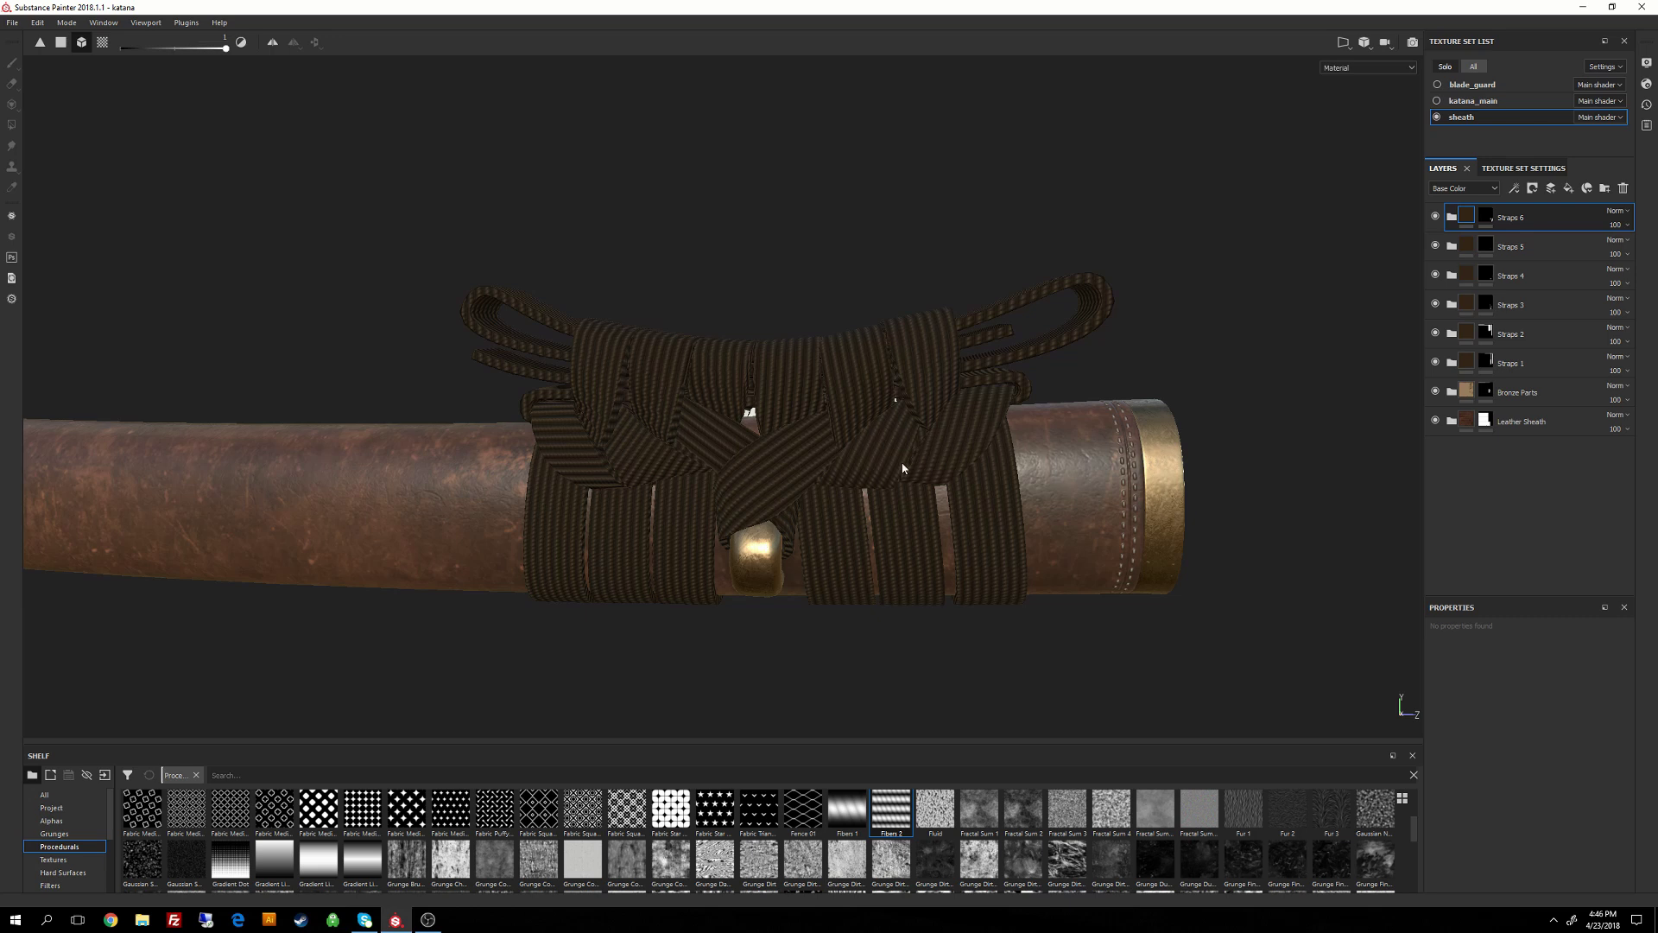
key("4")
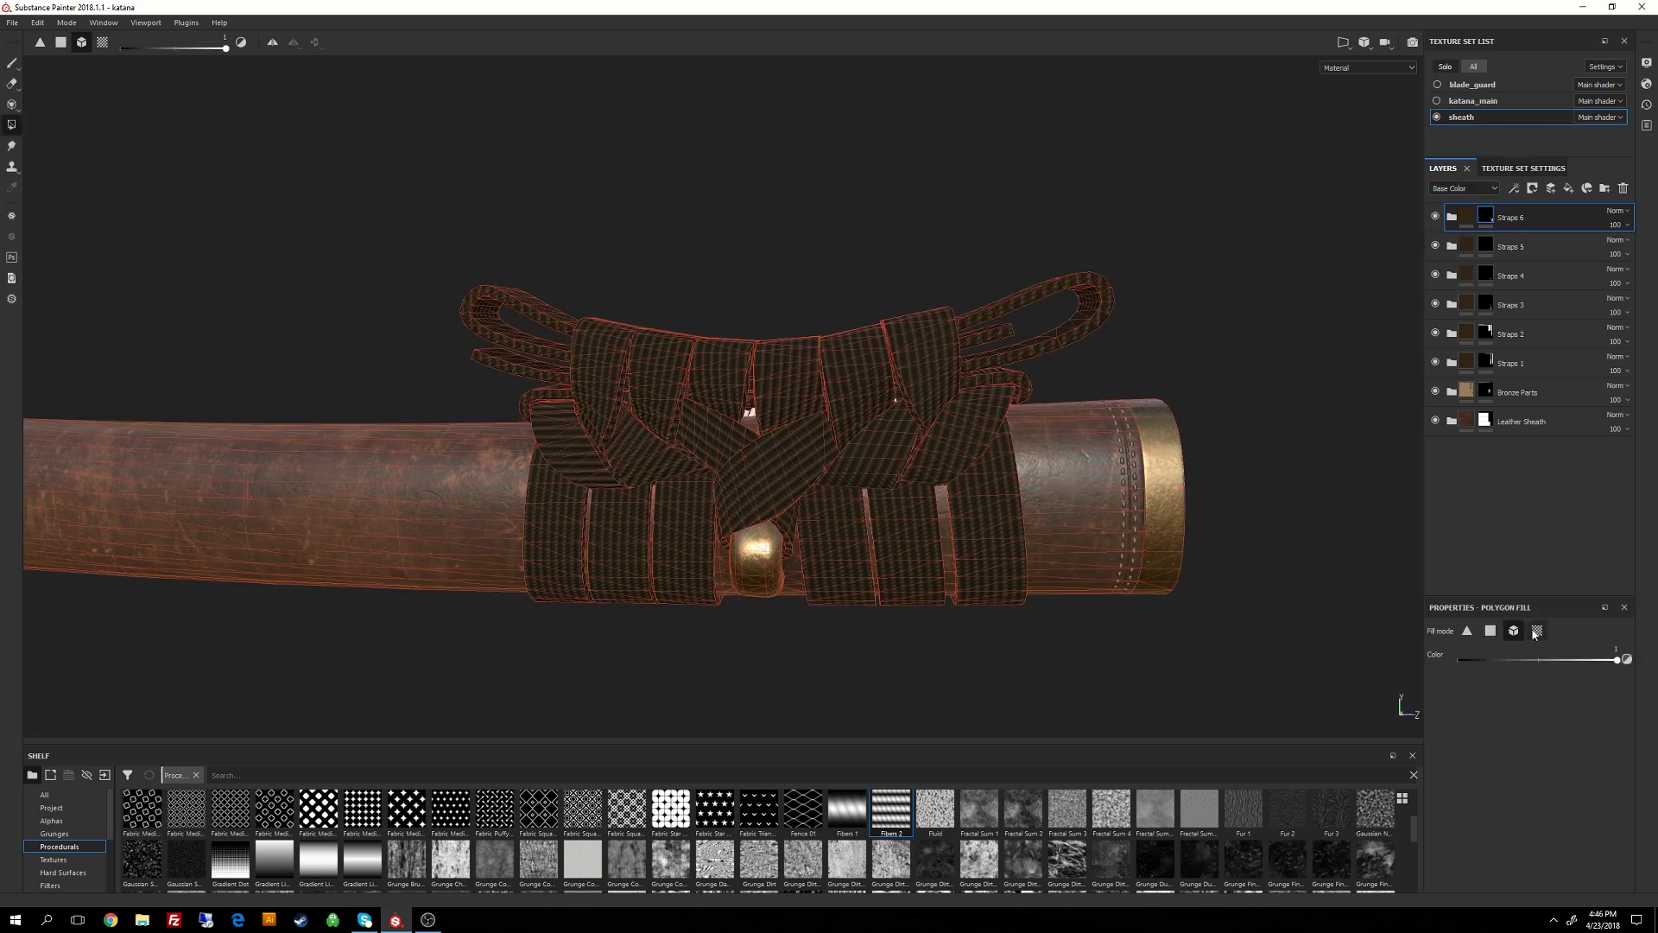
left_click_drag(1615, 660, 1460, 659)
left_click(638, 444)
left_click(587, 462)
left_click_drag(547, 416, 799, 509, "alt")
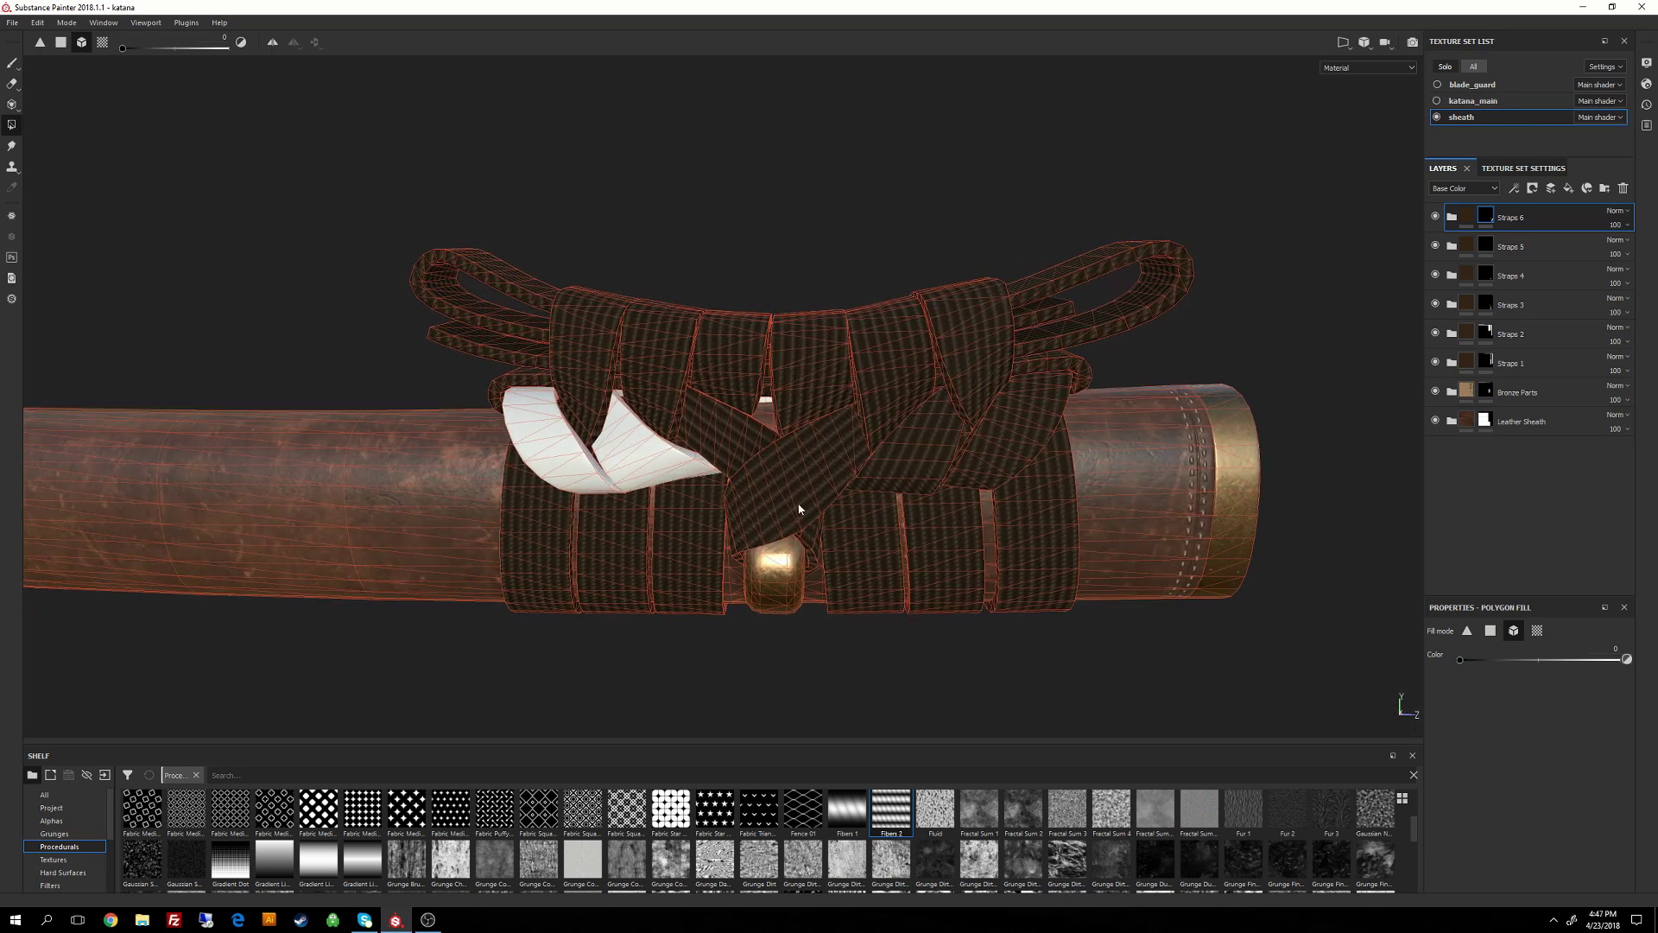
Try adjusting the Straps 6 fill layer's UV rotation to align the weave on the diagonal straps.
left_click(1467, 216)
left_click(1452, 216)
left_click(1471, 244)
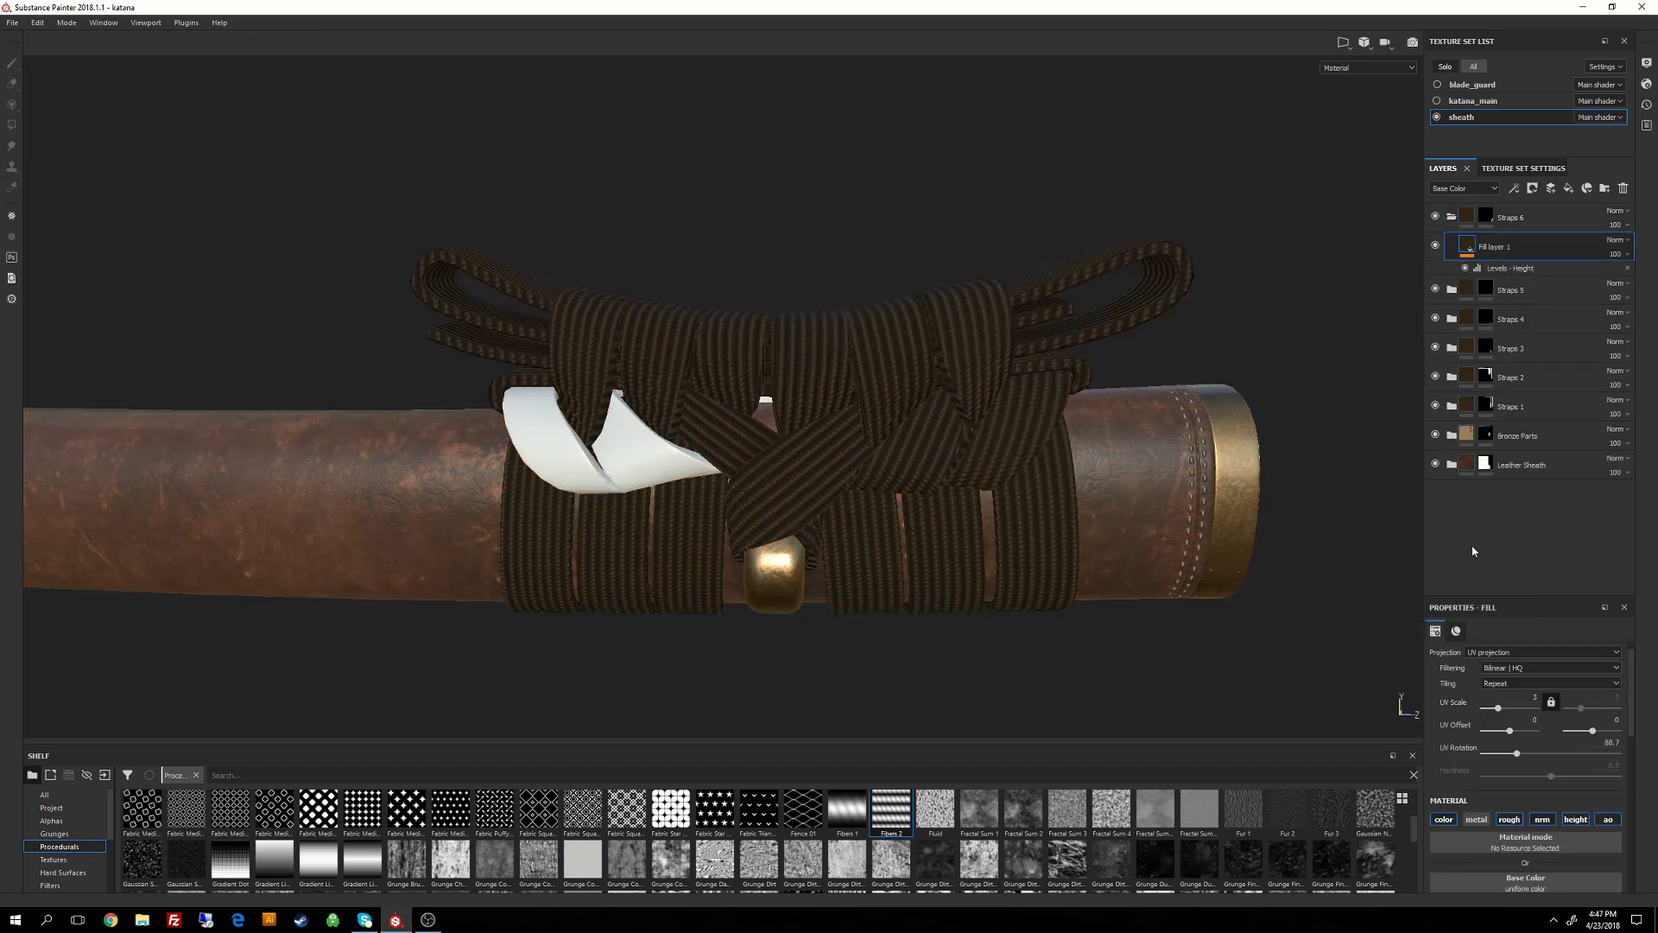
scroll(1630, 708, "down", 1)
scroll(1638, 729, "down", 1)
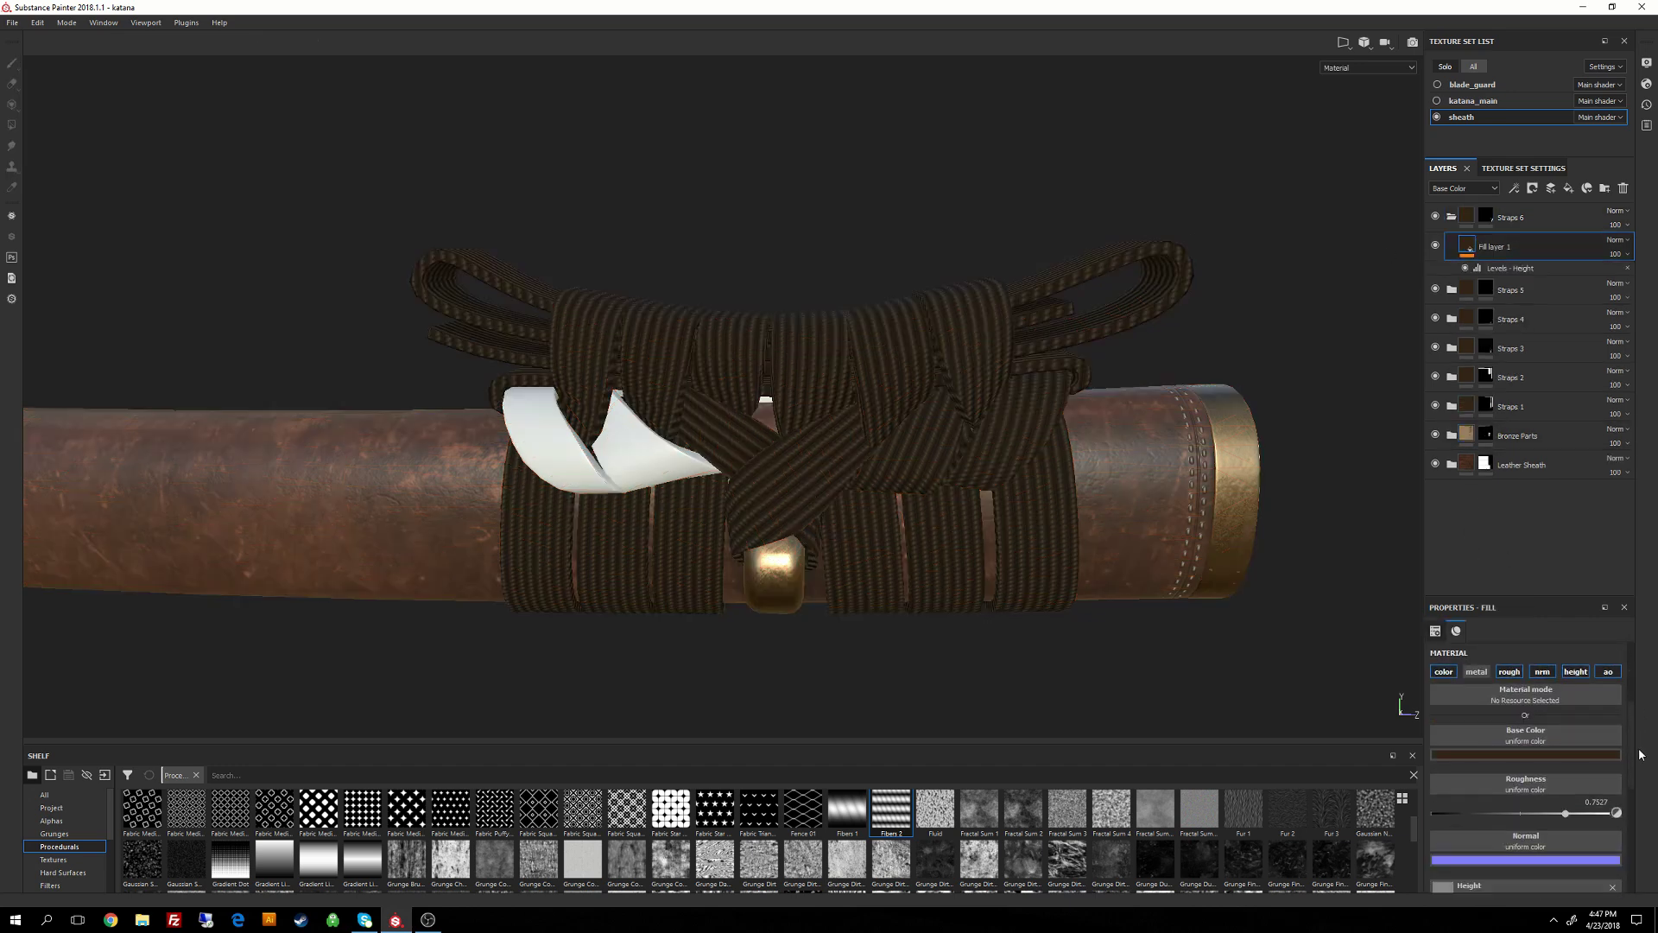
scroll(1641, 743, "up", 2)
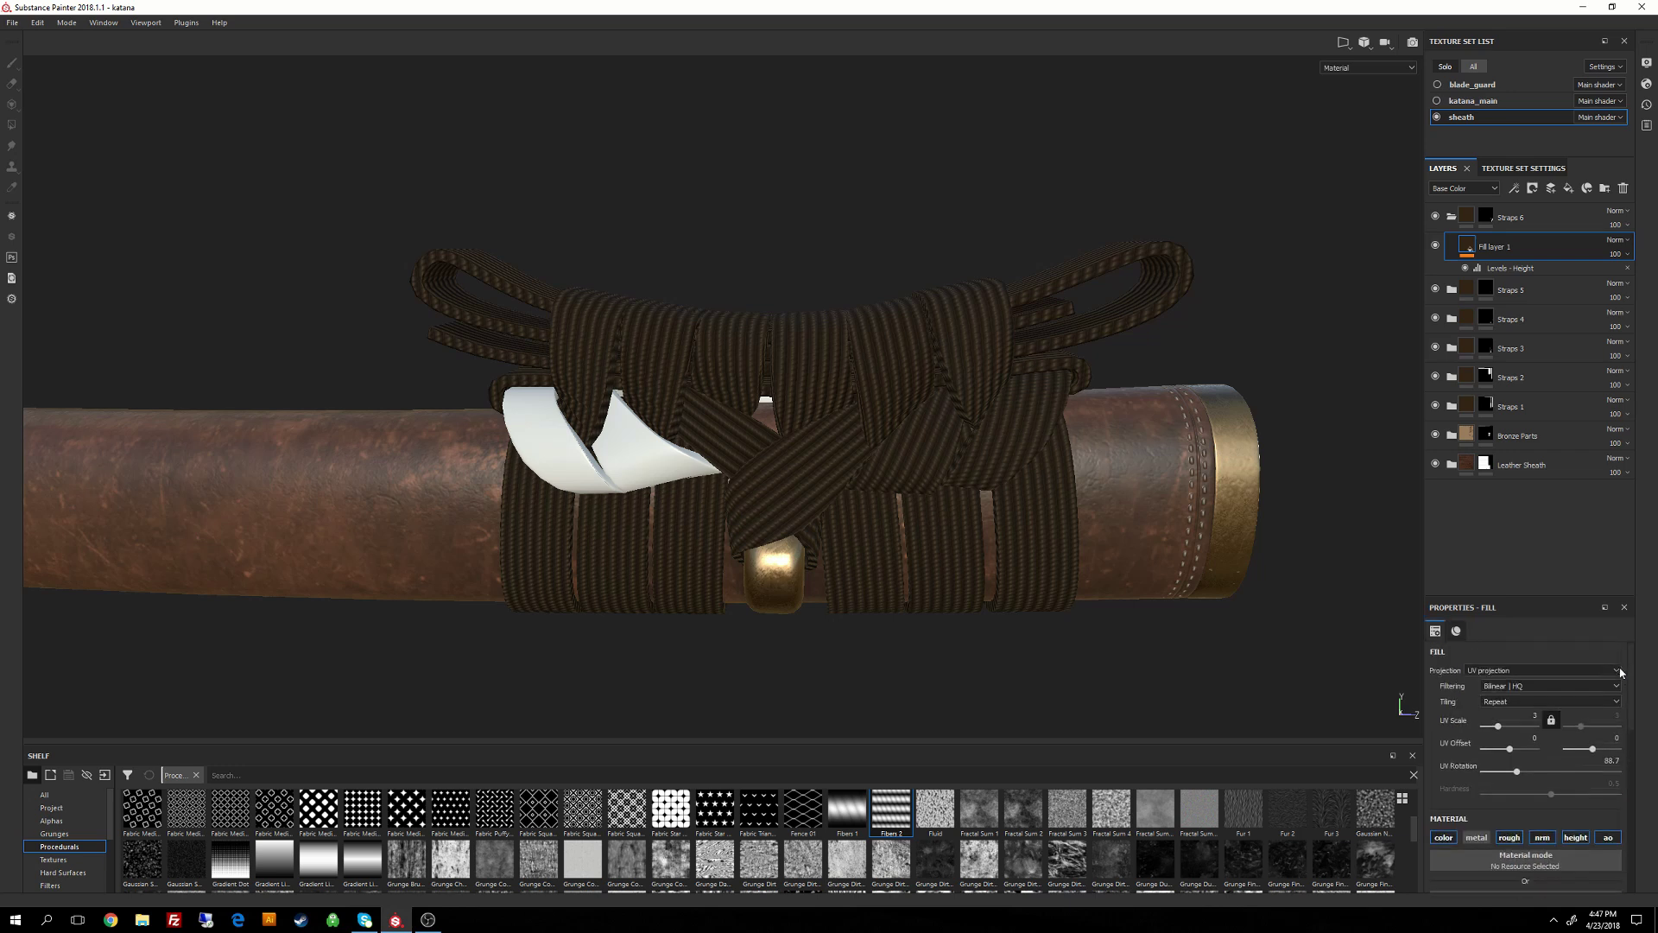
left_click_drag(1519, 774, 1517, 773)
Inspect the weave direction on the crossed diagonal straps from the front, close up and at an angle.
left_click_drag(1149, 307, 704, 370, "alt")
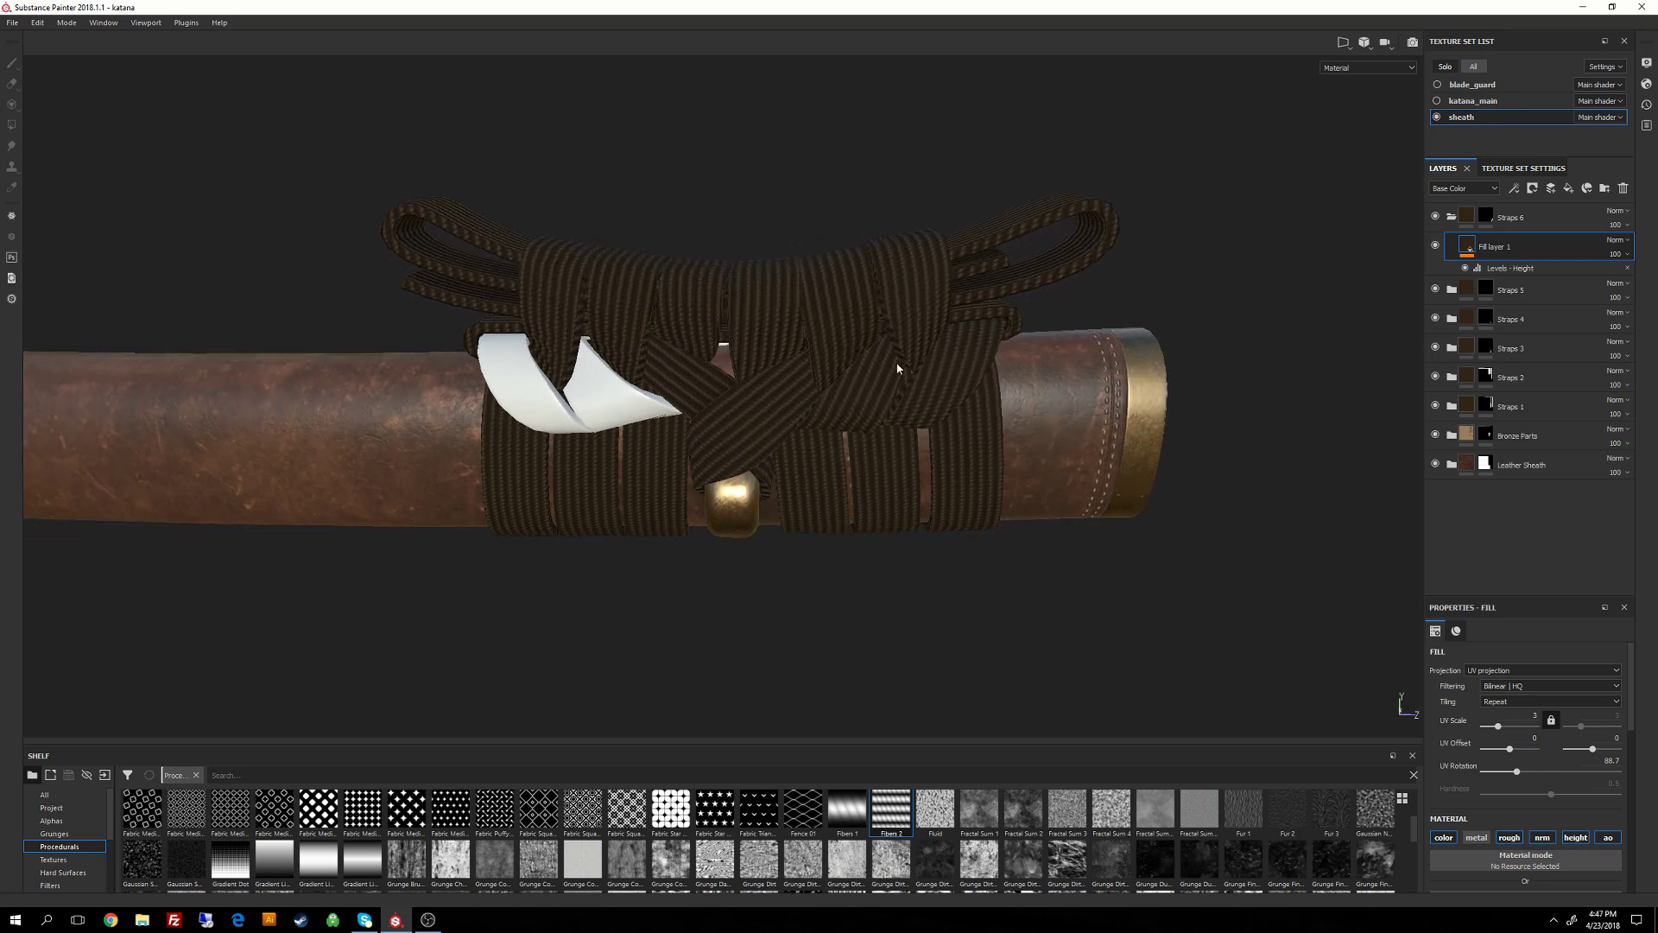
left_click_drag(875, 381, 886, 349, "alt")
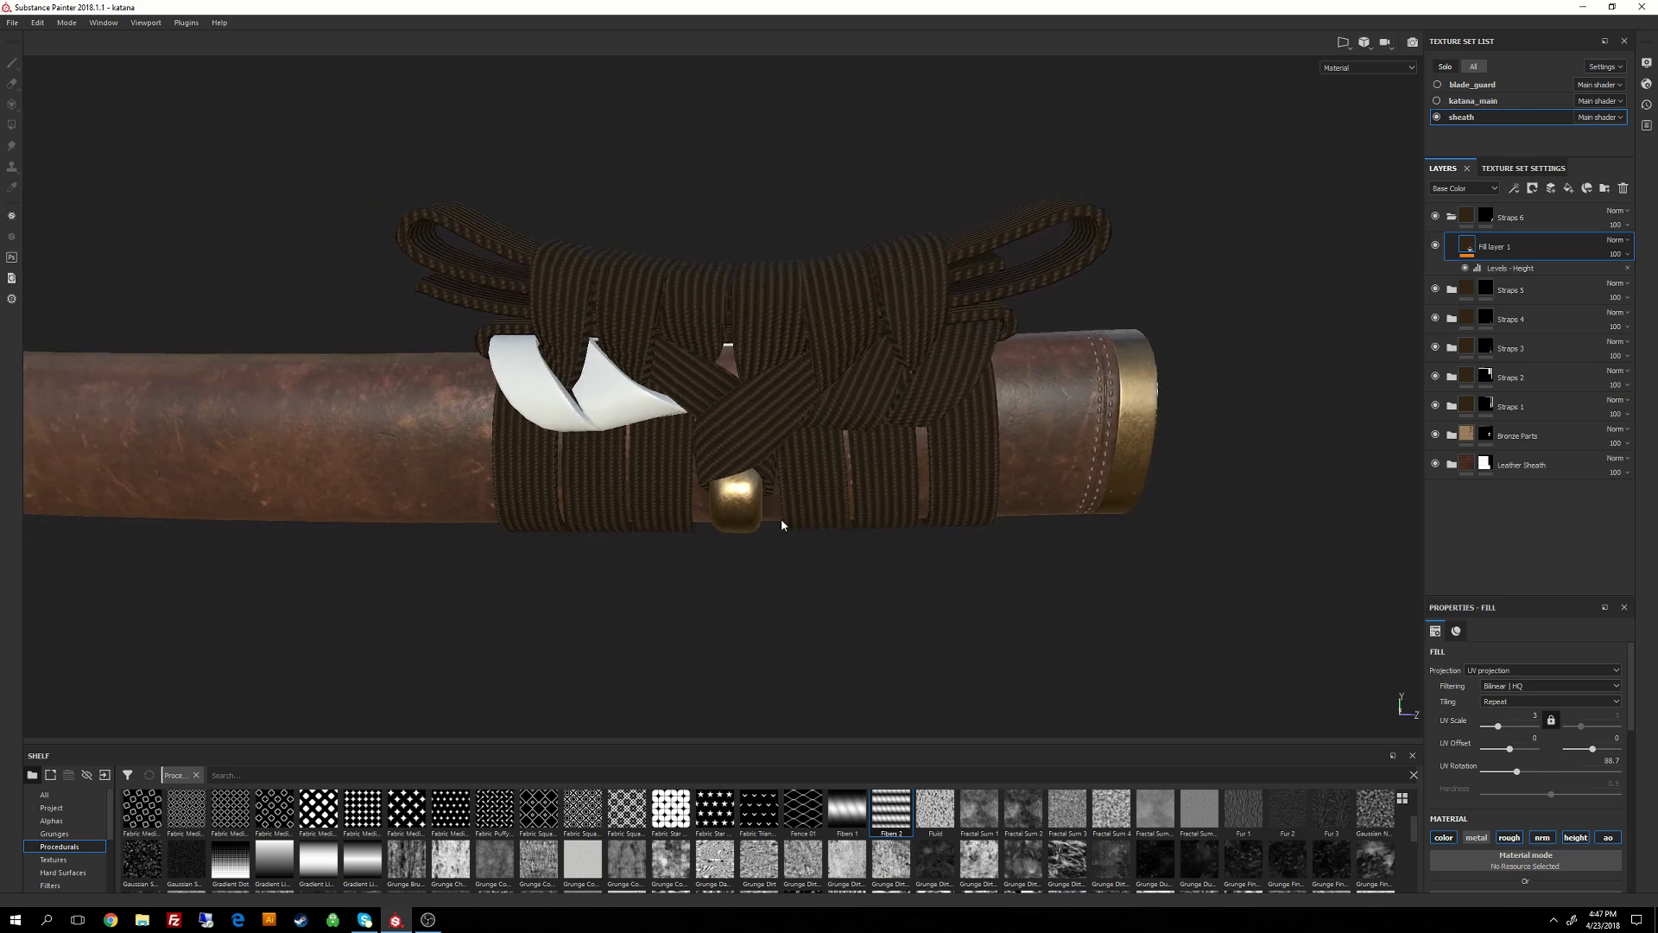
right_click_drag(782, 524, 827, 585, "alt")
left_click_drag(827, 584, 783, 556, "alt")
right_click_drag(782, 556, 786, 380, "alt")
left_click_drag(786, 380, 949, 311, "alt")
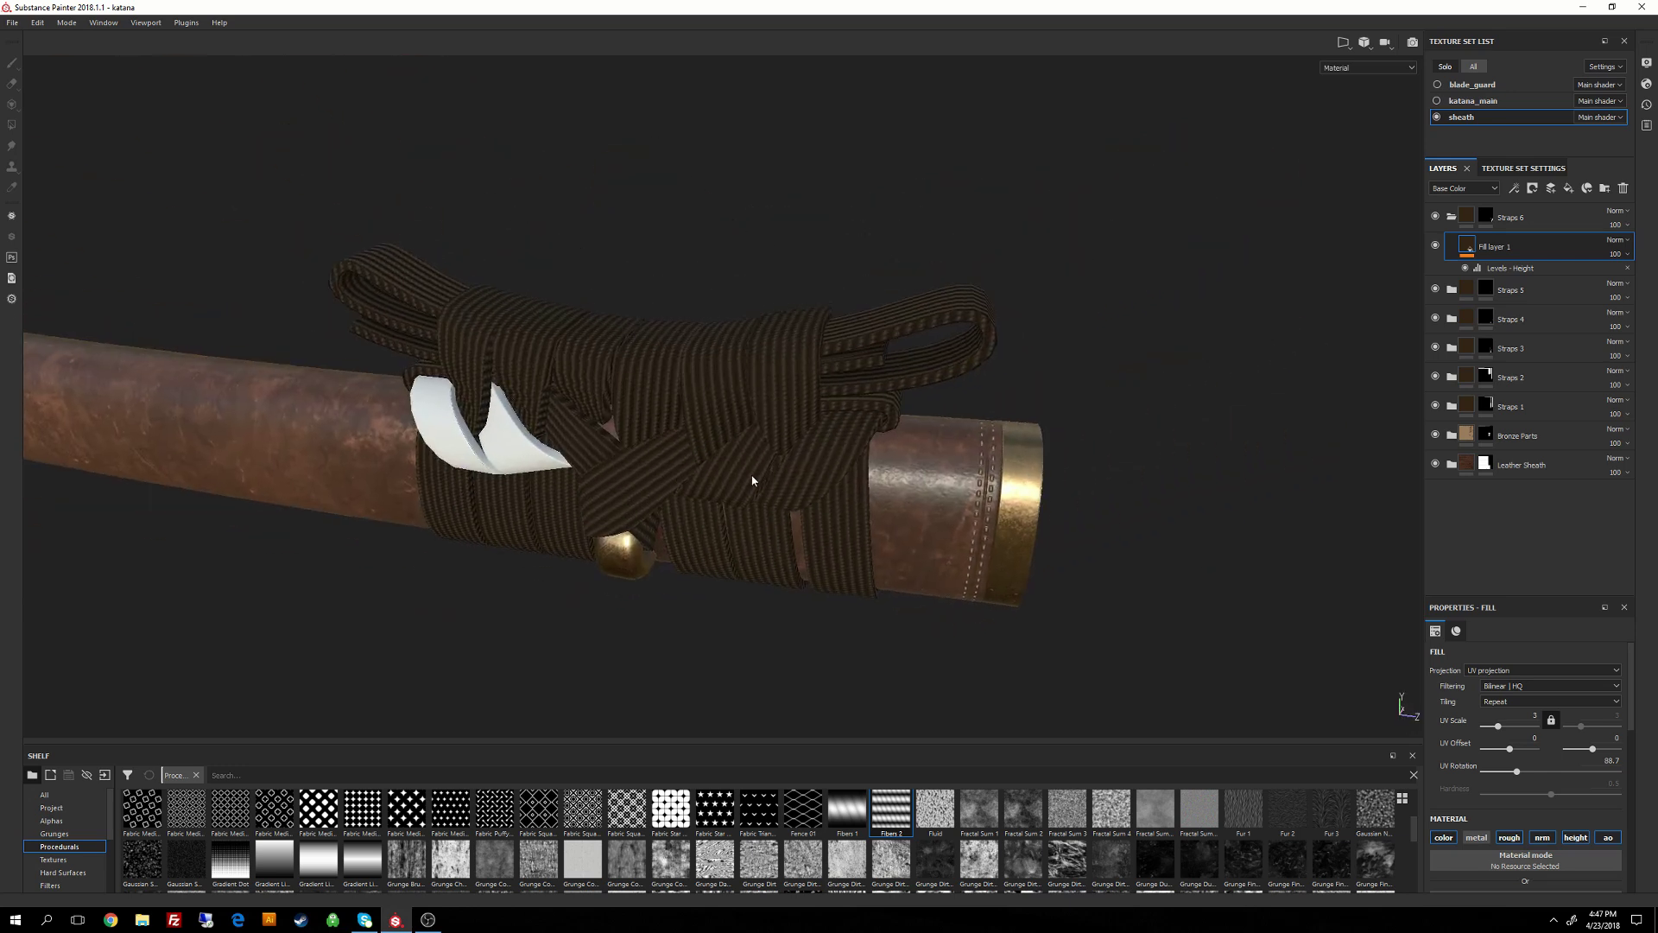
middle_click_drag(868, 435, 769, 465, "alt")
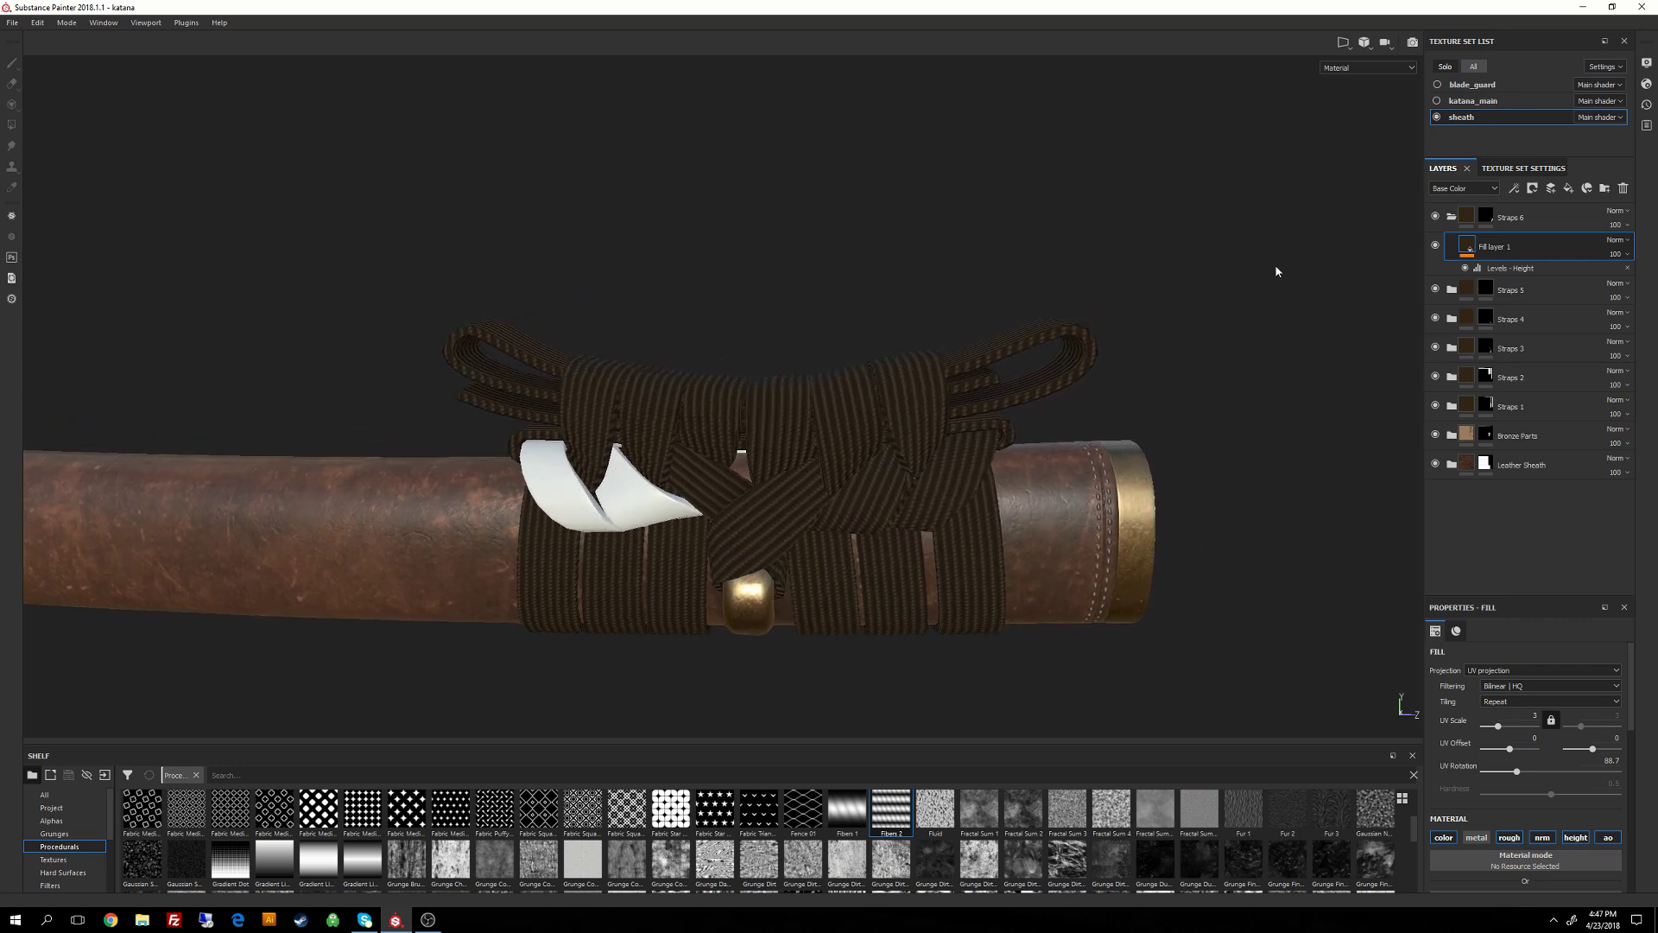
Duplicate the Straps 6 folder and rename the copy Straps 7.
left_click(1522, 221)
key("ctrl+d")
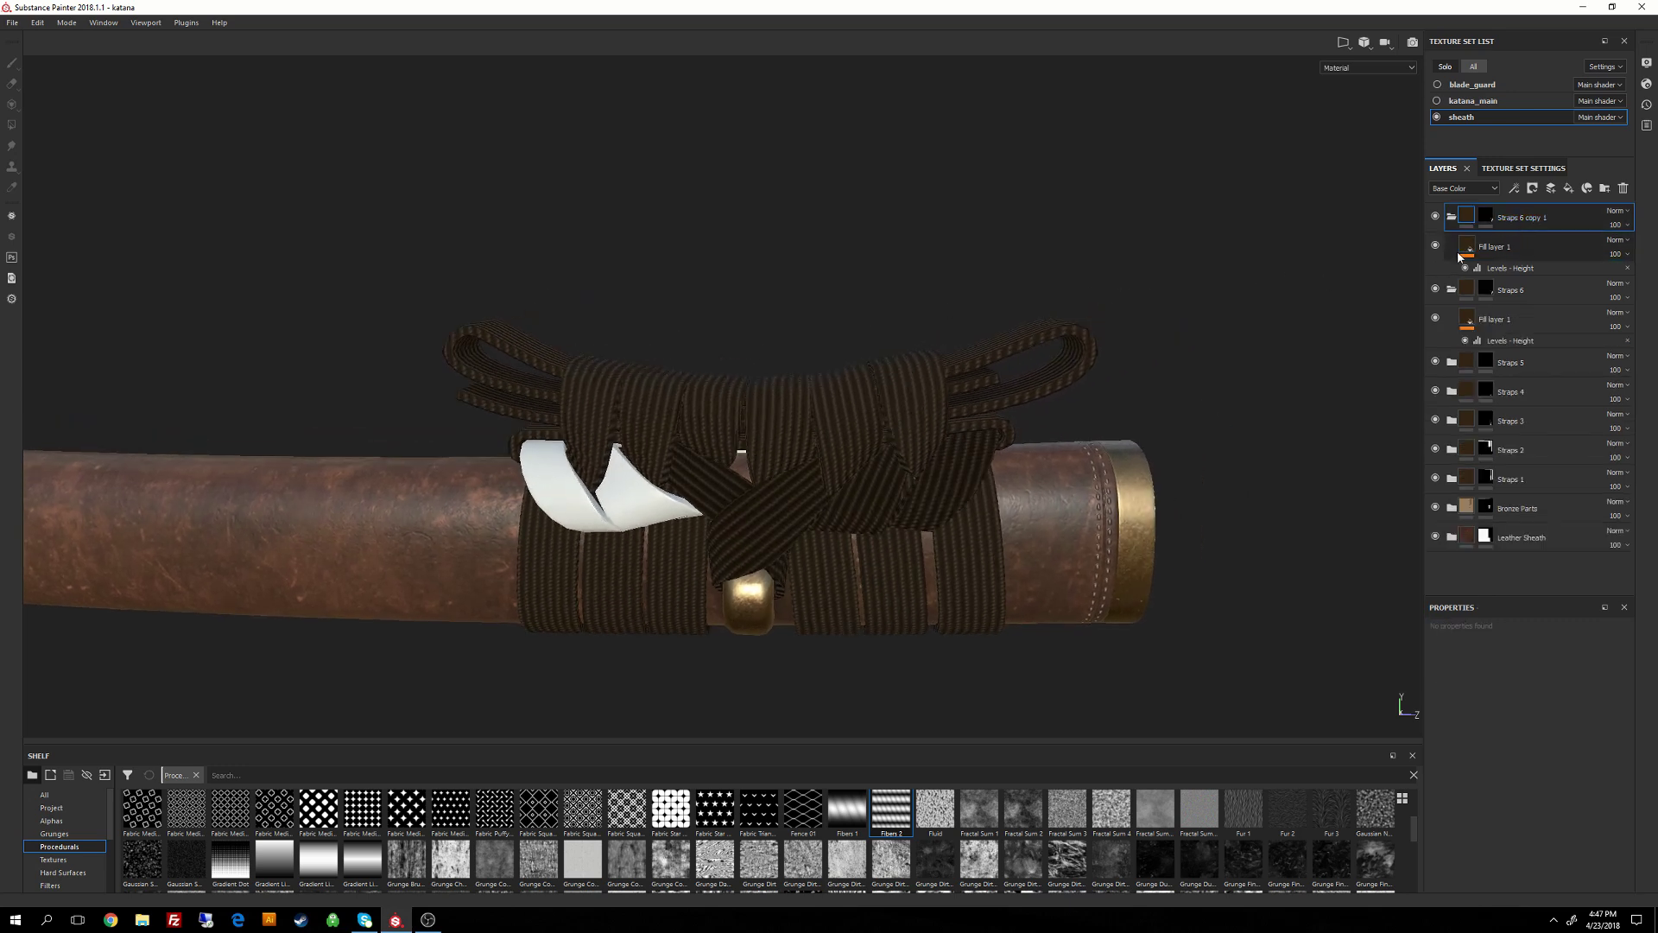
double_click(1528, 221)
left_click_drag(1523, 218, 1552, 218)
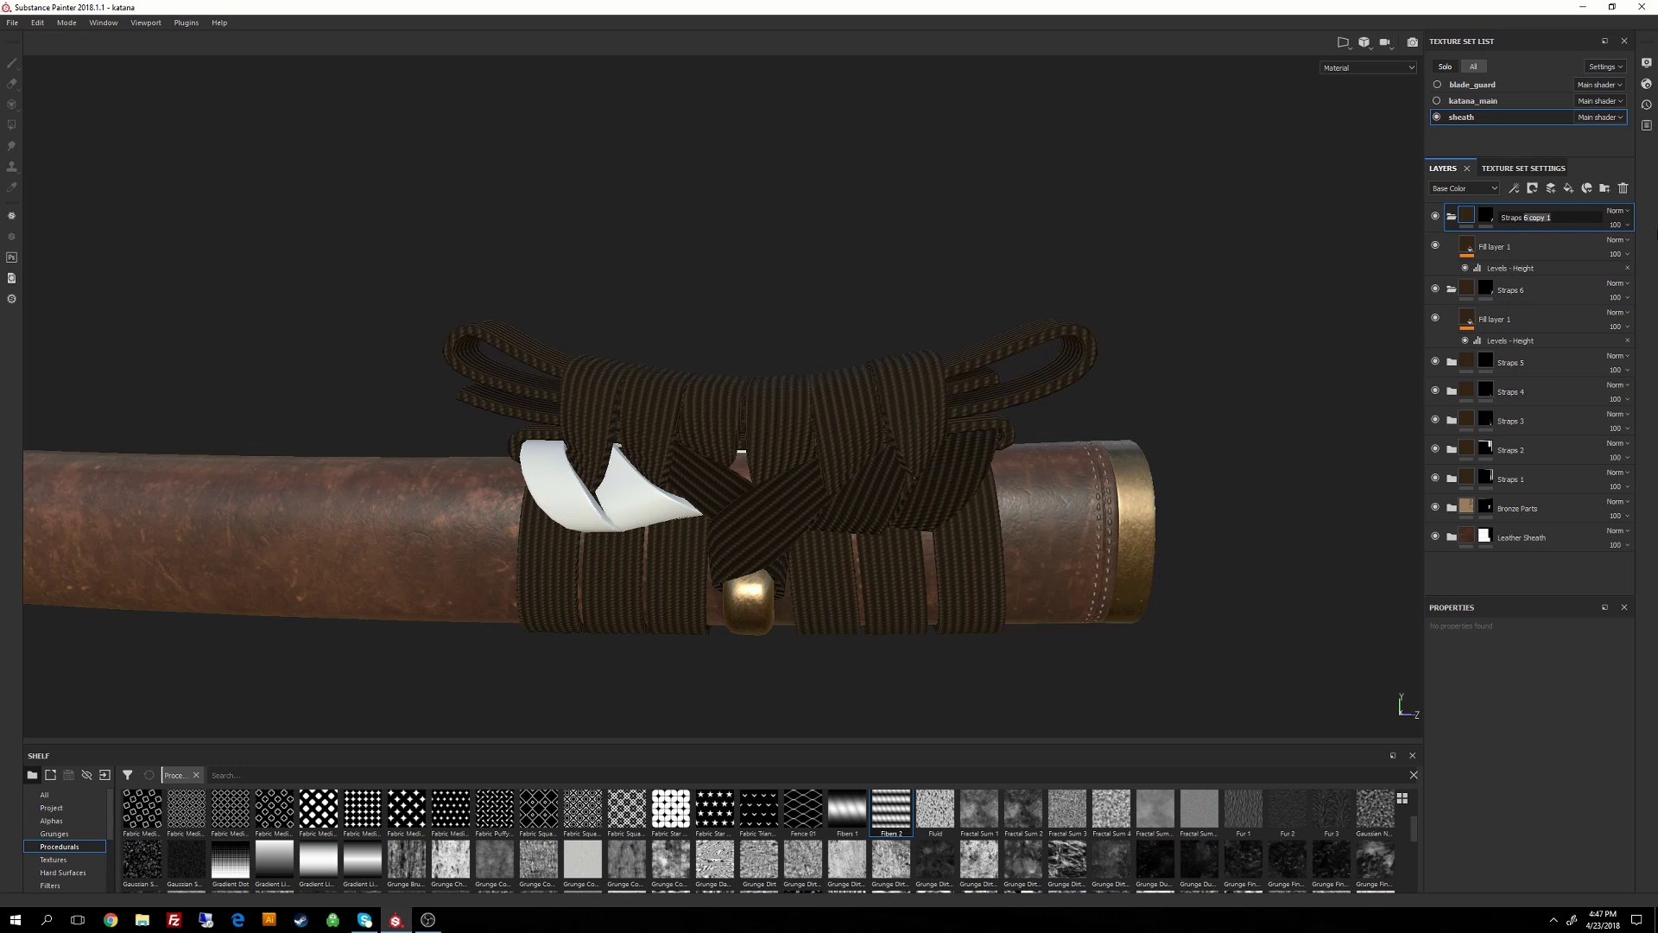
type("7")
key("Return")
Add the two remaining white diagonal straps to the Straps 7 mask with polygon fill.
left_click(1495, 219)
key("4")
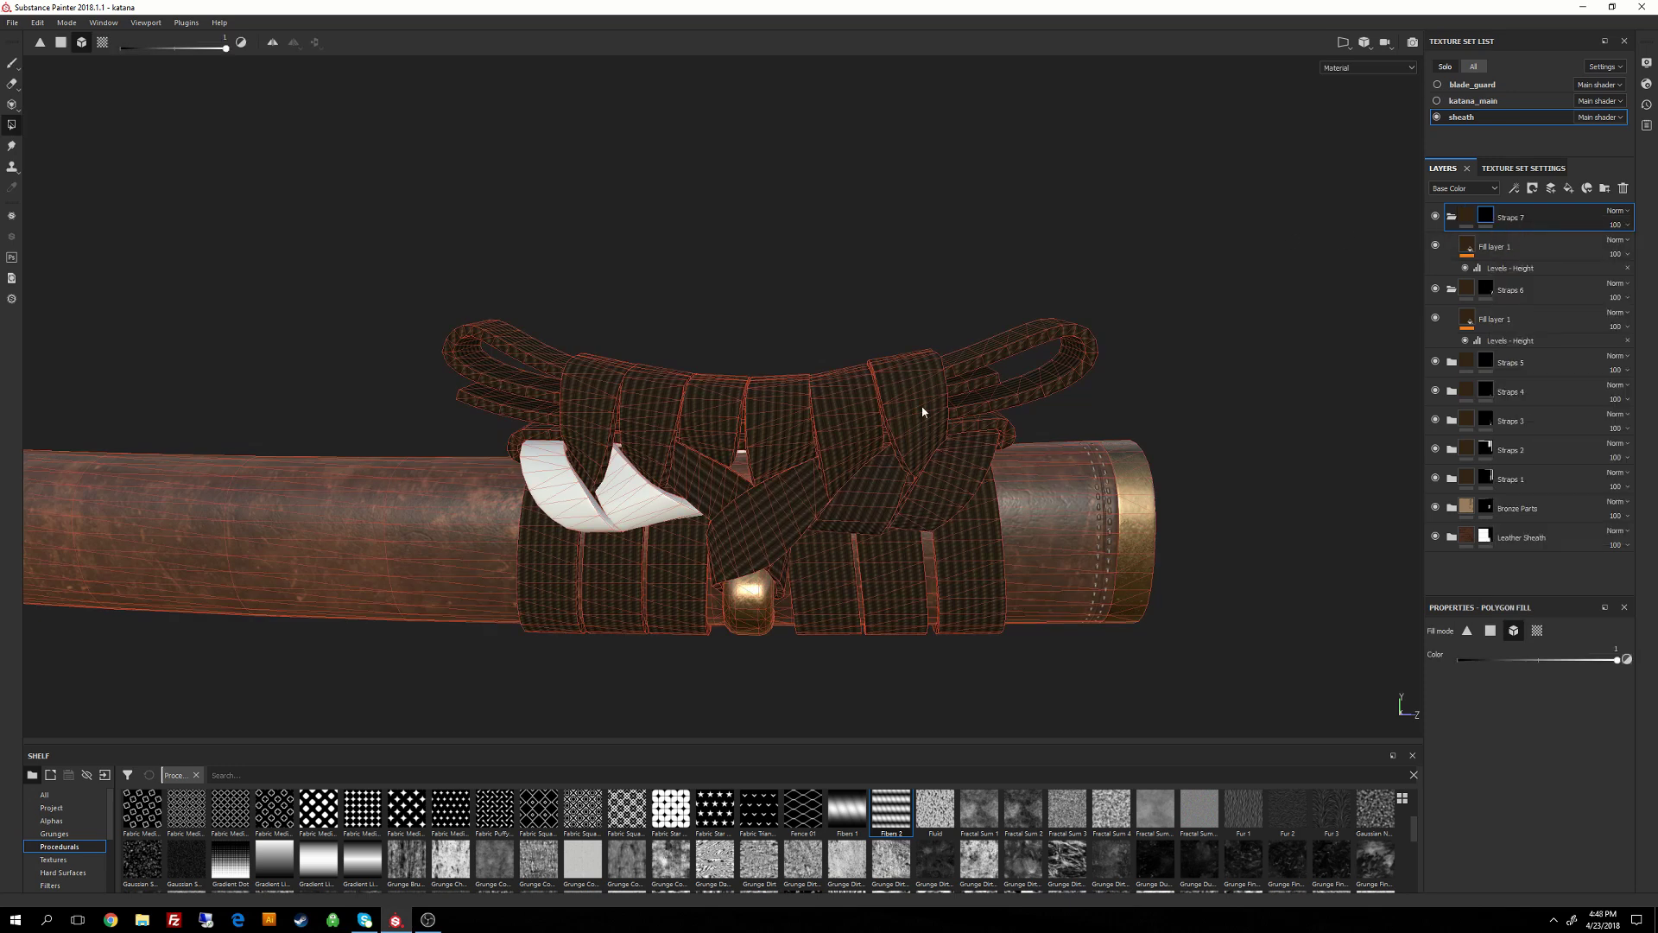
left_click(622, 499, "ctrl")
left_click(546, 499, "ctrl")
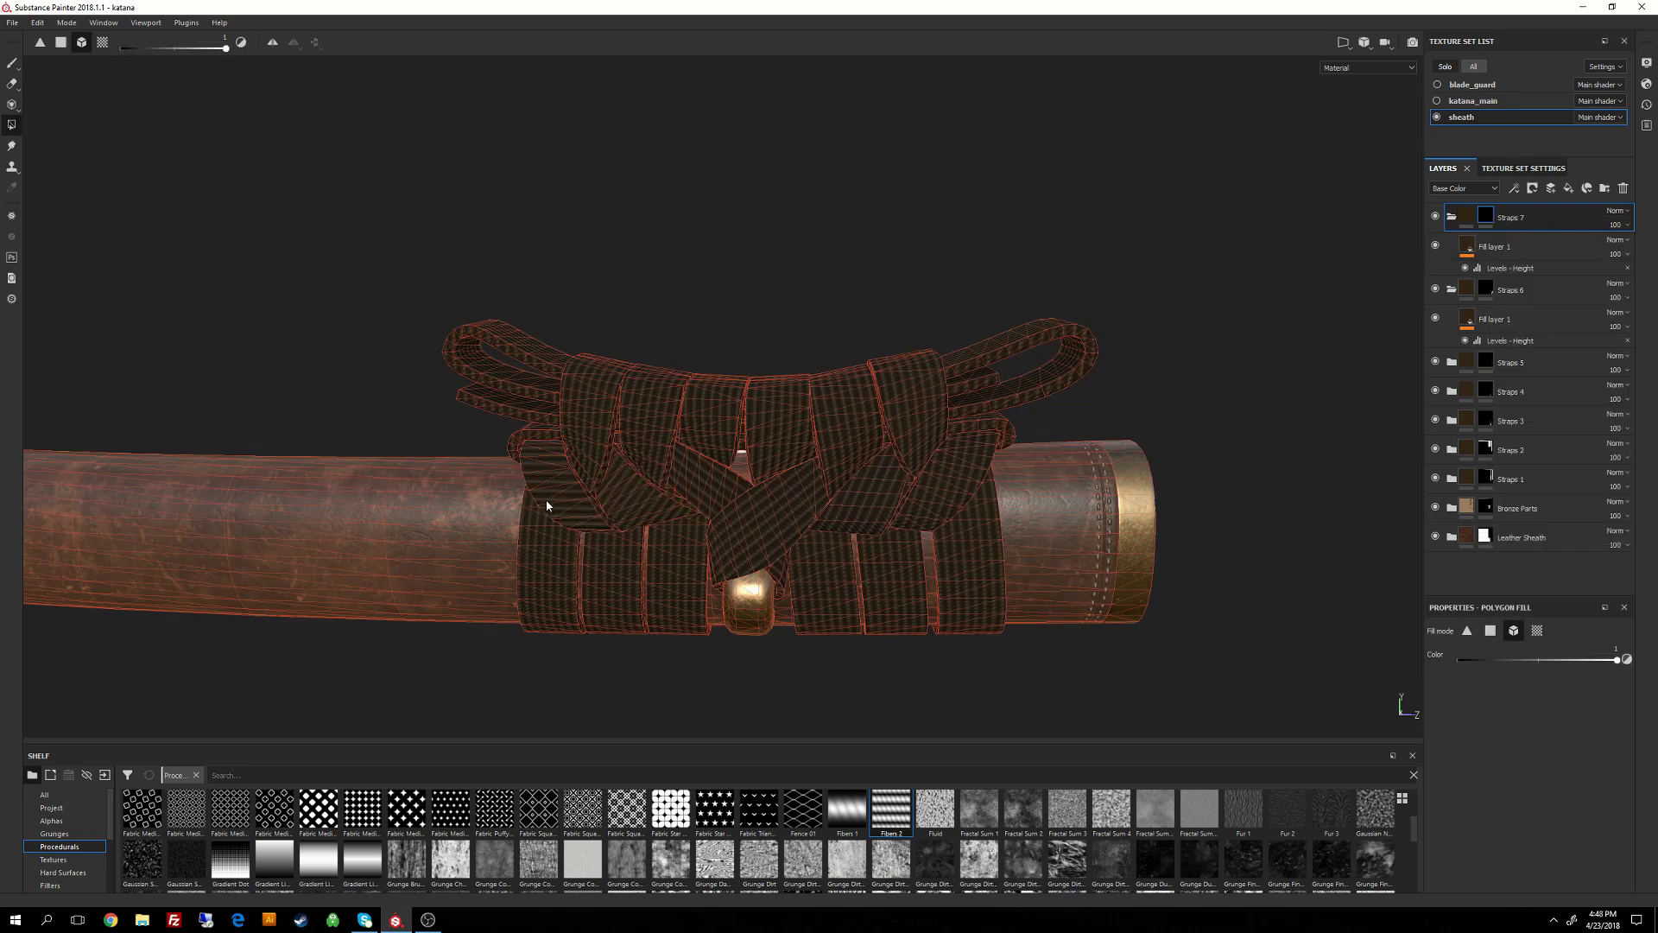
Set the UV rotation of the Straps 7 fill layer to about 177 so the weave follows its diagonal straps.
scroll(614, 499, "up", 5)
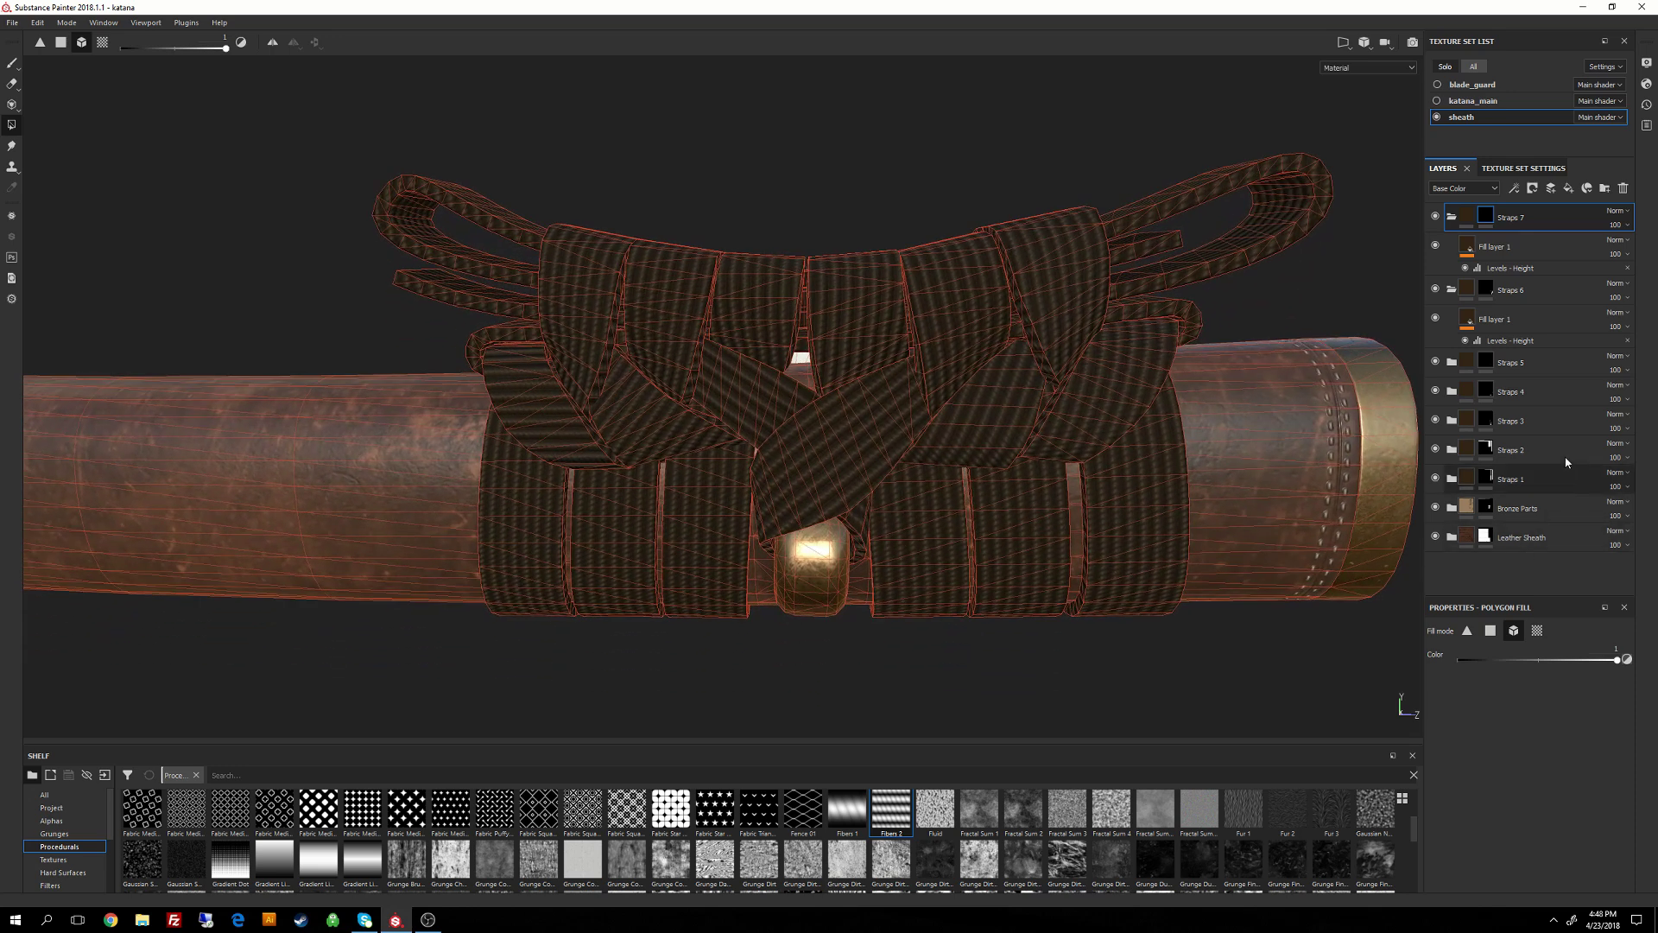
left_click(1467, 216)
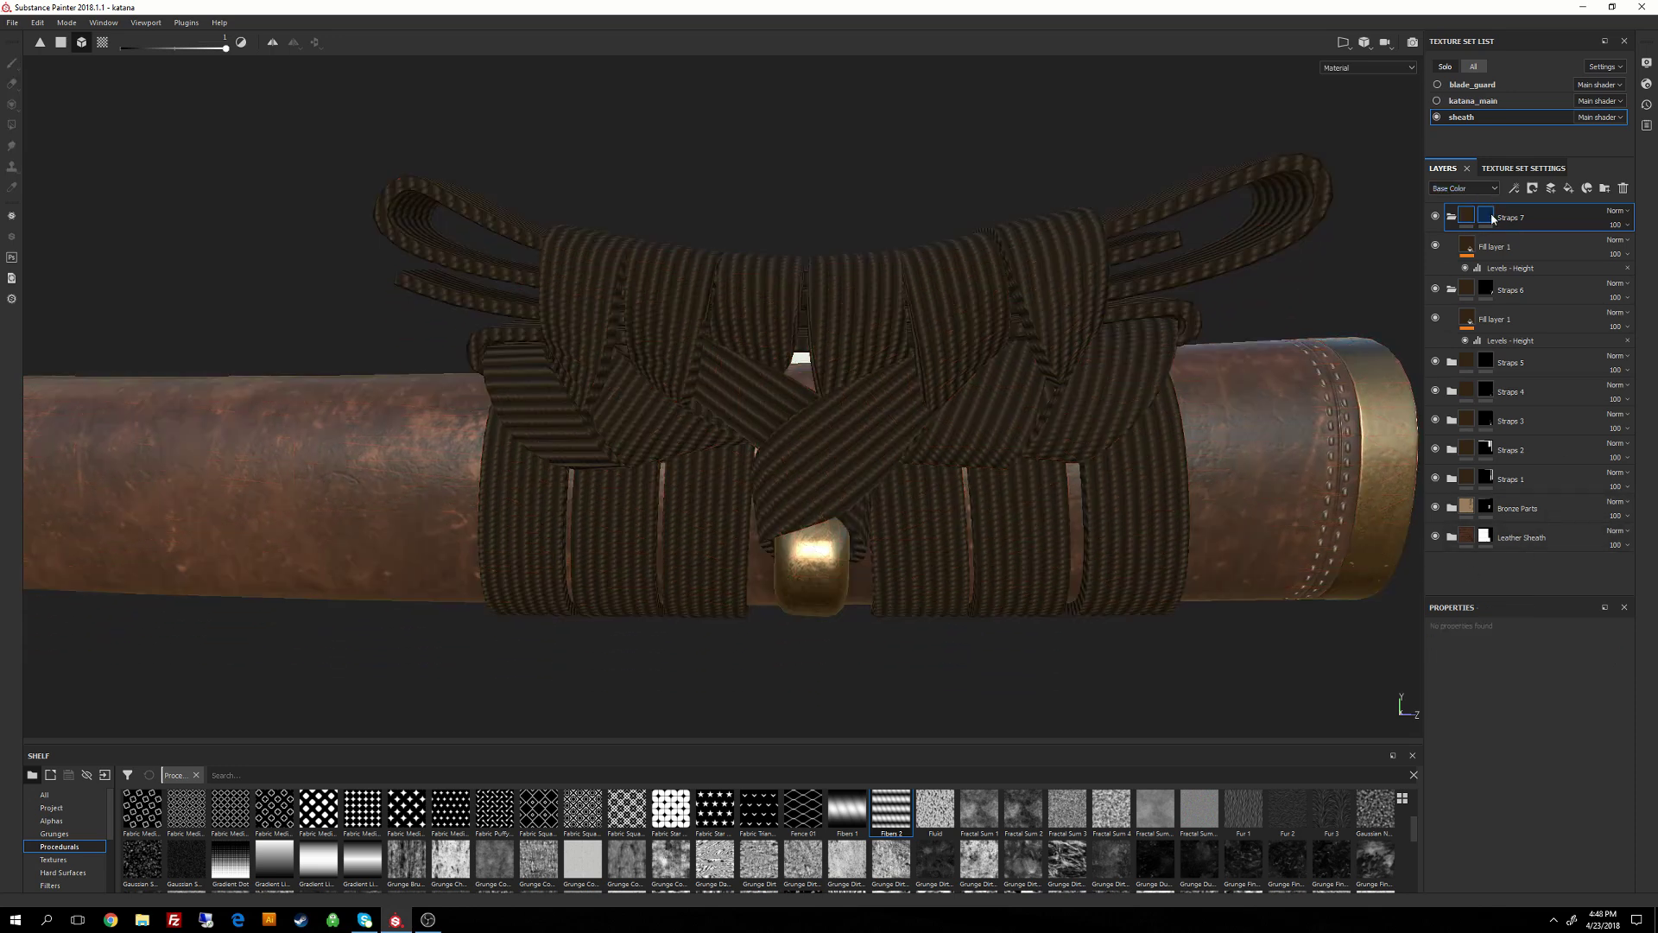
left_click(1487, 217)
left_click(1451, 217)
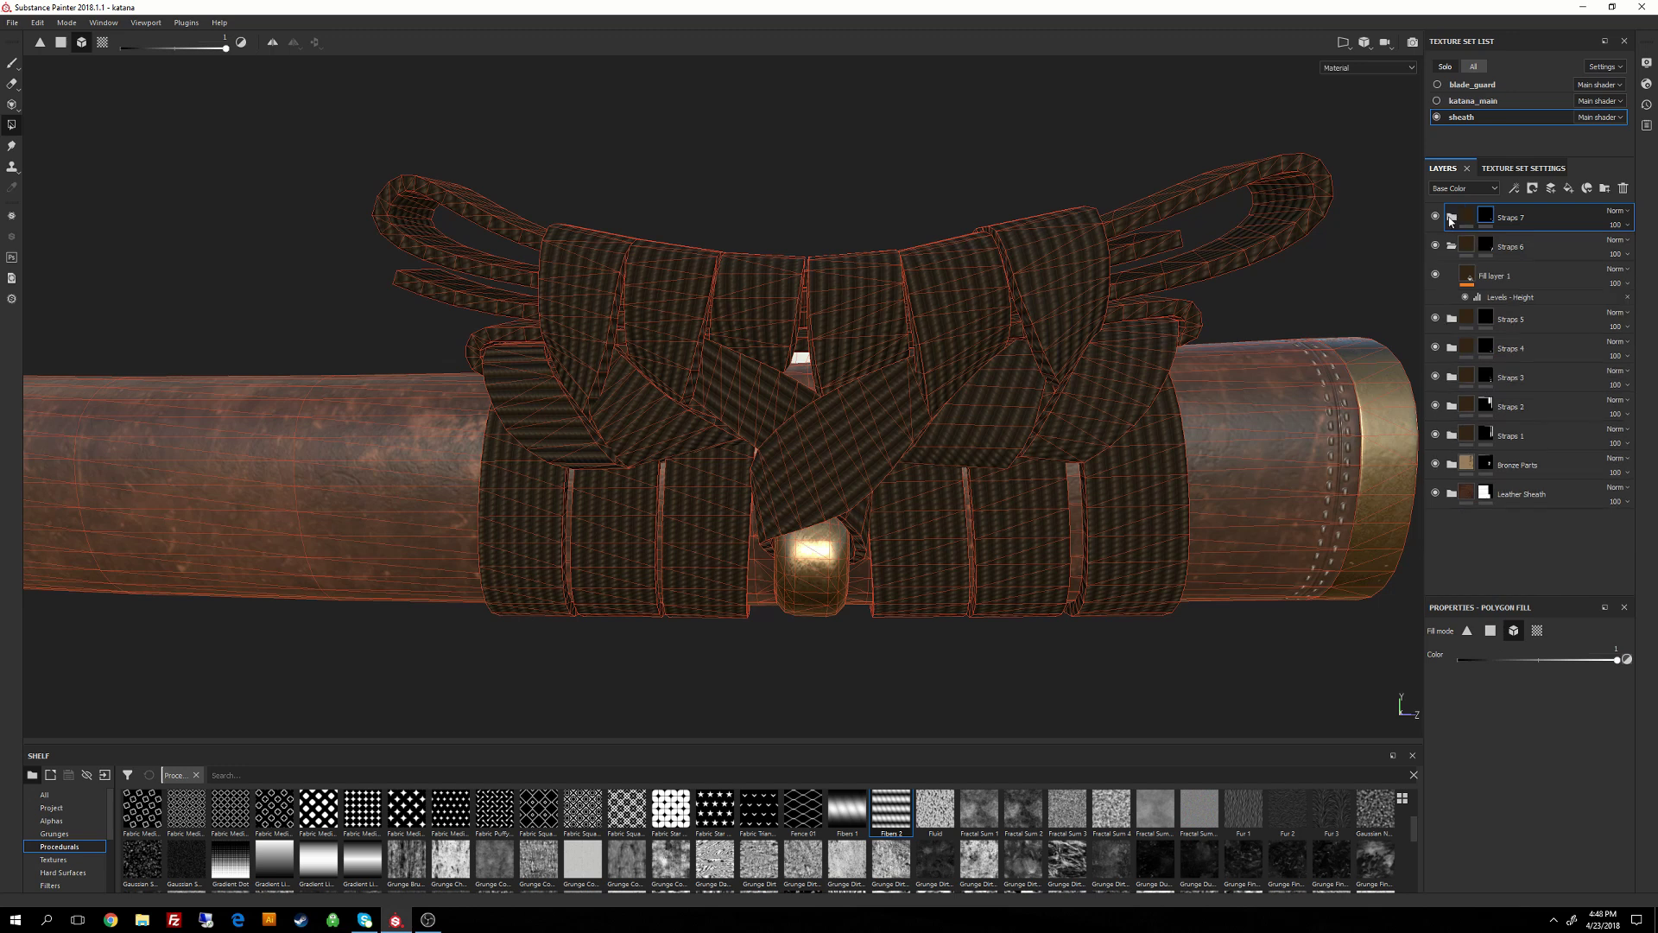
key("ctrl+v")
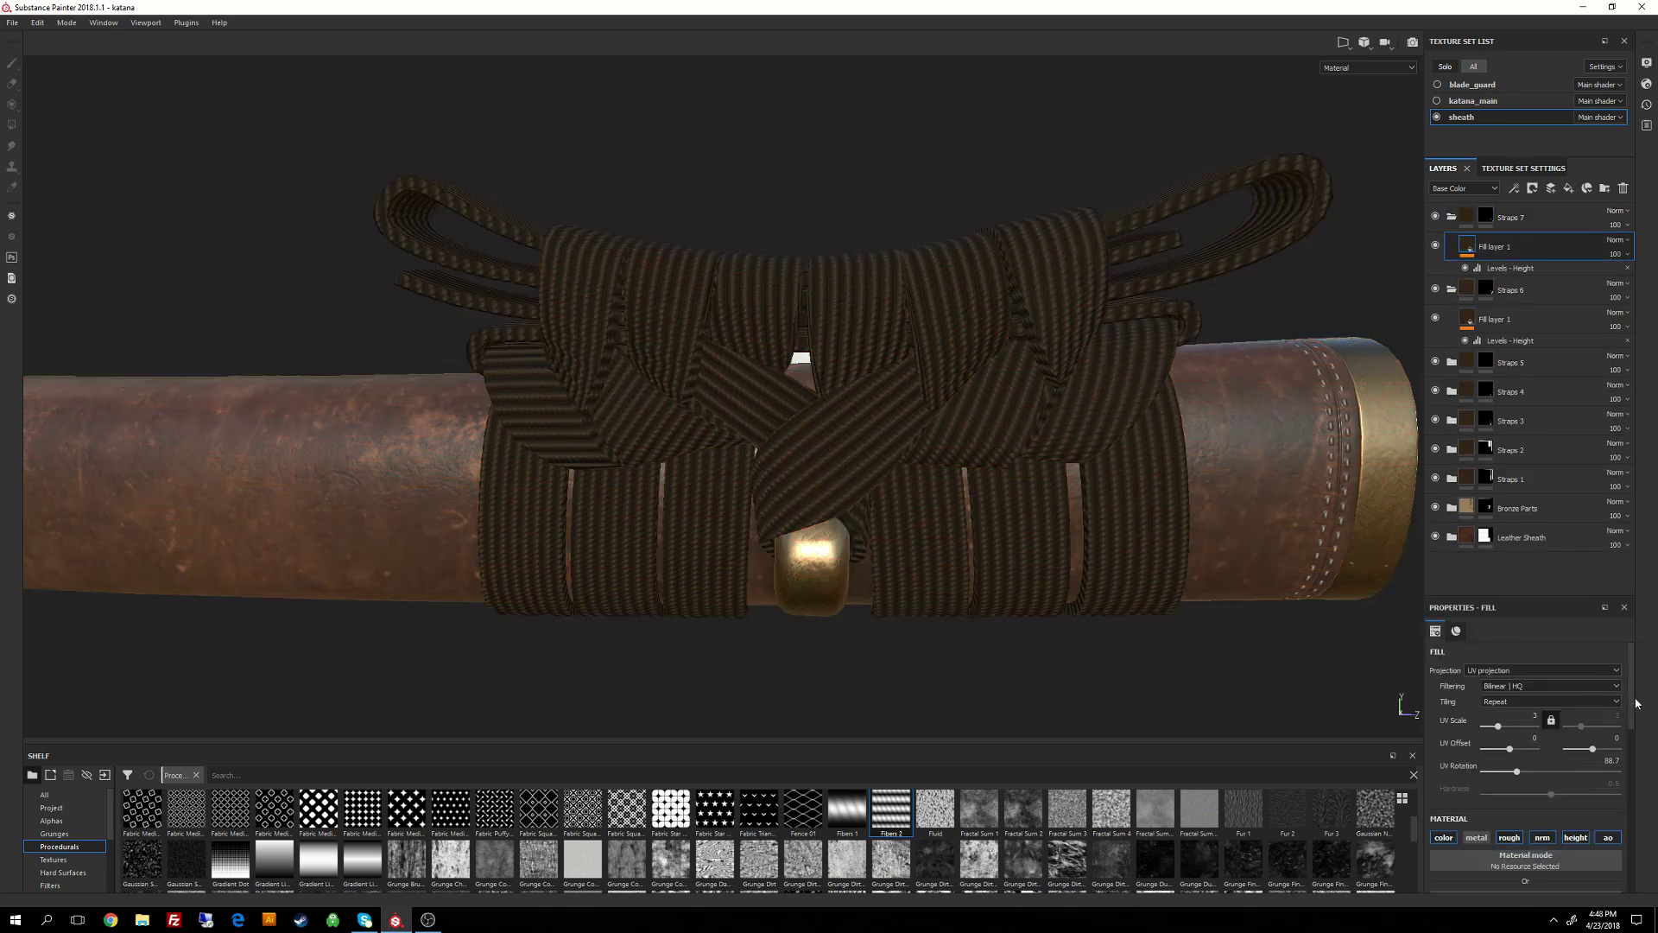
scroll(1635, 704, "down", 1)
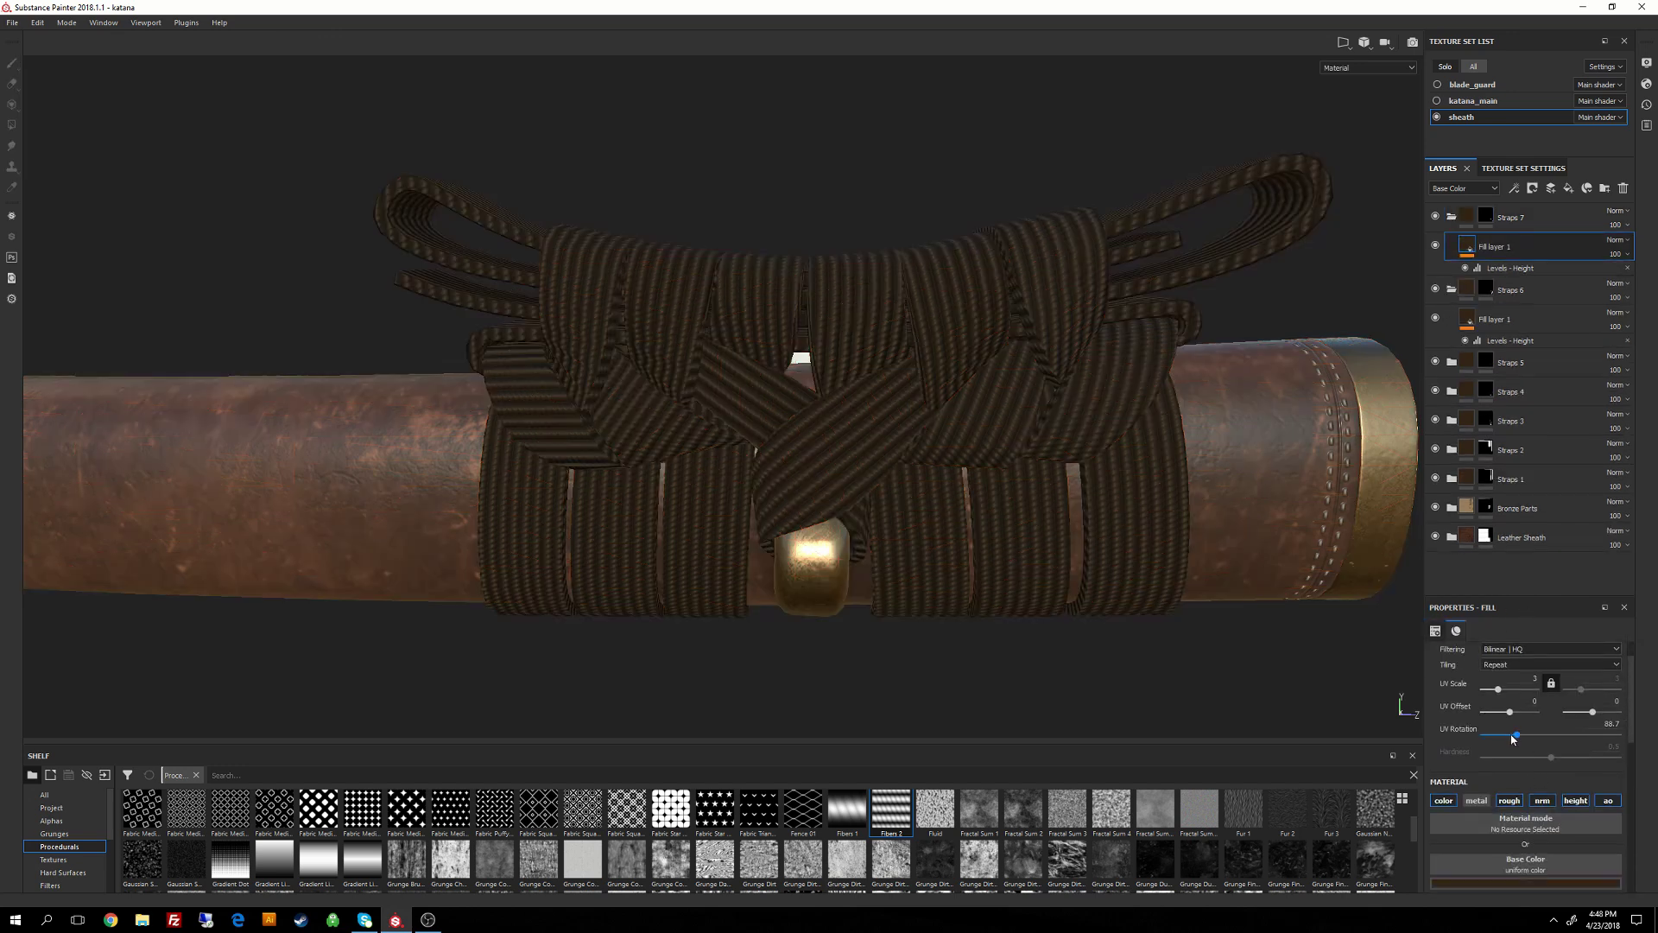
left_click_drag(1520, 736, 1550, 736)
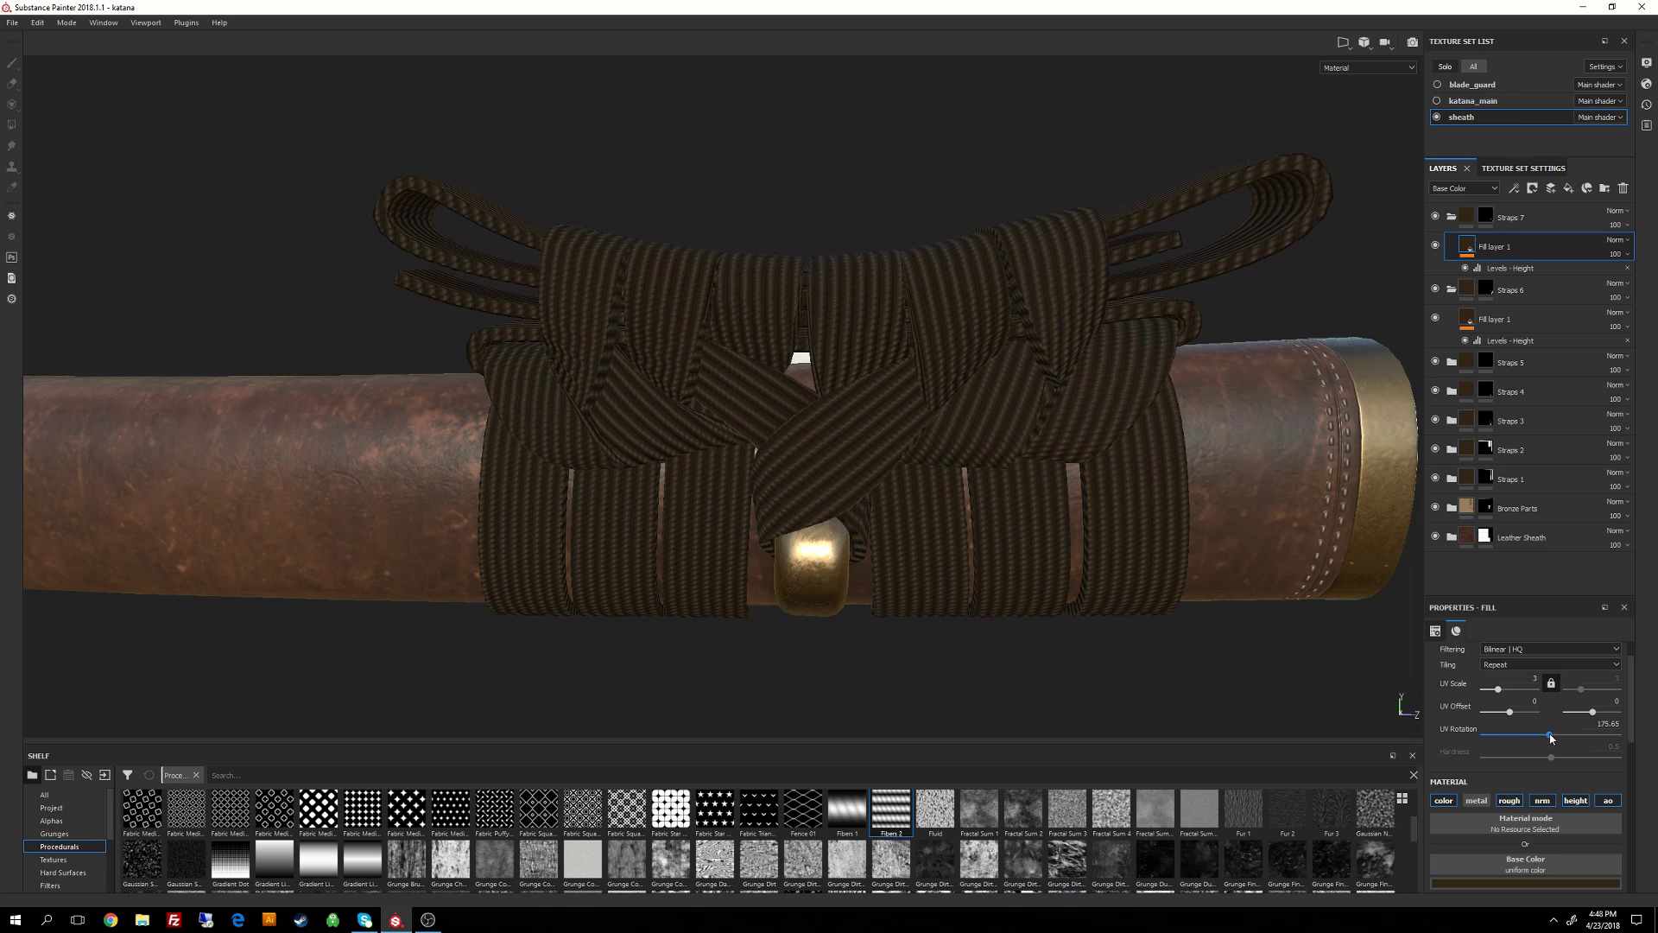
left_click_drag(1553, 734, 1551, 738)
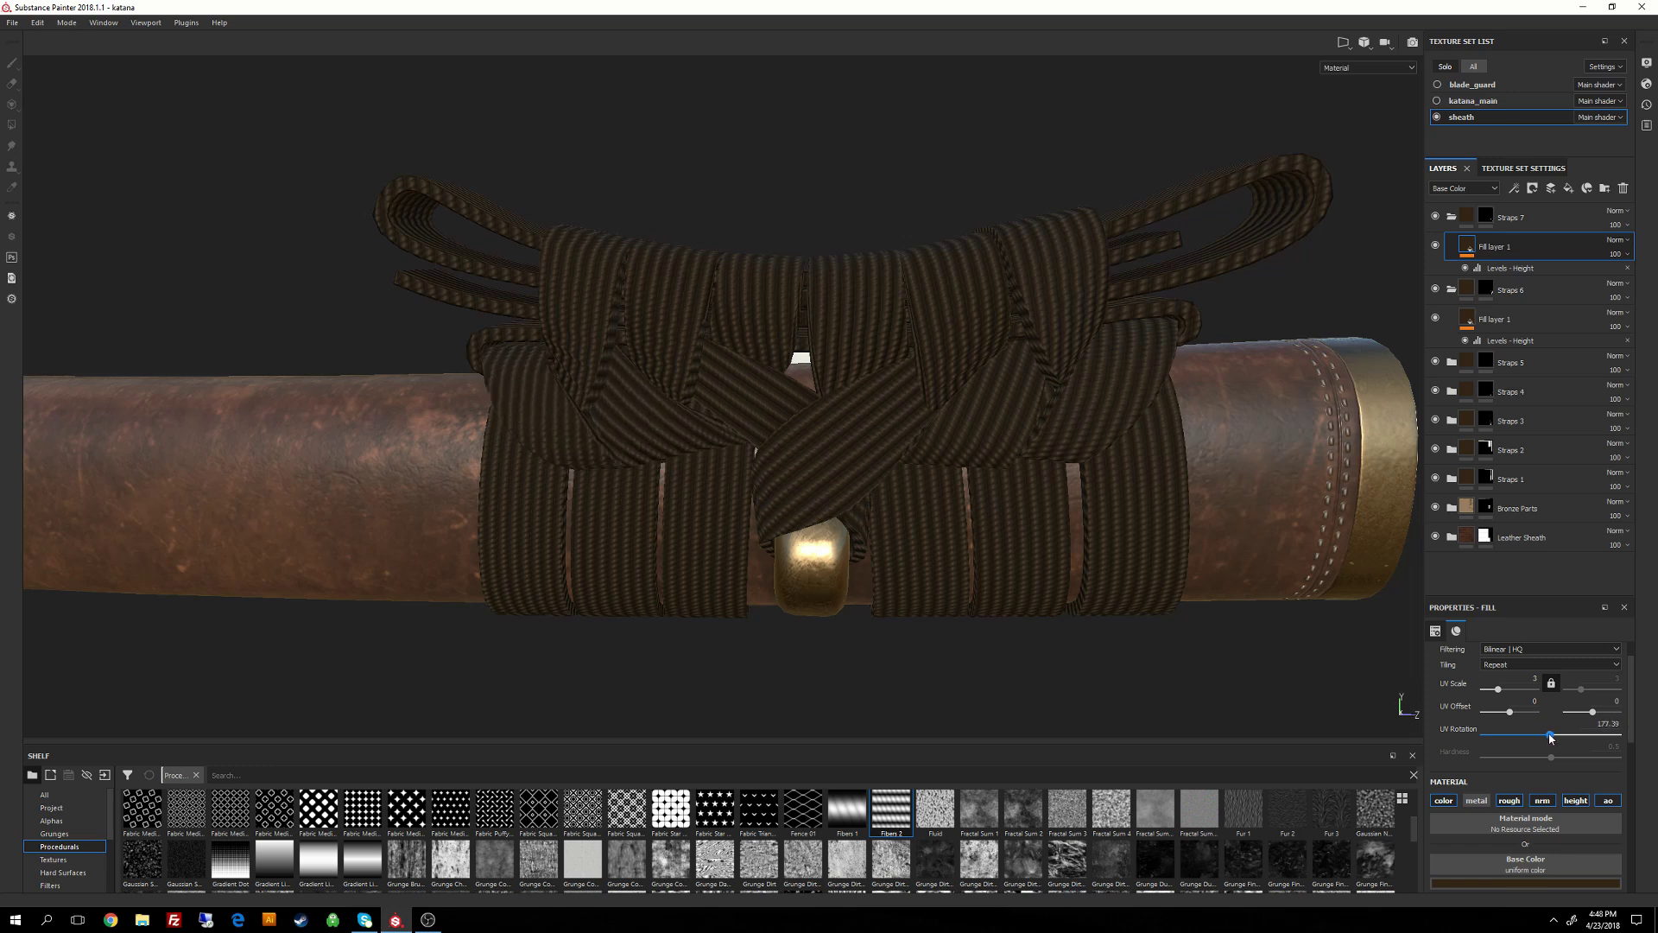
right_click_drag(1118, 508, 1036, 248, "alt")
left_click_drag(1037, 248, 1110, 345, "alt")
right_click_drag(1110, 345, 1166, 481, "alt")
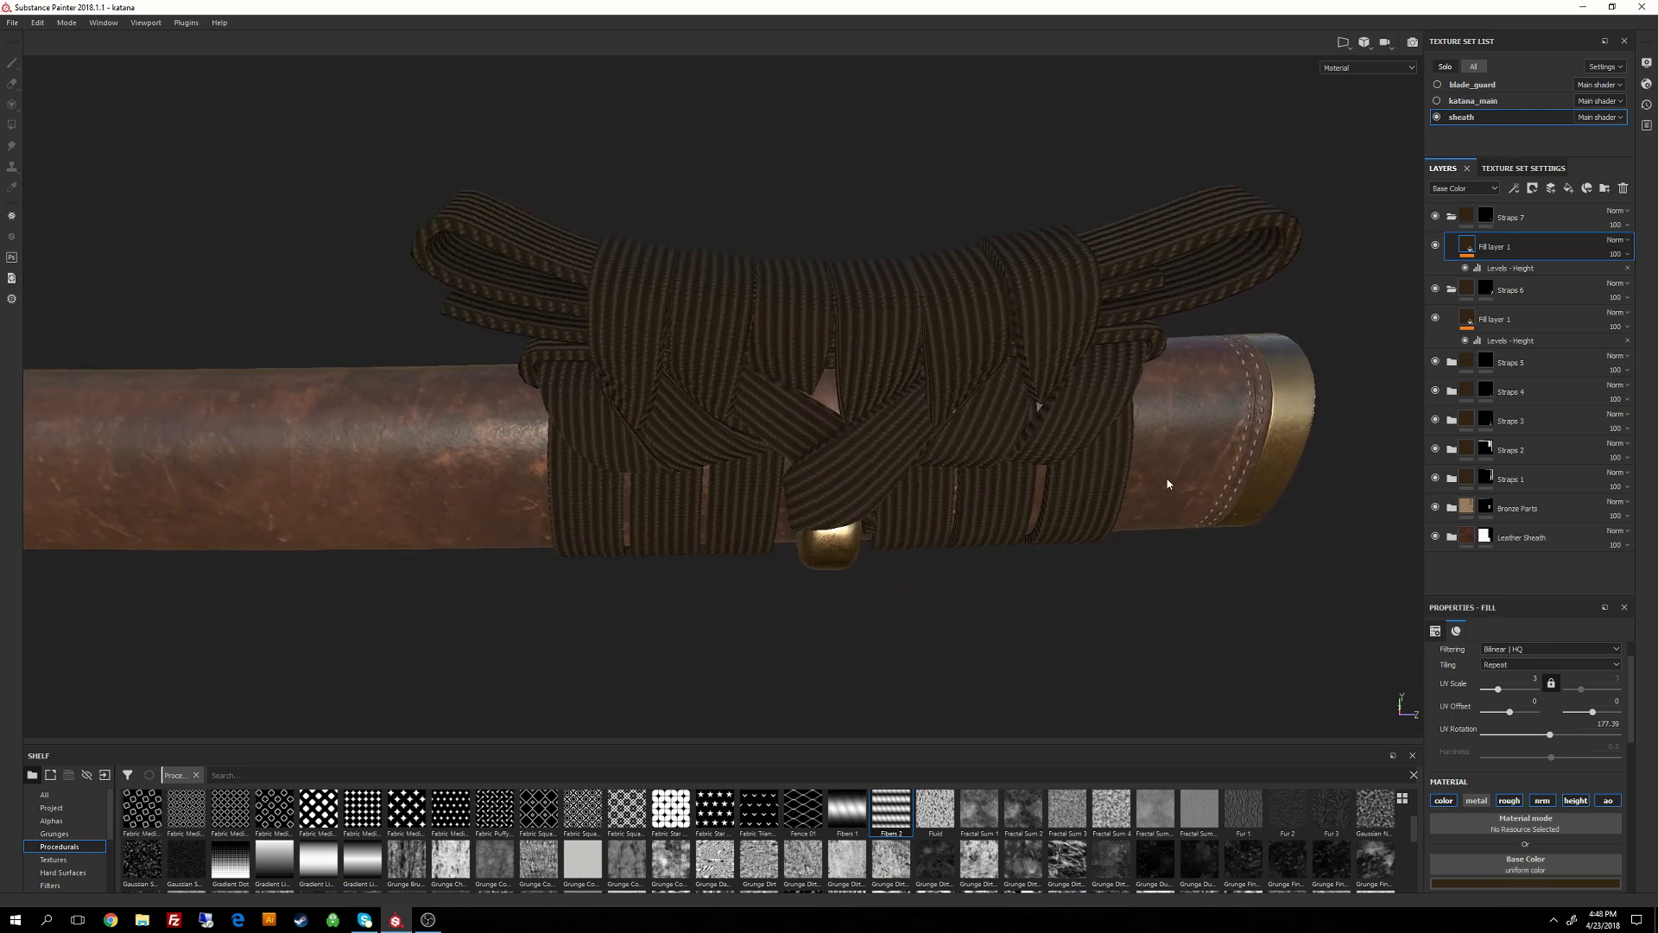
Duplicate the Straps 7 folder and rename the copy Straps 8.
left_click(1452, 216)
key("4")
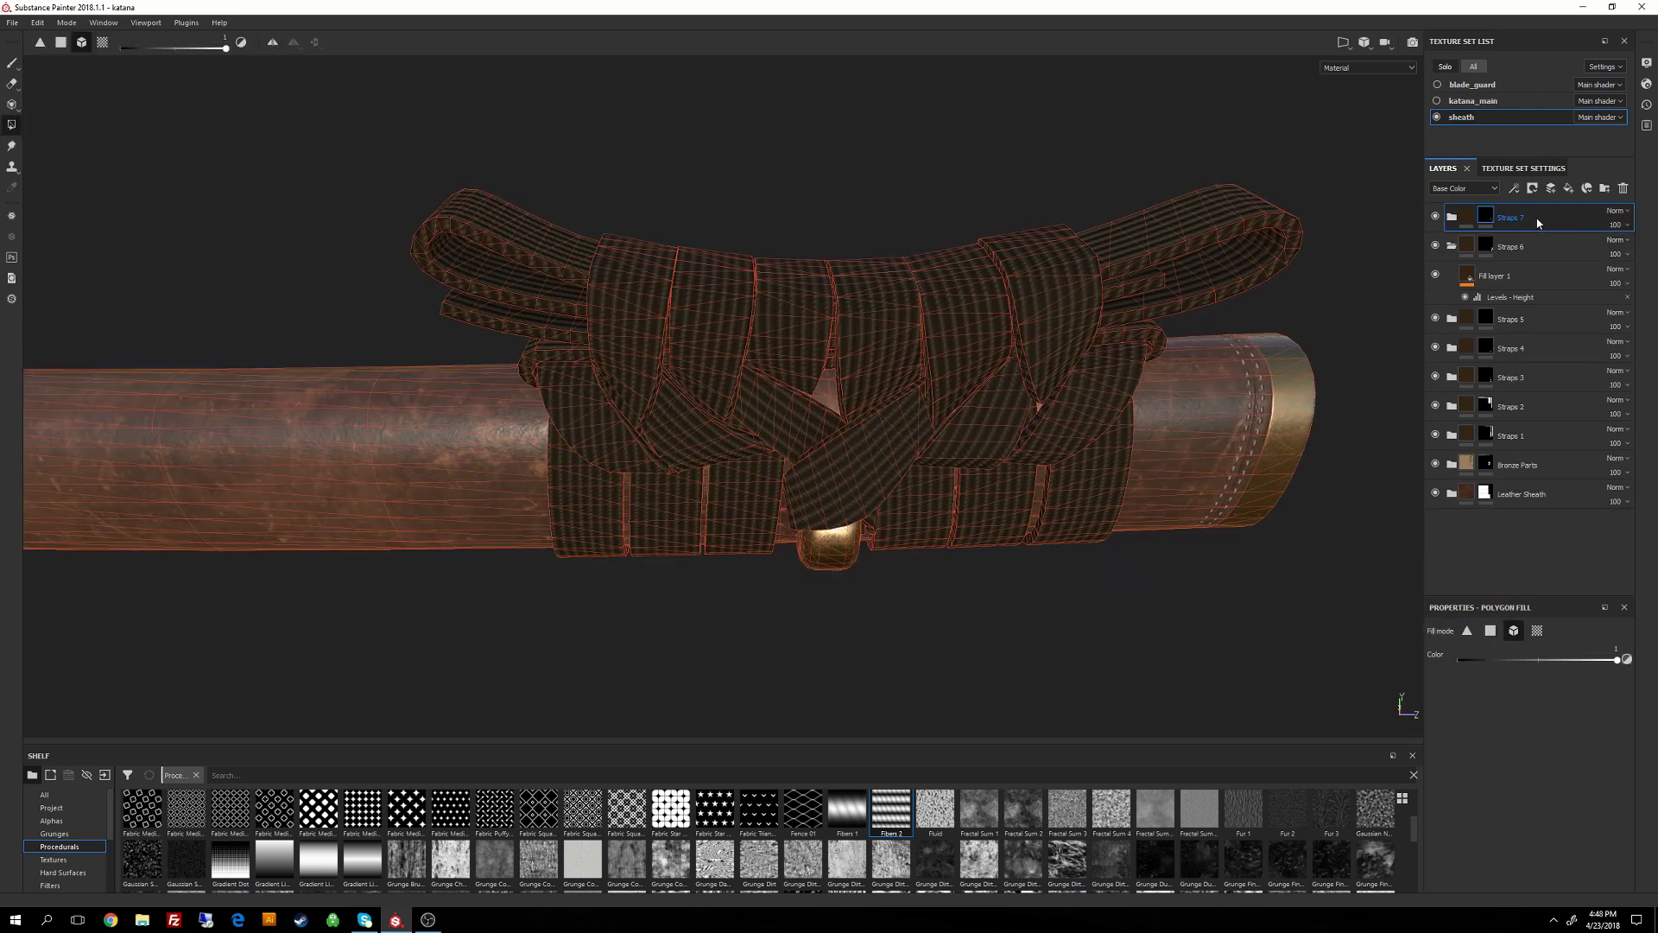
key("ctrl+d")
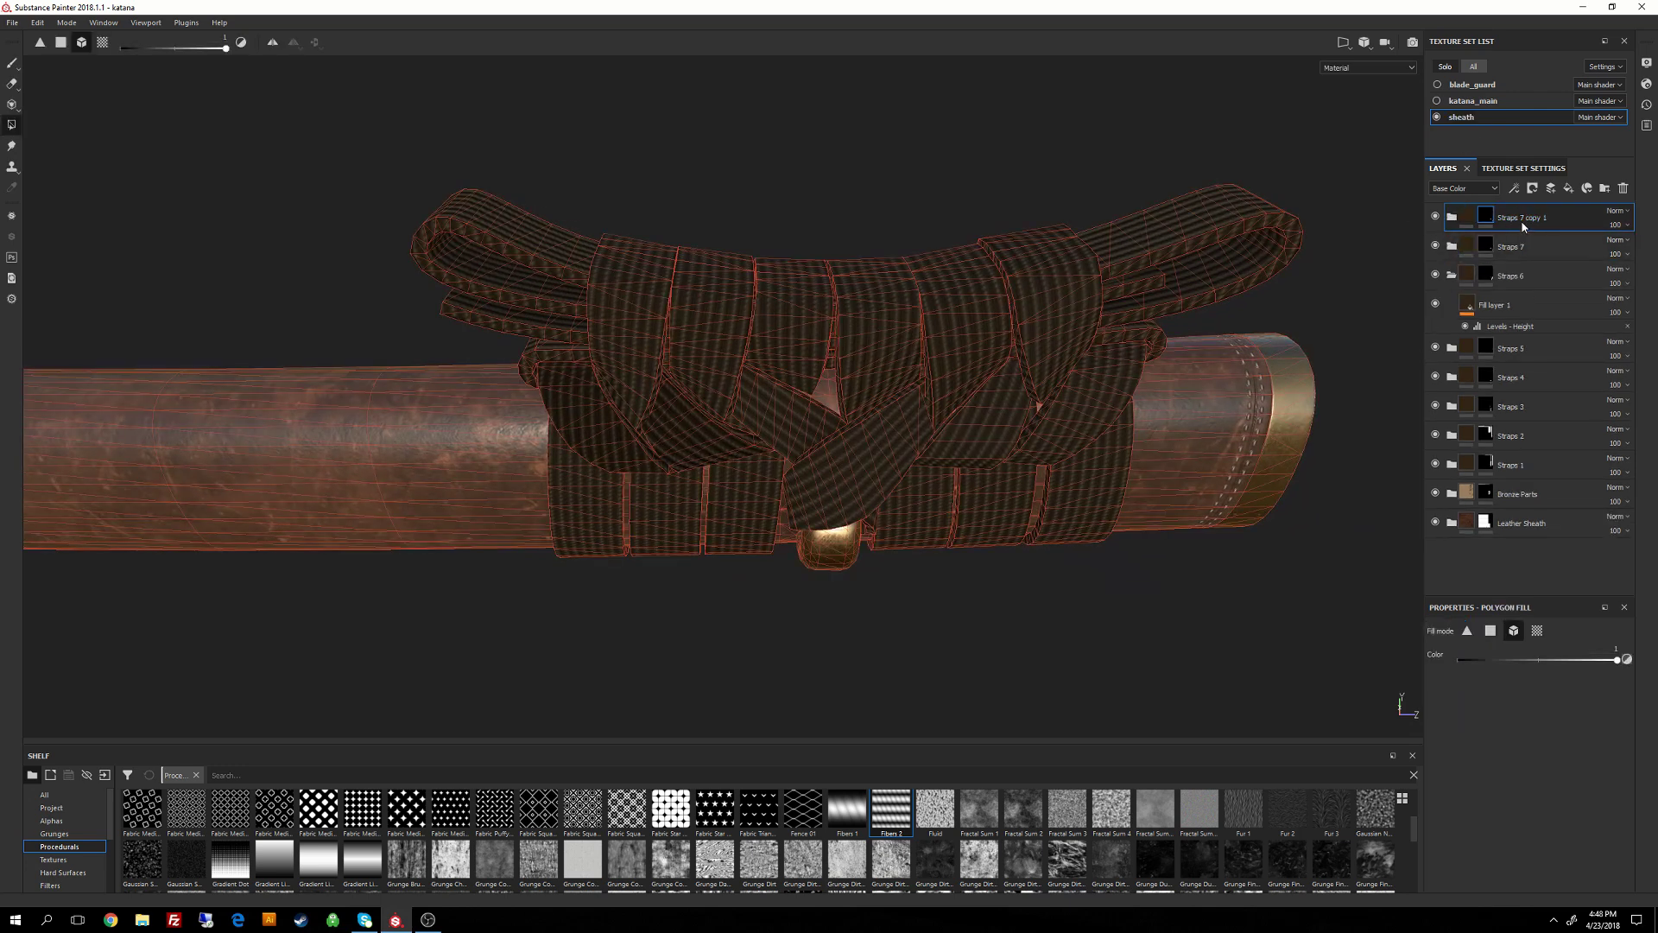
double_click(1521, 219)
left_click_drag(1523, 218, 1633, 227)
key("BackSpace")
type("8")
key("Return")
Replace the Straps 8 mask with a black mask and restrict it to the outermost diagonal strap facing the sheath's long end.
left_click_drag(1095, 337, 1105, 285, "alt")
right_click(1486, 213)
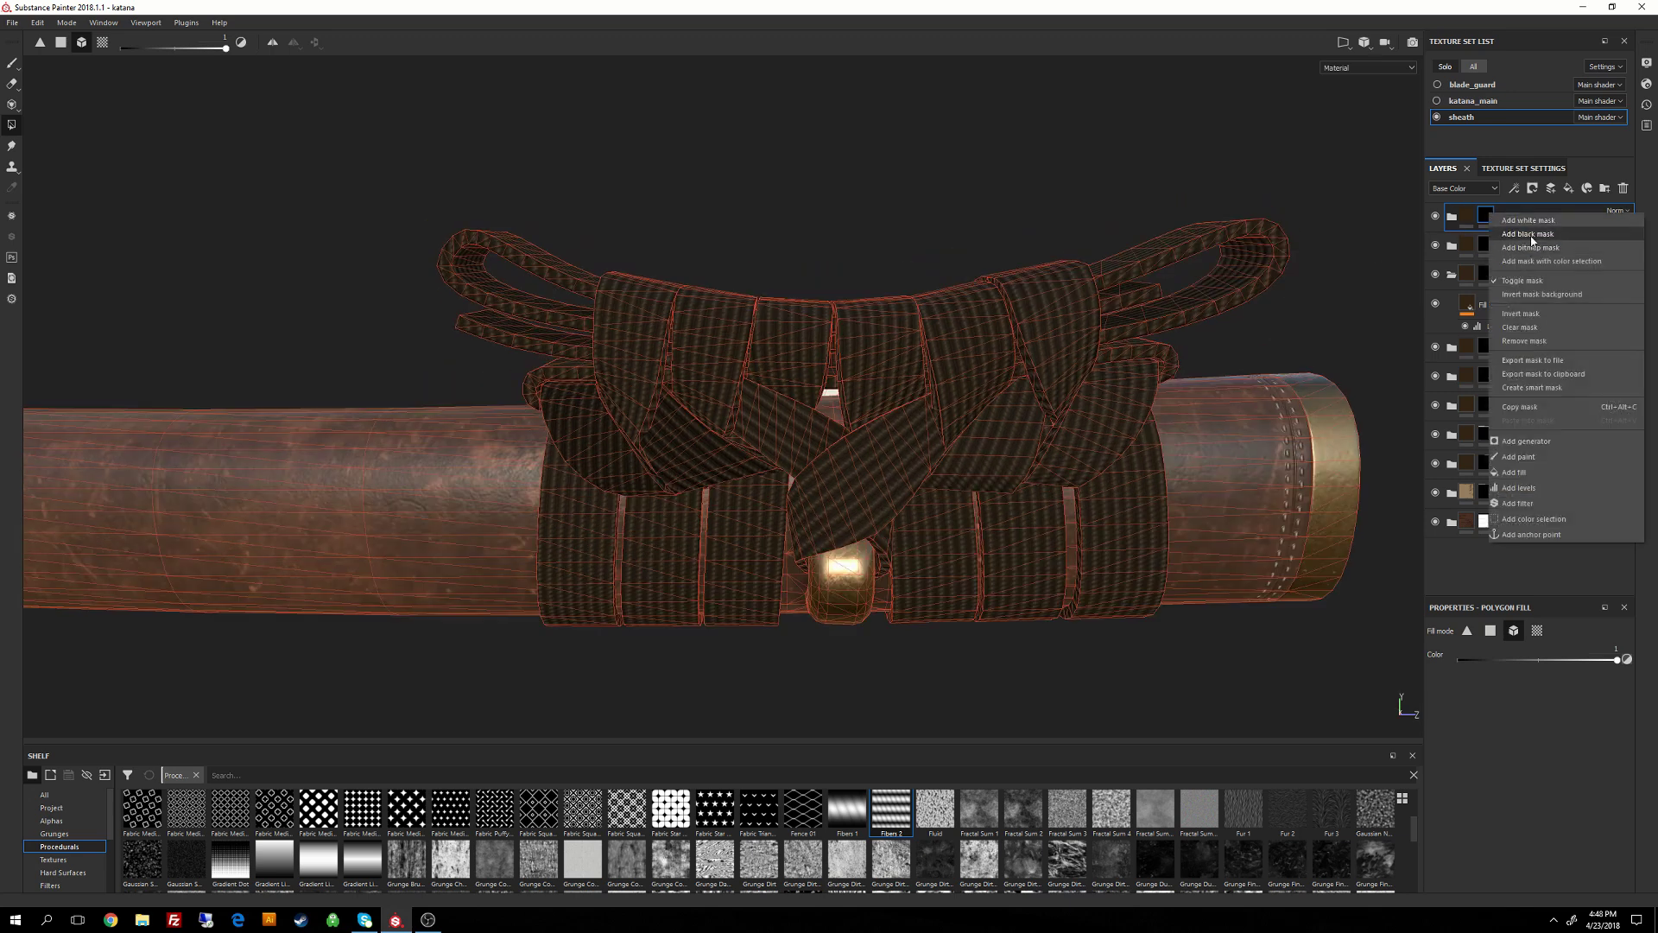
left_click(1533, 237)
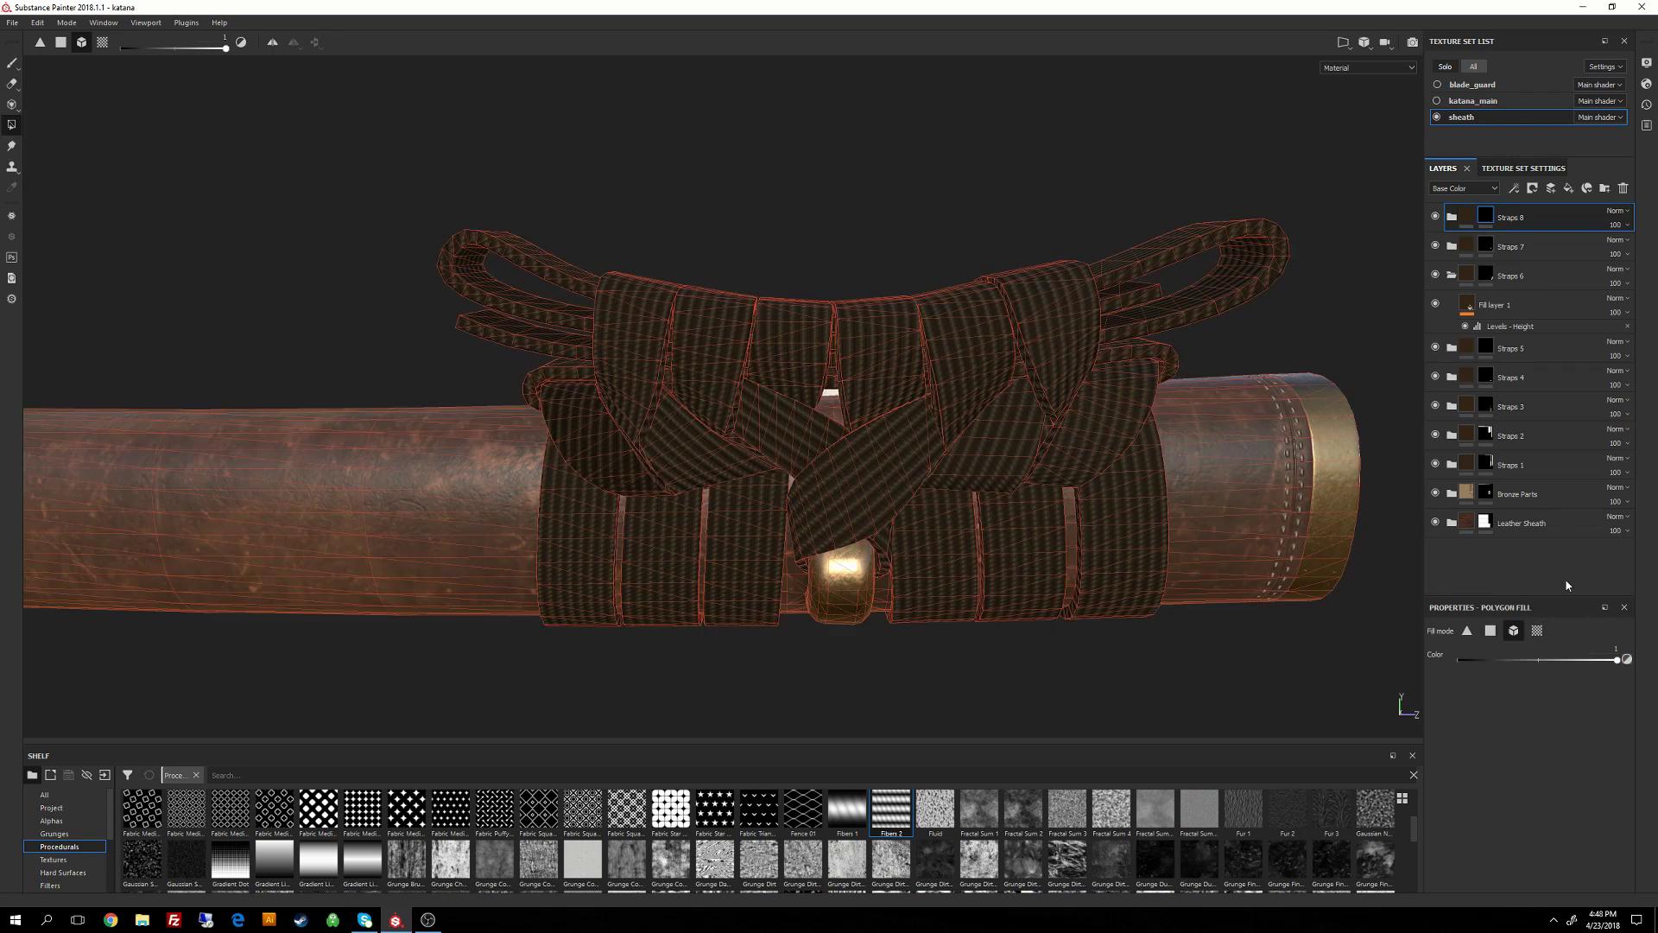
key("ctrl+v")
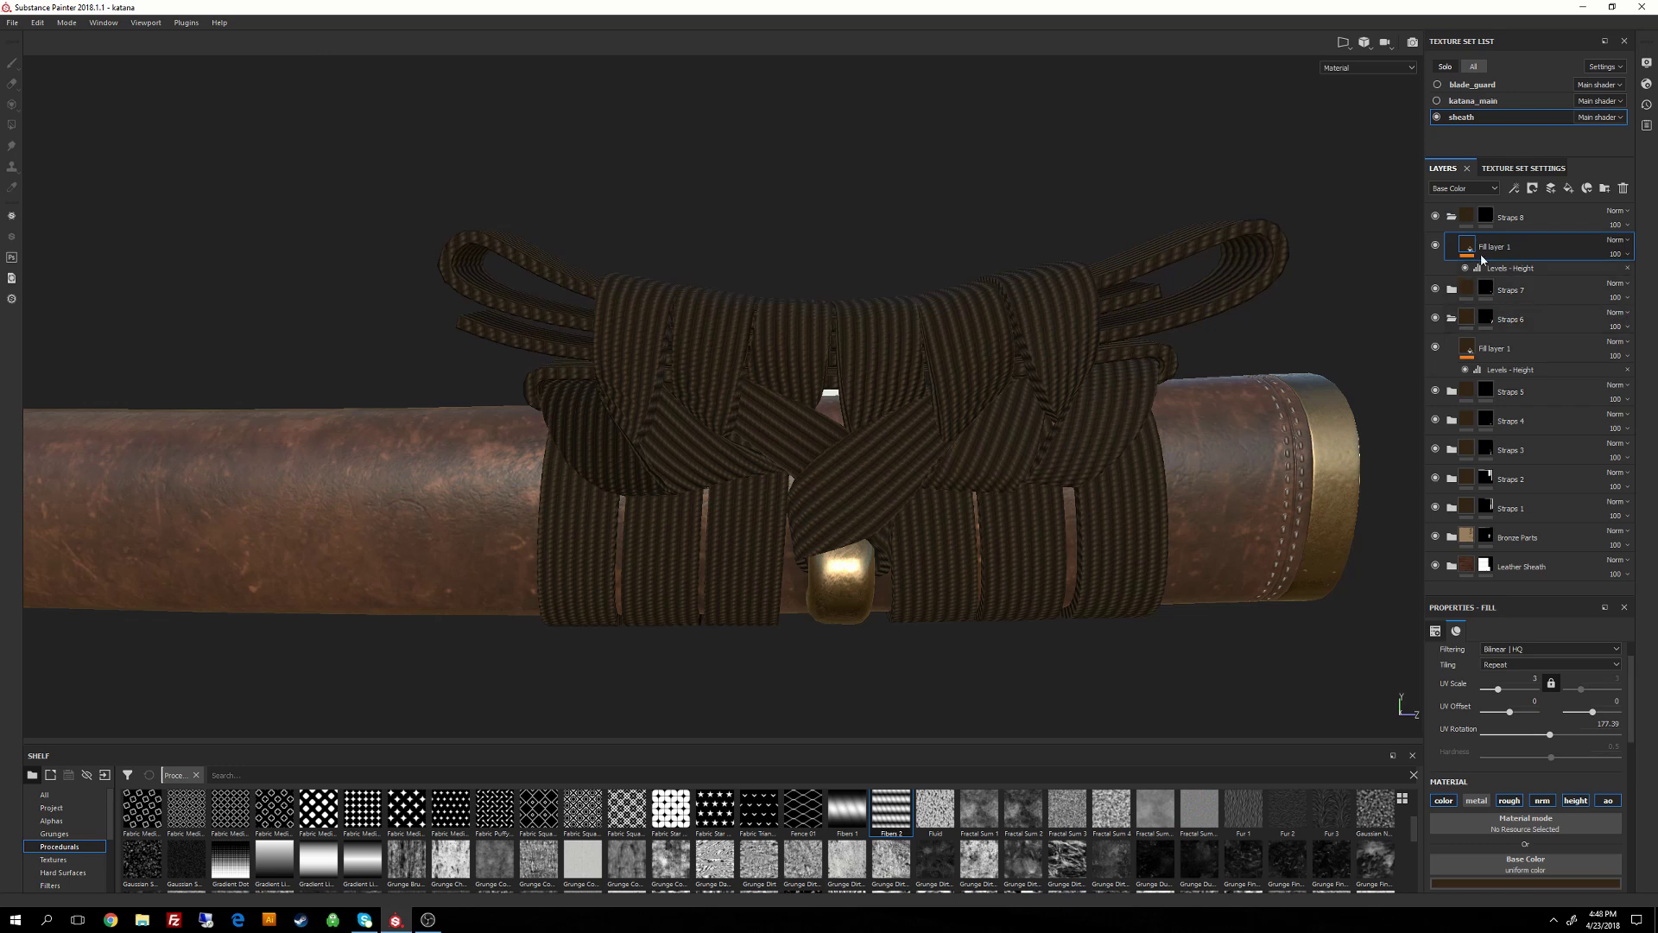
Try a higher UV rotation on the Straps 8 fill layer, undo it and check the folder's mask.
left_click_drag(1549, 739, 1570, 735)
key("ctrl+z")
left_click(1490, 217)
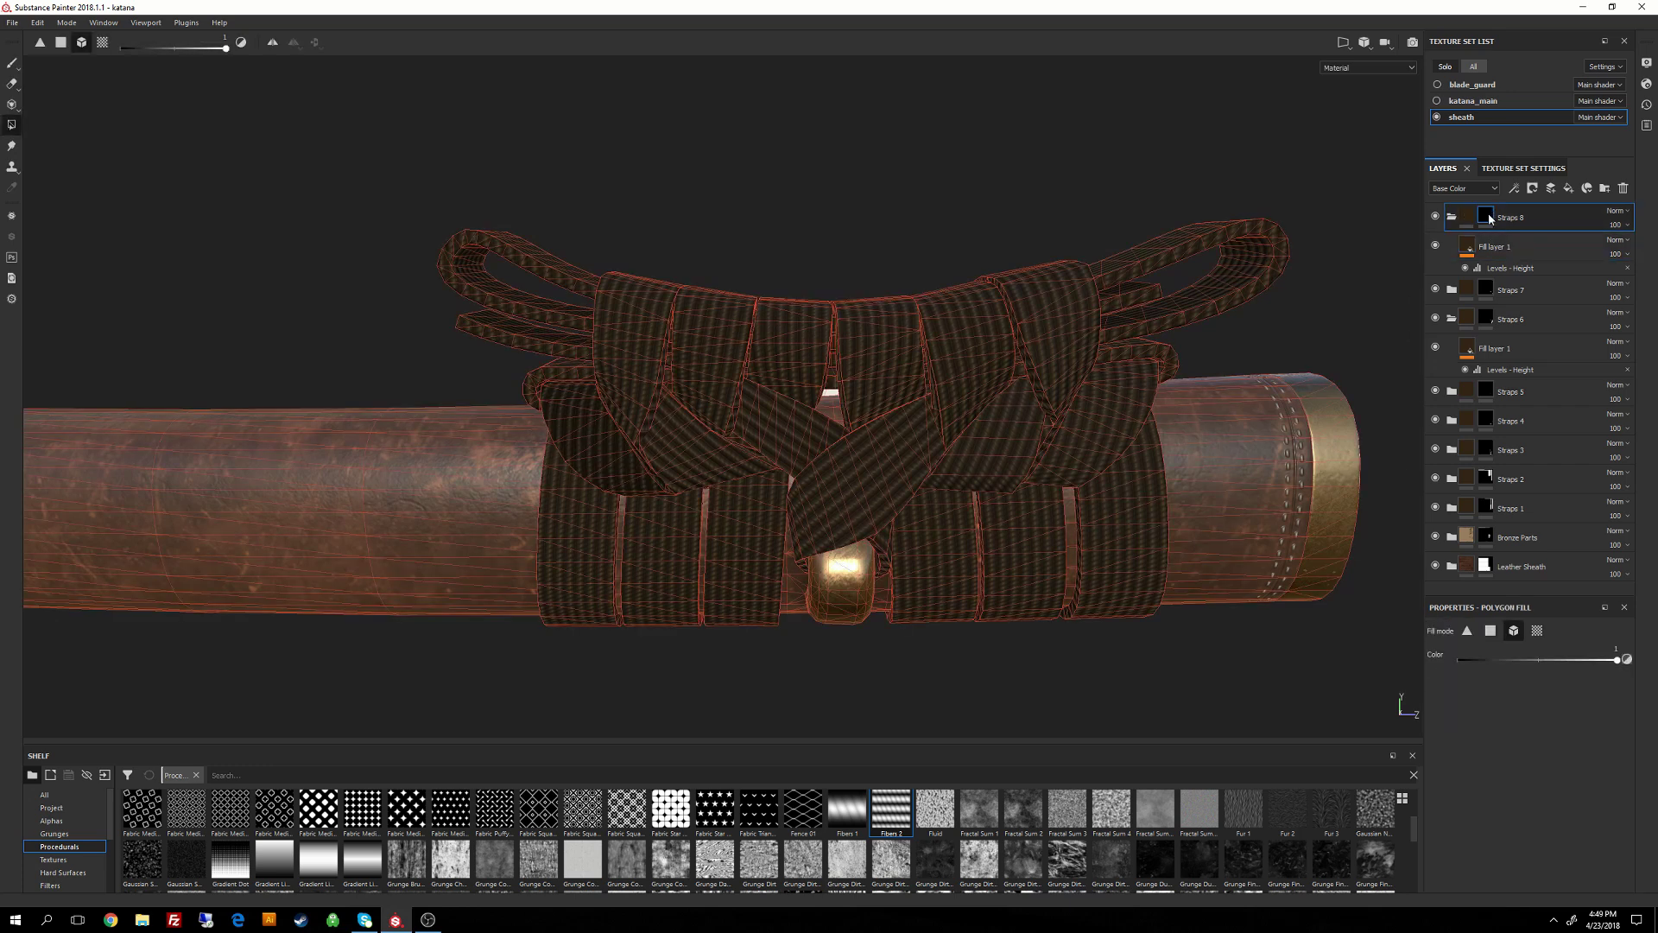
left_click(1488, 218, "alt")
left_click(1468, 217)
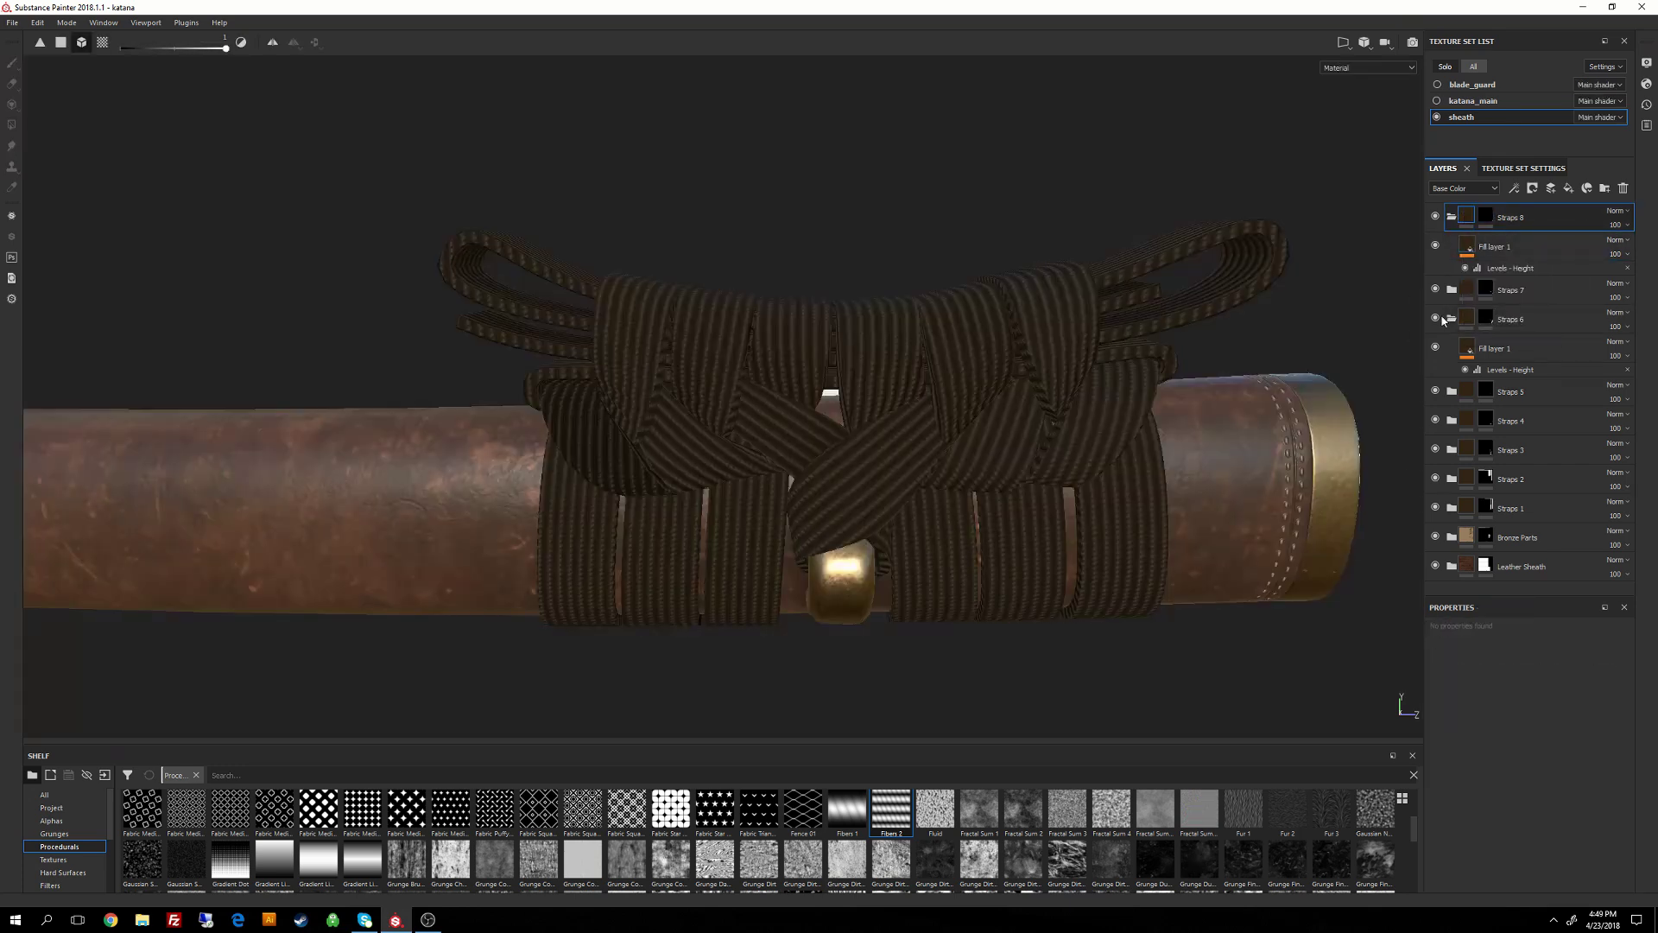
Compare the Straps 7 and Straps 8 masks and set the Straps 8 fill layer's UV rotation to 34.78.
left_click(1468, 249)
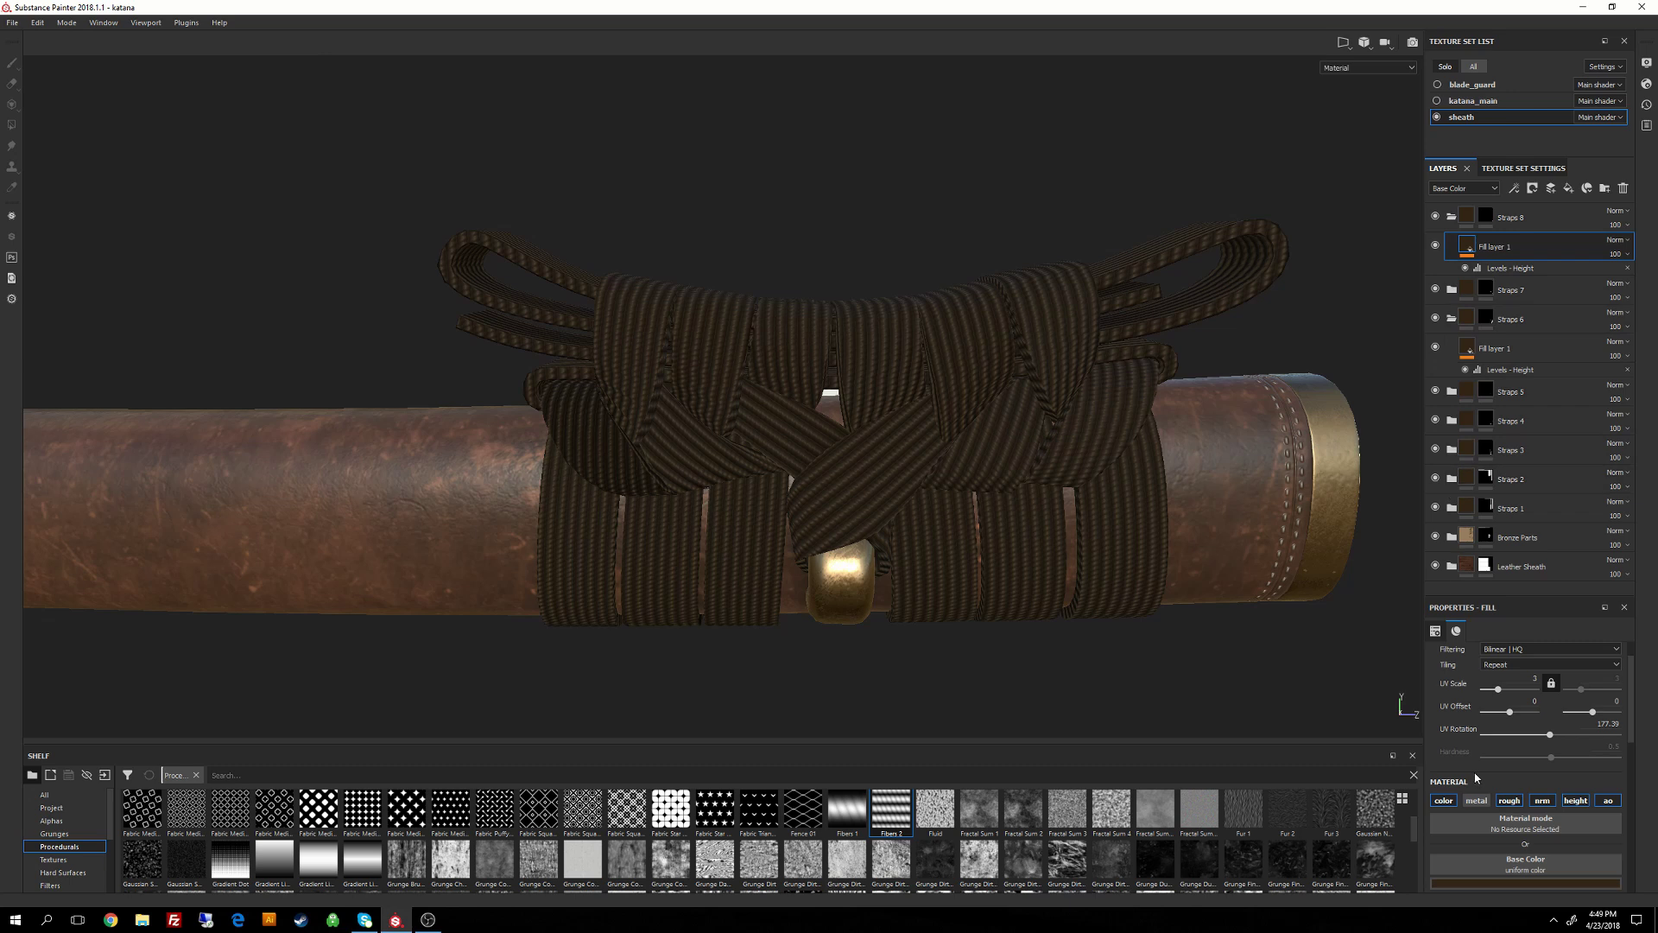
mouse_move(1554, 745)
left_mouse_down()
mouse_move(1528, 738)
mouse_move(1567, 736)
left_mouse_up()
left_click(1601, 723)
key("Return")
left_click(1487, 292)
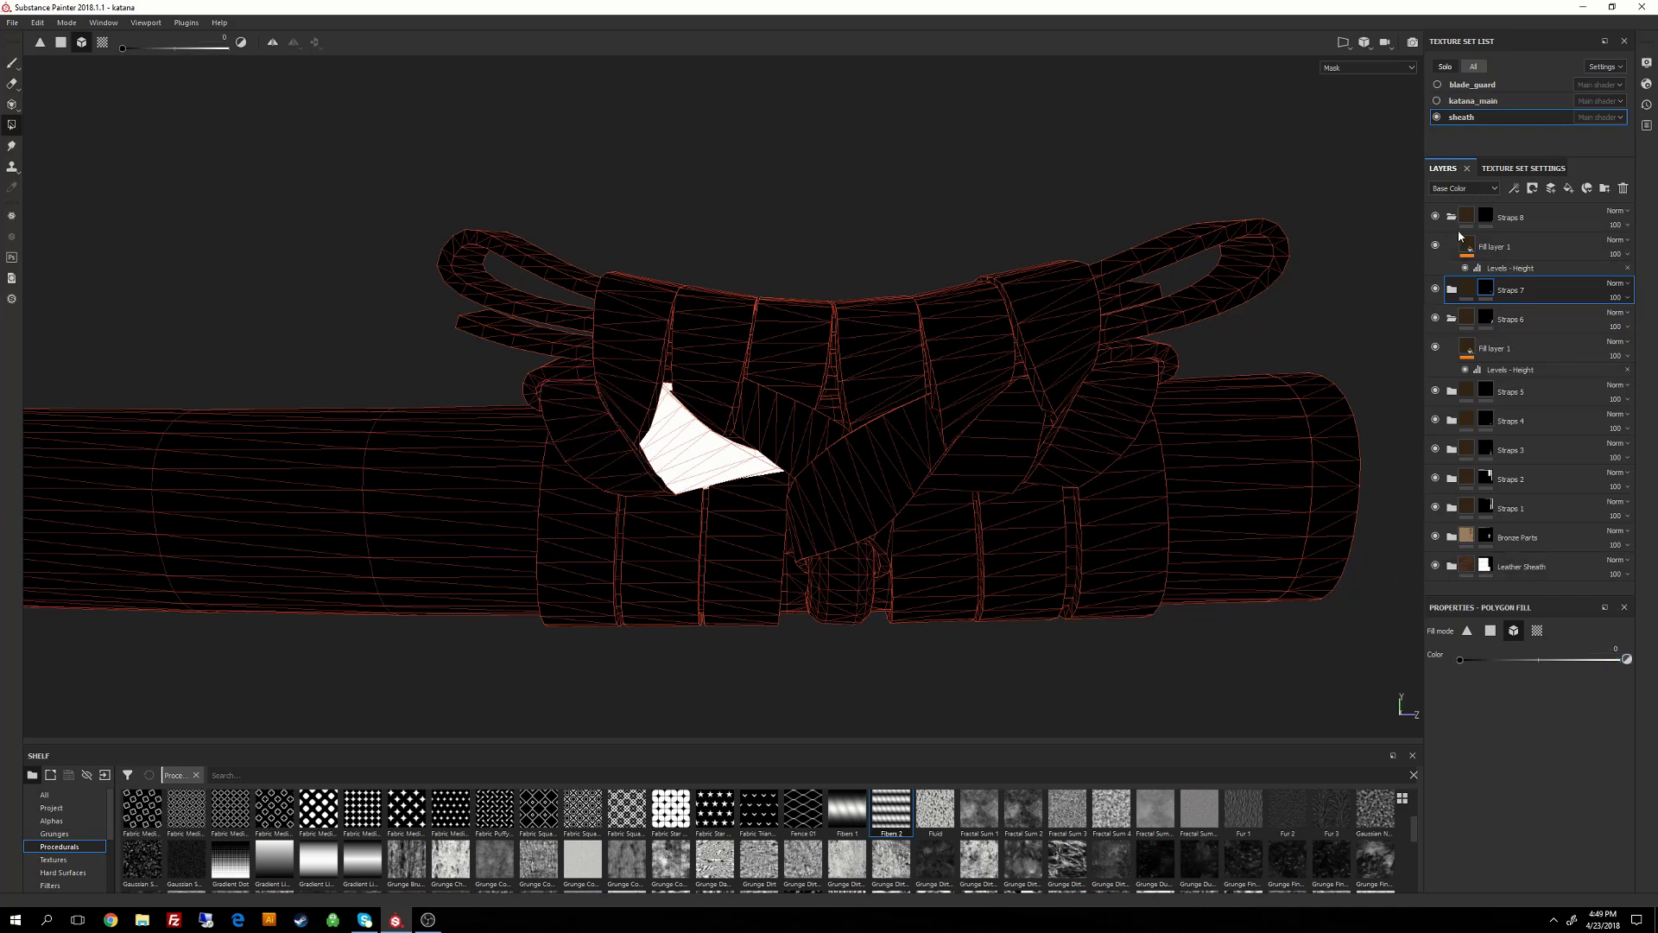
left_click(1487, 215)
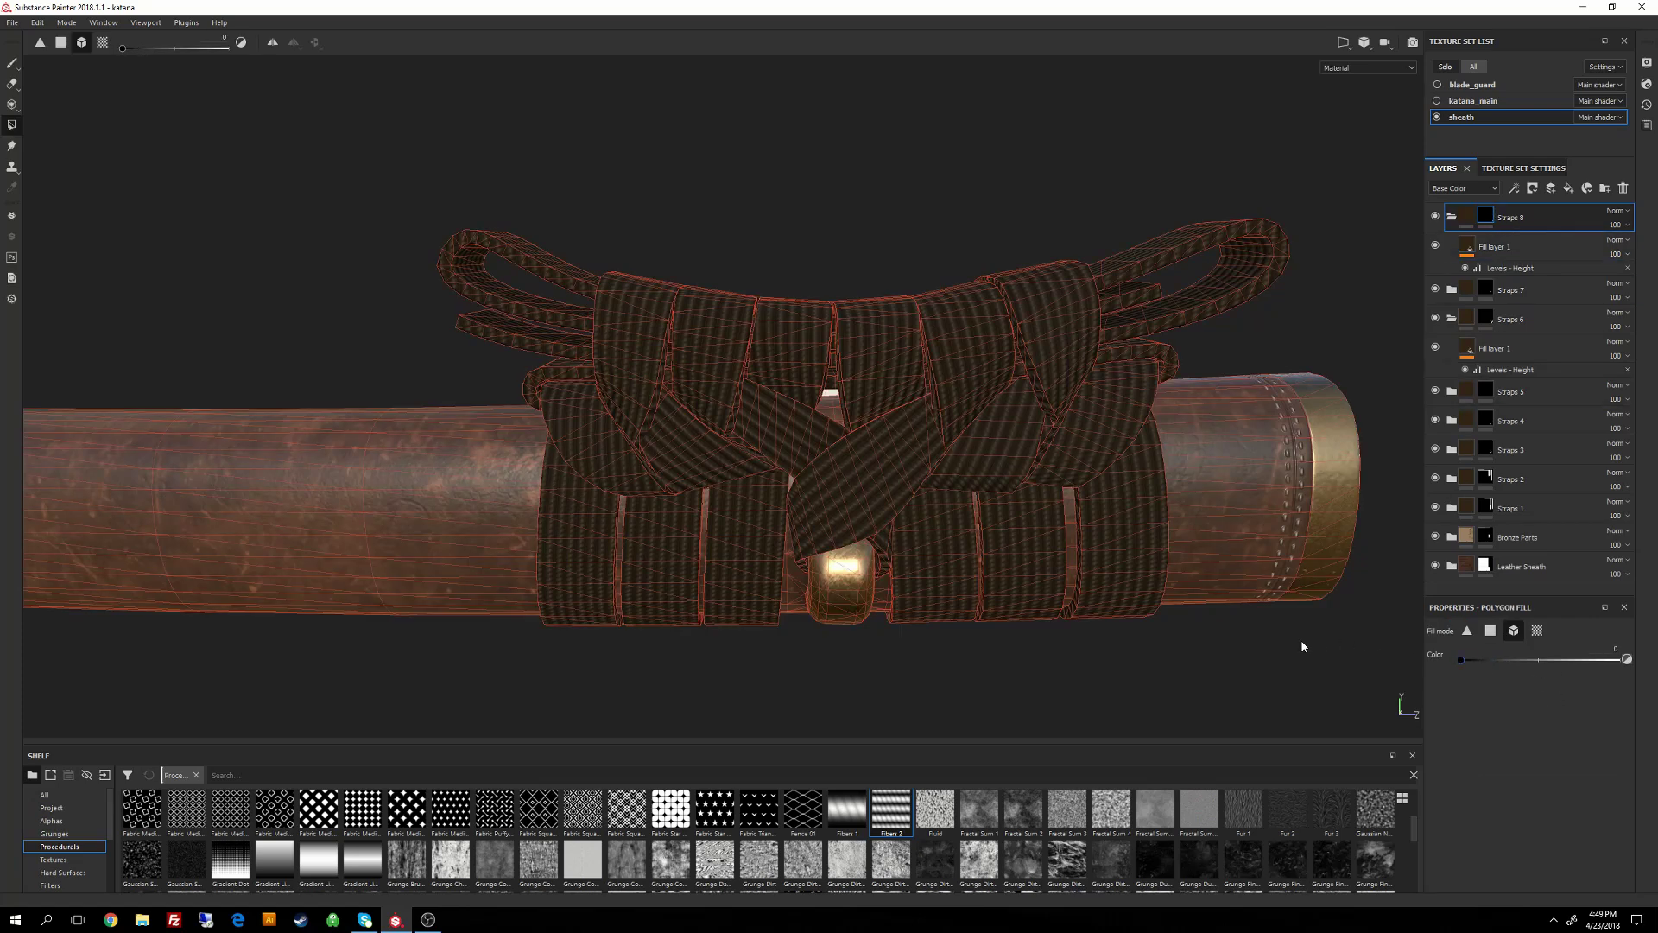
left_click(1520, 248)
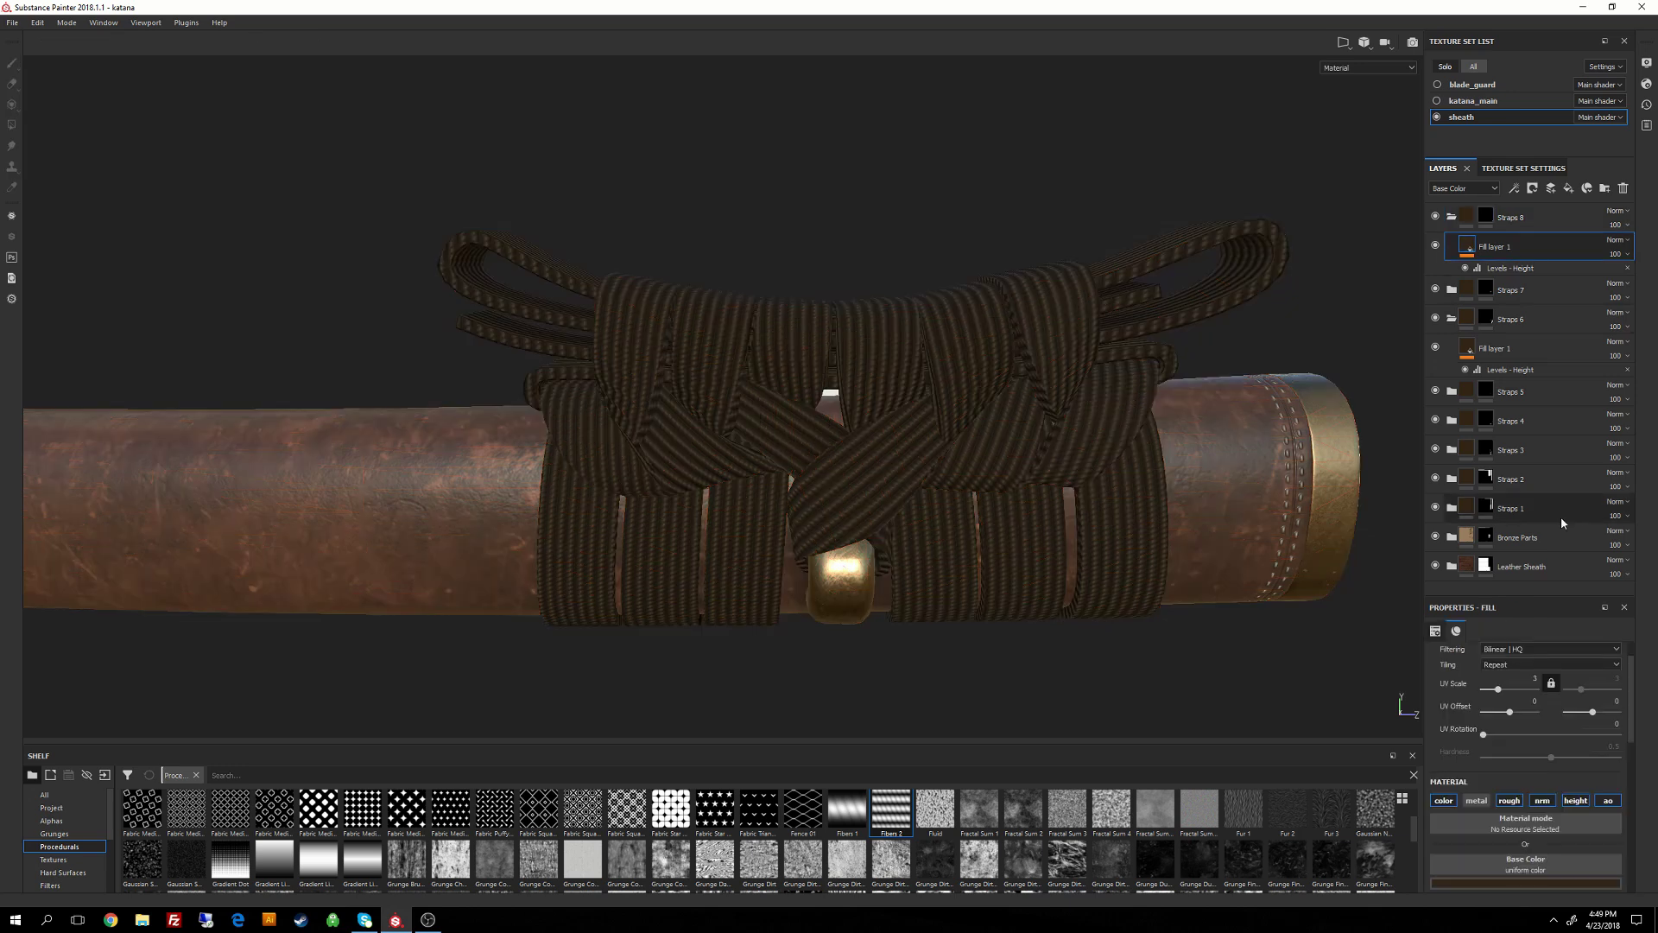
left_click_drag(1486, 737, 1497, 736)
Examine the straps around the whole sheath, ending close up on the untextured straps at its back side.
scroll(1184, 630, "down", 5)
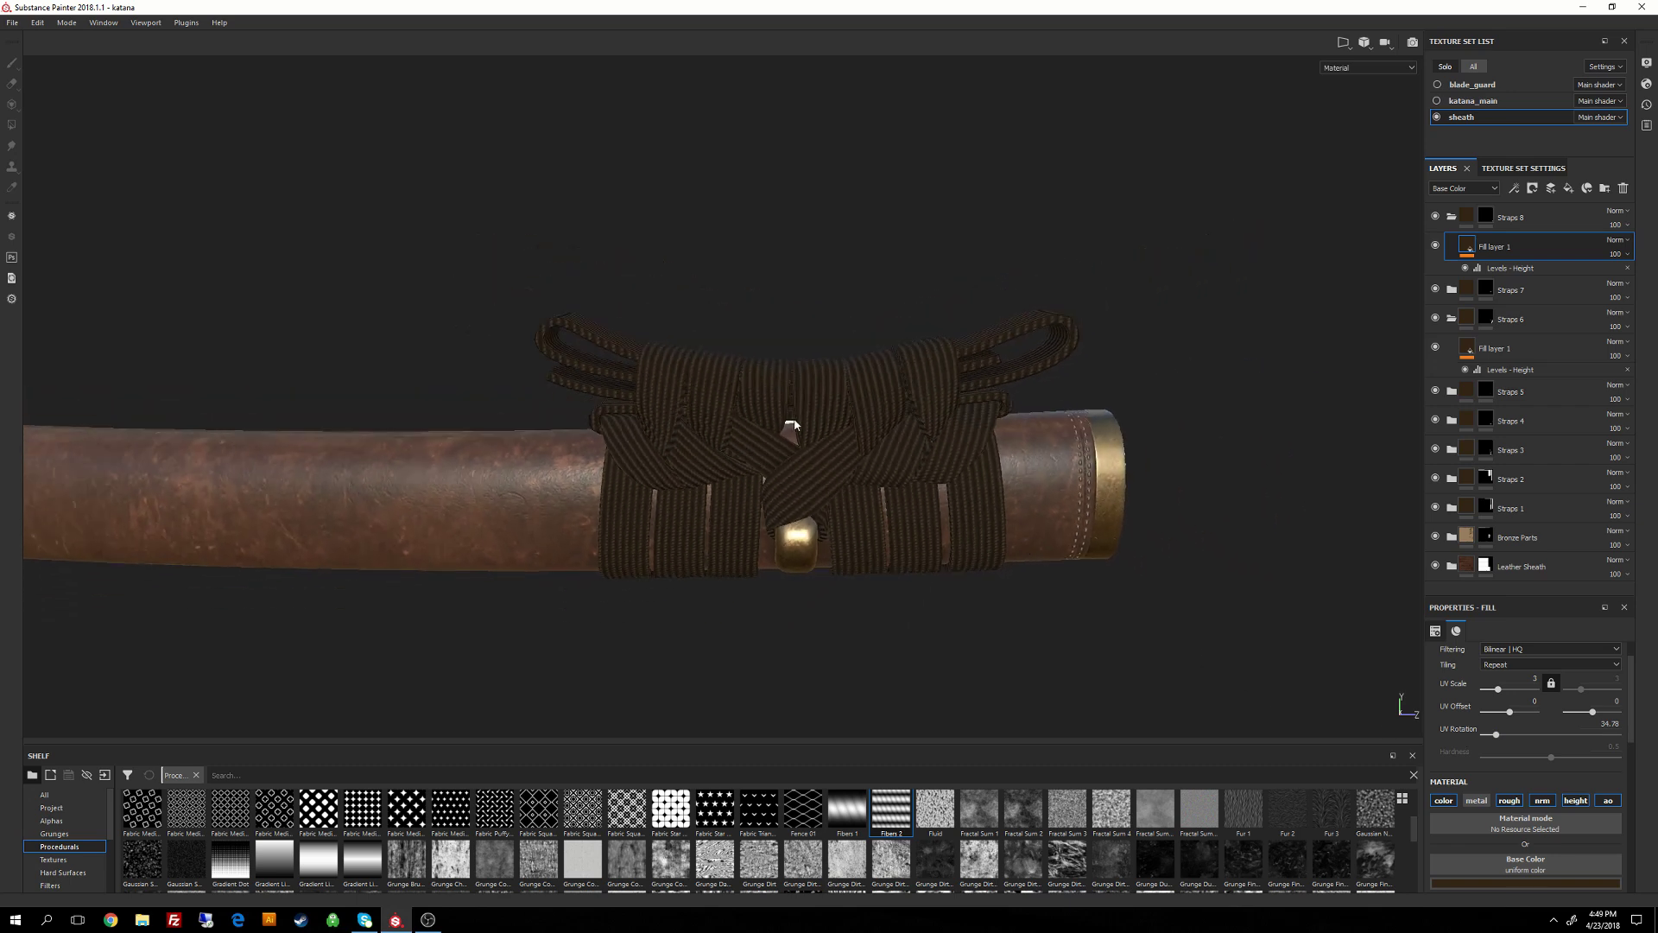
left_click_drag(876, 520, 746, 493, "alt")
left_click_drag(858, 562, 779, 405, "alt")
left_click_drag(965, 510, 877, 320, "alt")
right_click_drag(877, 320, 759, 402, "alt")
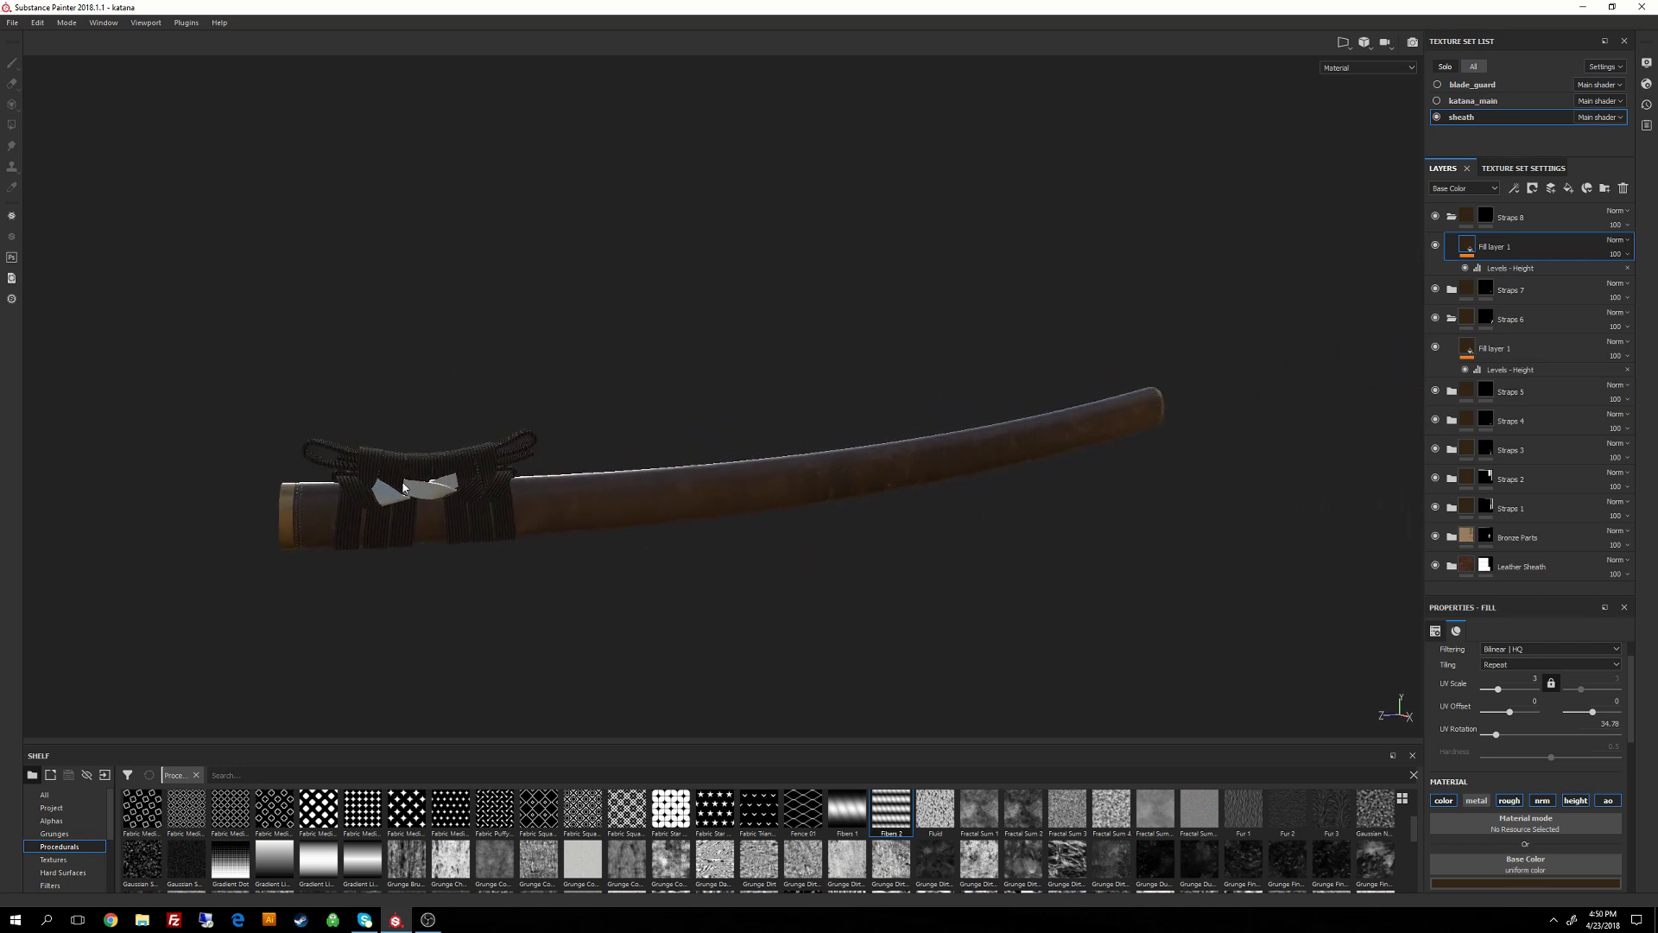
left_click_drag(403, 486, 982, 496, "alt")
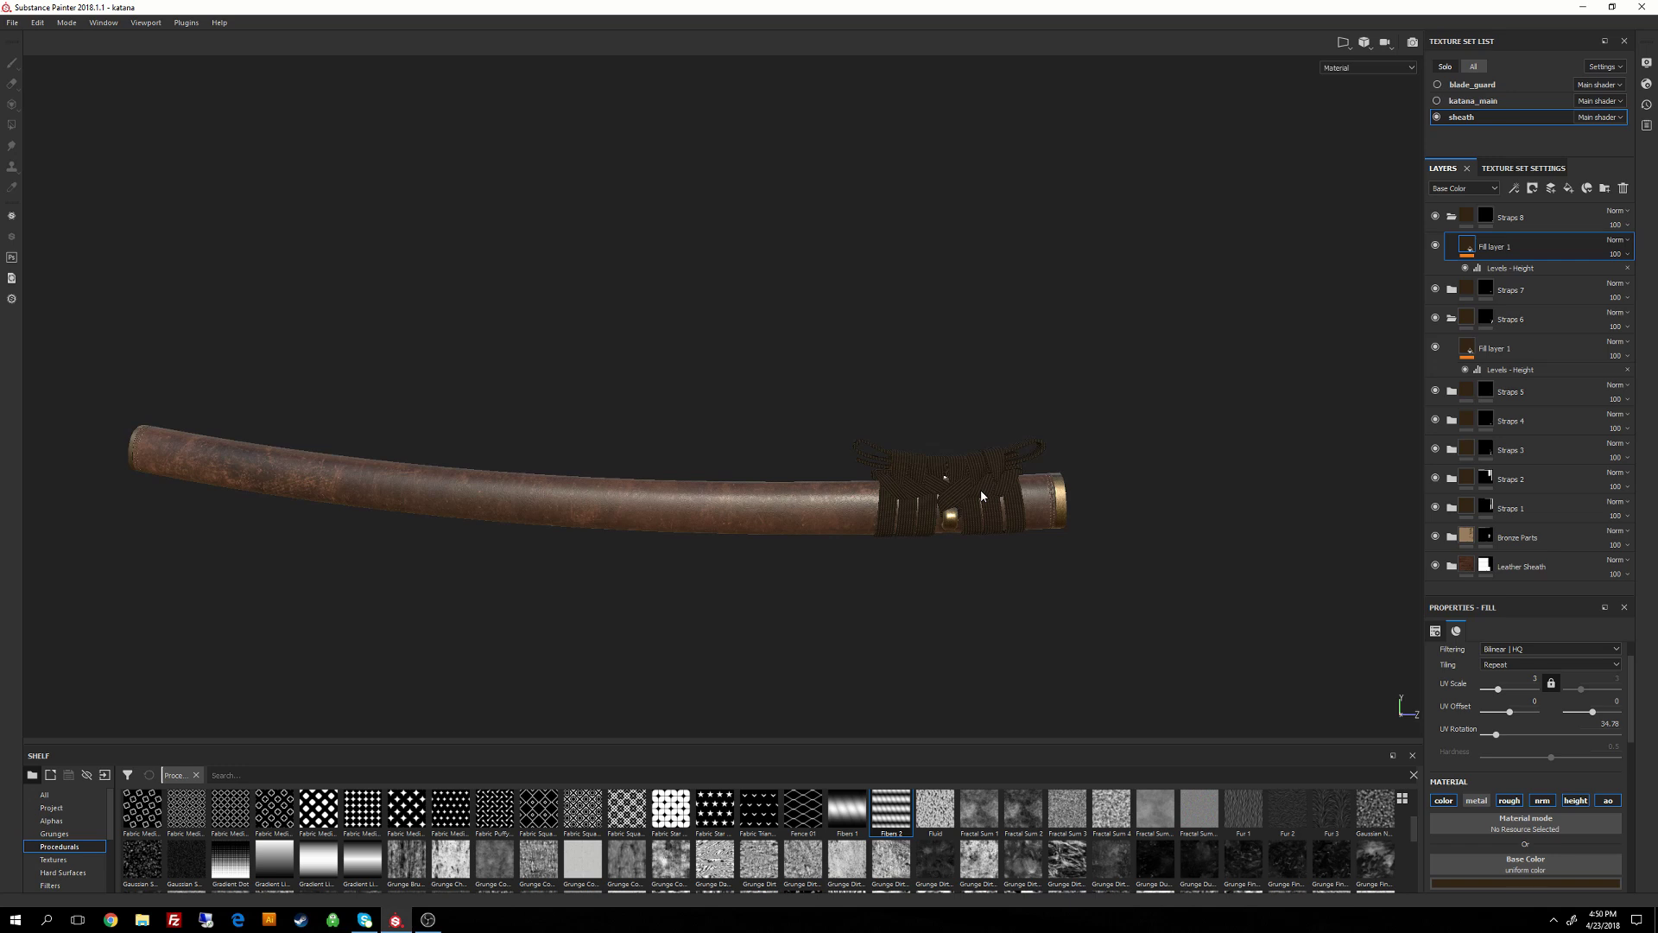
left_click_drag(925, 441, 674, 418, "alt")
right_click_drag(674, 418, 784, 558, "alt")
left_click_drag(945, 391, 803, 453, "alt")
right_click_drag(803, 453, 829, 480, "alt")
Duplicate the Straps 8 folder as Straps 9 and mask it to the separate white diagonal strap on the sheath's back.
key("ctrl+d")
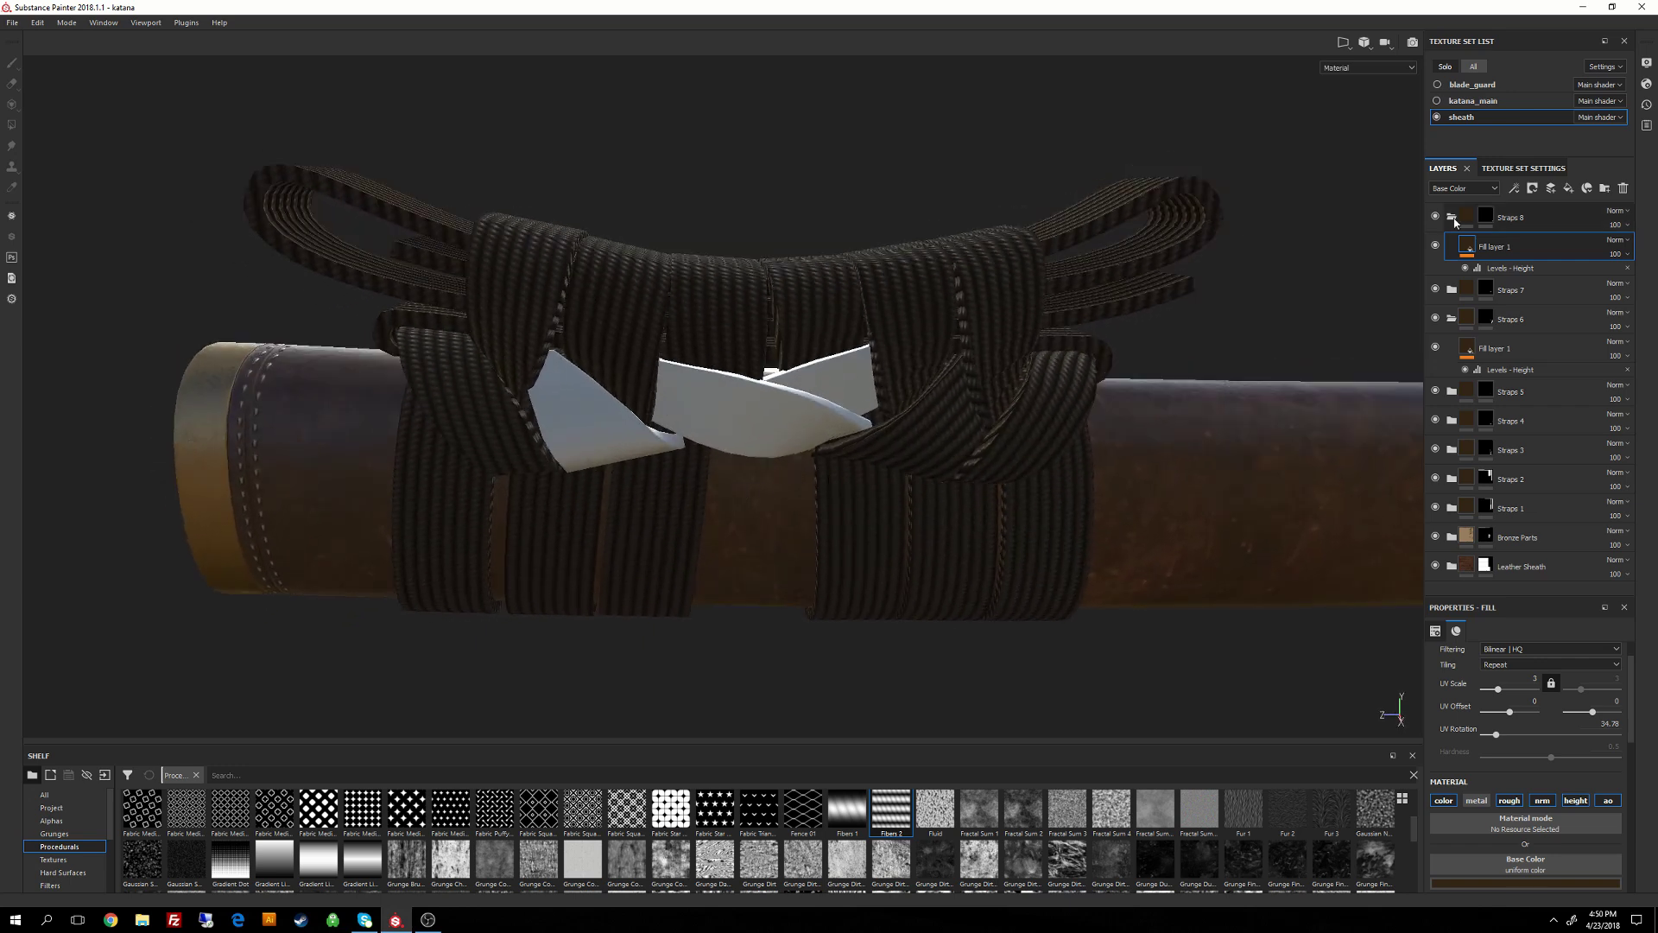
double_click(1527, 216)
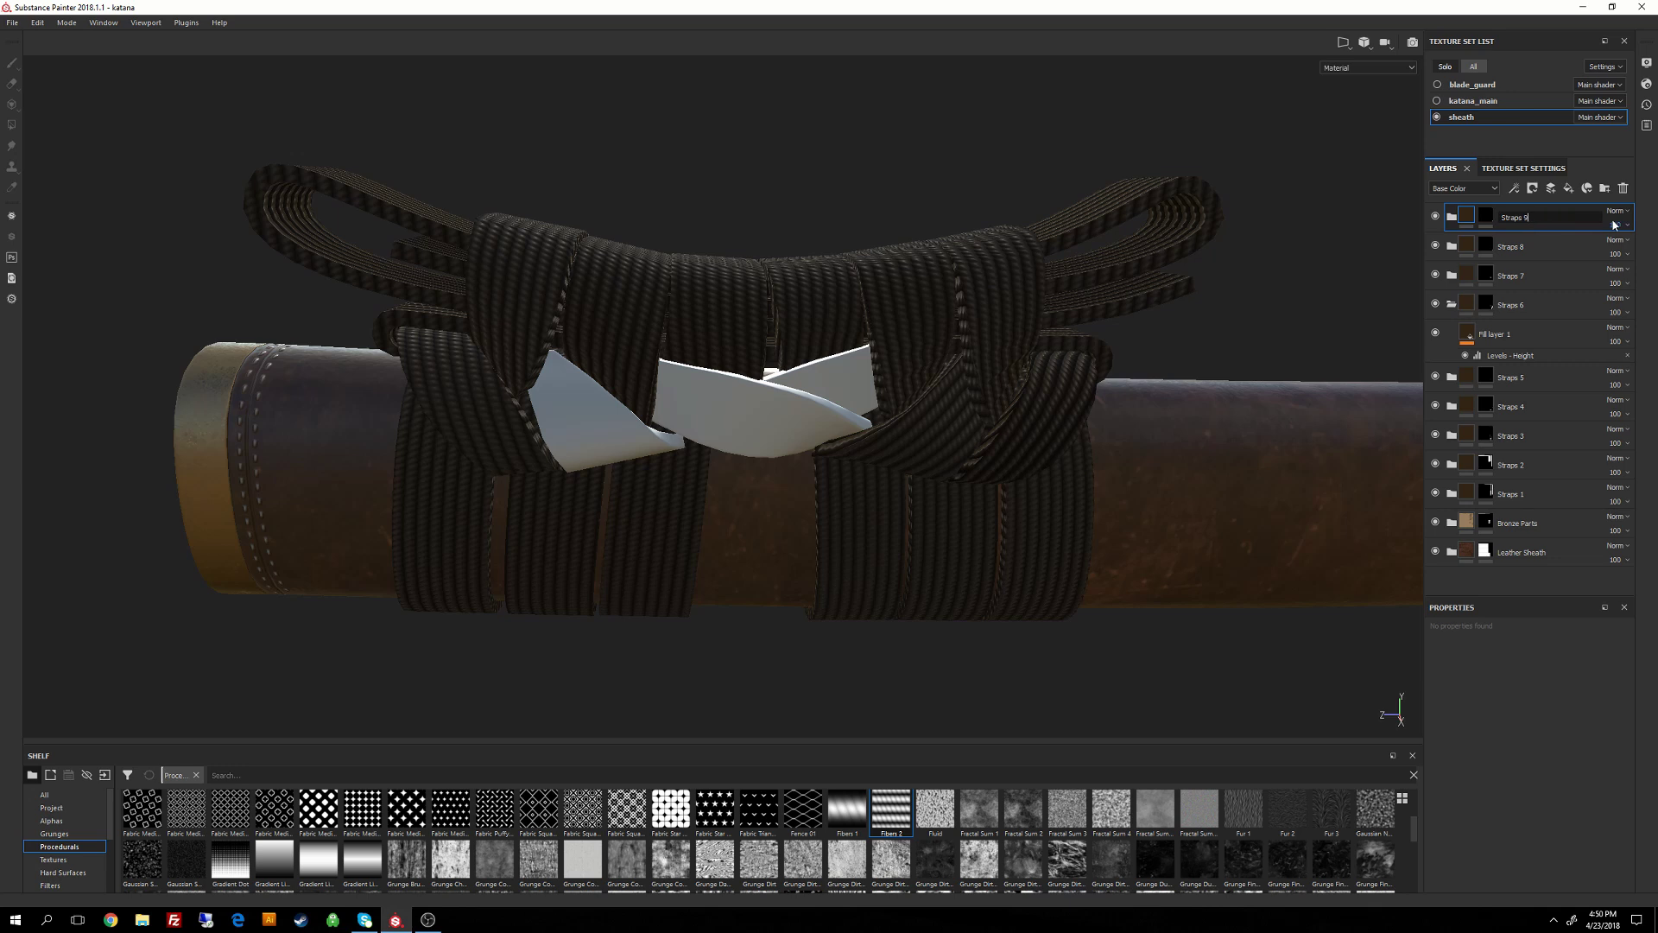
key("4")
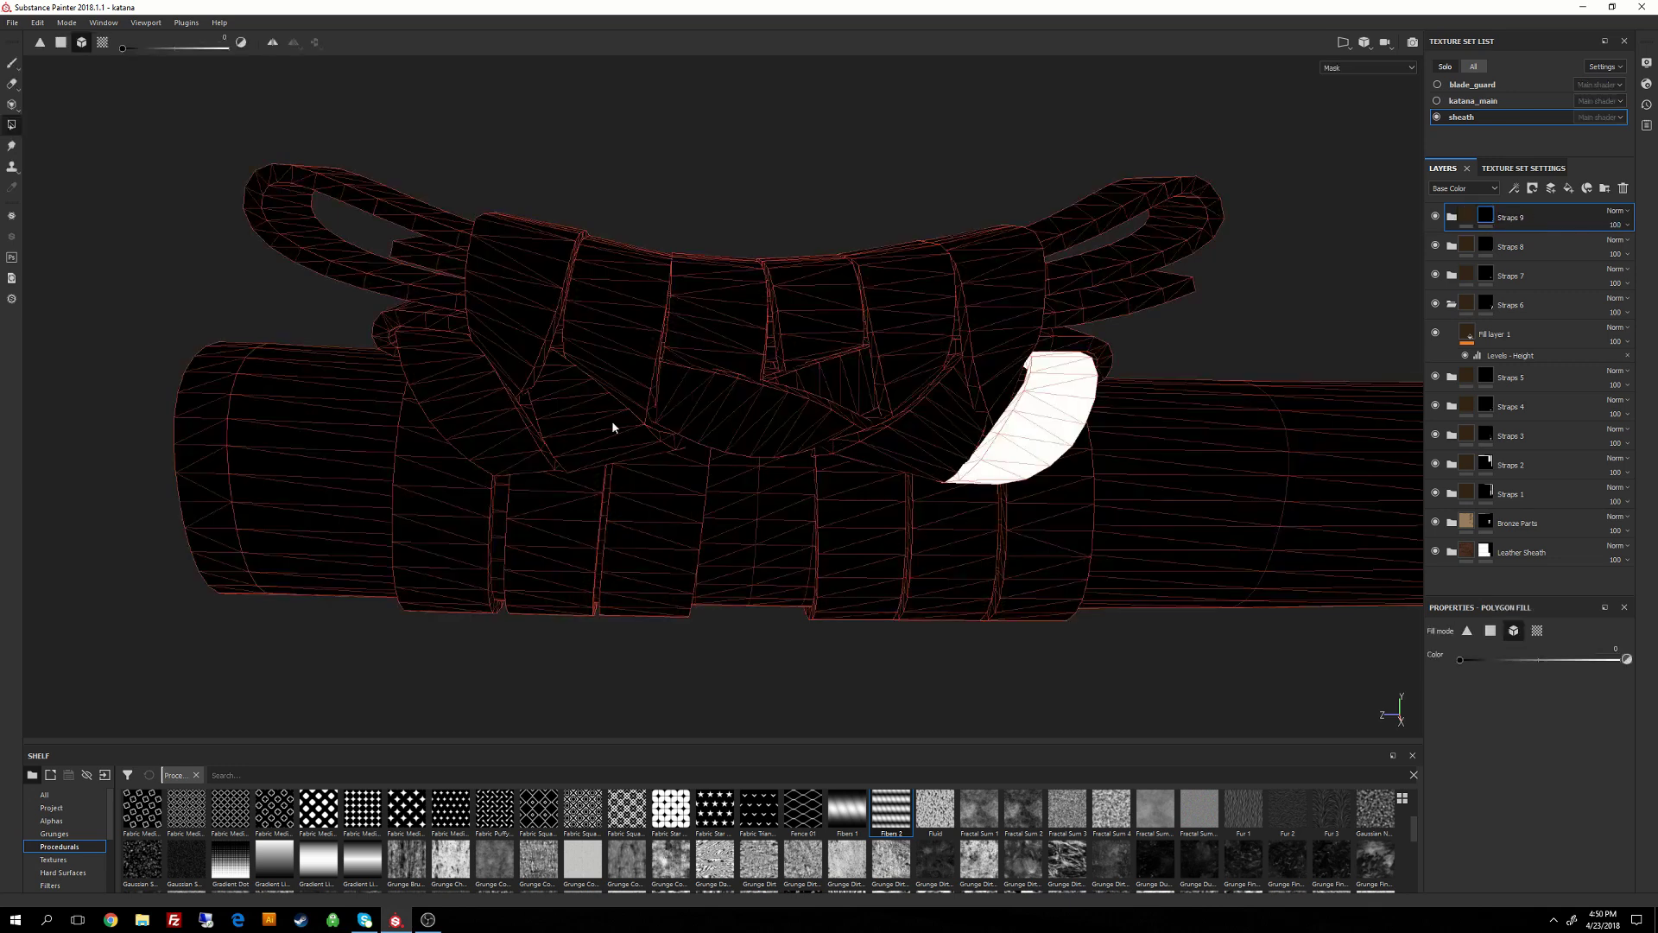
left_click(672, 401)
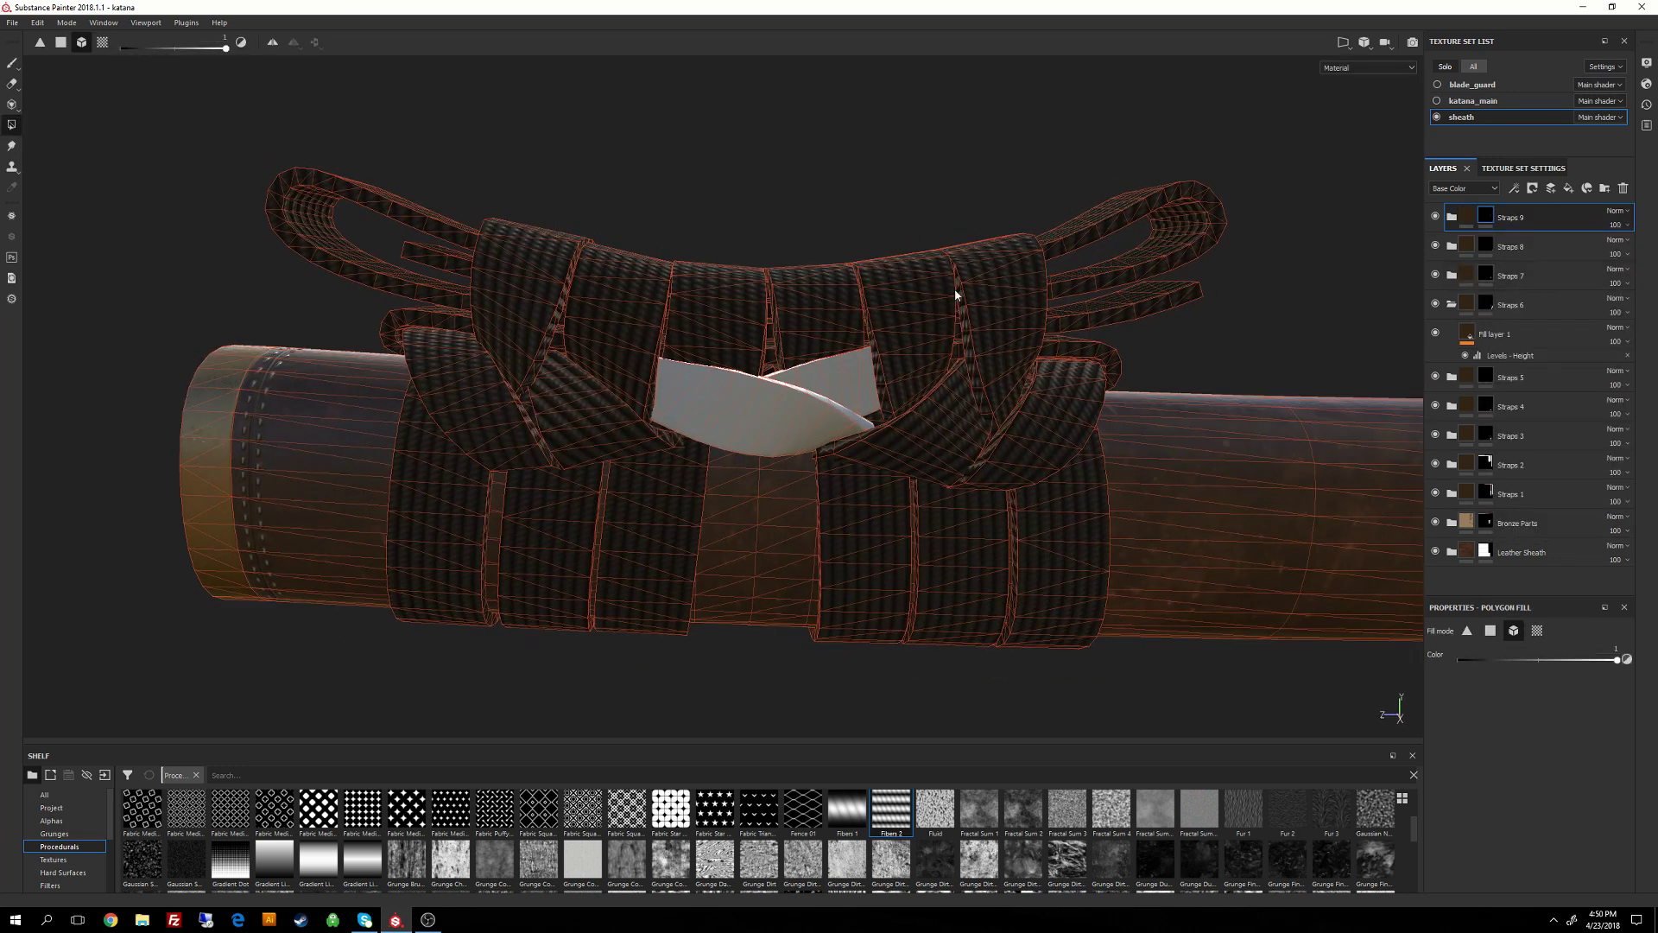
Adjust the UV rotation of the Straps 9 fill layer to align the weave with its diagonal strap.
left_click(1452, 216)
left_click(1483, 251)
left_click_drag(1495, 736, 1495, 736)
left_click(1452, 217)
Duplicate the Straps 9 folder, clear the copy's mask and fill in the front crossed strap at the back, with a UV rotation of 86.96.
right_click(1485, 217)
left_click(1520, 329)
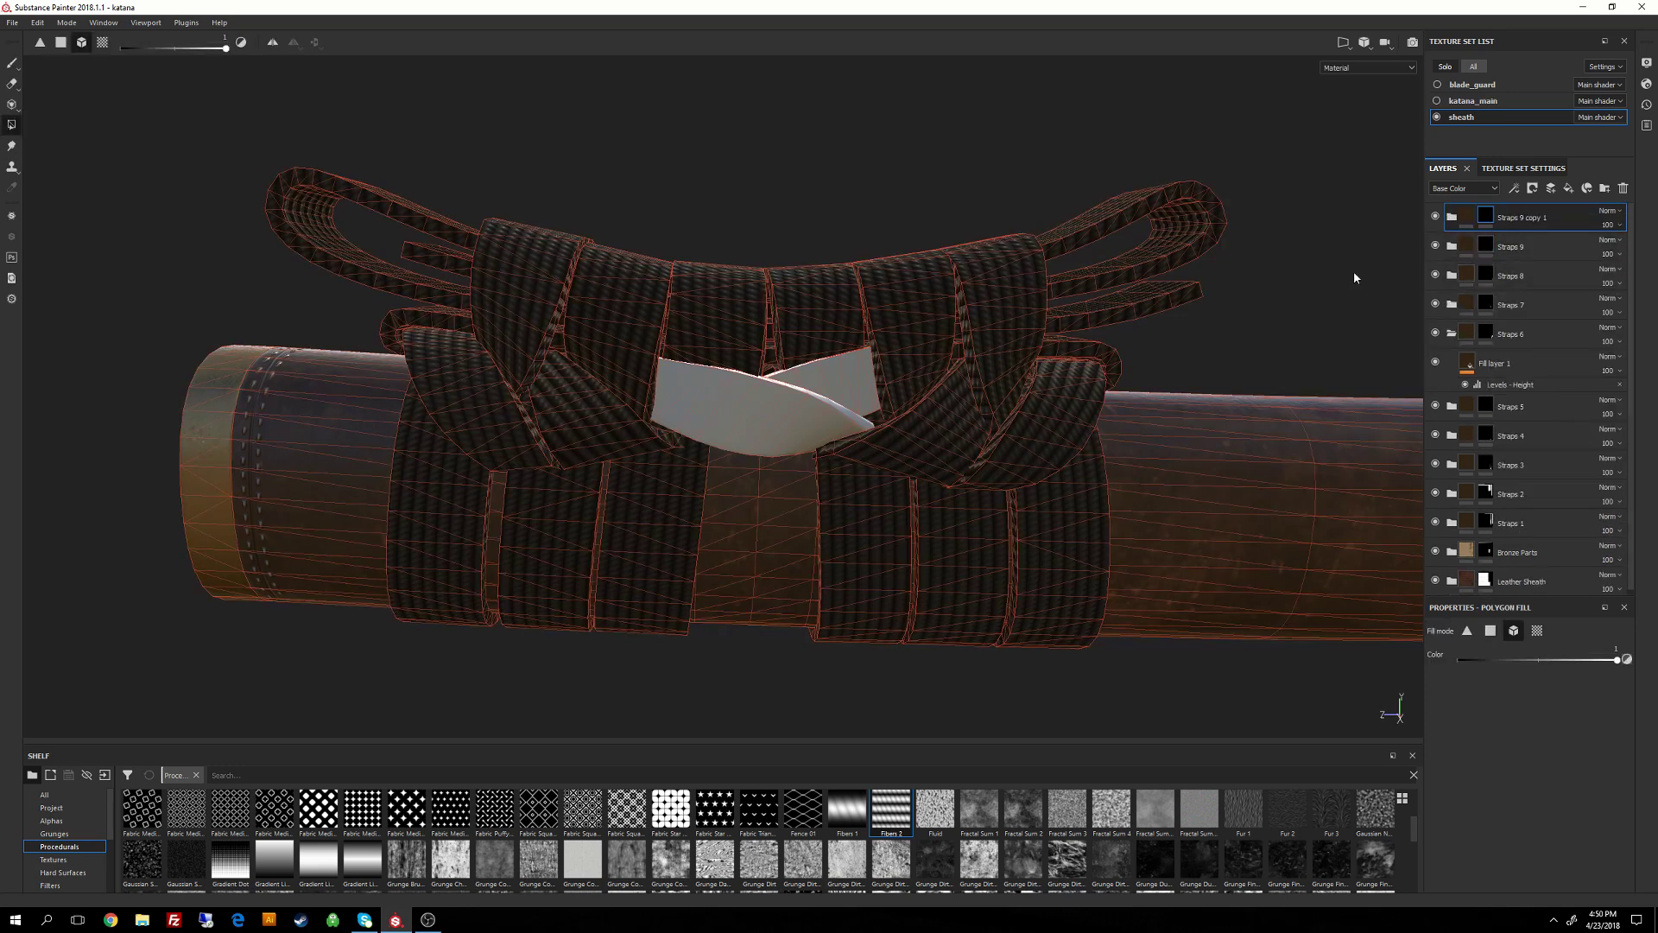
left_click_drag(863, 393, 773, 406, "alt")
left_click(770, 406)
left_click(1466, 216)
left_click(1452, 217)
left_click(1494, 247)
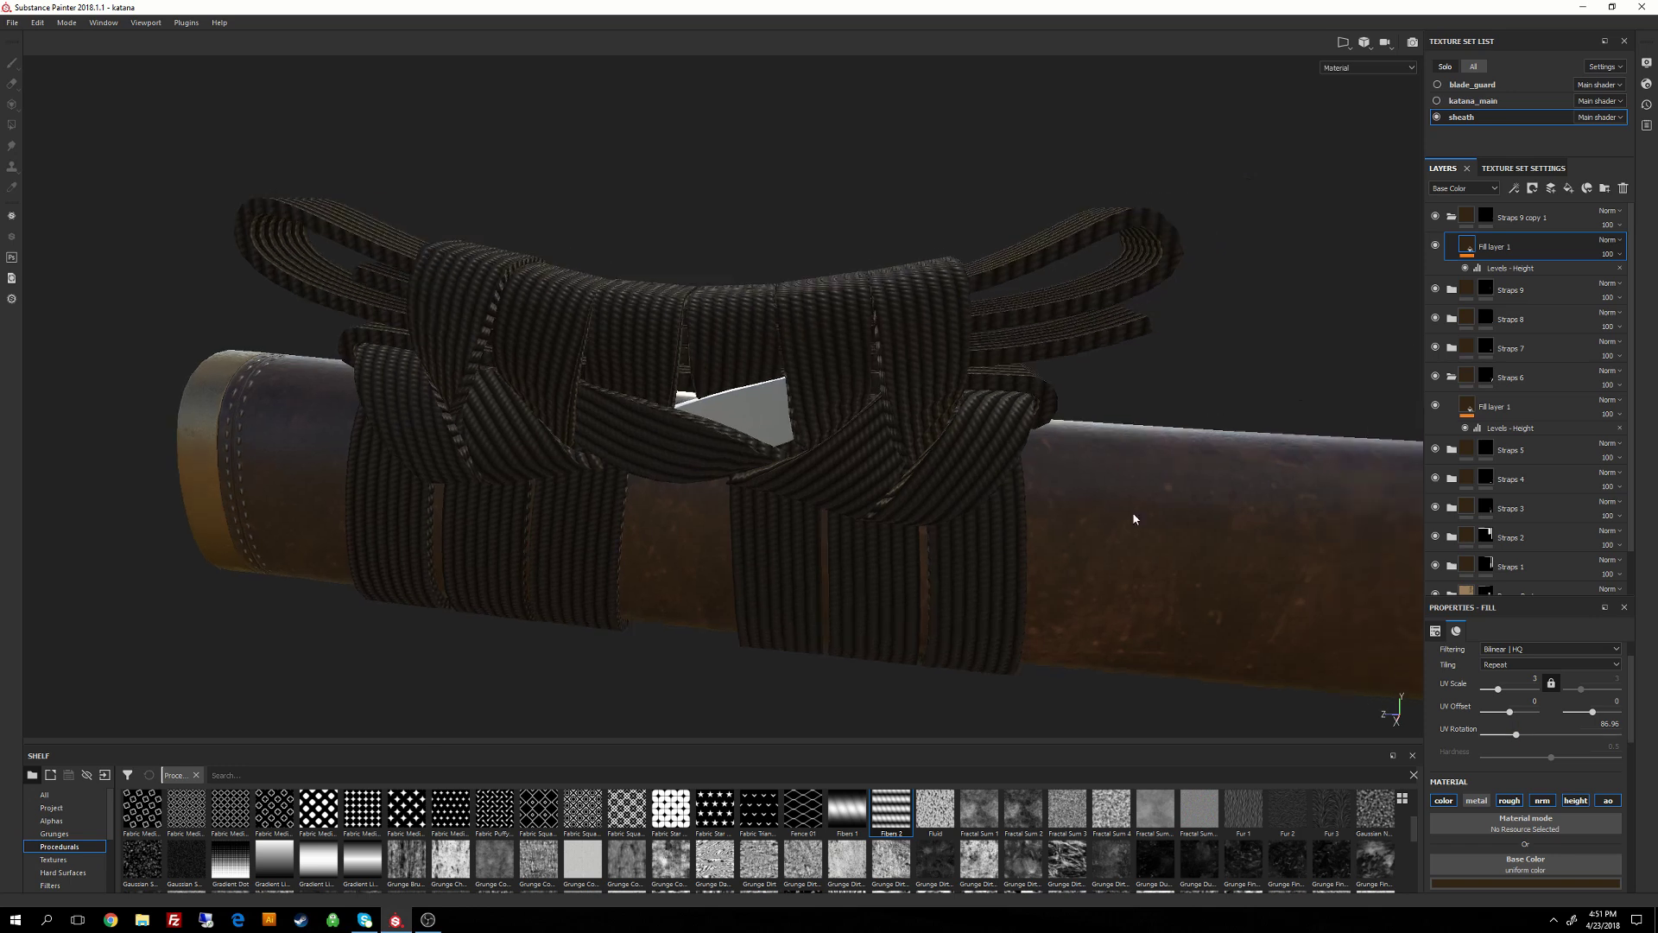
Duplicate the Straps 9 copy 1 folder, reset the new copy's mask to black and add the last white strap behind the crossing.
left_click(1546, 217)
key("ctrl+d")
left_click(1452, 216)
left_click(1494, 247)
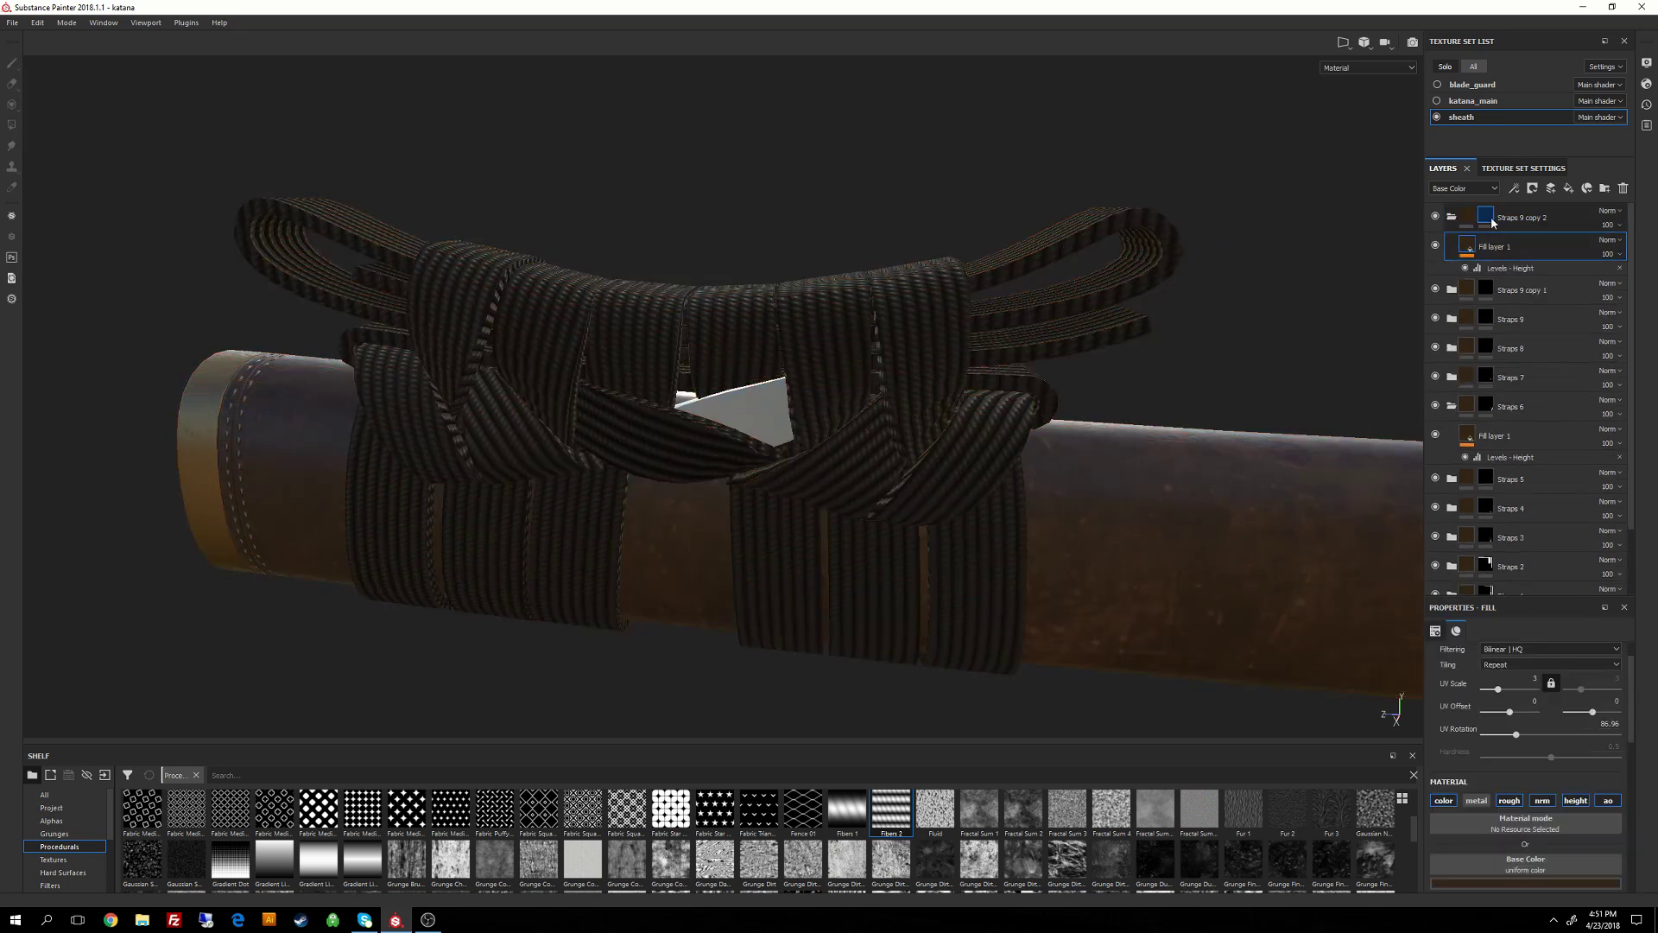
key("4")
left_click(1520, 217)
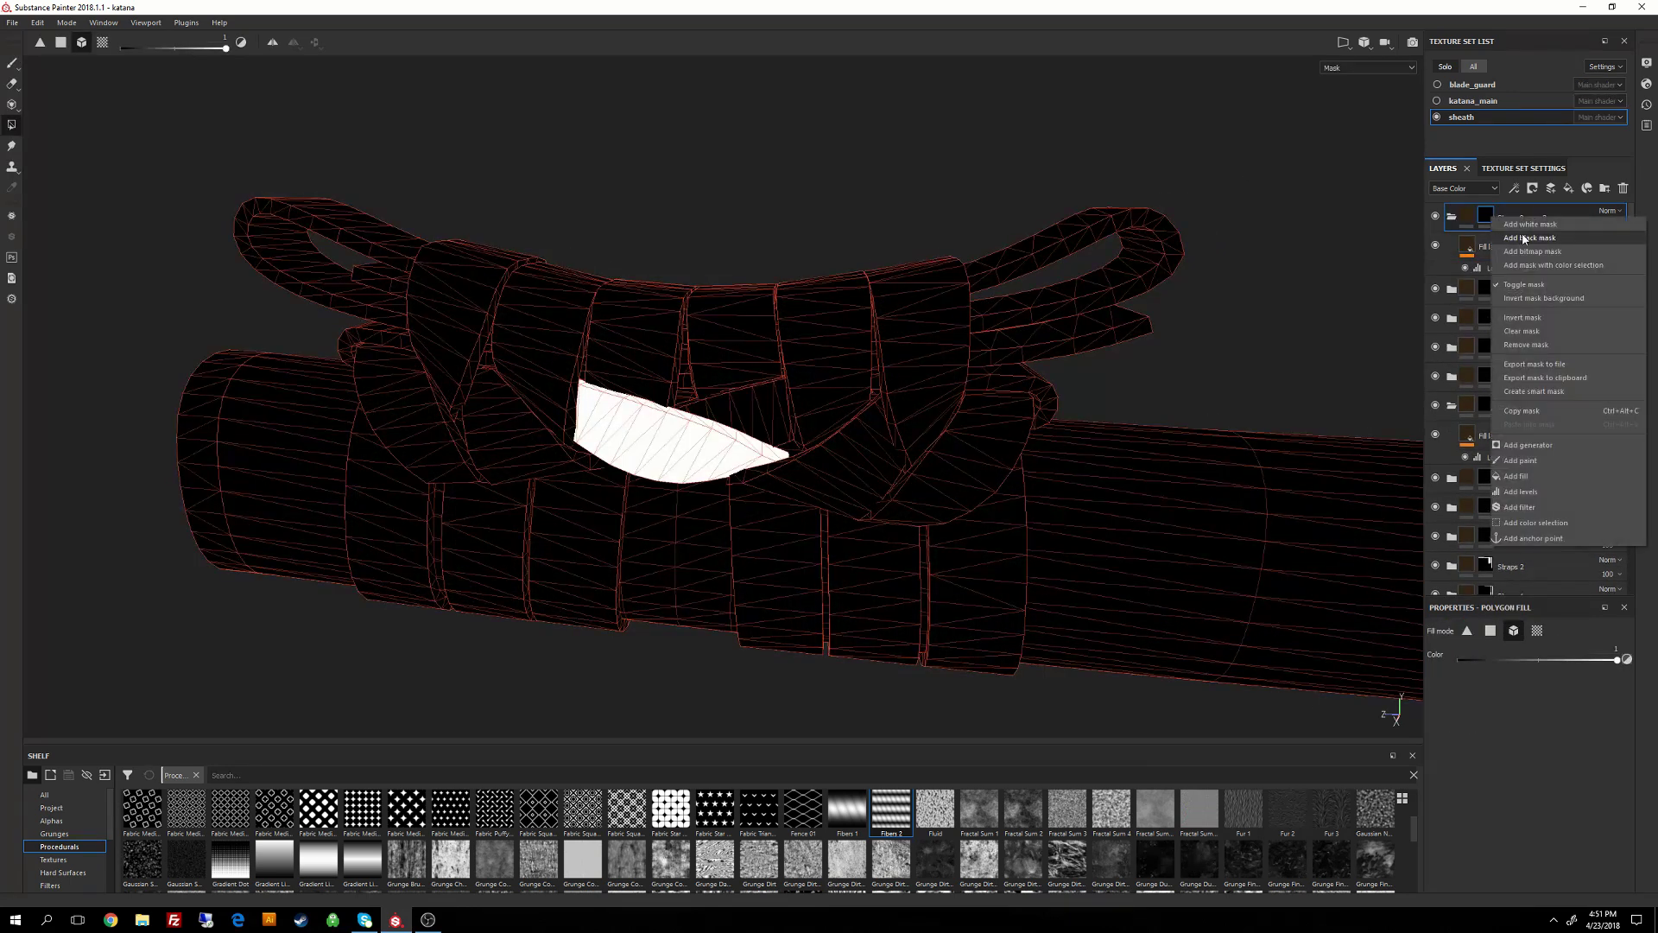
left_click_drag(1035, 365, 898, 406, "alt")
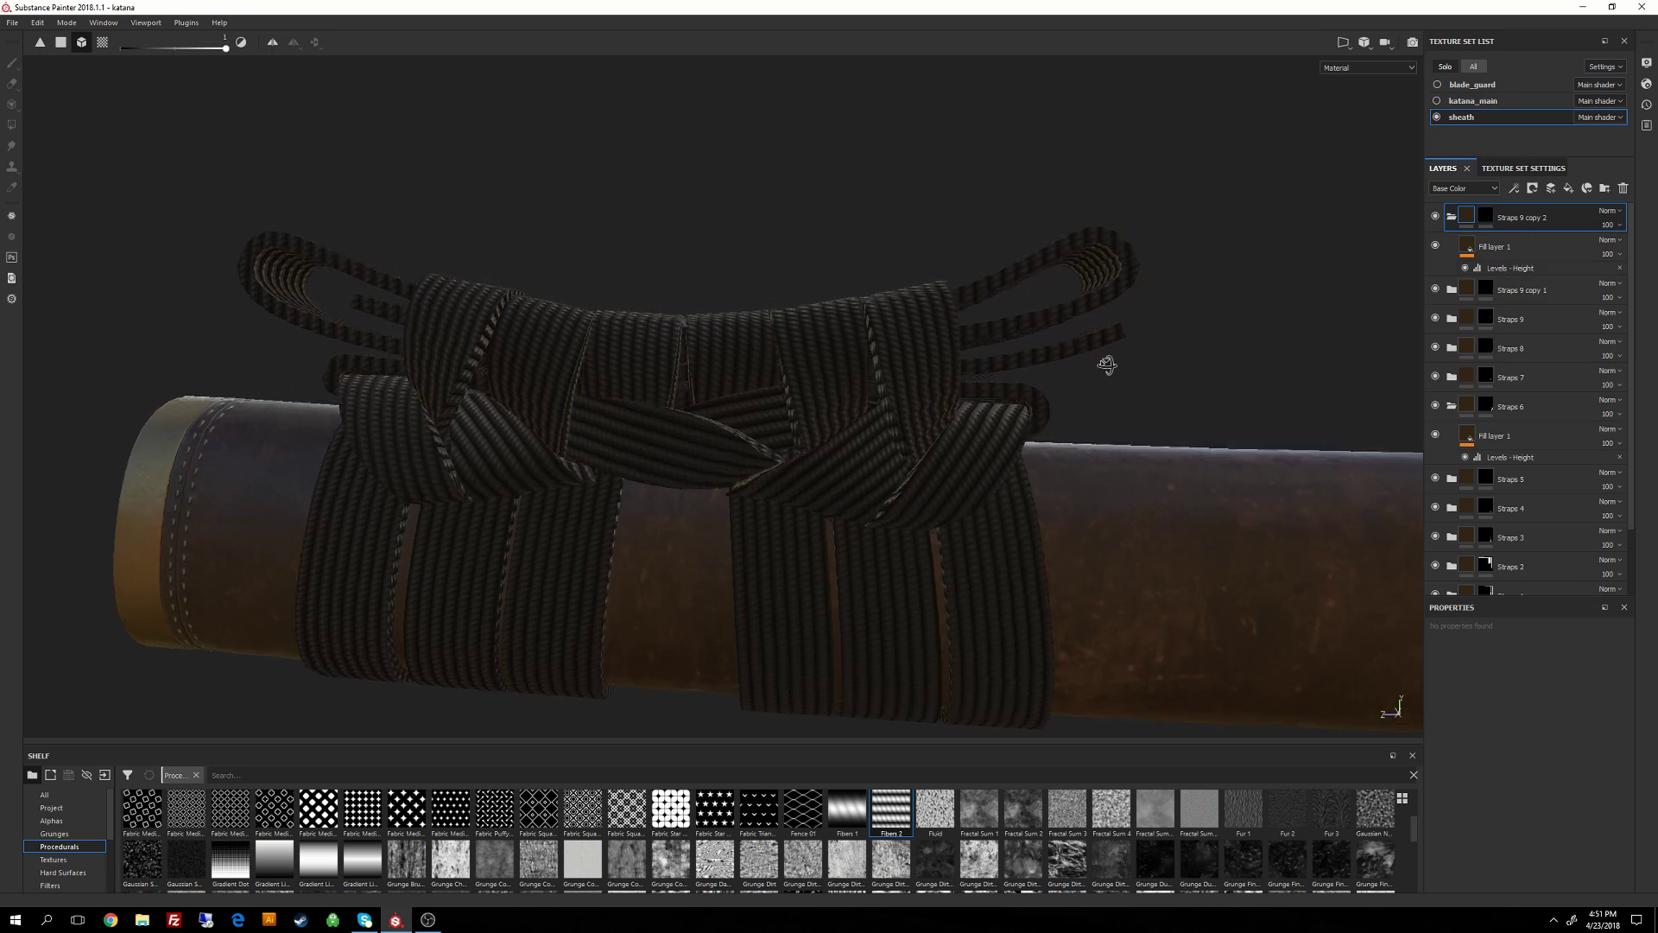
Set the UV rotation of the Straps 9 copy 2 fill layer to 85.22.
left_click(1494, 247)
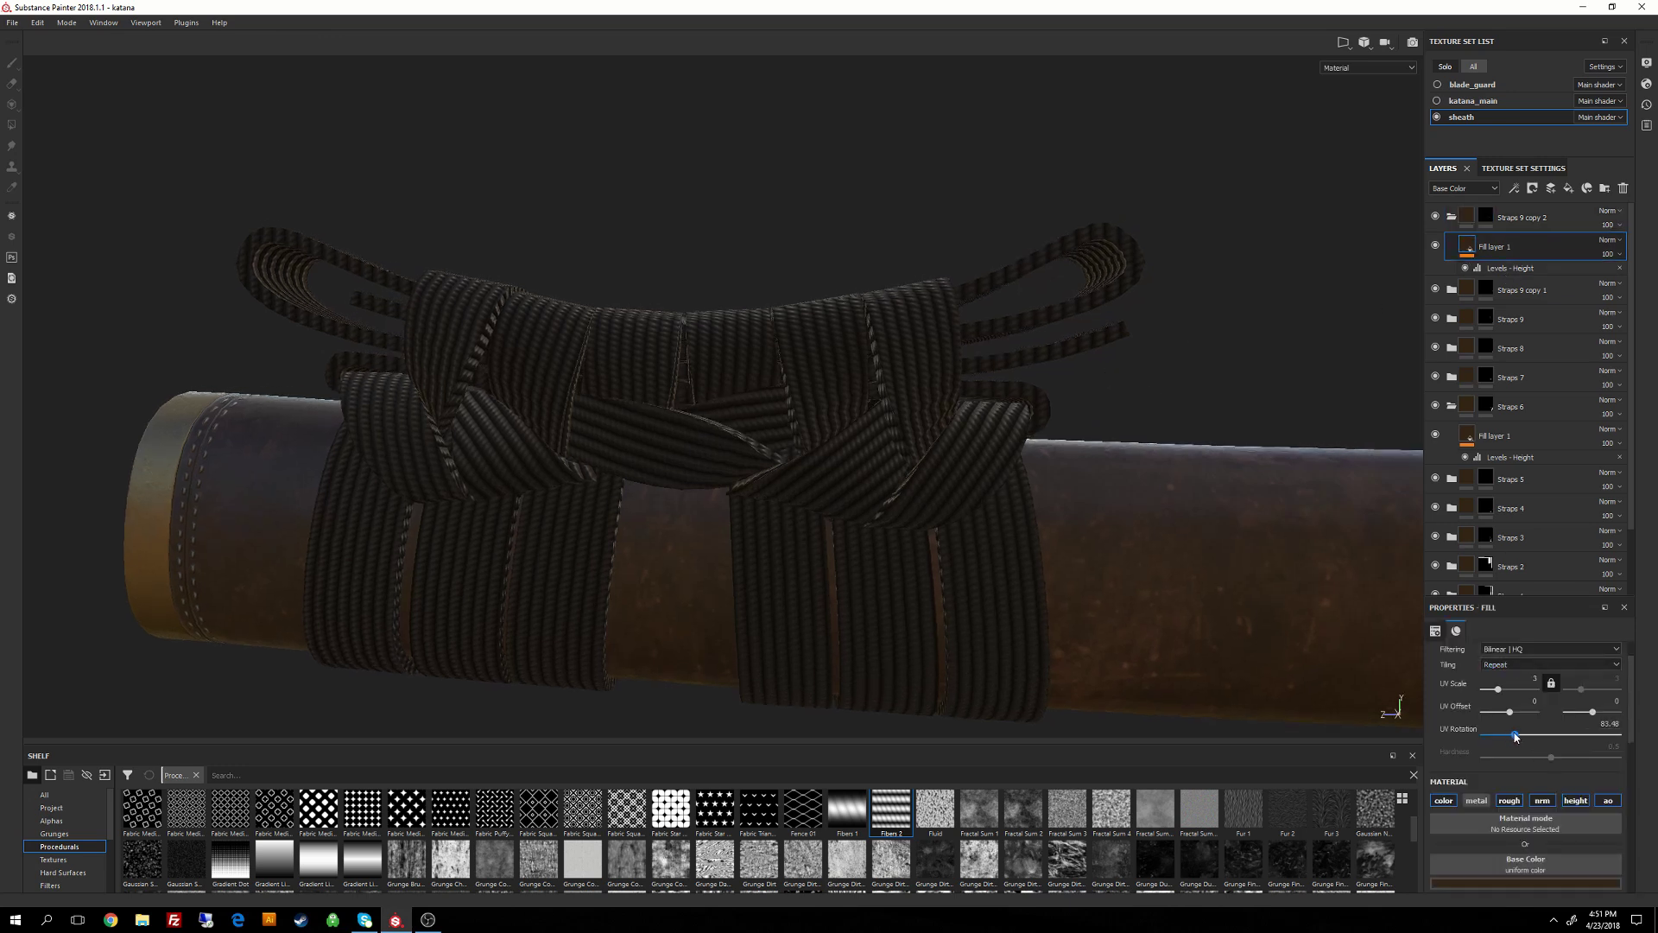
left_click_drag(1515, 736, 1517, 736)
left_click_drag(1296, 244, 1158, 433, "alt")
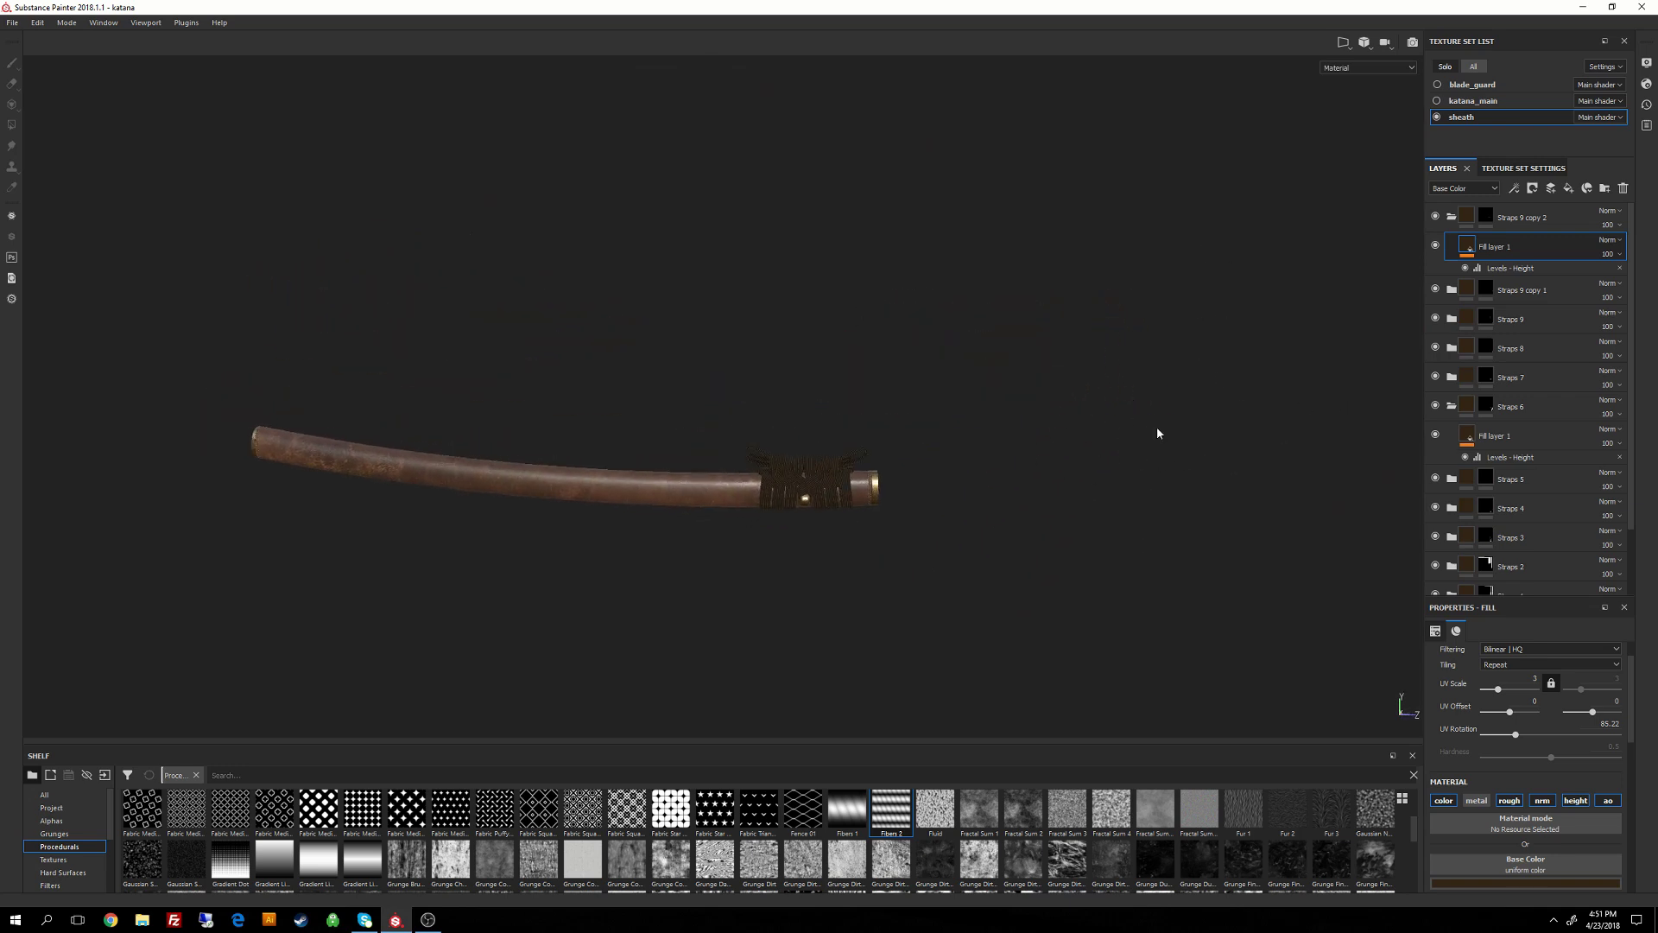
Show the katana_main and blade_guard texture sets together with the sheath.
left_click_drag(1123, 516, 1205, 300, "alt")
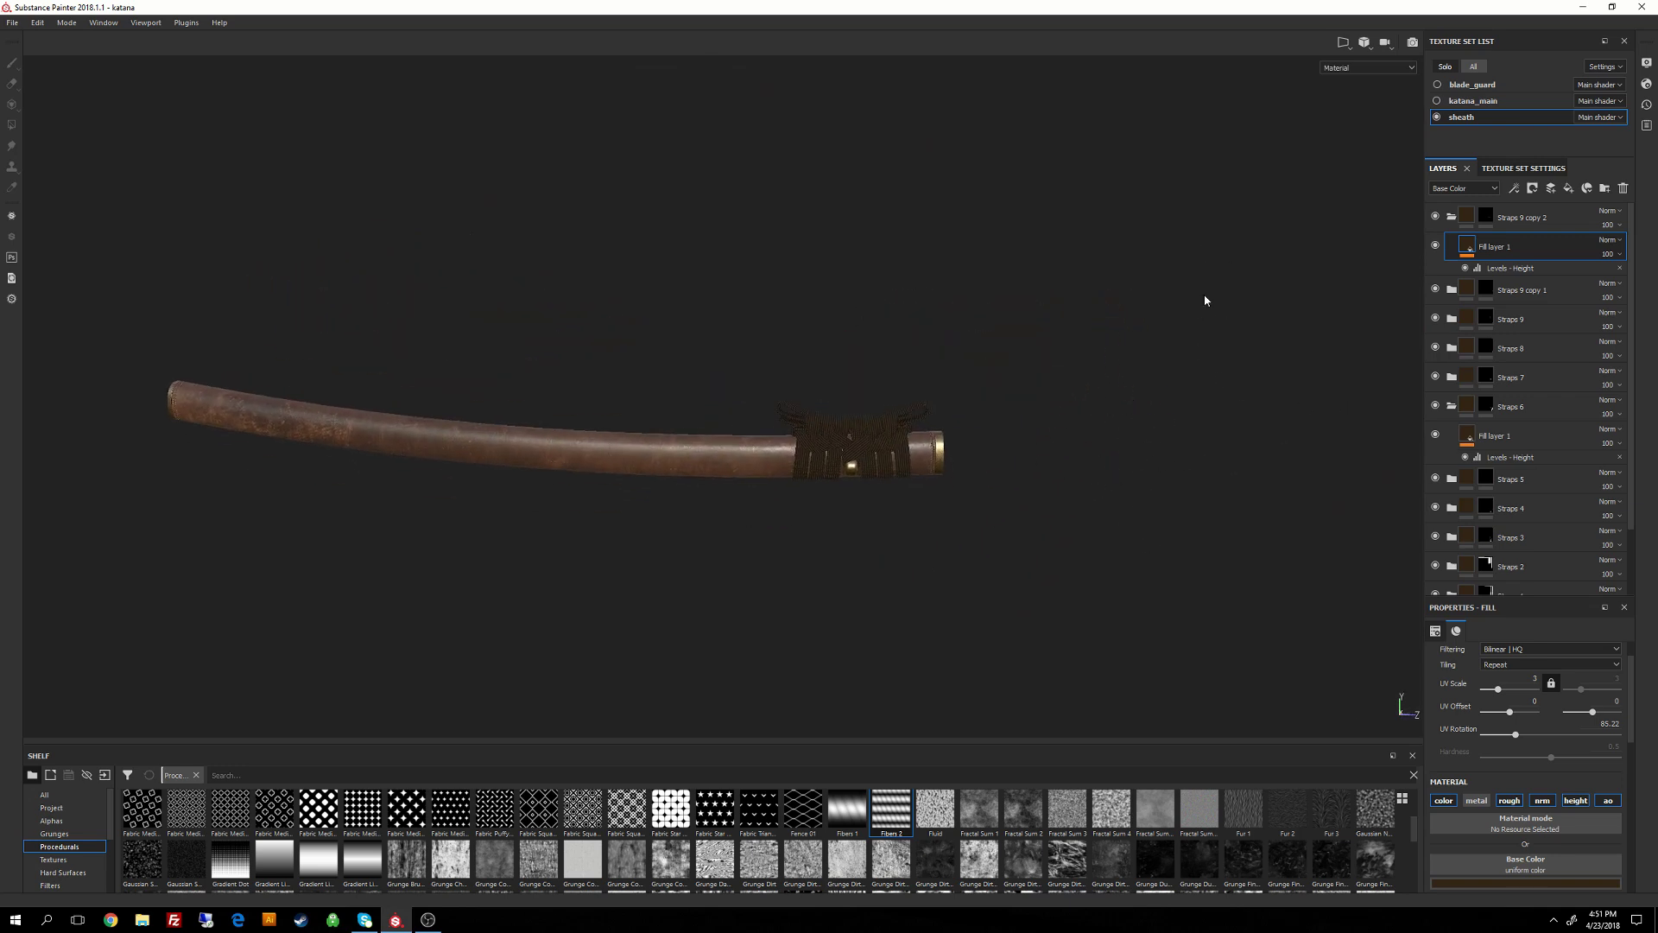
left_click(1437, 101)
left_click(1438, 84)
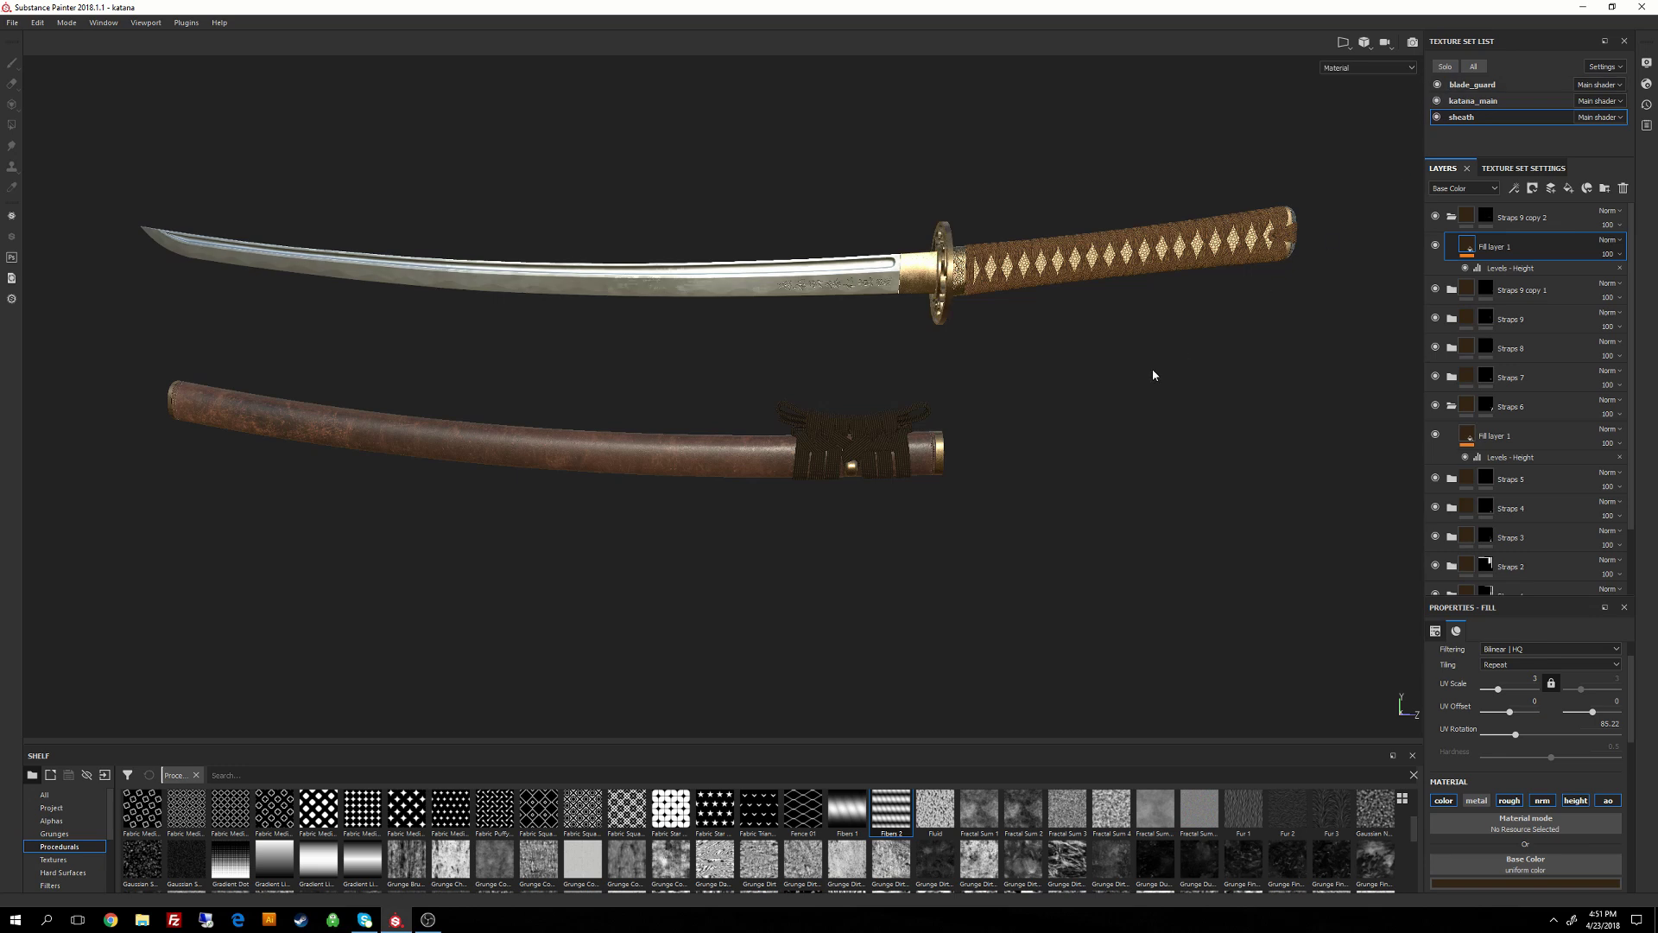
Save the katana project with the sword and sheath both shown.
left_click_drag(1152, 370, 980, 348, "alt")
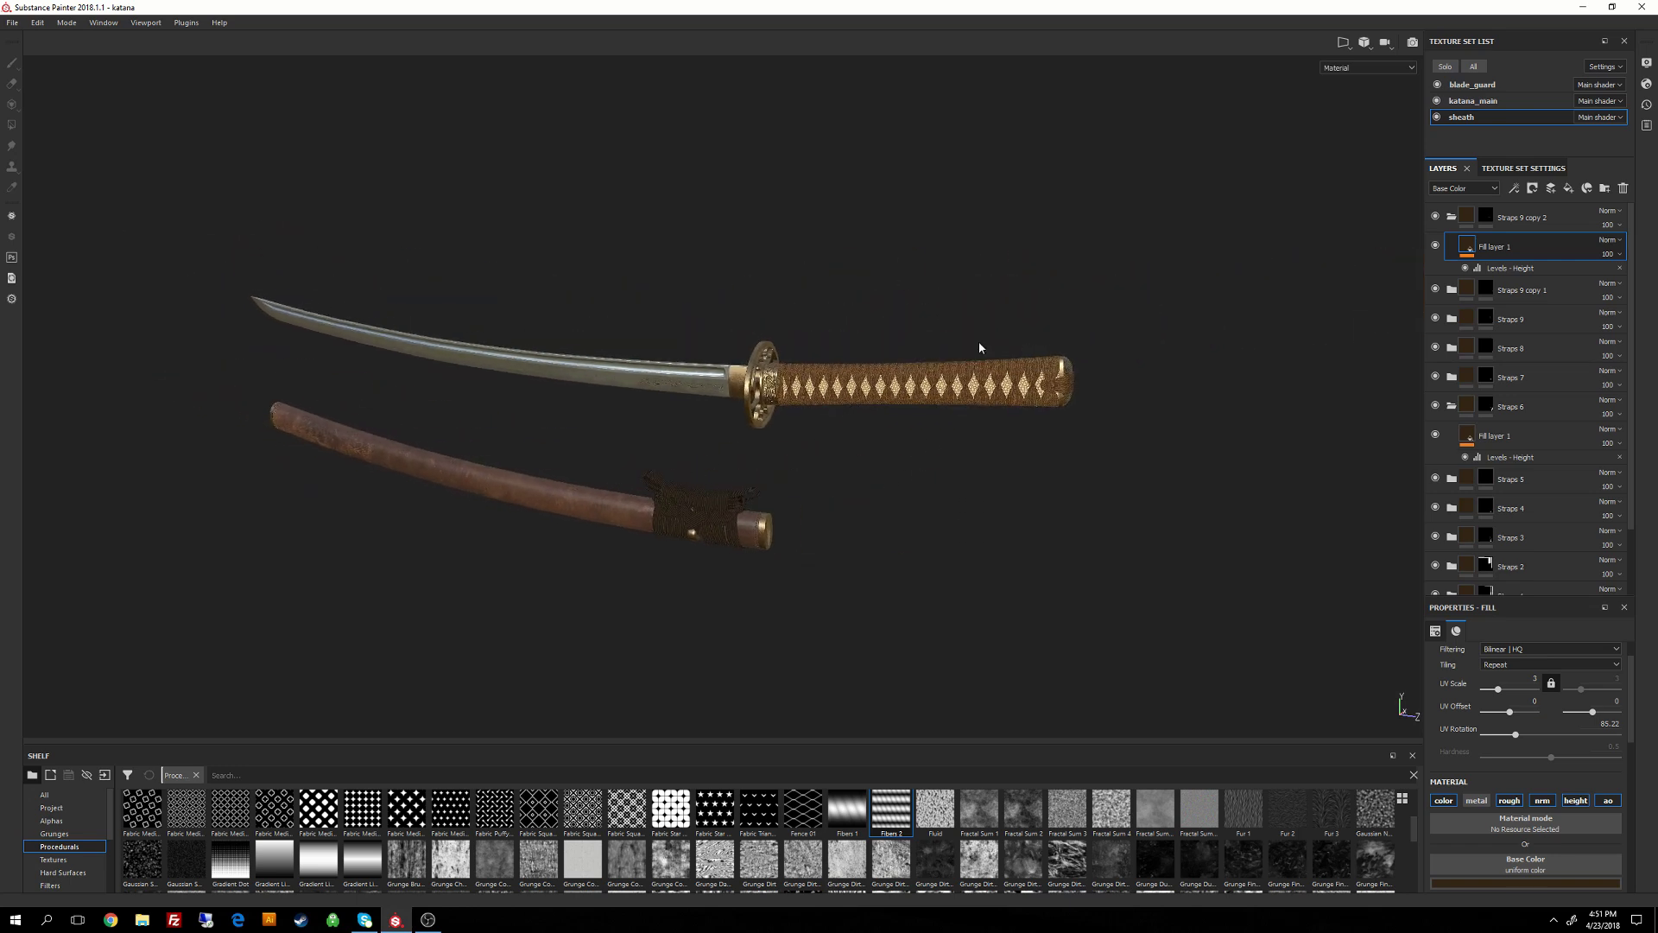
left_click(11, 23)
left_click(29, 141)
Open the sheath's texture set settings and examine the blade, guard and handle wrap closely from several angles.
scroll(407, 393, "up", 5)
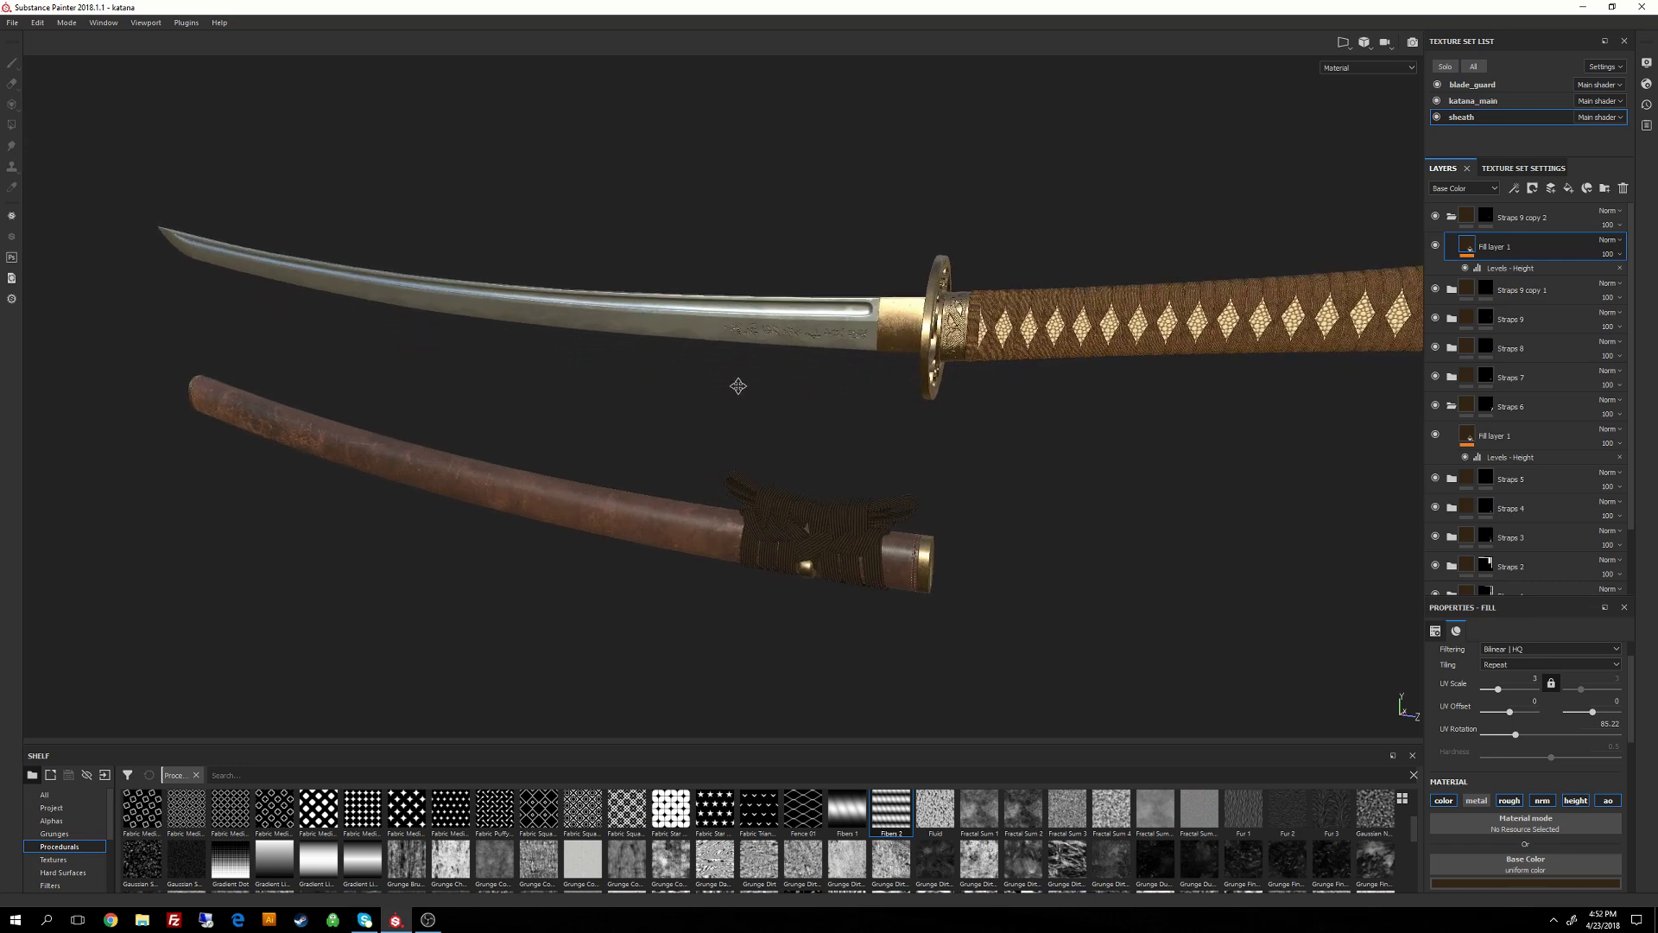
right_click_drag(631, 610, 637, 502, "alt")
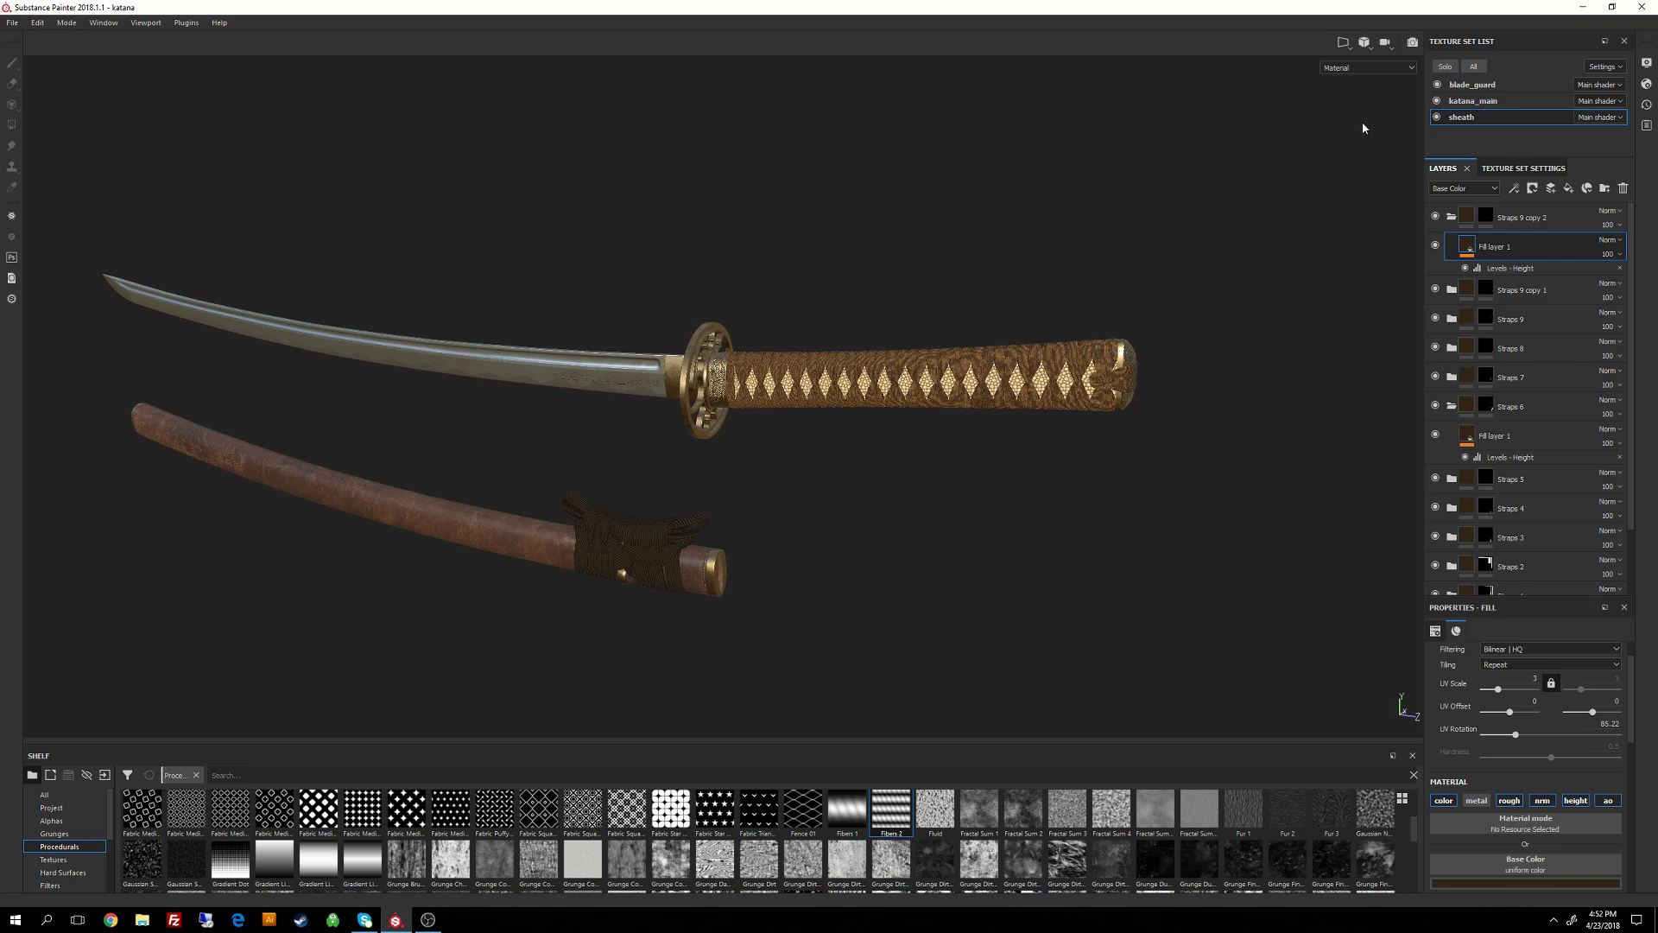
left_click(1524, 169)
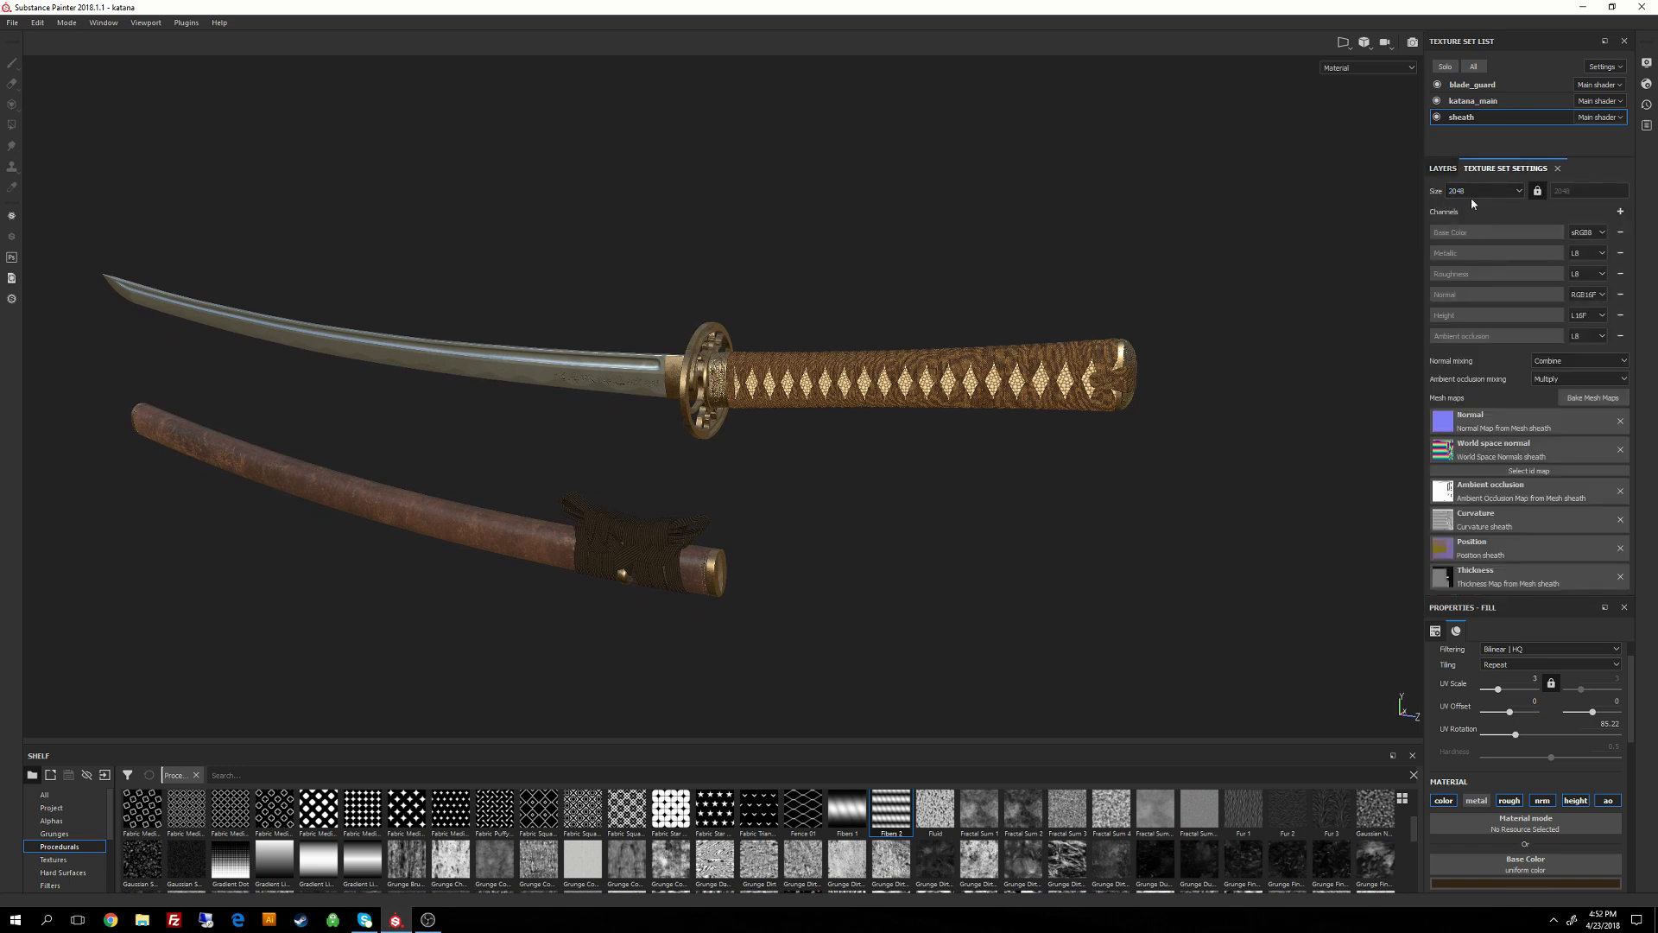
right_click_drag(796, 523, 743, 449, "alt")
left_click_drag(743, 449, 675, 339, "alt")
left_click_drag(717, 444, 670, 326, "alt")
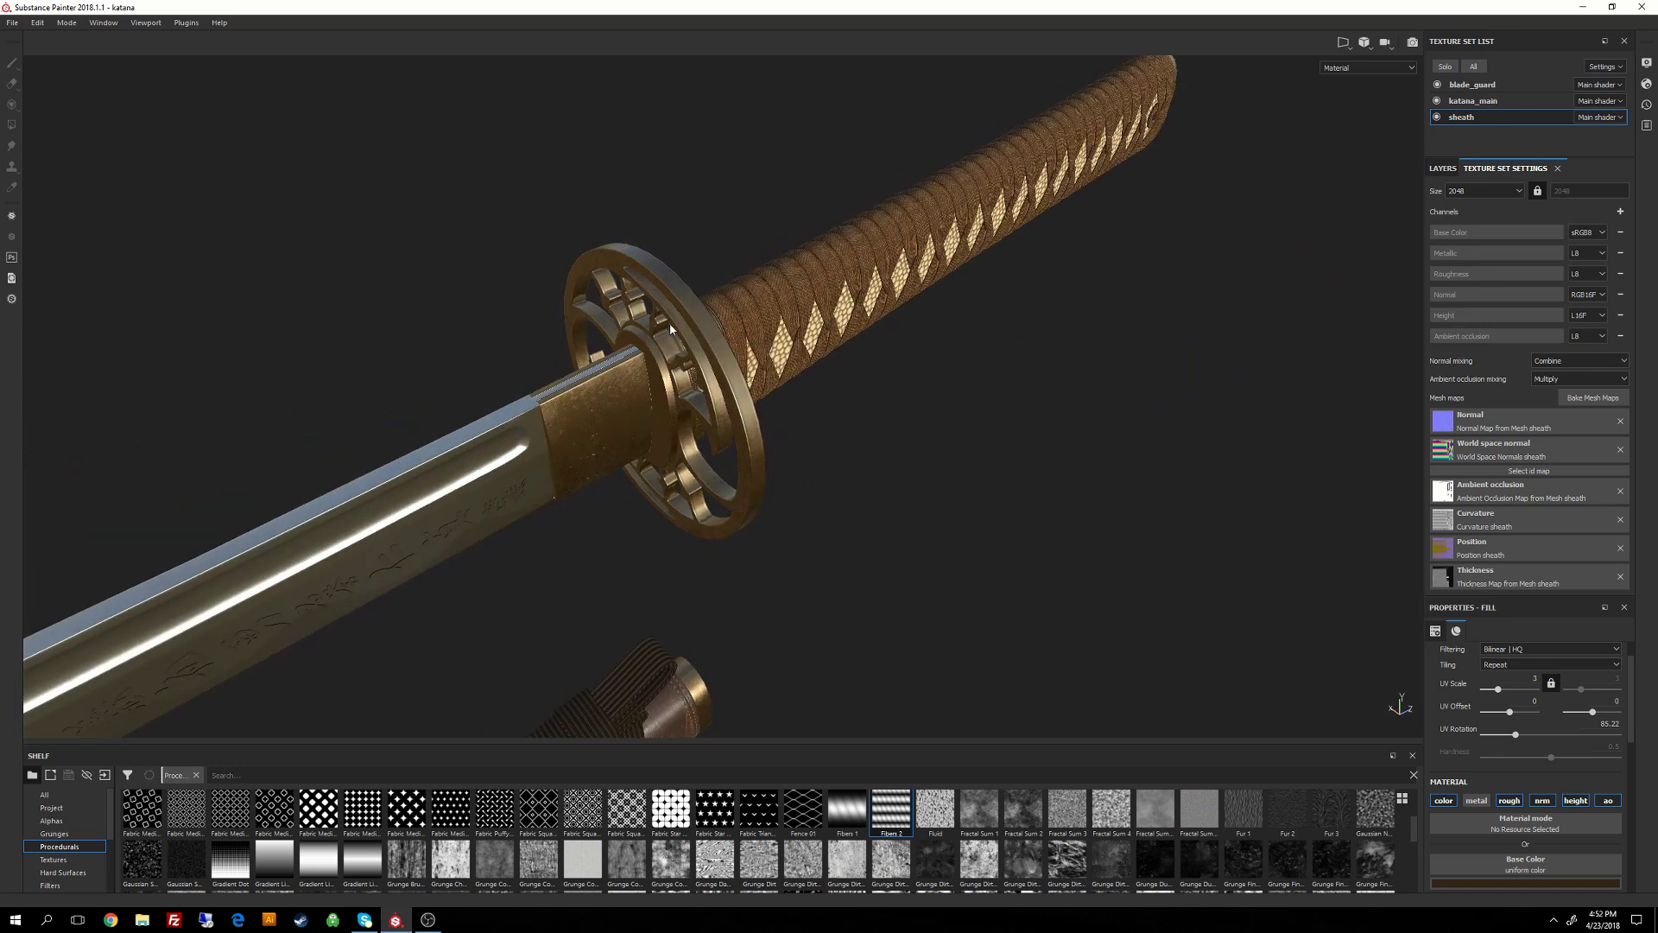
left_click_drag(764, 458, 662, 418, "alt")
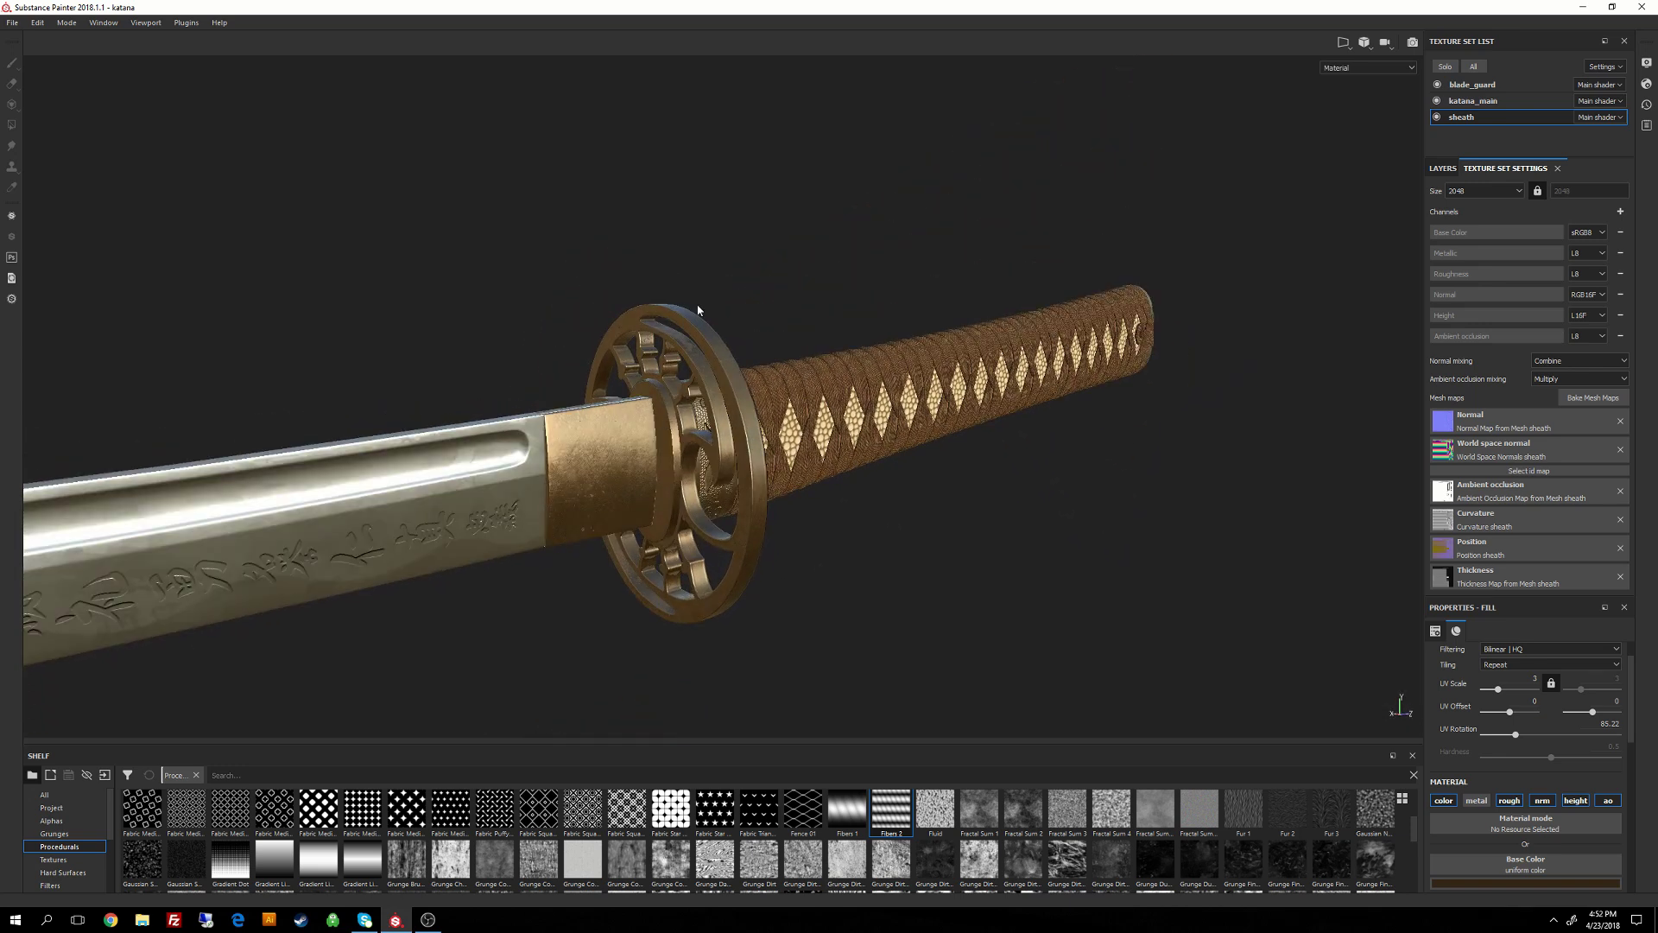
left_click_drag(750, 381, 585, 359, "alt")
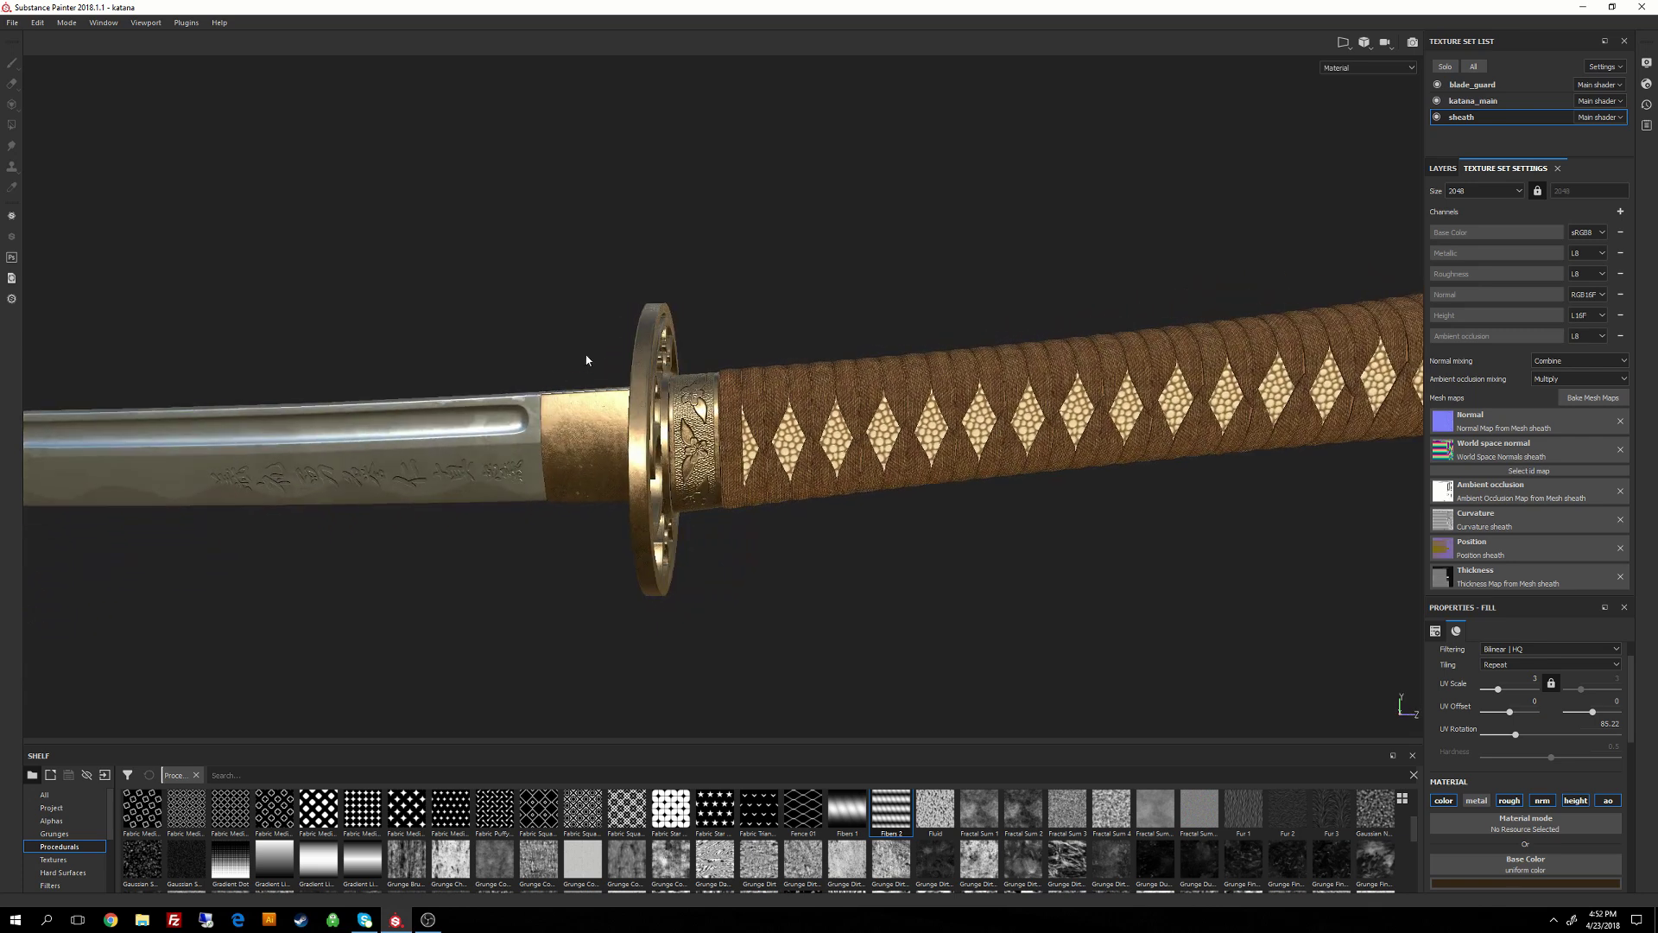
right_click_drag(585, 360, 691, 492, "alt")
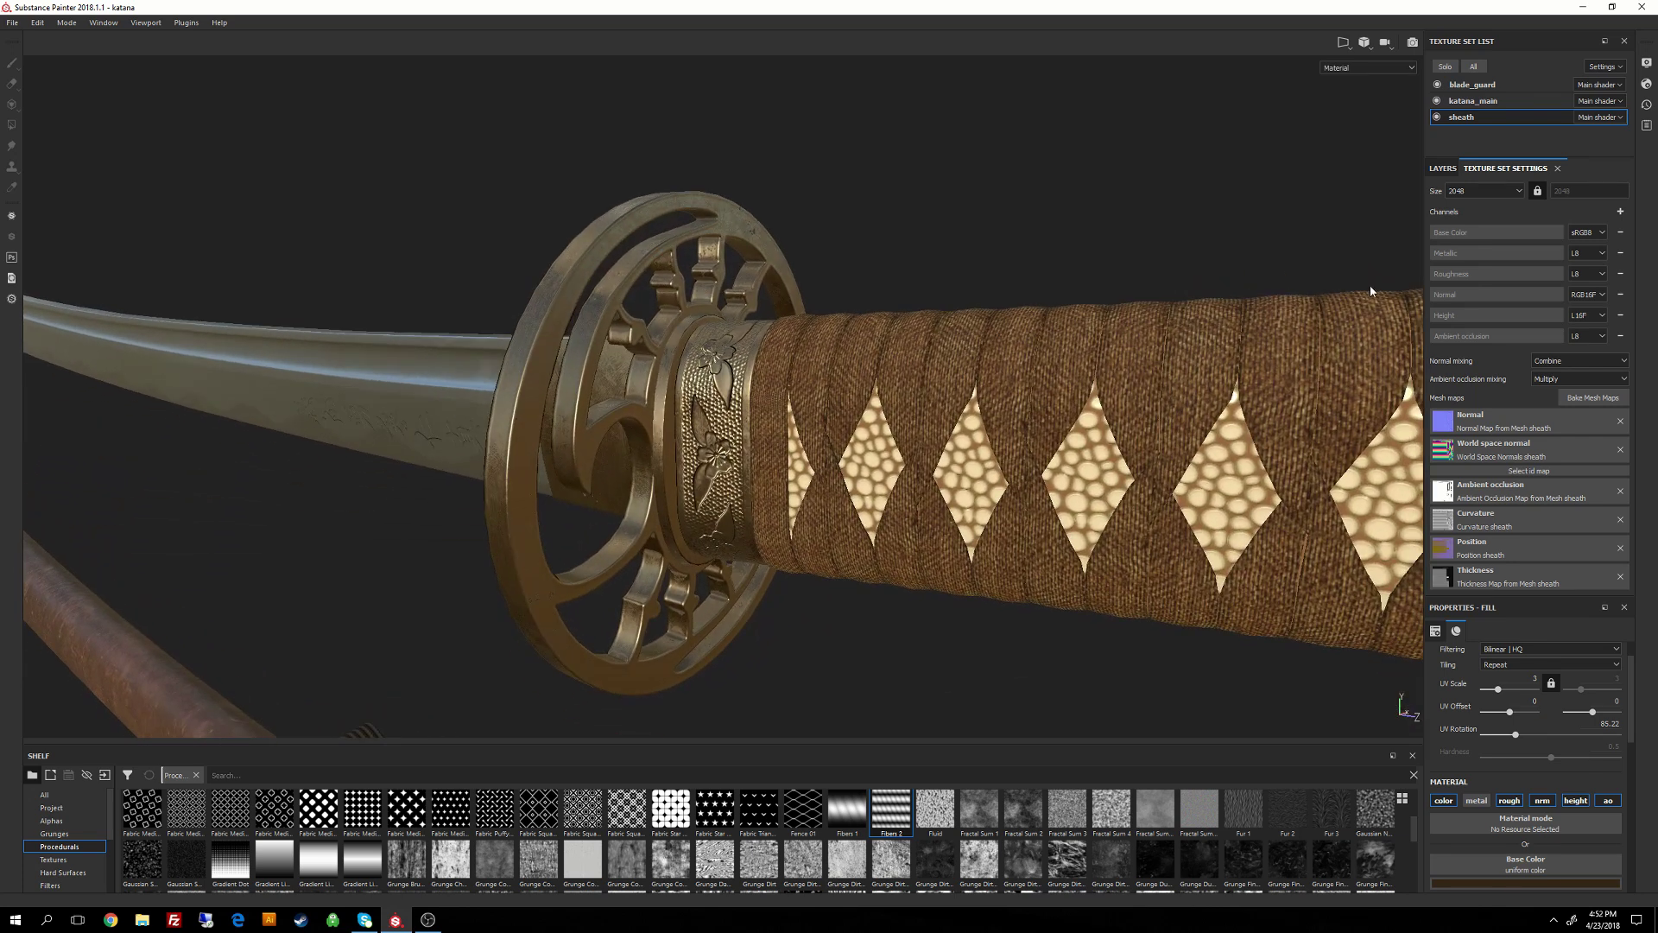
Isolate the blade_guard texture set and reduce its texture size to 1024.
left_click(1473, 85)
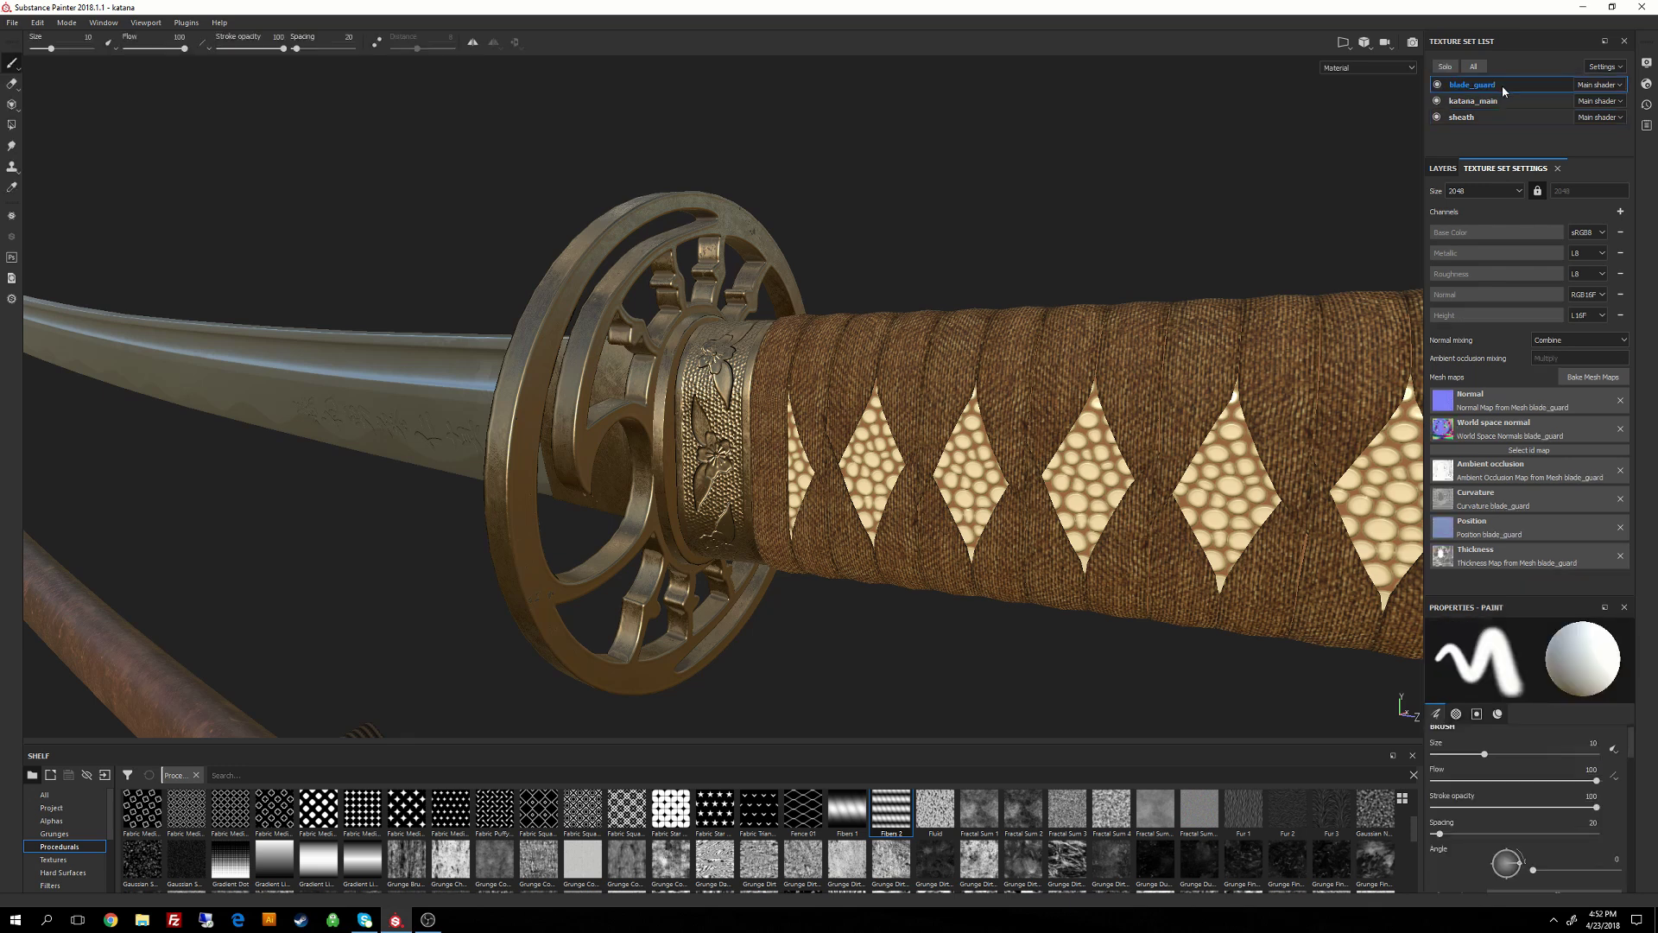
left_click(1446, 66)
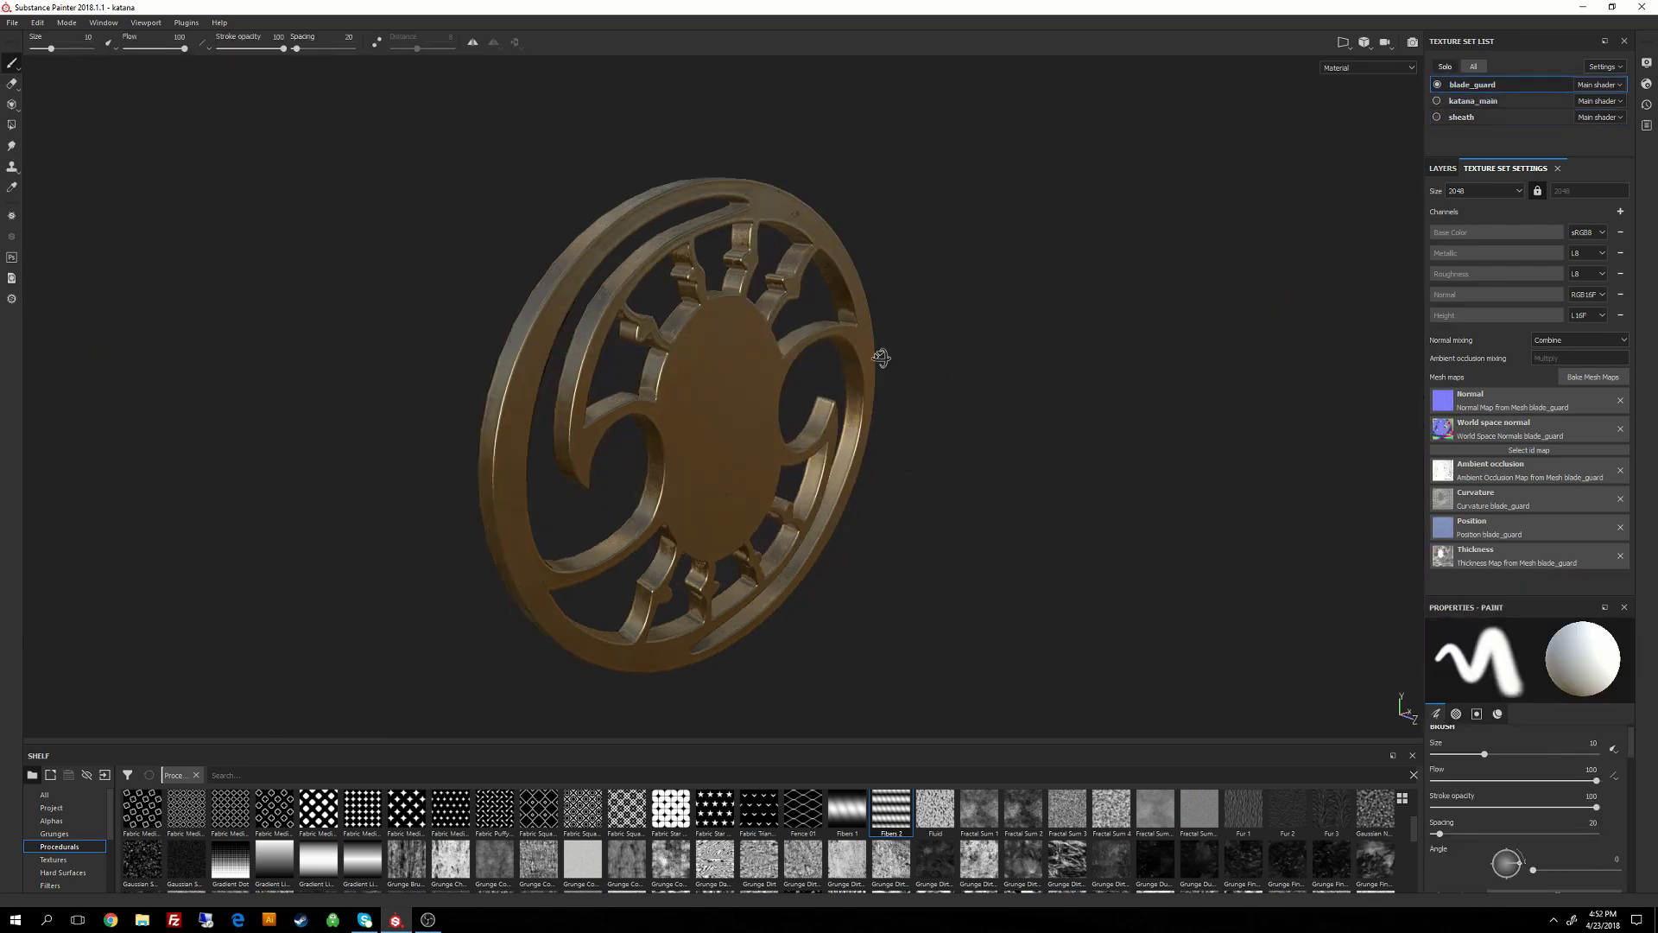
right_click_drag(760, 311, 1022, 637, "alt")
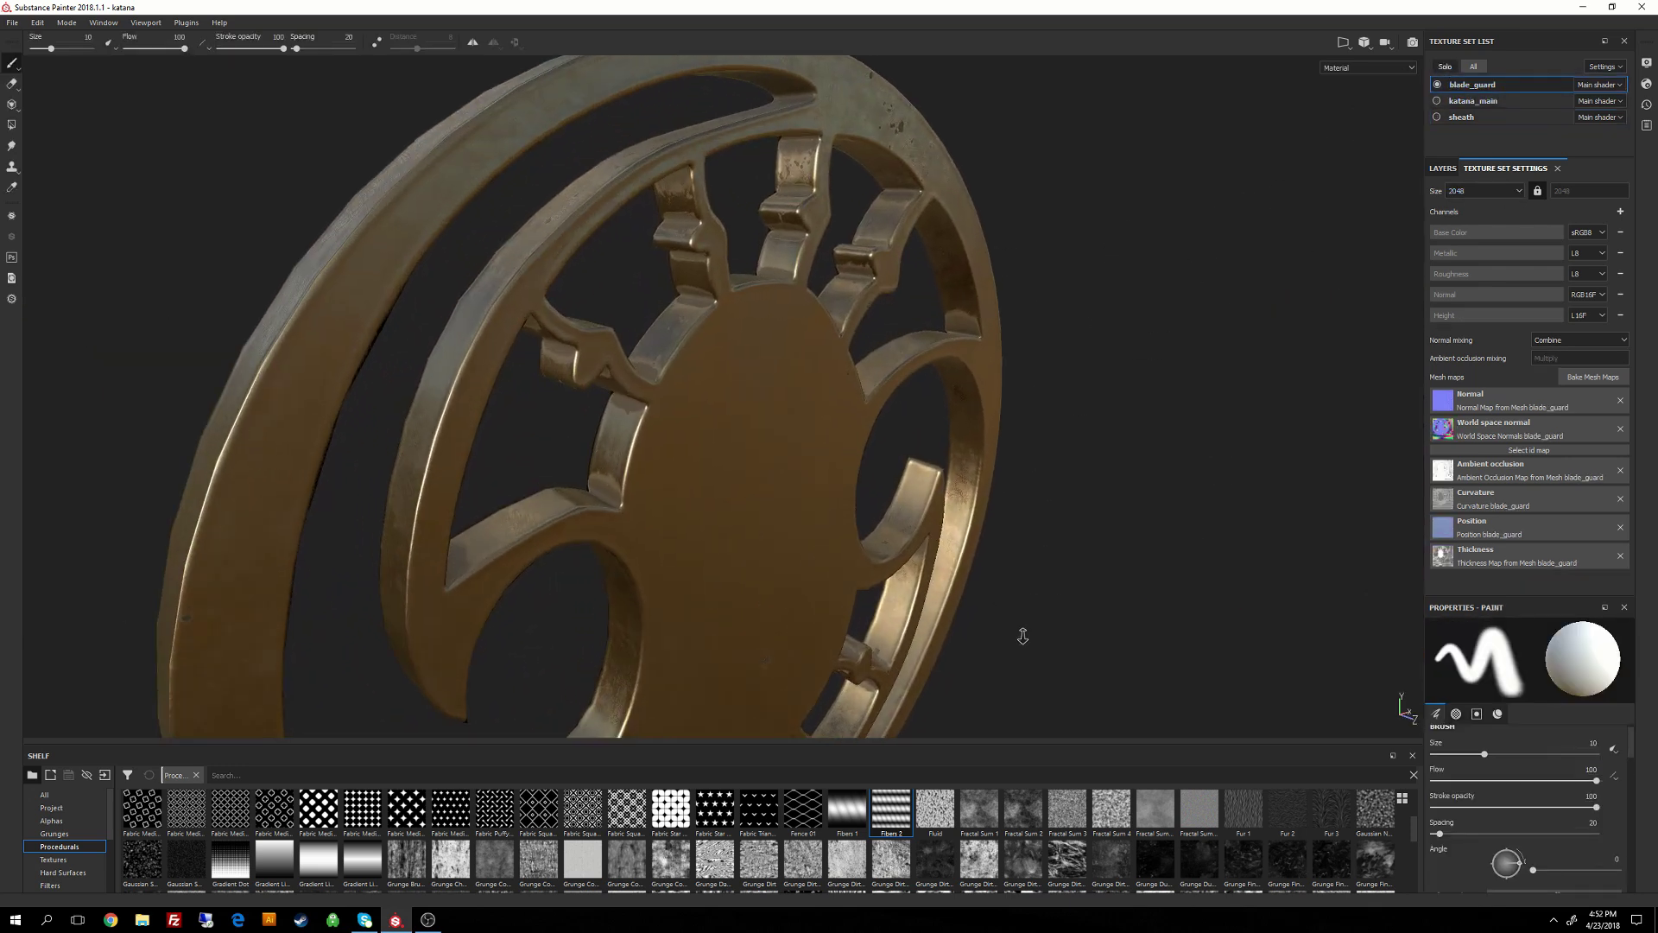
left_click_drag(685, 241, 959, 469, "alt")
key("f")
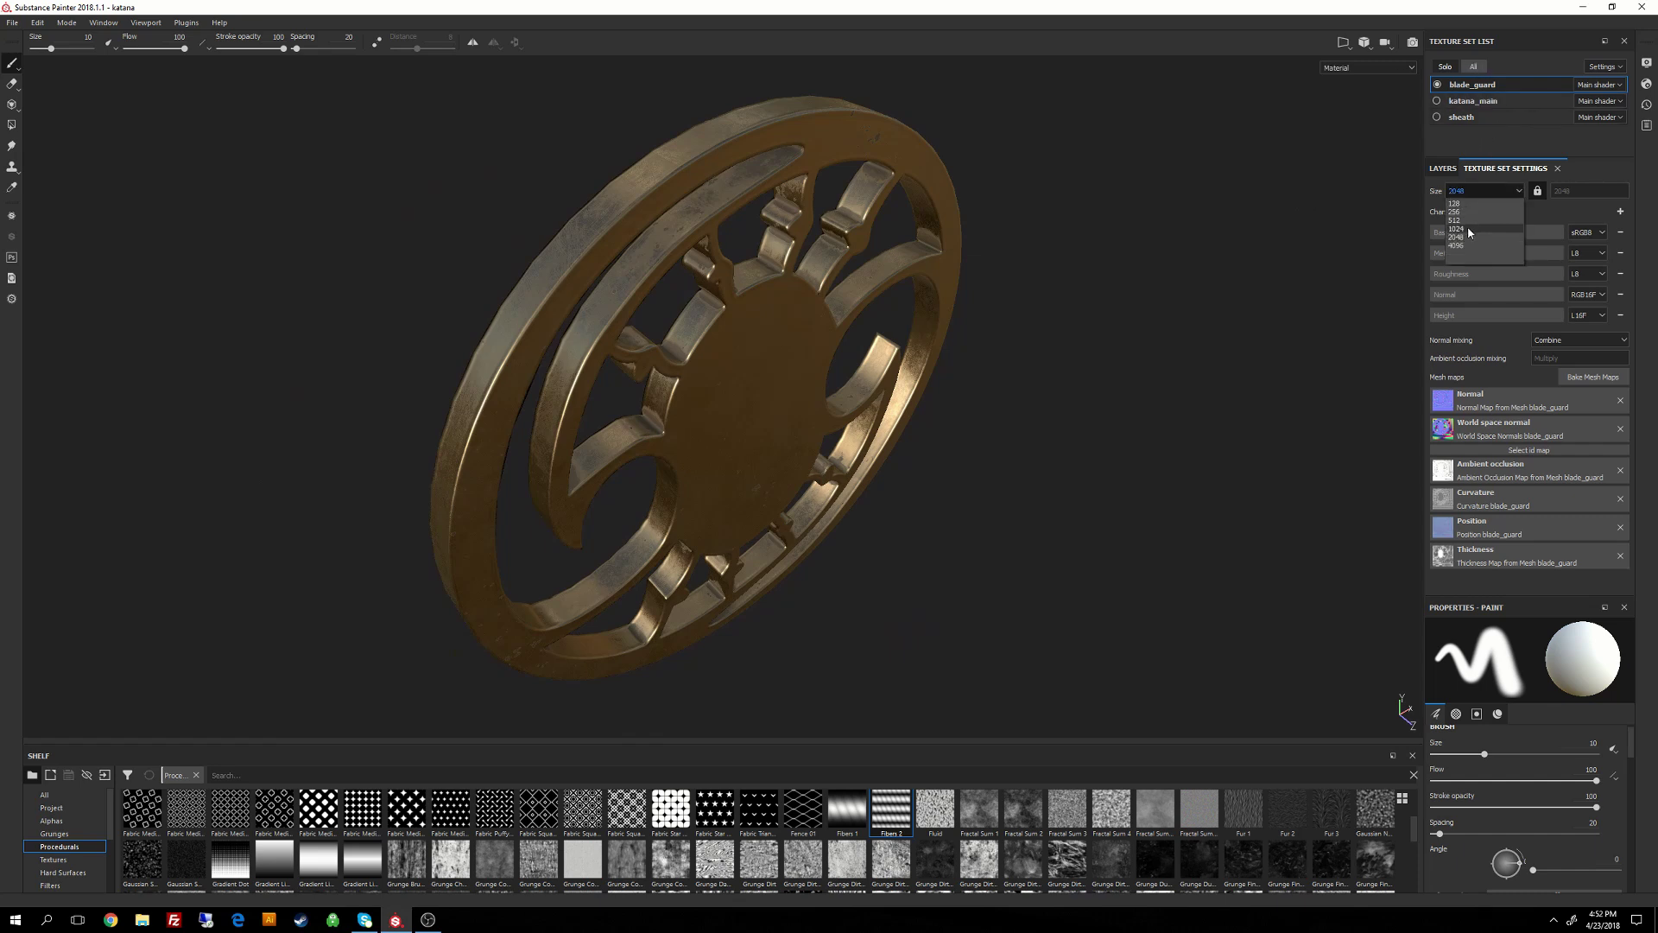
key("Up")
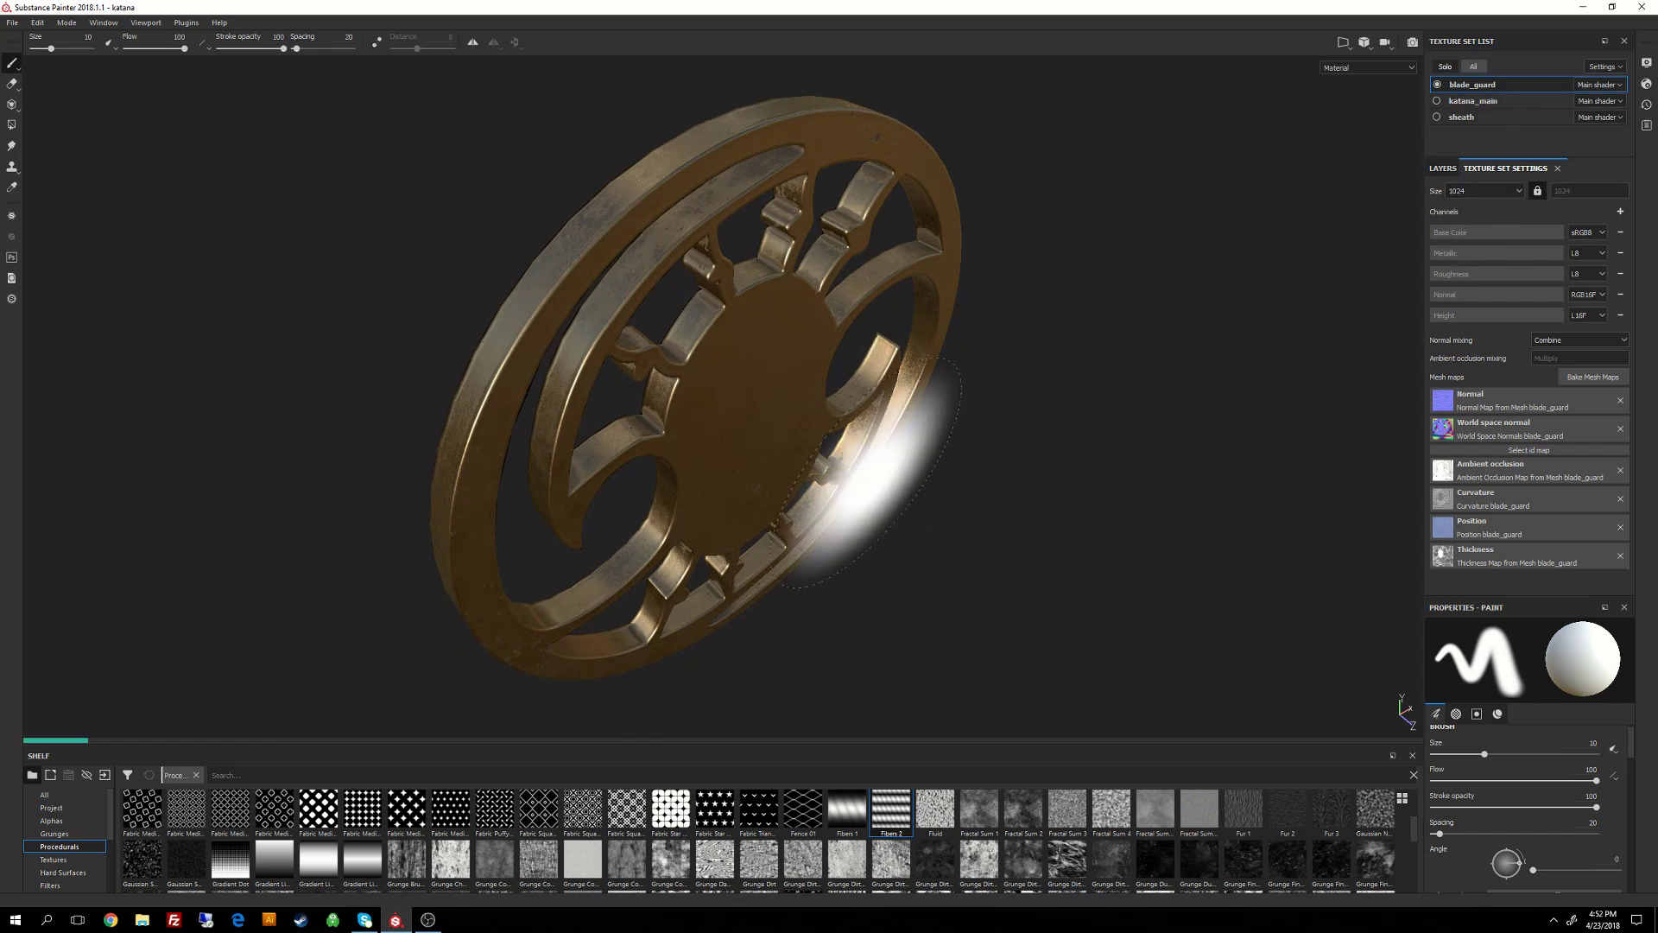
Inspect the guard's surface up close, set the blade_guard texture size to 2048 and show all texture sets again.
mouse_move(873, 471)
left_mouse_down("alt")
mouse_move(937, 315)
mouse_move(922, 326)
mouse_move(1247, 362)
mouse_move(1209, 380)
mouse_move(1224, 395)
mouse_move(1192, 443)
mouse_move(1251, 429)
mouse_move(1147, 283)
mouse_move(1167, 256)
mouse_move(1123, 199)
mouse_move(1054, 233)
mouse_move(1008, 301)
mouse_move(1262, 310)
mouse_move(1255, 325)
mouse_move(987, 325)
mouse_move(844, 352)
mouse_move(1044, 311)
mouse_move(1032, 502)
mouse_move(1045, 334)
mouse_move(1015, 230)
mouse_move(992, 315)
mouse_move(878, 260)
left_mouse_up("alt")
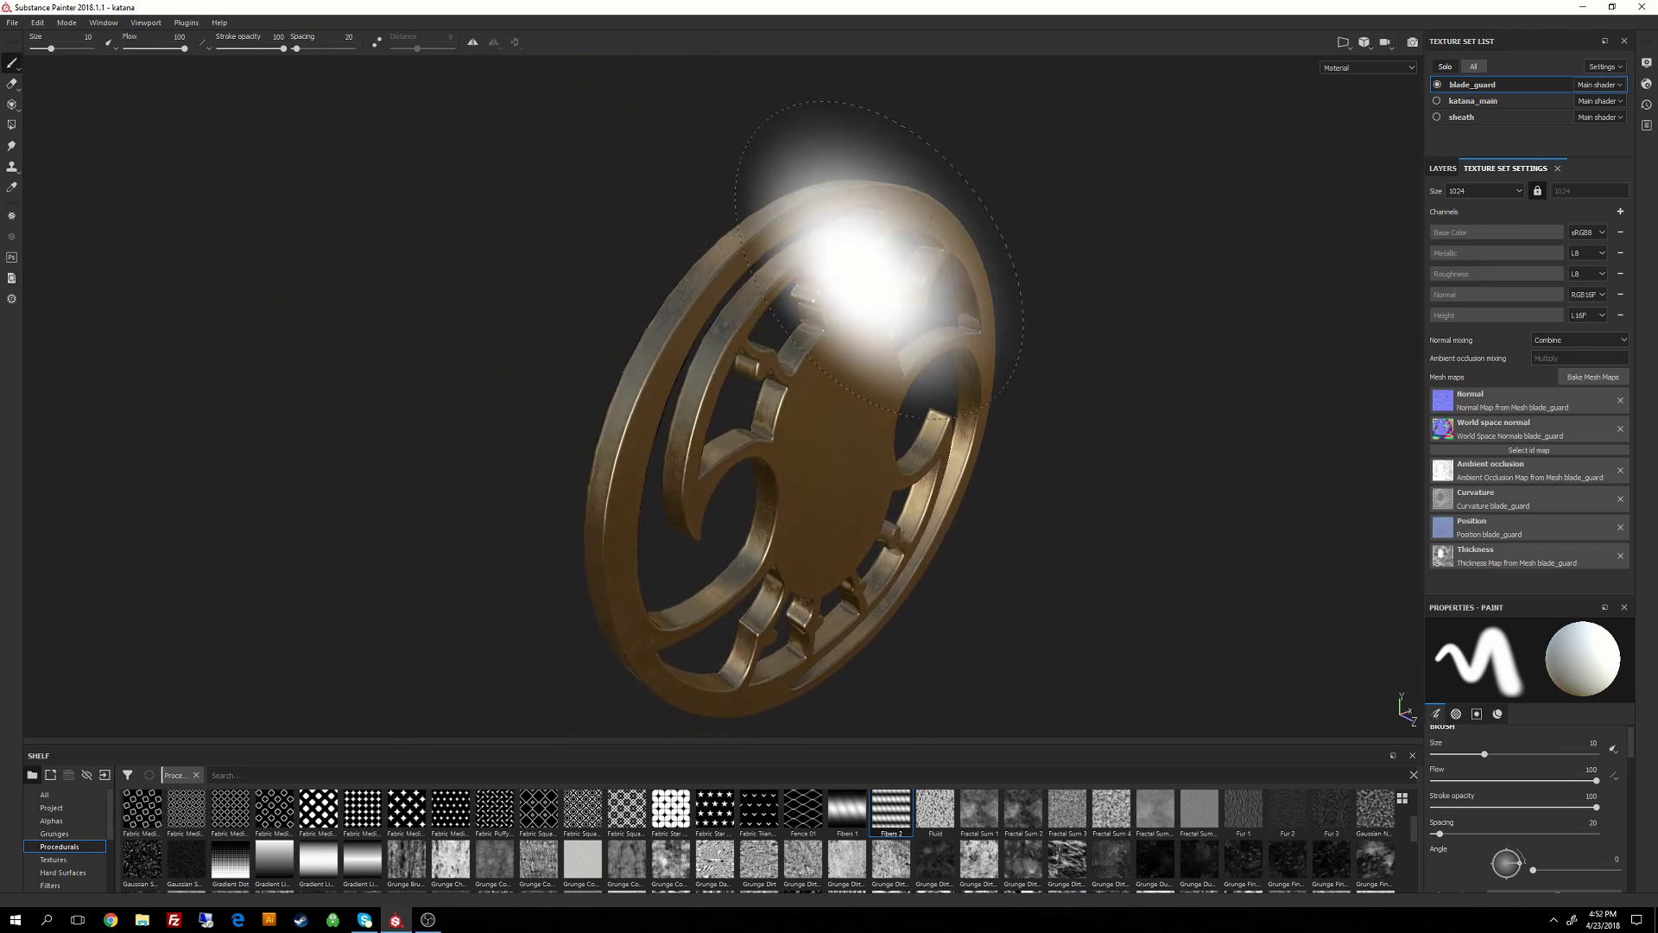
right_click_drag(915, 346, 985, 354, "alt")
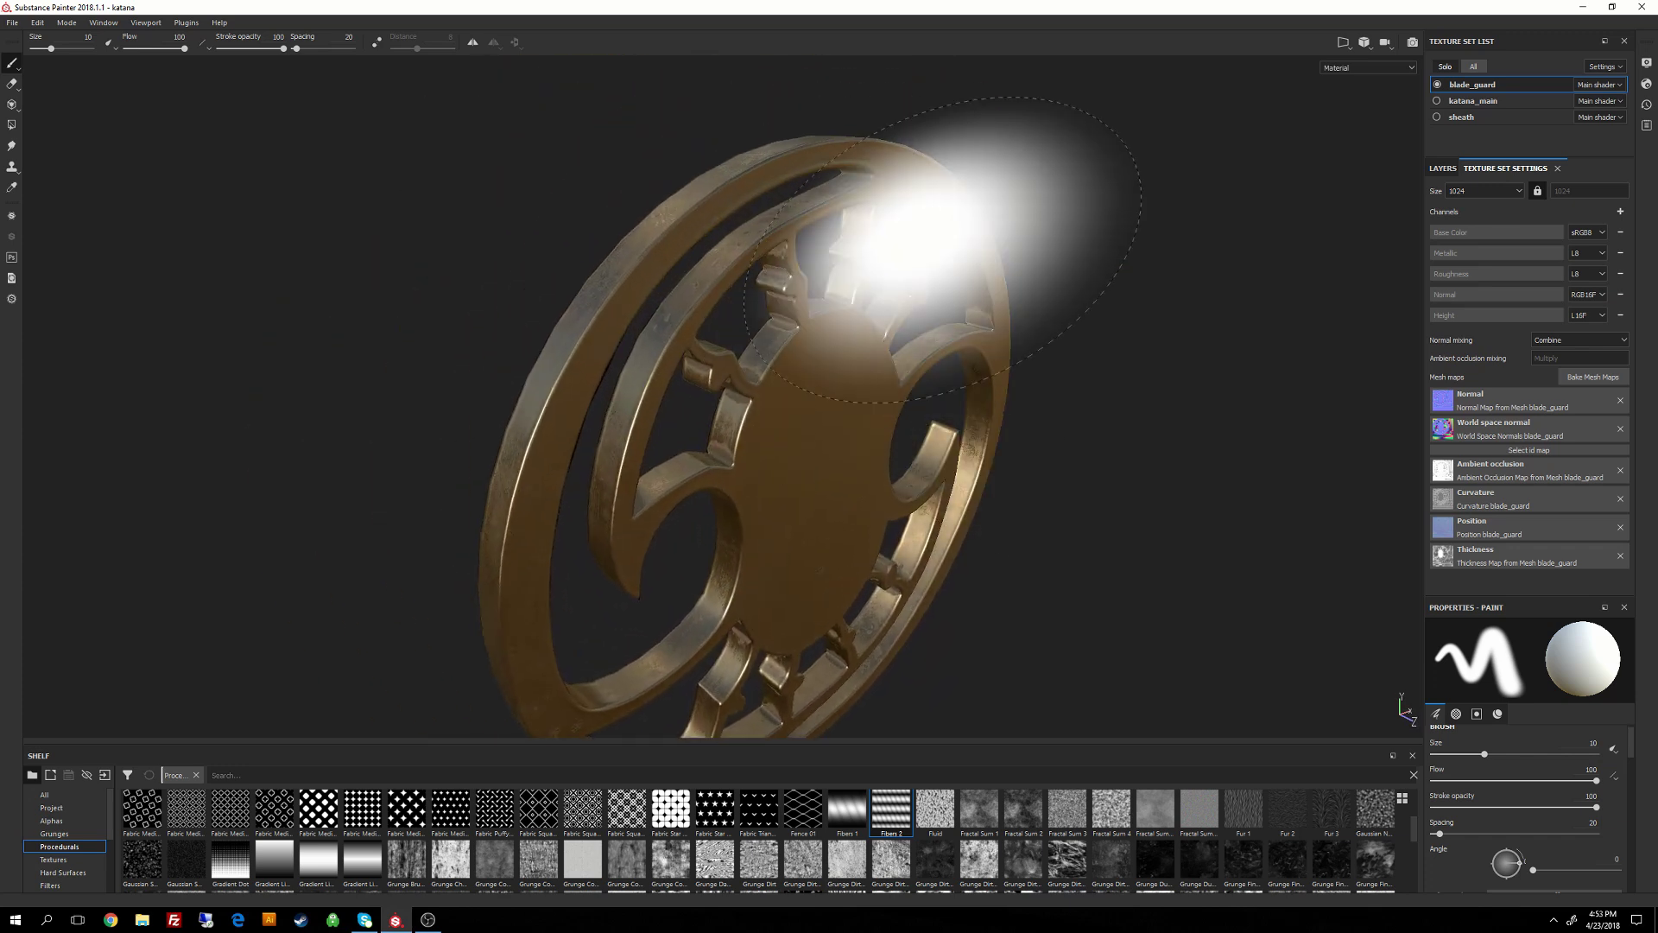
right_click_drag(1115, 478, 1371, 230, "alt")
right_click_drag(803, 458, 970, 589, "alt")
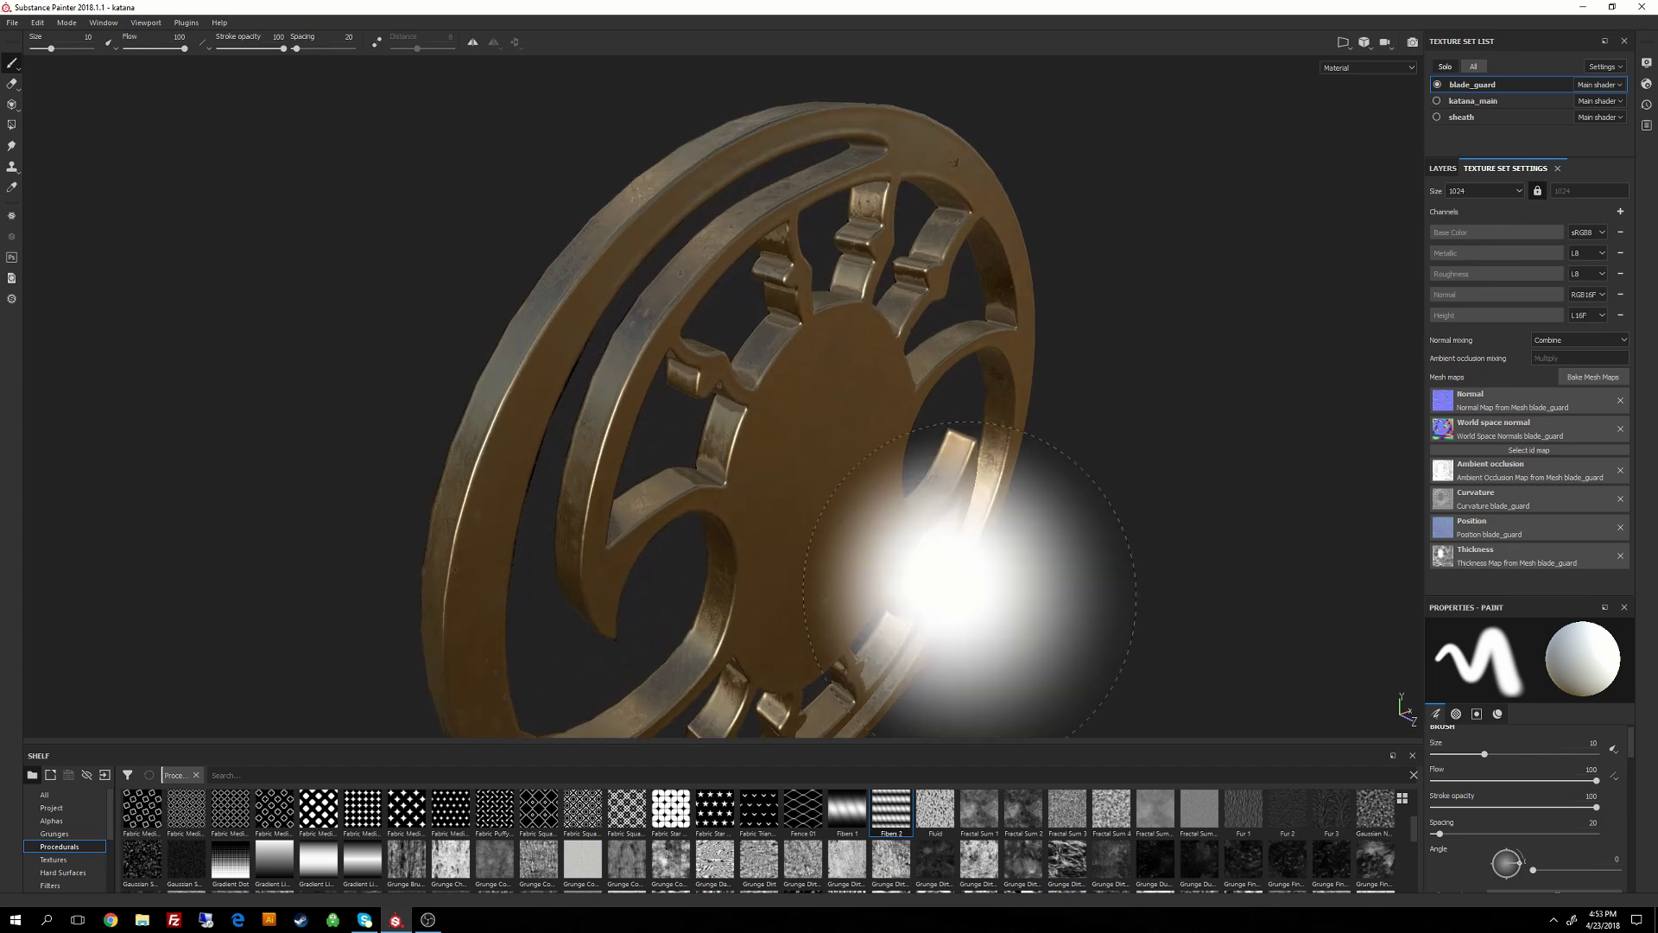
left_click(1523, 189)
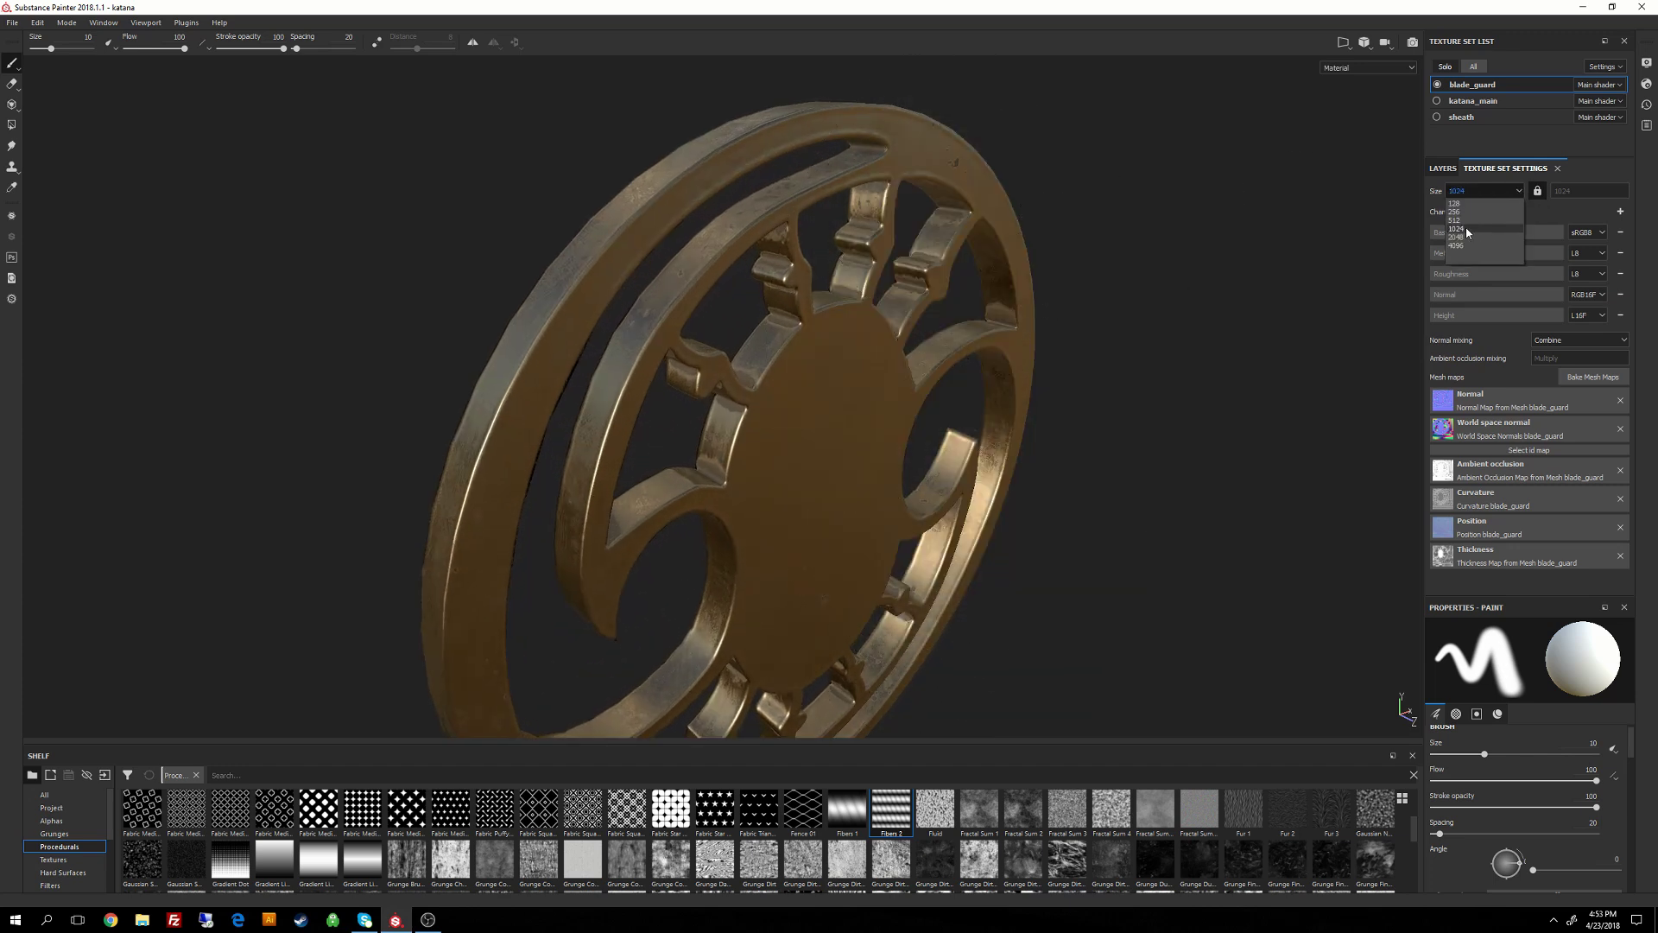
left_click(1460, 238)
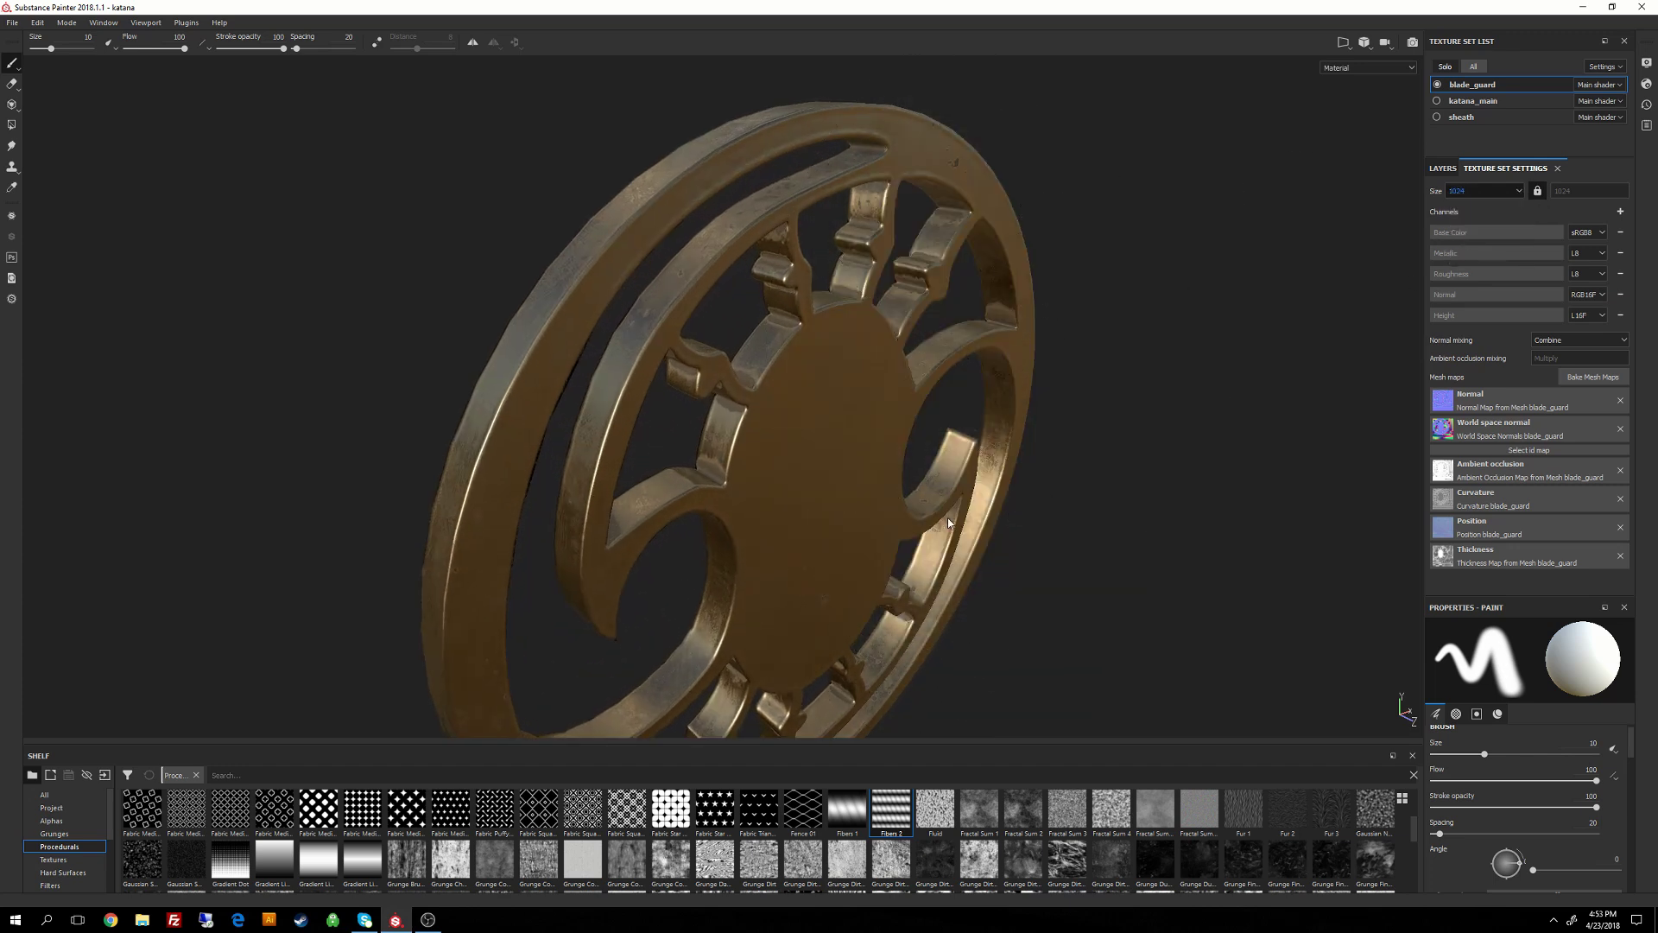
right_click_drag(1056, 500, 1086, 433, "alt")
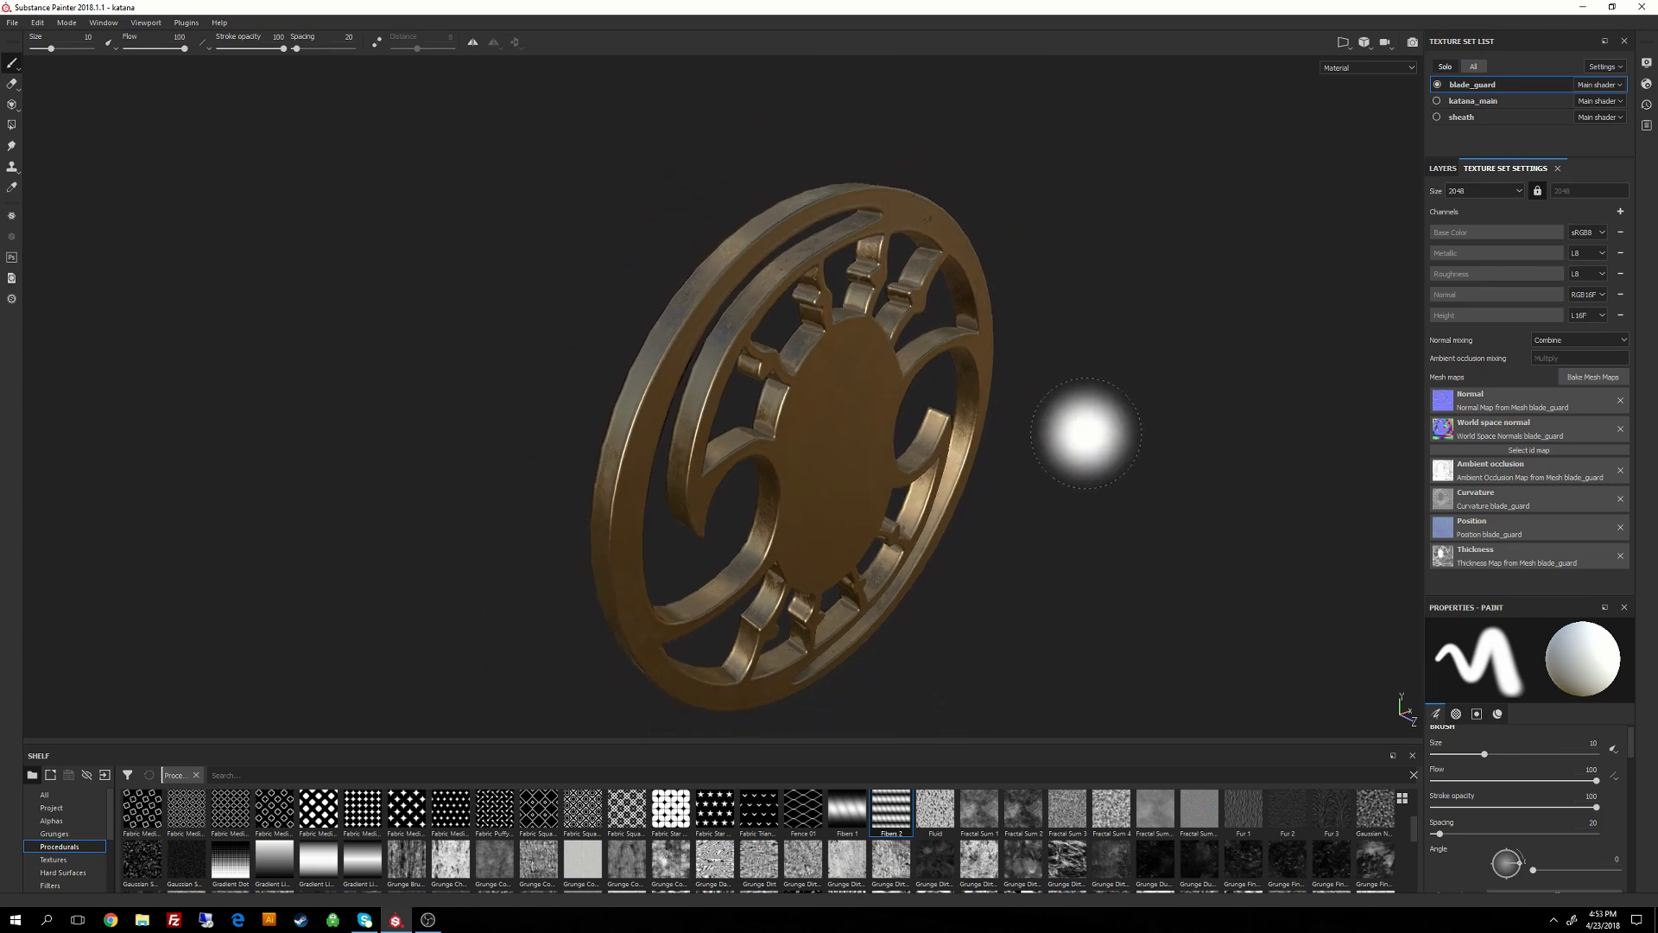
left_click(1447, 68)
Examine the complete sword and sheath together from several angles.
scroll(963, 501, "down", 5)
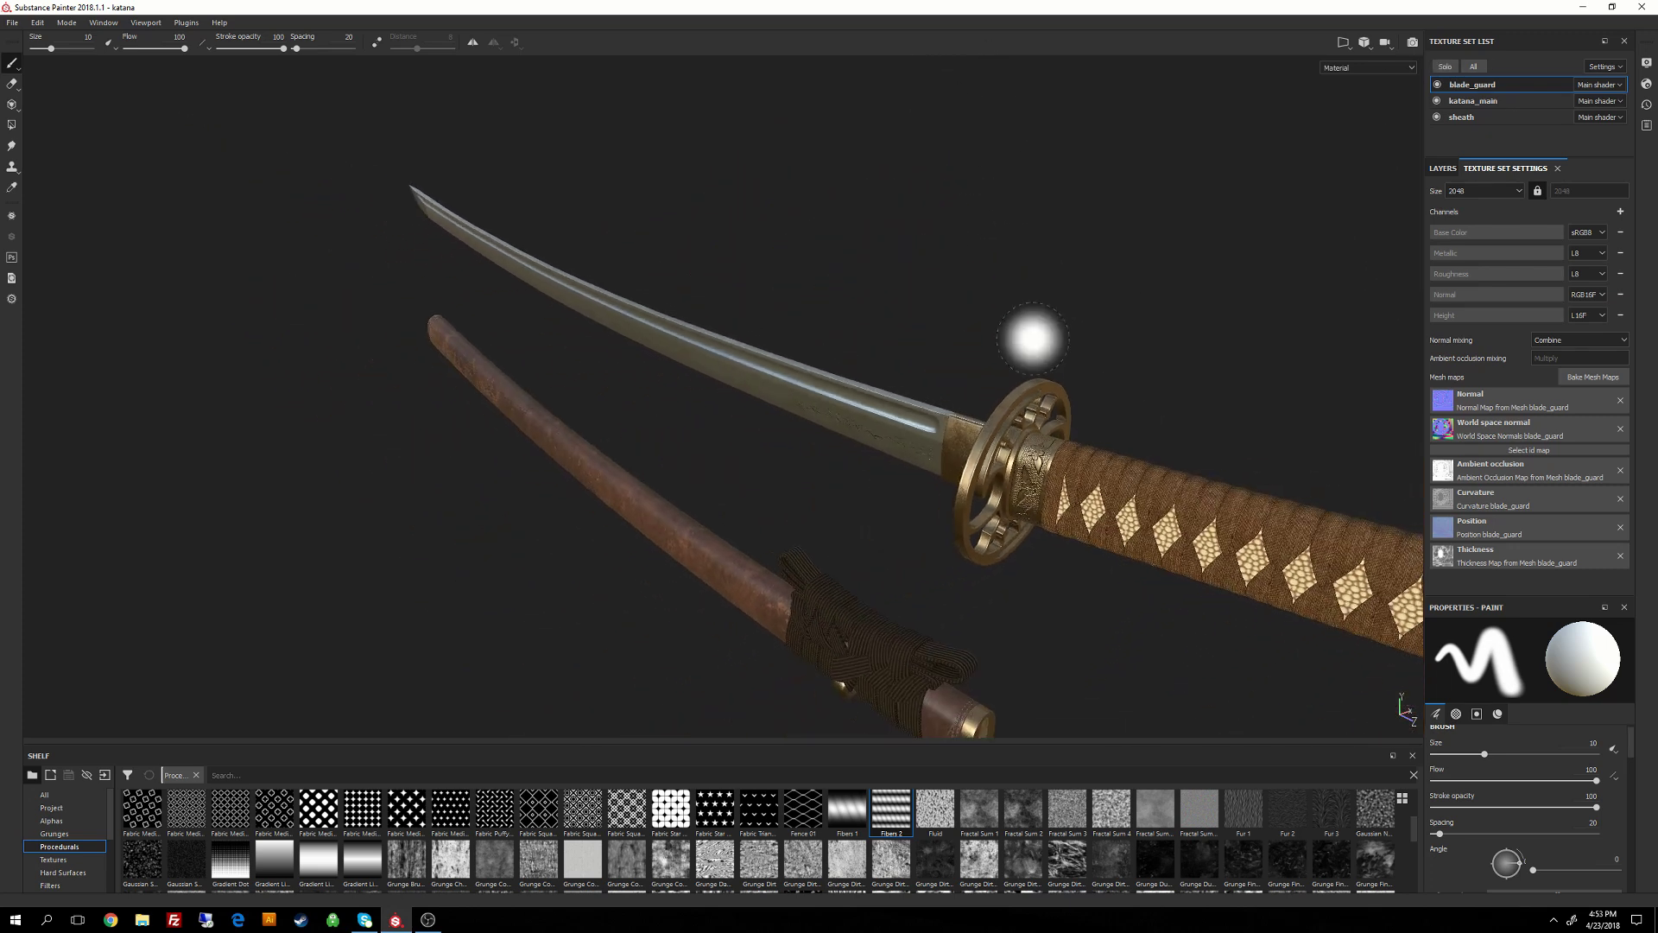
right_click_drag(1033, 339, 907, 248, "alt")
middle_click_drag(1157, 544, 967, 449, "alt")
right_click_drag(967, 448, 993, 218, "alt")
middle_click_drag(993, 218, 859, 311, "alt")
right_click_drag(981, 428, 981, 422, "alt")
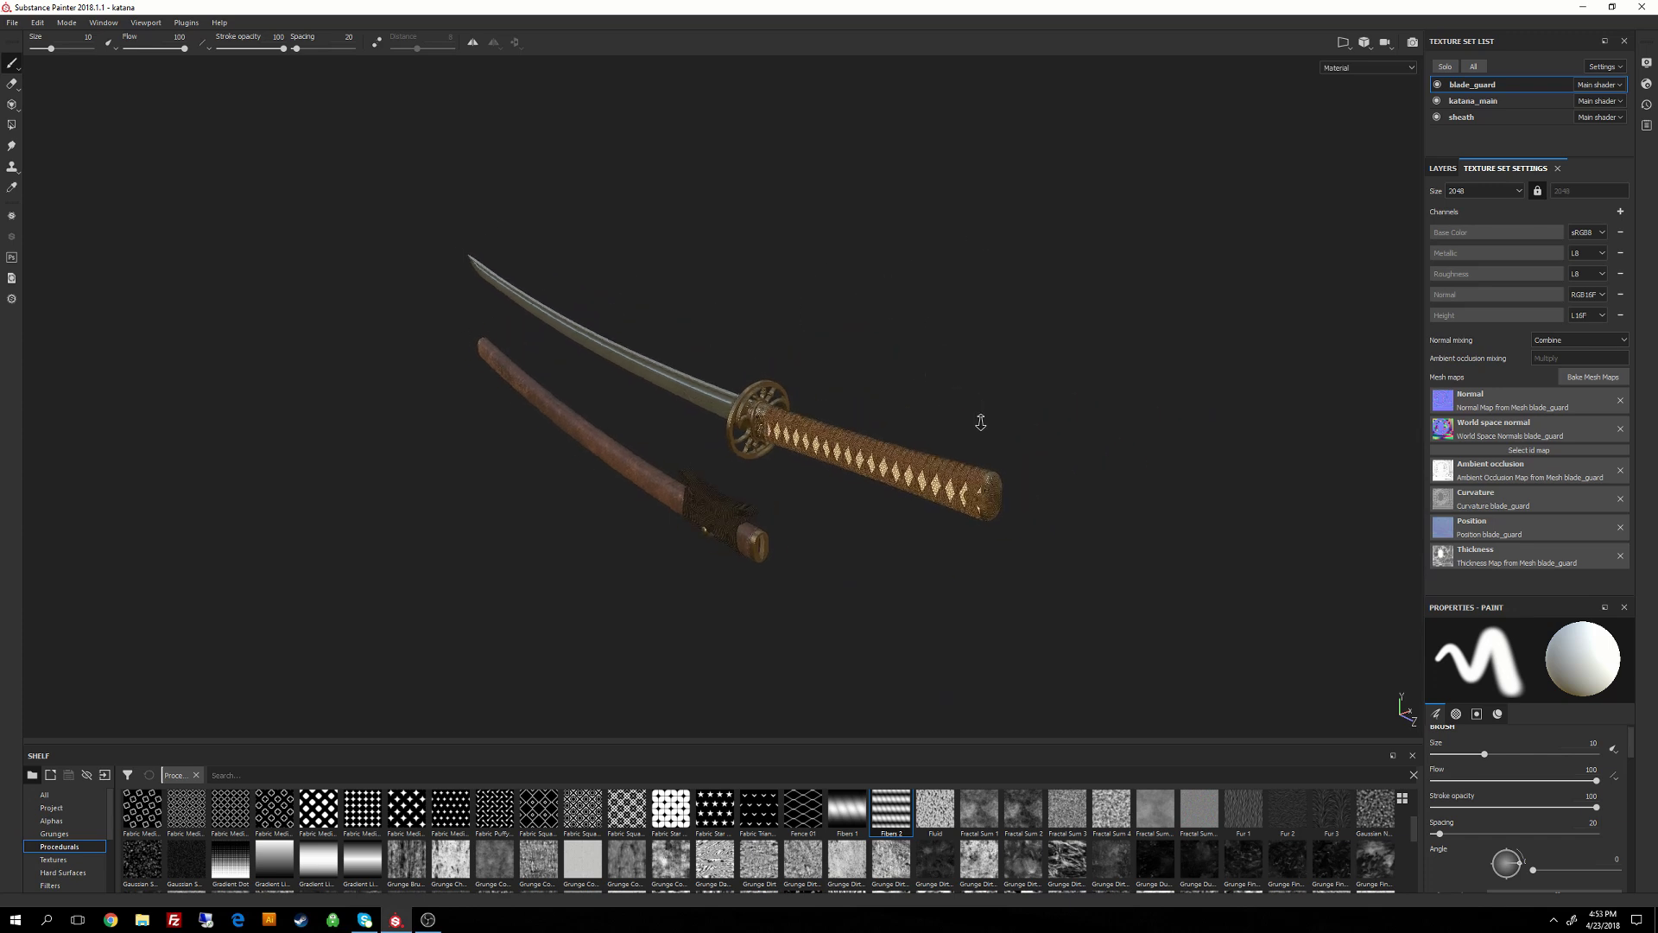
left_click_drag(981, 422, 1026, 333, "alt")
right_click_drag(1026, 335, 1044, 474, "alt")
left_click_drag(1045, 474, 1029, 405, "alt")
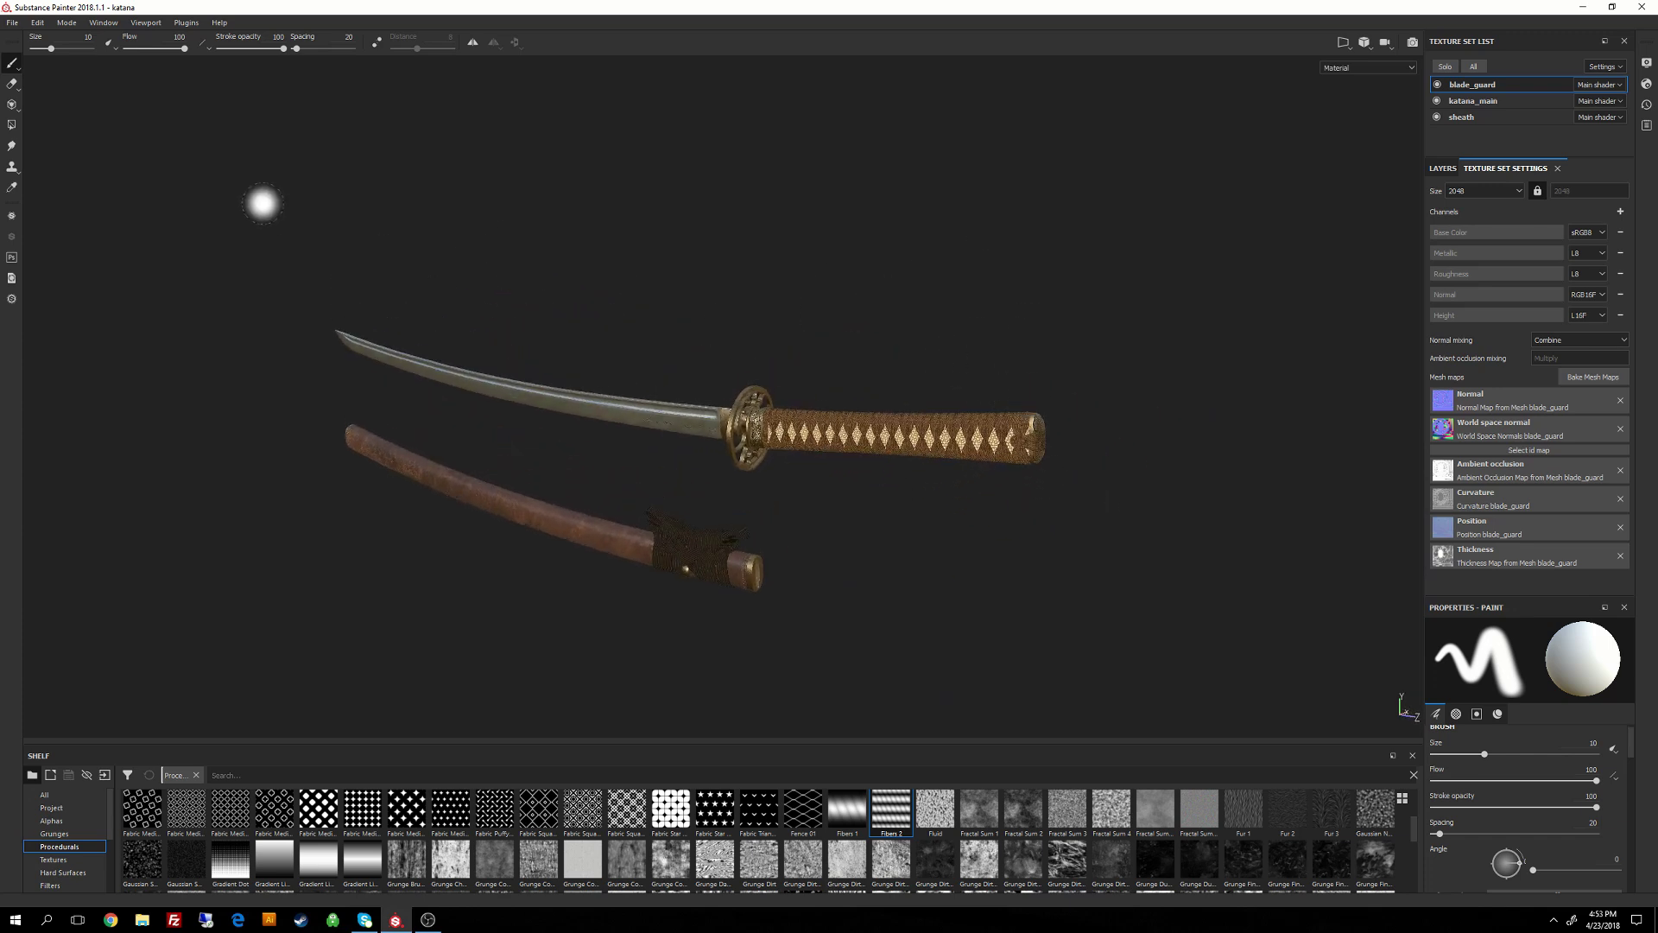
Open the texture export settings and include the blade_guard and sheath texture sets along with katana_main.
left_click(12, 24)
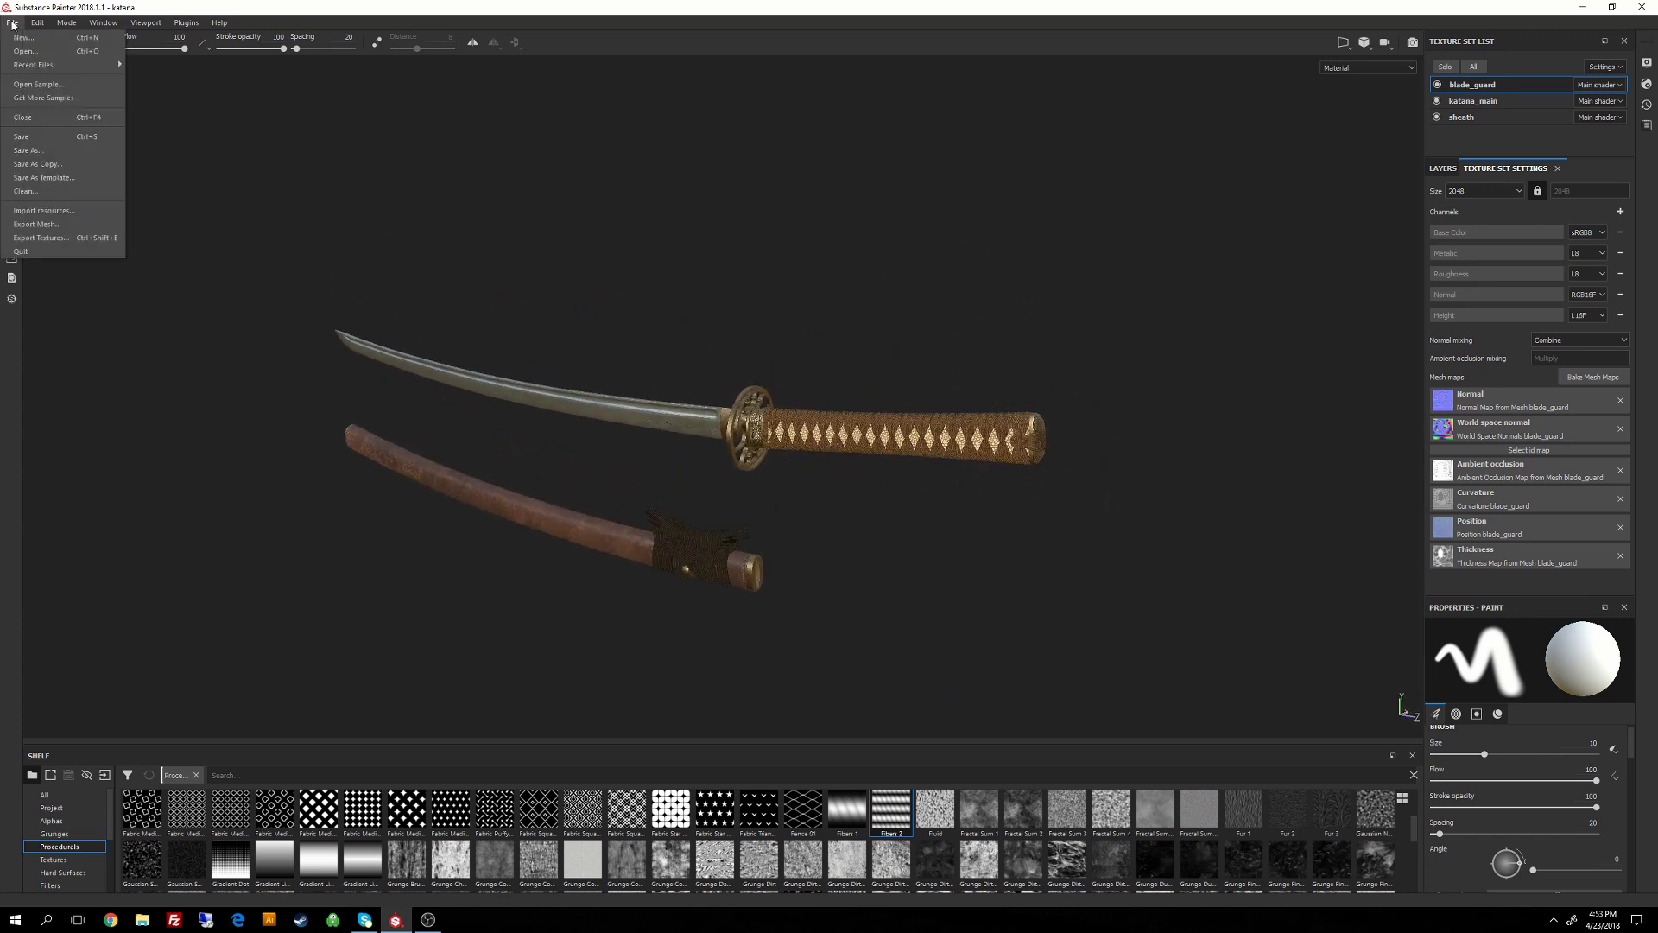
left_click(39, 238)
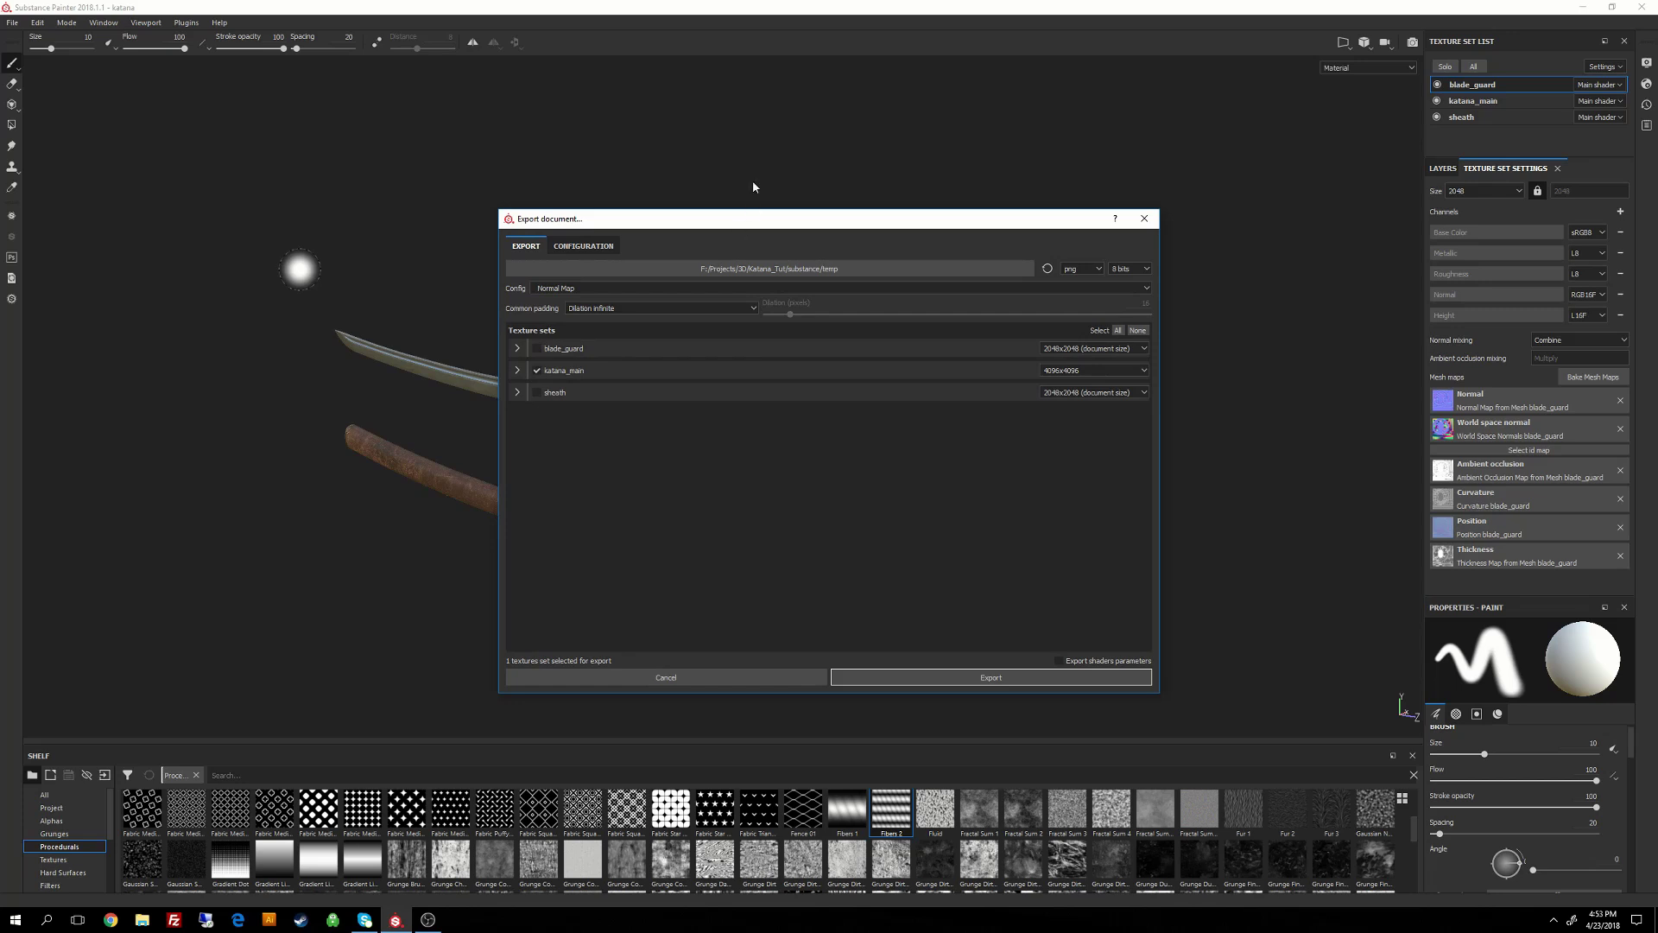
left_click_drag(743, 222, 750, 149)
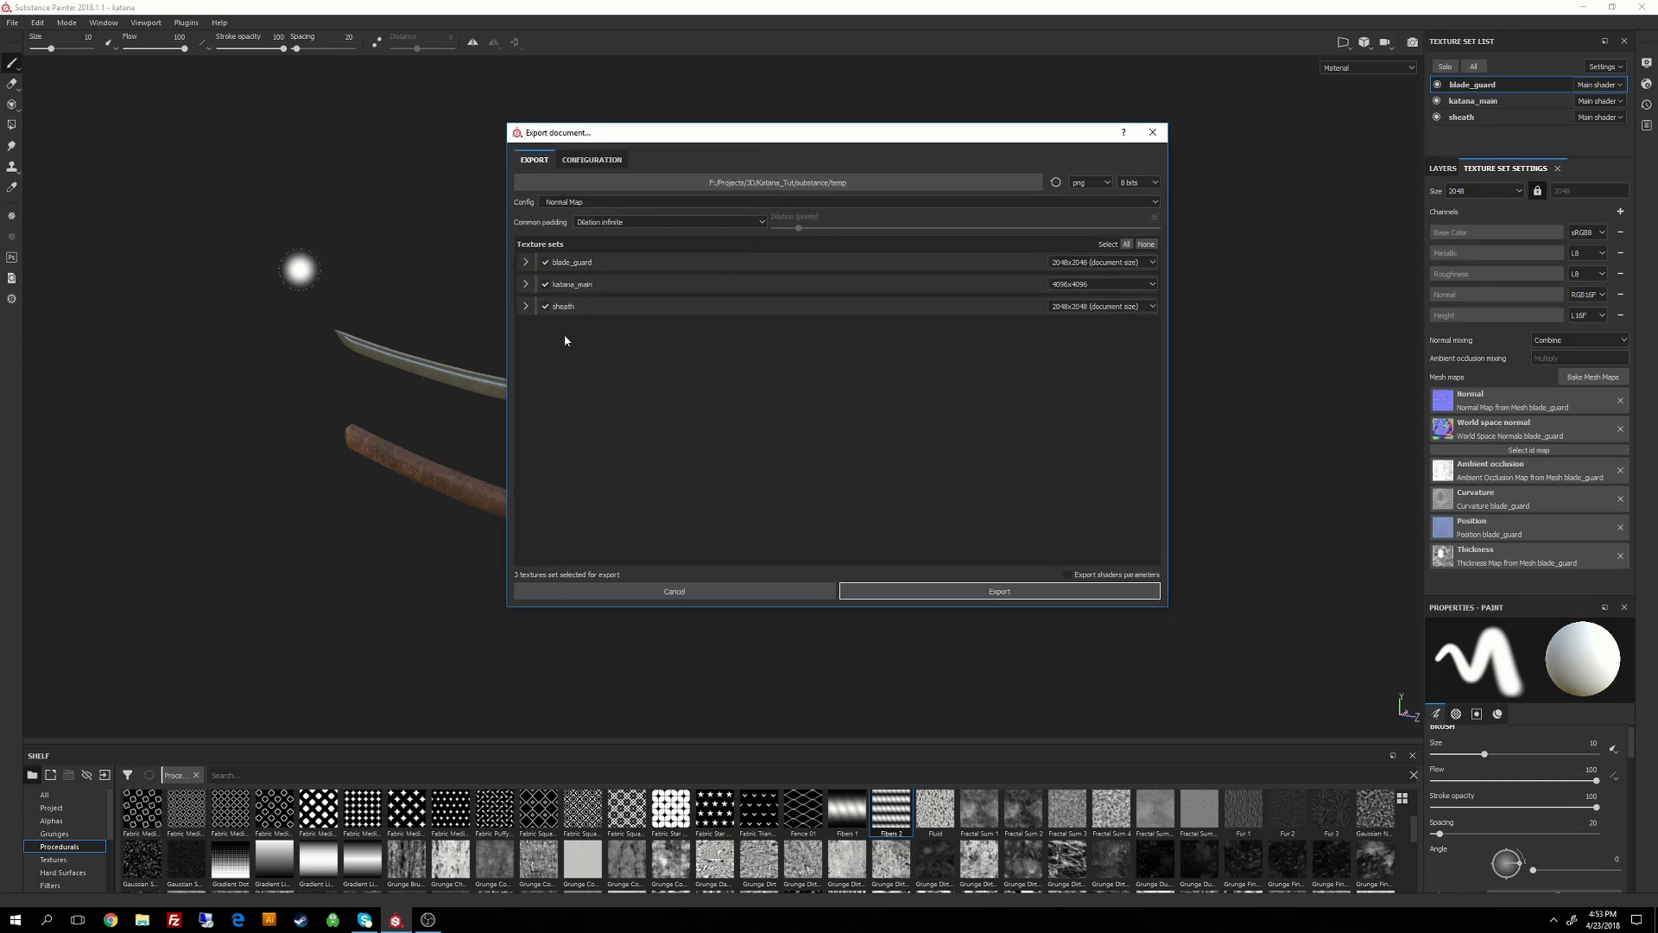
left_click_drag(685, 135, 650, 133)
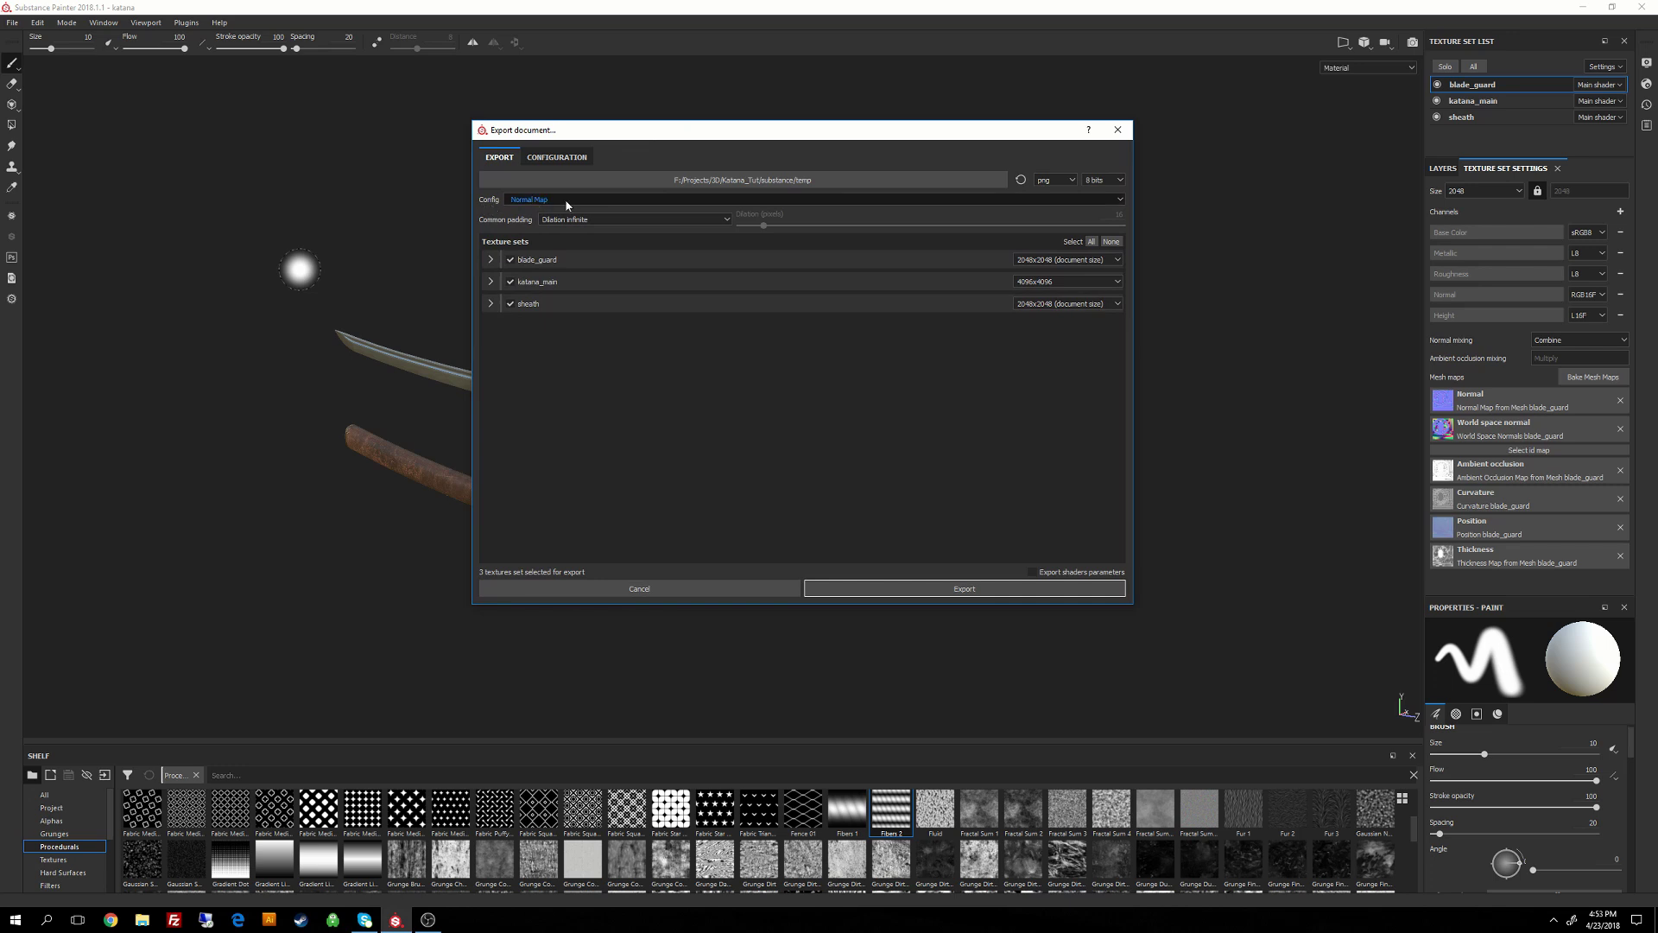
Set the export configuration to PBR SpecGloss from MetalRough and the sheath's export size to 4096x4096.
left_click(1121, 200)
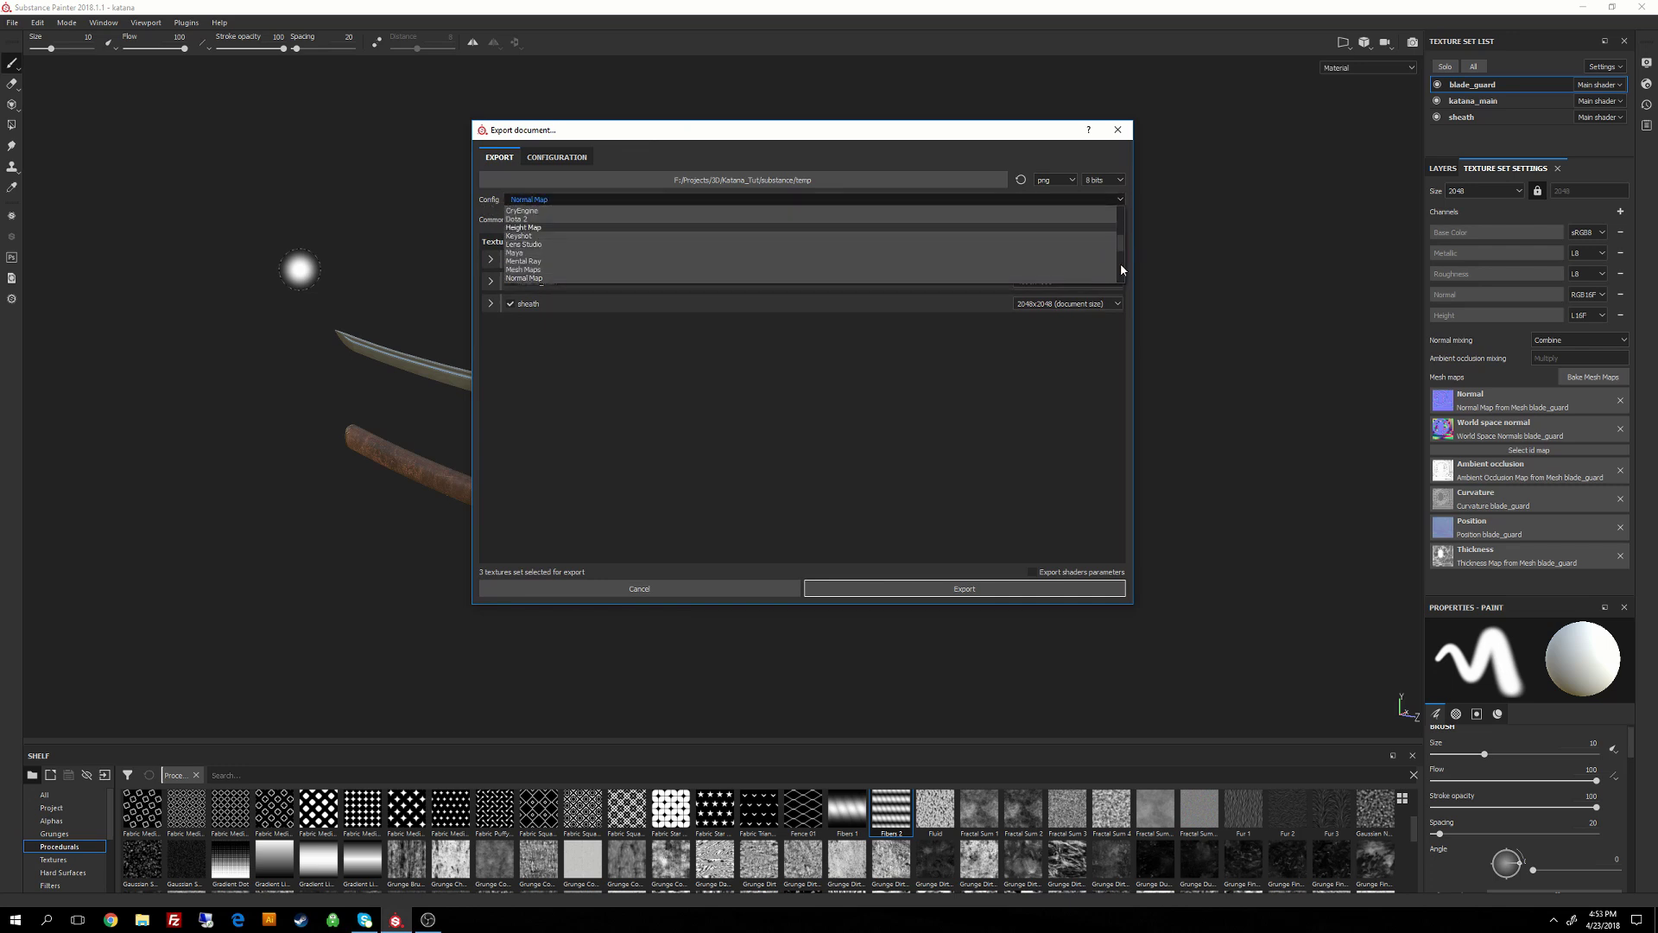
scroll(1121, 241, "up", 2)
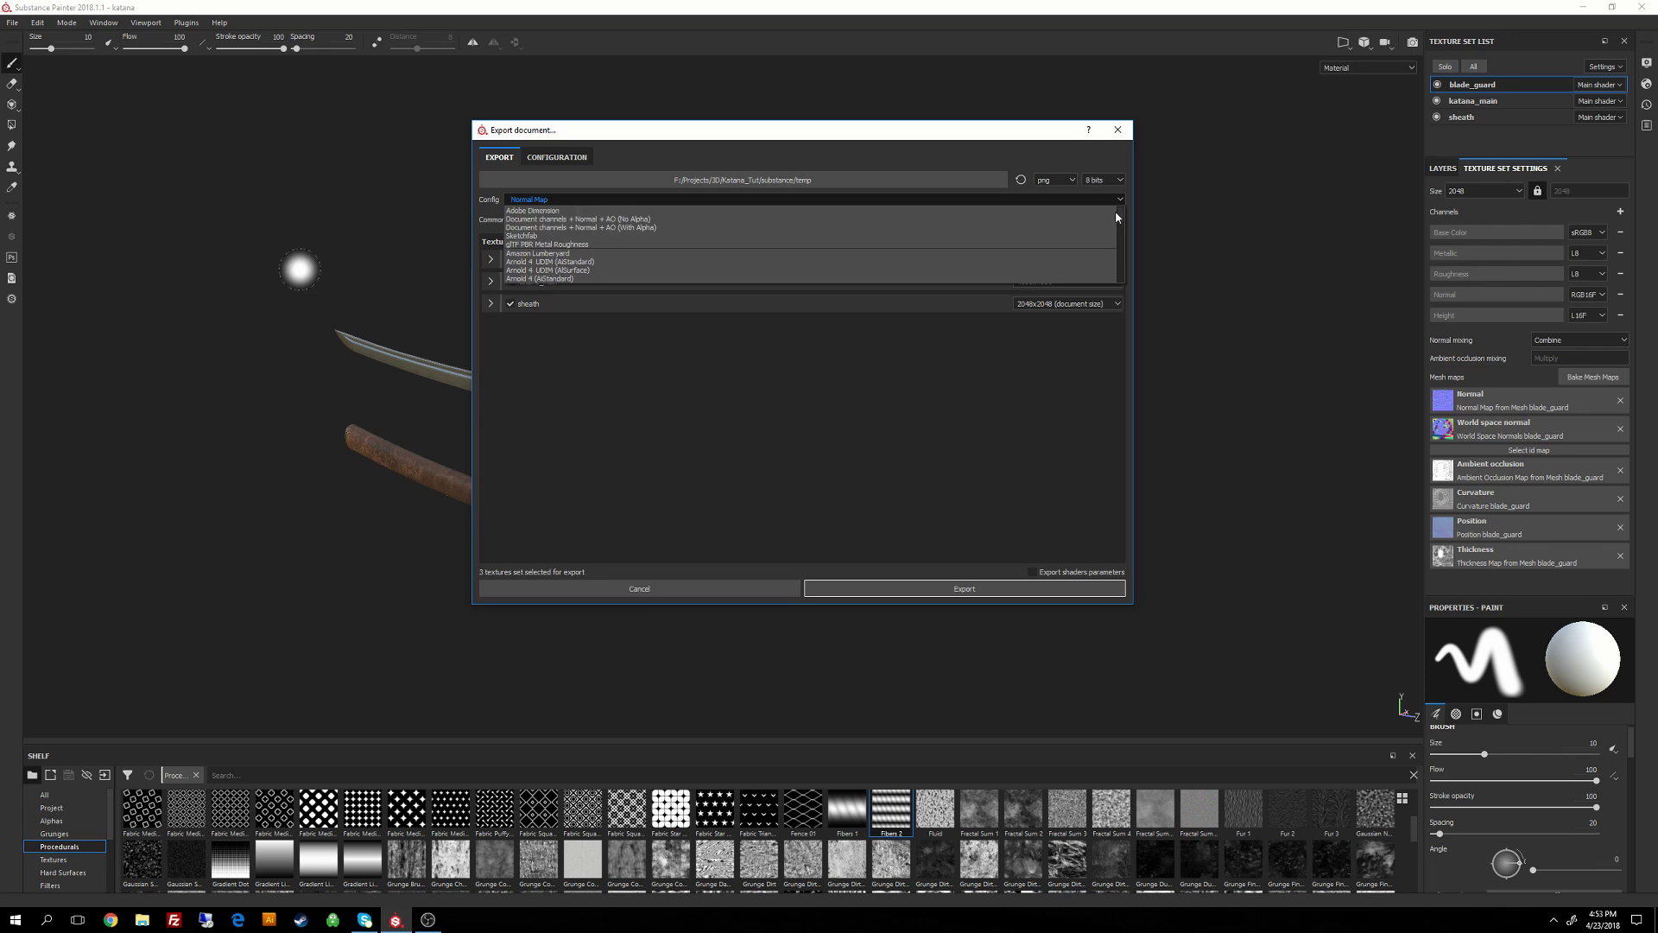
scroll(1116, 242, "down", 5)
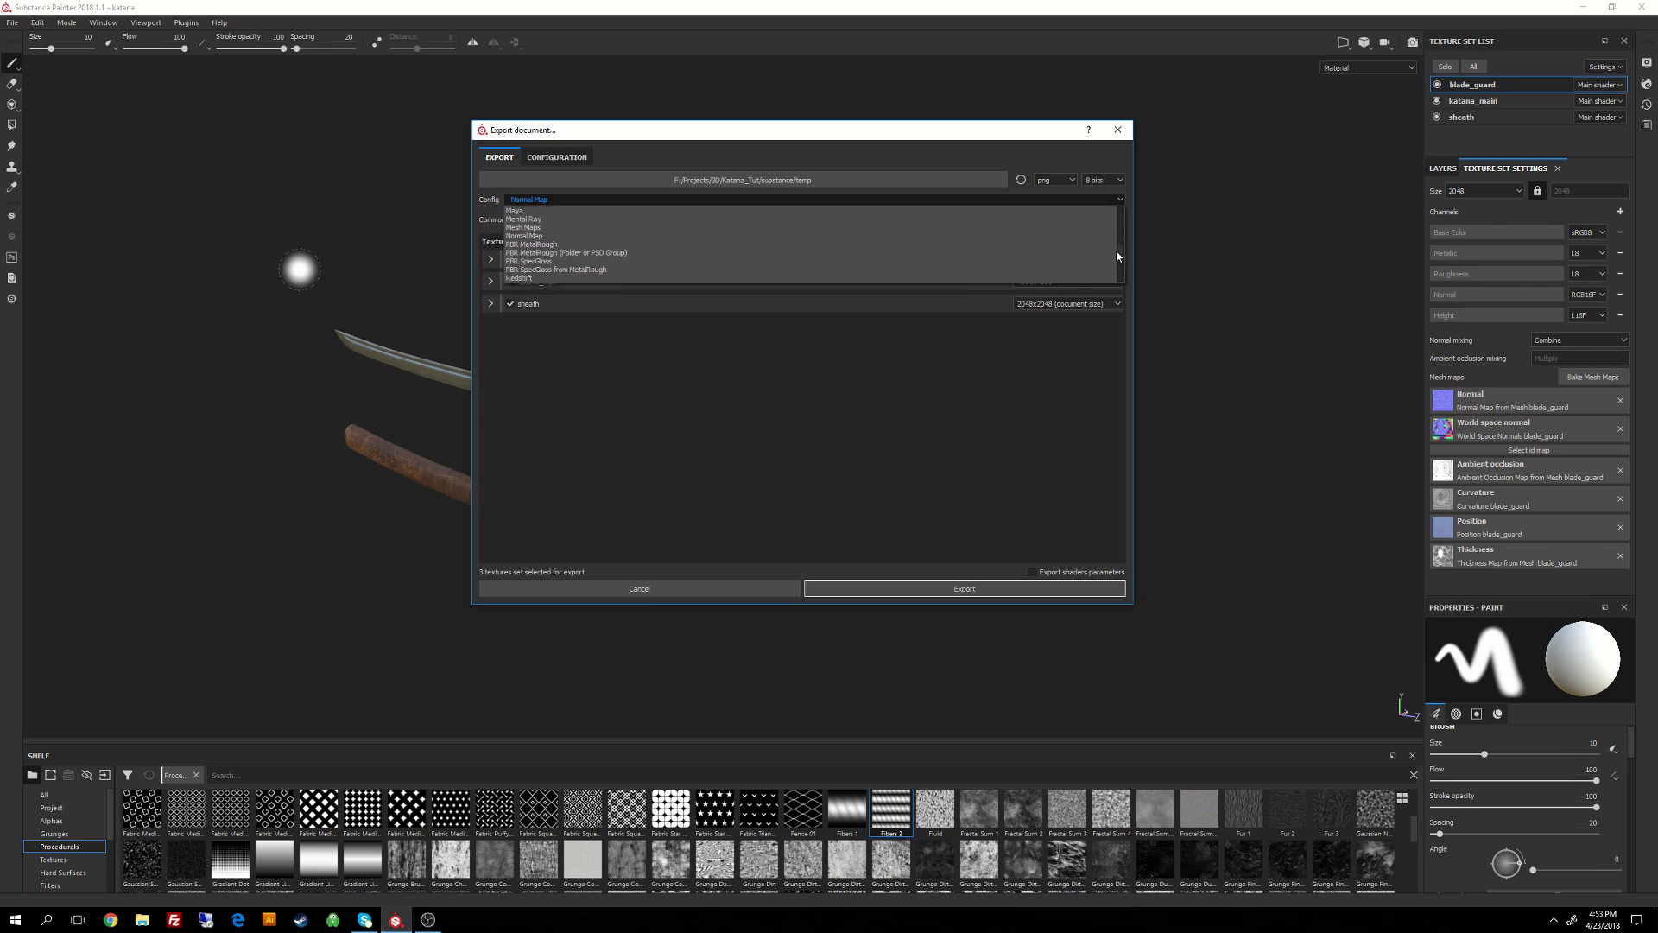
scroll(1117, 256, "up", 6)
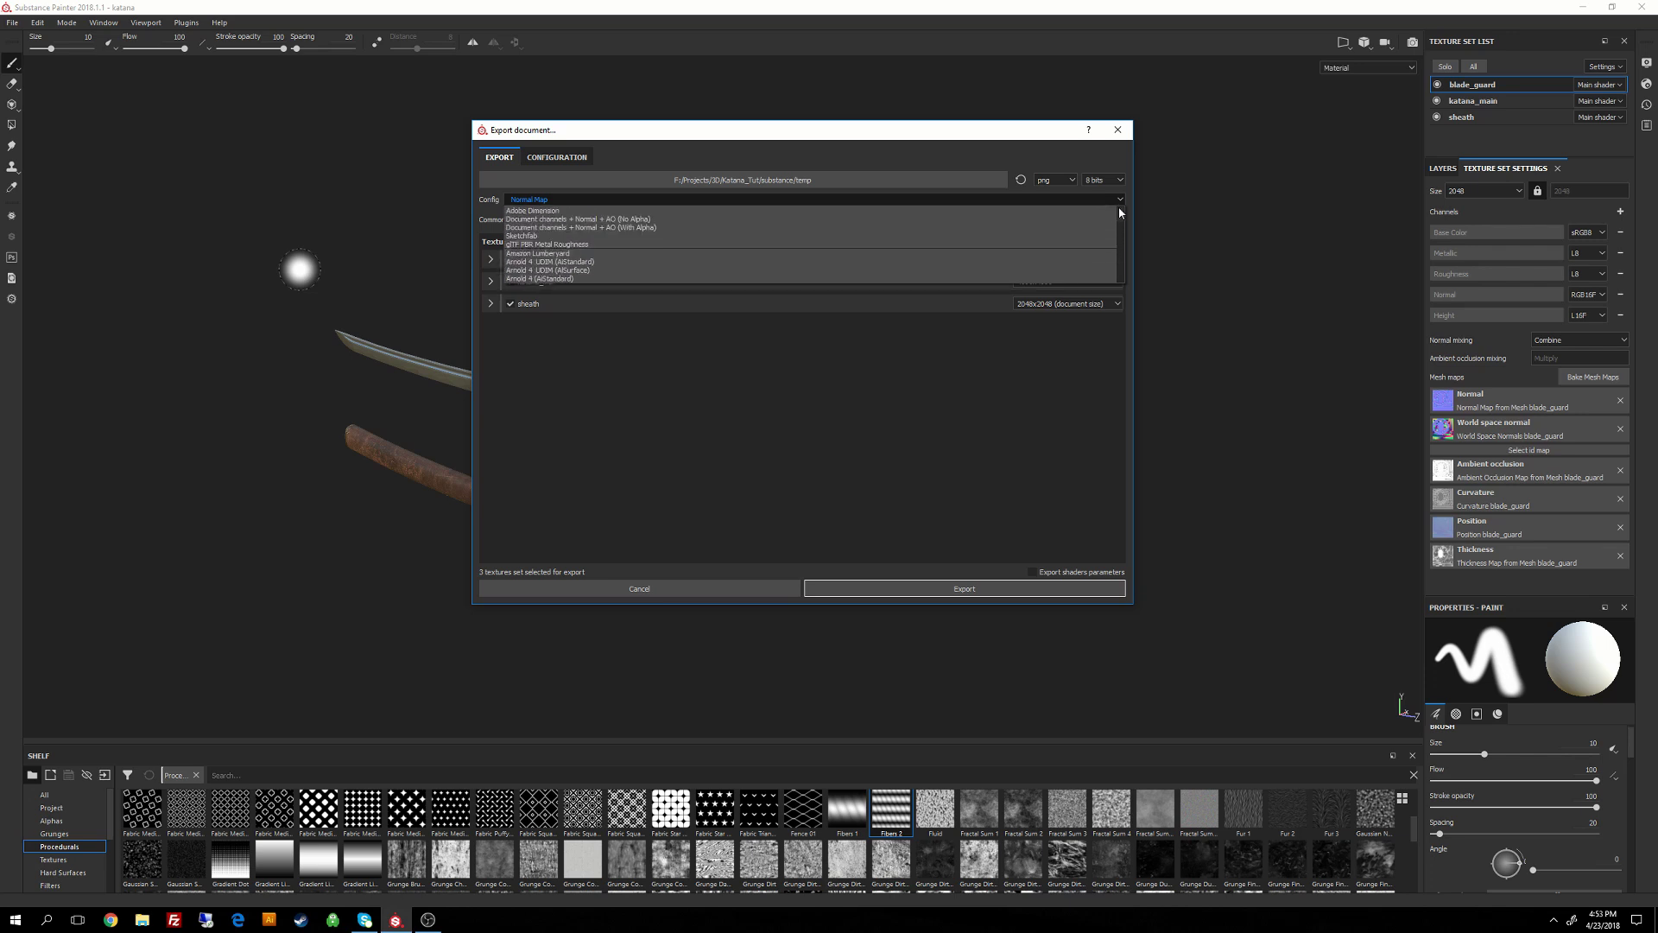
scroll(1123, 237, "down", 1)
scroll(1124, 242, "down", 3)
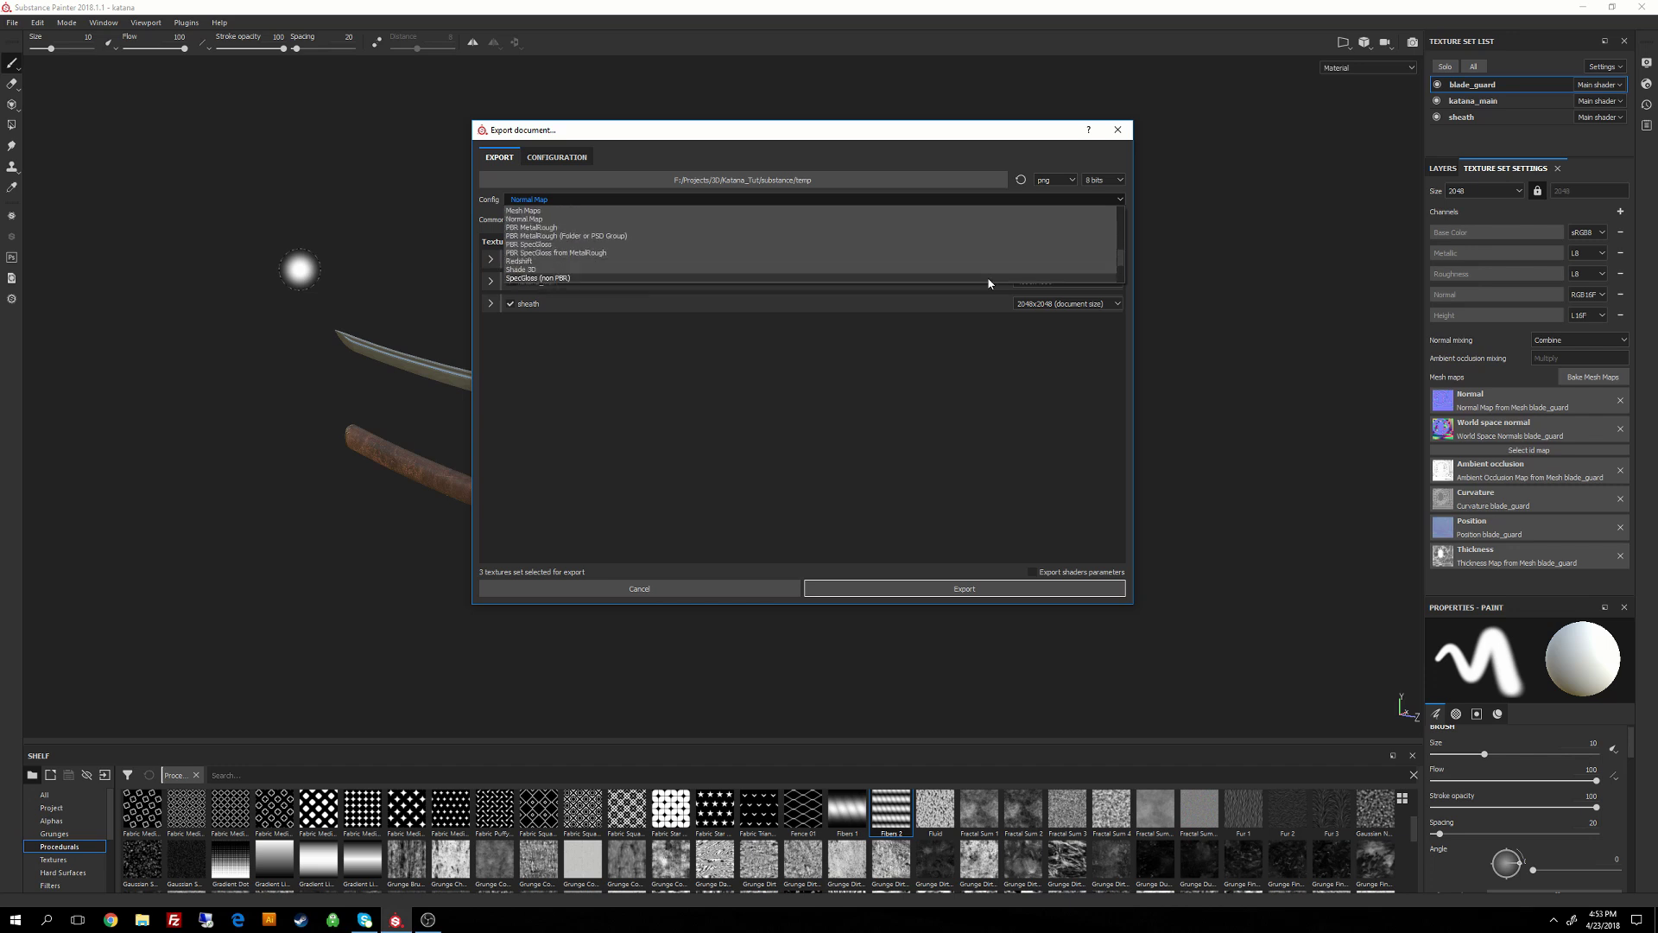
scroll(778, 254, "down", 2)
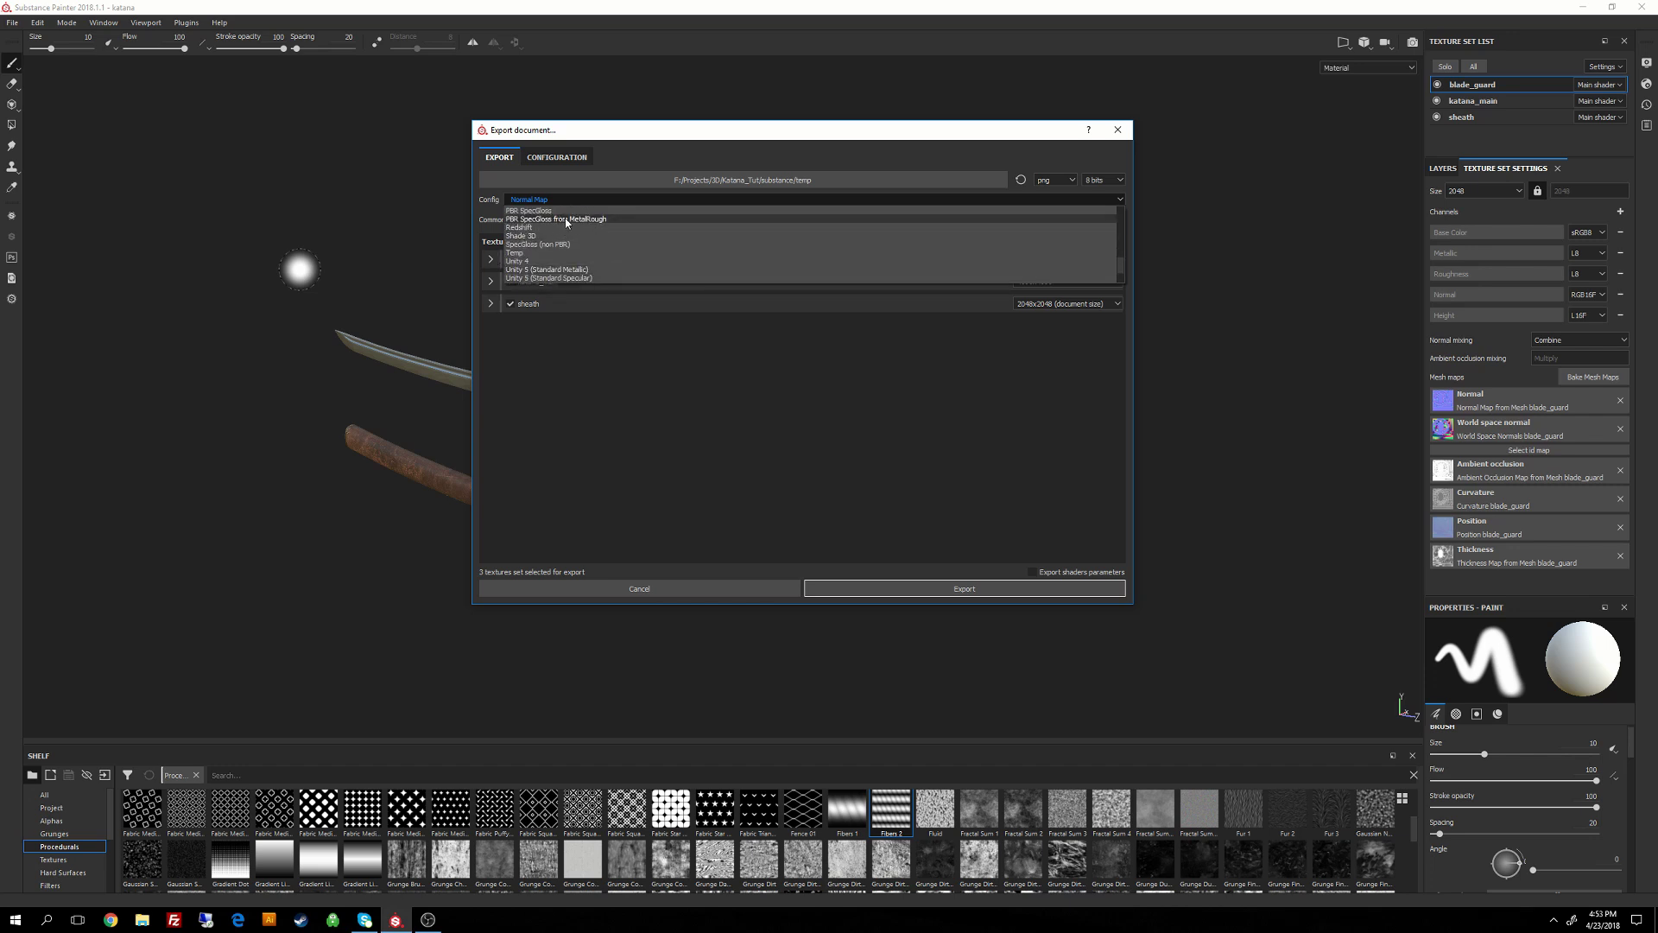
left_click(530, 220)
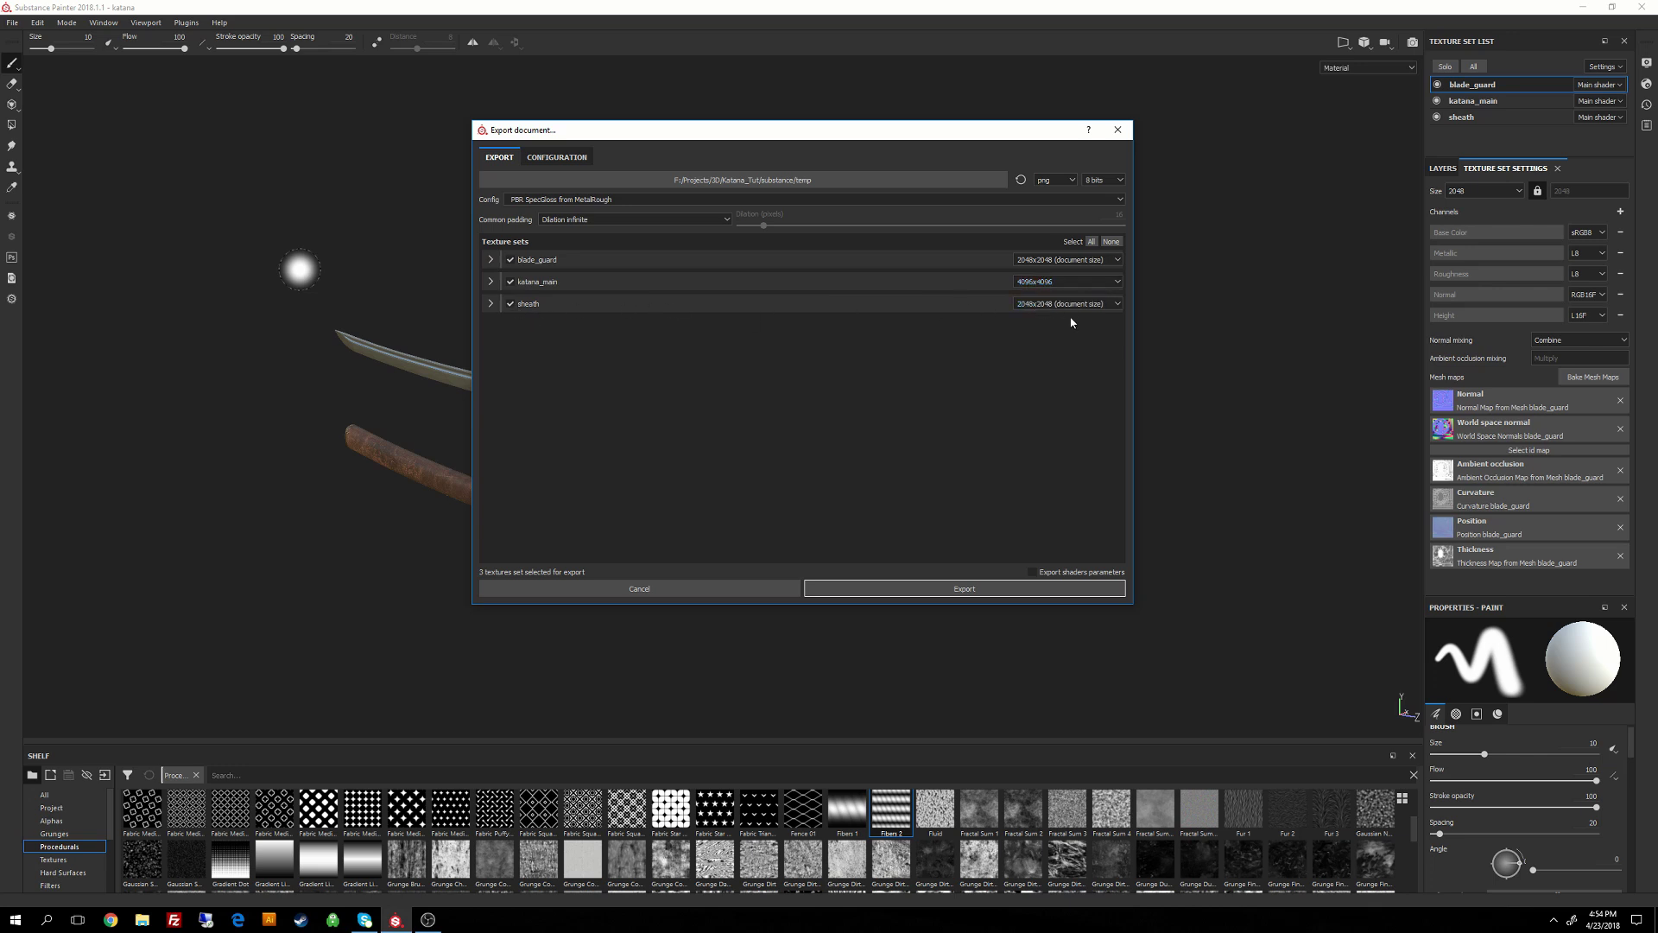
left_click(1114, 304)
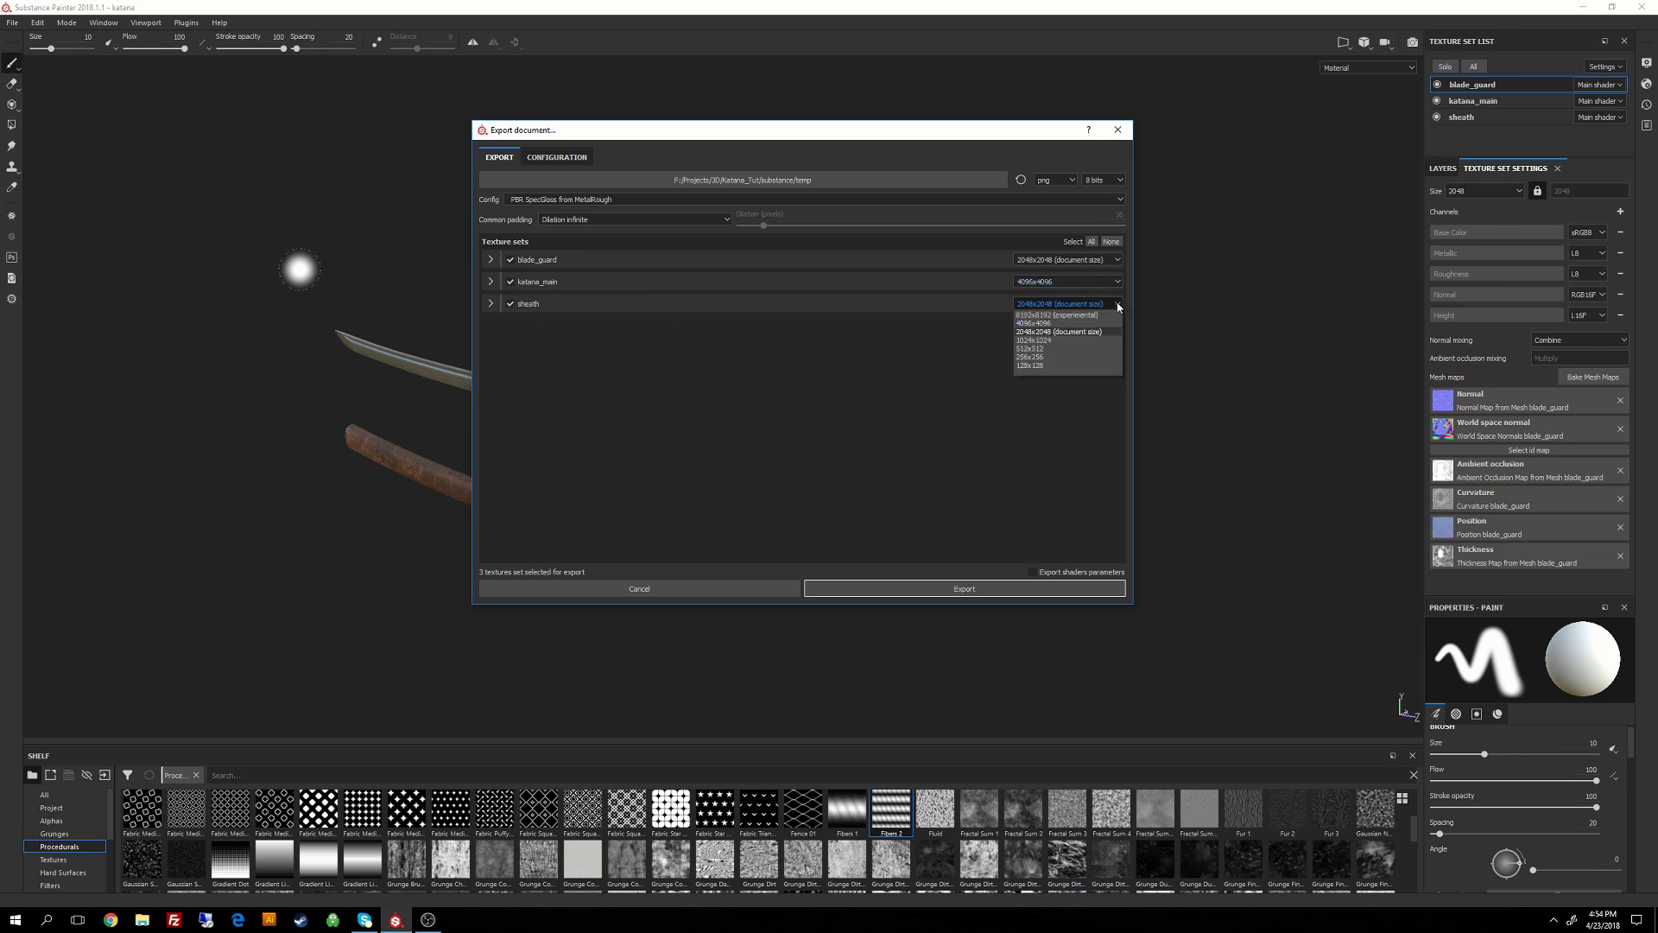
left_click(1048, 323)
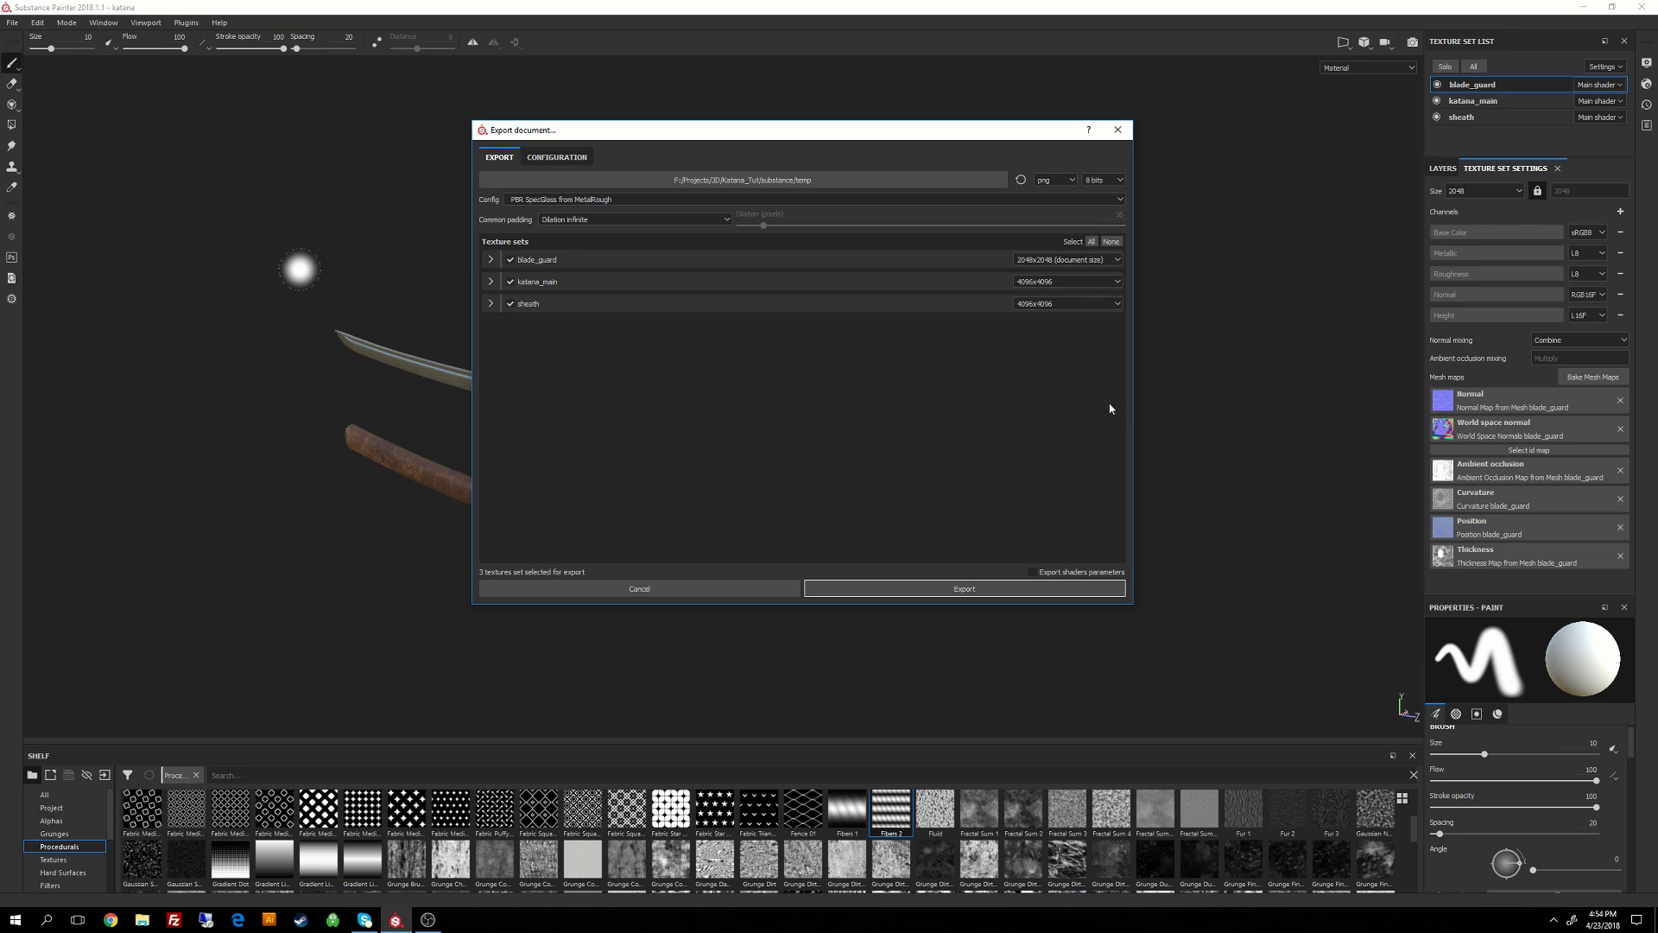
Export the three texture sets into a new folder named textures inside Katana_Tut's substance folder.
left_click(819, 181)
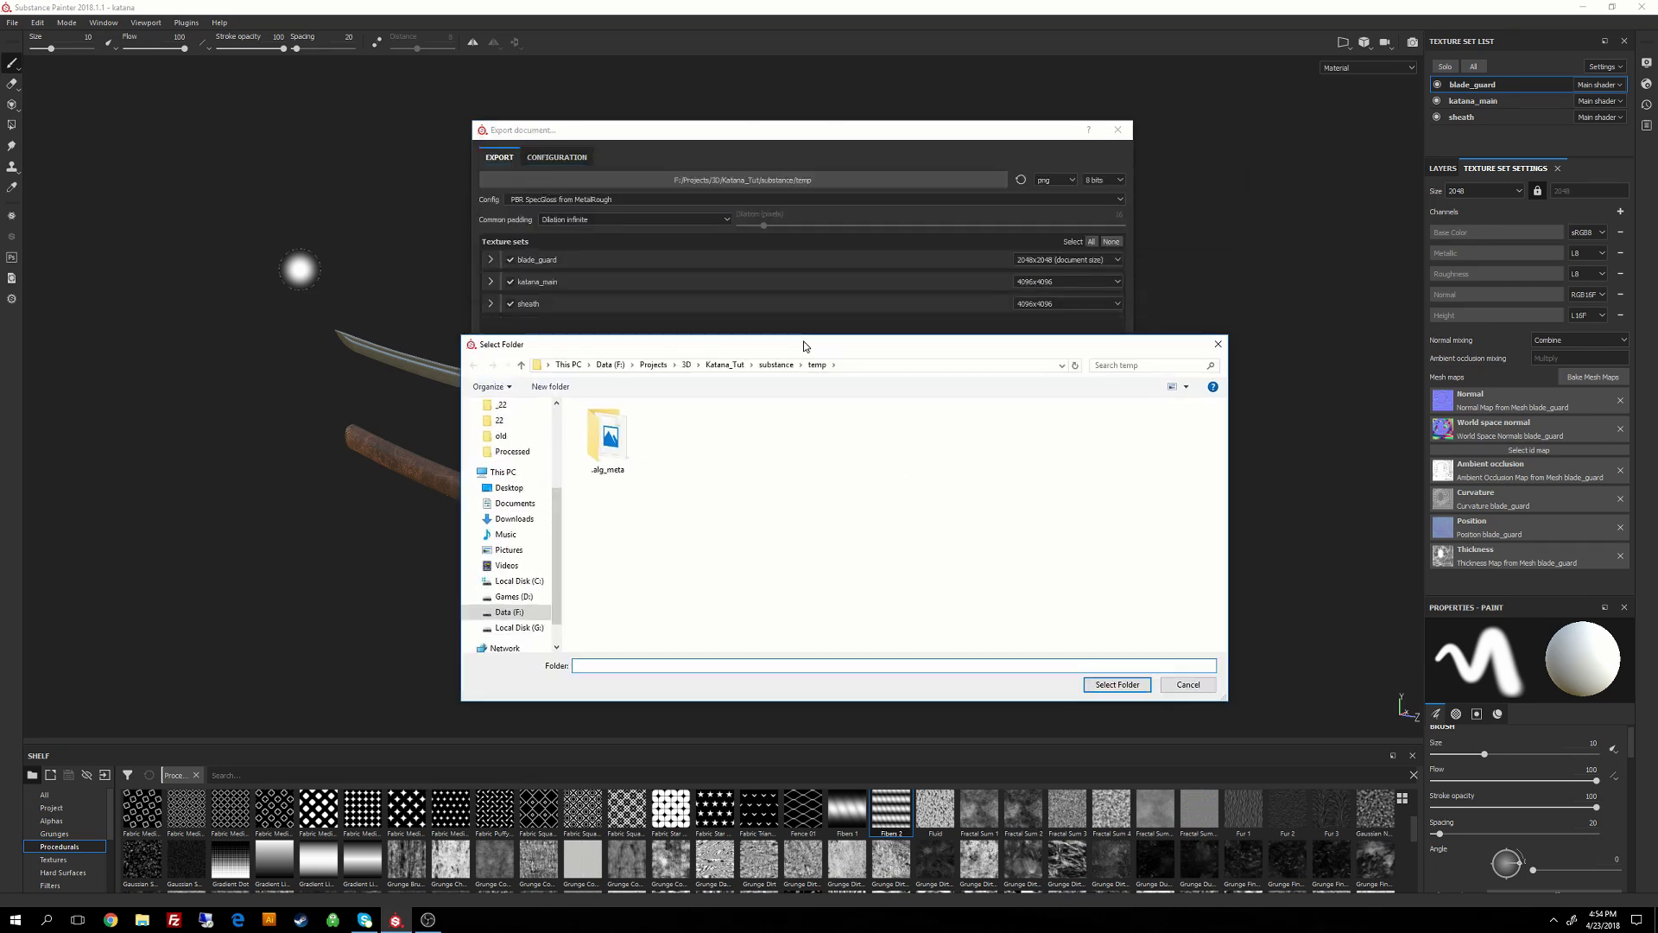
left_click(782, 256)
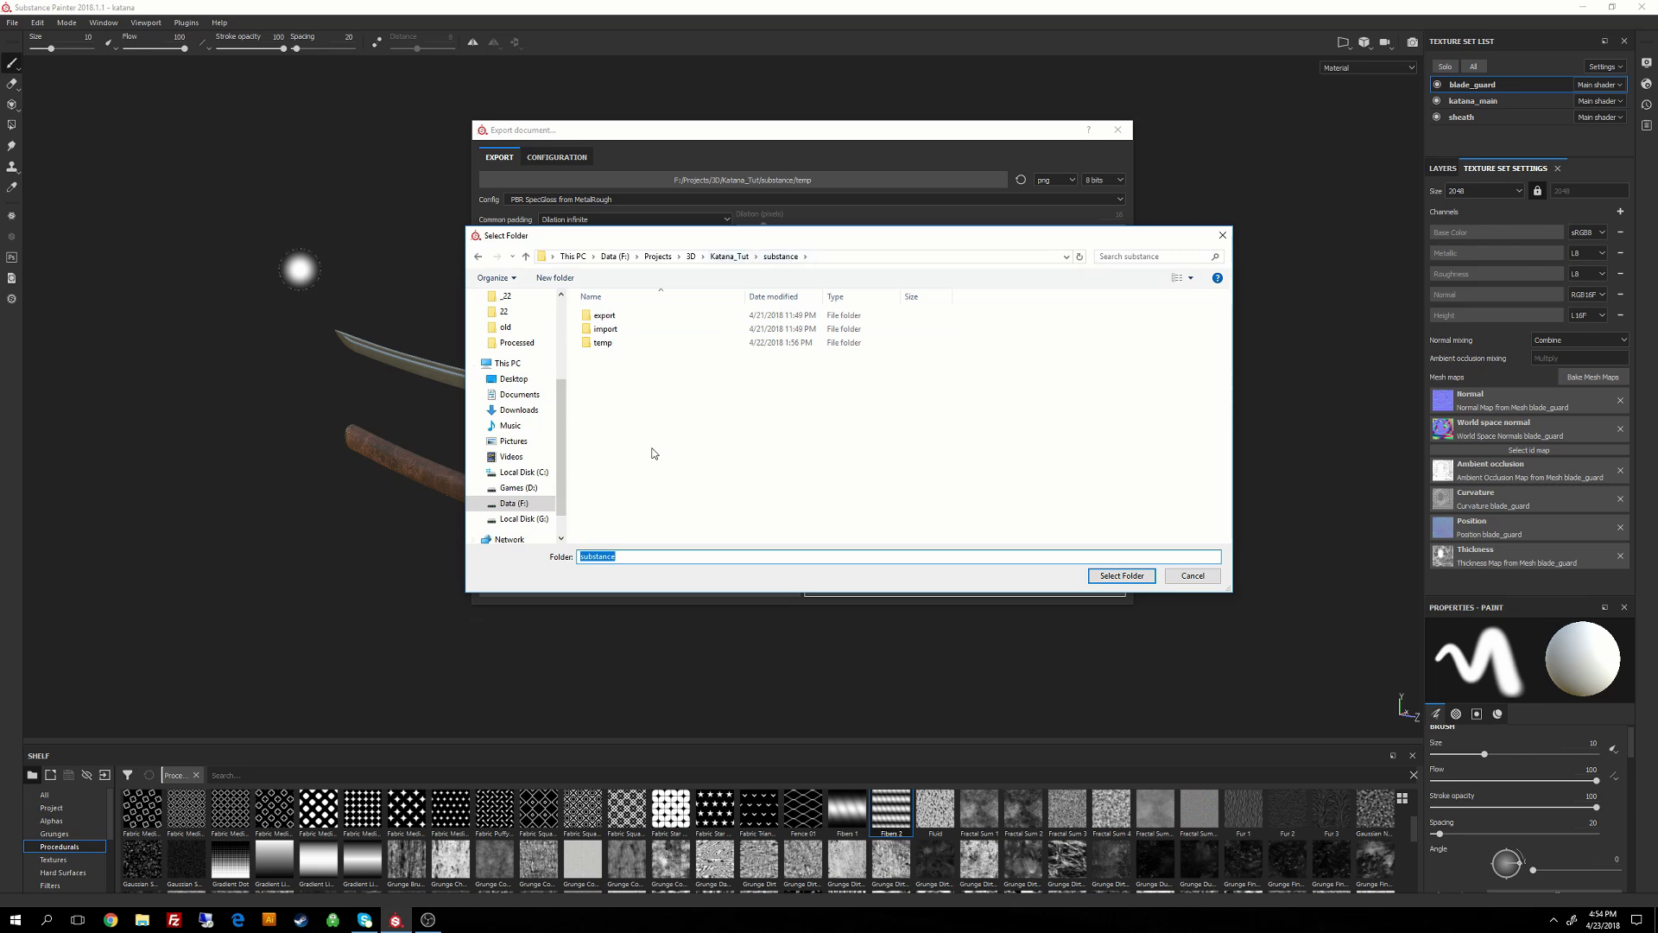
right_click(604, 389)
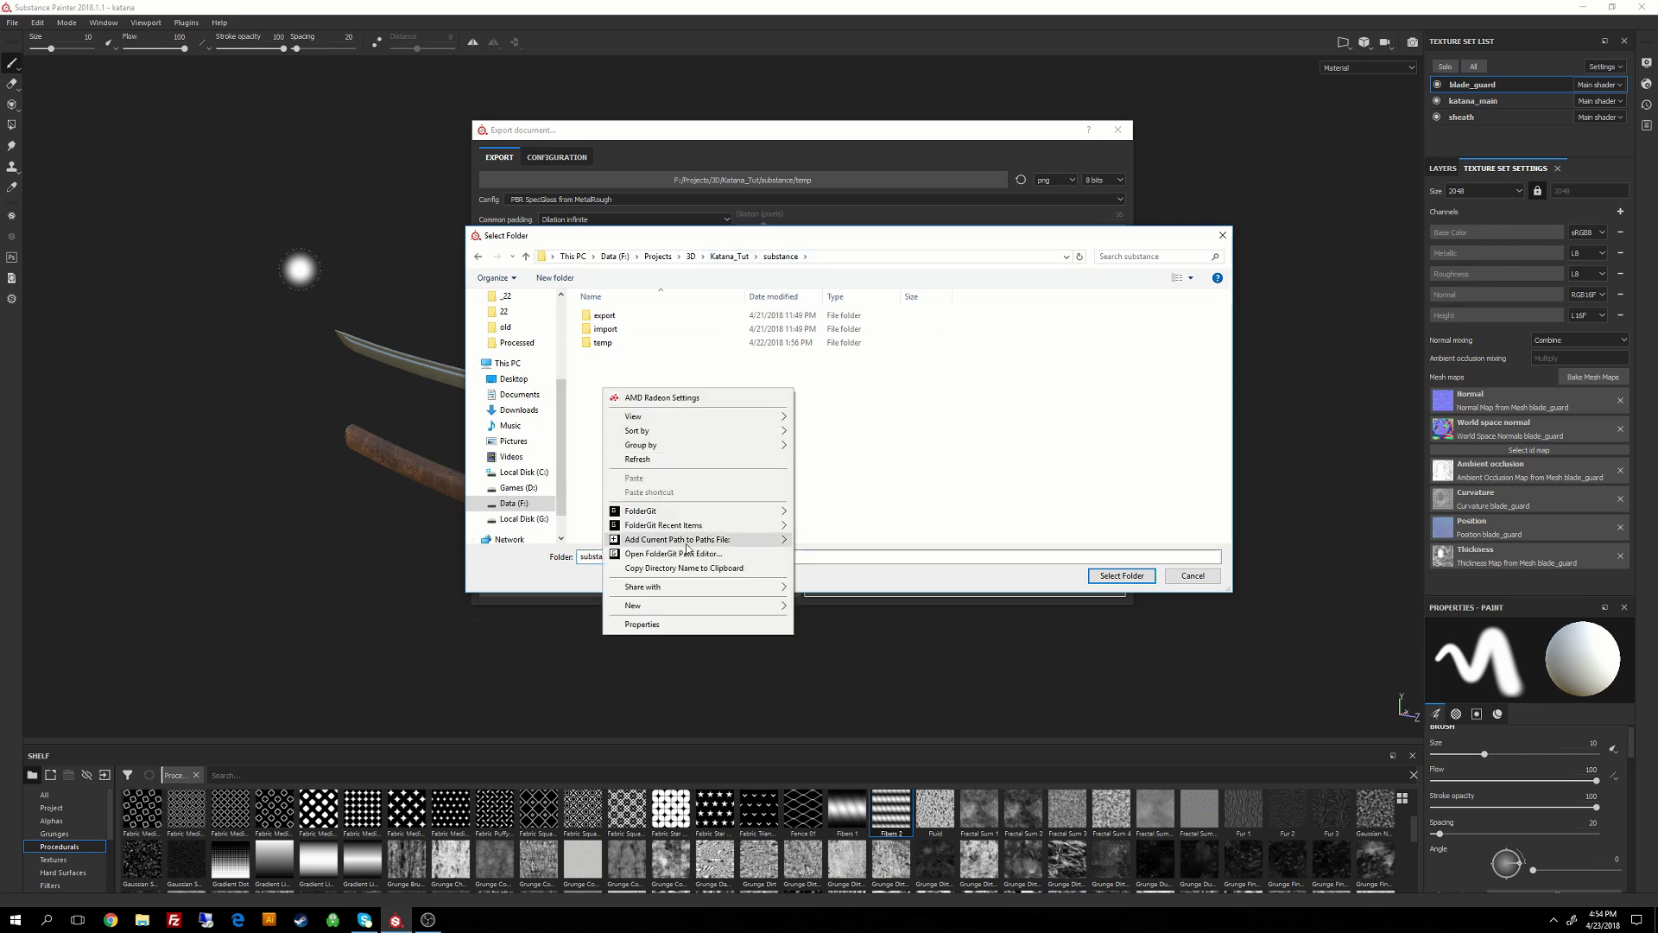
left_click(837, 614)
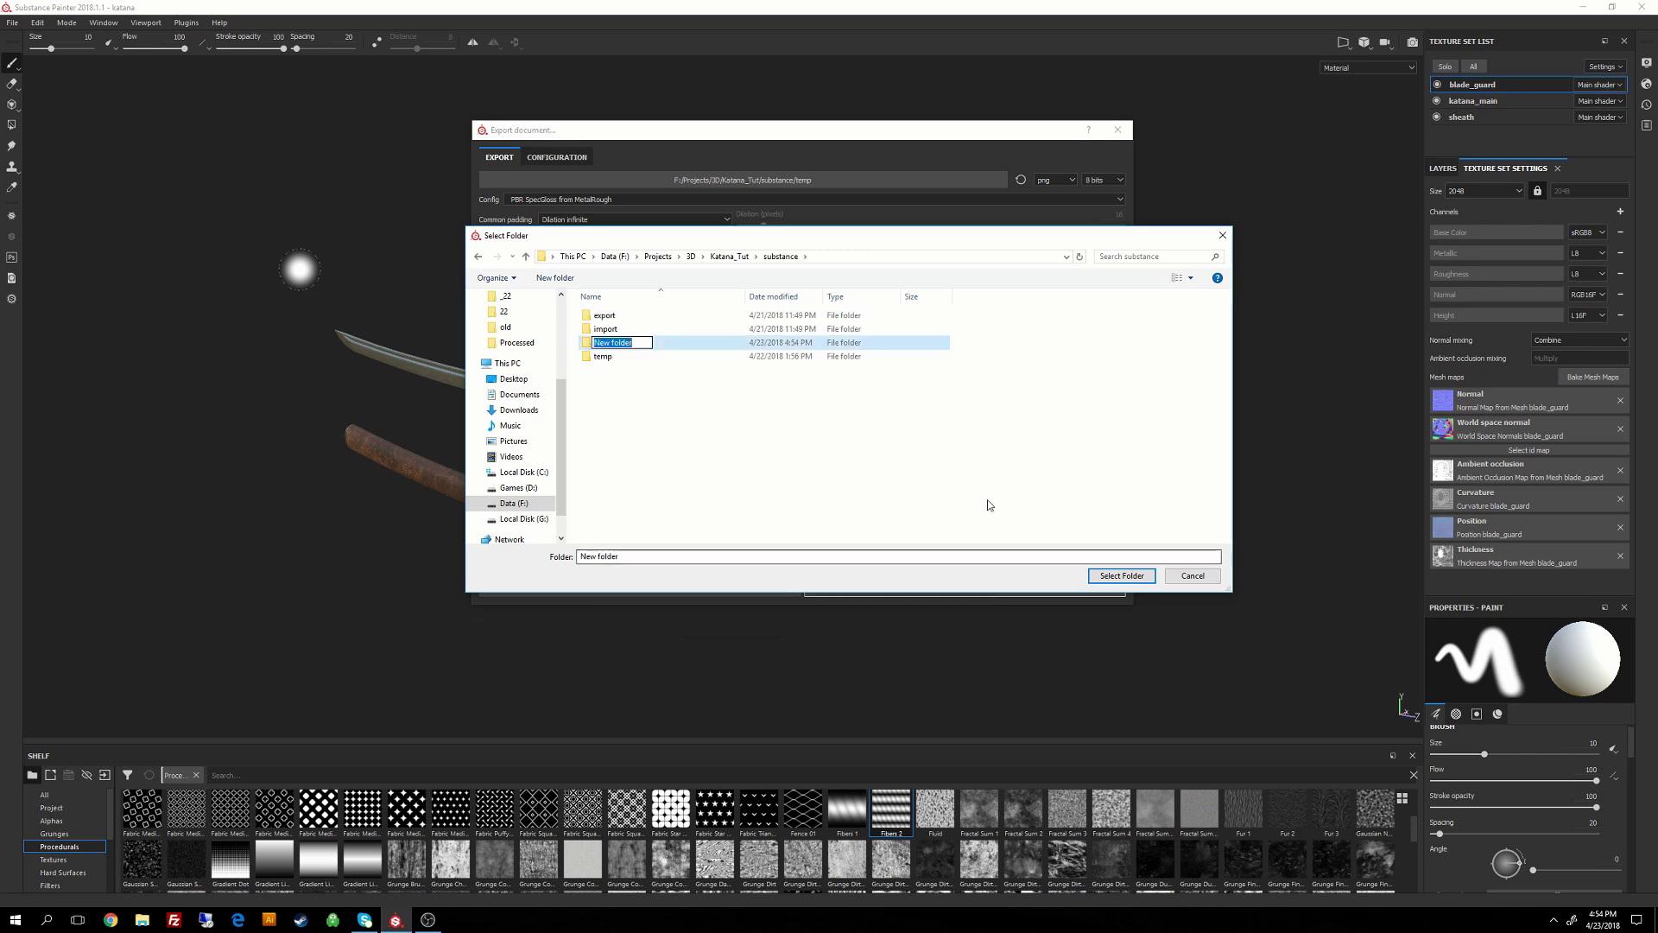
type("texut")
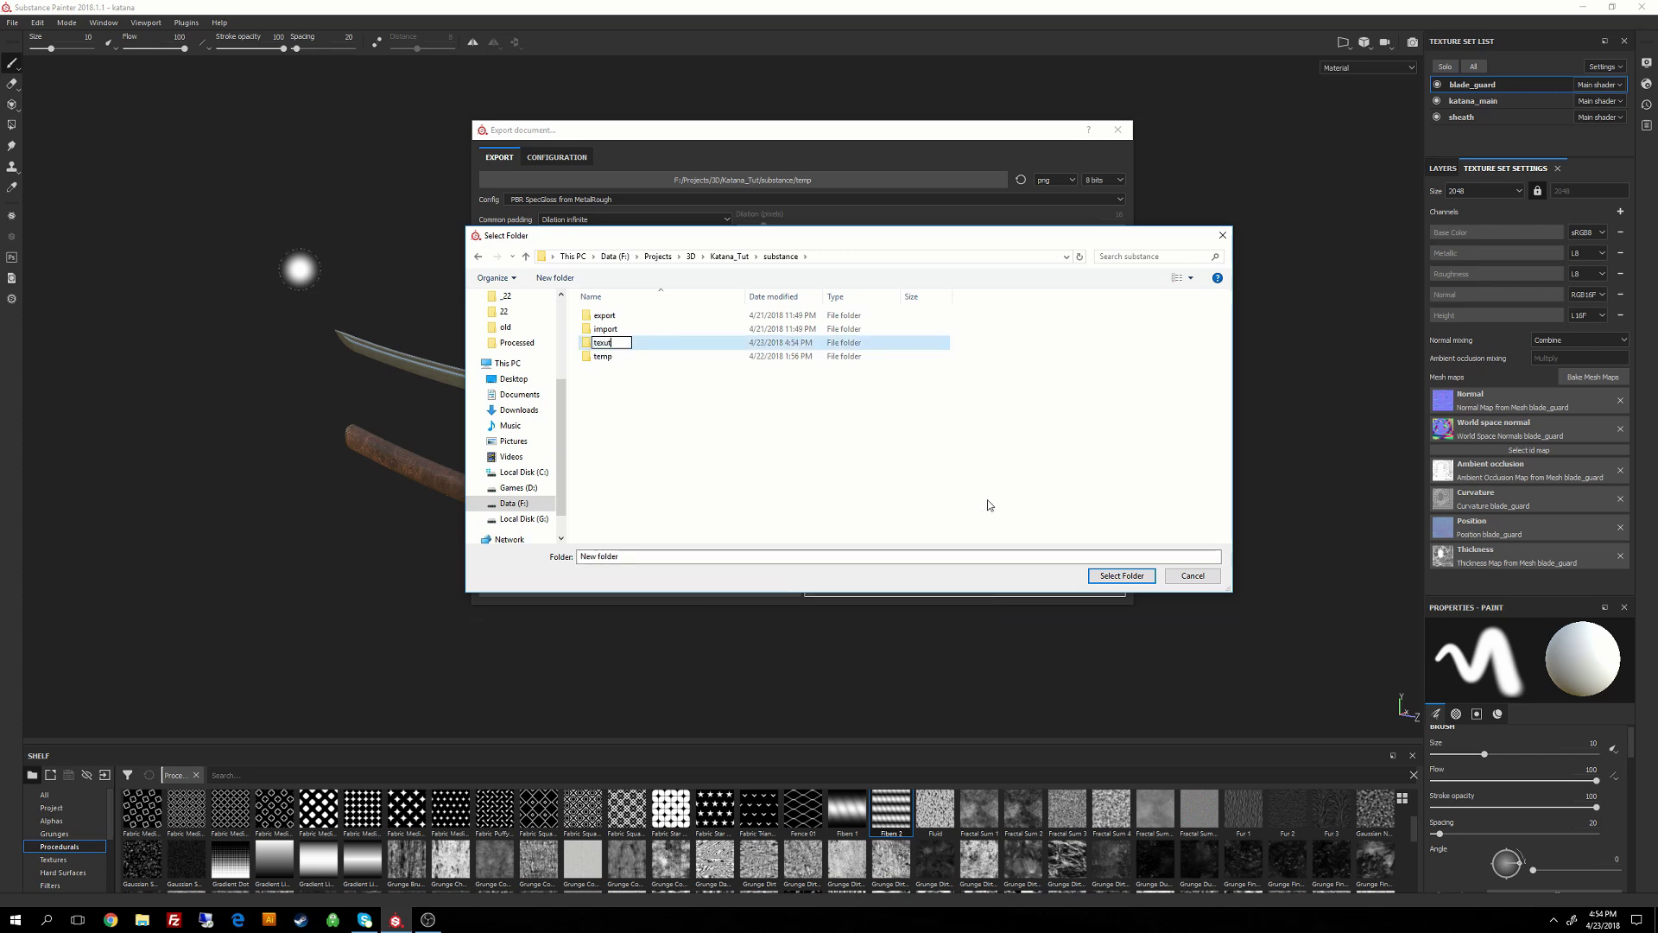
key("BackSpace")
key("BackSpace")
type("tures")
key("Return")
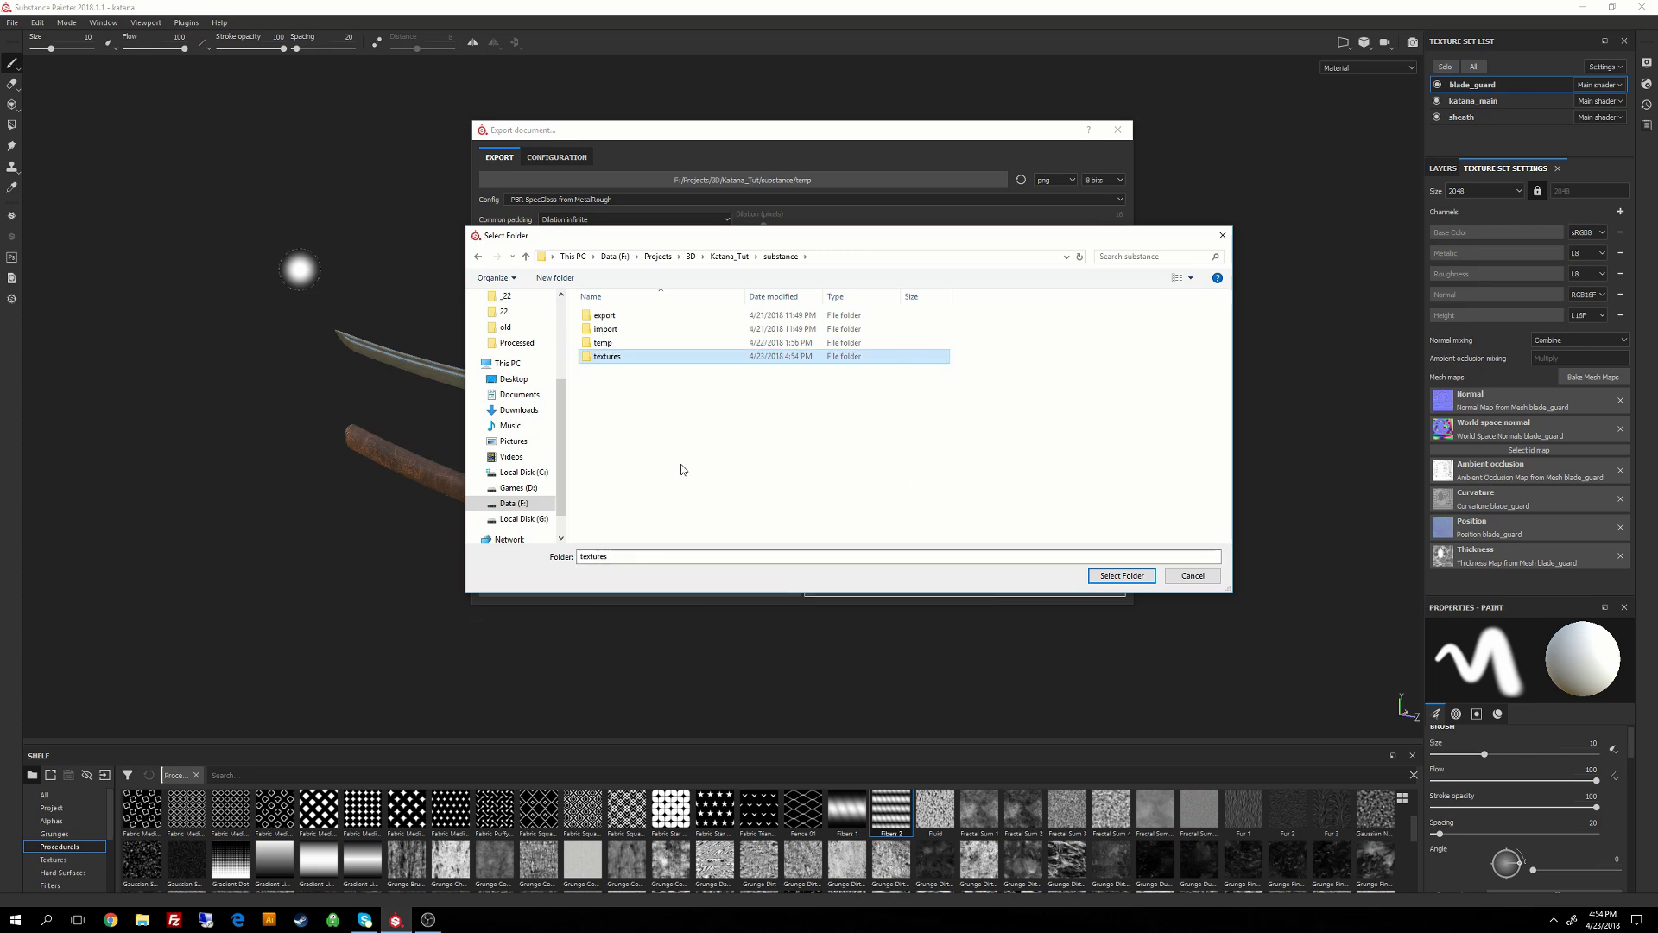
left_click(1121, 575)
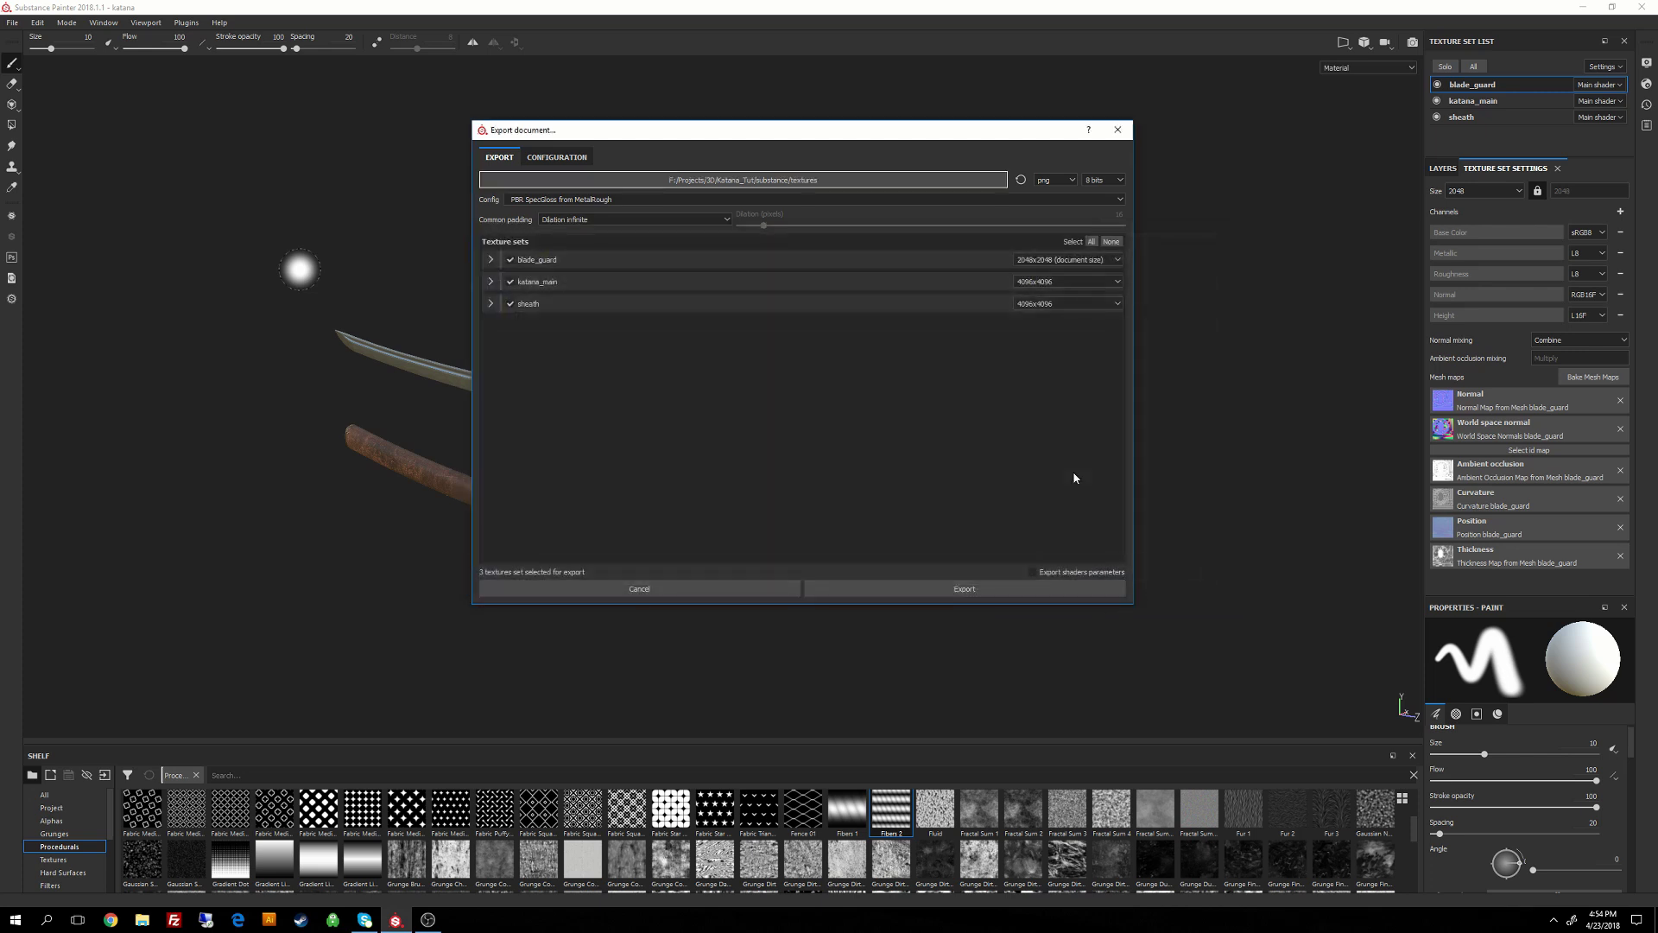
left_click(909, 589)
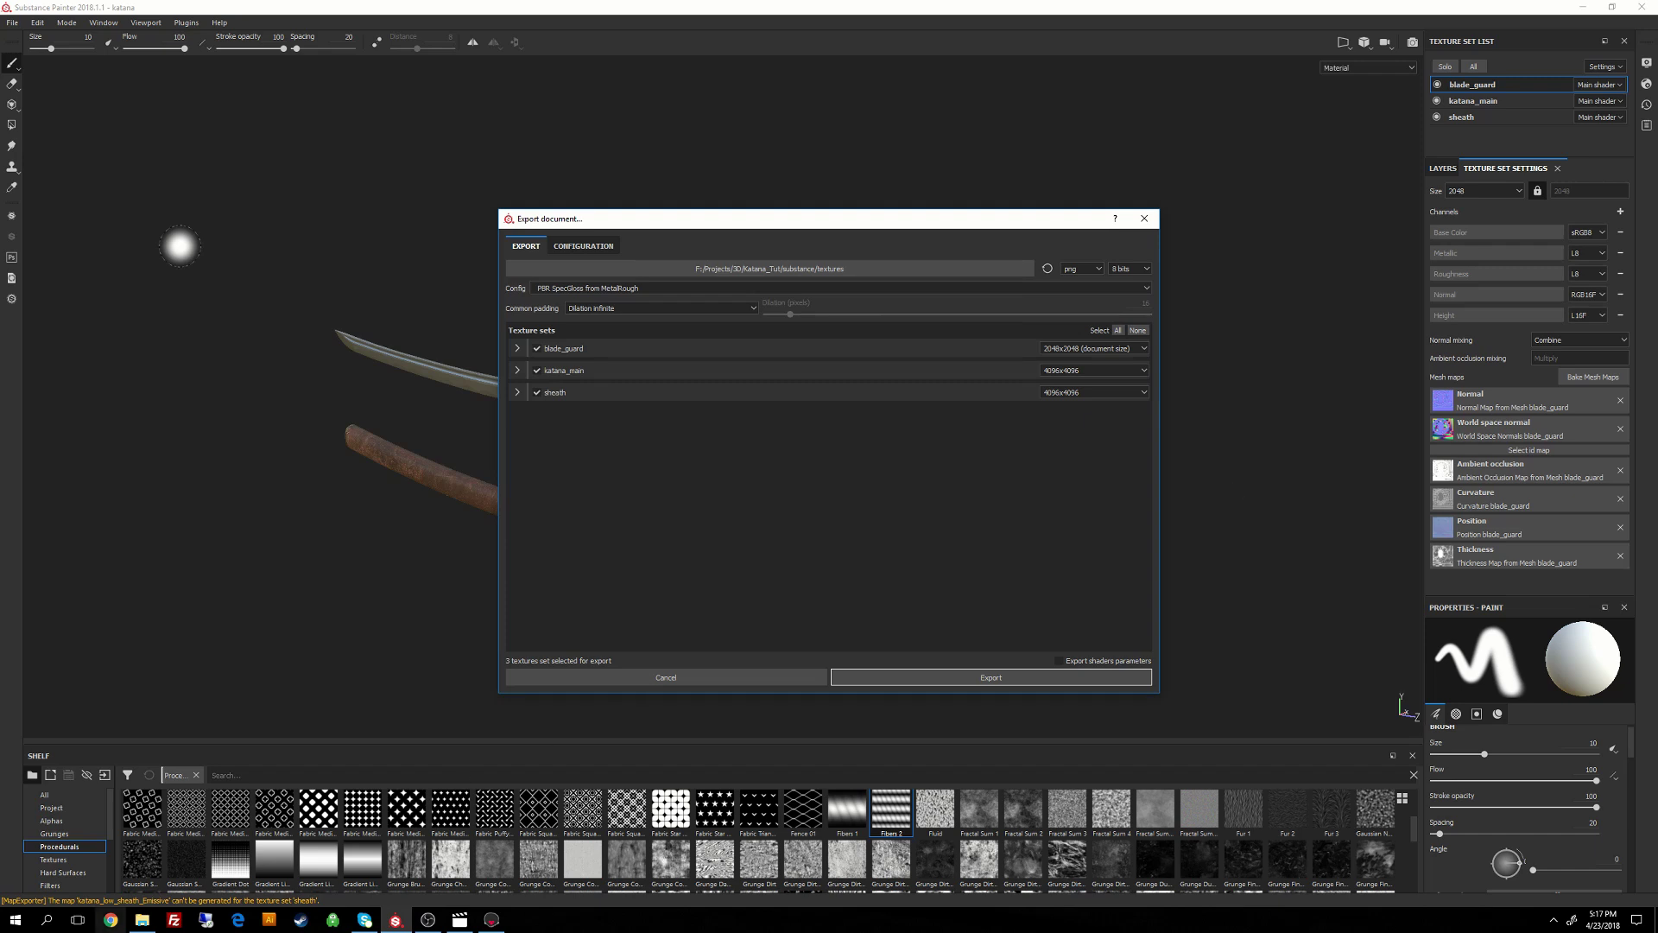
Switch to File Explorer and create a folder named katana_main among the exported textures.
left_click(142, 920)
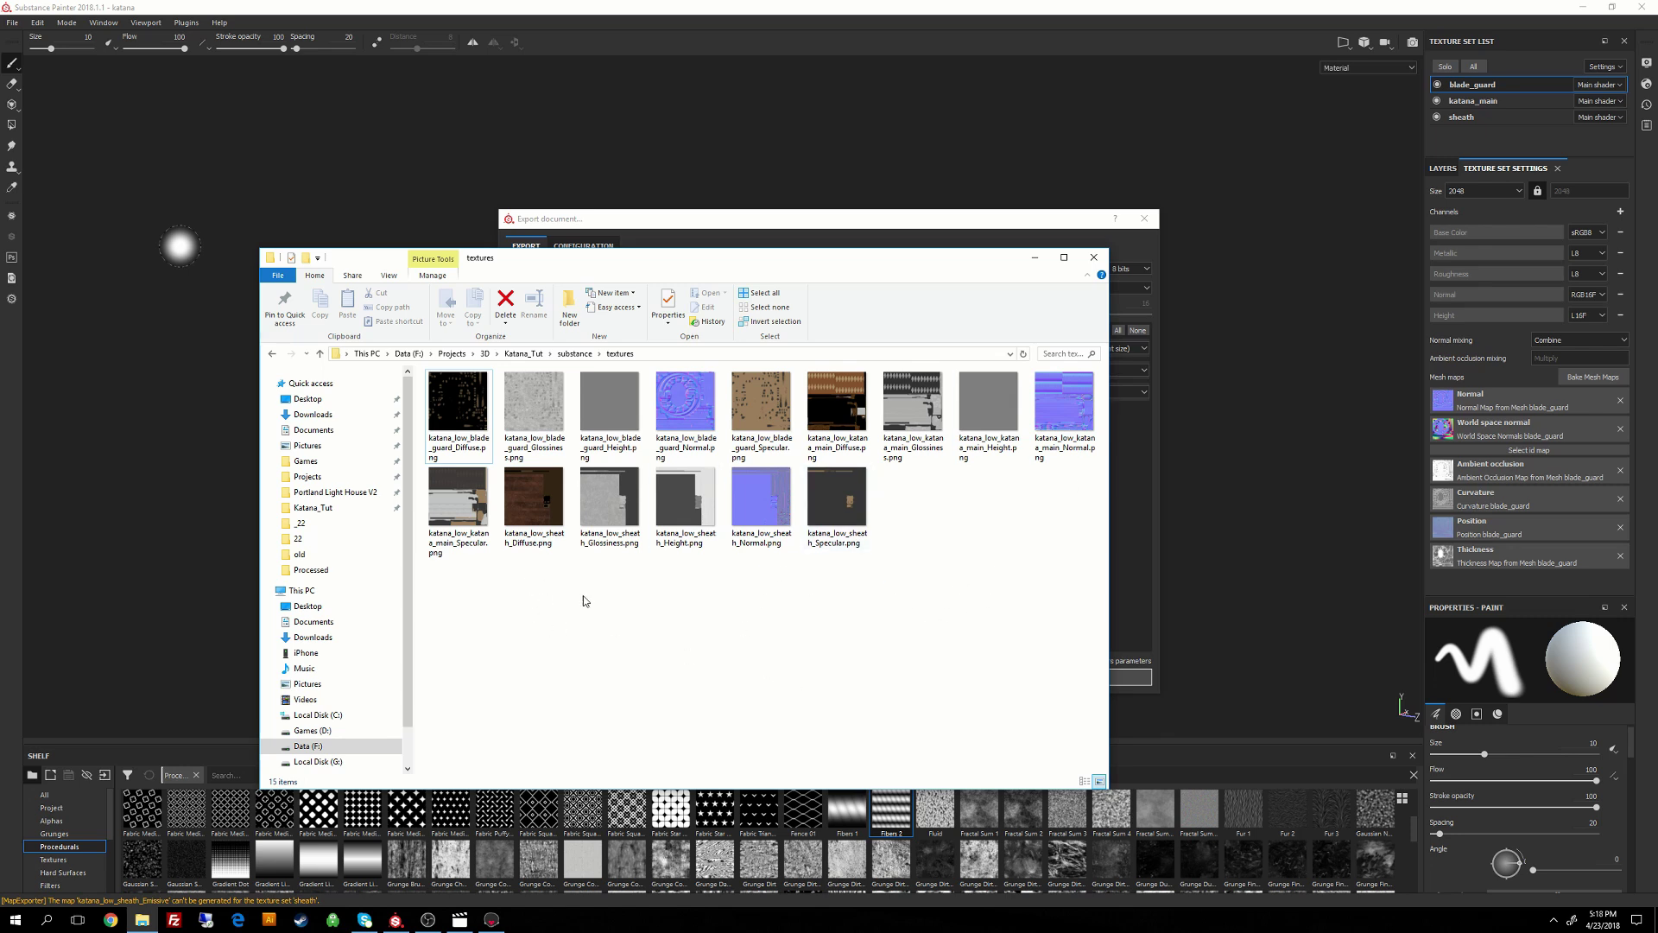
right_click(663, 612)
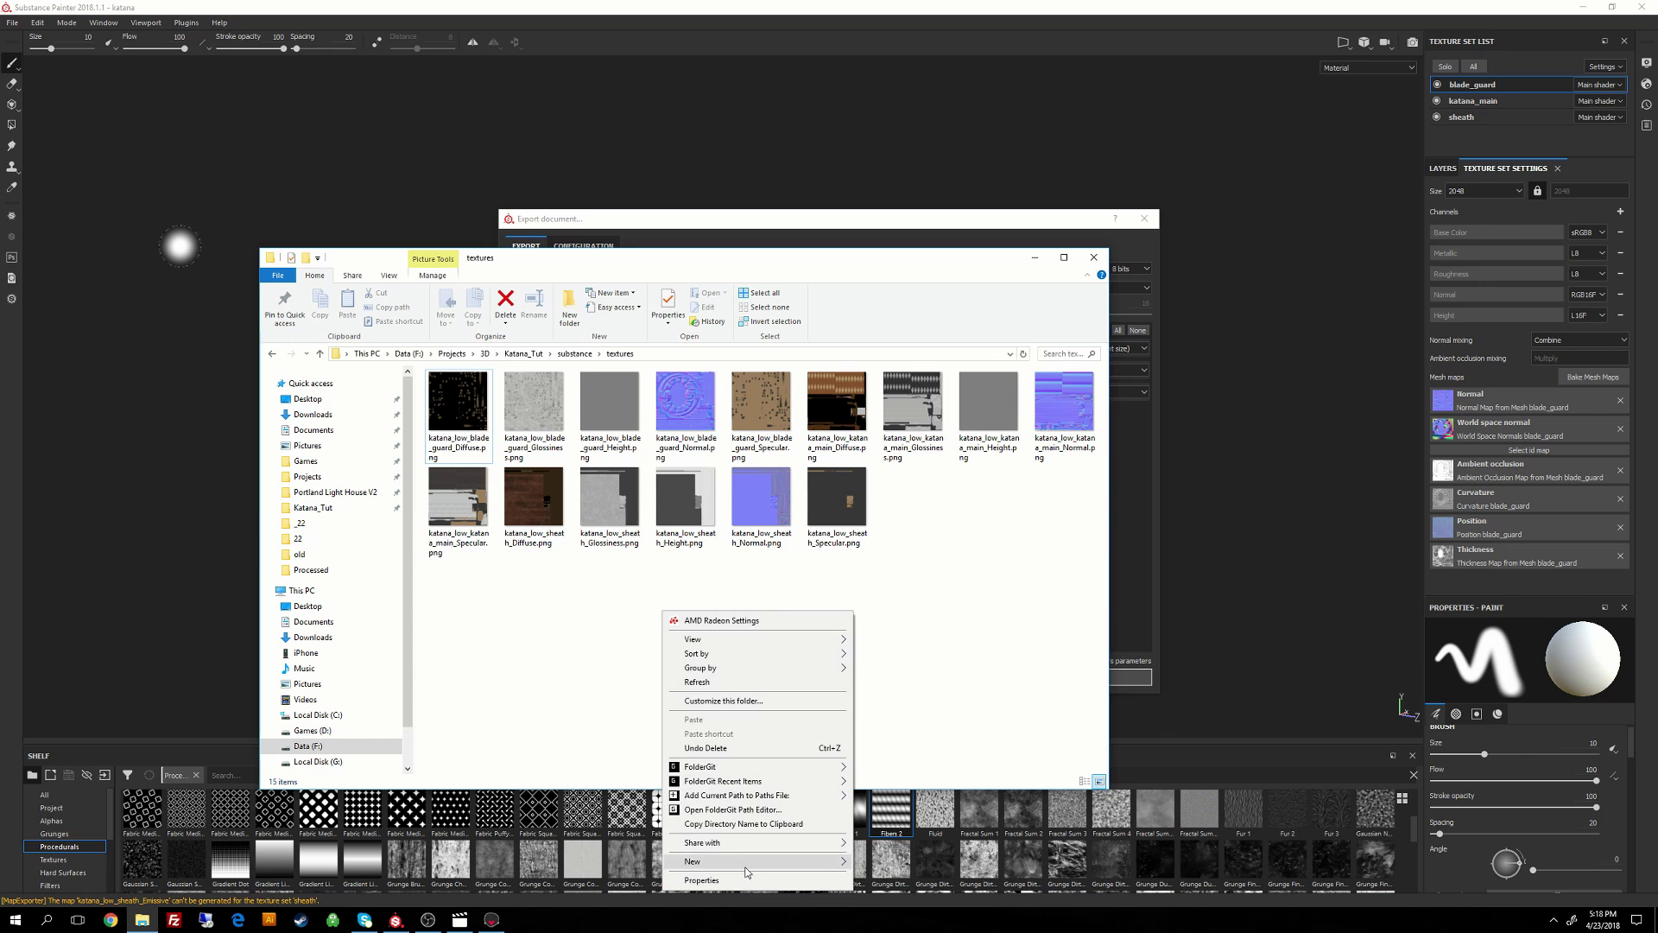
mouse_move(748, 872)
left_click(899, 786)
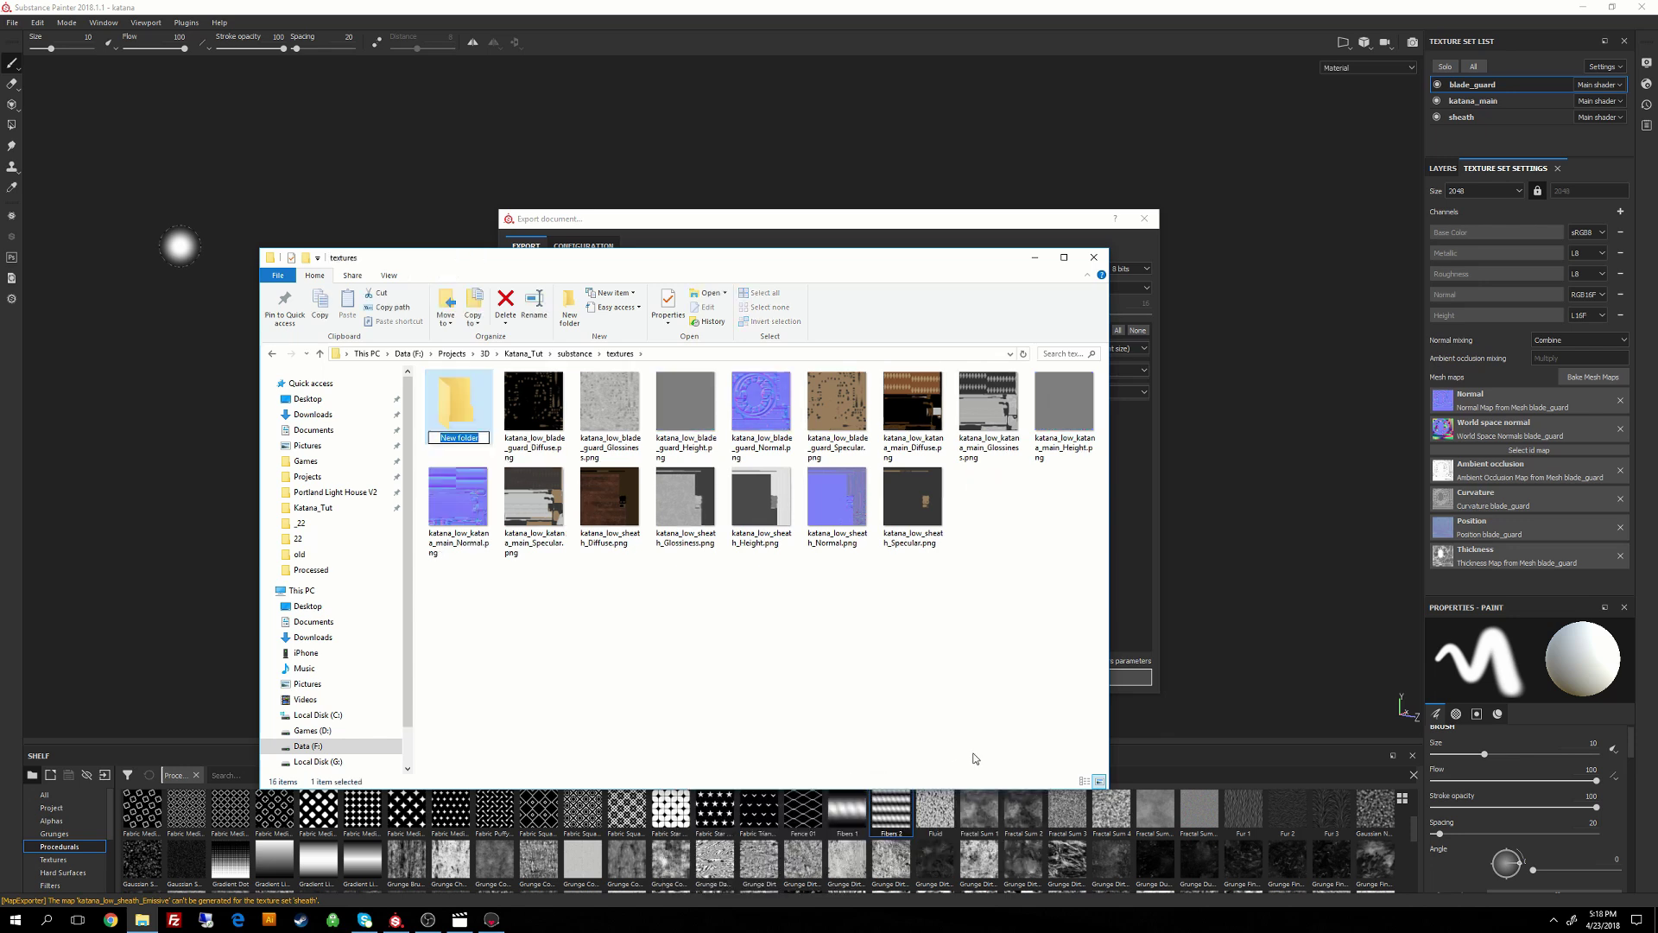
type("Ka")
key("BackSpace")
key("BackSpace")
type("katana_main")
key("Return")
Filter the exported files by "main", move the five katana_main maps into the katana_main folder and return to the textures folder.
left_click(1067, 354)
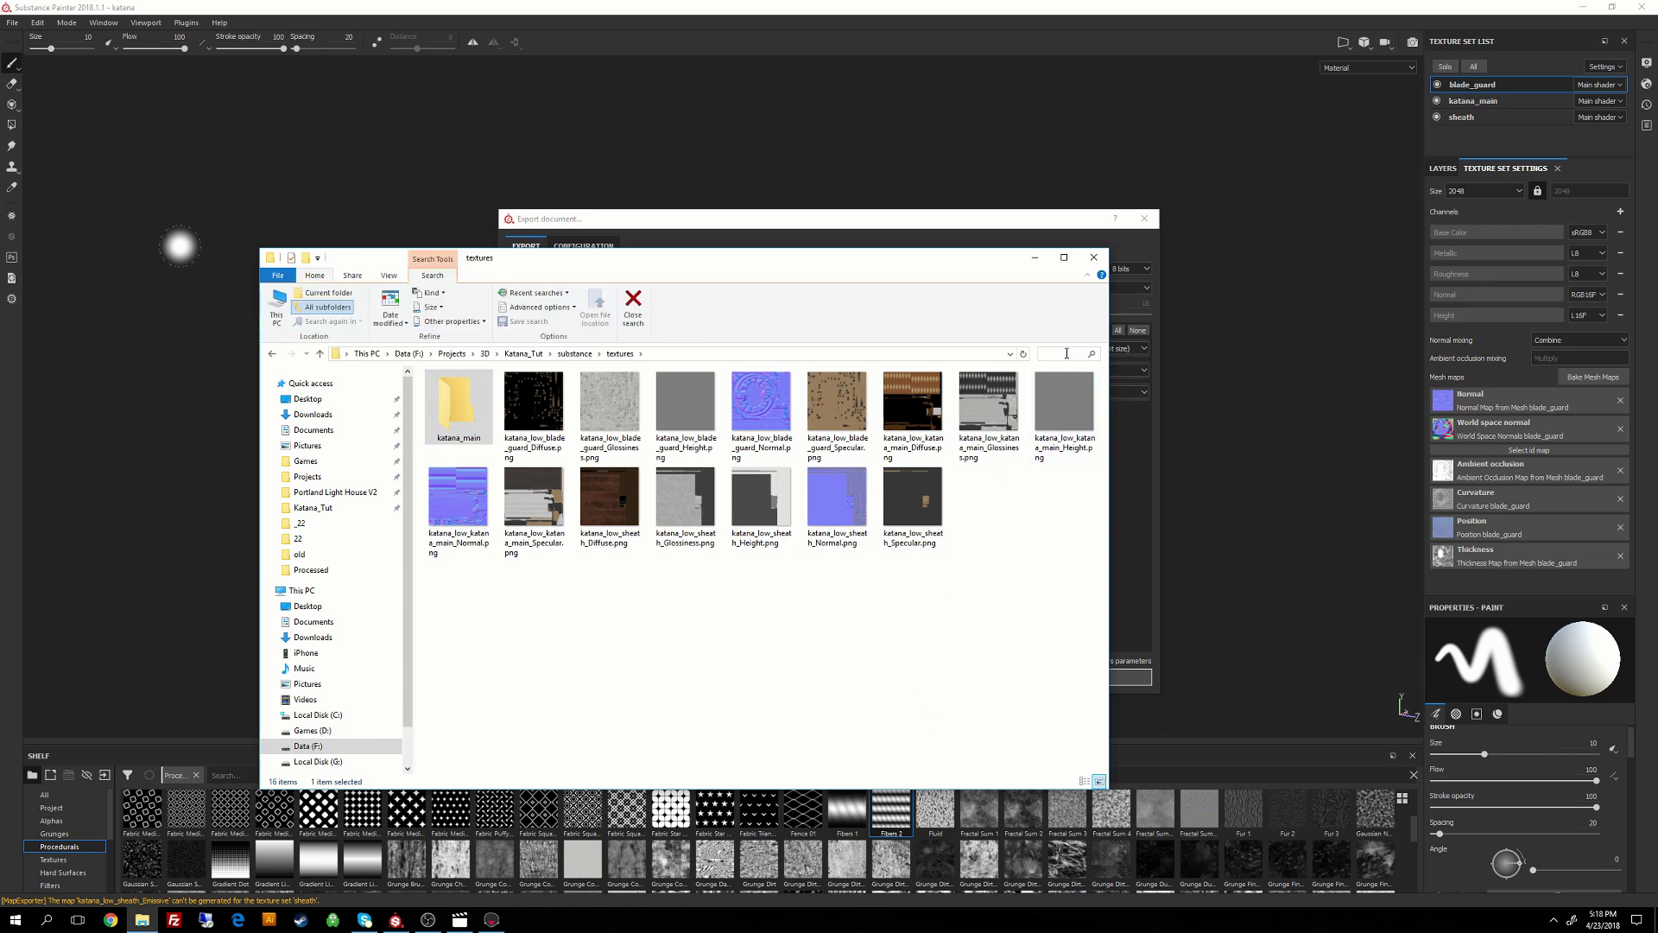
type("main")
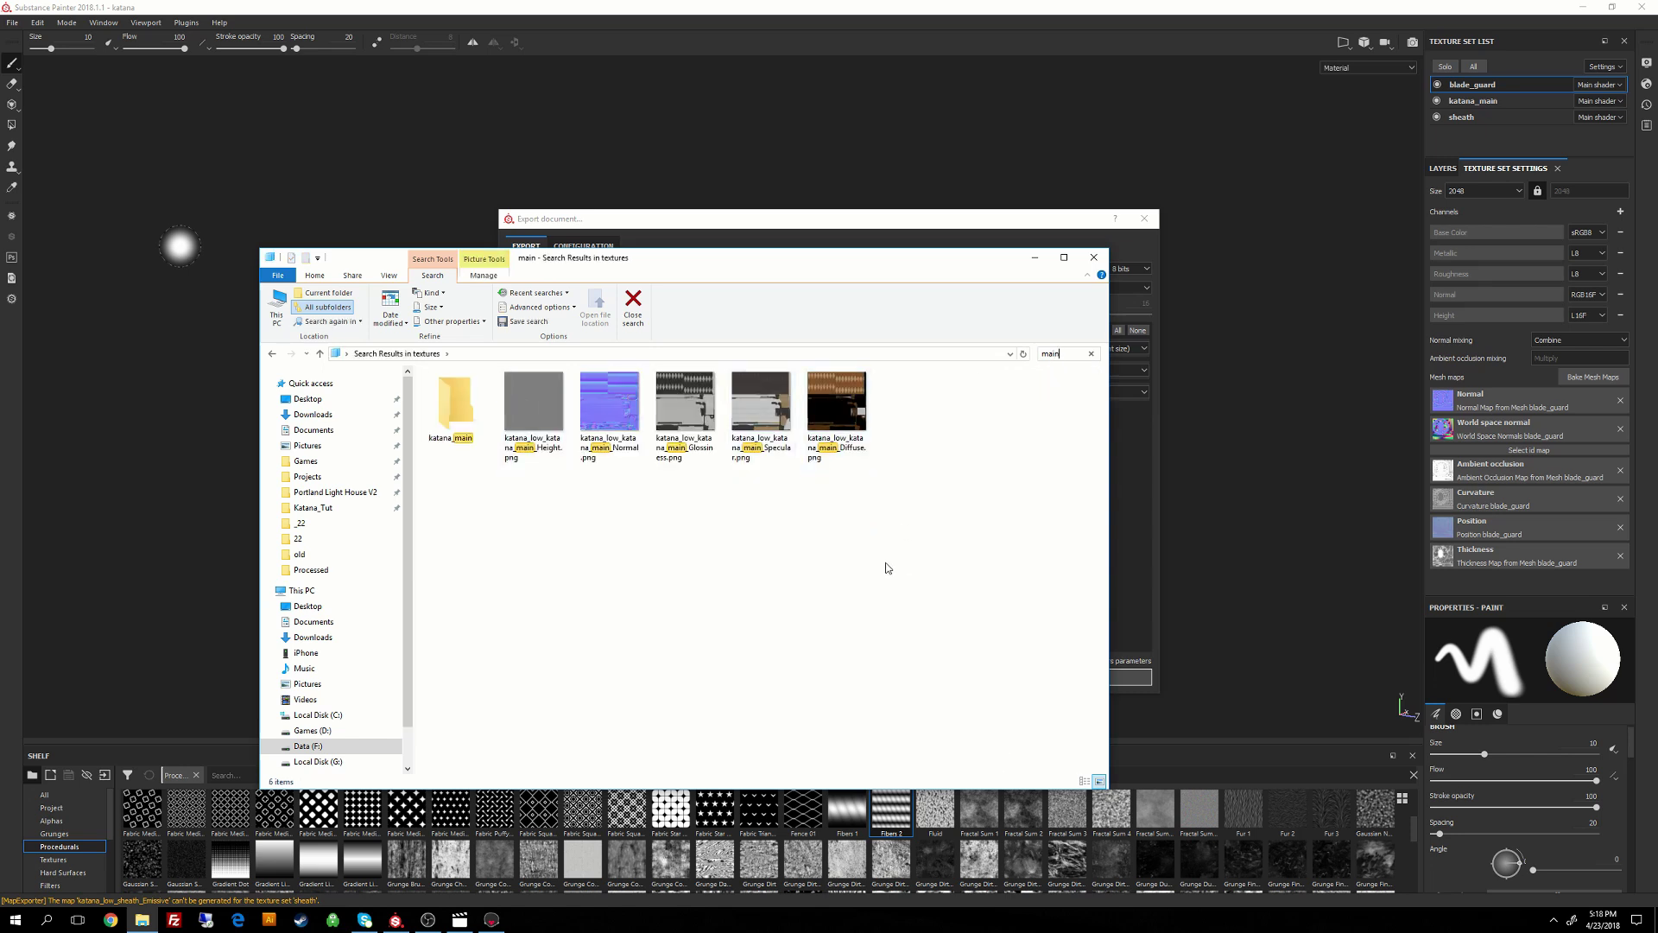
left_click_drag(921, 481, 500, 372)
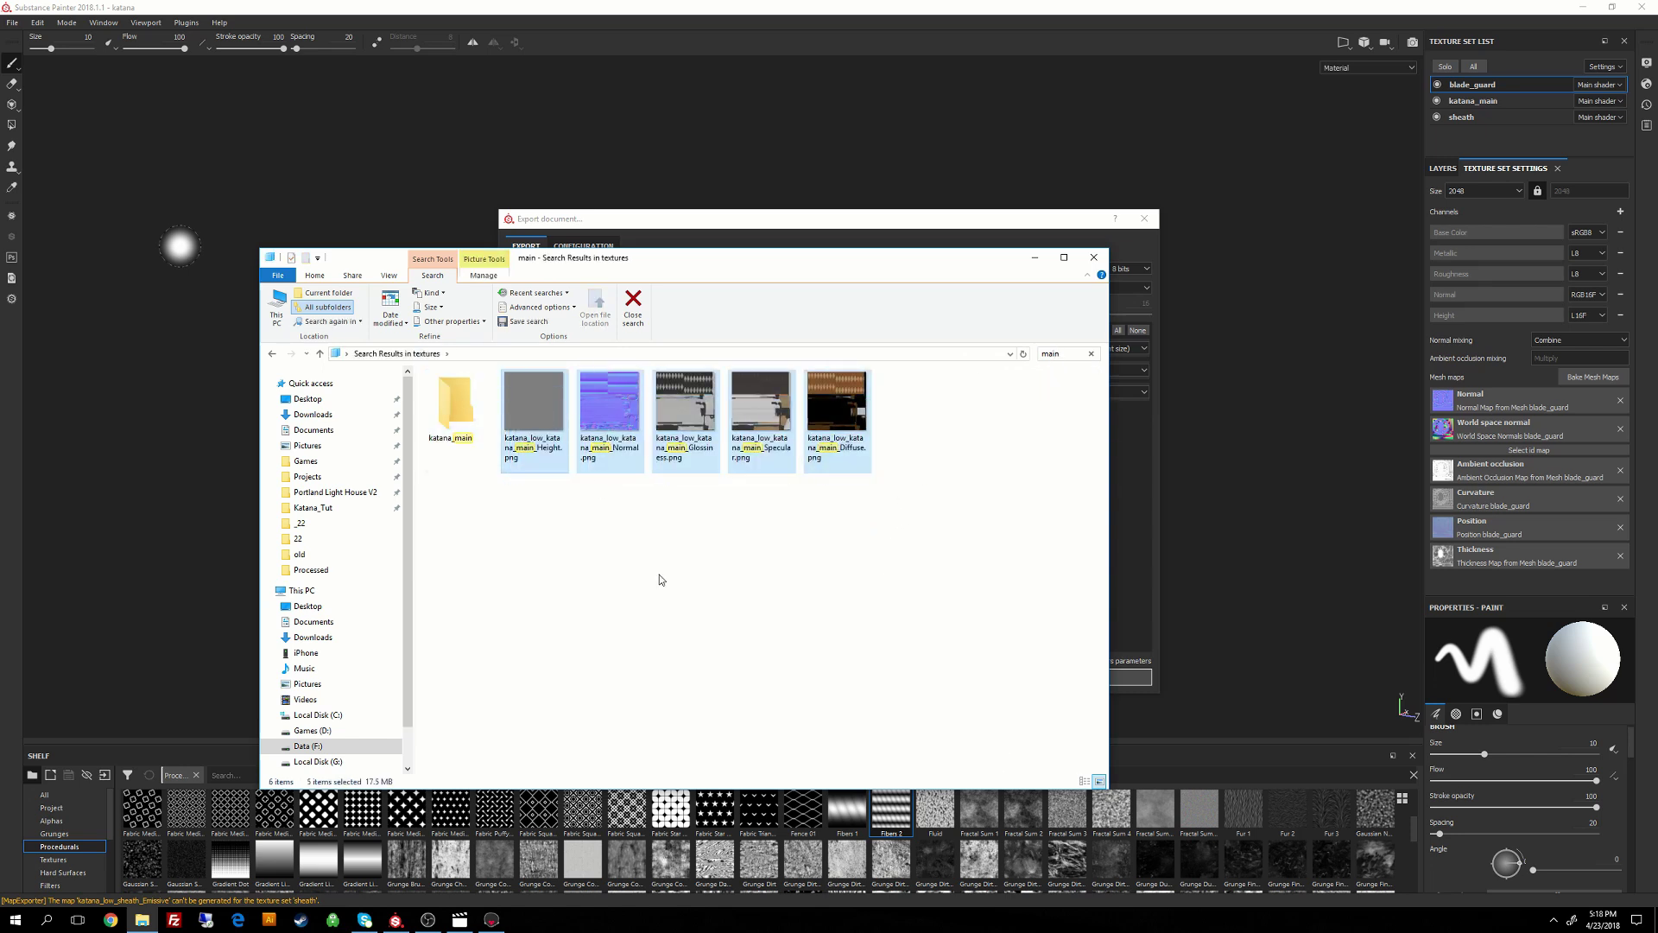
key("BackSpace")
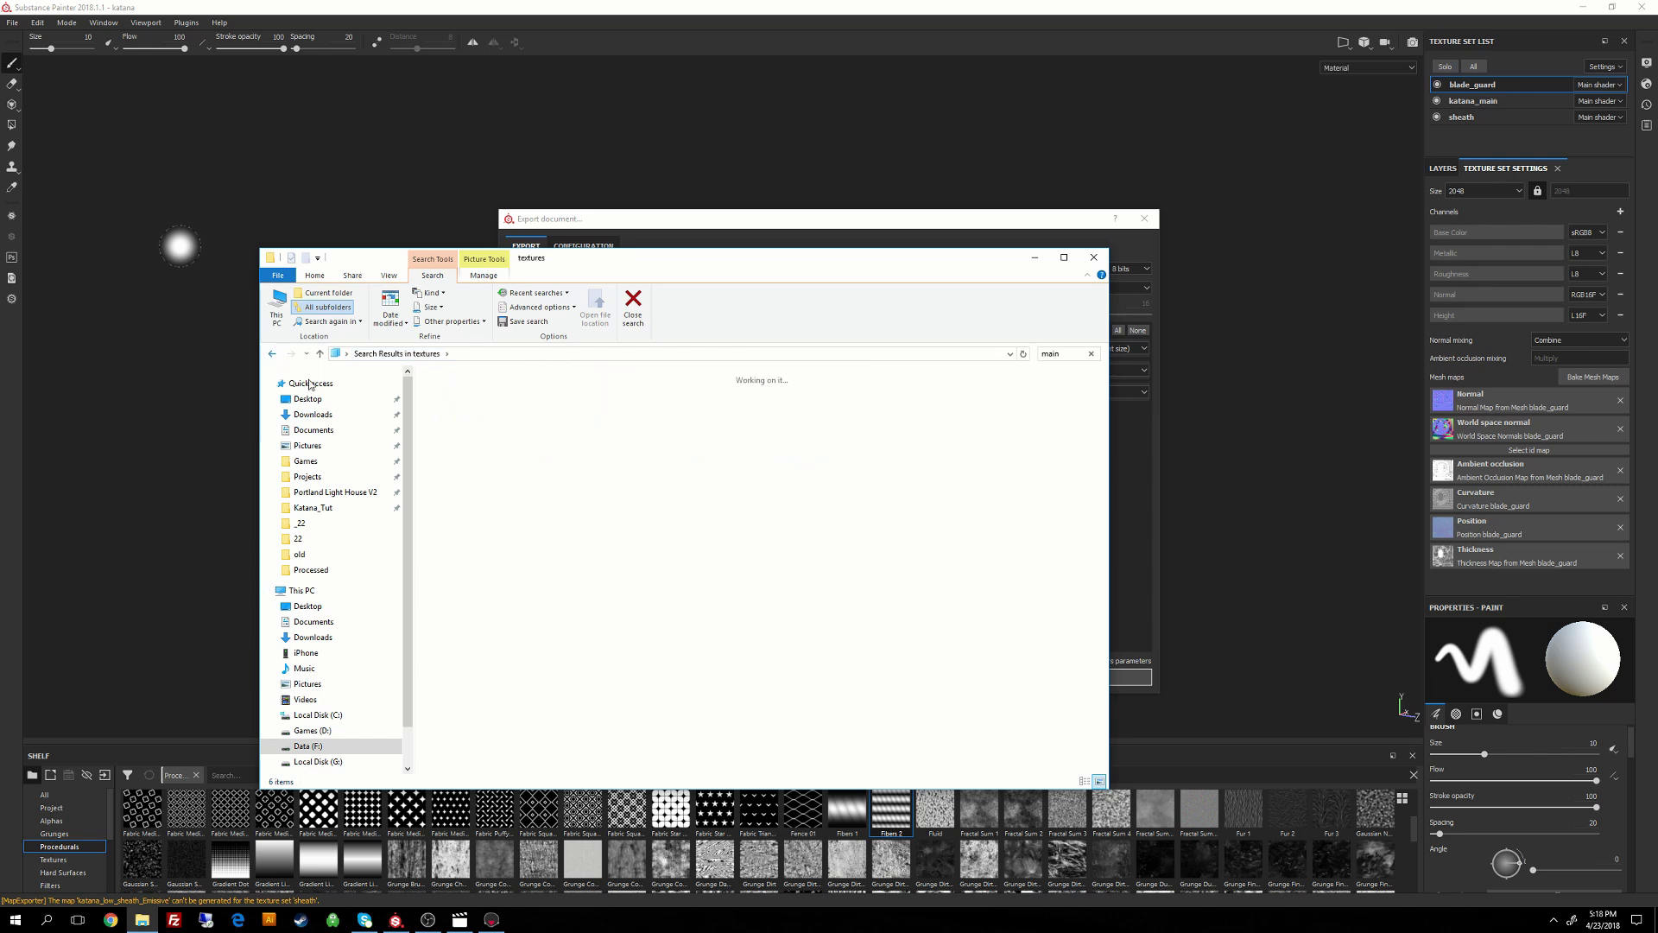
Create a folder named guard inside the textures folder.
right_click(665, 551)
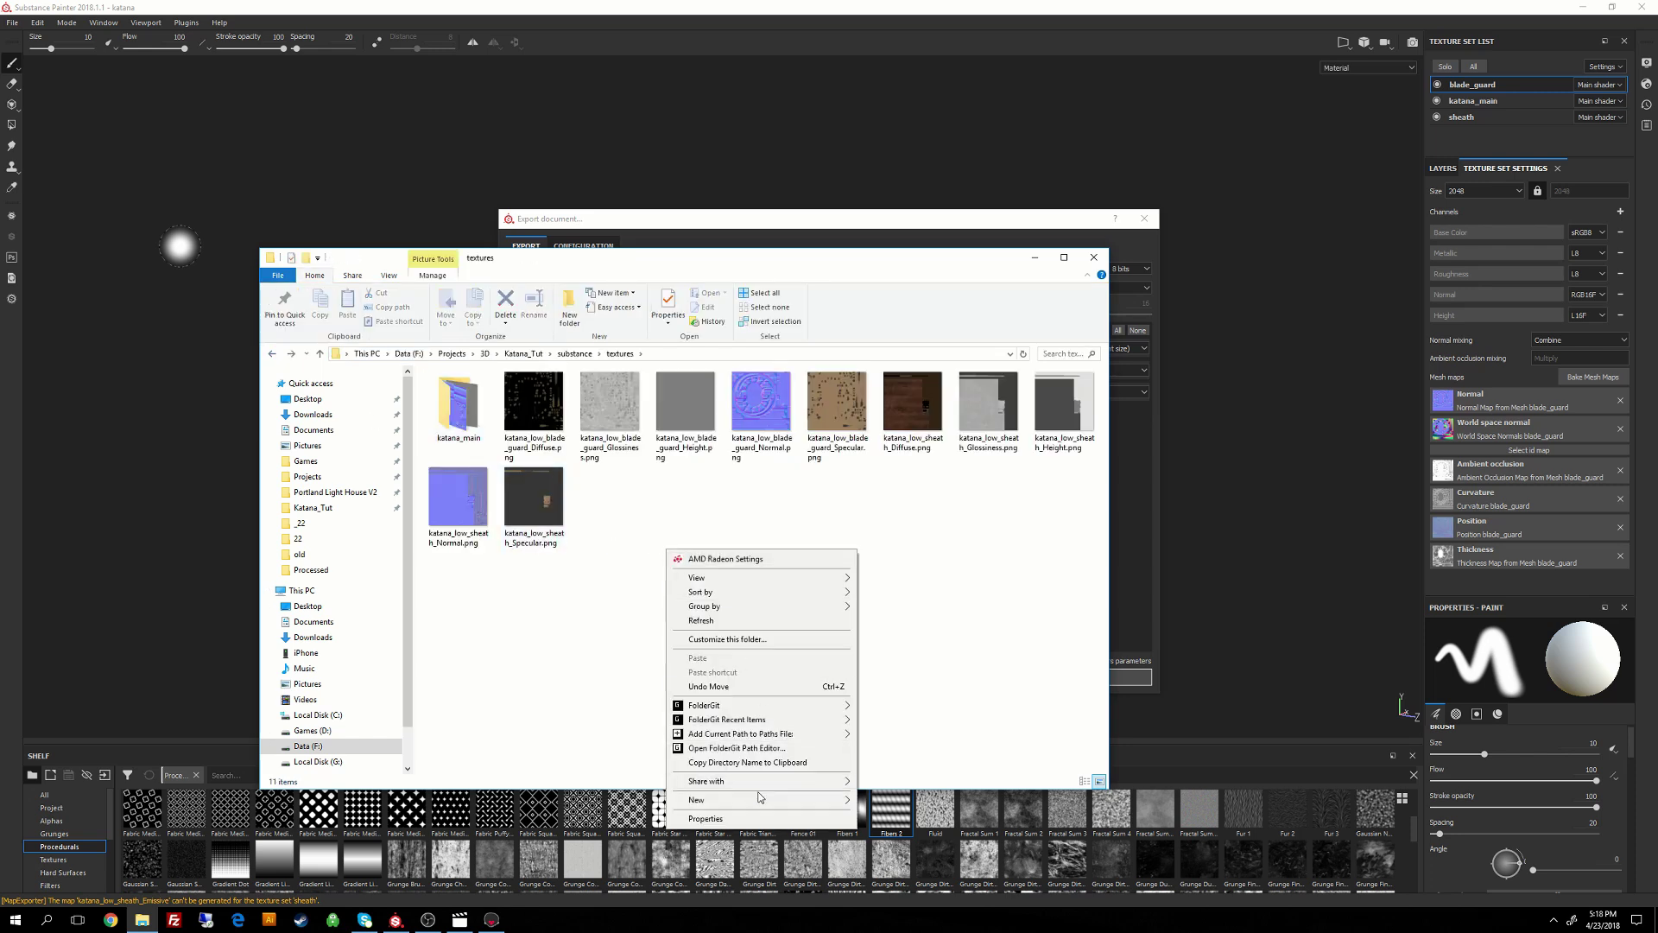
mouse_move(762, 799)
left_click(893, 799)
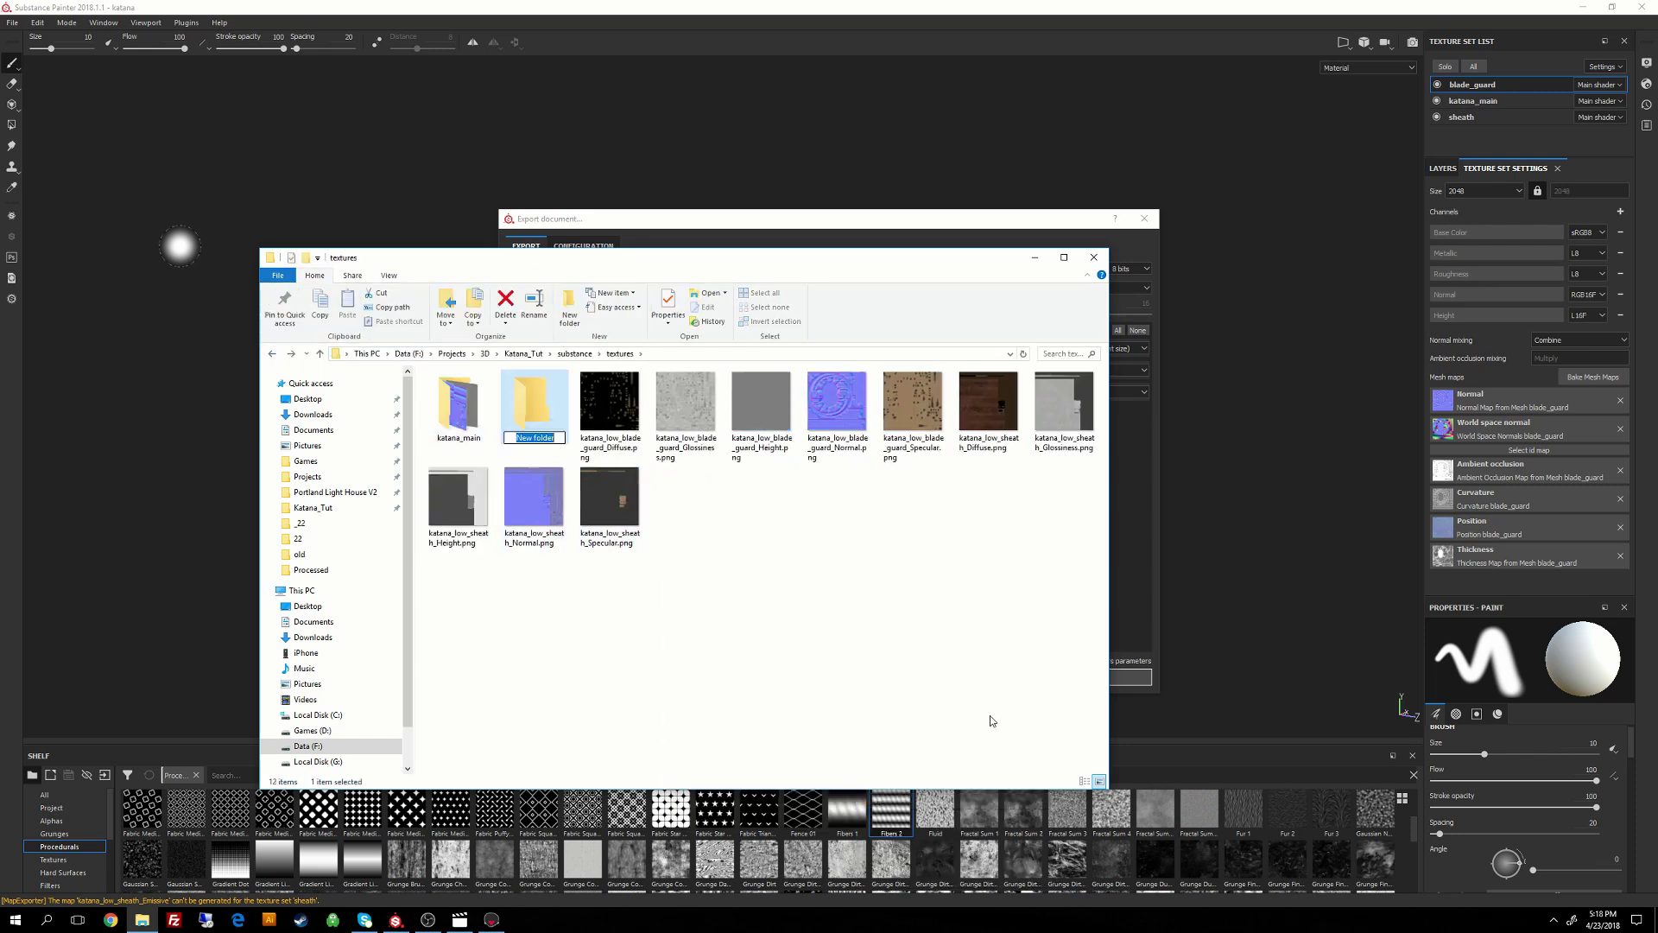
type("guard")
key("Return")
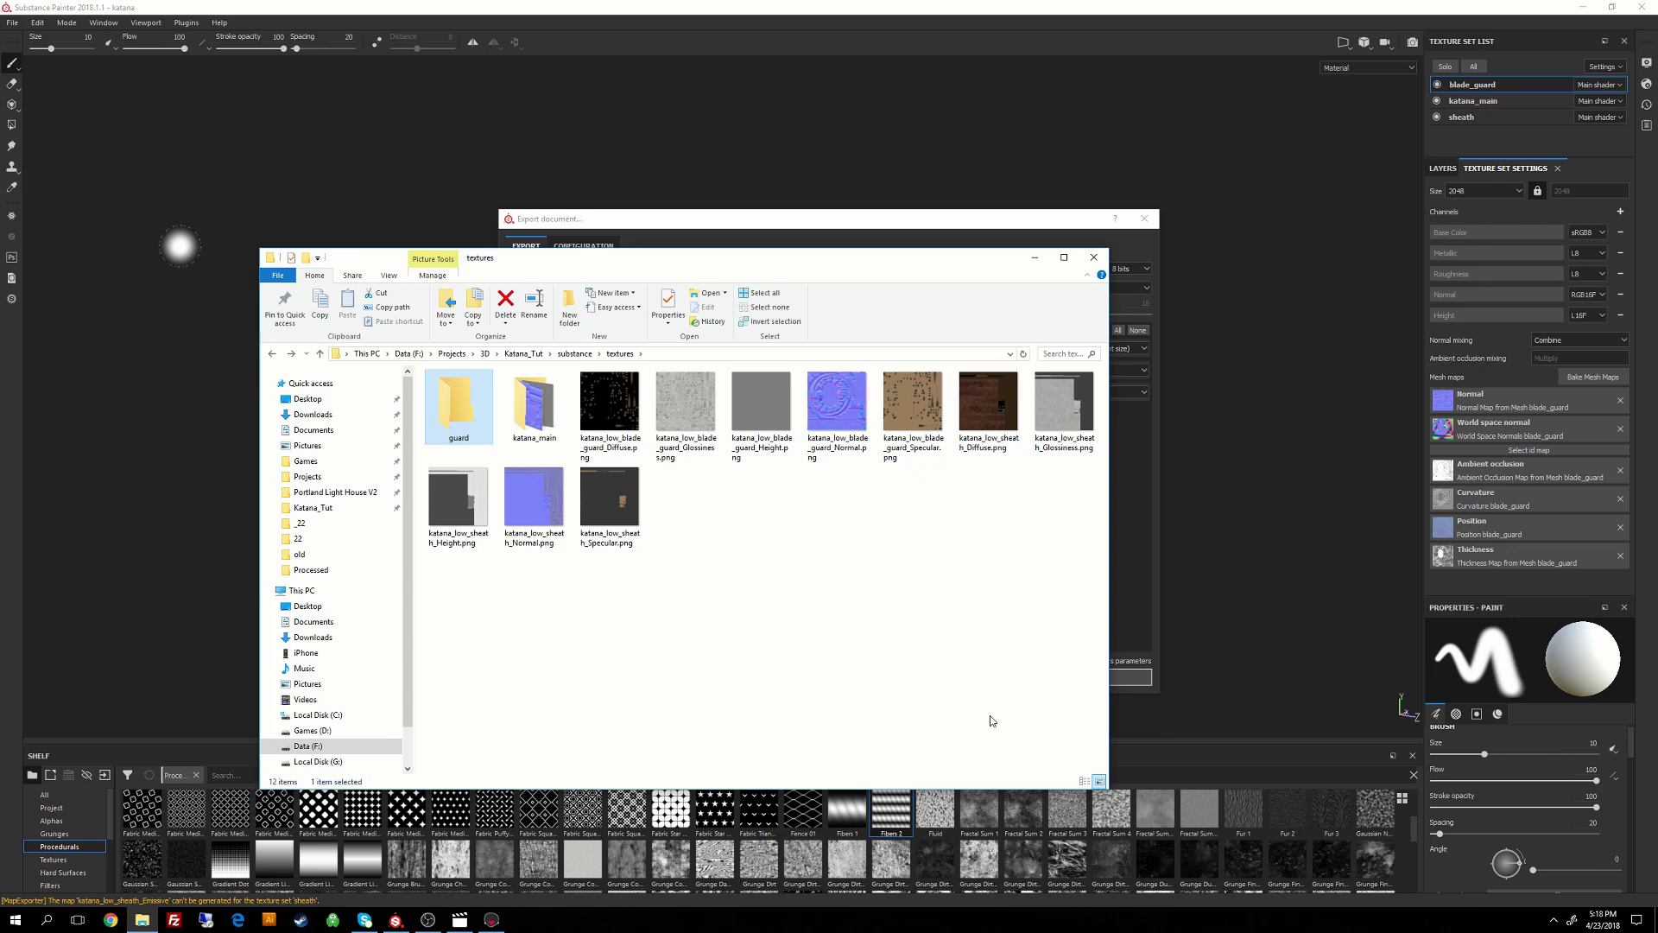
Filter the textures by "guard", move the five blade_guard maps into the guard folder and return to the textures folder.
left_click(1073, 351)
type("guard")
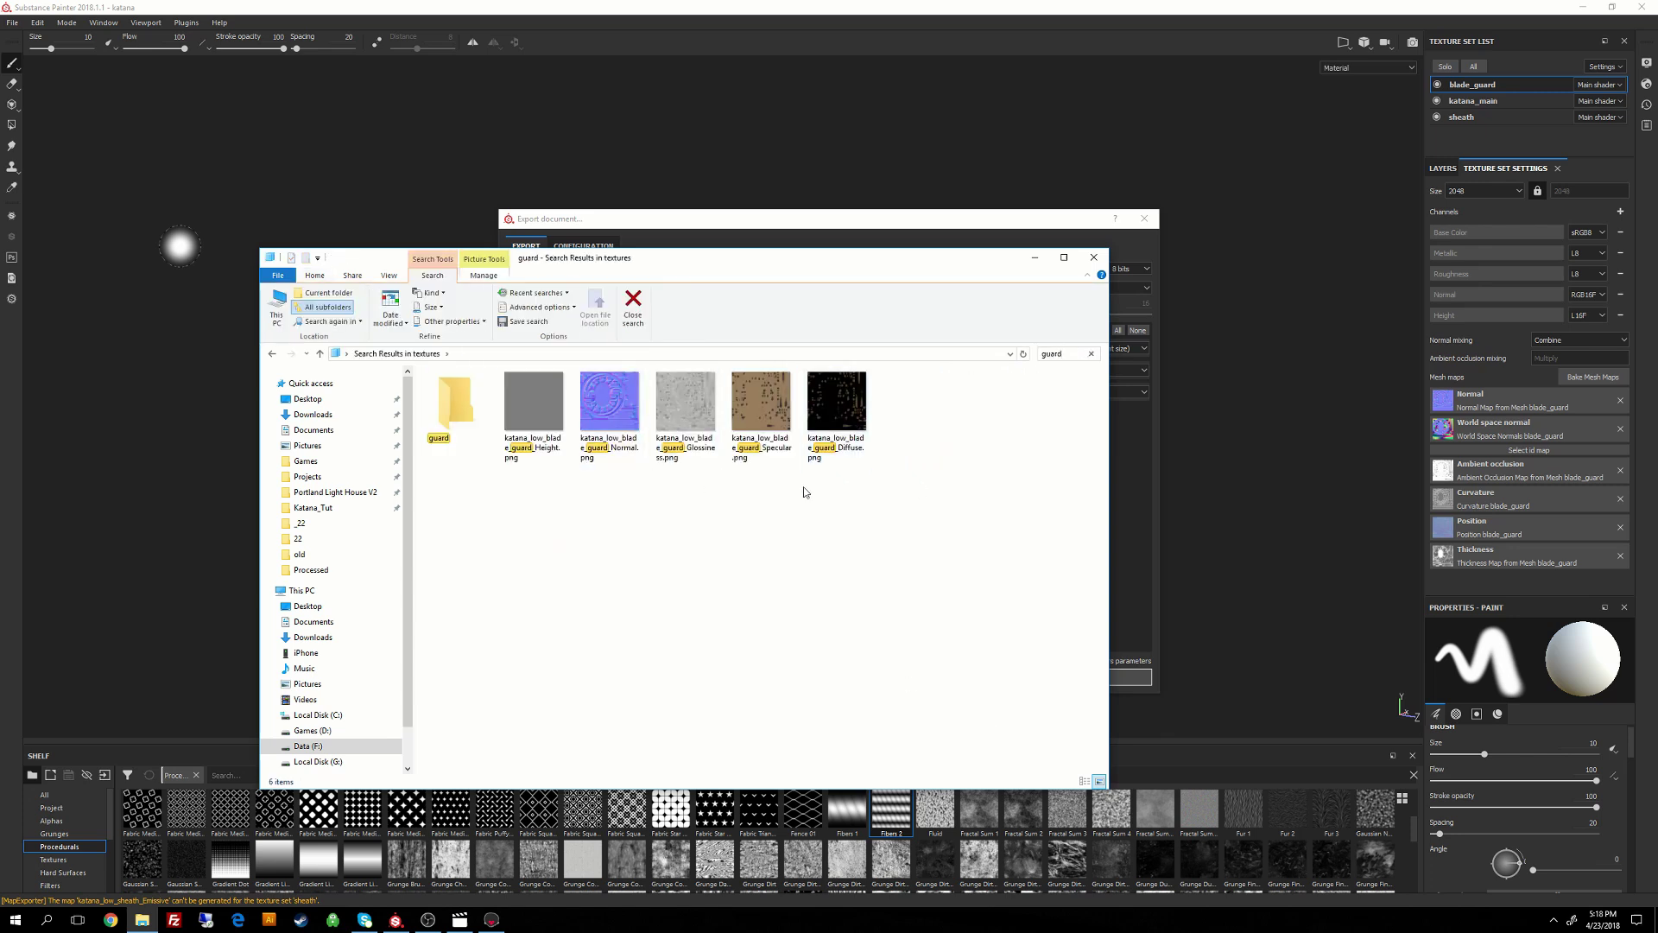
left_click_drag(803, 492, 510, 407)
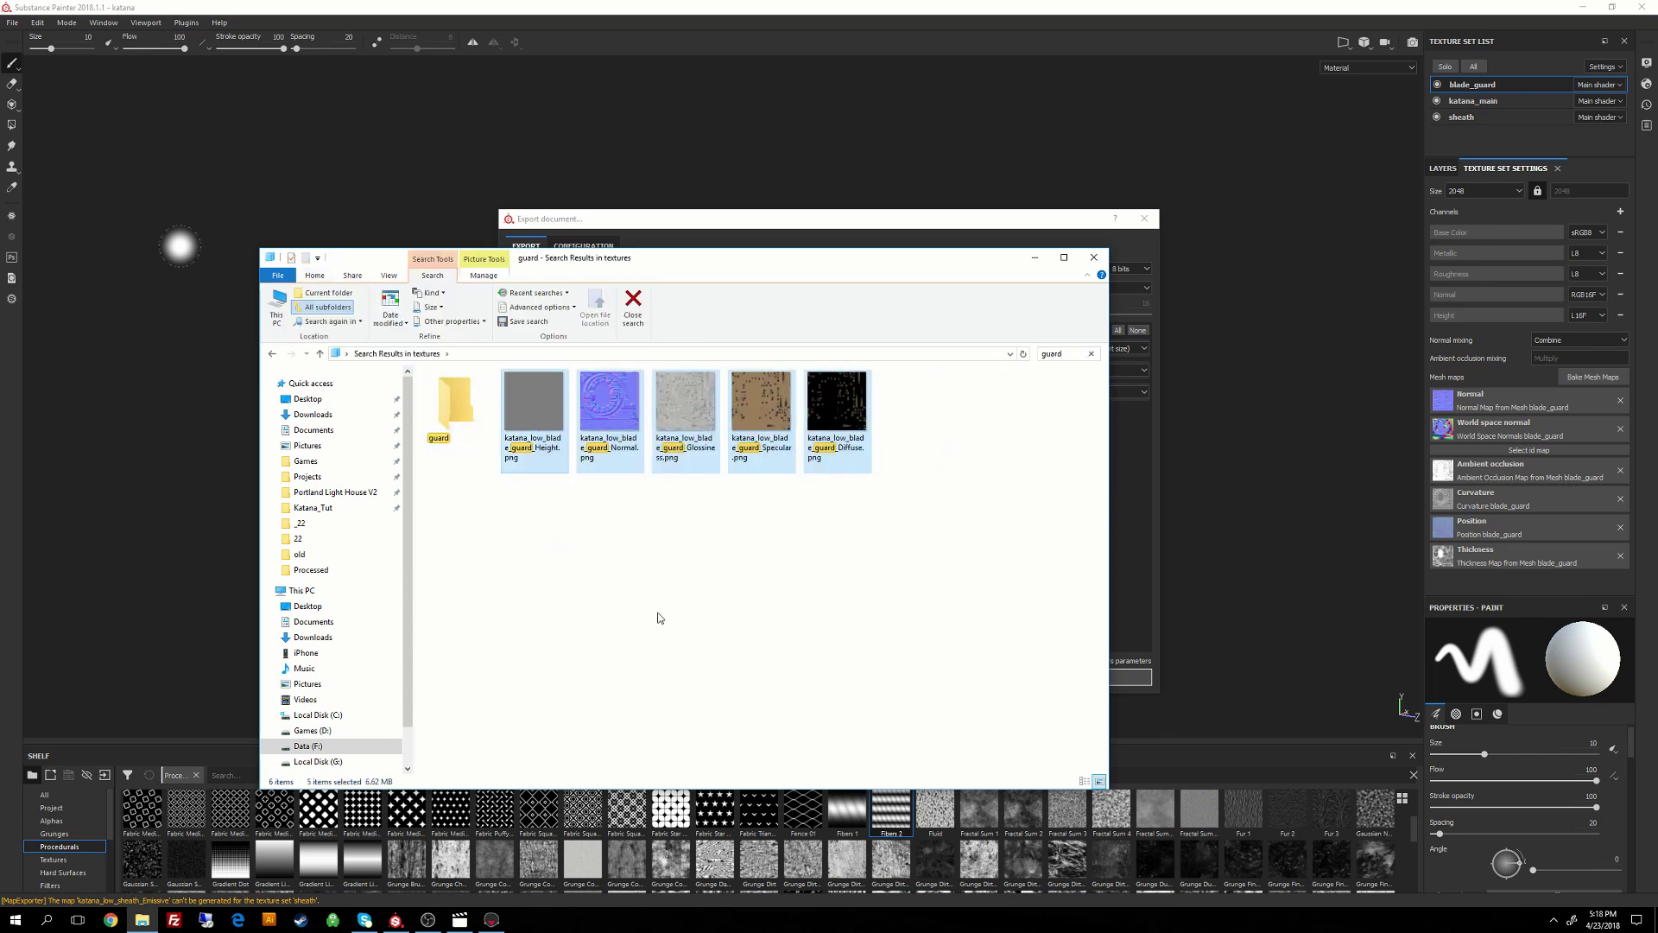
left_click(271, 353)
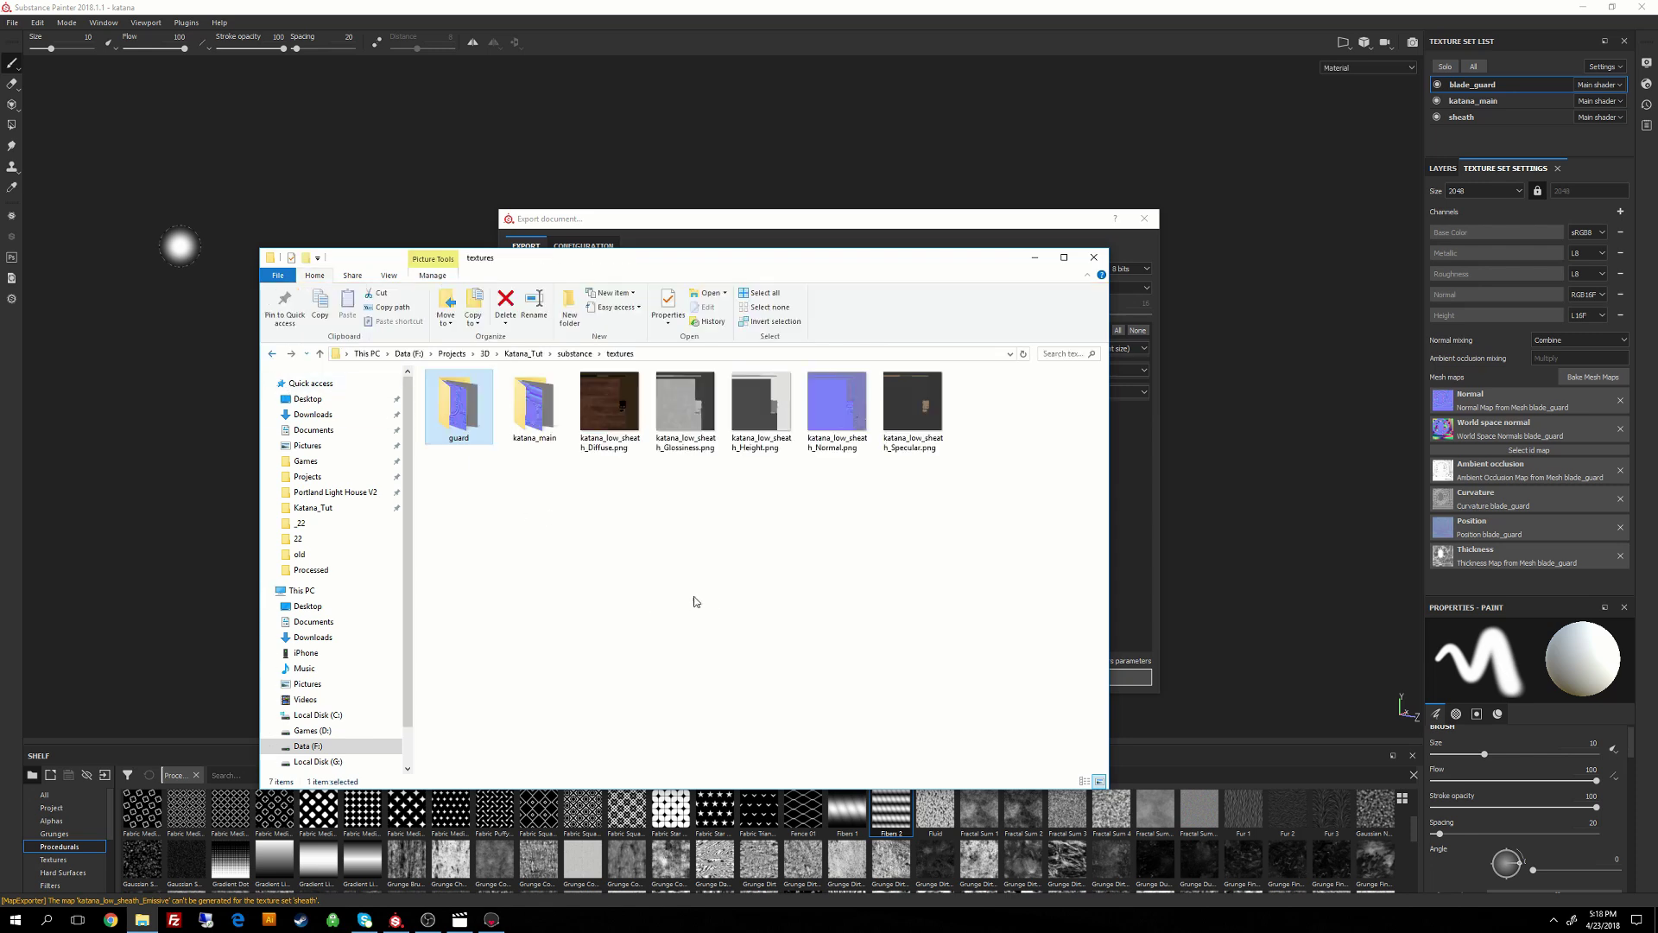
Create a folder named sheath in the textures folder and move the five sheath maps into it.
right_click(698, 511)
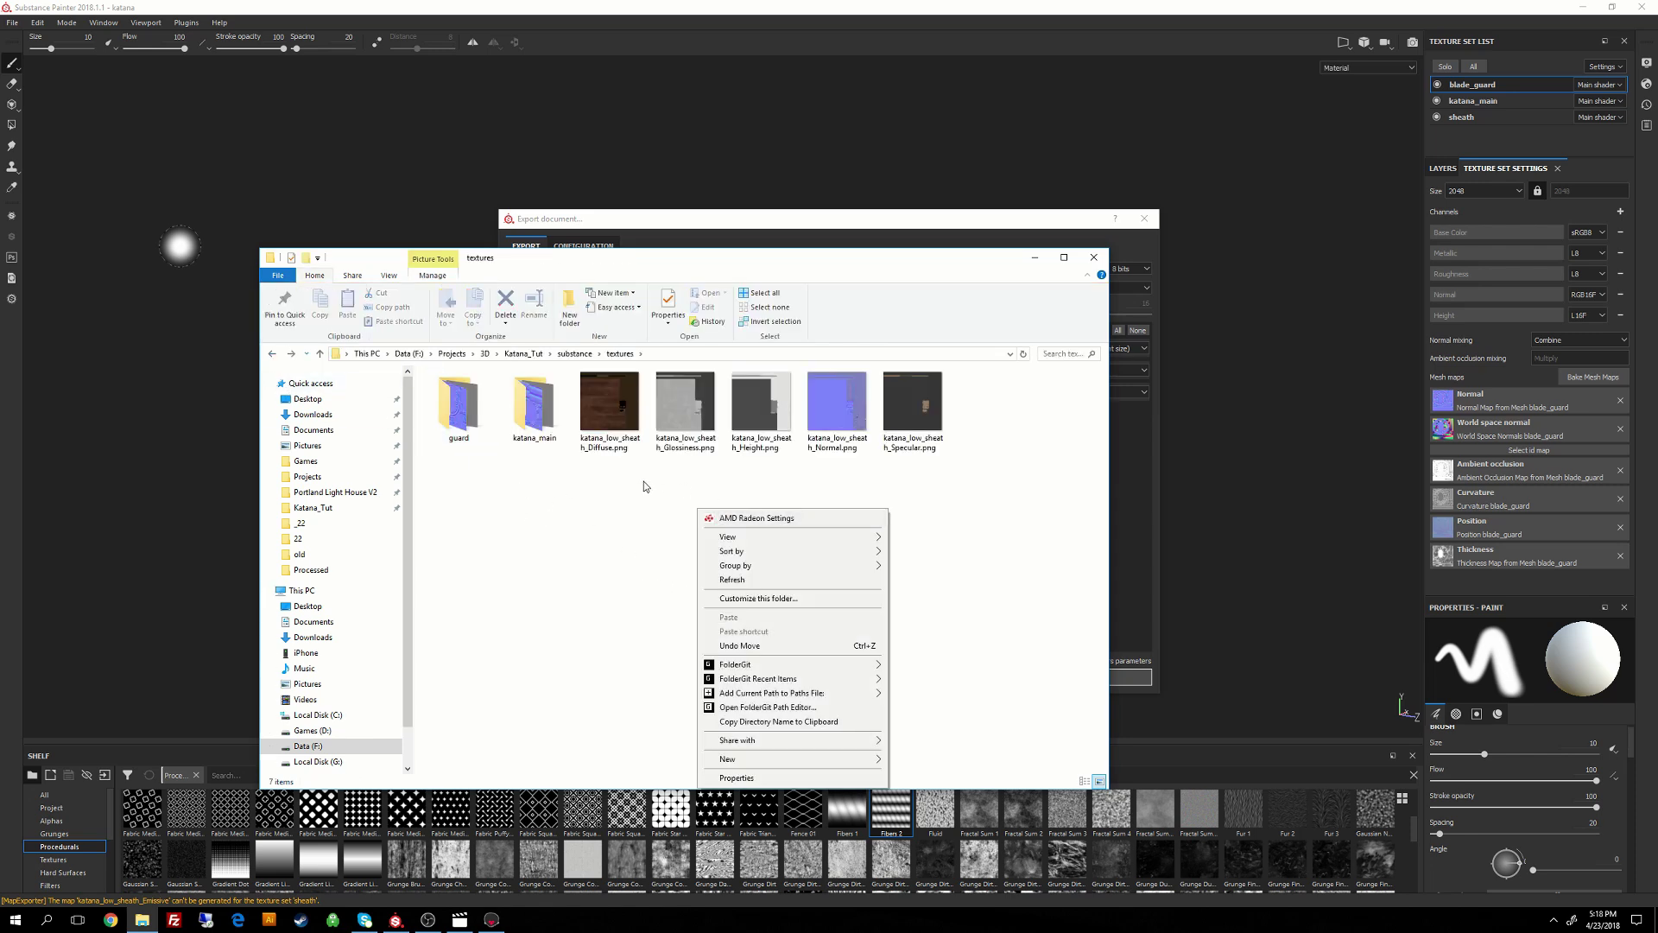
left_click(917, 761)
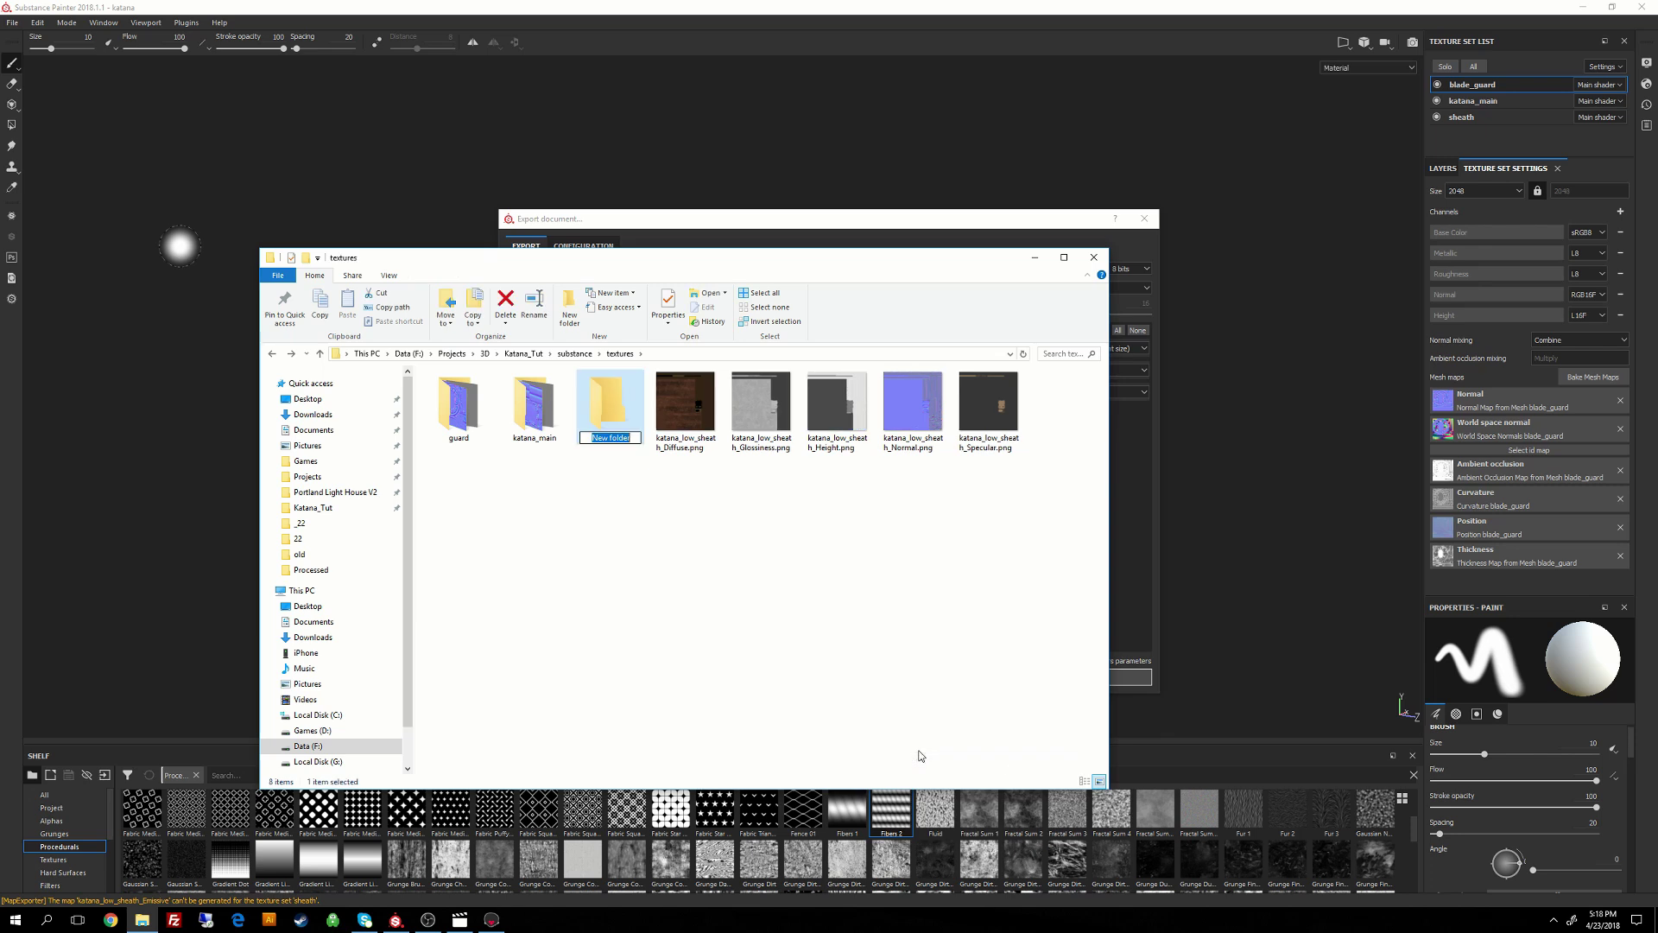
type("sheath")
key("Return")
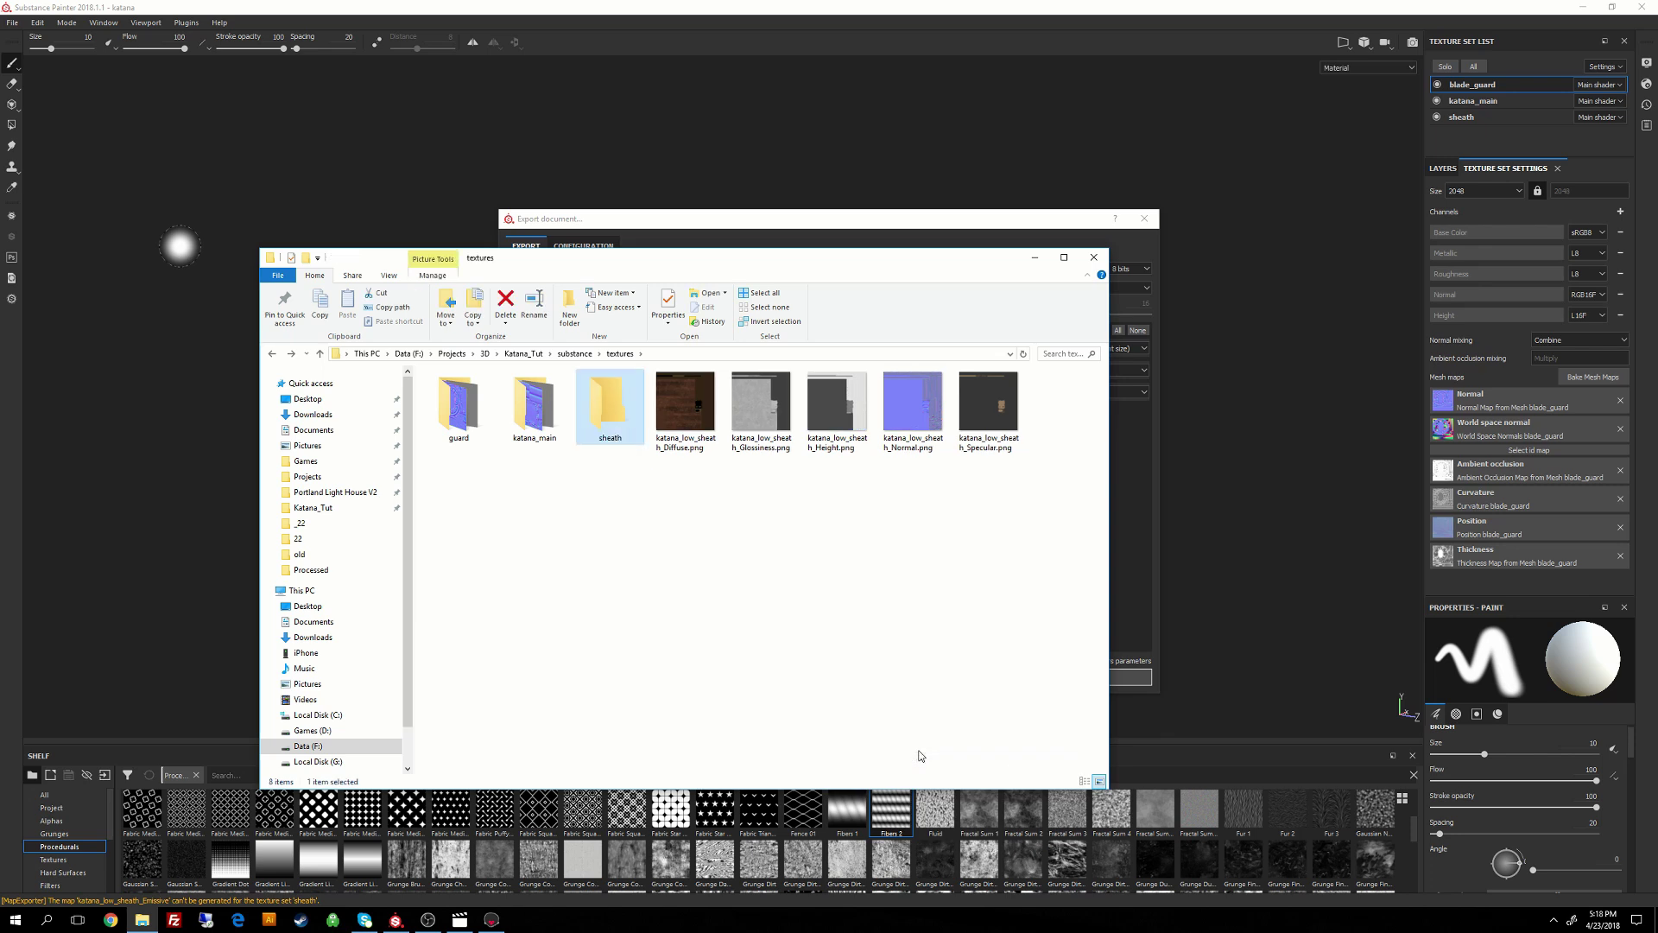
left_click(834, 513)
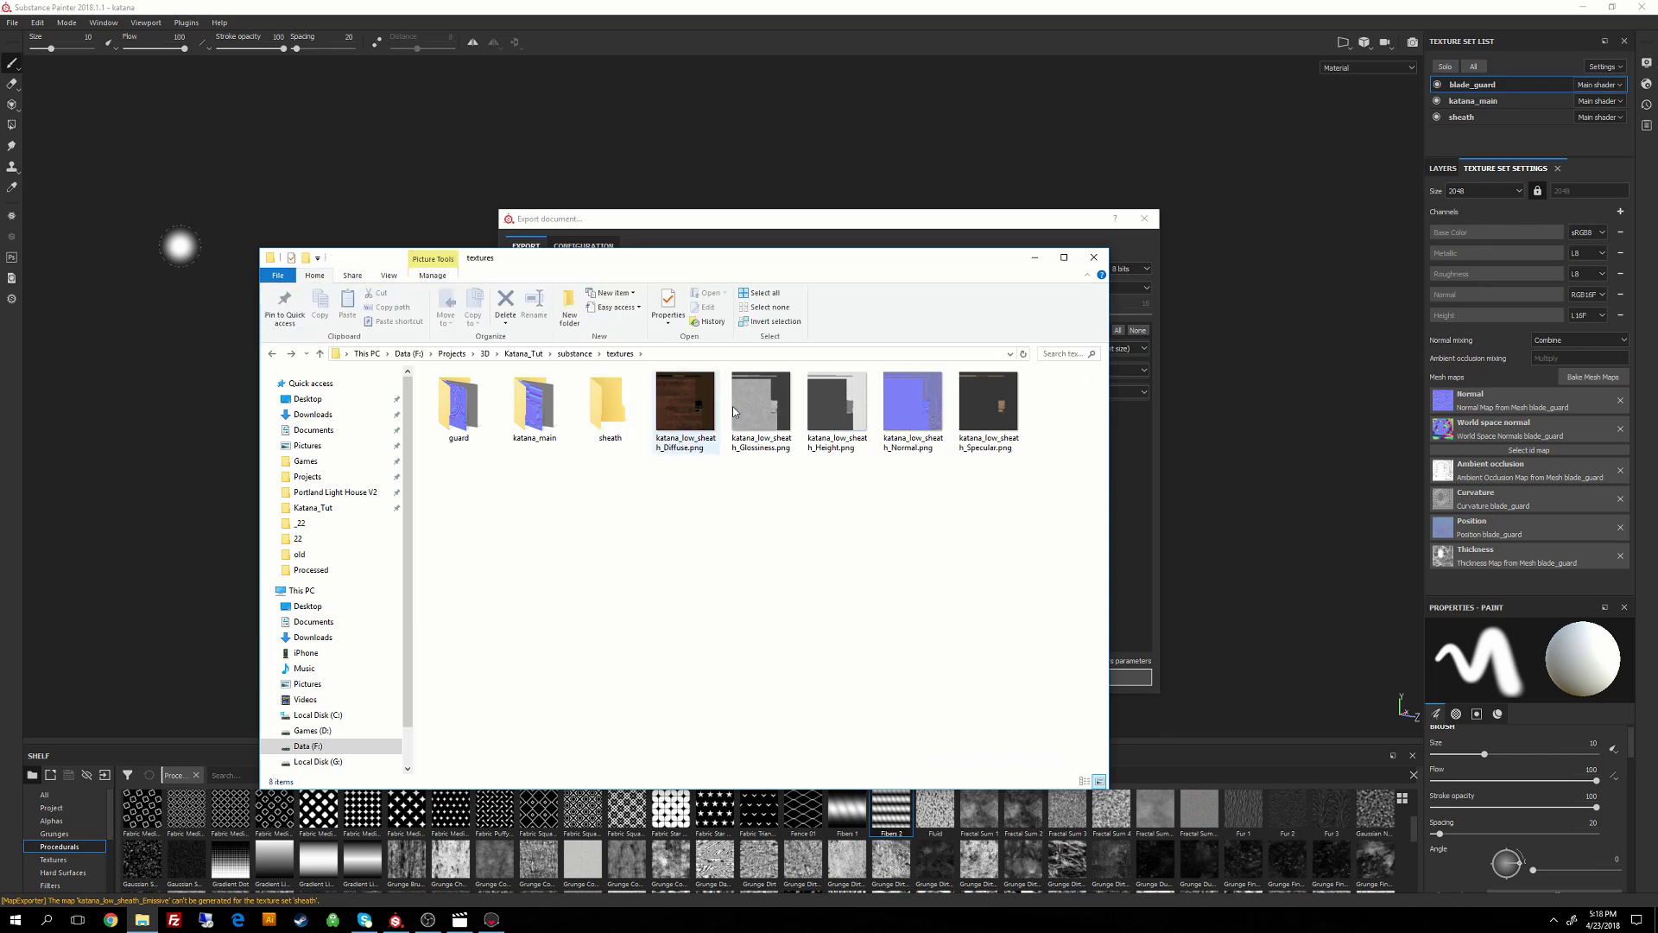
left_click_drag(1061, 474, 608, 406)
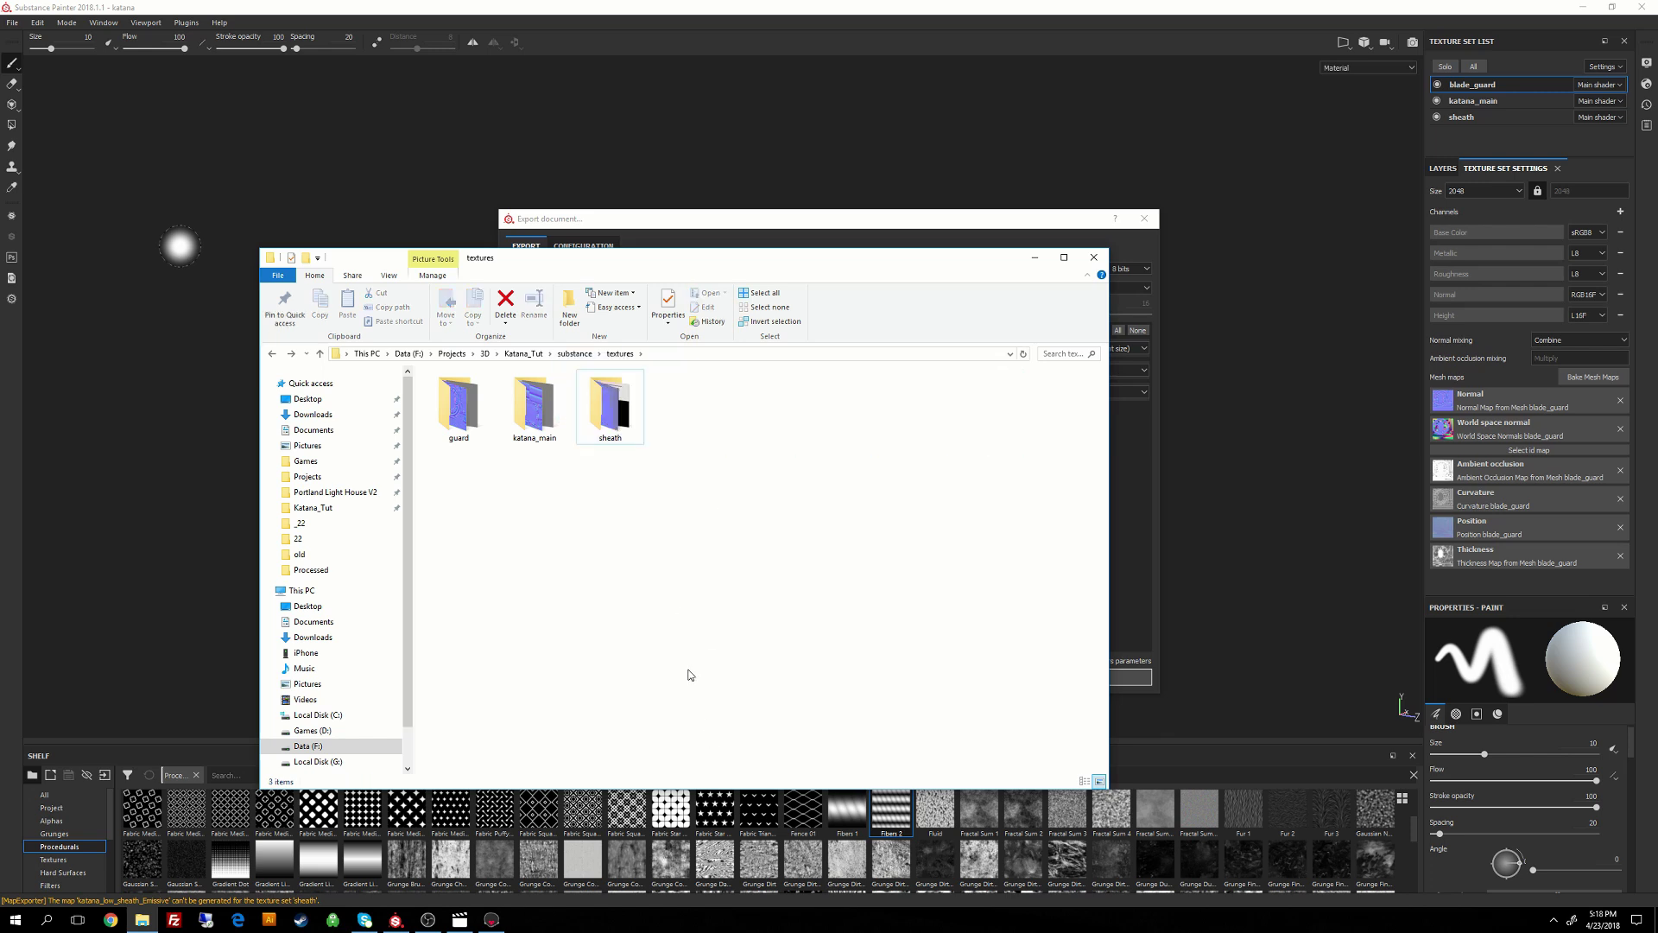
Switch to Marmoset Toolbag and start a new scene.
mouse_move(494, 918)
left_click(549, 890)
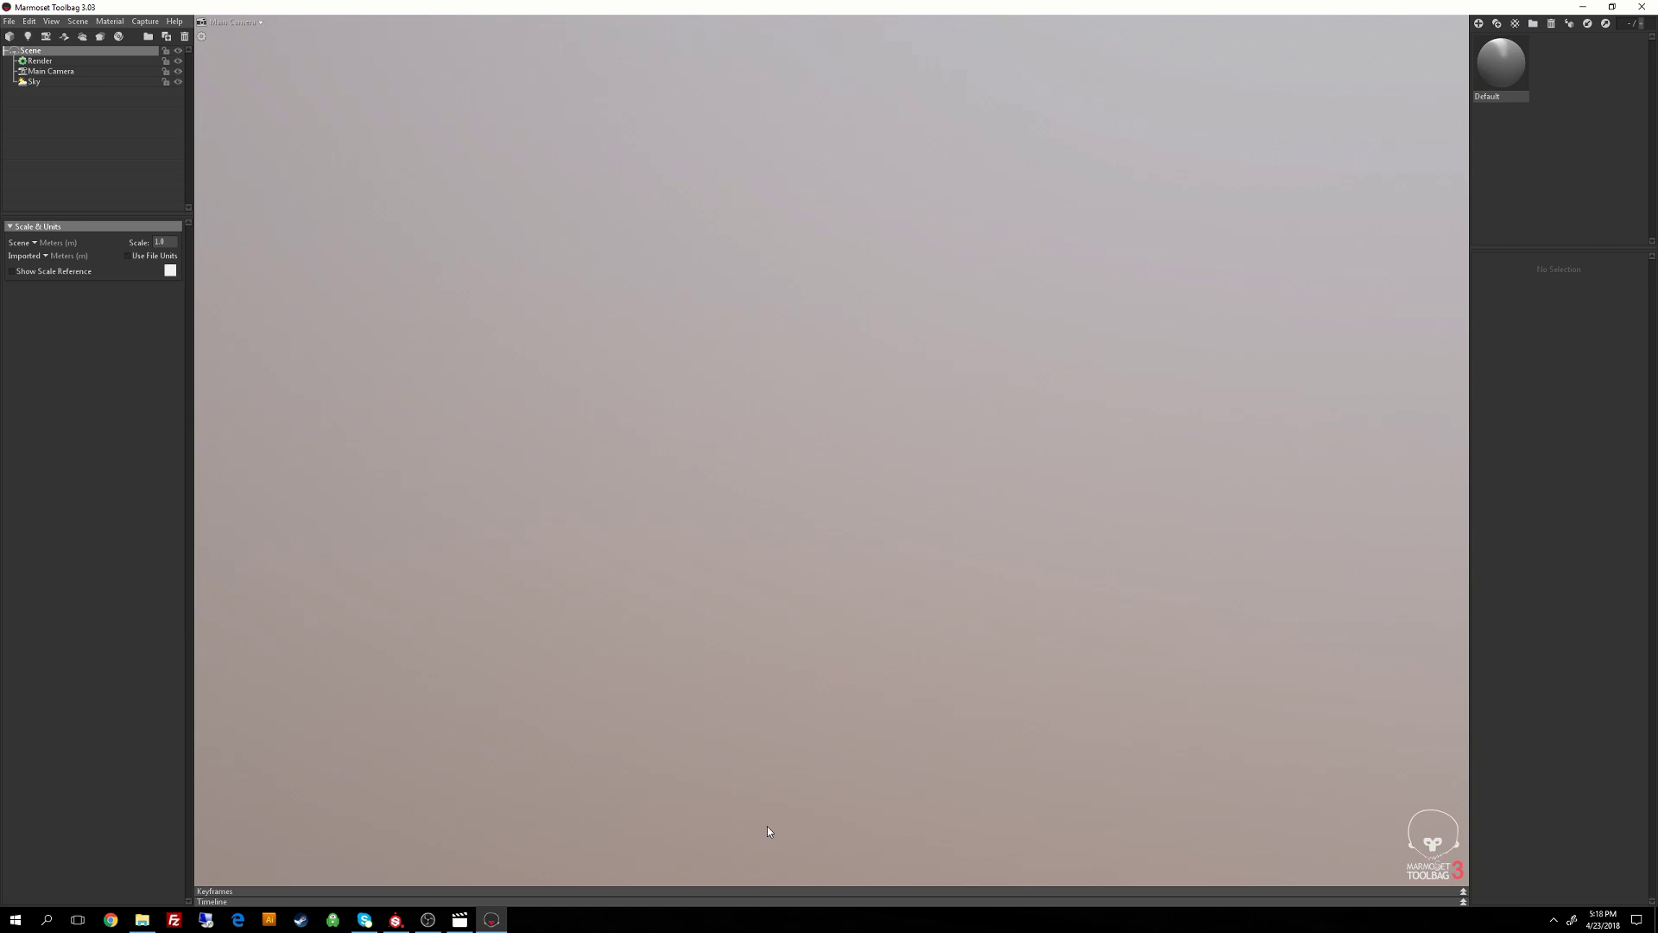
left_click(9, 20)
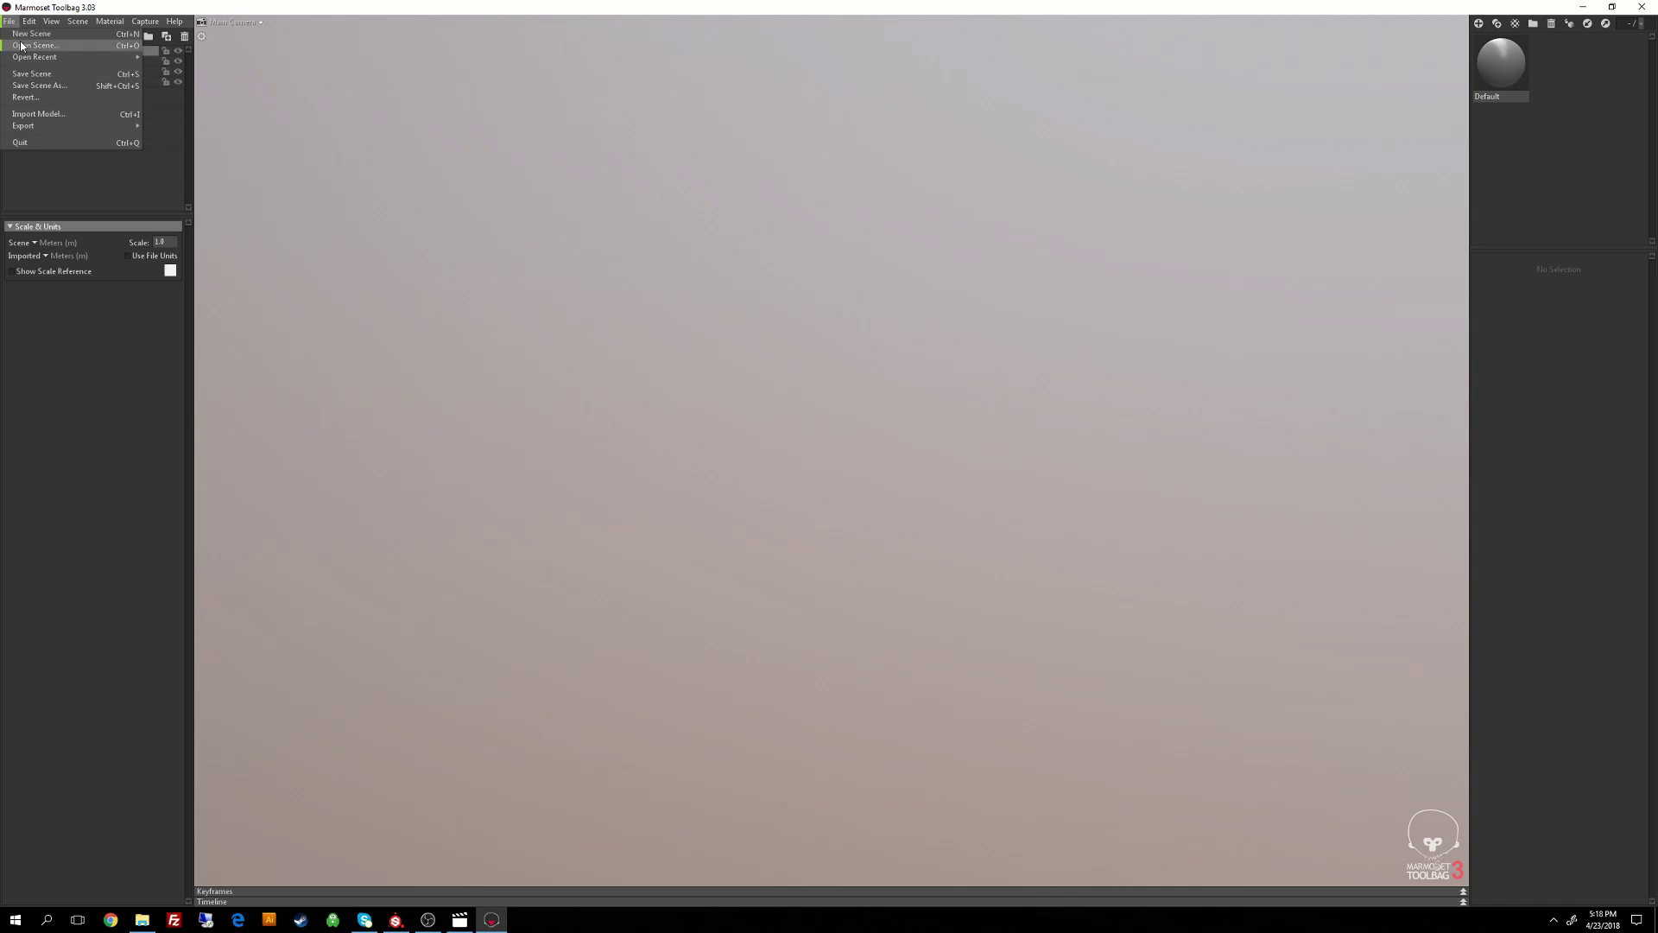
left_click(26, 33)
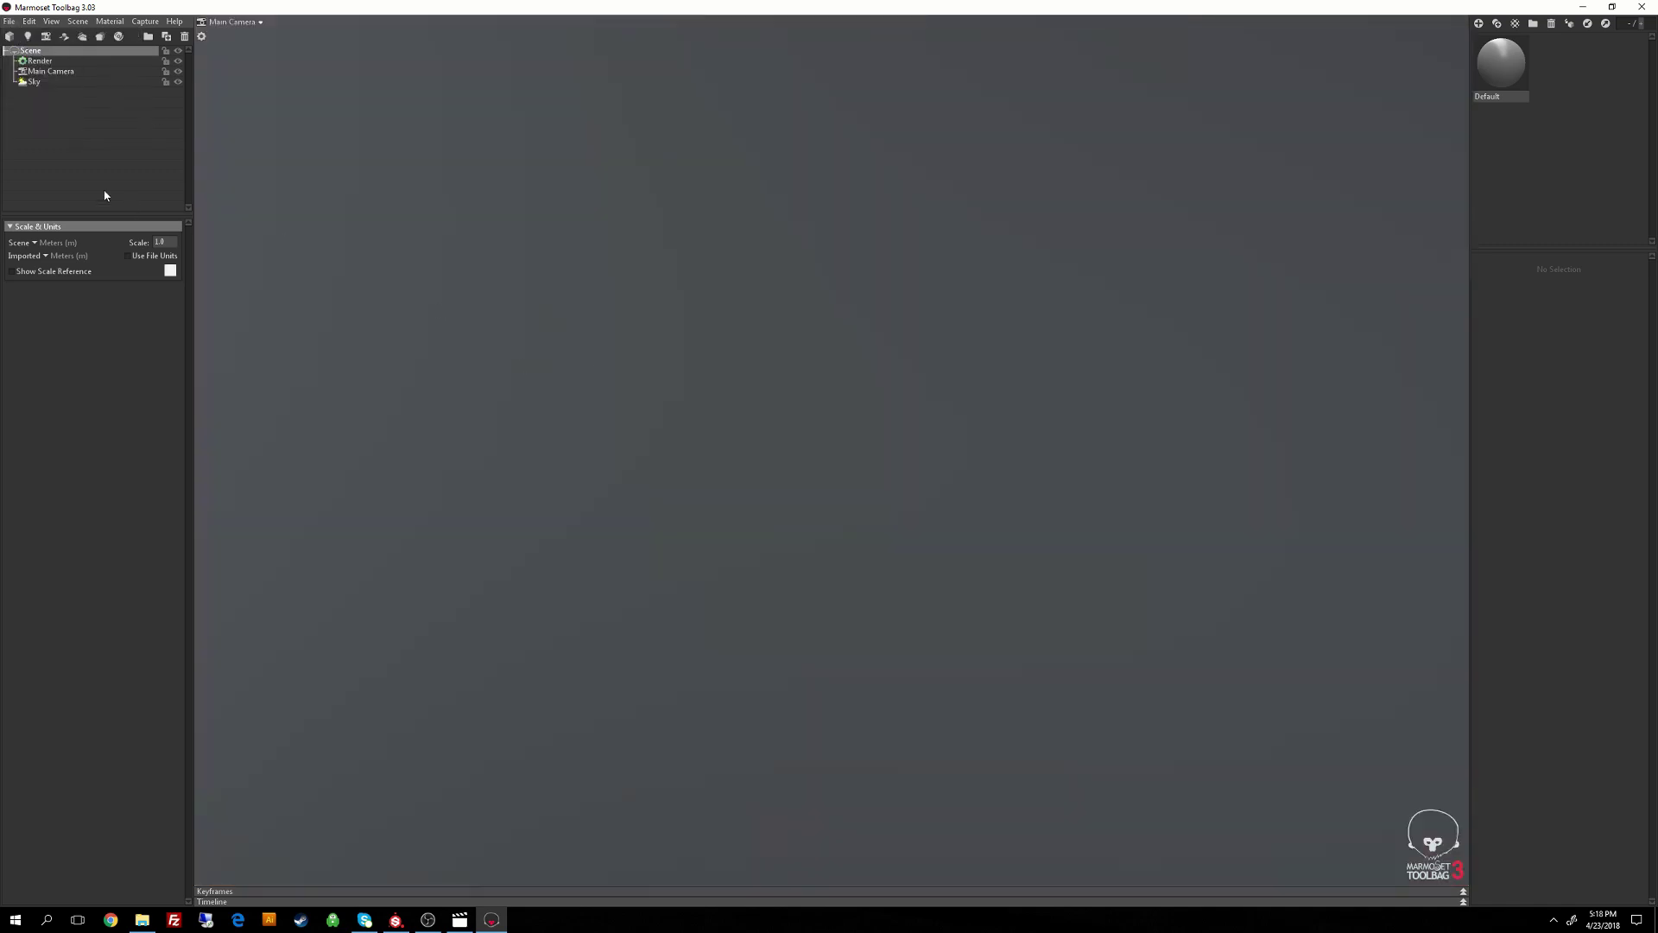
Import the model katana_low.FBX from the substance project's import folder into the scene.
left_click(9, 21)
left_click(39, 114)
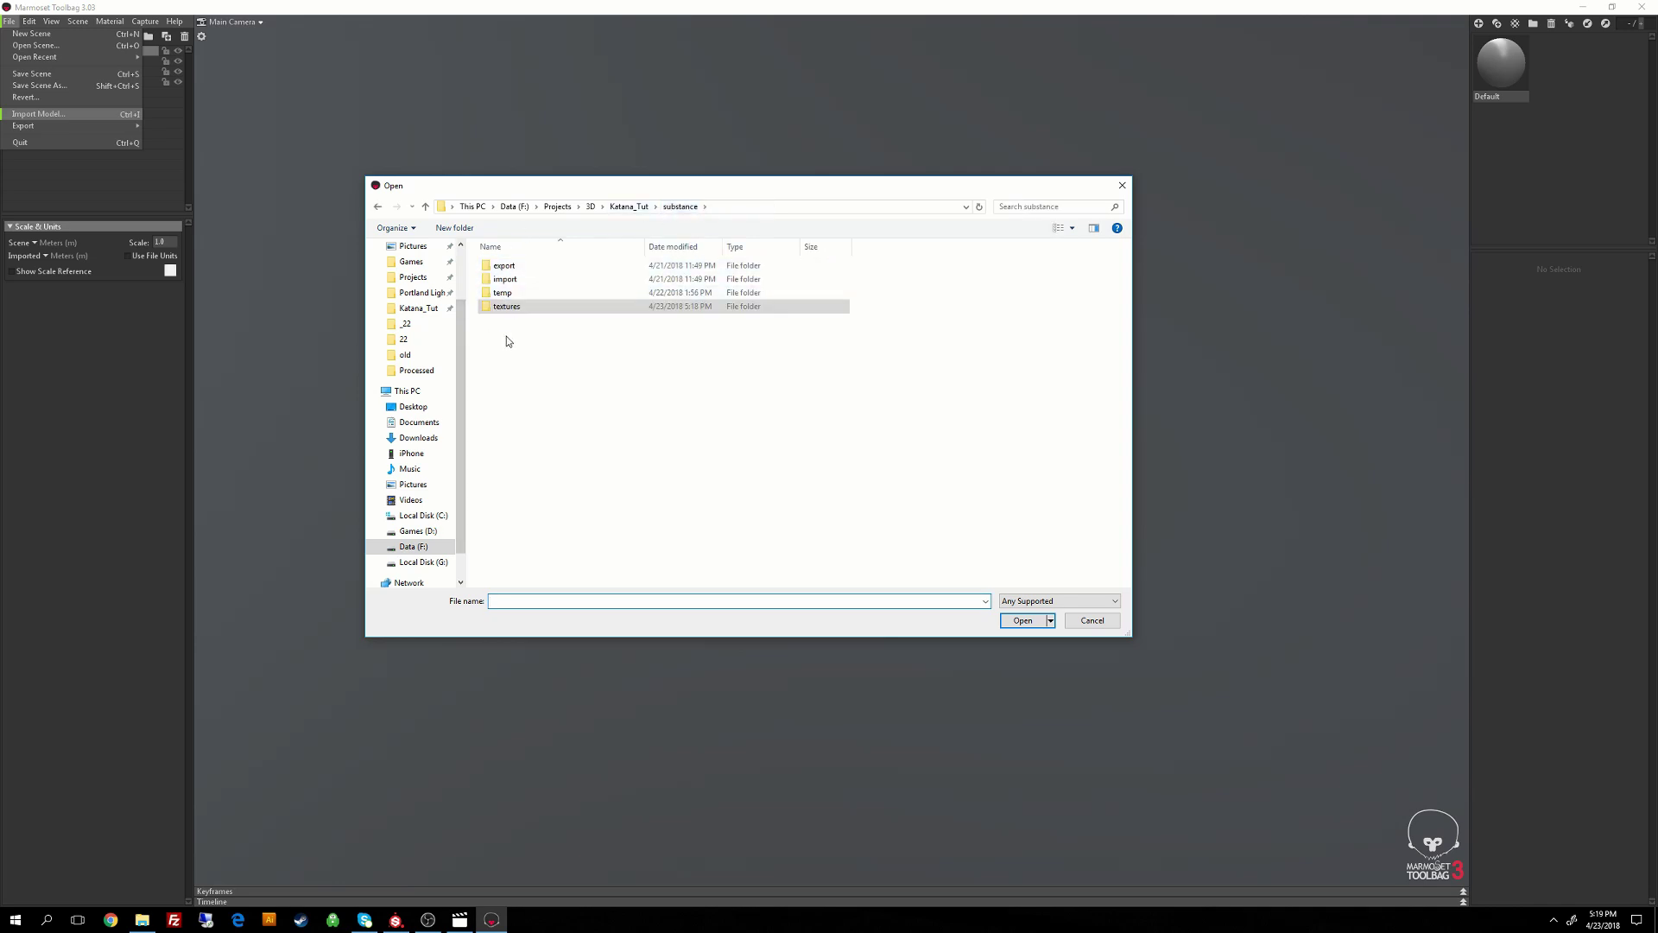
double_click(505, 279)
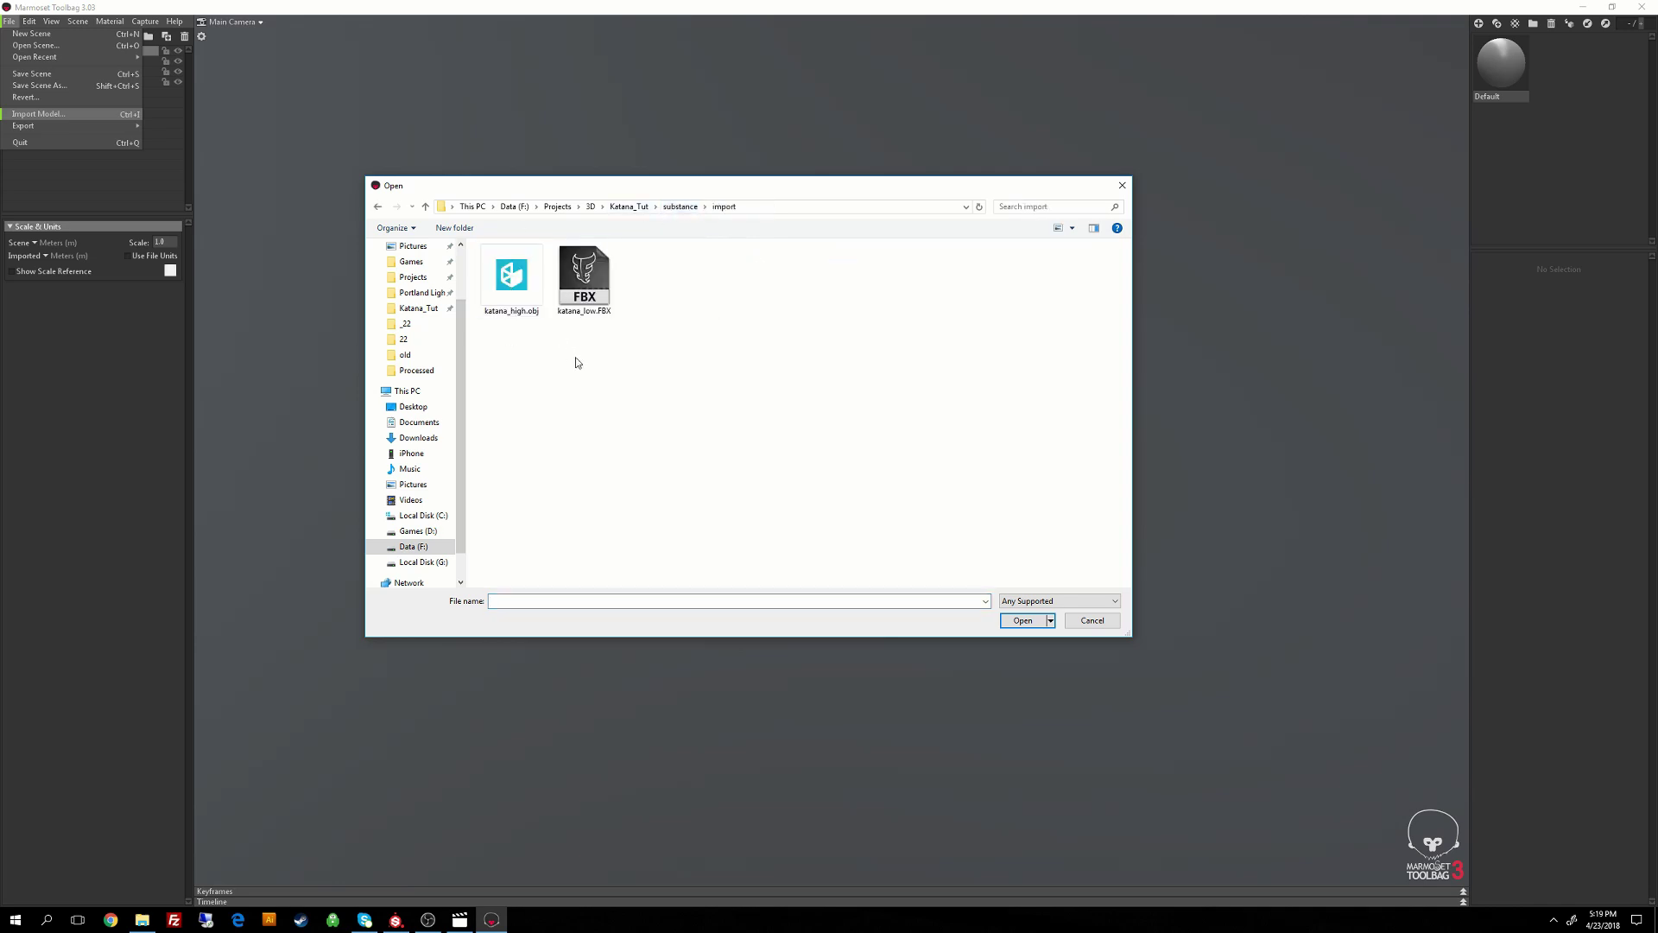
left_click(591, 294)
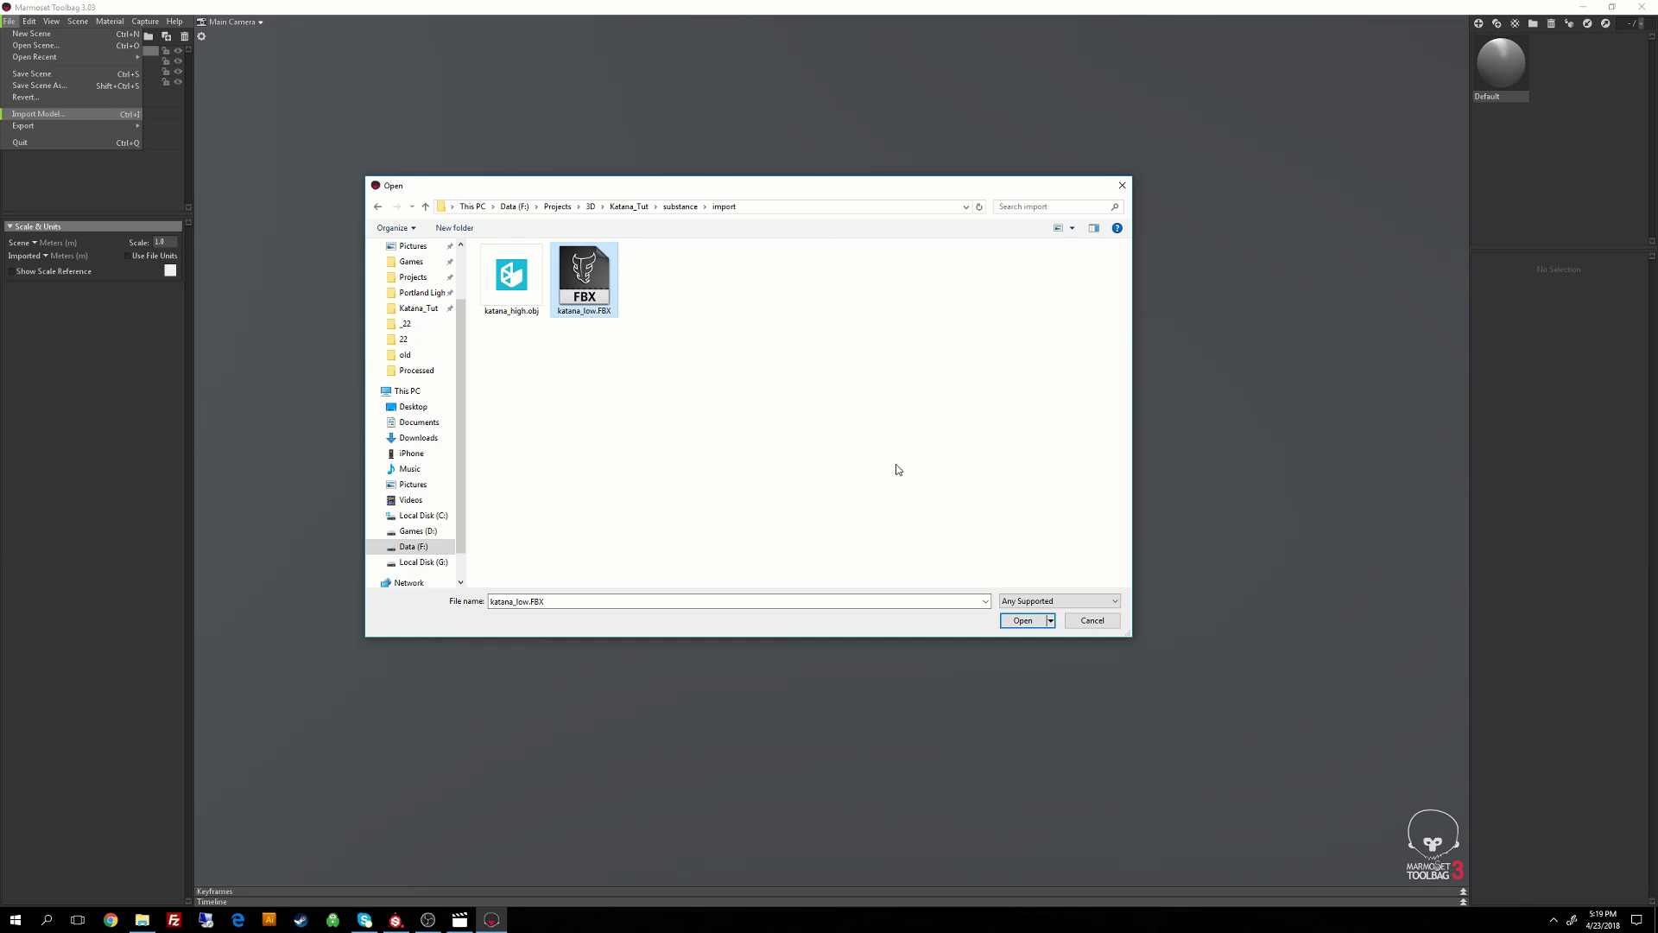
left_click(1039, 621)
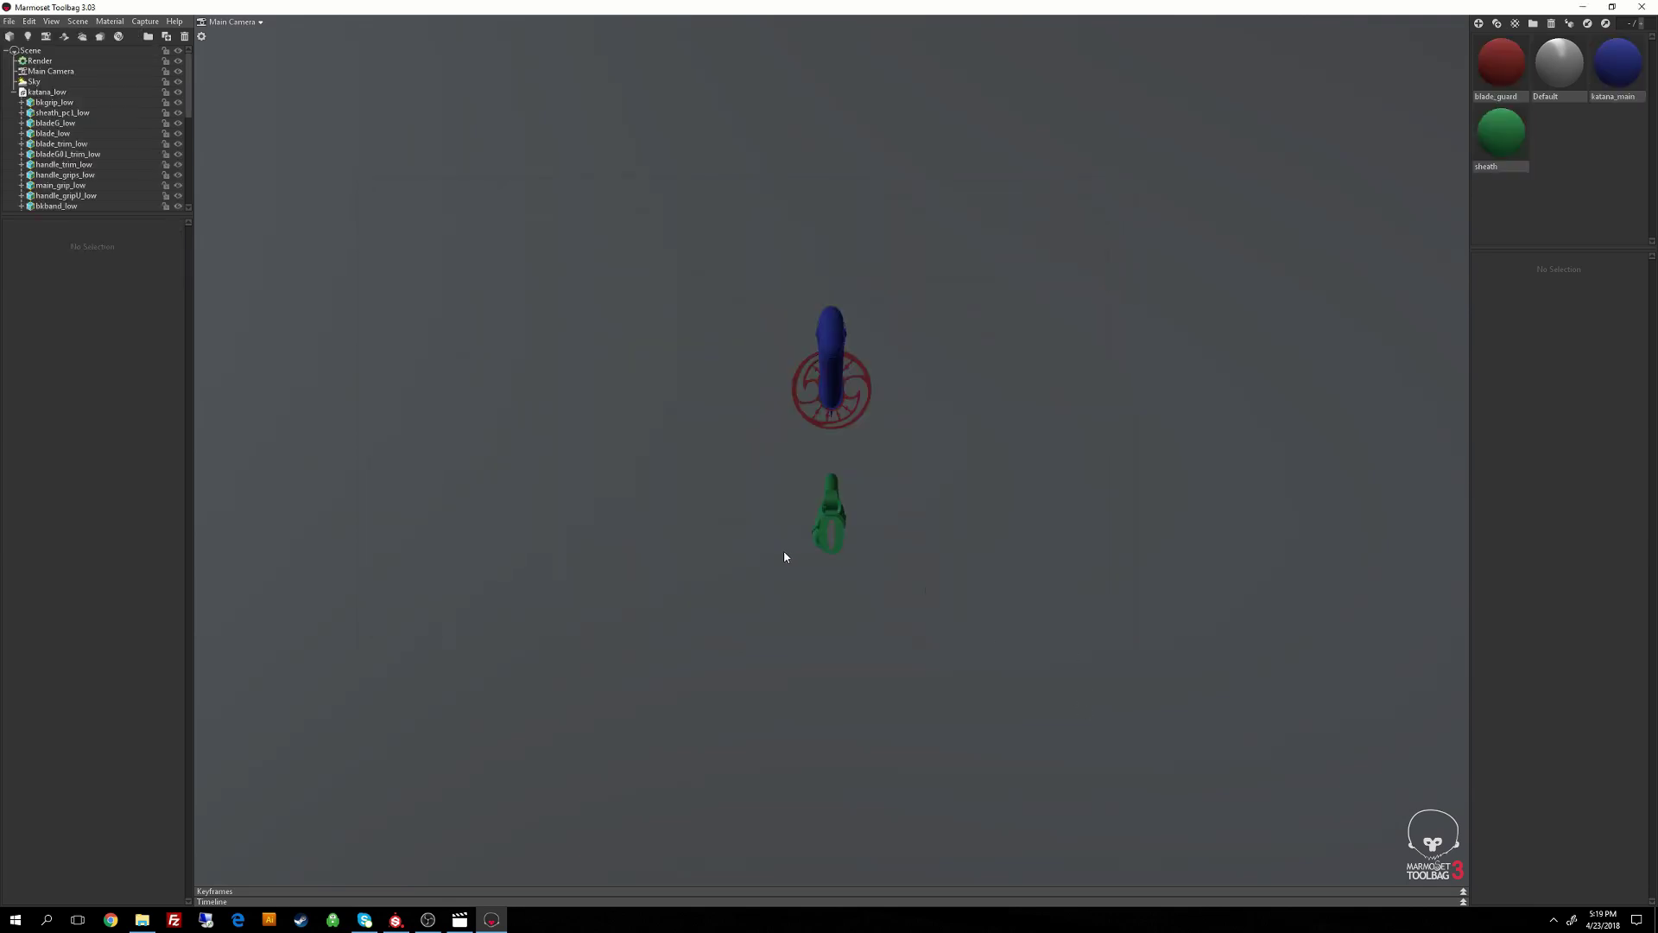
Delete the imported sheath, katana_main and blade_guard materials, keeping only the Default material.
left_click_drag(785, 552, 968, 575, "alt")
mouse_move(1018, 532)
right_mouse_down("alt")
mouse_move(983, 513)
mouse_move(1009, 562)
mouse_move(1010, 466)
mouse_move(995, 513)
right_mouse_up("alt")
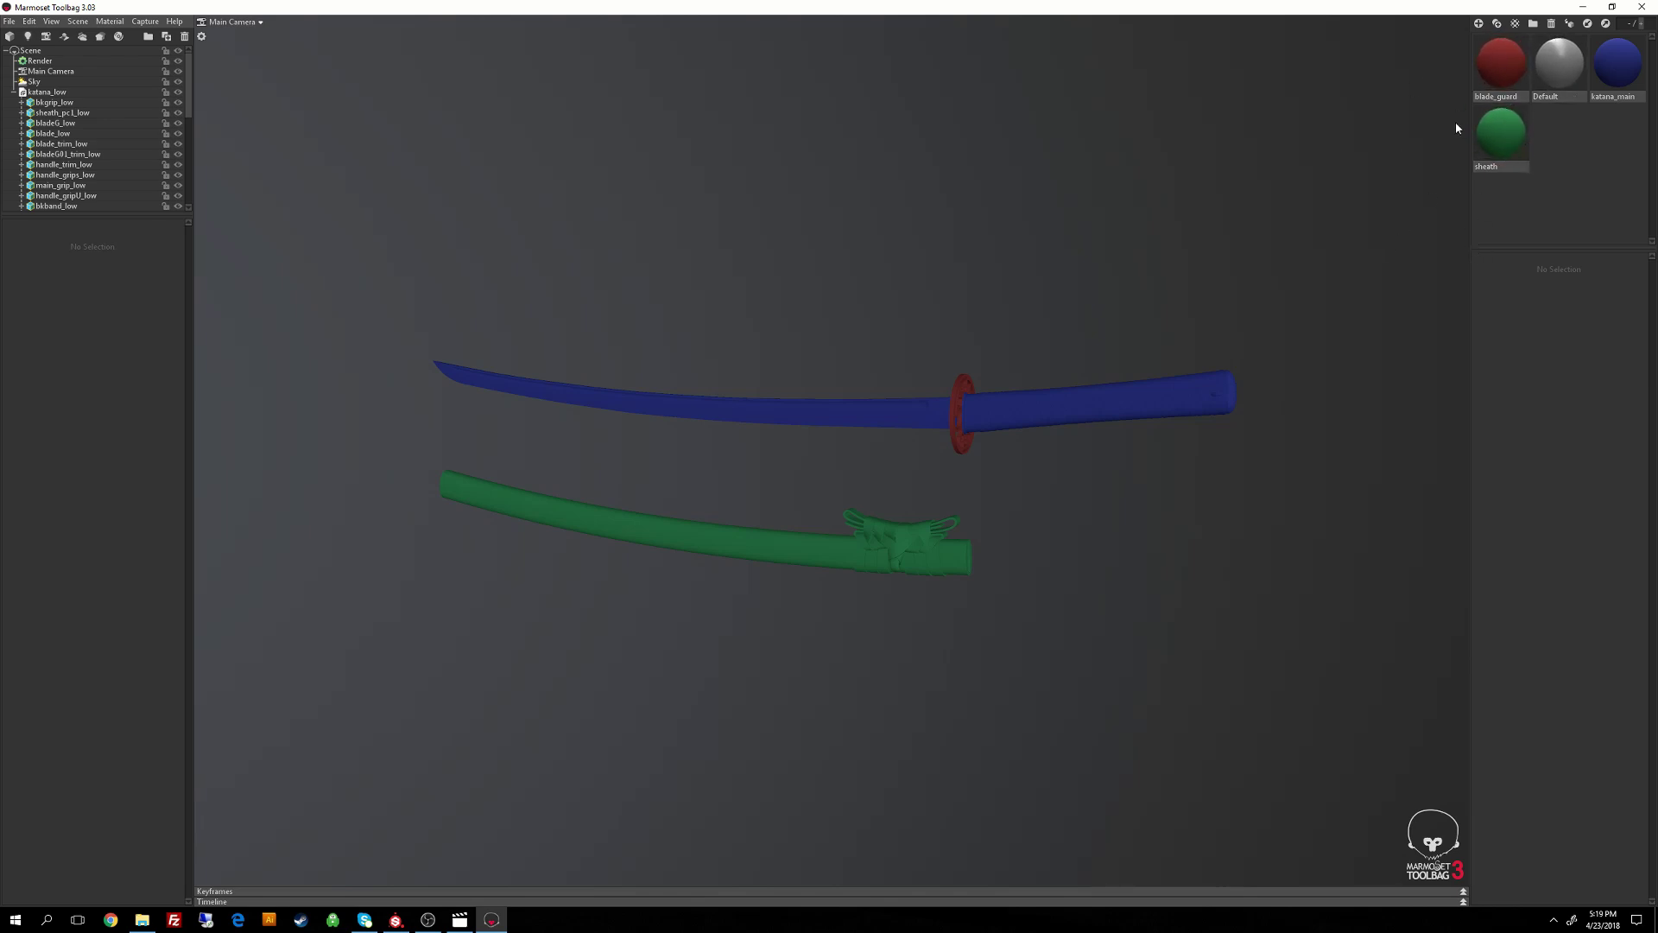
left_click(1503, 131)
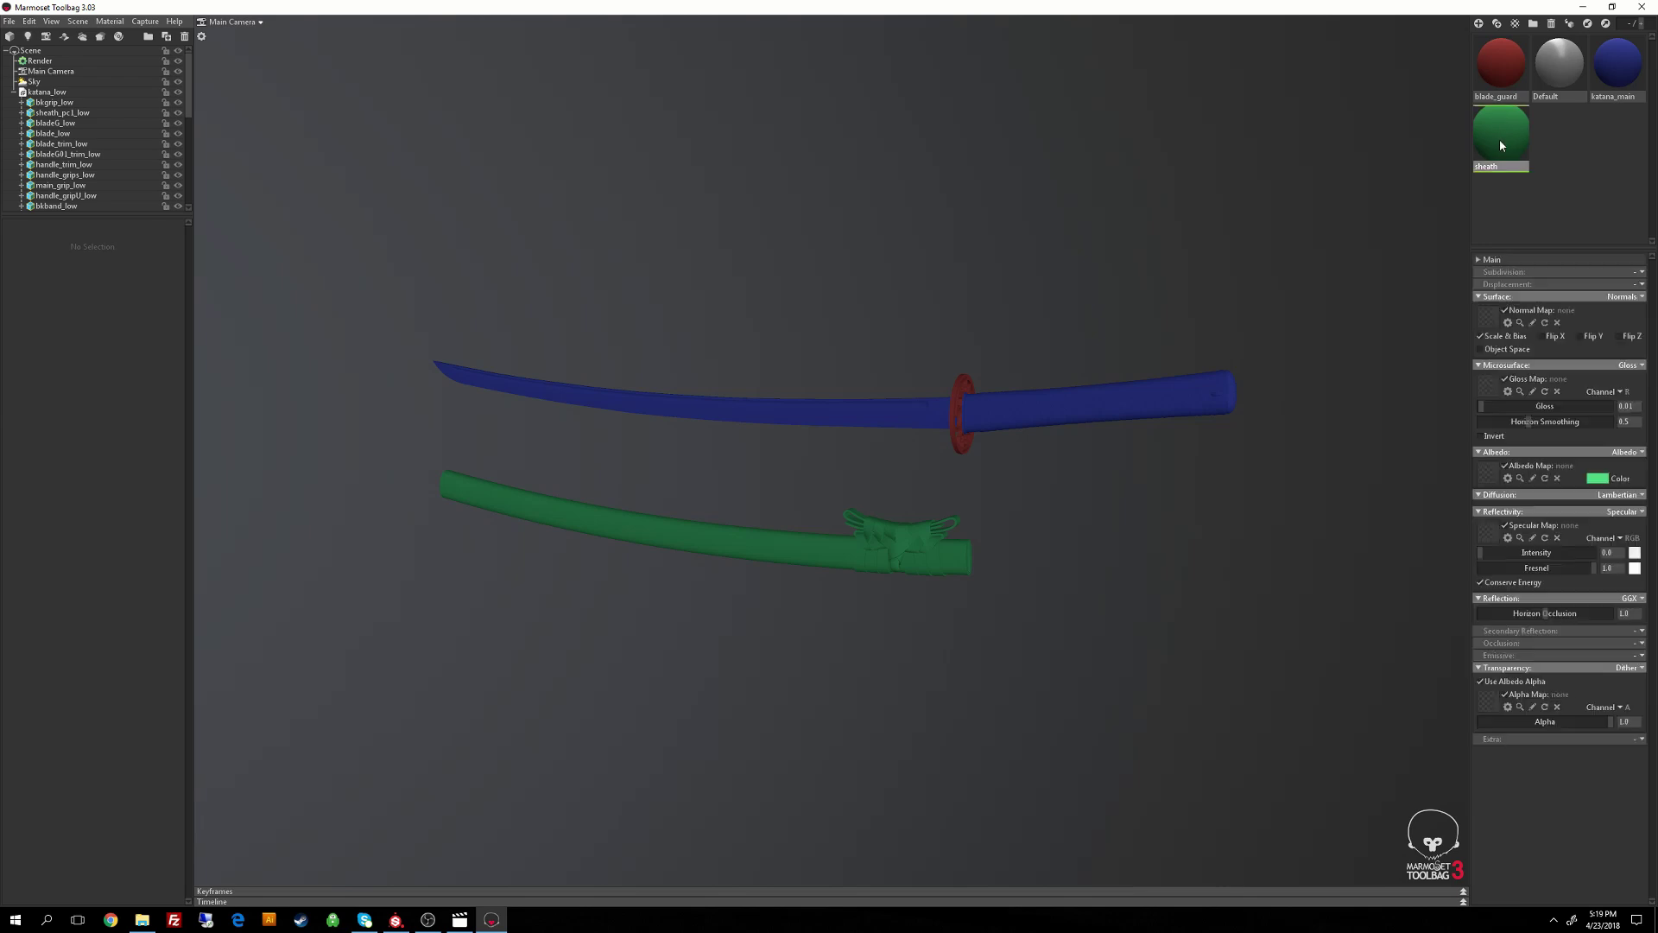
key("Delete")
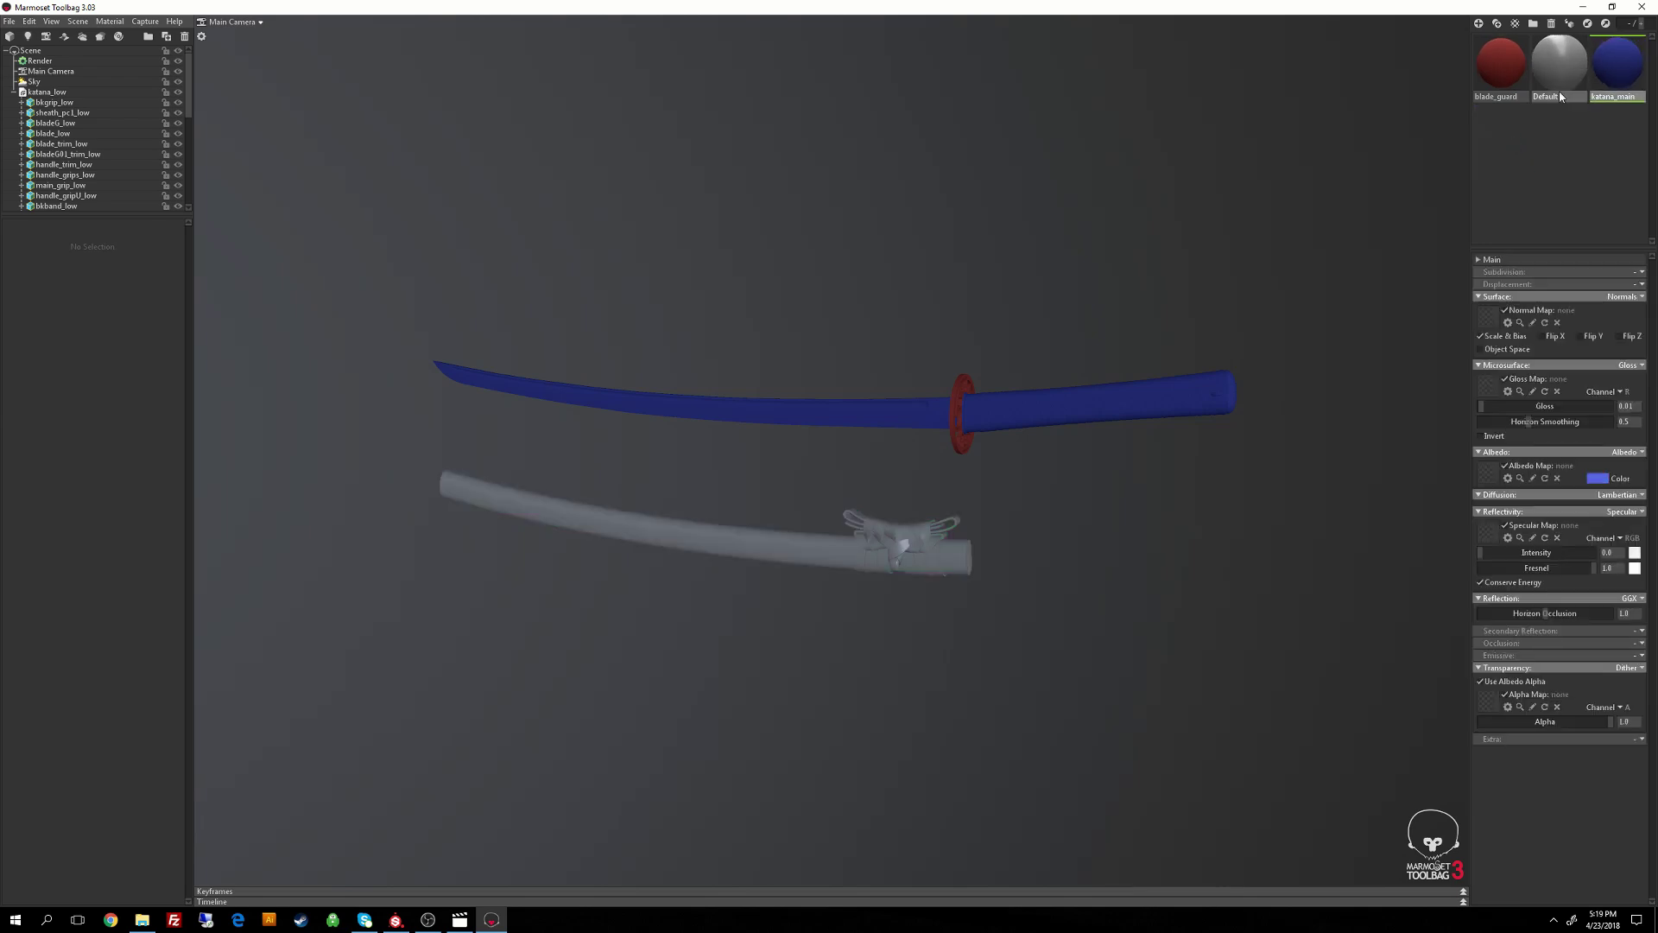
key("Delete")
key("Delete")
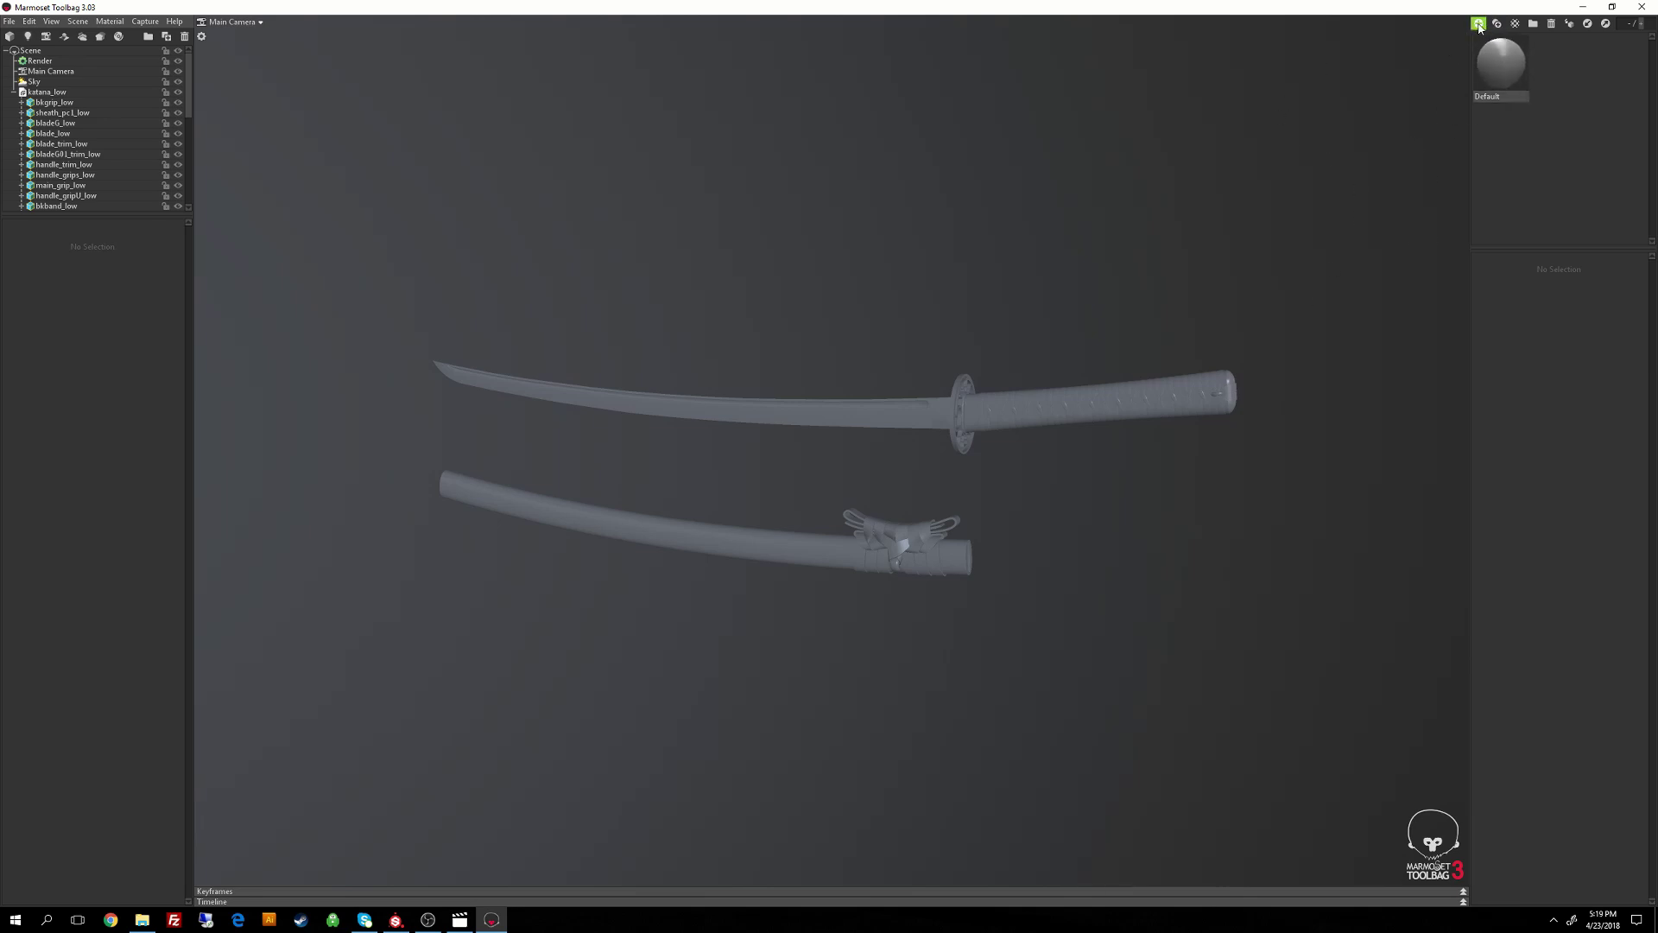
Create a new material named katana_main.
left_click(1503, 31)
double_click(1546, 97)
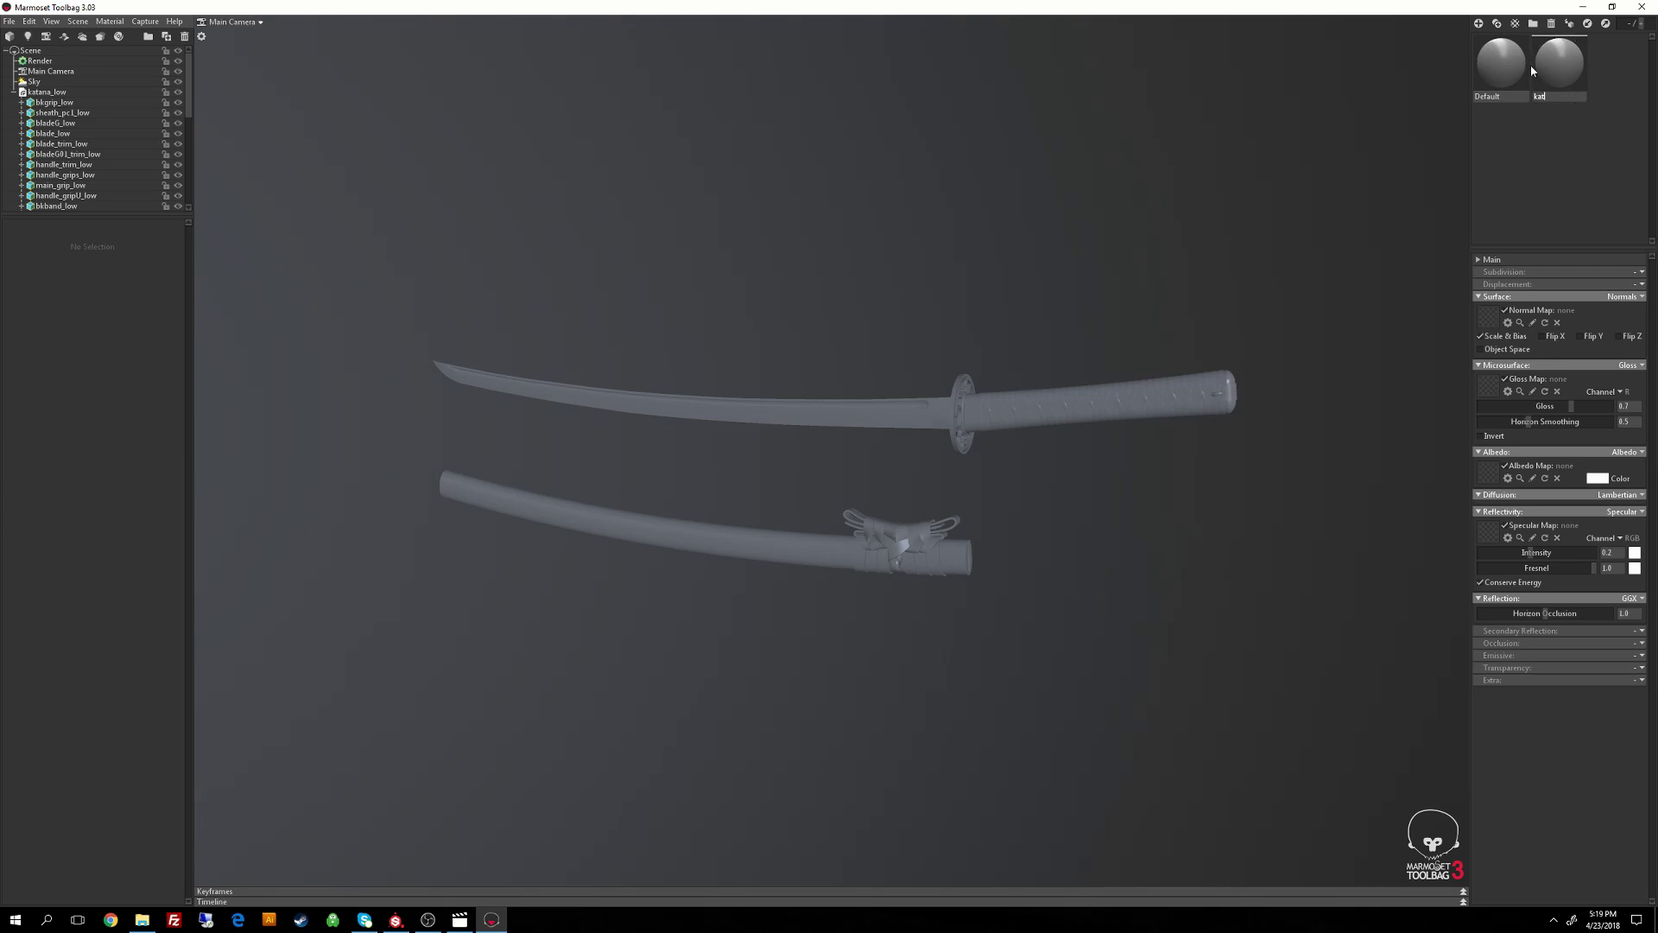
type("katana_main")
key("Return")
Enable Flip Y on the katana_main material and load katana_low_katana_main_Normal.png from substance/textures/katana_main as its normal map.
left_click(1580, 336)
left_click(1489, 316)
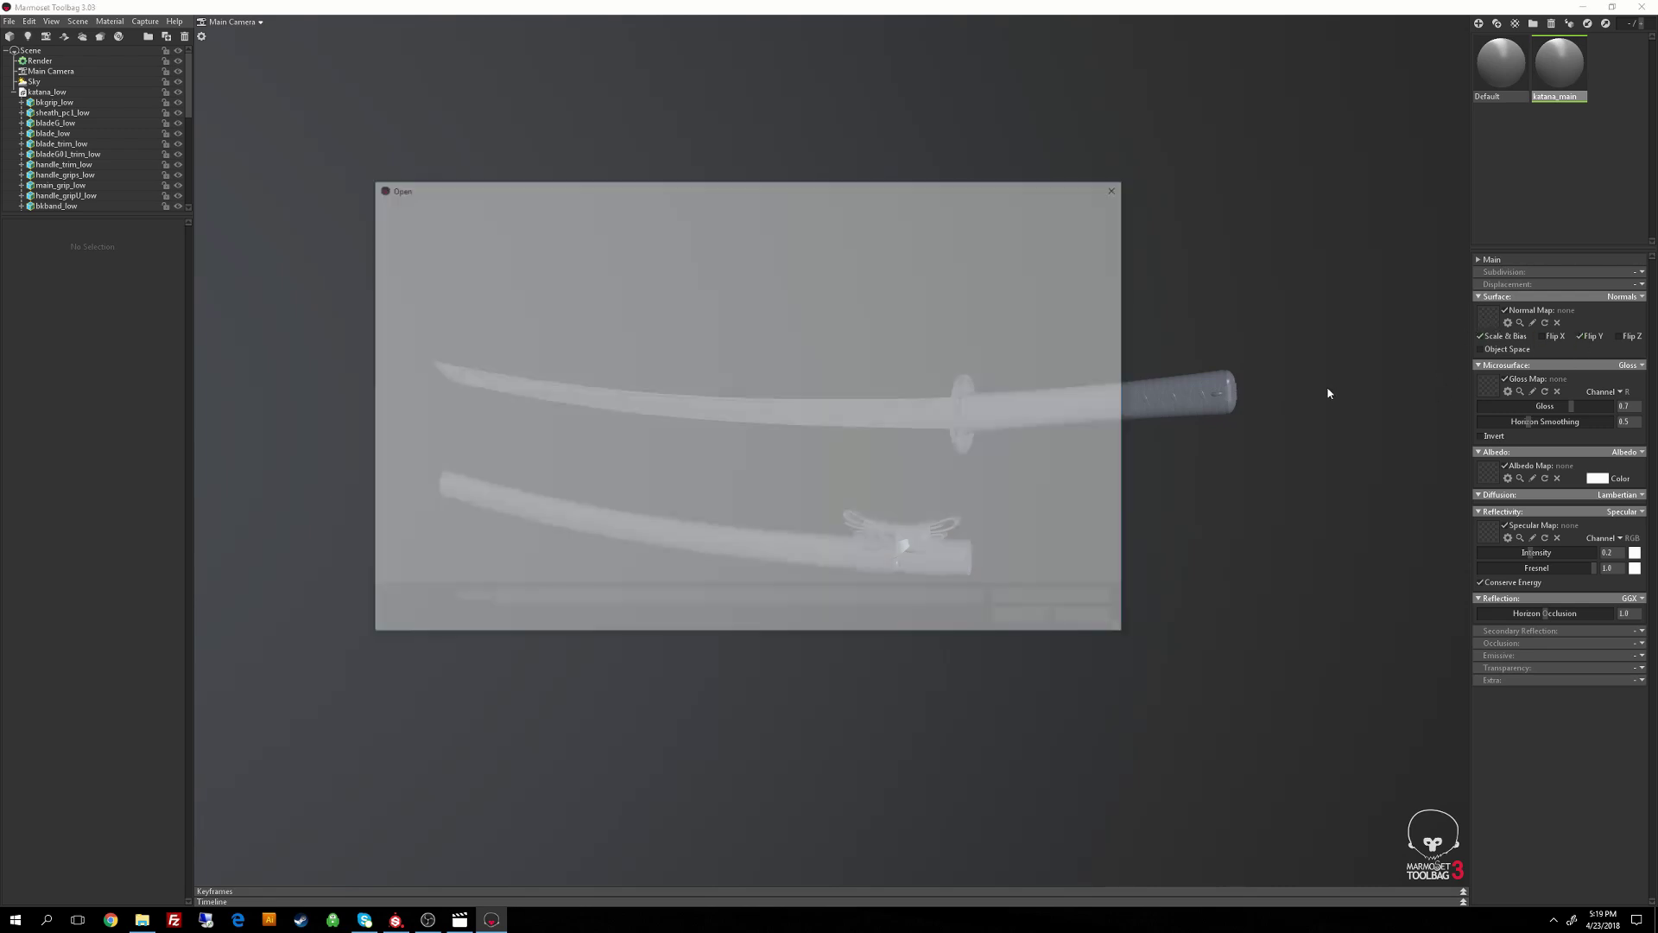
left_click(630, 208)
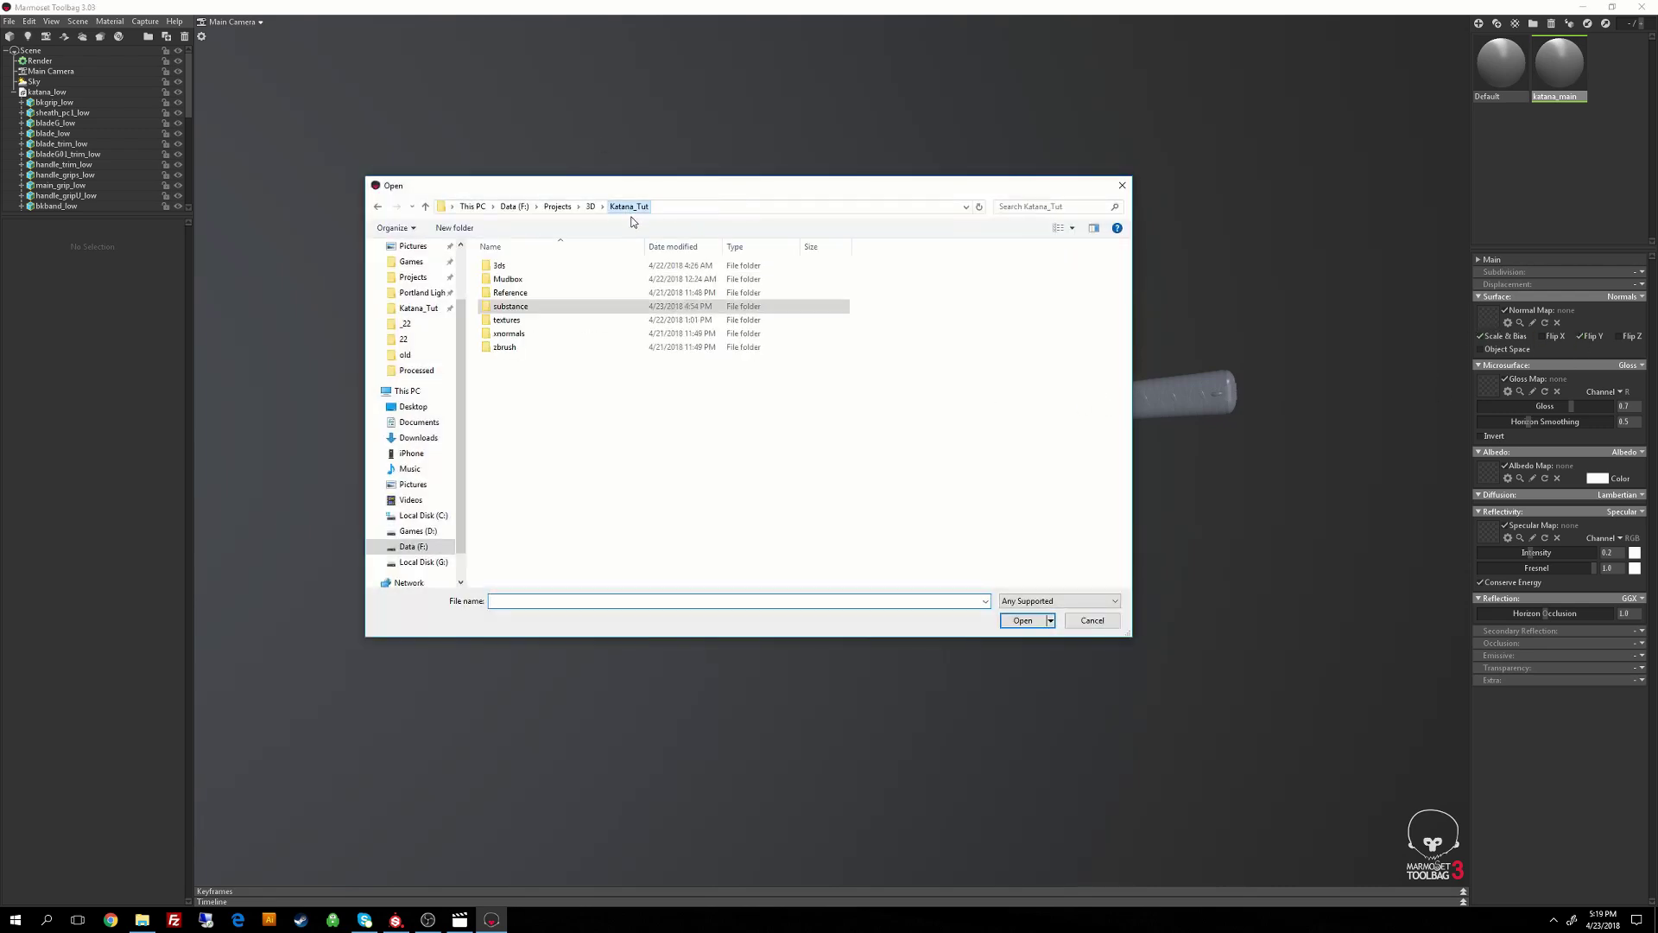
double_click(510, 307)
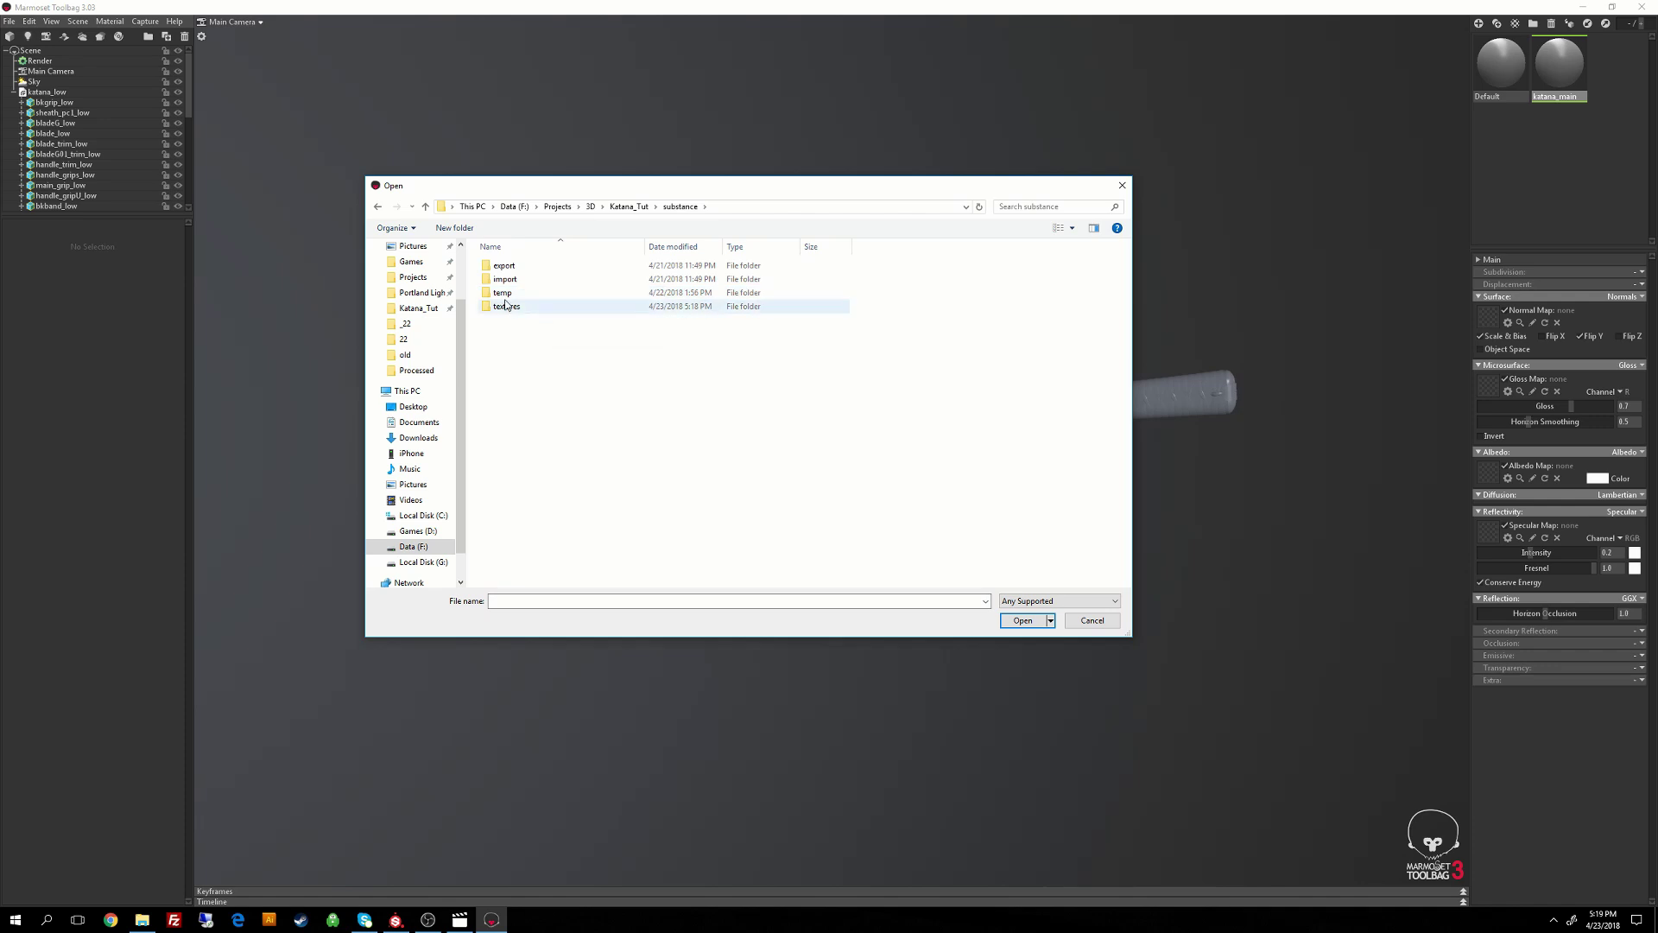
left_click(507, 310)
double_click(508, 309)
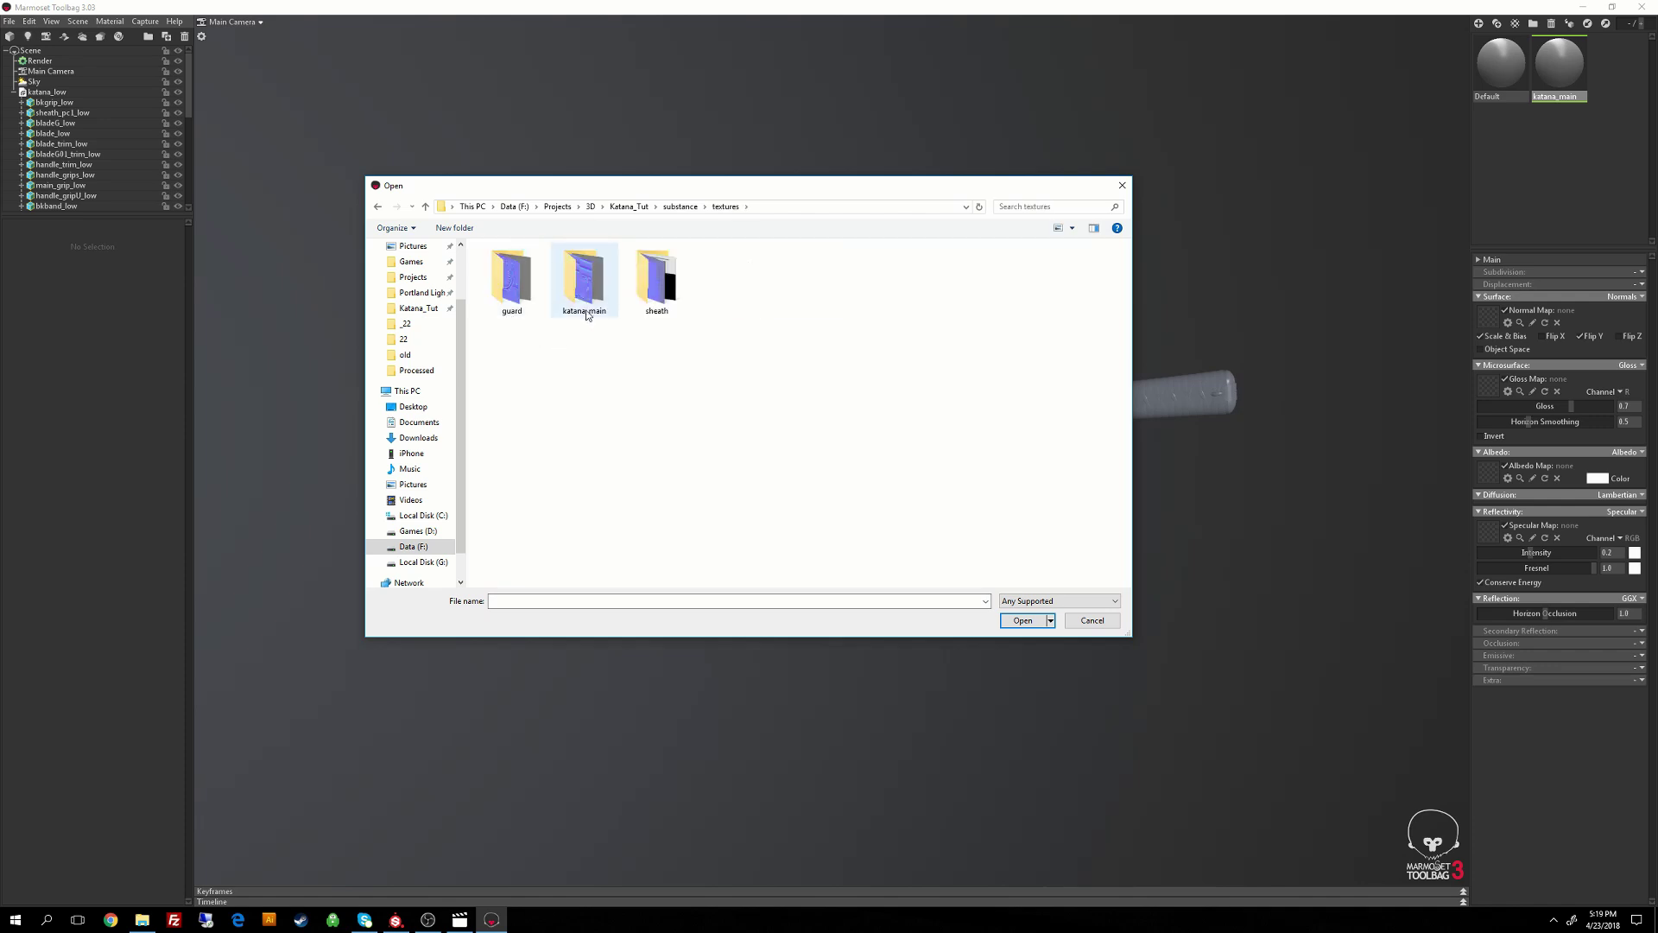
double_click(585, 278)
left_click(729, 278)
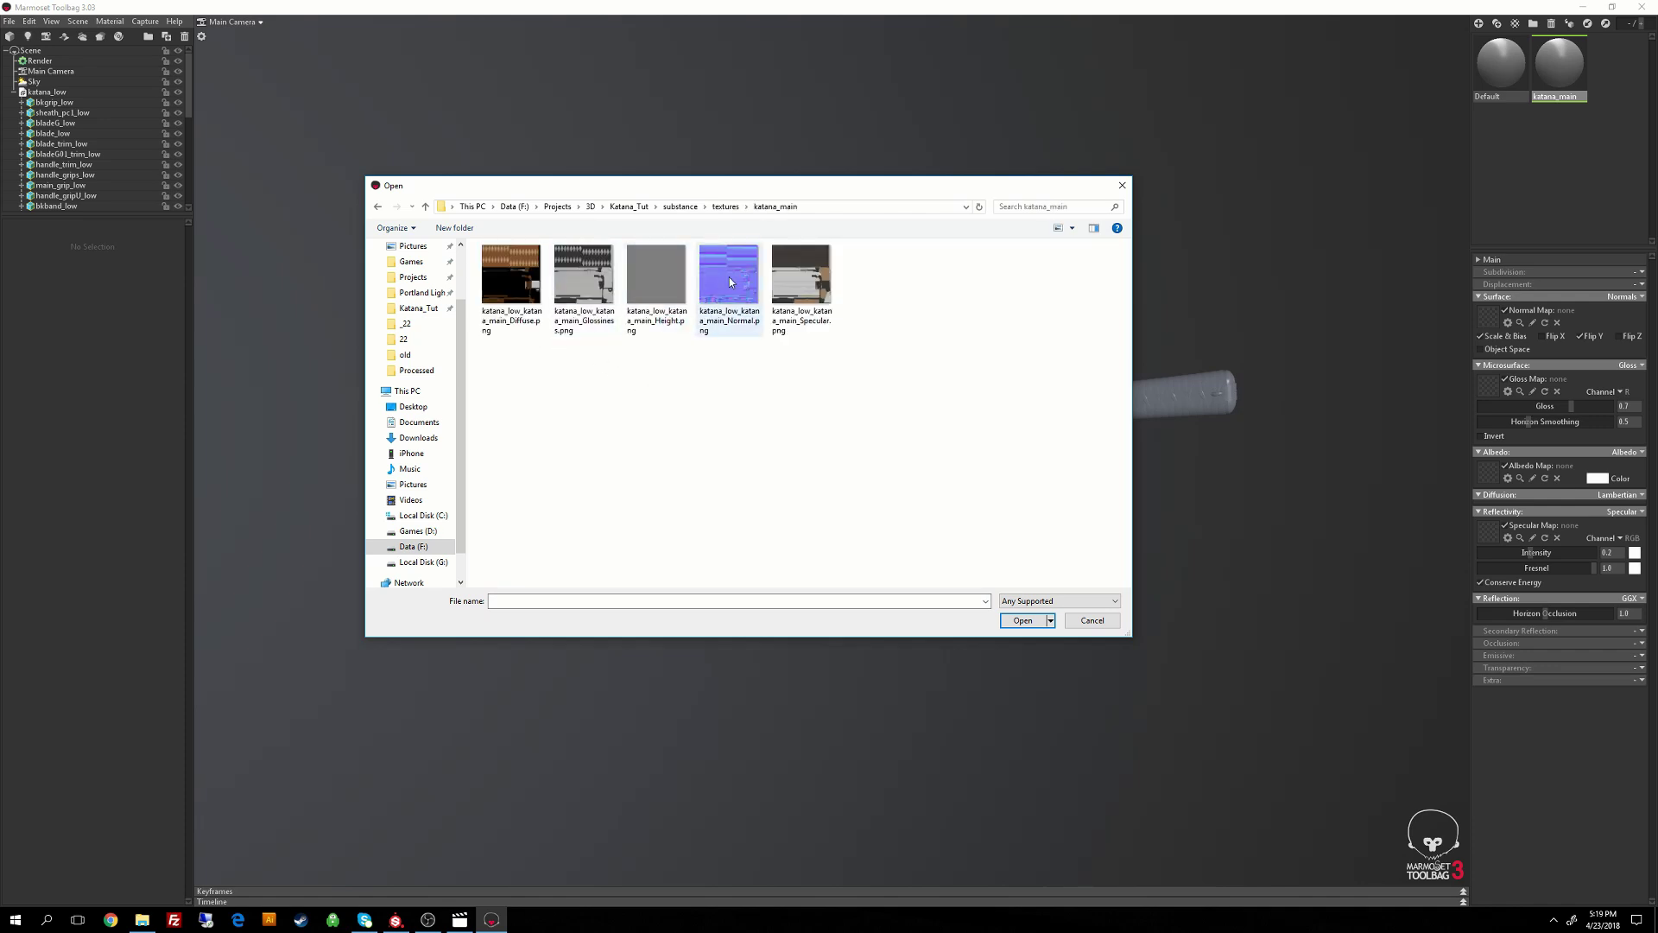
left_click(1024, 622)
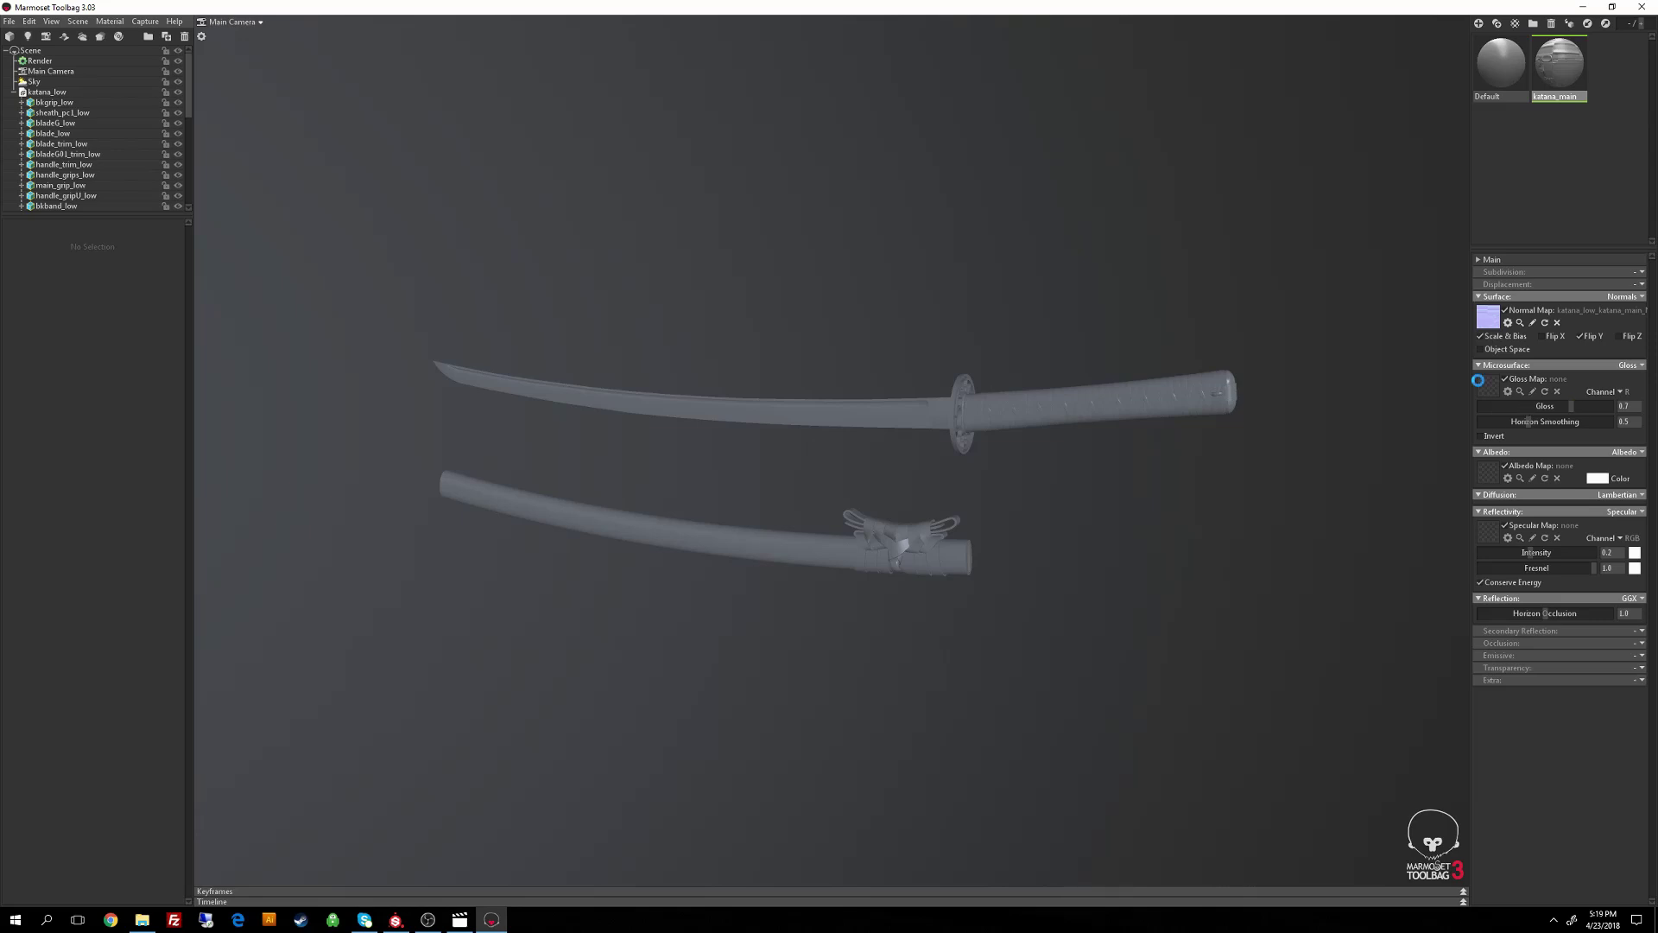
Load katana_low_katana_main_Glossiness.png as the katana_main material's gloss map and katana_low_katana_main_Diffuse.png as its albedo map.
left_click(1478, 380)
left_click(584, 275)
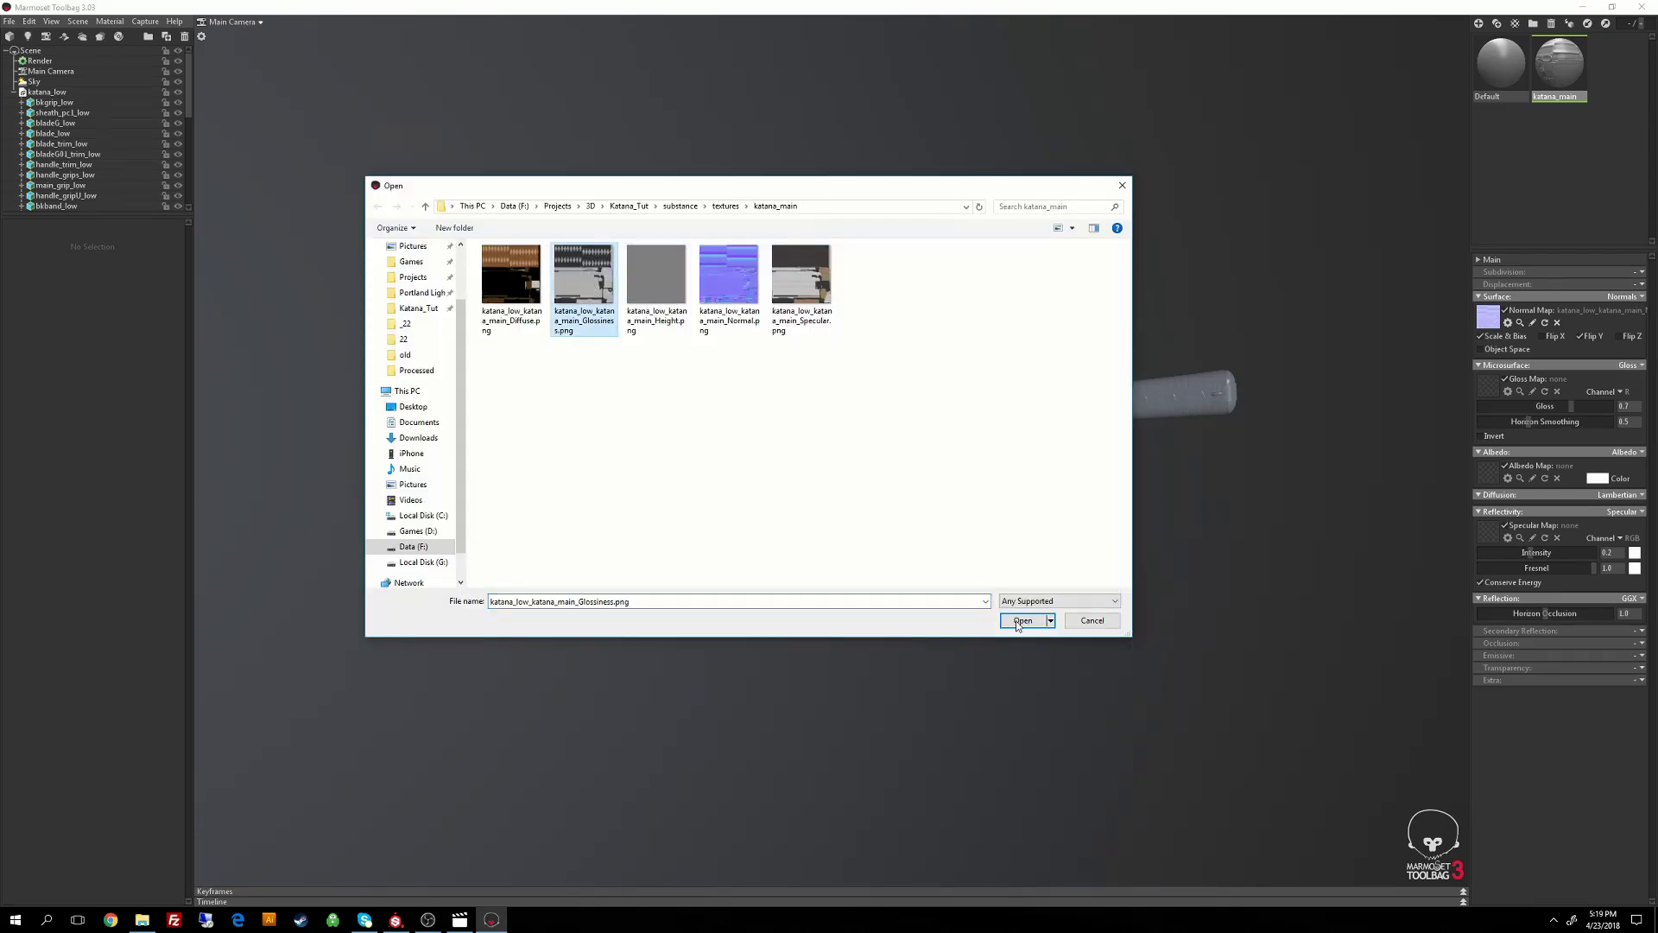
left_click(1023, 621)
left_click(1488, 472)
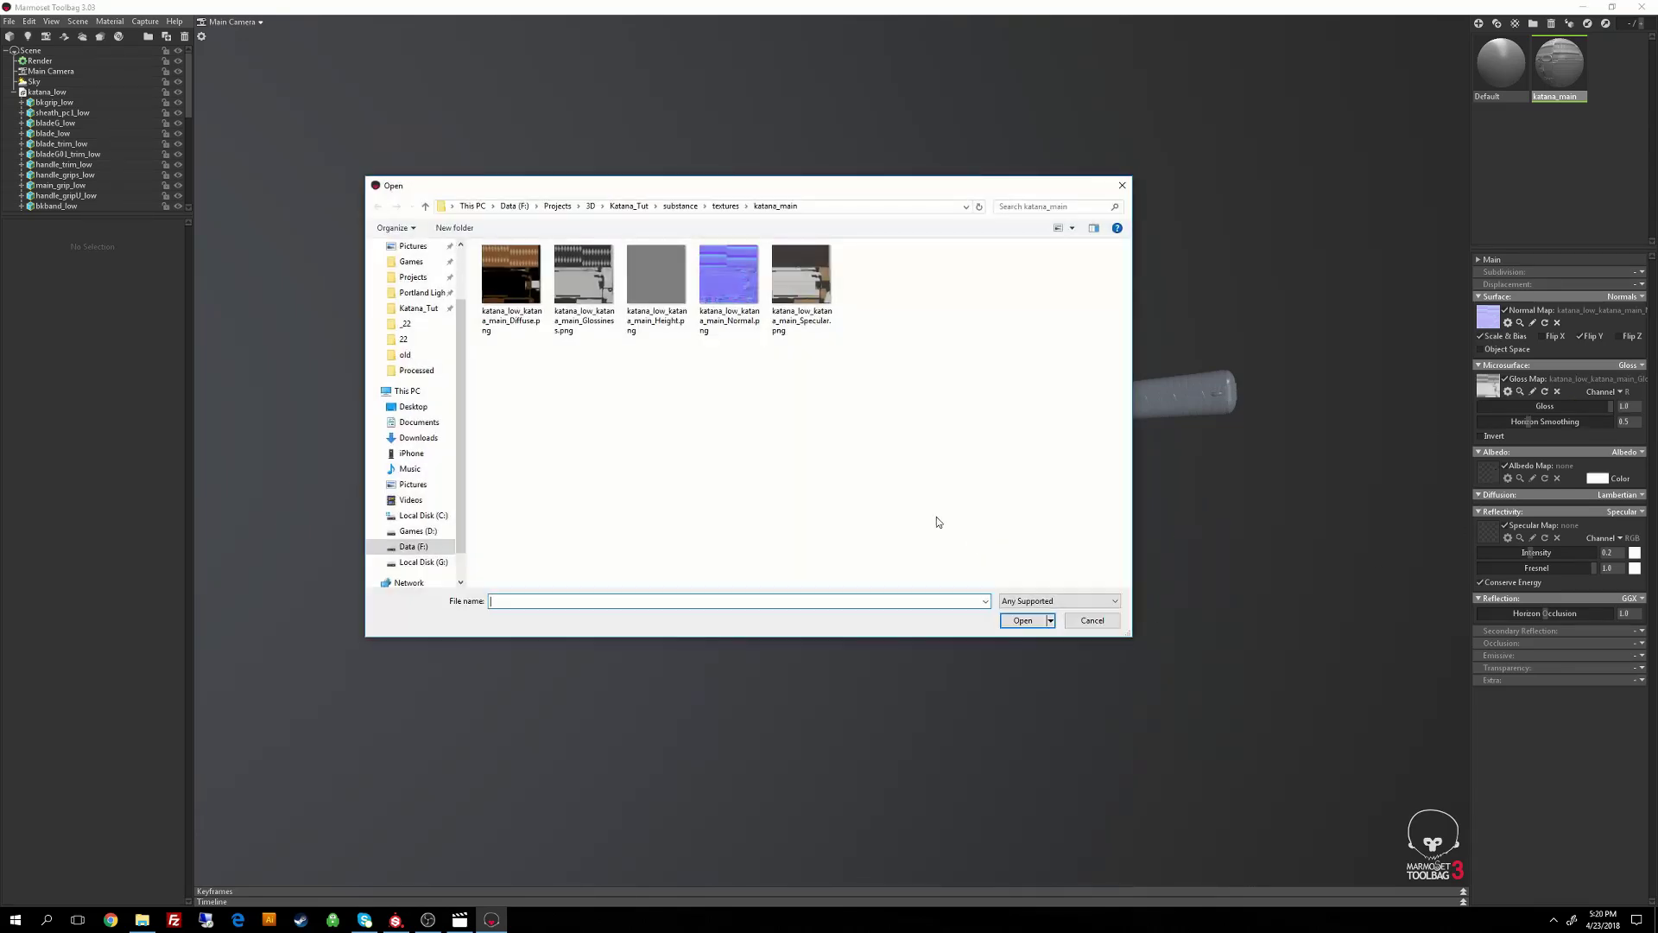
left_click(533, 301)
left_click(1041, 619)
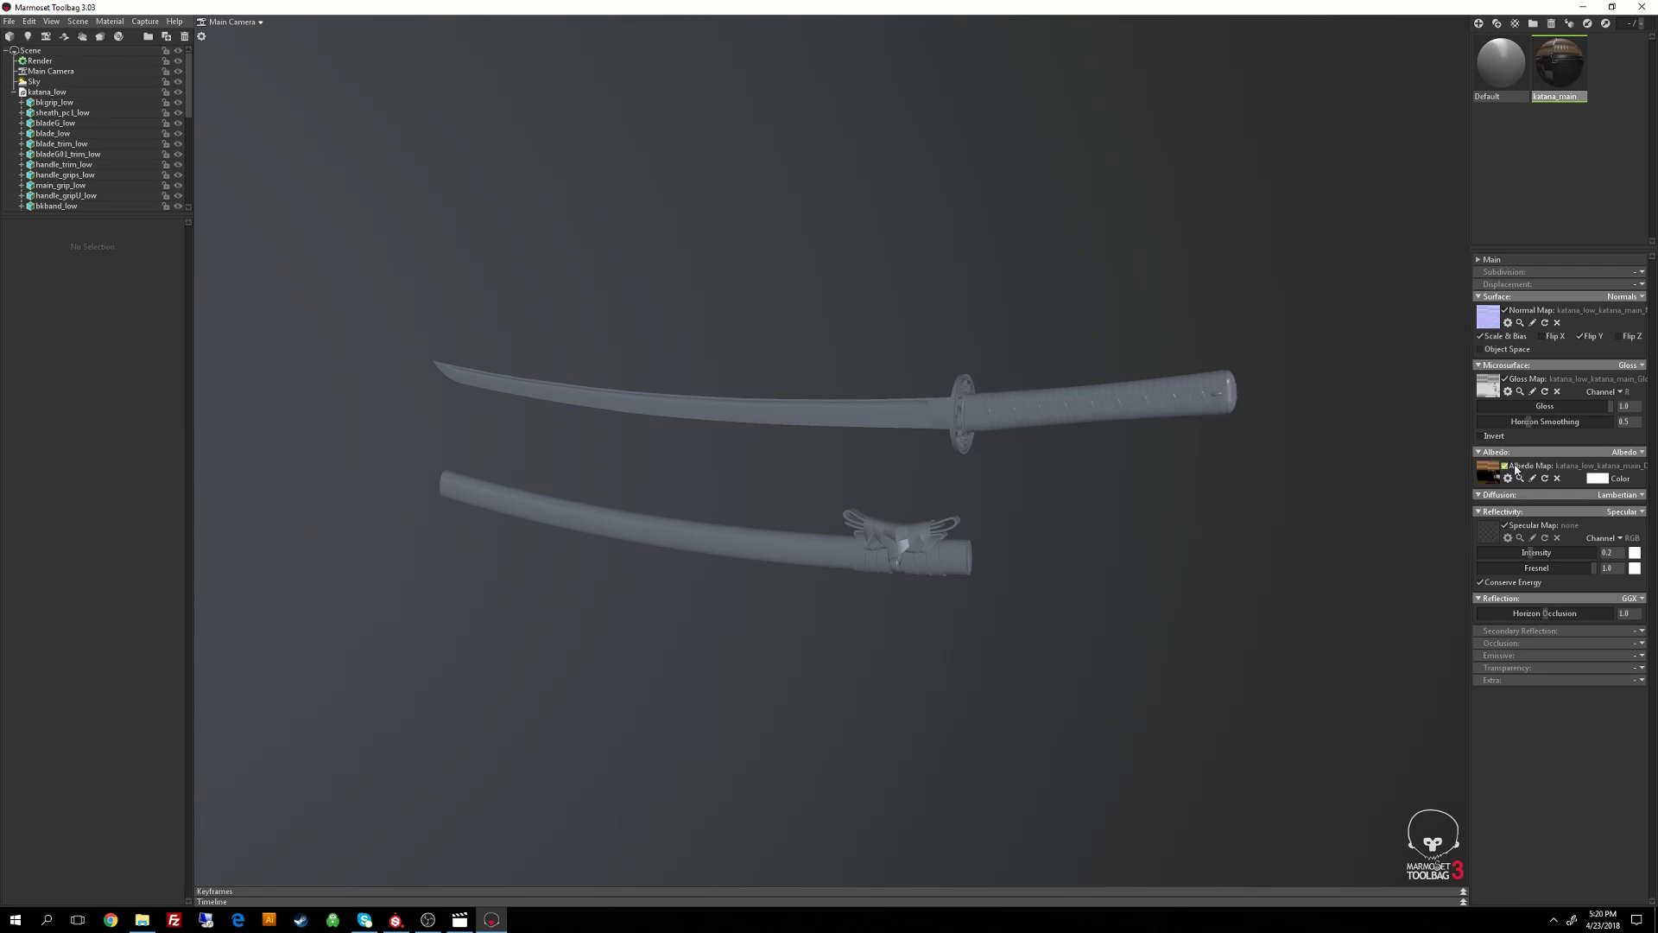
Load katana_low_katana_main_Specular.png as the katana_main material's specular map.
left_click(1484, 530)
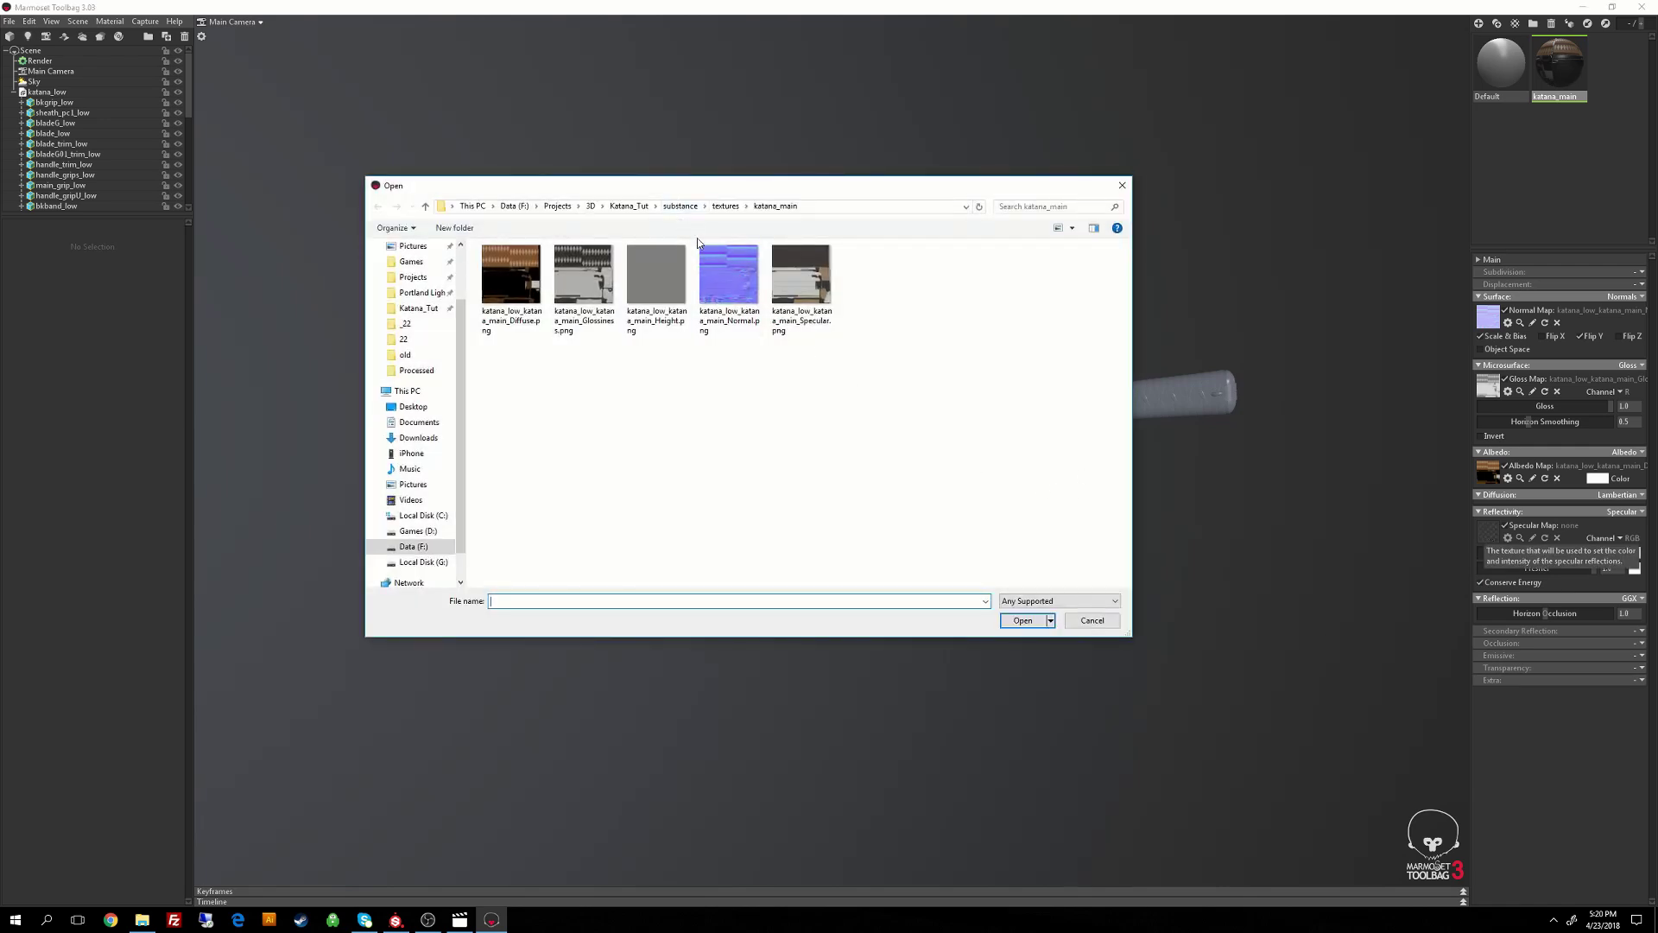
left_click(801, 274)
left_click(1023, 620)
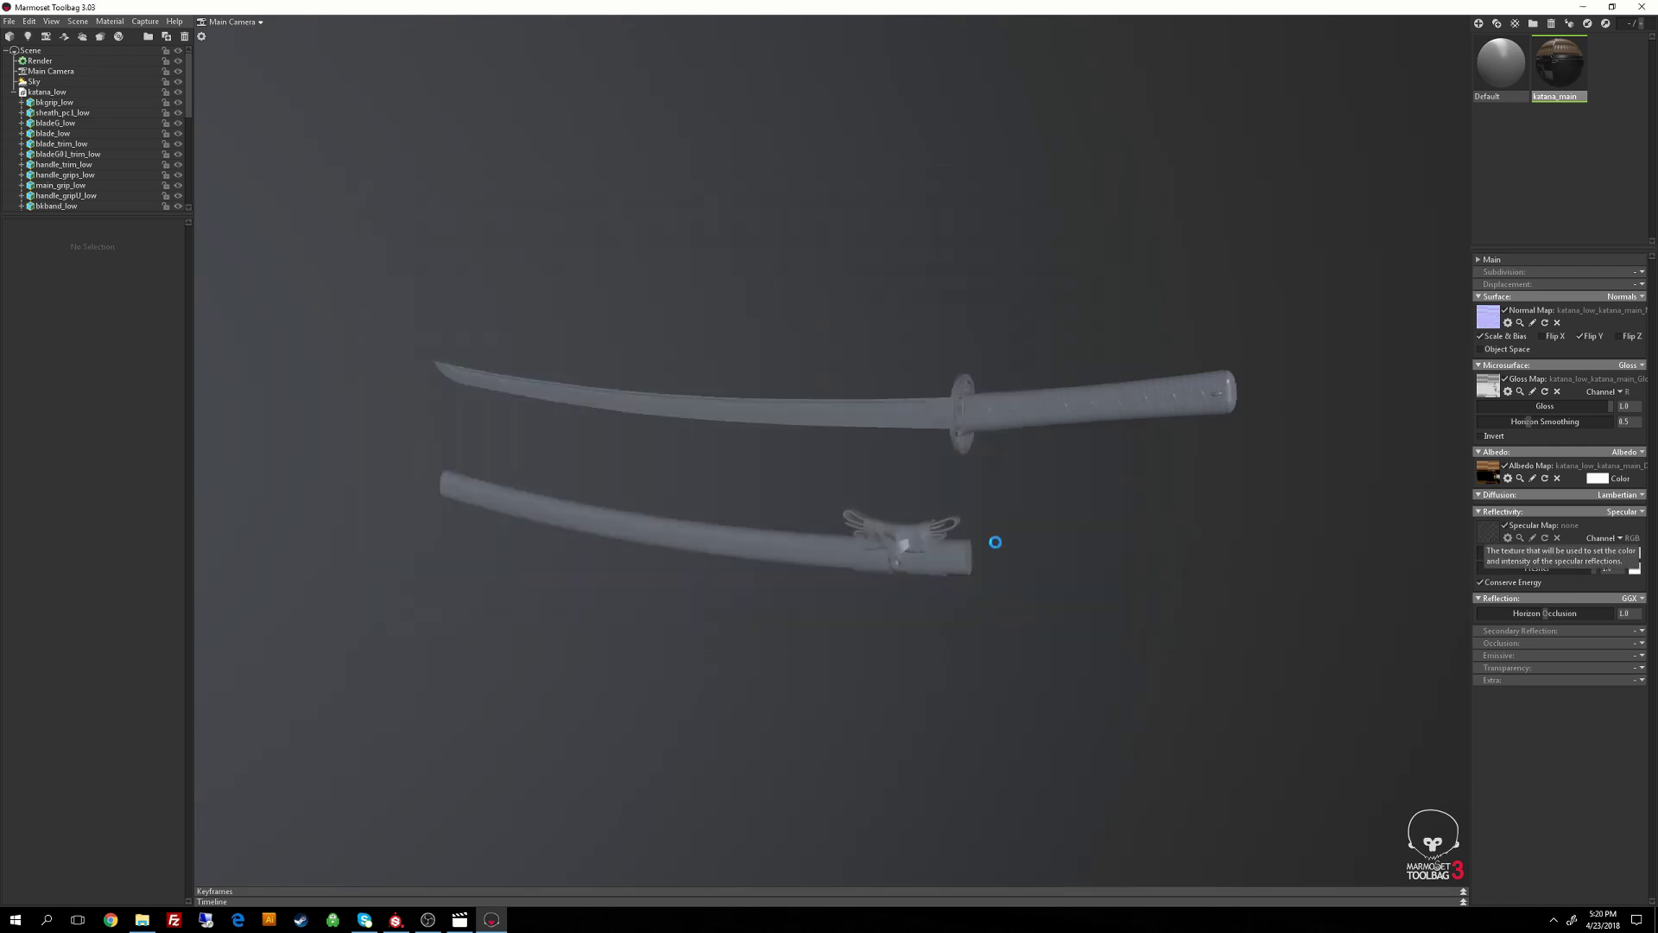
Apply the katana_main material to the blade, the blade collar, the handle wrap and the handle trim next to the guard.
left_click_drag(1557, 62, 886, 417)
scroll(1029, 259, "up", 6)
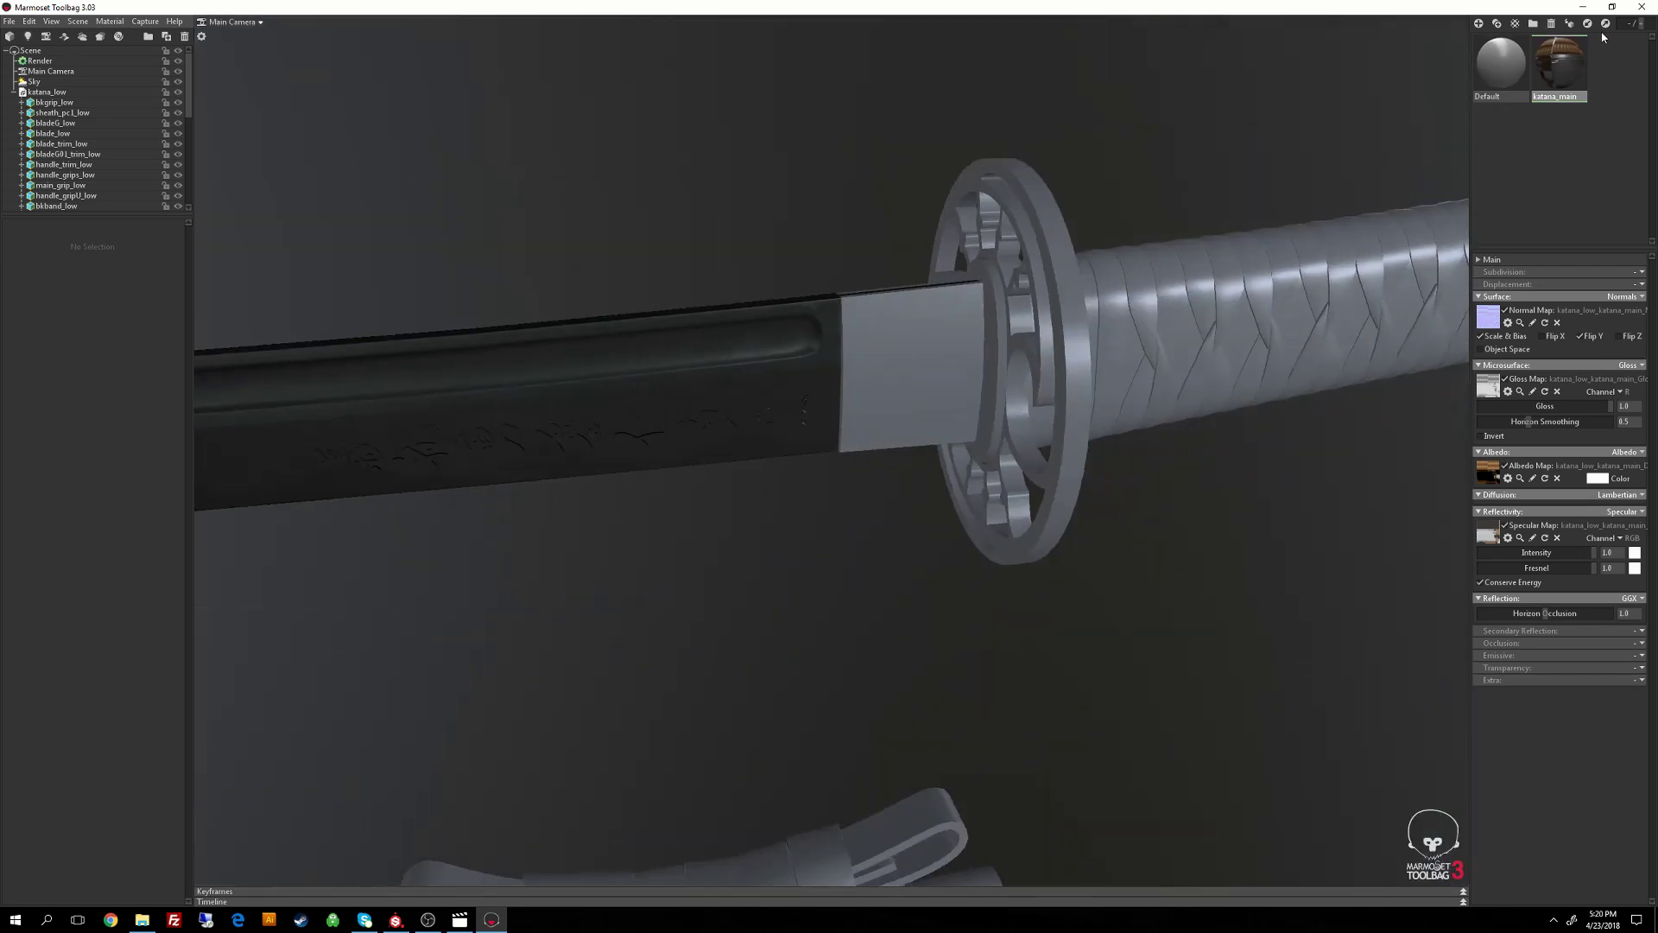
left_click_drag(1559, 63, 914, 371)
left_click_drag(1534, 76, 1262, 298)
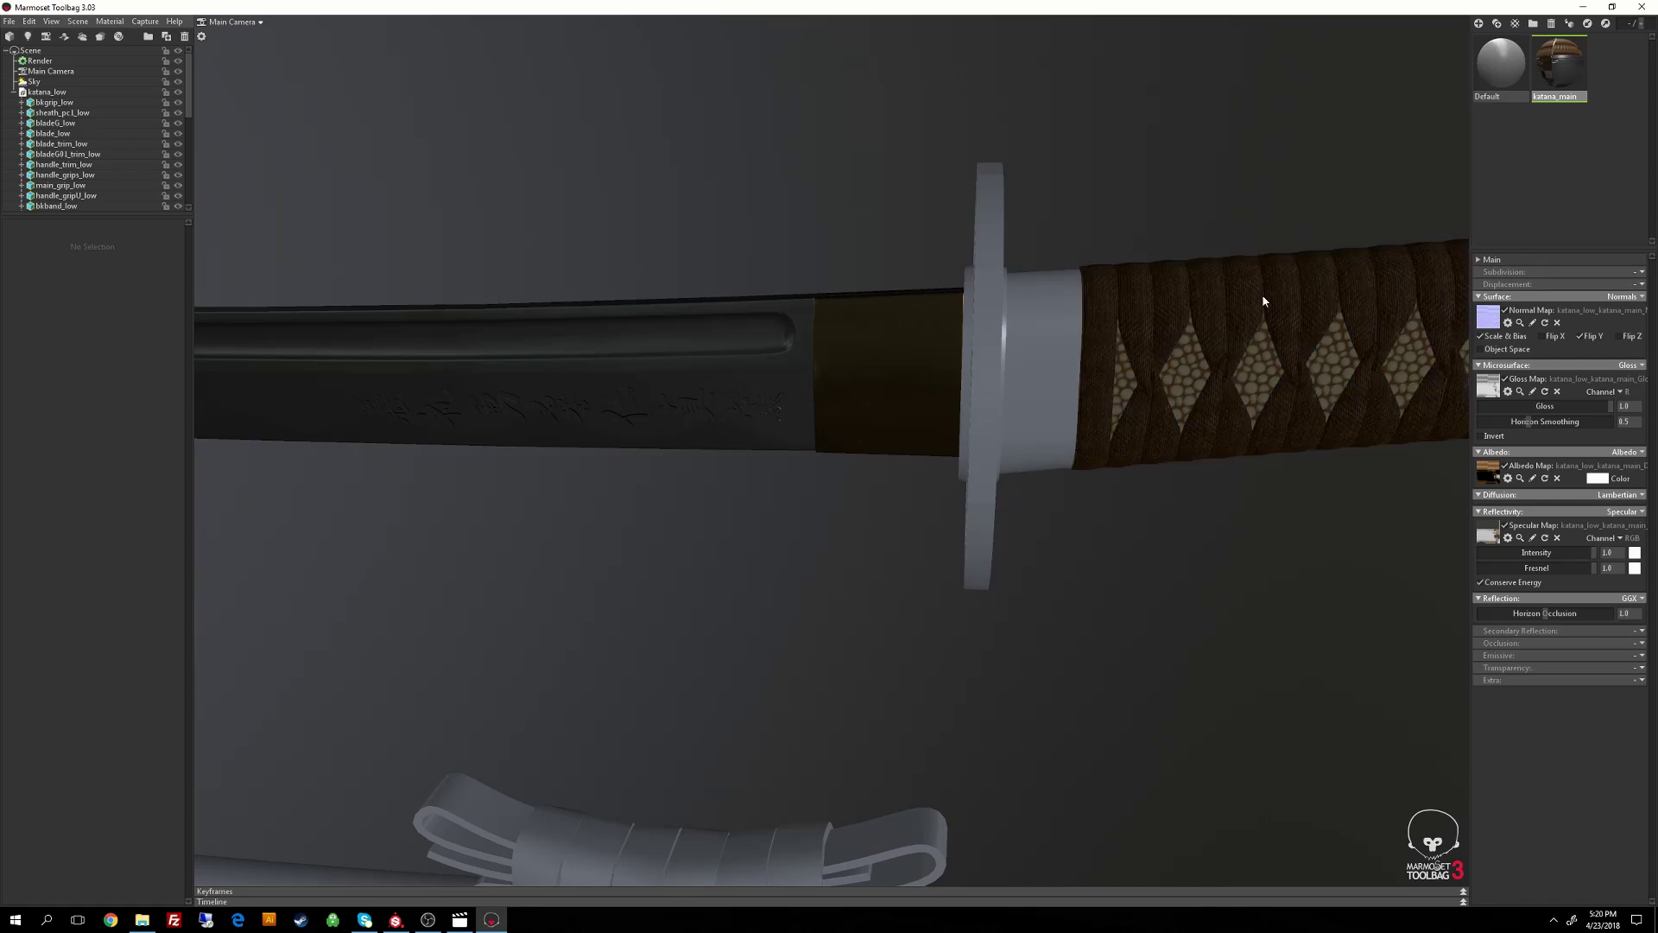
left_click_drag(1559, 62, 1072, 339)
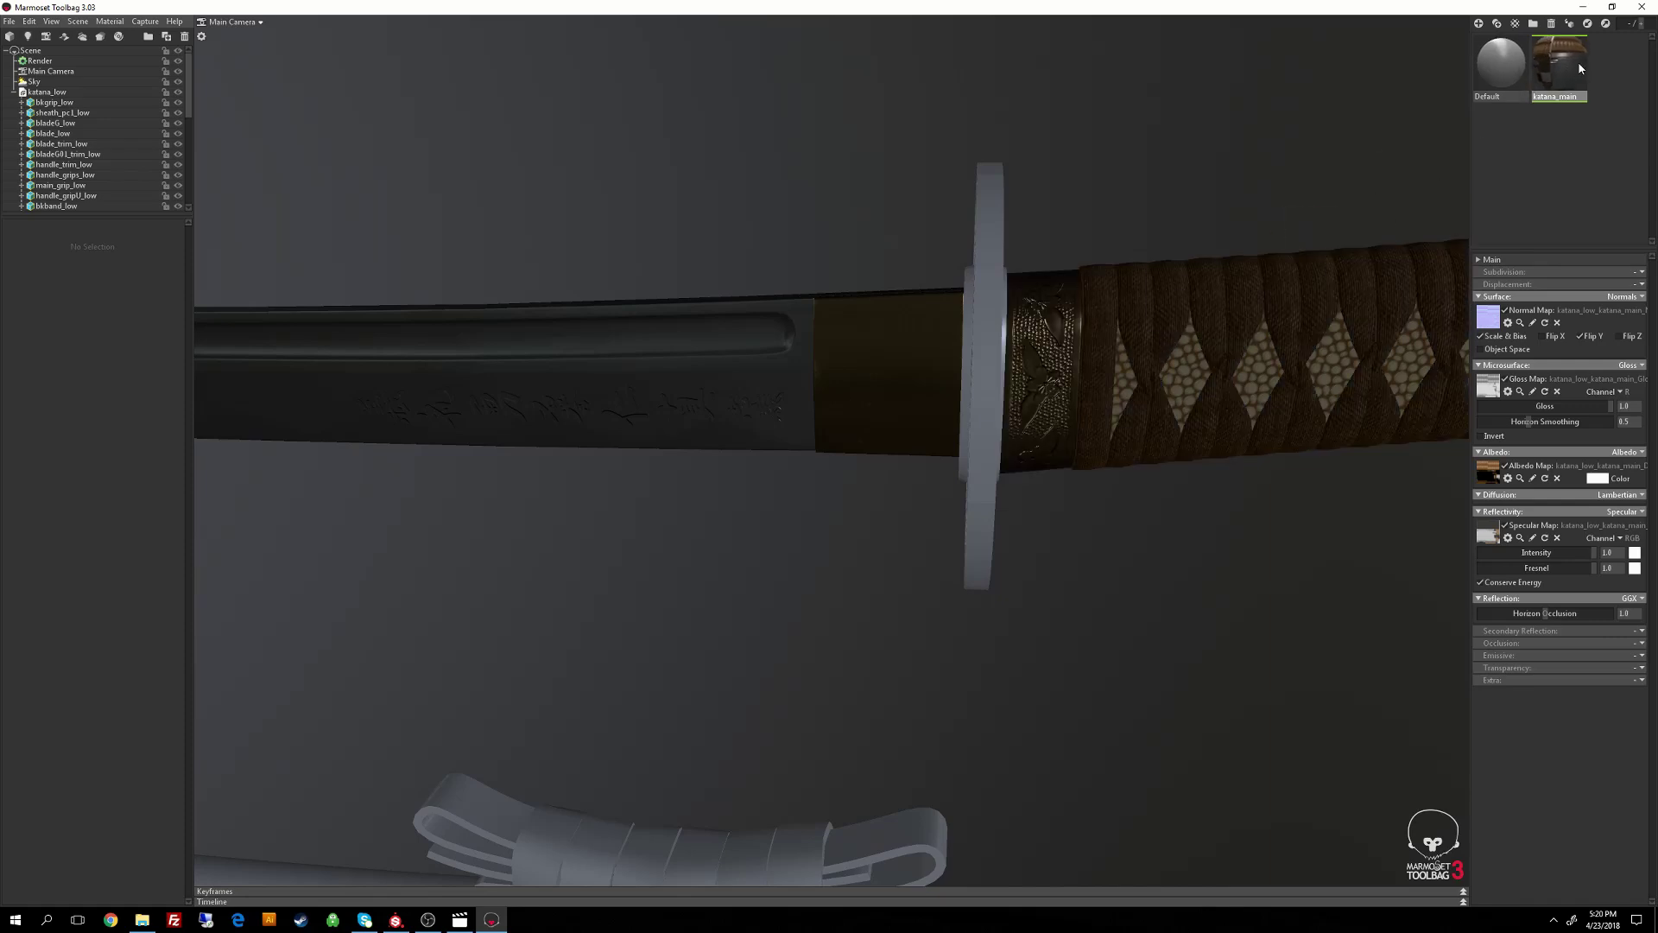
left_click_drag(1559, 62, 1149, 306)
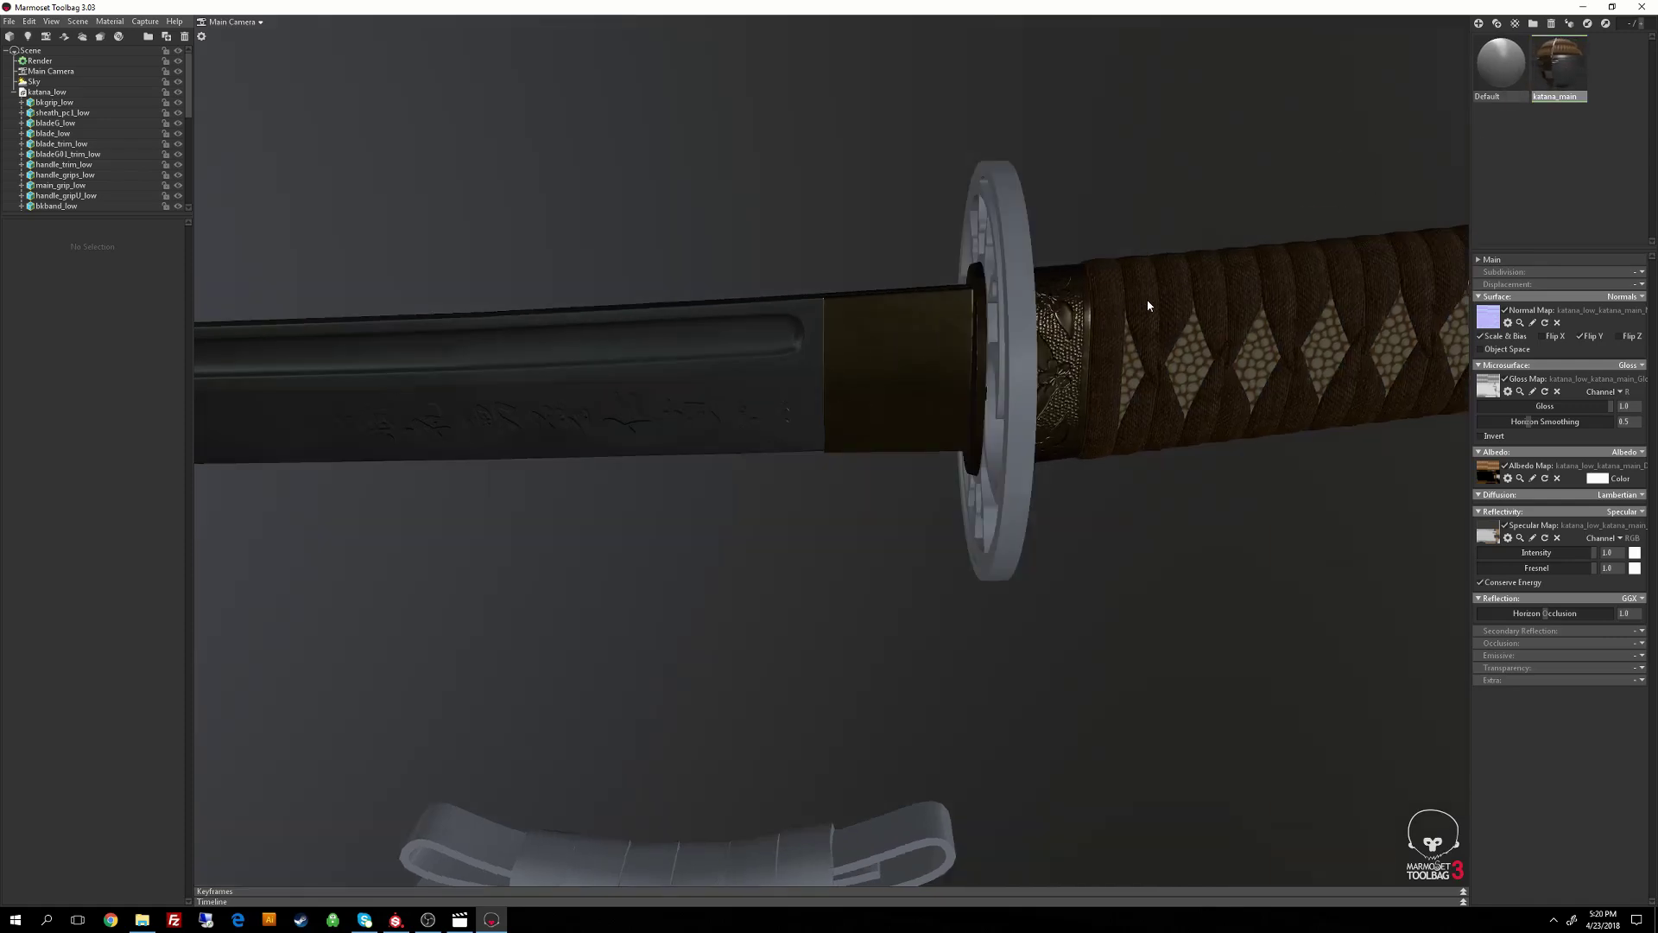
Apply the katana_main material to the remaining untextured wrap, ornament and cap parts at the handle's pommel end.
left_click_drag(905, 467, 1153, 438)
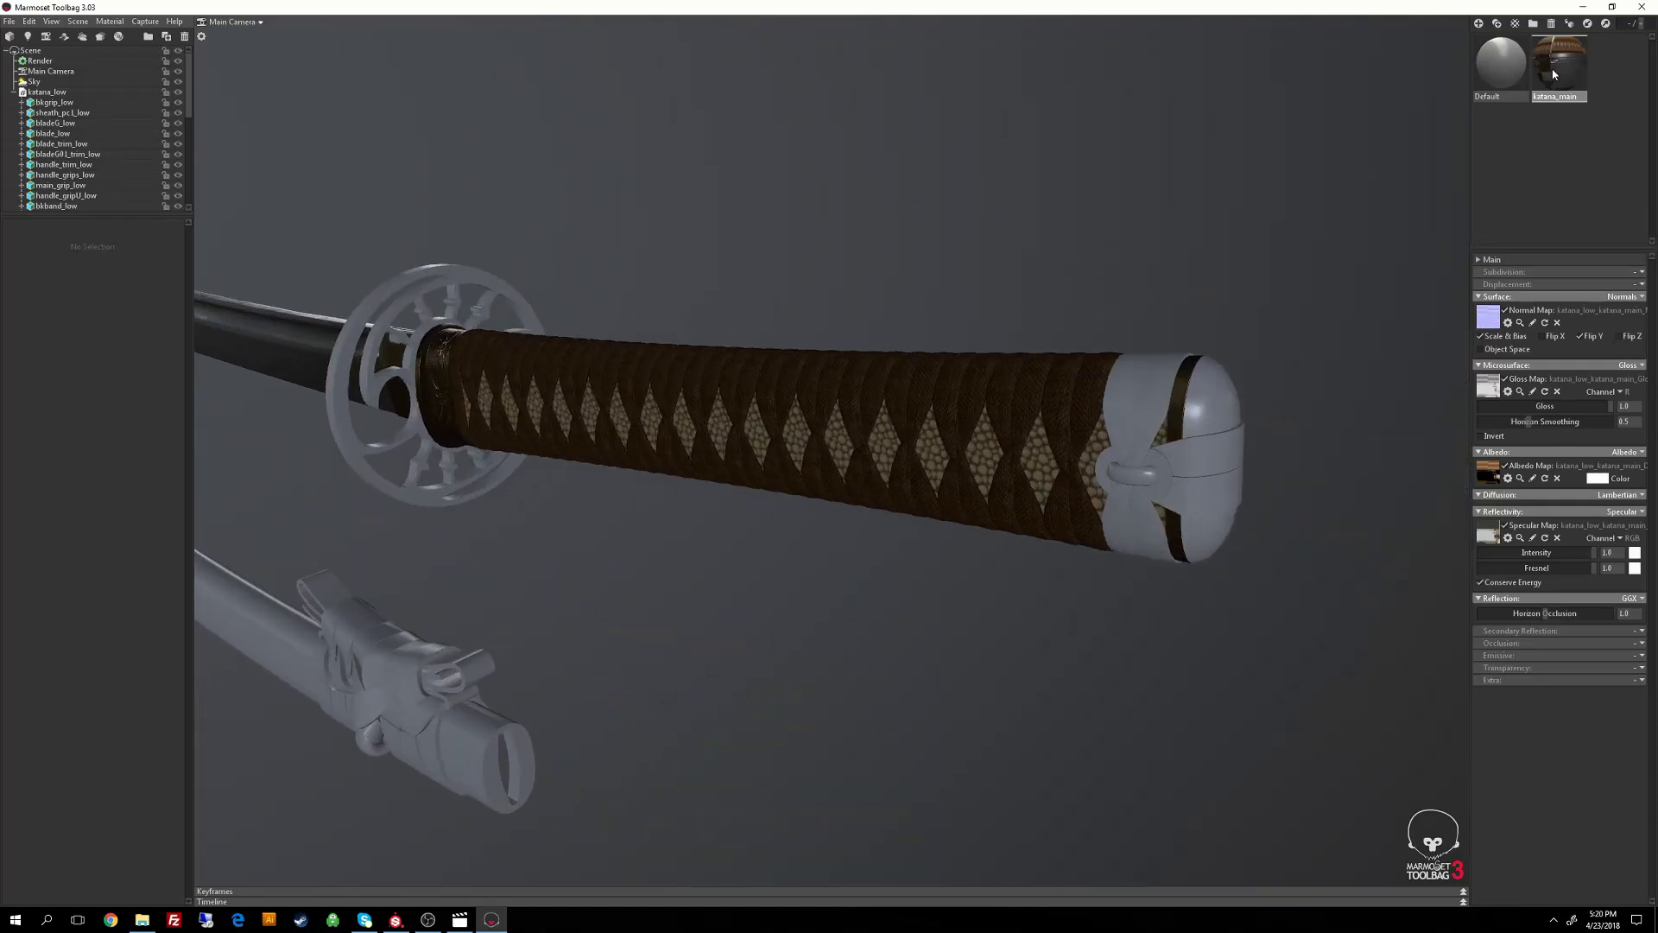
left_click_drag(1549, 58, 1147, 456)
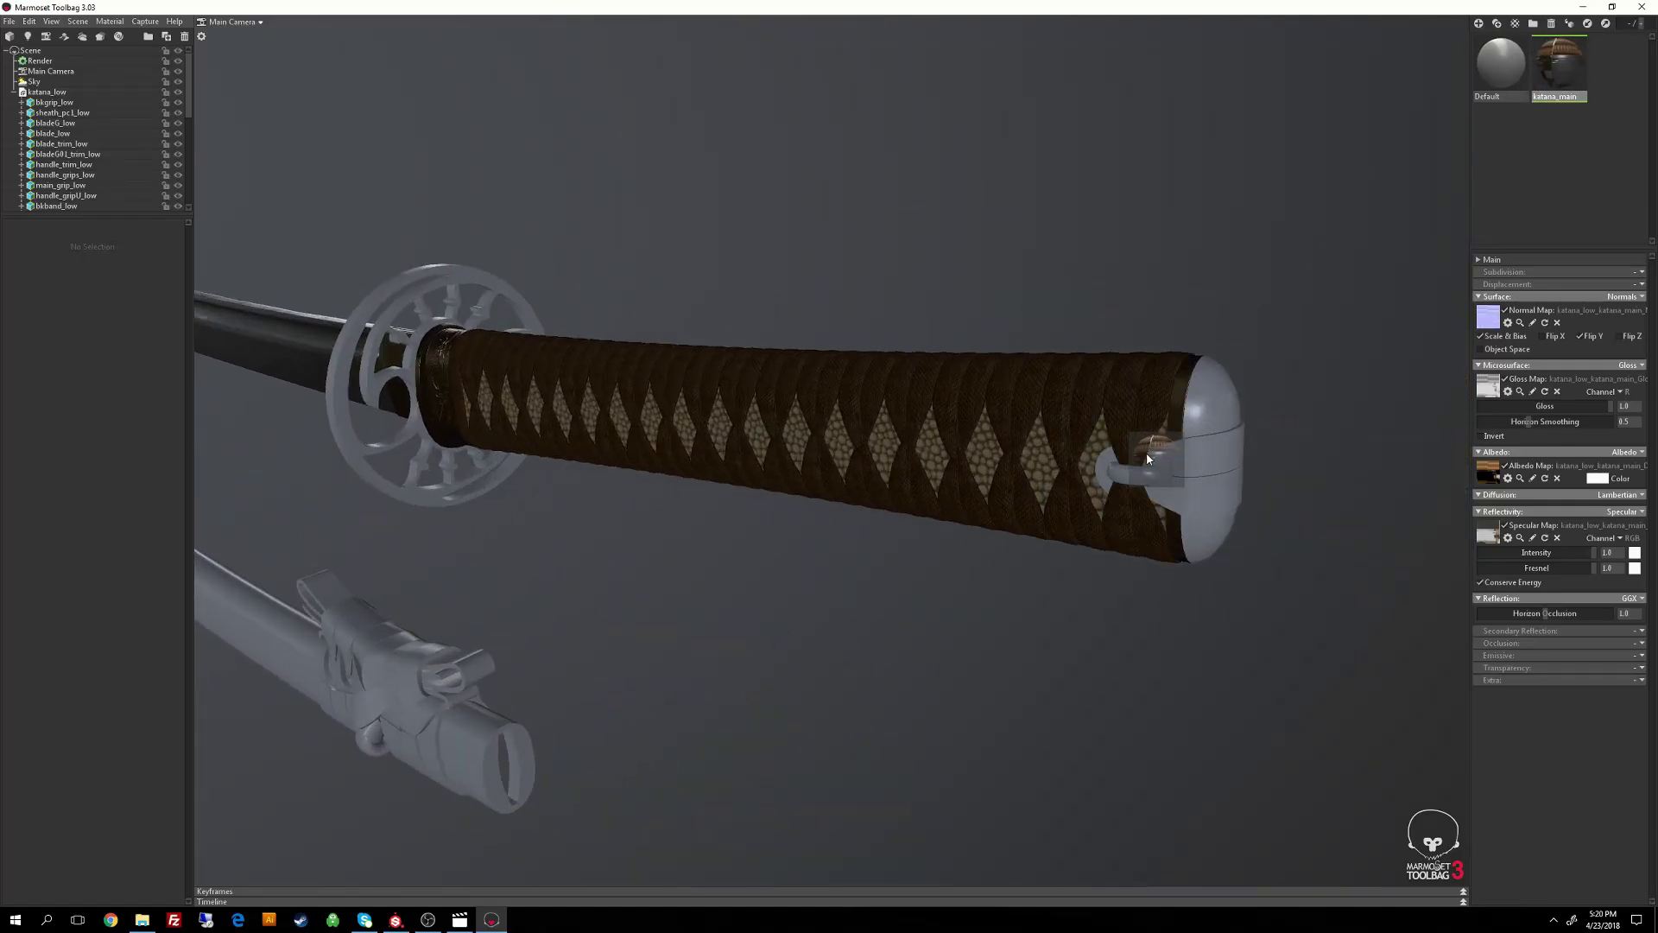
left_click_drag(1560, 63, 1113, 462)
left_click_drag(1559, 60, 1046, 293)
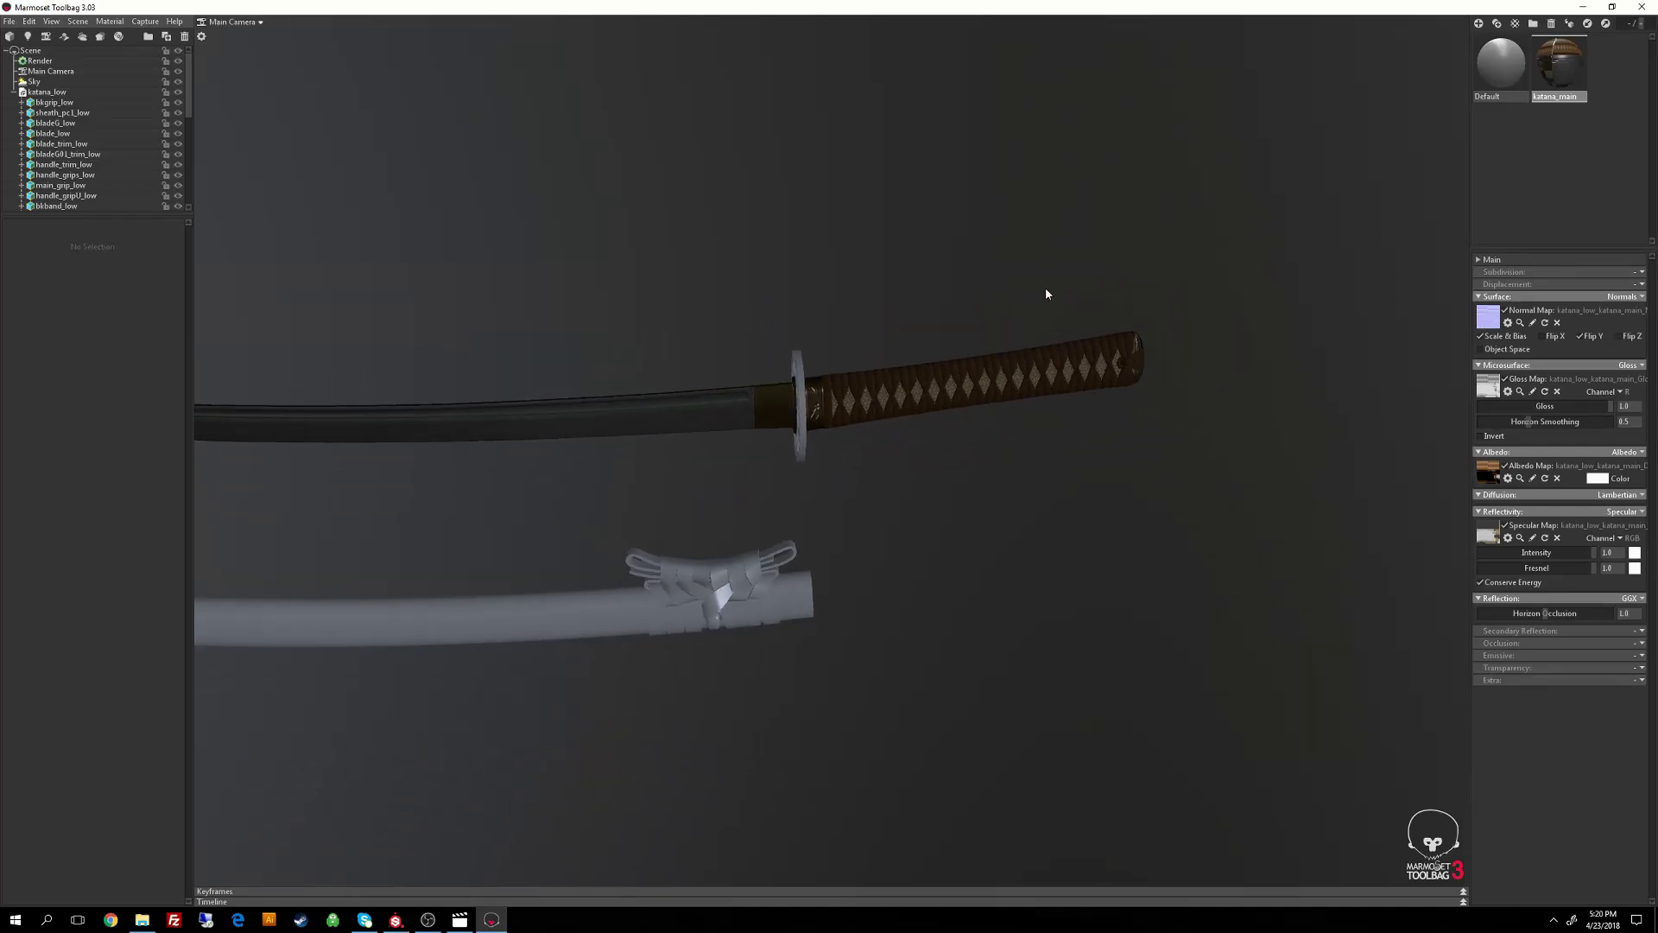
Create a new material named guard.
left_click(1479, 23)
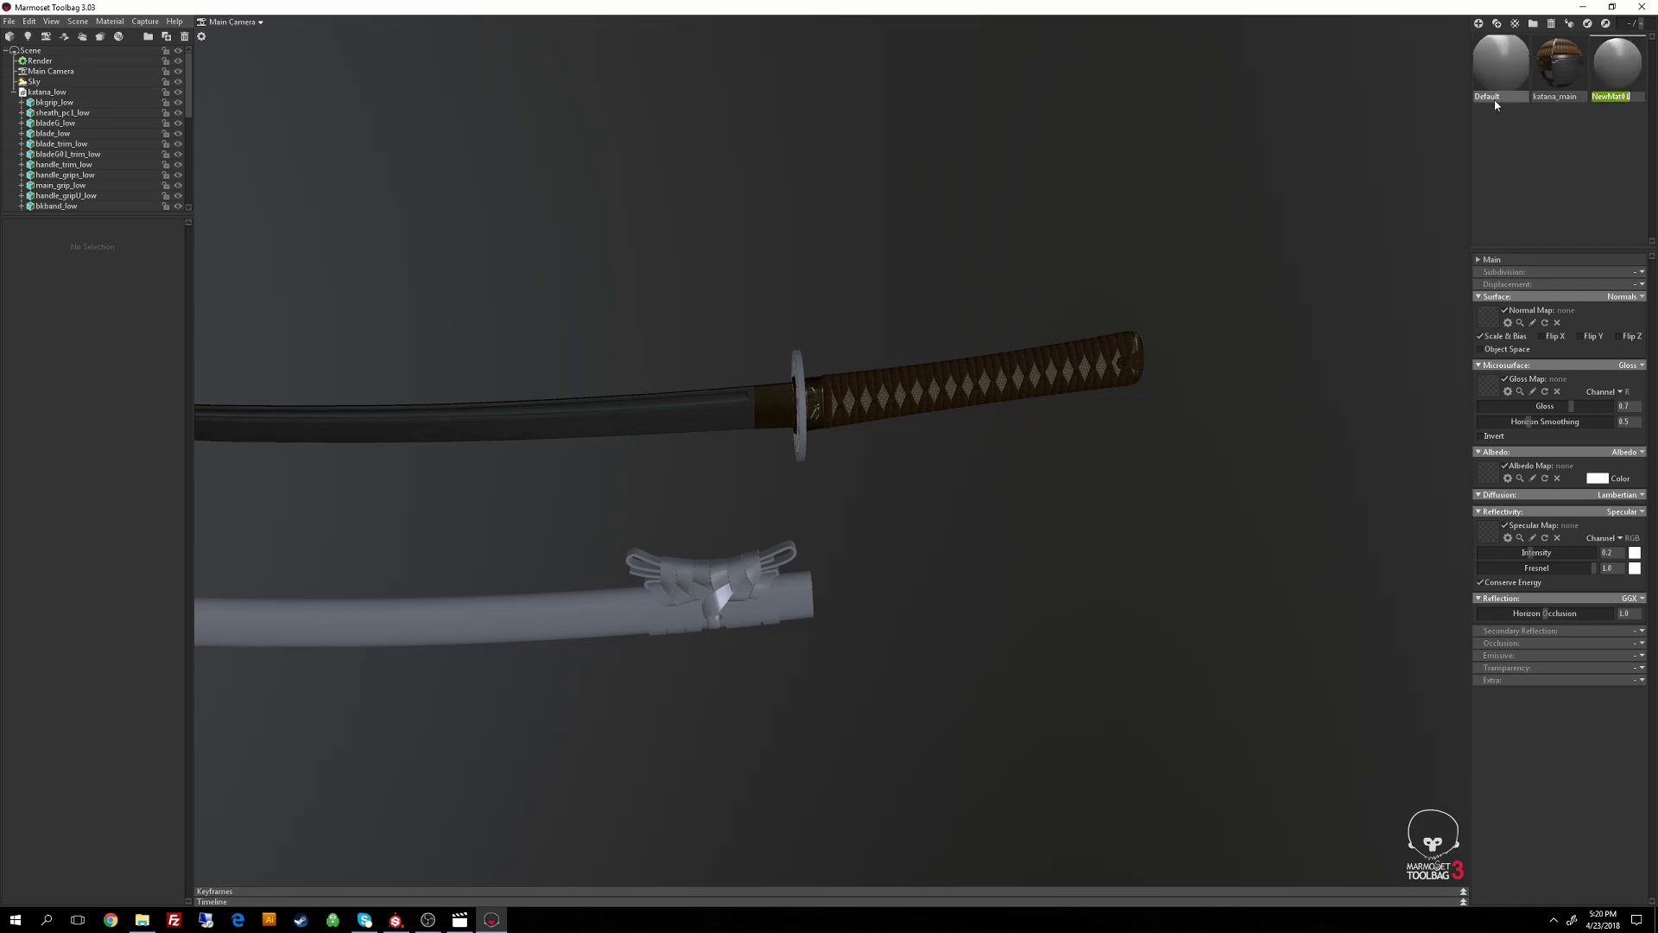
type("guard")
key("Return")
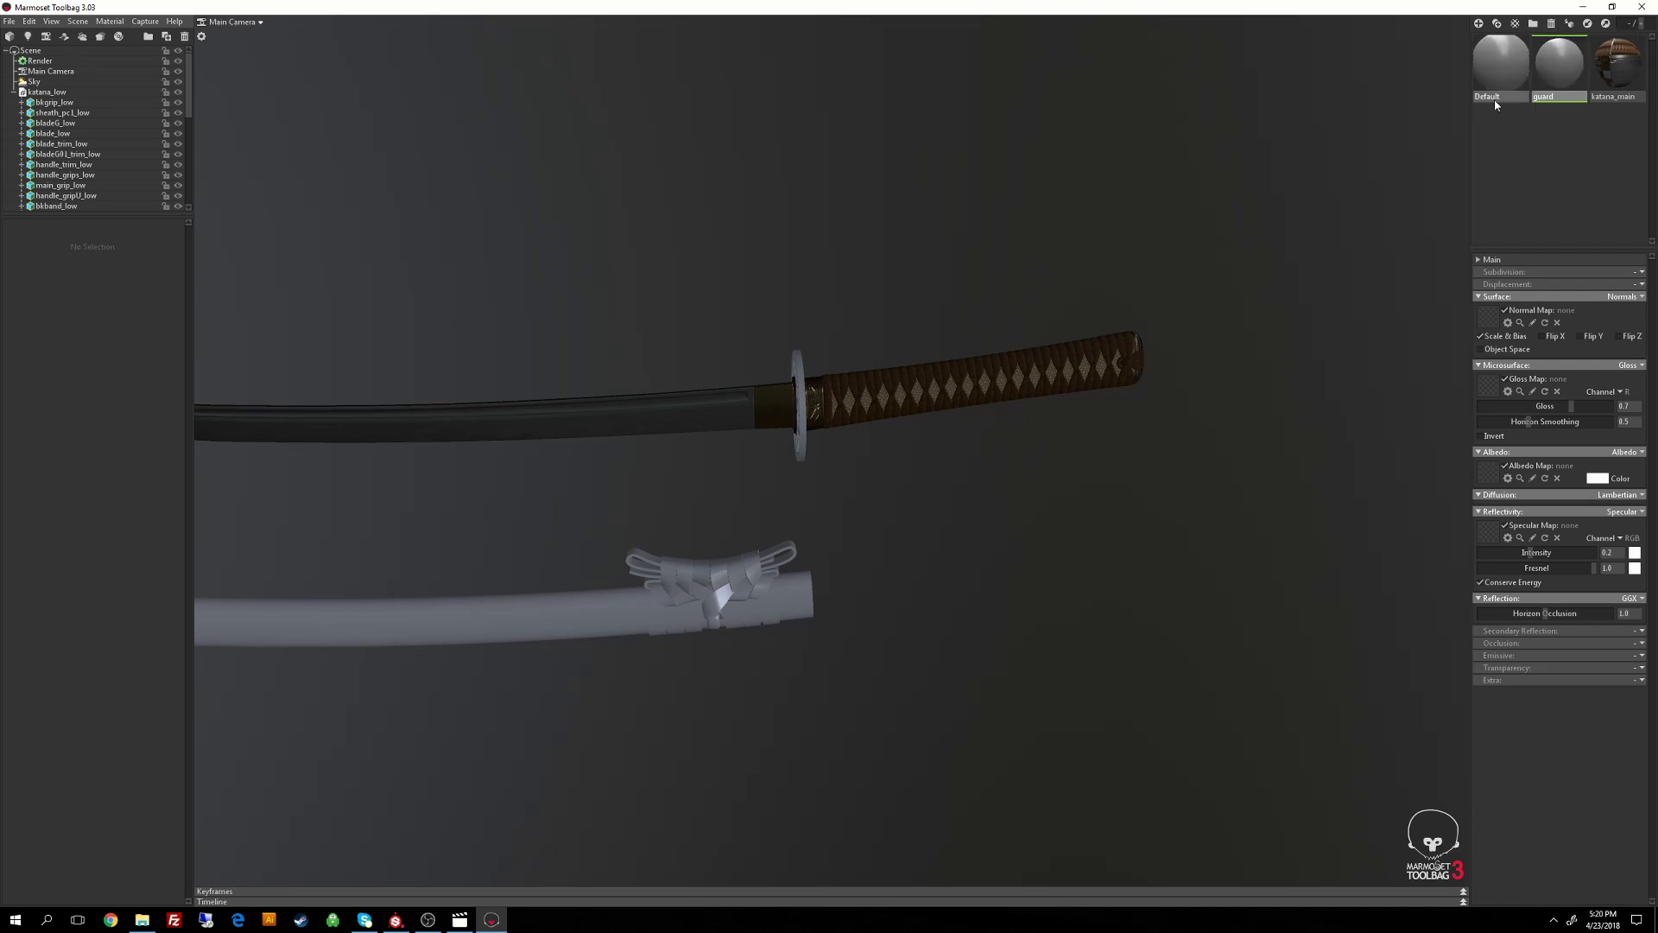
Load katana_low_blade_guard_Normal.png from the textures' guard folder as the guard material's normal map and enable Flip Y.
left_click(1497, 321)
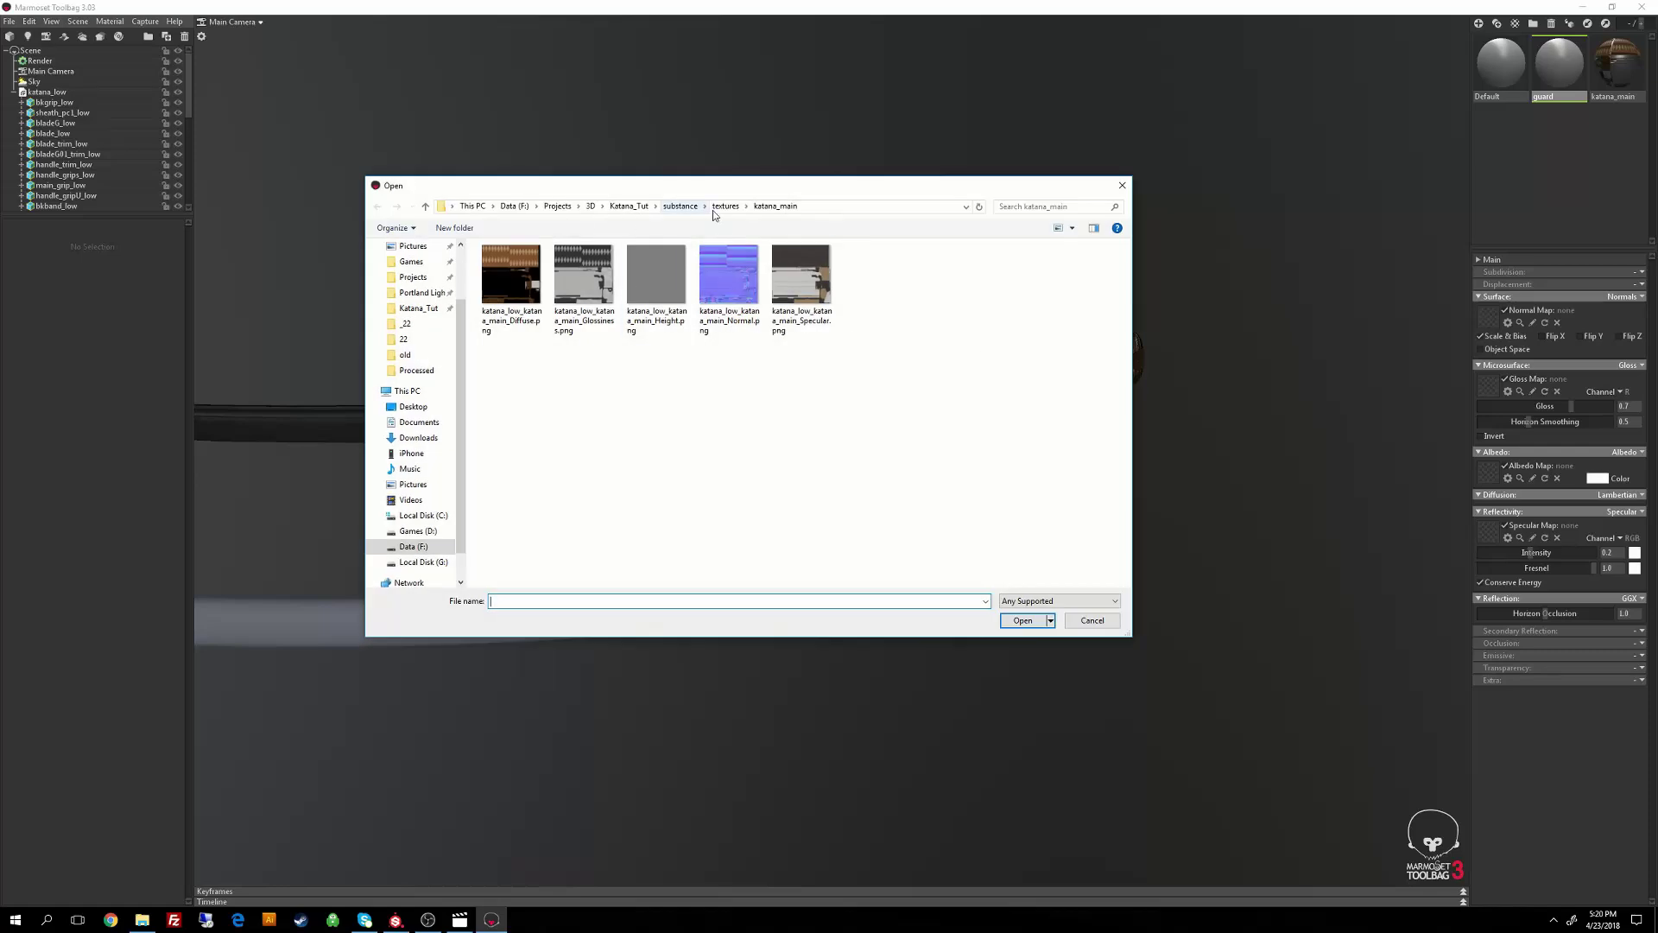
left_click(724, 208)
double_click(512, 273)
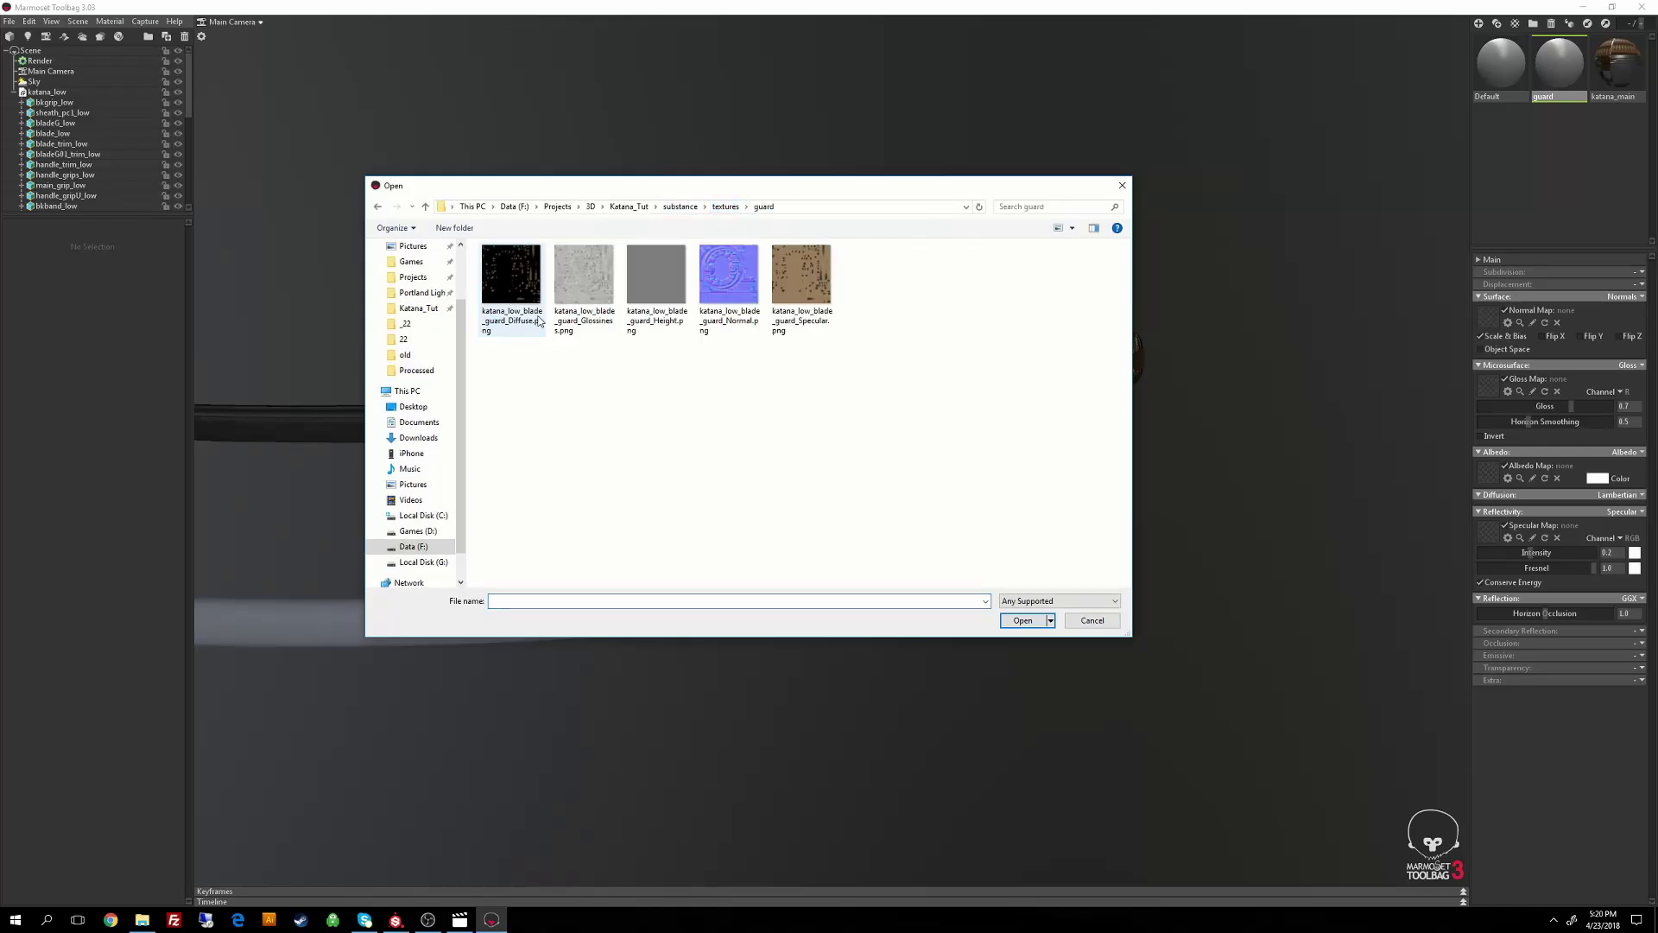
left_click(730, 276)
left_click(1023, 620)
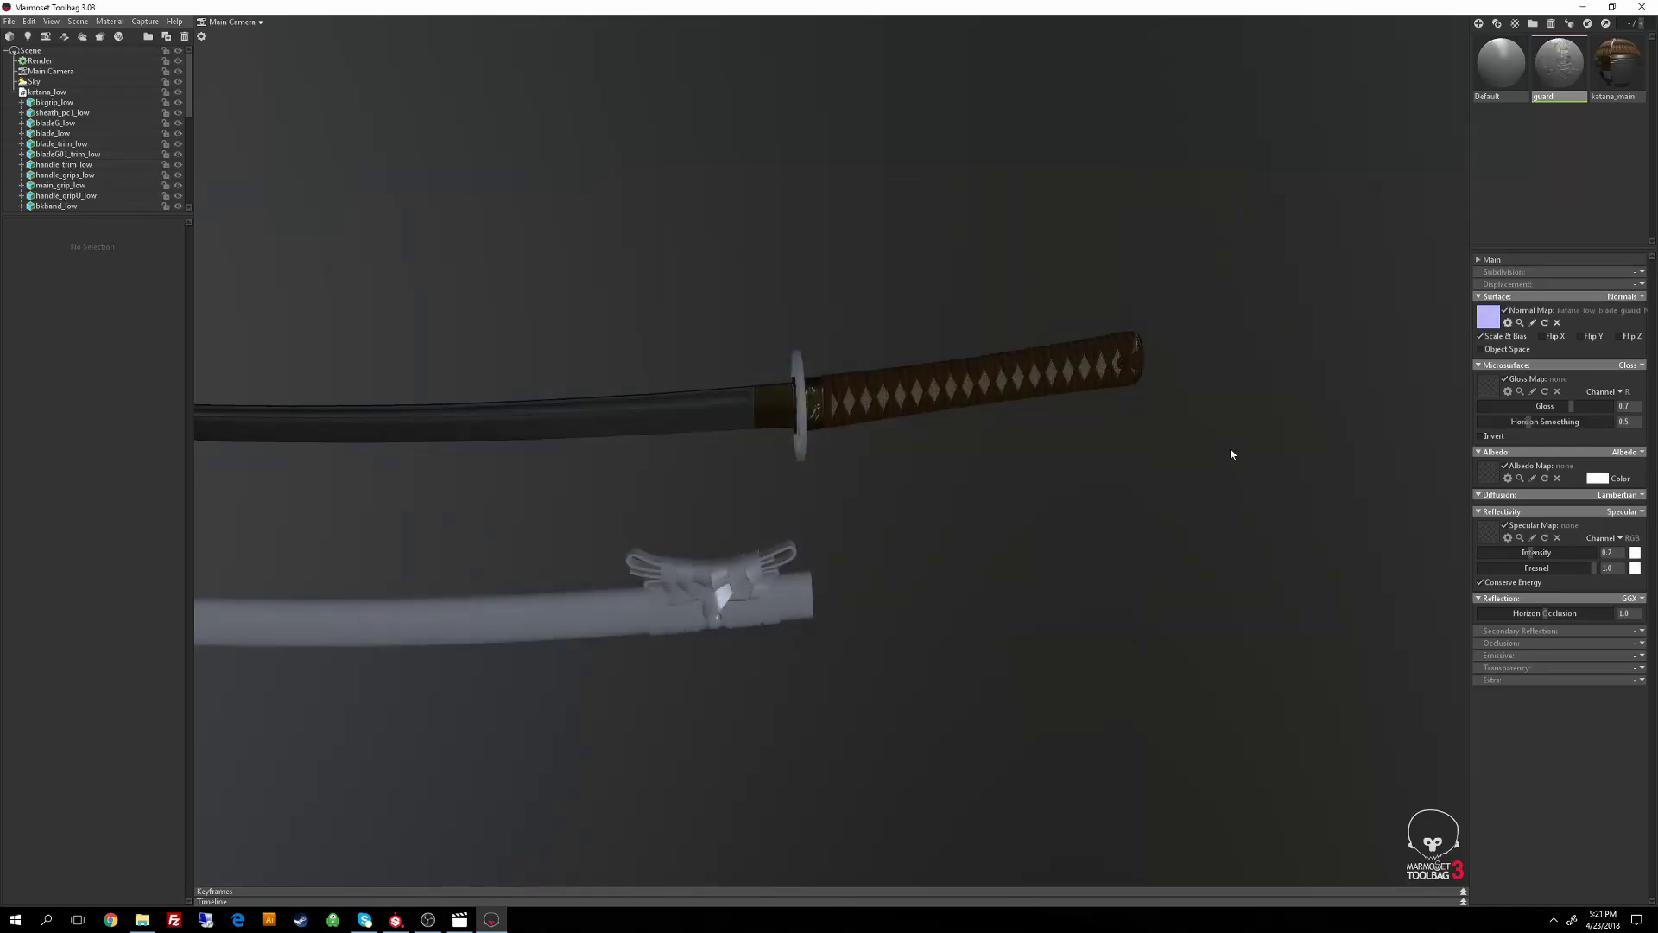
left_click(1586, 337)
Load katana_low_blade_guard_Glossiness.png as the guard material's gloss map and katana_low_blade_guard_Diffuse.png as its albedo map.
left_click(1488, 384)
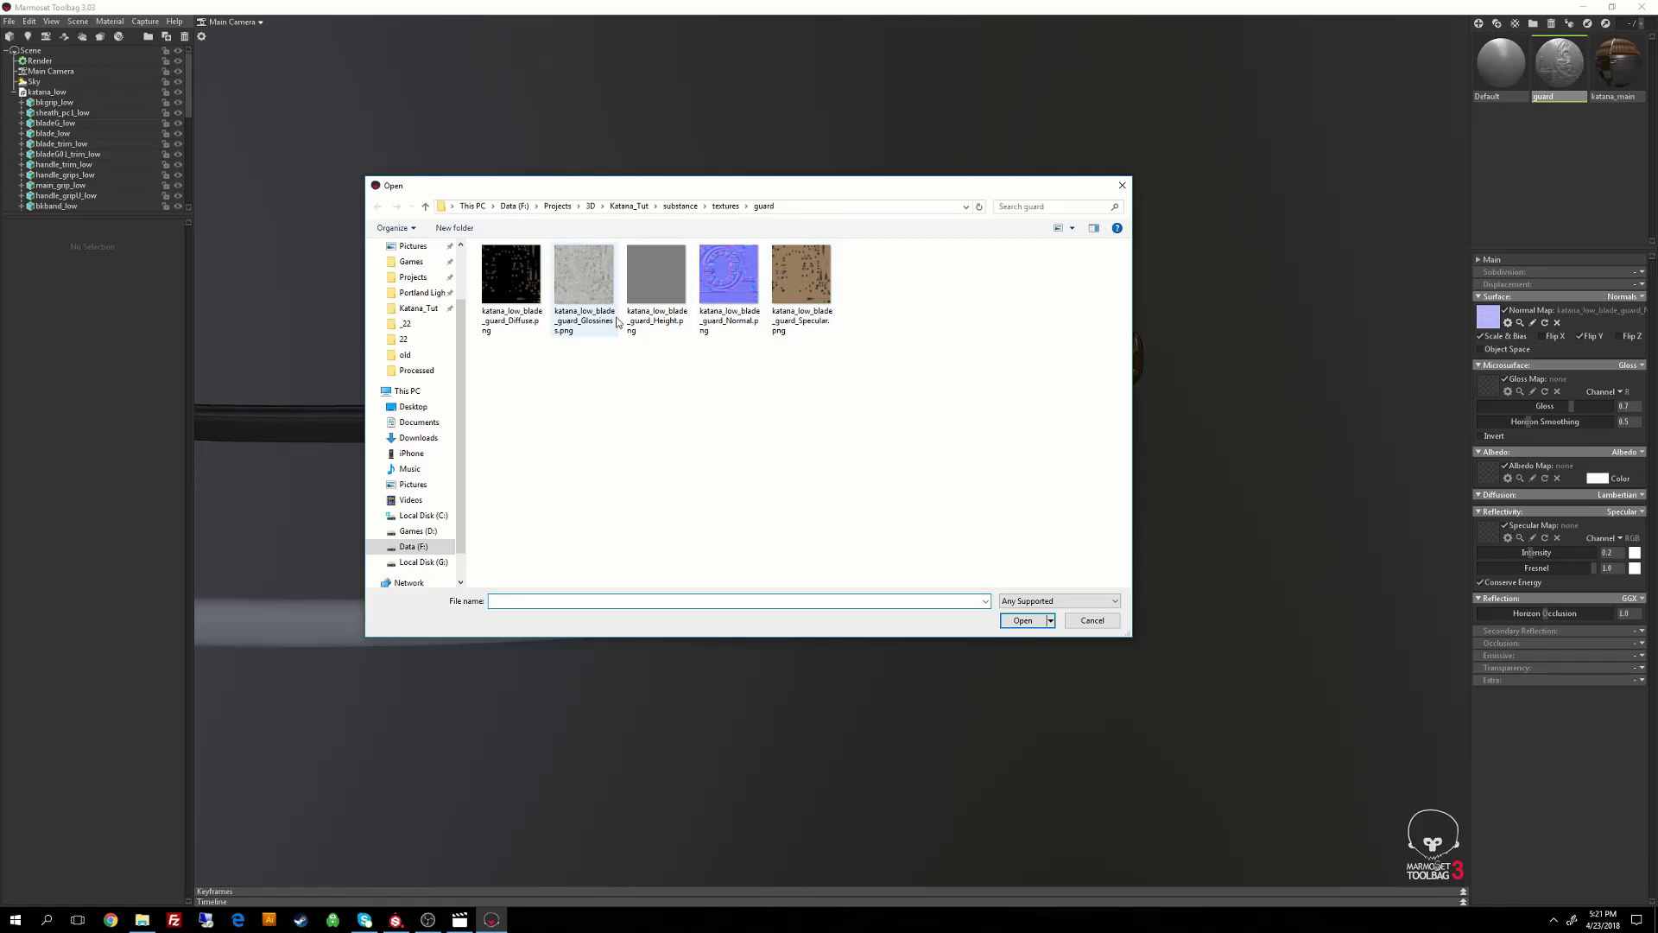
left_click(618, 322)
left_click(1021, 620)
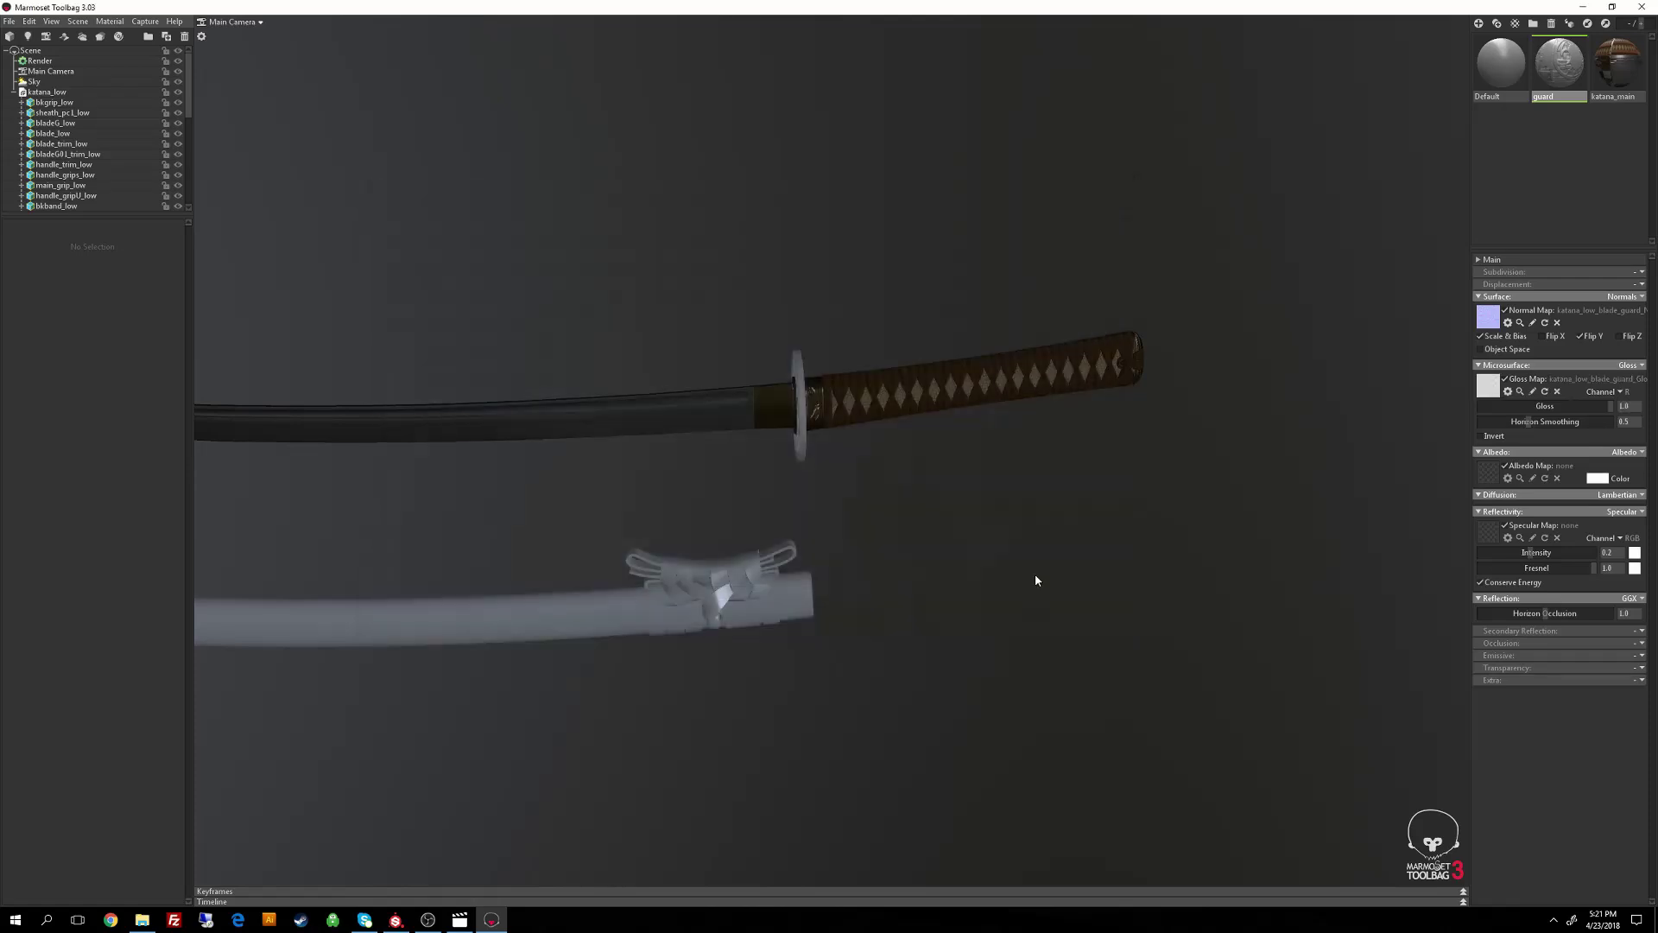
left_click(1482, 484)
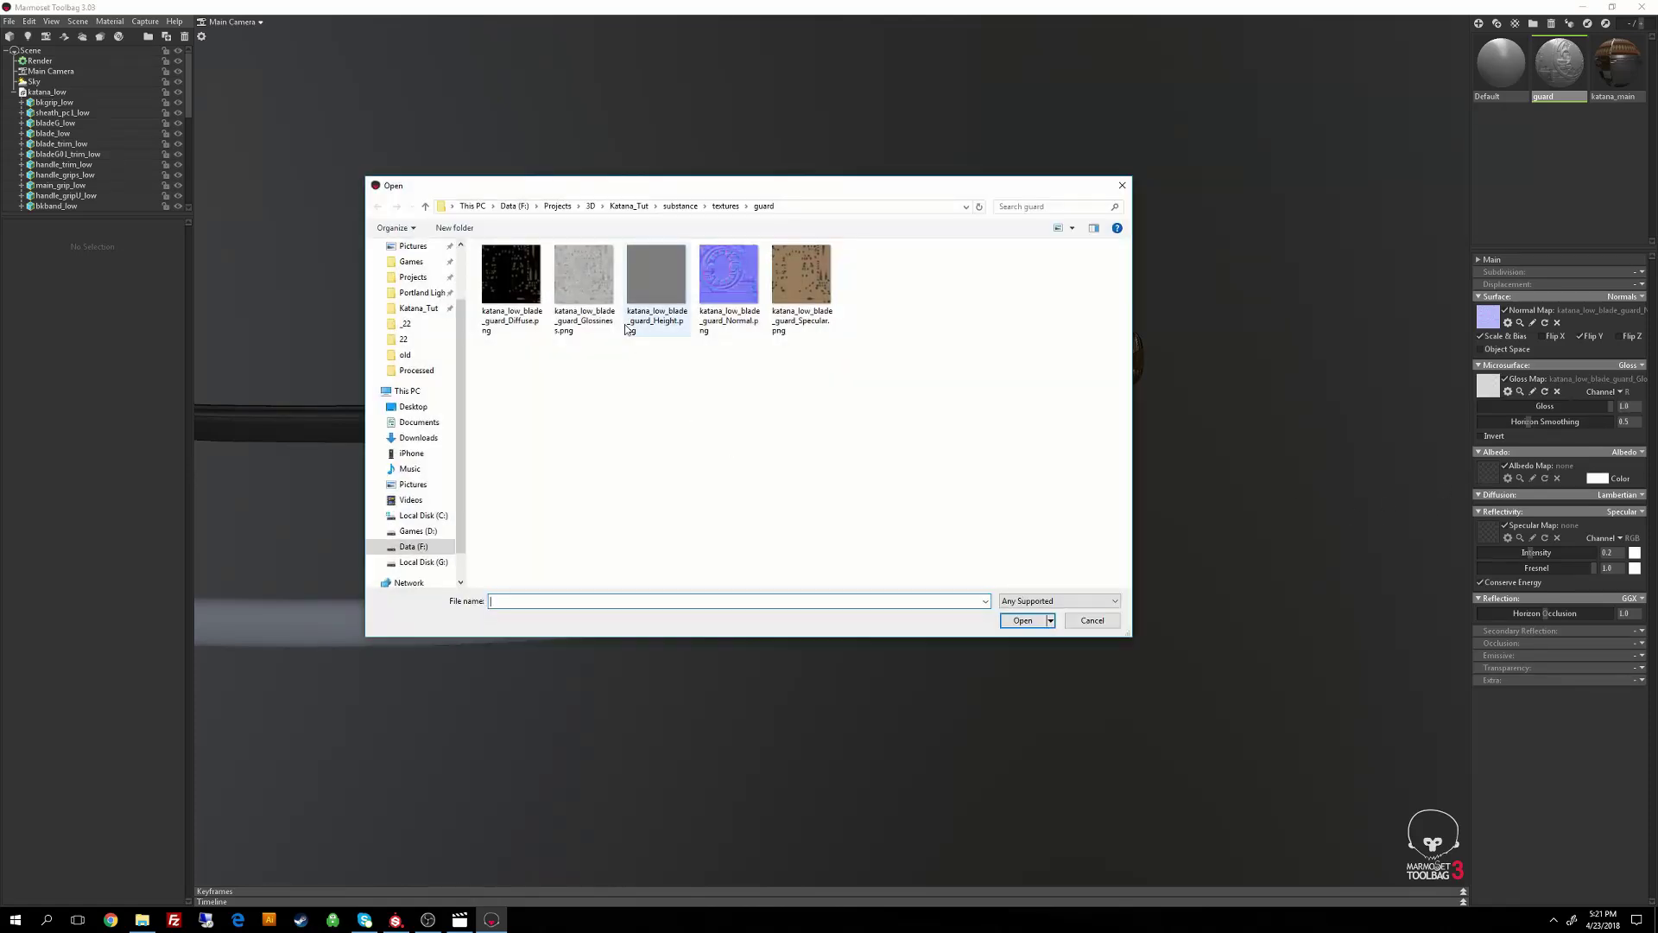
left_click(512, 275)
left_click(1022, 620)
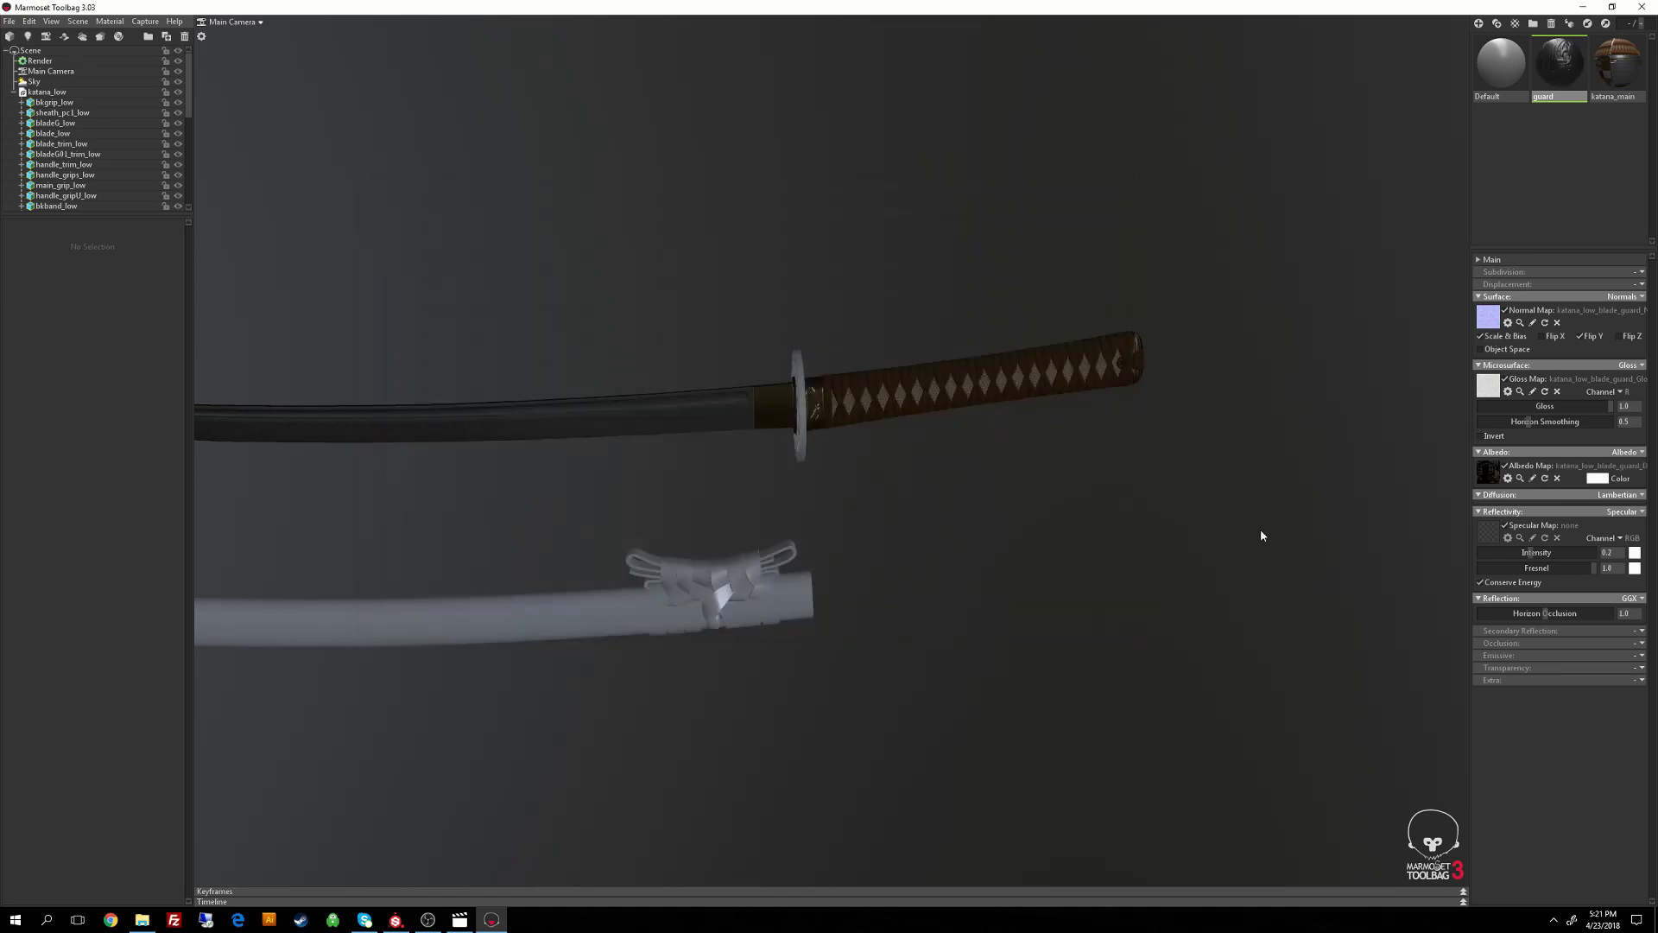
Load katana_low_blade_guard_Specular.png as the guard material's specular map.
left_click(1484, 532)
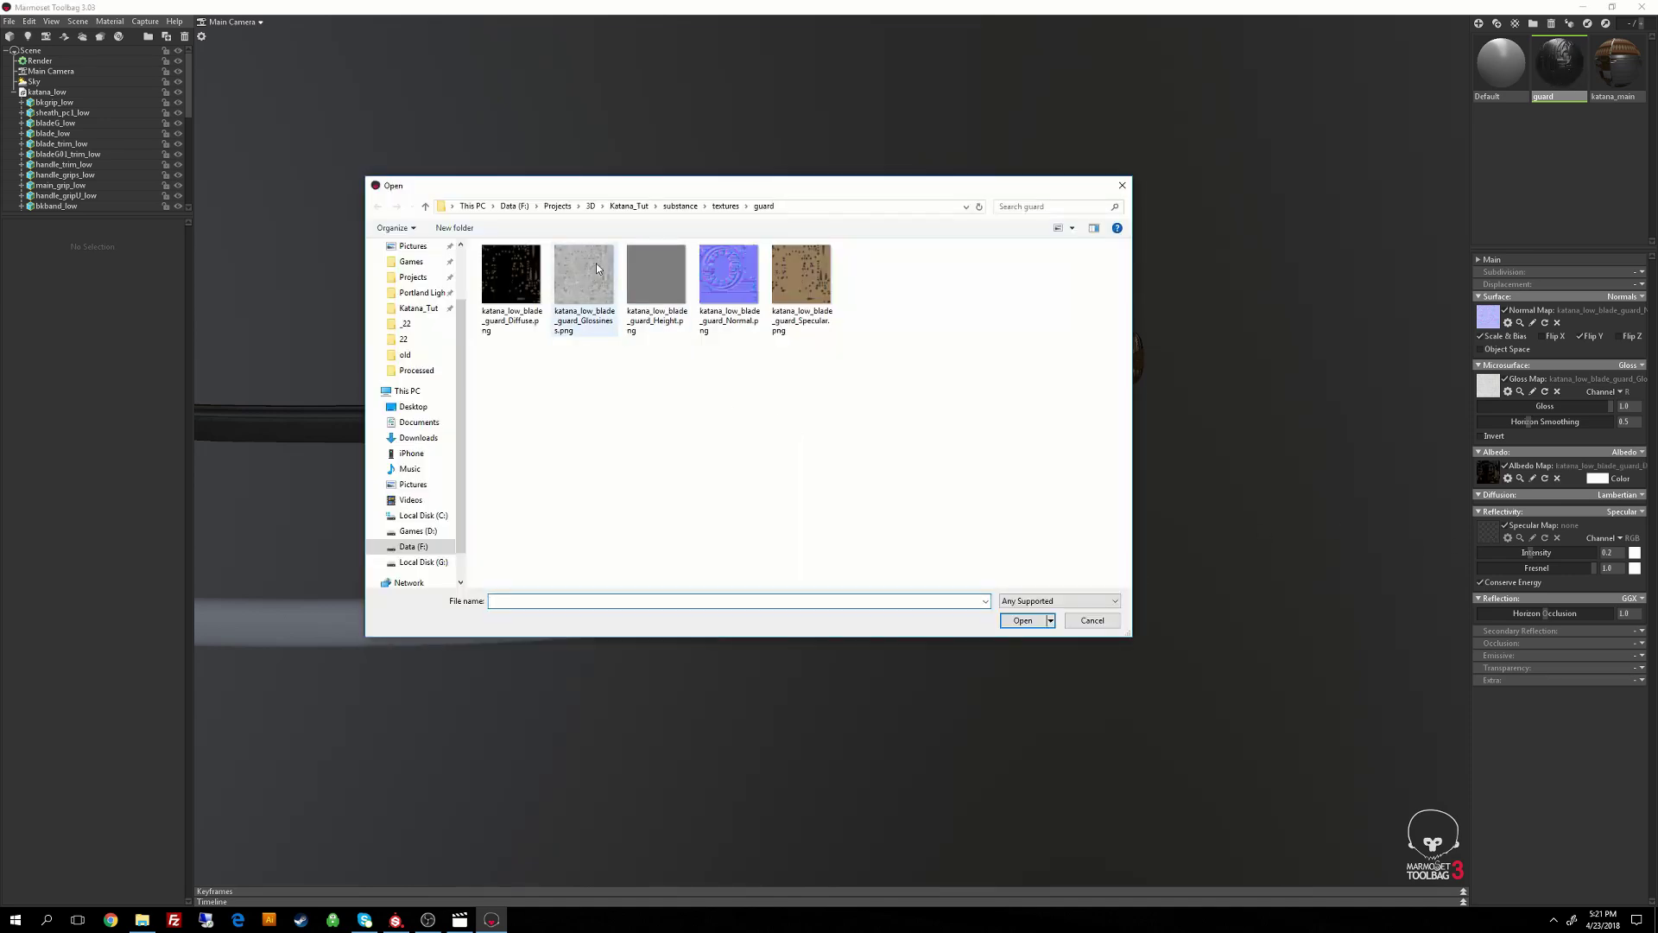
left_click(803, 276)
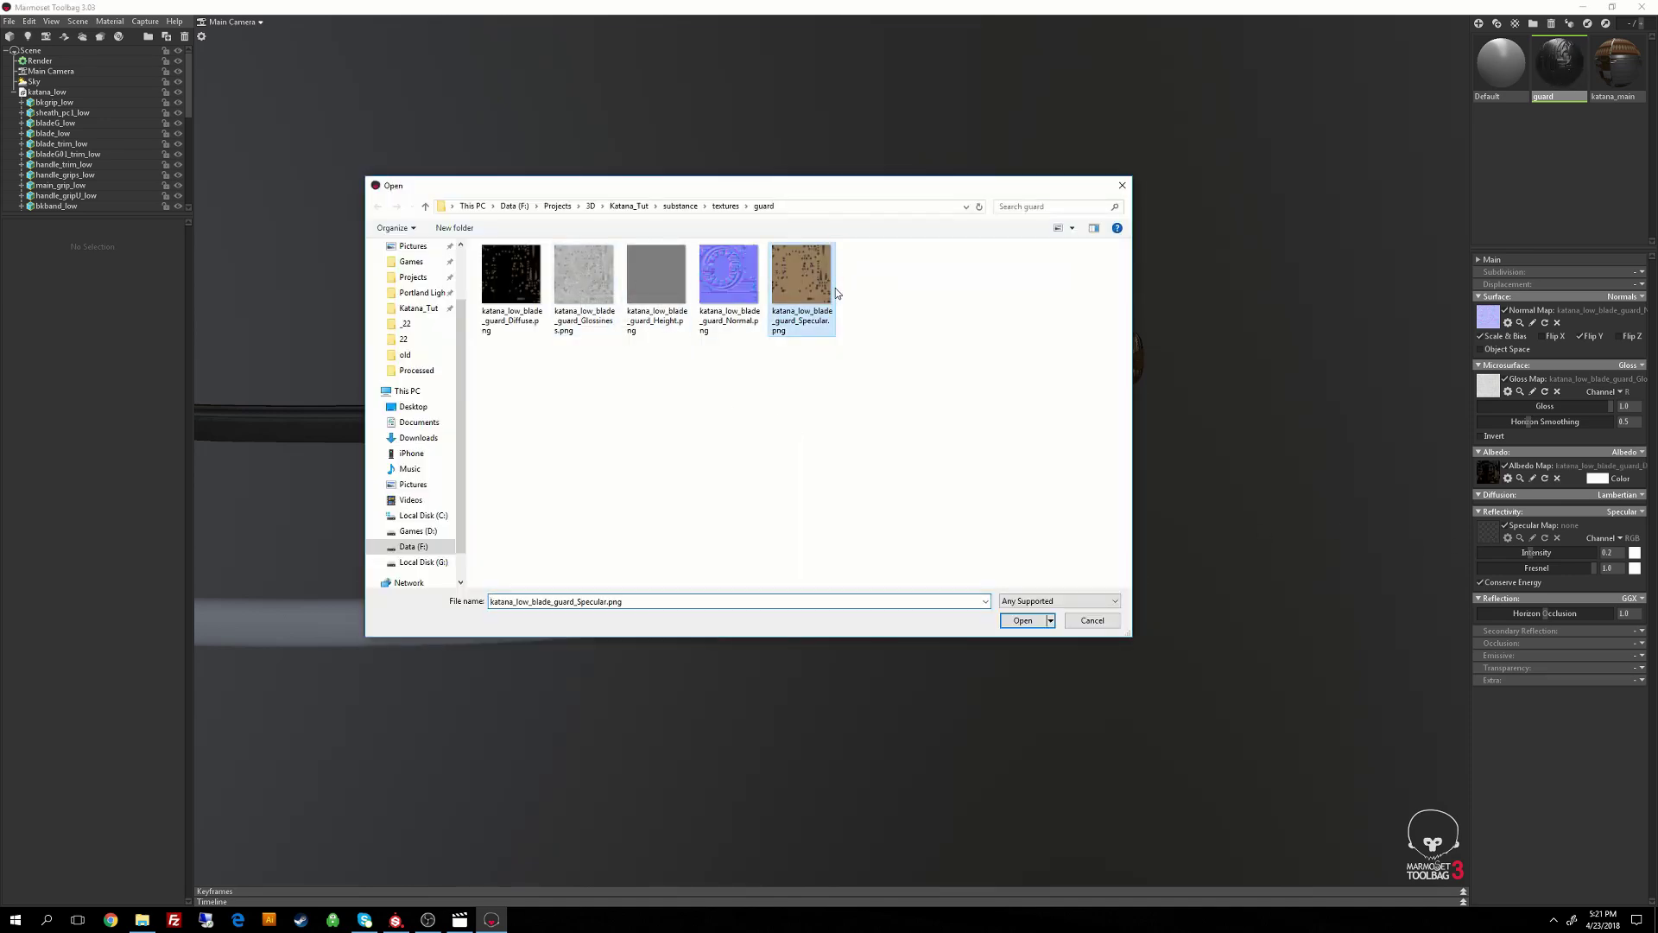
left_click(1010, 615)
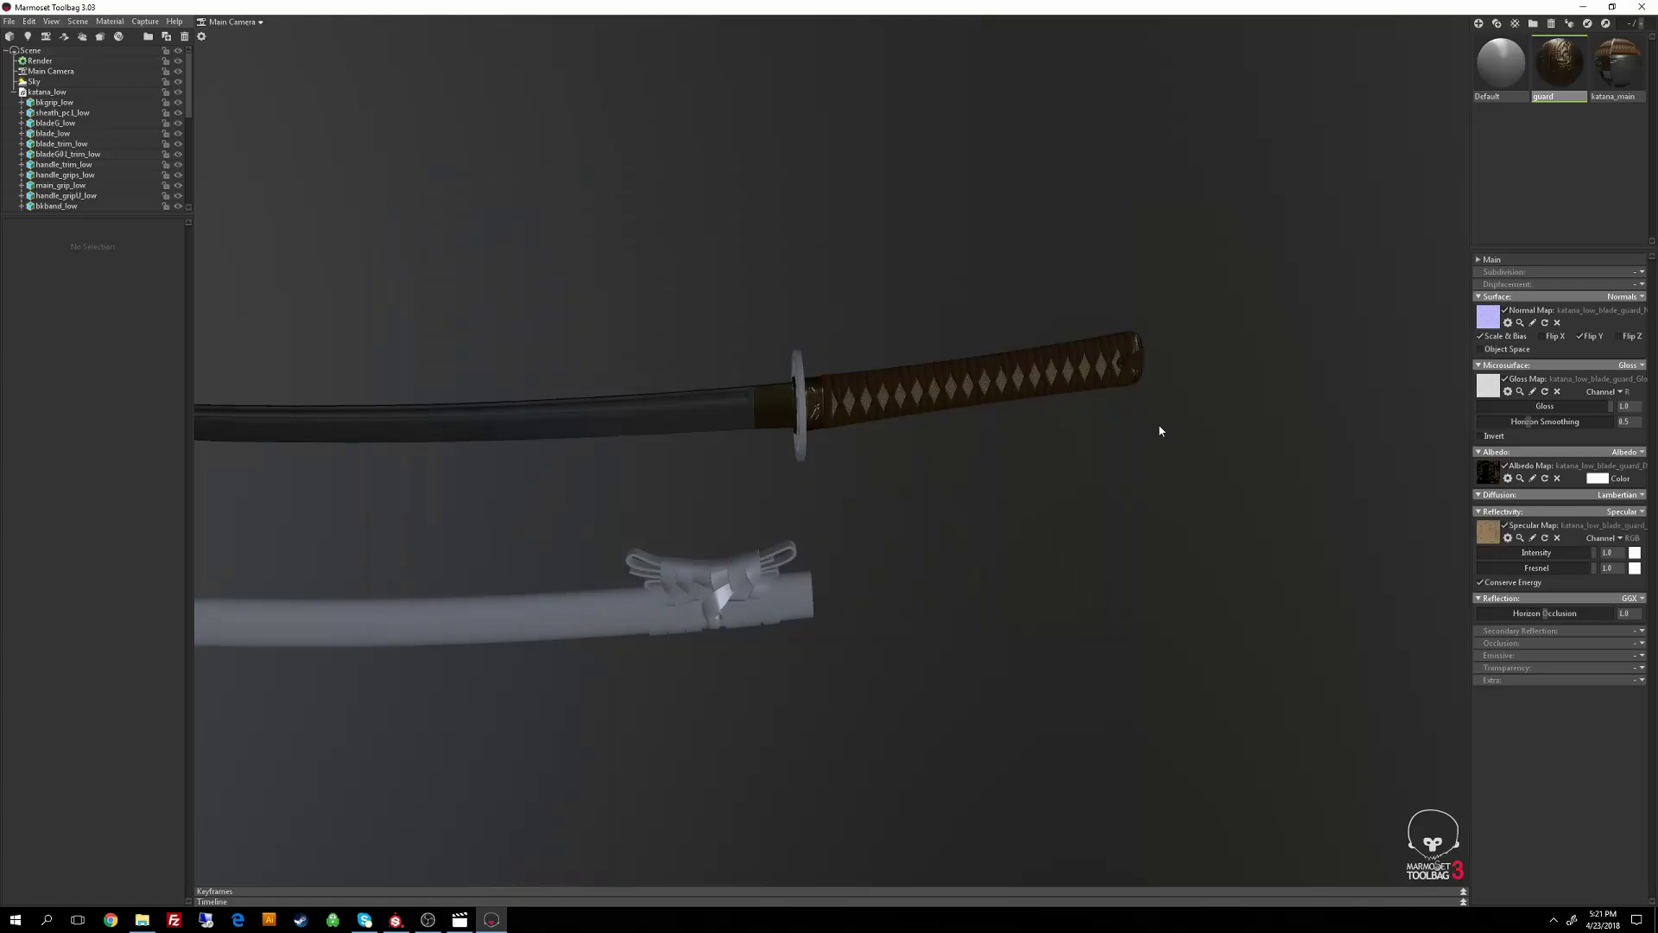
Apply the guard material to the katana's blade guard.
left_click_drag(1559, 62, 800, 388)
left_click_drag(778, 474, 963, 321)
Create a new blank material named sheath.
left_click(1497, 24)
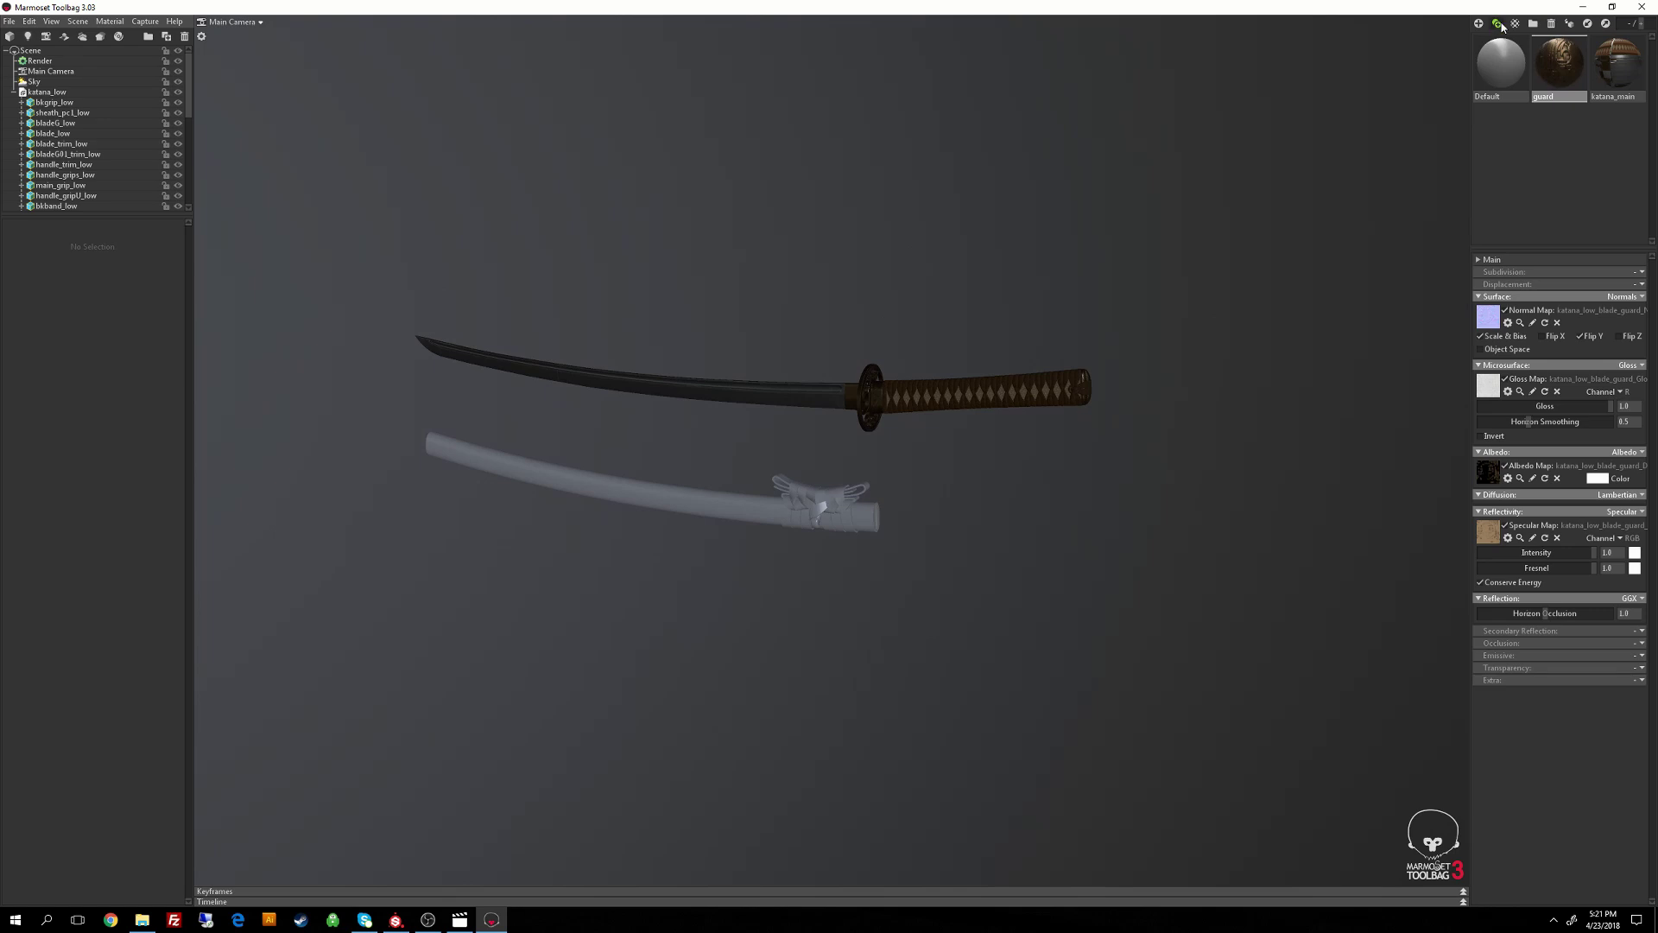
key("ctrl+z")
left_click(1478, 23)
double_click(1504, 167)
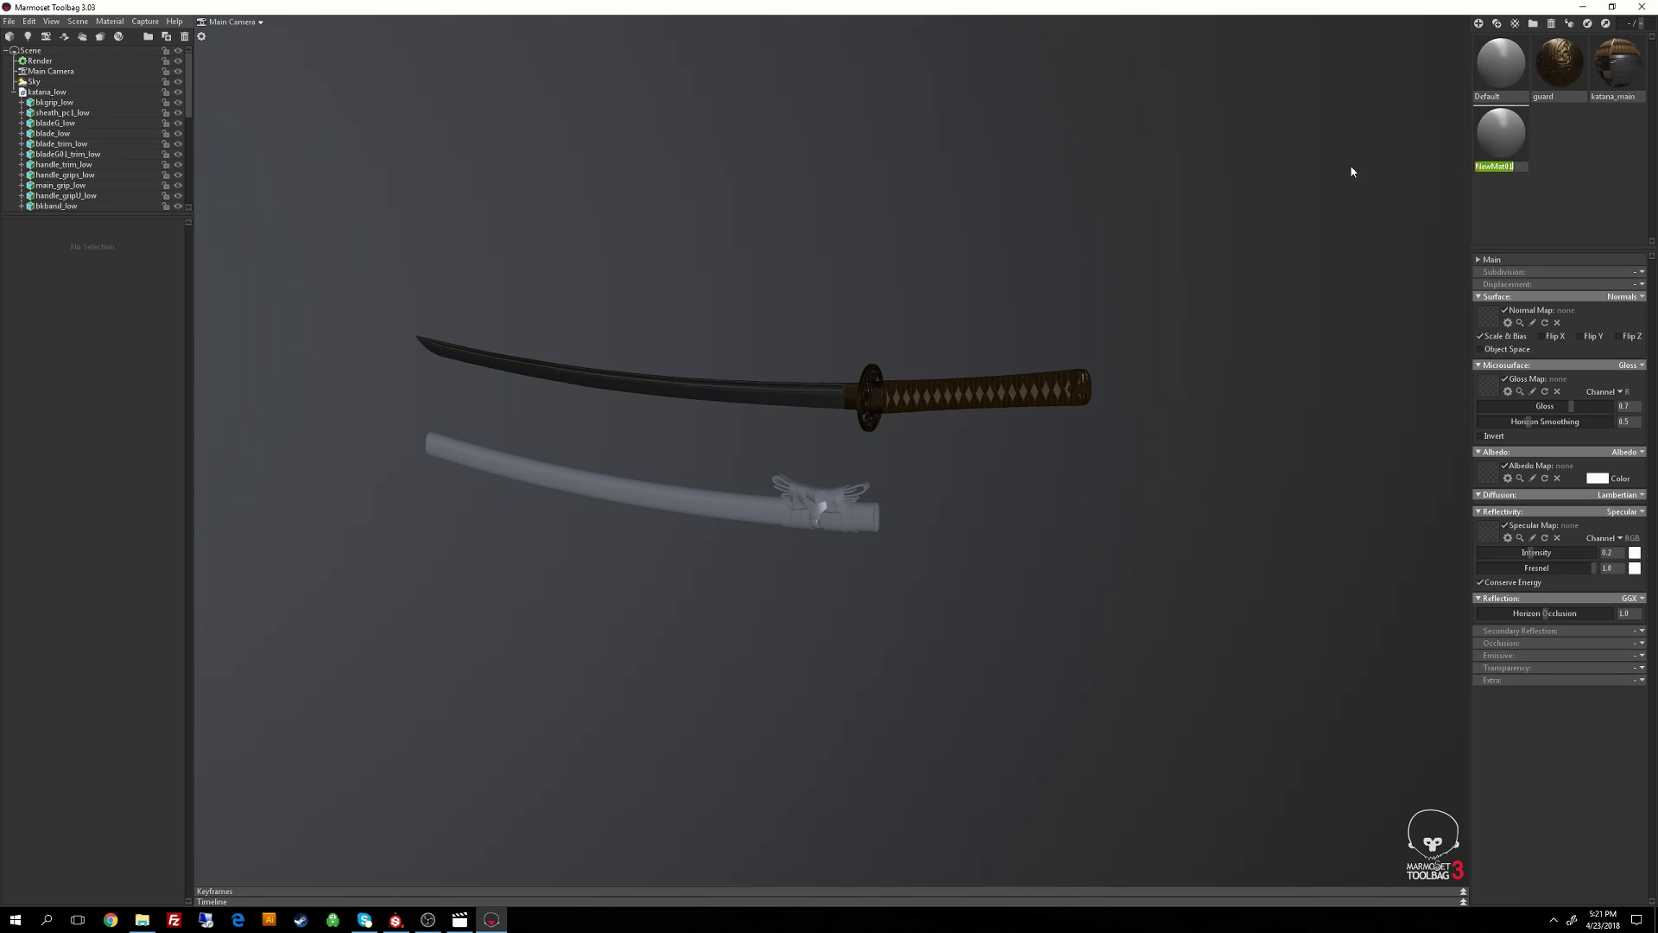
type("sheath")
key("Return")
Load katana_low_sheath_Normal.png from the textures' sheath folder as the sheath material's normal map and enable Flip Y.
left_click(1484, 321)
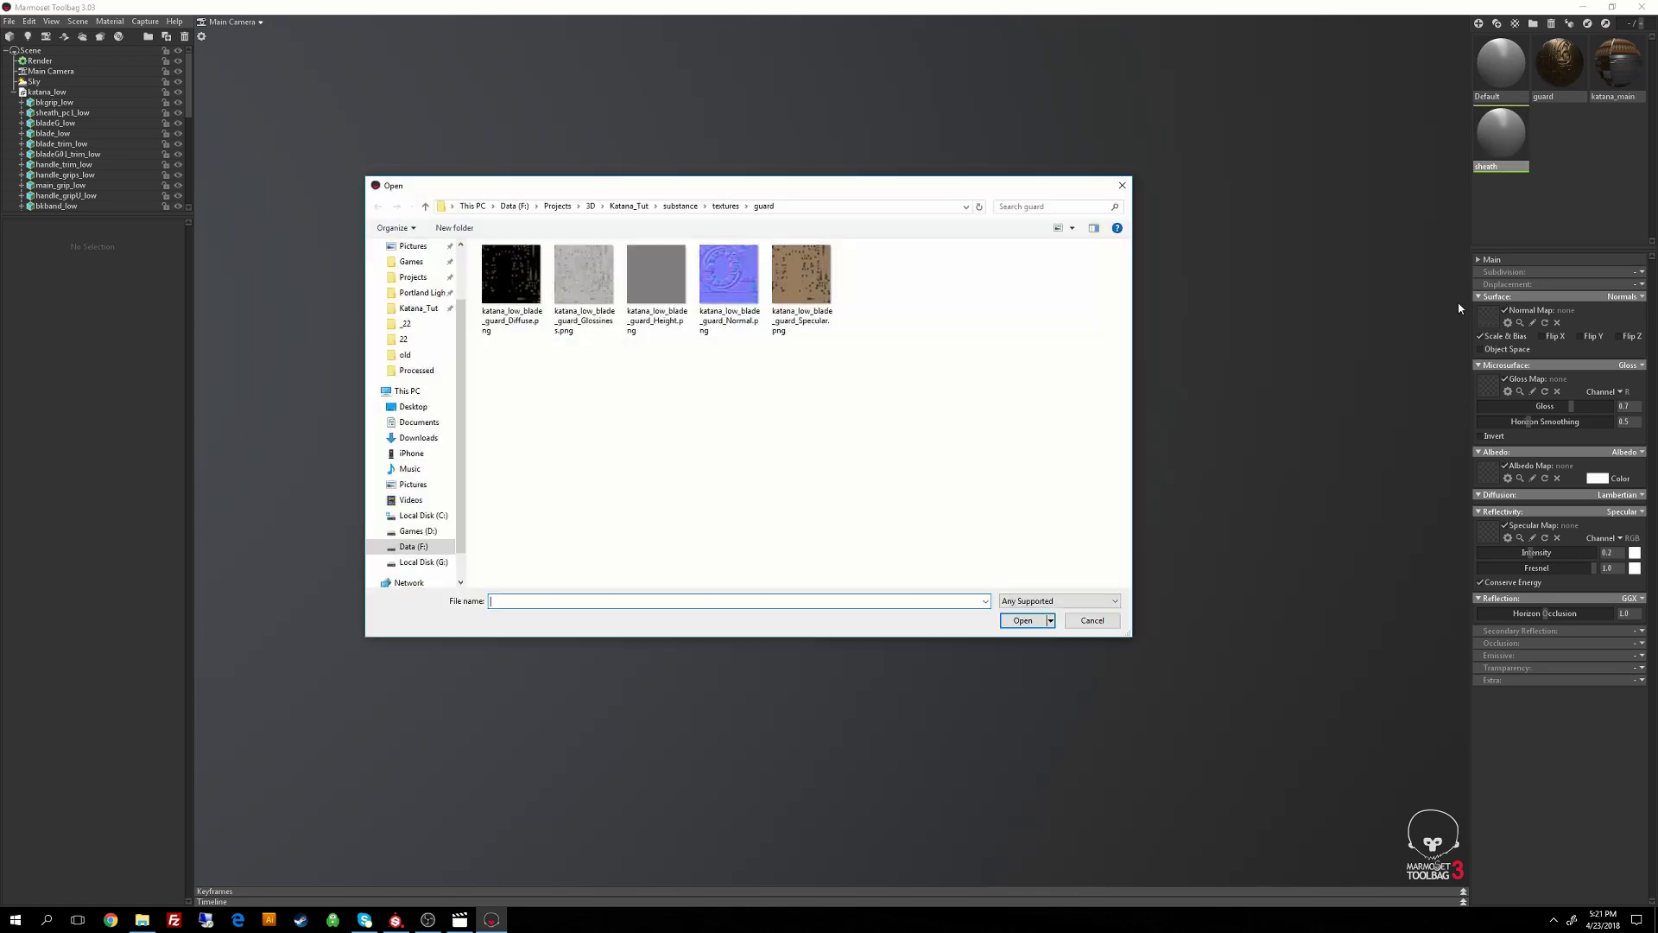
left_click(724, 208)
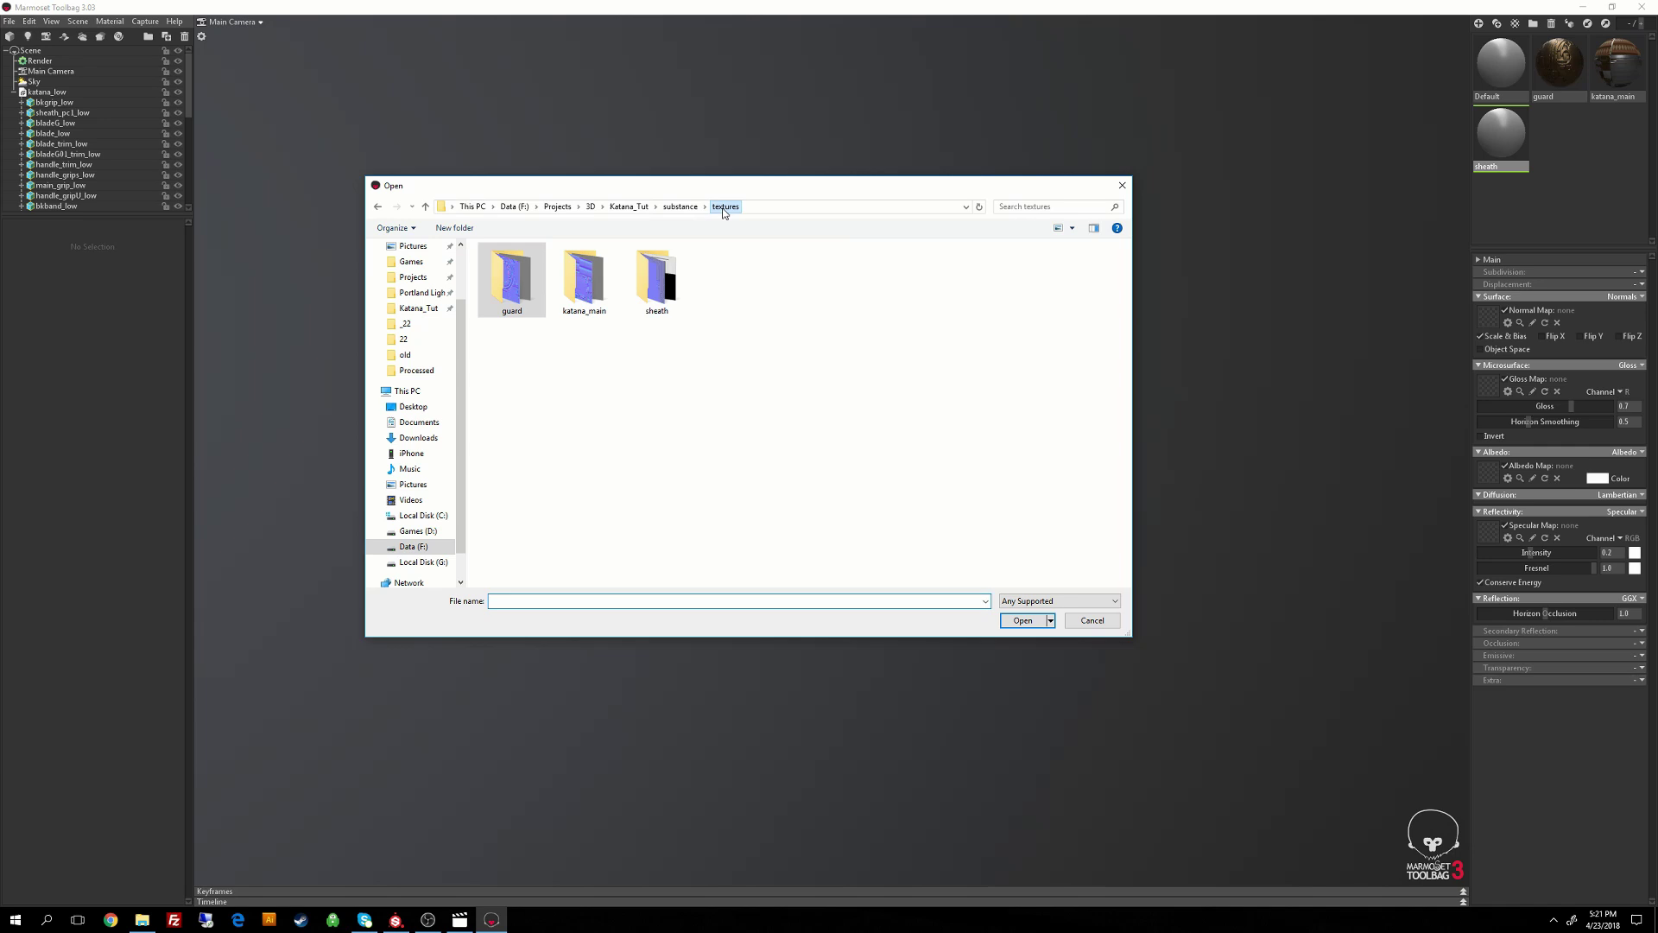
double_click(658, 281)
left_click(740, 293)
left_click(1022, 620)
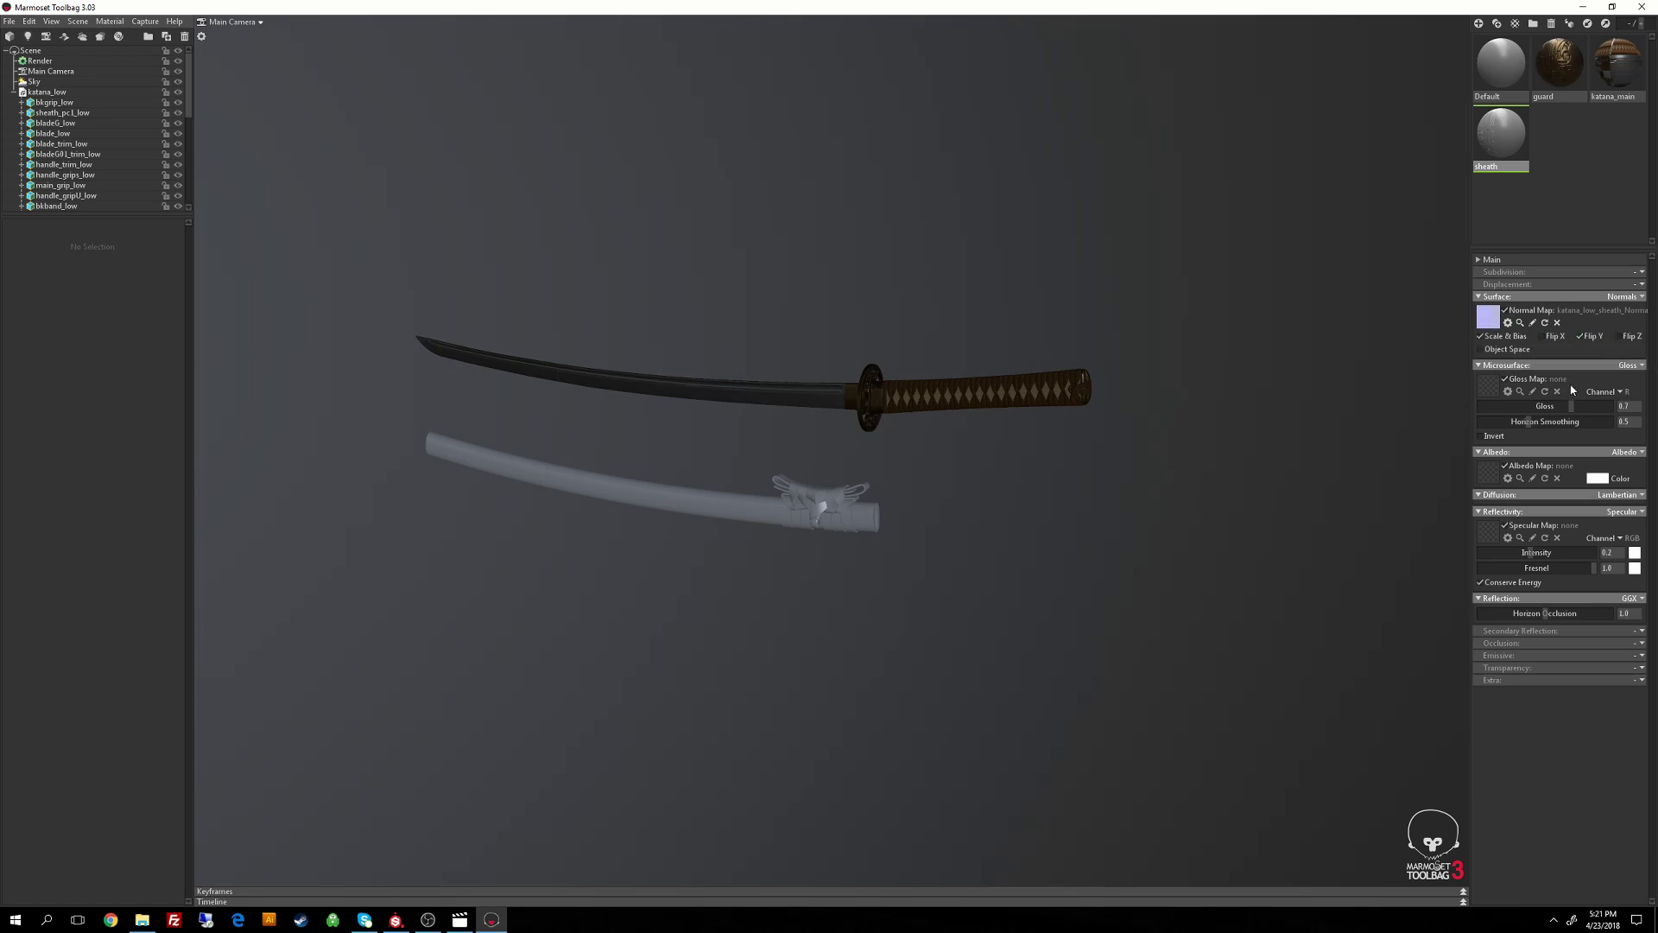
Load katana_low_sheath_Glossiness.png as the sheath material's gloss map and katana_low_sheath_Diffuse.png as its albedo map.
left_click(1487, 387)
left_click(584, 280)
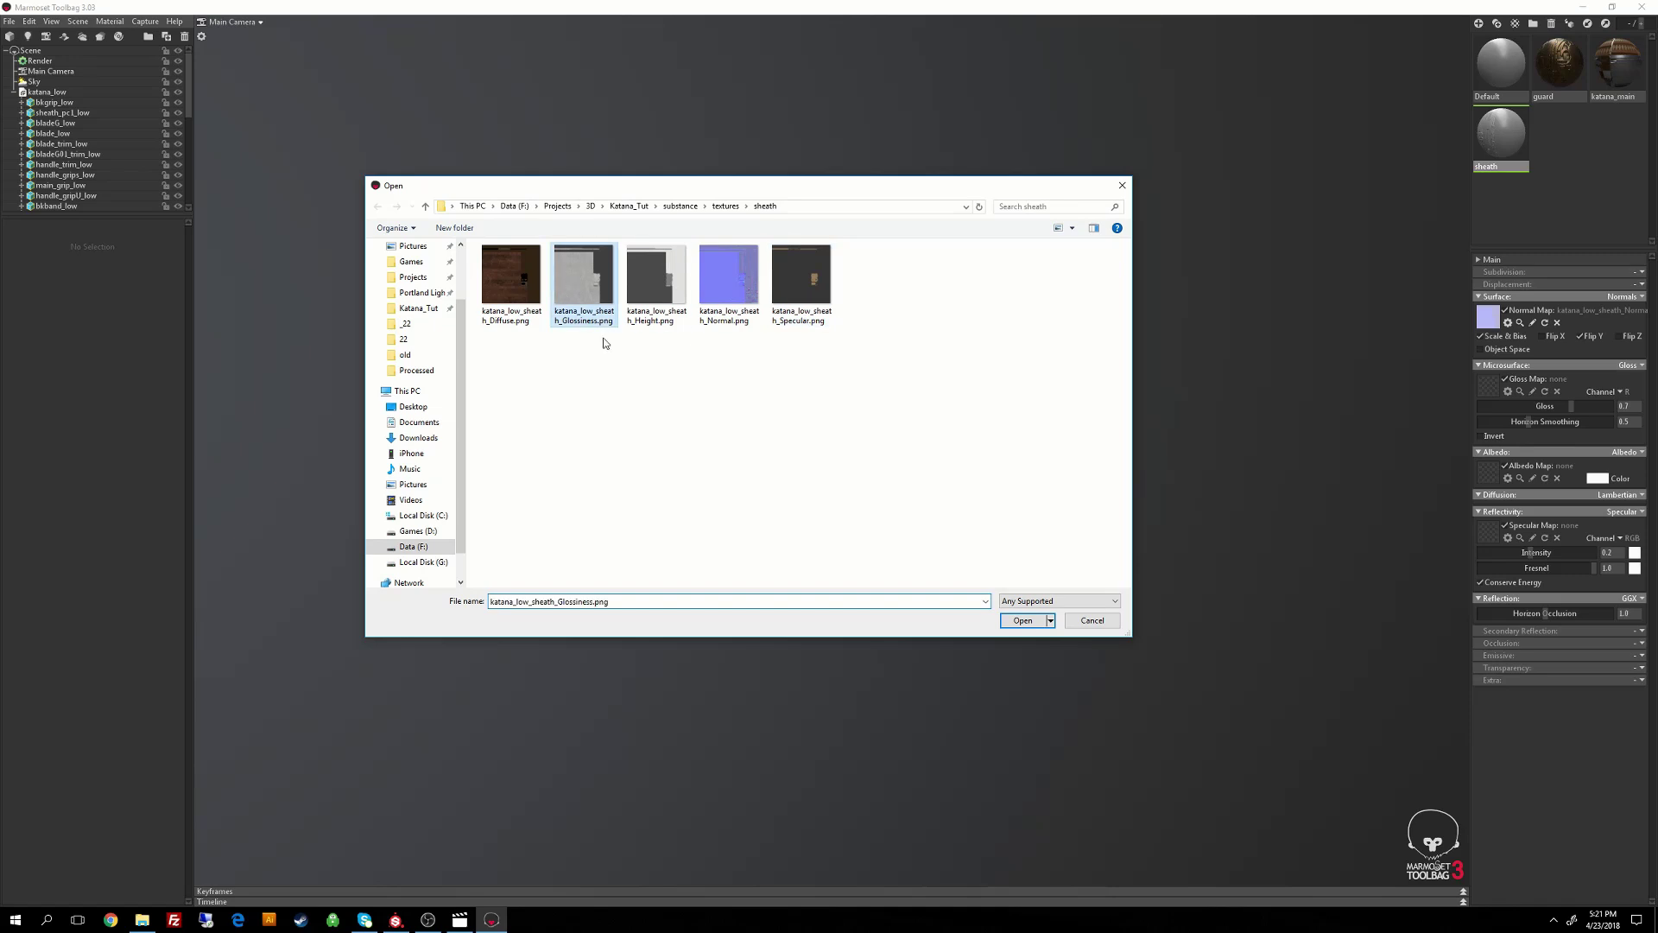
left_click(1023, 620)
left_click(1487, 473)
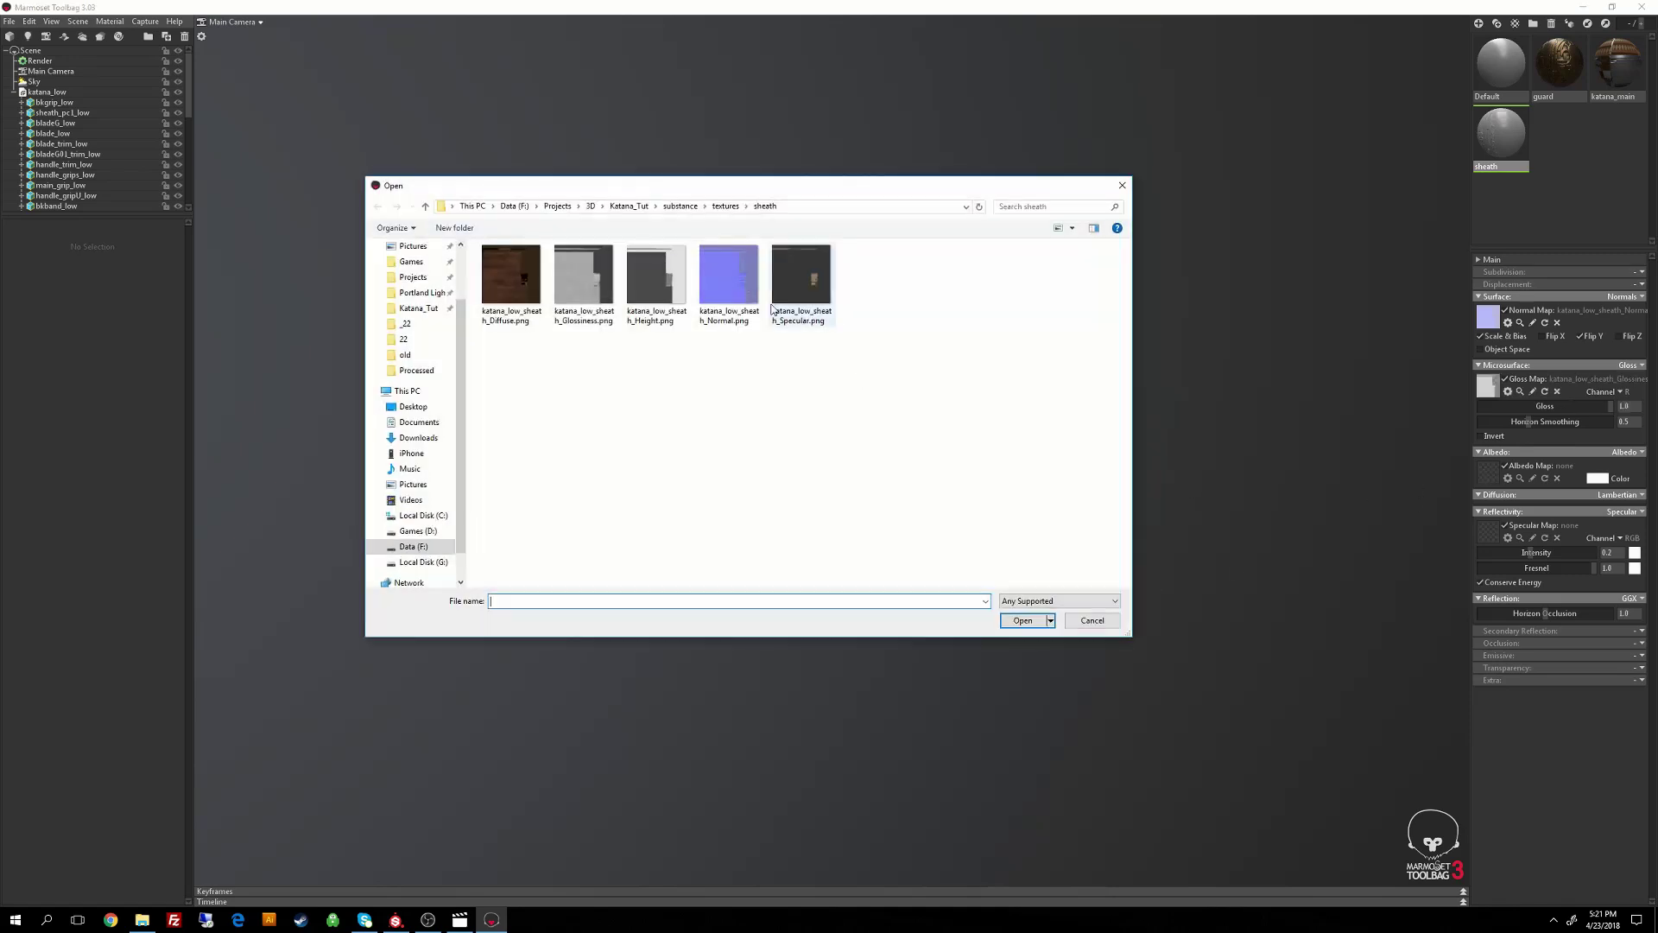
left_click(510, 278)
left_click(1023, 620)
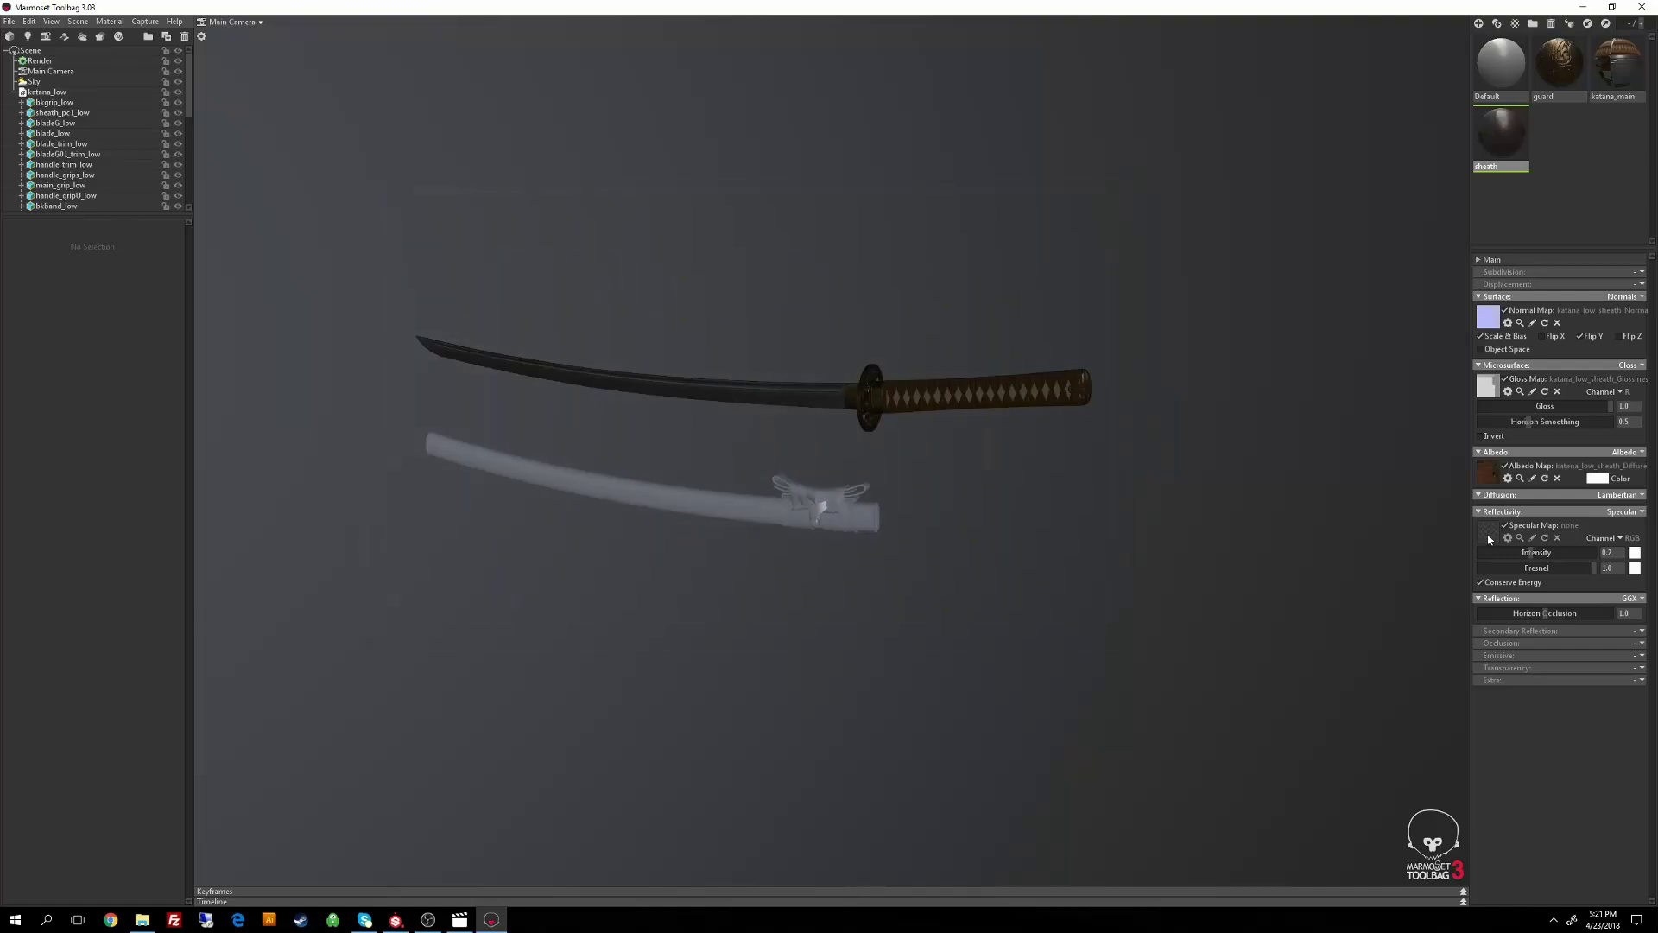
Load katana_low_sheath_Specular.png as the sheath material's specular map.
left_click(1488, 537)
left_click(809, 269)
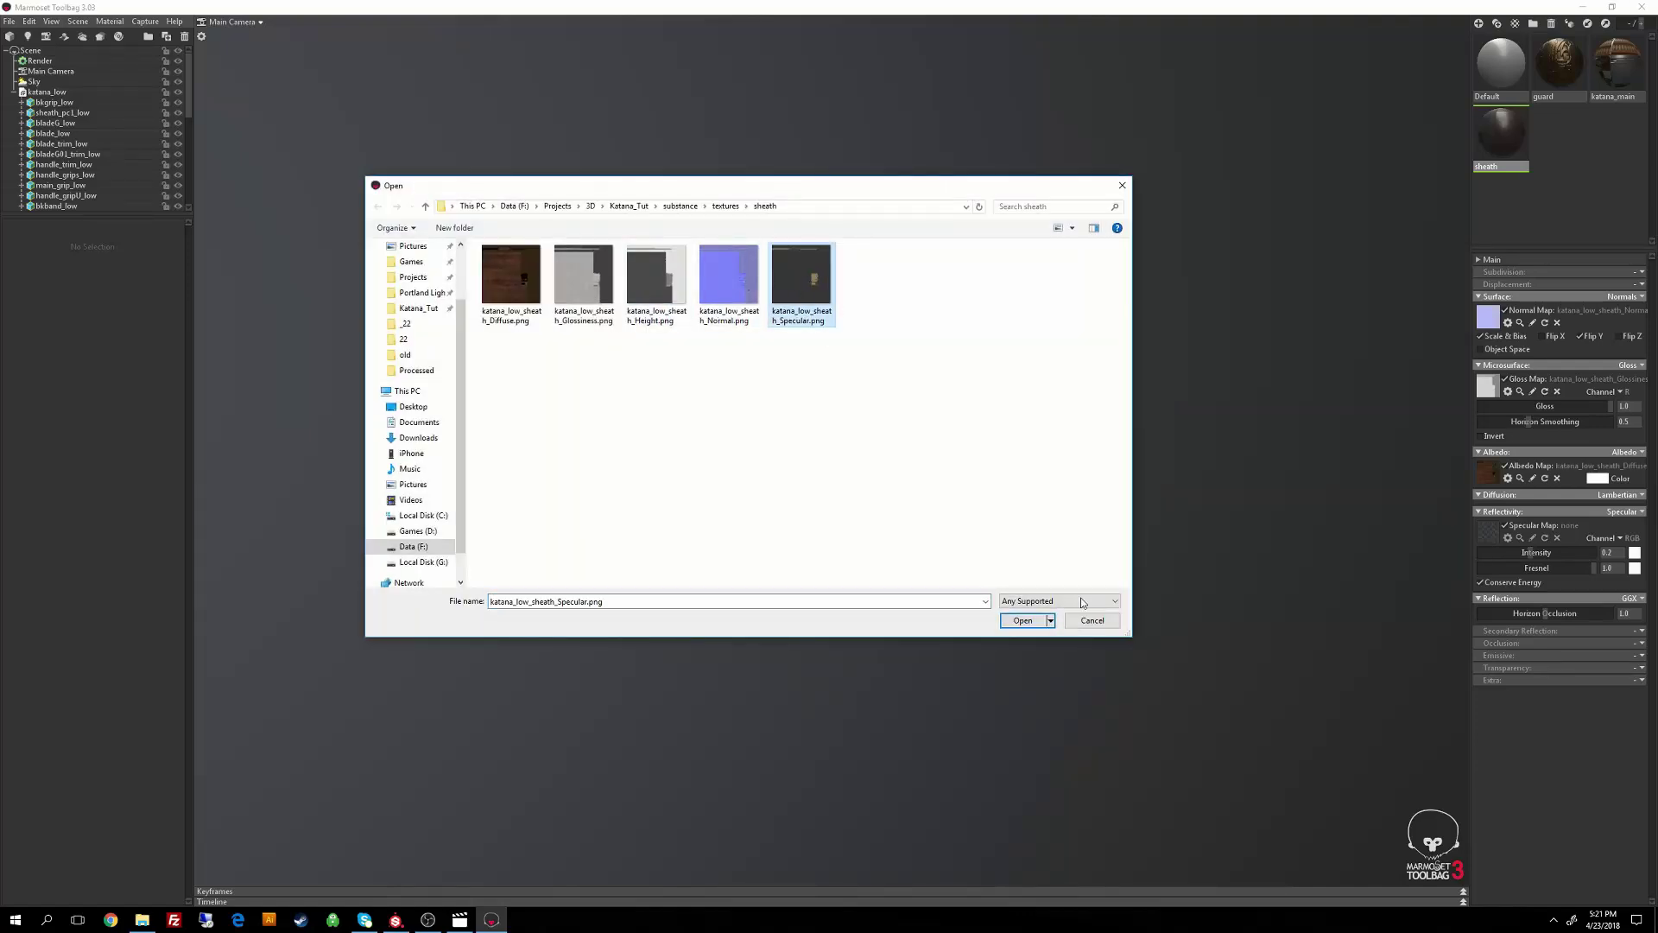
left_click(1023, 620)
Apply the sheath material to the sheath body and, piece by piece, to the cord wrapping tied around it.
left_click_drag(1502, 134, 691, 501)
scroll(815, 519, "up", 3)
scroll(817, 519, "up", 2)
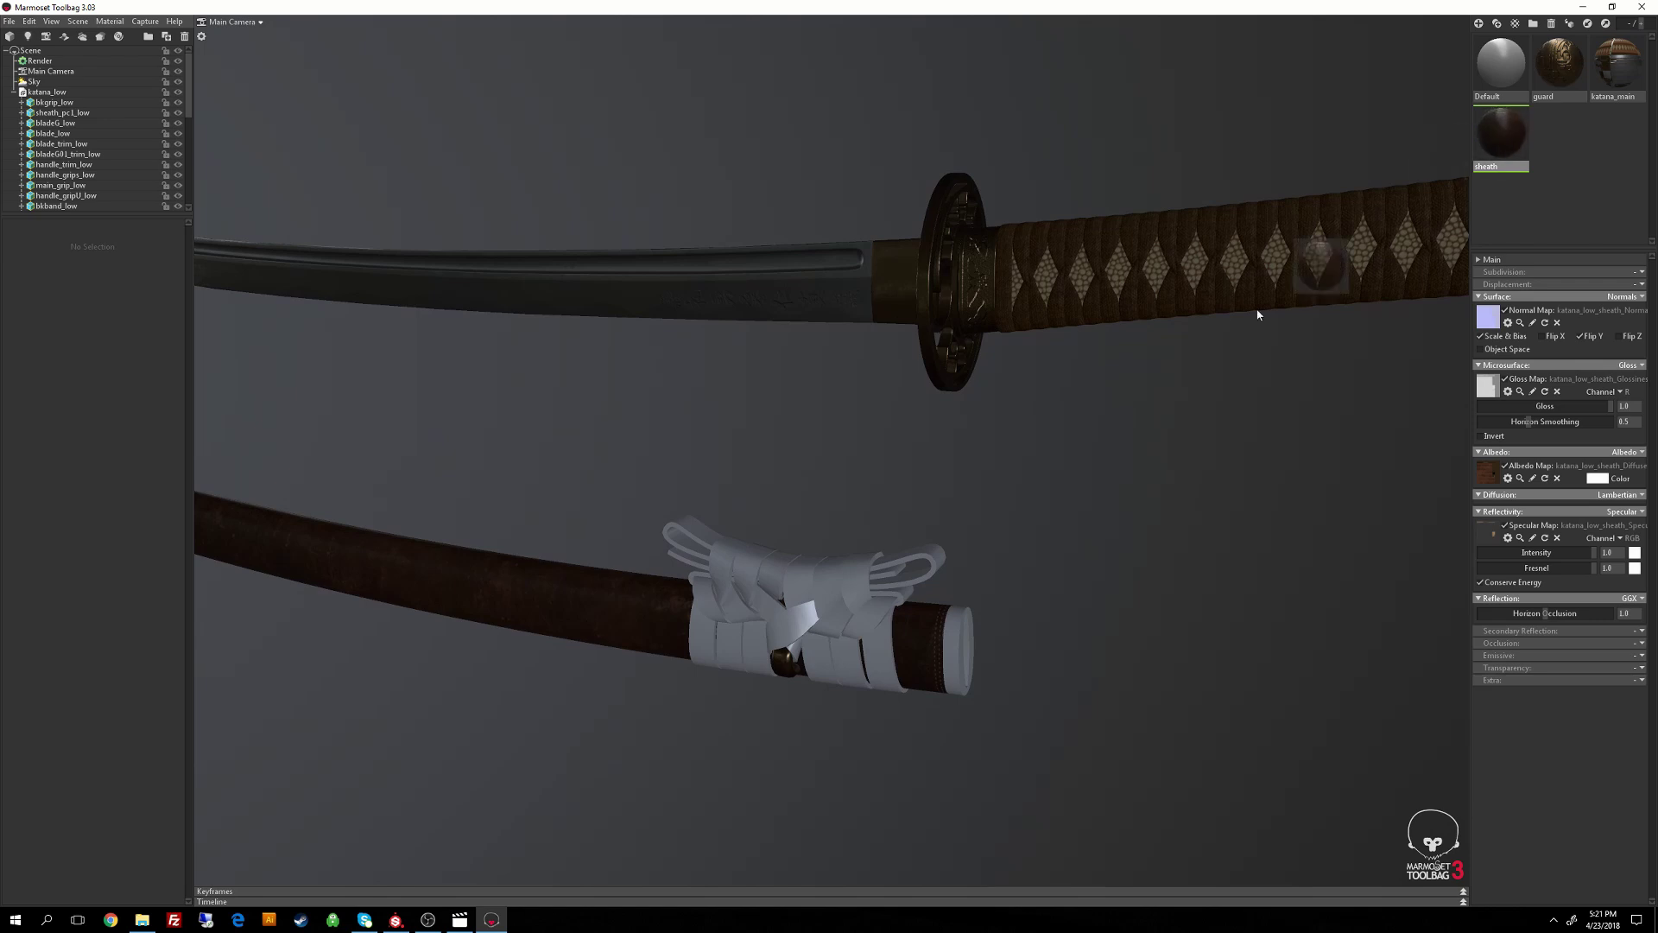
left_click_drag(1501, 134, 832, 619)
left_click_drag(1501, 134, 862, 629)
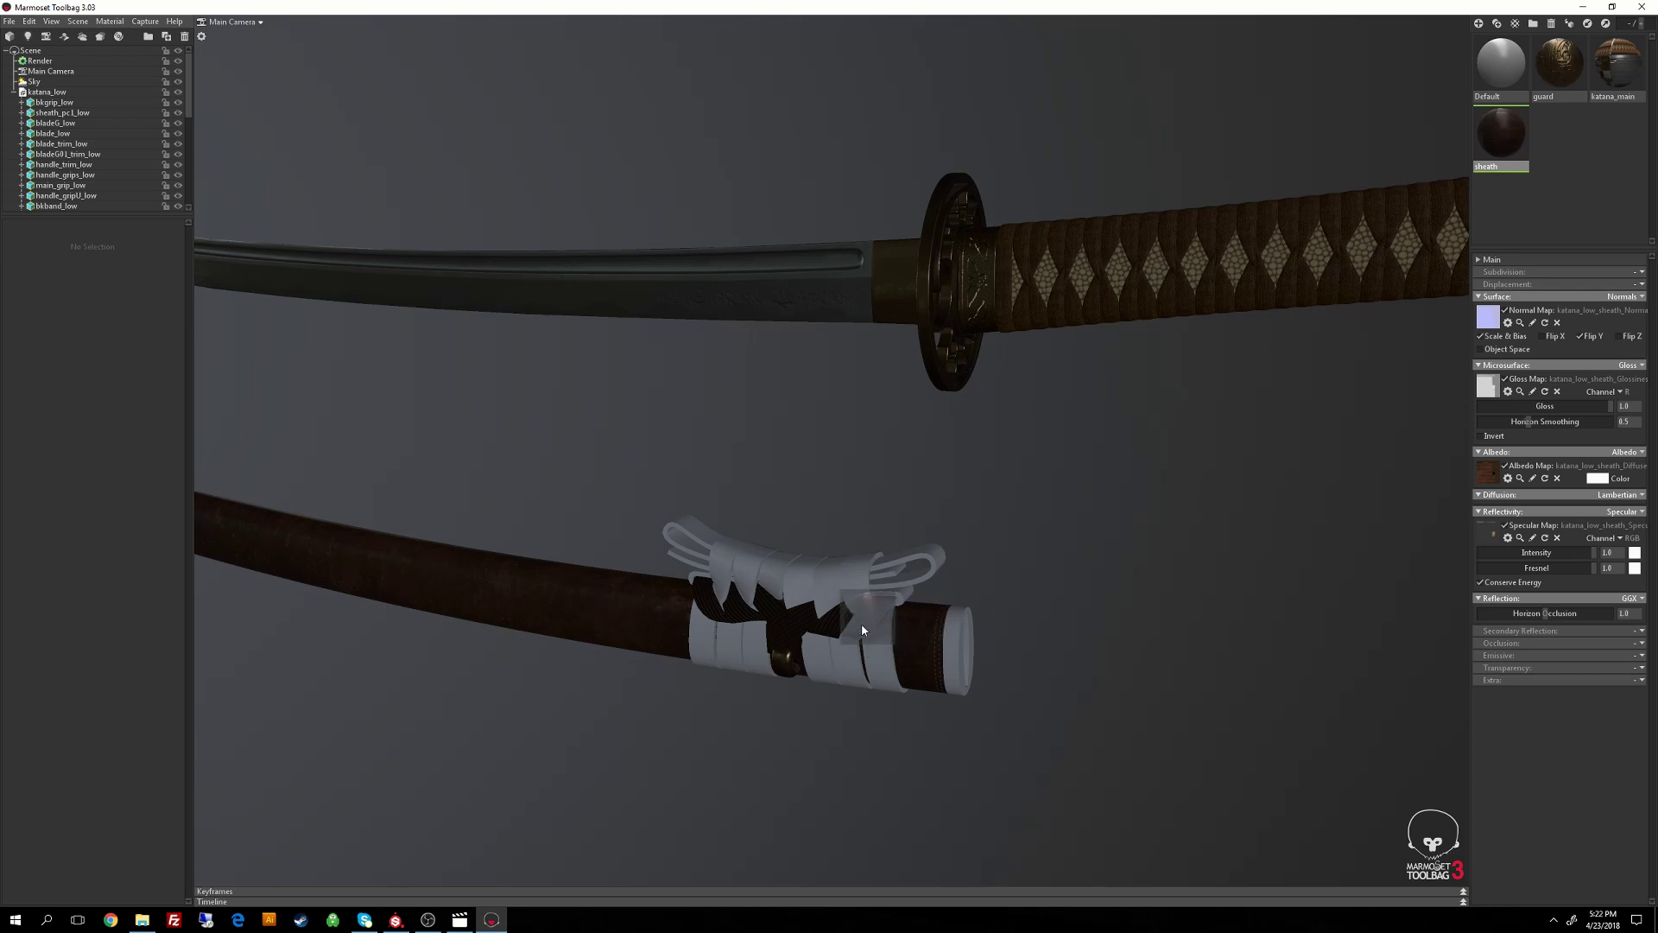
left_click_drag(1515, 173, 855, 570)
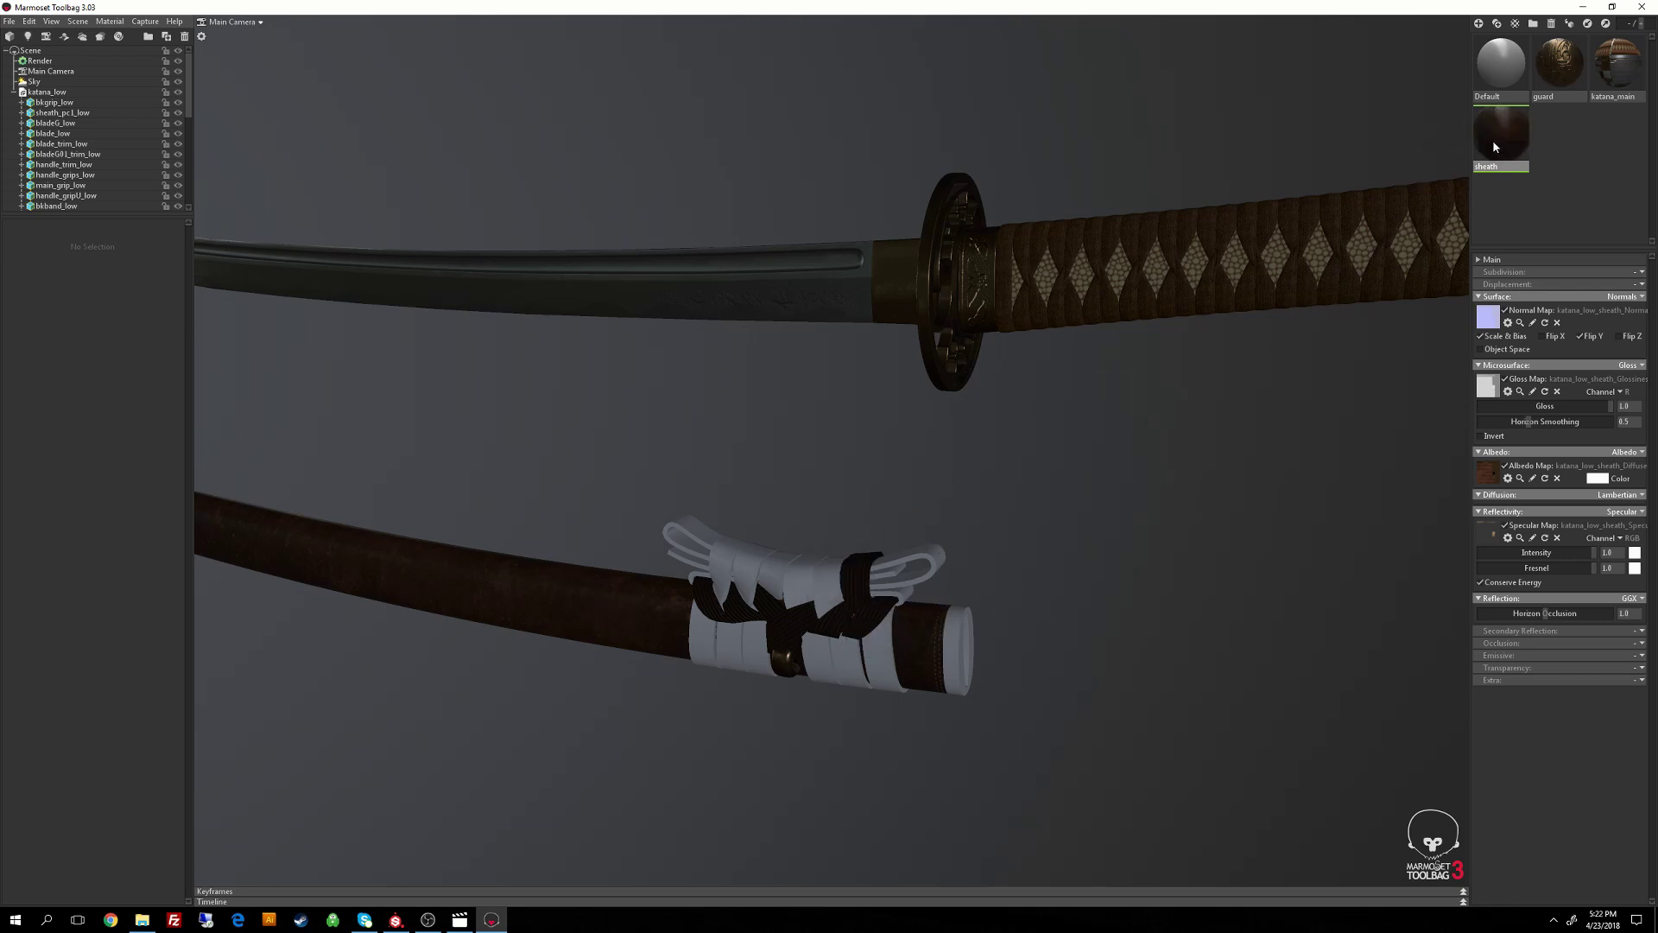
left_click_drag(1501, 139, 761, 594)
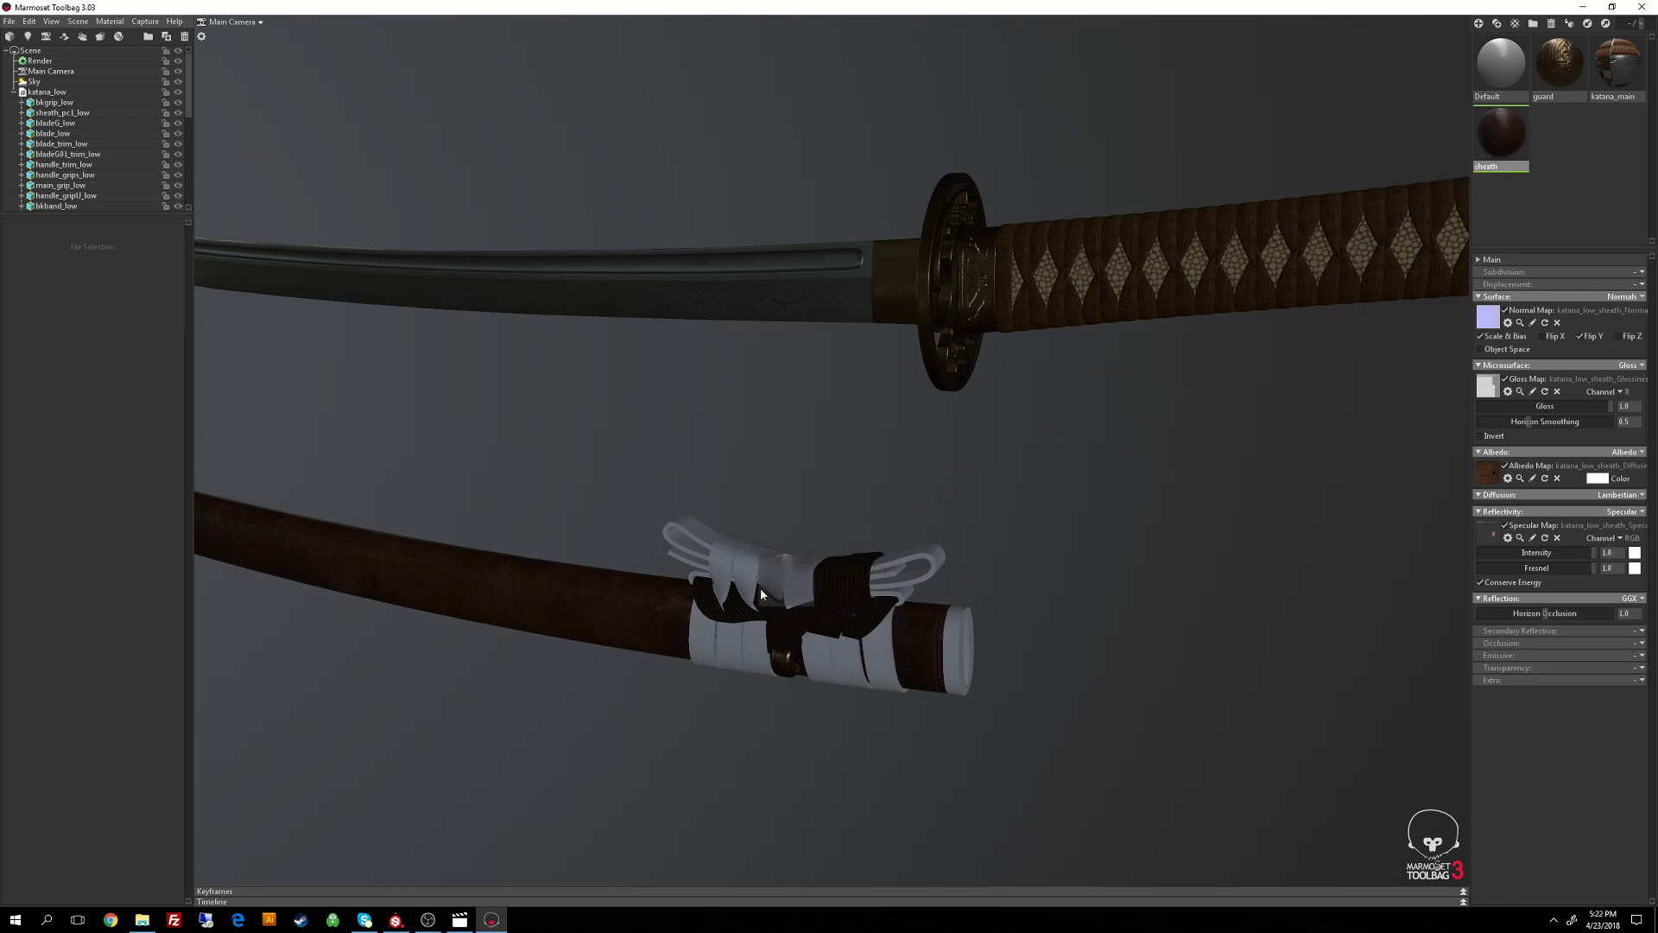
left_click_drag(1501, 134, 773, 604)
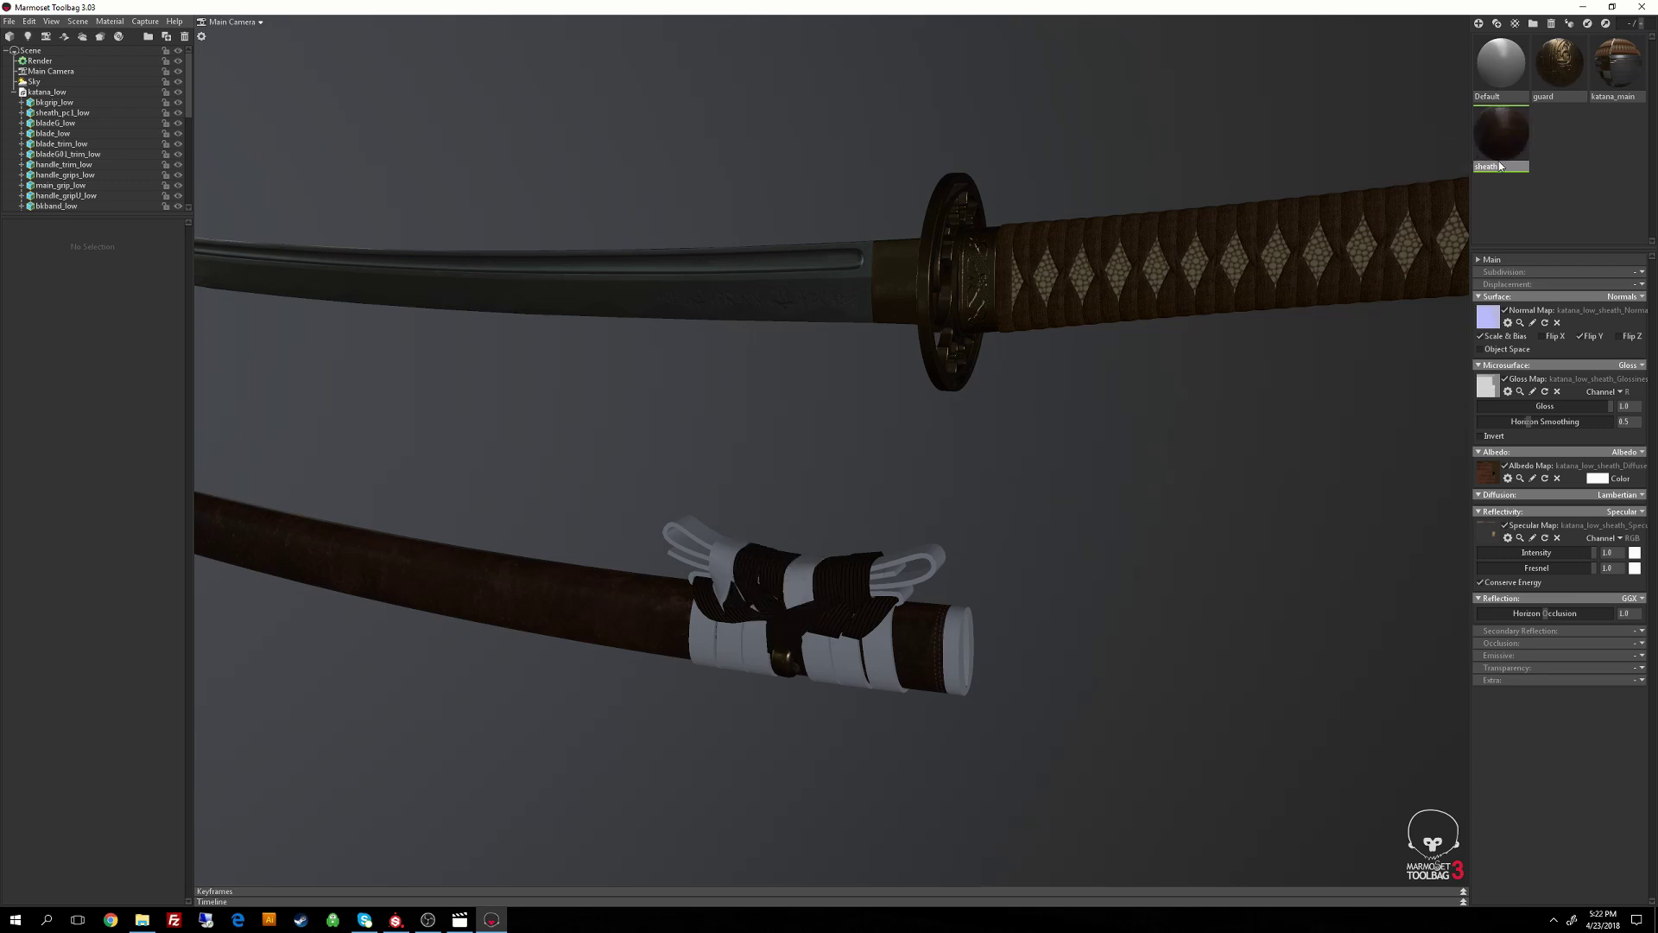
left_click_drag(1503, 139, 822, 593)
left_click_drag(1502, 134, 717, 566)
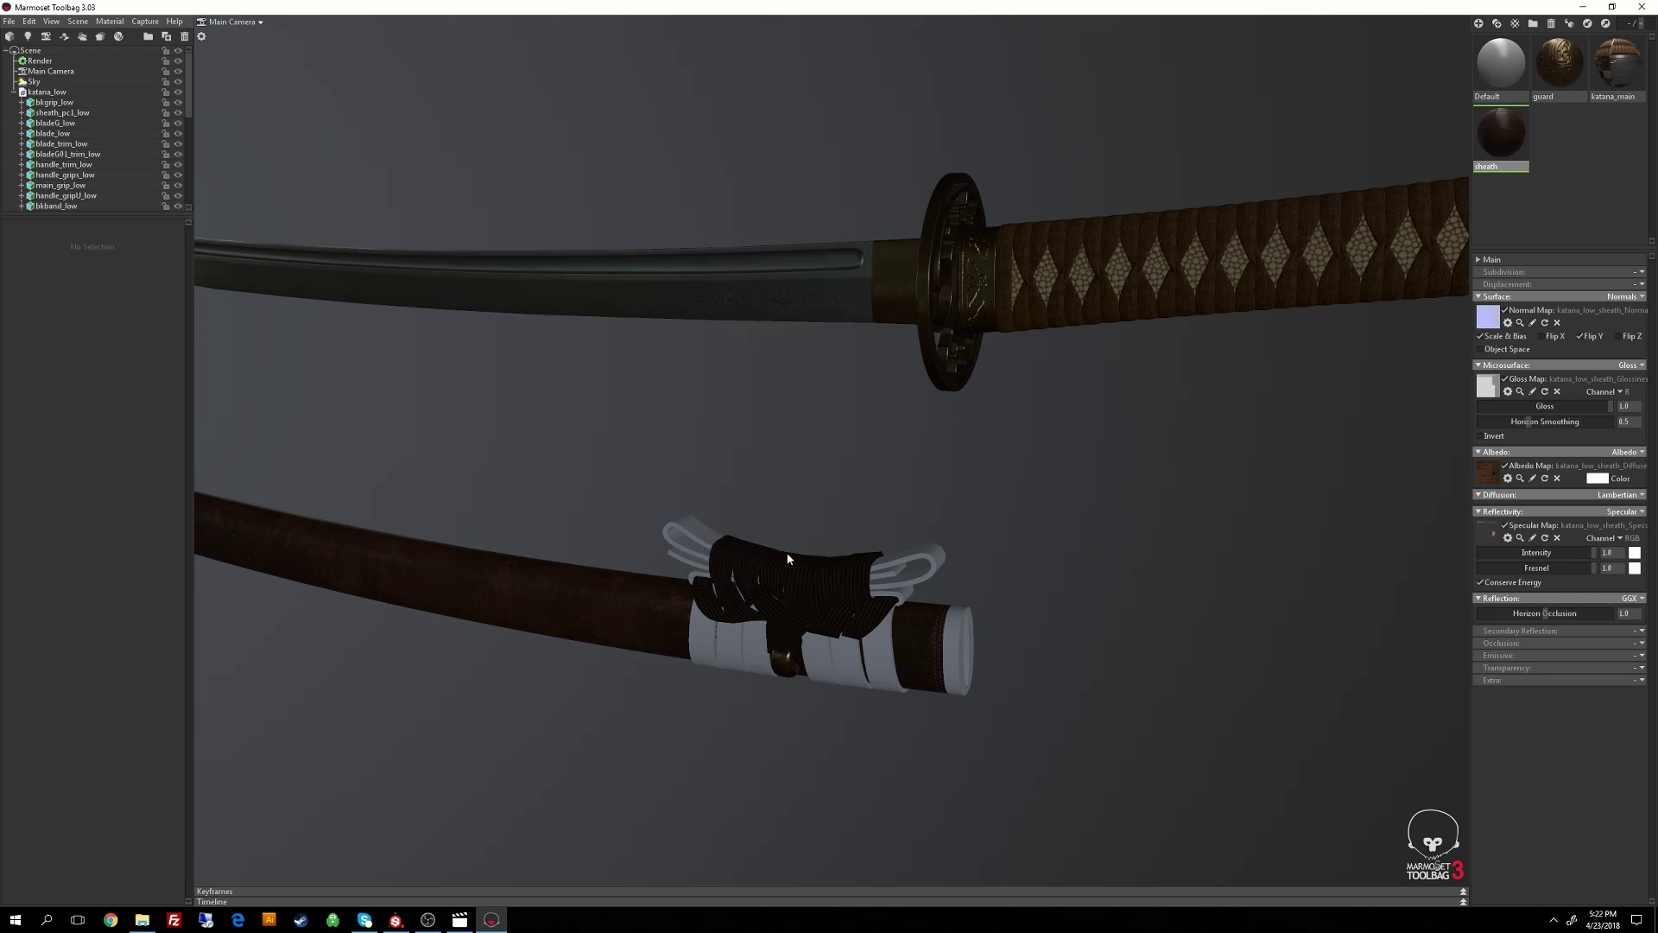
left_click_drag(1493, 176, 743, 549)
Apply the sheath material to the remaining cord pieces and the end caps at the sheath's mouth and tip.
left_click_drag(1502, 138, 903, 620)
left_click_drag(1502, 138, 960, 648)
middle_click_drag(724, 689, 1215, 714)
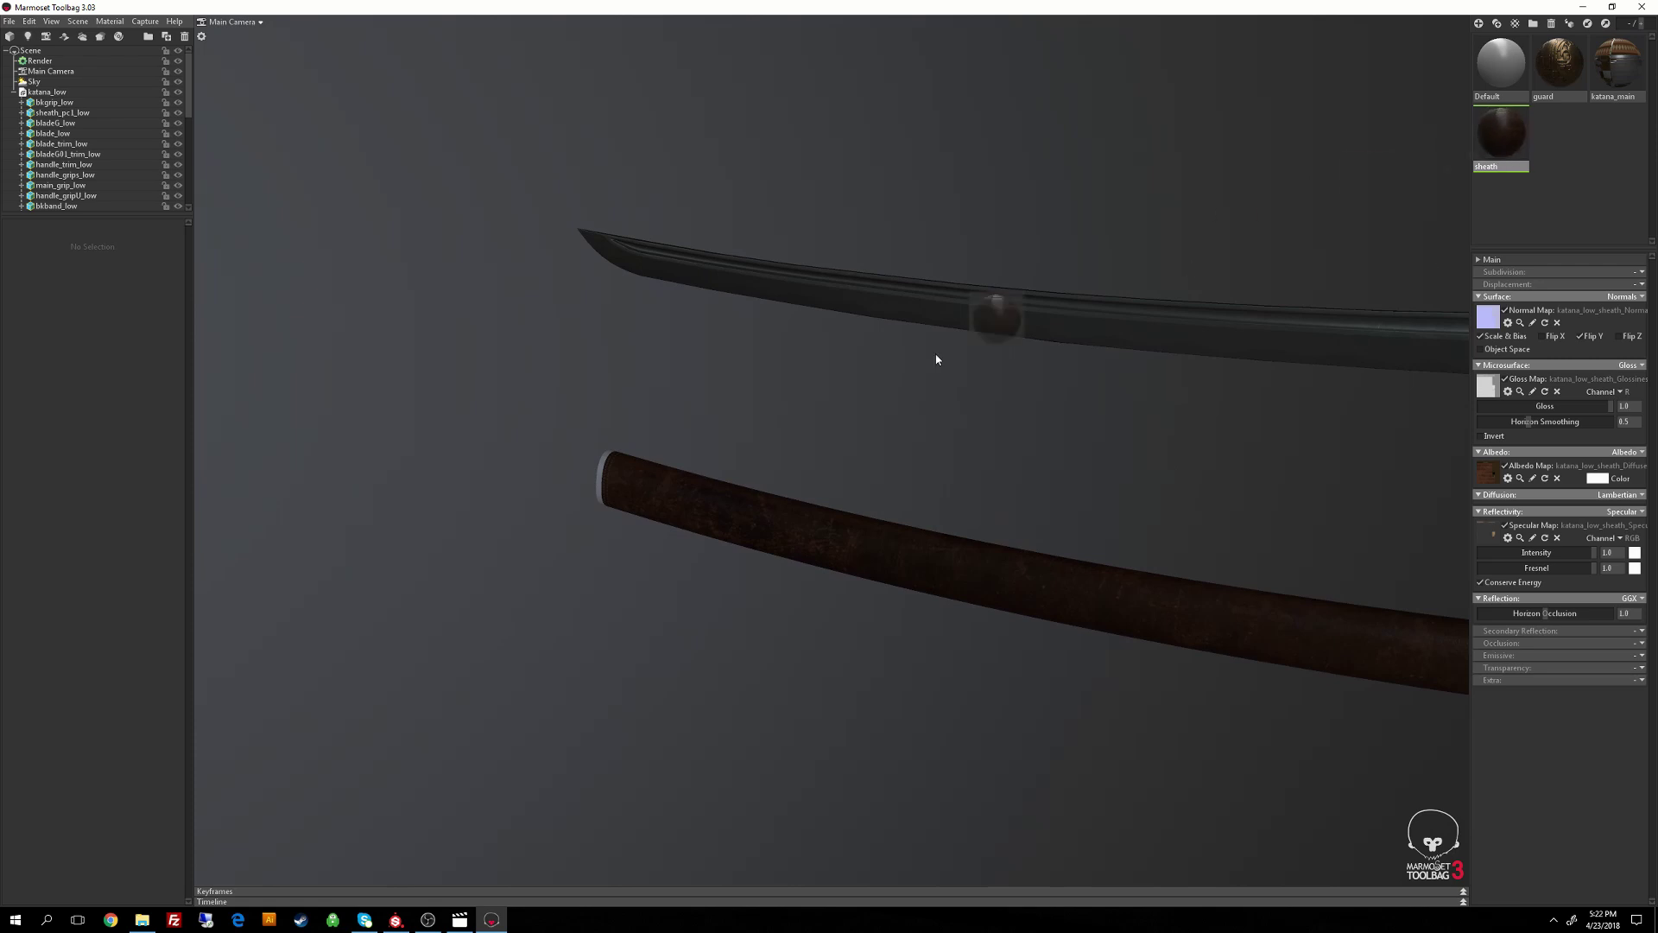
right_click_drag(1124, 642, 992, 481)
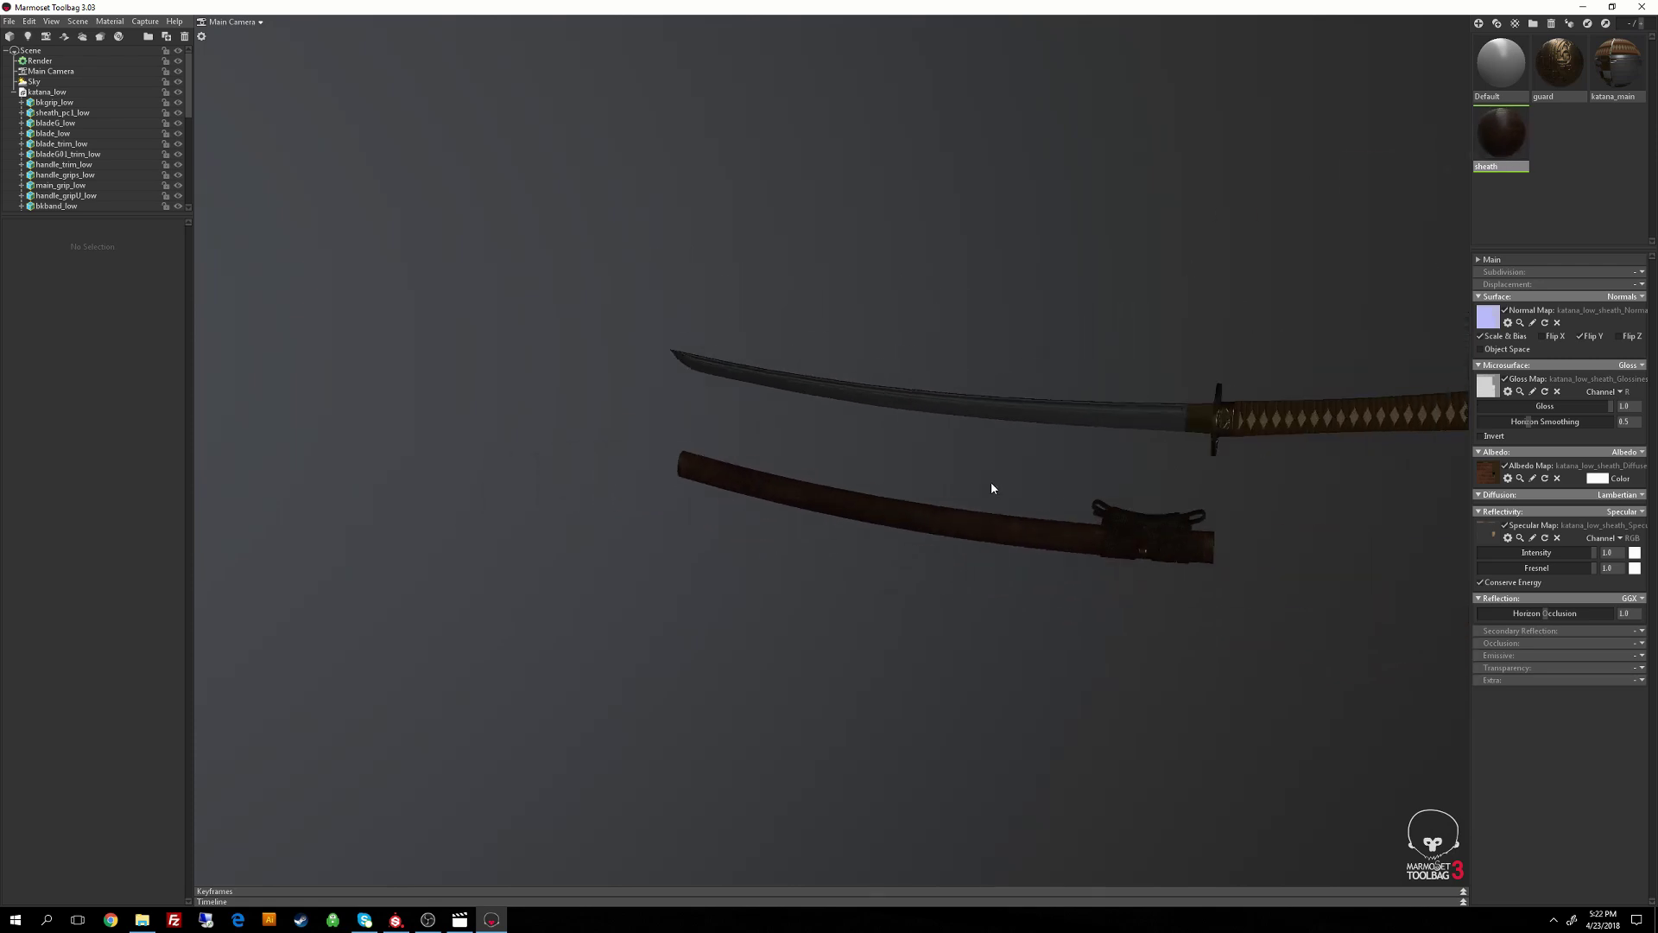
Rotate the sky lighting to about -79.5° so that light catches the blade and fittings.
left_click_drag(992, 481, 918, 510)
right_click_drag(918, 510, 988, 540)
left_click_drag(988, 540, 893, 545, "shift")
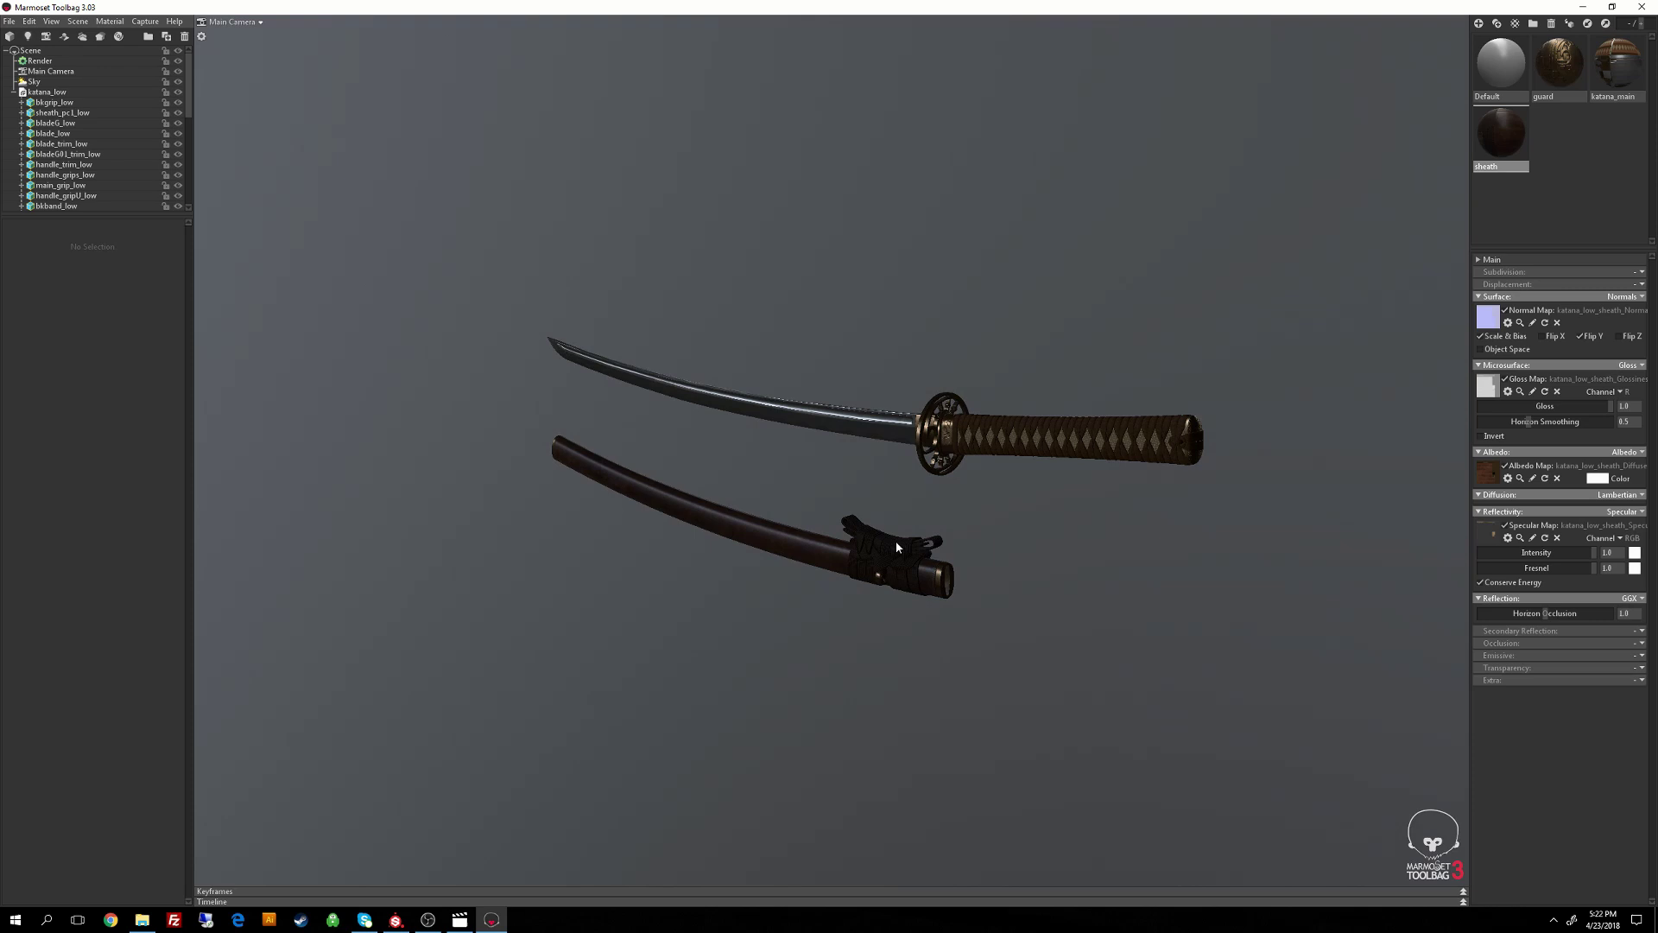
right_click_drag(893, 544, 983, 590)
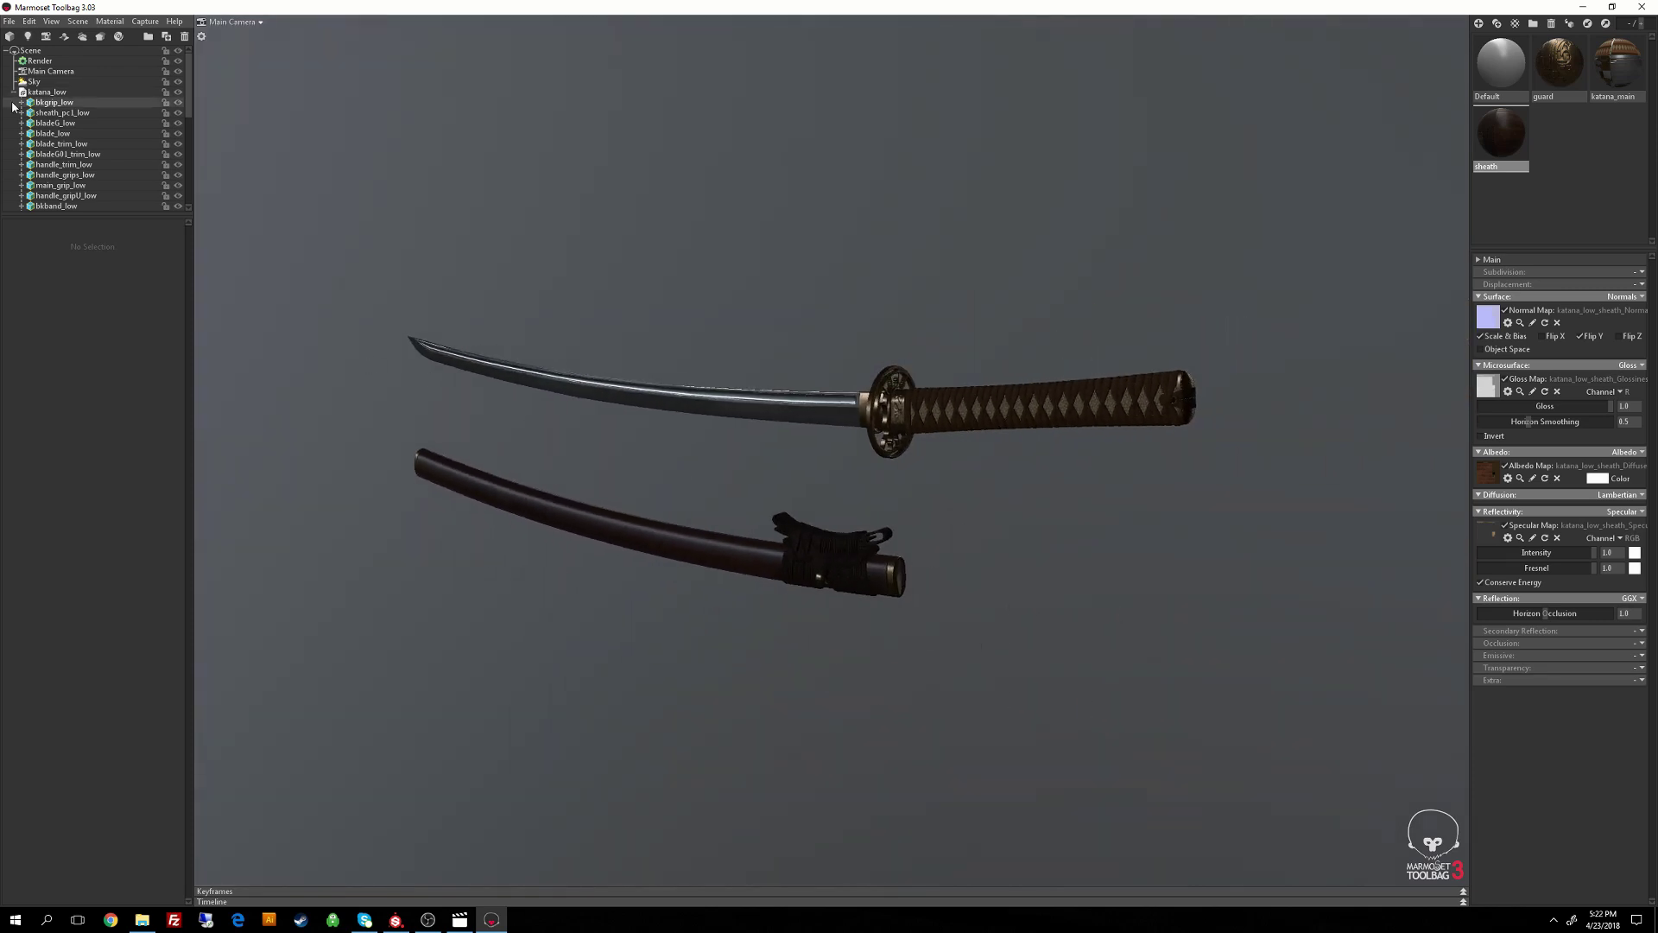
Switch the sky light to the Late Day Field preset and rotate it to about -205°.
left_click(43, 61)
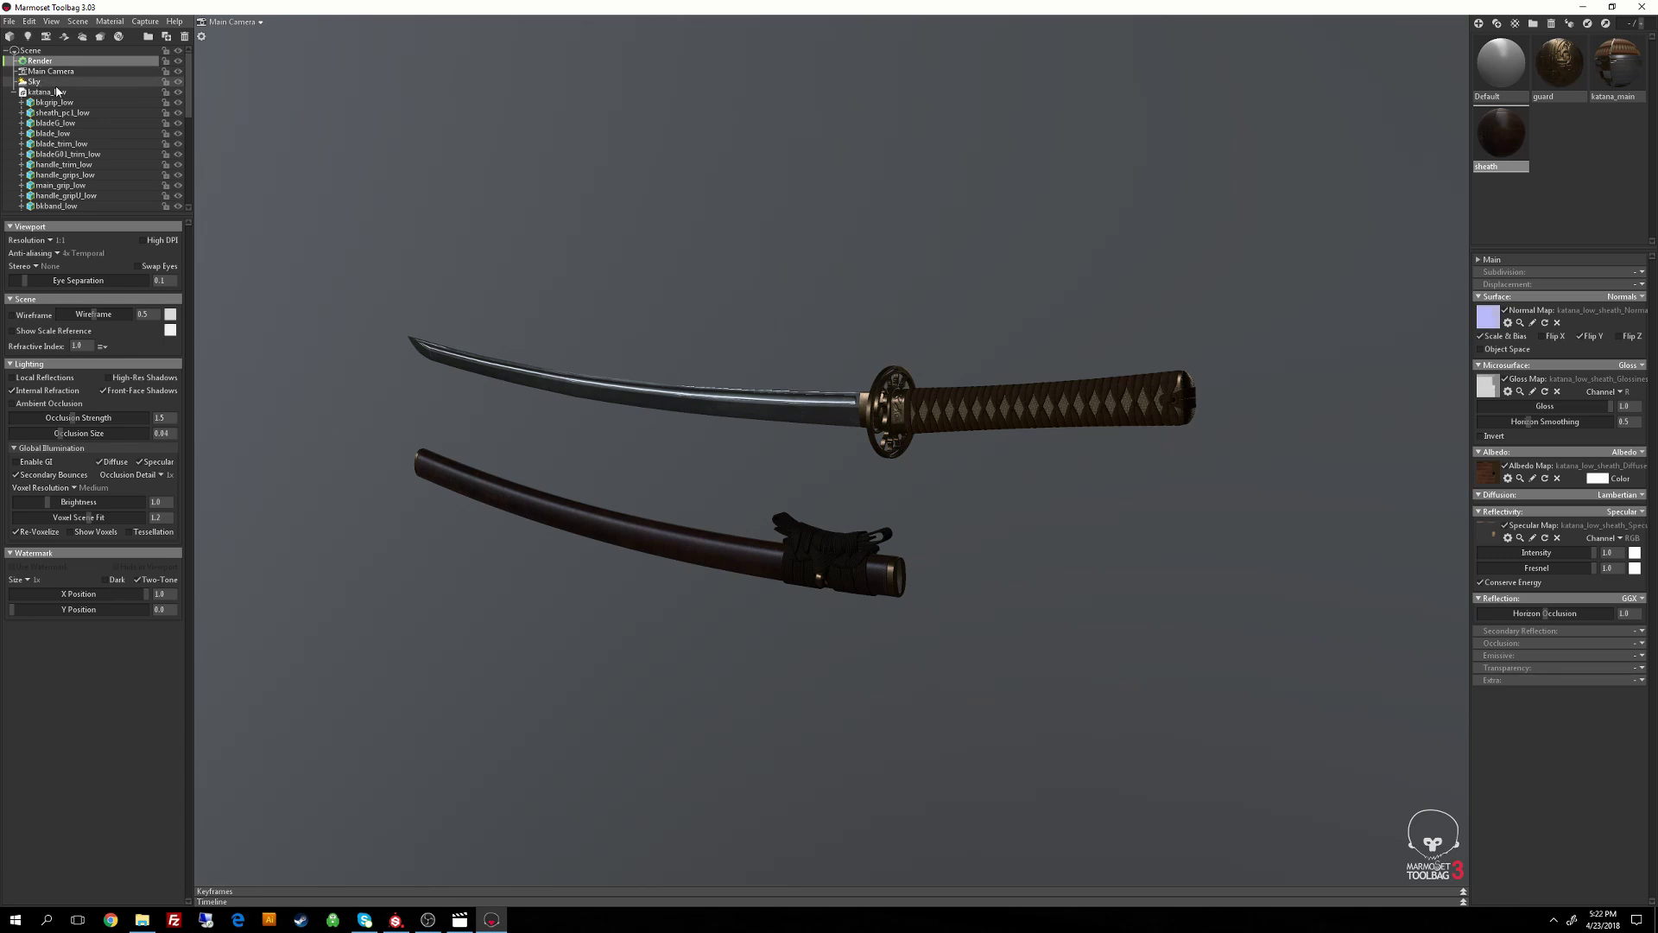
left_click(34, 82)
left_click(122, 366)
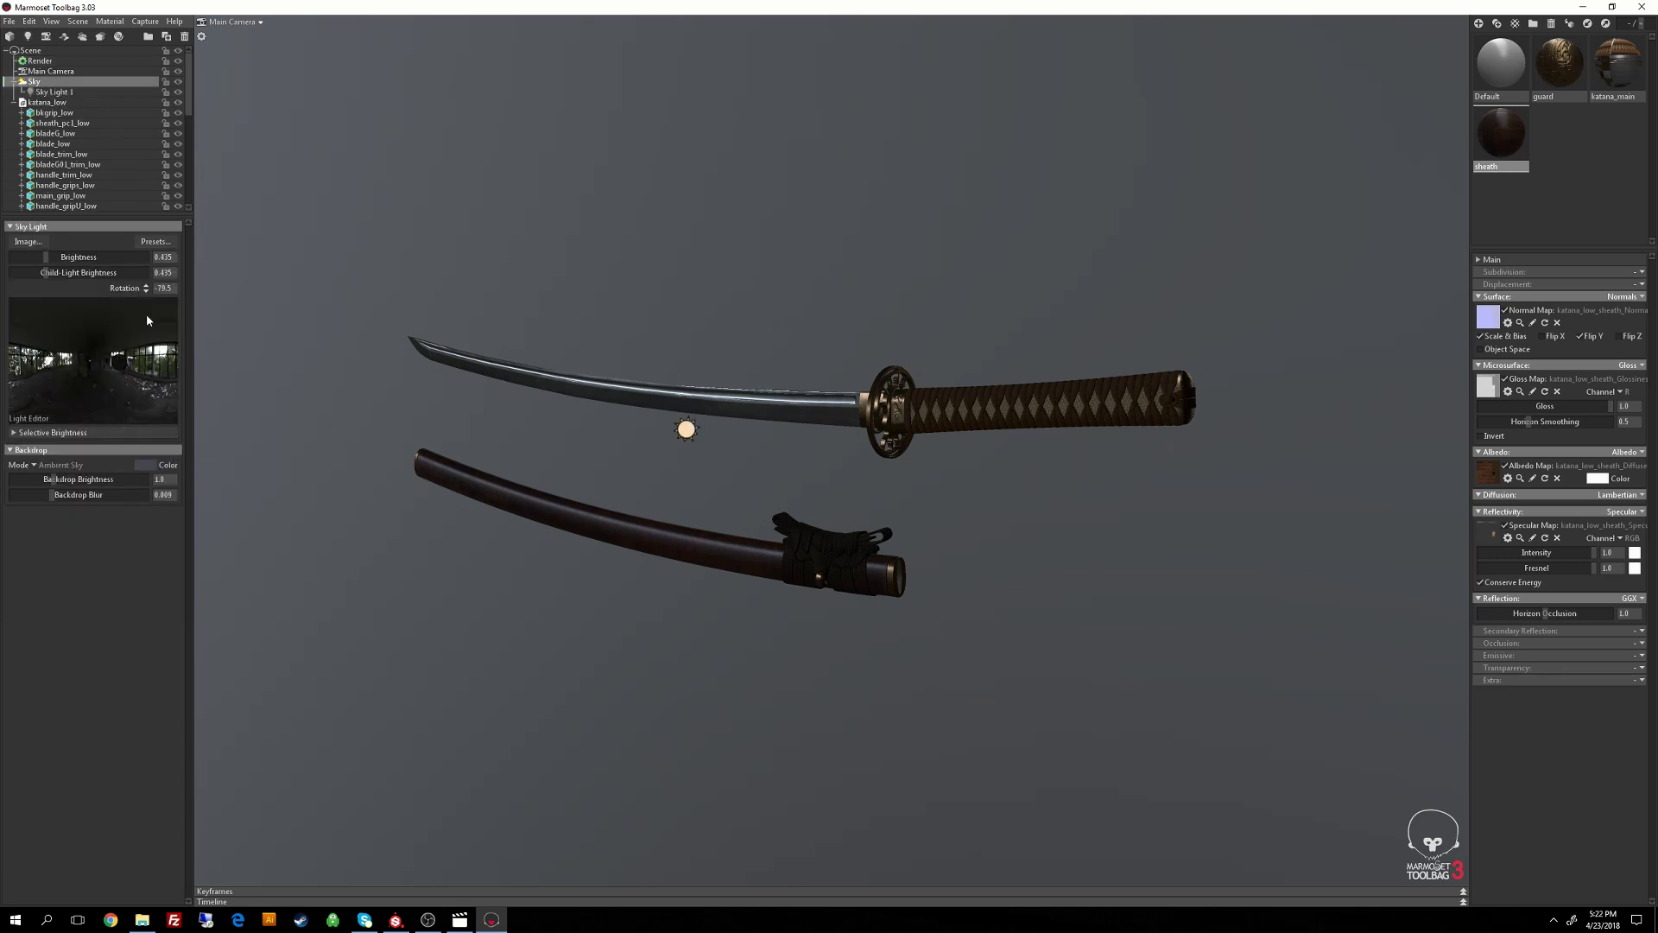
left_click(156, 242)
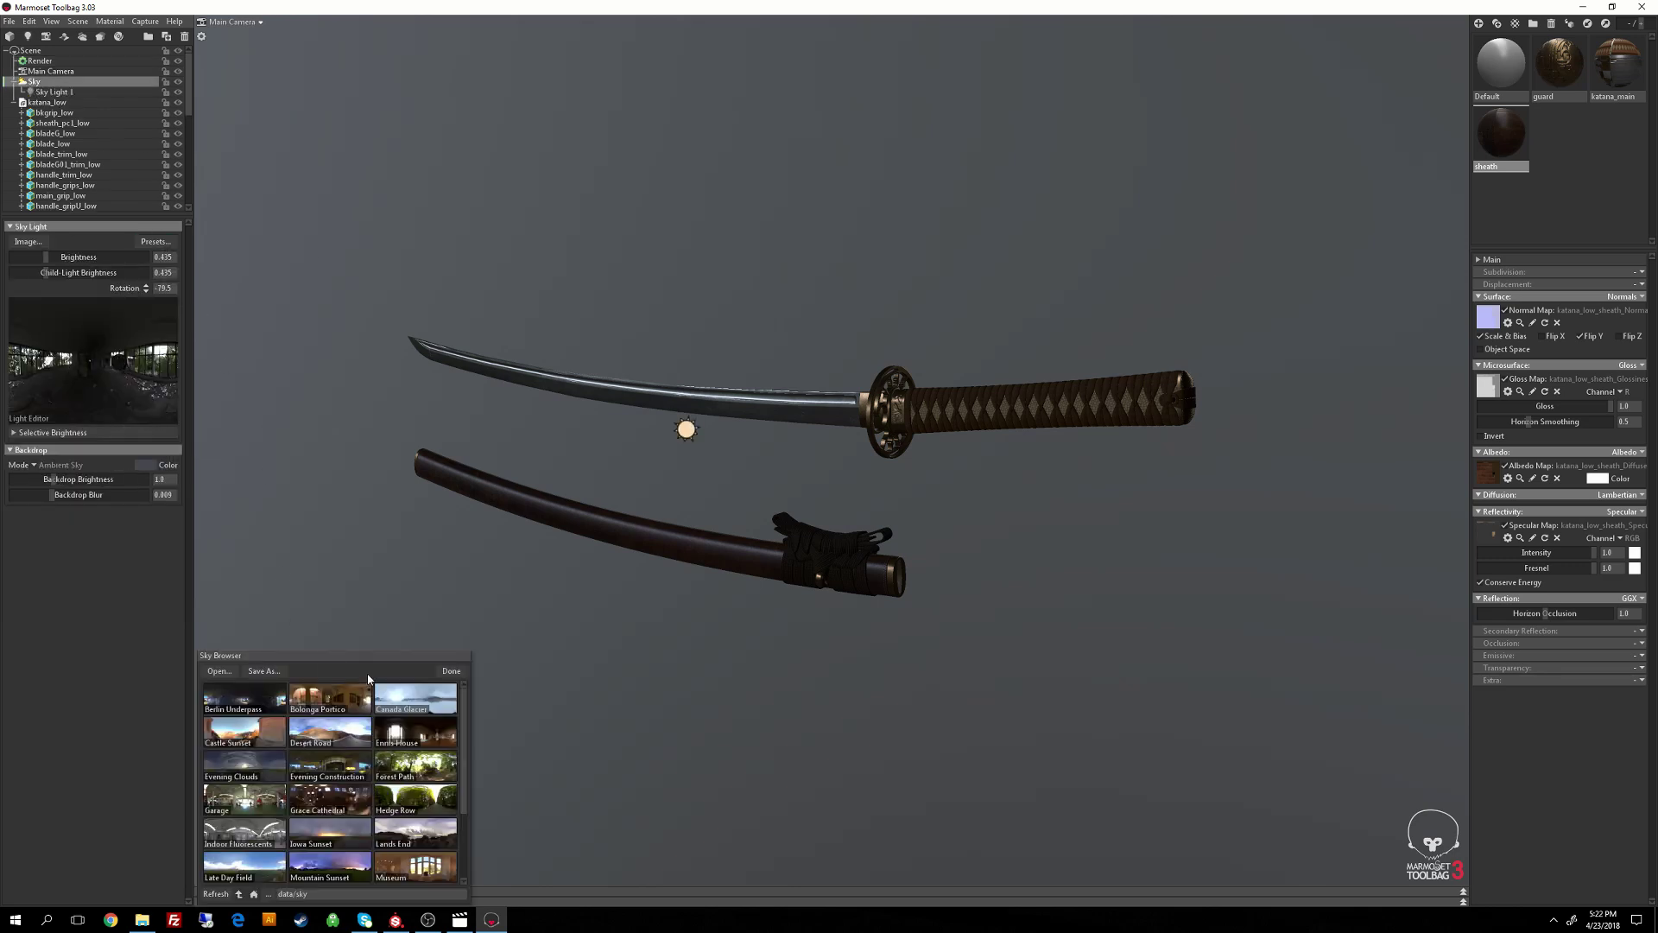
scroll(463, 764, "down", 2)
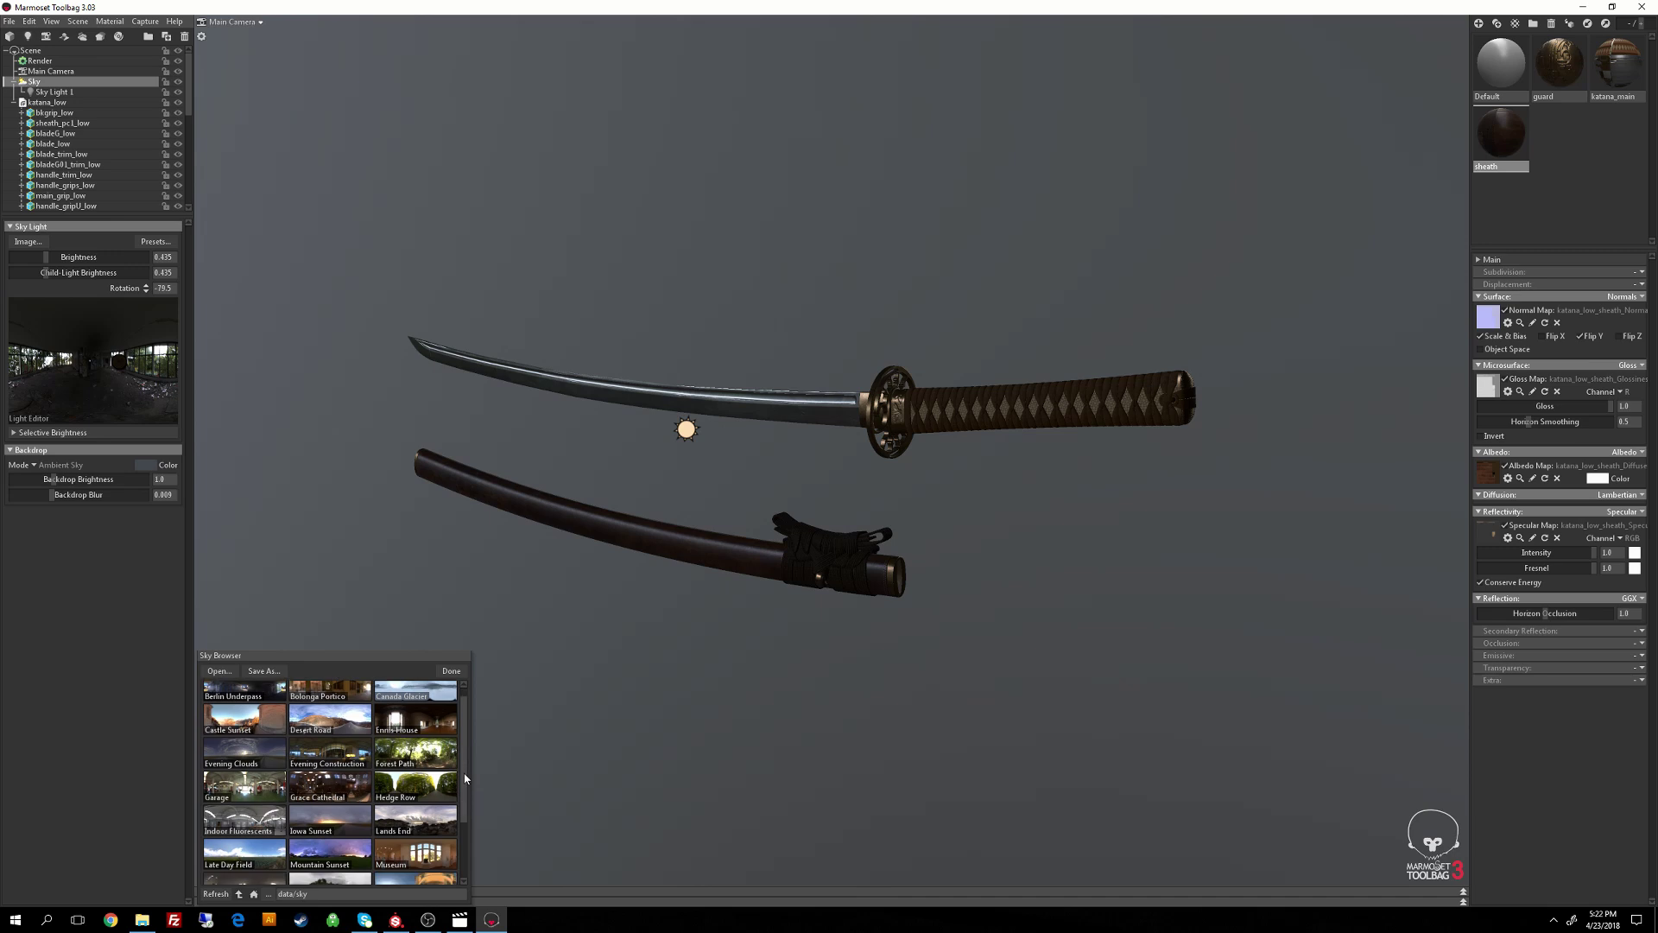
left_click(246, 819)
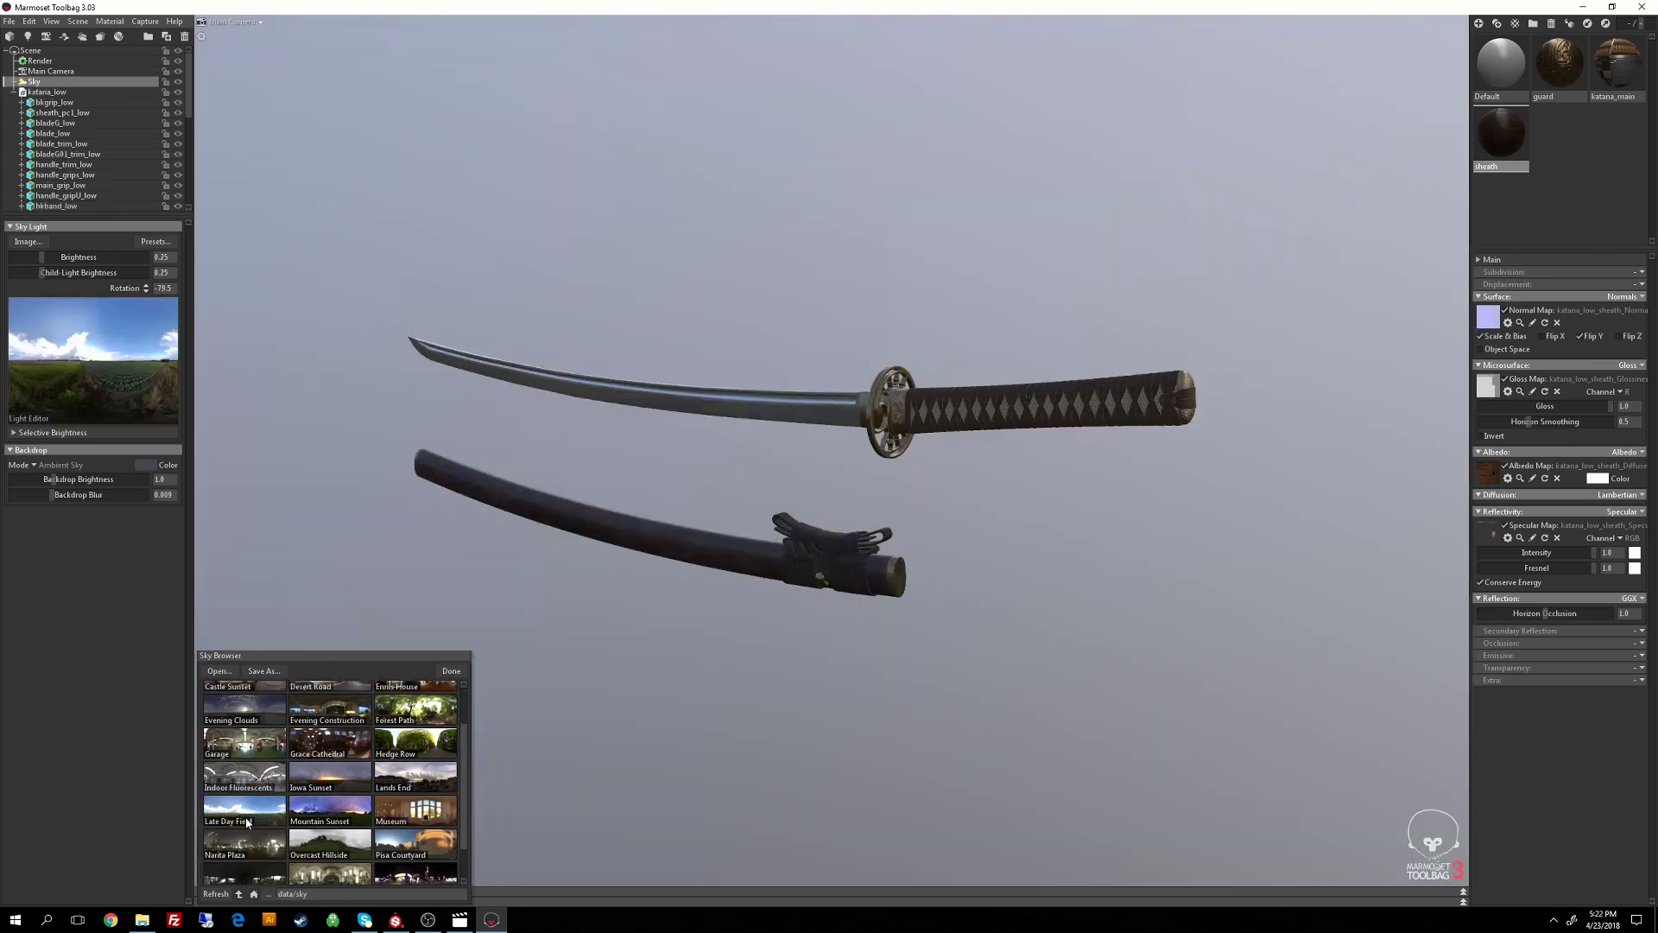
left_click_drag(765, 581, 710, 520)
scroll(711, 520, "down", 3)
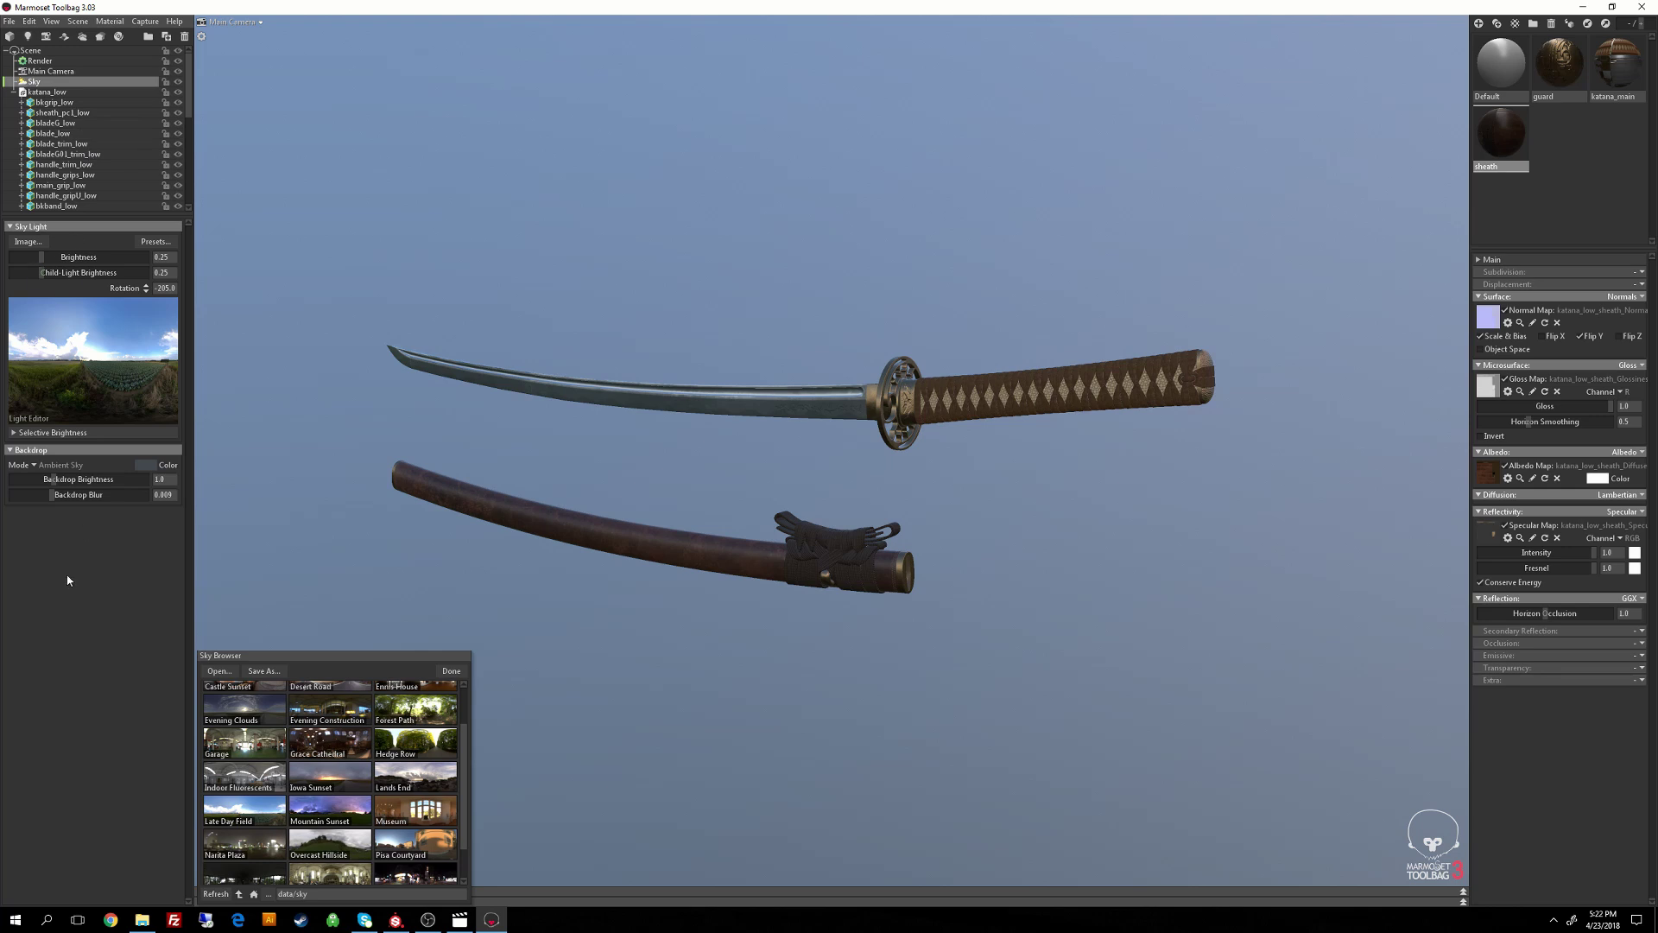
Set the sky's backdrop mode to Color and darken the backdrop colour to near-black, with a brightness value of 7%.
left_click(33, 466)
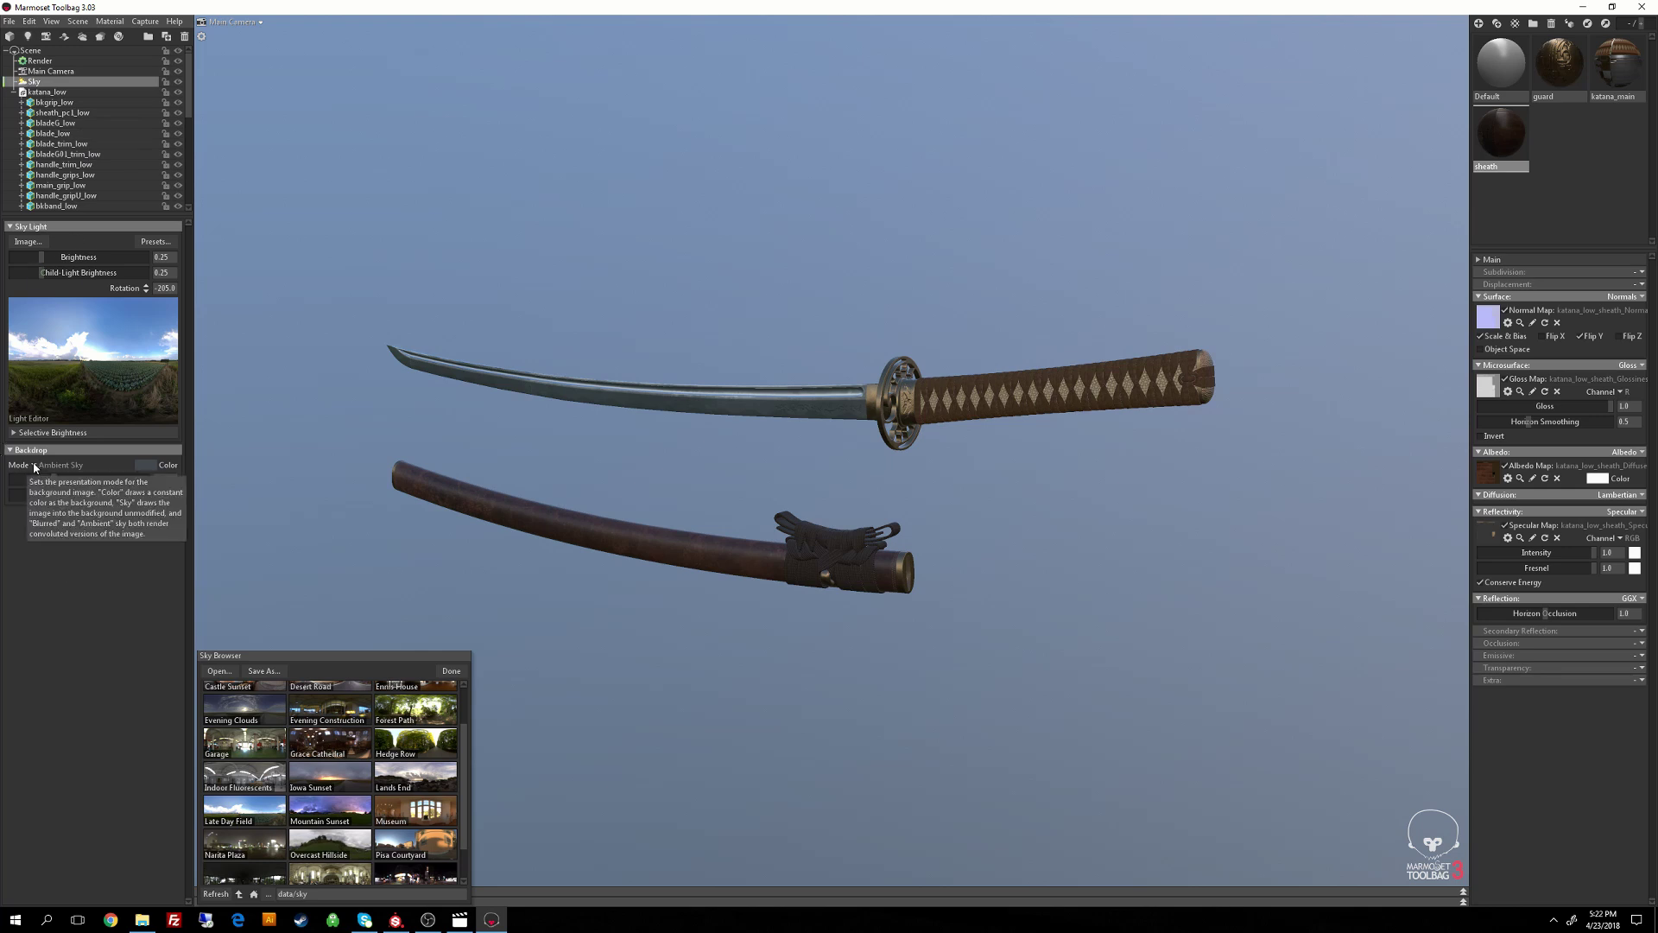
left_click(67, 467)
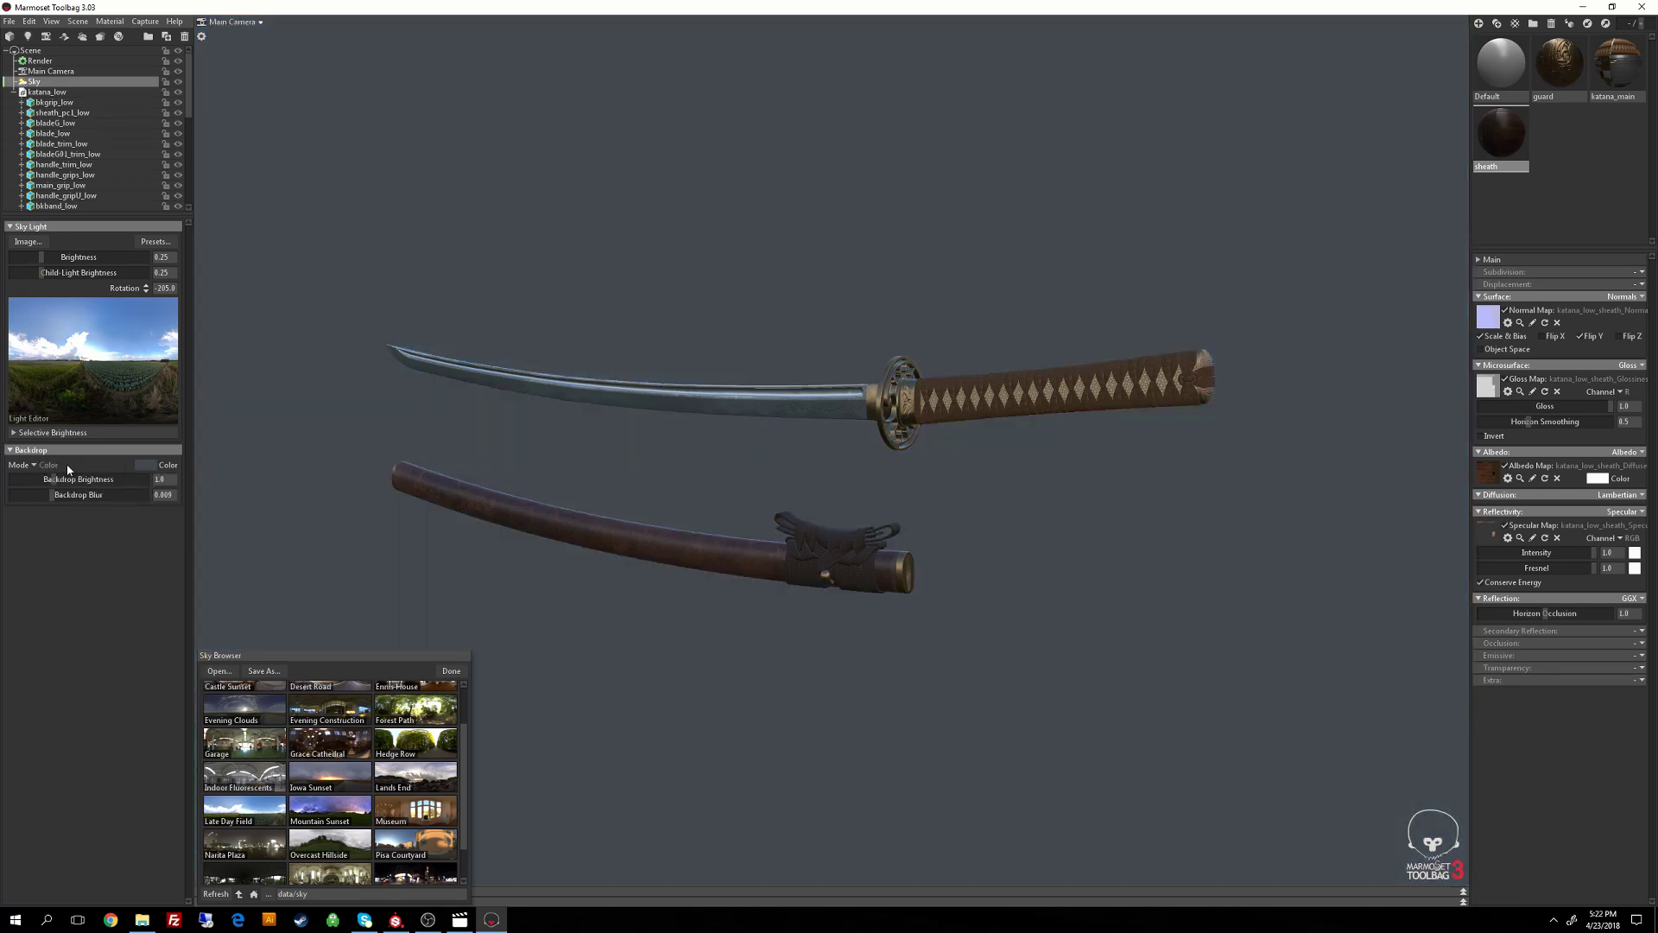
left_click(147, 465)
left_click(451, 672)
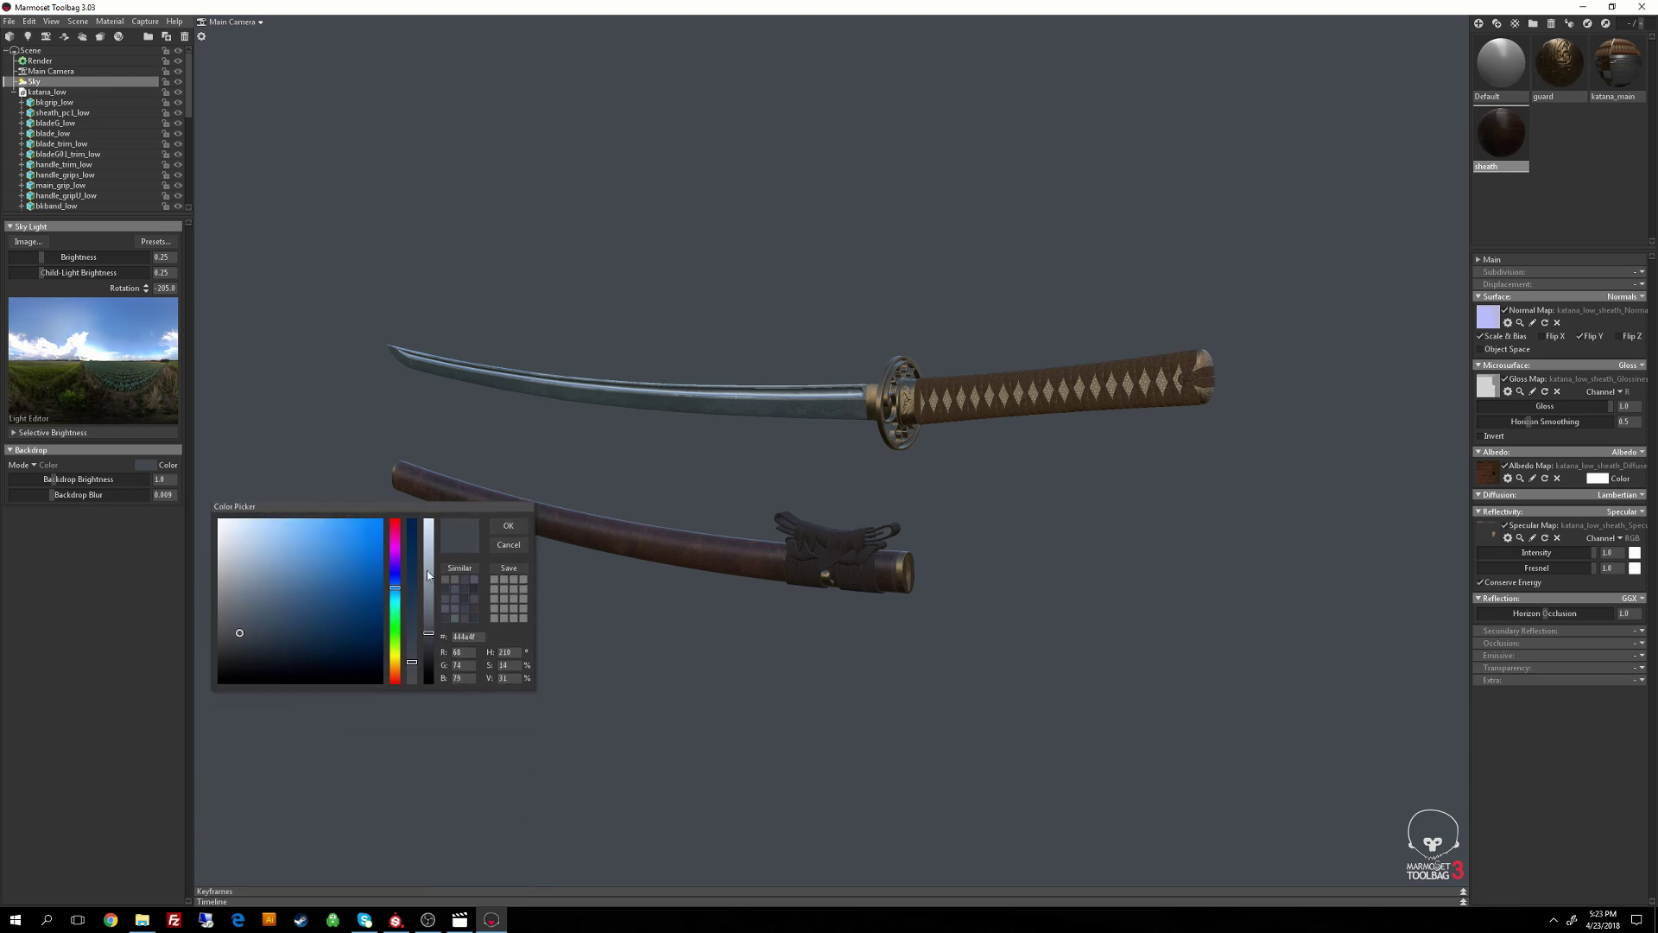
left_click_drag(430, 634, 426, 673)
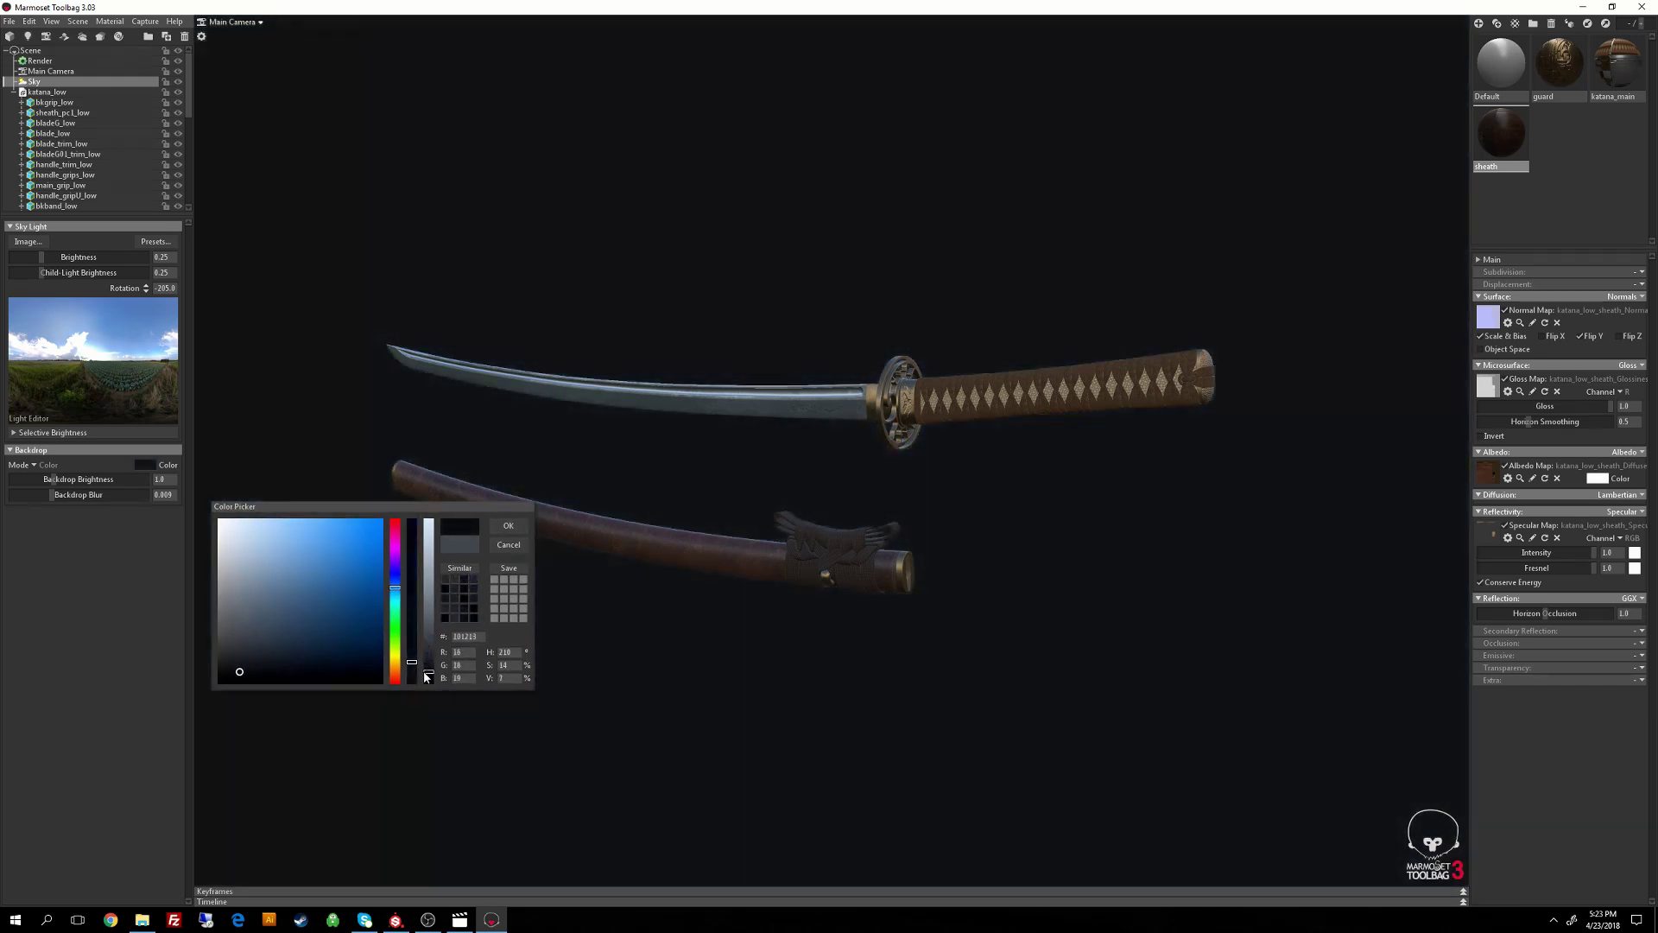
left_click(508, 525)
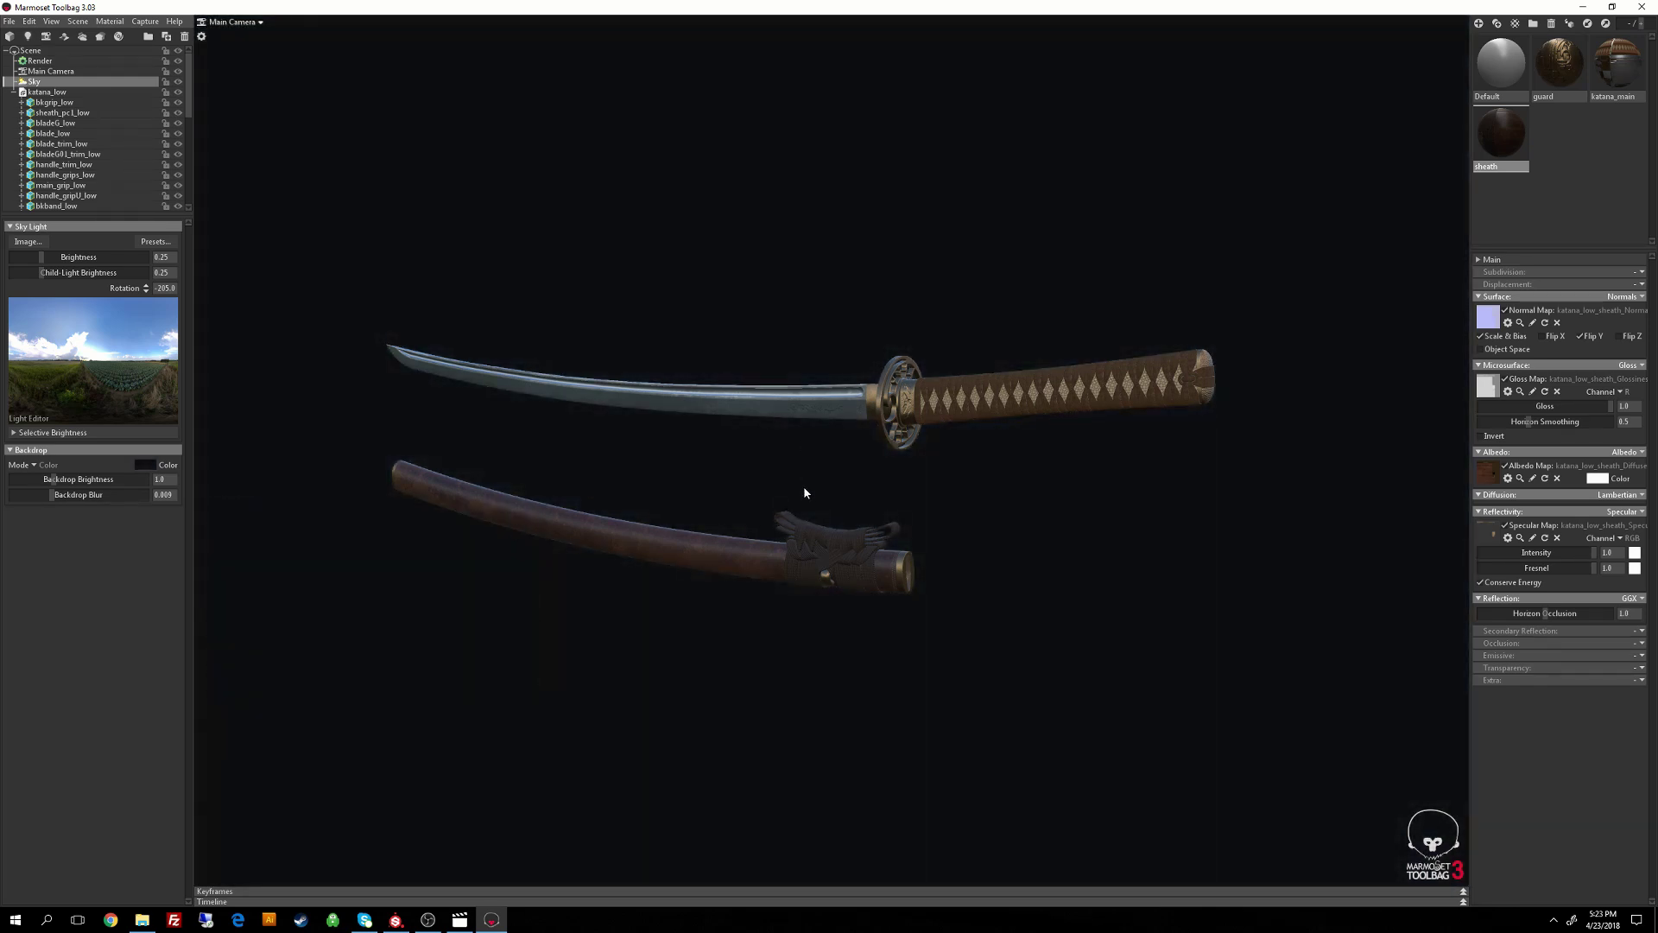
Rotate the sky lighting to about -229° and inspect the katana and sheath from several angles.
left_click_drag(853, 456, 835, 460, "shift")
left_click_drag(947, 466, 834, 473, "shift")
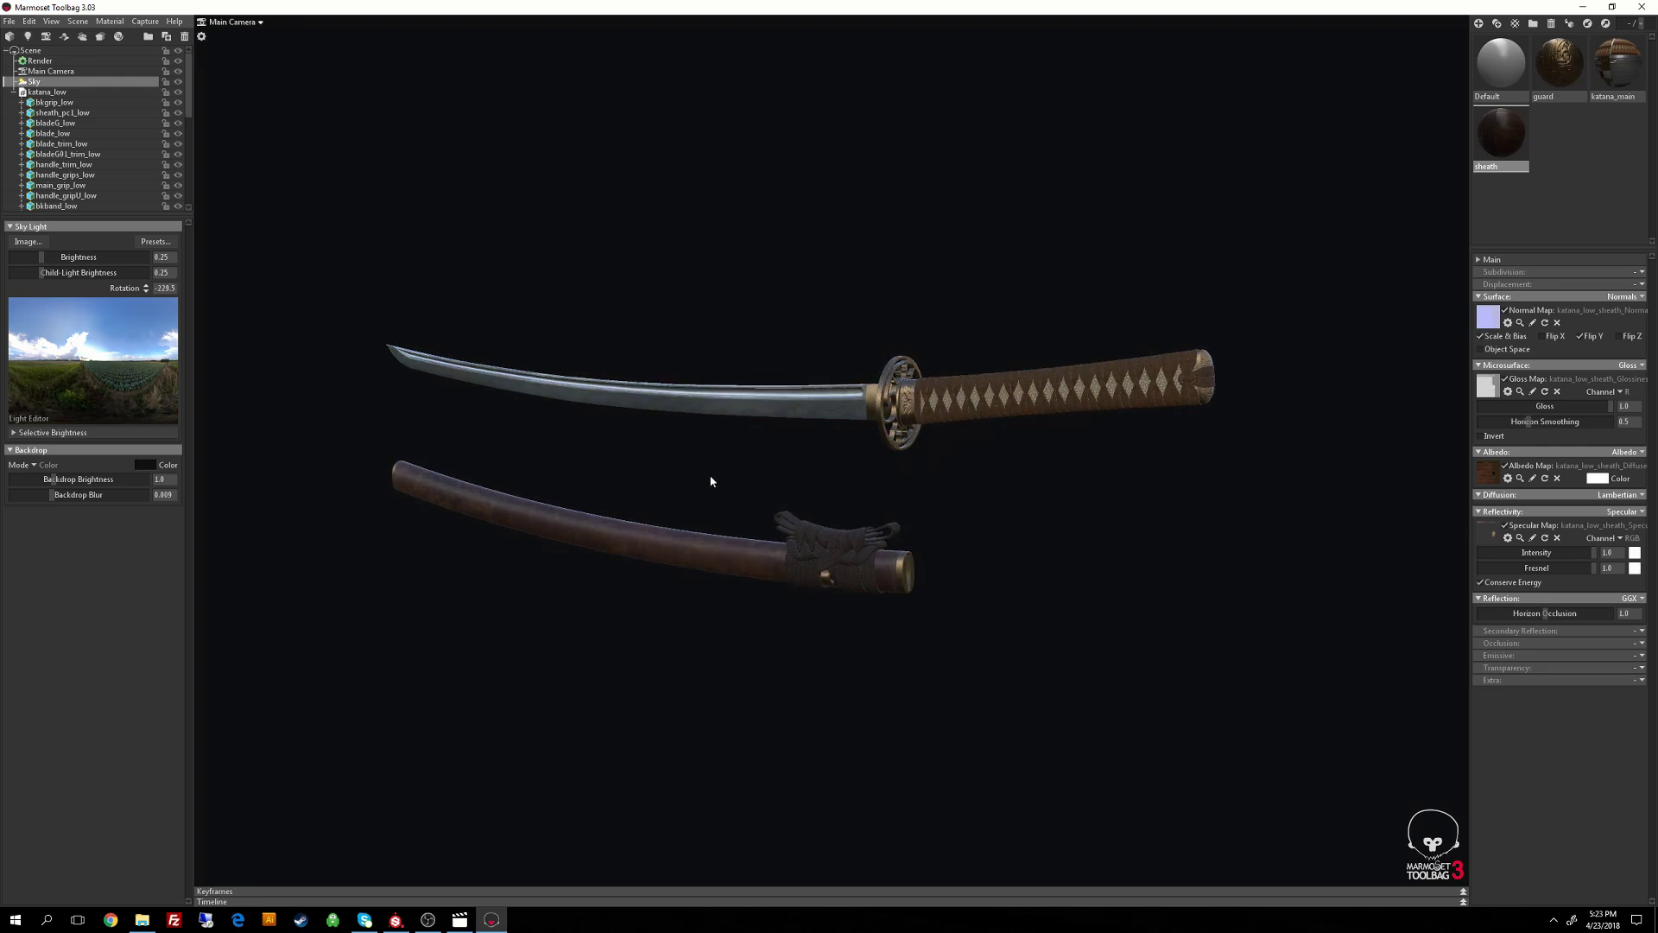
left_click_drag(711, 482, 788, 497)
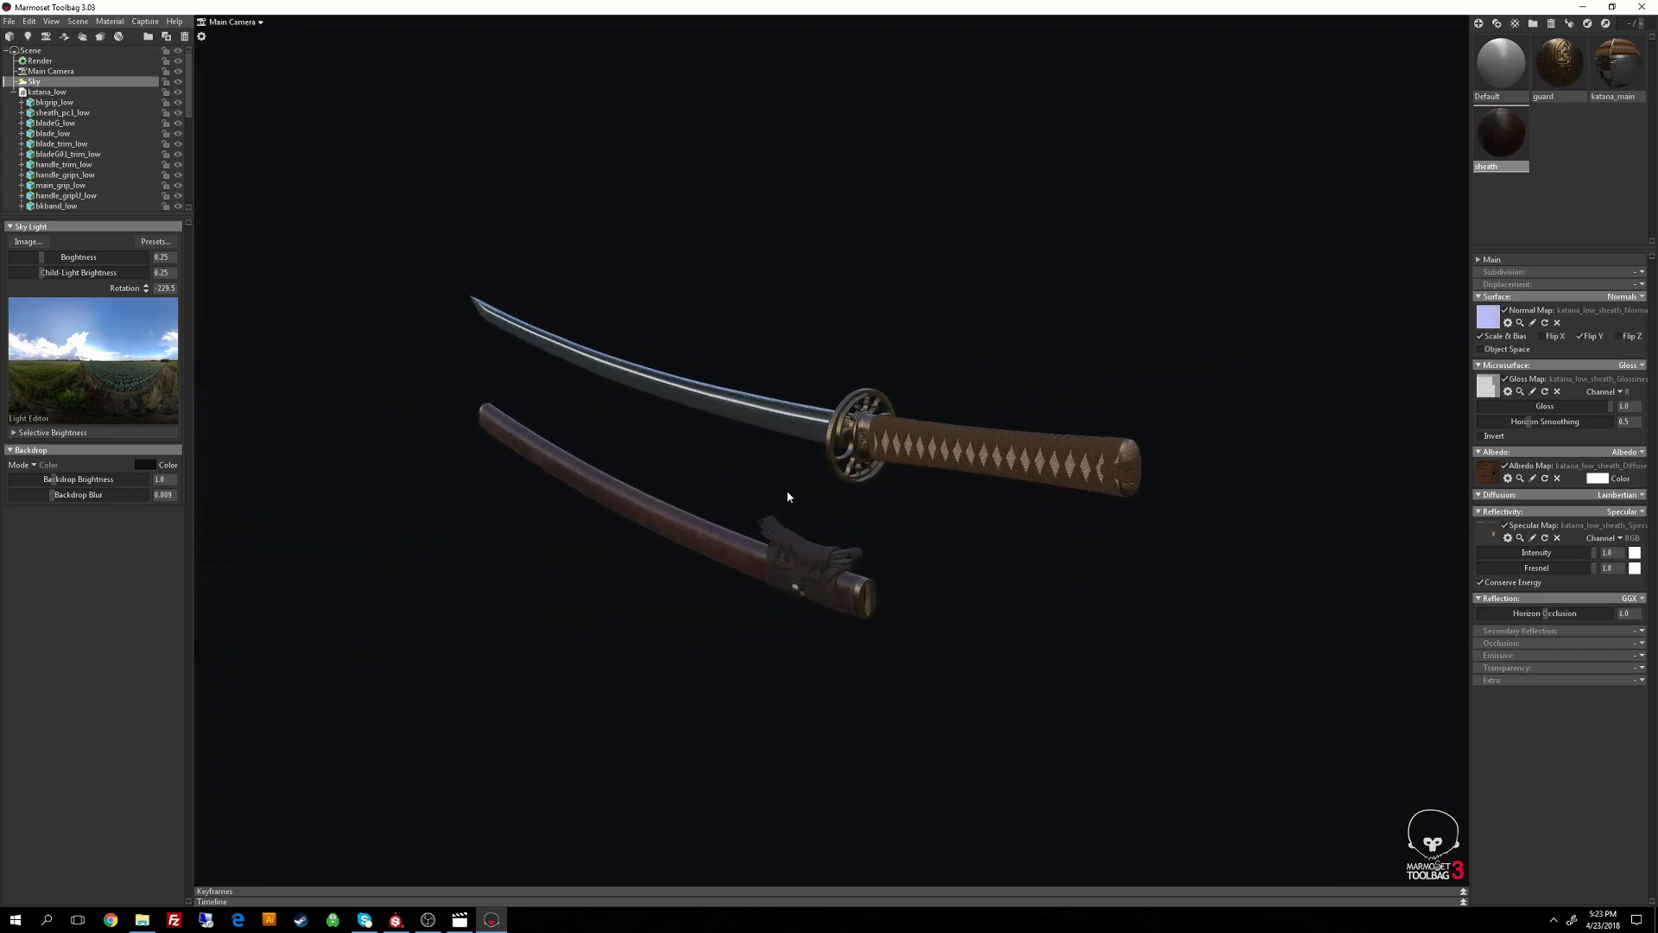
right_click_drag(788, 496, 822, 456)
left_click_drag(821, 455, 815, 437)
right_click_drag(815, 436, 841, 473)
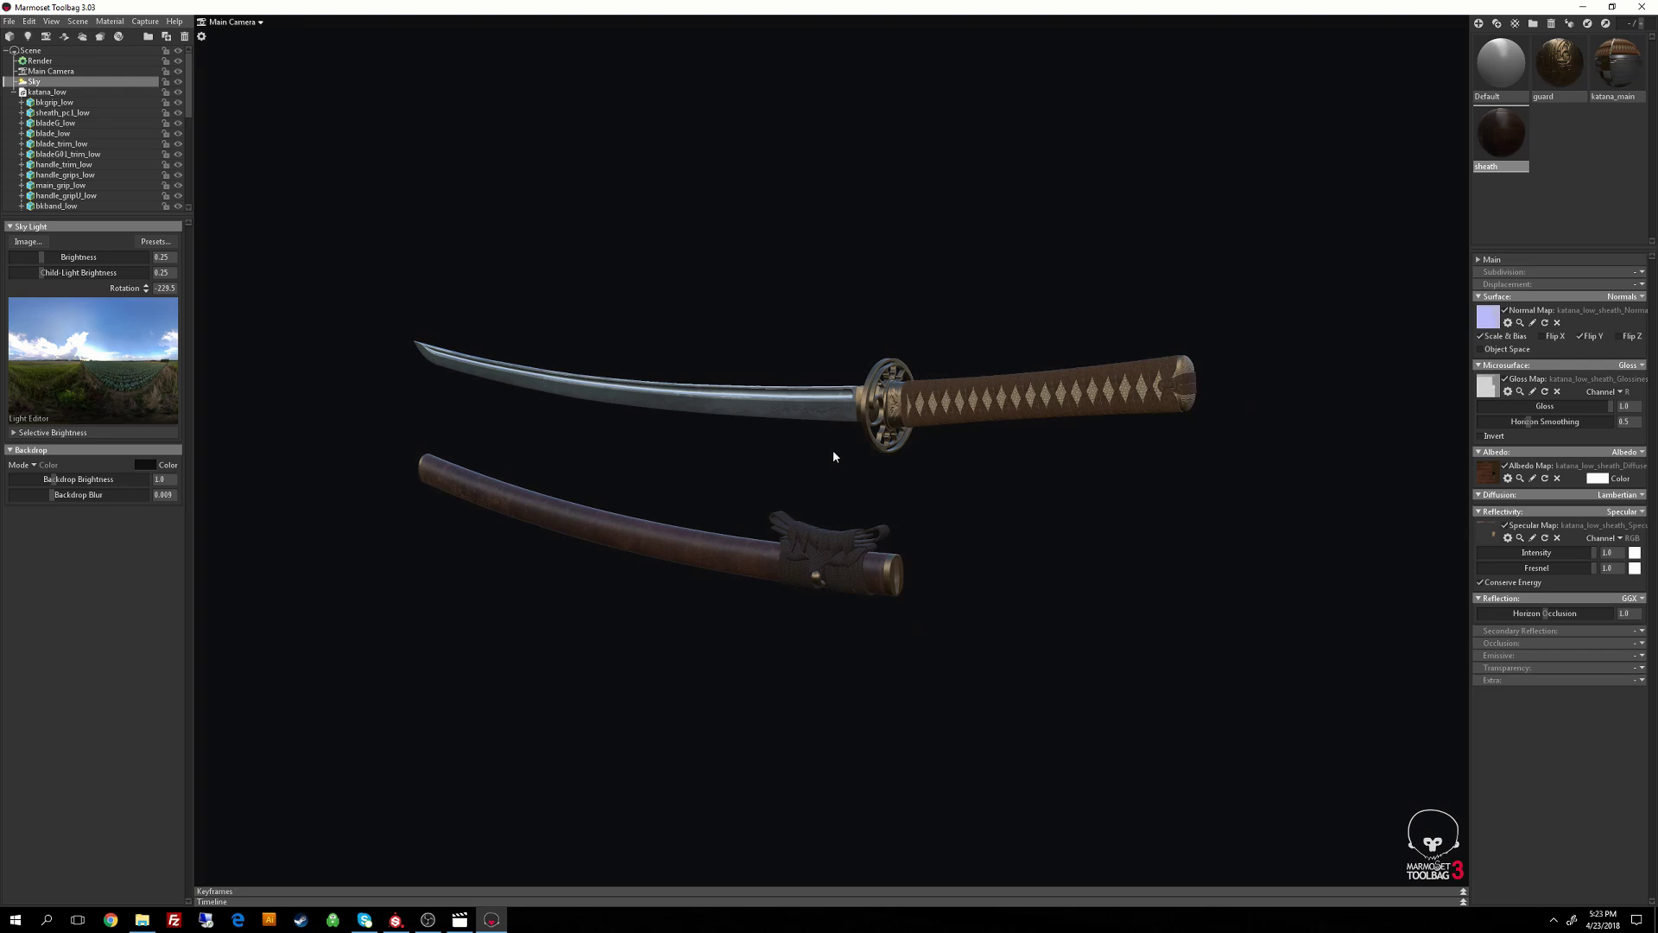